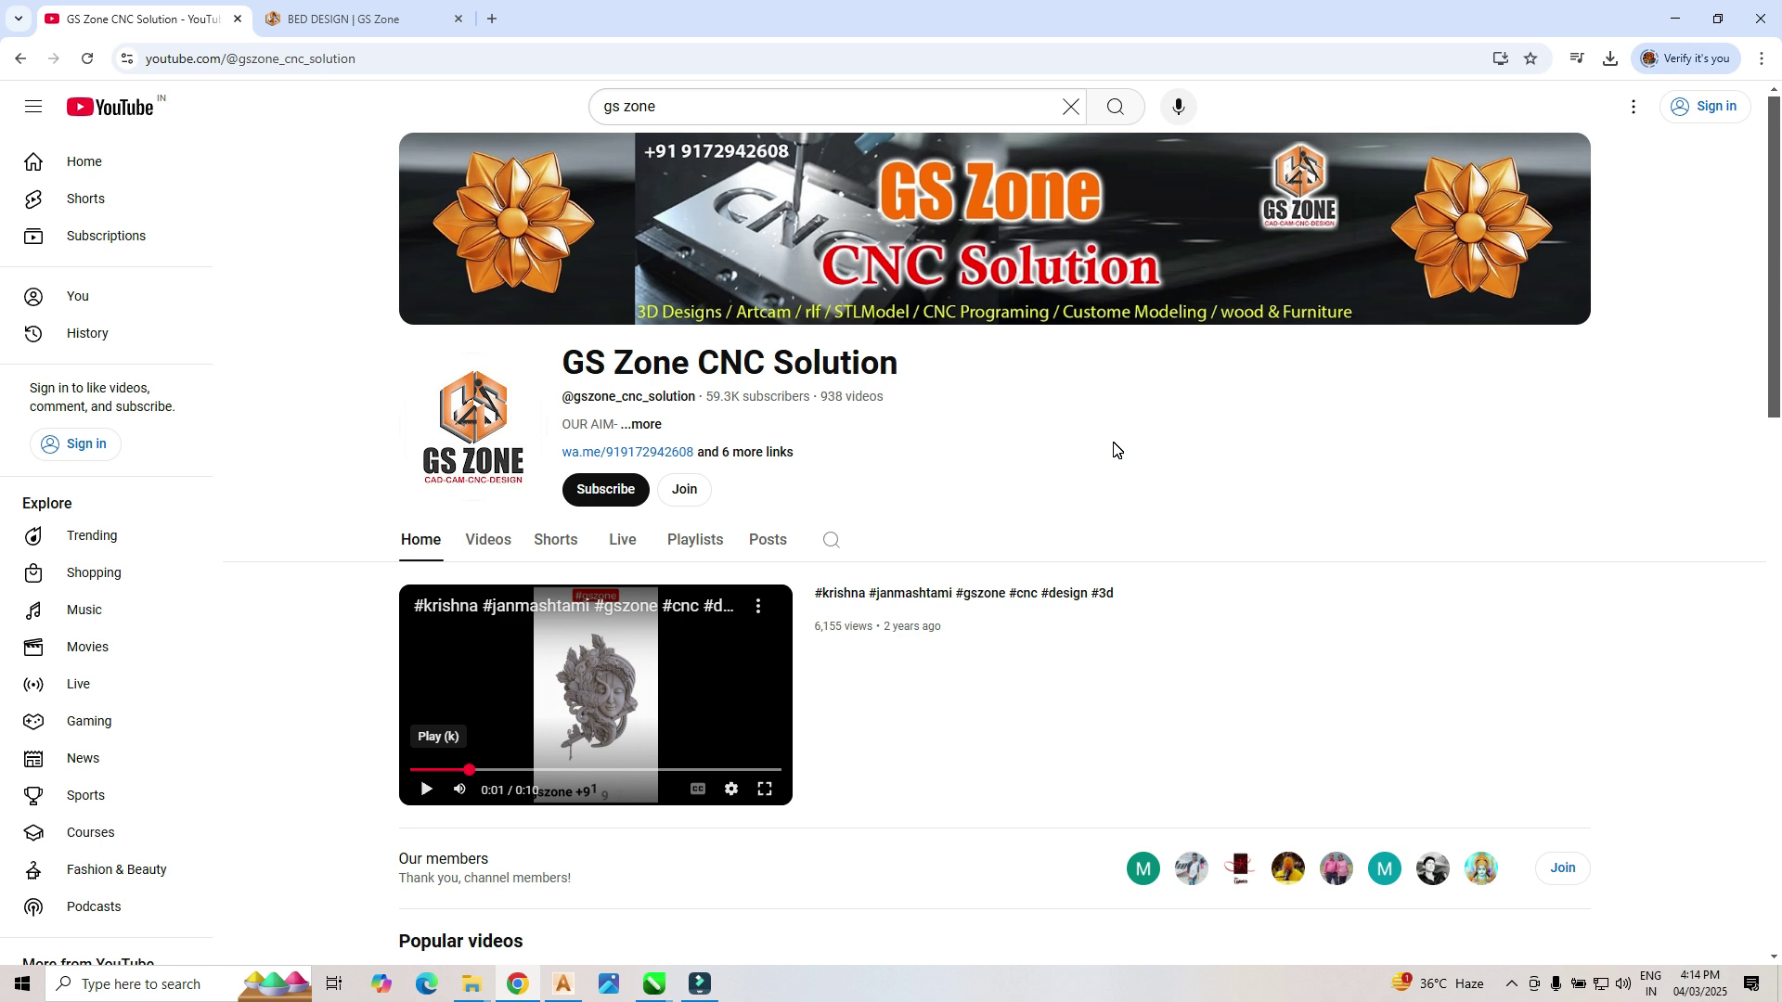
Step: Look through the popular videos, recent videos and playlists on the GS Zone CNC Solution channel's home page
scroll(1115, 450, "down", 4)
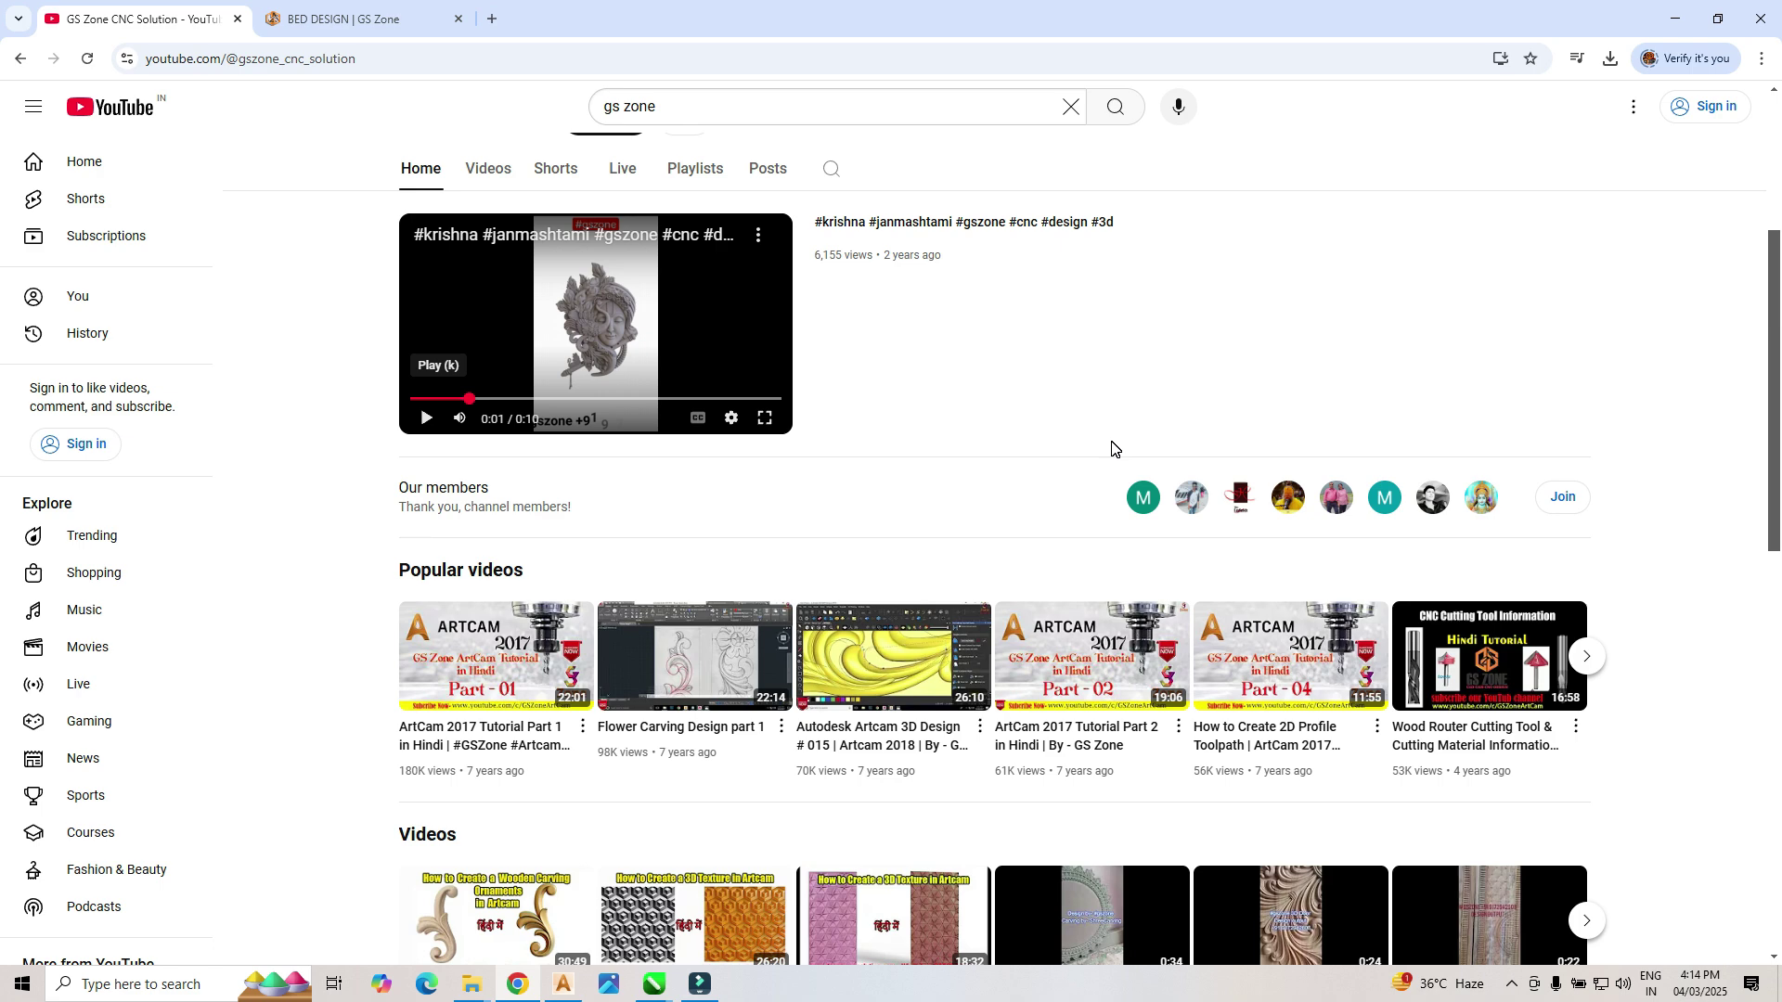
scroll(1109, 447, "down", 3)
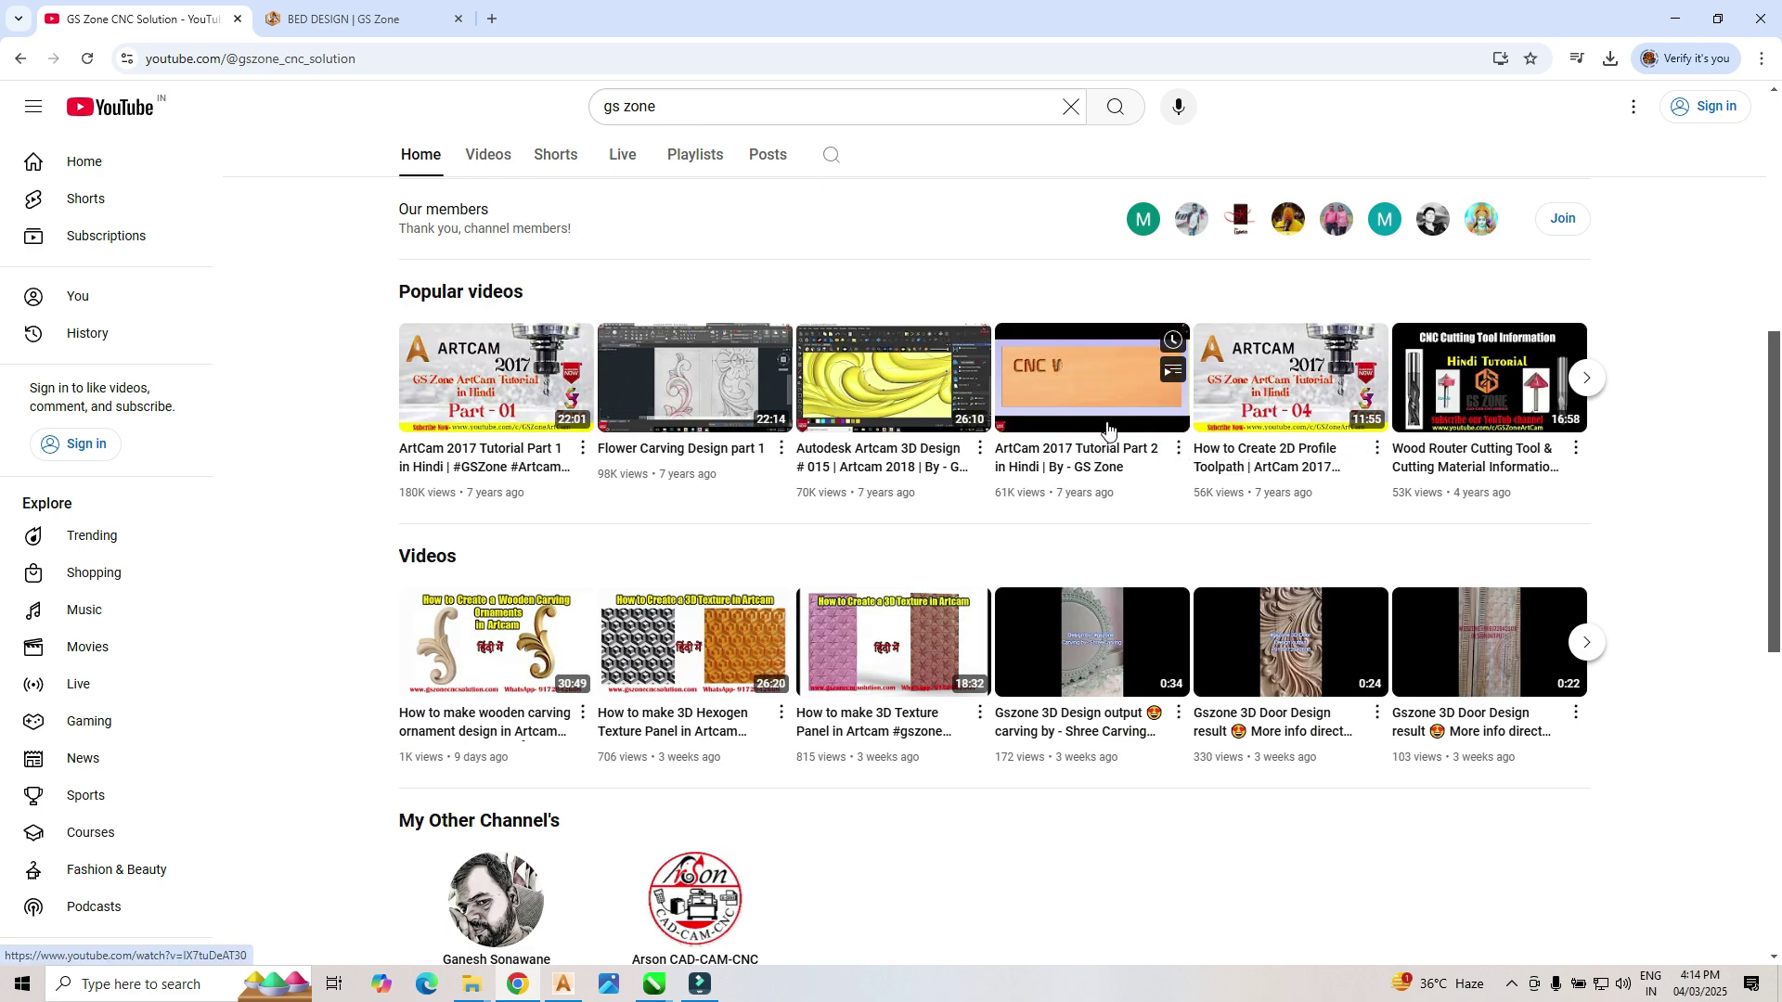
scroll(1106, 444, "up", 3)
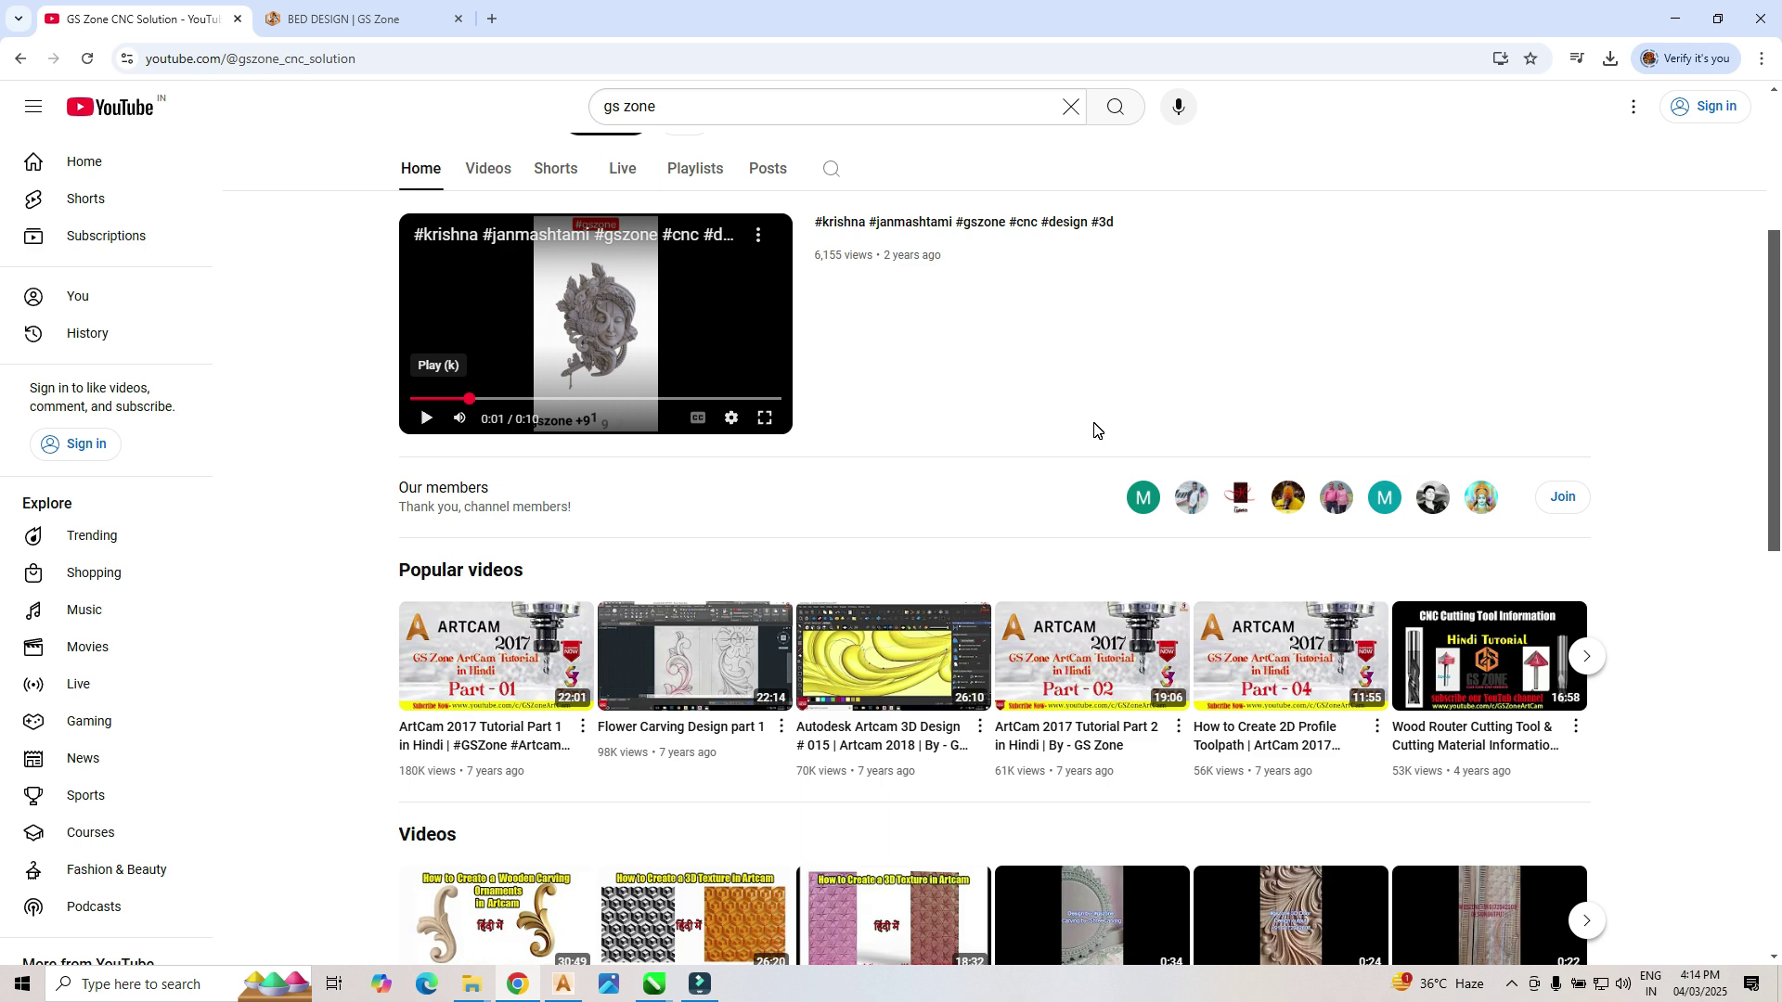
scroll(1067, 594, "down", 1)
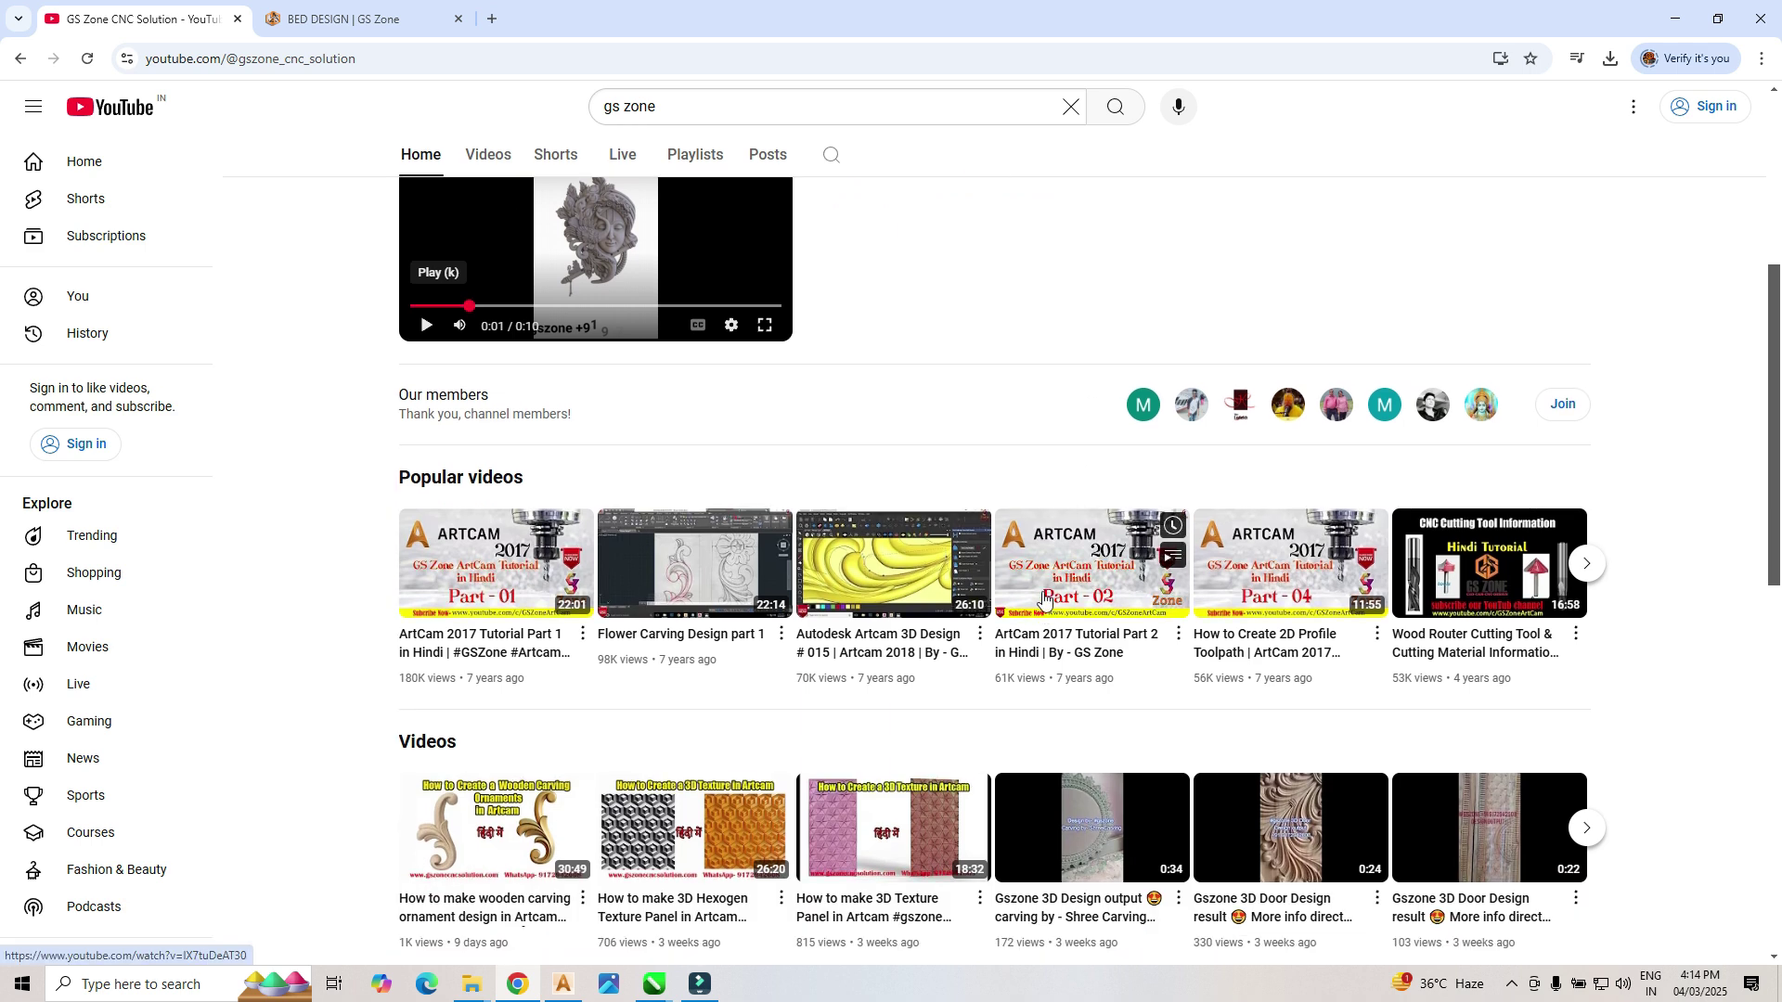
mouse_move(1026, 590)
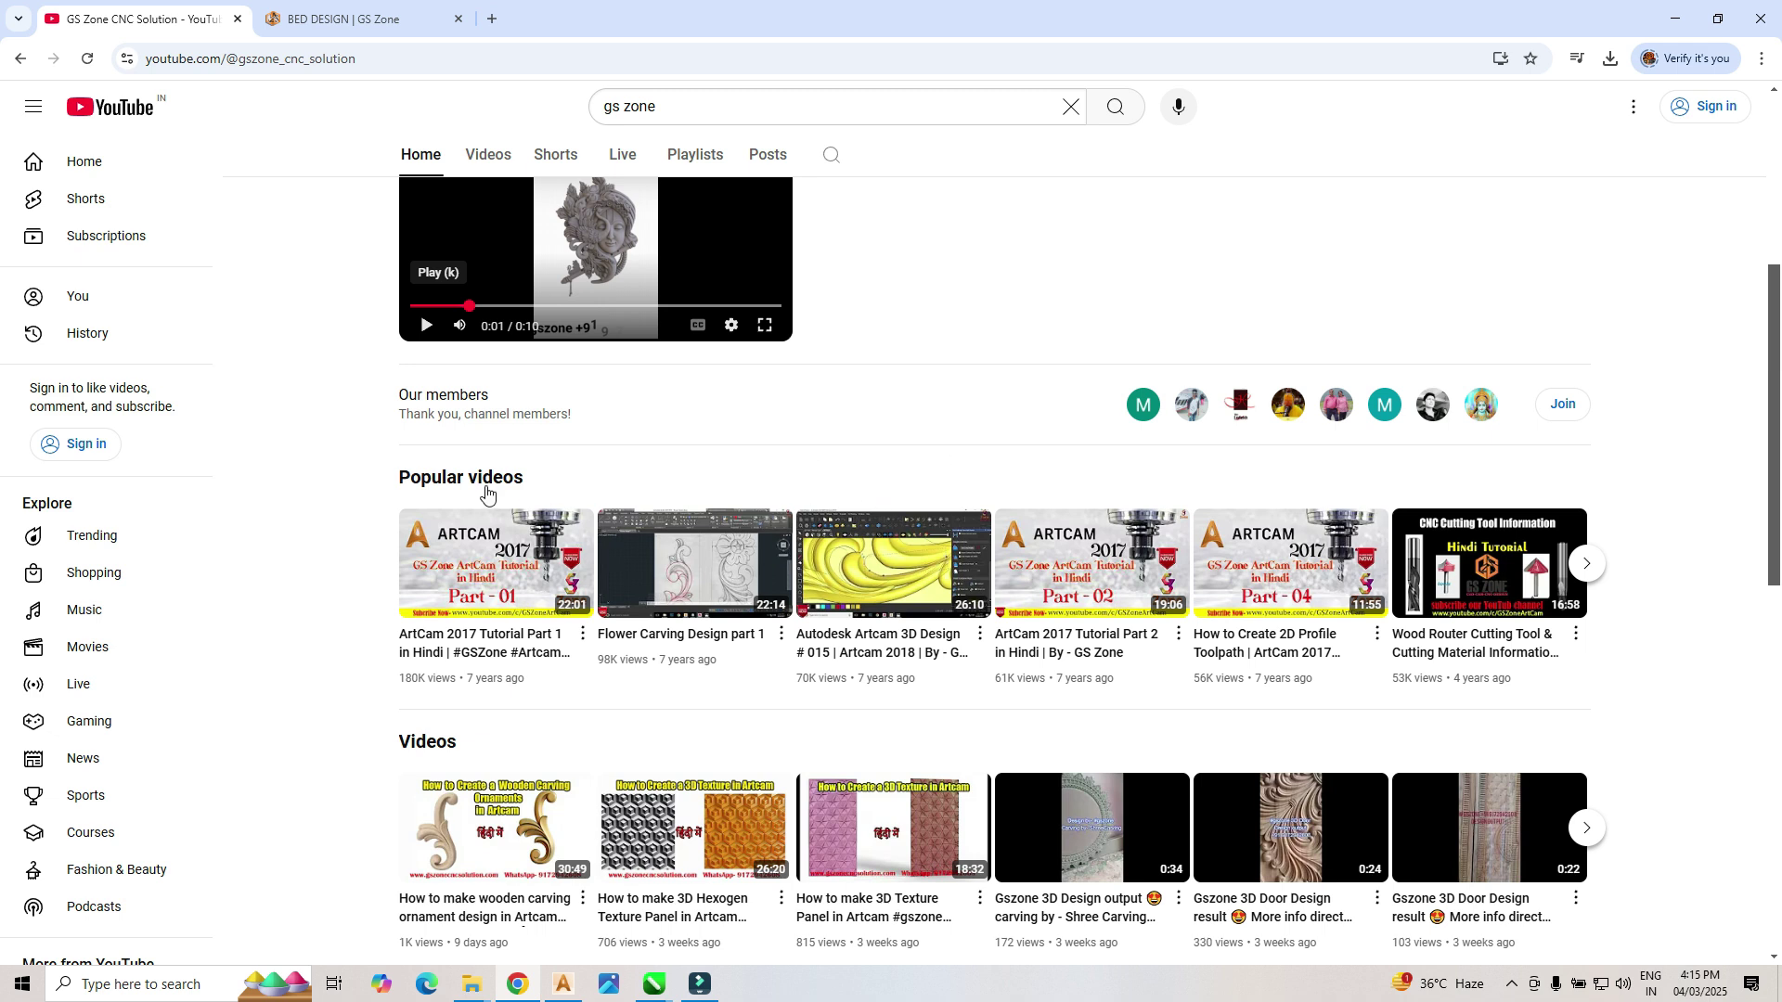
scroll(492, 496, "down", 2)
scroll(562, 631, "down", 2)
scroll(621, 647, "up", 3)
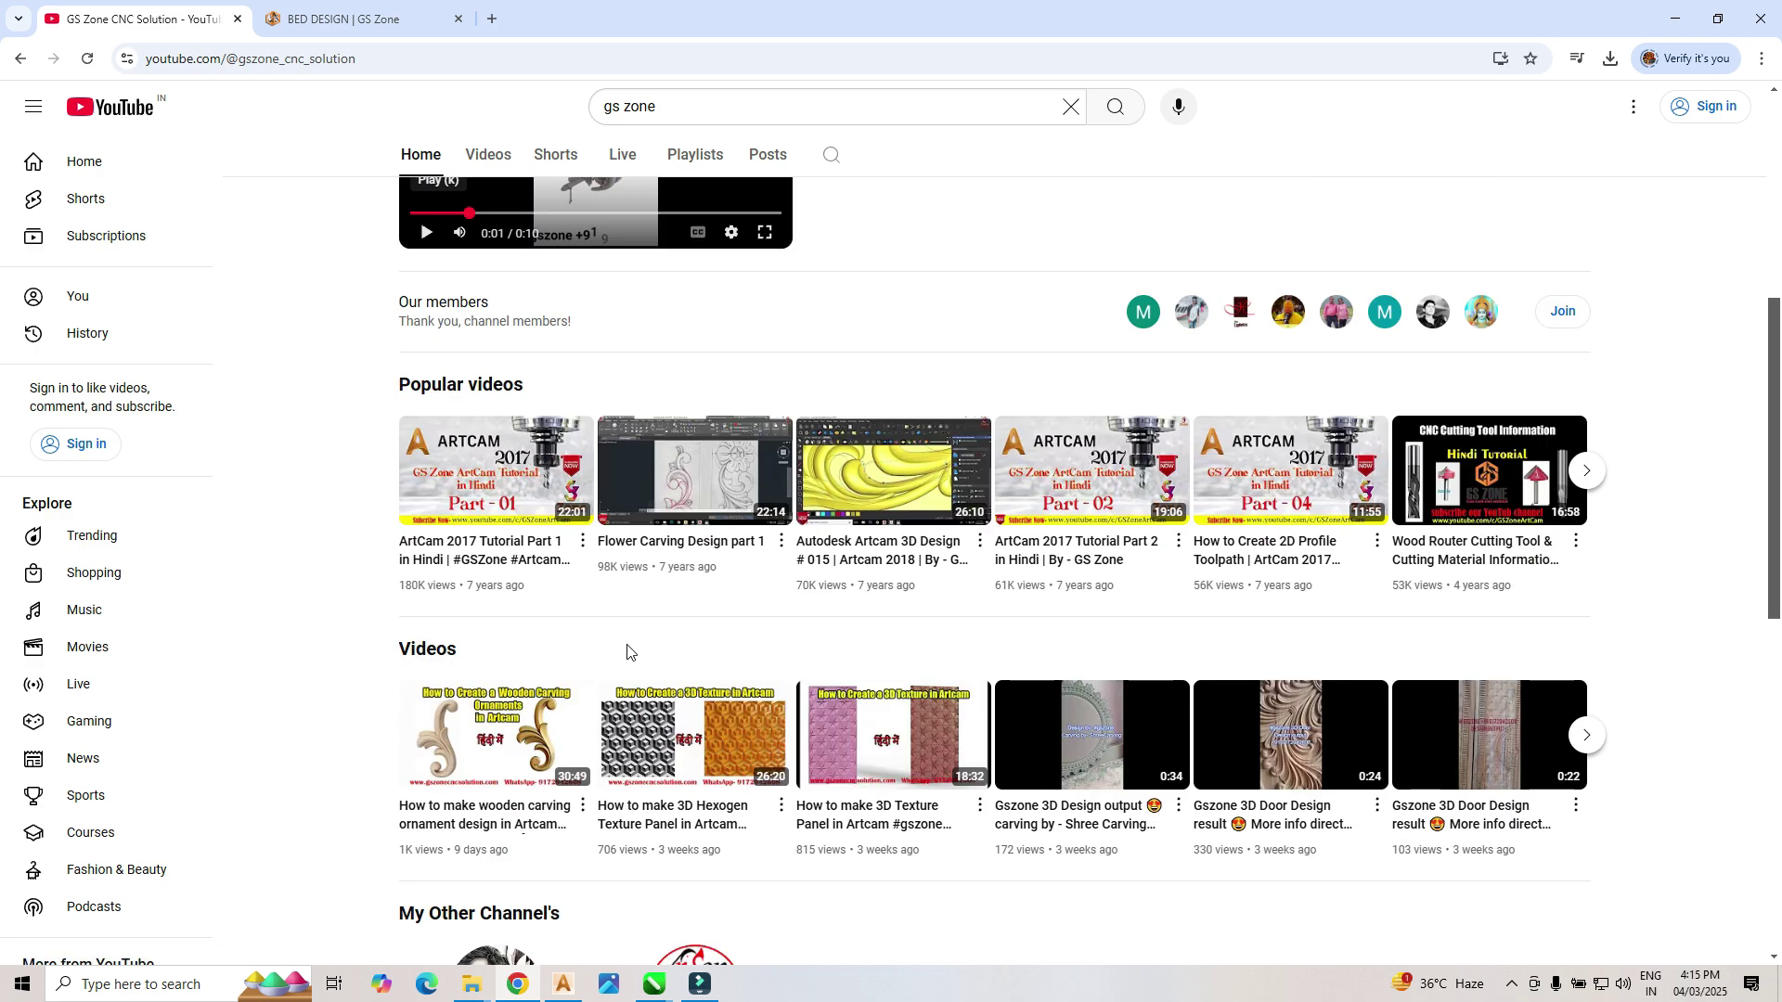
scroll(617, 640, "down", 9)
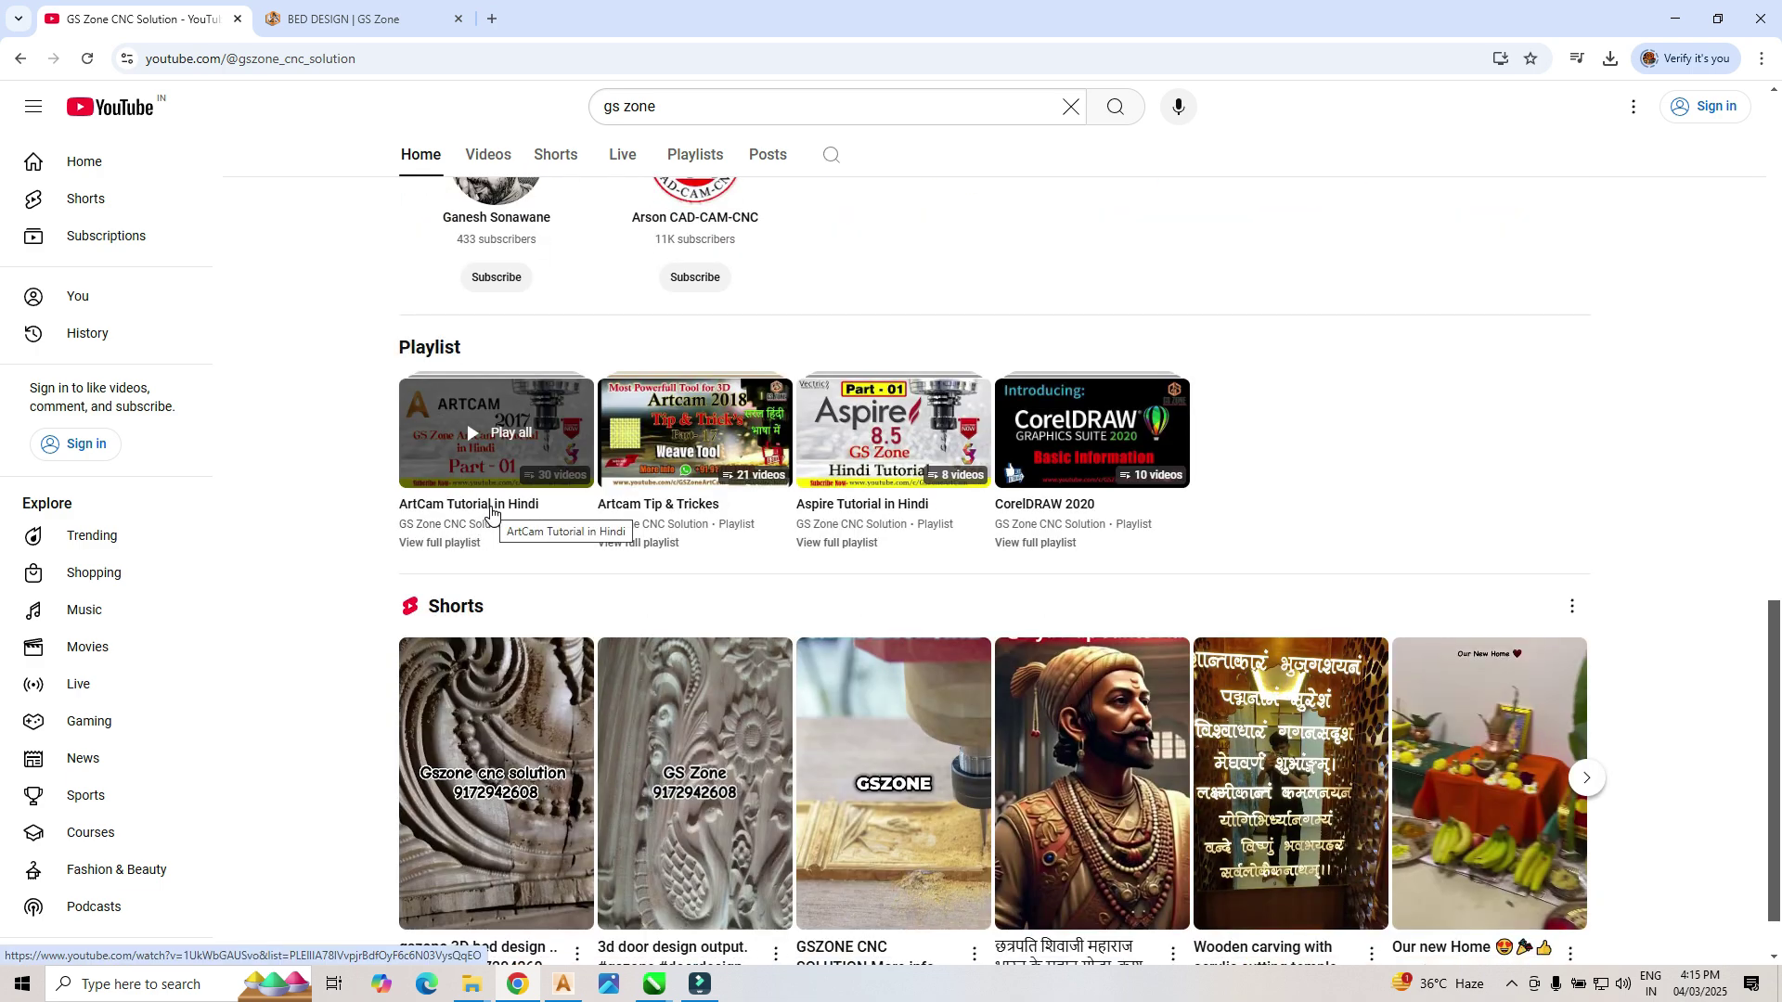
Step: Open the ArtCam Tutorial in Hindi playlist, skip the advertisement and look through its video list before collapsing it
left_click(491, 506)
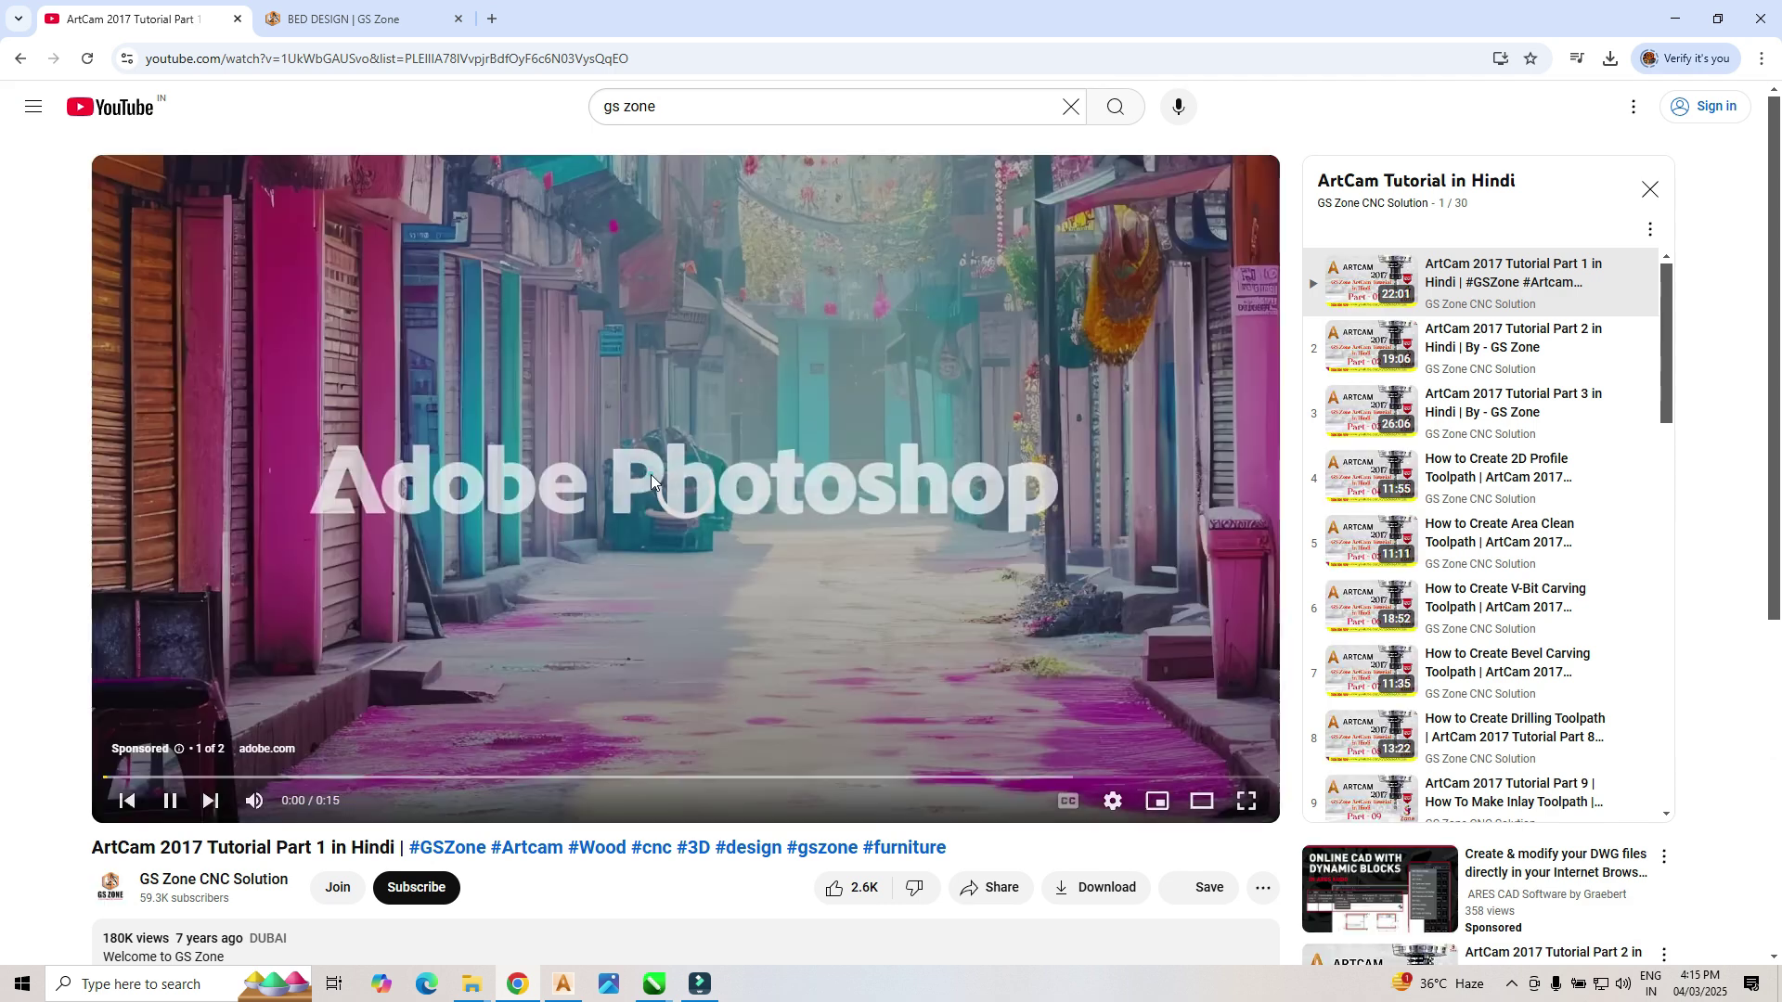
left_click(170, 800)
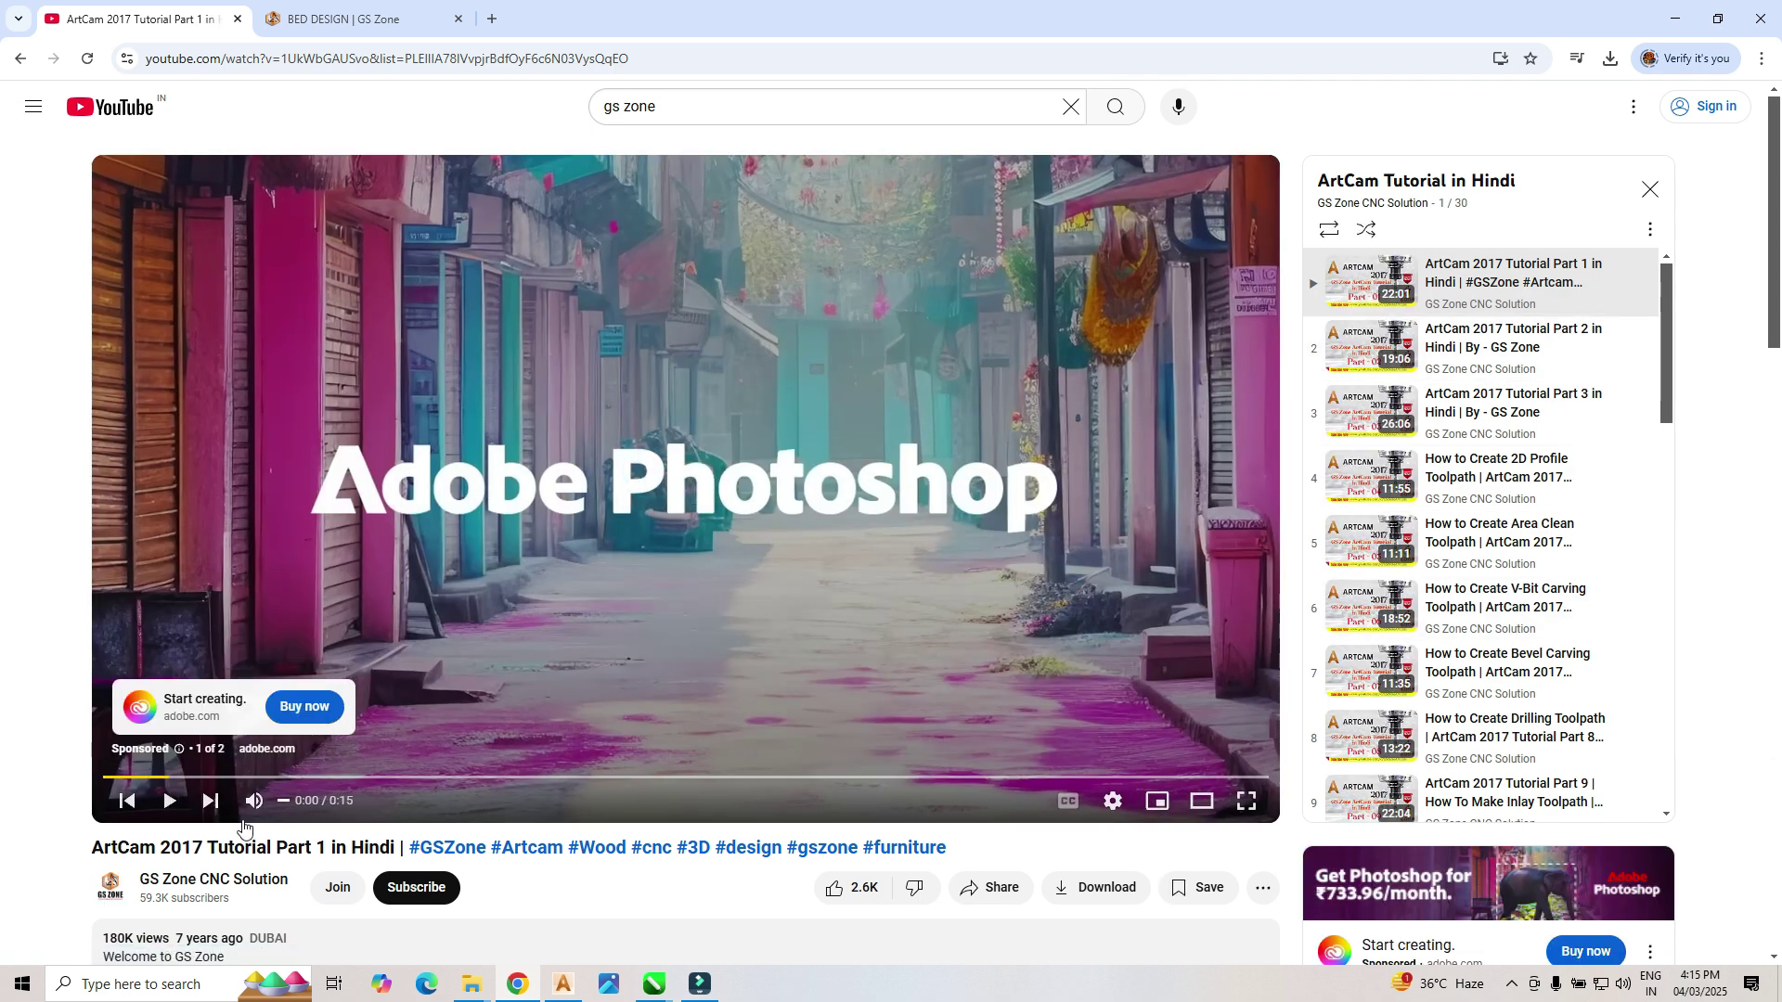
left_click(765, 553)
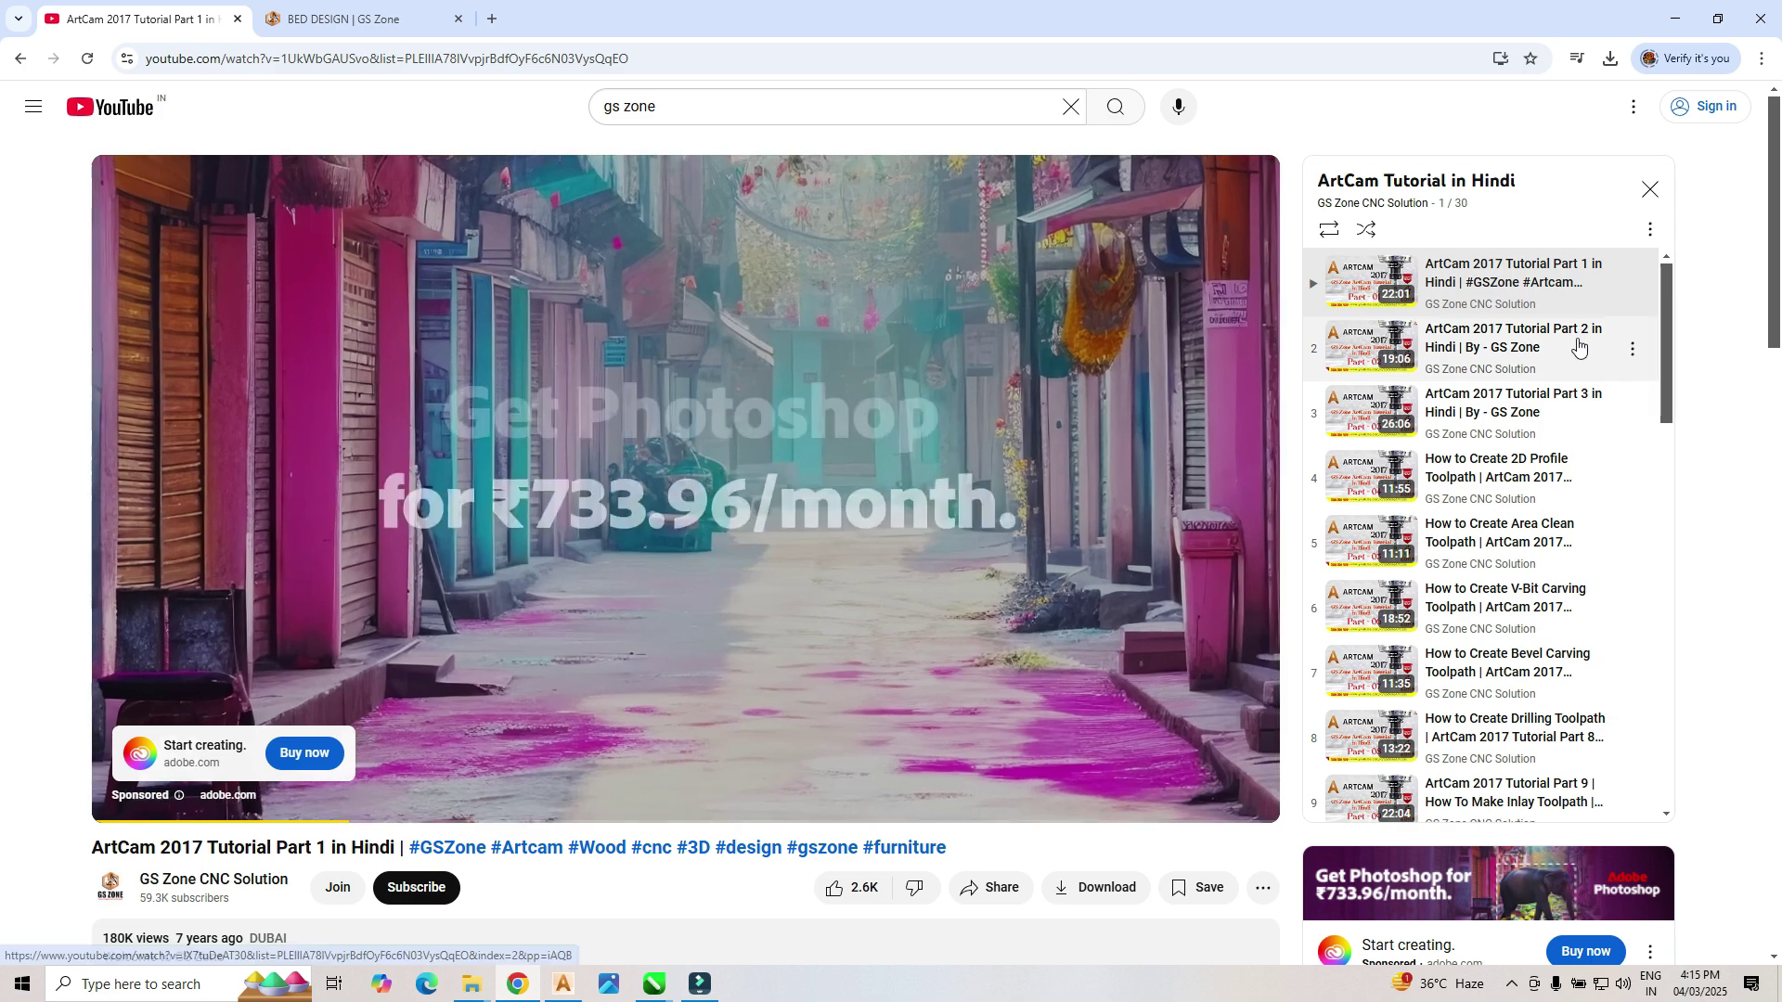
scroll(1606, 562, "down", 6)
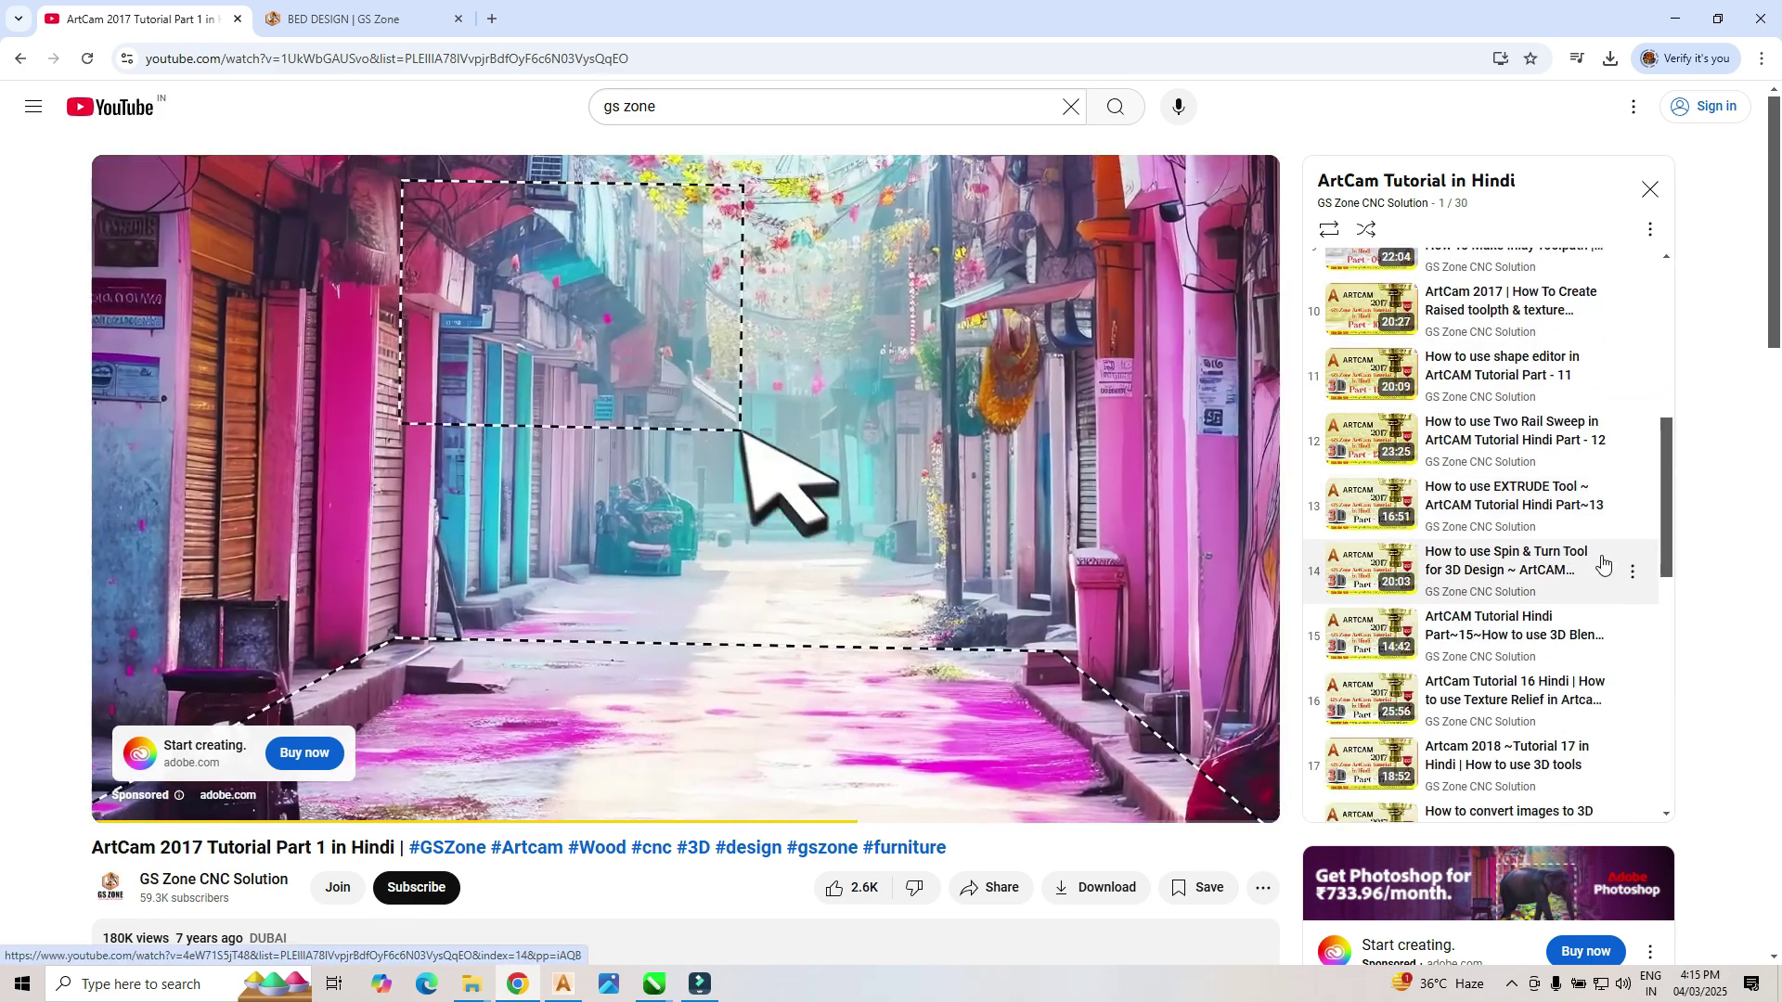
scroll(1602, 561, "down", 2)
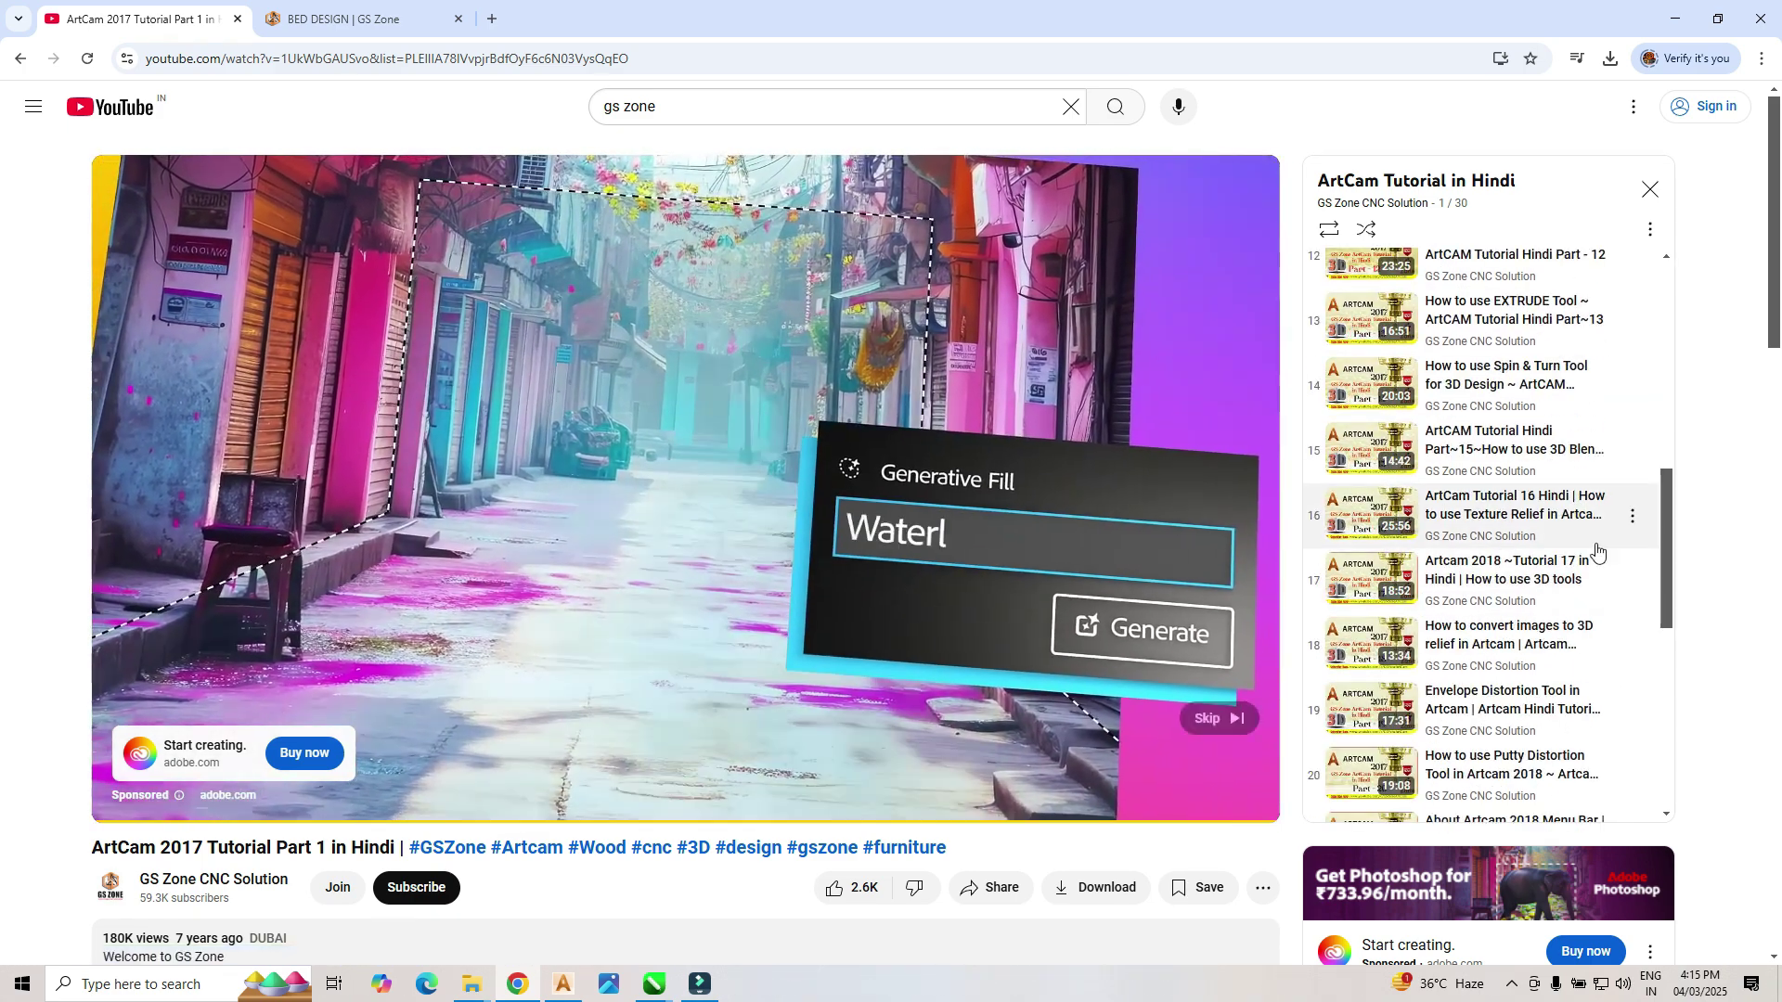
scroll(1596, 552, "down", 1)
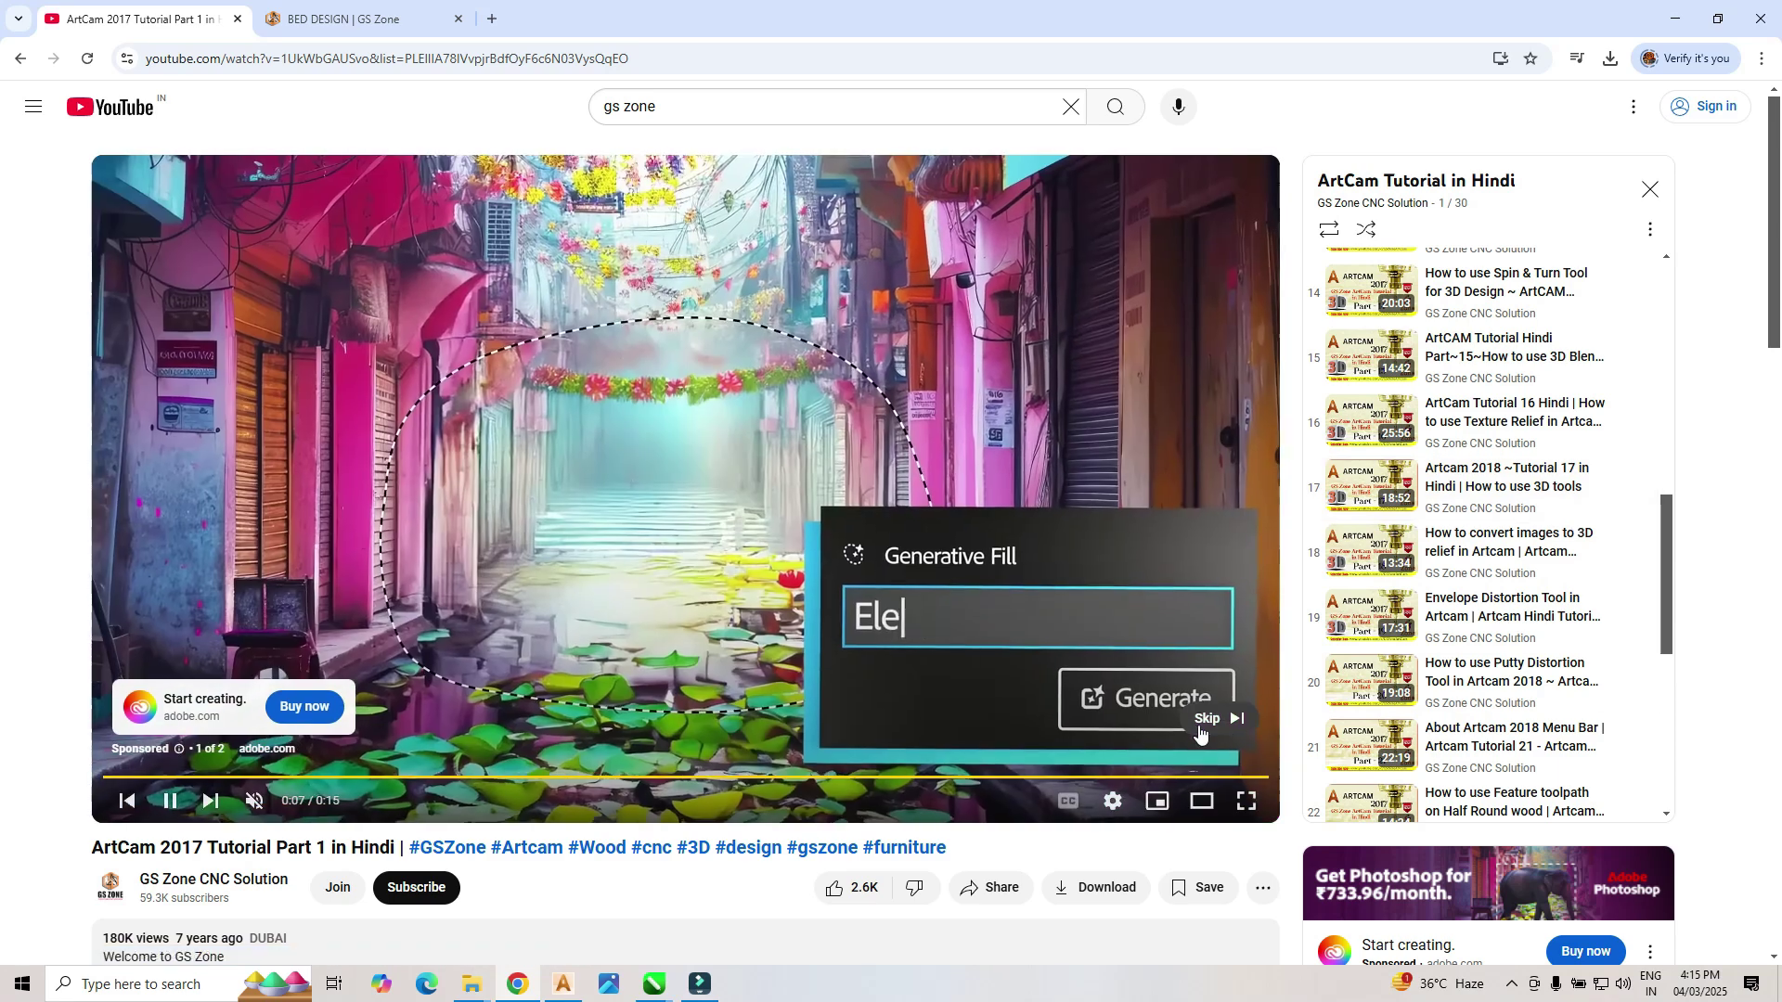
left_click(1219, 718)
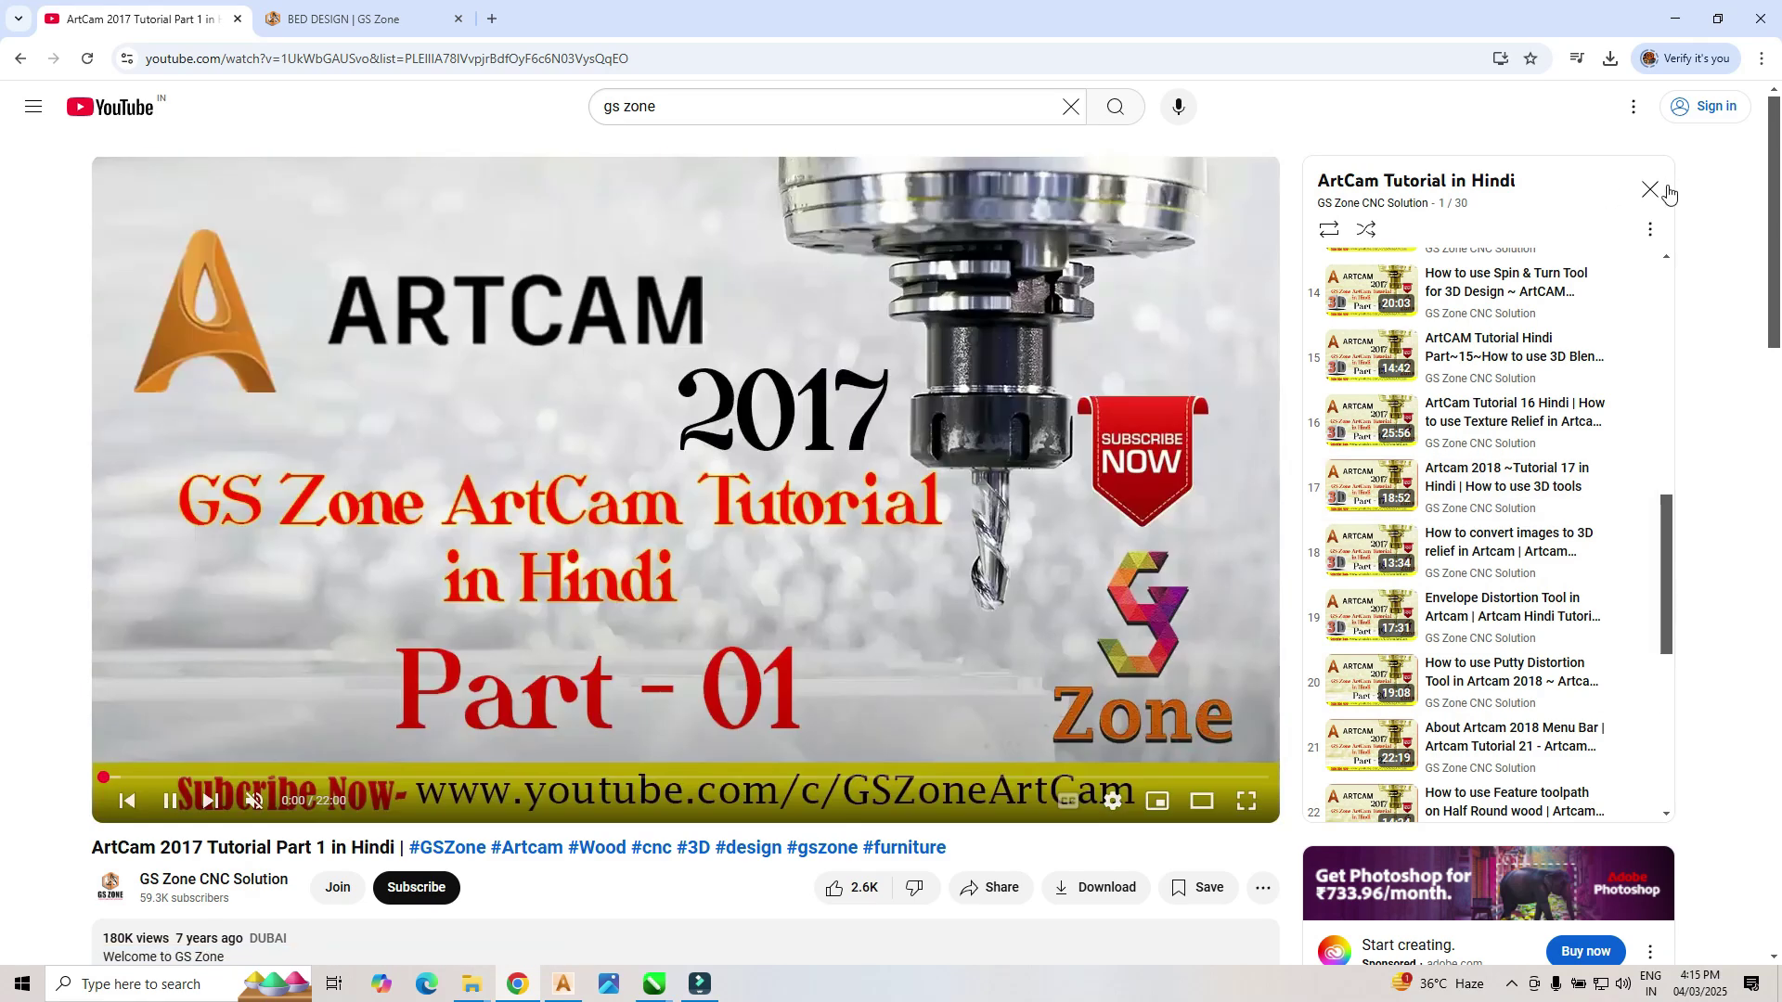
scroll(1638, 260, "down", 3)
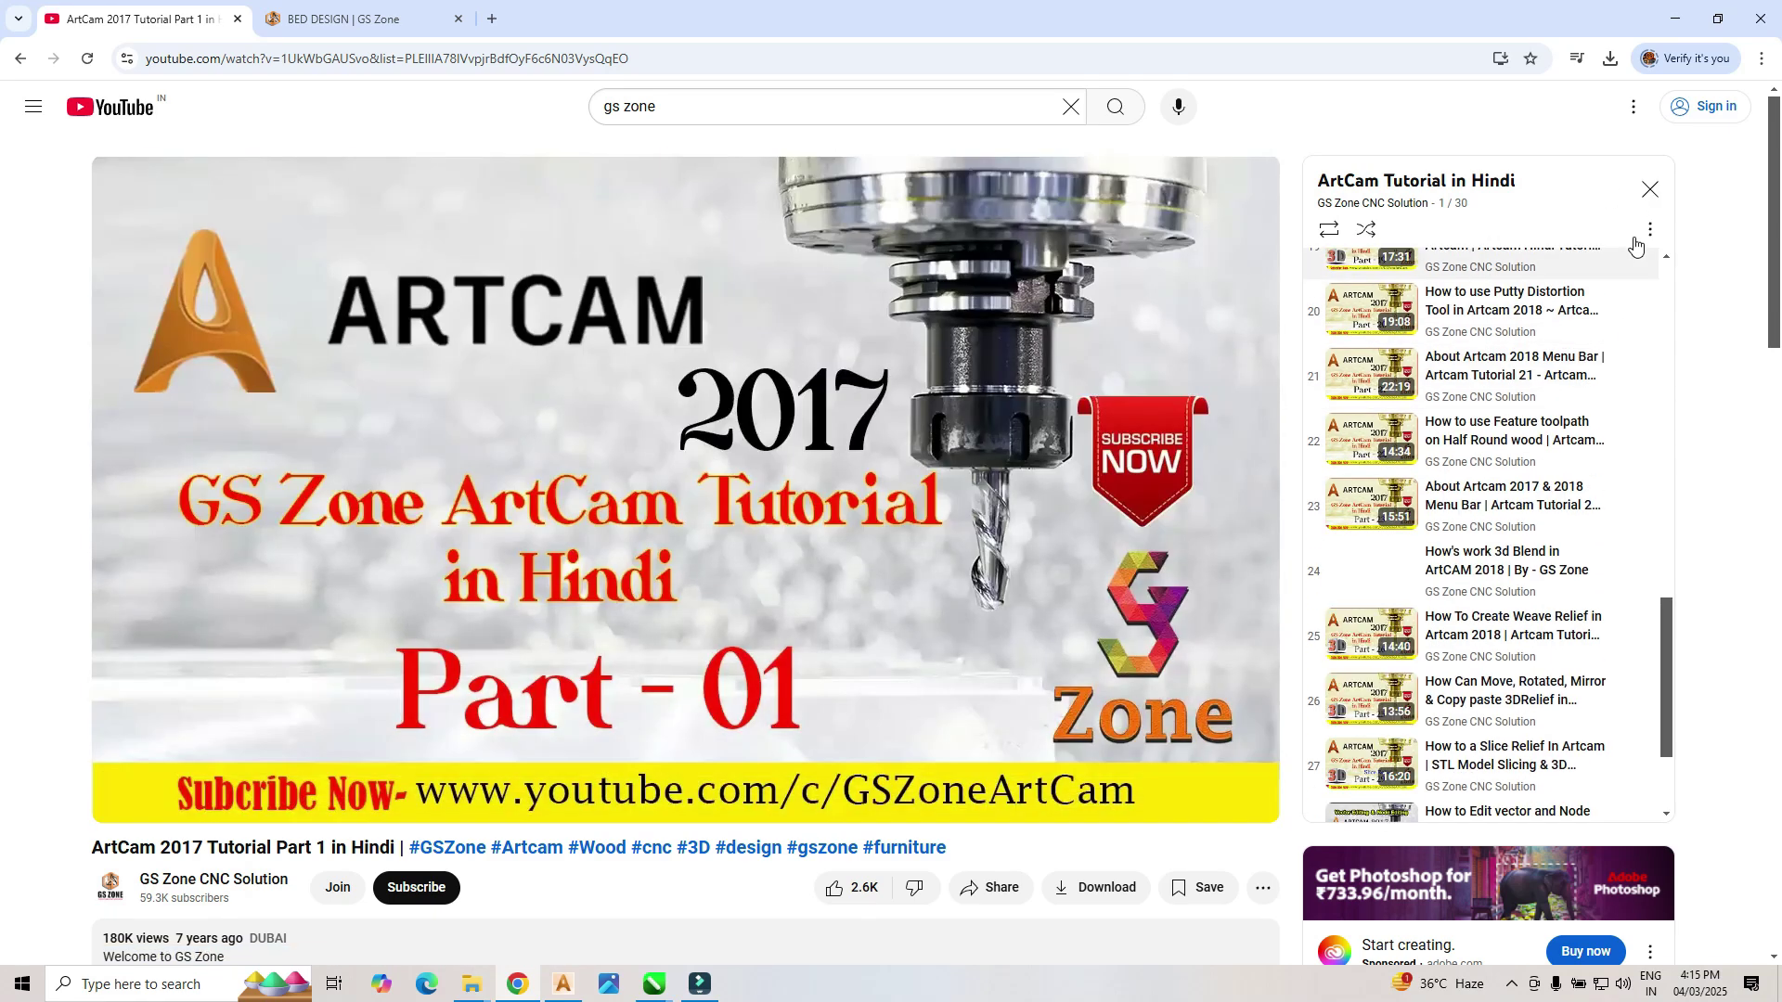
left_click(1650, 190)
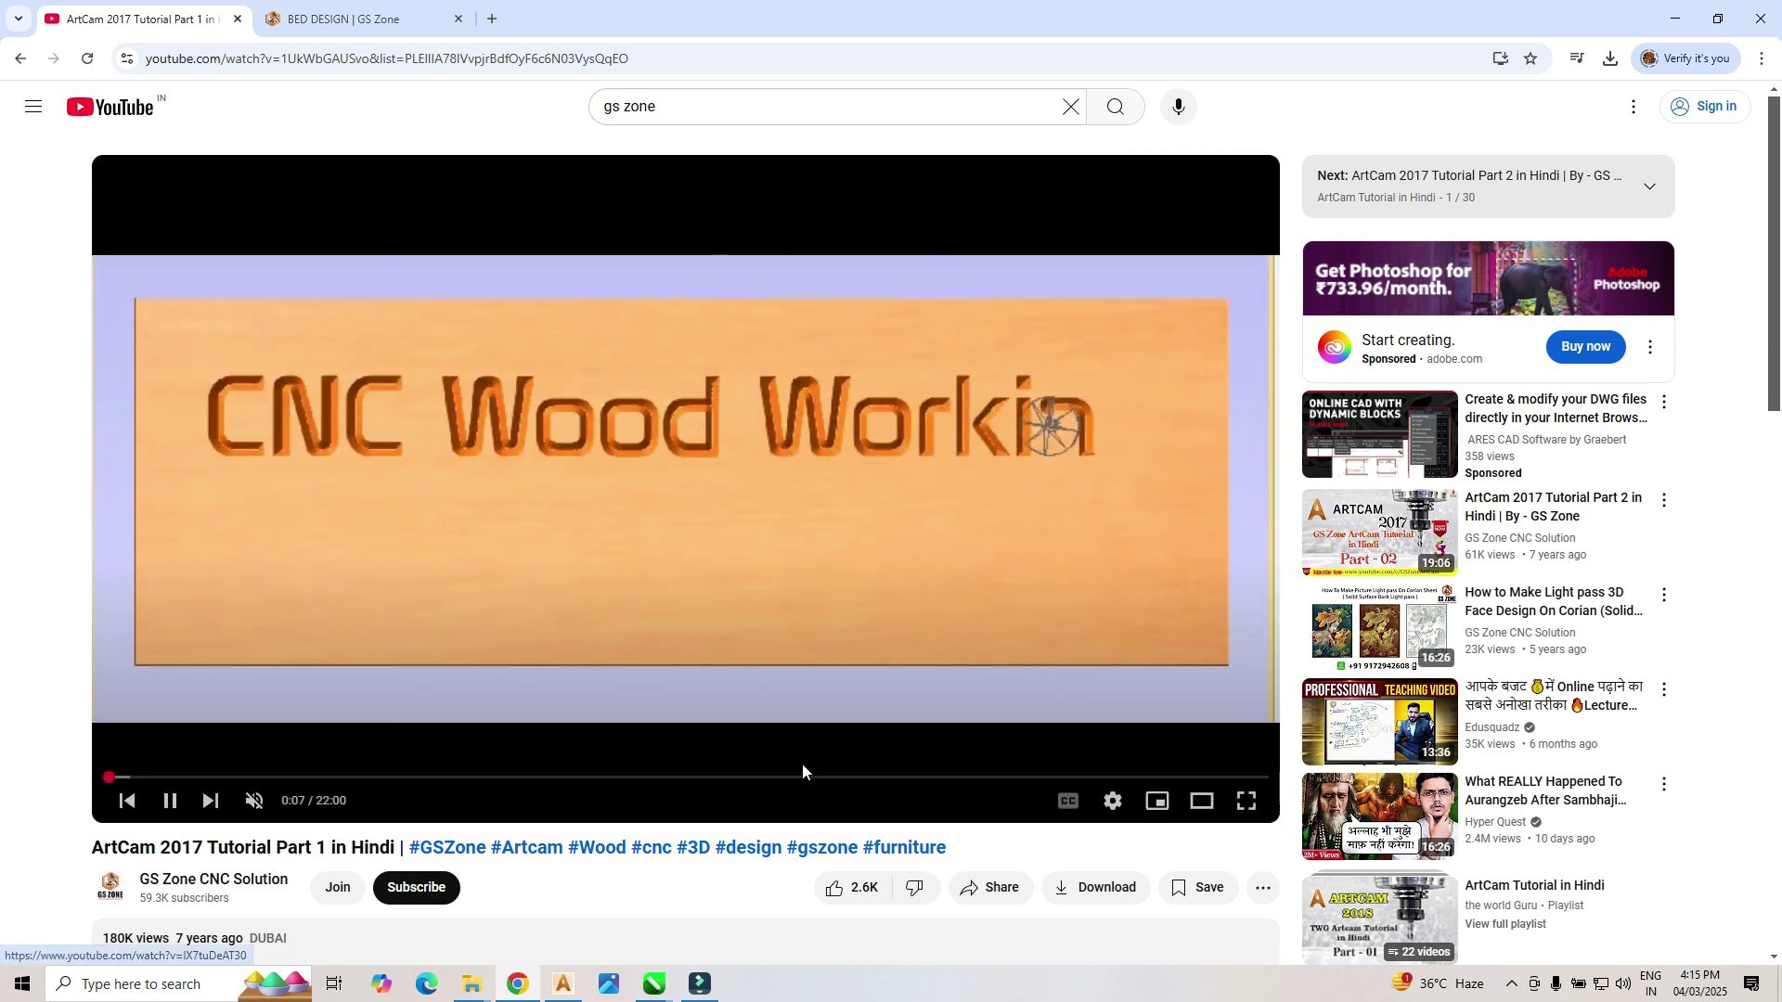
Step: Open the channel's Artcam Tip & Trickes playlist, pause its first video and expand the list of videos
left_click(214, 878)
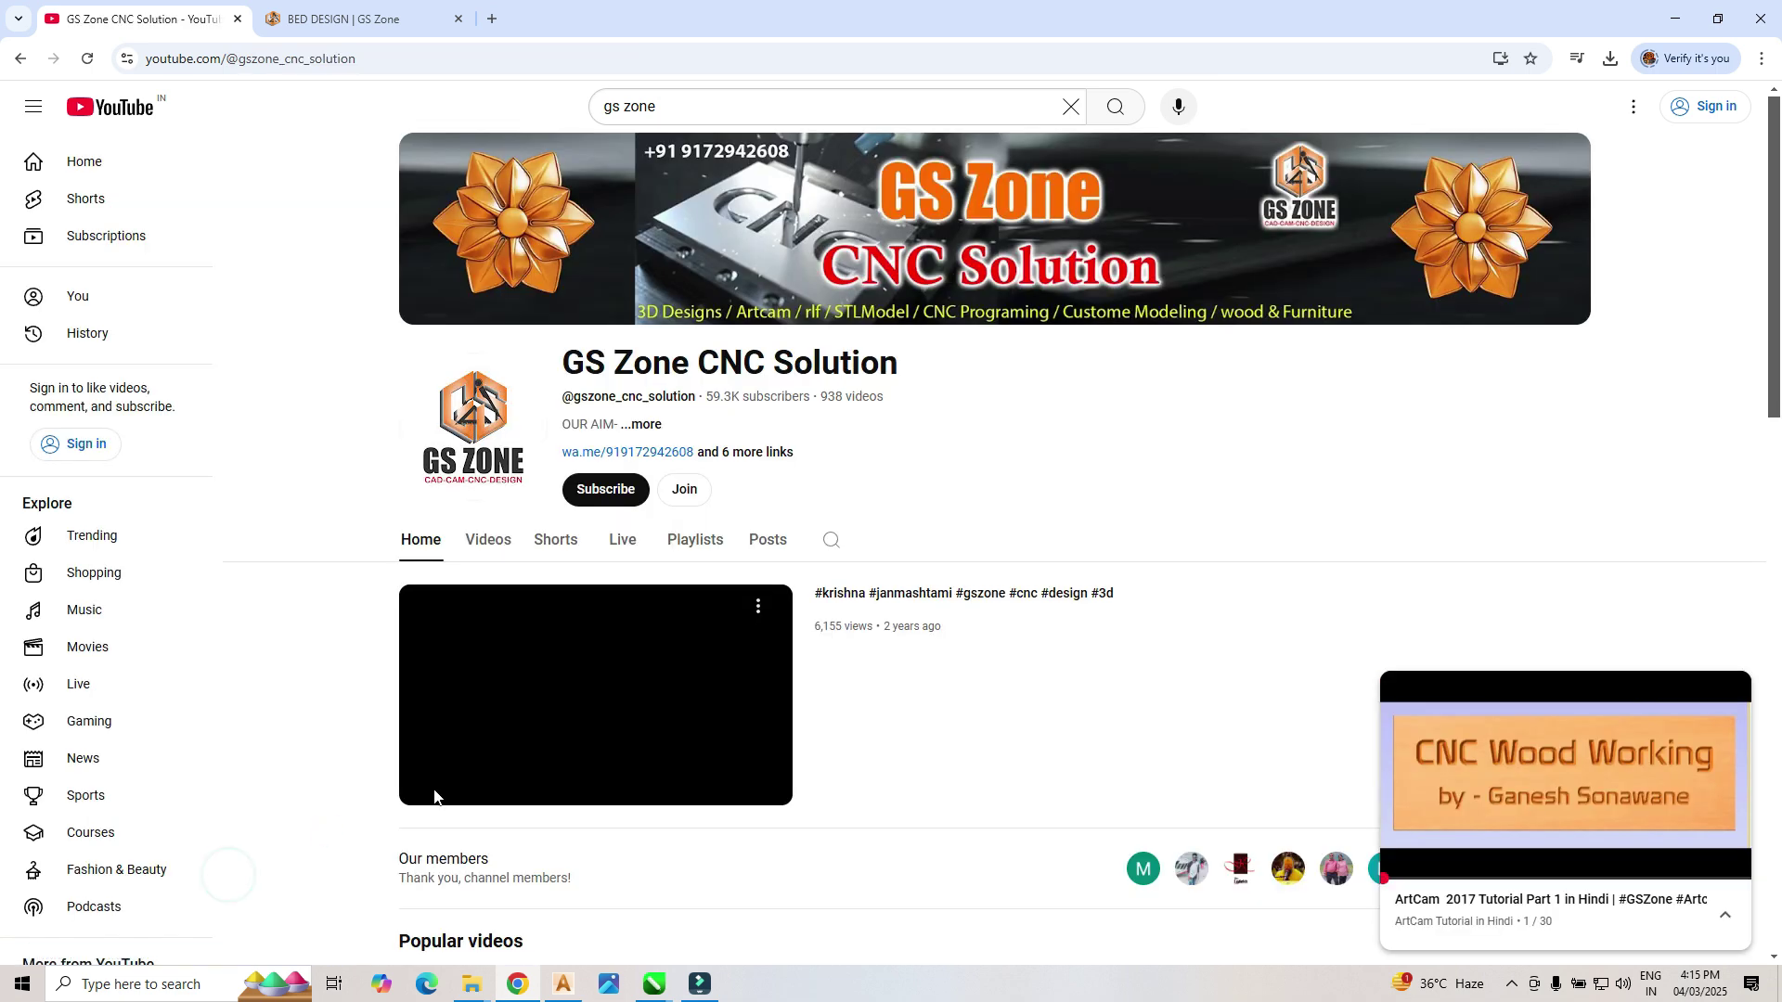
scroll(434, 797, "down", 13)
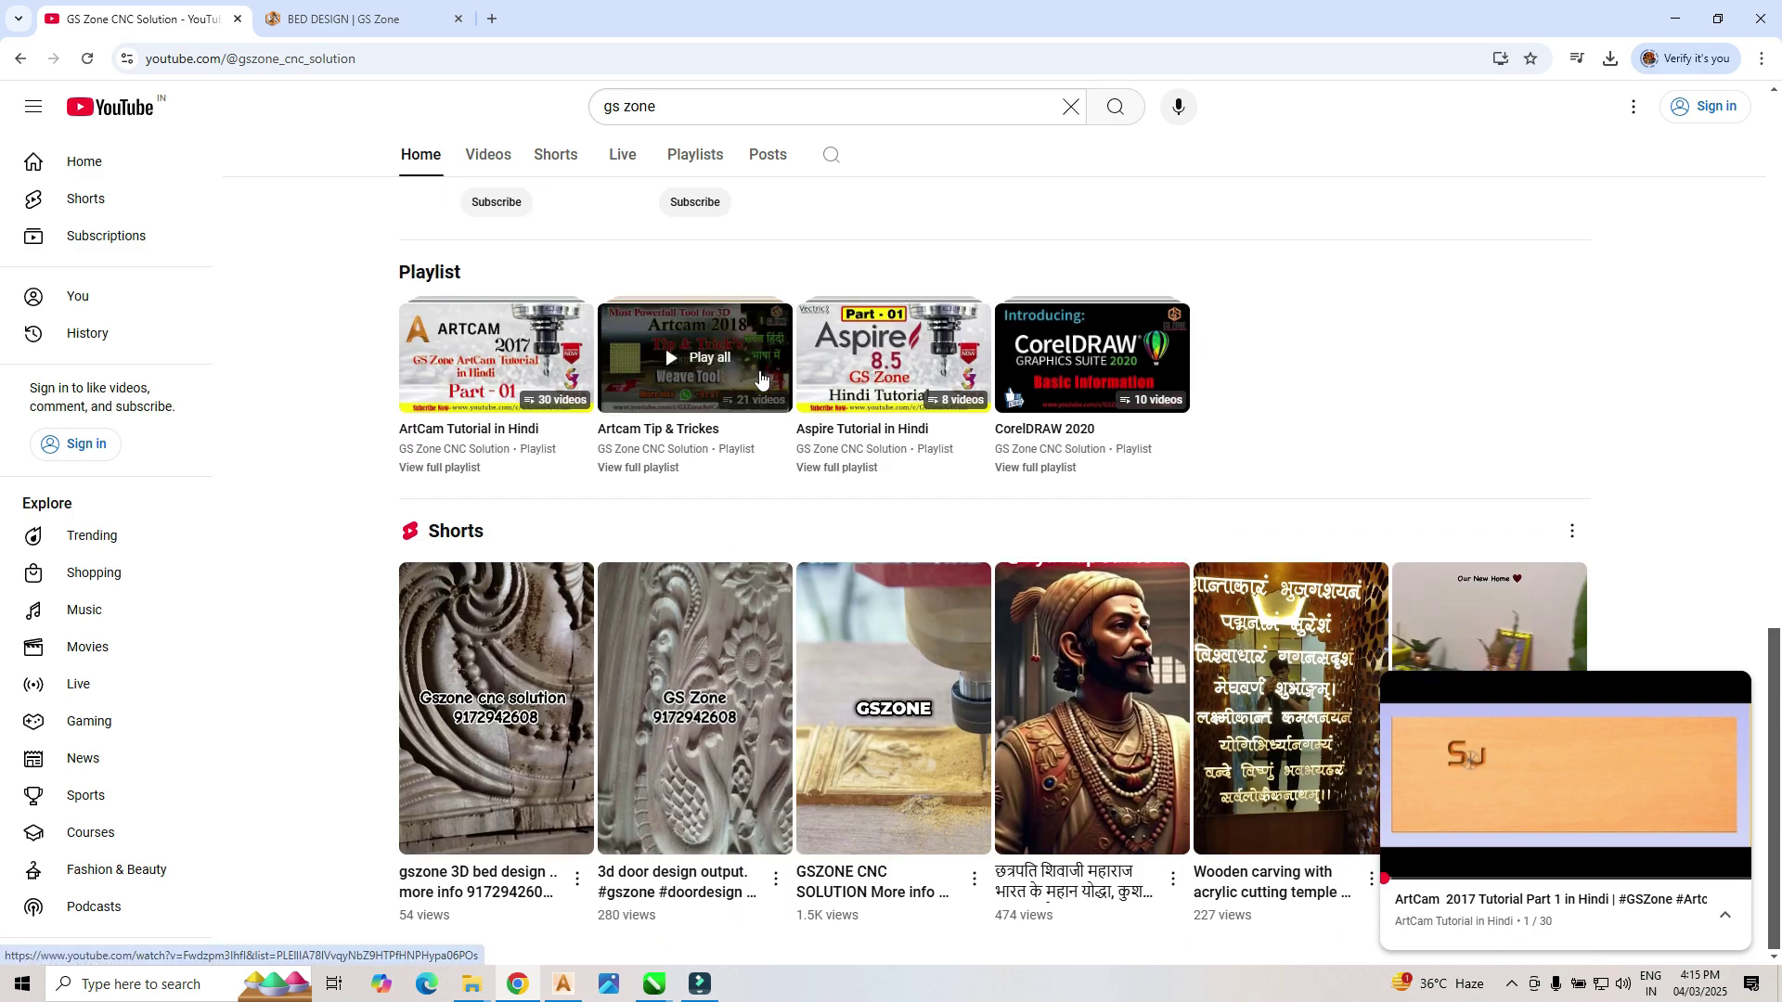
left_click(711, 431)
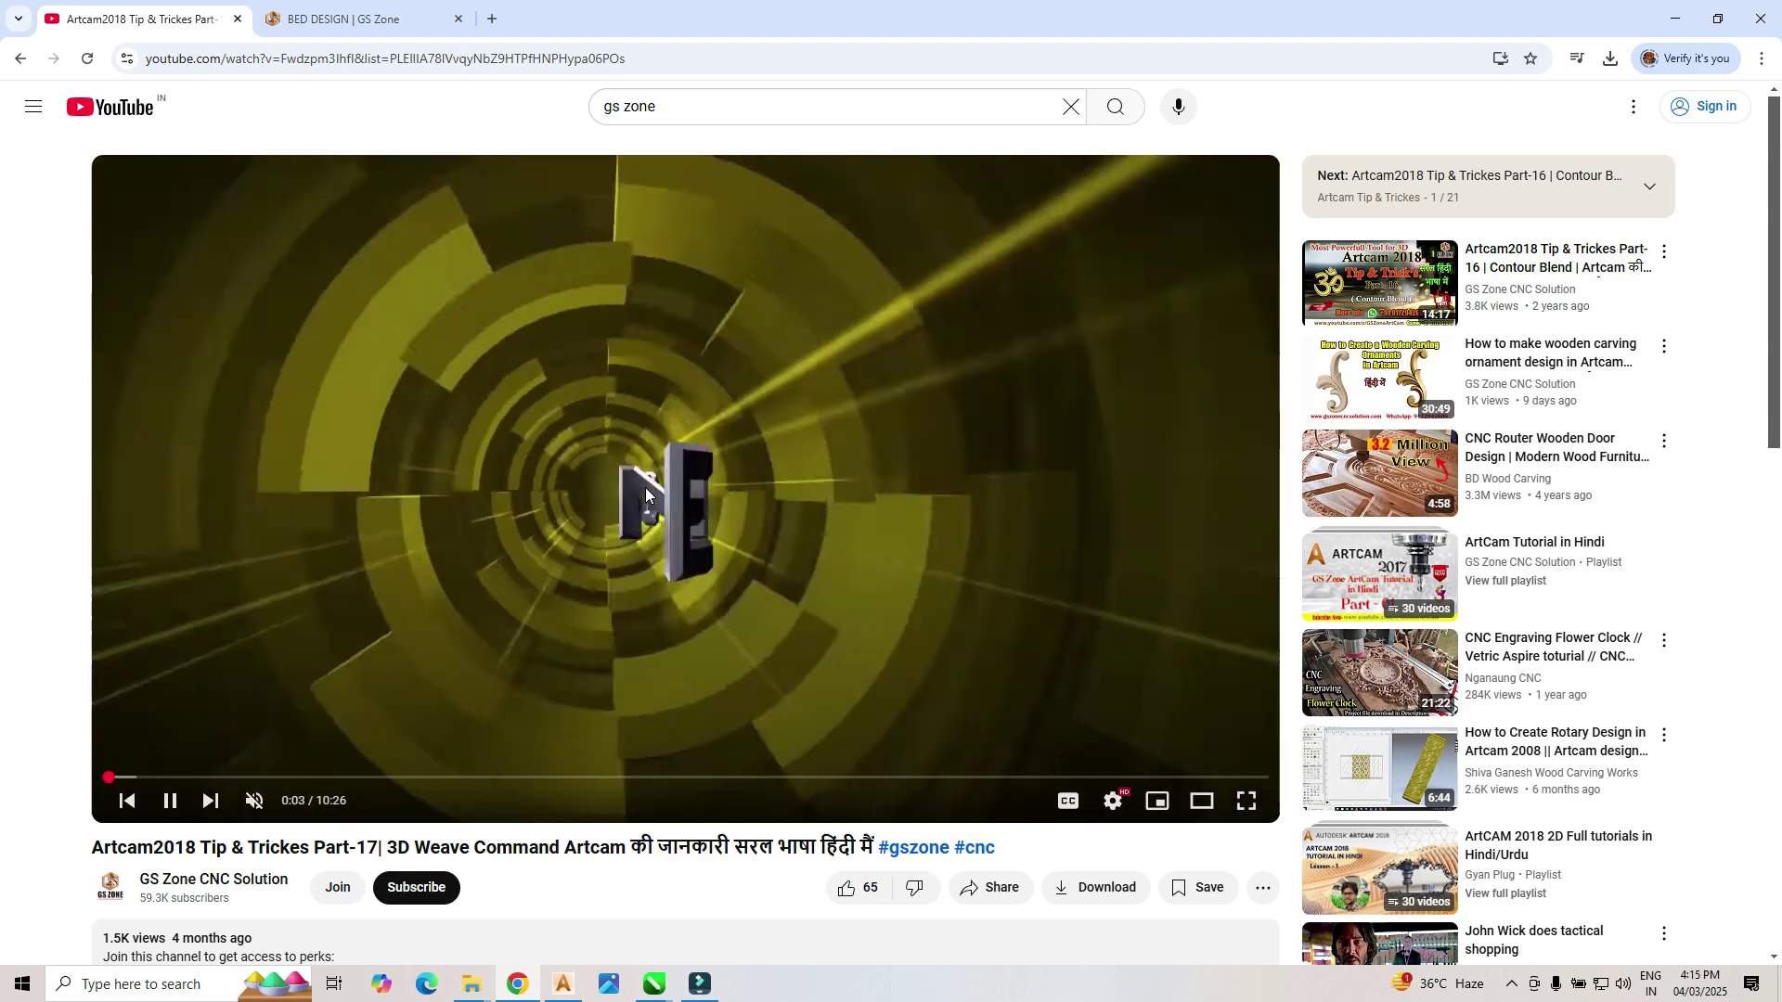
left_click(647, 486)
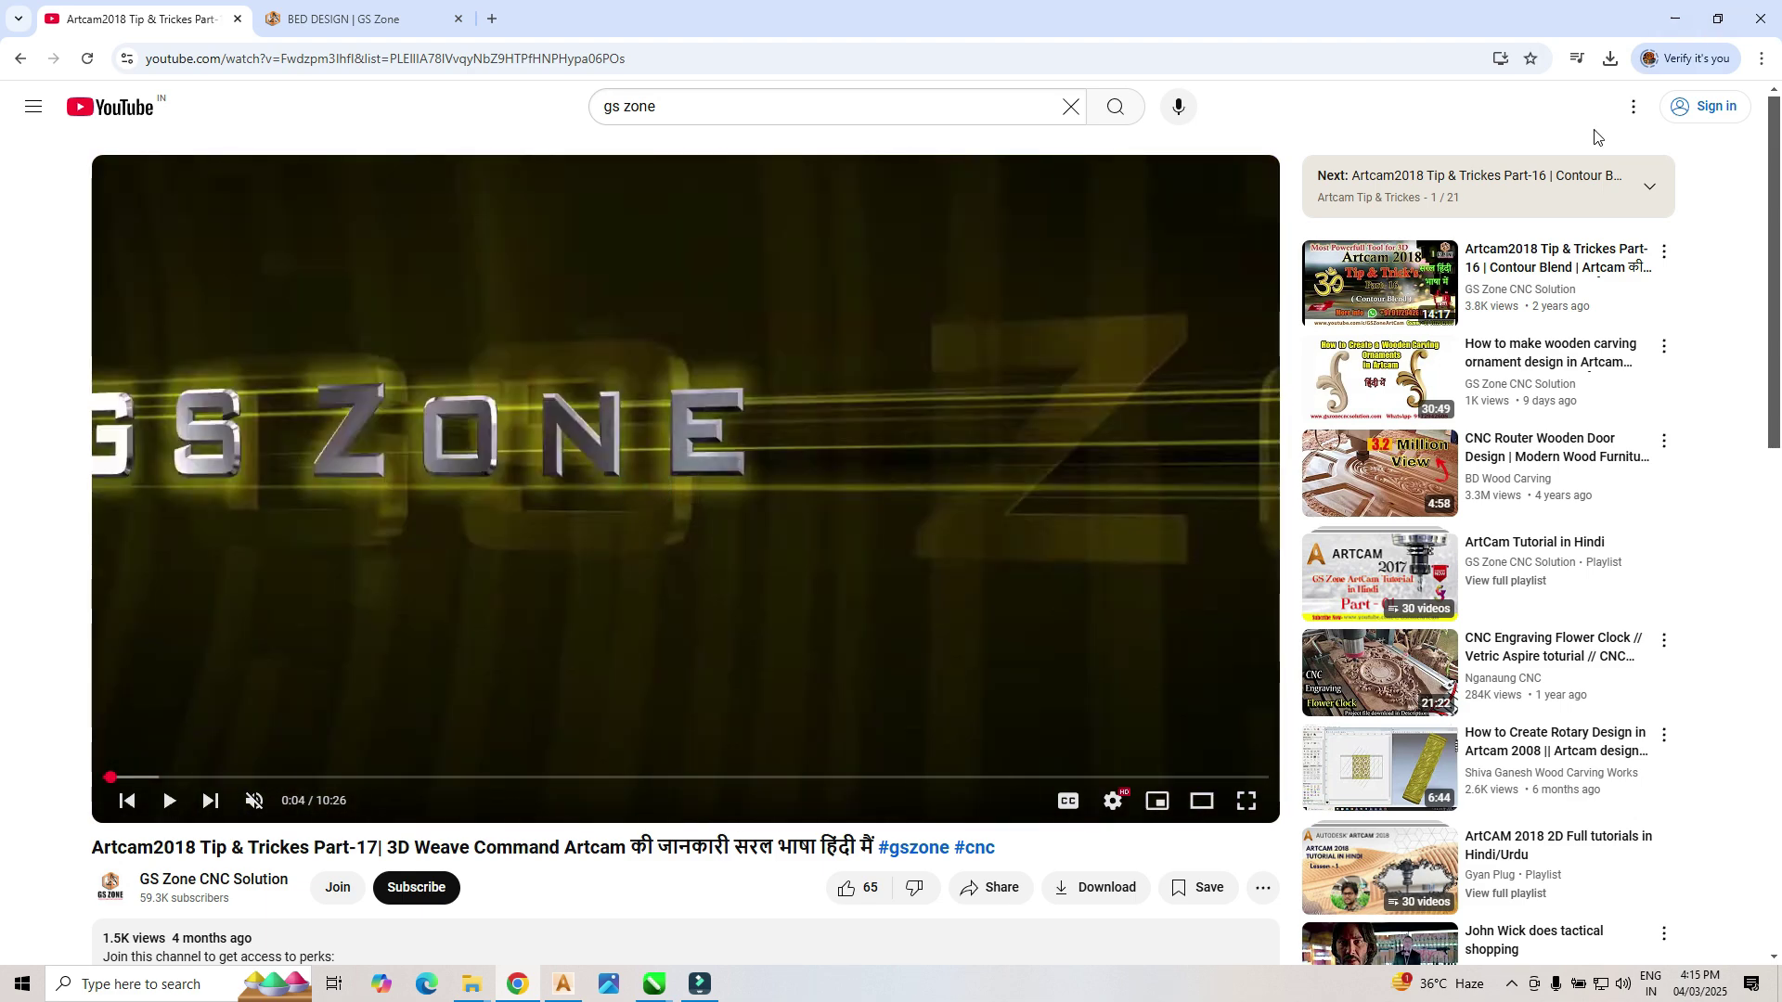
left_click(1652, 188)
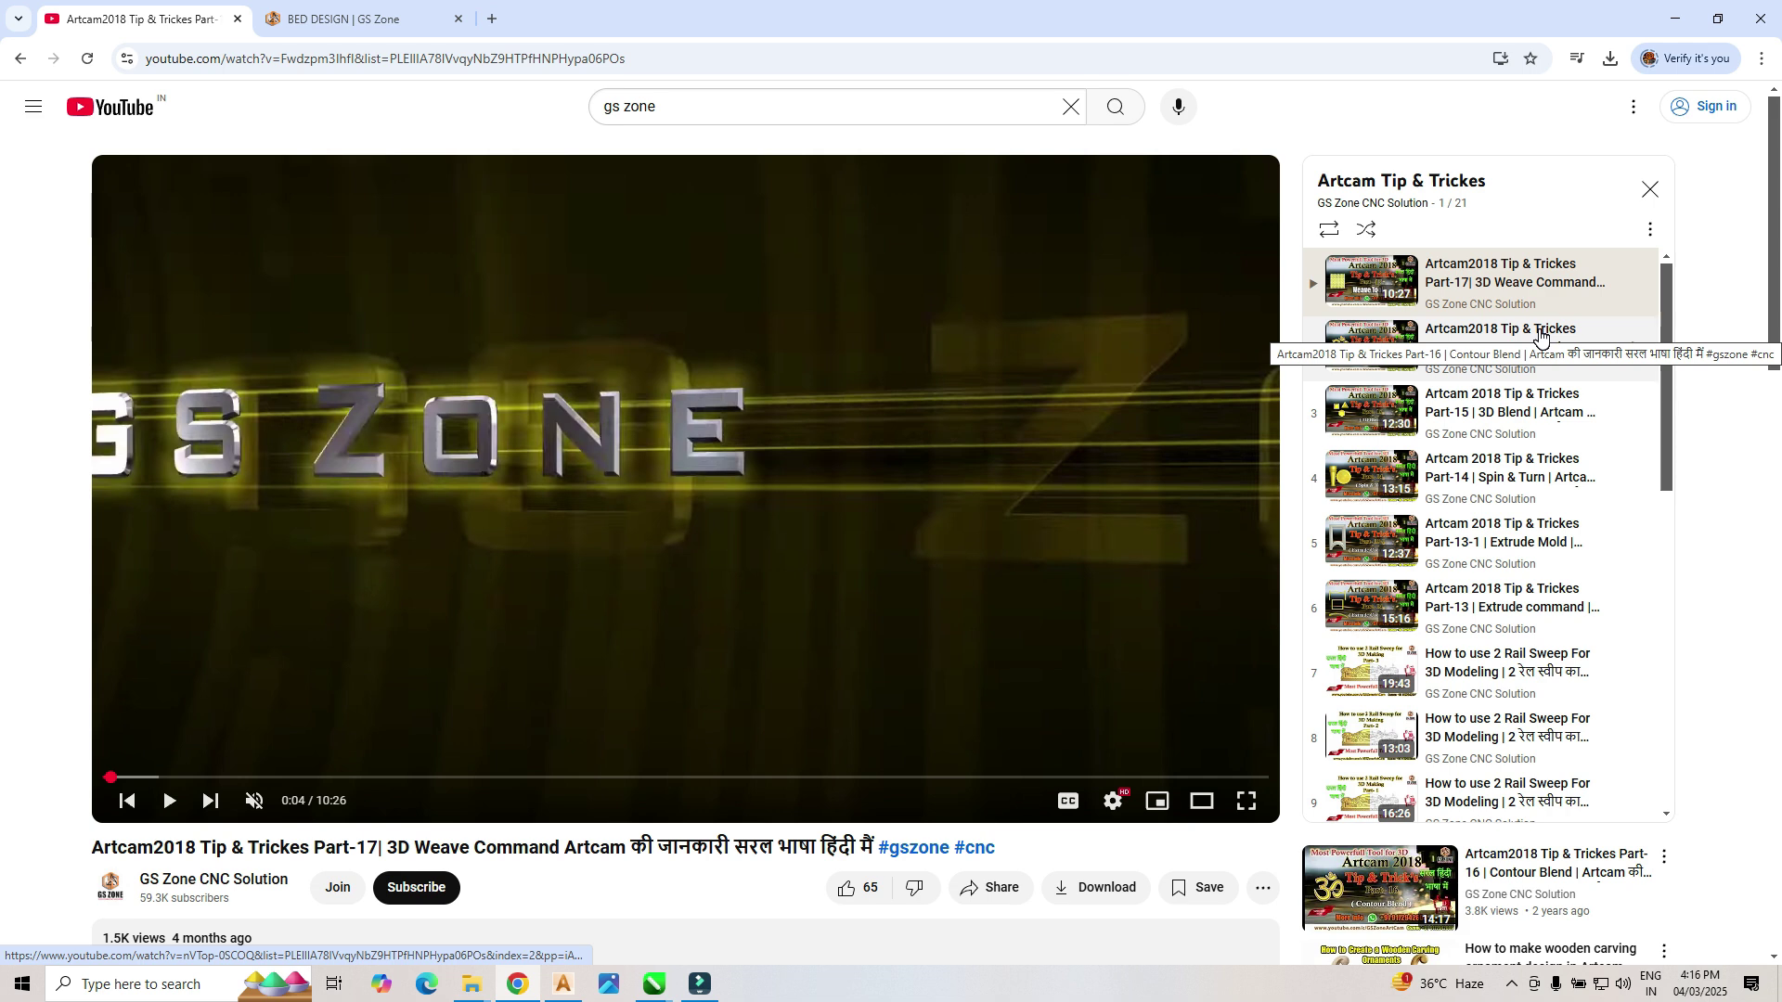
scroll(804, 526, "down", 2)
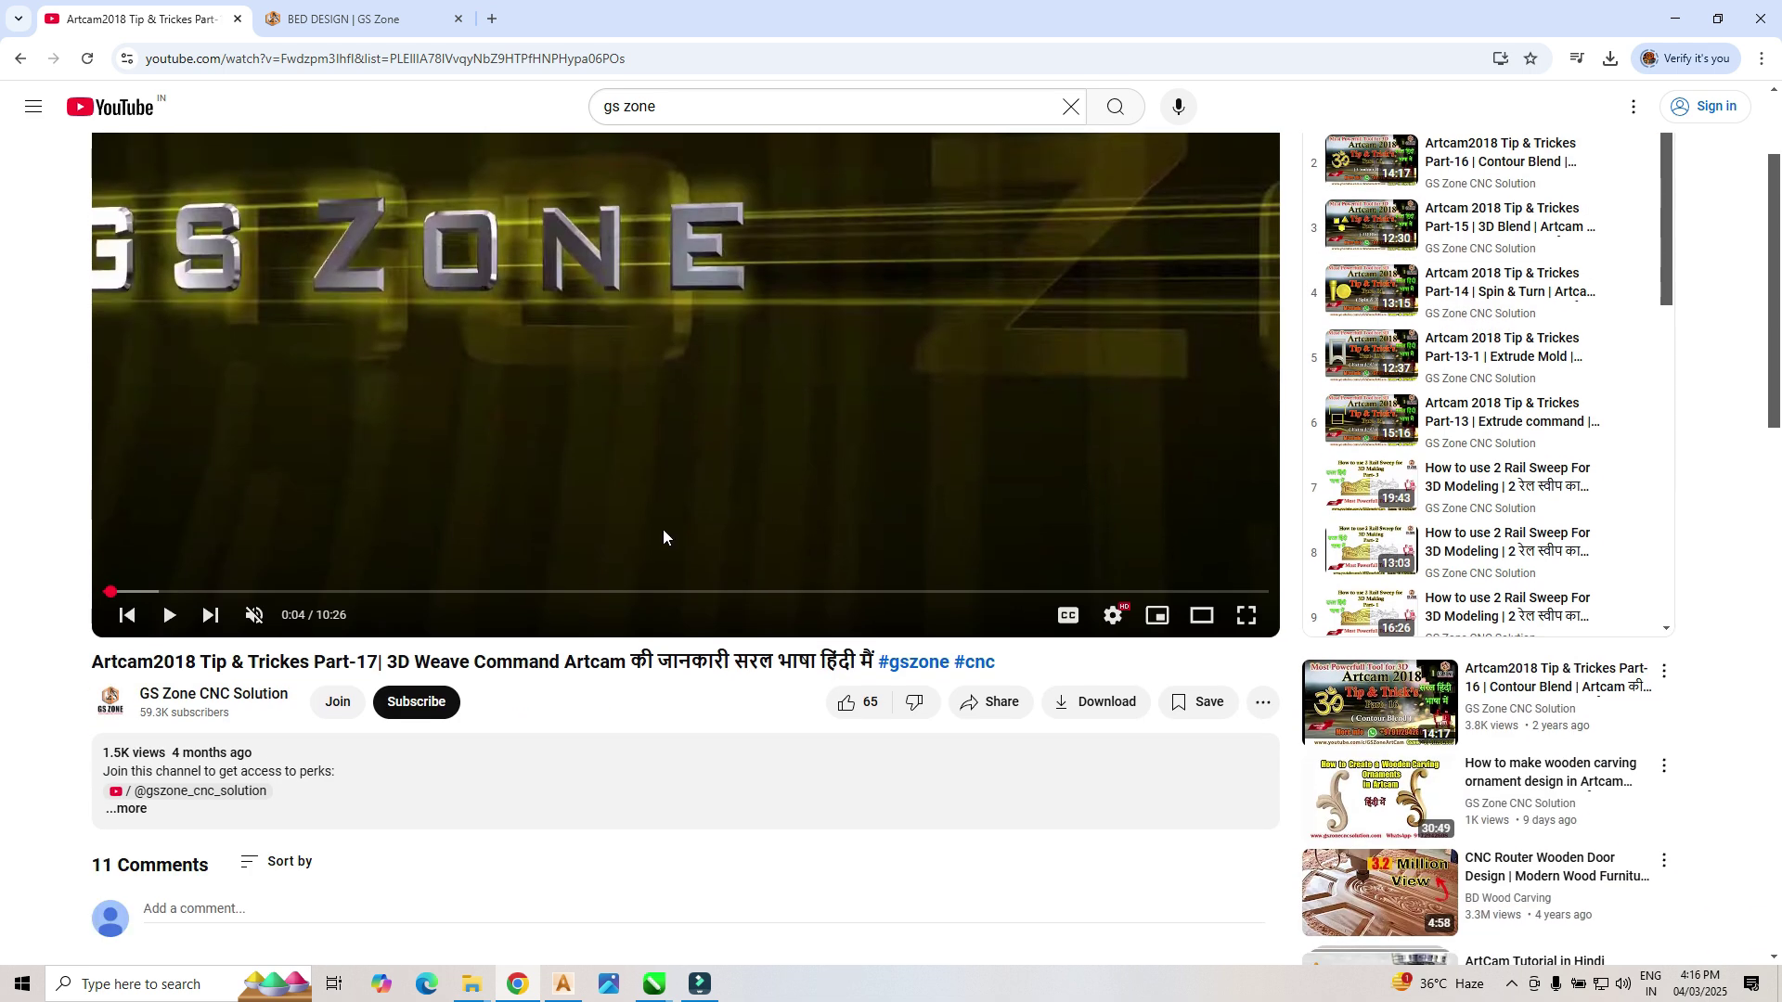
Step: Return to the GS Zone CNC Solution channel page and close the miniplayer
left_click(265, 705)
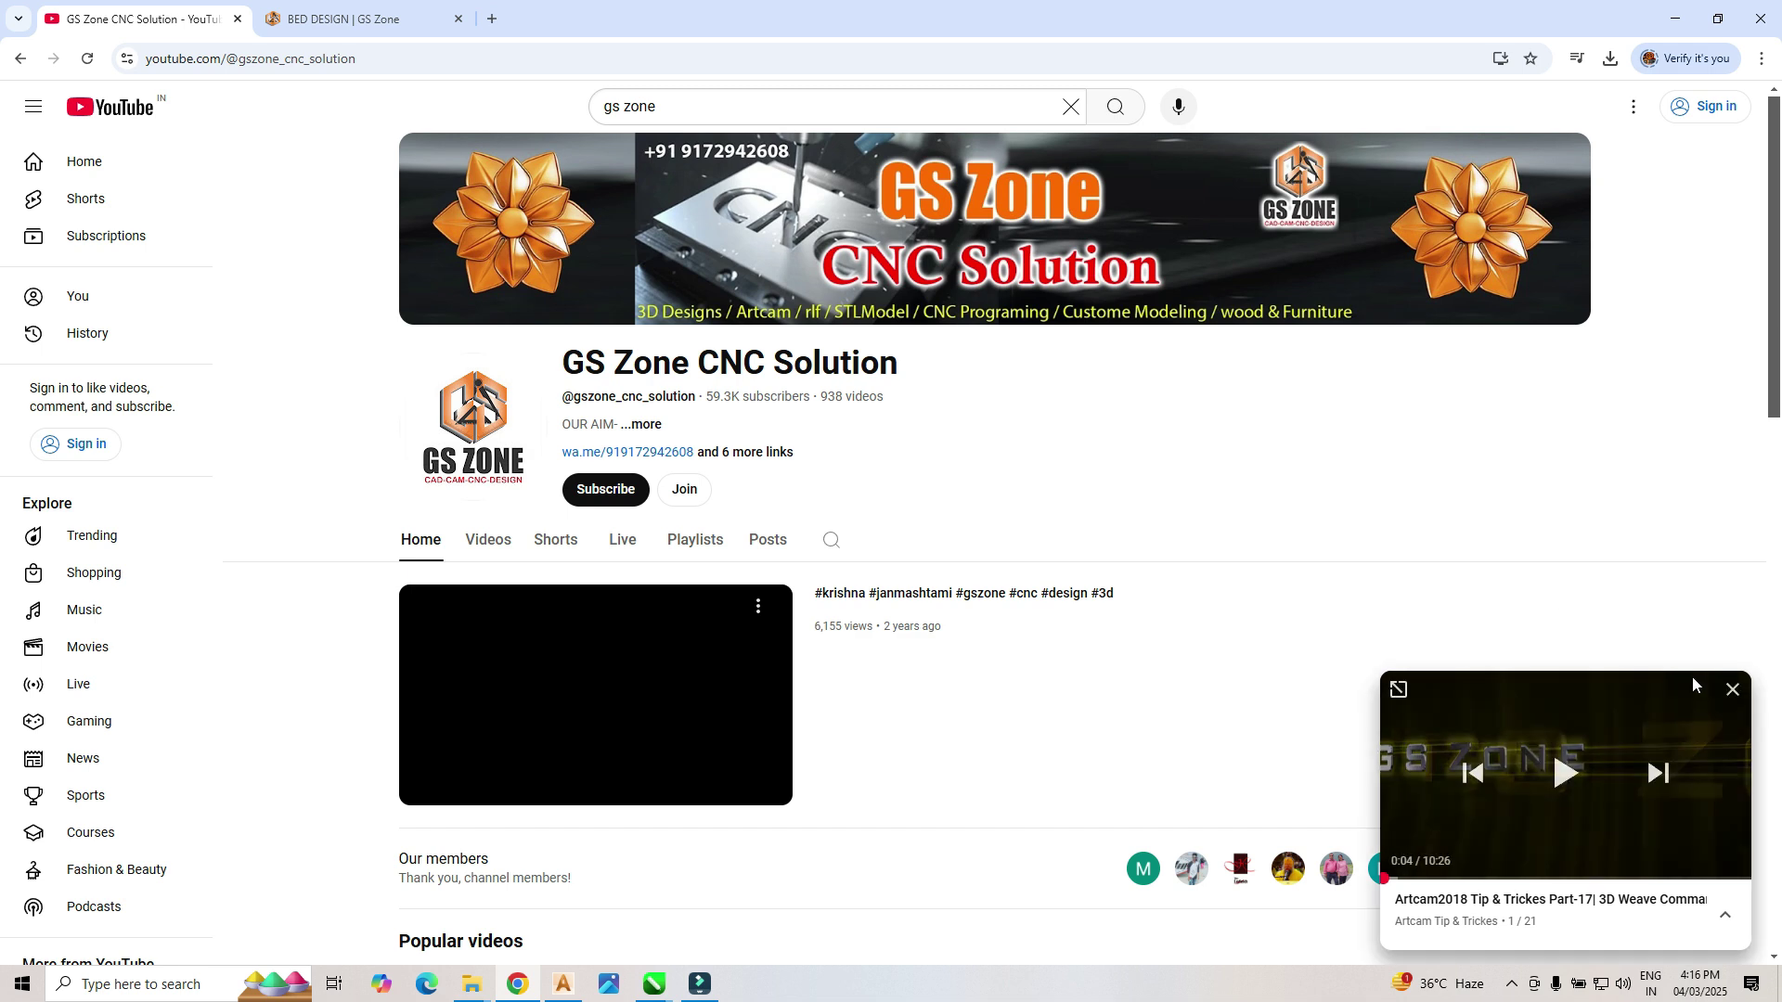
left_click(1726, 687)
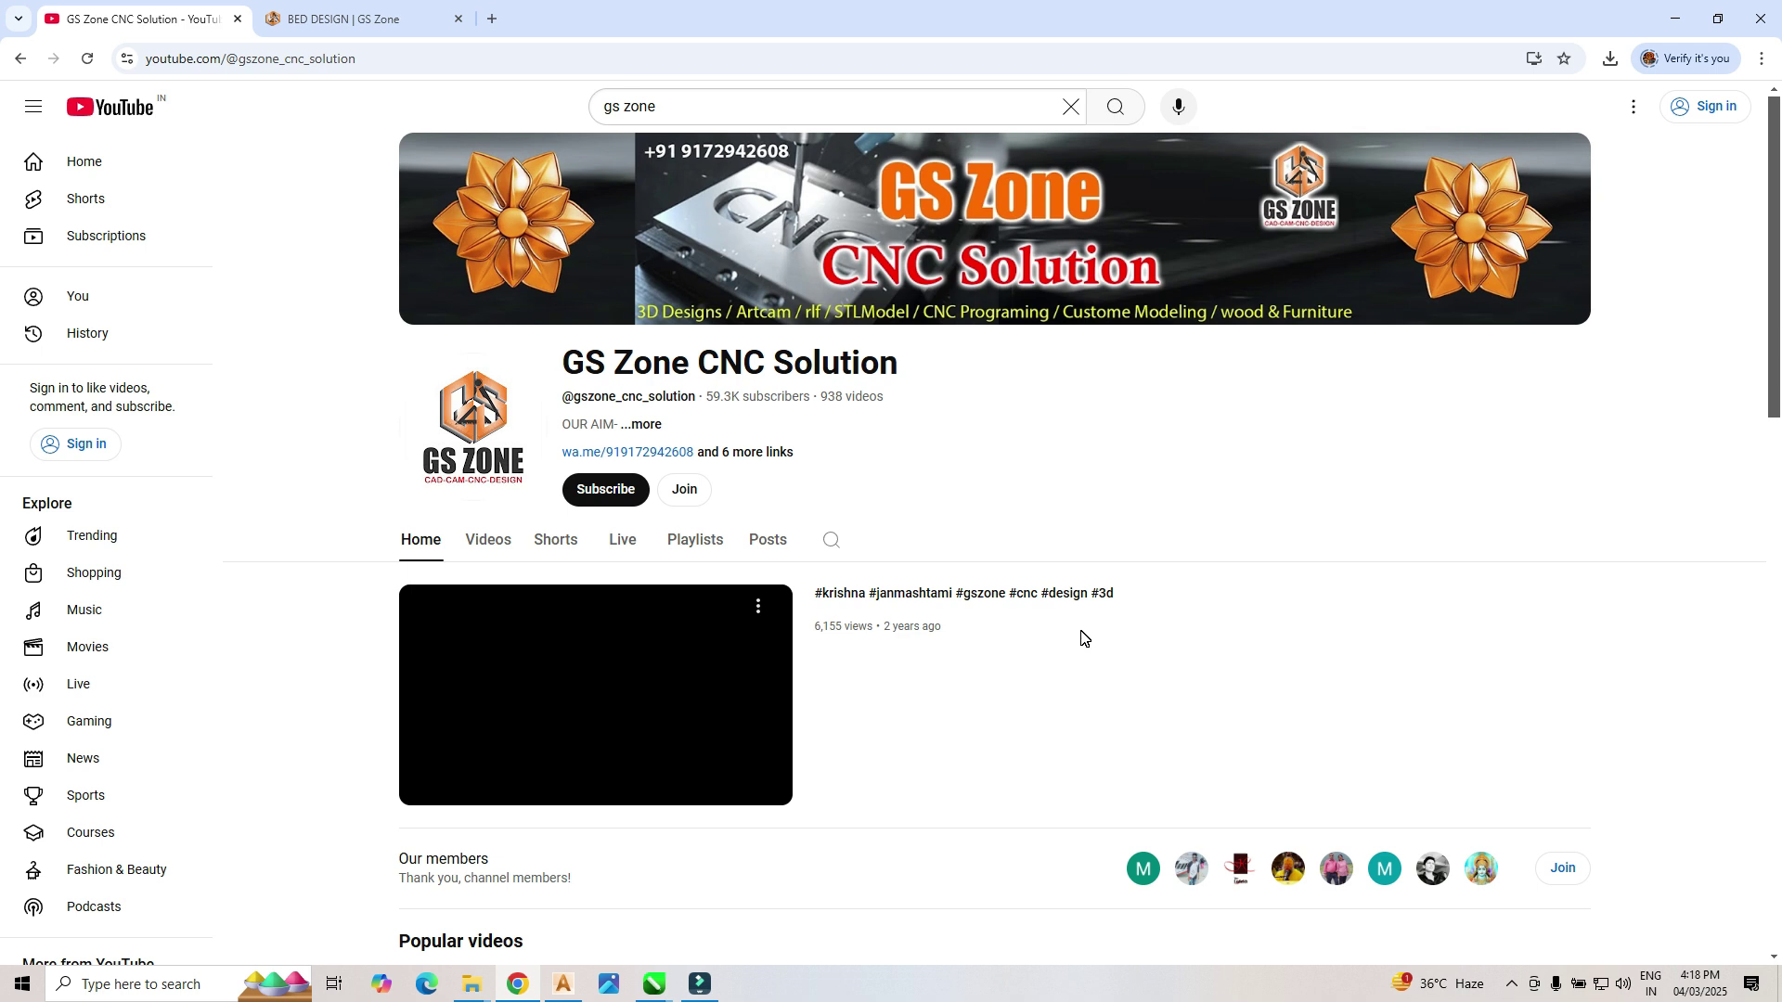
Step: Look over the channel's home page again, from the banner through the video rows to the playlists and Shorts
scroll(1084, 639, "down", 10)
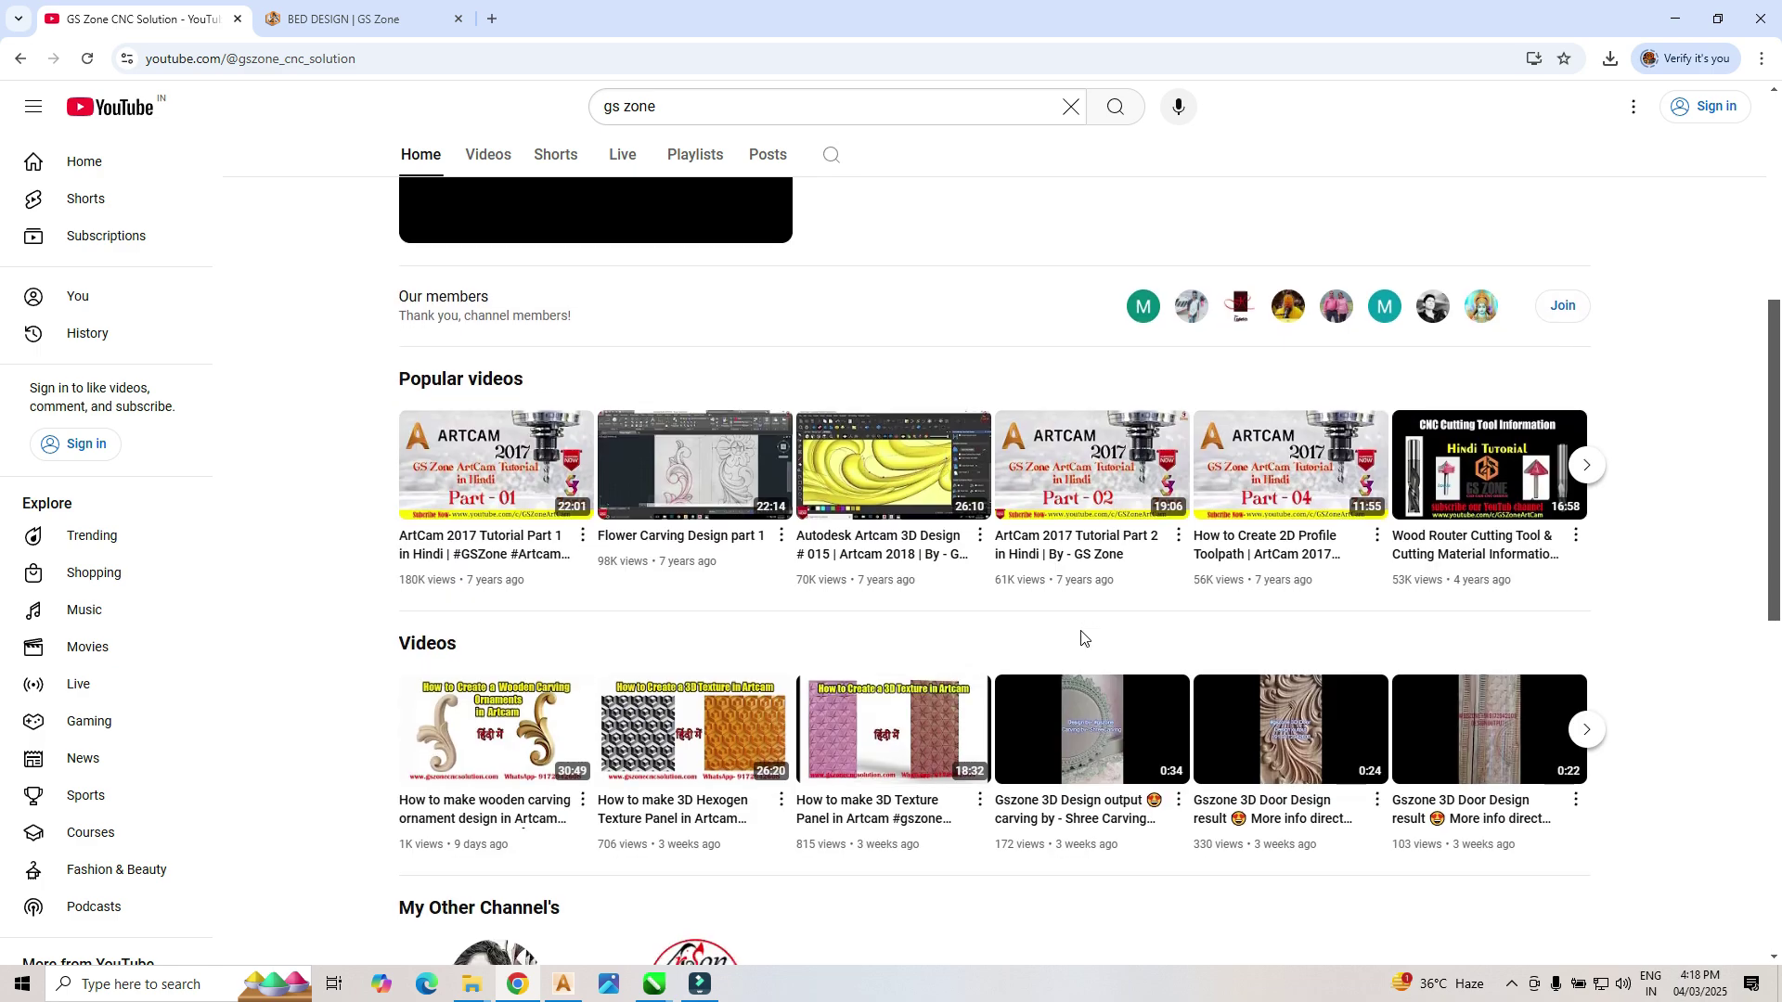
scroll(1084, 639, "down", 5)
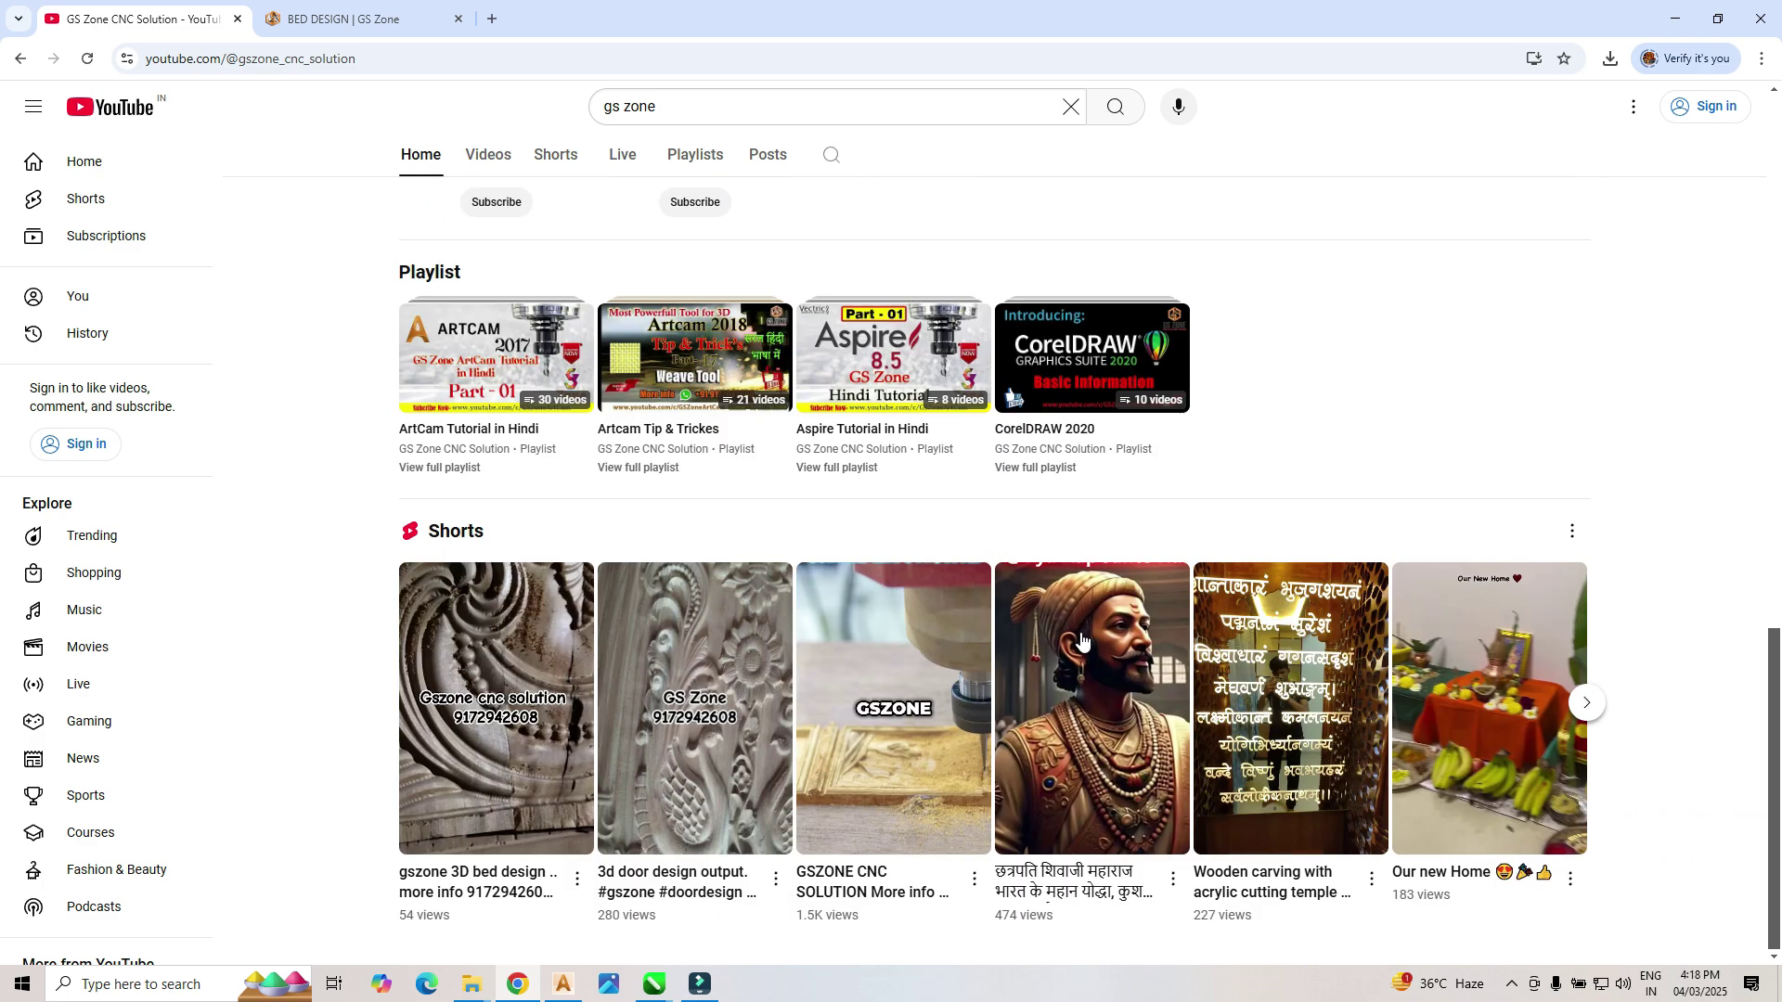
scroll(1083, 643, "up", 5)
scroll(1083, 643, "up", 9)
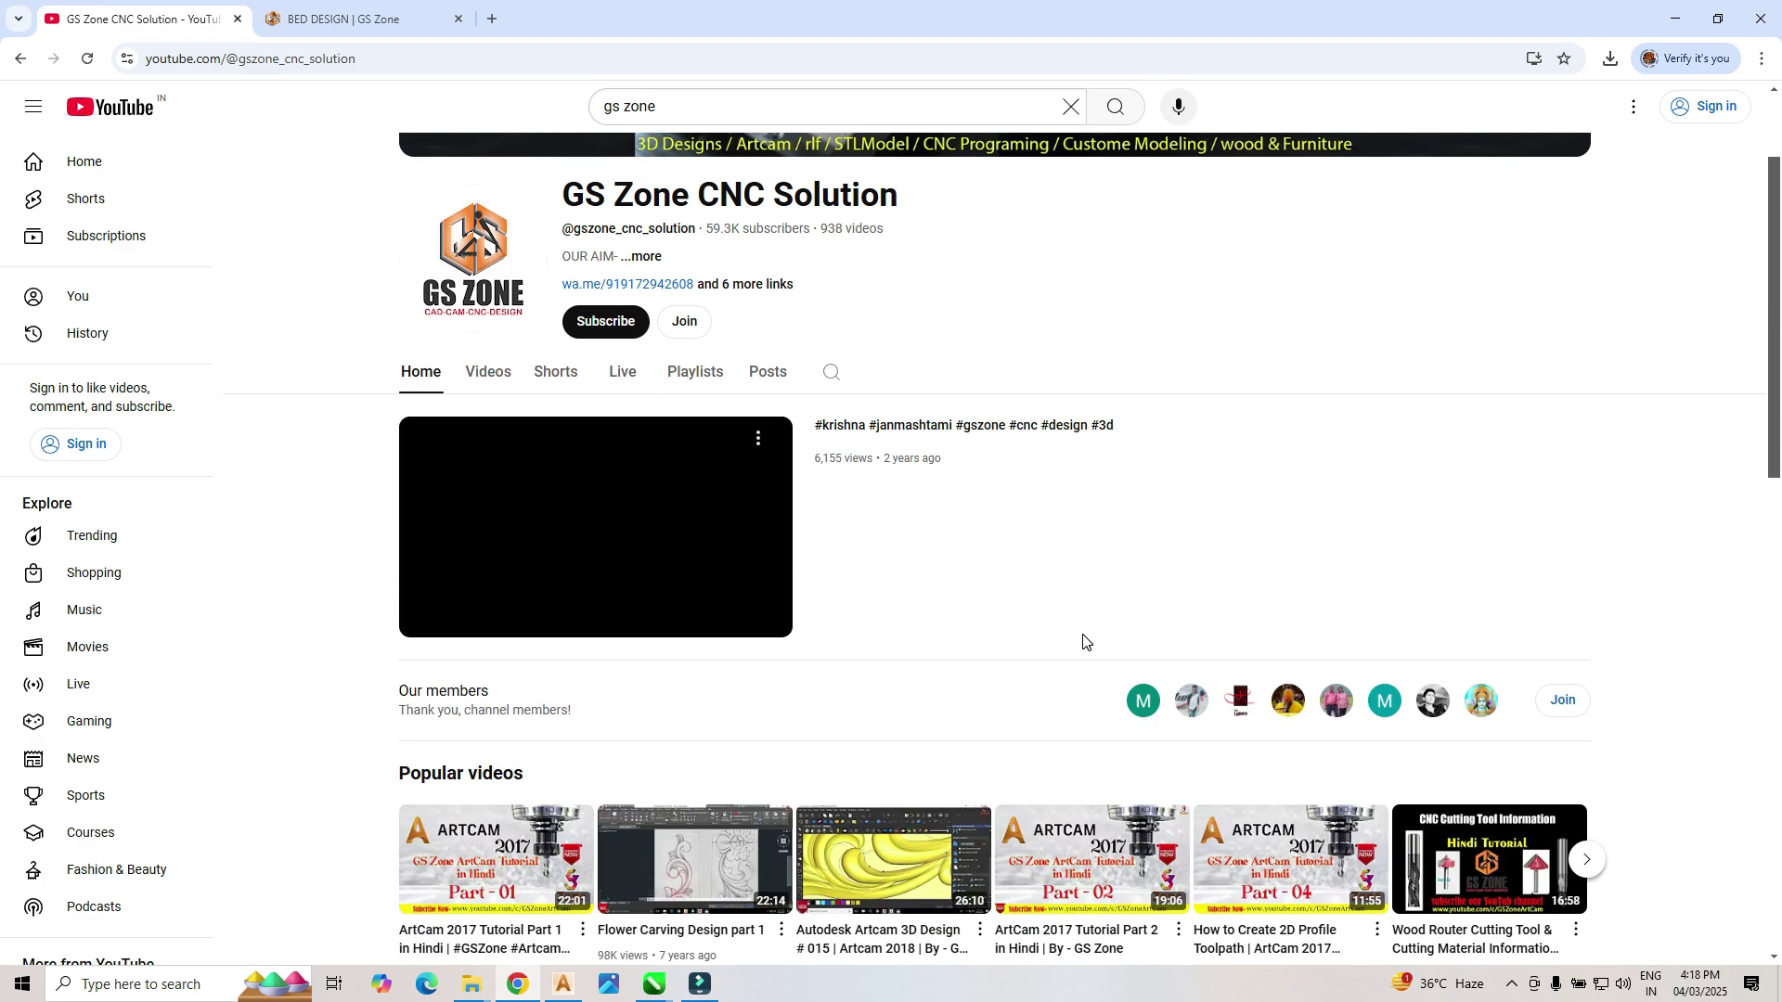
scroll(1084, 640, "up", 2)
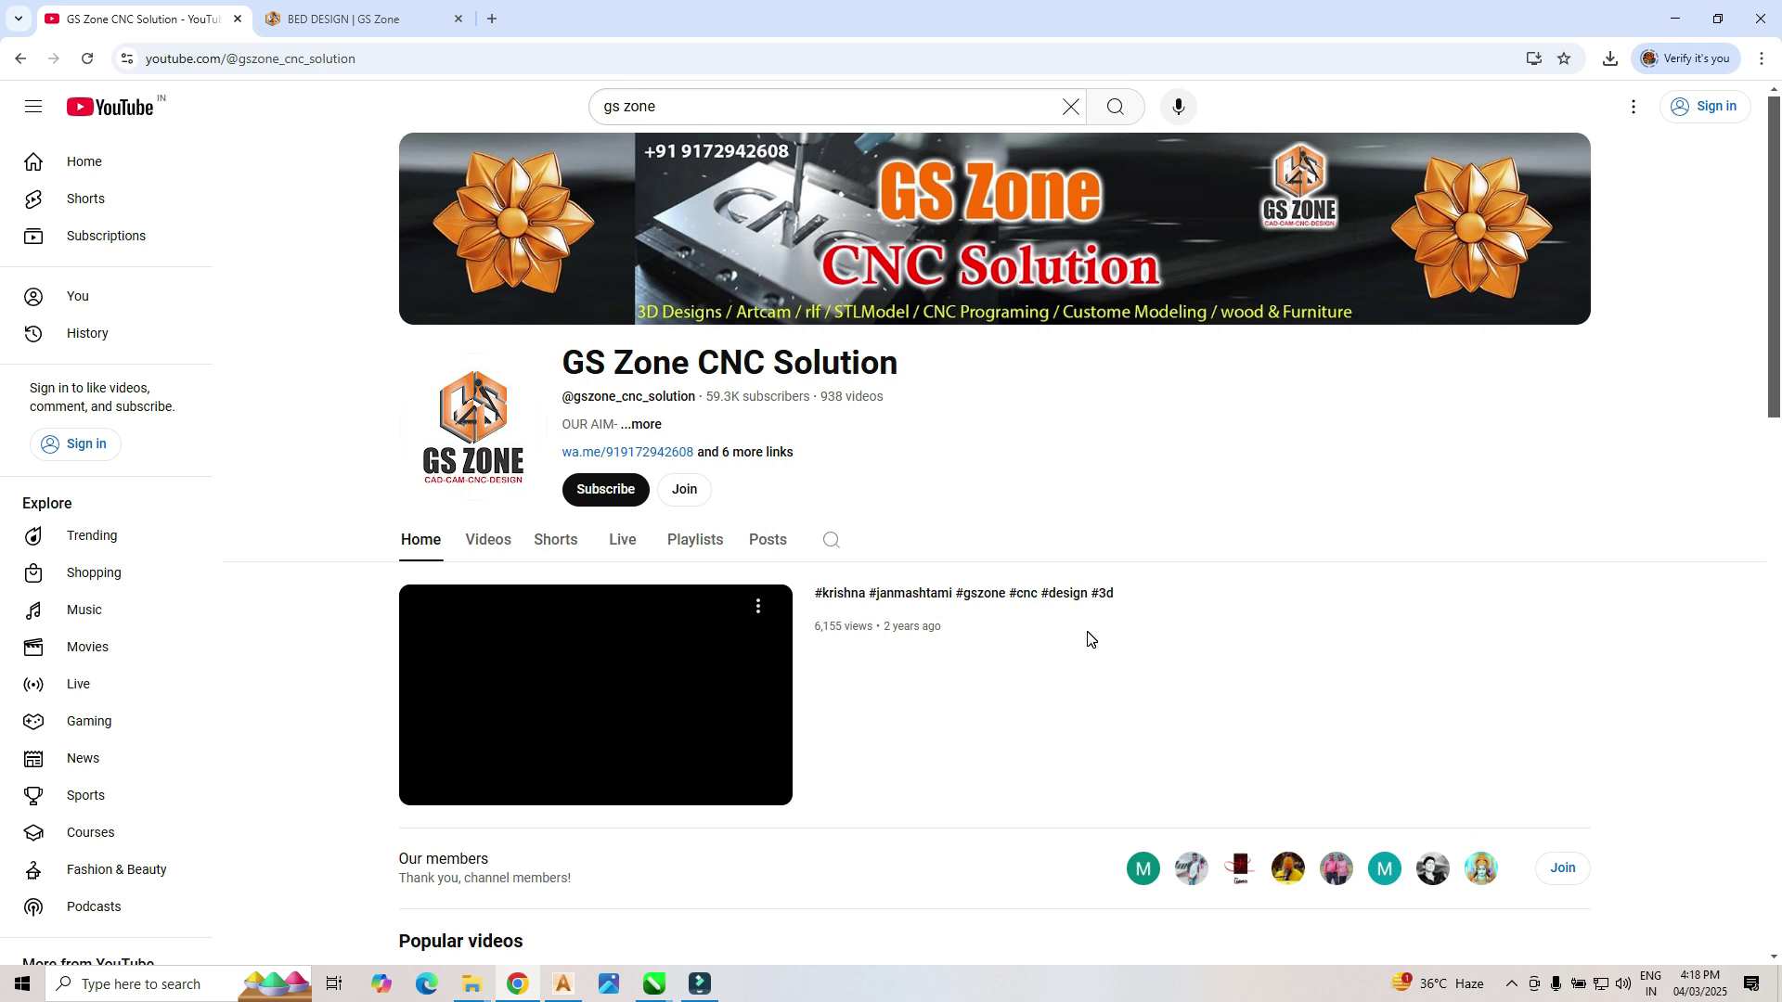
scroll(1091, 639, "down", 2)
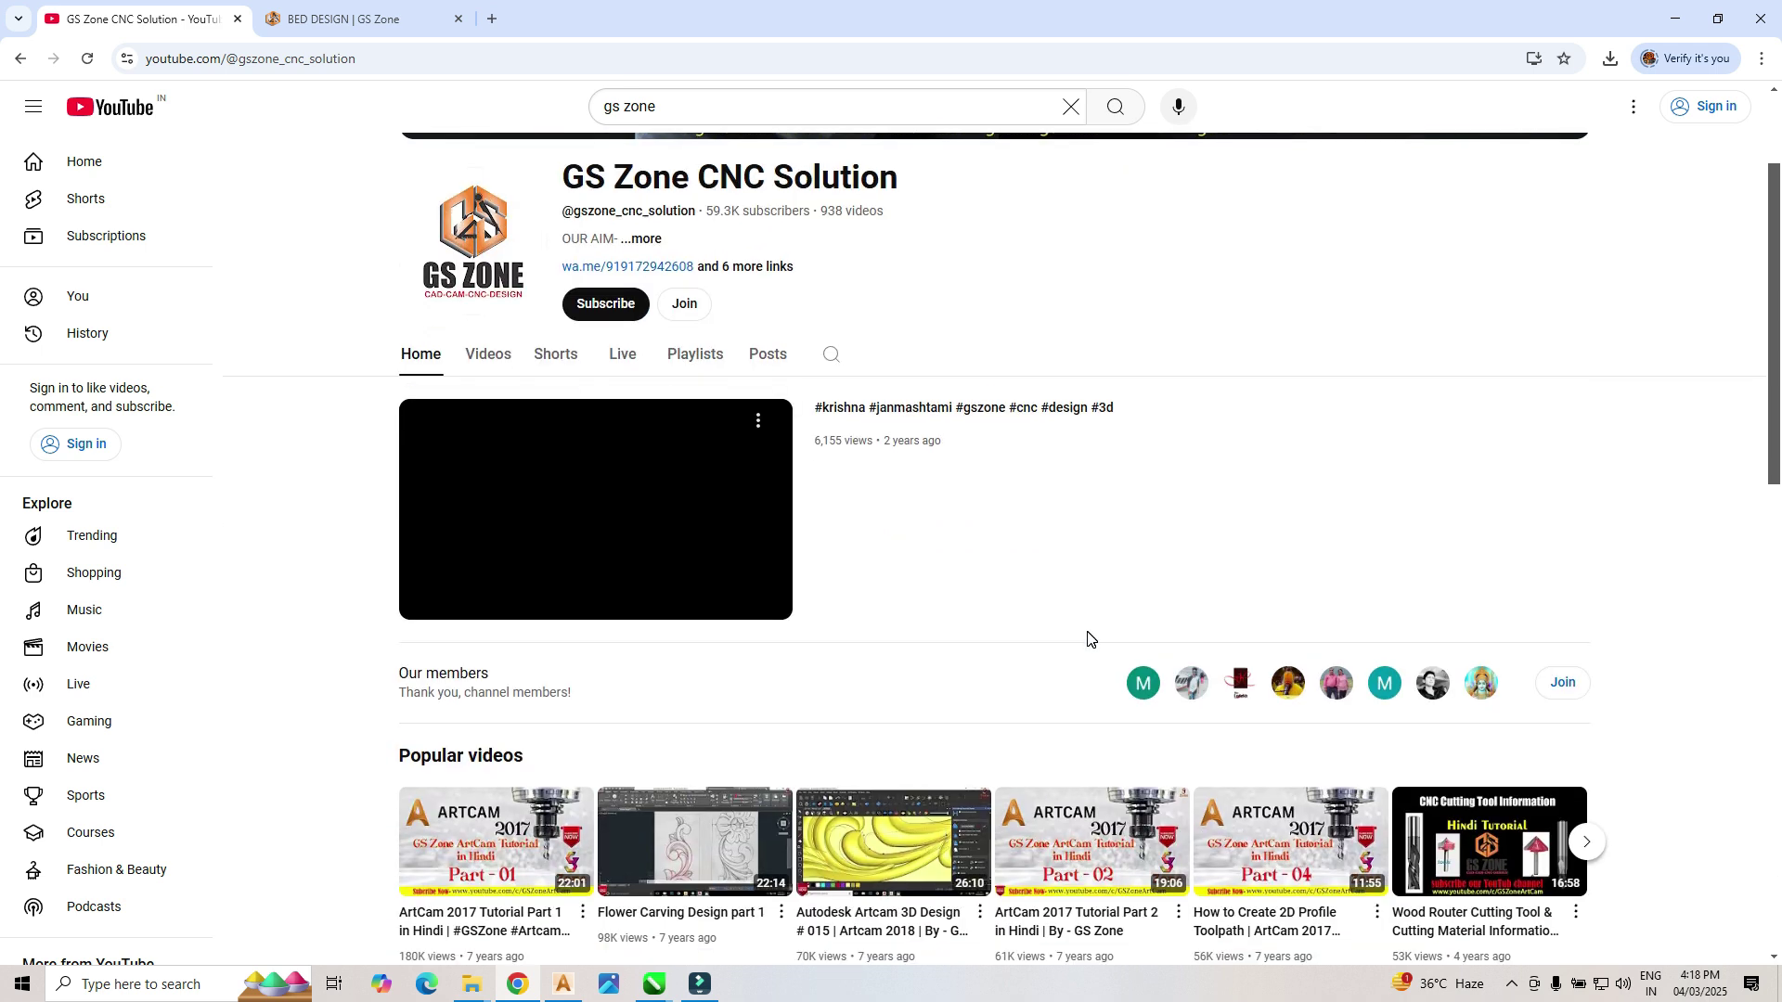
scroll(1091, 640, "up", 2)
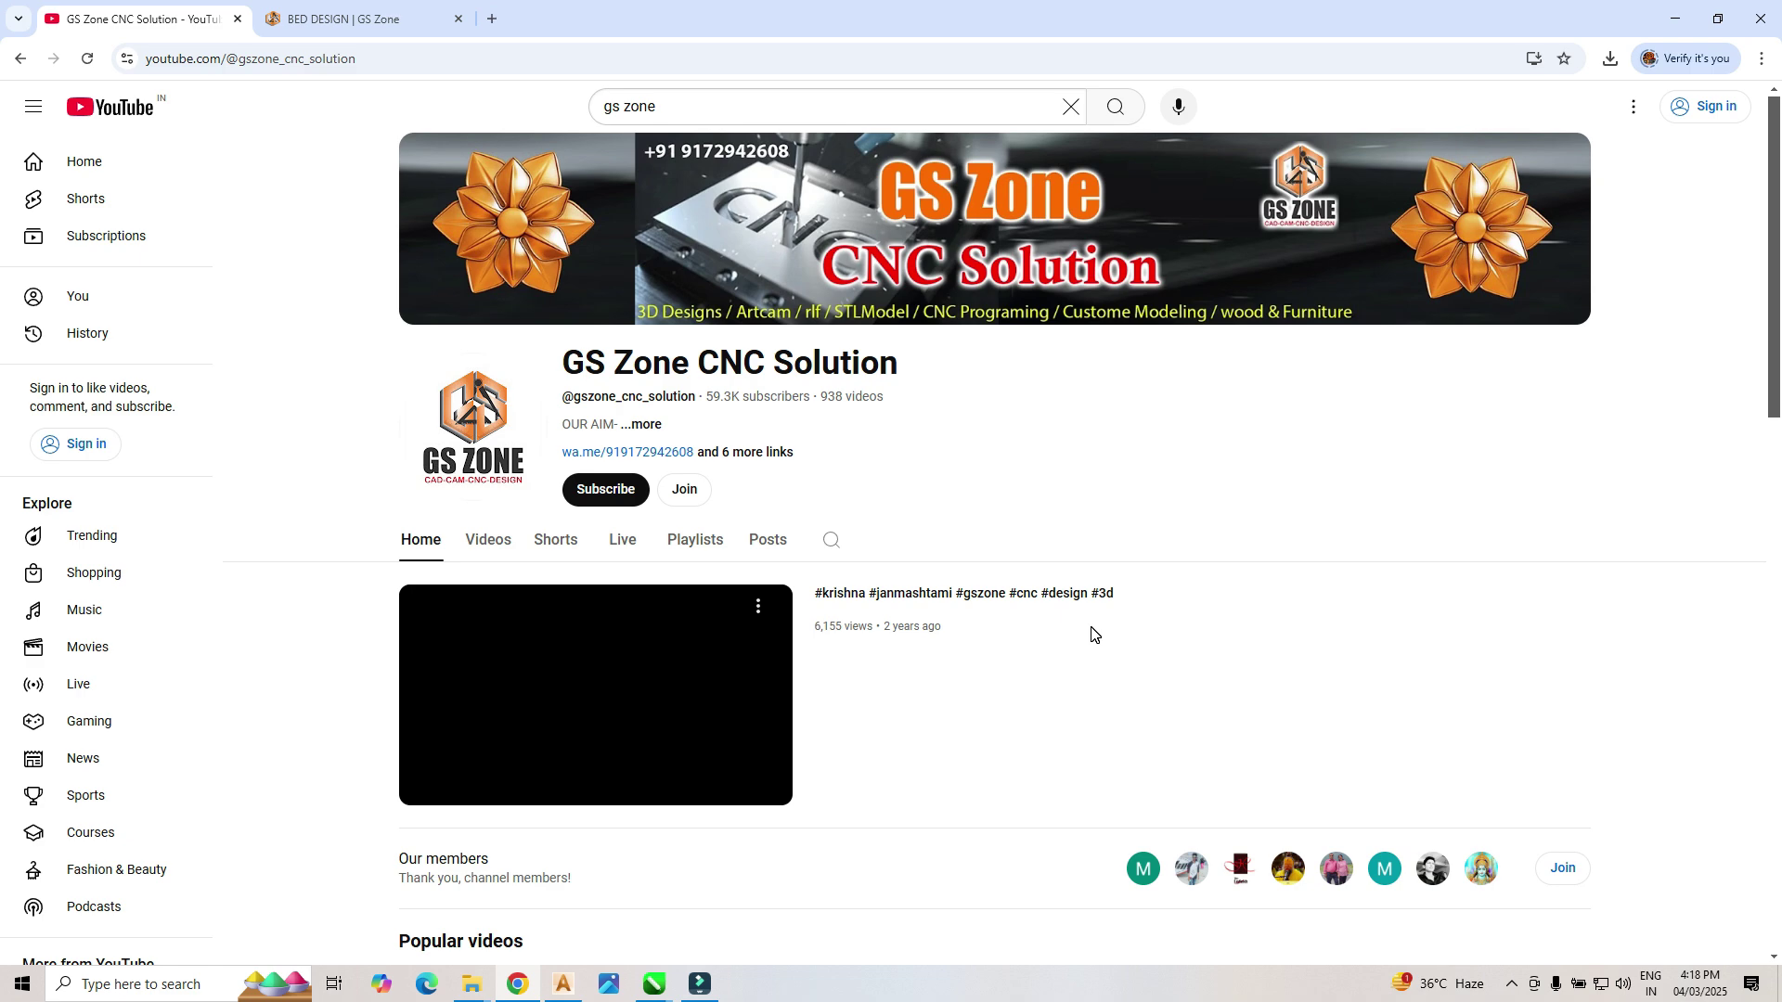
scroll(1092, 636, "down", 4)
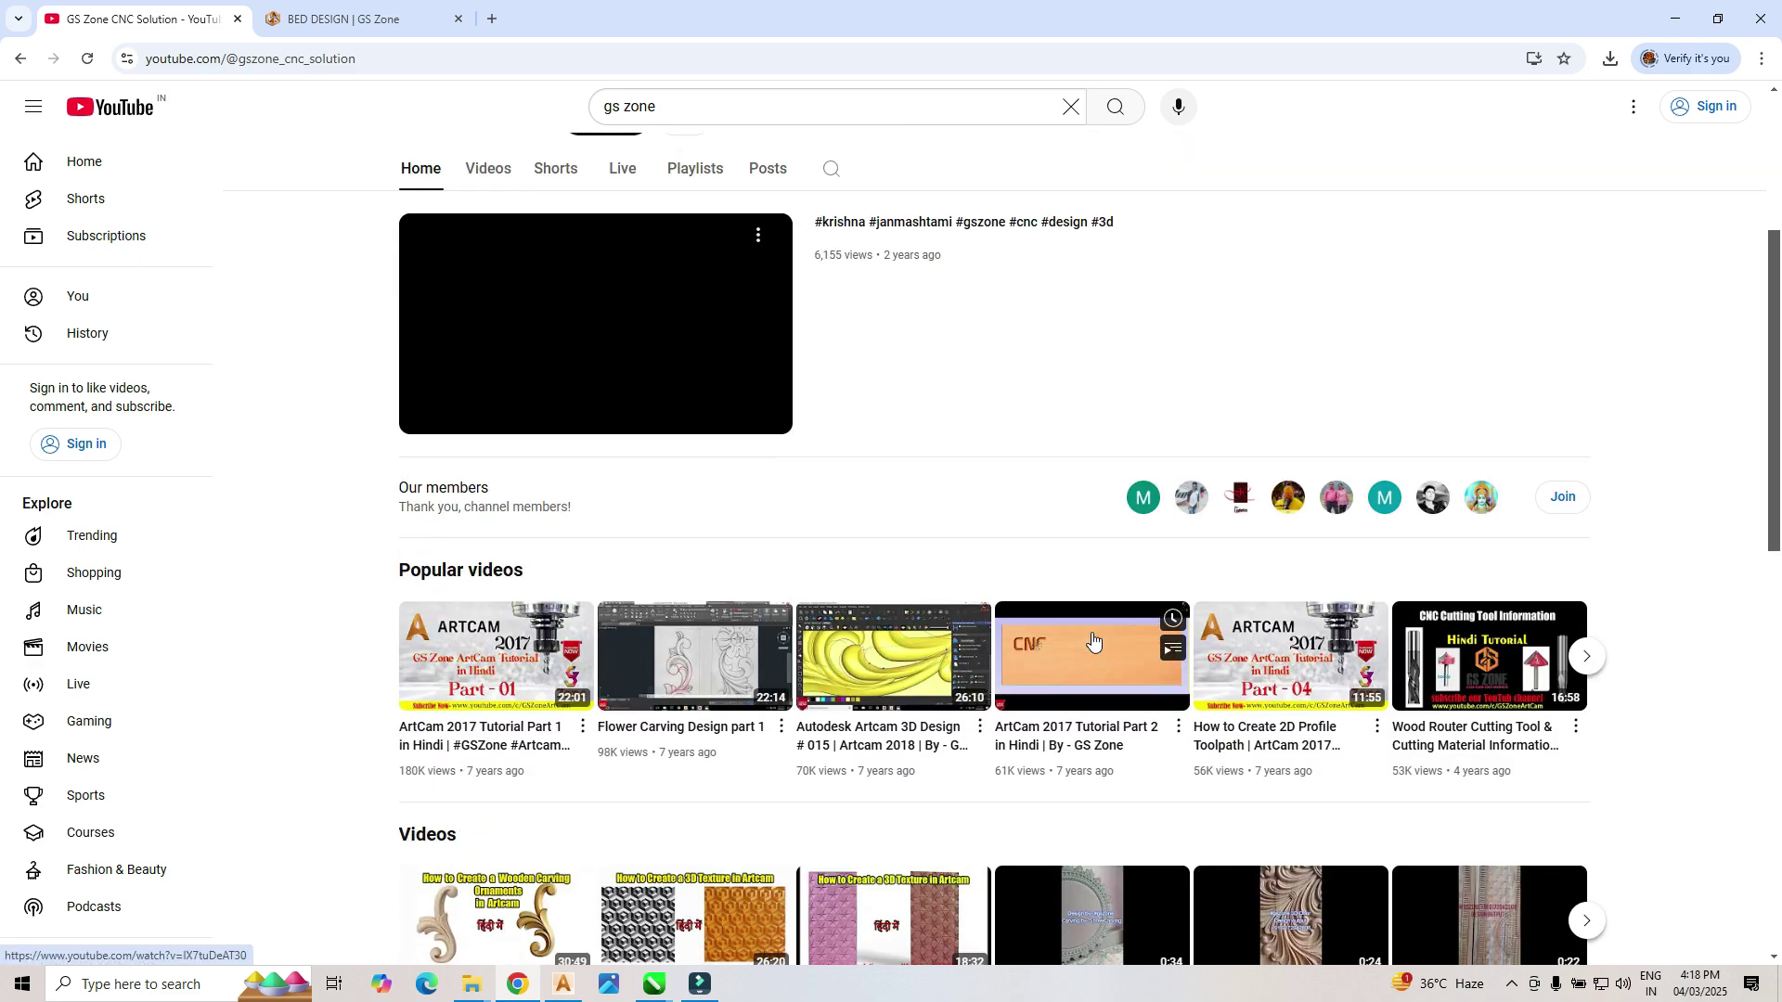
scroll(1091, 639, "down", 4)
scroll(1055, 643, "down", 2)
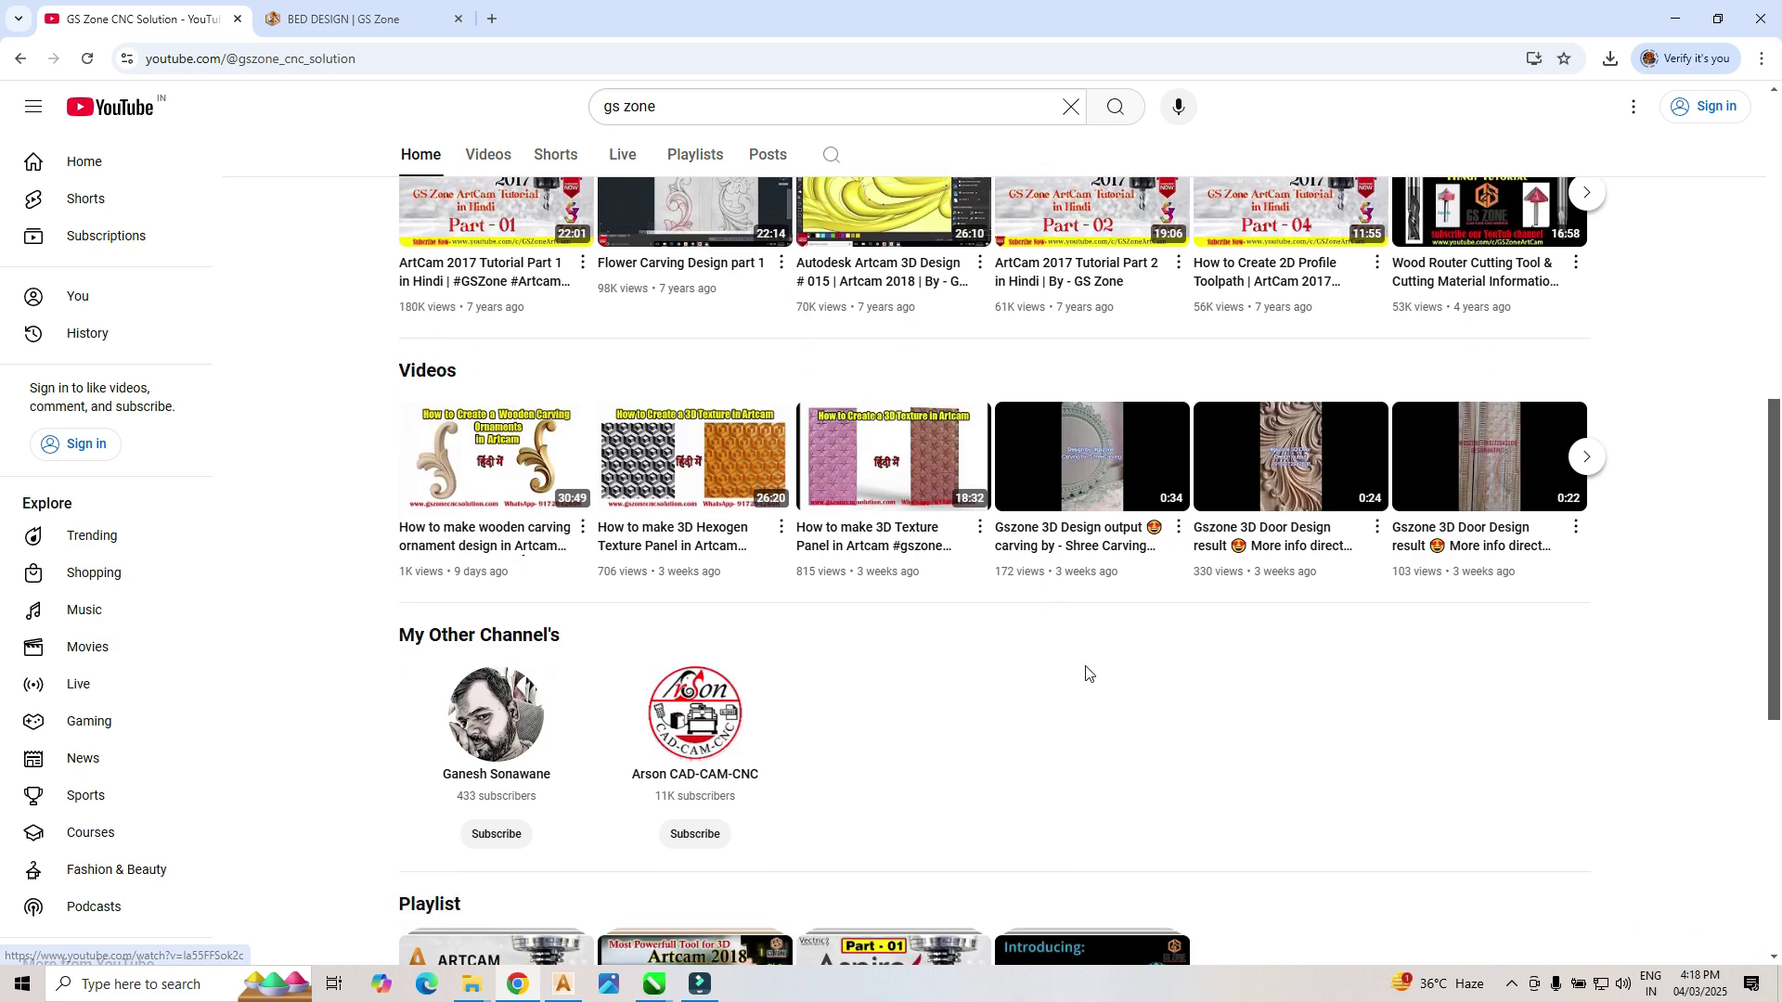
scroll(1086, 673, "up", 8)
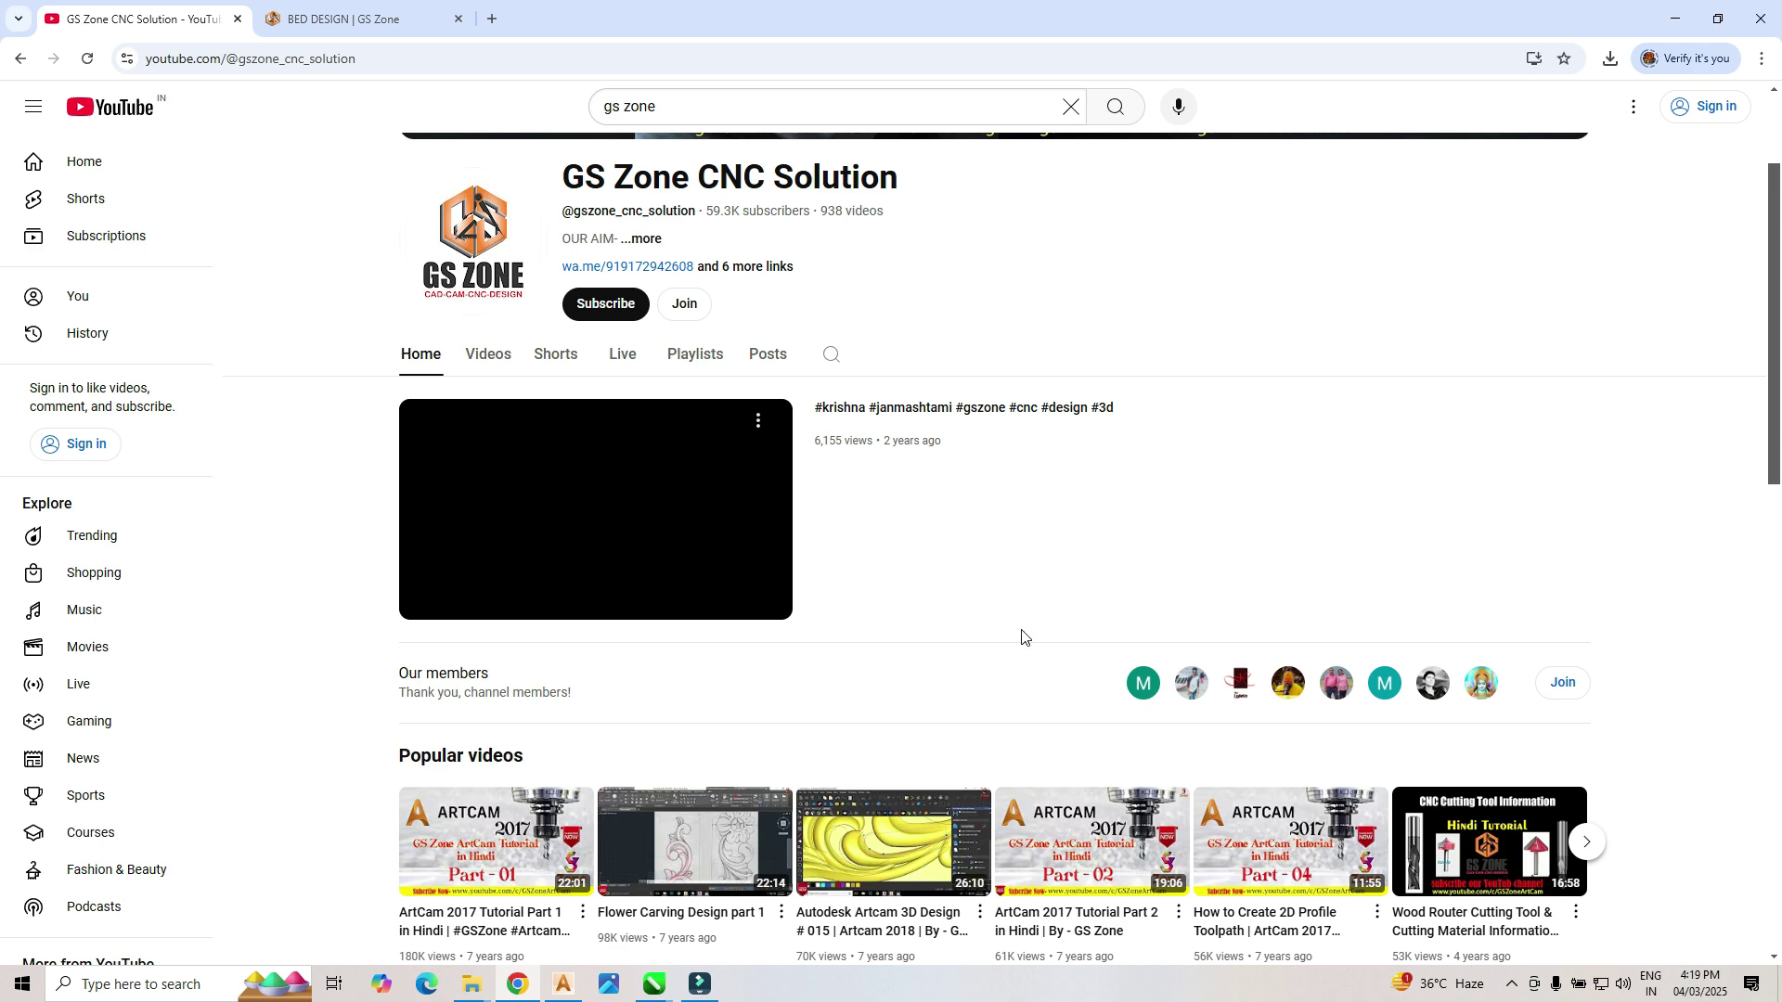
scroll(970, 685, "up", 2)
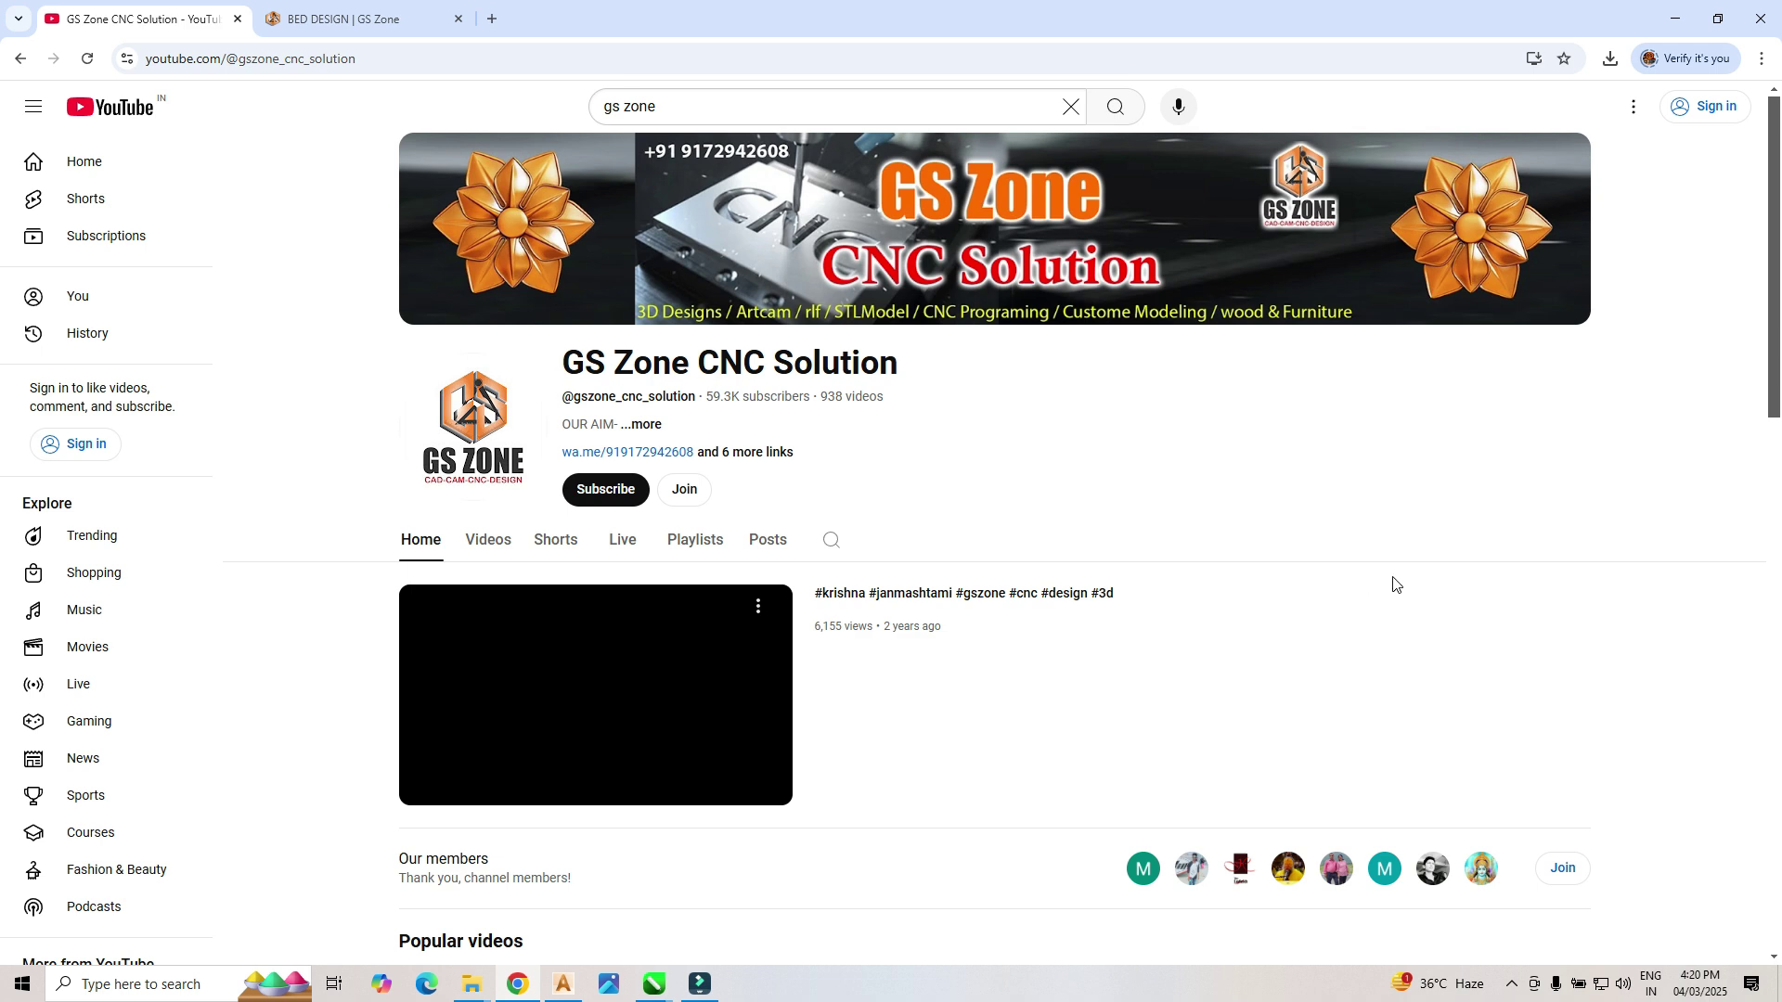
Step: Minimize the browser window to reach the desktop
left_click(1680, 19)
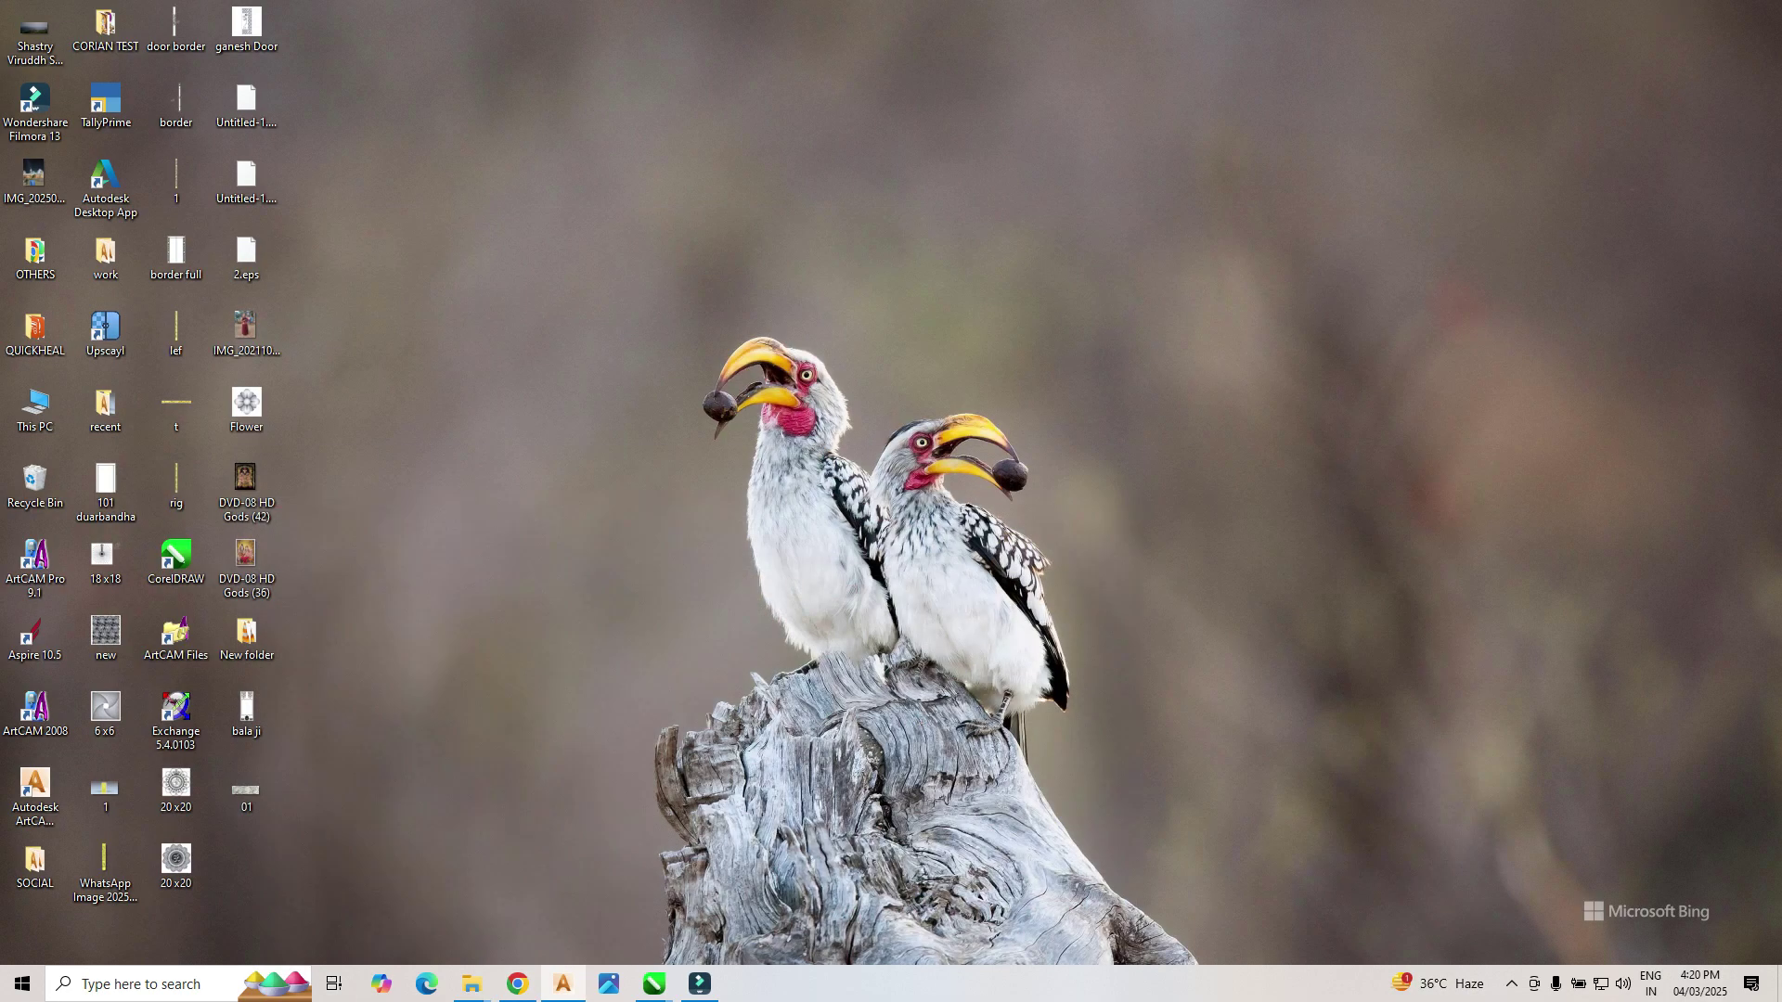
Step: Switch to Autodesk ArtCAM, maximize its window and start a new model
left_click(565, 984)
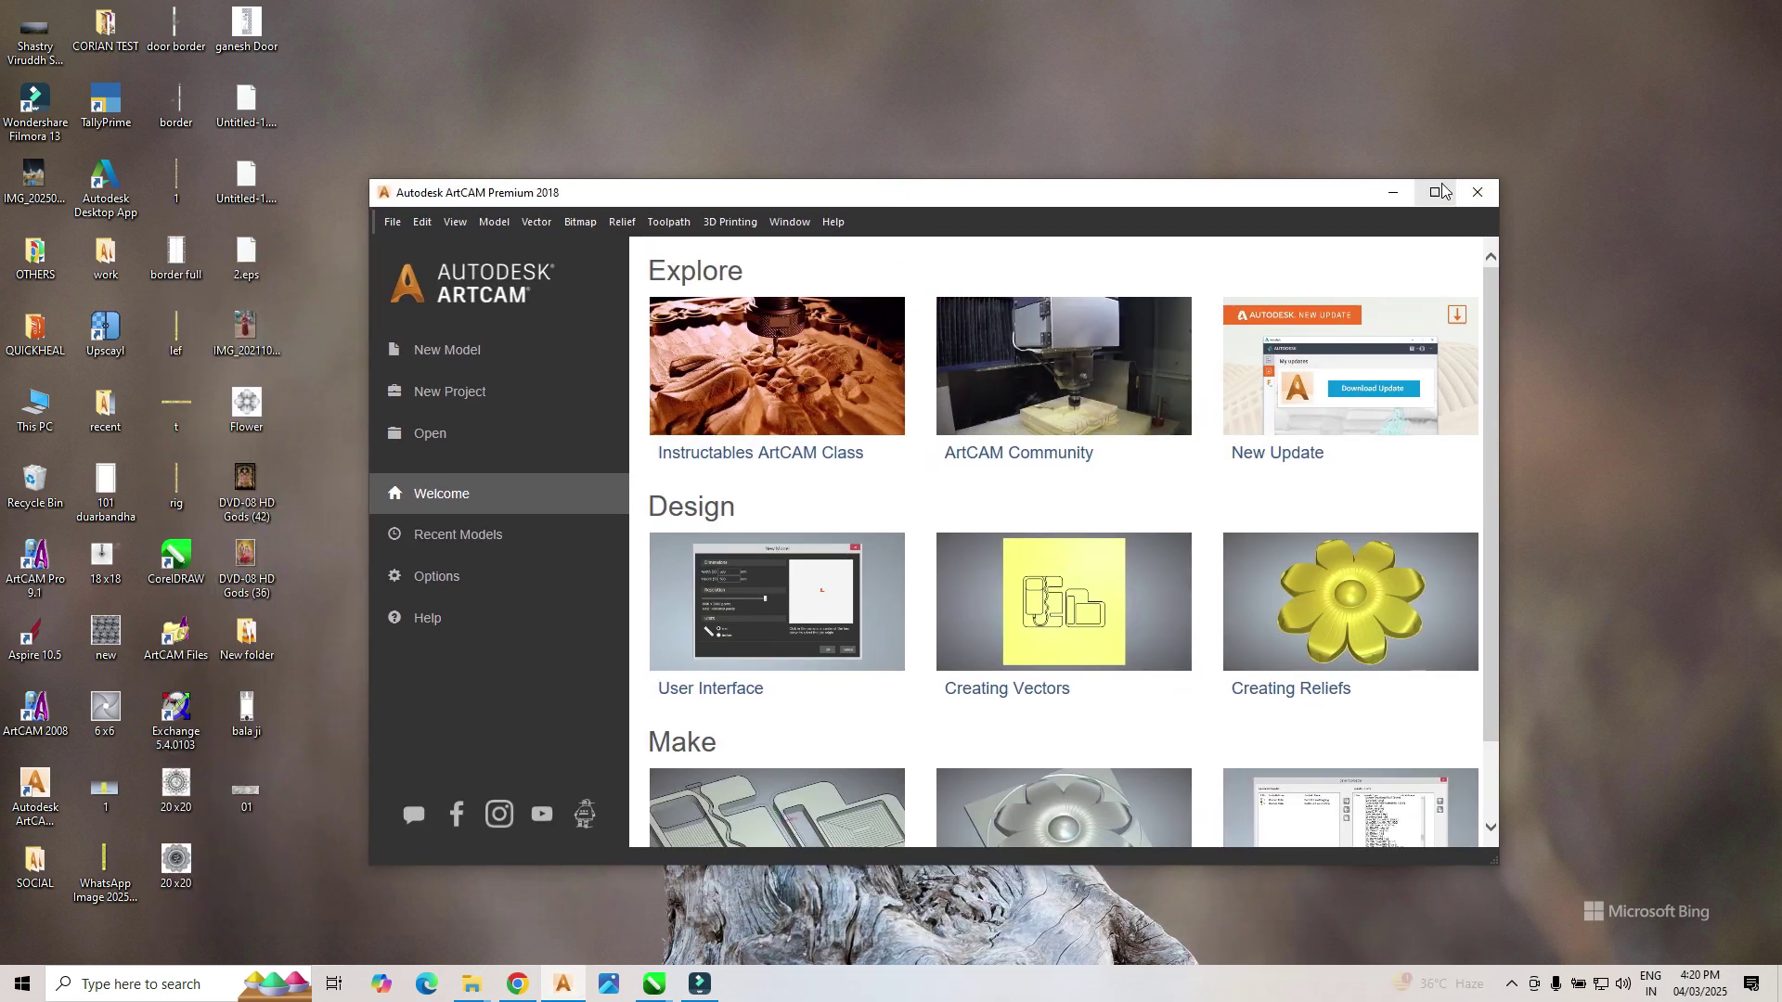
left_click(1441, 190)
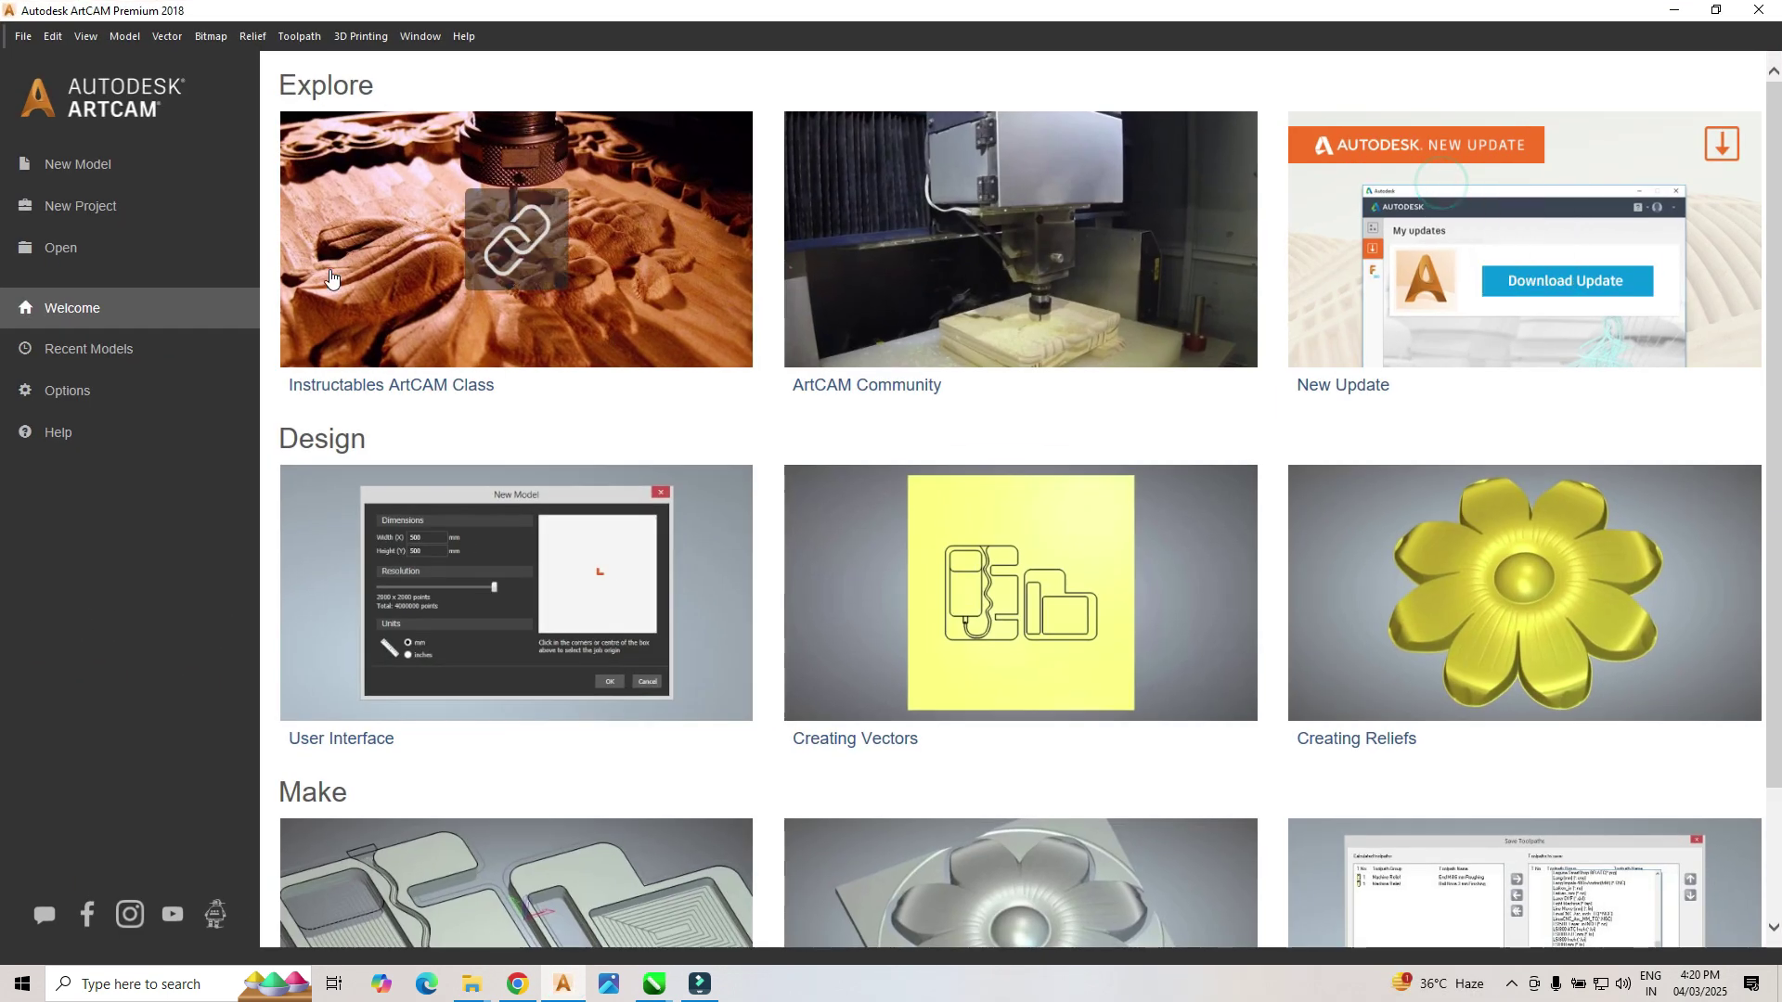
left_click(137, 171)
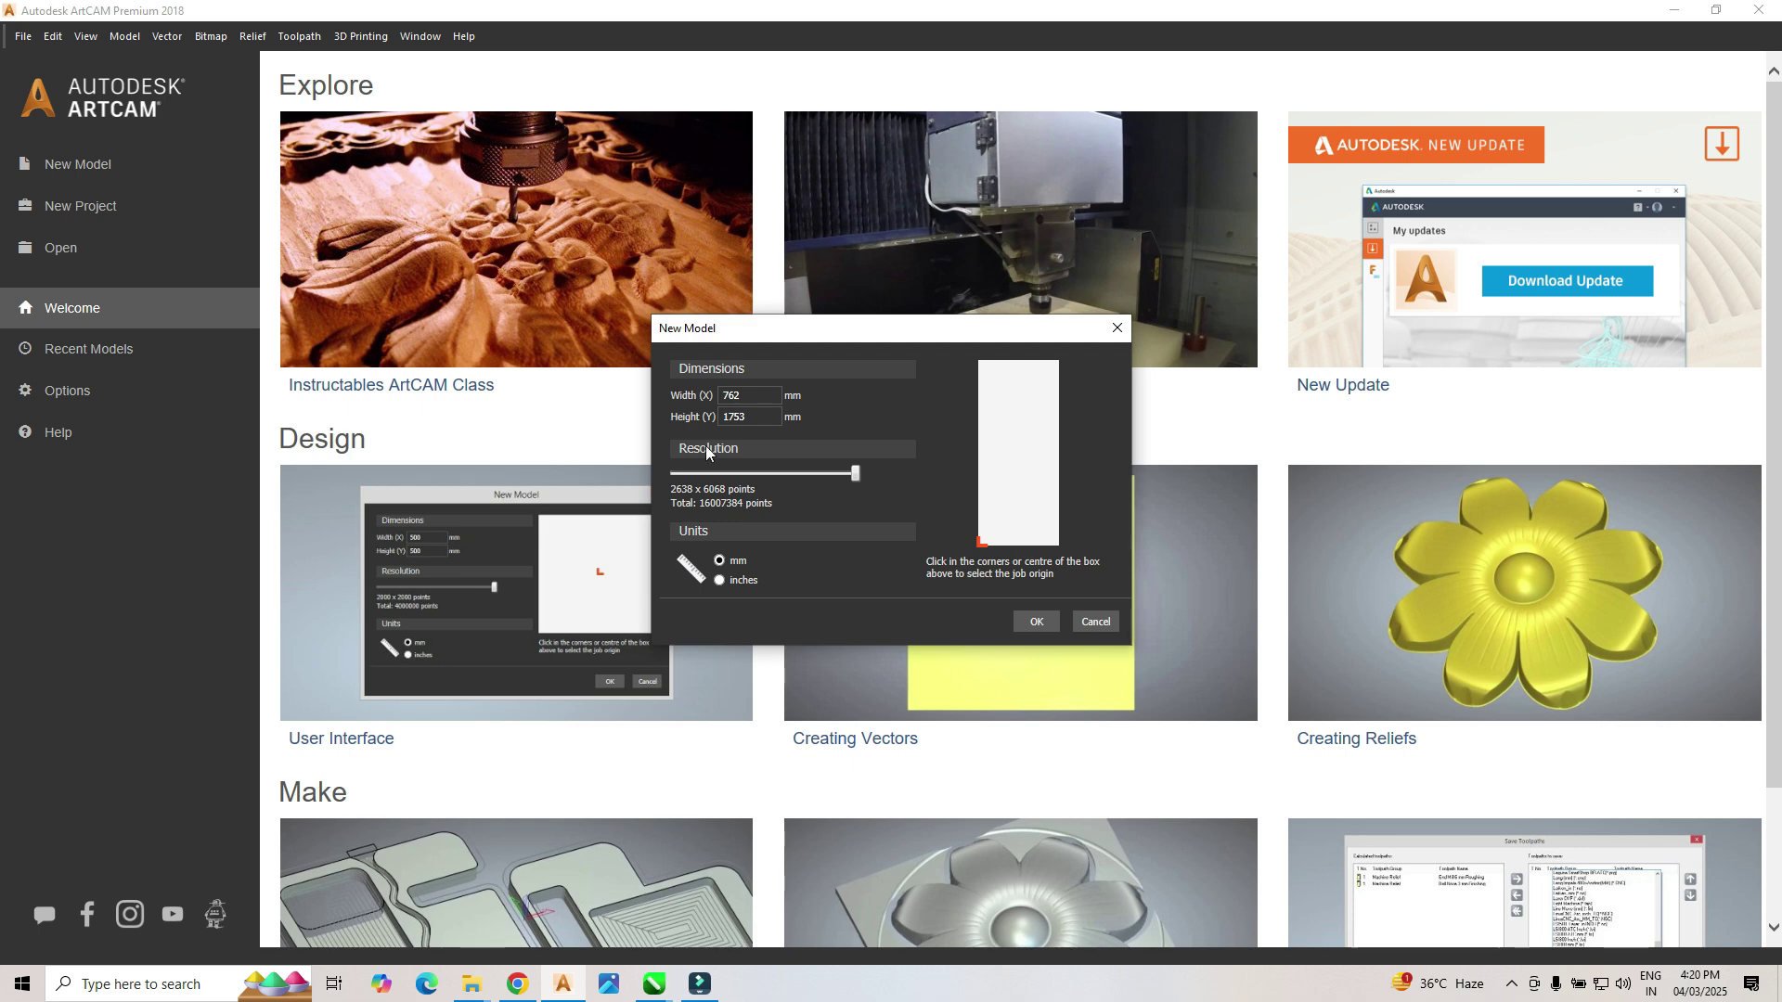
Step: Set the new model's units to inches, its width to 24 and its height to 8
left_click(720, 580)
double_click(775, 399)
type("6")
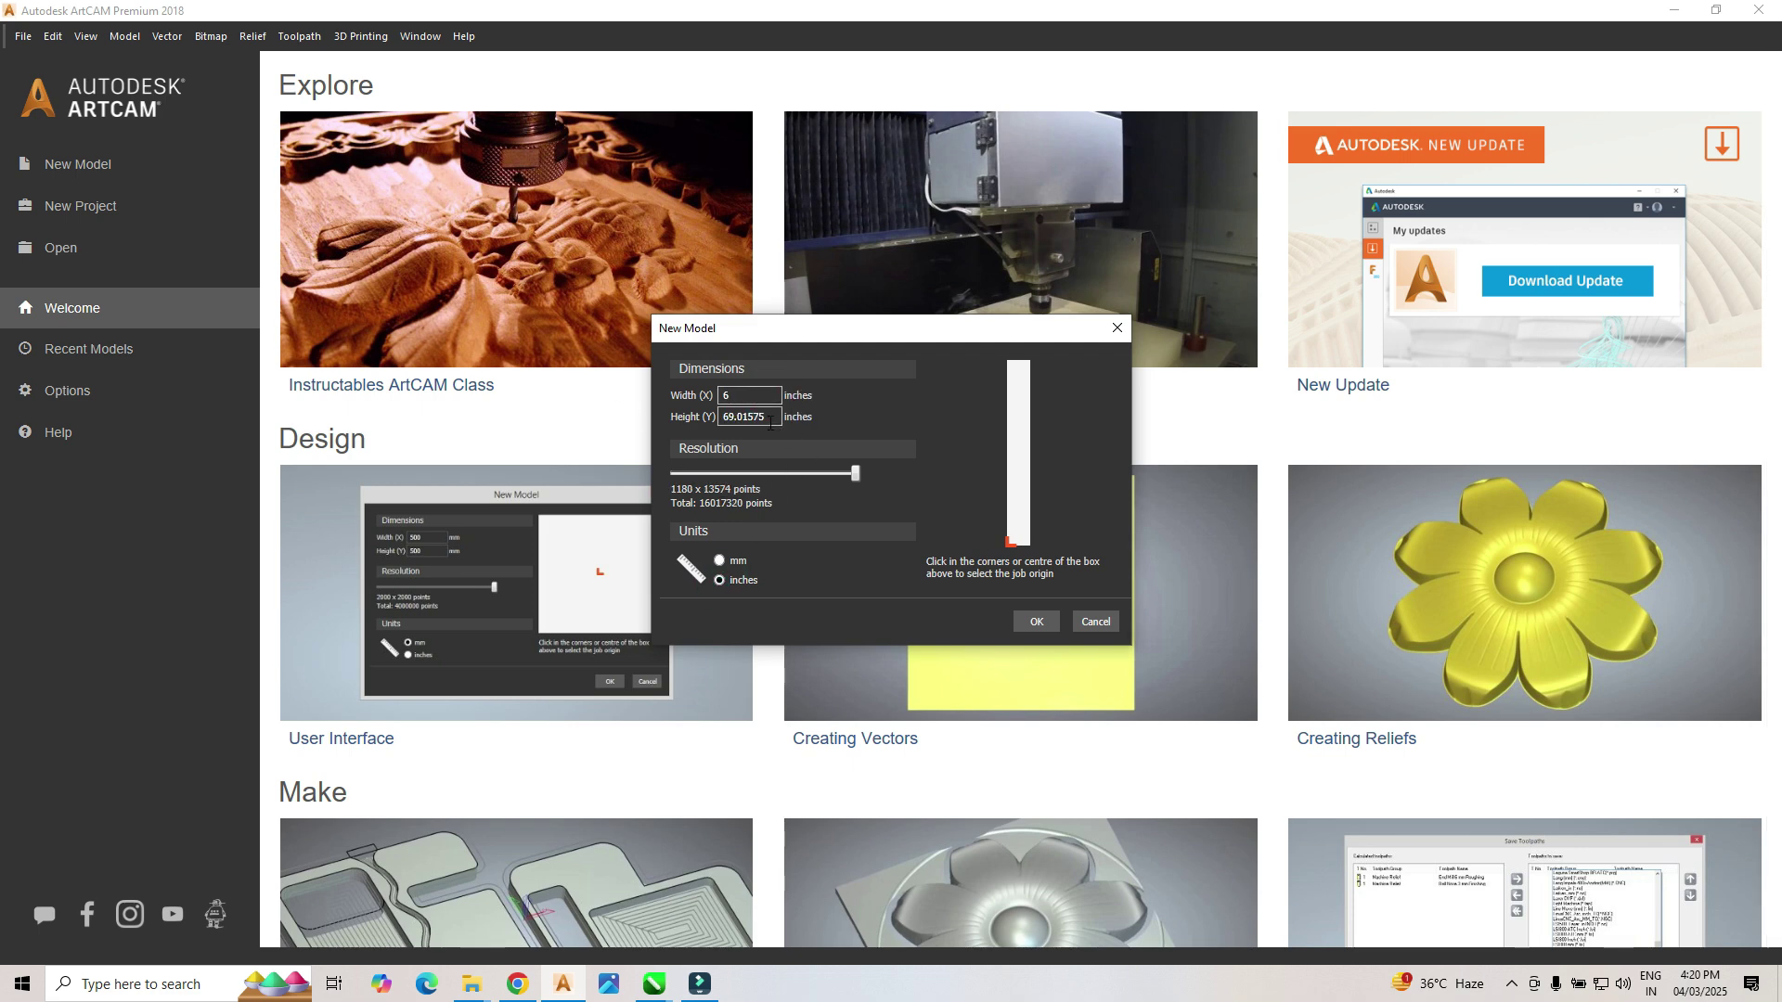
double_click(753, 394)
type("20")
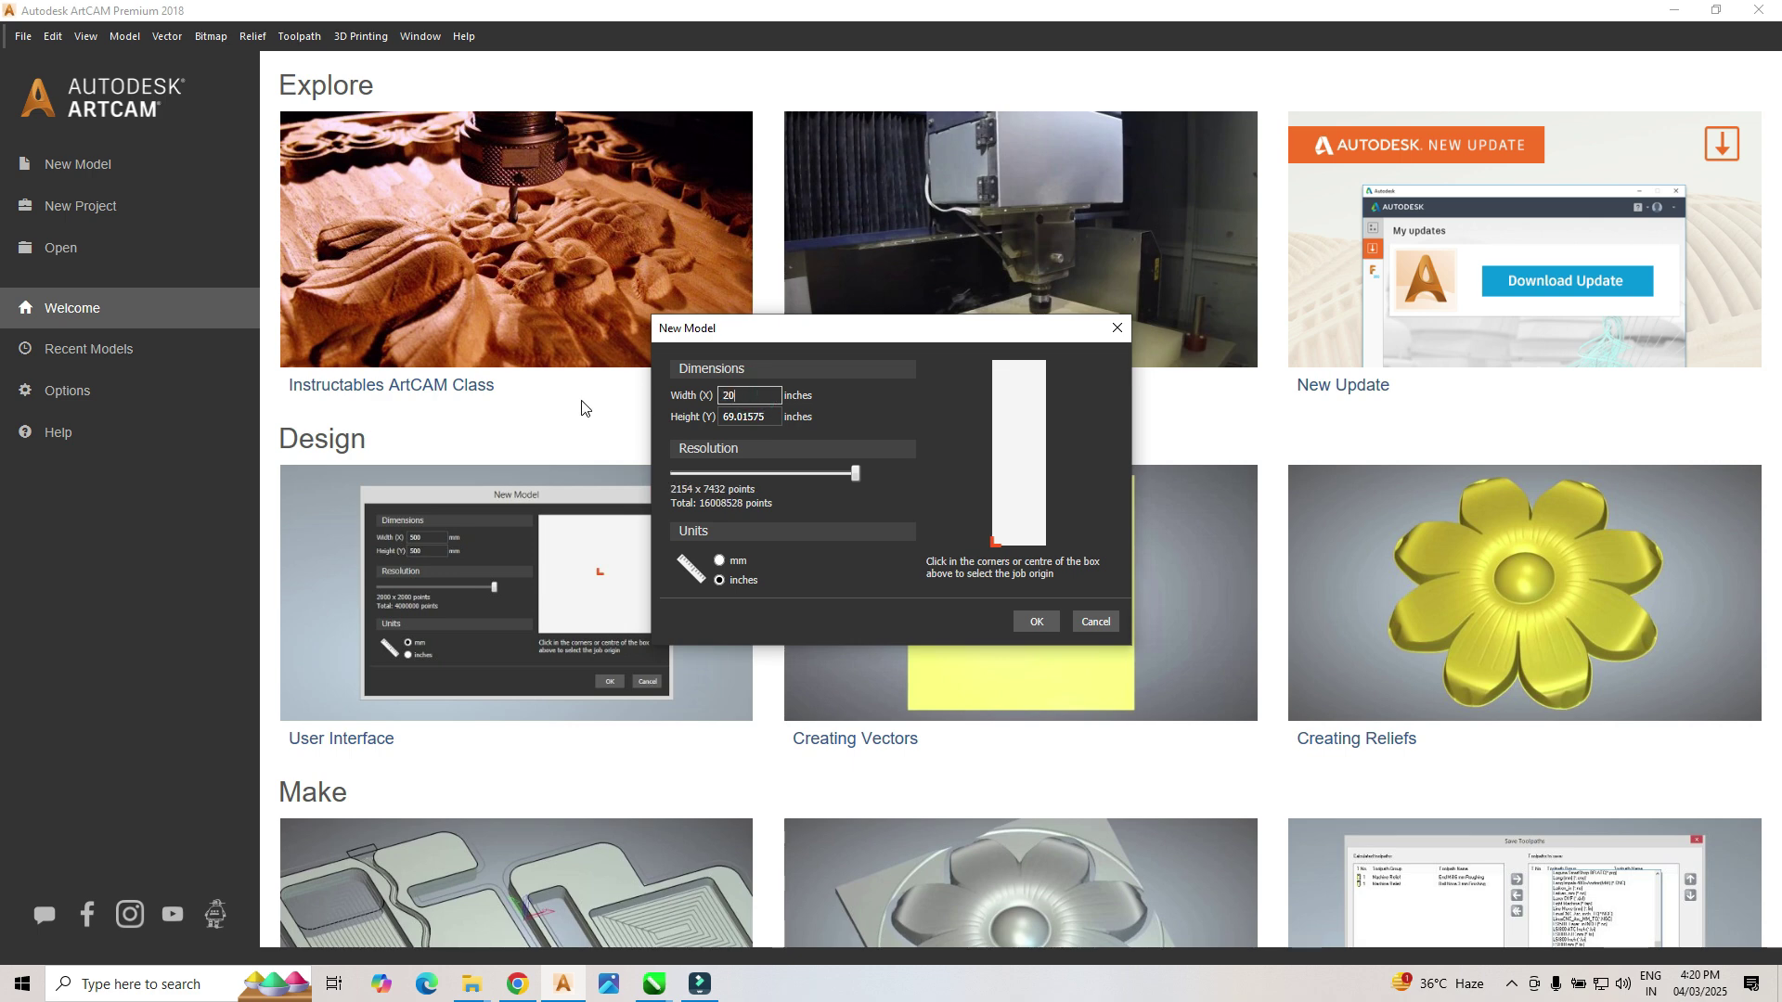
left_click(742, 417)
key("Tab")
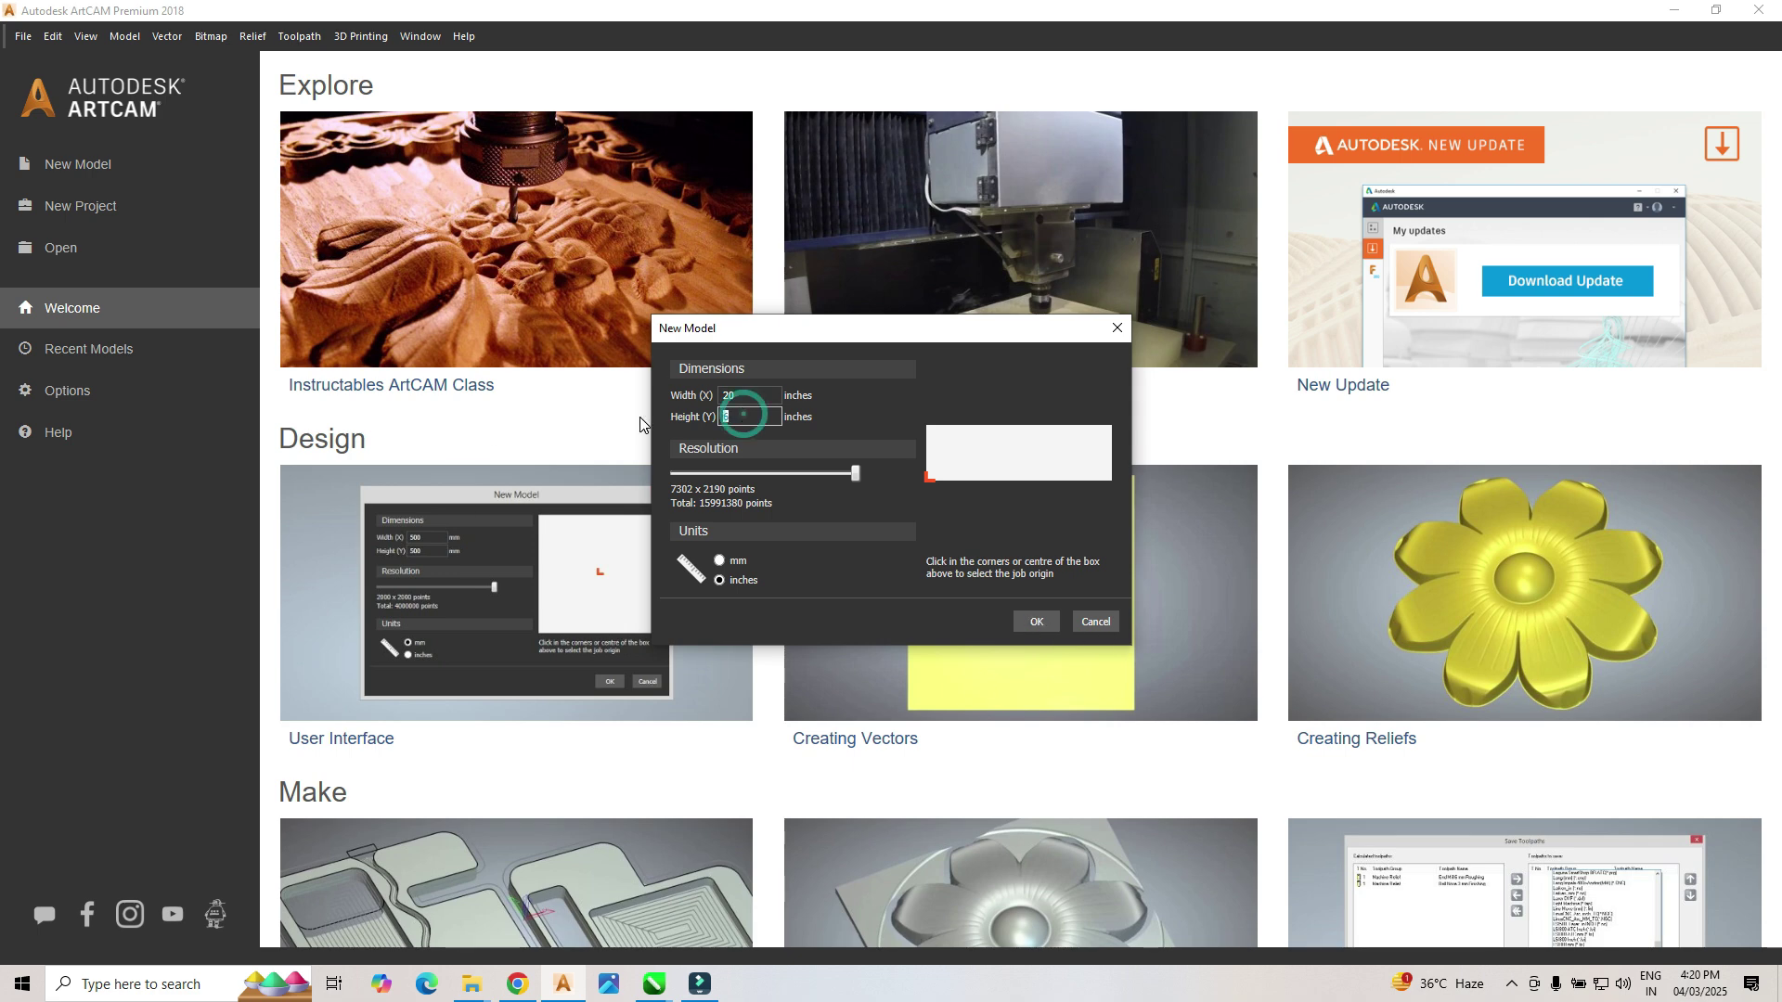
key("BackSpace")
type("8")
key("shift+Tab")
type("27")
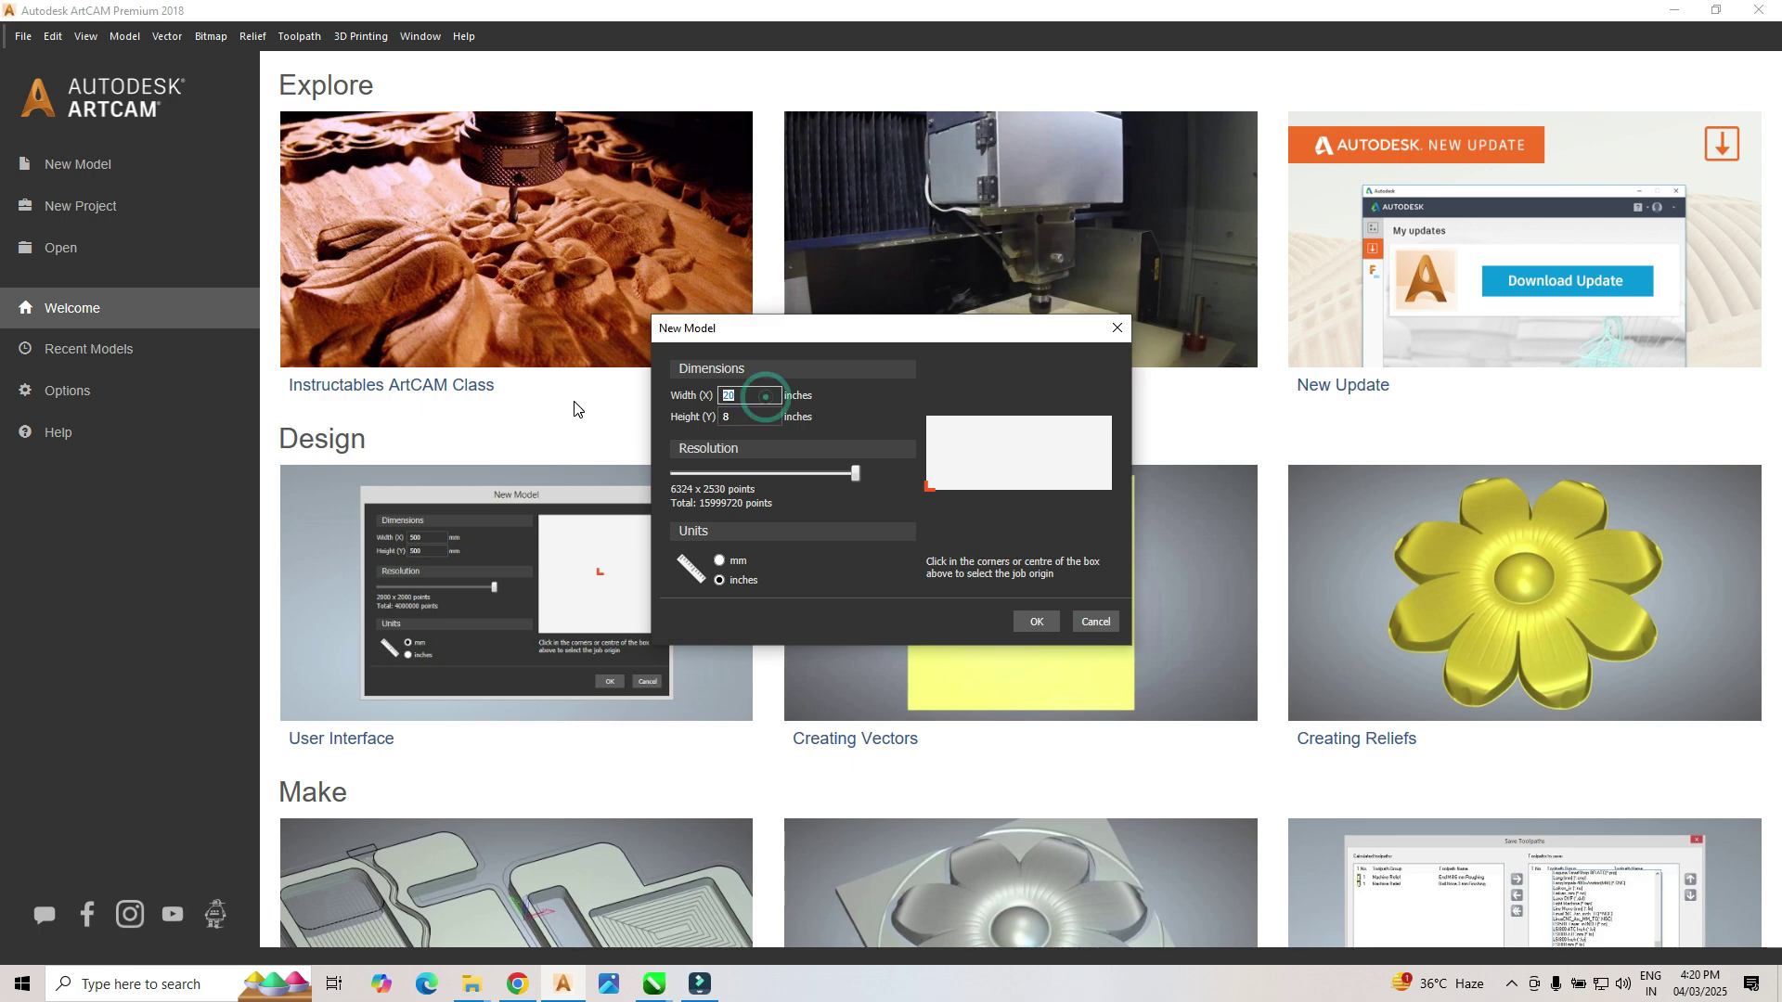
type("4")
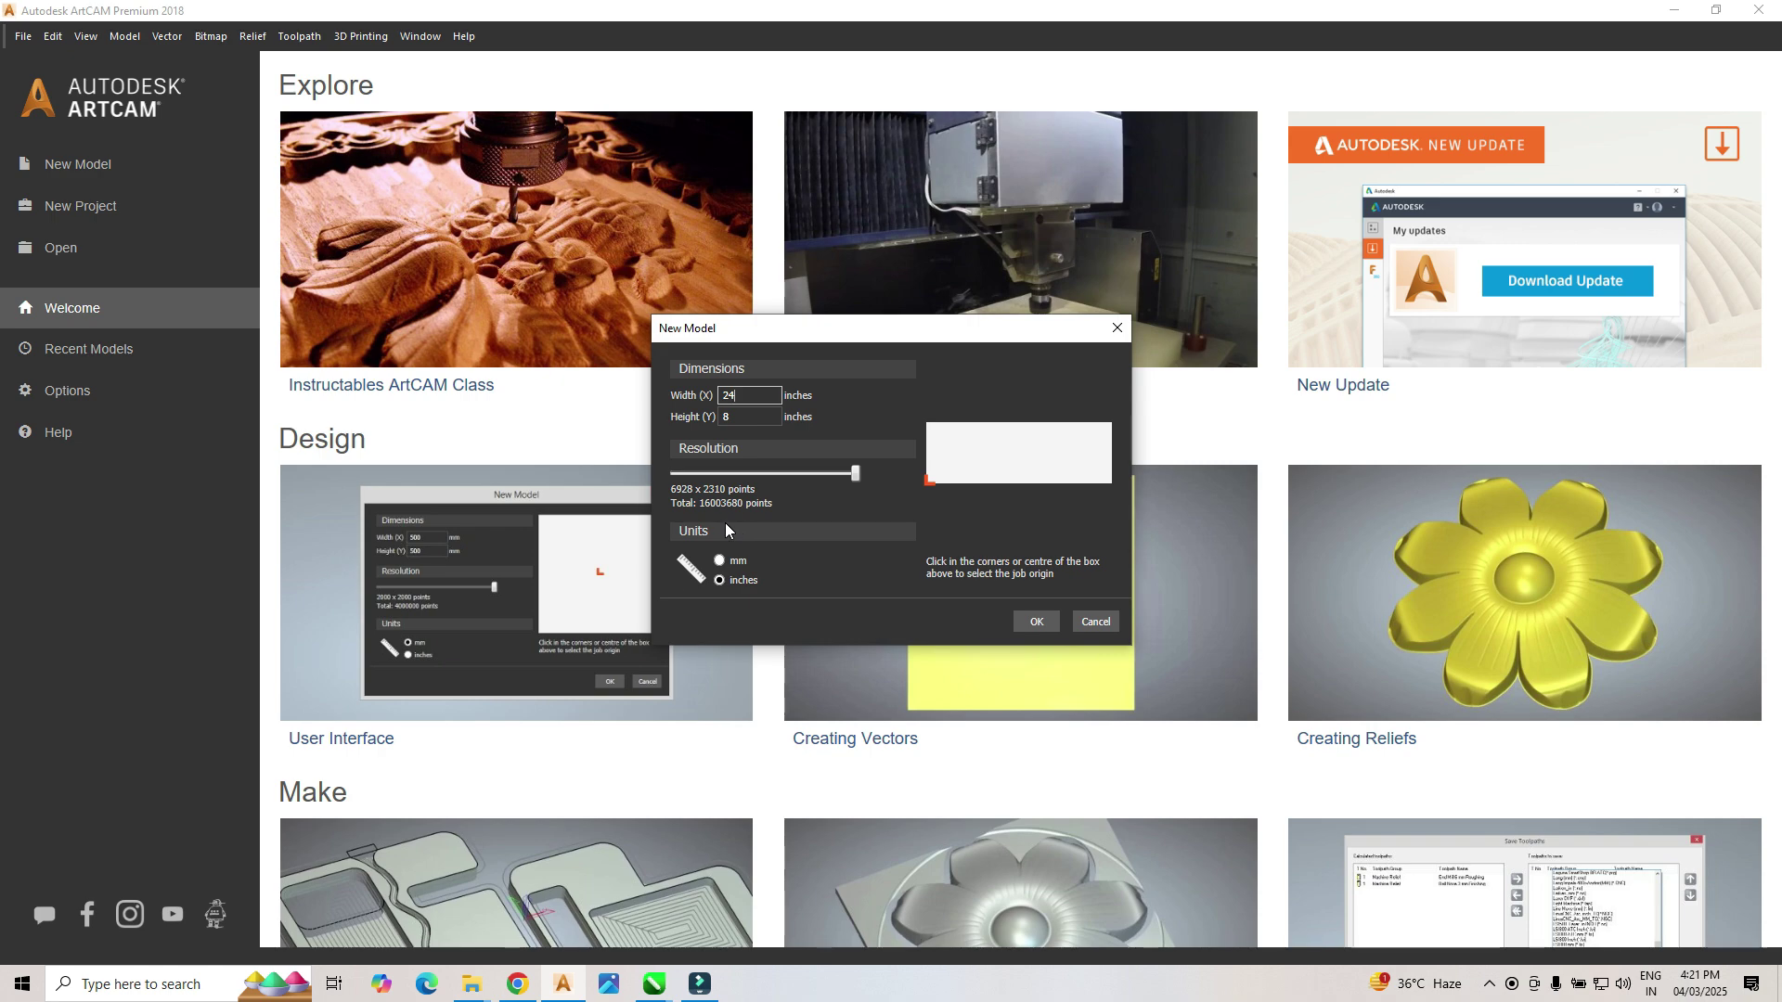
Step: Switch to the browser, look through the Bed Design category on the GS Zone website and return to ArtCAM
left_click(517, 983)
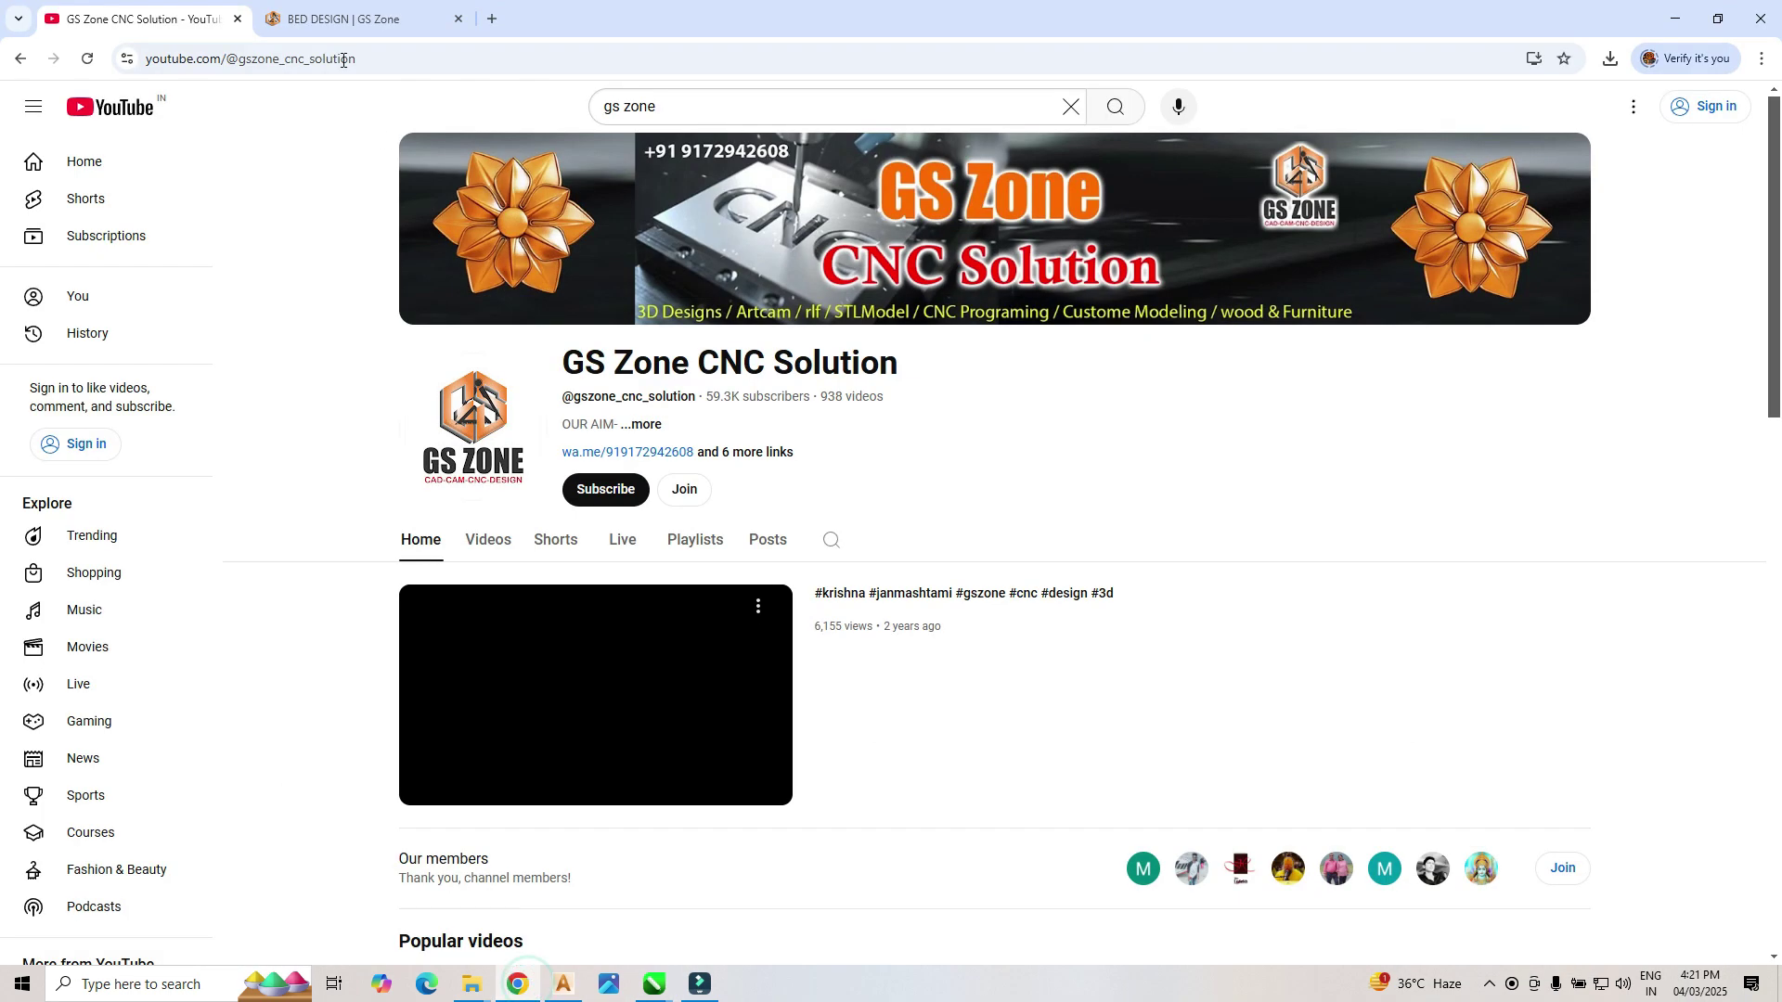
left_click(343, 19)
scroll(1021, 431, "down", 7)
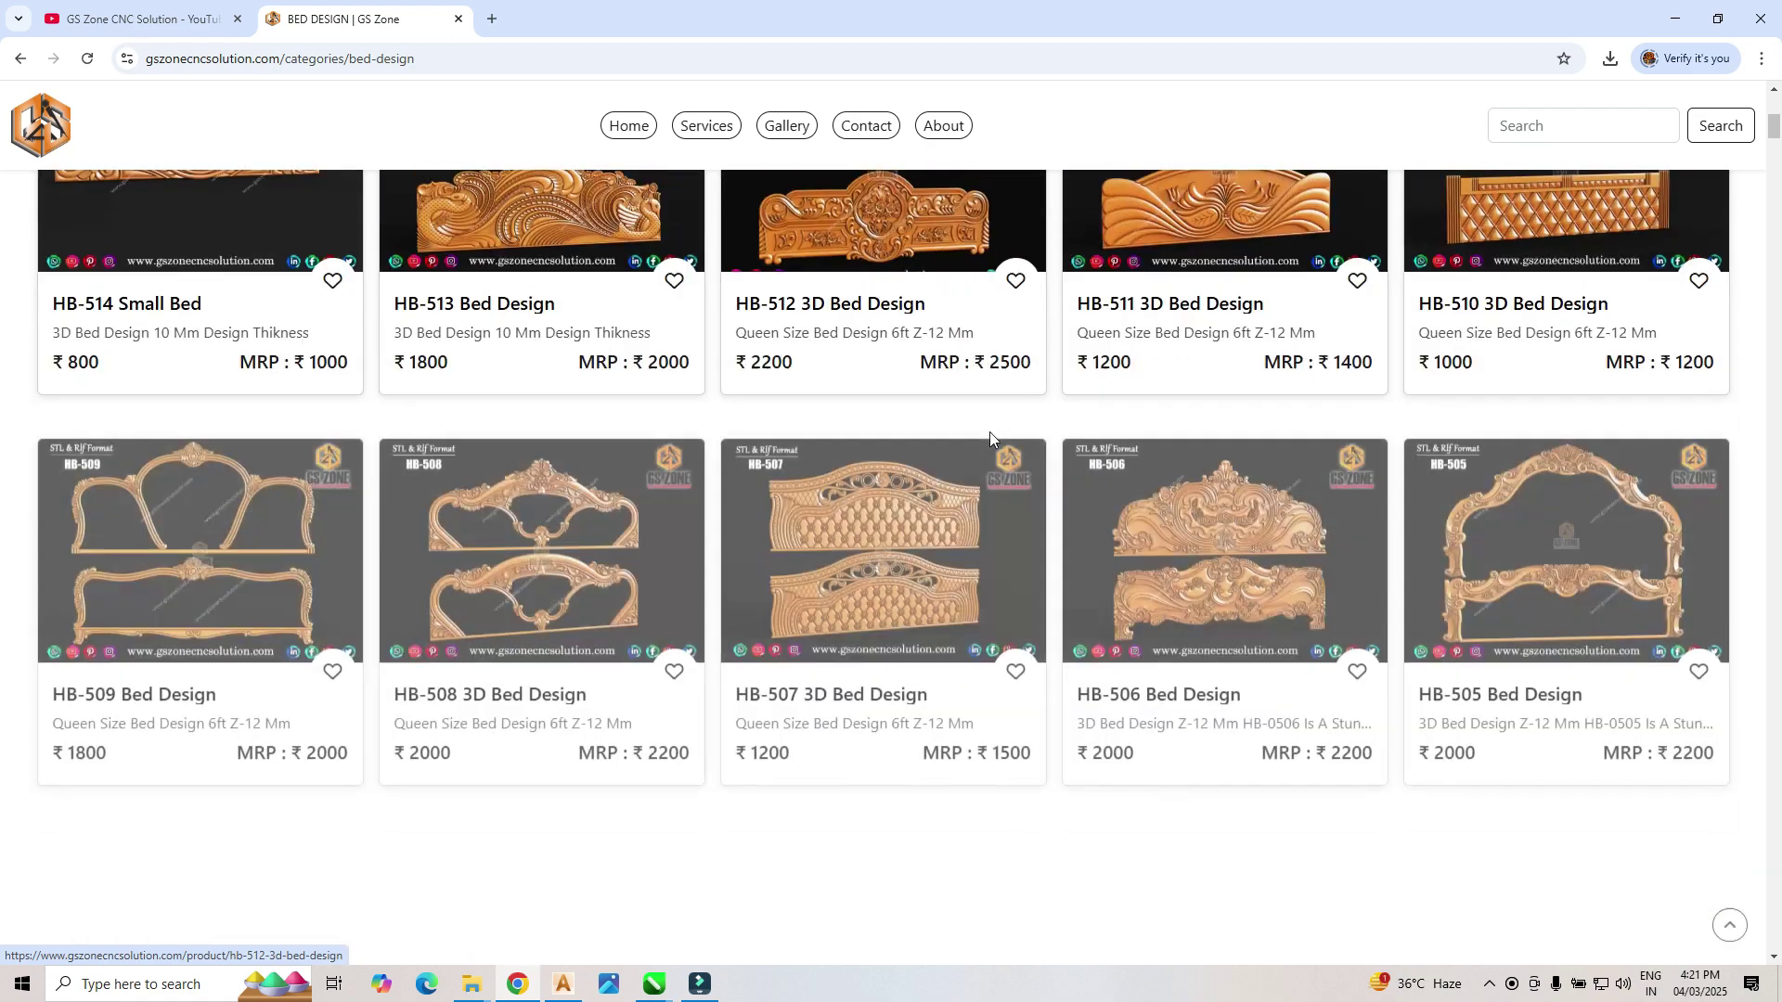
scroll(990, 431, "up", 7)
scroll(885, 306, "down", 2)
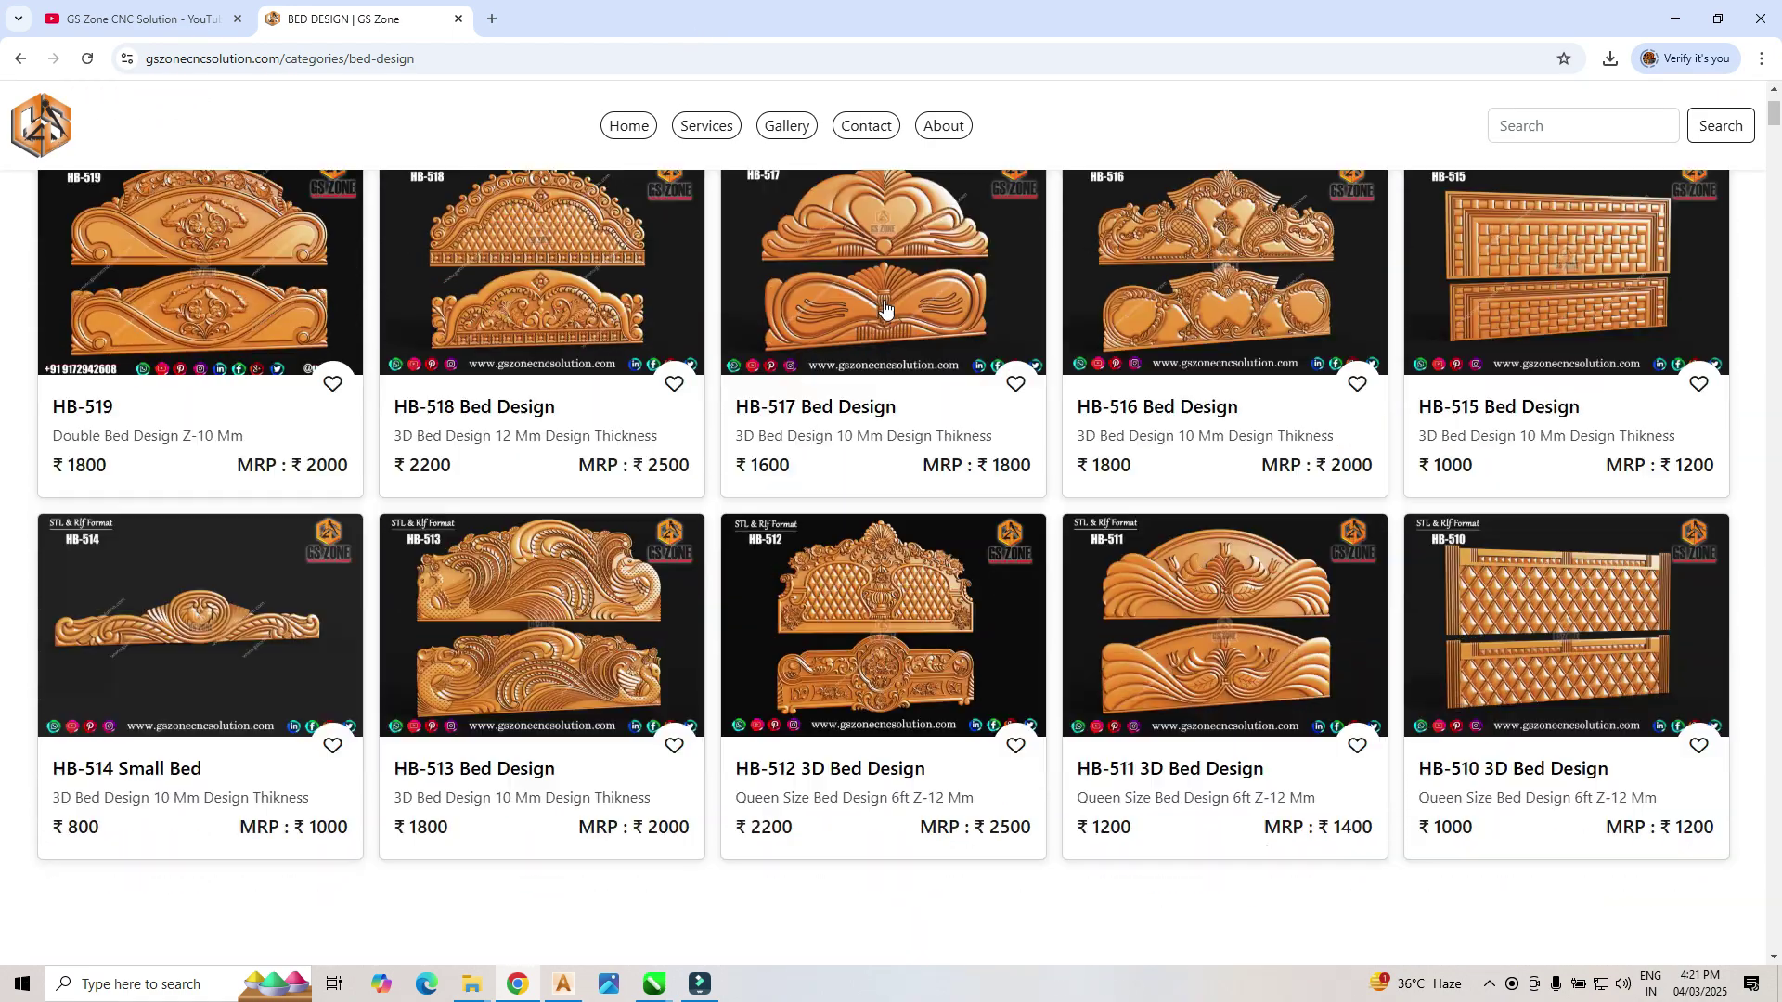
scroll(885, 306, "down", 2)
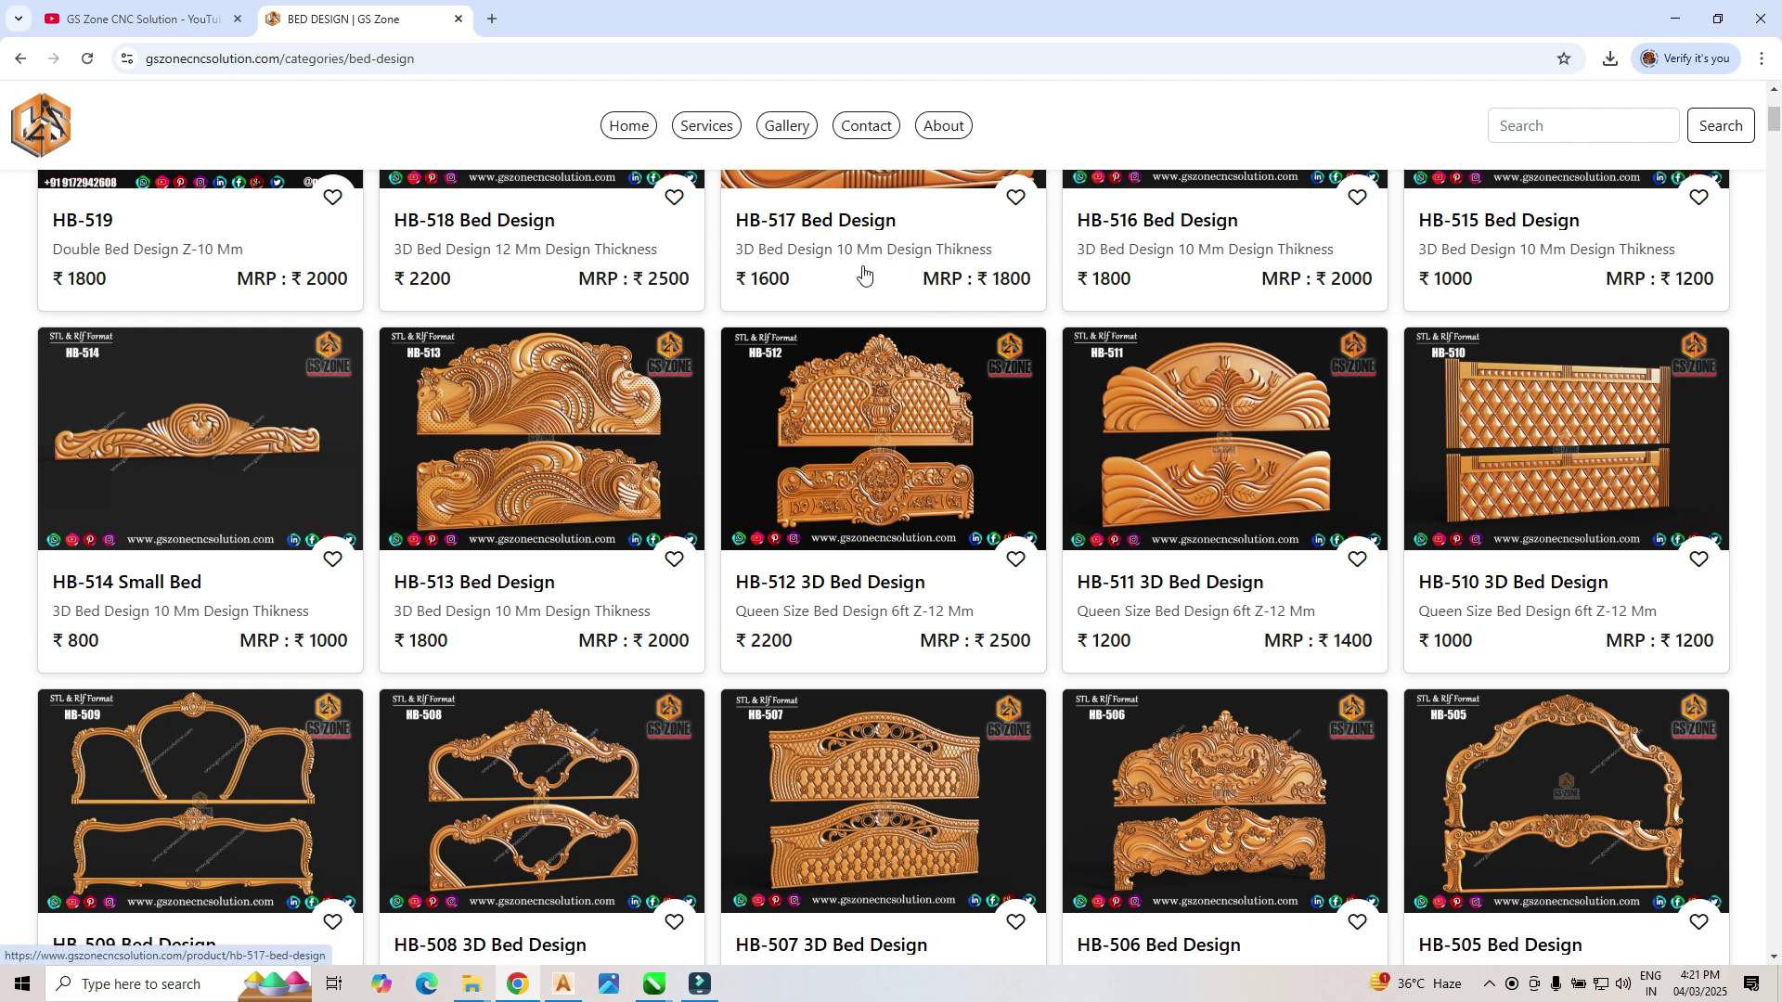
scroll(880, 363, "up", 4)
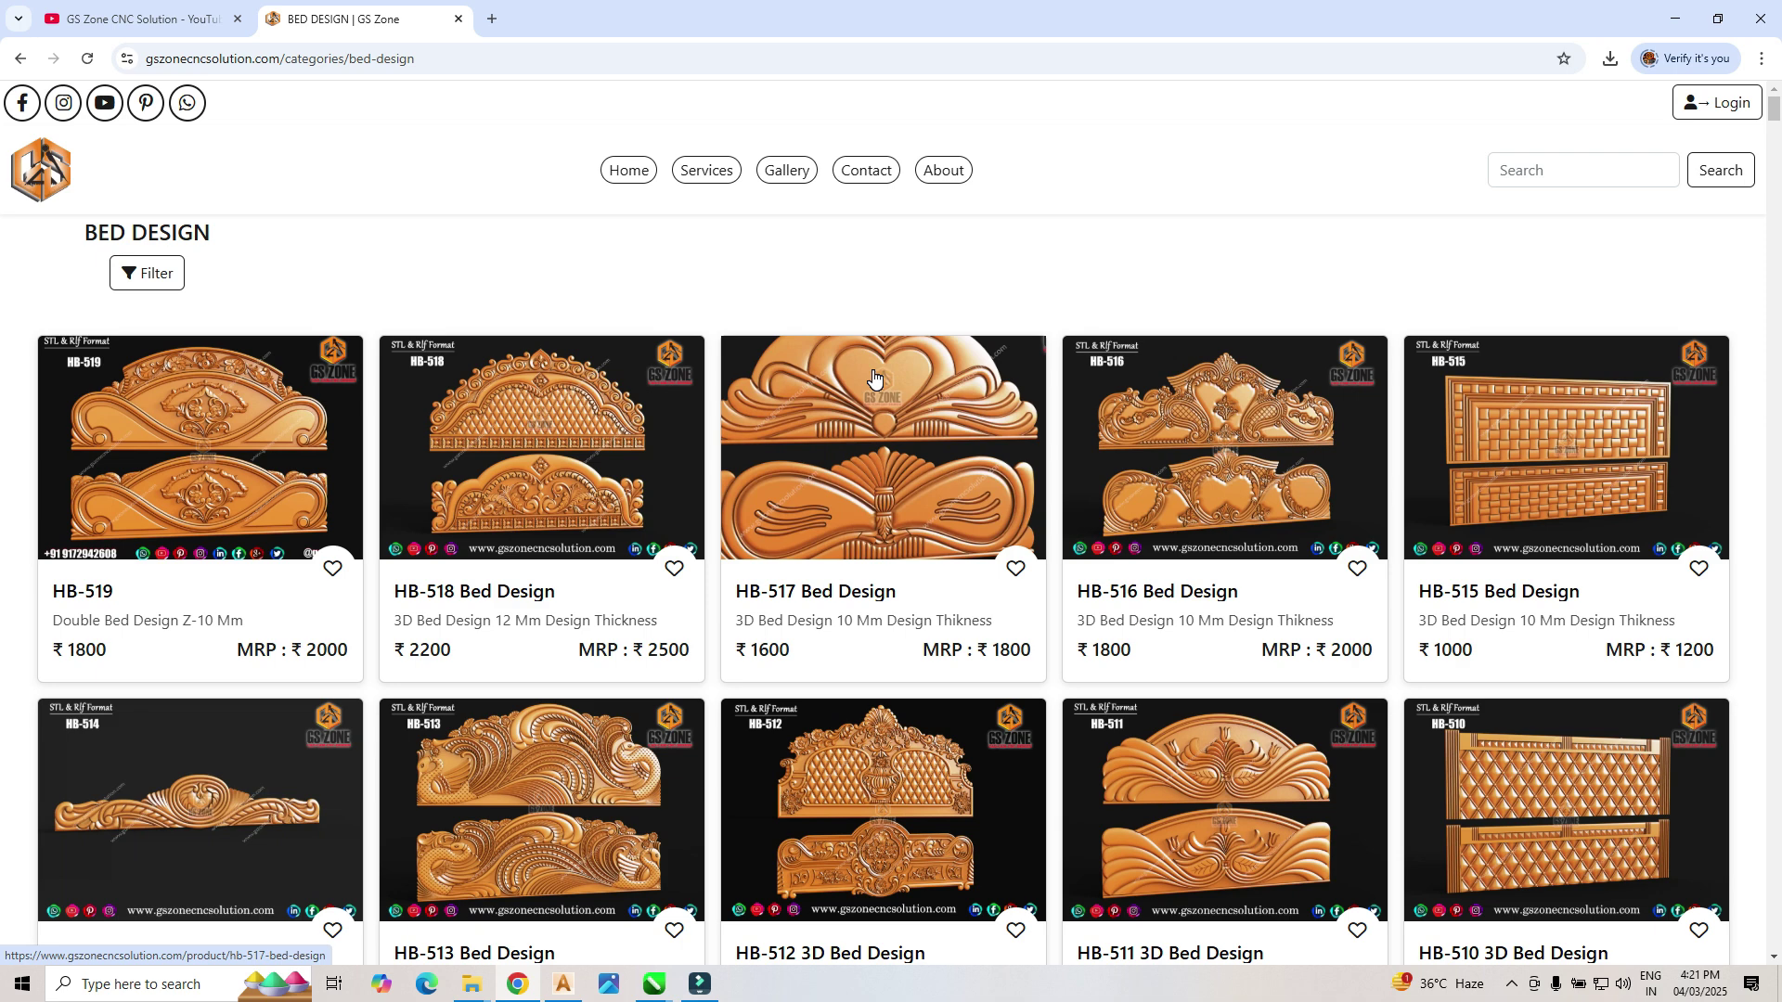
left_click(1682, 25)
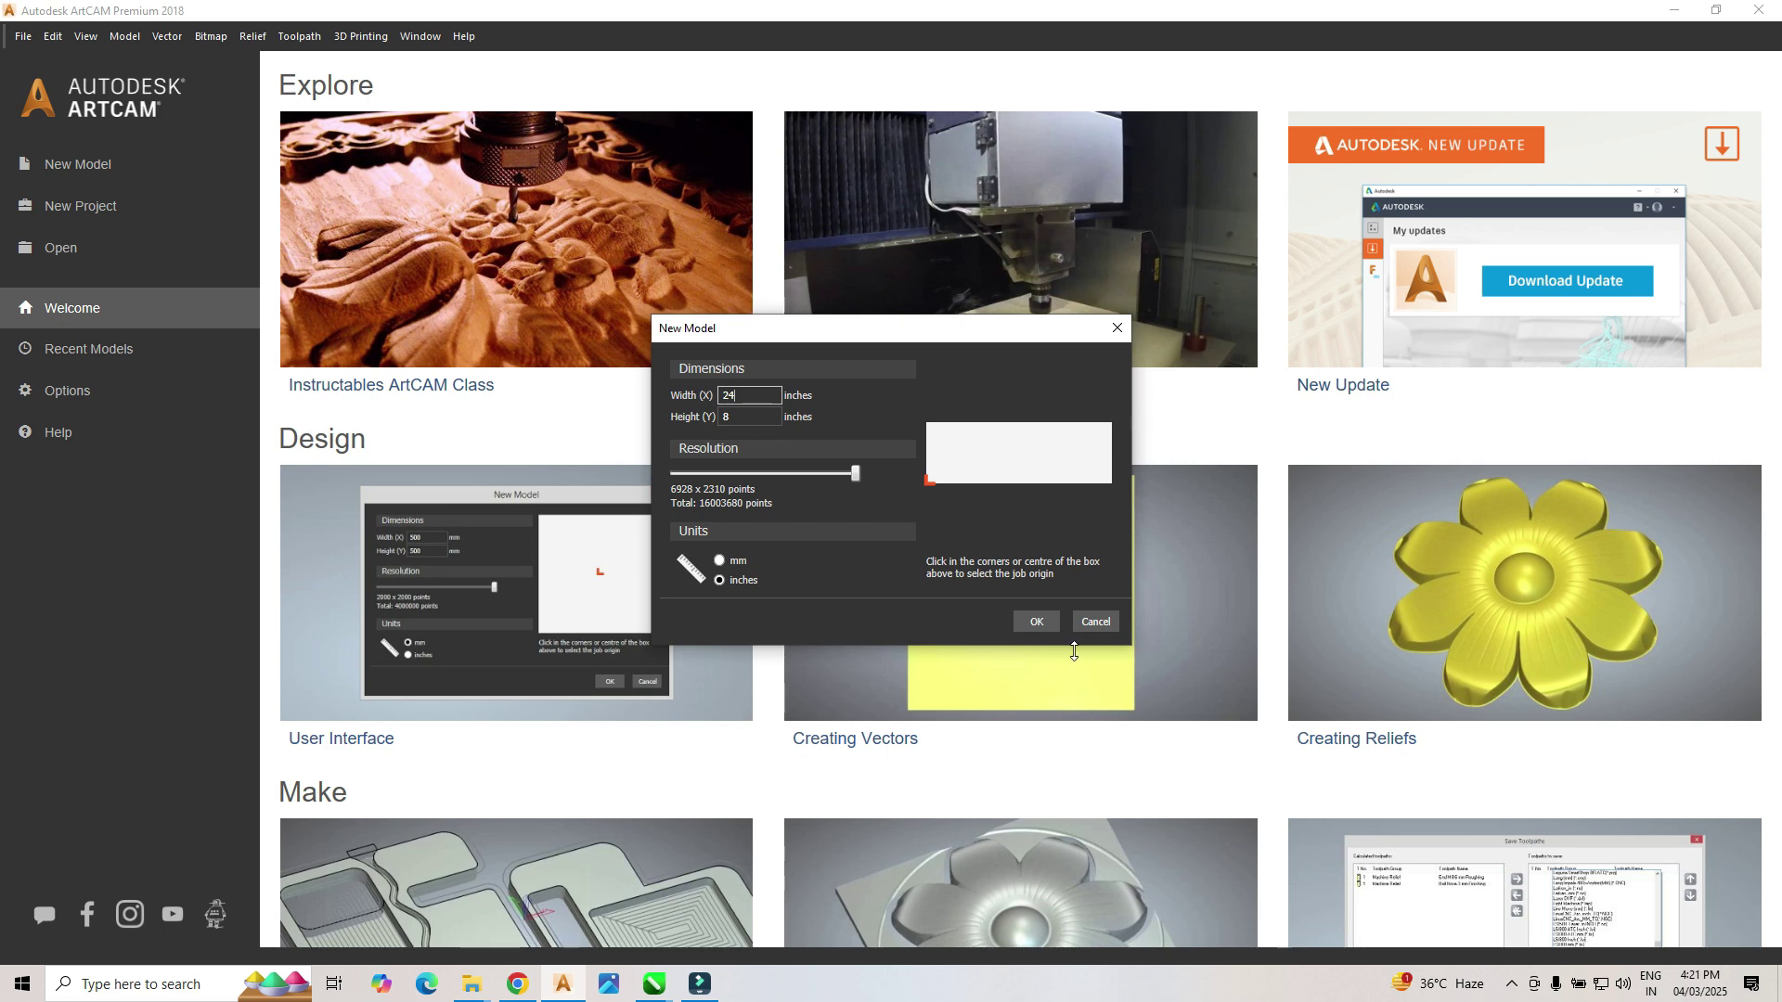
Step: Create the model and import the 01 image from the Desktop as a relief
left_click(1049, 632)
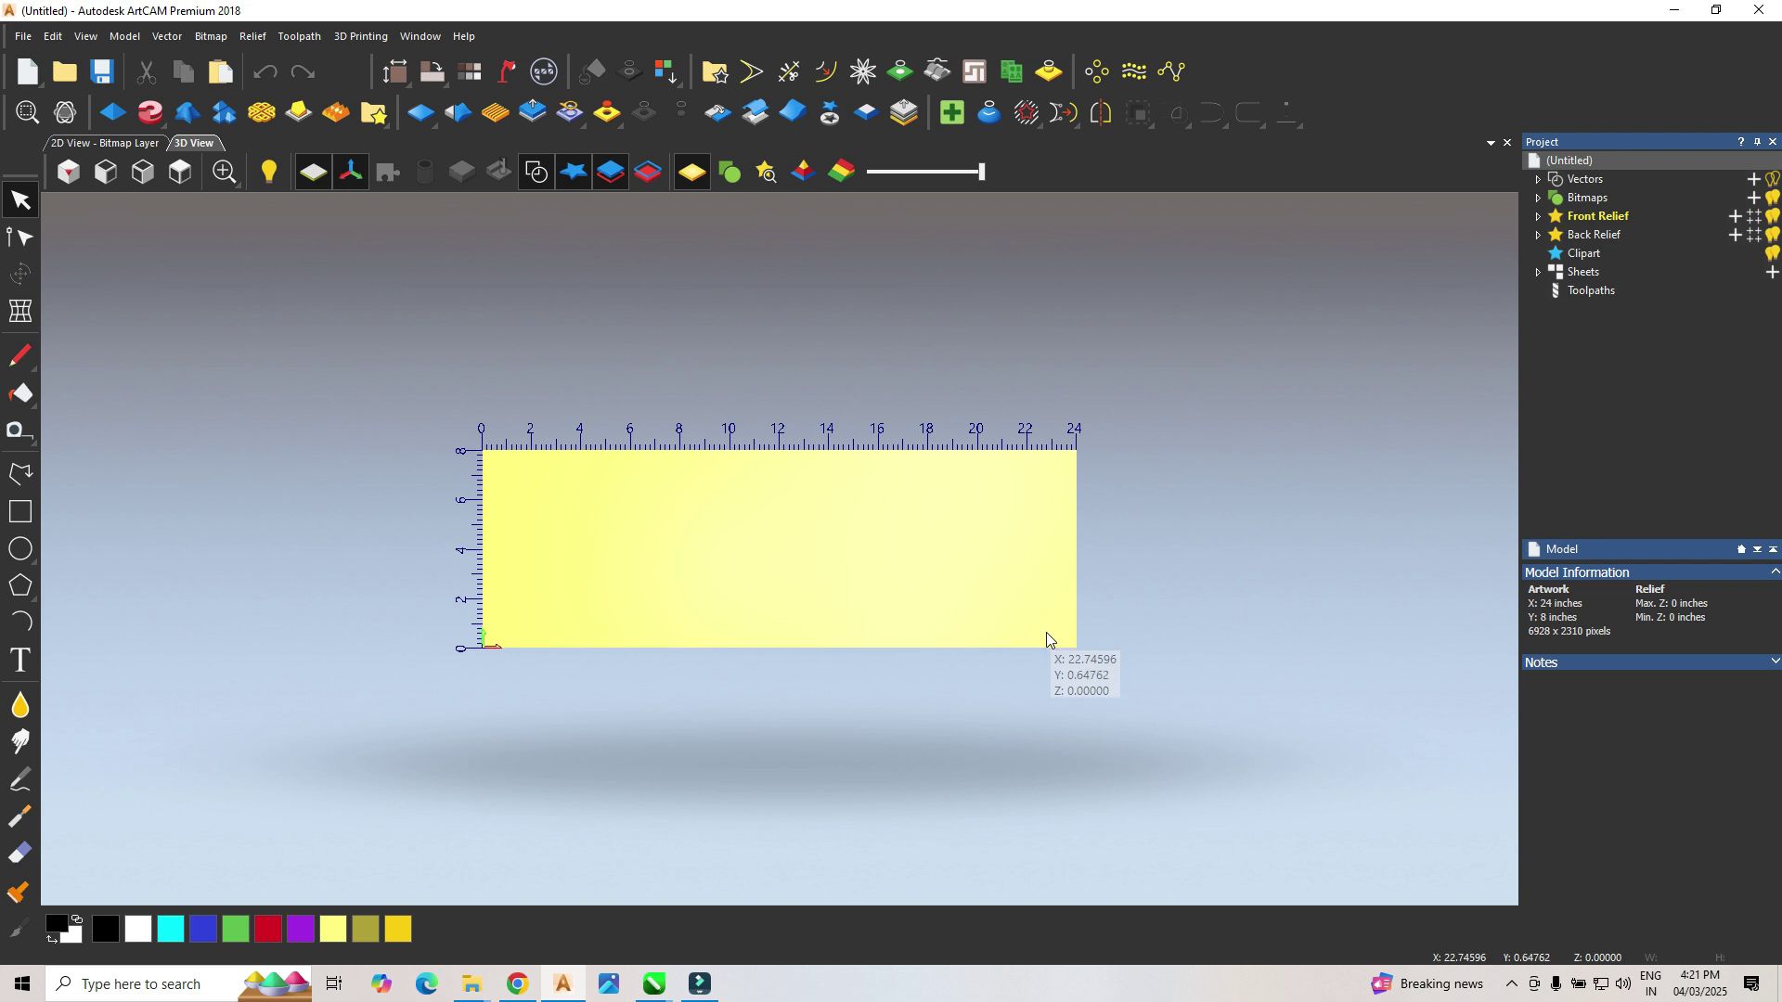
left_click(252, 35)
mouse_move(252, 72)
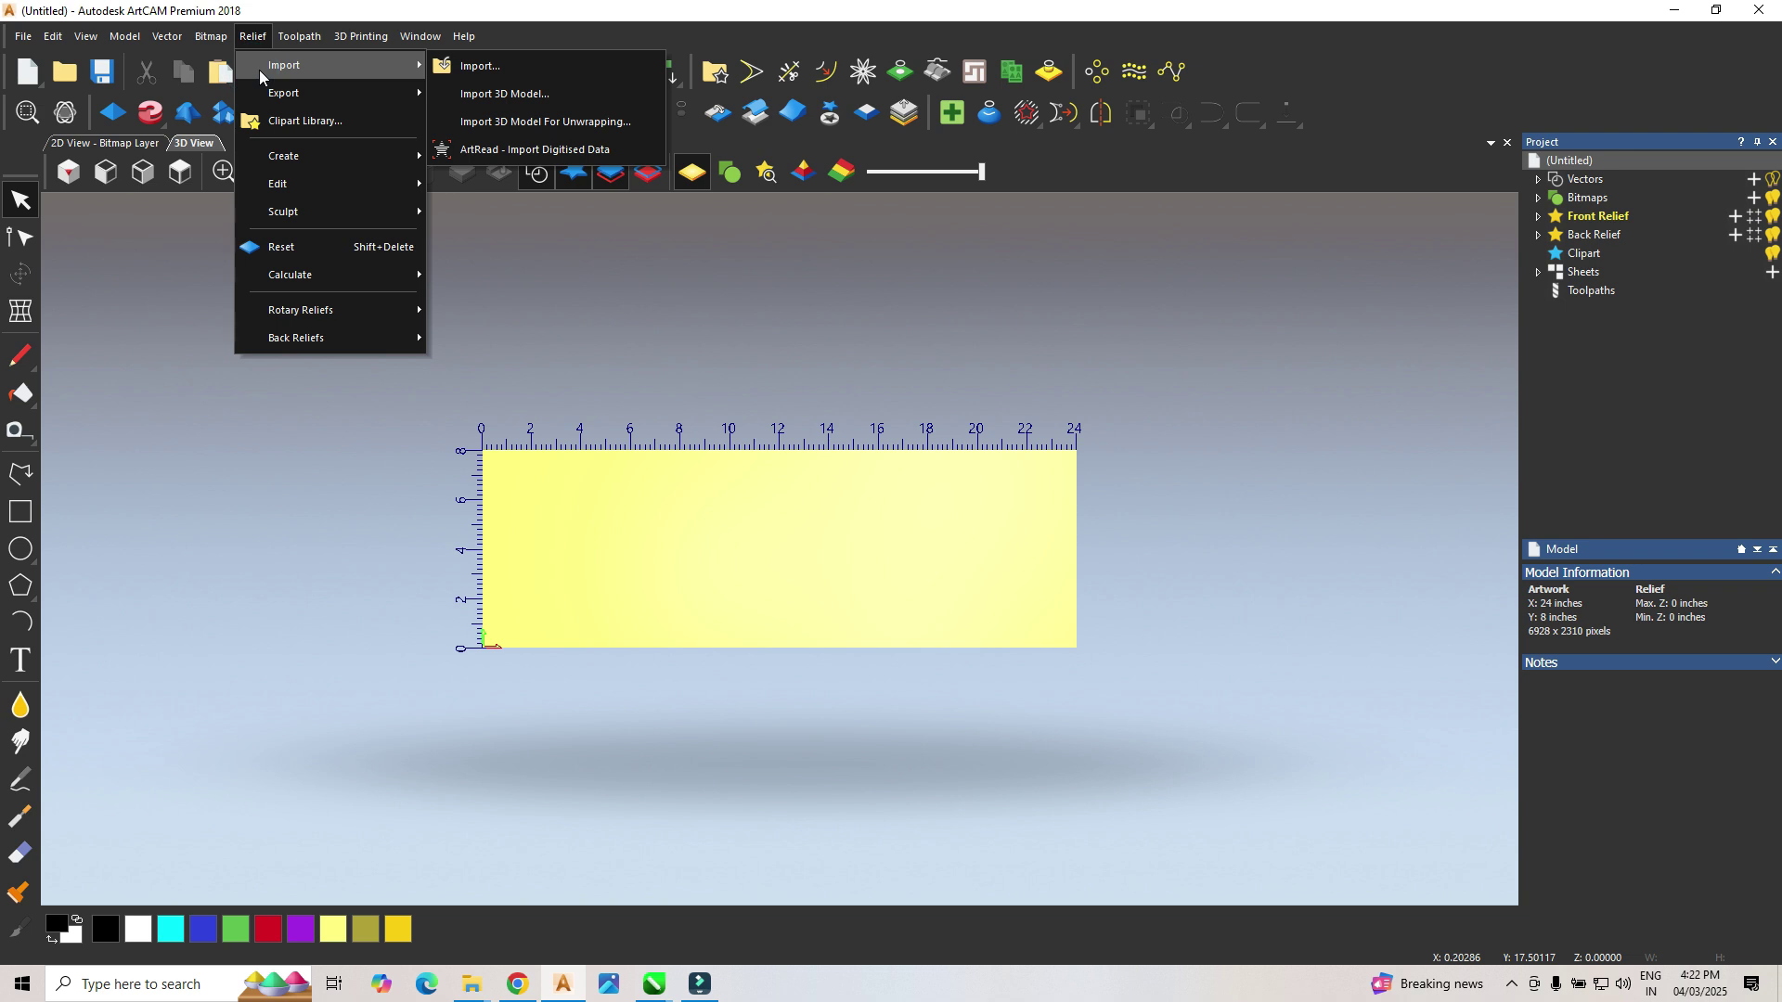
left_click(453, 71)
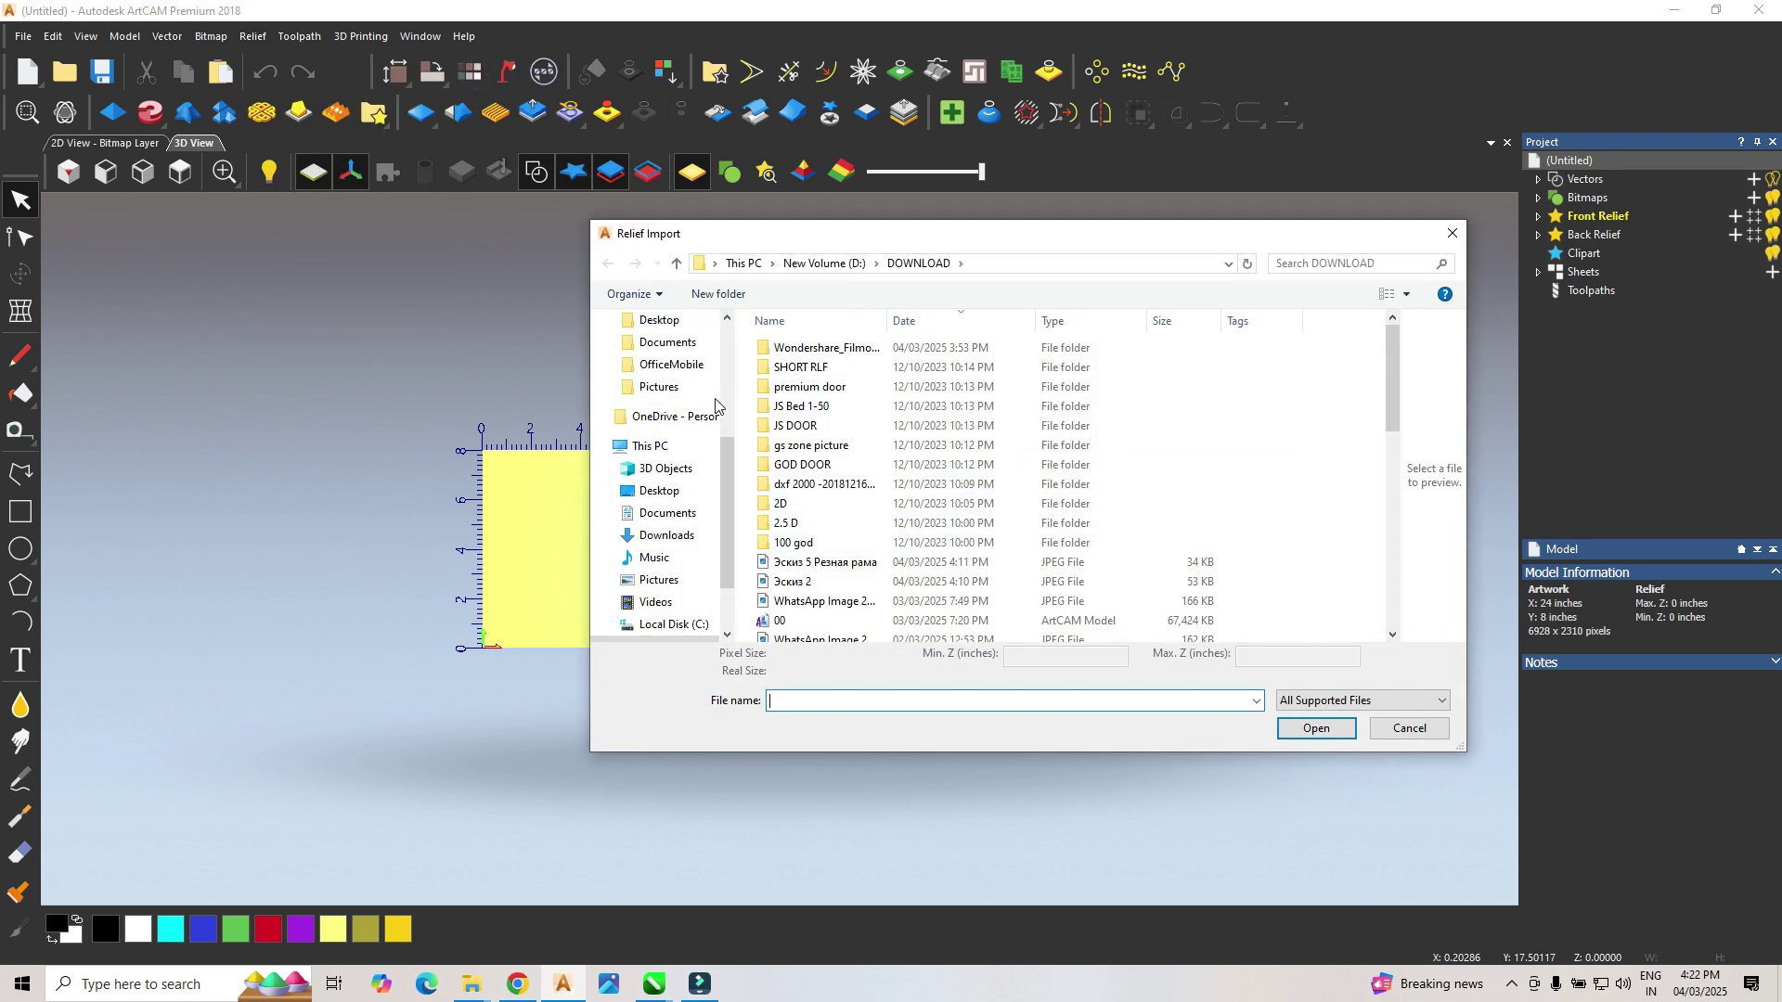
left_click(659, 490)
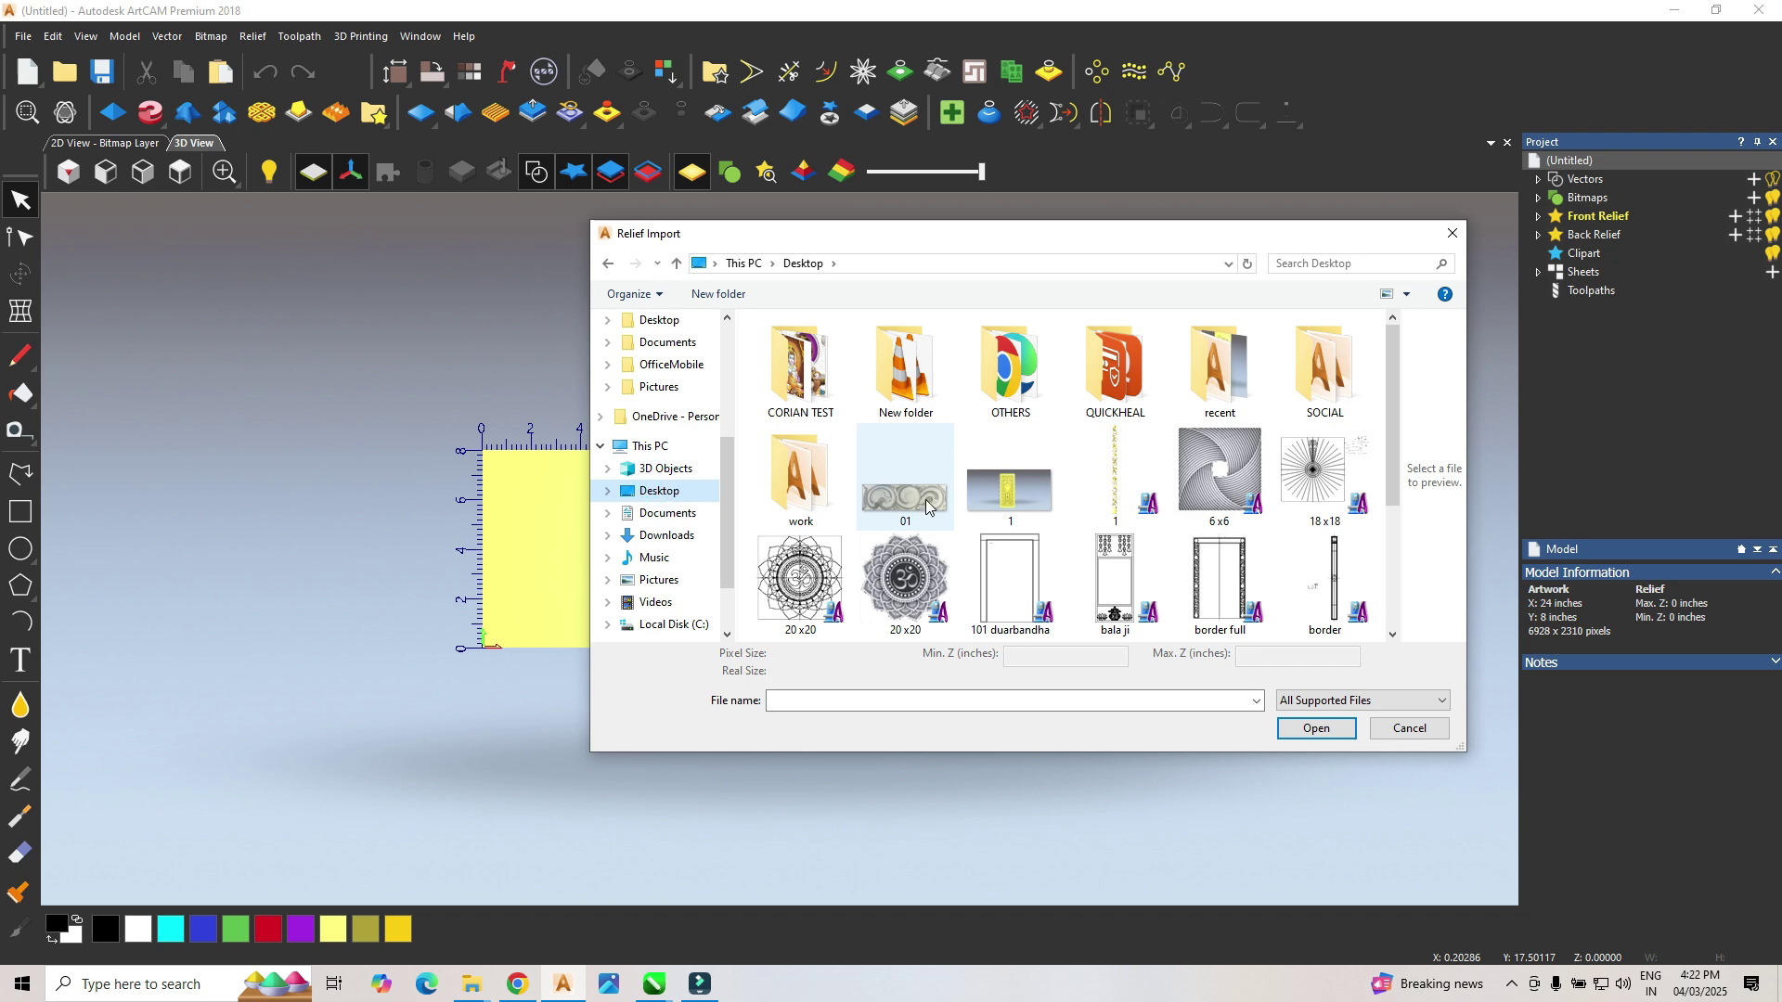
double_click(891, 478)
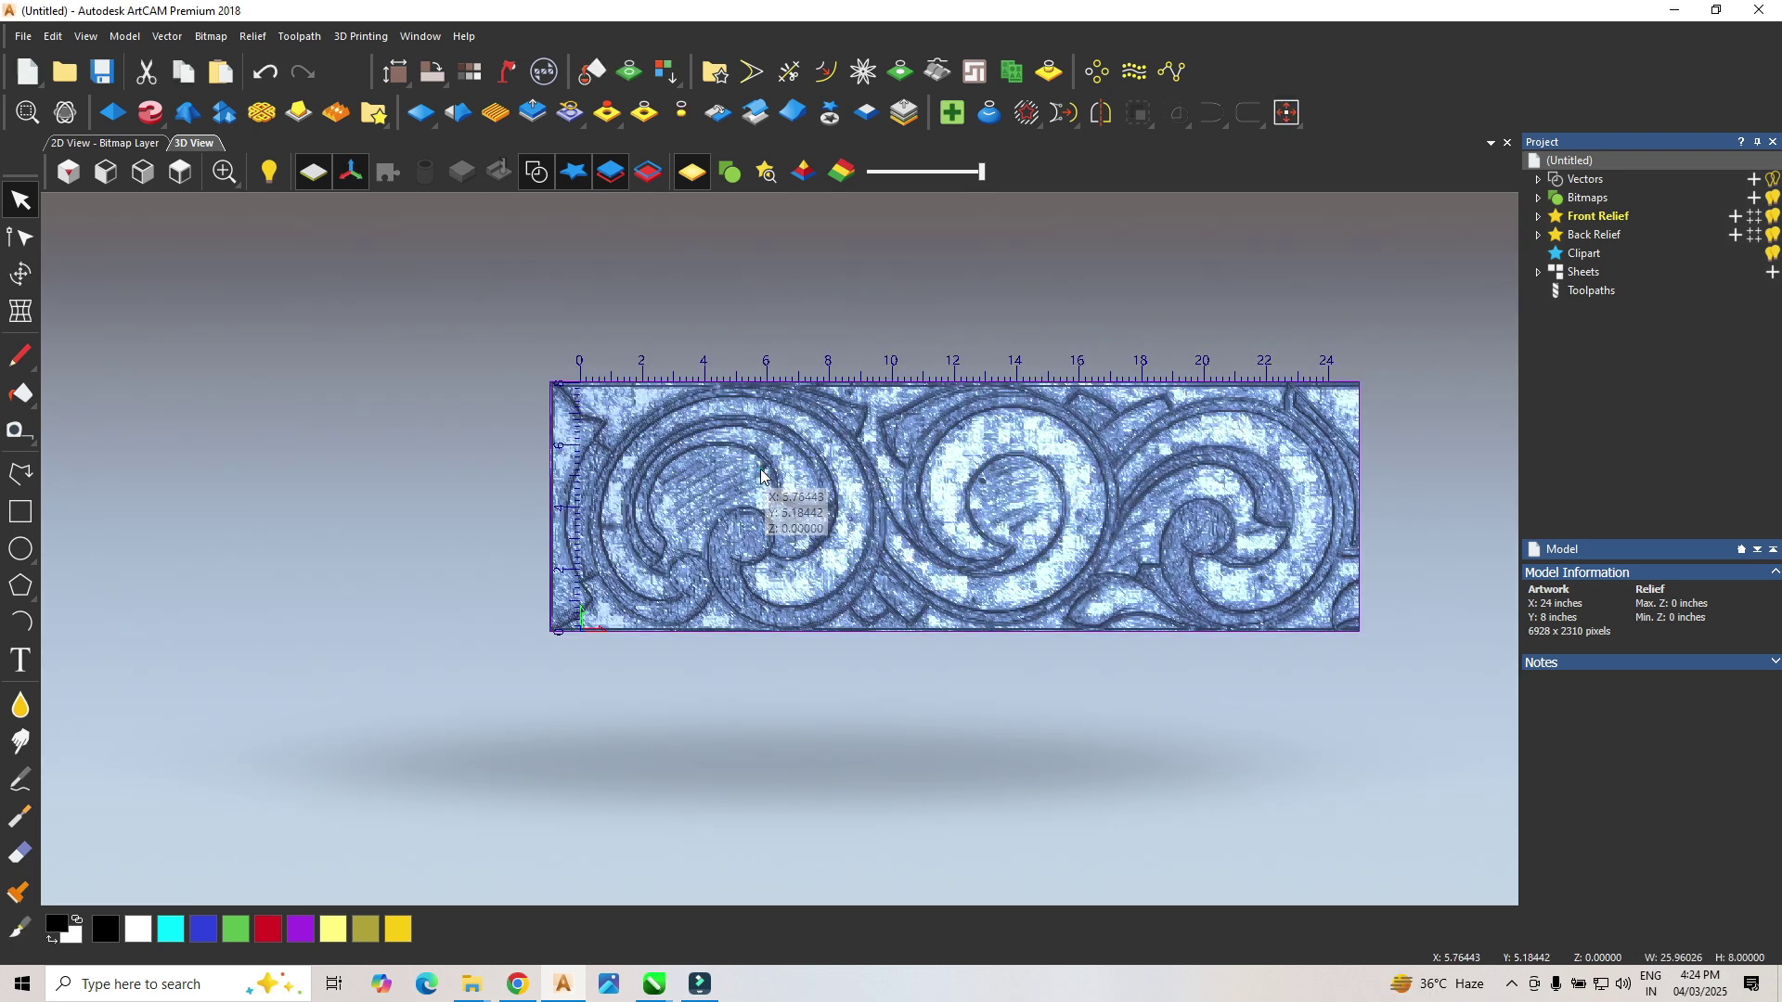
Step: Check how the imported relief fits the model in the 2D view and return to the 3D view
scroll(1060, 469, "up", 2)
scroll(807, 552, "down", 2)
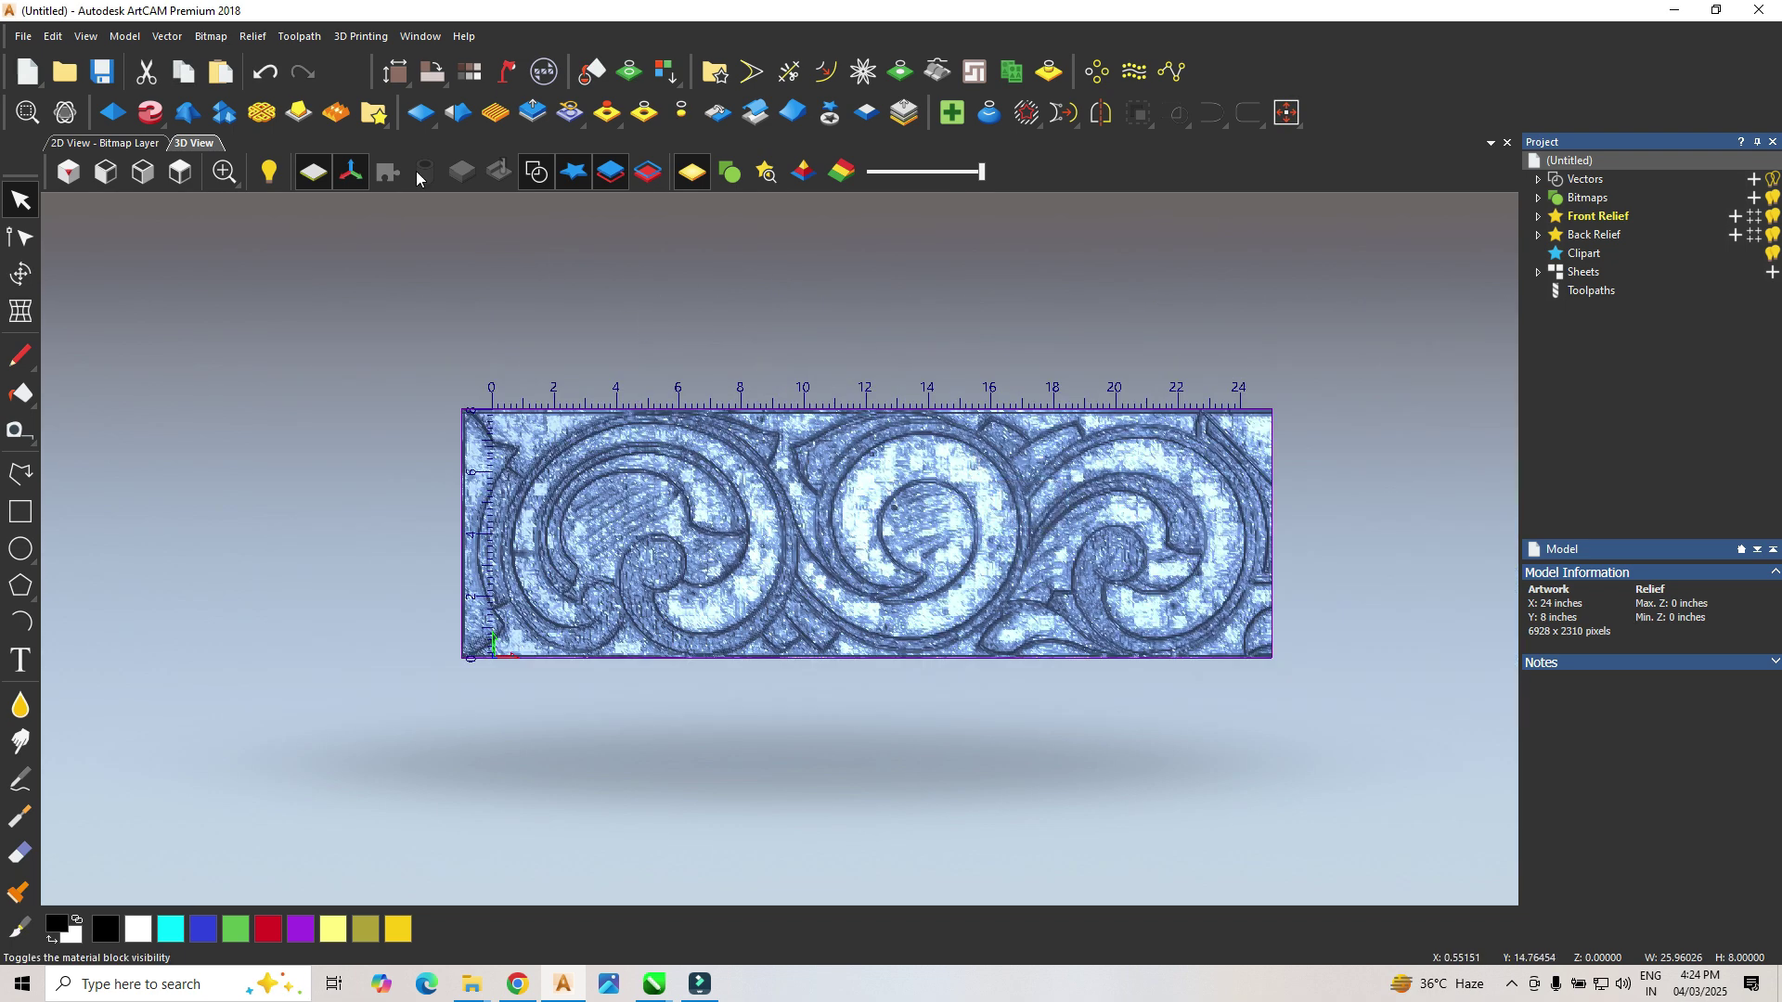
left_click(105, 143)
scroll(696, 418, "down", 2)
scroll(611, 562, "up", 2)
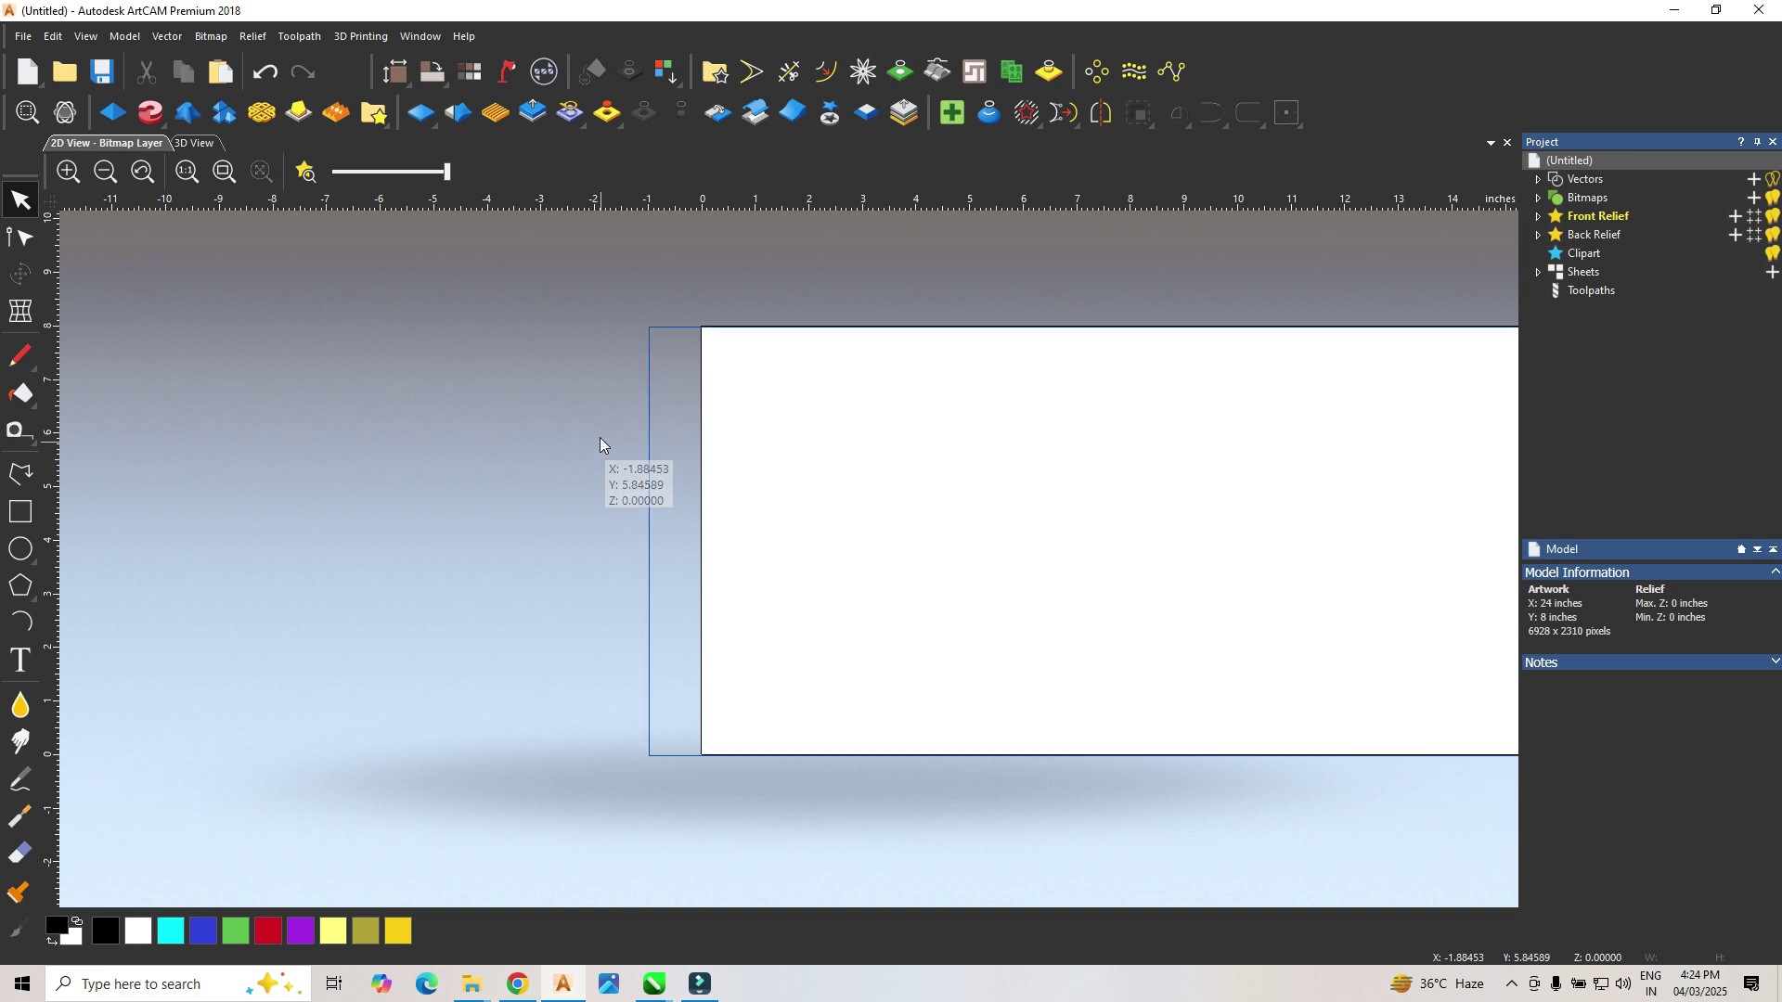
left_click(203, 144)
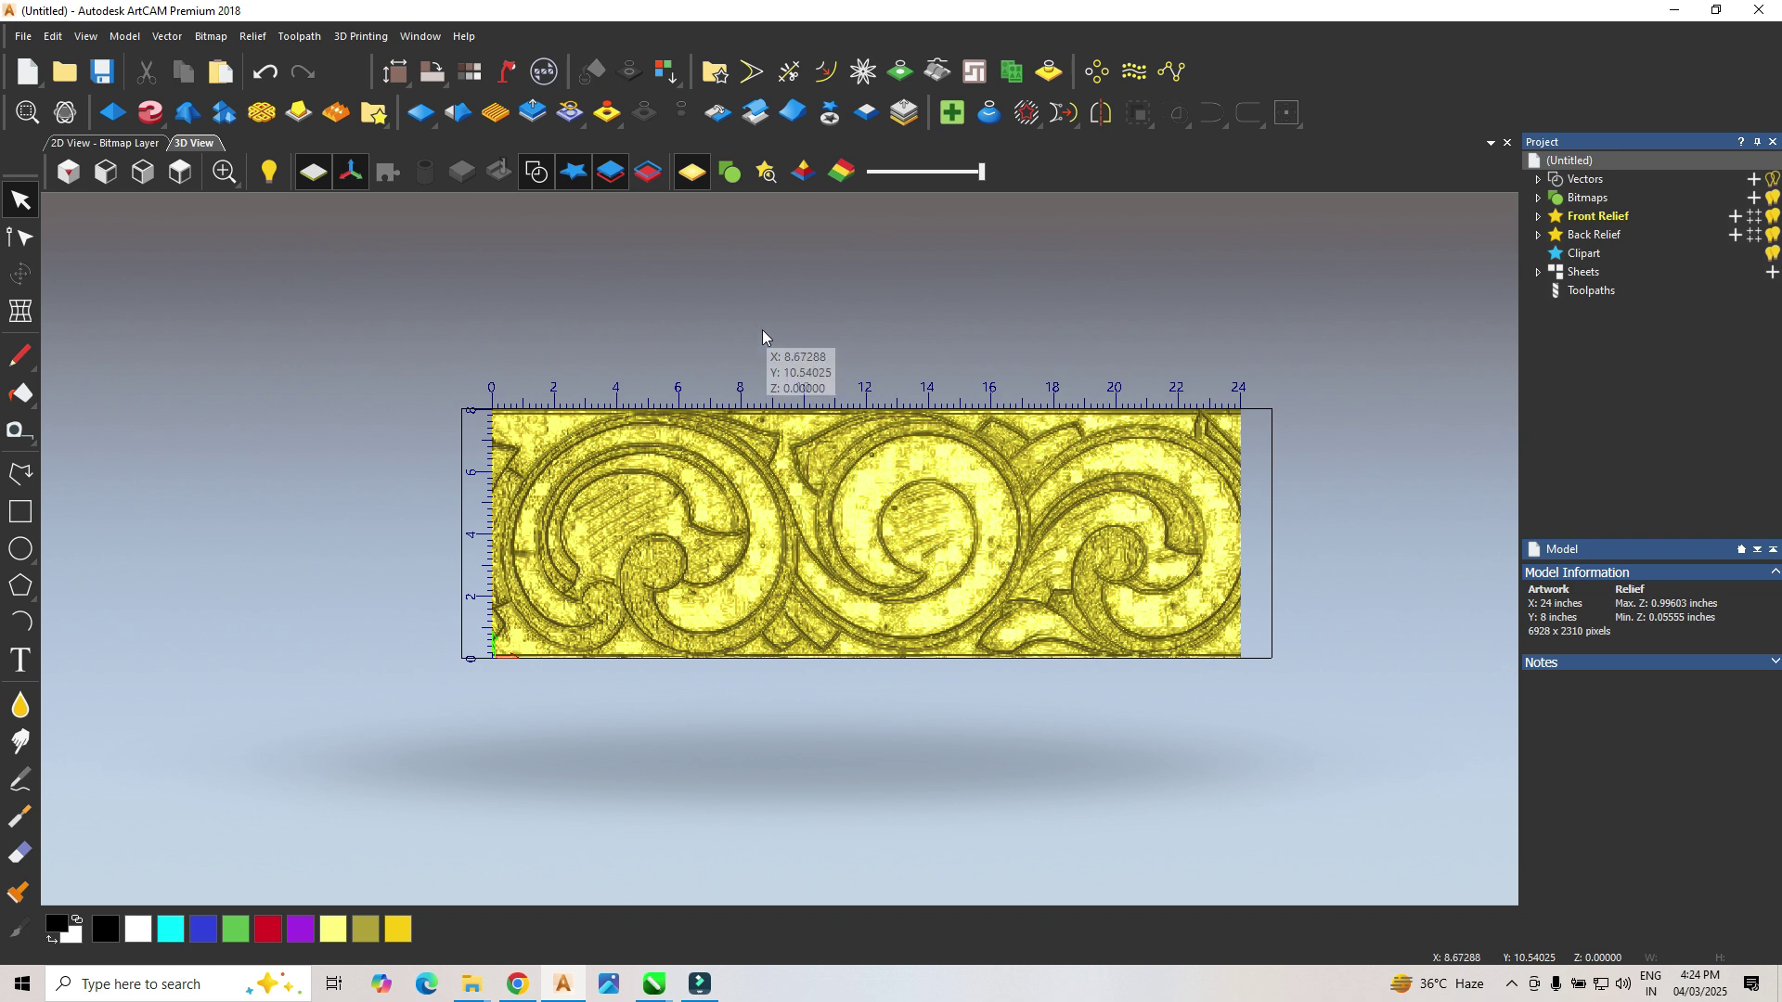
Step: Change the model's size units from inches to millimetres
left_click(531, 502)
left_click(395, 71)
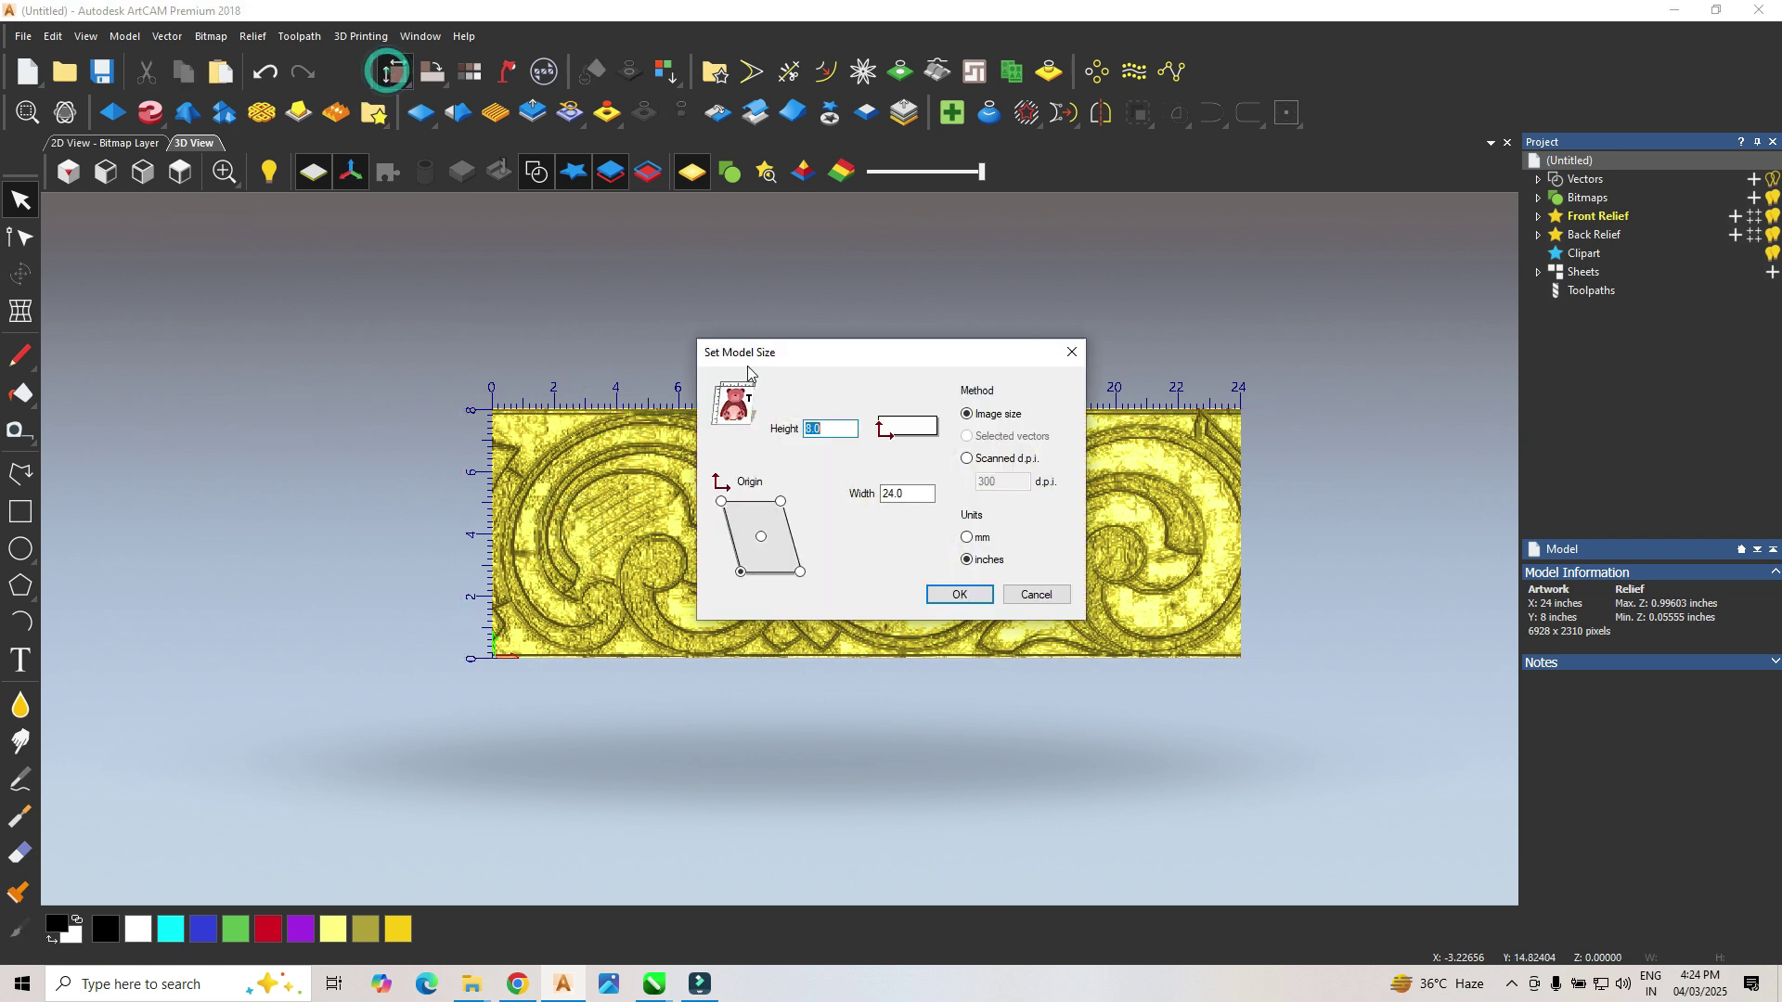
left_click(966, 536)
left_click(956, 594)
Step: Scale the imported relief to a height of 0.1 mm and close the Scale Relief settings
left_click(535, 111)
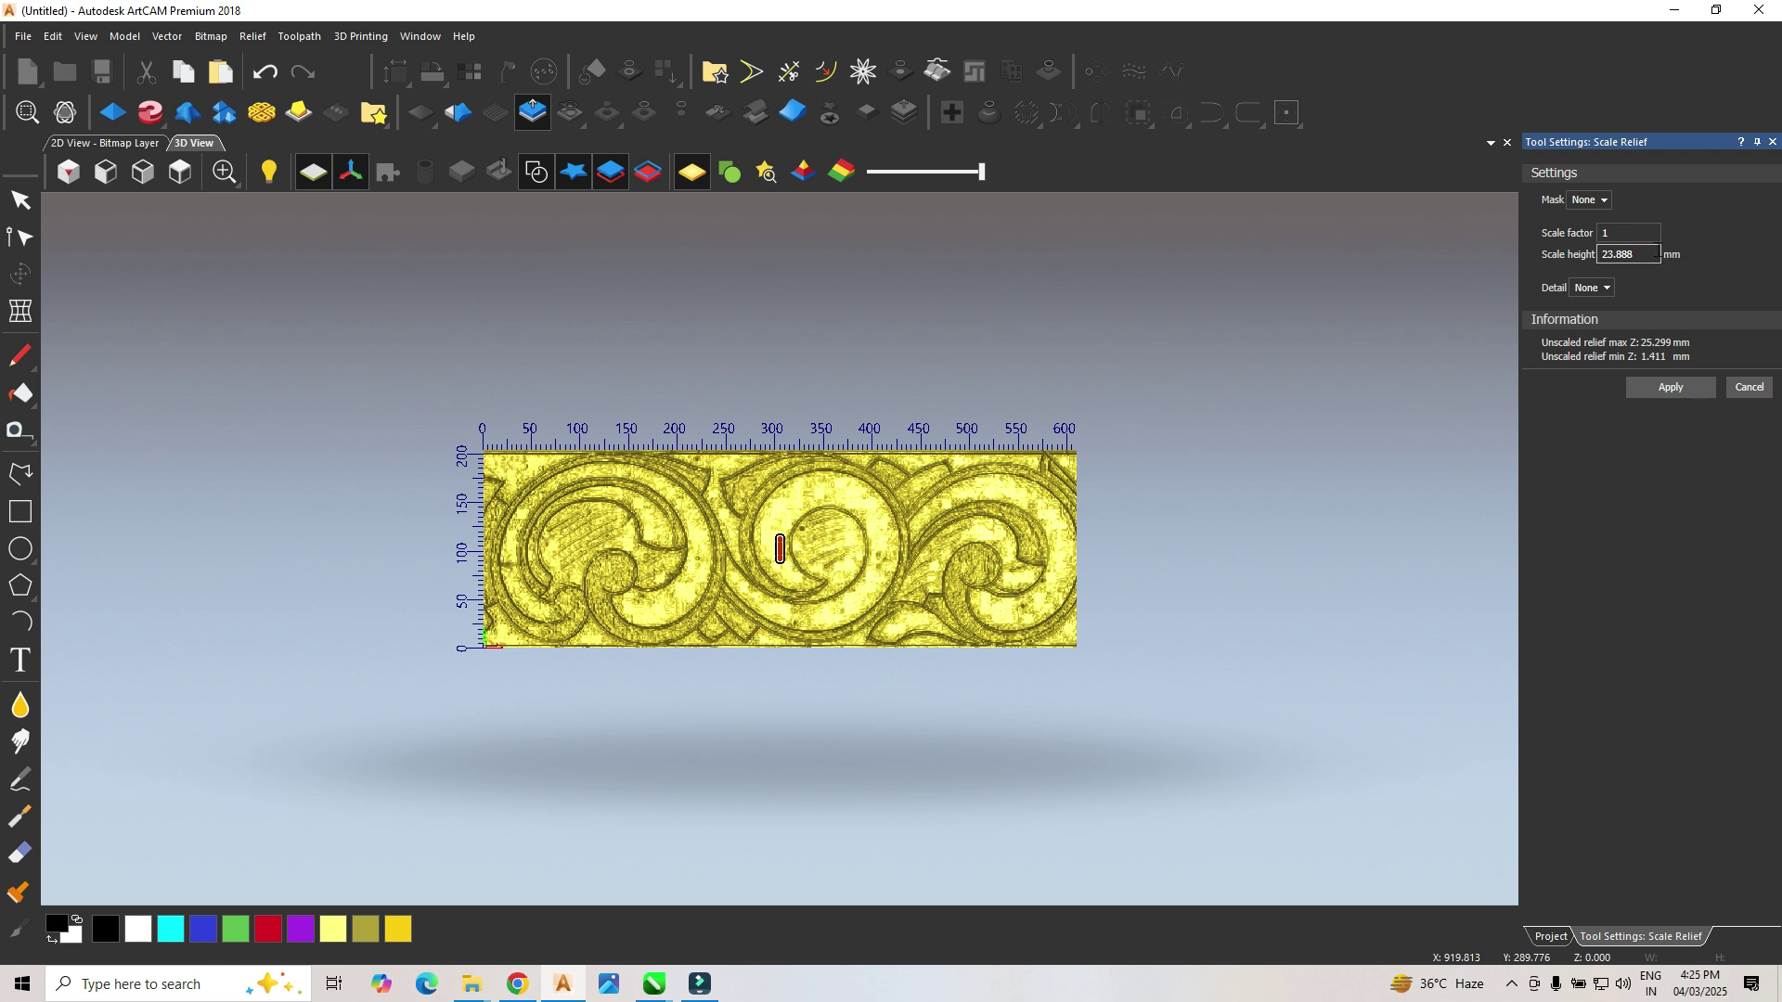
left_click_drag(1657, 253, 1600, 254)
type("0.1")
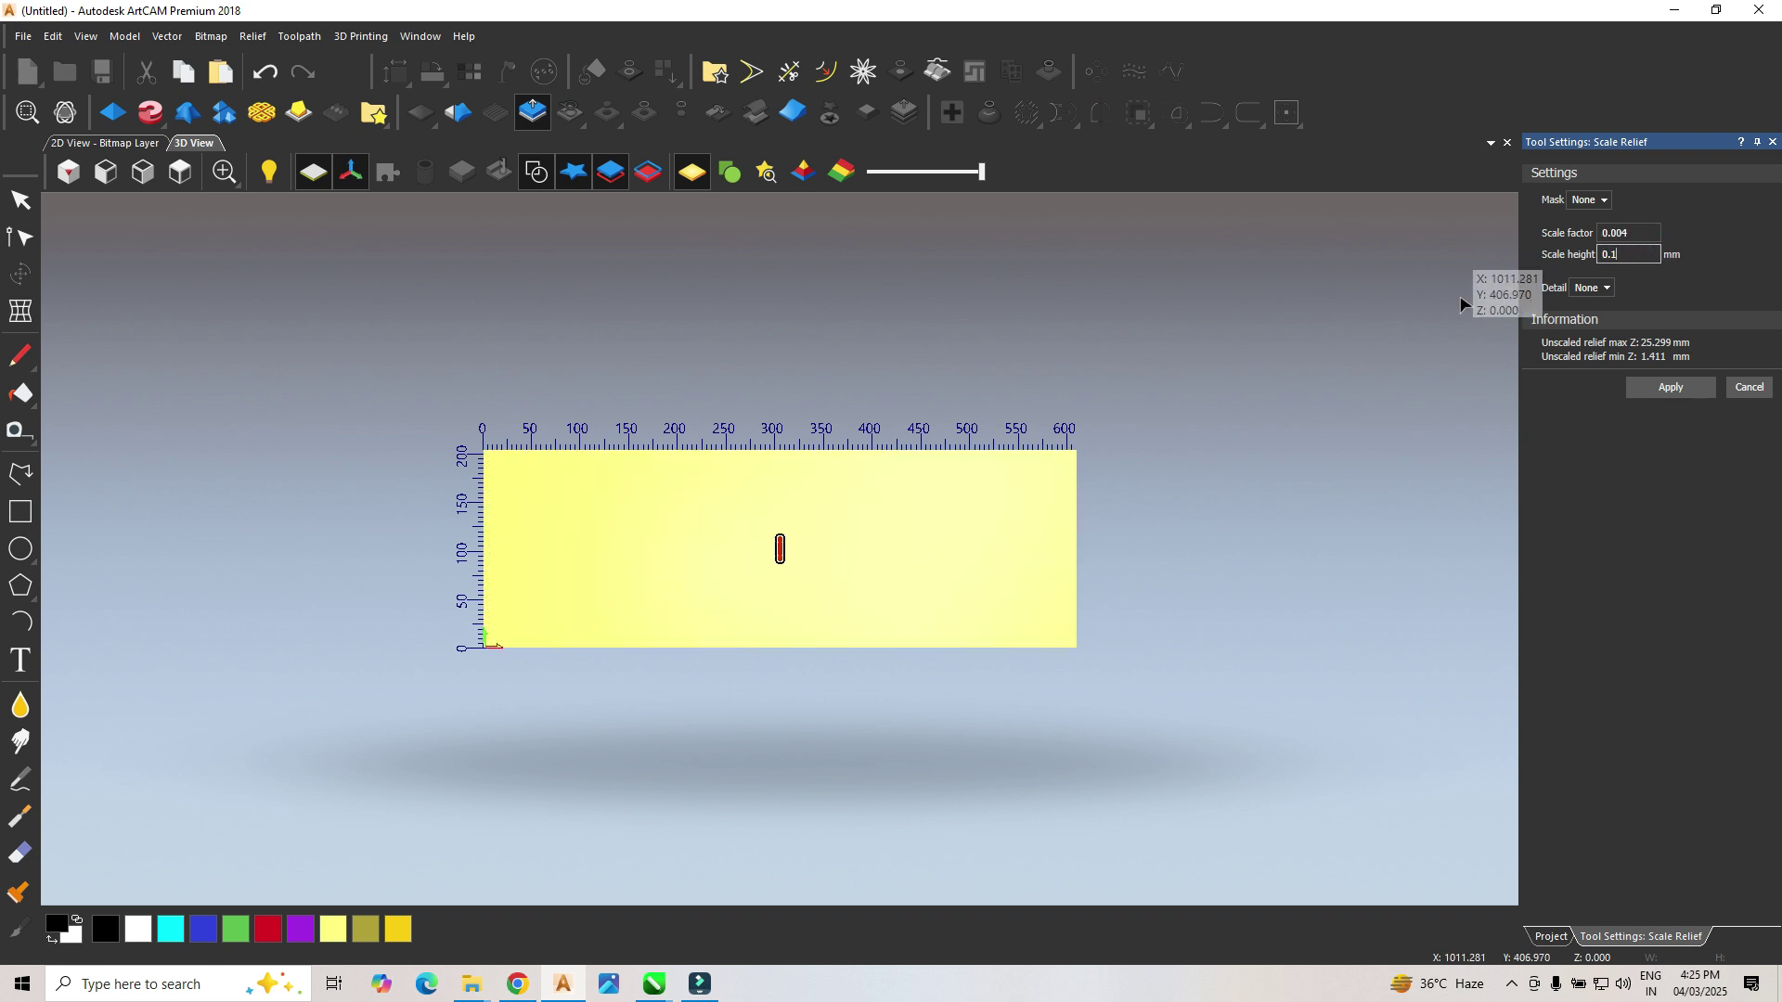
left_click(1643, 386)
left_click(1744, 387)
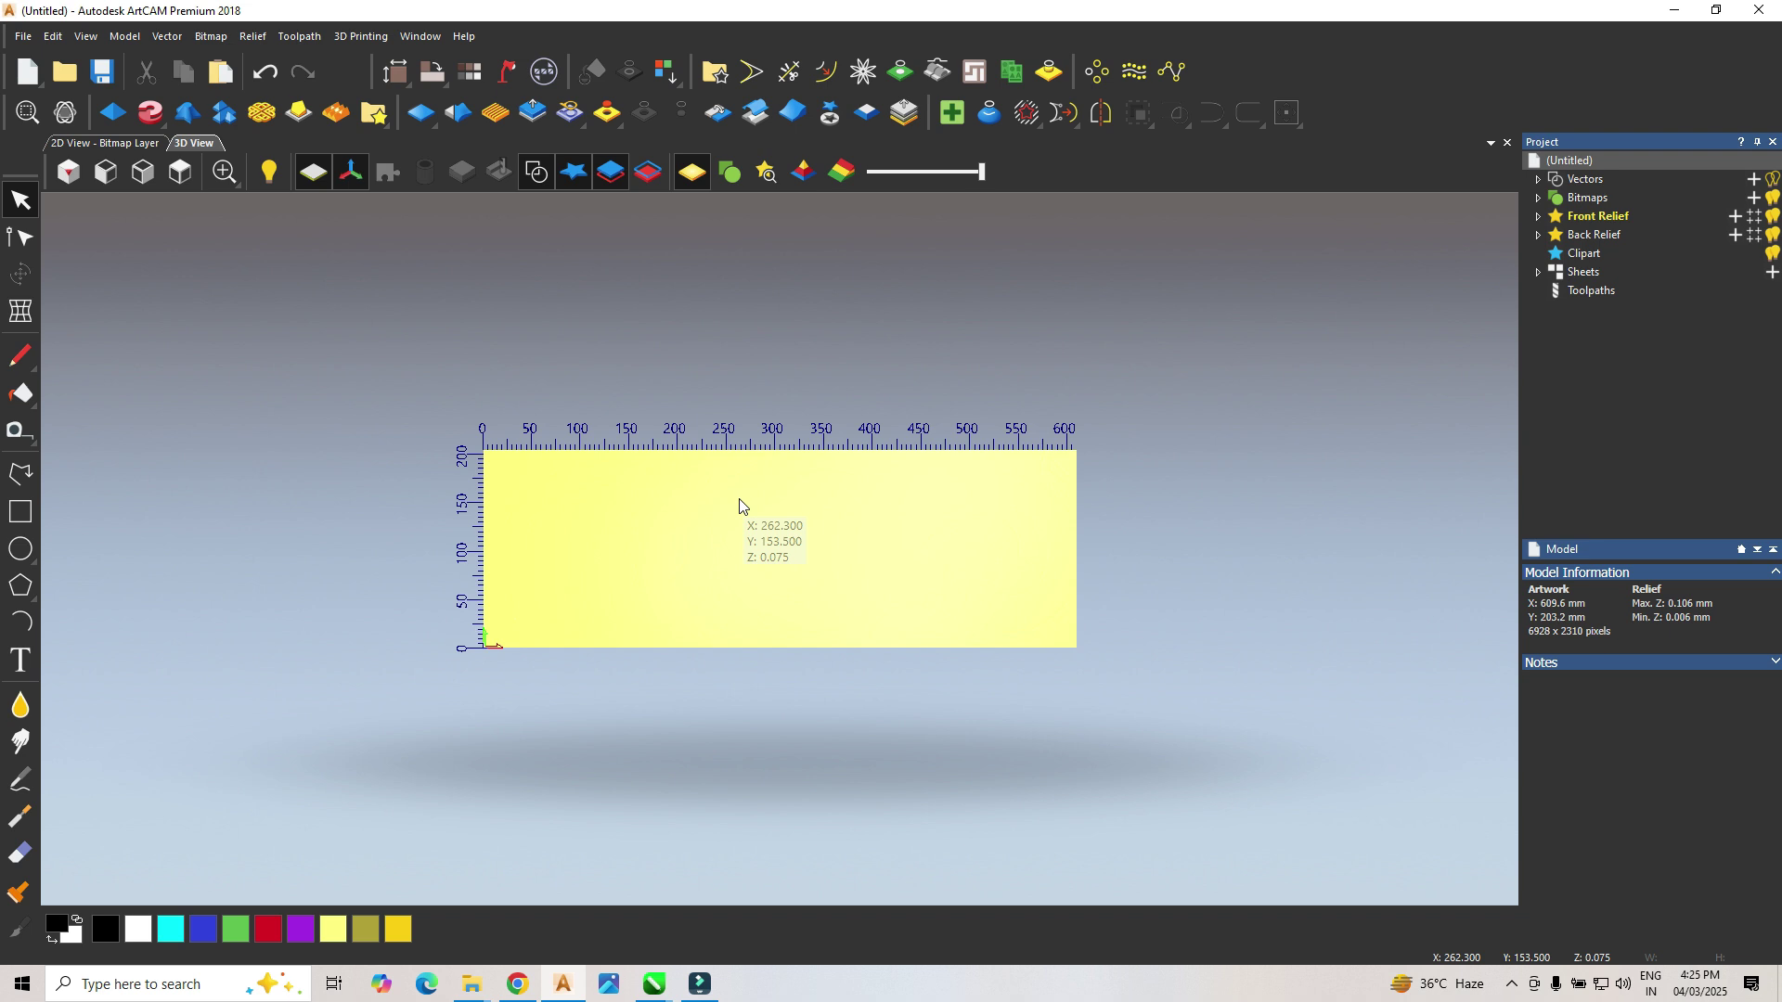
Step: Show the relief preview of the scroll drawing in the 2D view
left_click(138, 144)
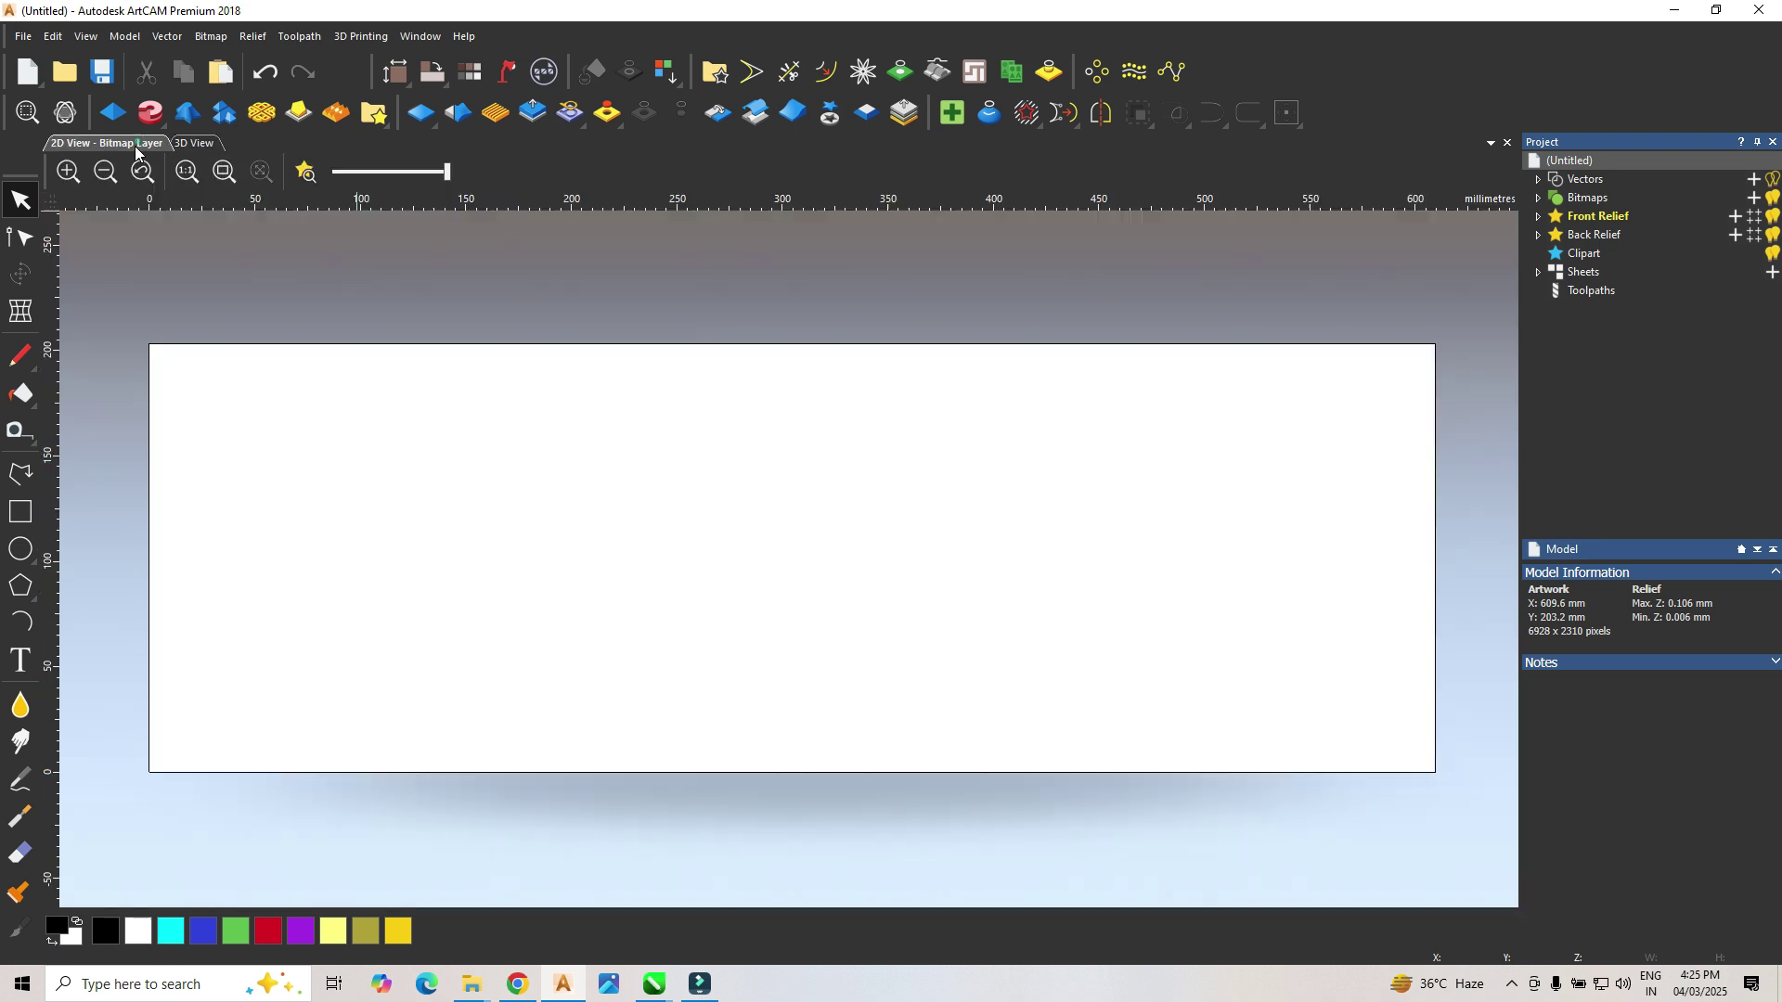
left_click(305, 171)
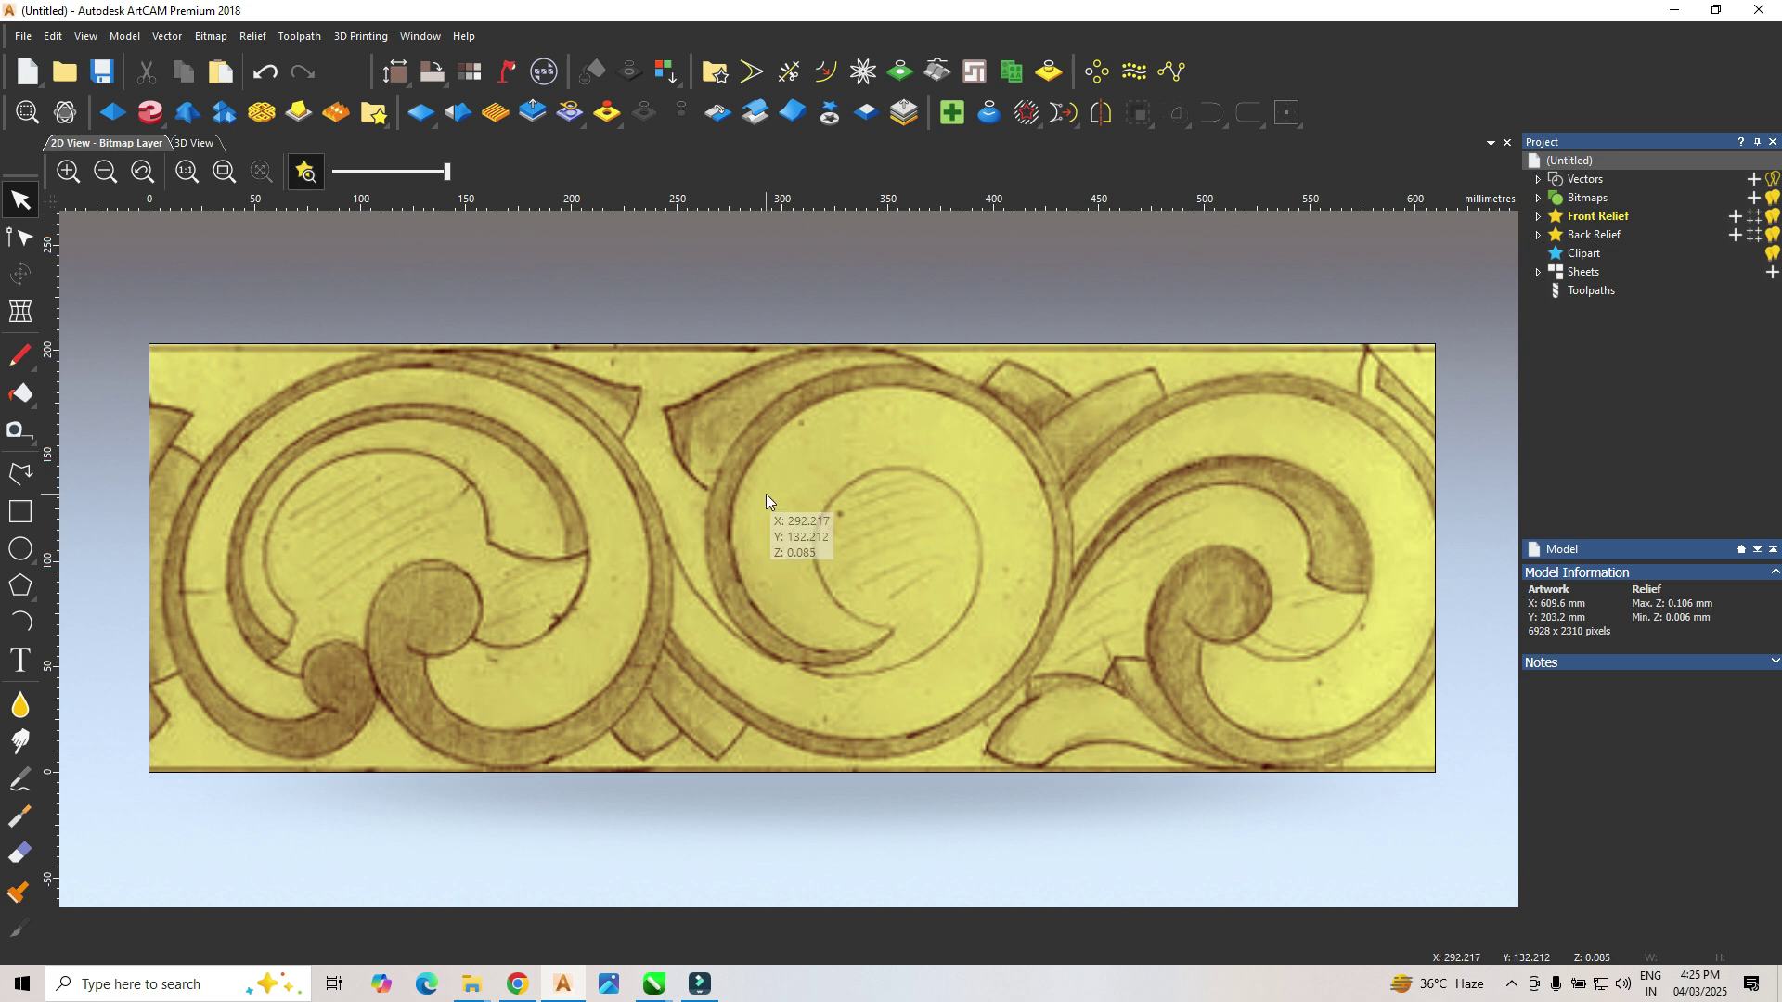
scroll(765, 494, "down", 2)
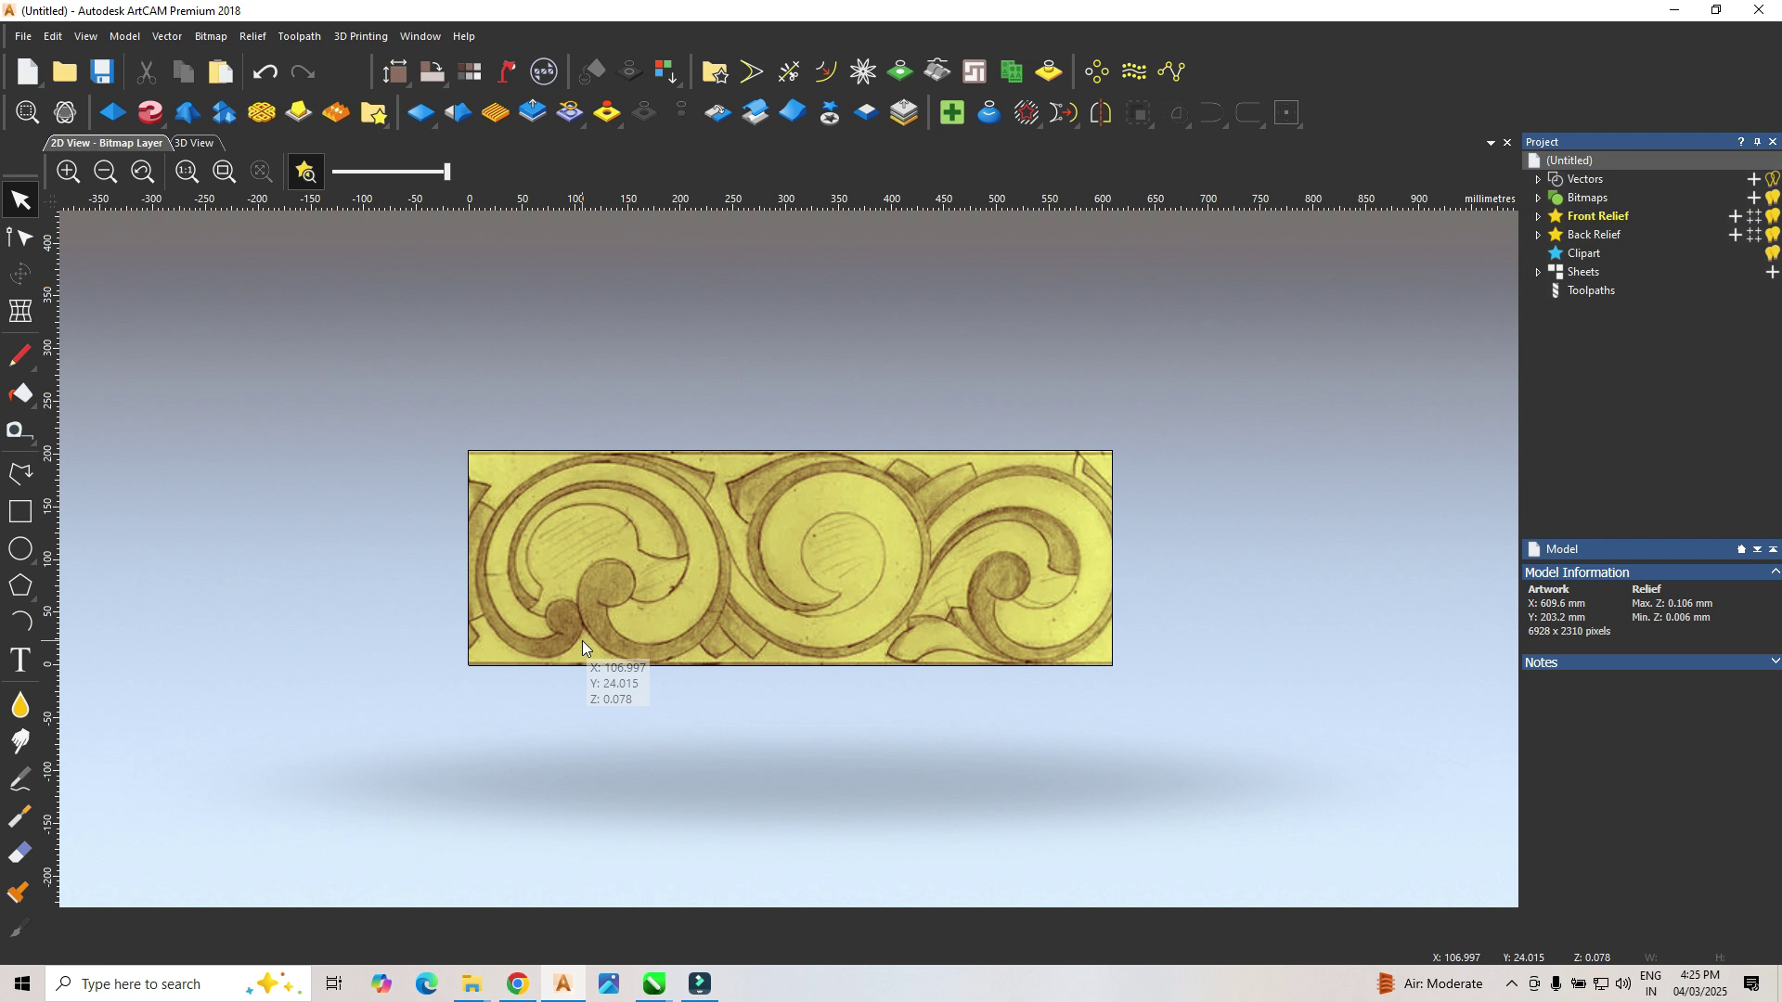
Step: Trace the outer edge of the first scroll's larger curl with a Start - End - Point On Arc arc of about 46.5 mm radius
left_click(20, 622)
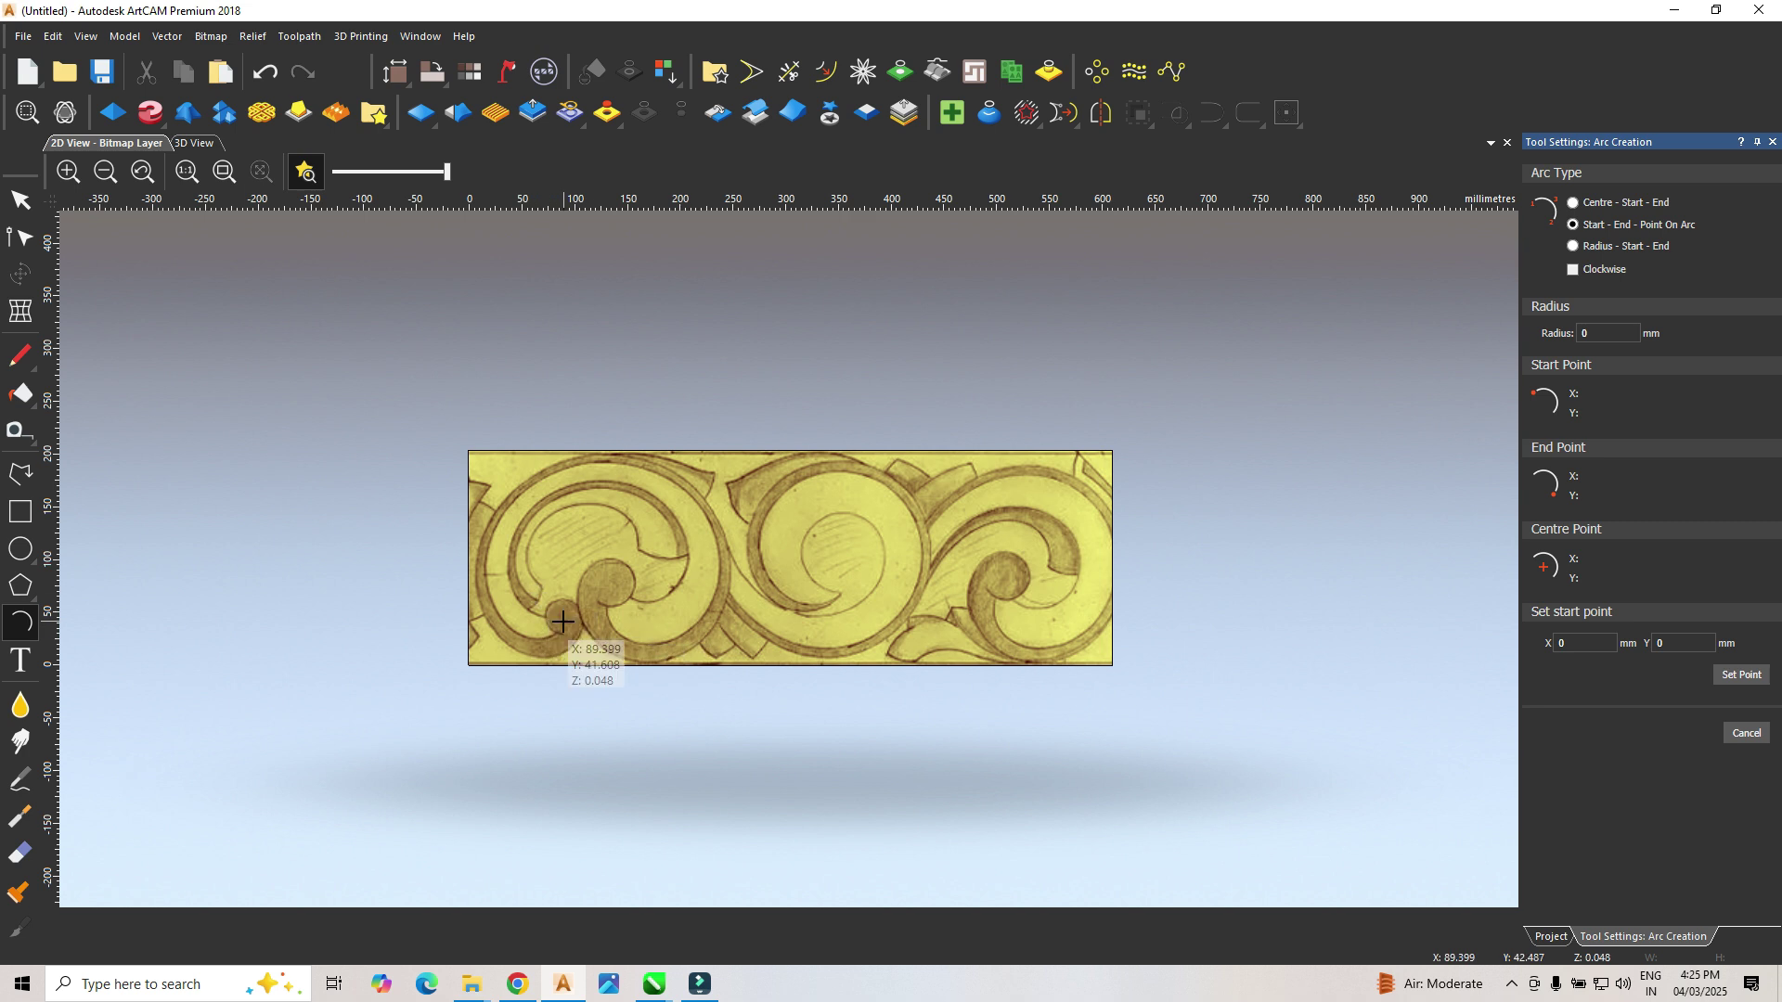
scroll(568, 621, "up", 3)
left_click(621, 364)
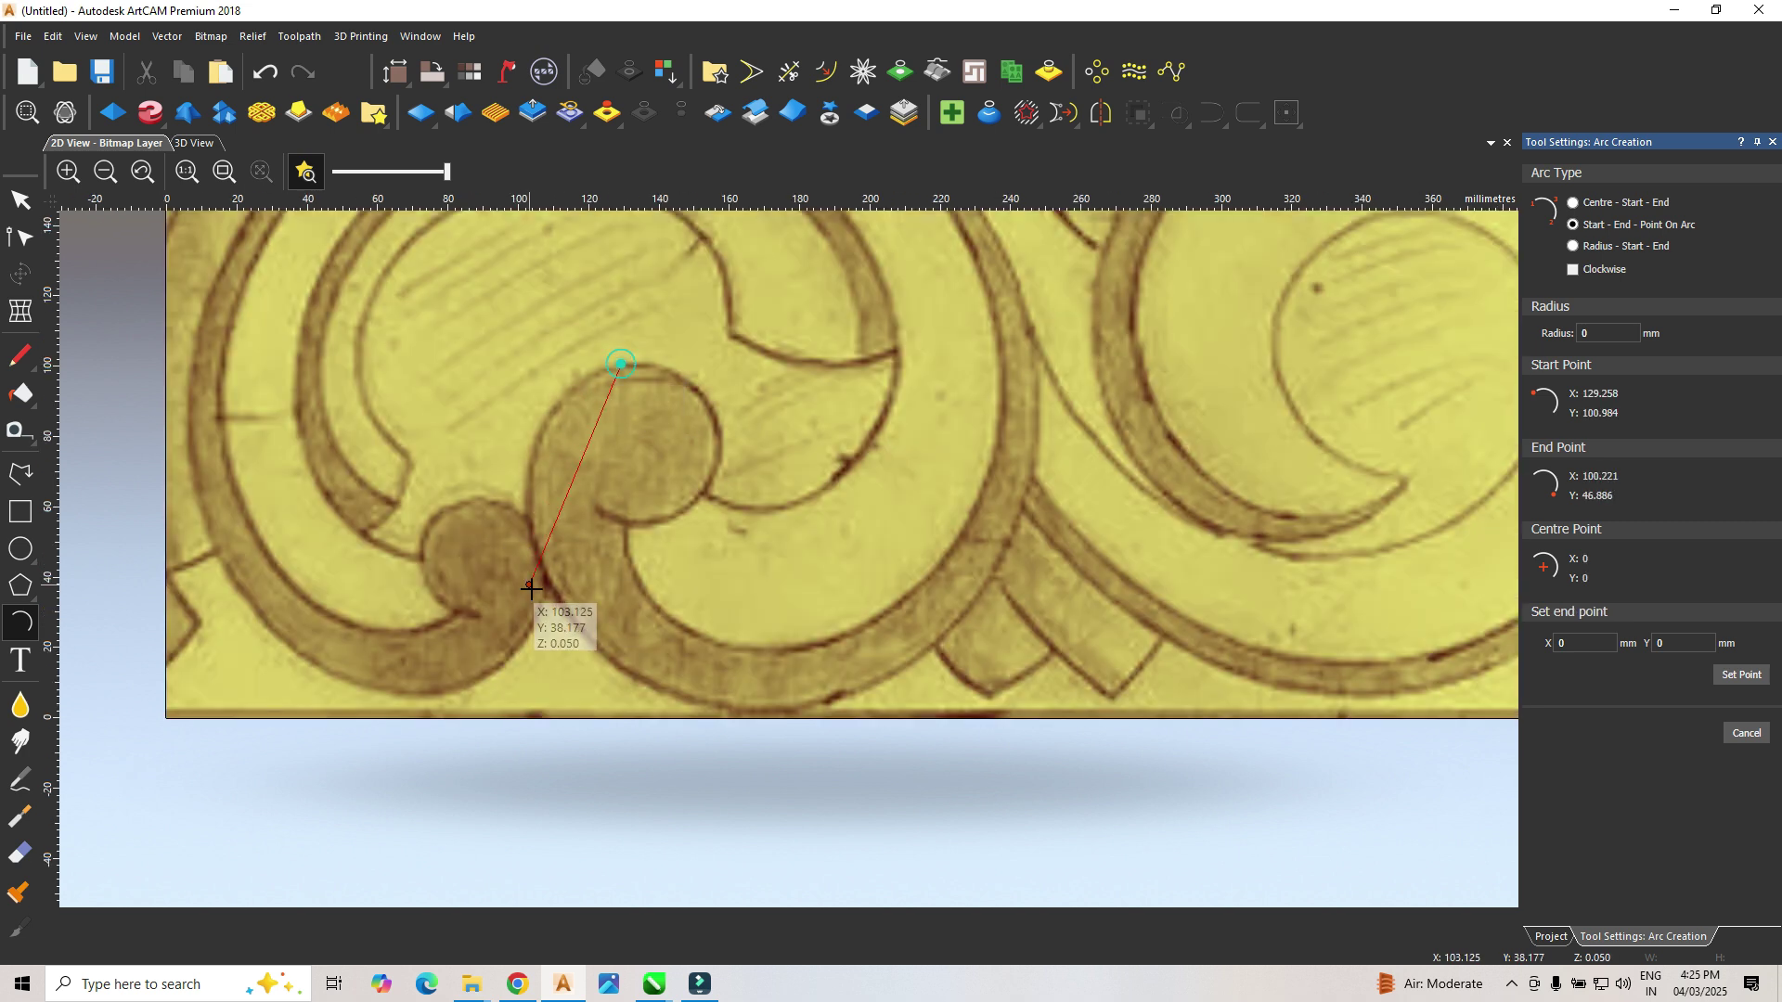
left_click(557, 603)
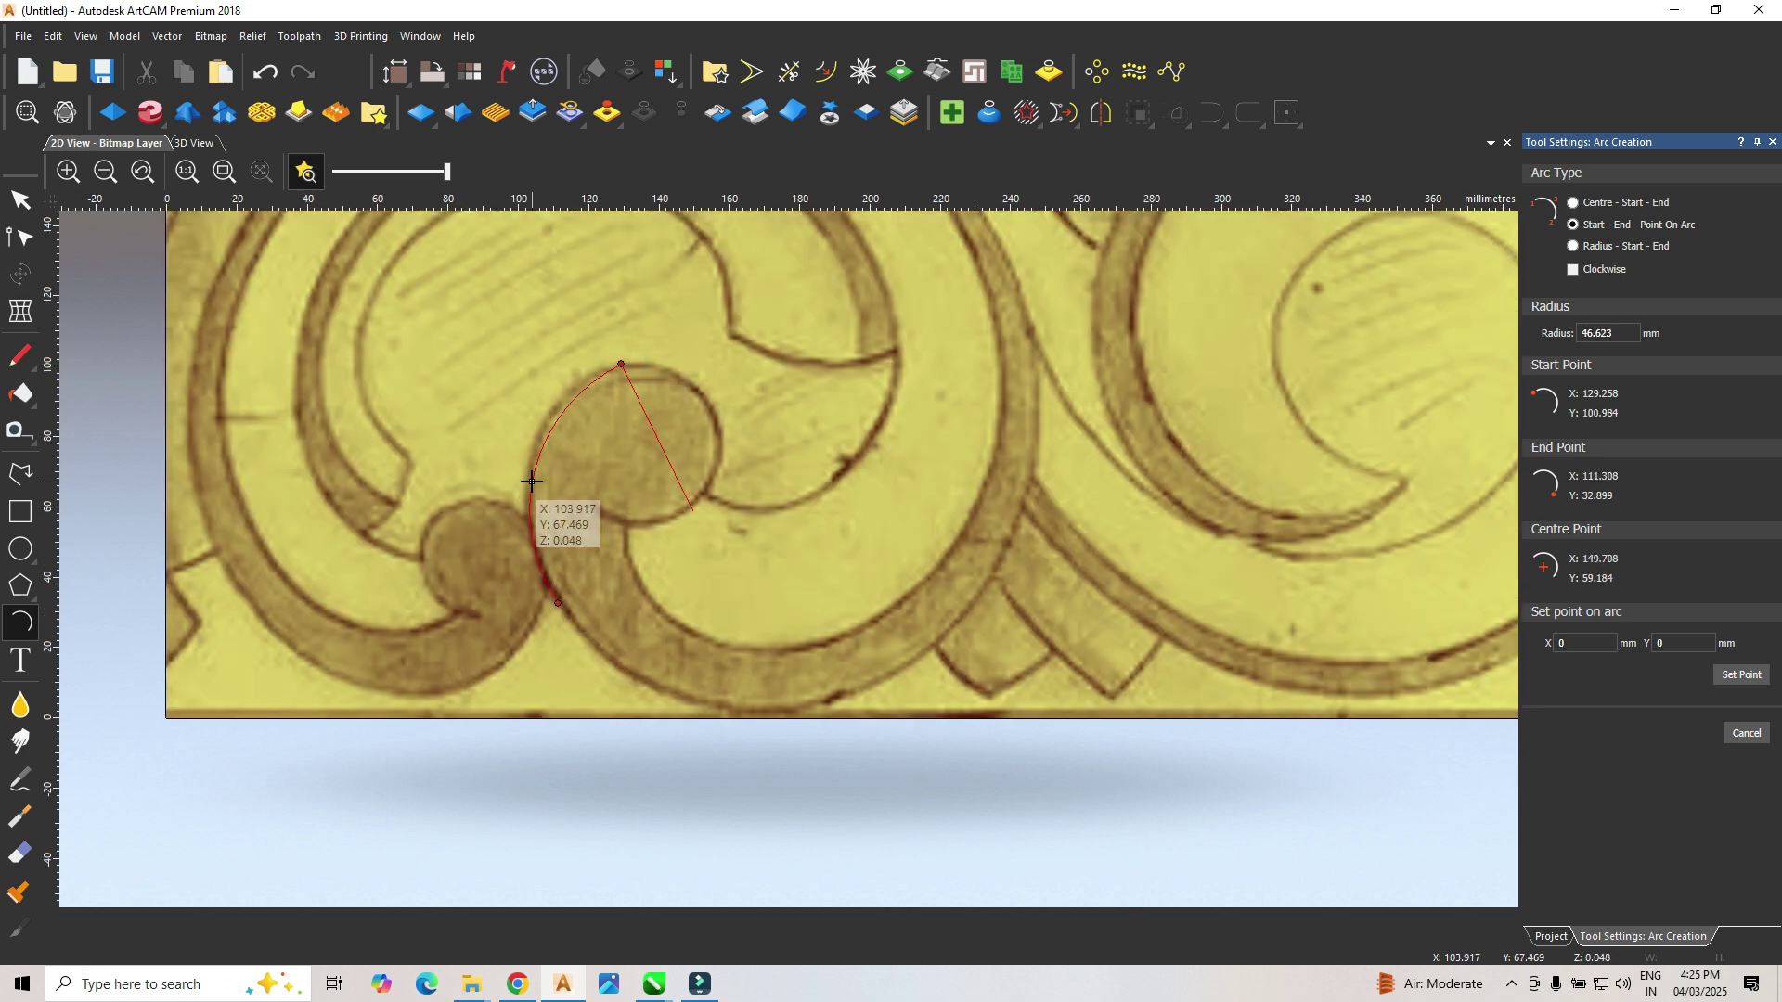
left_click(528, 508)
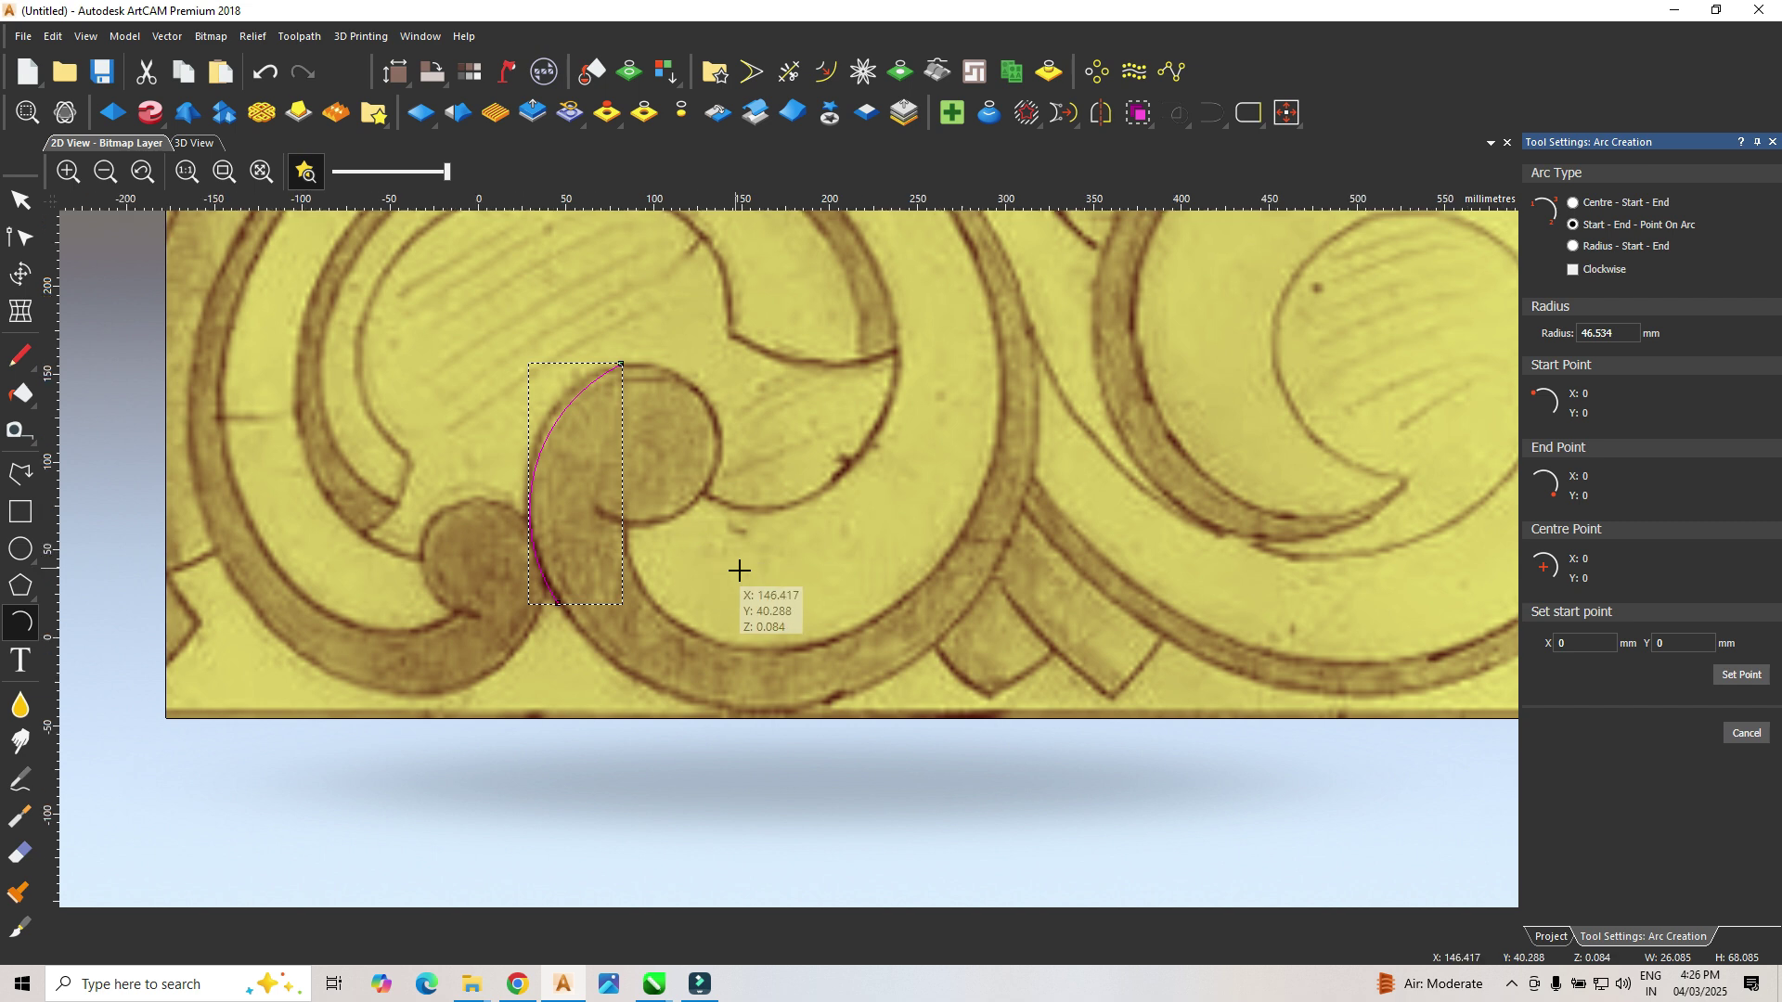
Step: Continue from the first arc's lower end with an arc of about 79.4 mm radius along the first scroll's bottom outer edge
scroll(739, 569, "down", 2)
left_click(683, 564)
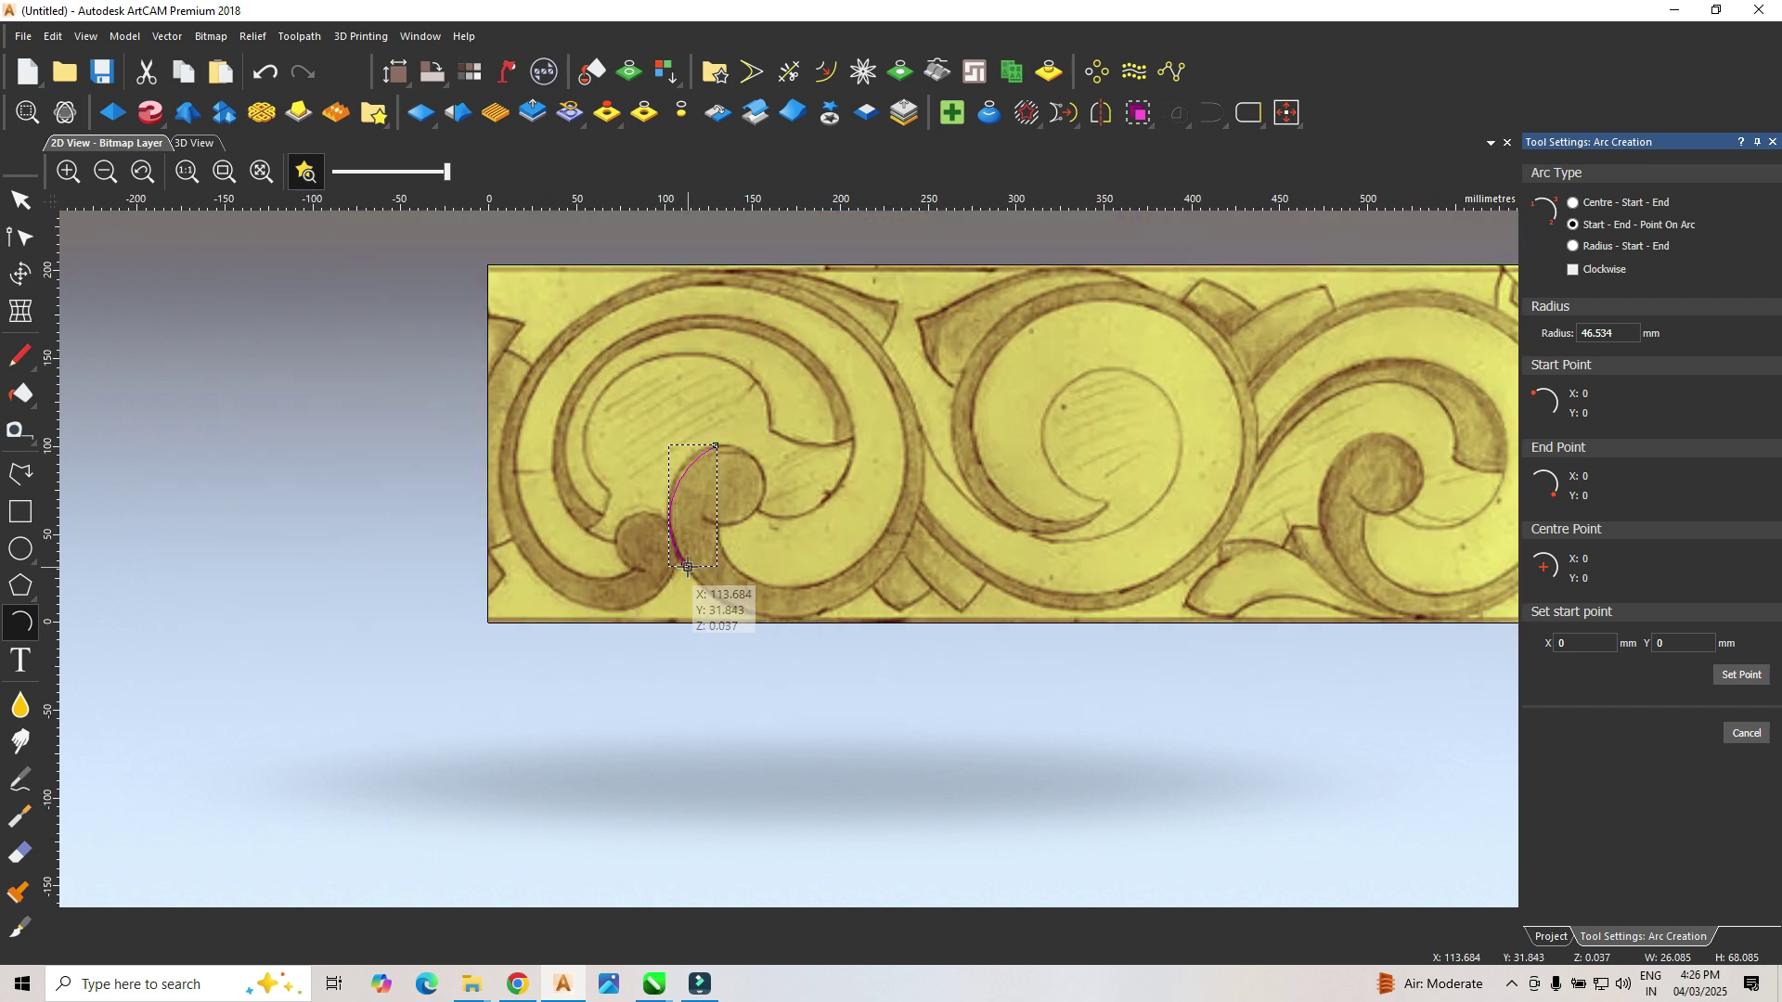
left_click(875, 584)
left_click(817, 610)
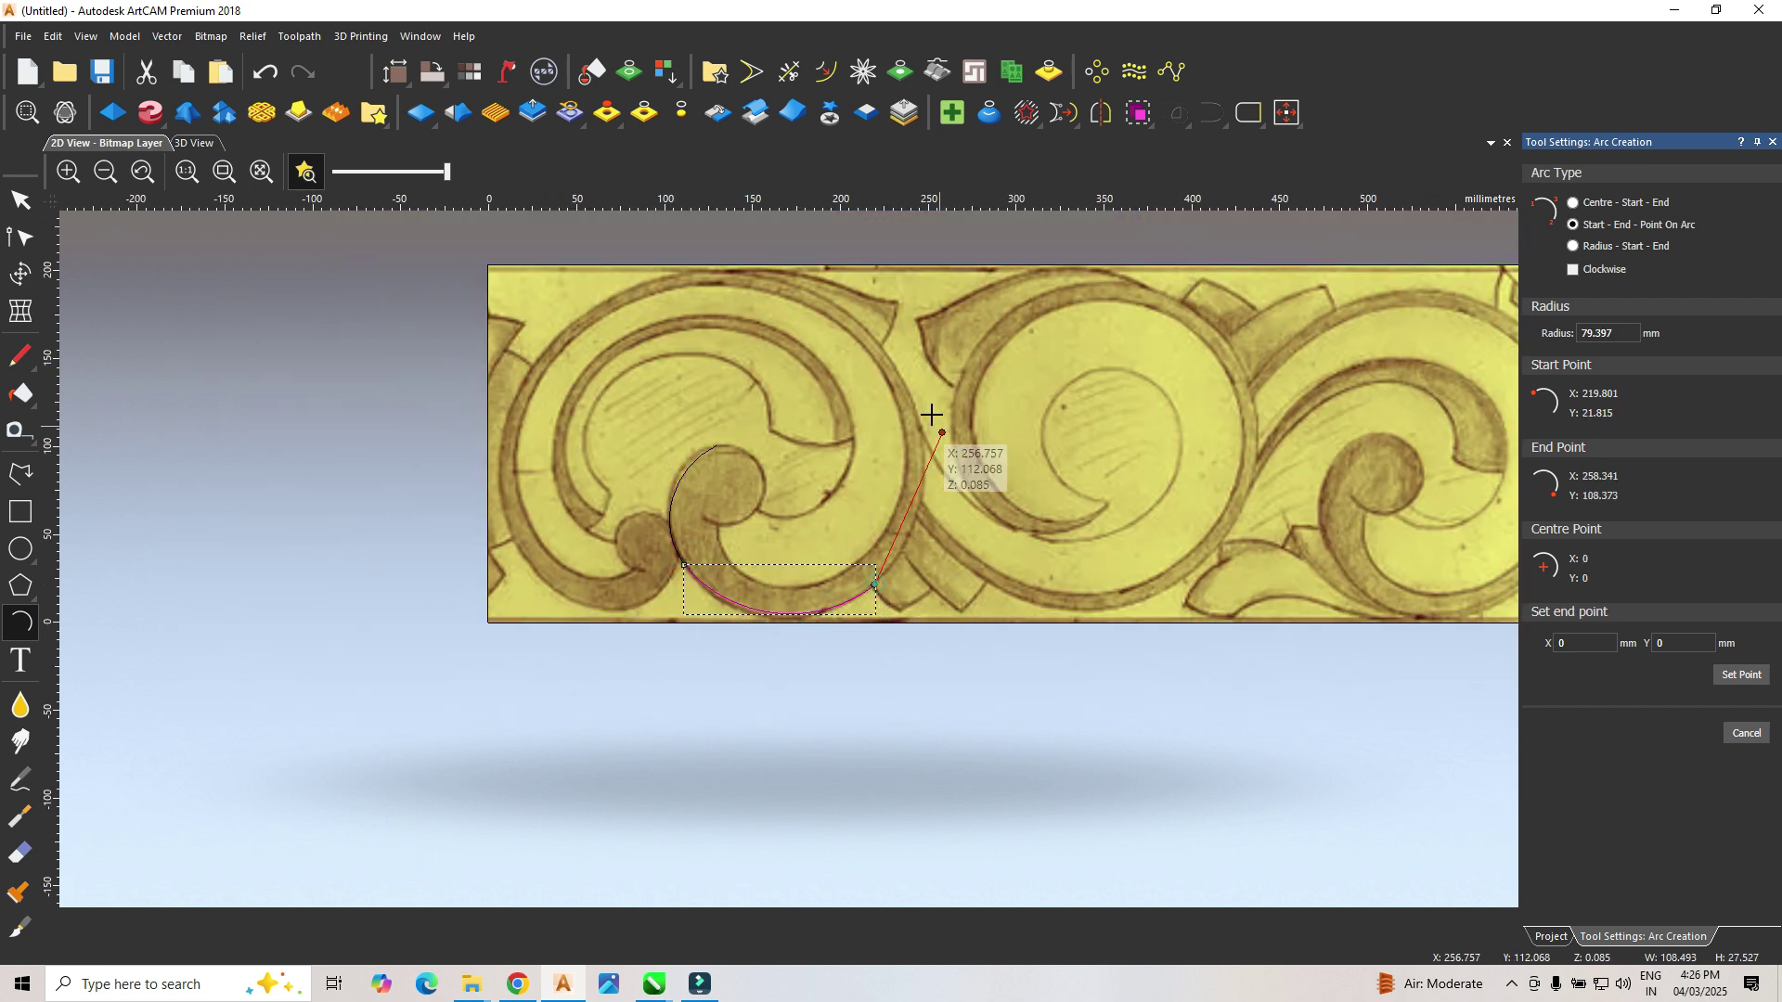
Step: Continue the first scroll's outer edge up its right side with an arc of about 101.8 mm radius and over the top with about 128 mm
left_click(864, 326)
left_click(924, 450)
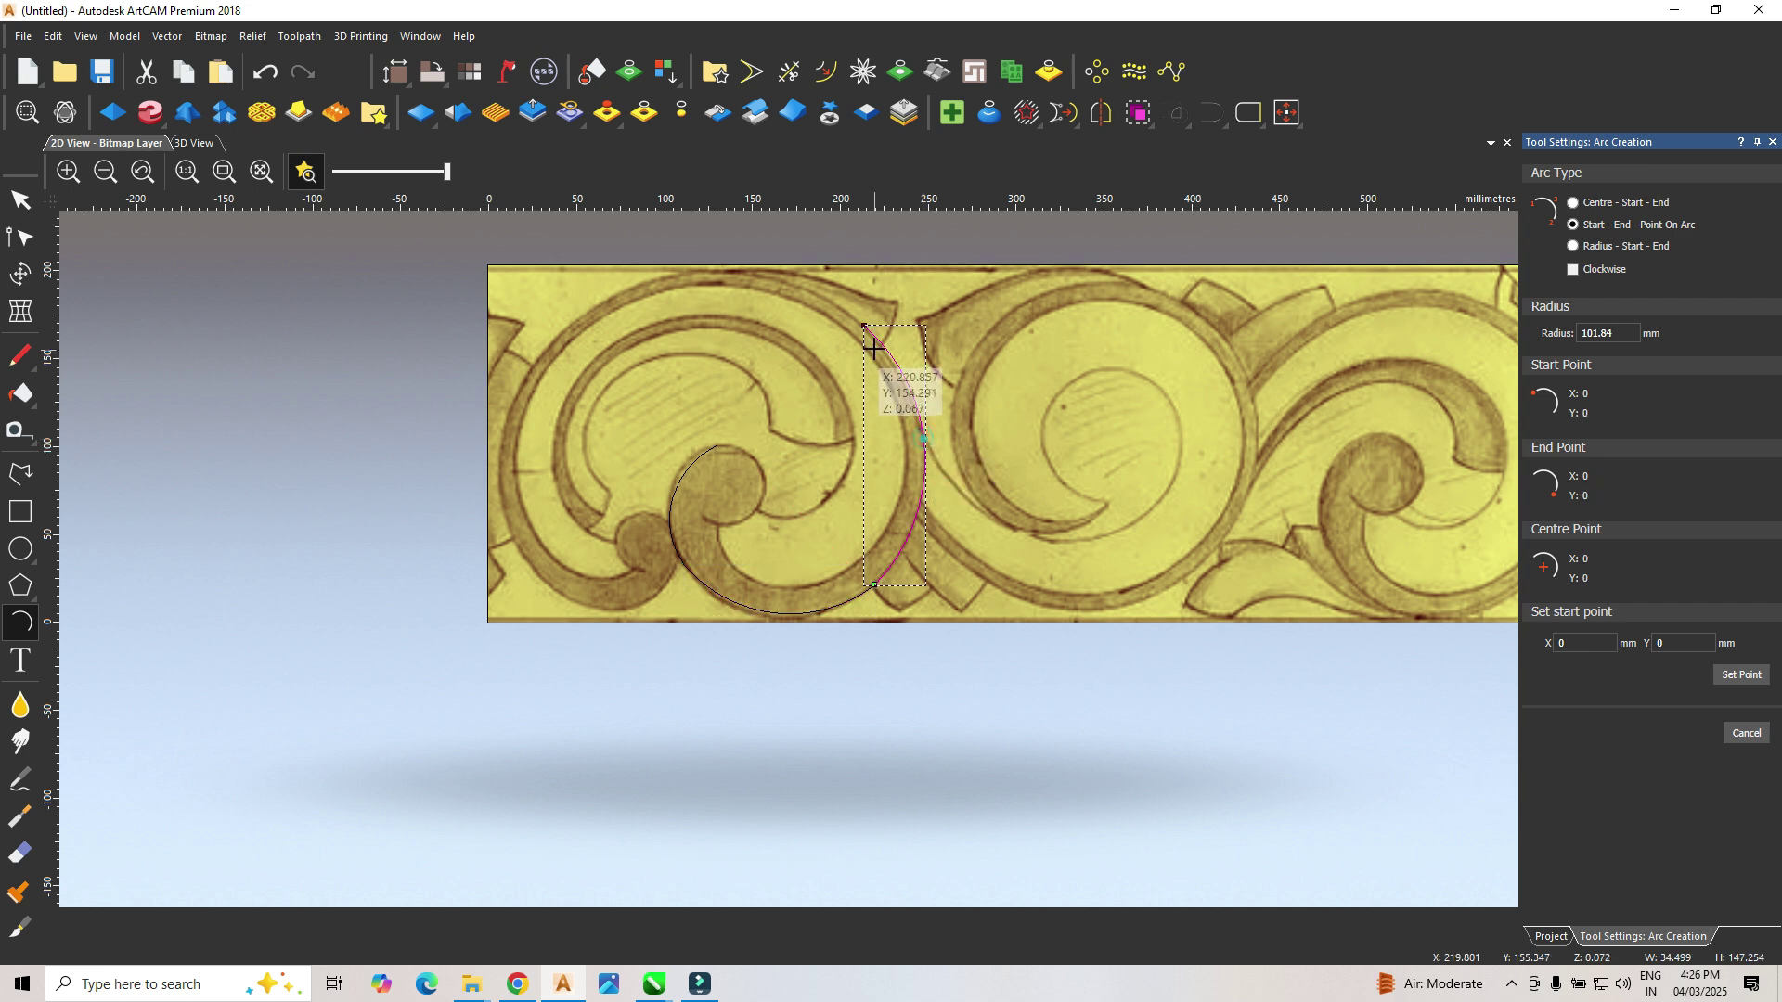
left_click(569, 327)
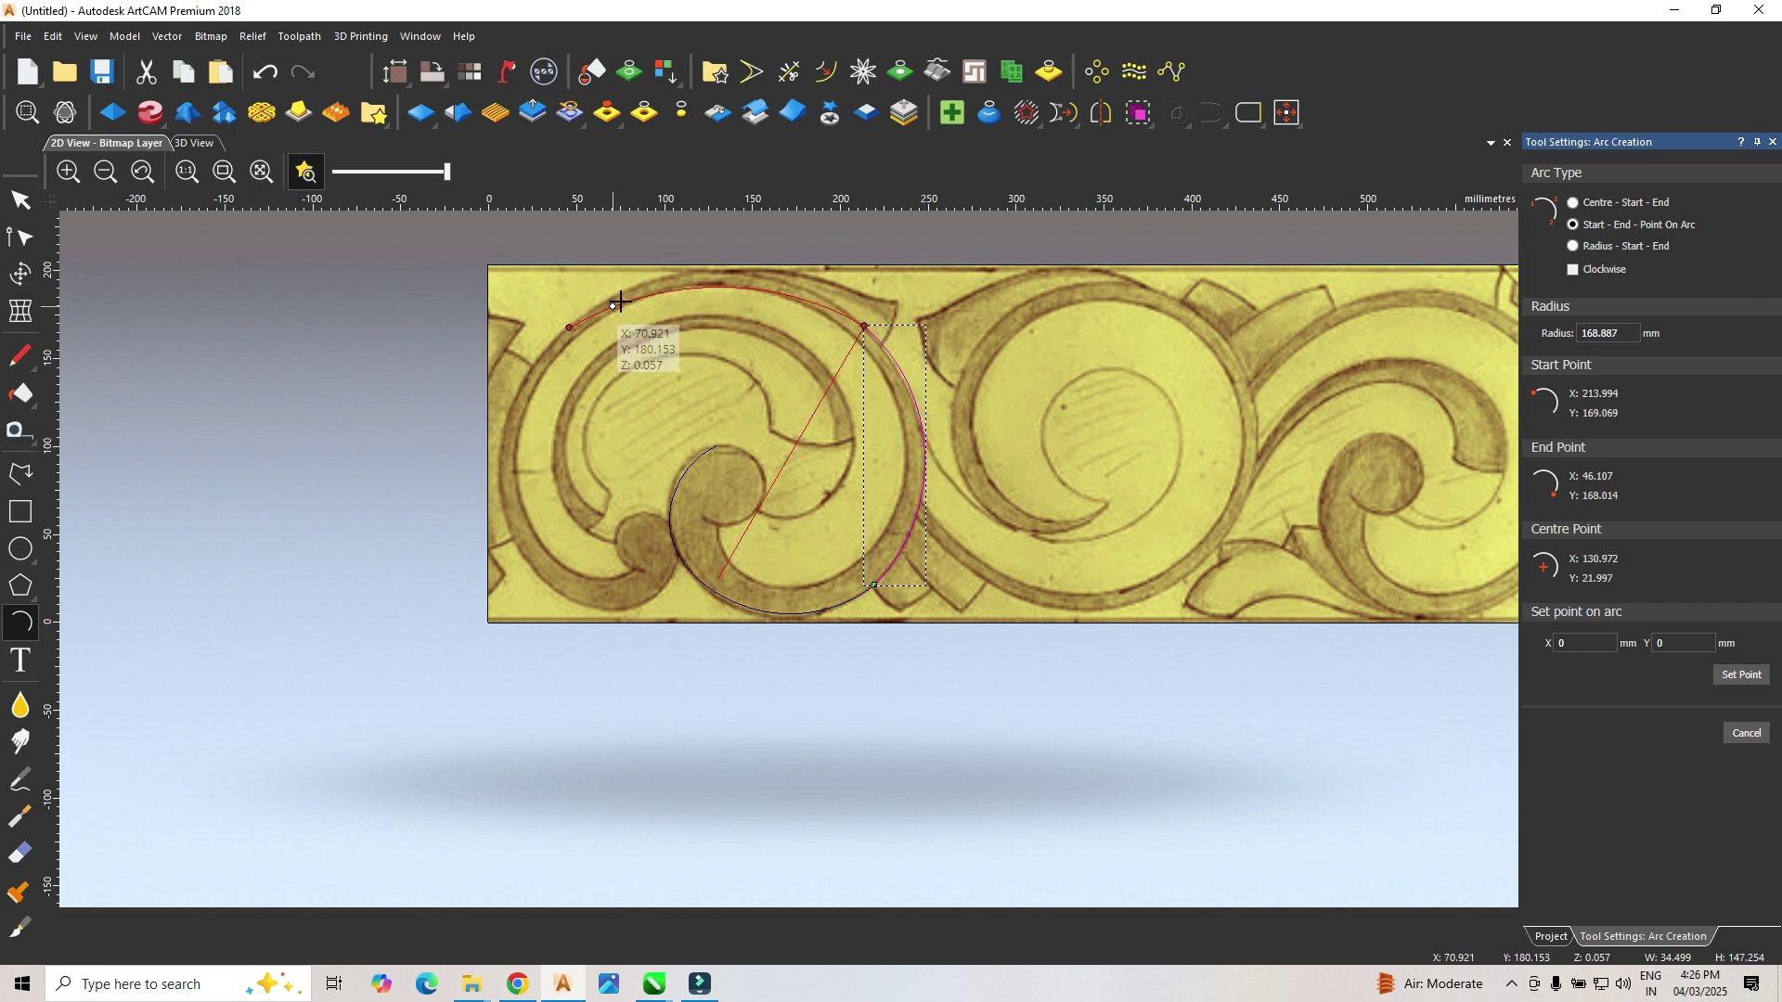
left_click(639, 286)
Step: Trace the first scroll's left outer edge and the bottom of its smaller curl with two Start - End - Point On Arc arcs
left_click(569, 327)
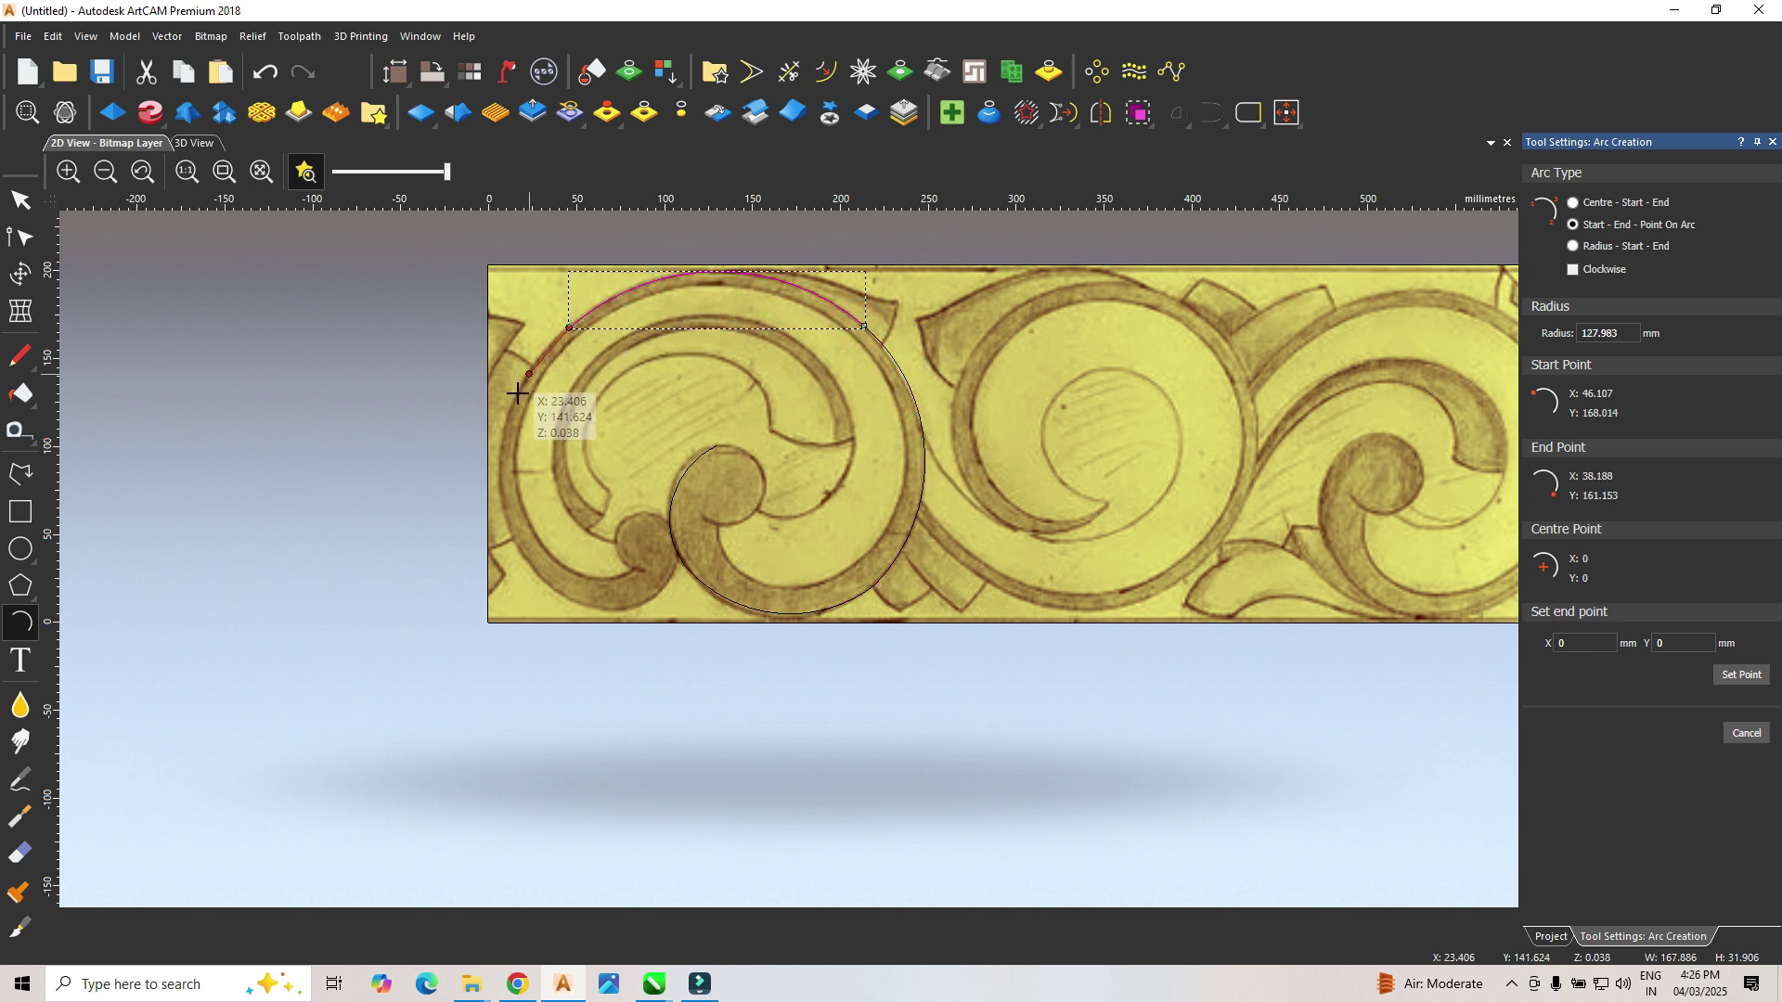
left_click(535, 575)
left_click(504, 488)
left_click(537, 574)
left_click(680, 562)
left_click(659, 589)
Step: Trace the right outer edge of the first scroll's smaller curl up to its tip with an arc of about 22.7 mm radius
scroll(634, 561, "up", 2)
left_click(681, 560)
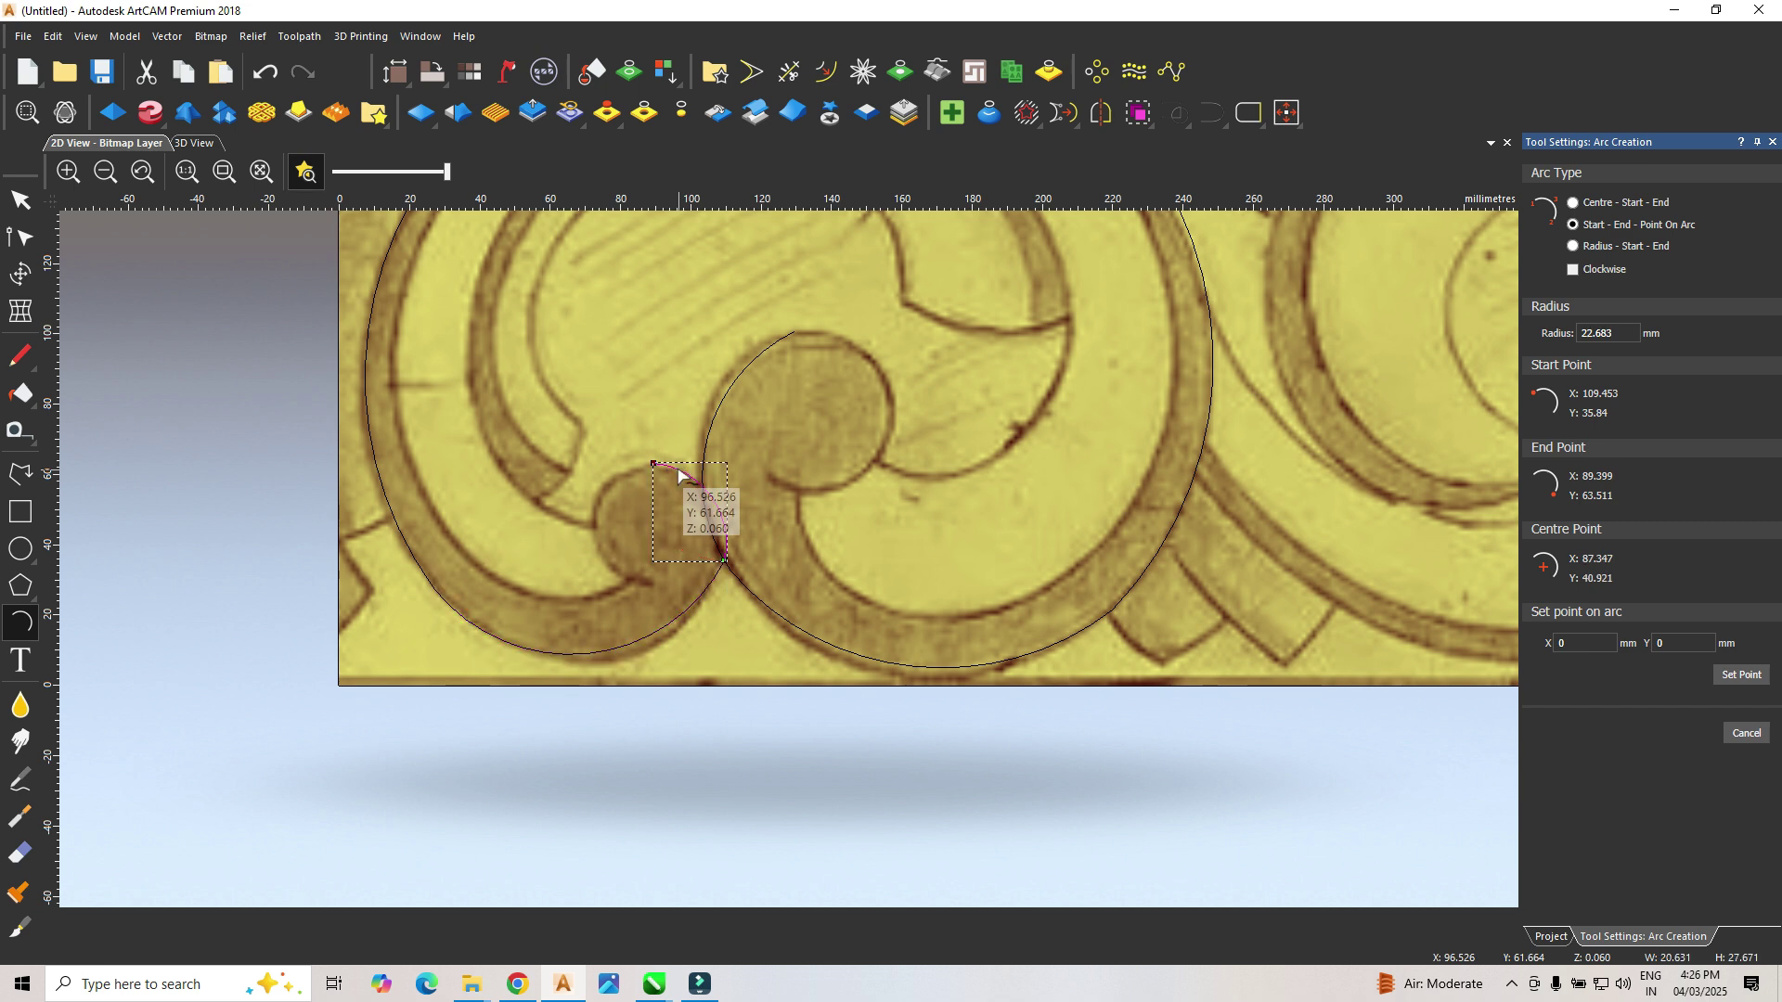
left_click(679, 476)
Step: Fade the scroll sketch in the 2D view to about half strength so the traced arcs stand out
scroll(736, 426, "down", 2)
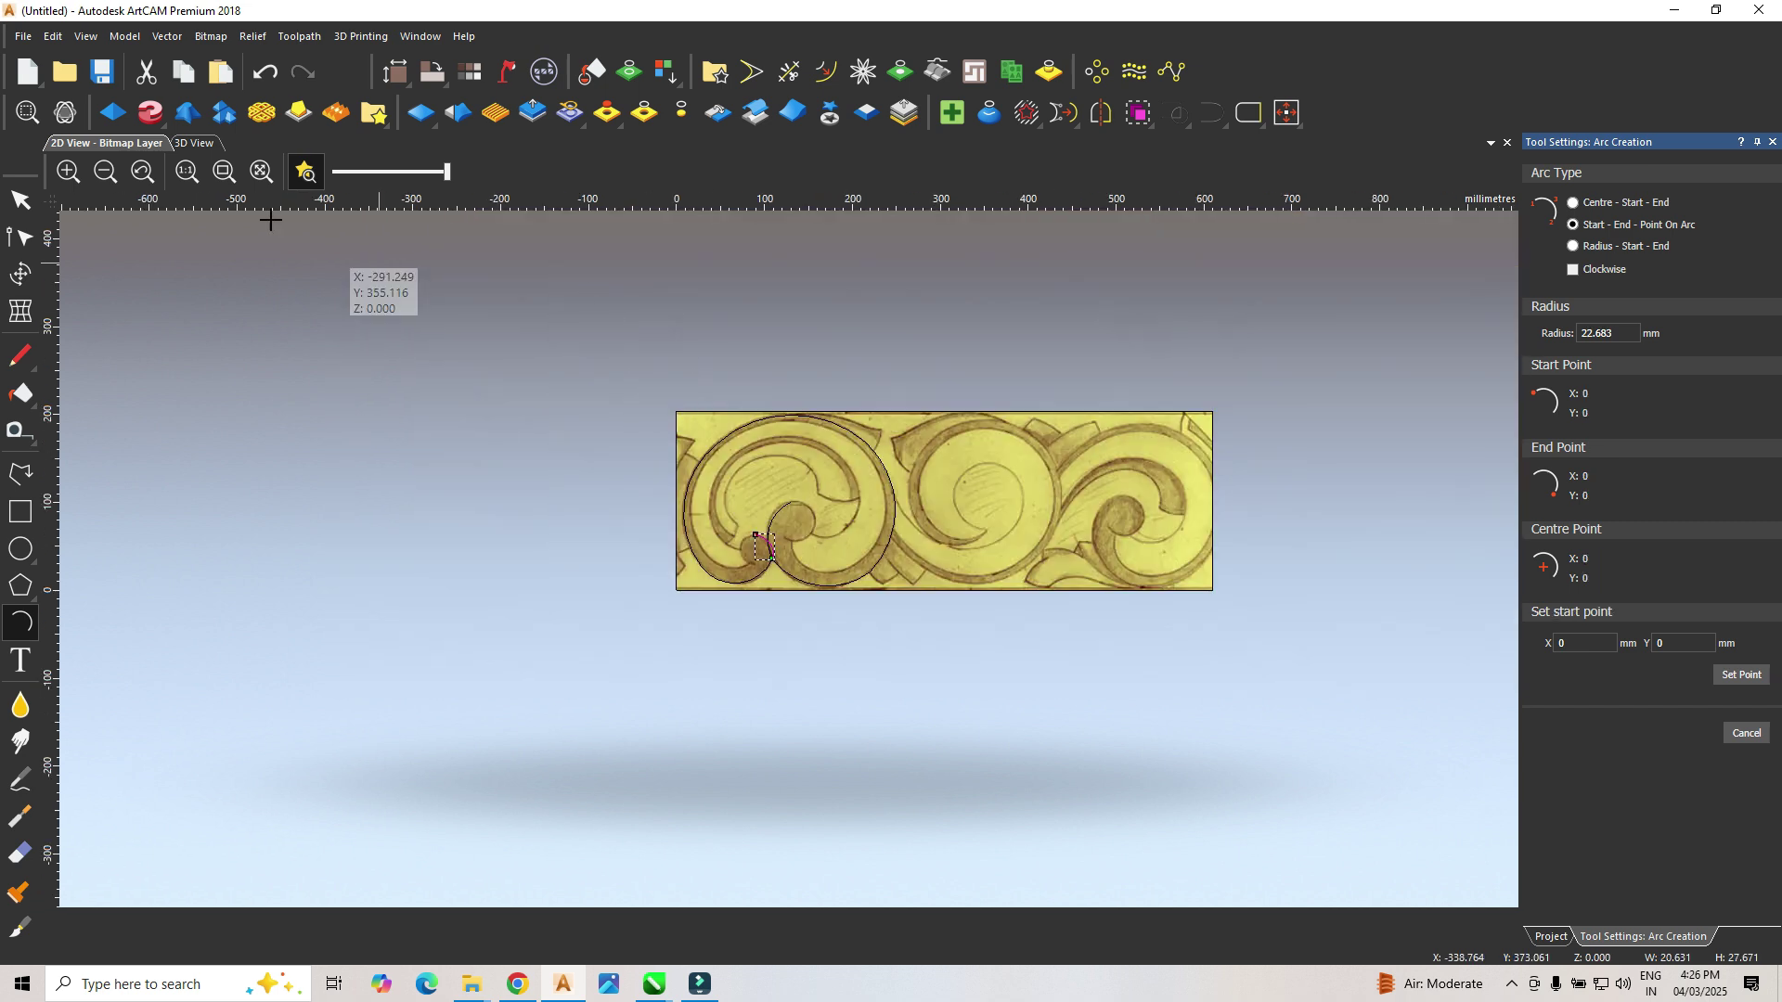
left_click(22, 199)
left_click_drag(413, 171, 391, 172)
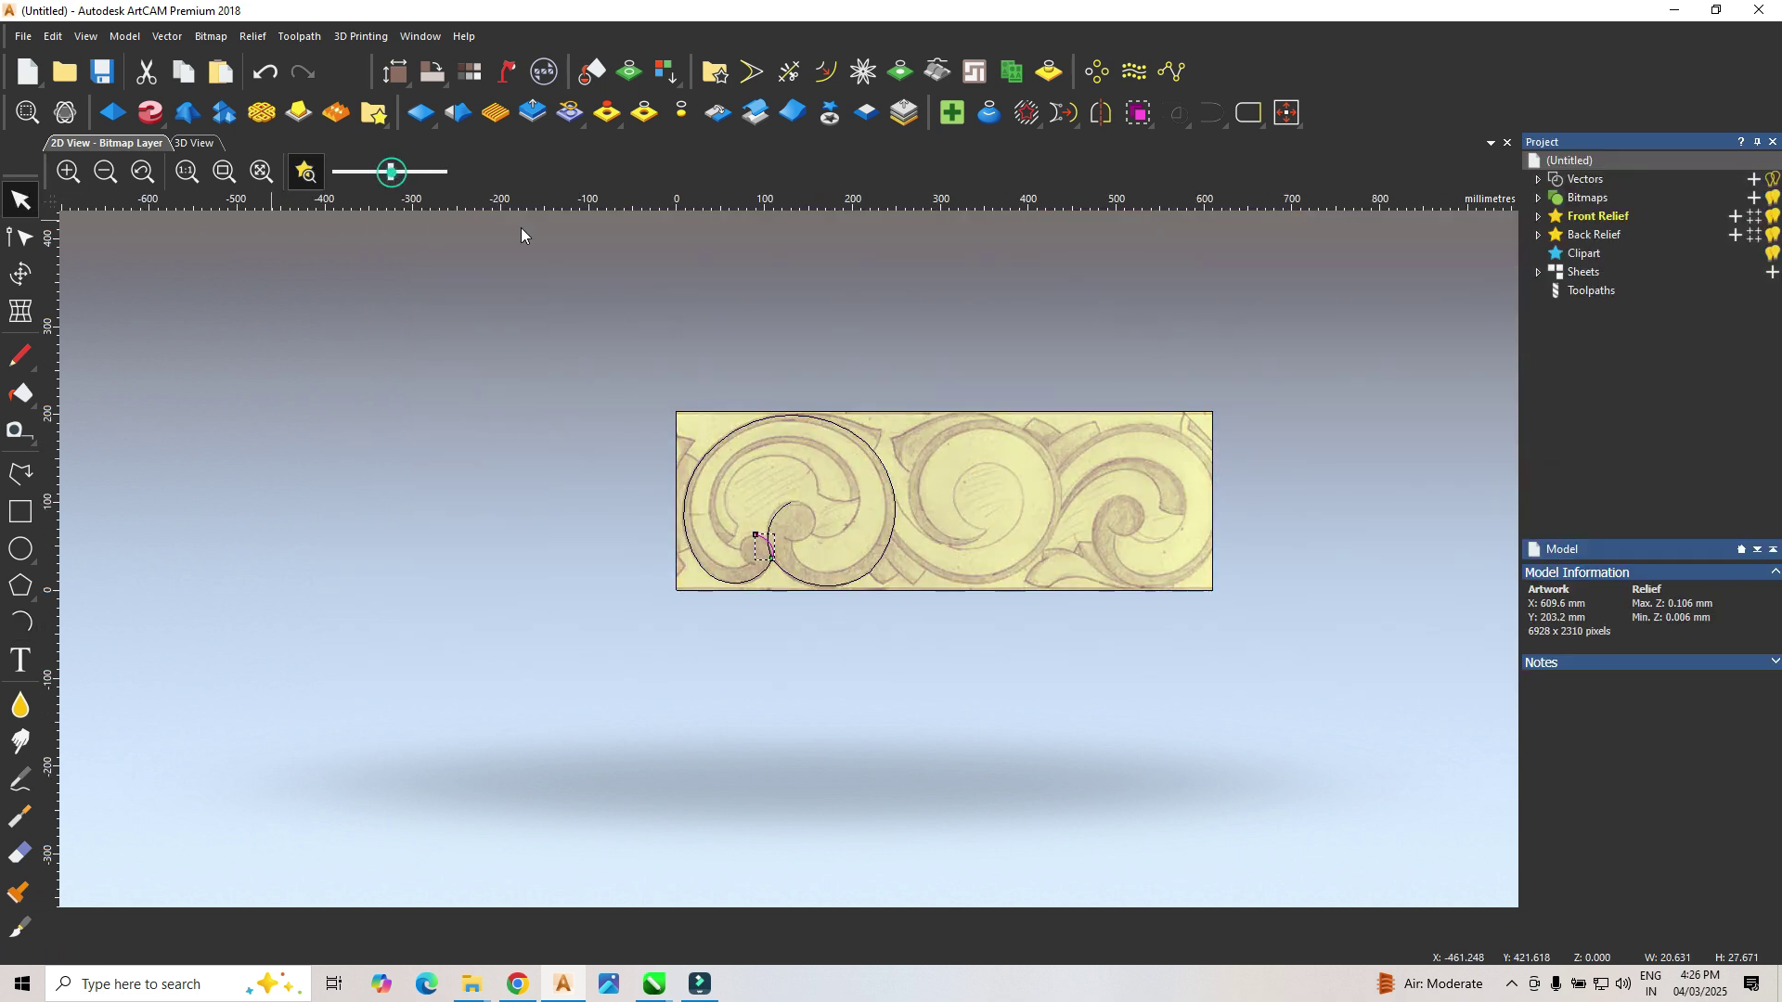
Step: Select all outer-edge arcs of the first scroll and join them at their coincident nodes
left_click(796, 448)
left_click_drag(802, 639, 915, 621)
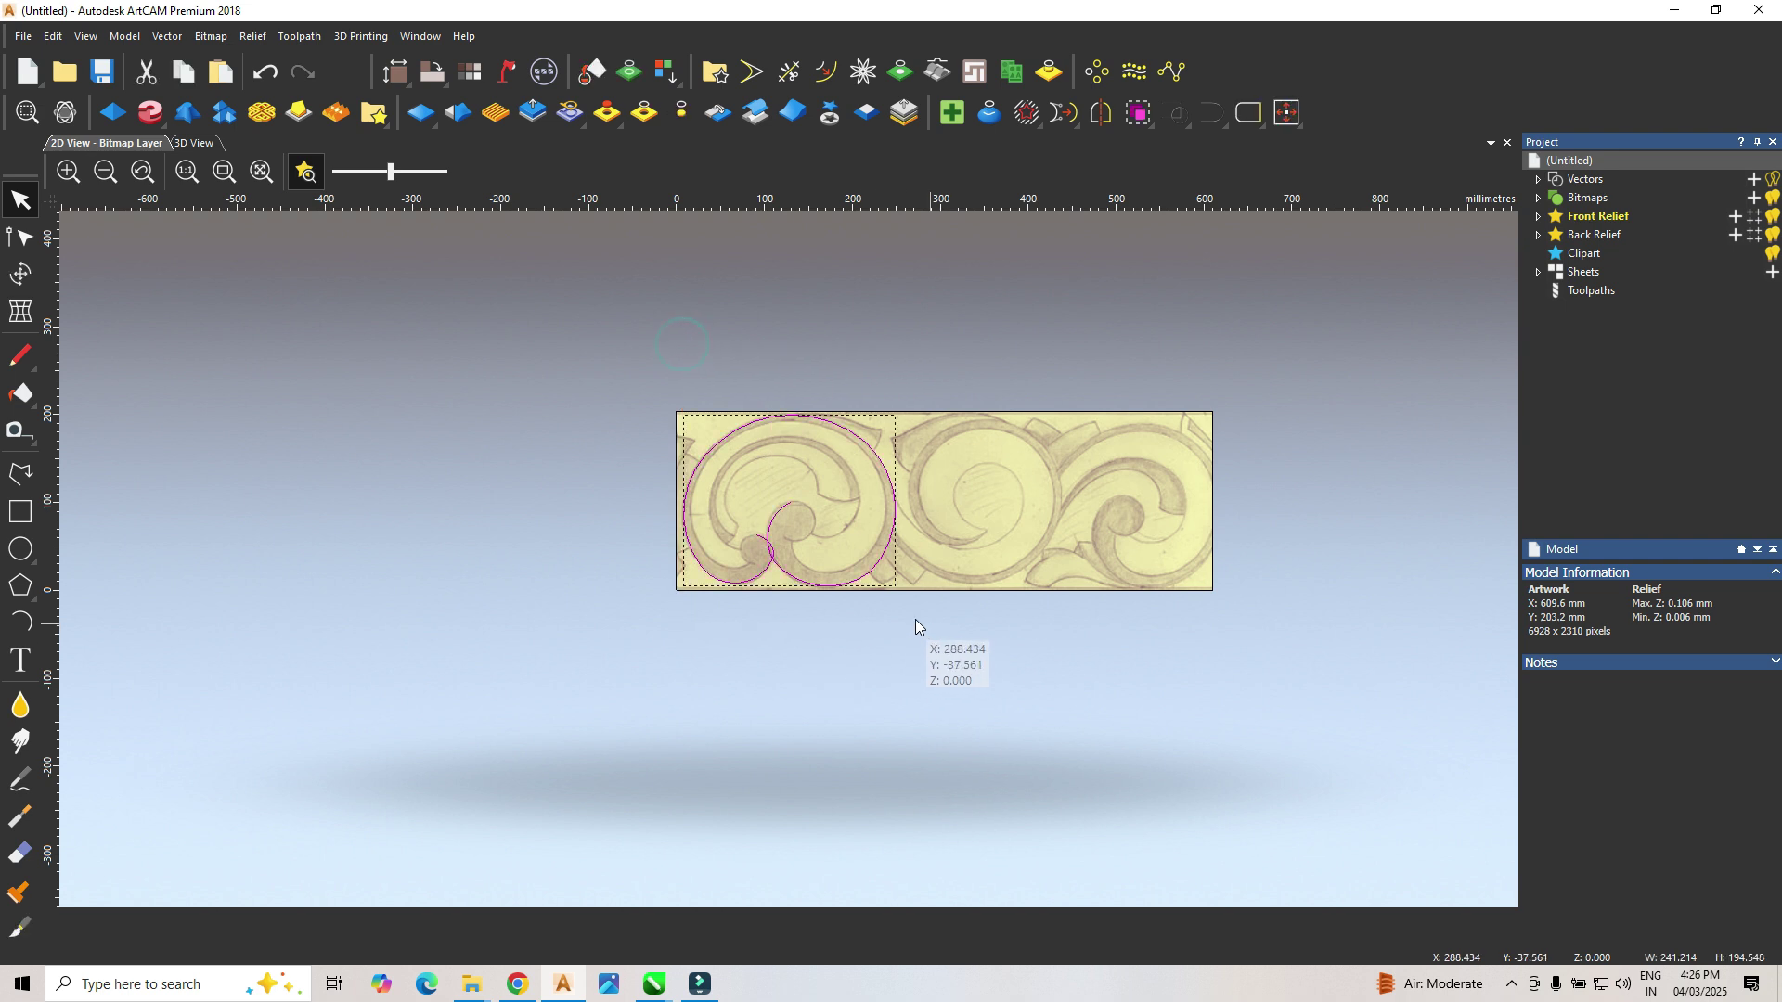
scroll(807, 550, "up", 2)
key("j")
left_click(1421, 431)
left_click(1458, 274)
Step: Smooth the junction nodes along the joined outer vector of the first scroll in node editing
key("n")
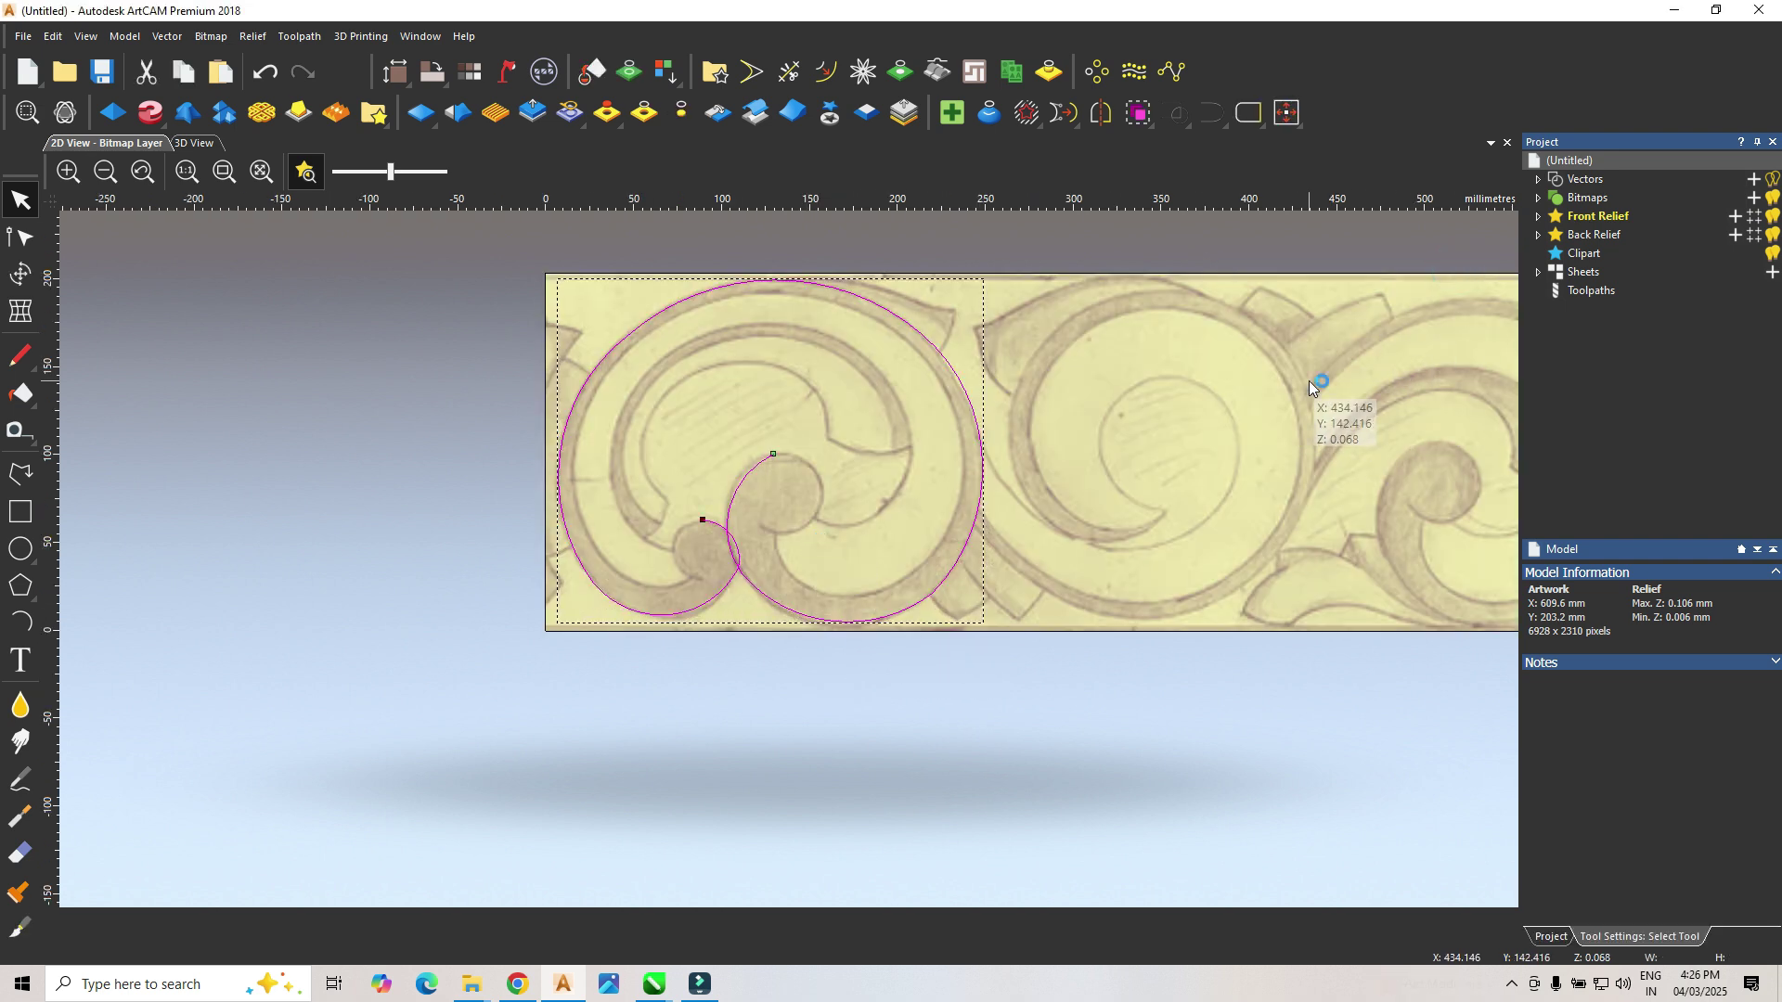
left_click(625, 335)
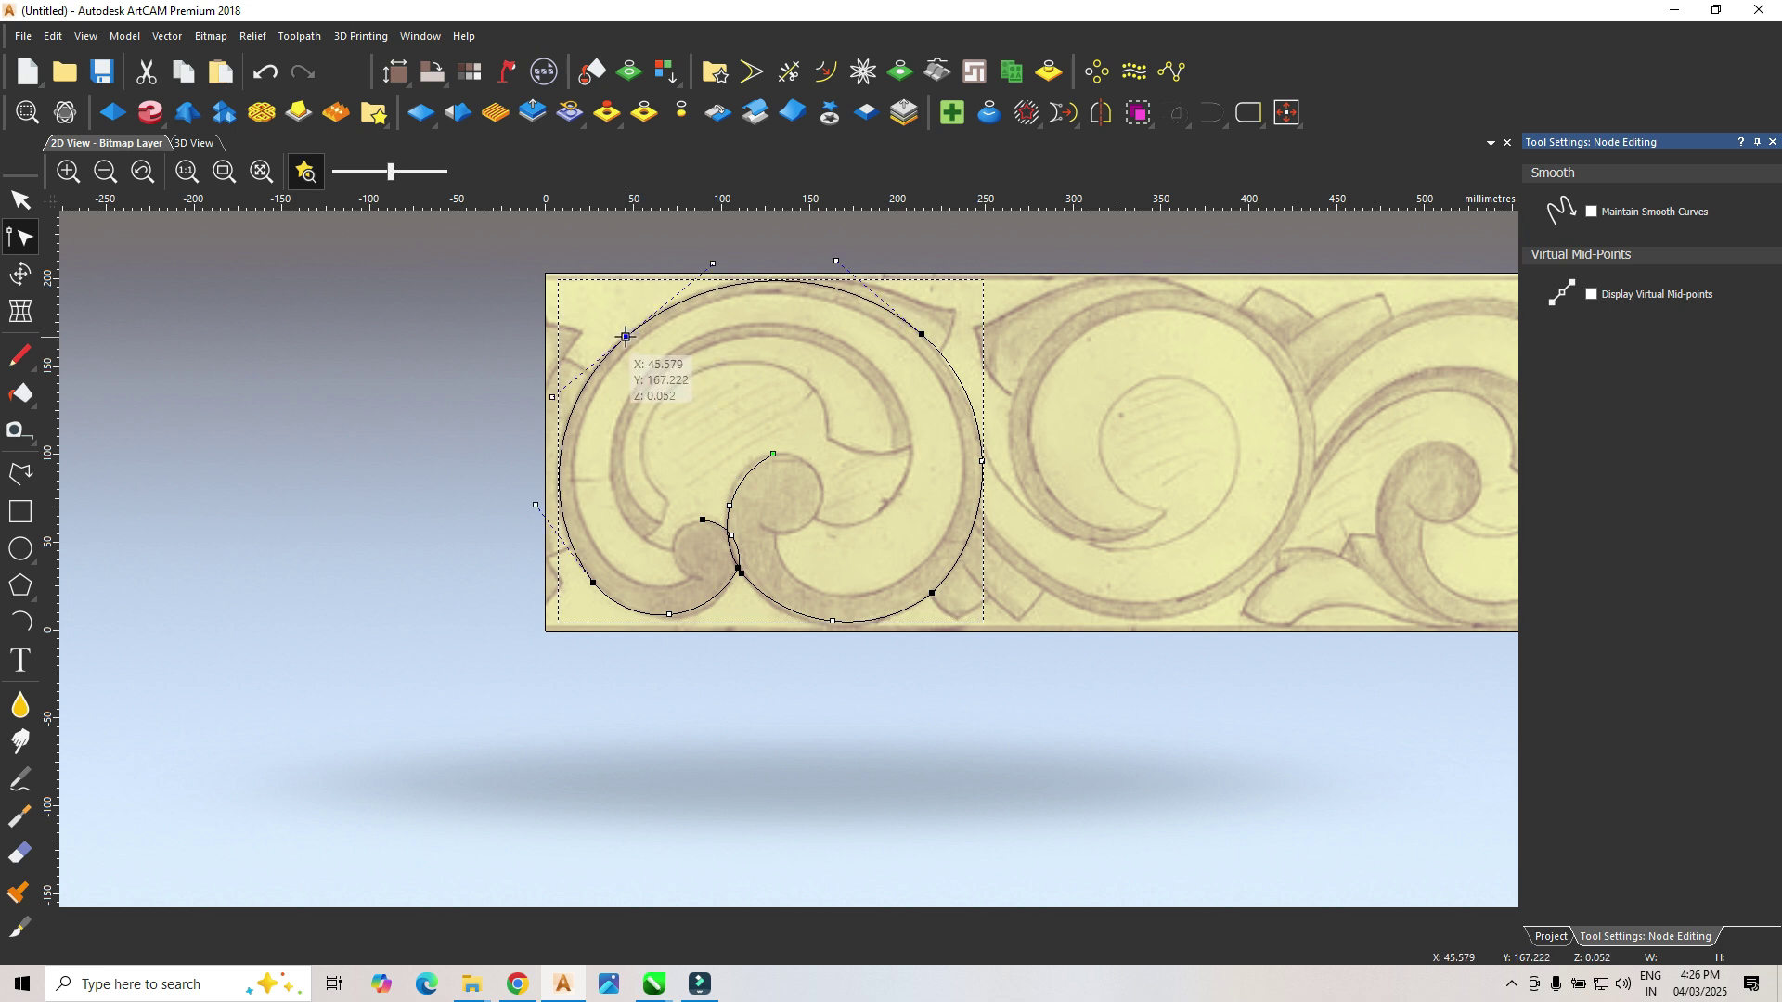
left_click(921, 333, "shift")
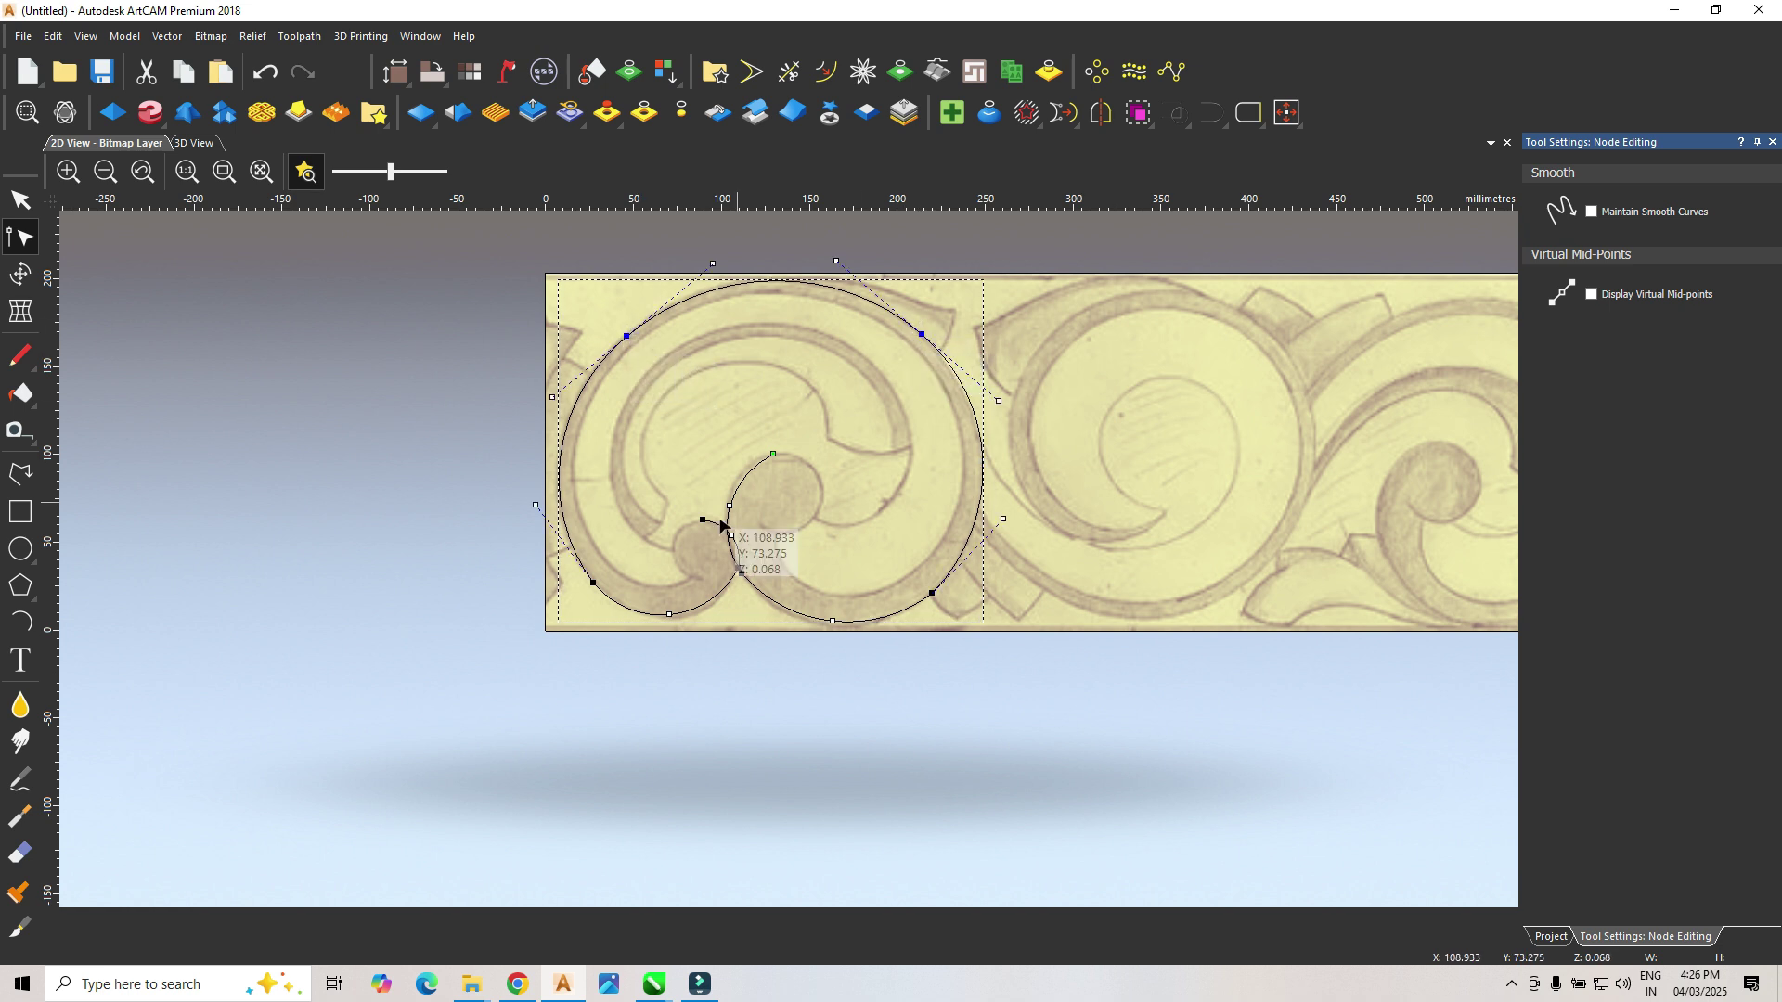
scroll(738, 568, "up", 3)
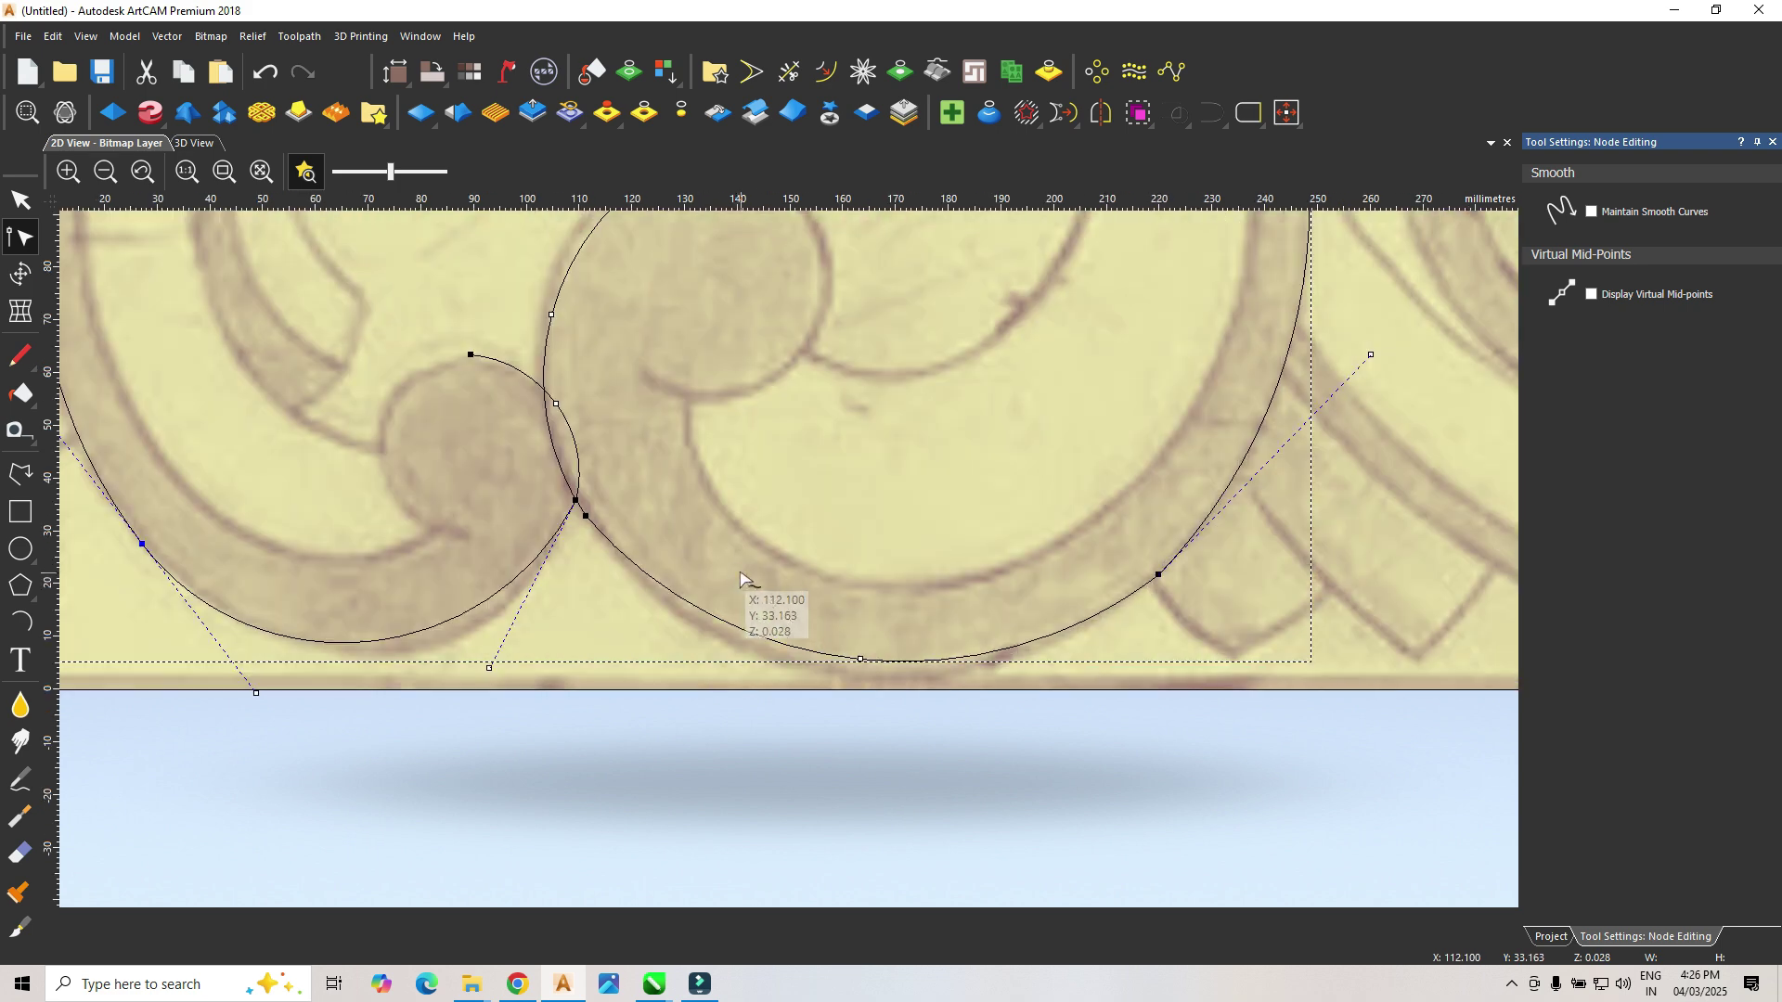
left_click(575, 502, "shift")
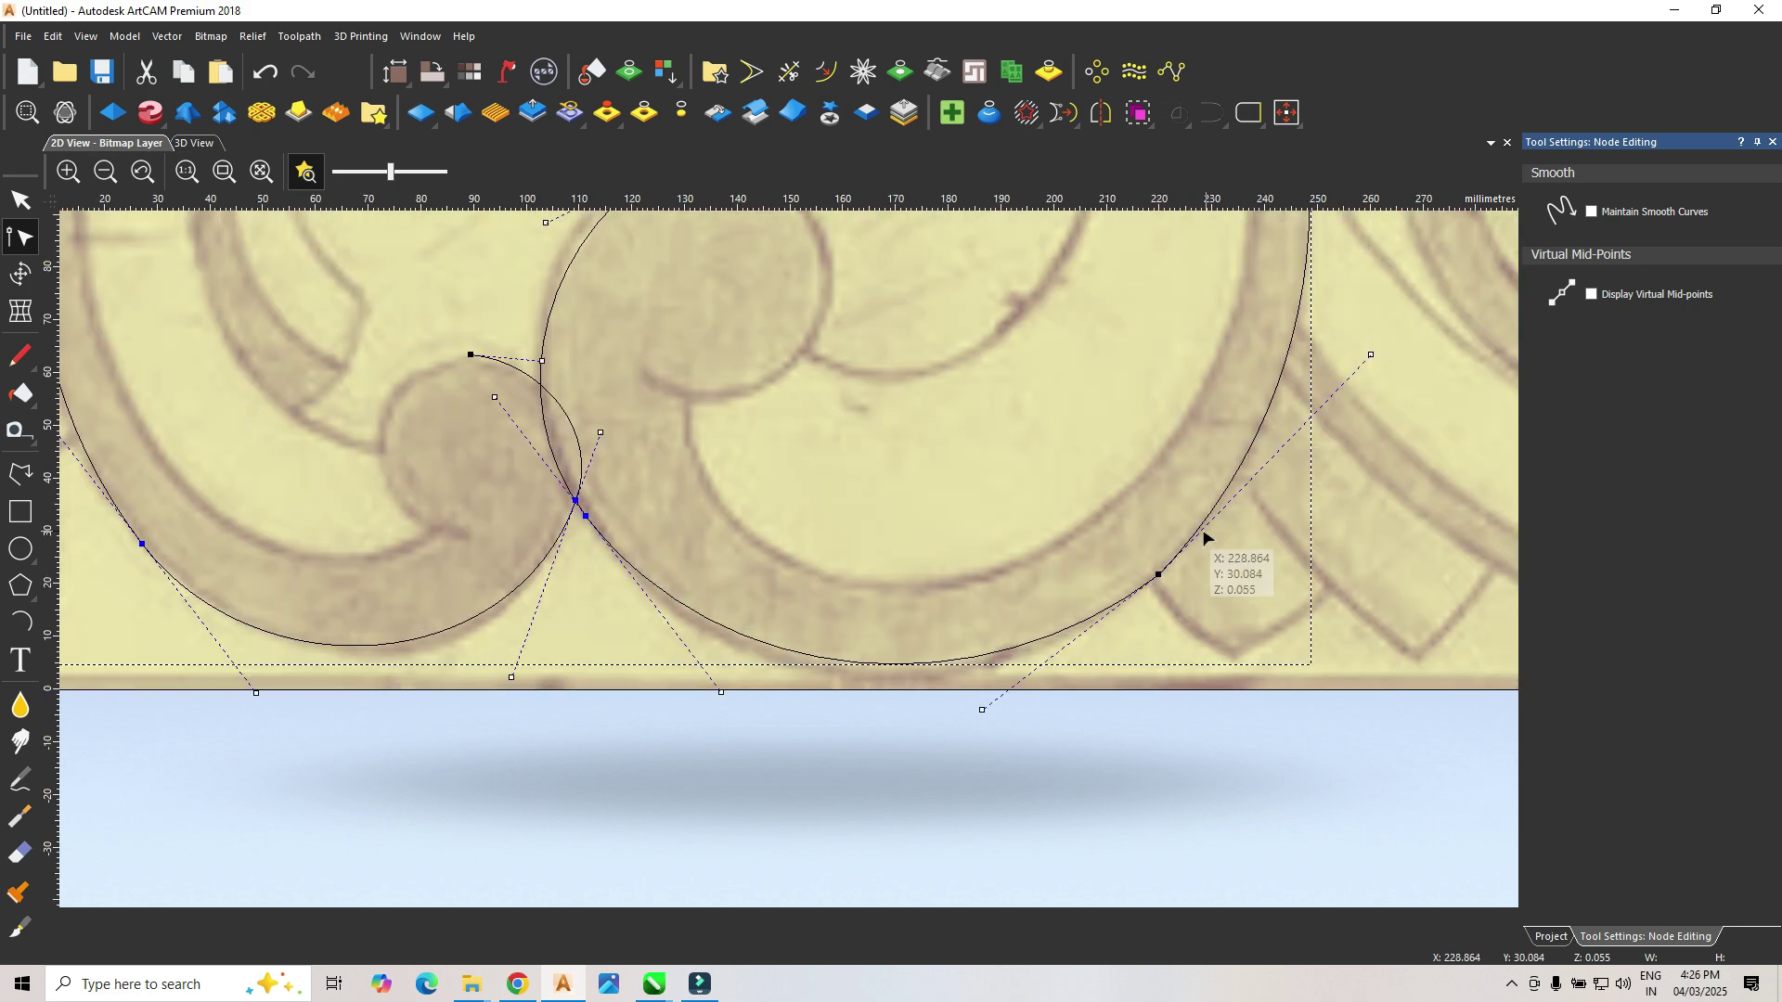
Step: Adjust the outer vector's control handles along the scroll's right side and at both curl tips to follow the sketch
scroll(757, 537, "down", 5)
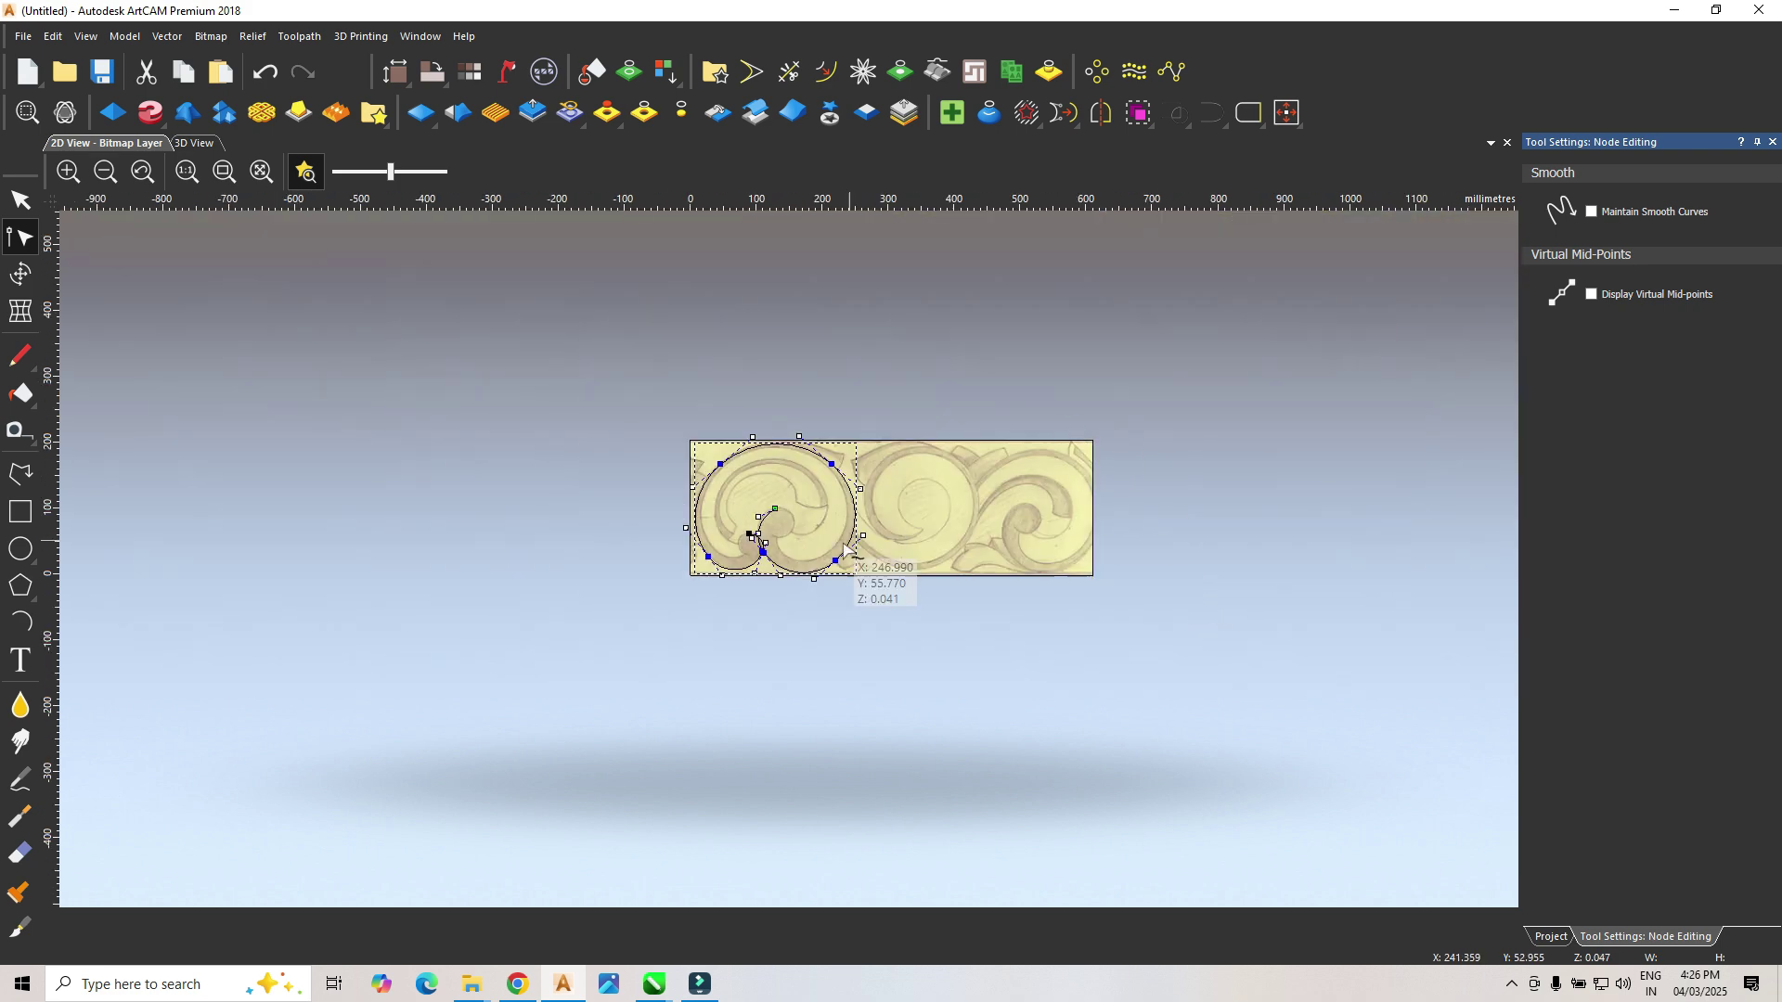
scroll(855, 537, "up", 3)
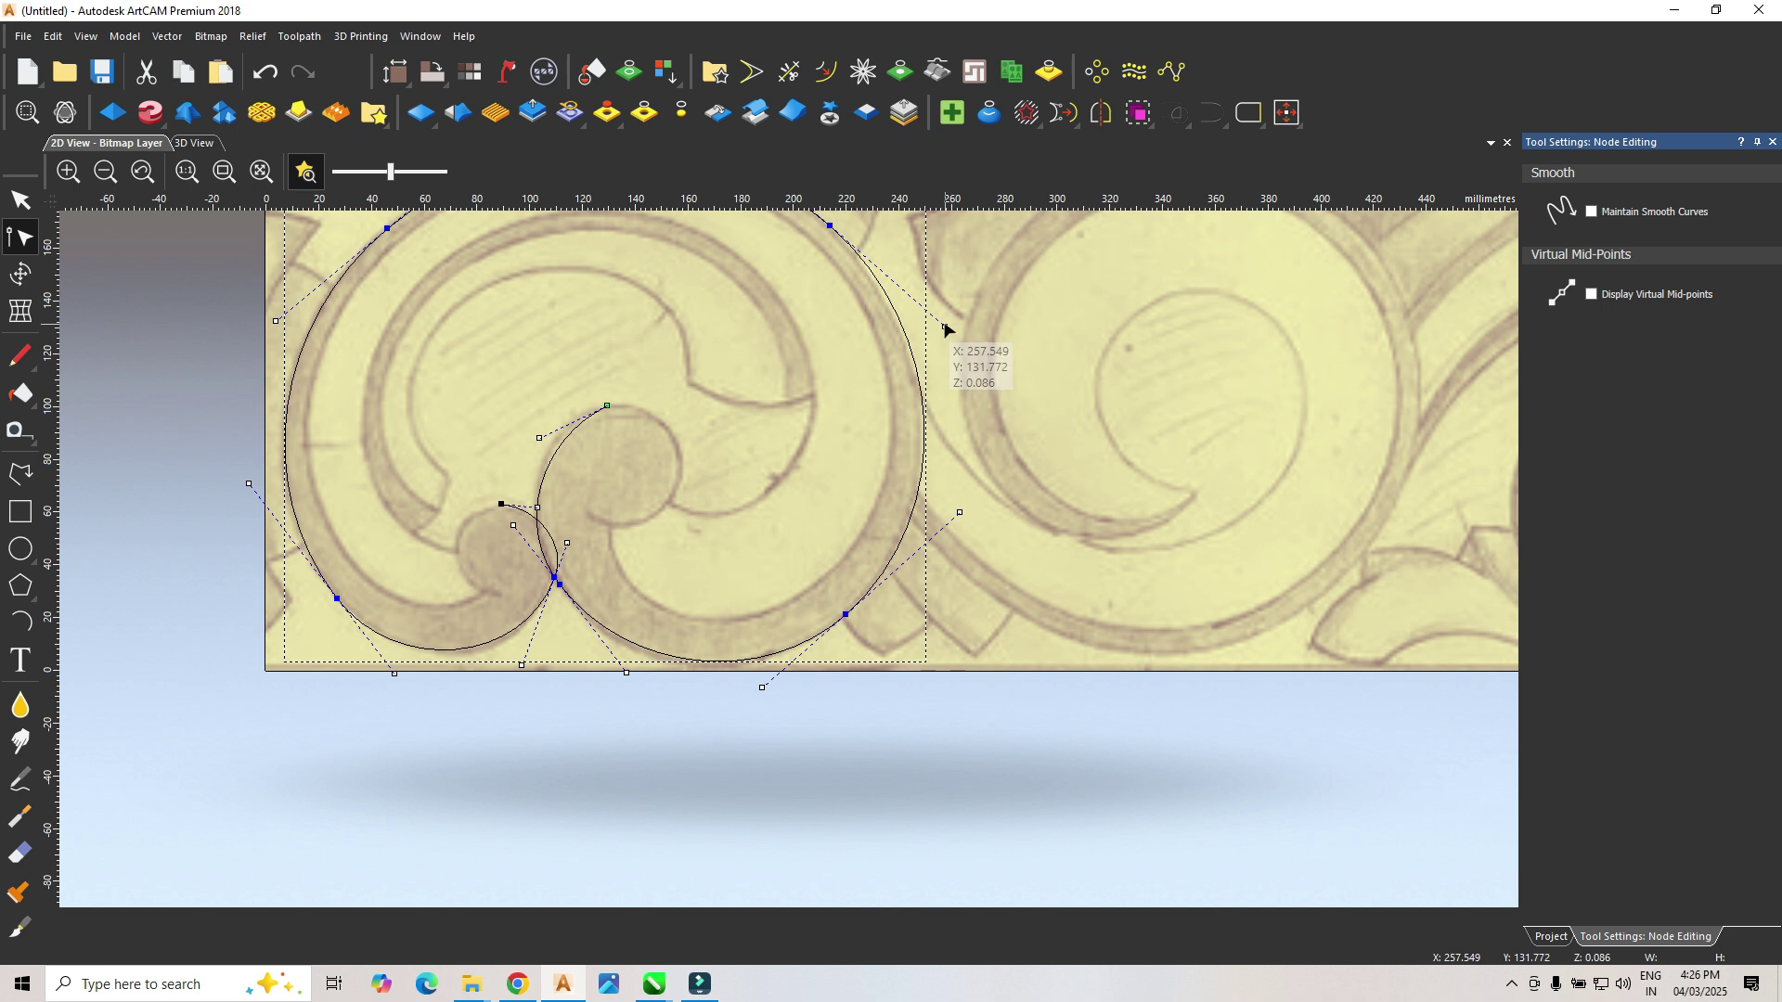
left_click_drag(945, 324, 940, 318)
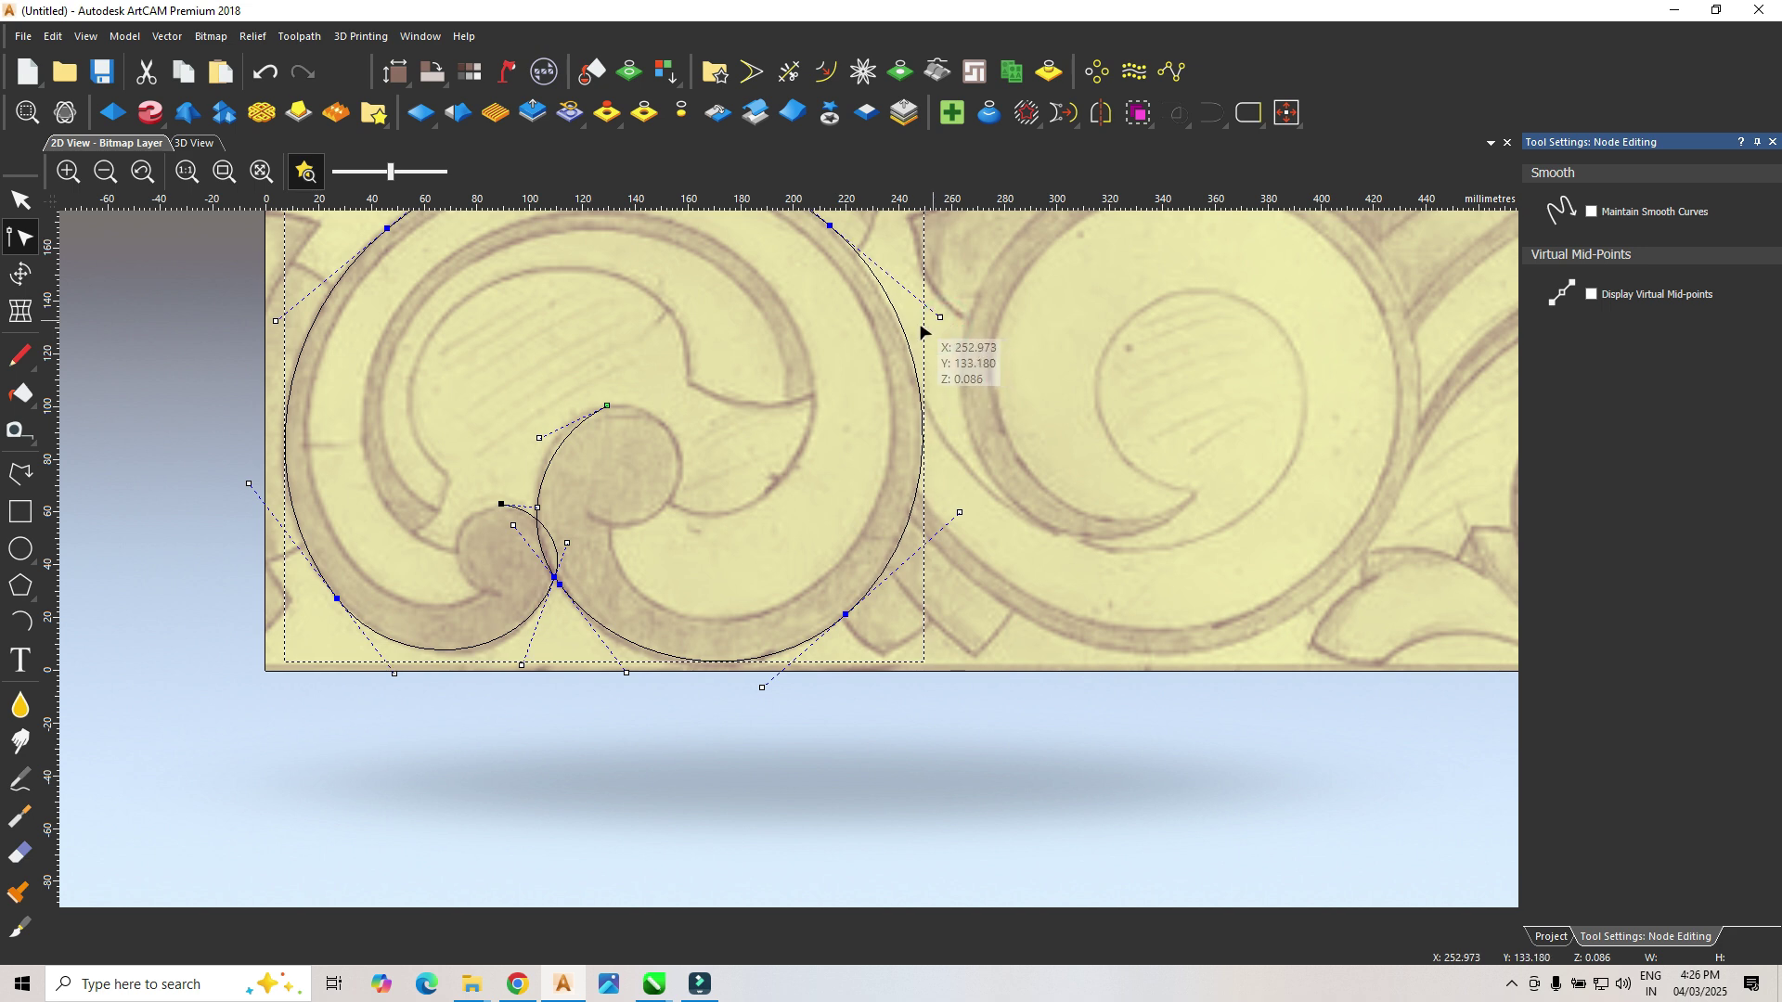
left_click(536, 432)
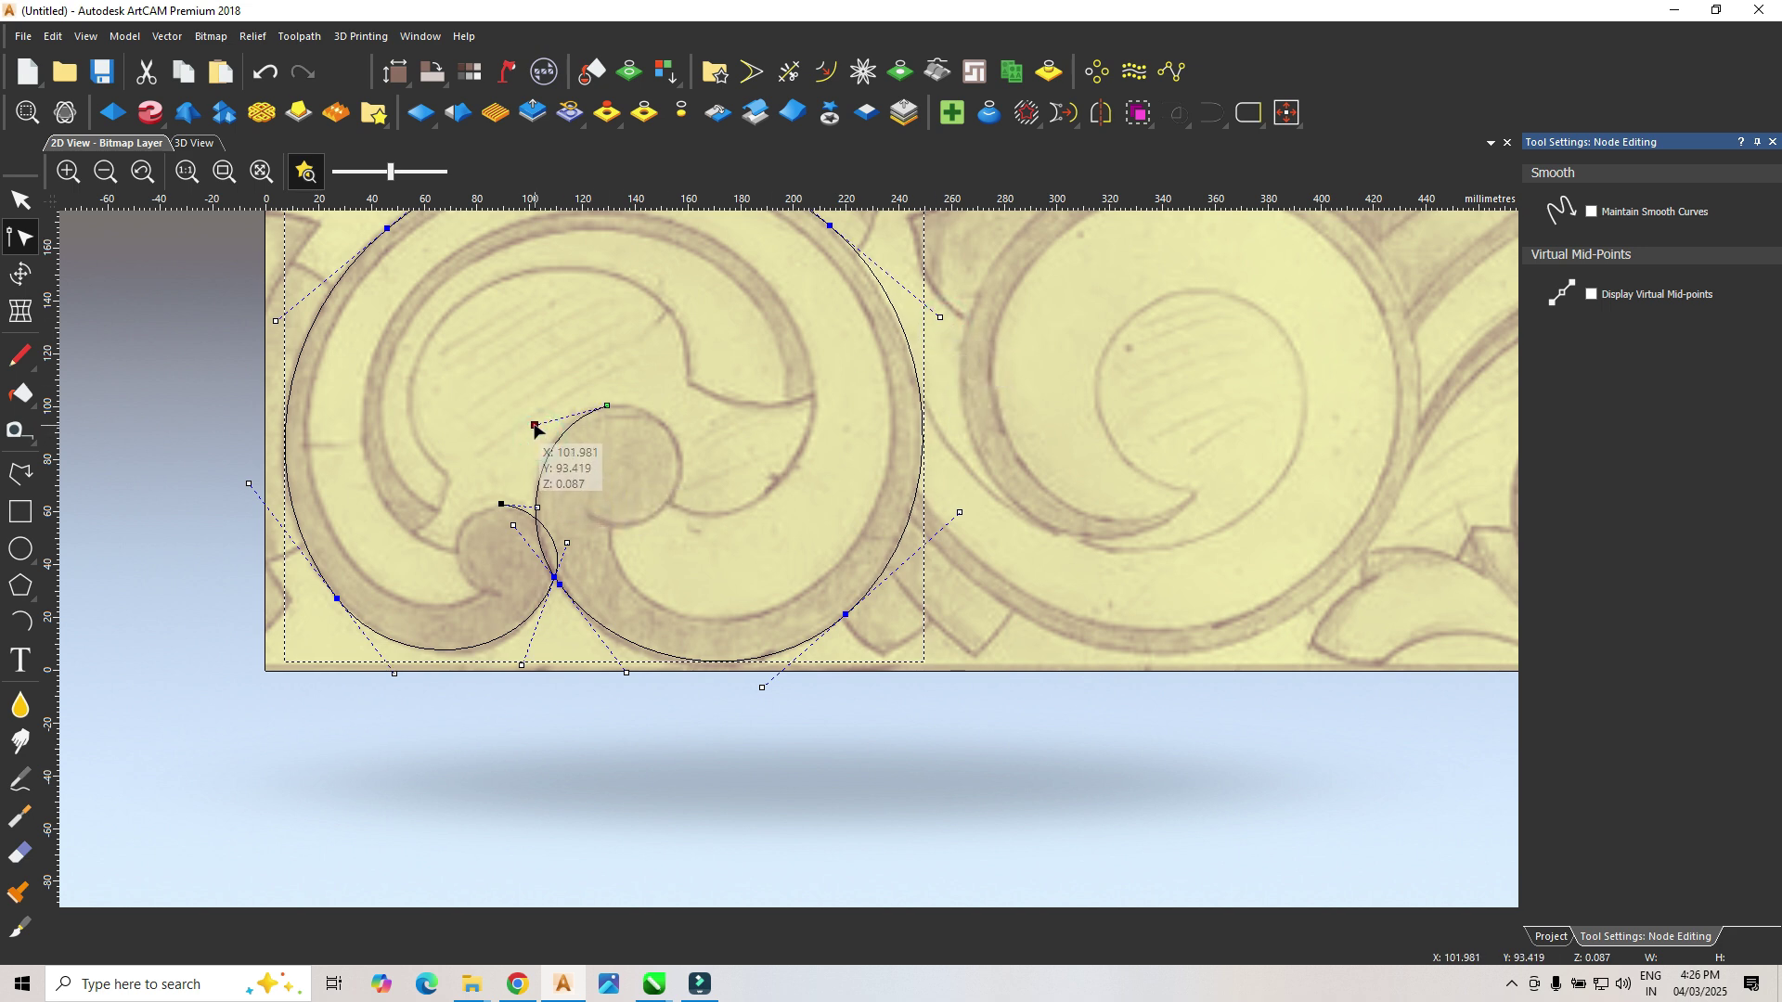
left_click(696, 477)
left_click(926, 397)
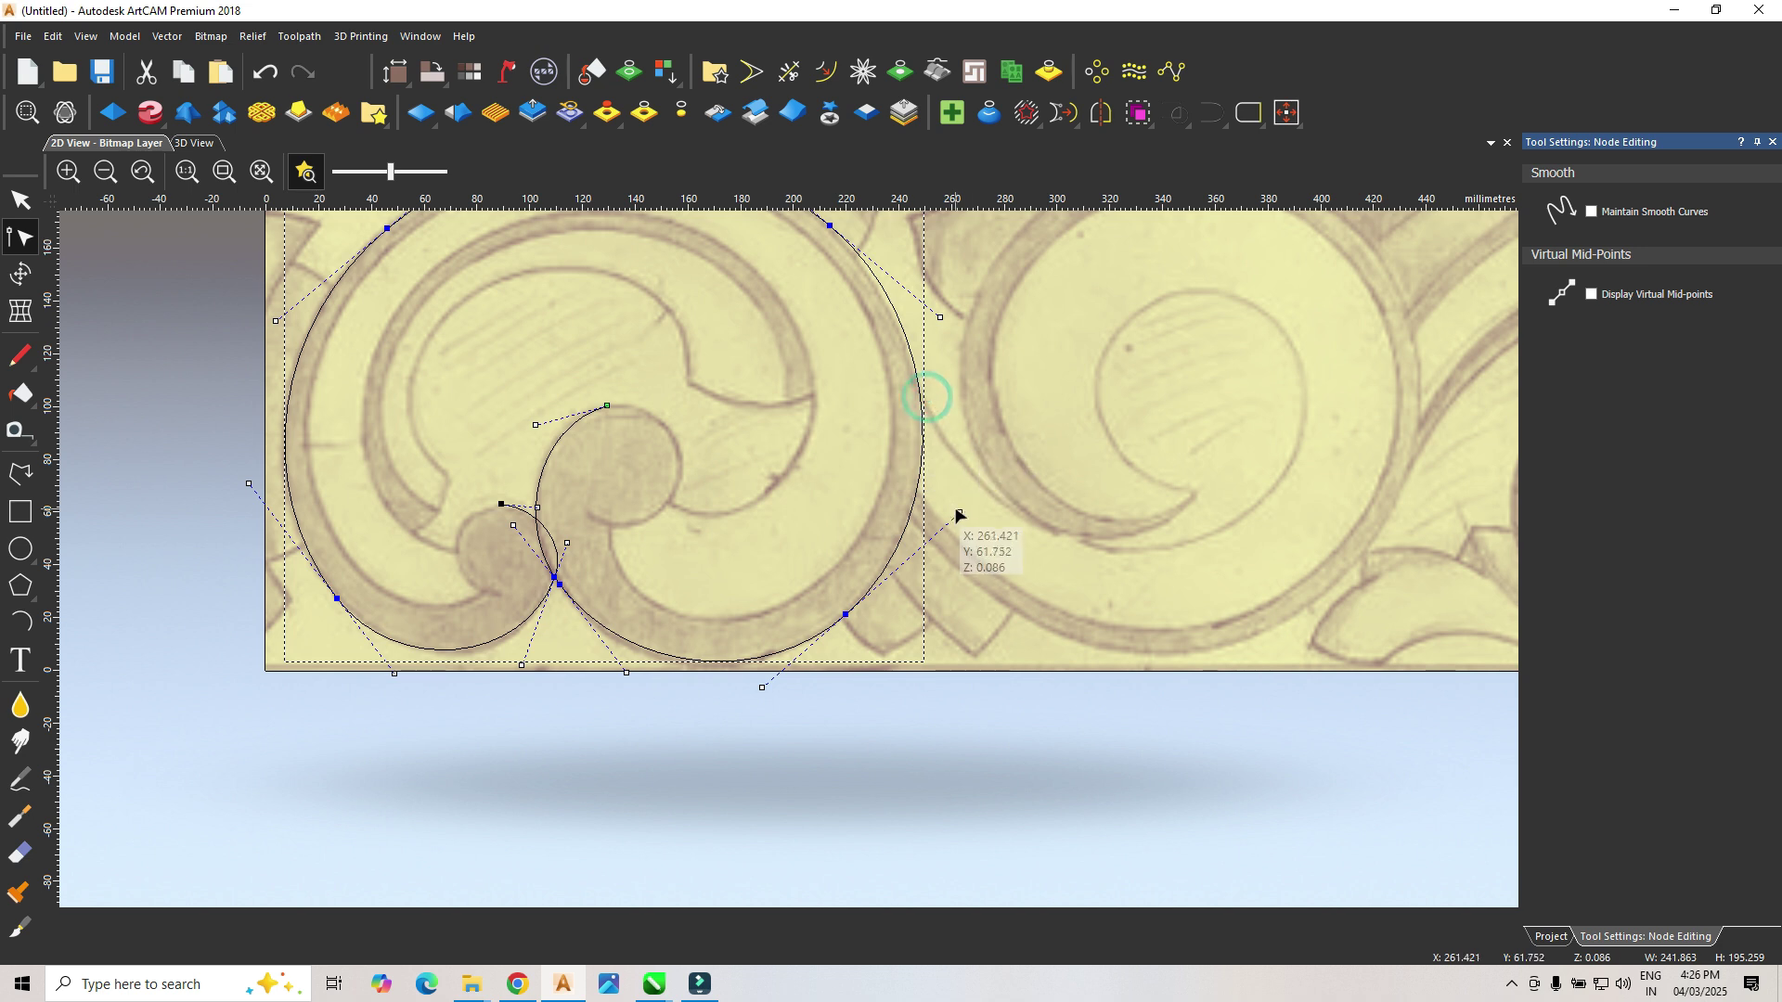
left_click_drag(959, 513, 963, 514)
left_click(824, 493)
left_click(503, 504)
left_click(536, 500)
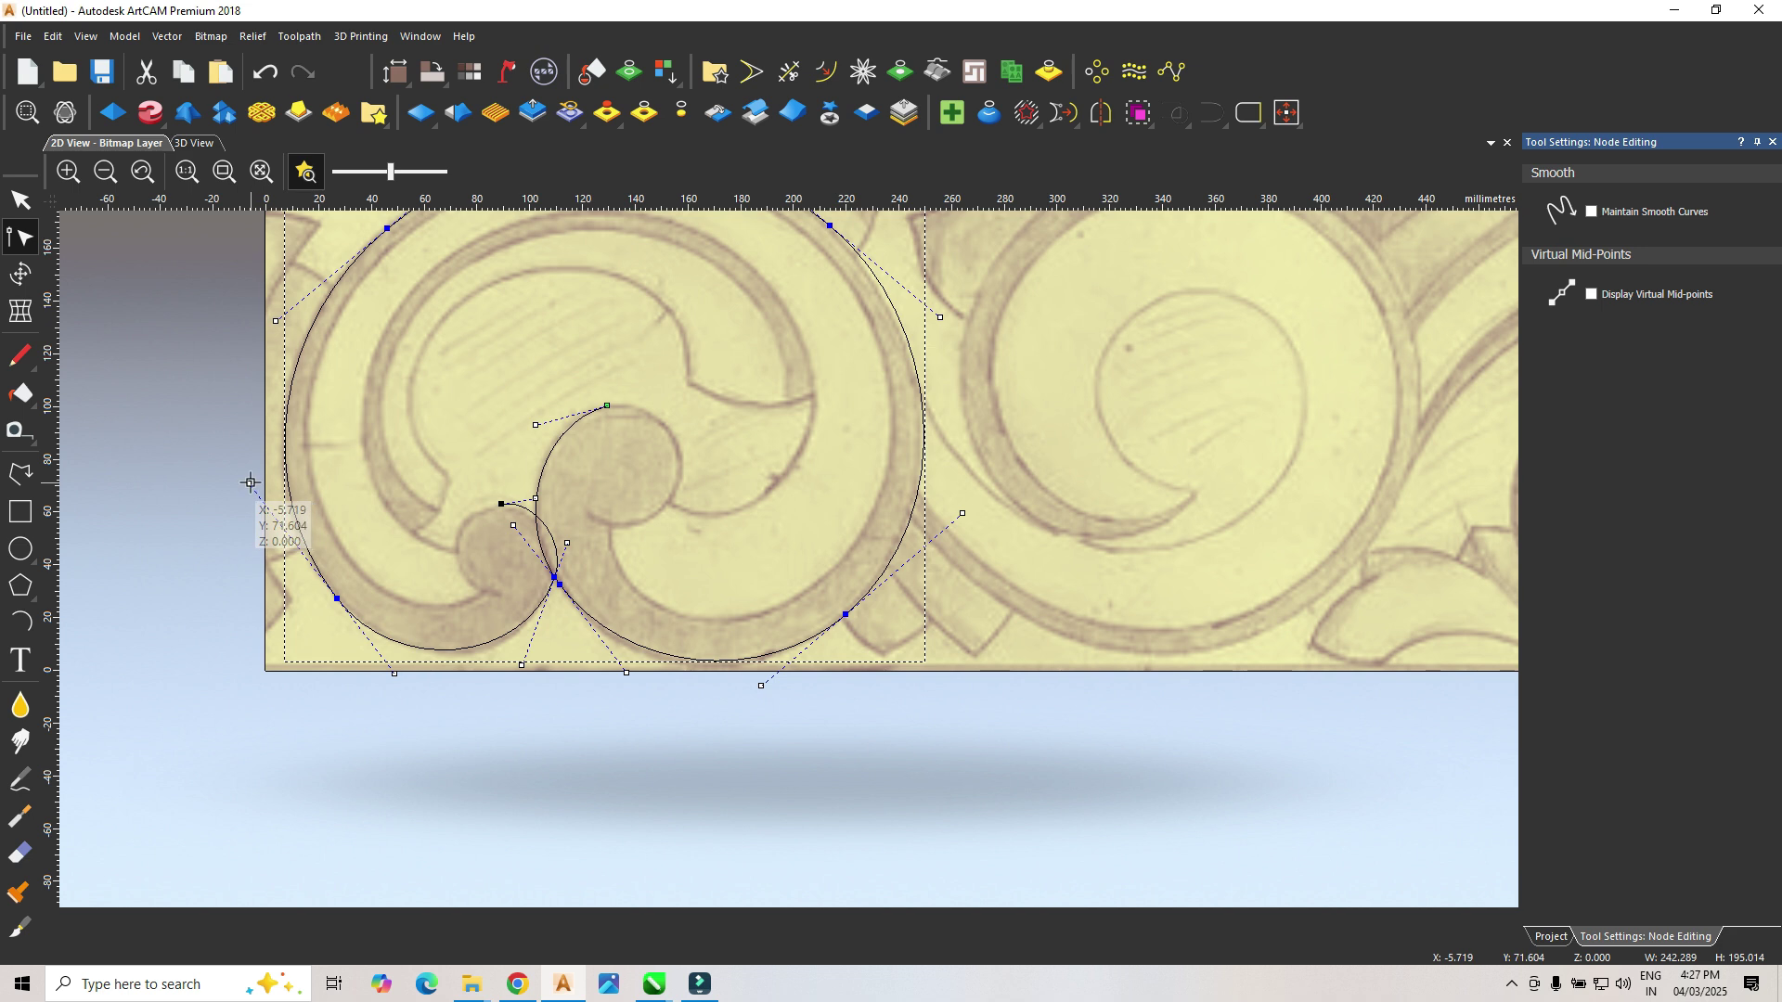
Step: Nudge the outer vector's upper-left node slightly outward and refine the handle over the scroll's top edge
scroll(537, 466, "down", 3)
scroll(685, 477, "up", 4)
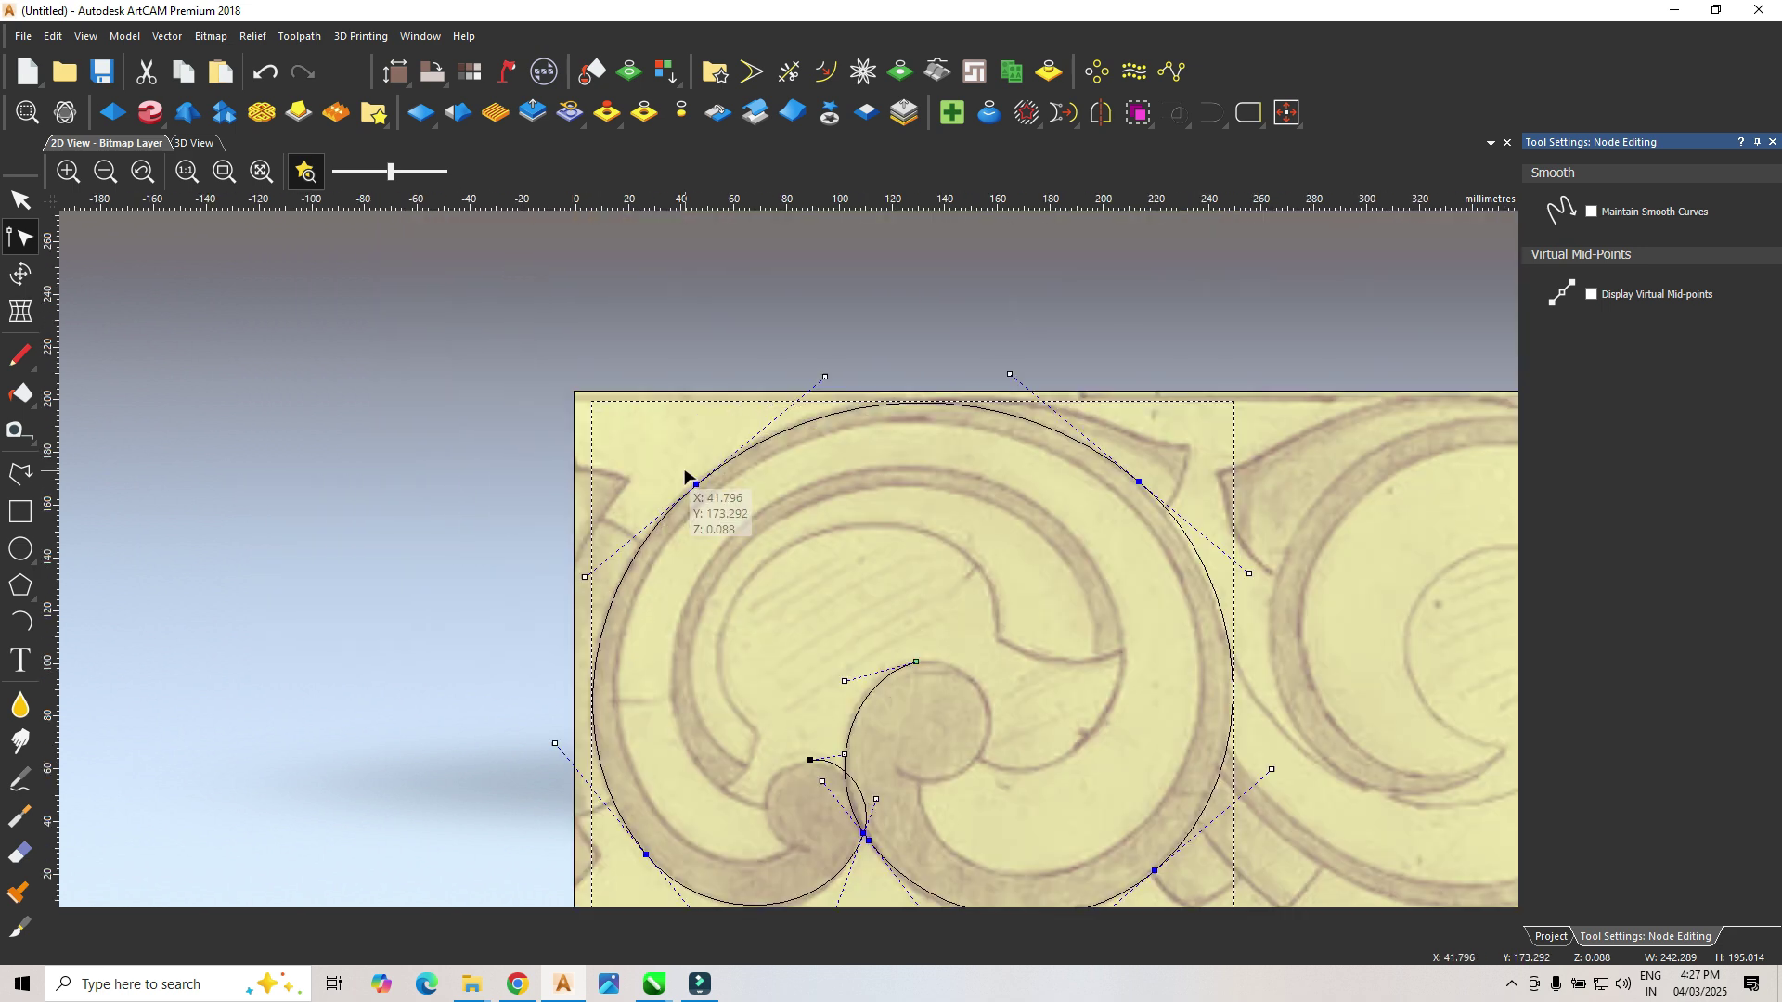
left_click_drag(696, 484, 697, 482)
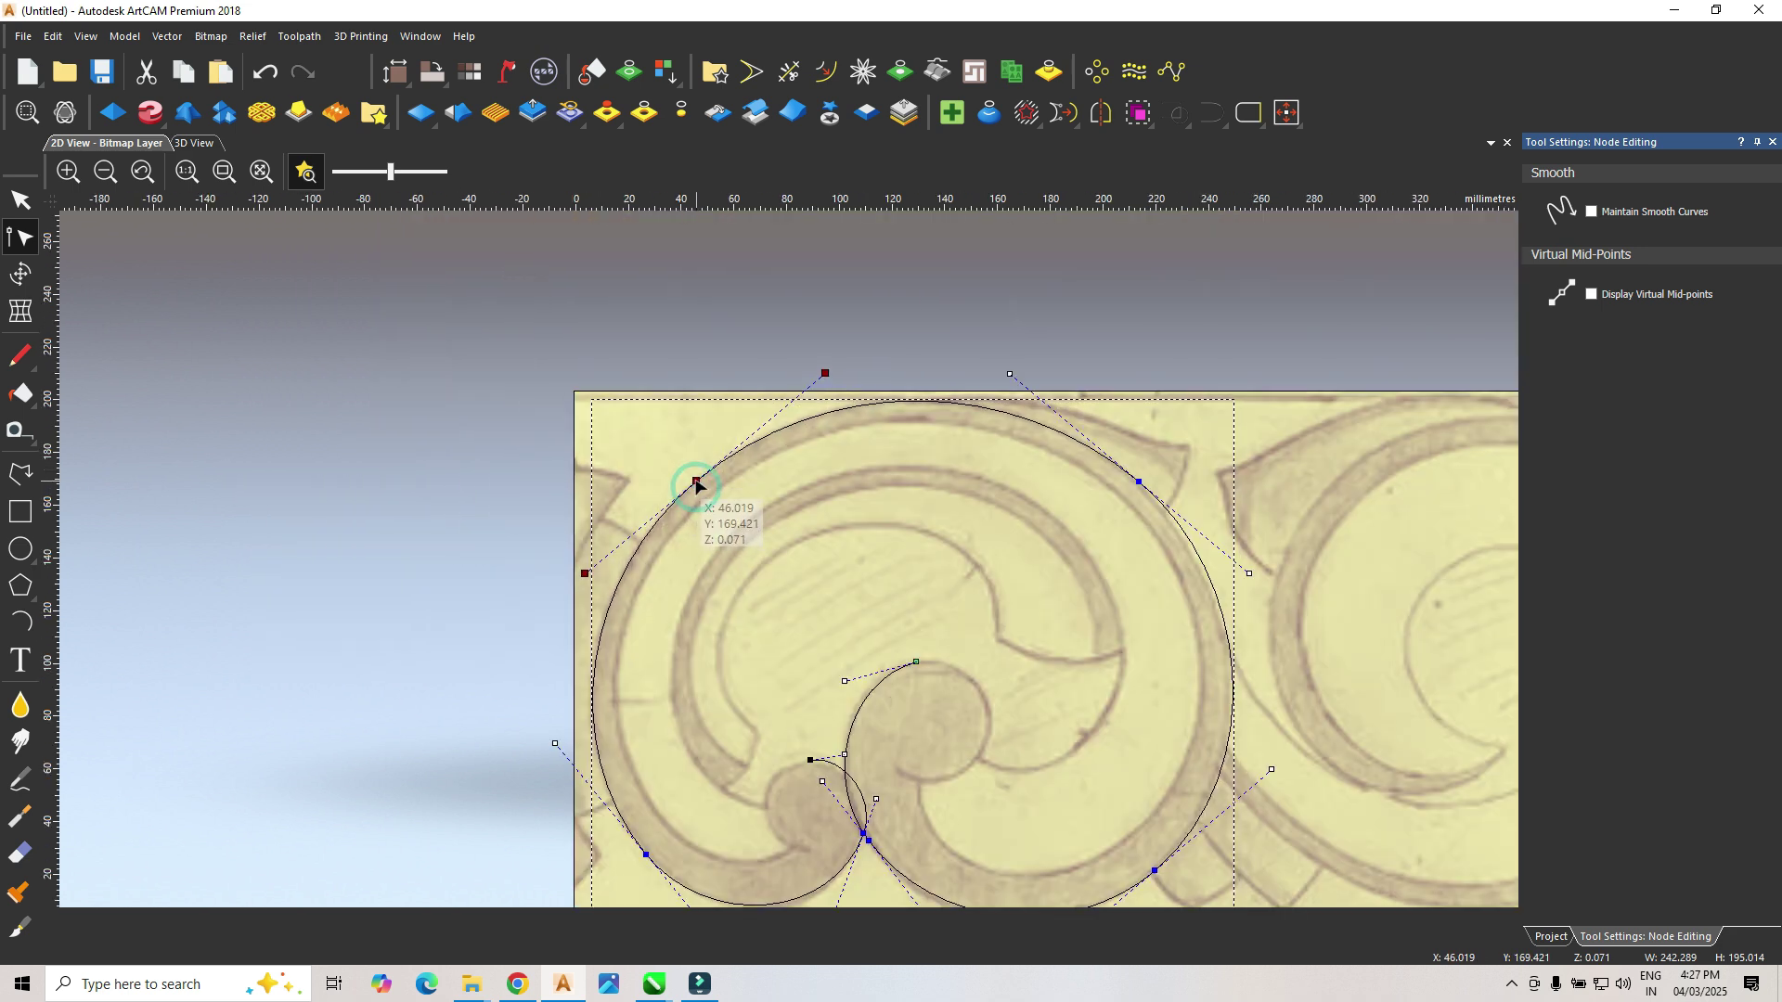
left_click(1009, 375)
left_click(973, 509)
Step: Refine the outer vector's nodes and handles around the smaller curl and where the two curls meet
left_click(807, 748)
scroll(837, 788, "up", 2)
left_click(781, 778)
scroll(782, 777, "down", 2)
scroll(833, 710, "up", 2)
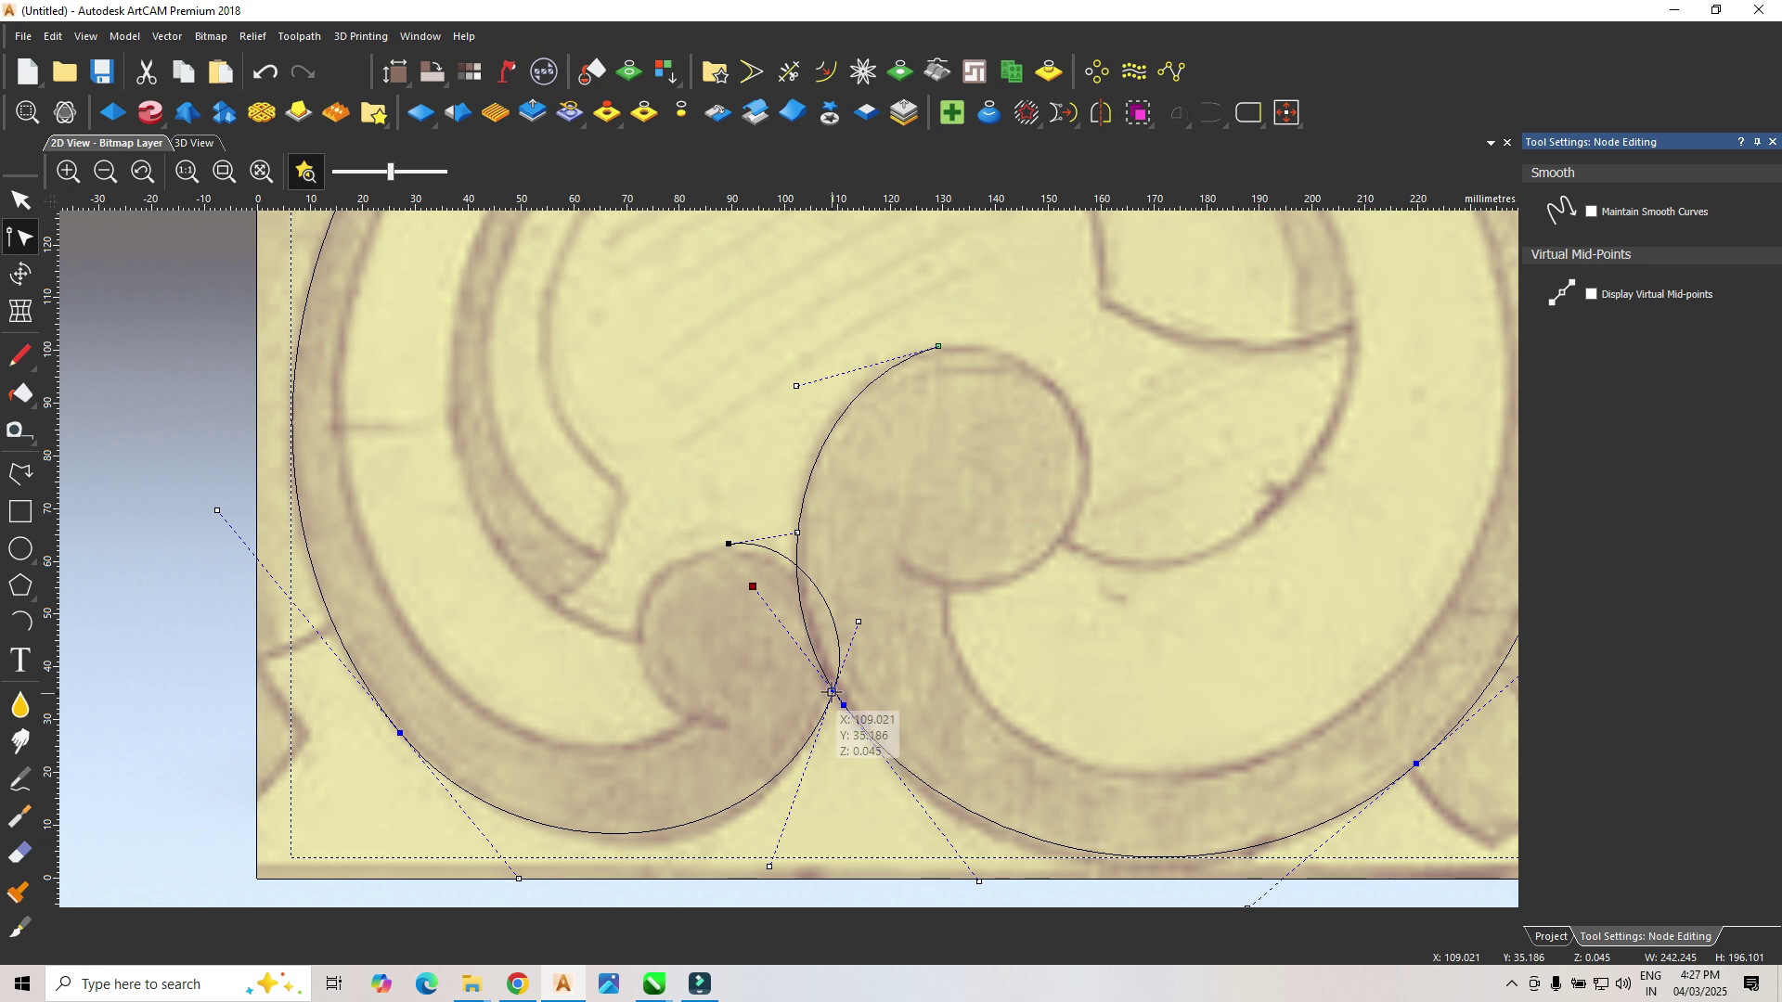
left_click(835, 686)
left_click(867, 664)
scroll(926, 616, "down", 4)
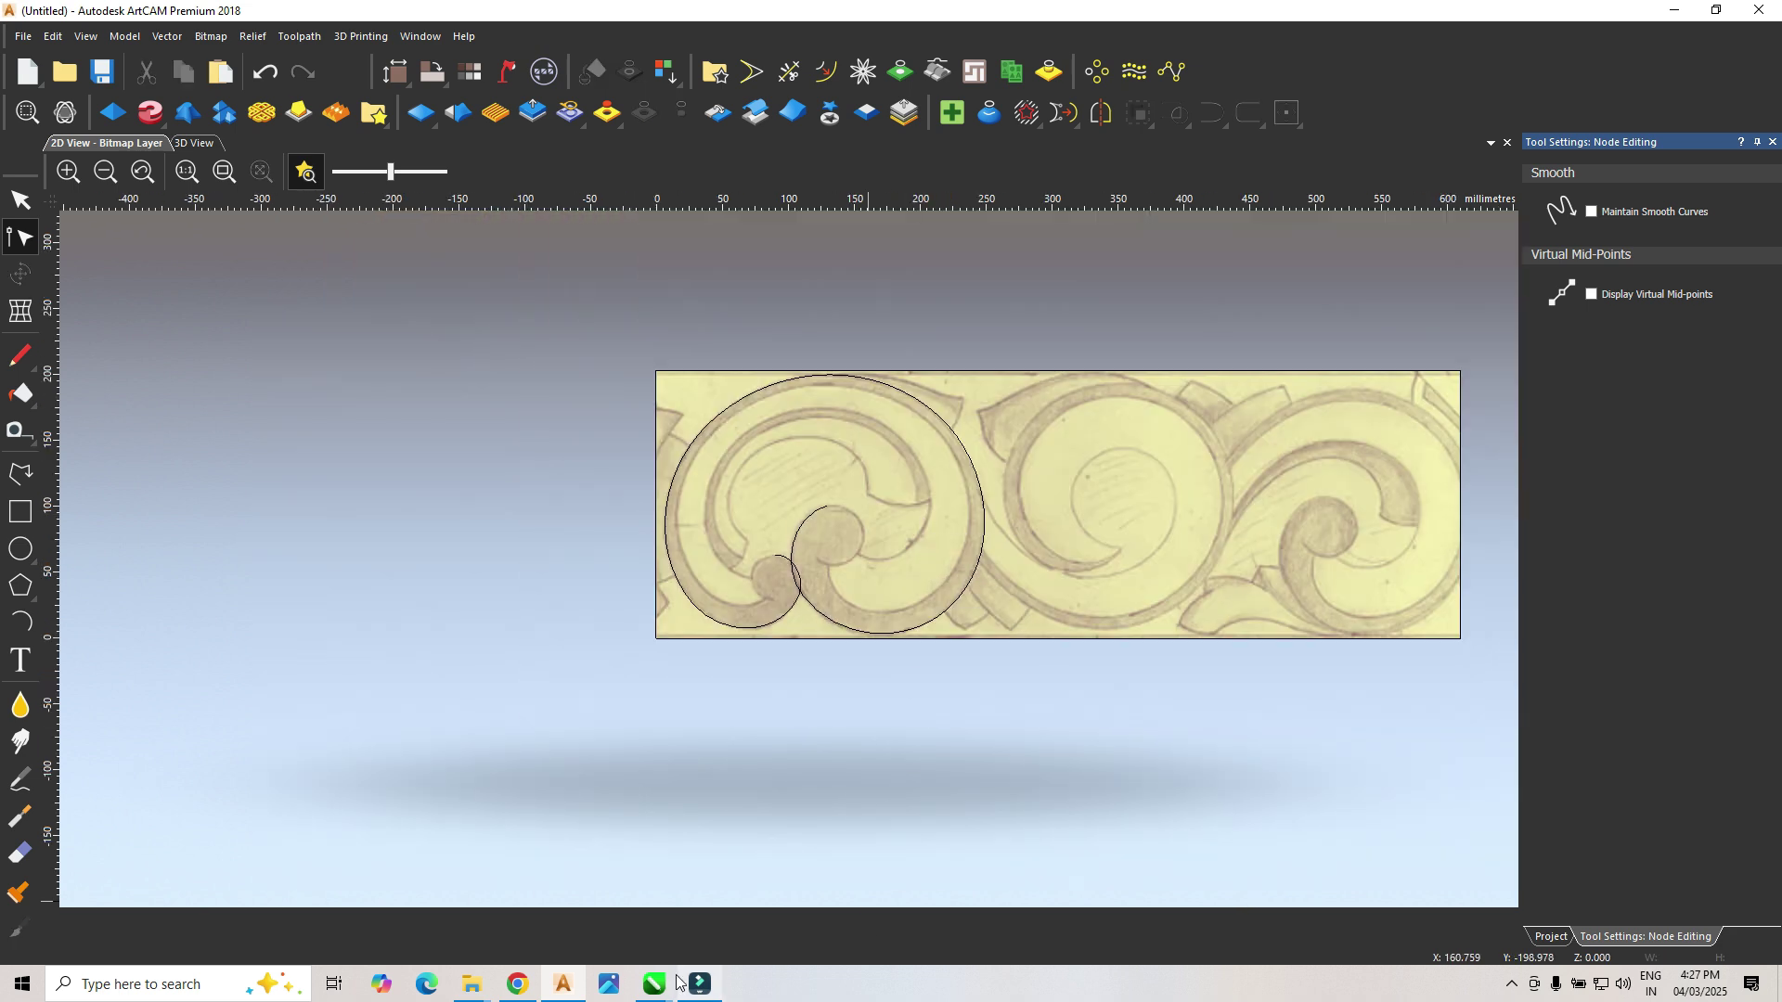
left_click(609, 984)
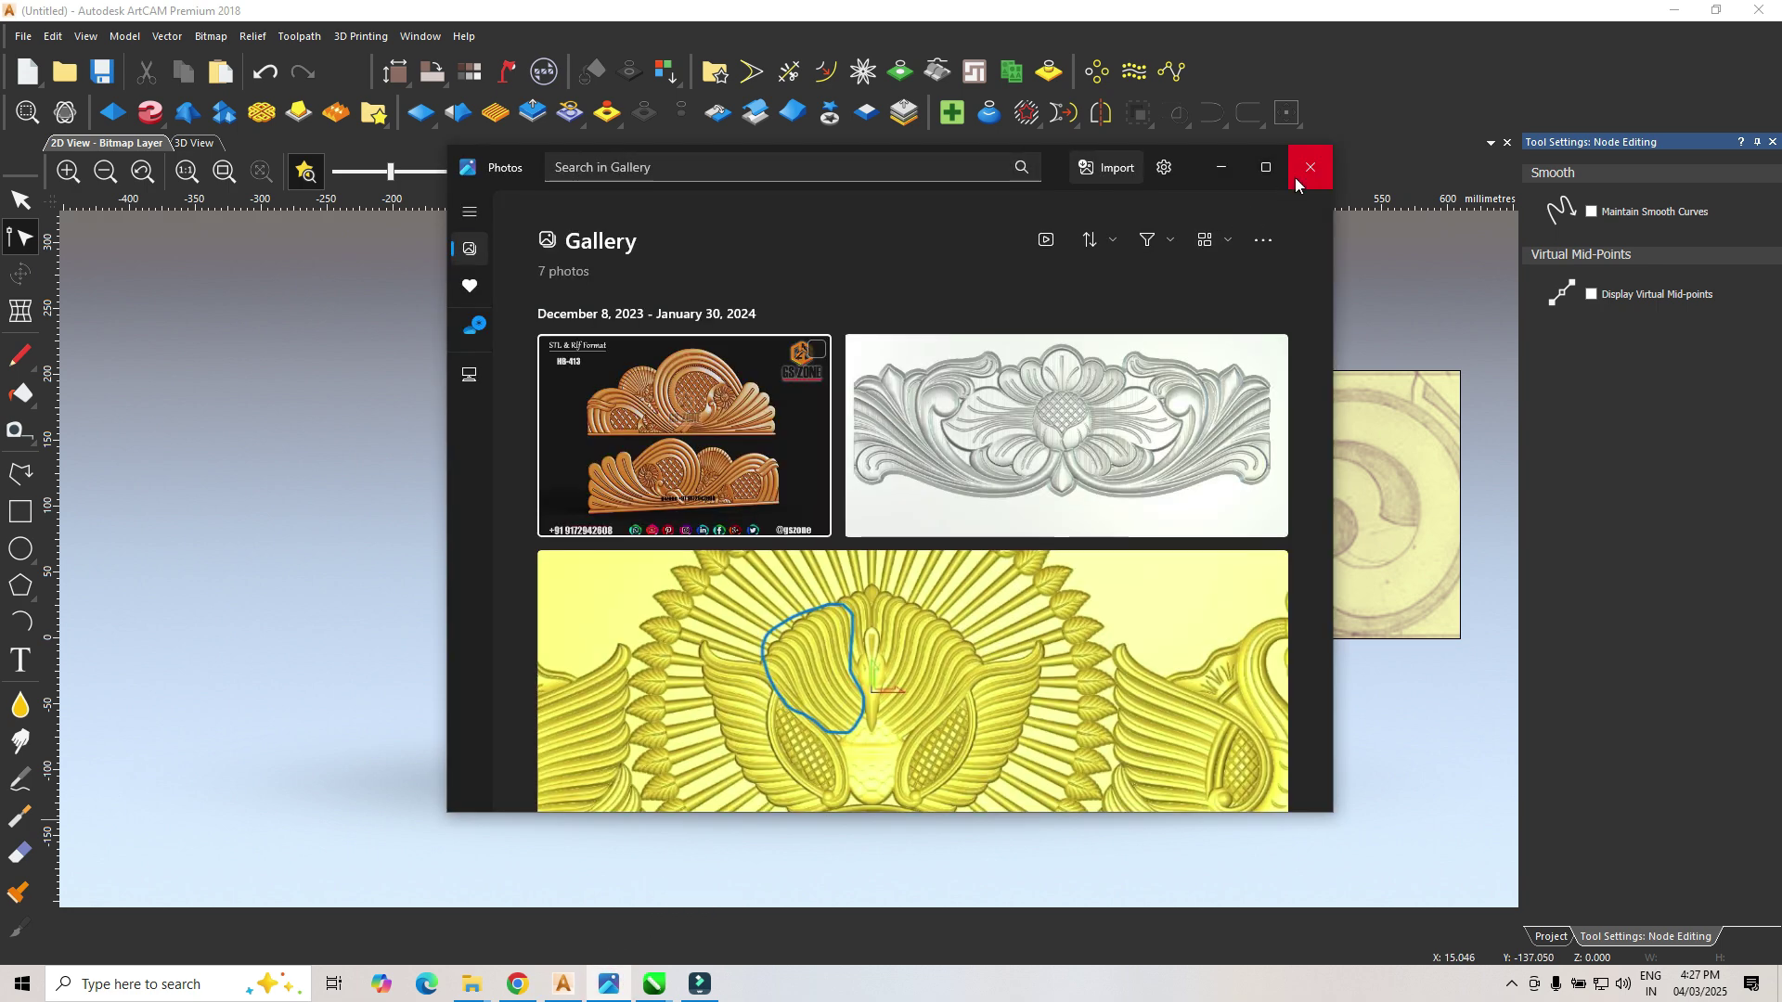
left_click(1303, 177)
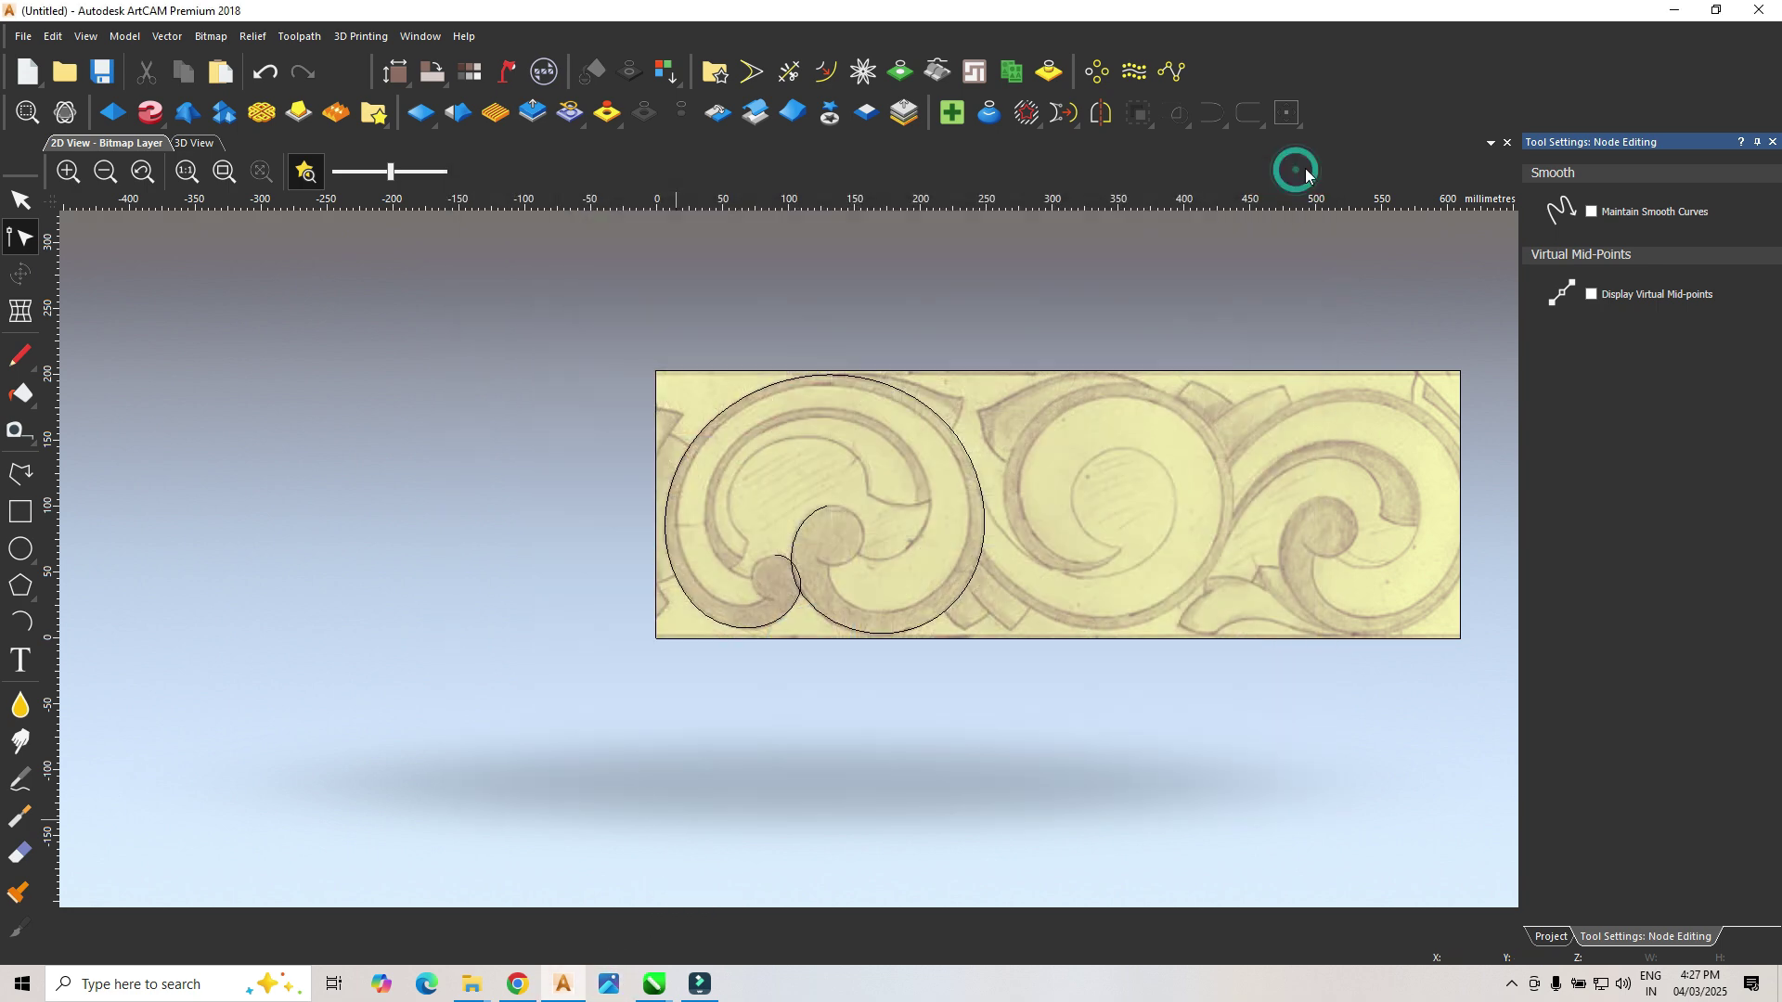
scroll(923, 506, "up", 3)
scroll(923, 509, "down", 3)
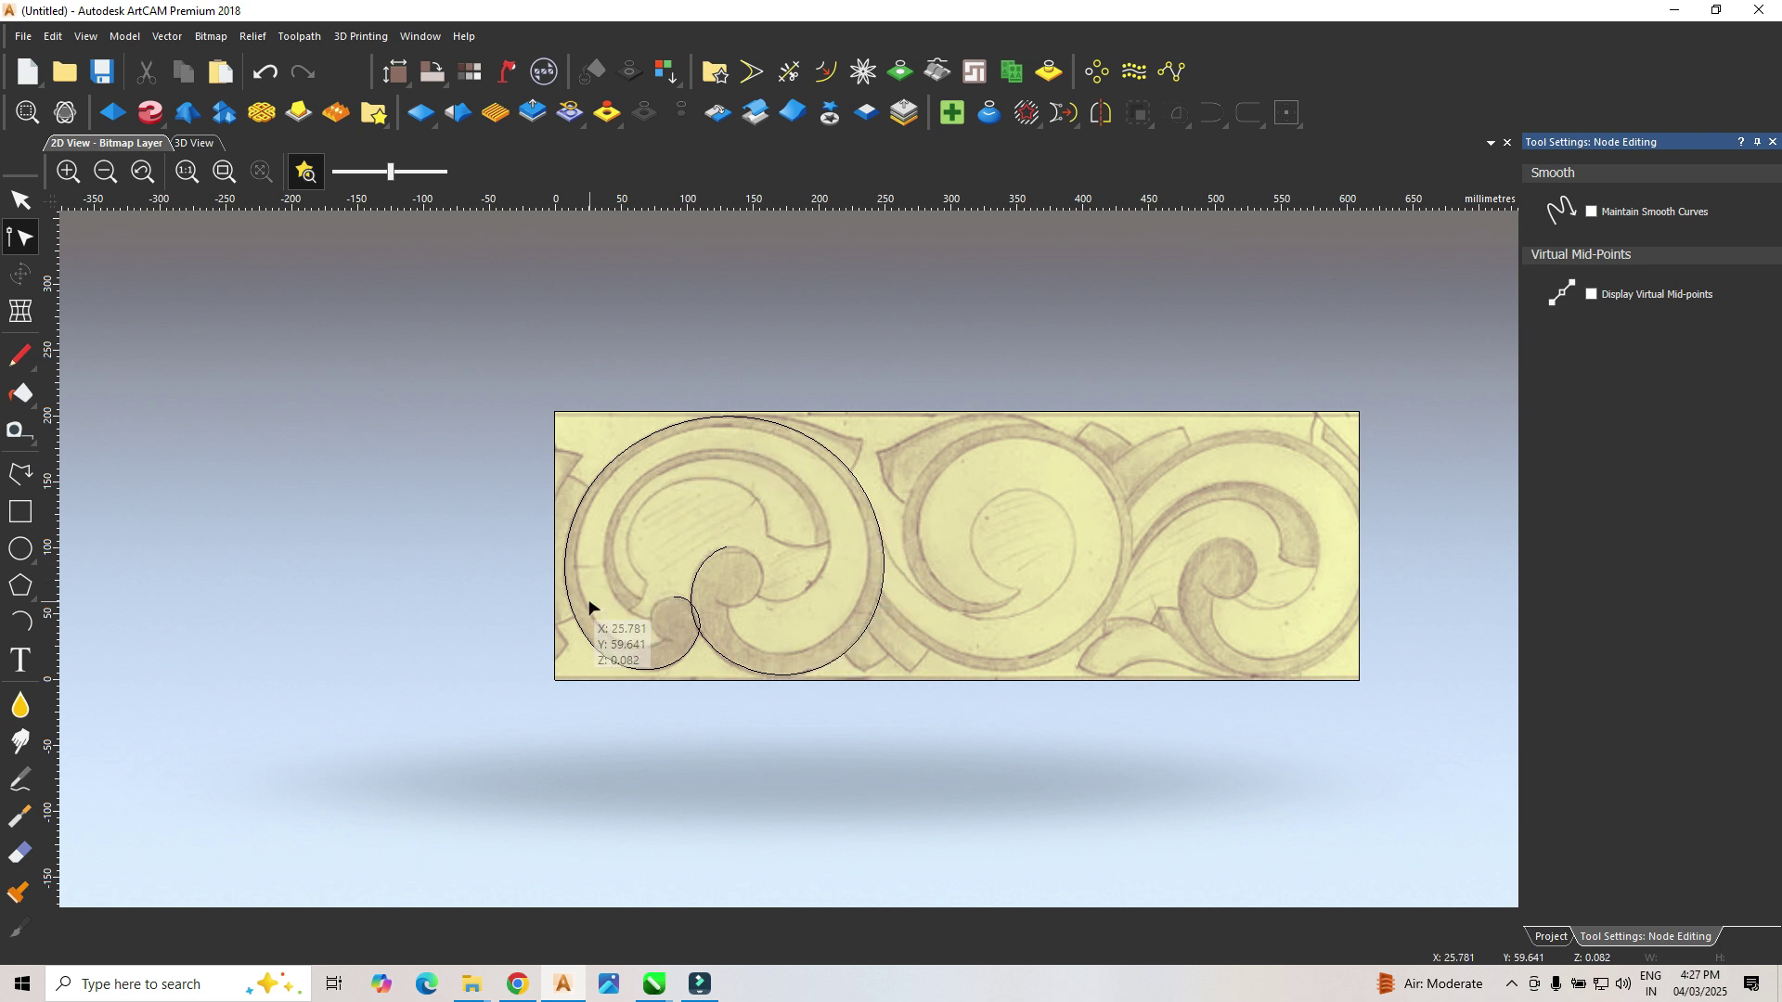
Step: Trace the inner edge of the first scroll's larger curl and its lower-right band with two Start - End - Point On Arc arcs
left_click(18, 622)
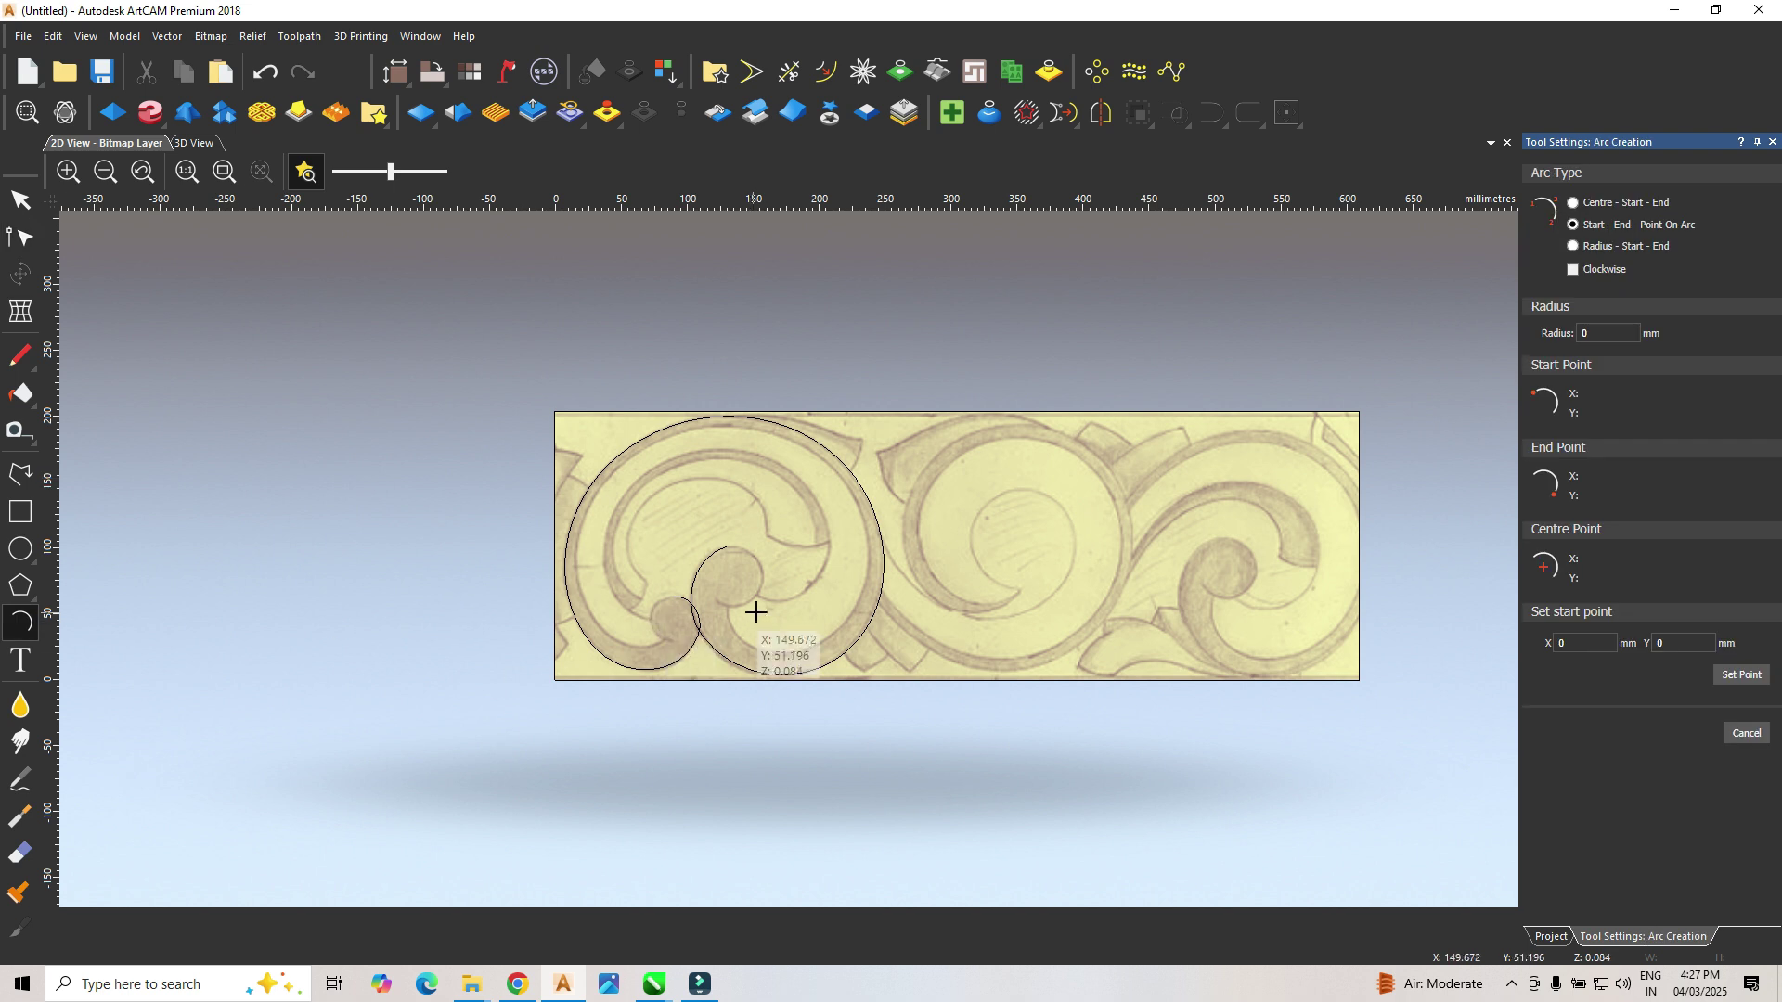
scroll(728, 609, "up", 2)
left_click(734, 504)
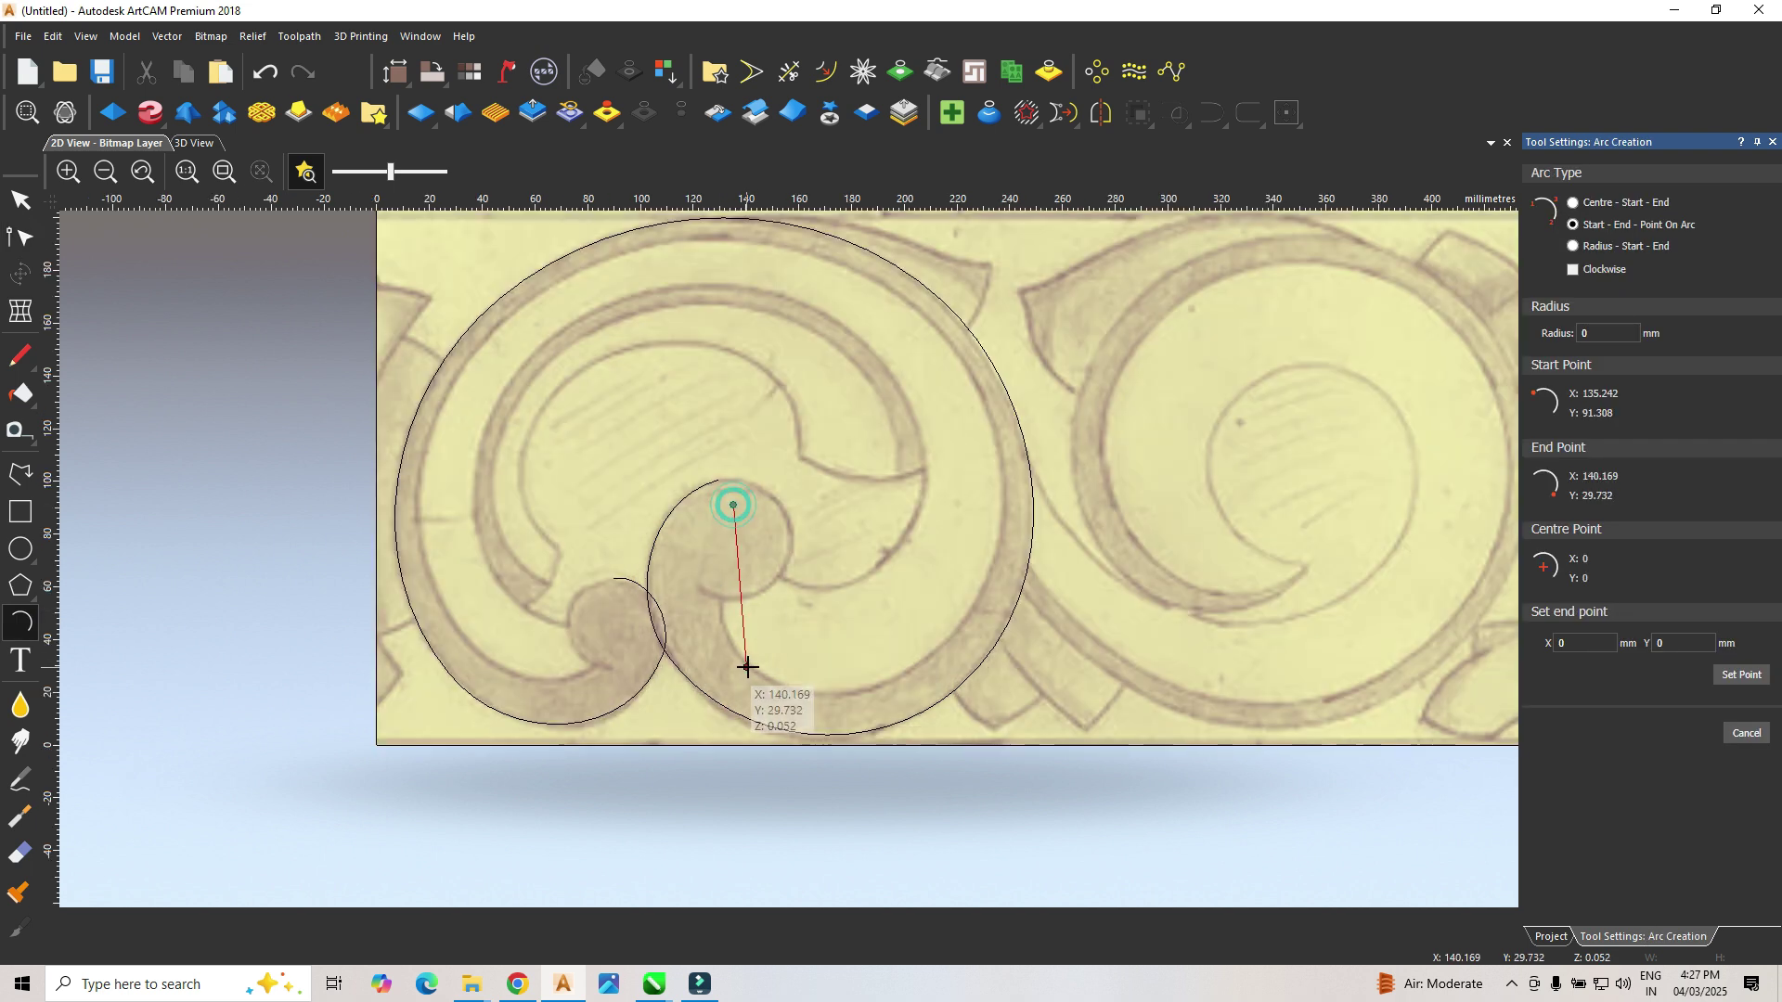
left_click(752, 665)
left_click(730, 638)
left_click(755, 667)
left_click(998, 514)
left_click(957, 623)
Step: Continue the inner edge over the scroll's top with an arc, and down its left side with an arc of about 108.2 mm radius
left_click(999, 513)
left_click(692, 242)
left_click(934, 331)
left_click(693, 242)
left_click(420, 513)
left_click(455, 386)
Step: Trace the lower-left inner edge with an arc of about 54.2 mm radius and finish with a short arc into the smaller curl
left_click(420, 513)
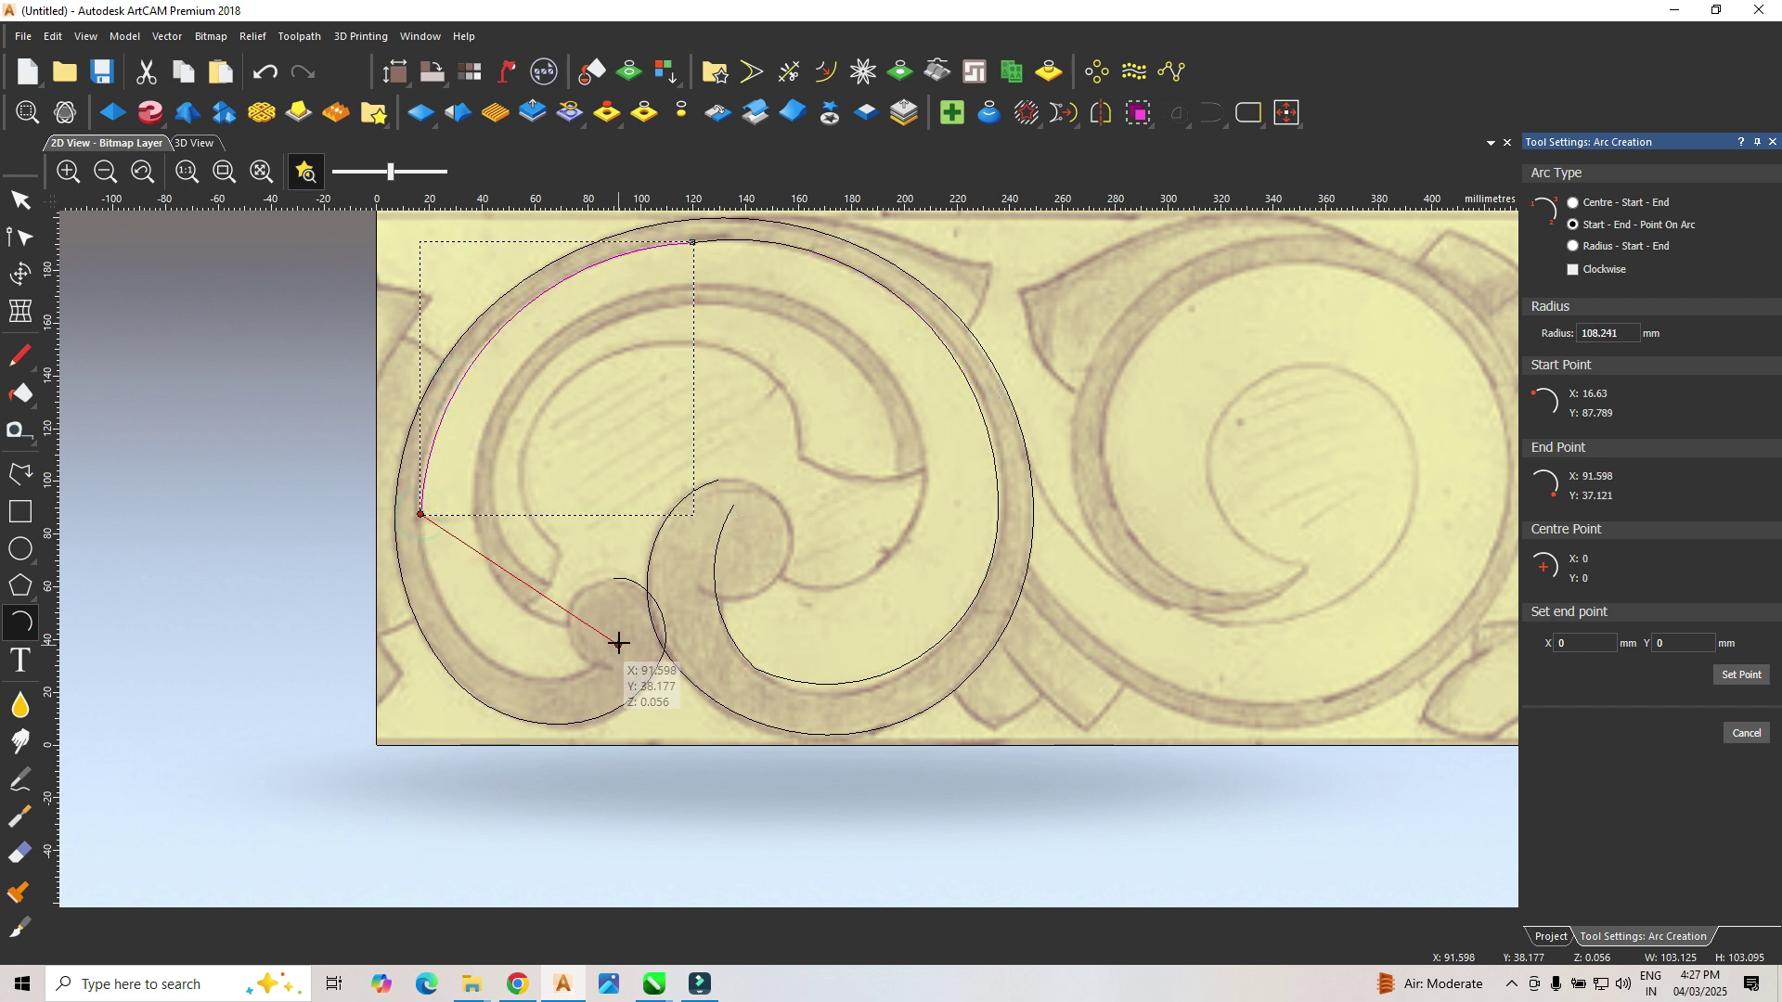
left_click(584, 670)
left_click(516, 665)
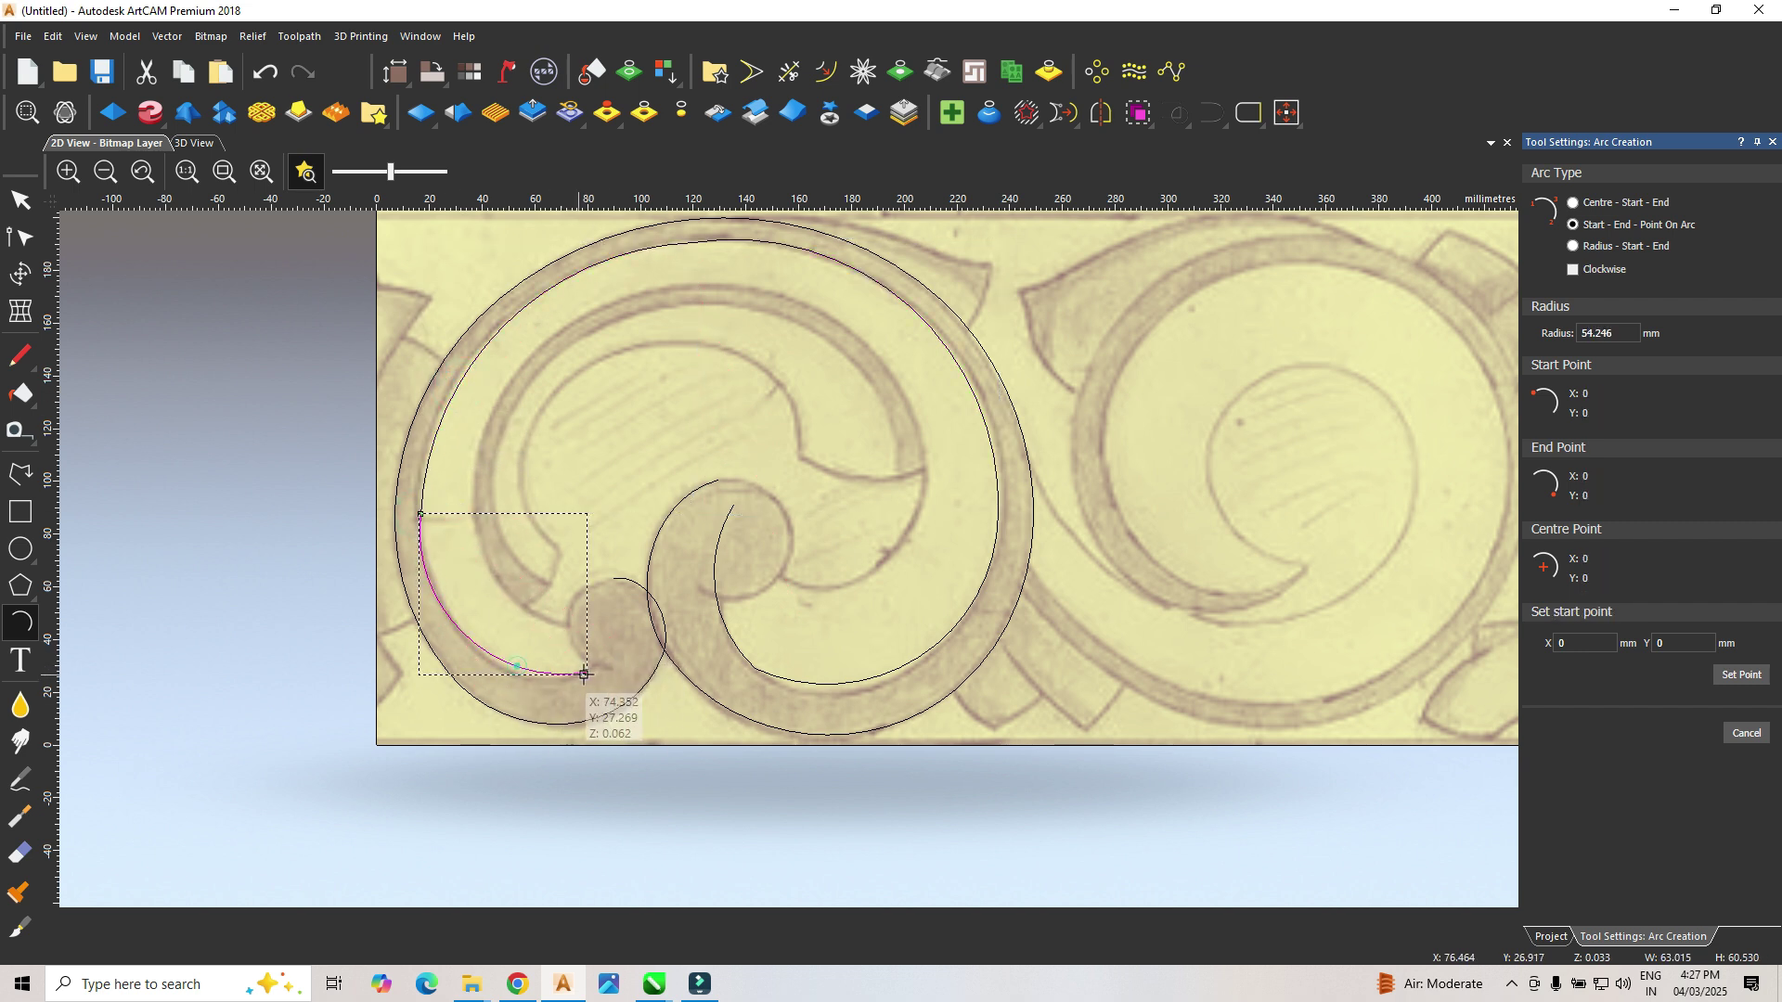
left_click(585, 671)
left_click(611, 602)
left_click(609, 630)
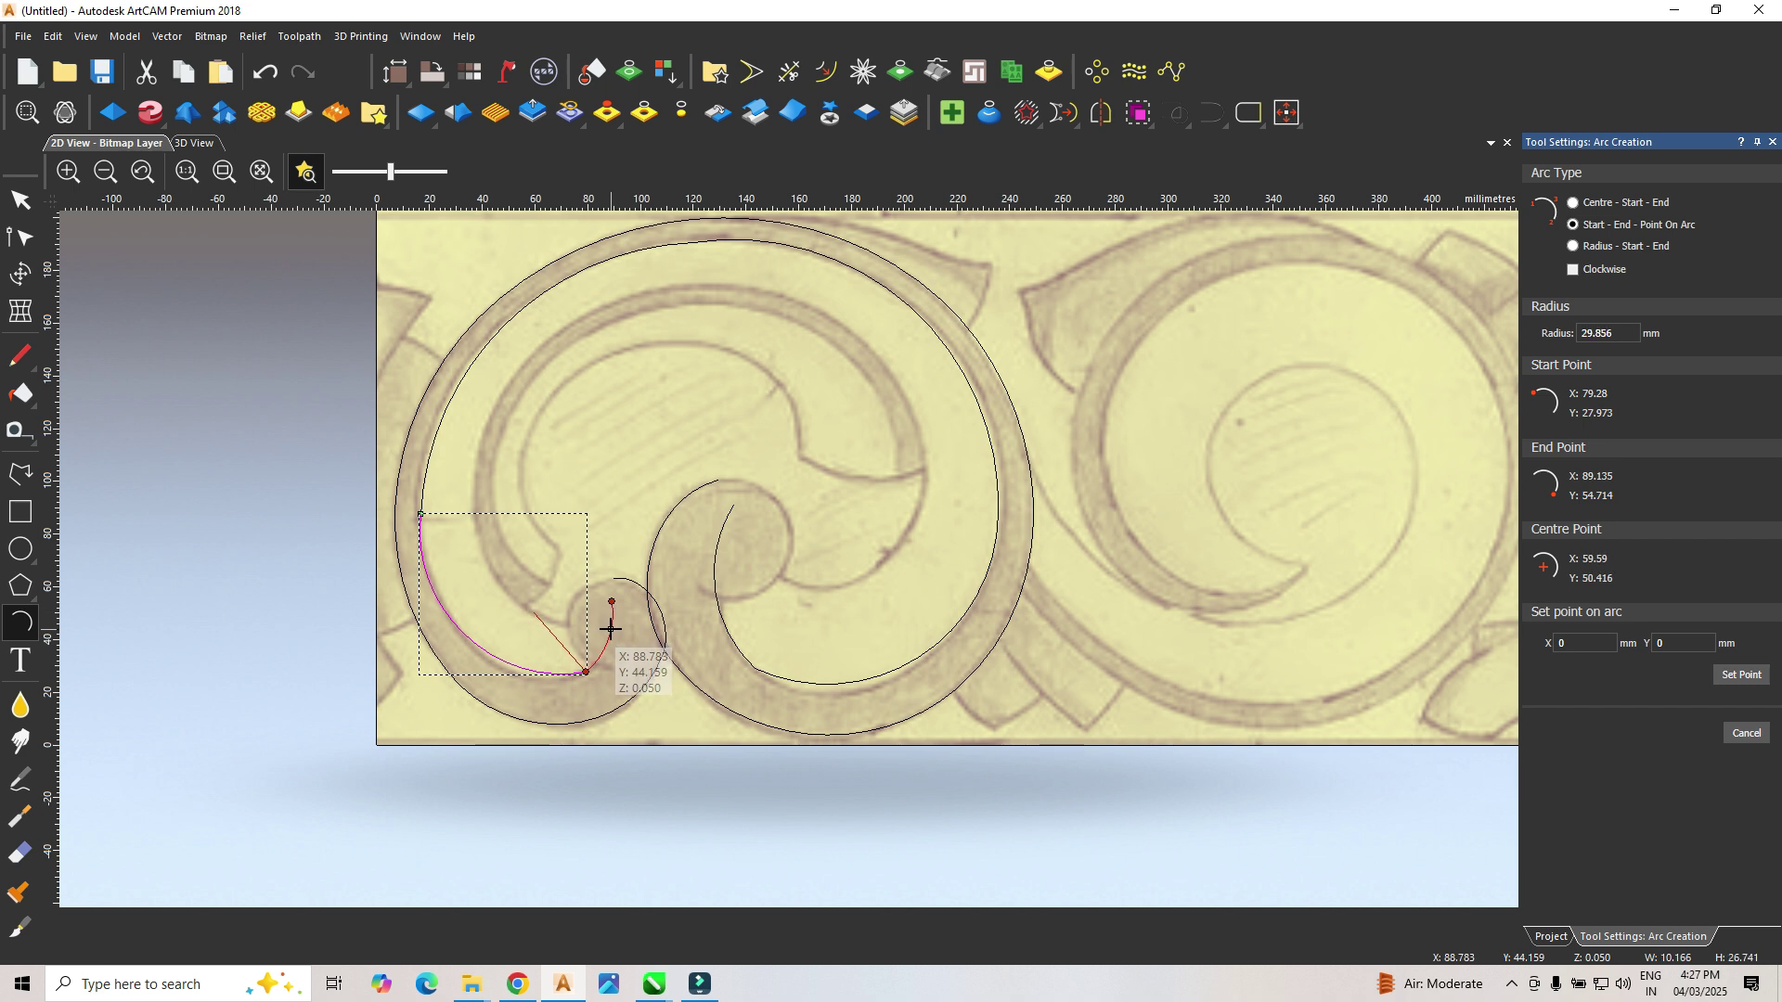
Step: Select all inner-edge arcs of the first scroll and join them at coincident nodes with a 0.025 mm tolerance
left_click(23, 198)
left_click(492, 652, "shift")
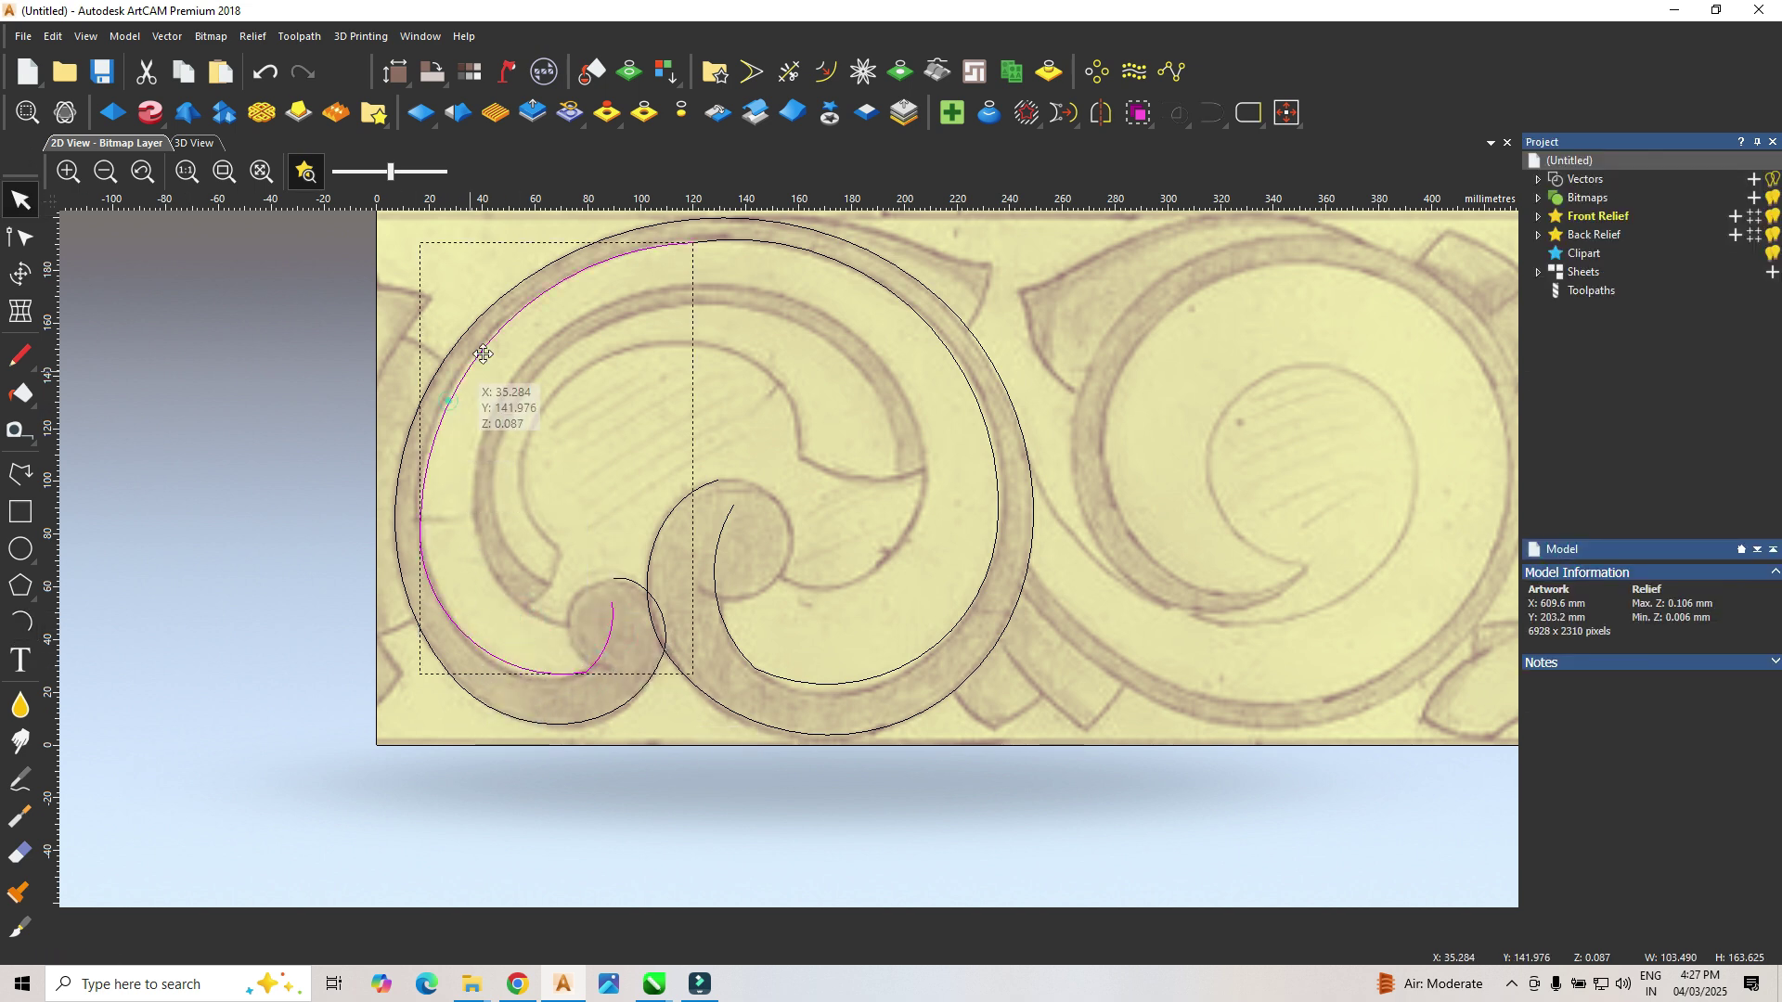
left_click(792, 247, "shift")
left_click(931, 642, "shift")
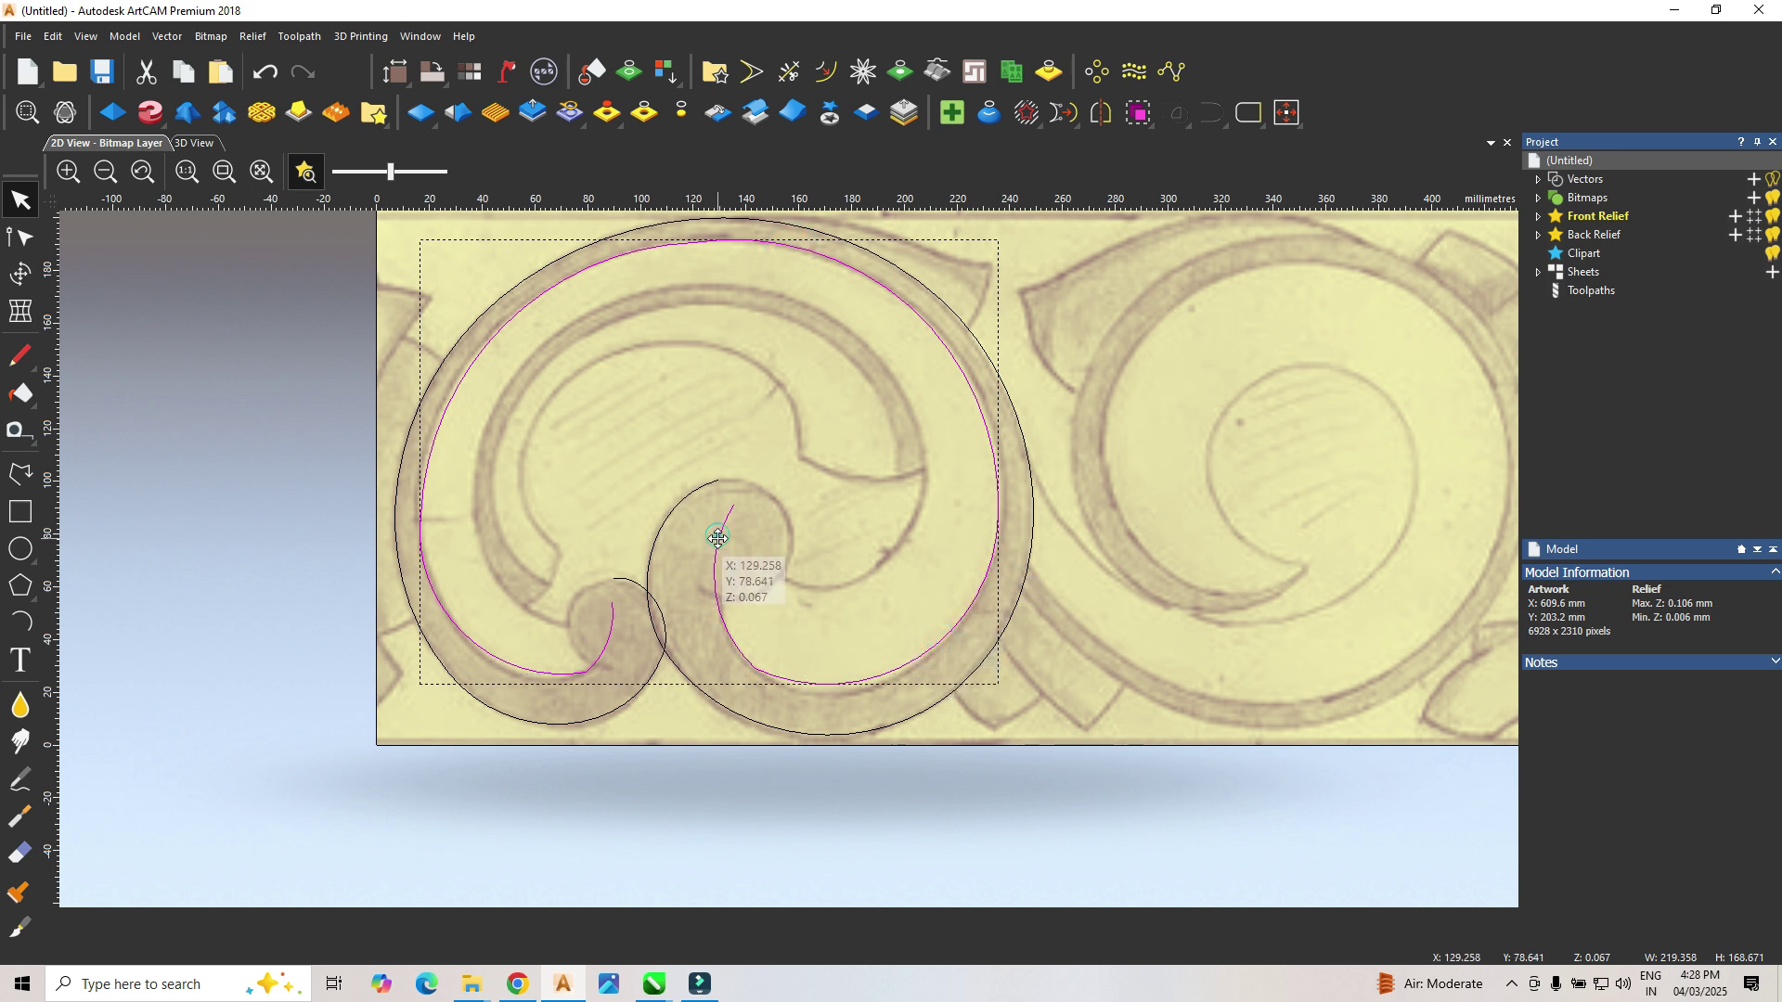
key("j")
left_click(1420, 432)
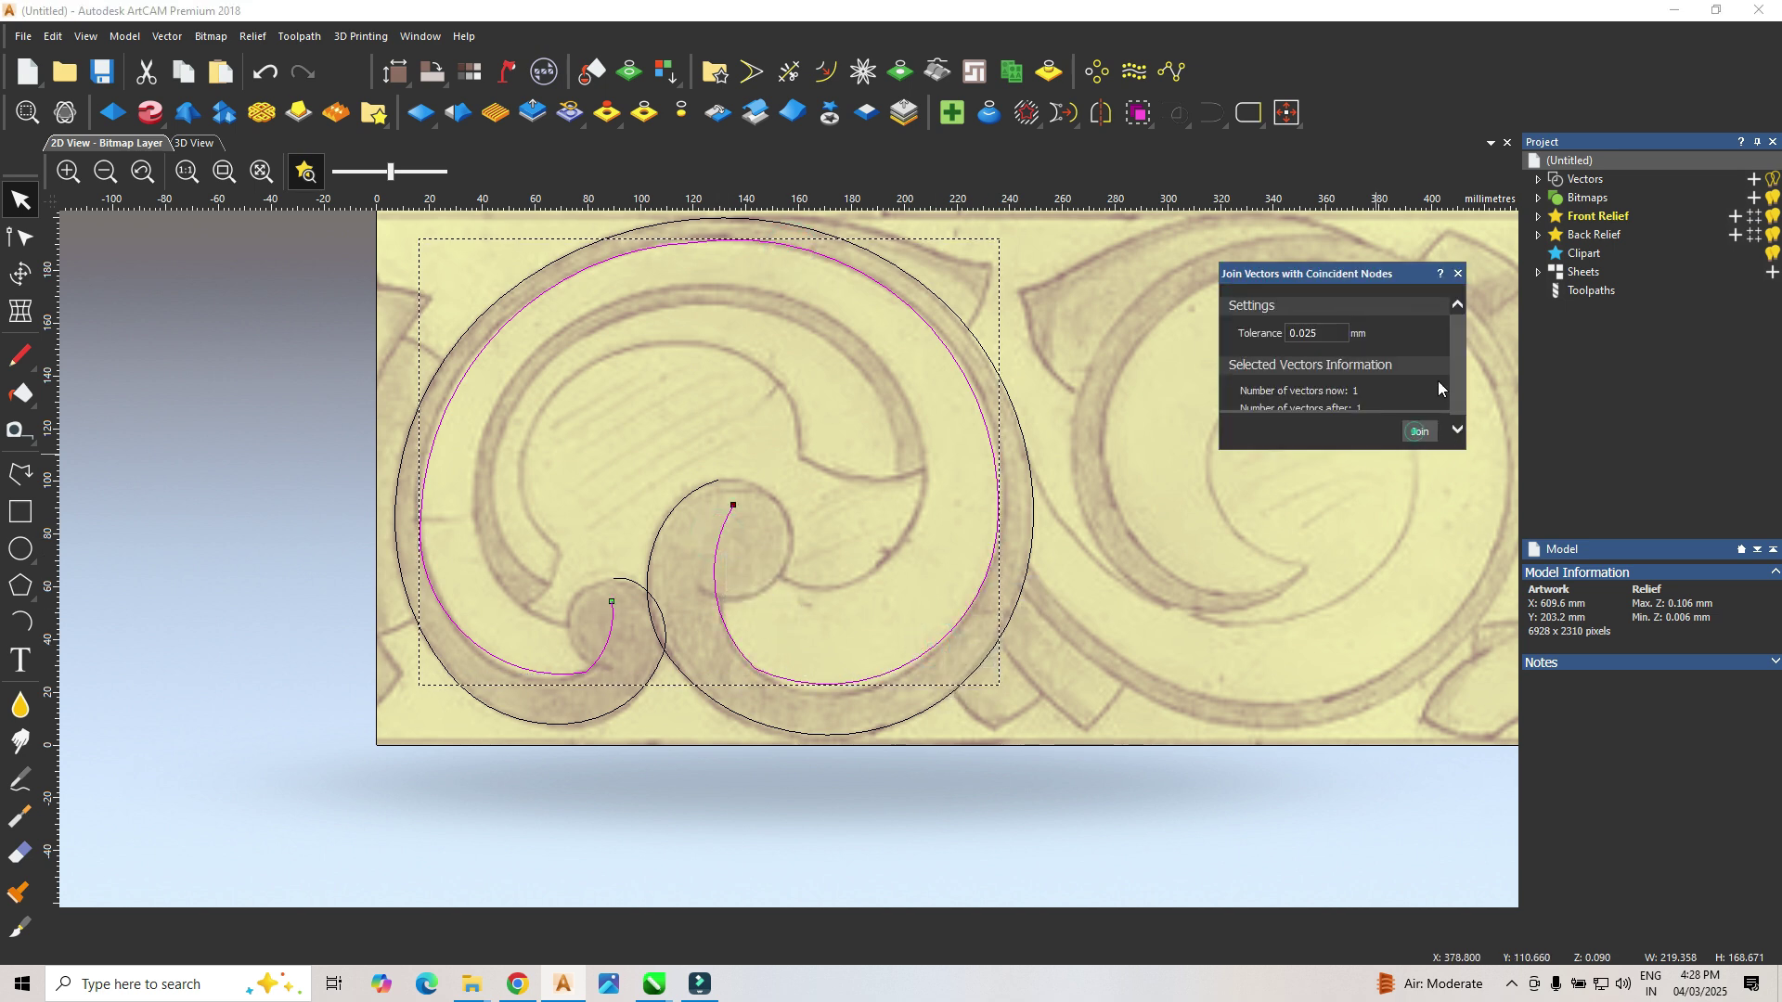
left_click(1458, 273)
Step: Smooth the top, right-side and left-side junction nodes of the joined inner-edge vector
key("n")
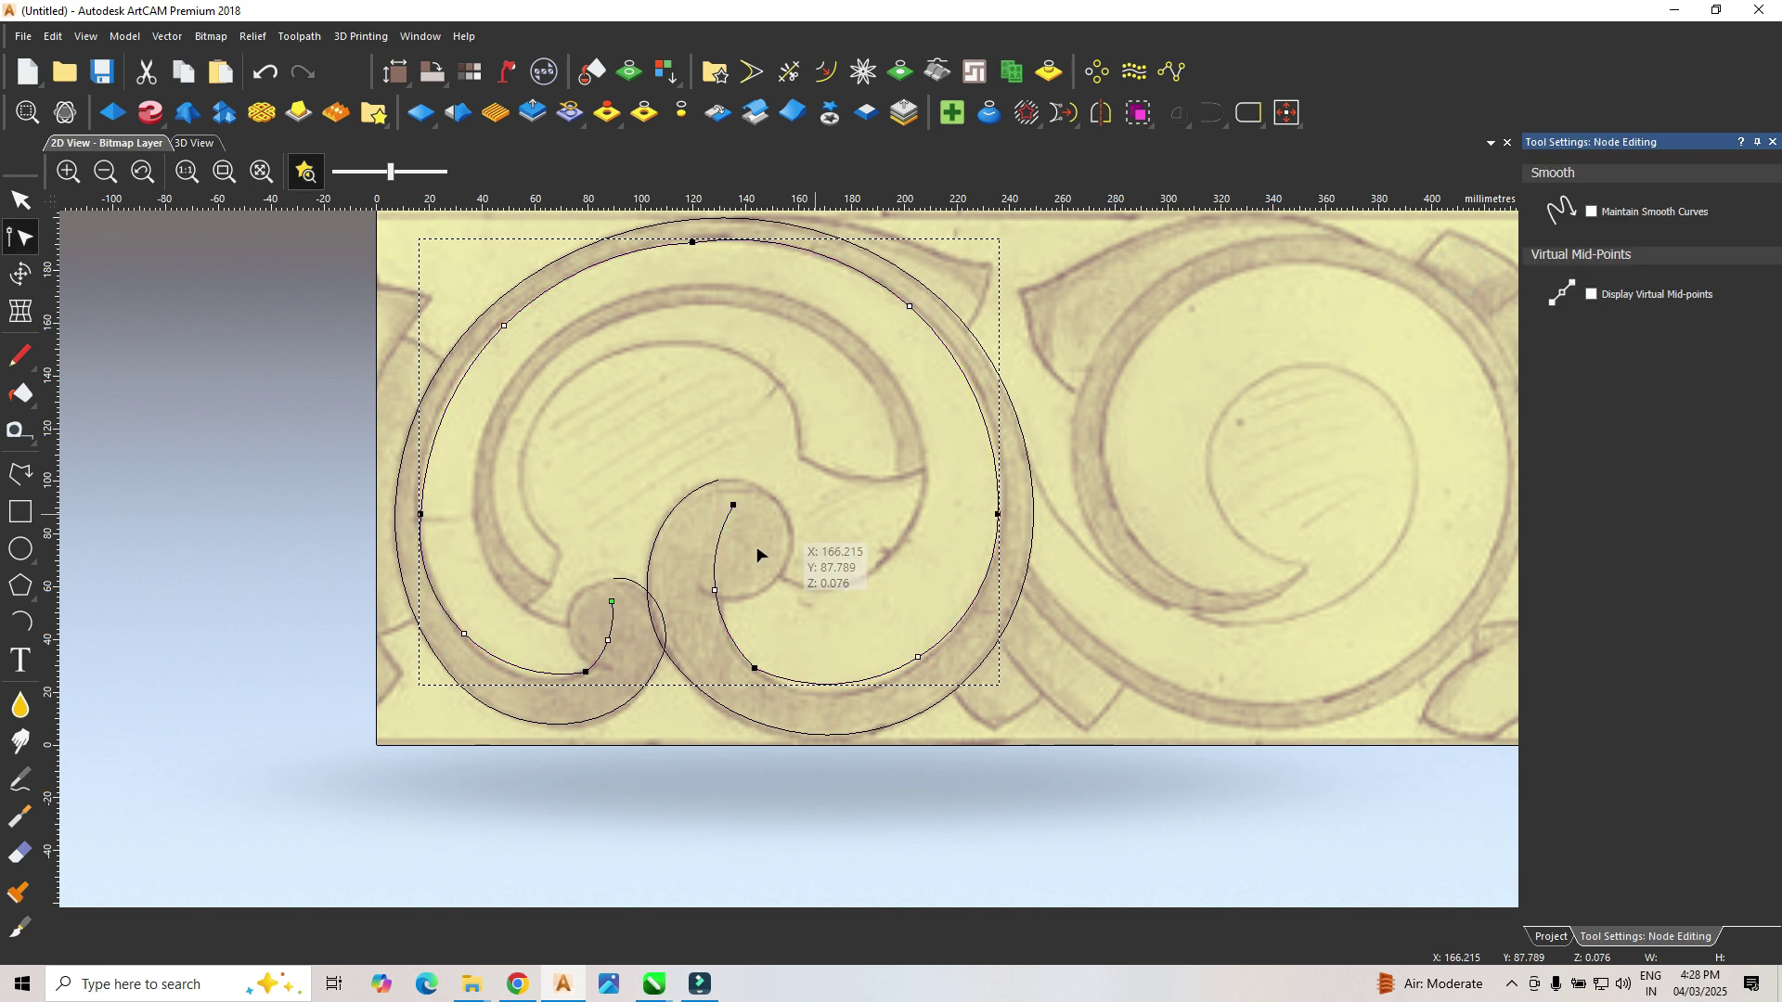
left_click(691, 241)
left_click(997, 513, "shift")
left_click(420, 512, "shift")
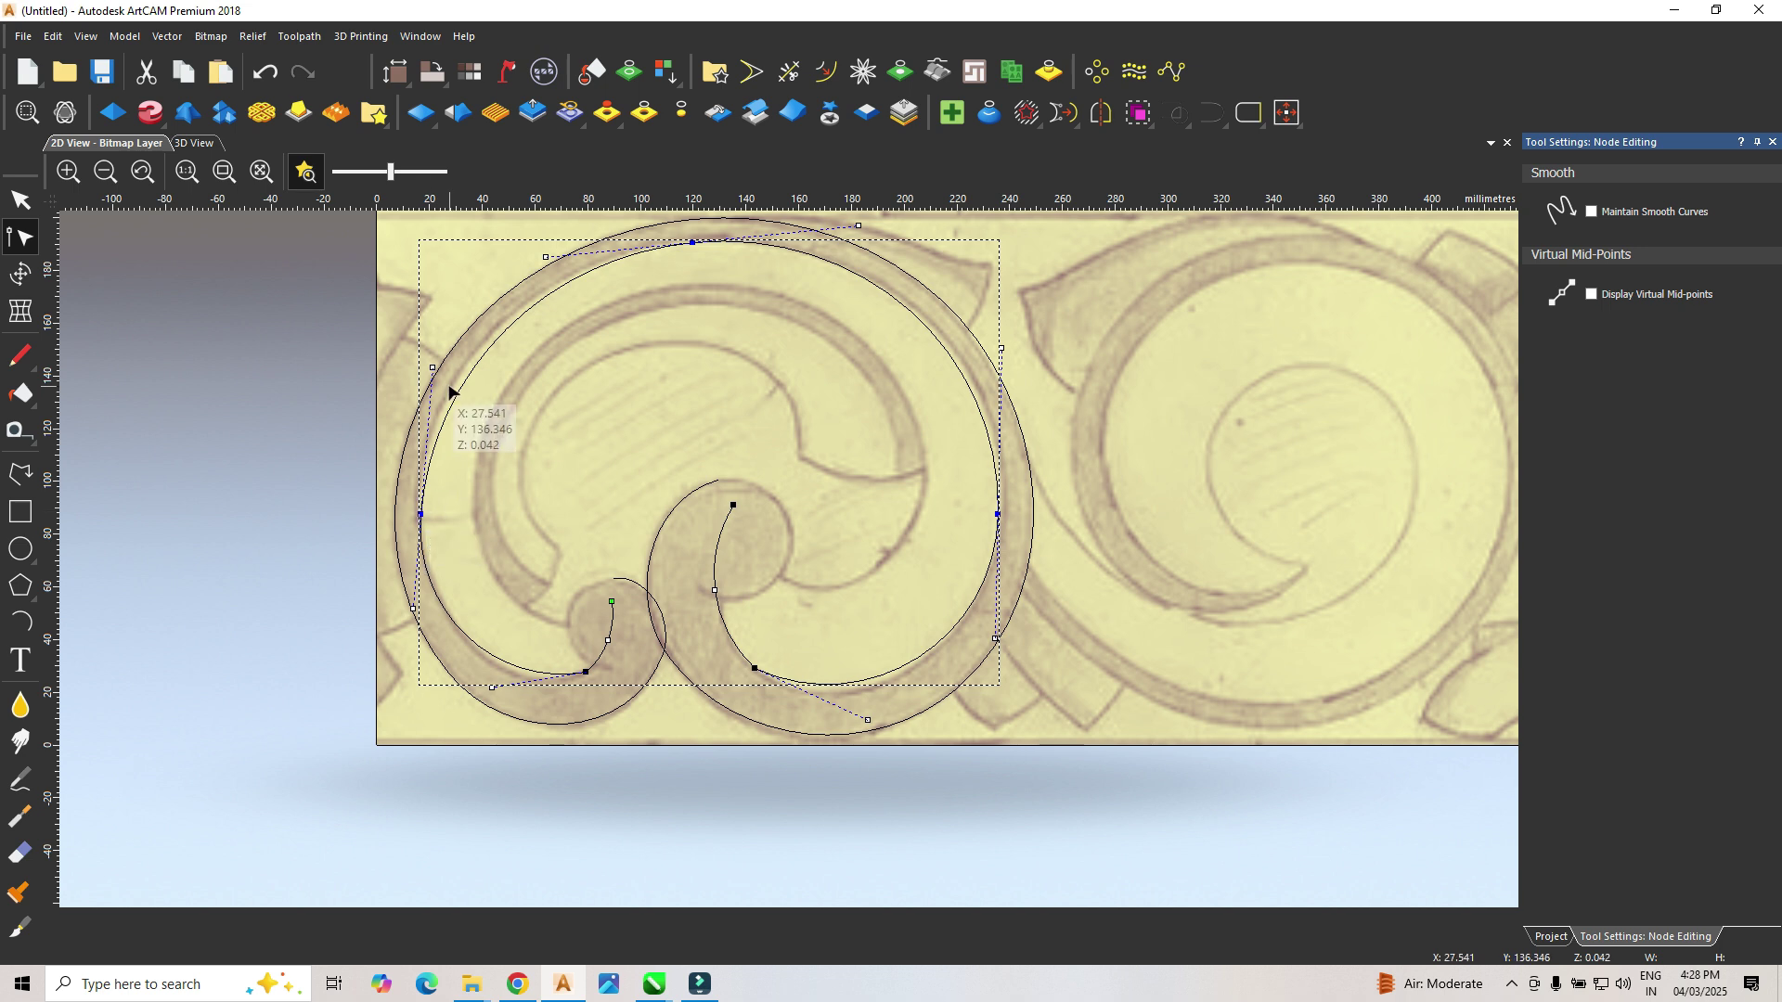
Step: Fine-tune the inner-edge vector's upper-left and top handles, and smooth its two lower junction nodes beside the curls
left_click_drag(434, 368, 430, 369)
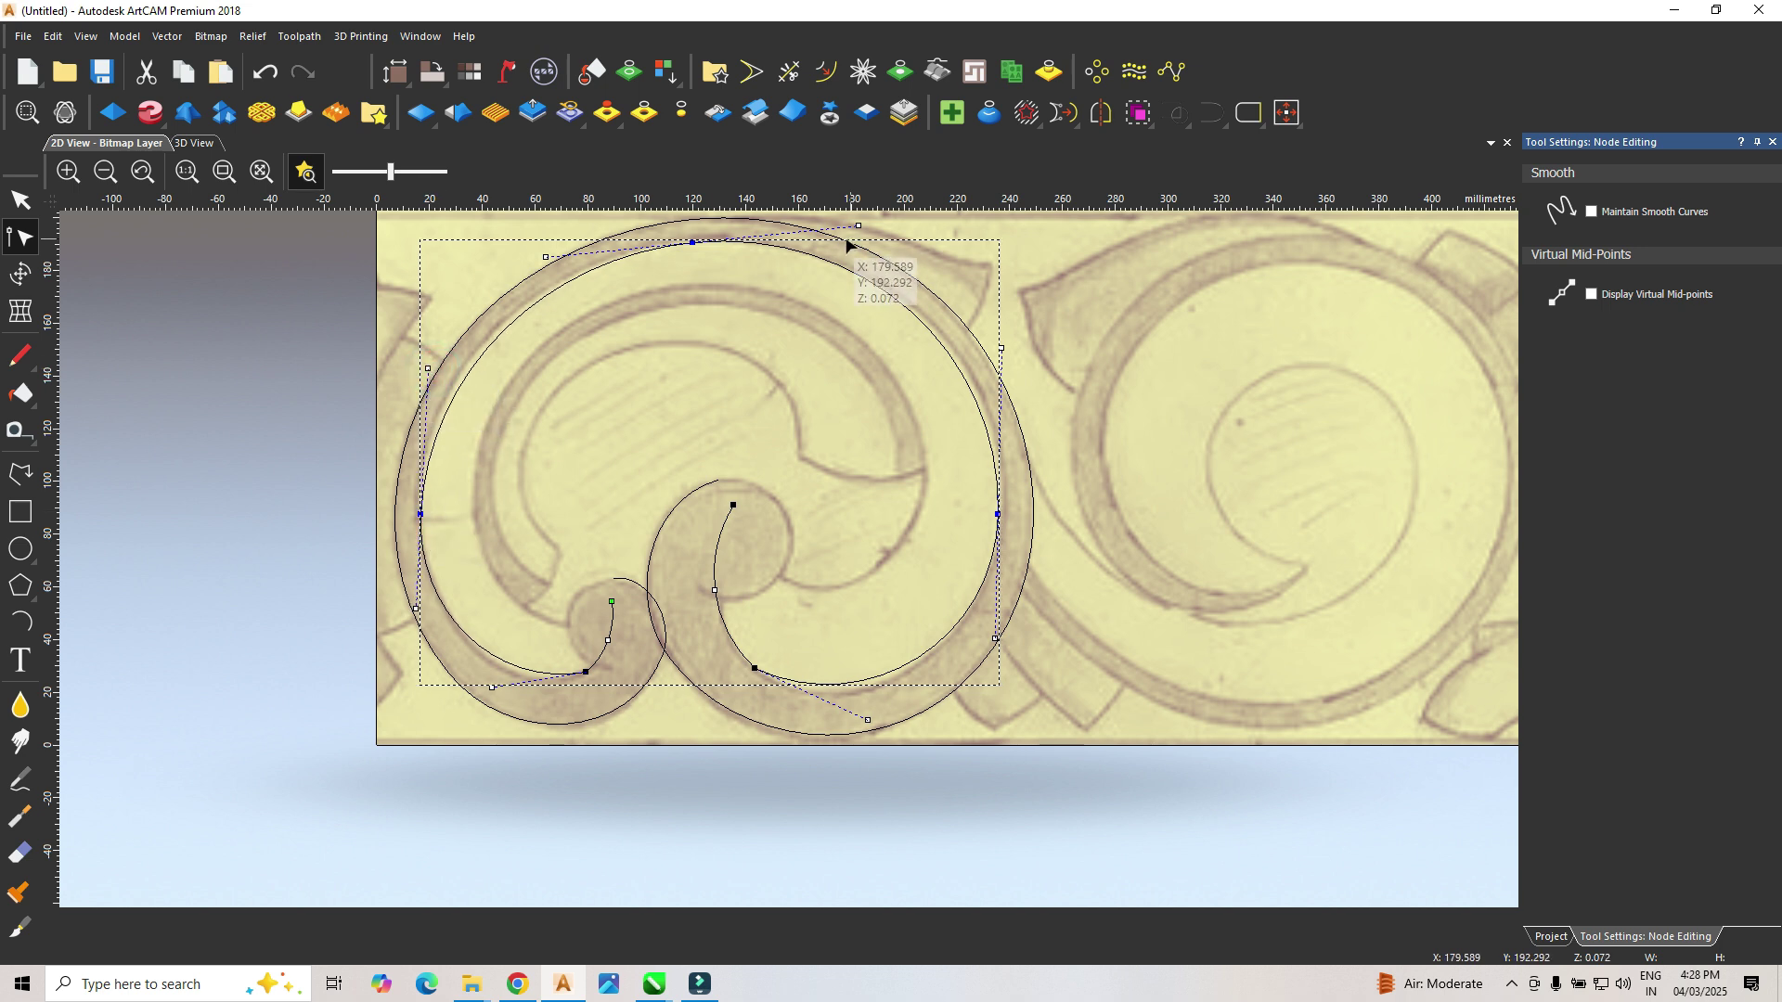
left_click_drag(855, 226, 853, 222)
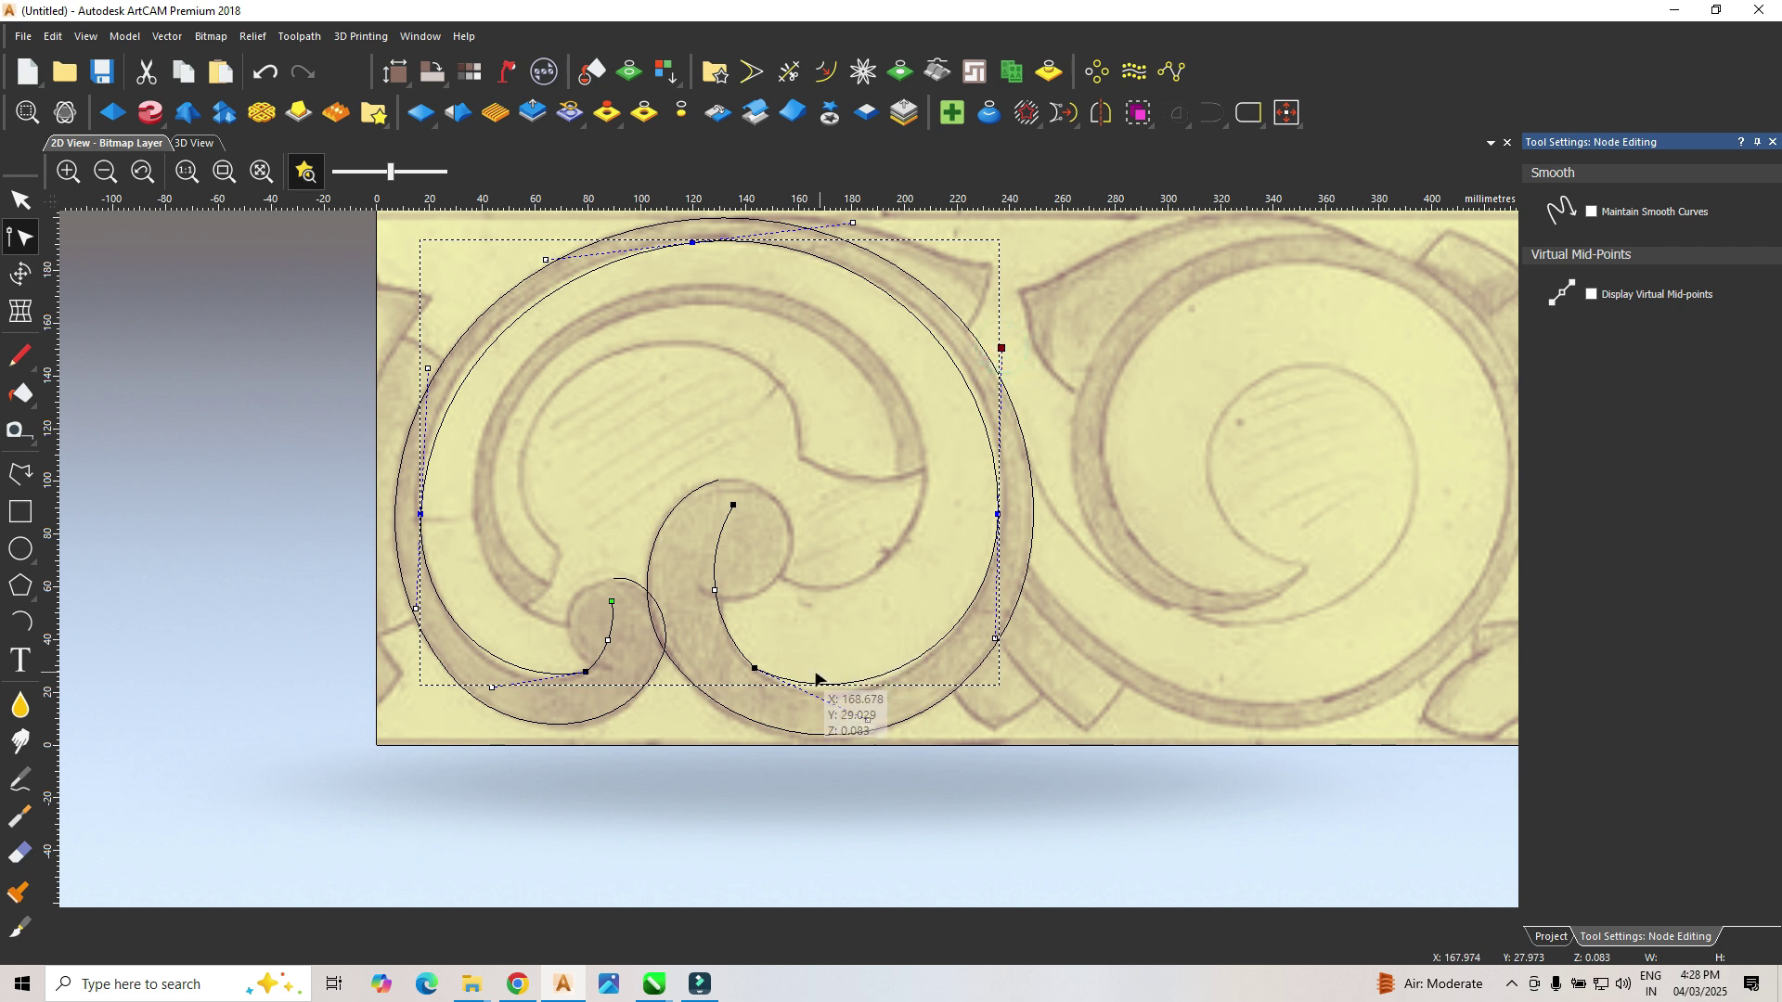
left_click(755, 668)
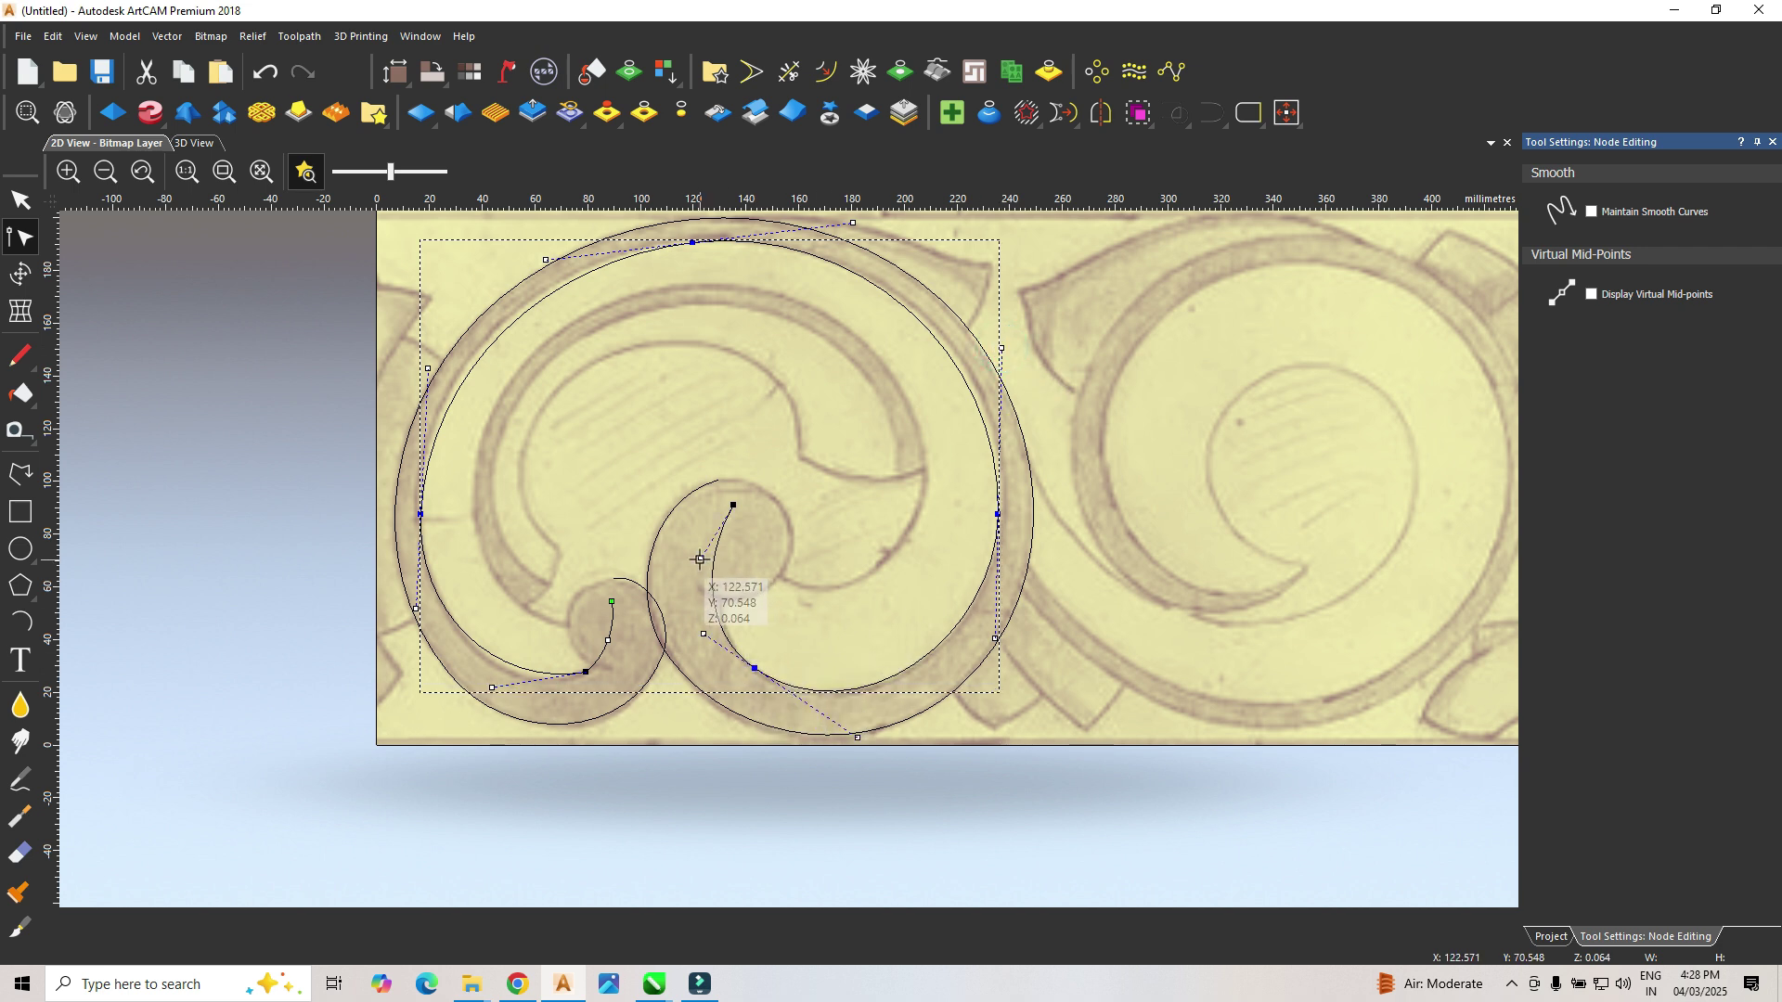
left_click(785, 549)
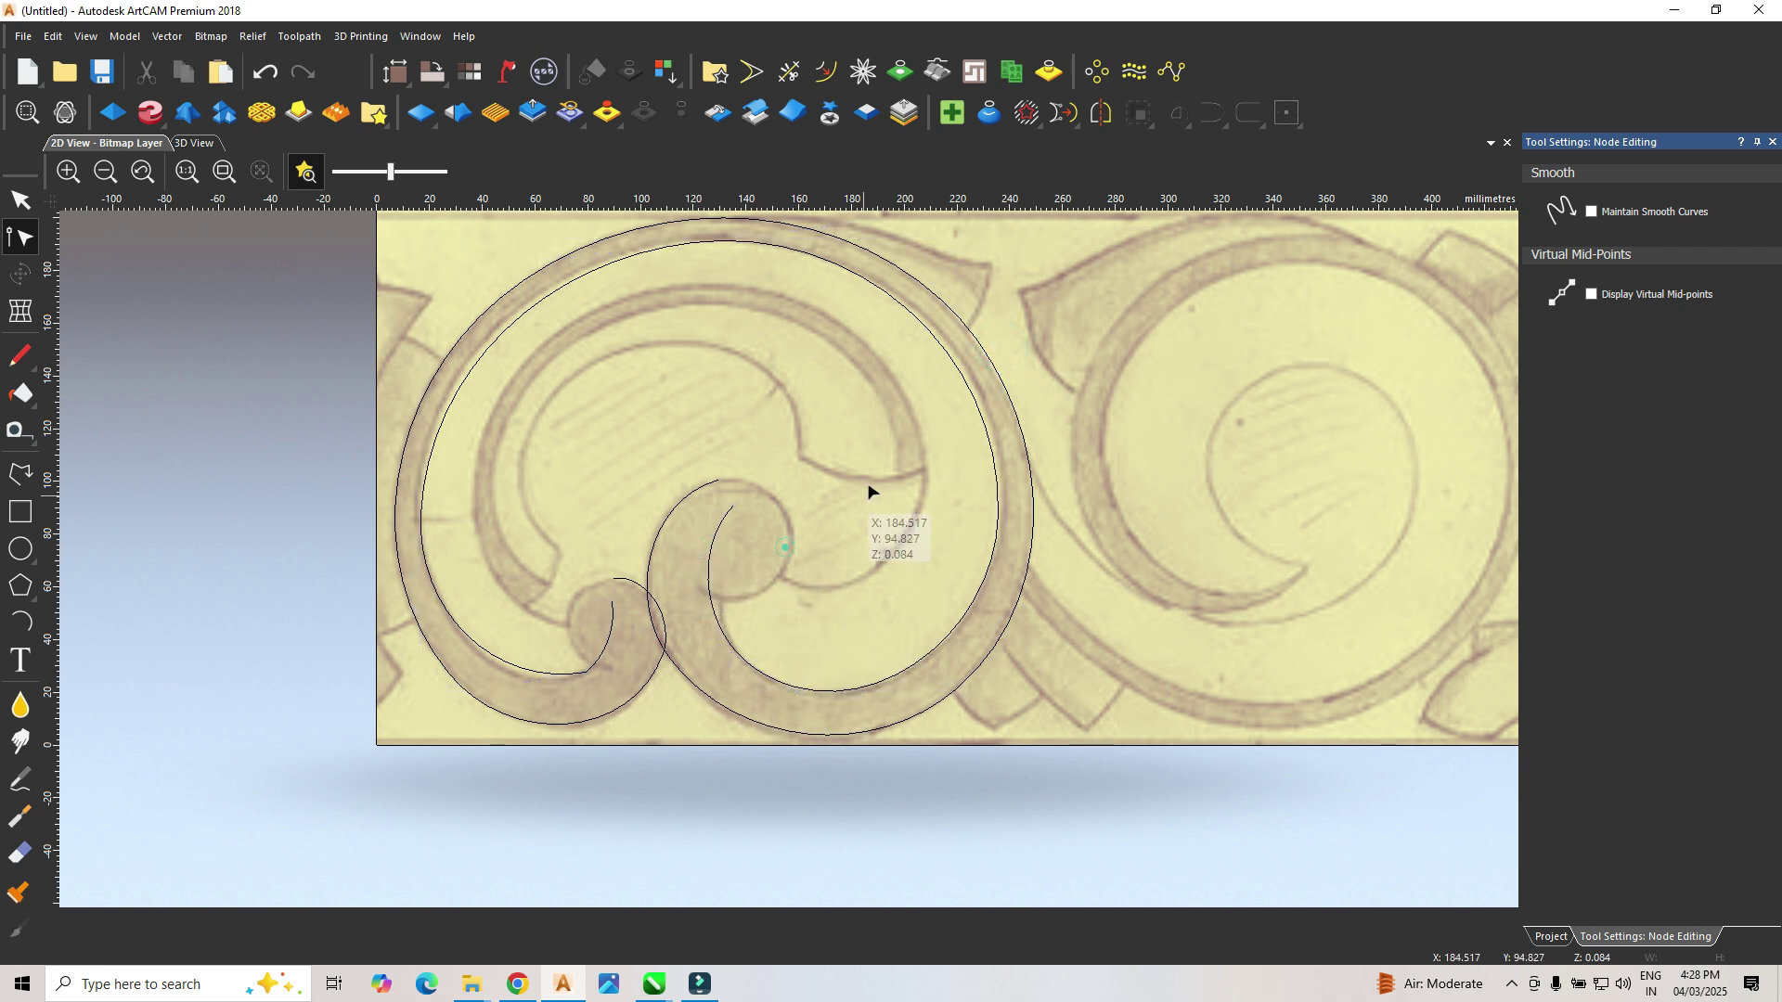
left_click(592, 658)
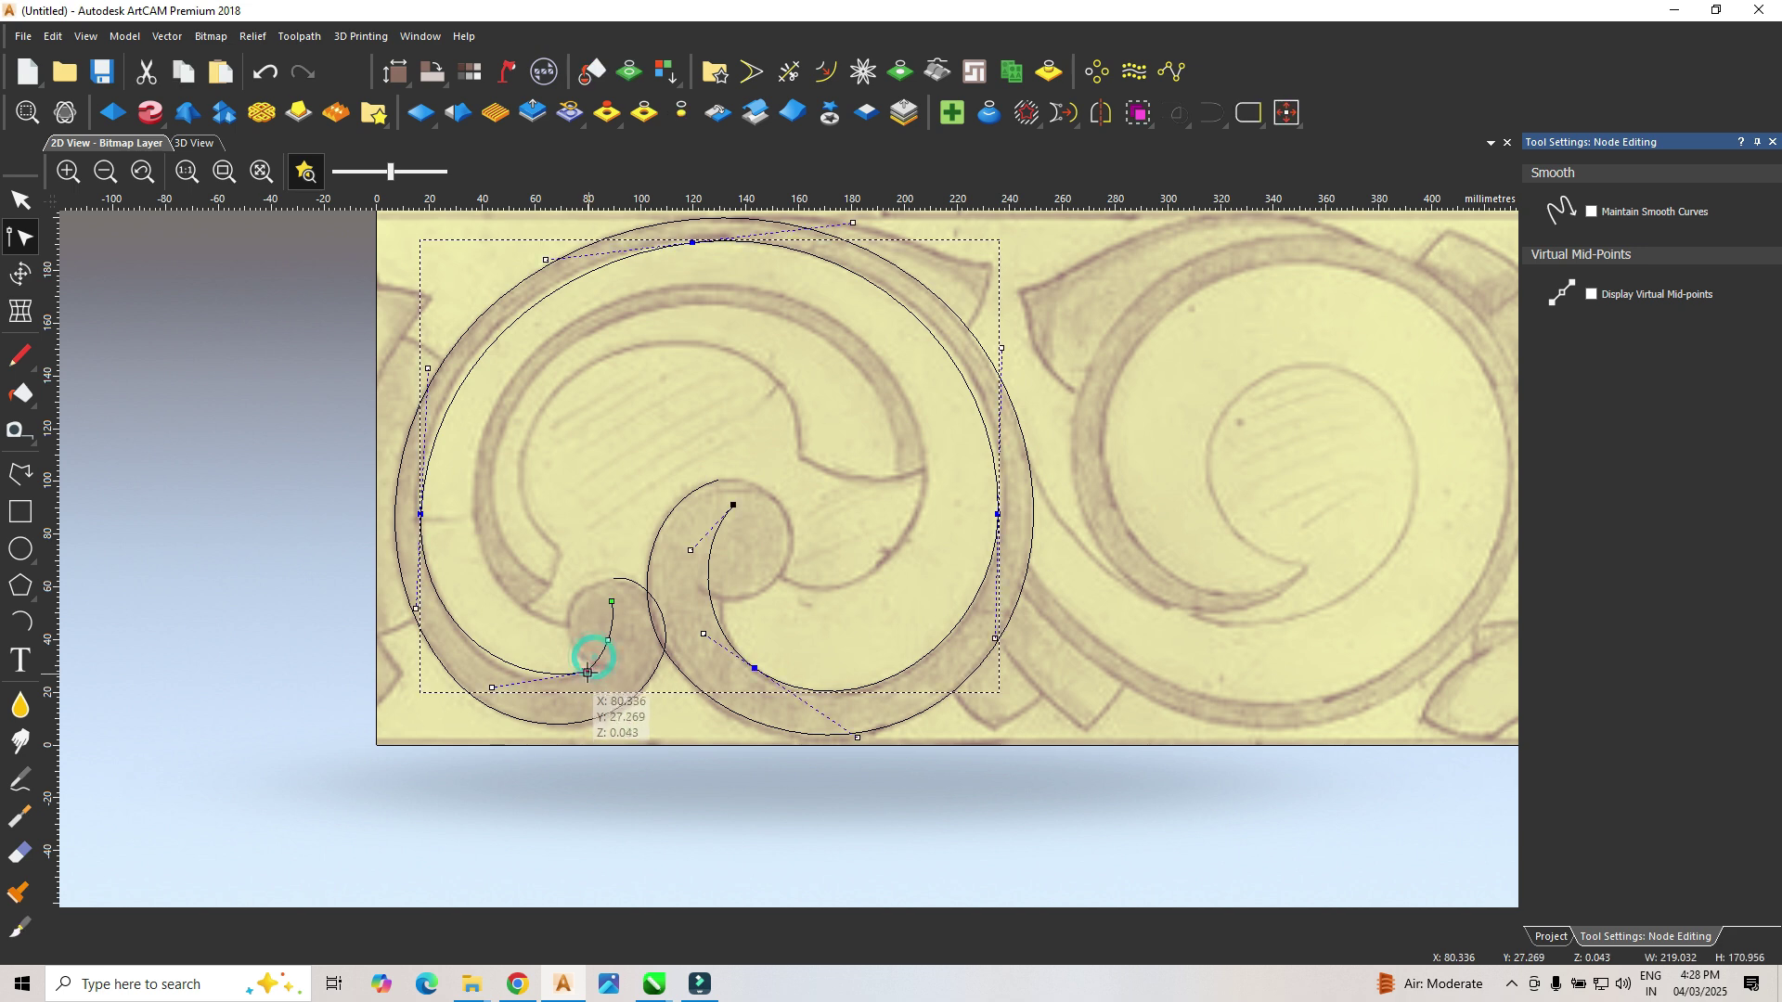
left_click(584, 671)
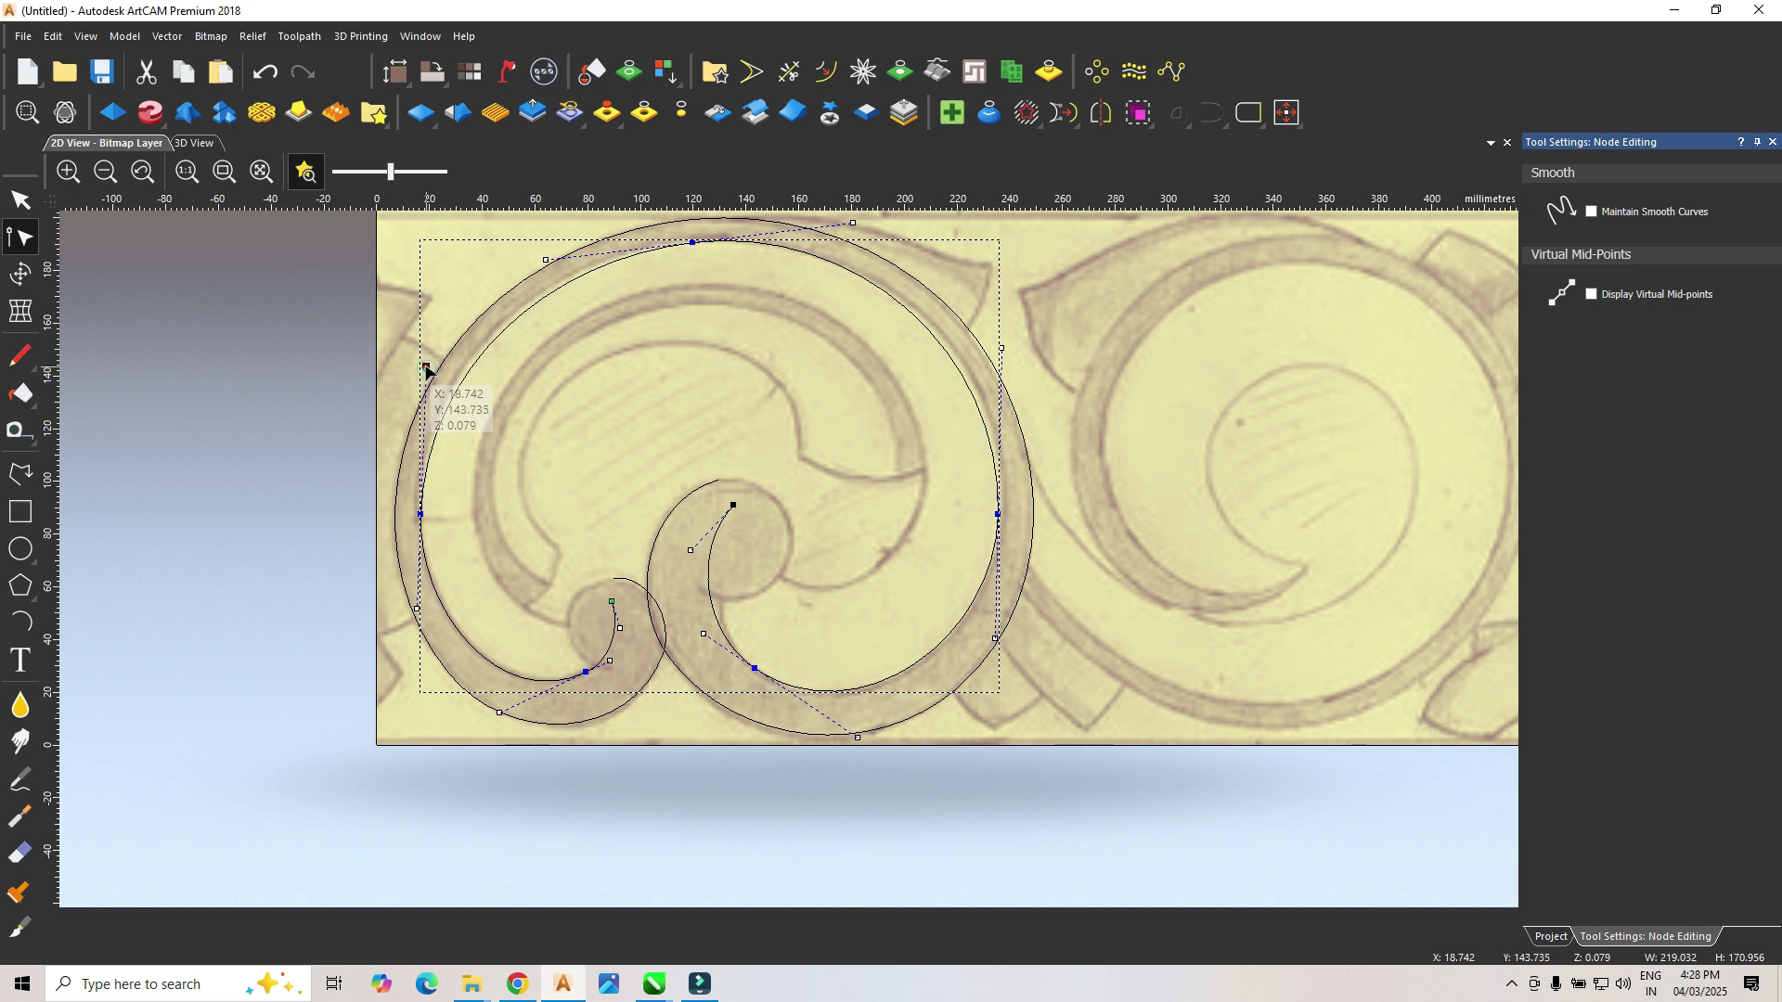
left_click(534, 429)
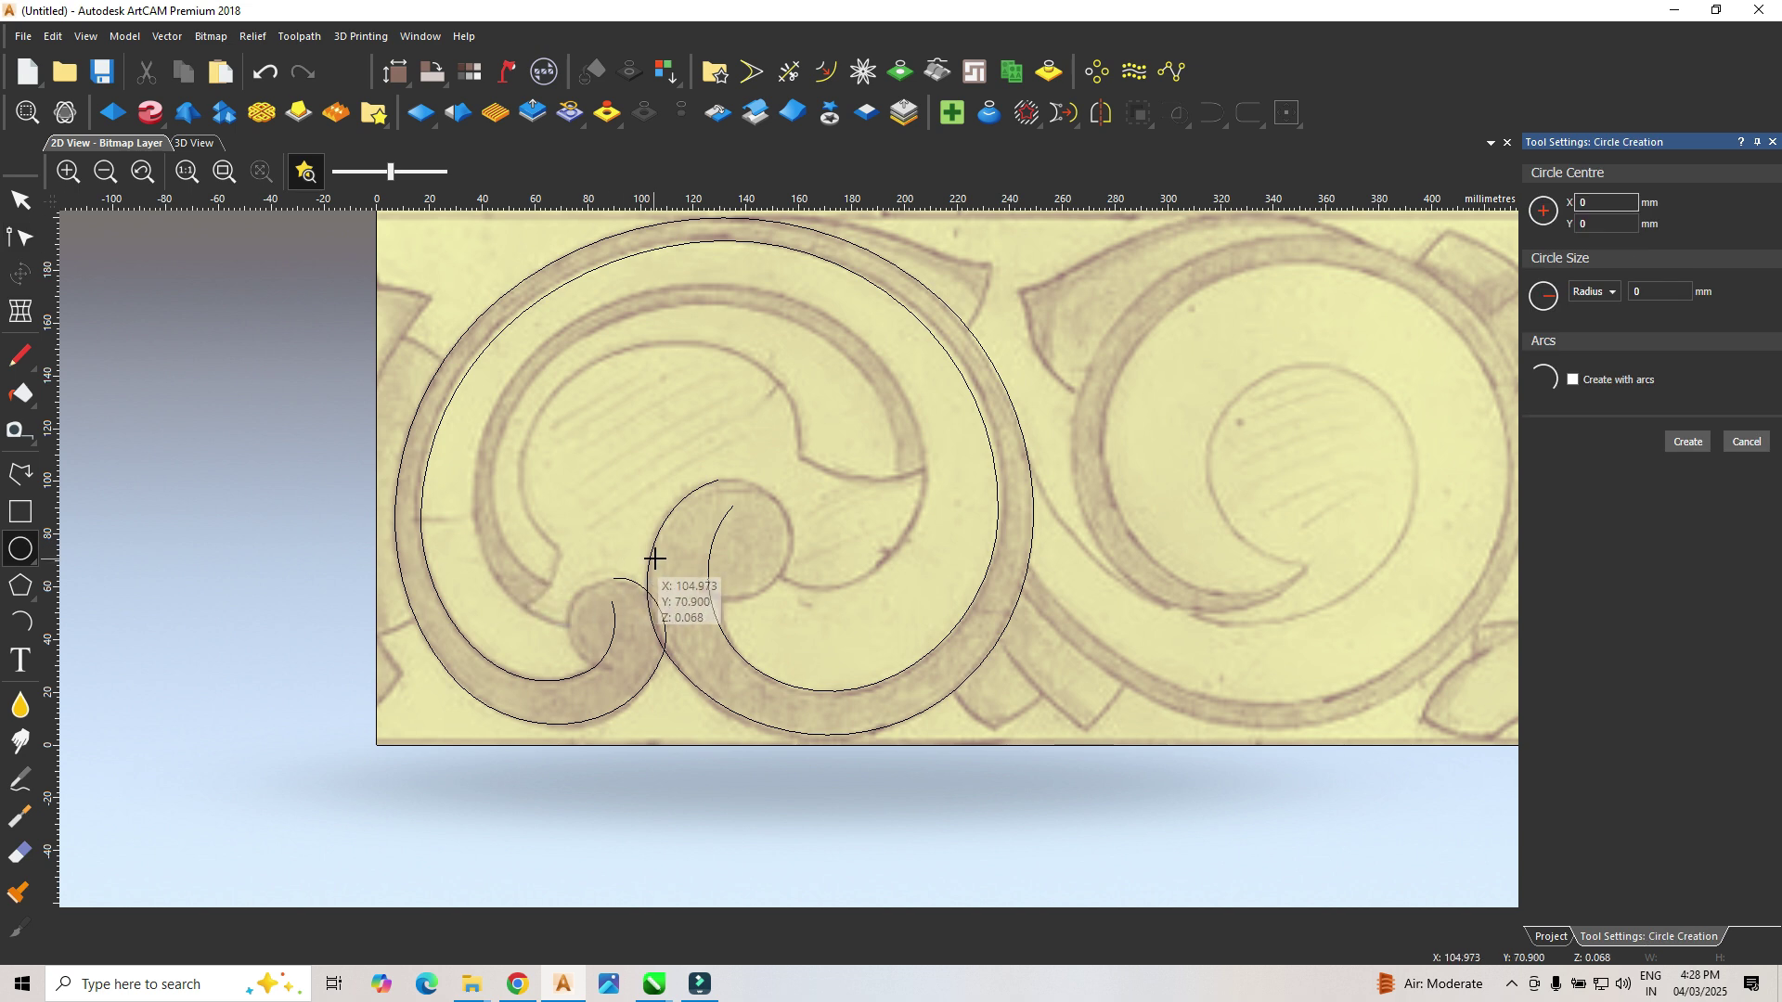
Step: Draw a circle about 43.2 mm in diameter over the first scroll's larger curl
scroll(726, 554, "up", 2)
left_click(736, 510)
left_click(777, 622)
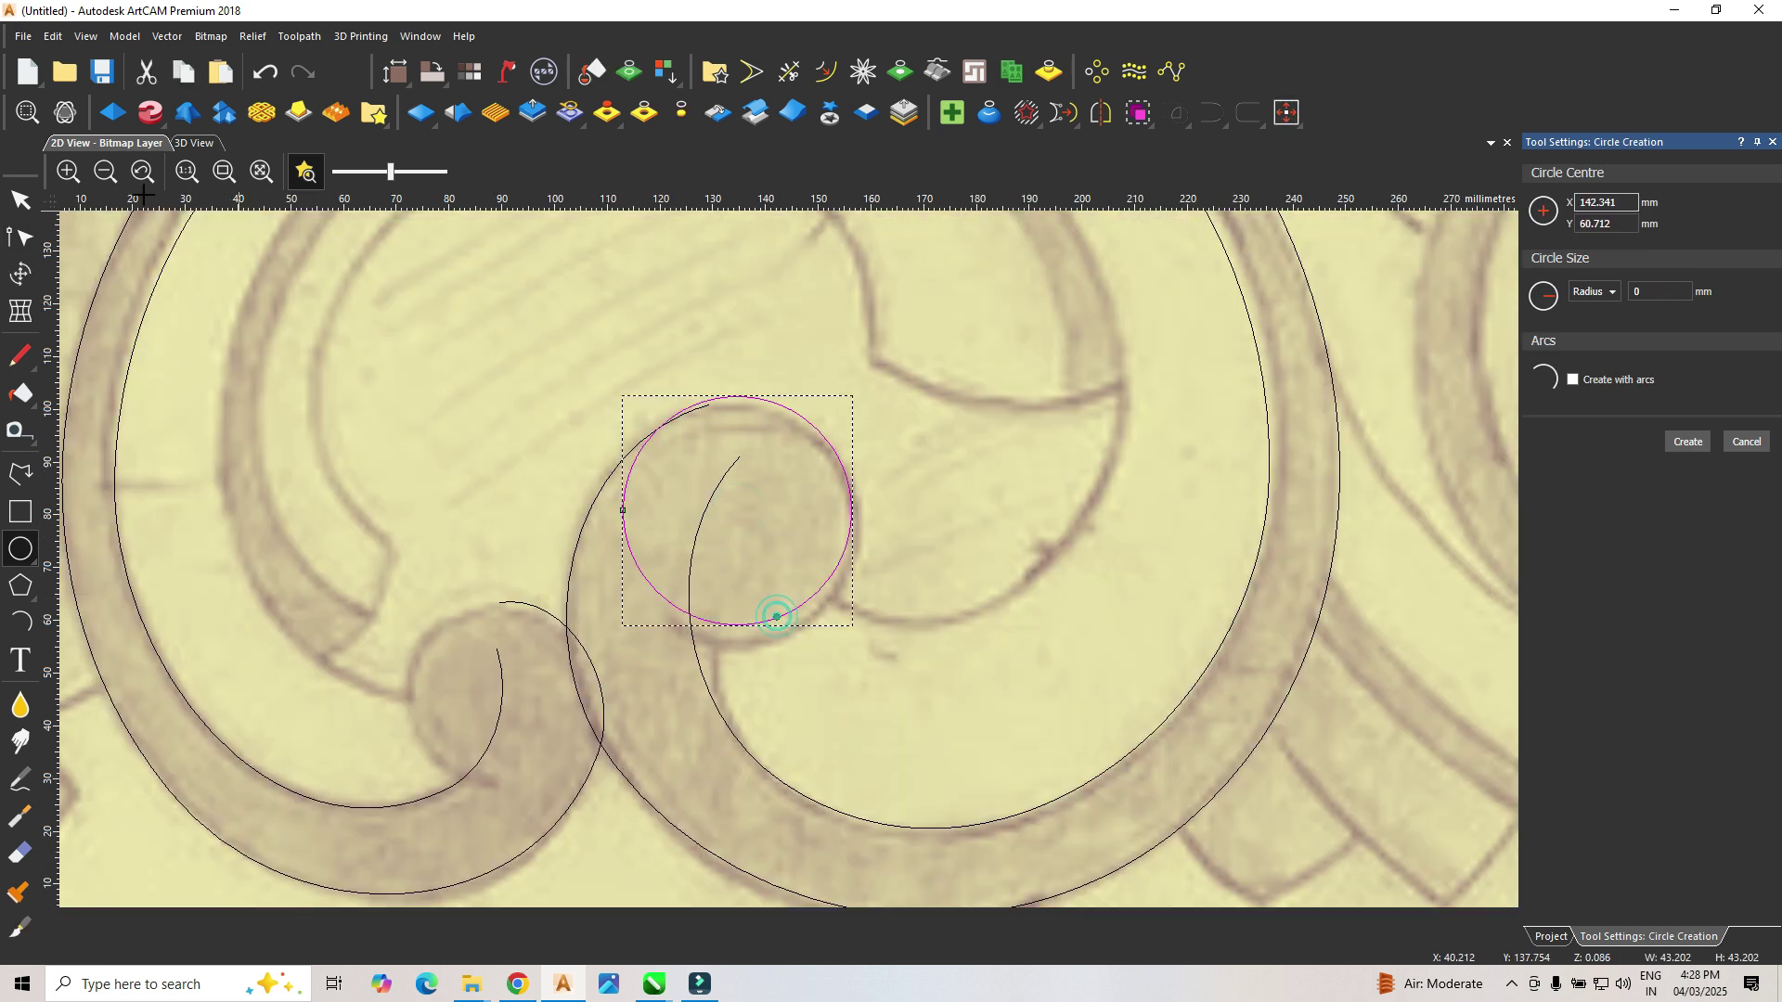
left_click(20, 199)
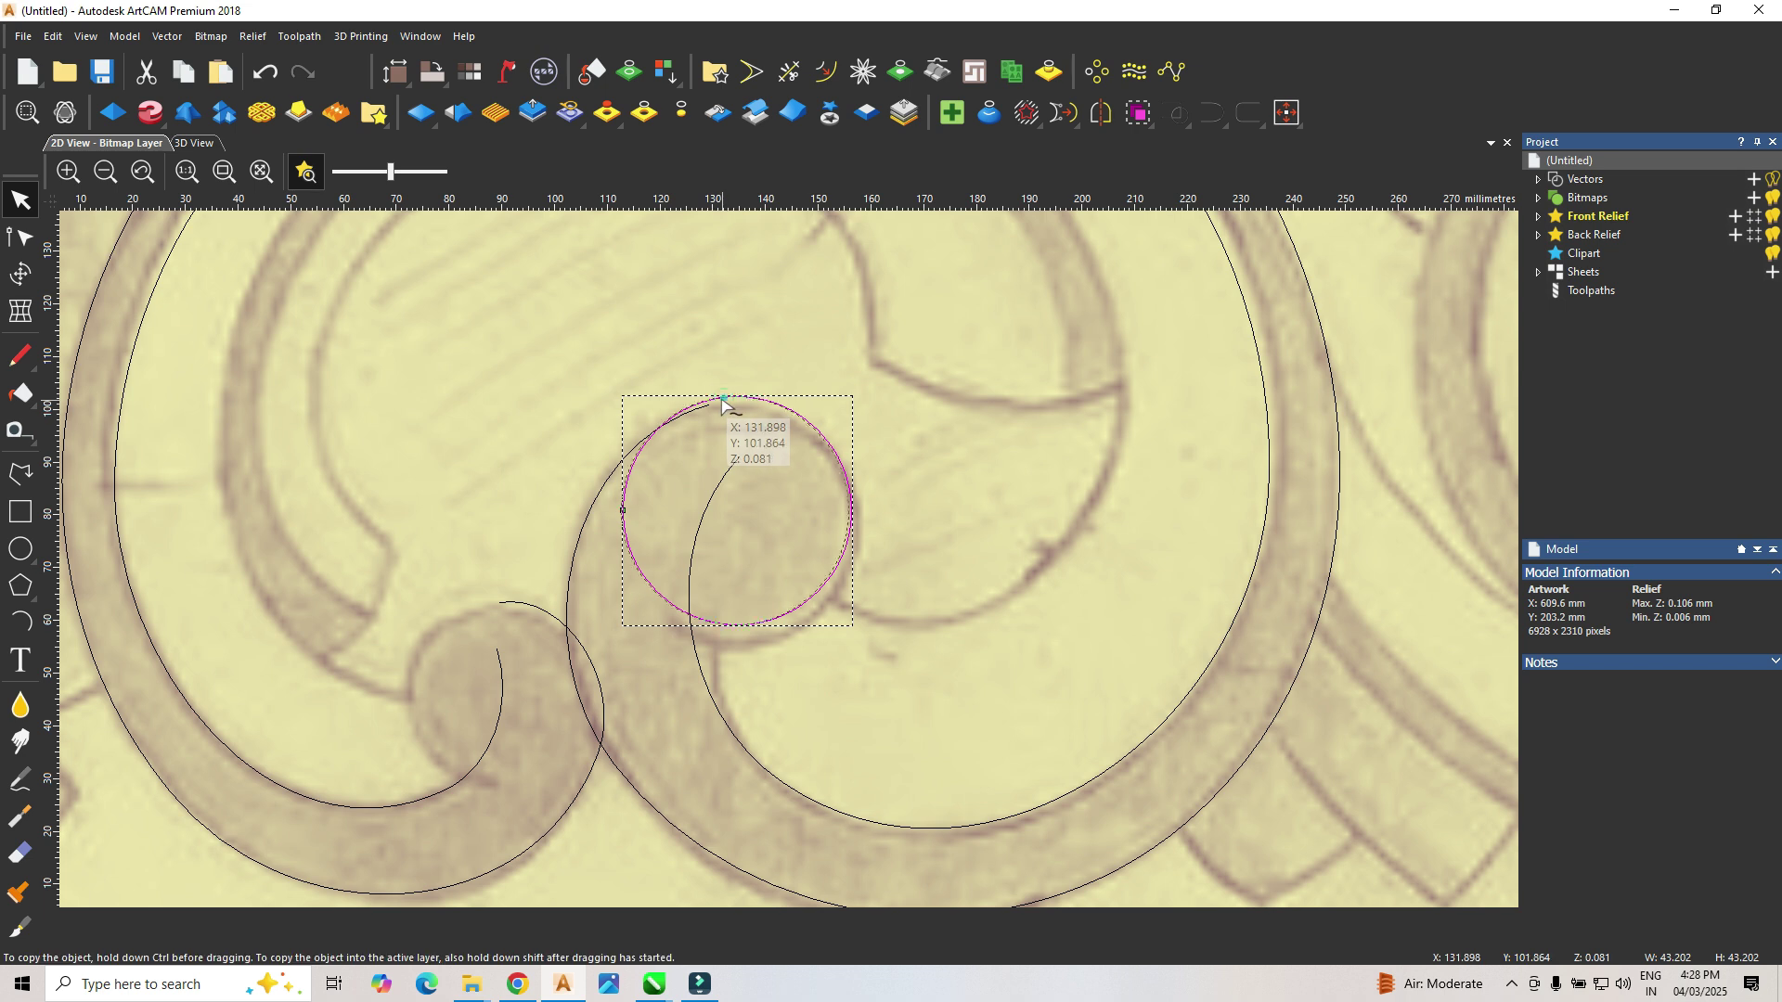
Step: Move the circle on the larger curl against the outer-edge line and nudge it slightly up and to the right
left_click_drag(718, 405, 712, 414)
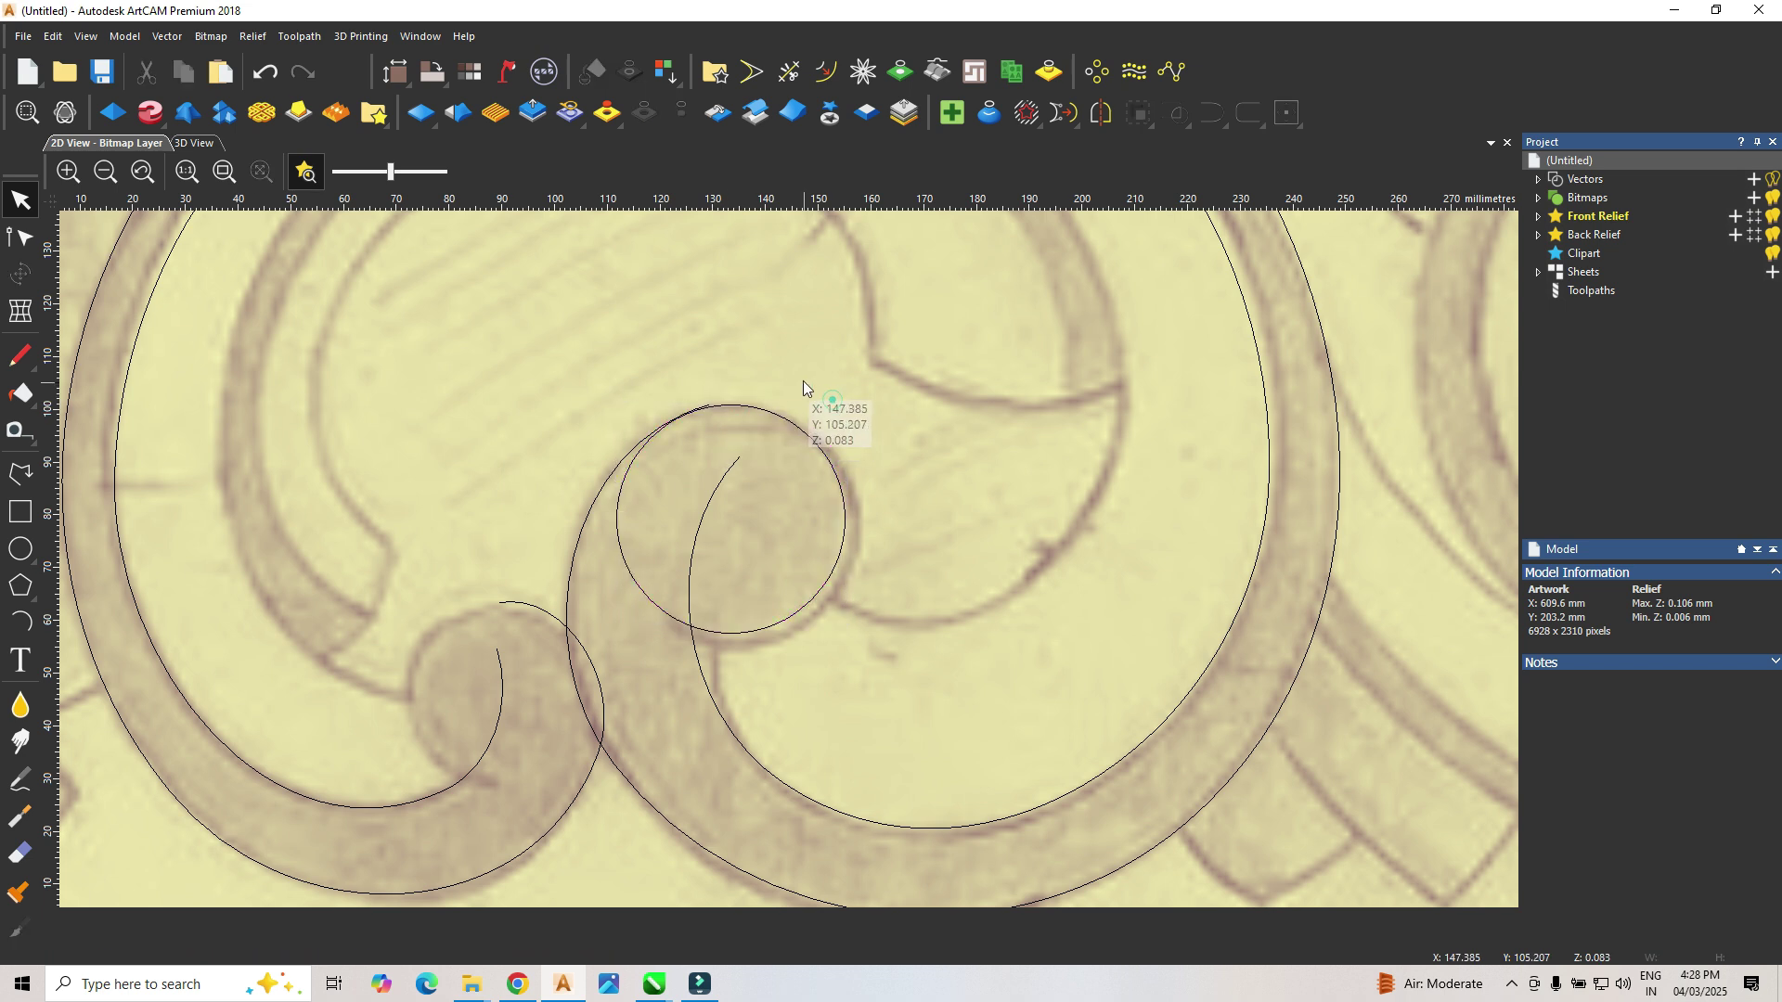
key("Up")
key("Up")
key("Up")
key("Right")
key("Right")
key("Right")
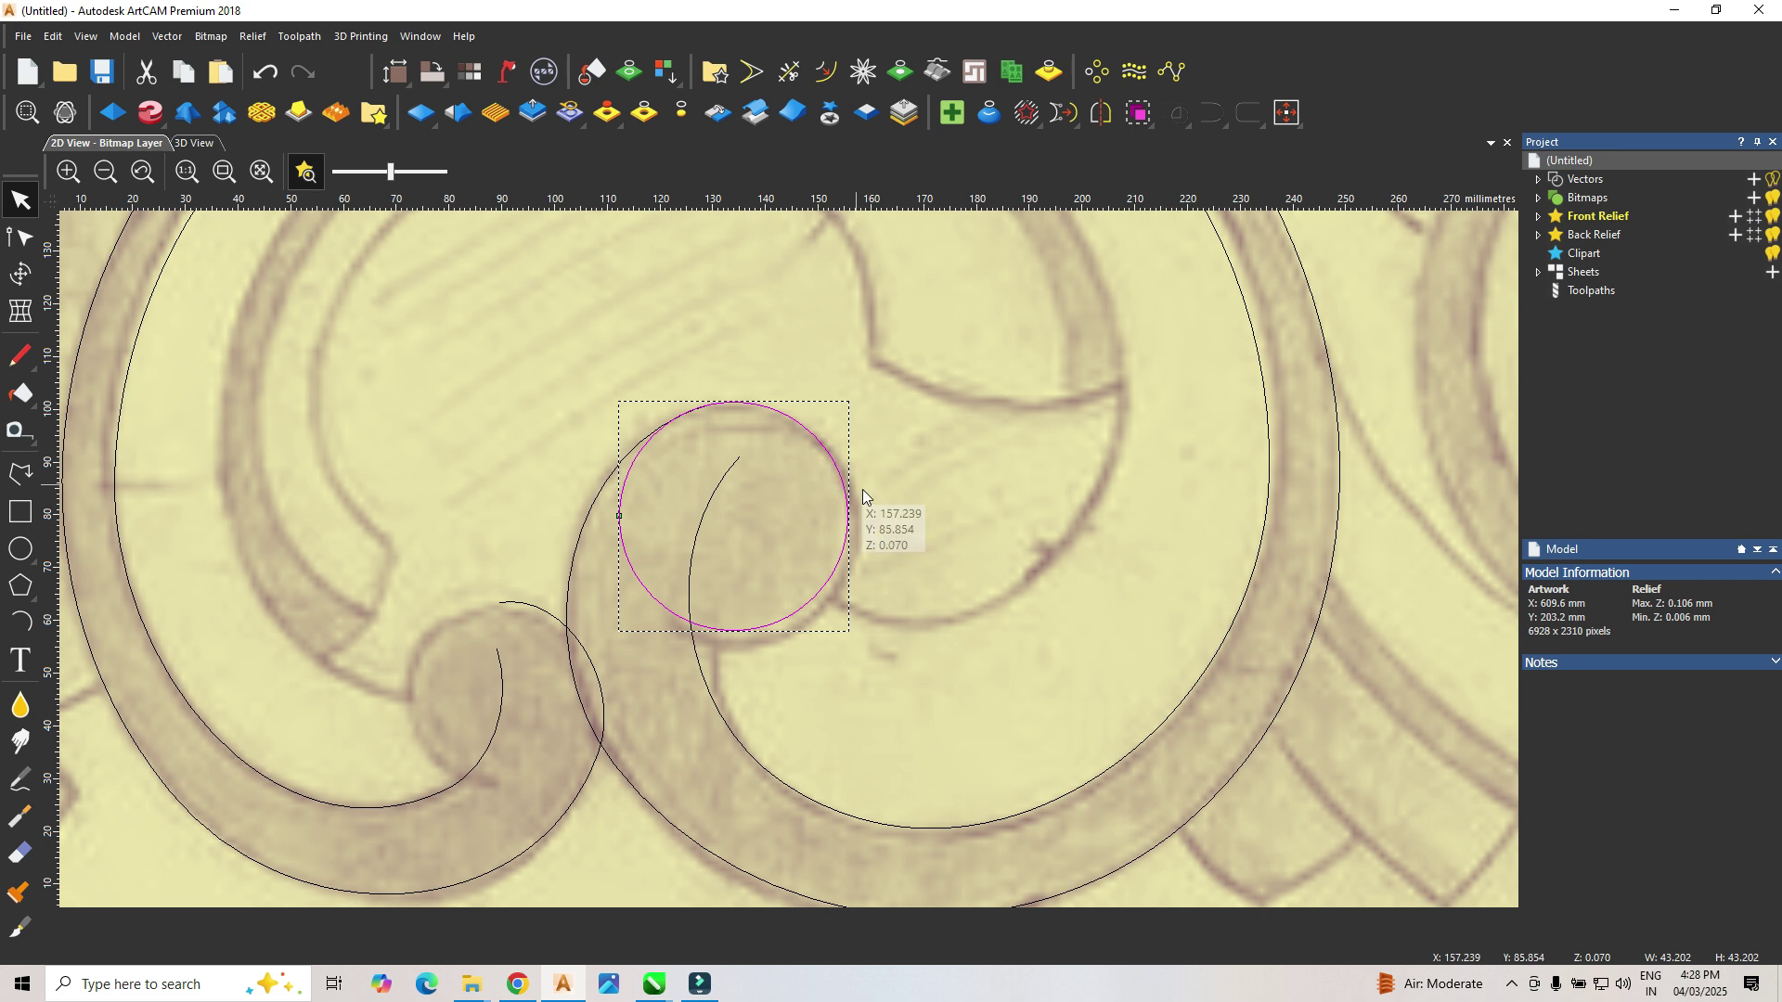
Step: Edit the nodes of the outer-edge vector and refine its curve at the junction between the two curls
left_click(926, 492)
scroll(782, 604, "down", 5)
scroll(782, 608, "up", 5)
left_click(723, 654)
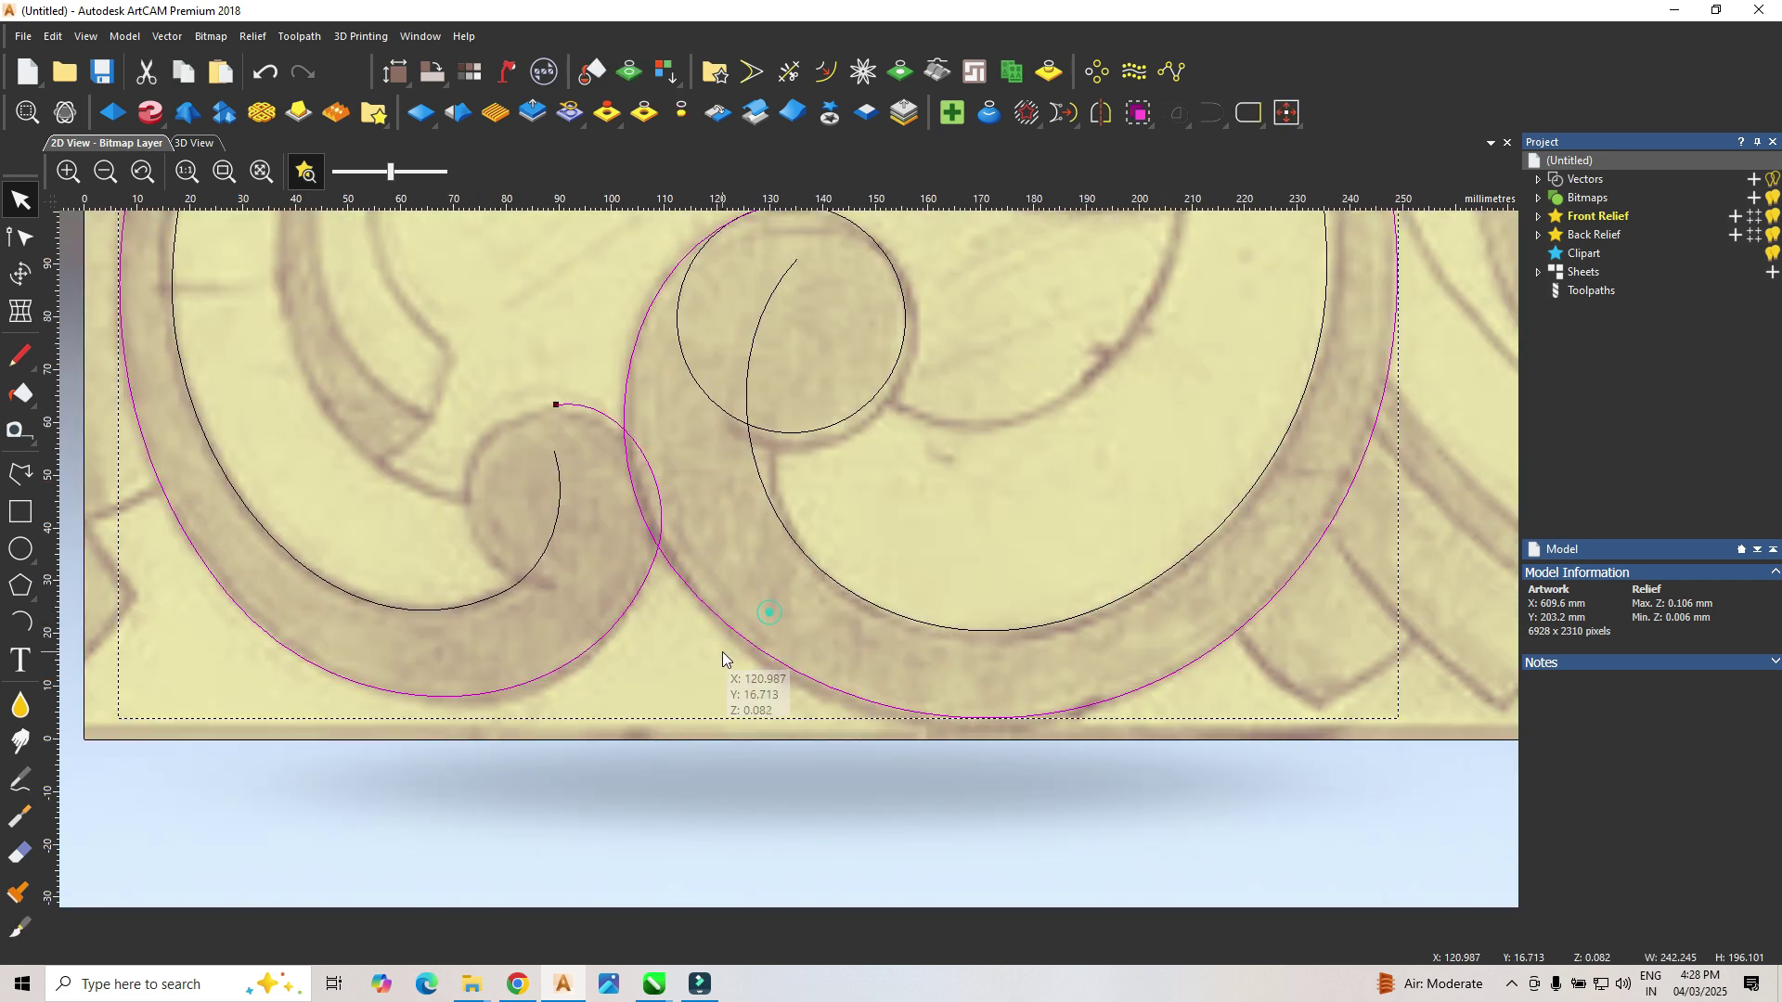
left_click(723, 645)
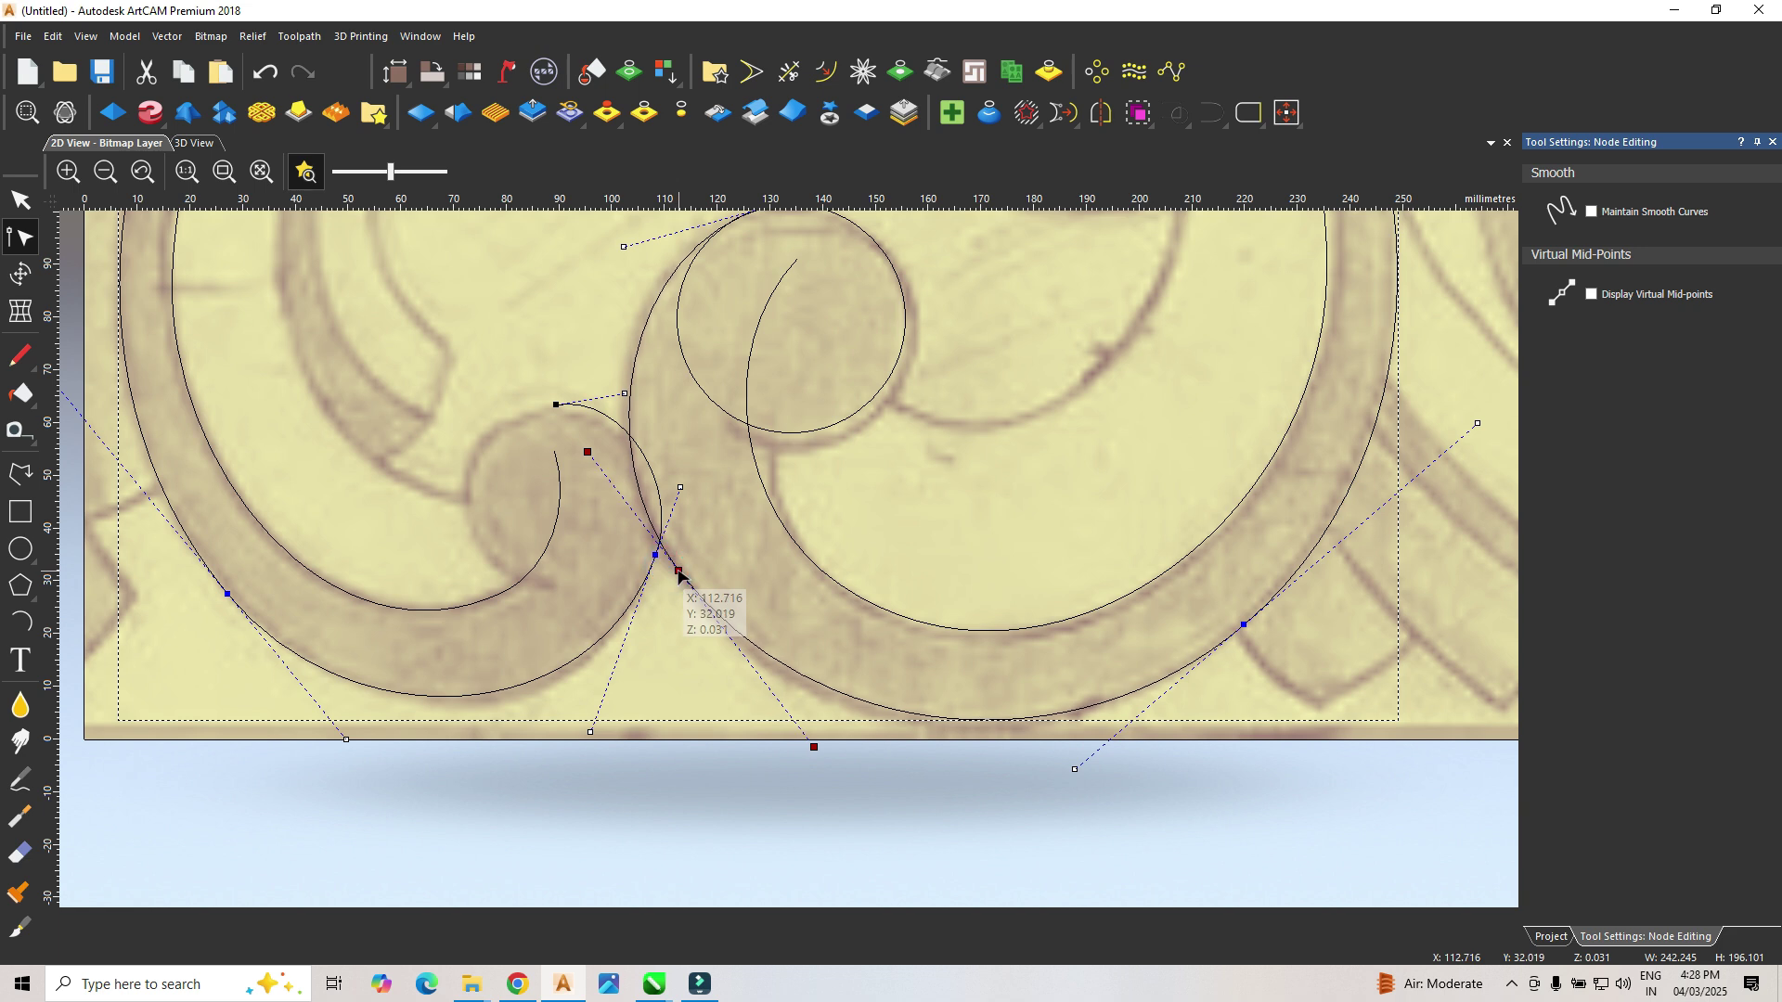
scroll(728, 538, "down", 4)
scroll(737, 568, "up", 2)
scroll(738, 568, "up", 2)
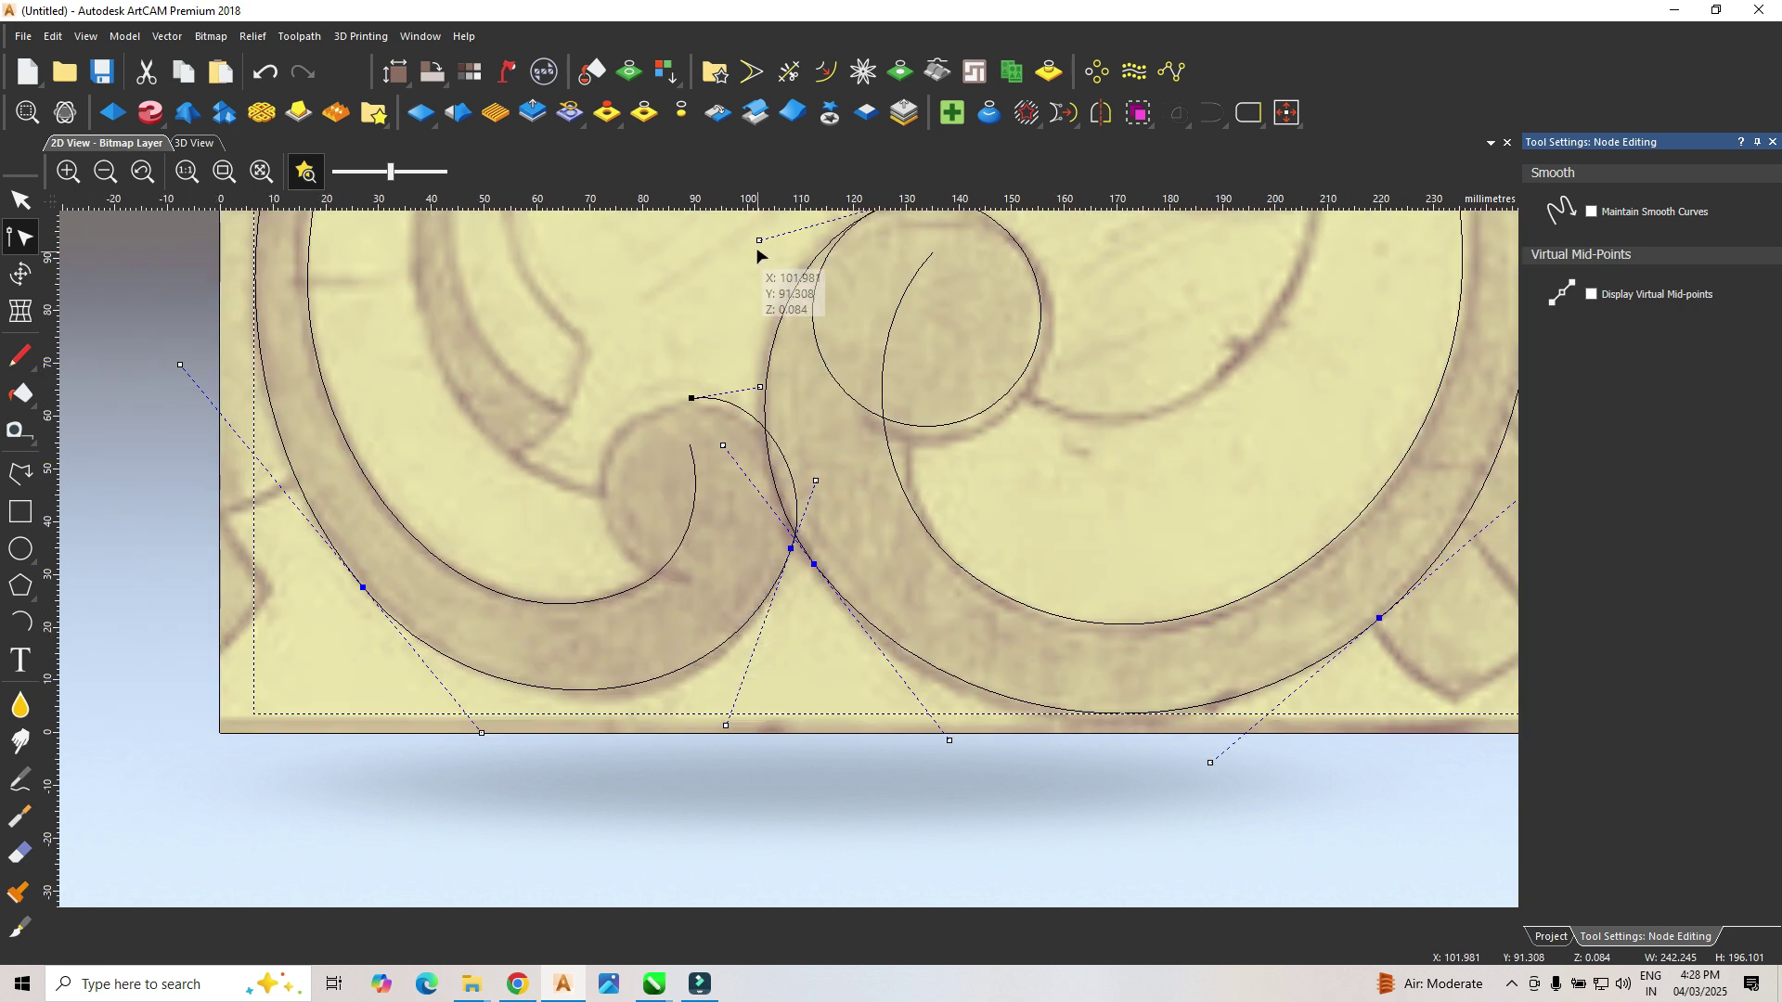
scroll(979, 501, "down", 1)
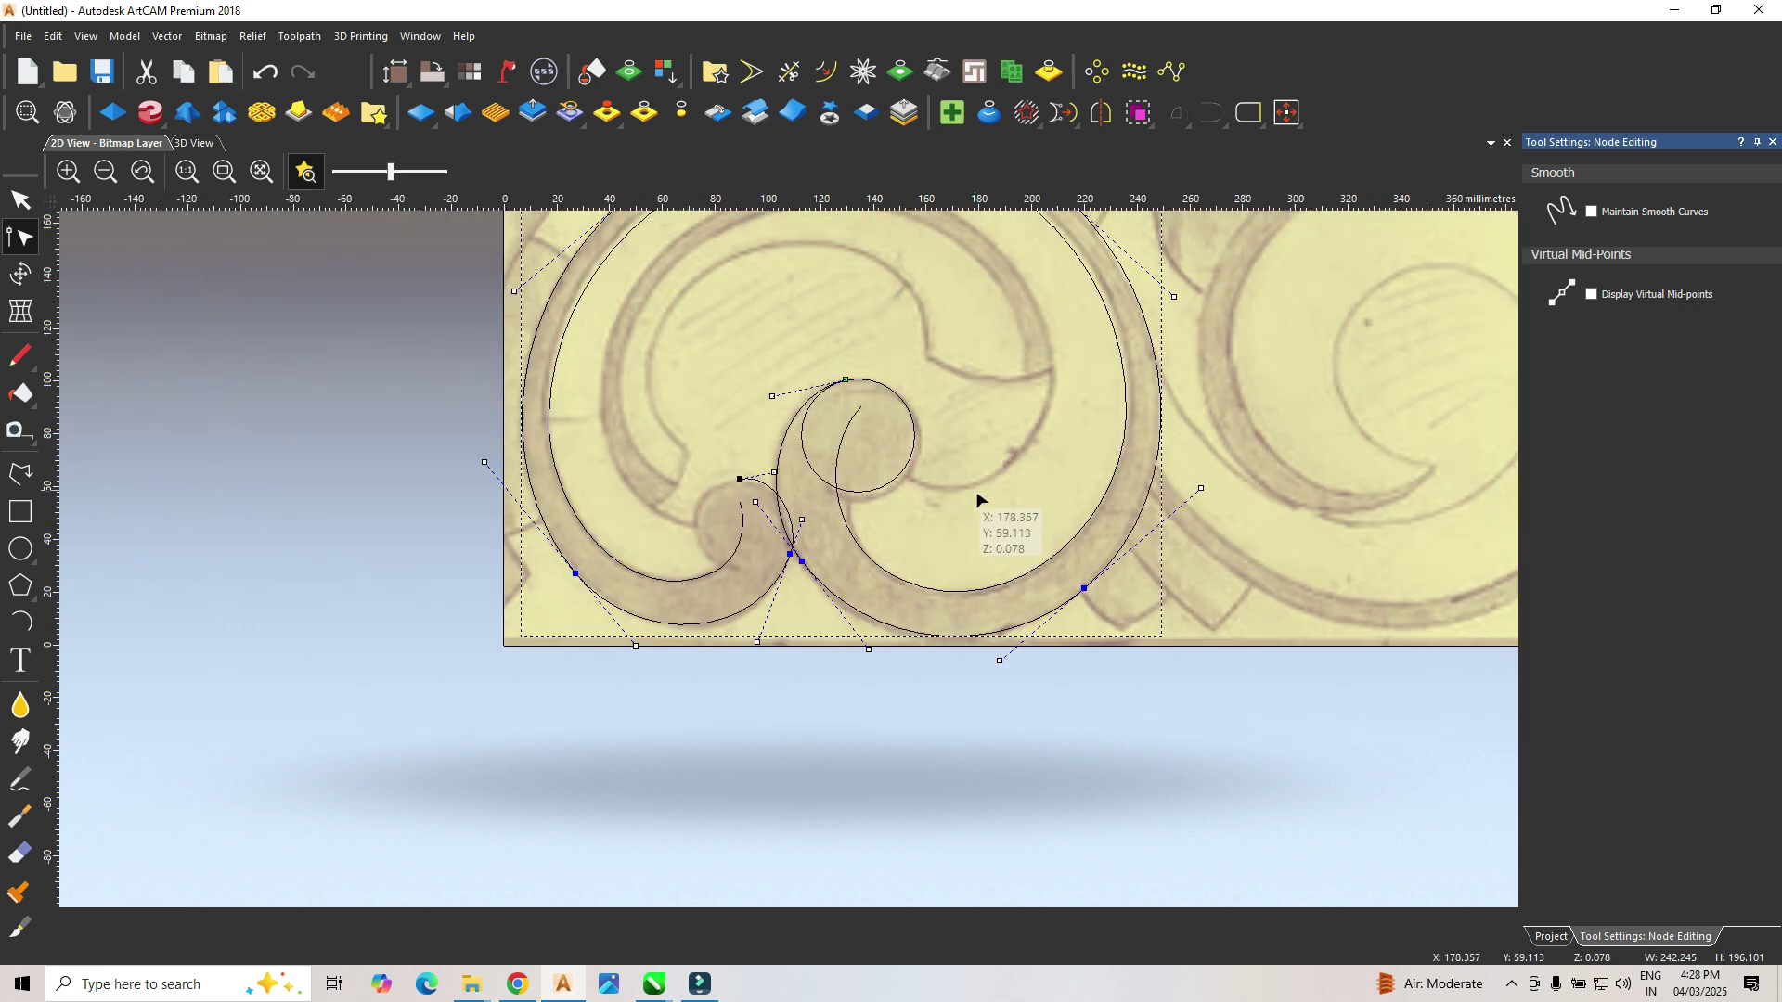
scroll(919, 664, "up", 1)
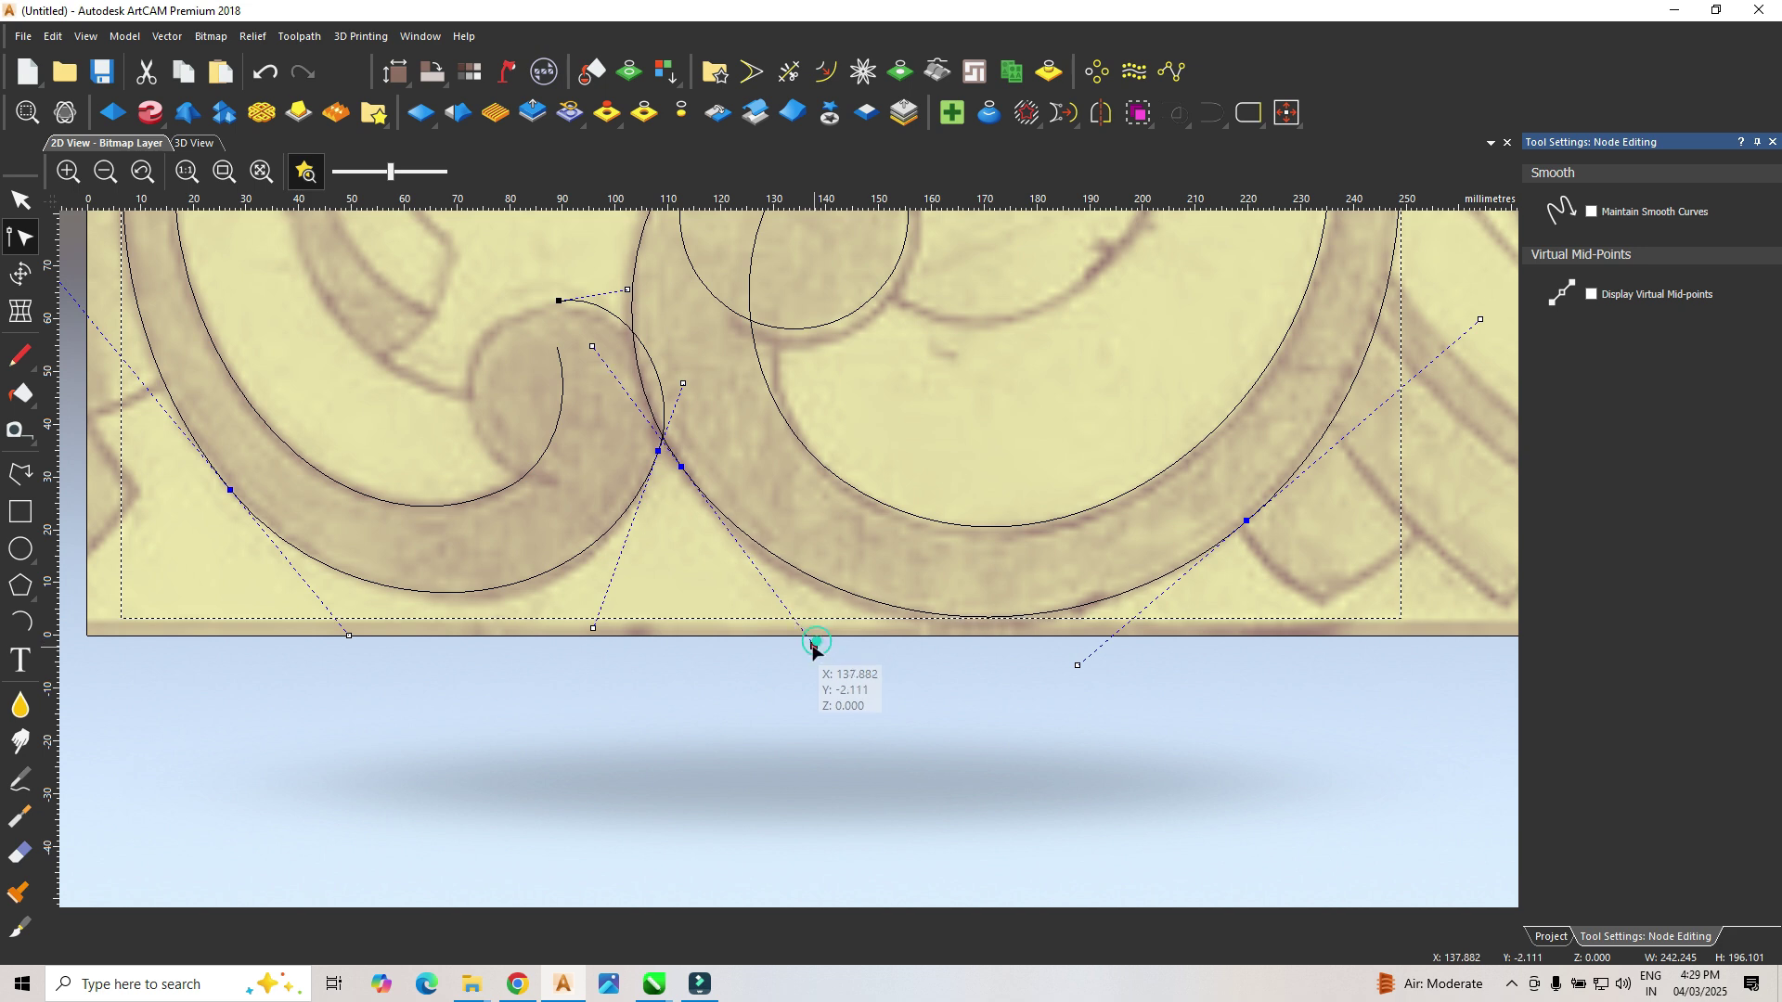
left_click(891, 567)
scroll(893, 564, "down", 2)
scroll(891, 552, "down", 1)
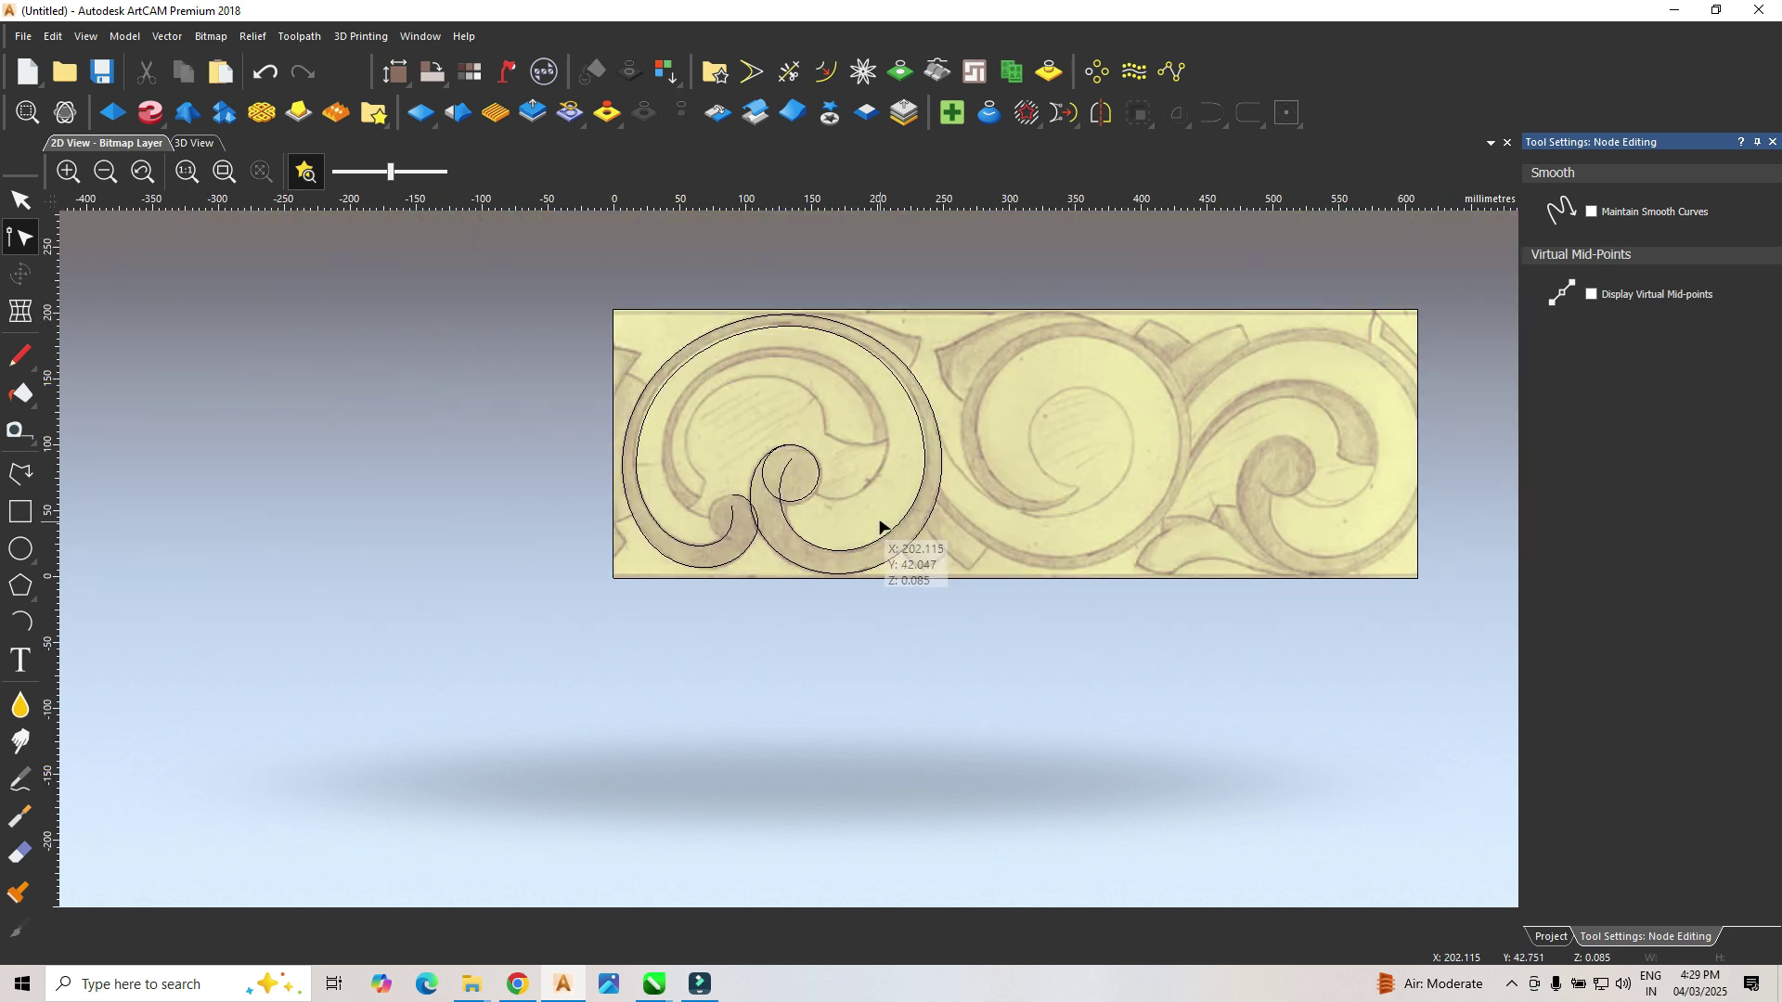
scroll(835, 338, "up", 1)
left_click(790, 334)
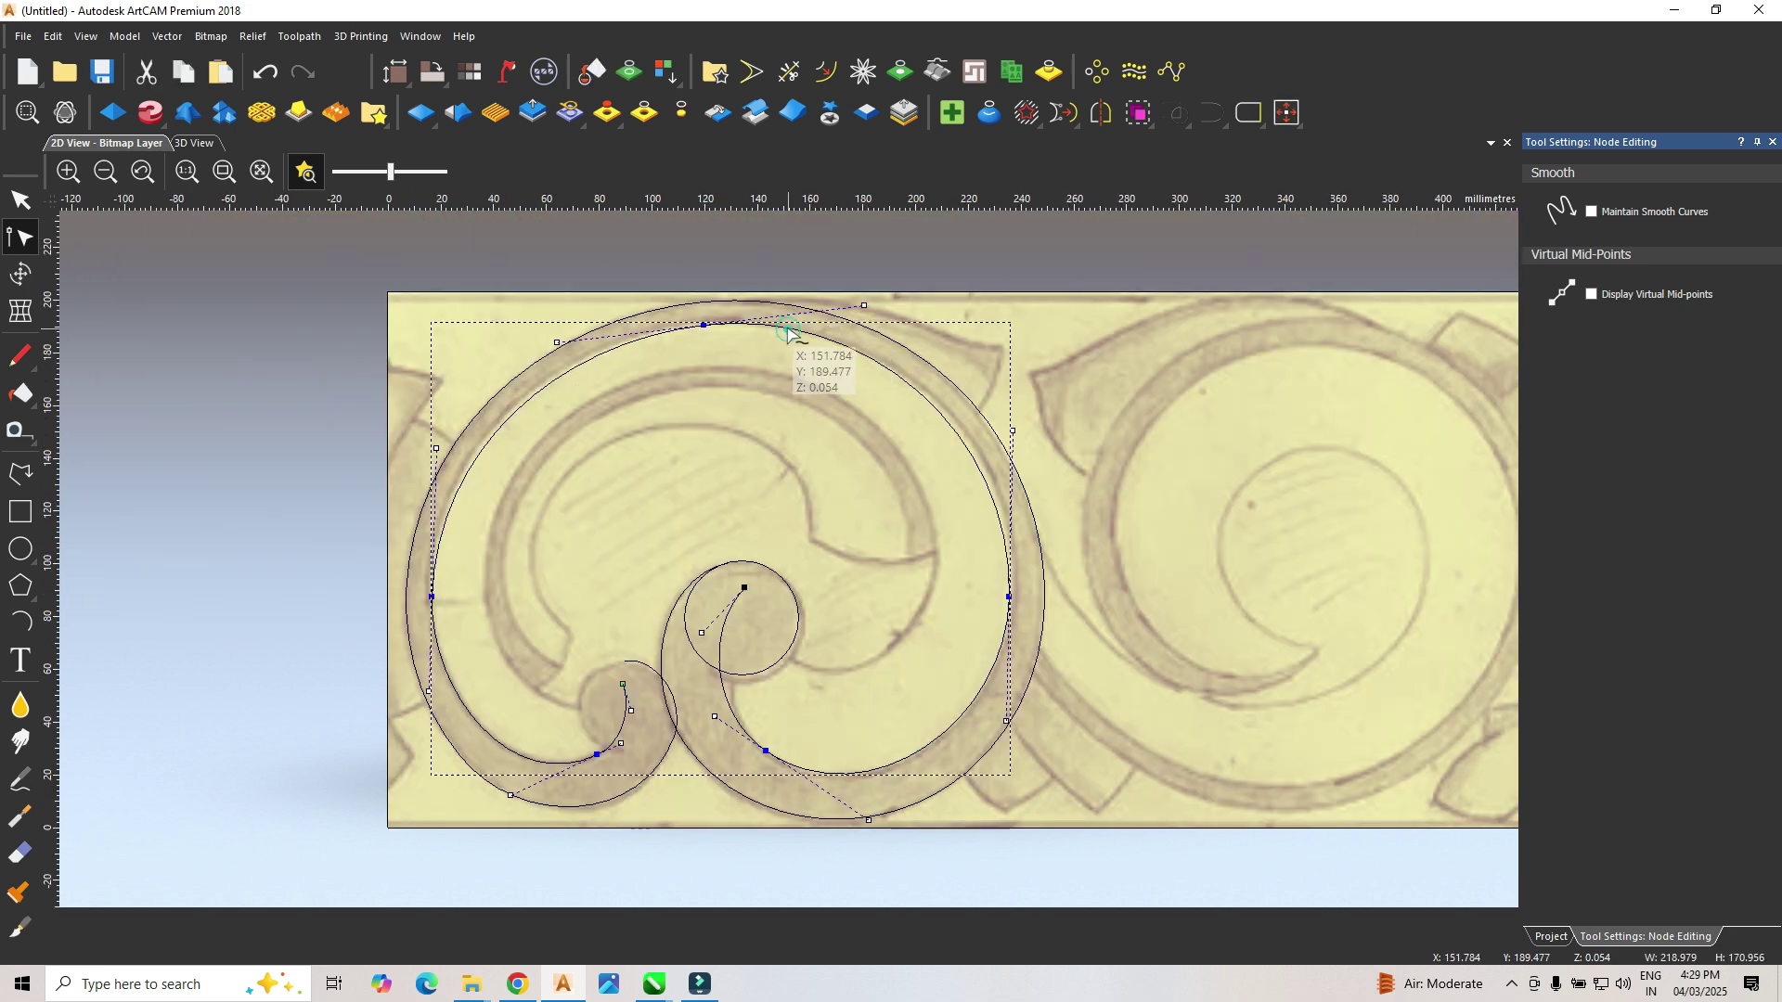
left_click(719, 373)
left_click(600, 358)
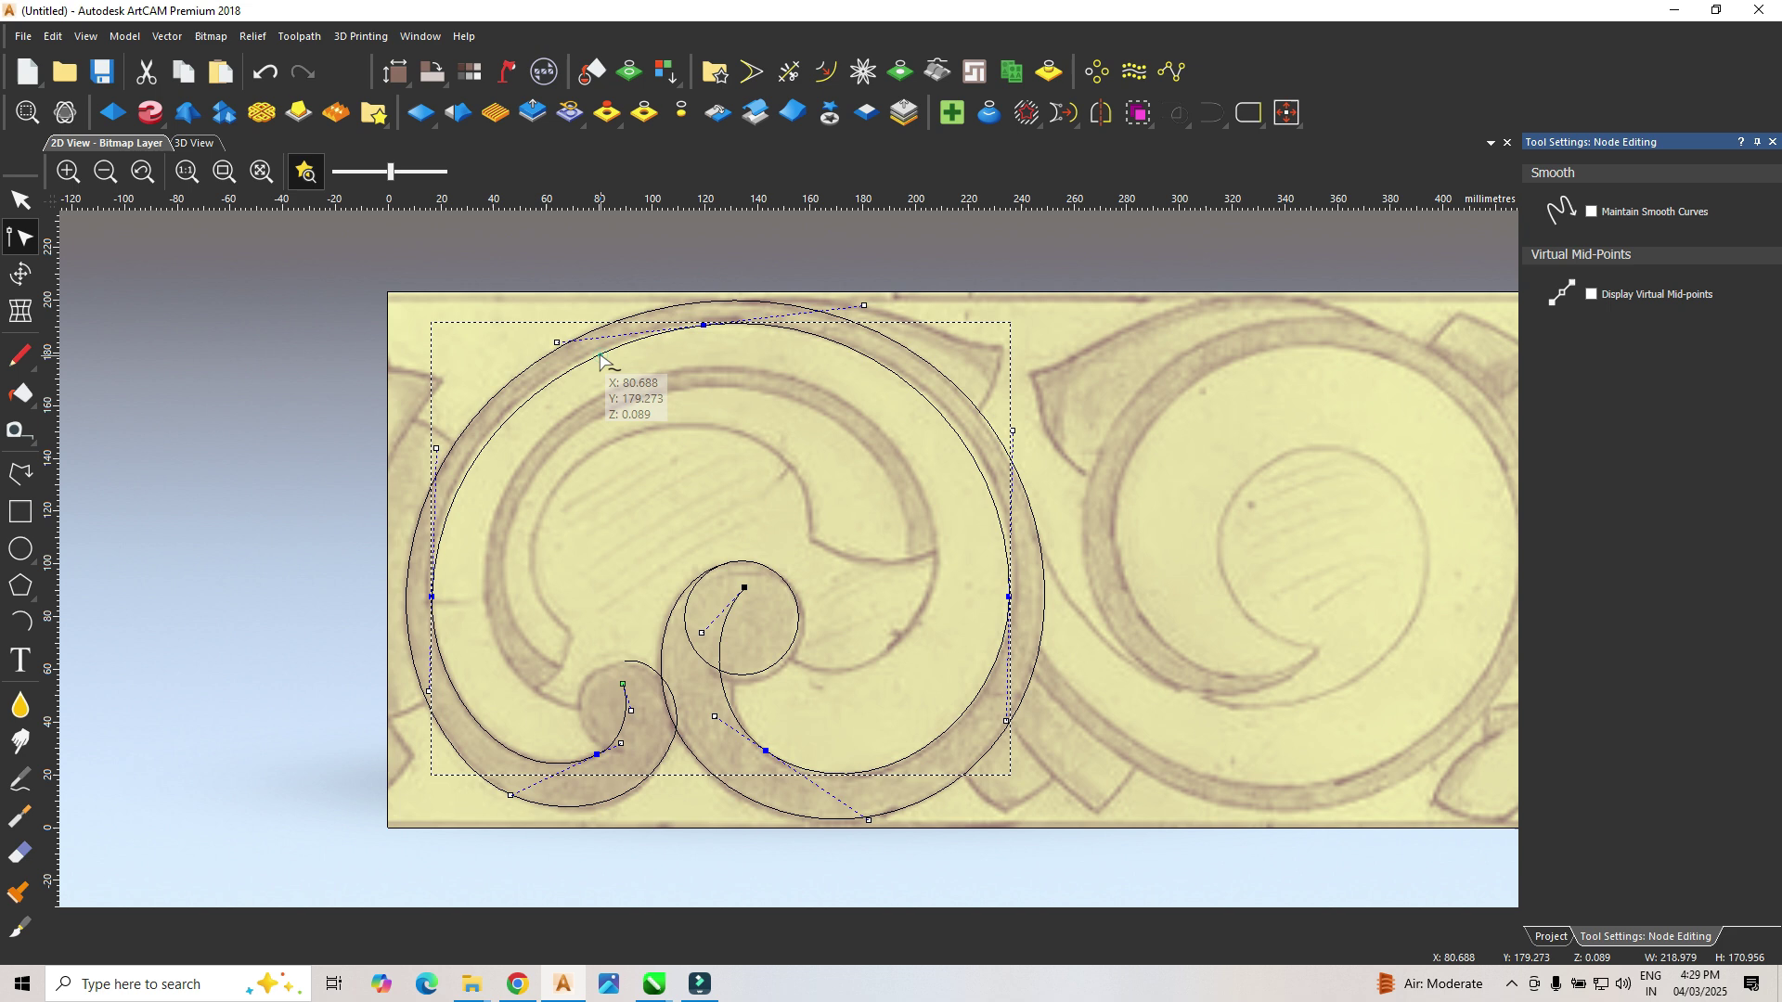
left_click(508, 461)
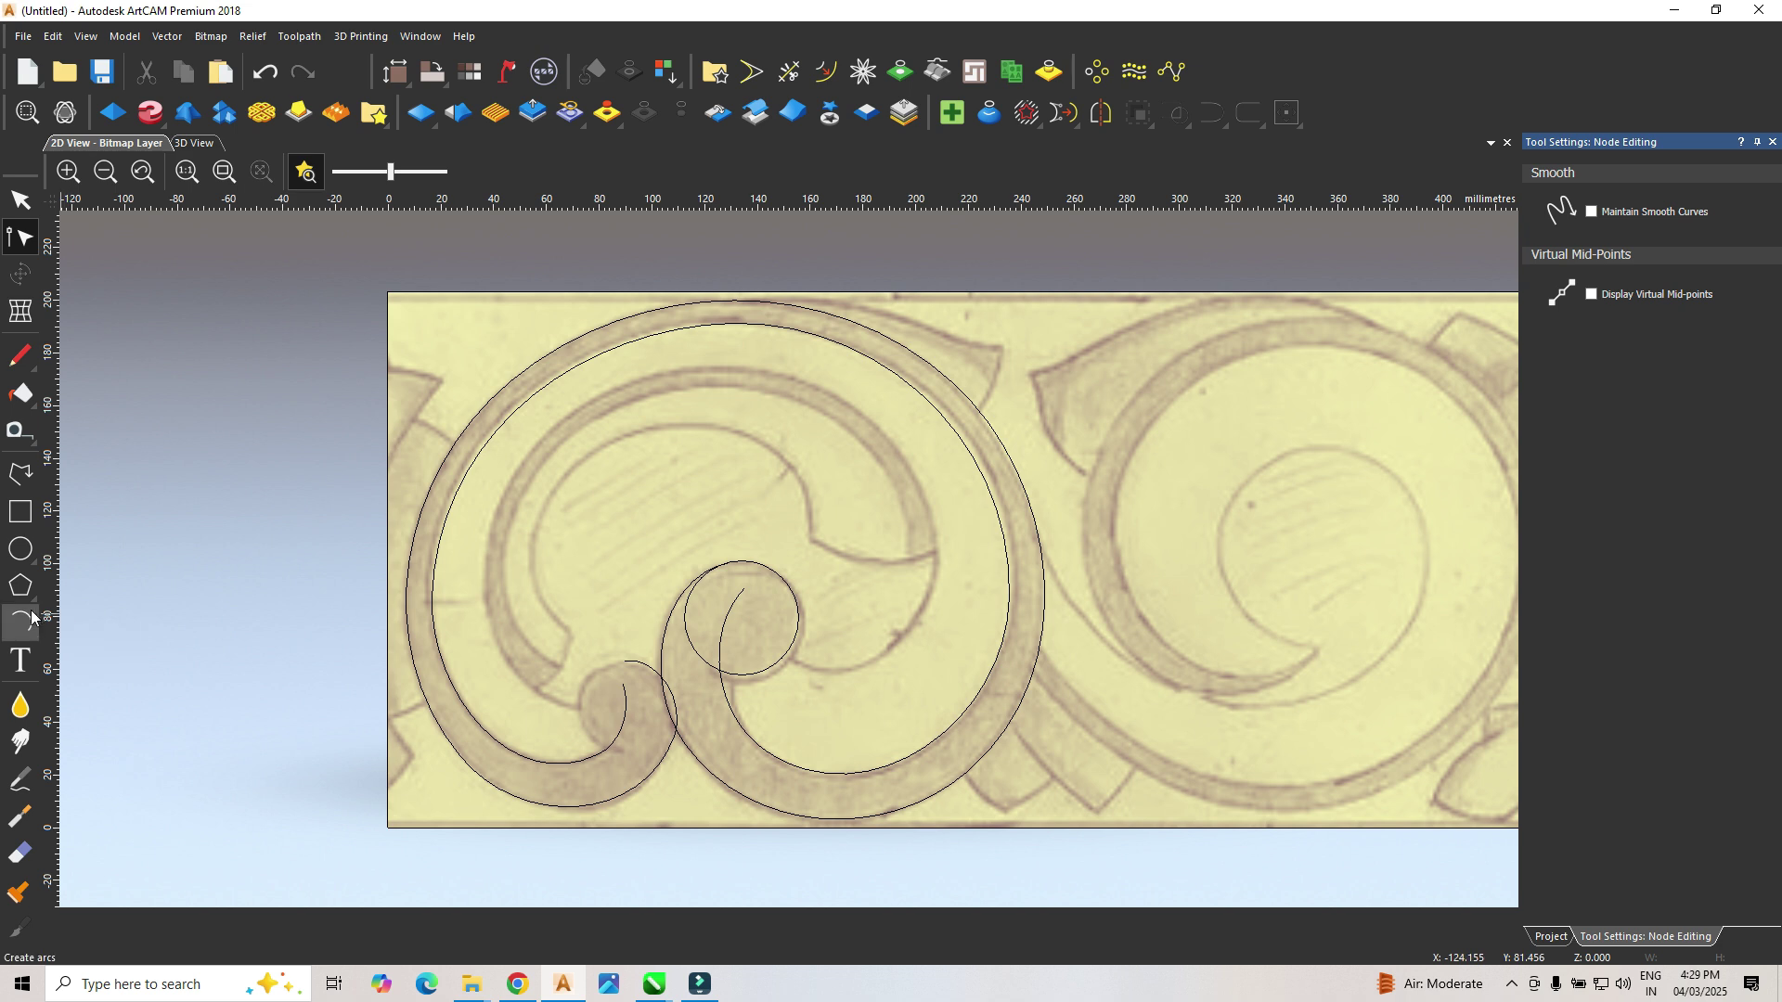
Step: Trace the inner scroll band with start-end-point arcs from the larger curl along its lower edge and up its right side
left_click(20, 621)
left_click(778, 652)
left_click(922, 617)
left_click(882, 655)
left_click(919, 617)
left_click(821, 390)
left_click(906, 459)
Step: Continue the inner band over the top with an arc and down to the smaller curl with an arc of about 49.7 mm radius
left_click(485, 554)
left_click(541, 445)
left_click(484, 555)
left_click(590, 708)
left_click(545, 692)
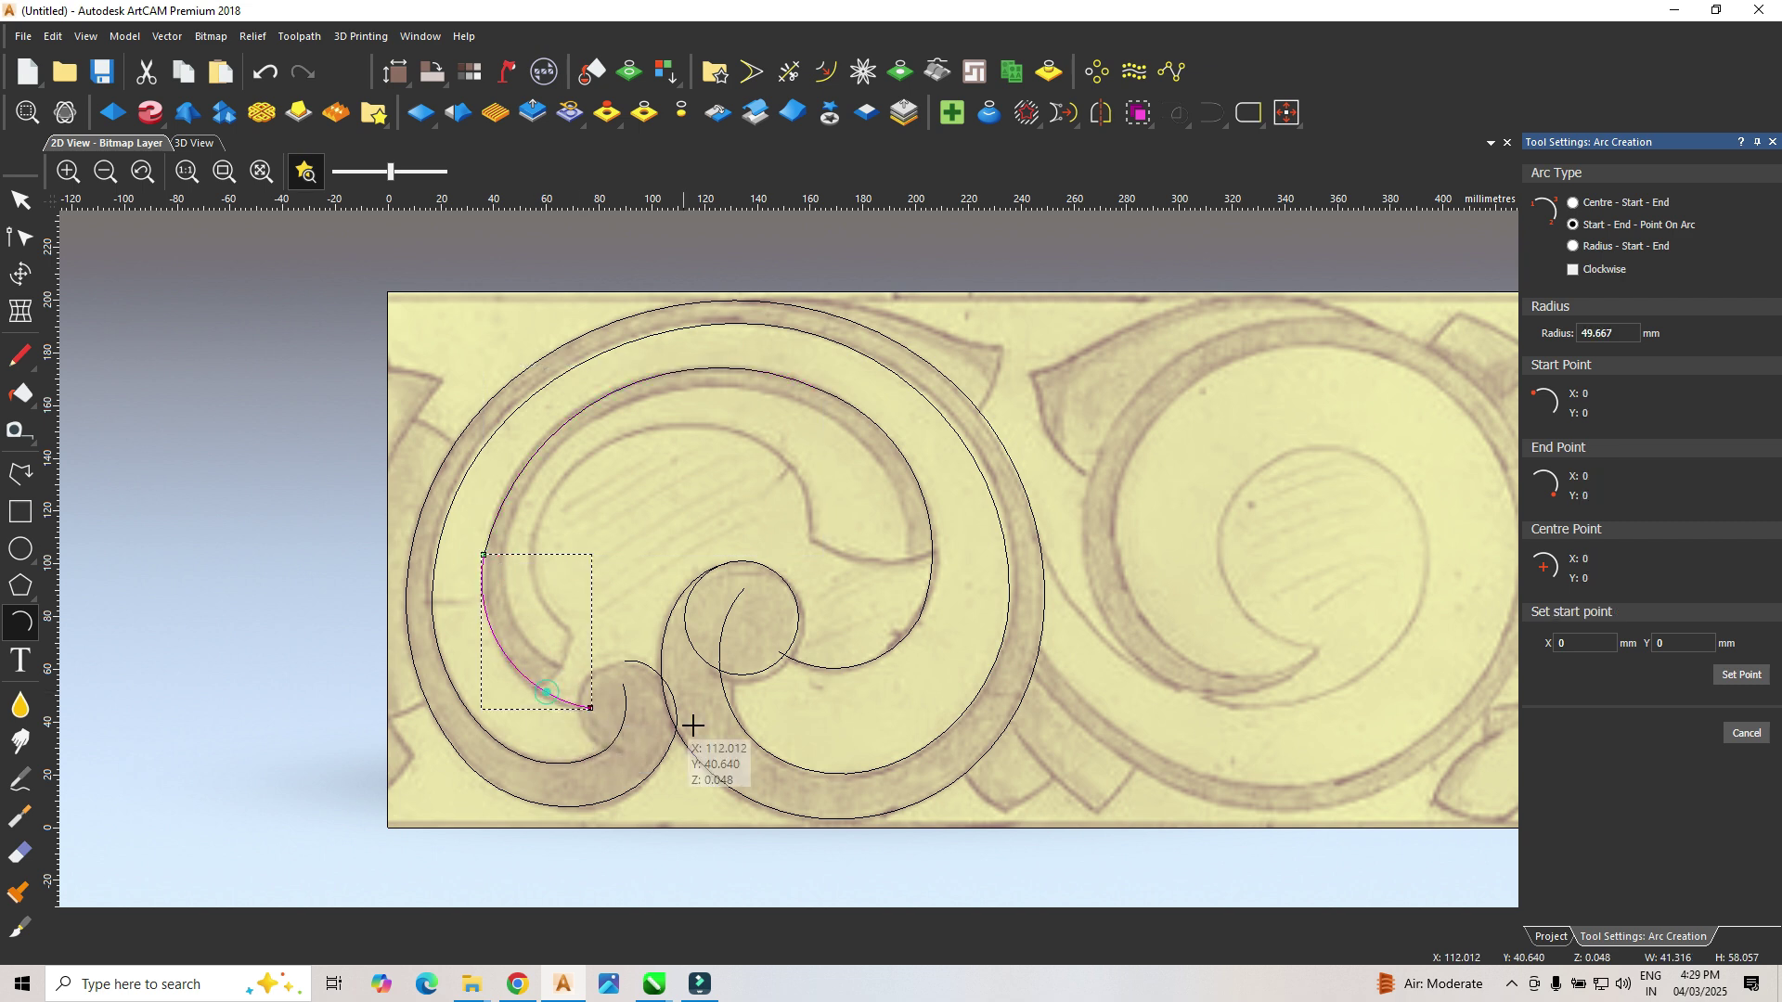
Step: Select the four inner-band arcs and join them at coincident nodes with a 0.025 mm tolerance
left_click(20, 200)
left_click_drag(539, 459, 518, 471, "shift")
left_click_drag(907, 413, 846, 485, "shift")
left_click_drag(953, 626, 880, 662, "shift")
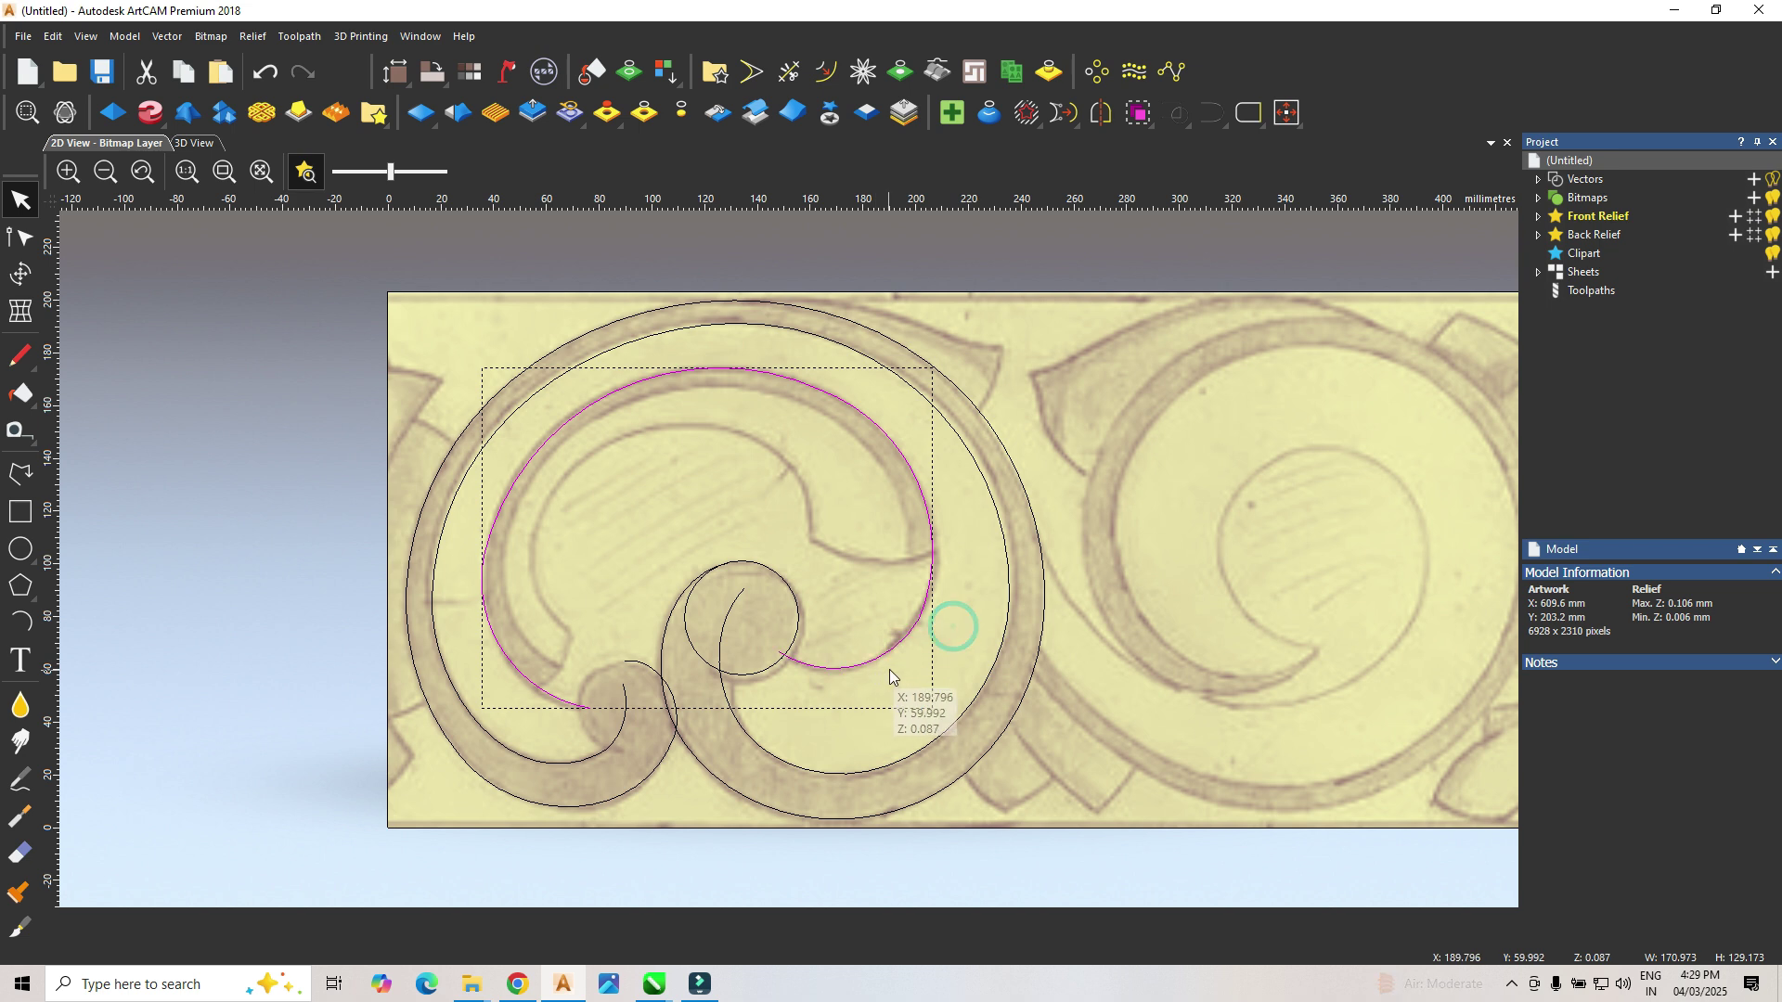
key("j")
left_click(1422, 431)
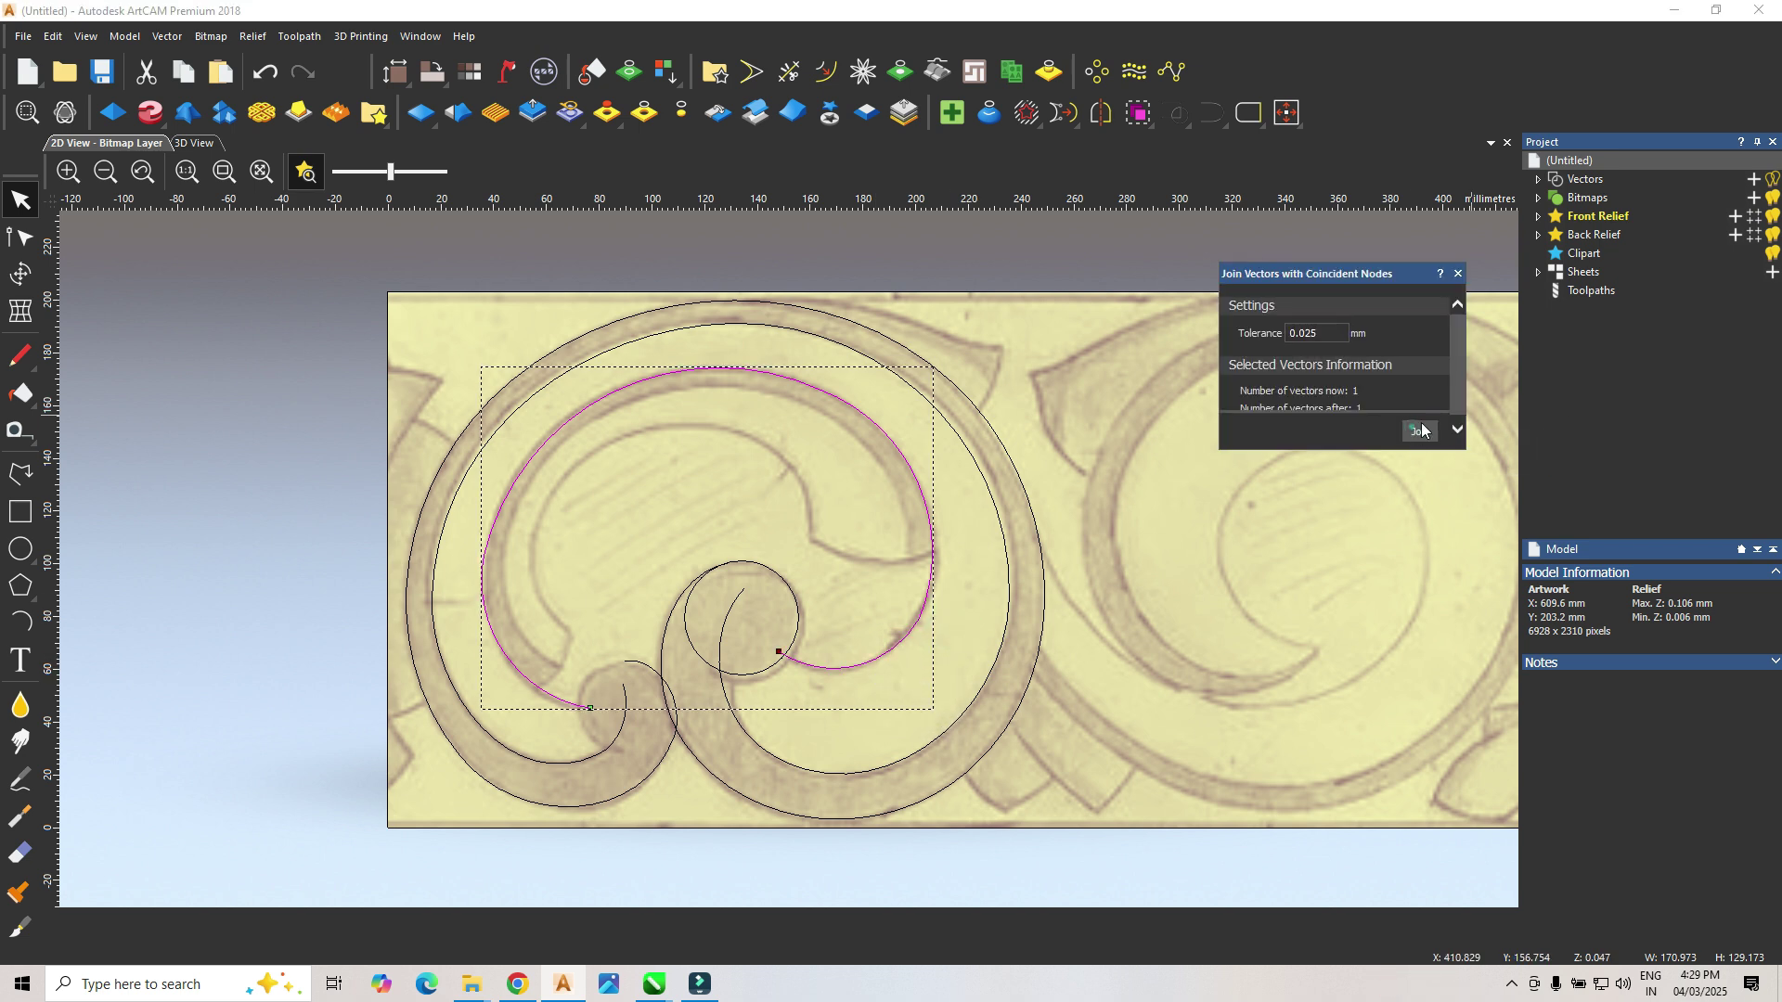
left_click(1457, 275)
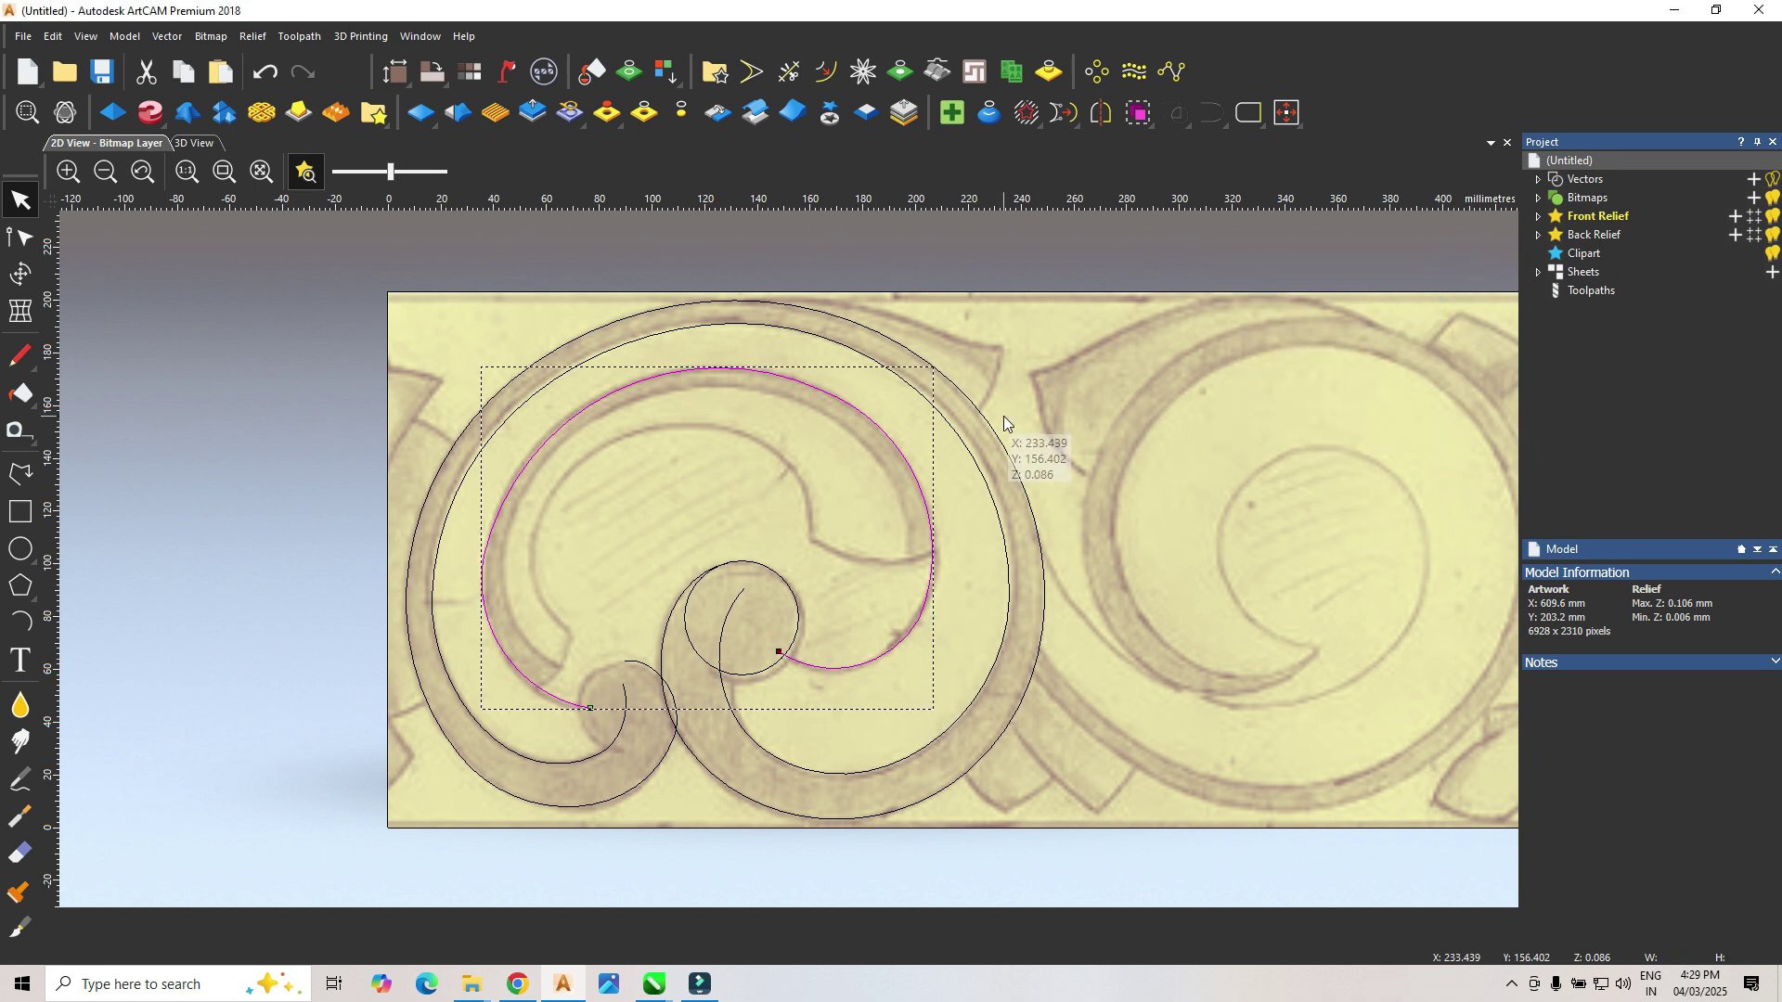
Step: Smooth the left, top and right junction nodes of the joined inner-band vector, and check the traced outlines with the sketch briefly hidden
key("n")
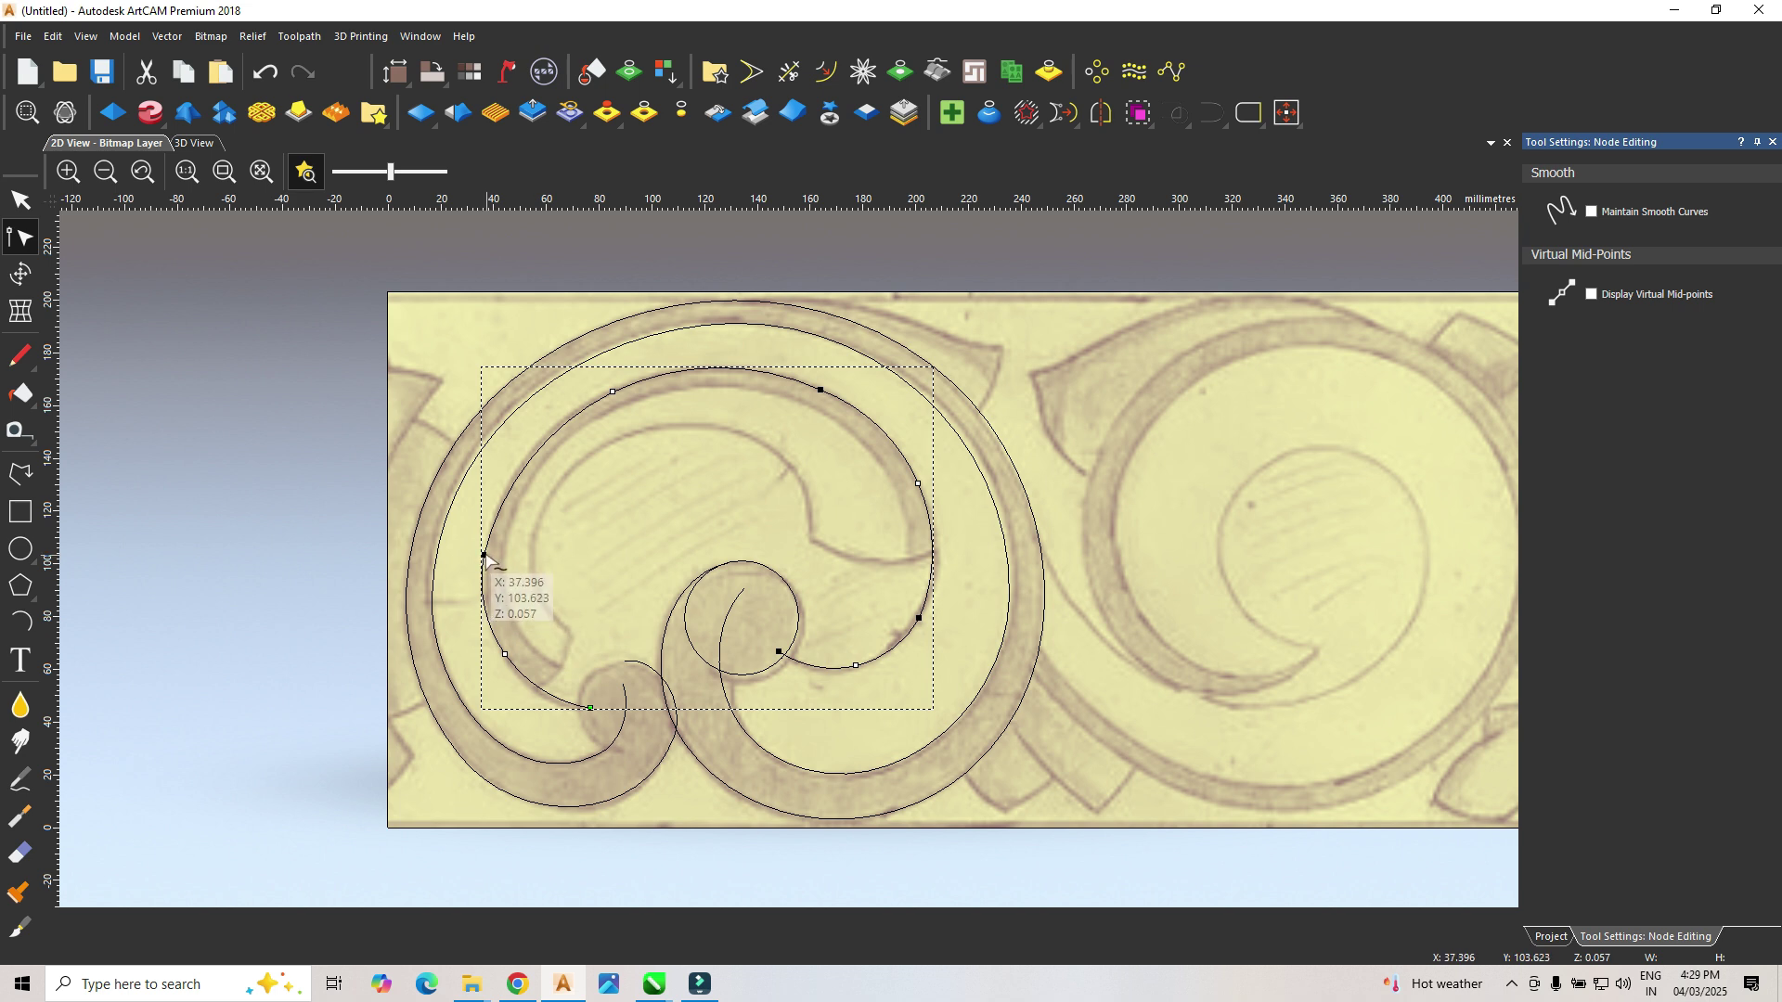
left_click(820, 390, "shift")
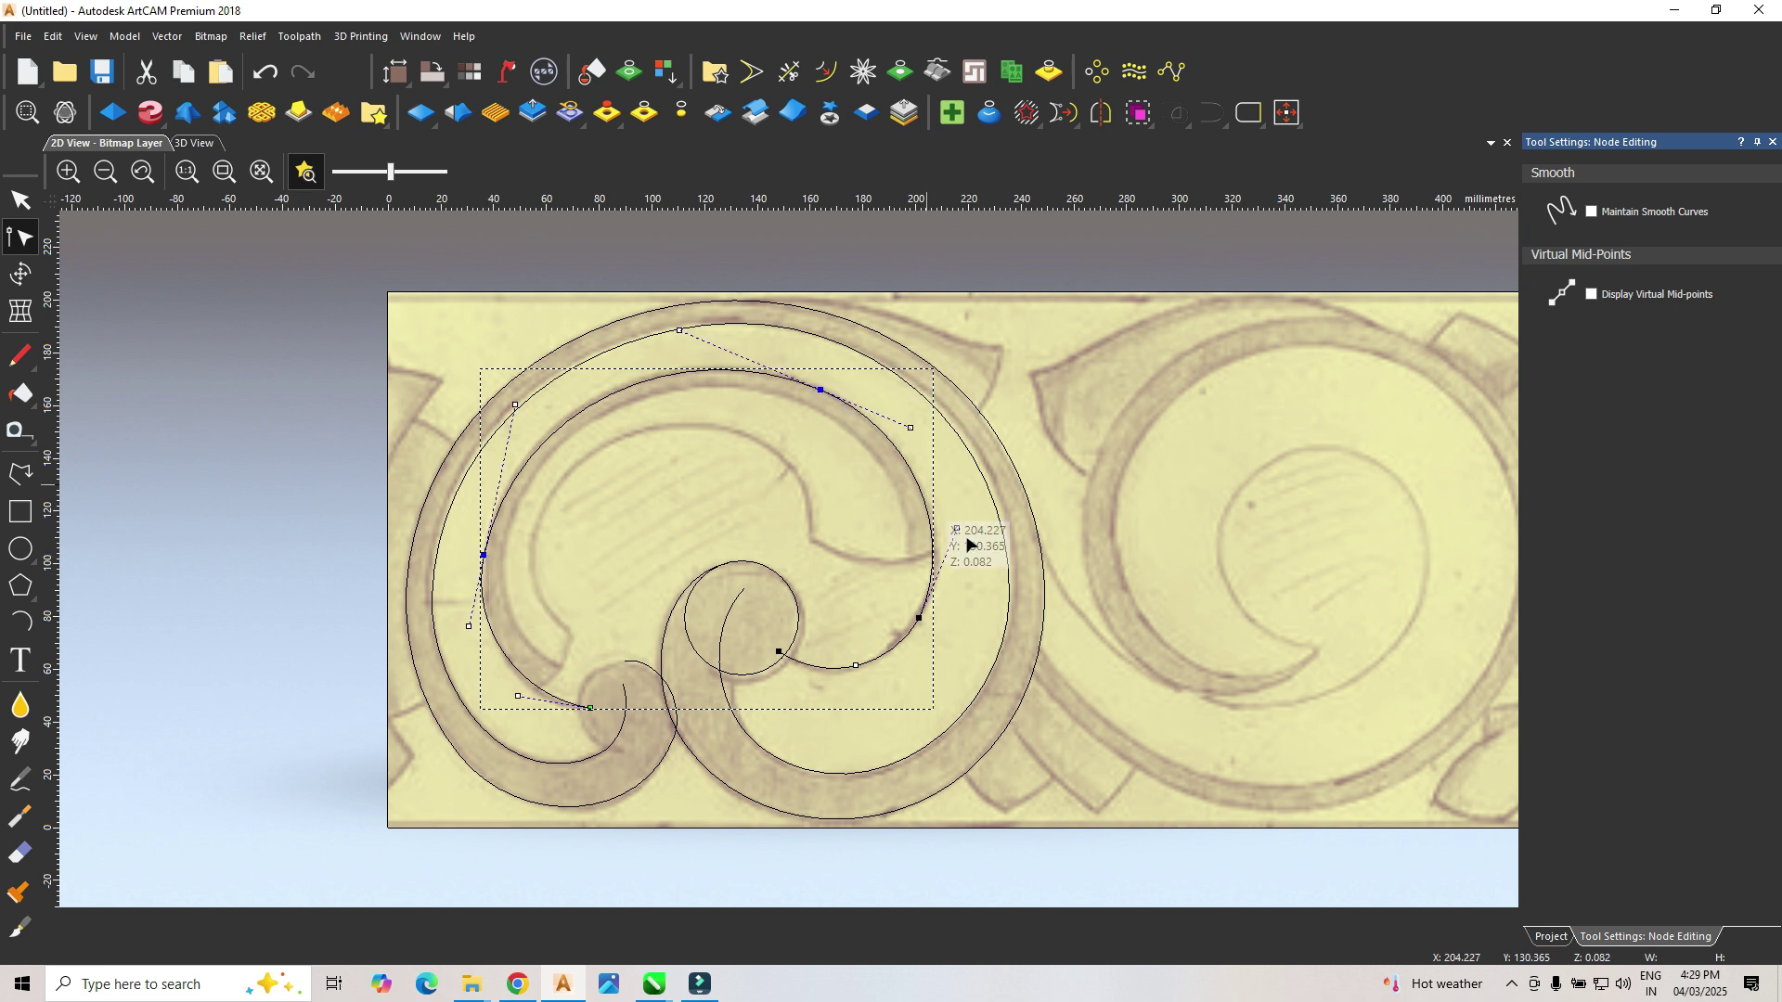
left_click(919, 617, "shift")
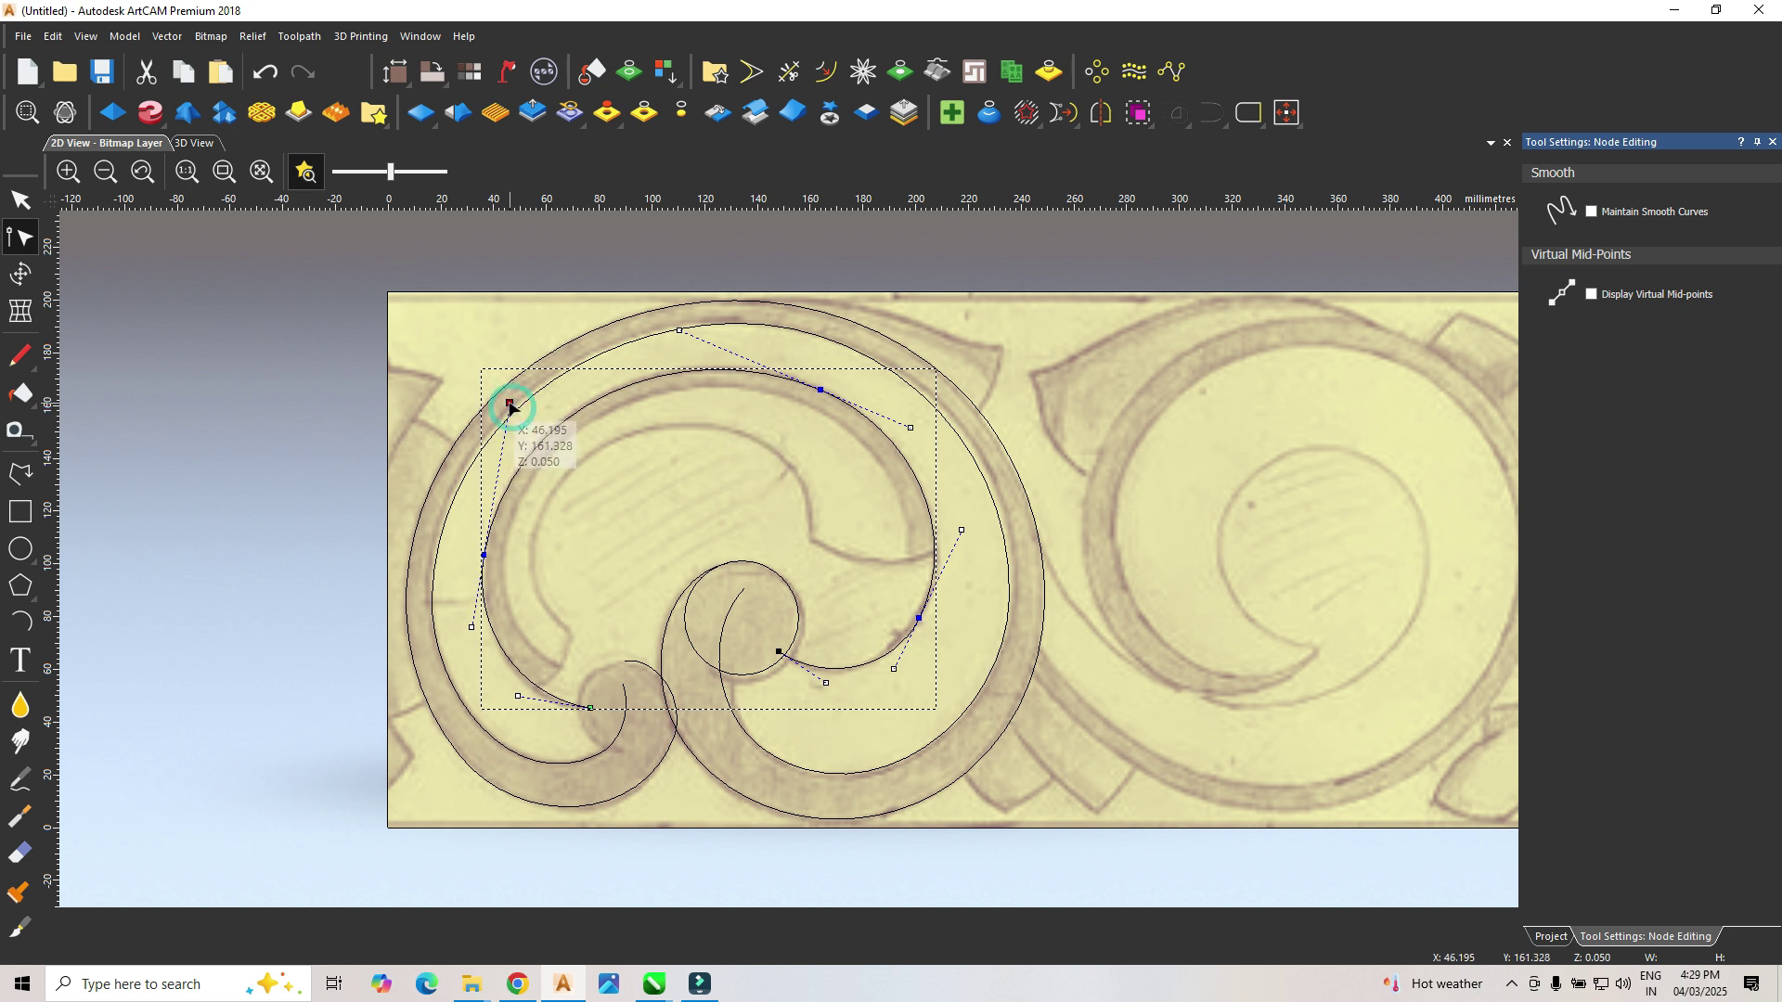
left_click(517, 695)
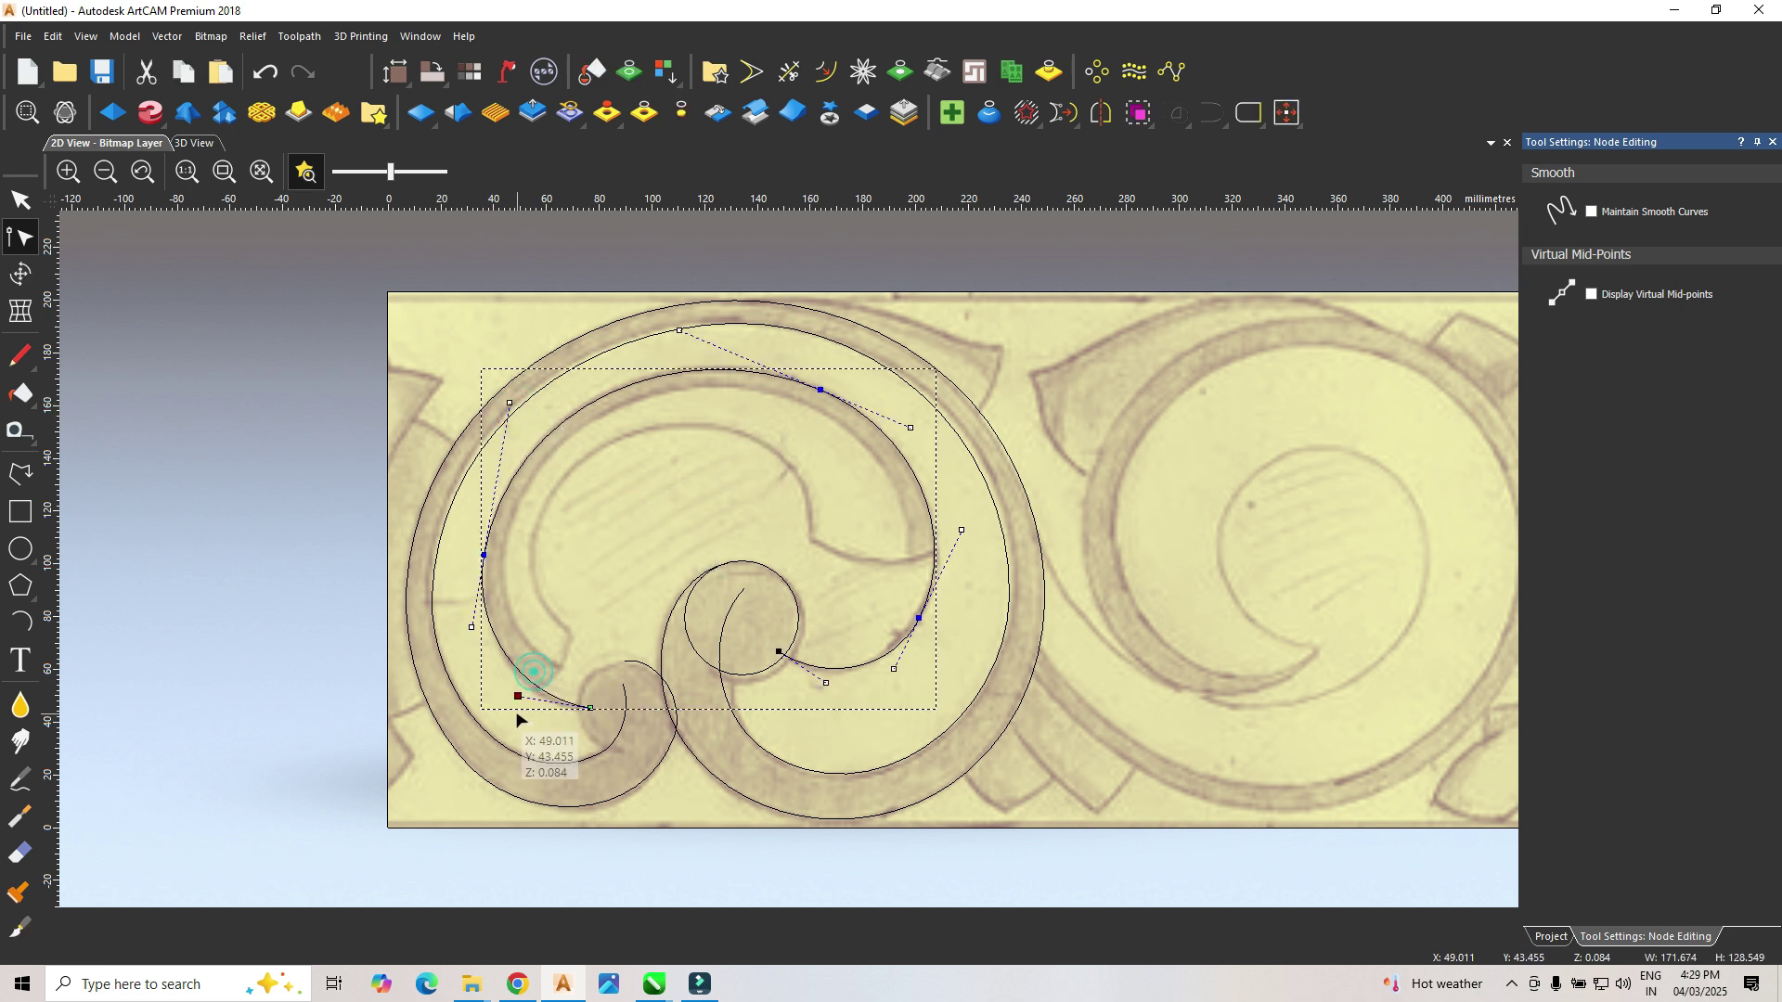
left_click(585, 601)
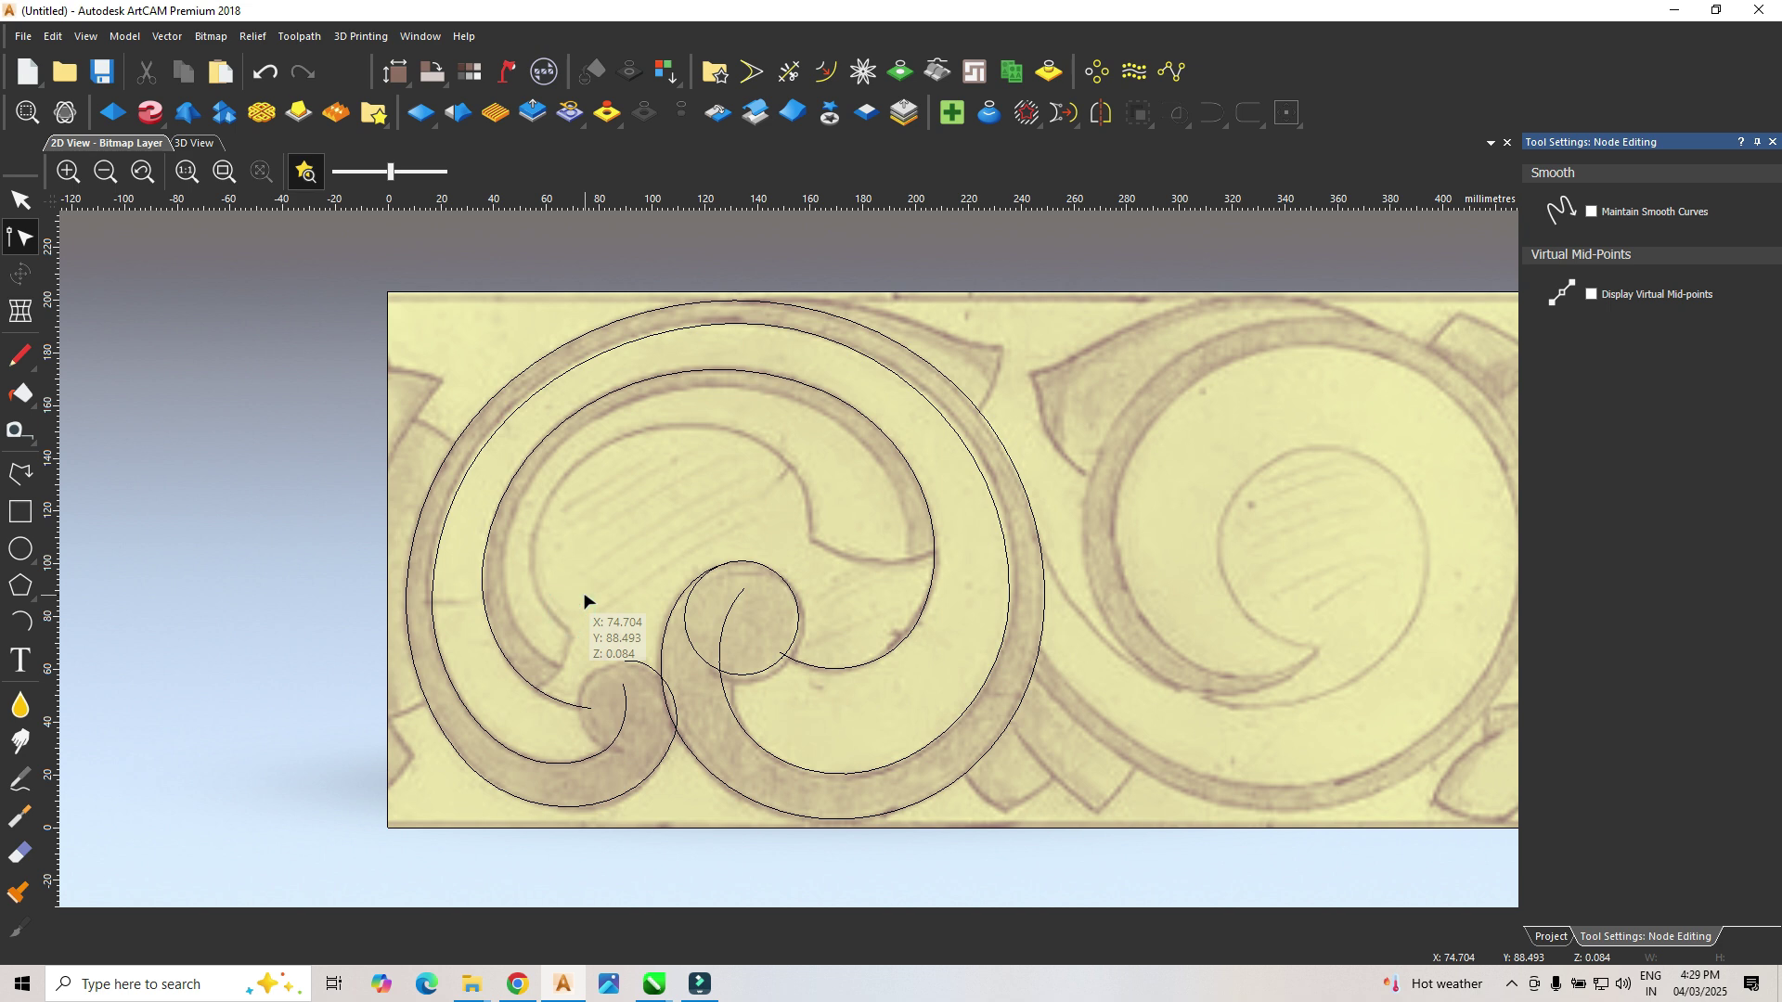
left_click(304, 174)
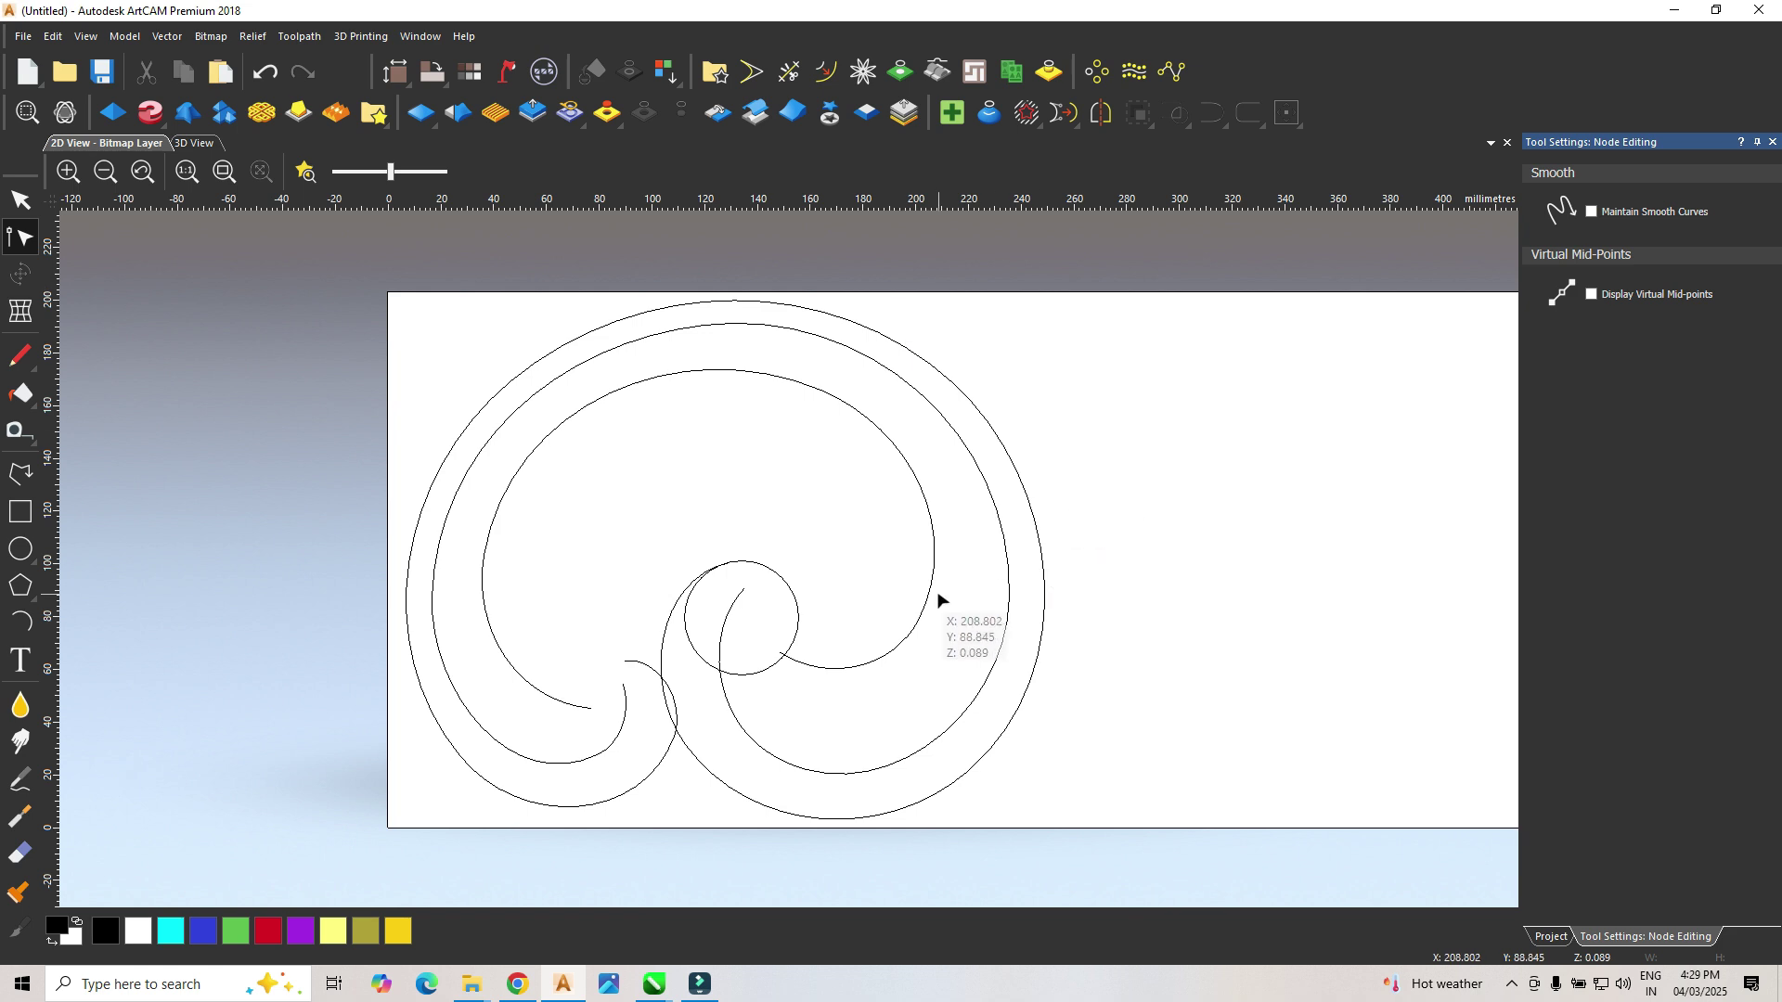
left_click(305, 172)
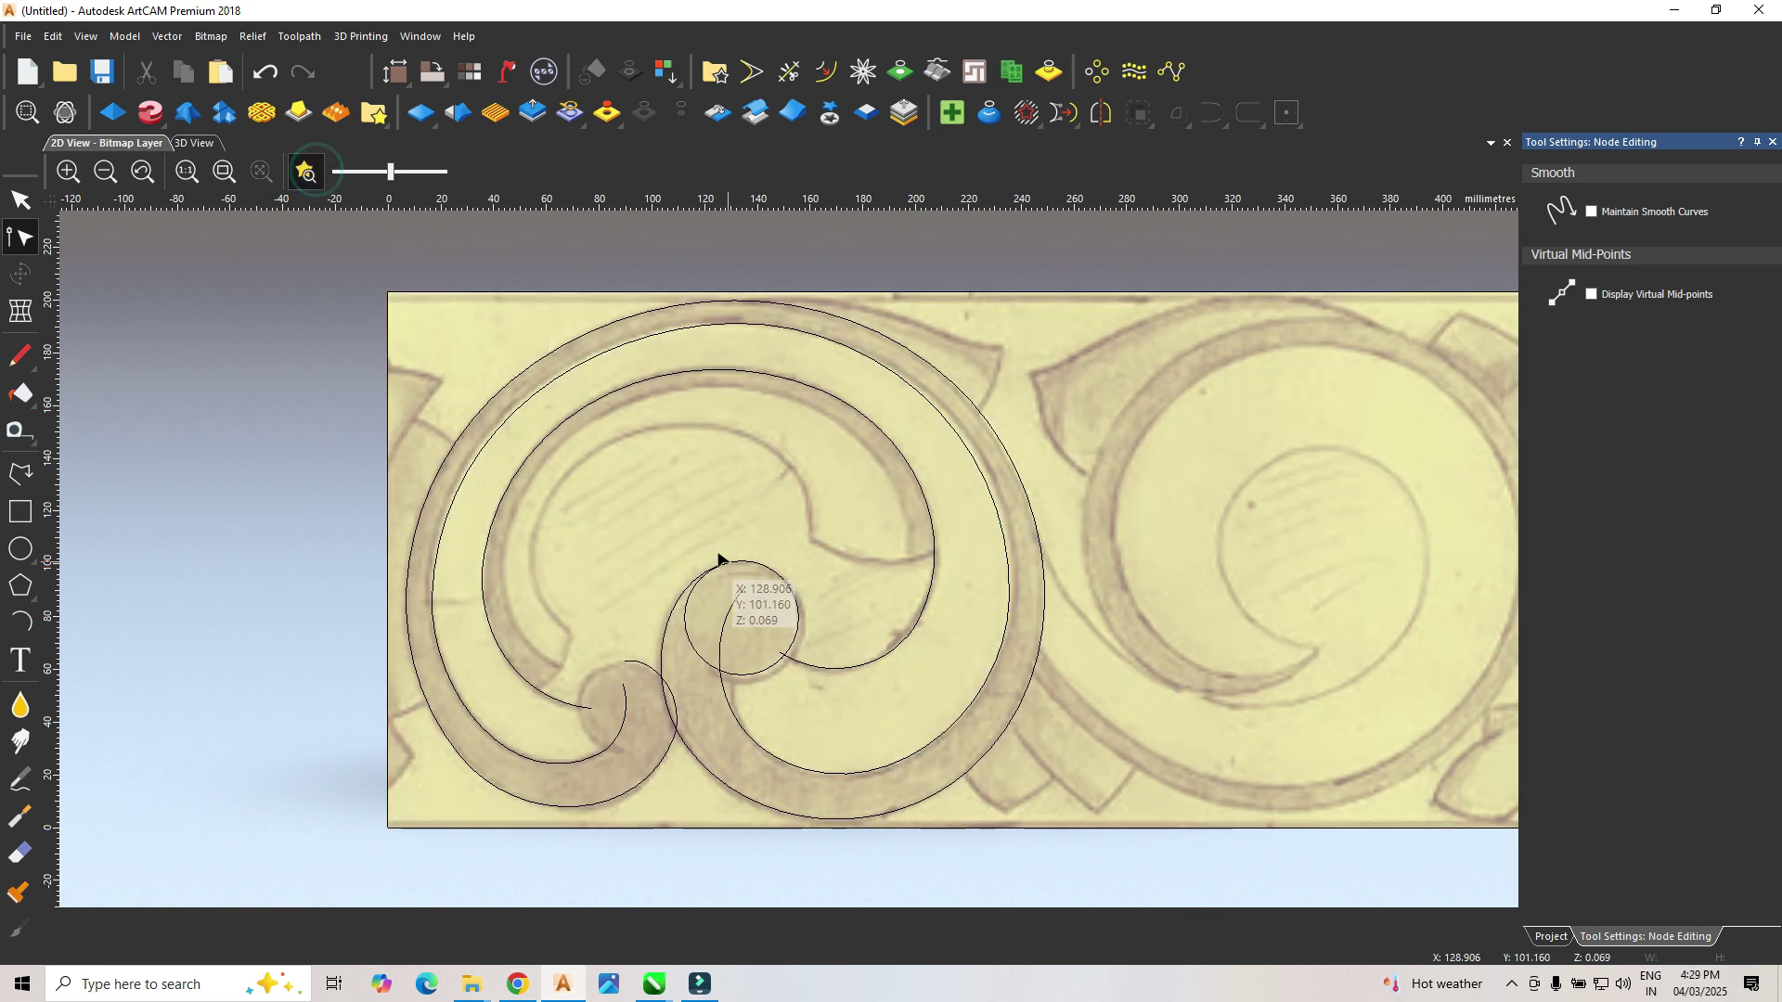
Step: Draw a circle of about 17.3 mm radius over the smaller curl, centred near X 90, Y 44.4 mm
left_click(21, 549)
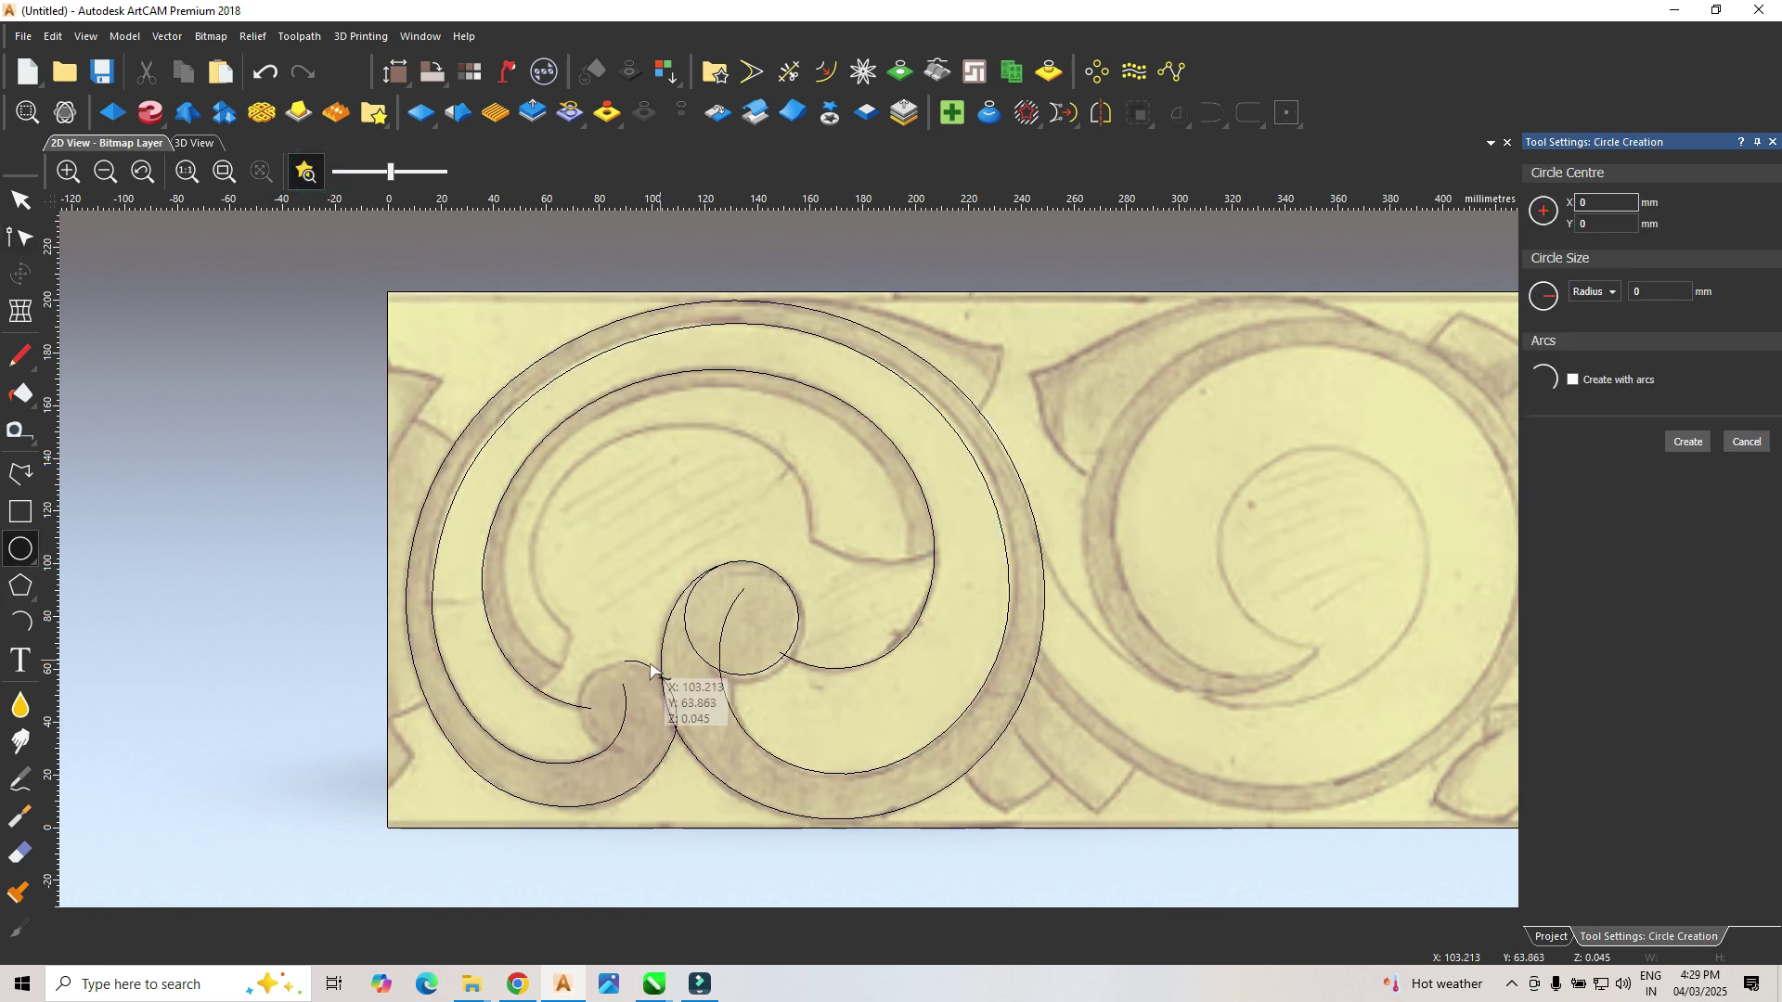
left_click(626, 711)
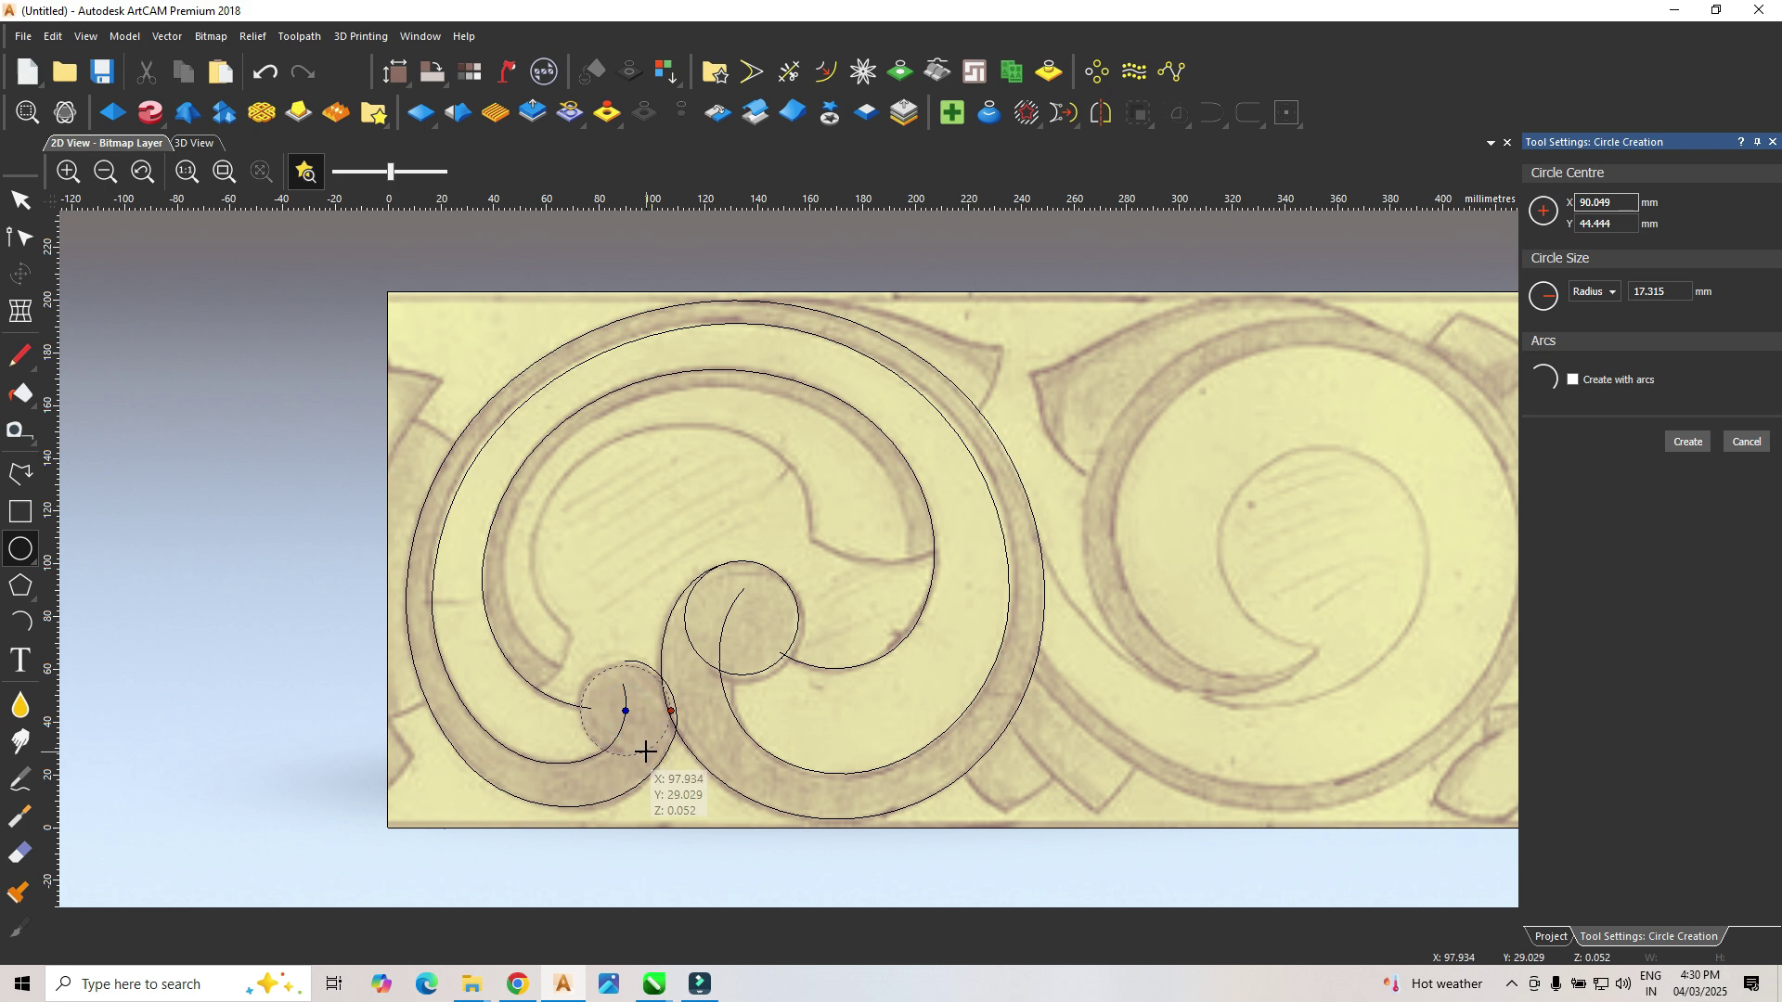
left_click(646, 751)
left_click(20, 200)
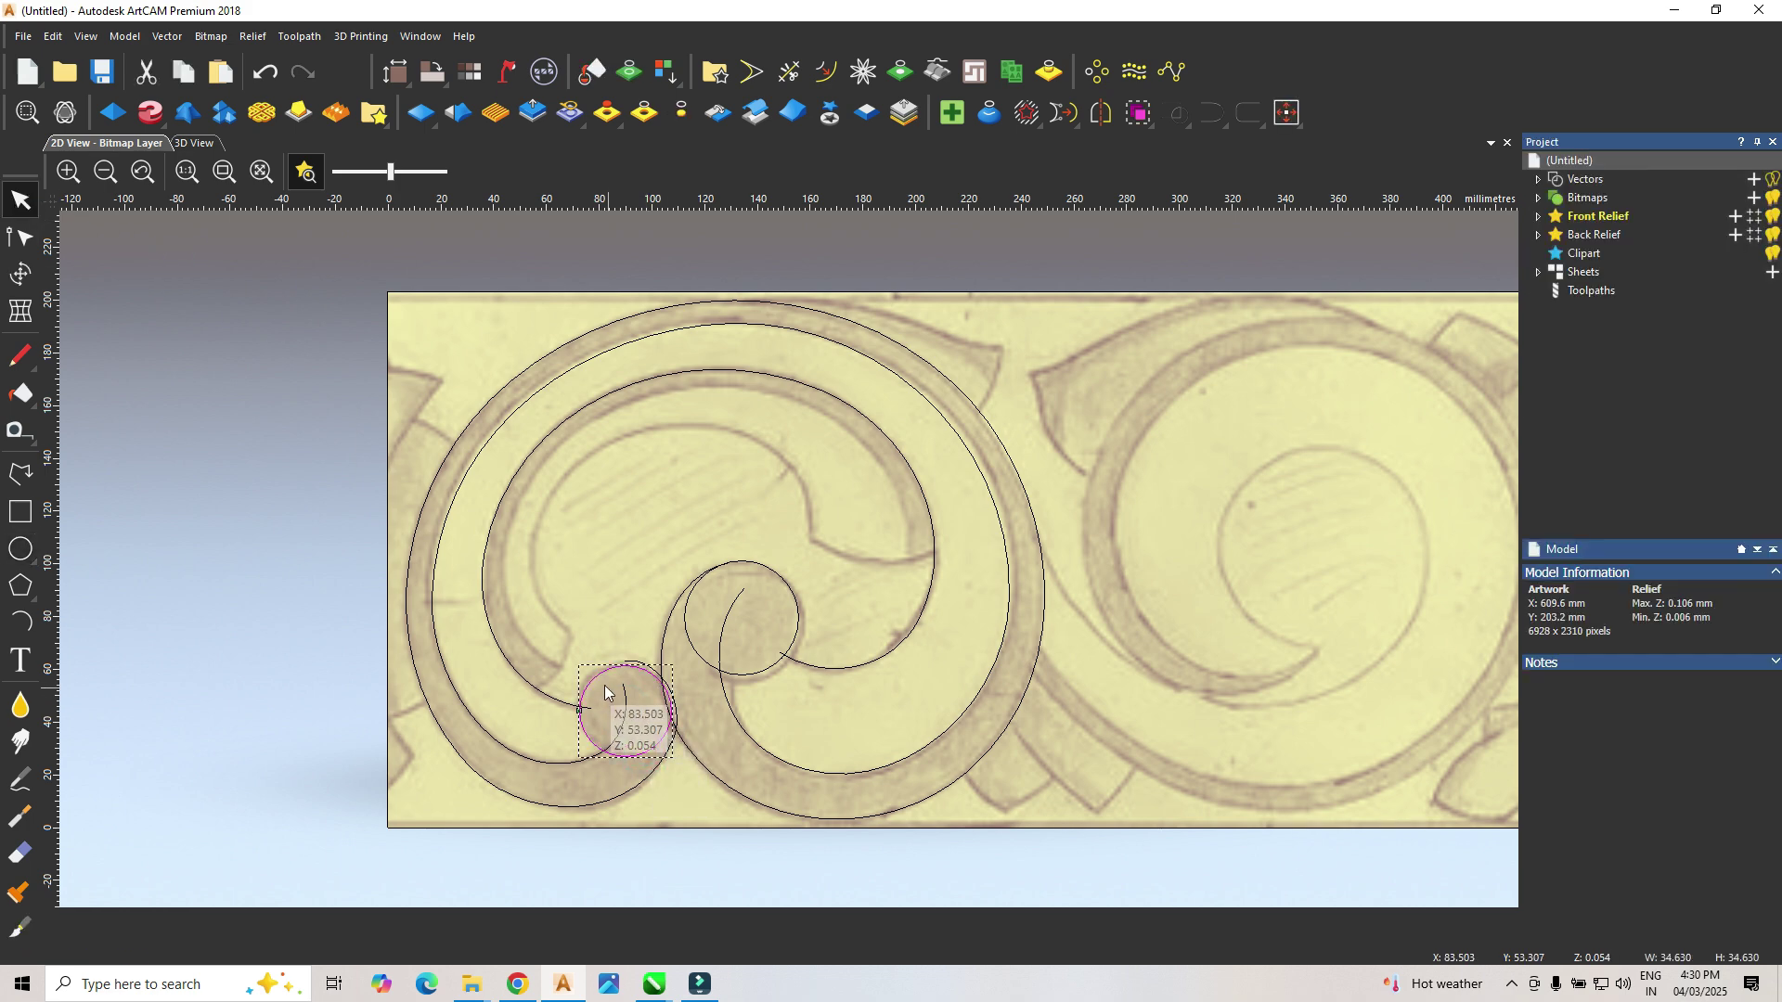
scroll(638, 655, "up", 3)
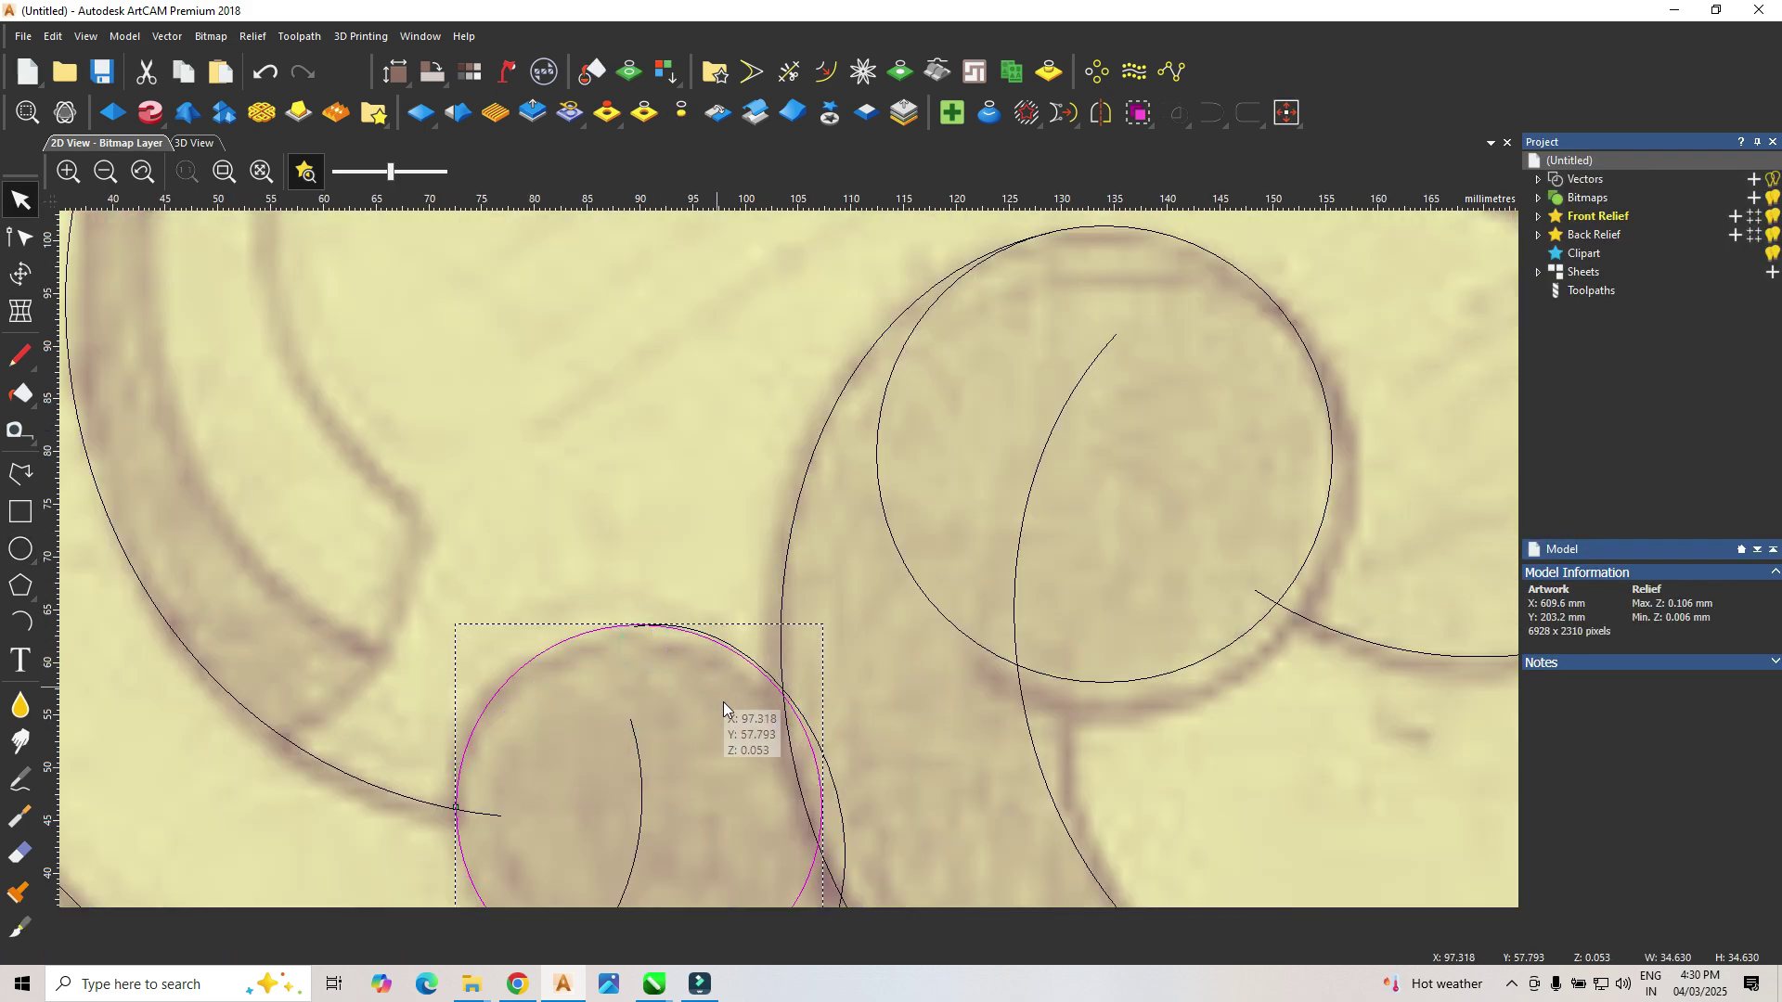
Step: Trace the inner lobe's outline with two connected arcs, about 46.8 mm radius along its left side and about 46.1 mm over the top
scroll(766, 606, "down", 5)
scroll(766, 606, "up", 3)
left_click(995, 627)
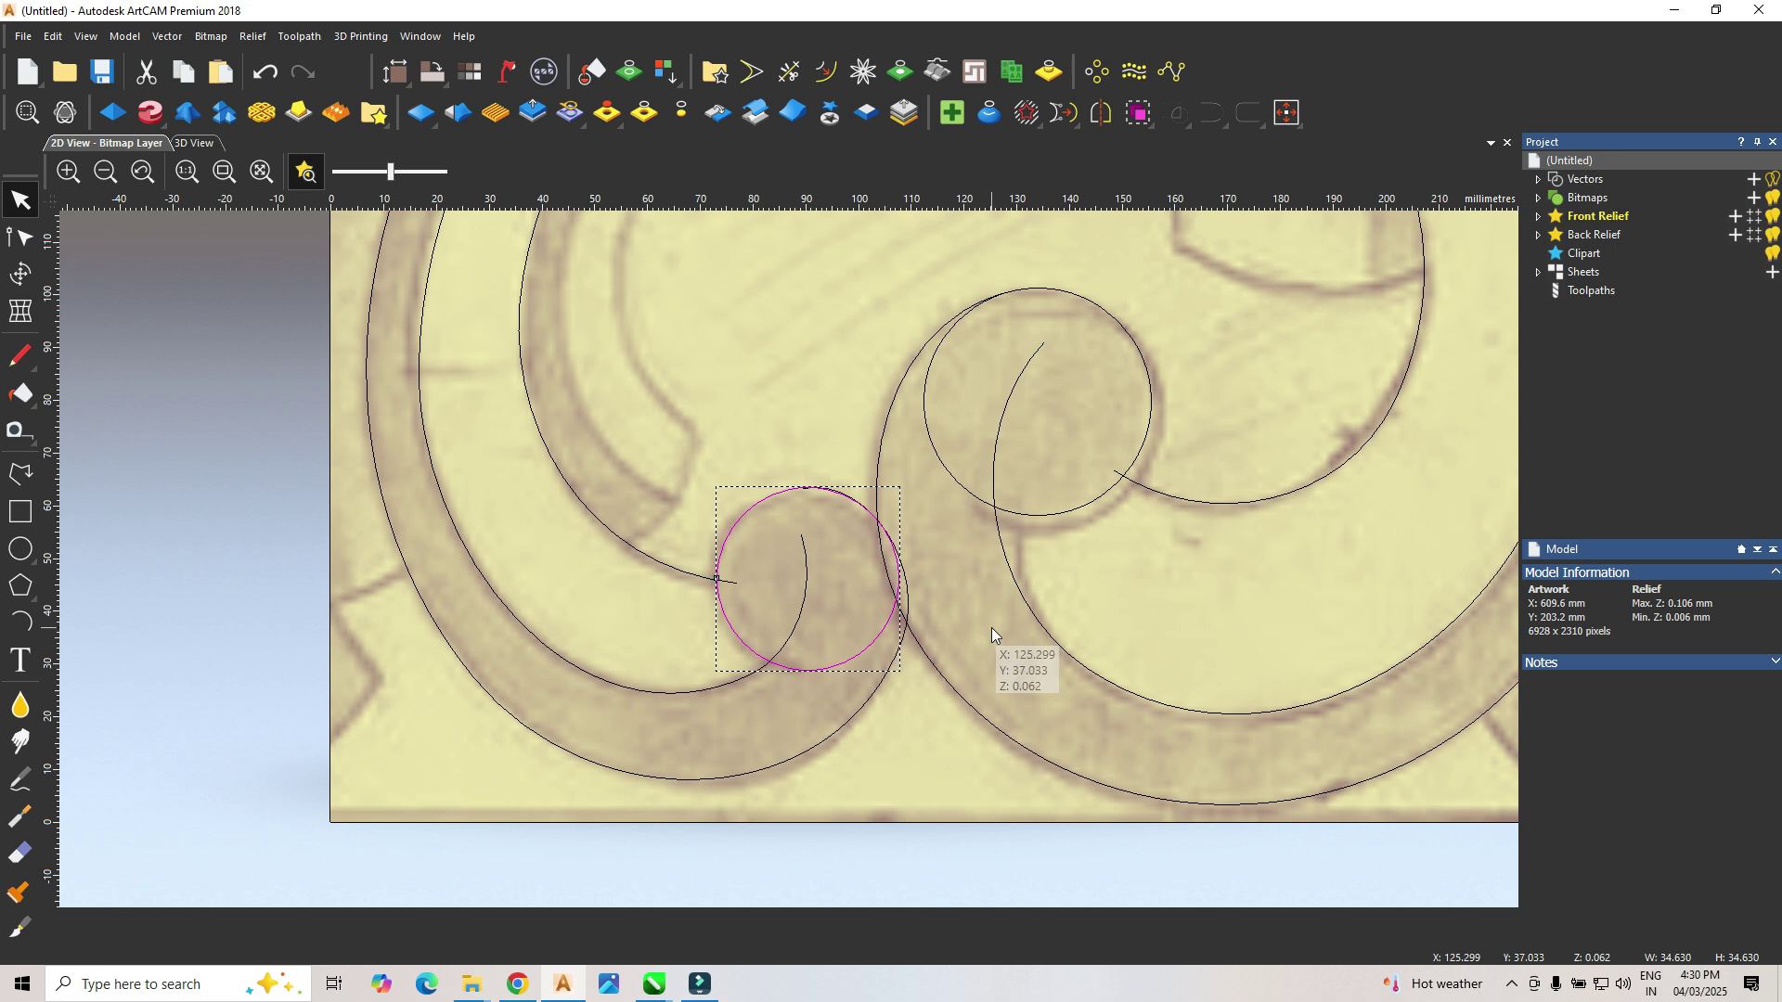
scroll(881, 419, "down", 3)
scroll(876, 470, "up", 2)
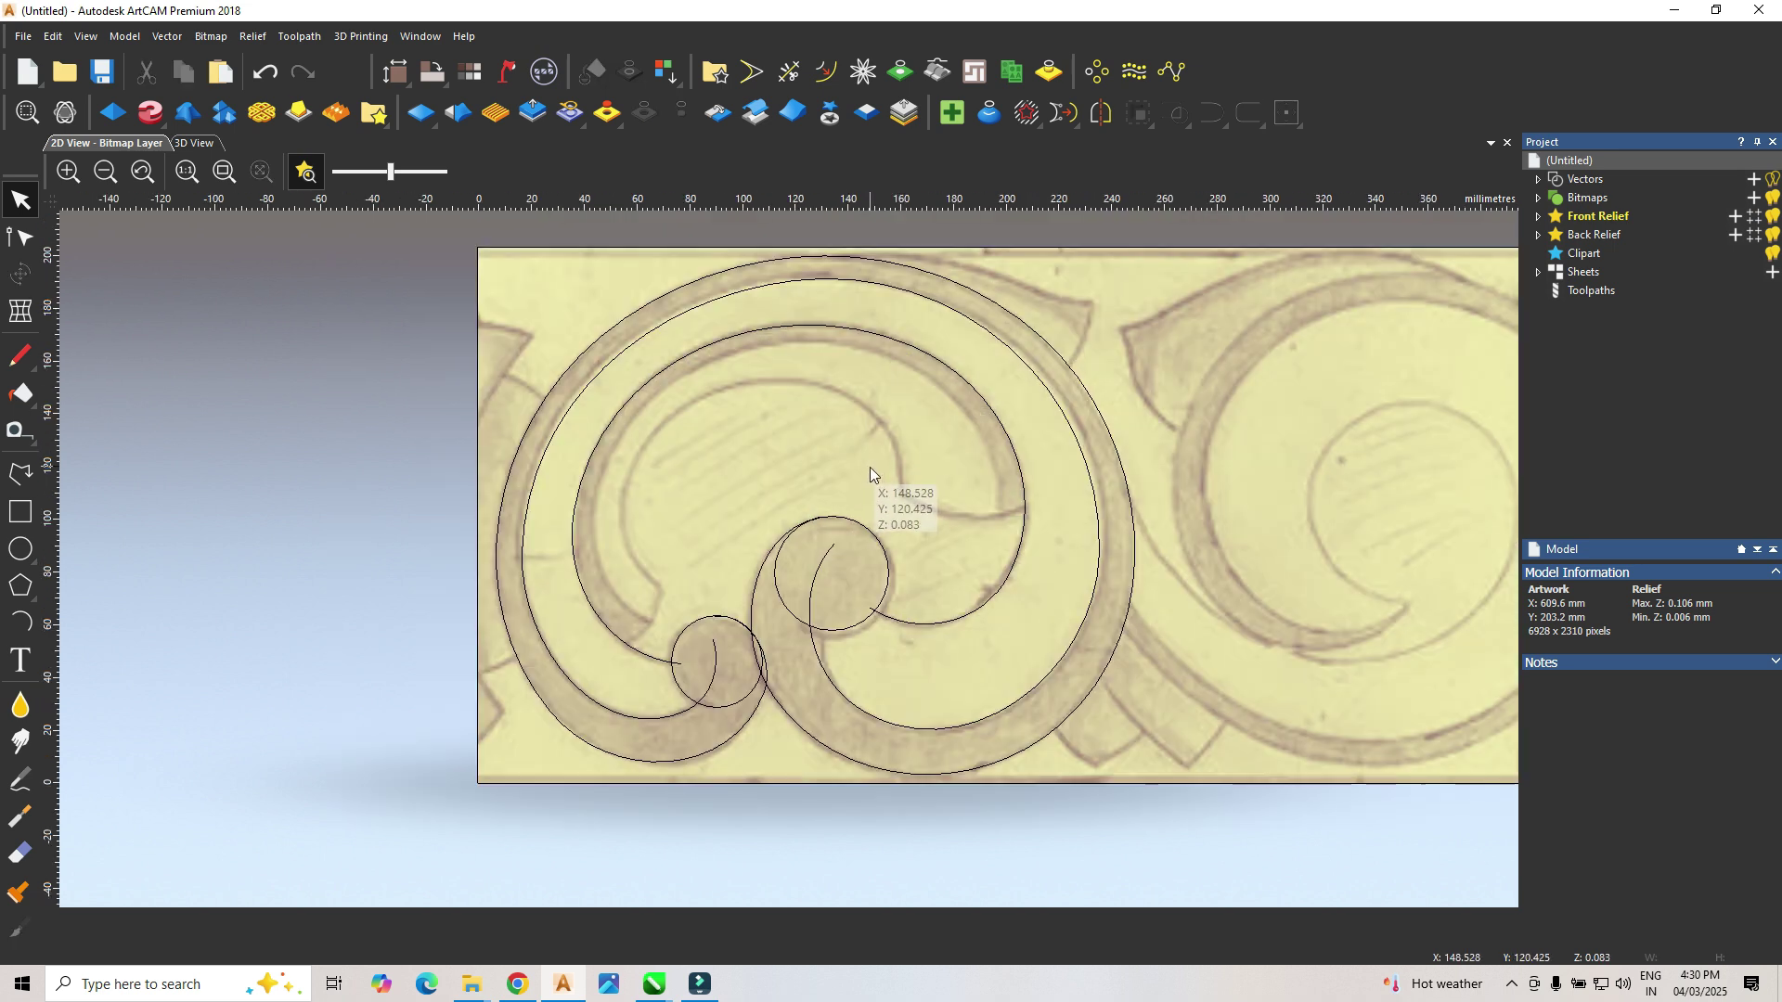
left_click(20, 622)
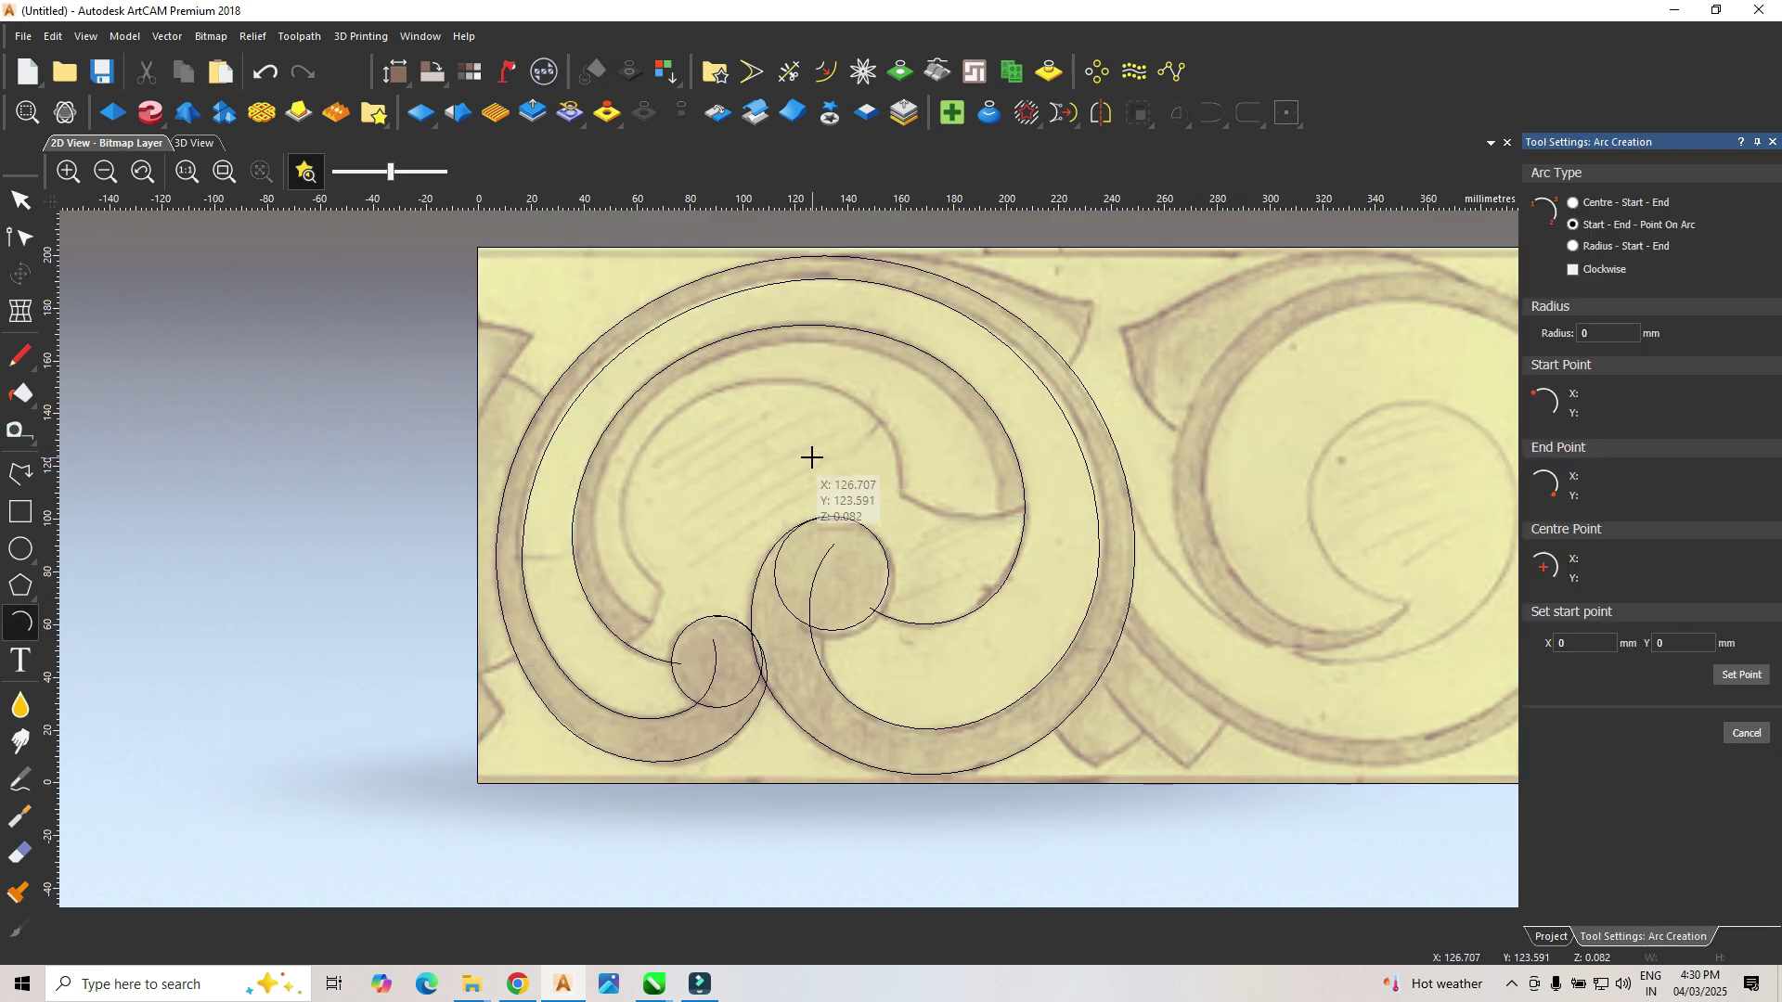
left_click(662, 594)
left_click(725, 389)
left_click(646, 447)
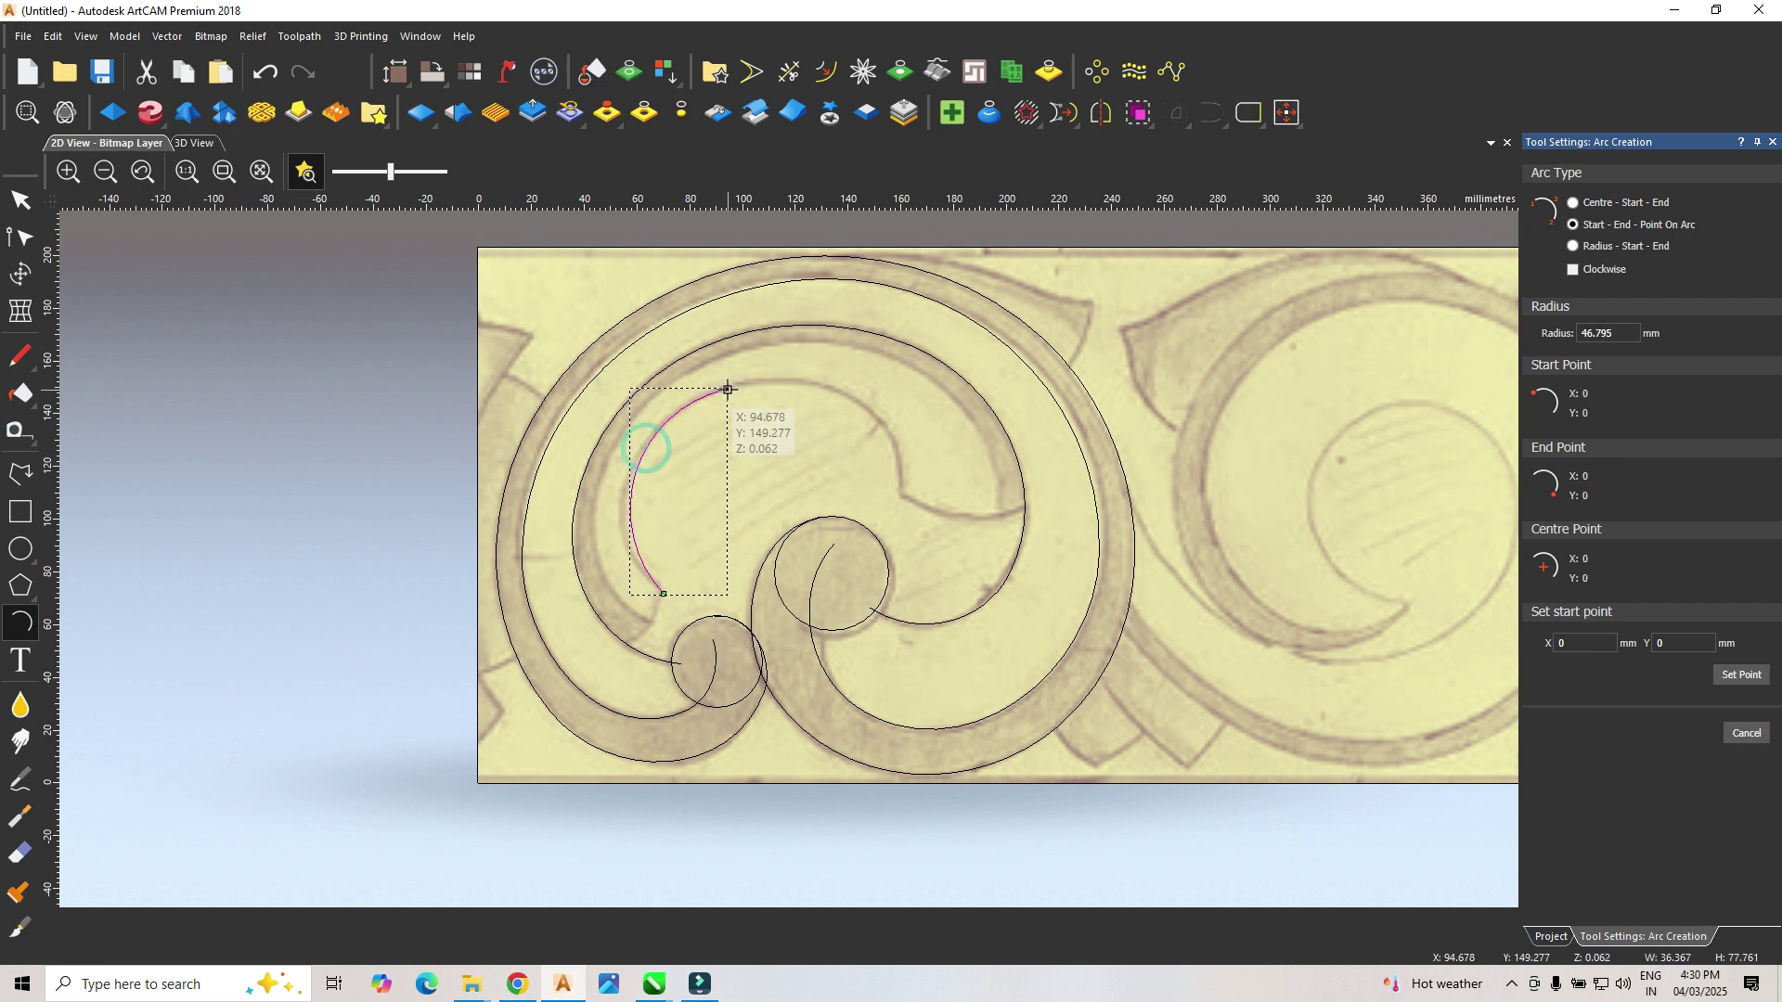
left_click(901, 505)
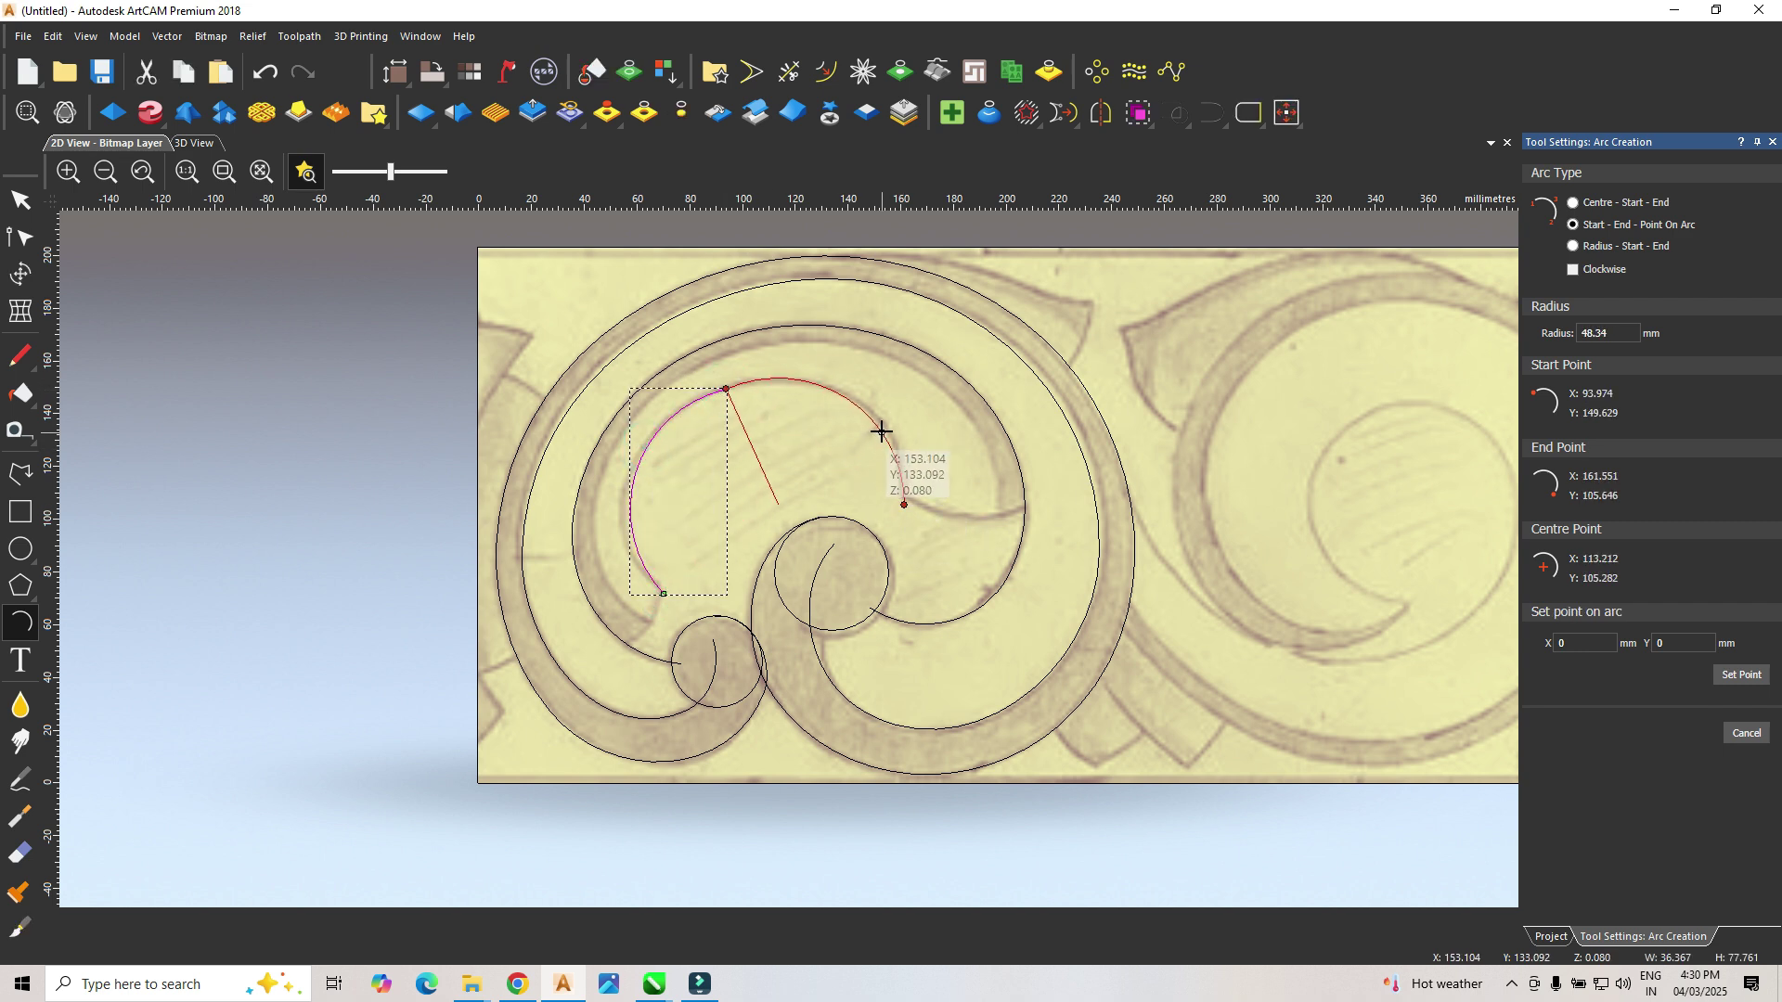
left_click(883, 430)
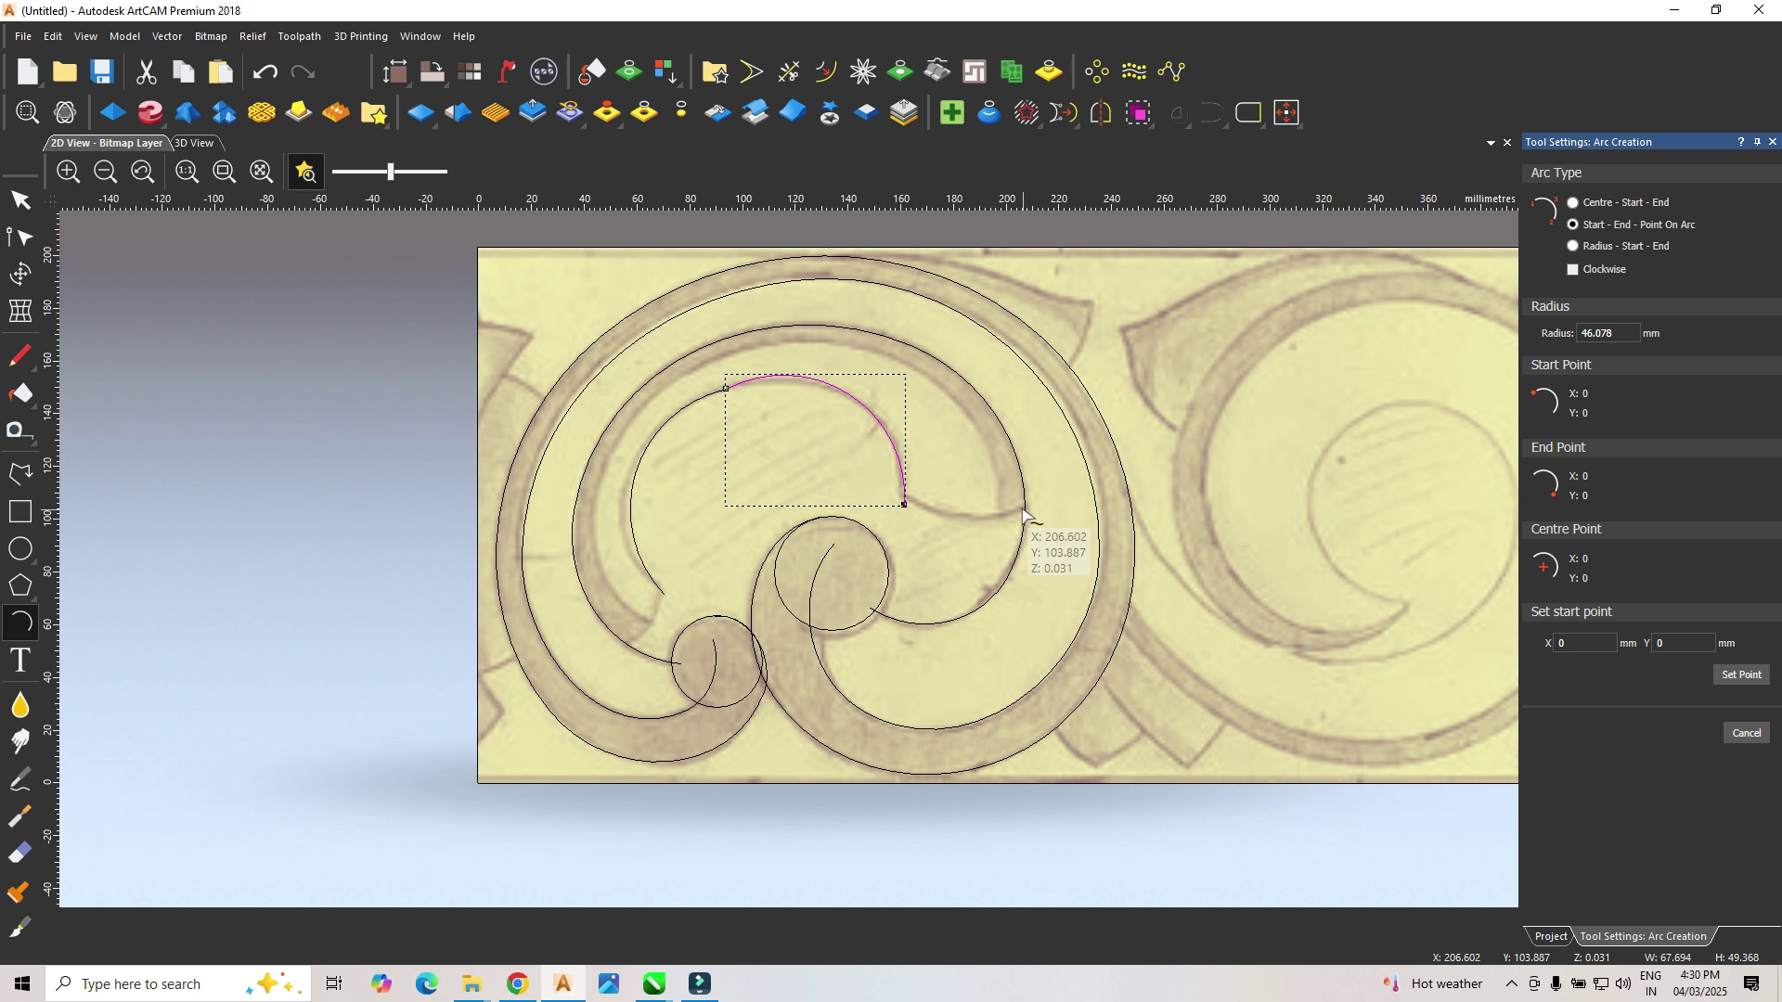
Step: Select the two inner-lobe arcs and join them at coincident nodes with a 0.025 mm tolerance
left_click(21, 201)
left_click(659, 420, "shift")
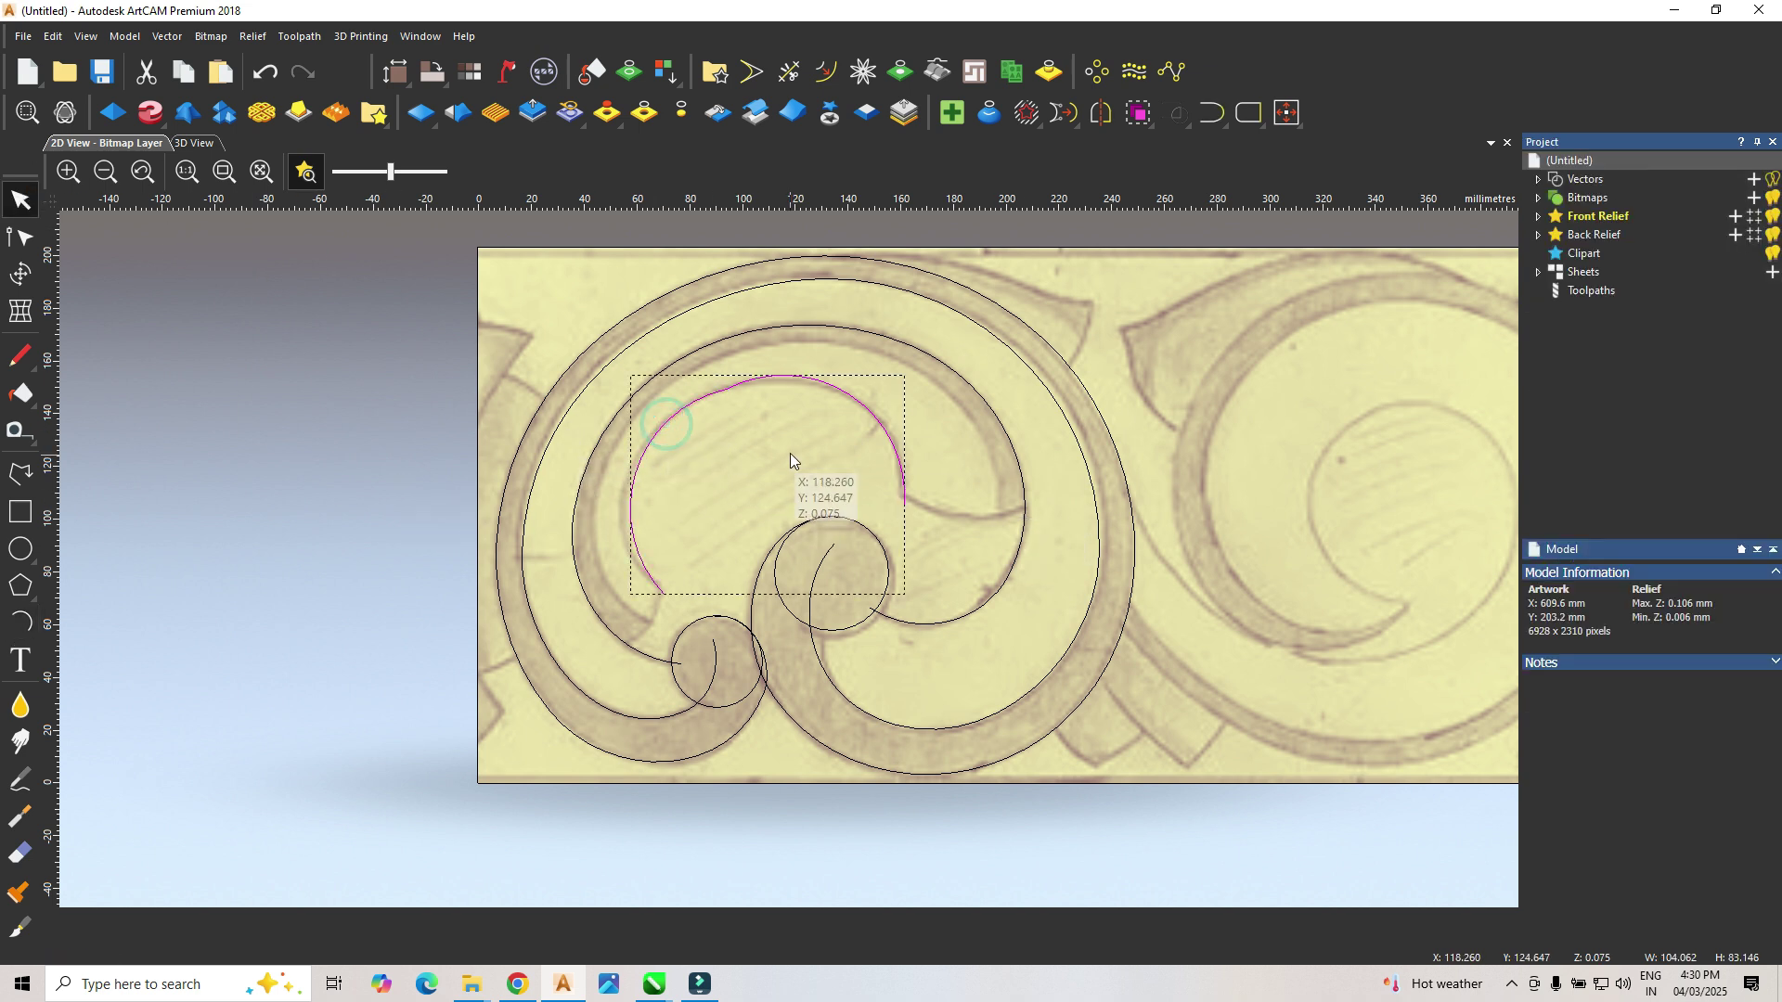
key("j")
left_click(1420, 431)
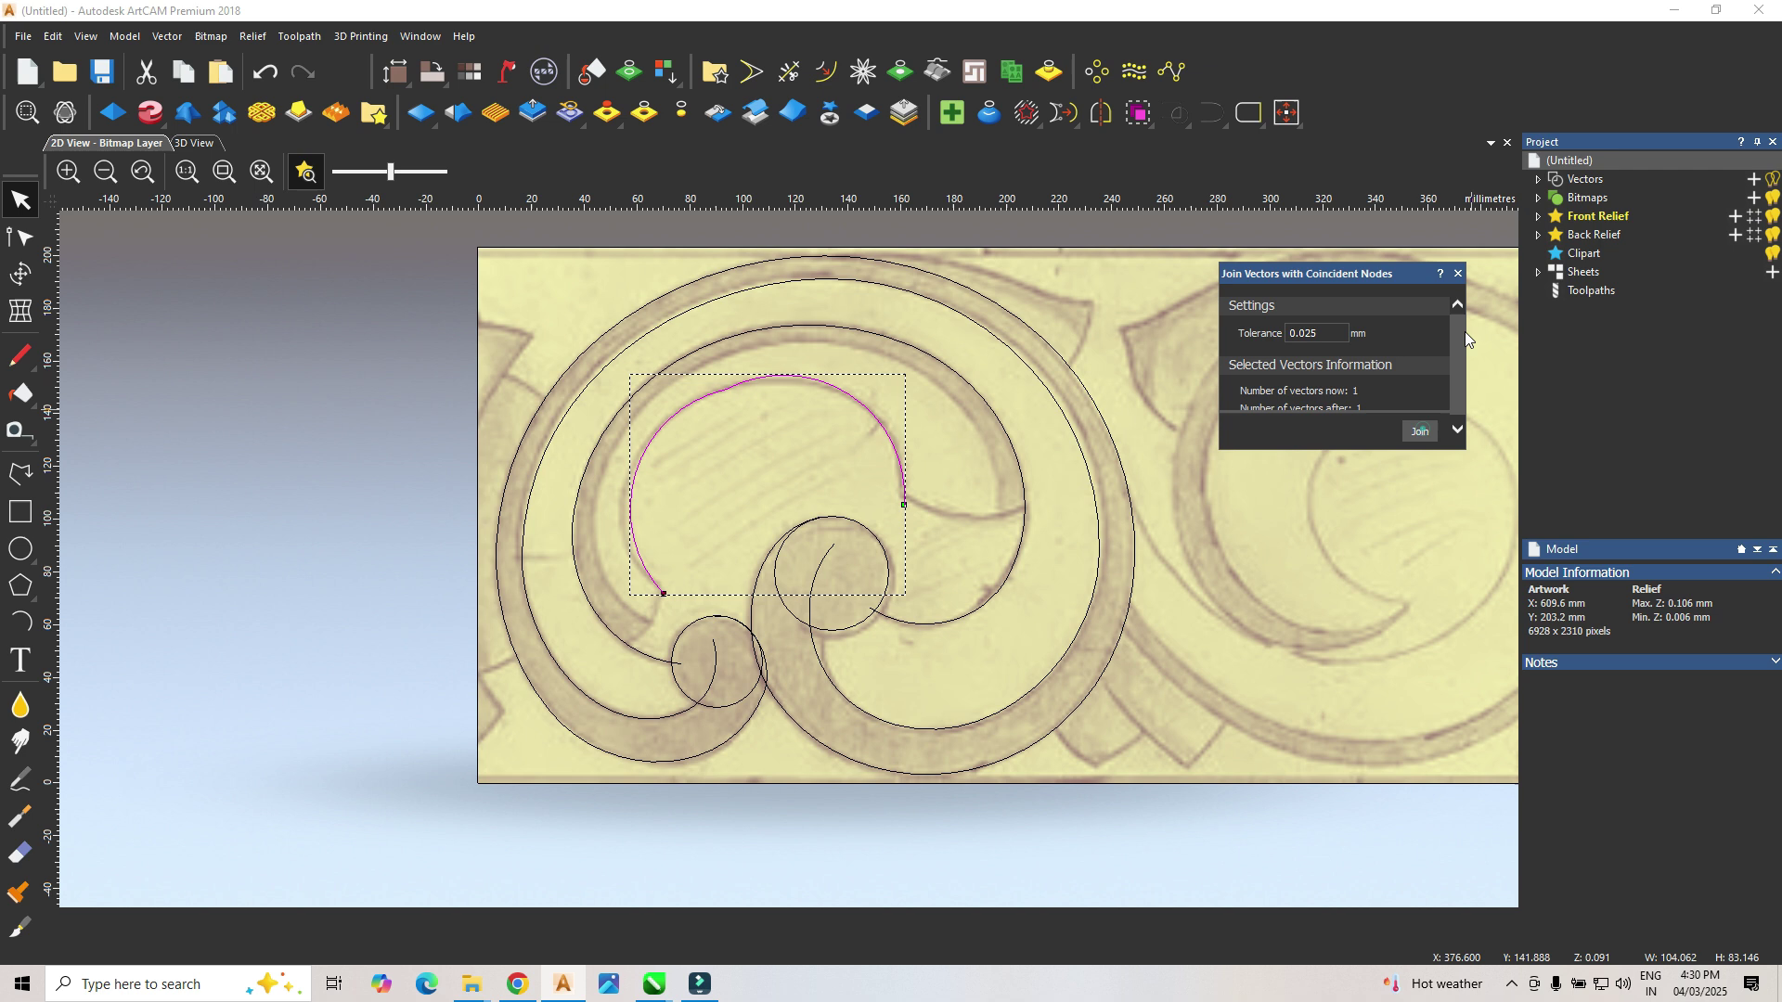
left_click(1458, 274)
Step: Smooth the junction node of the joined inner-lobe vector and adjust its curve handles to follow the sketch
key("n")
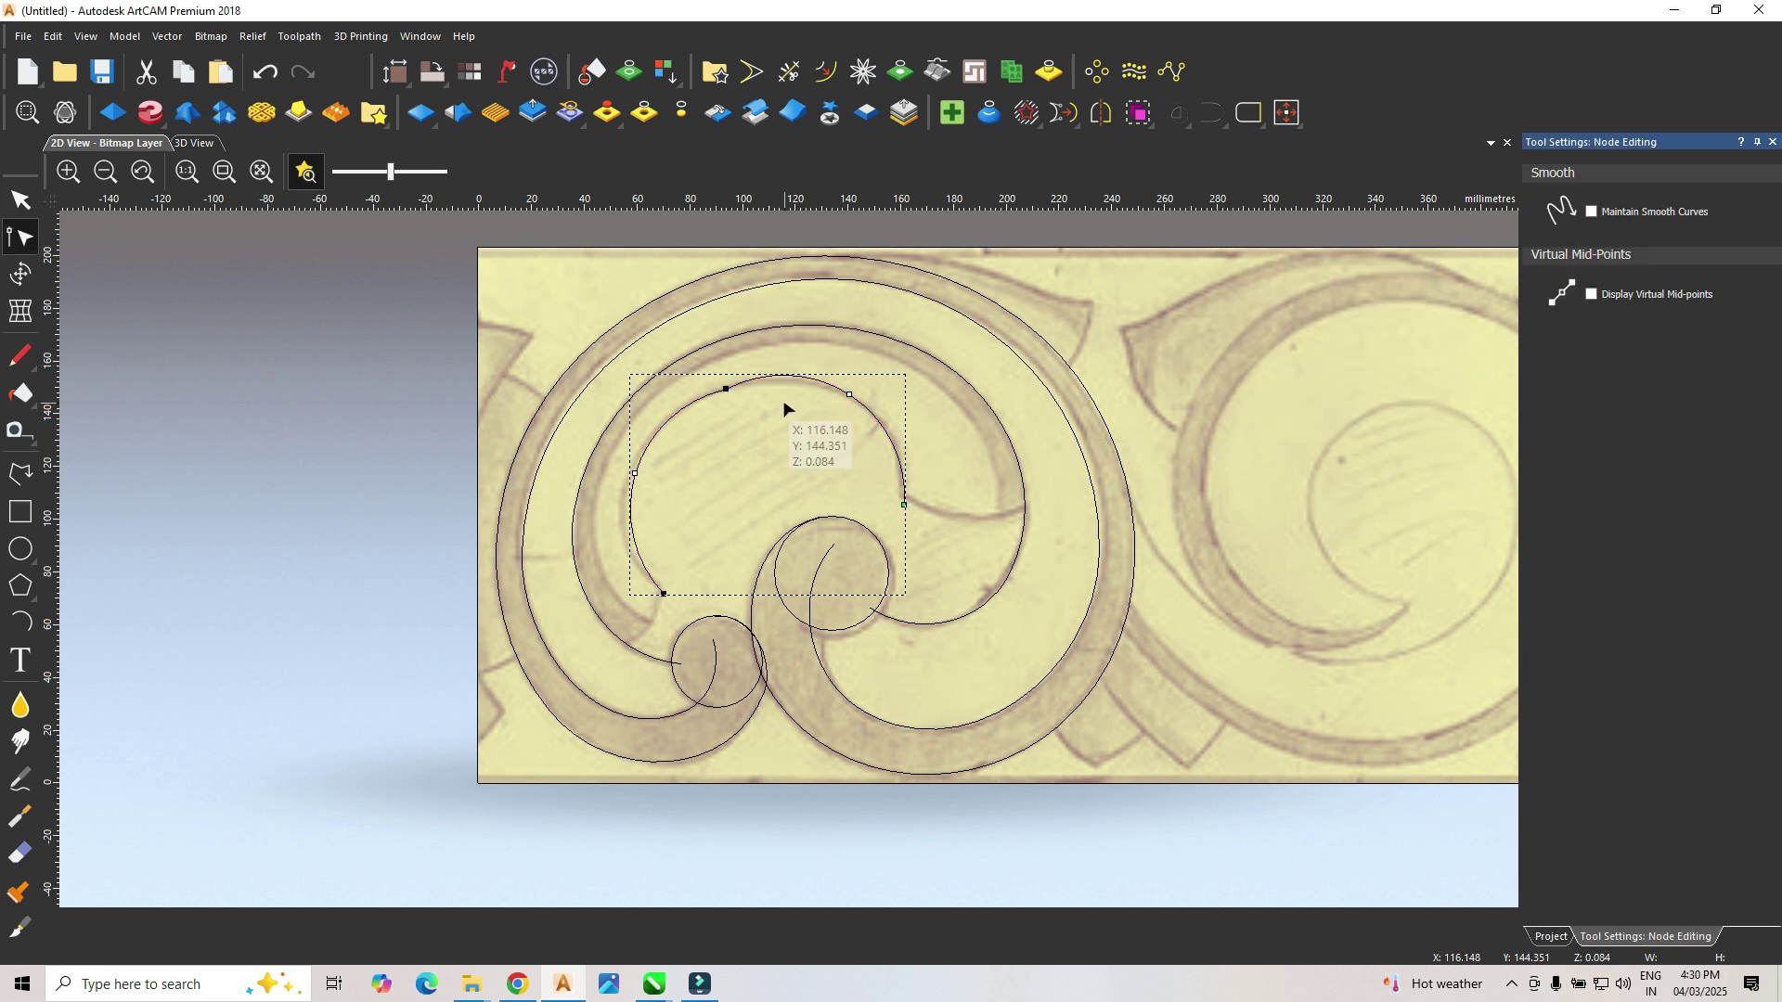
left_click(727, 390)
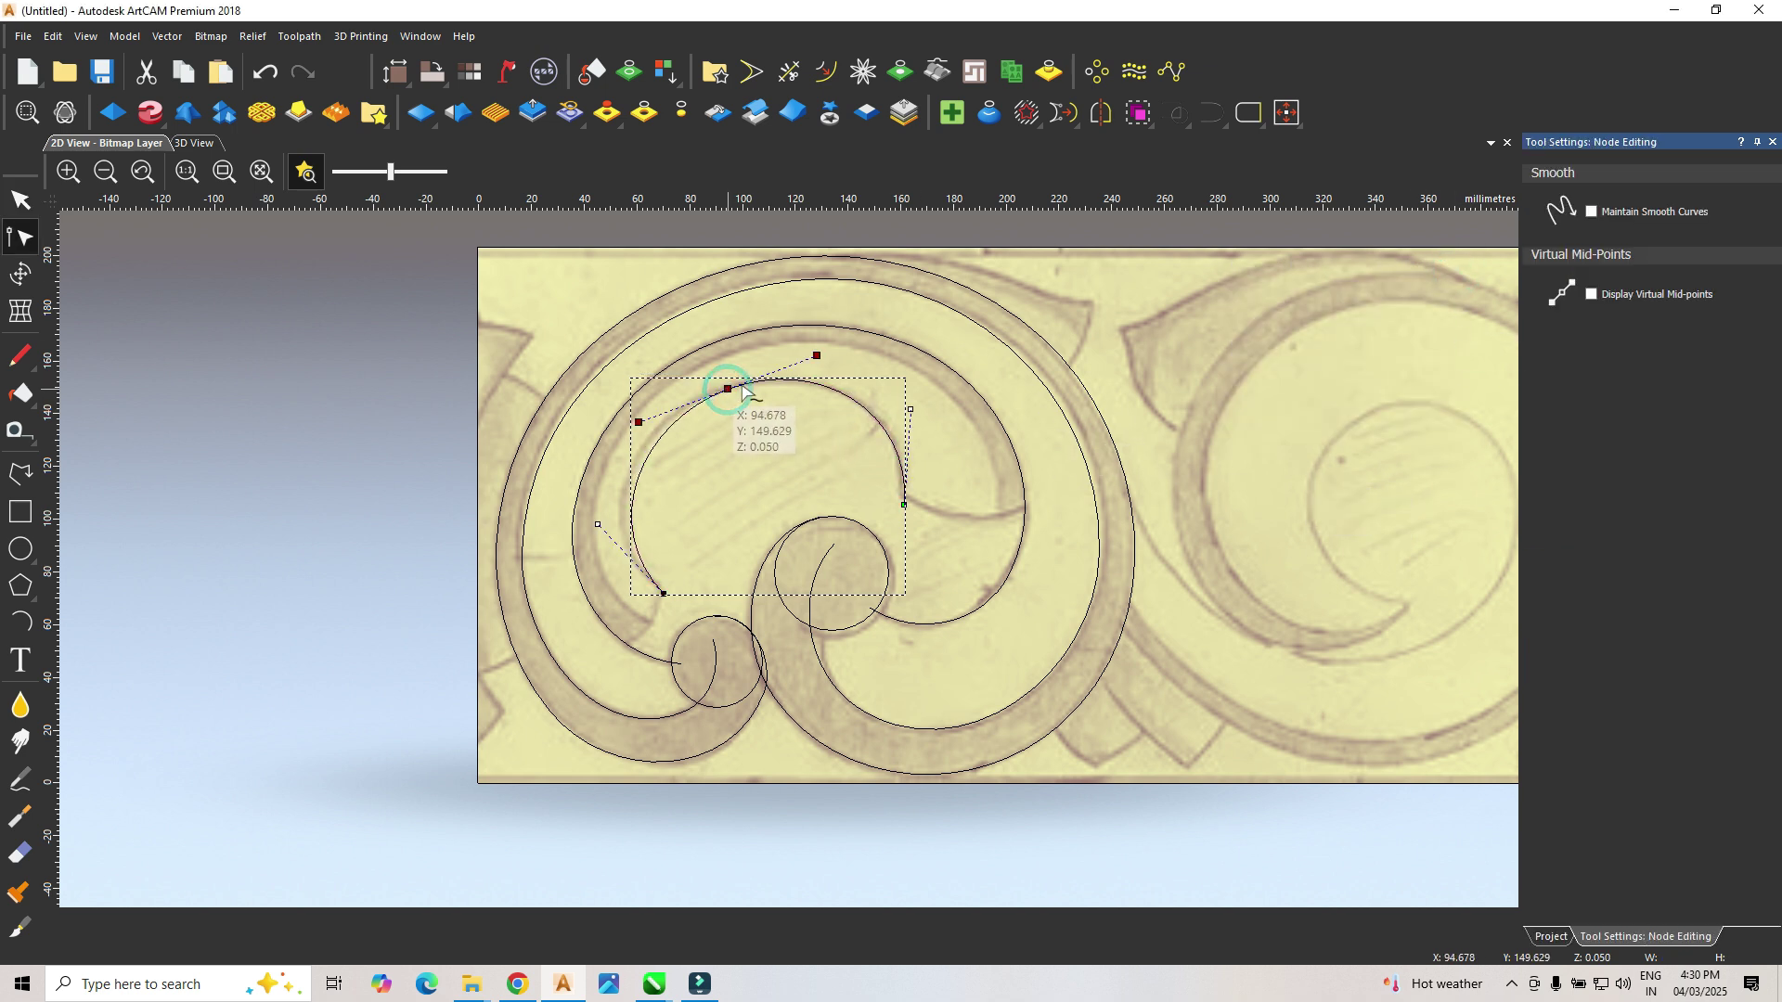
left_click_drag(816, 357, 816, 360)
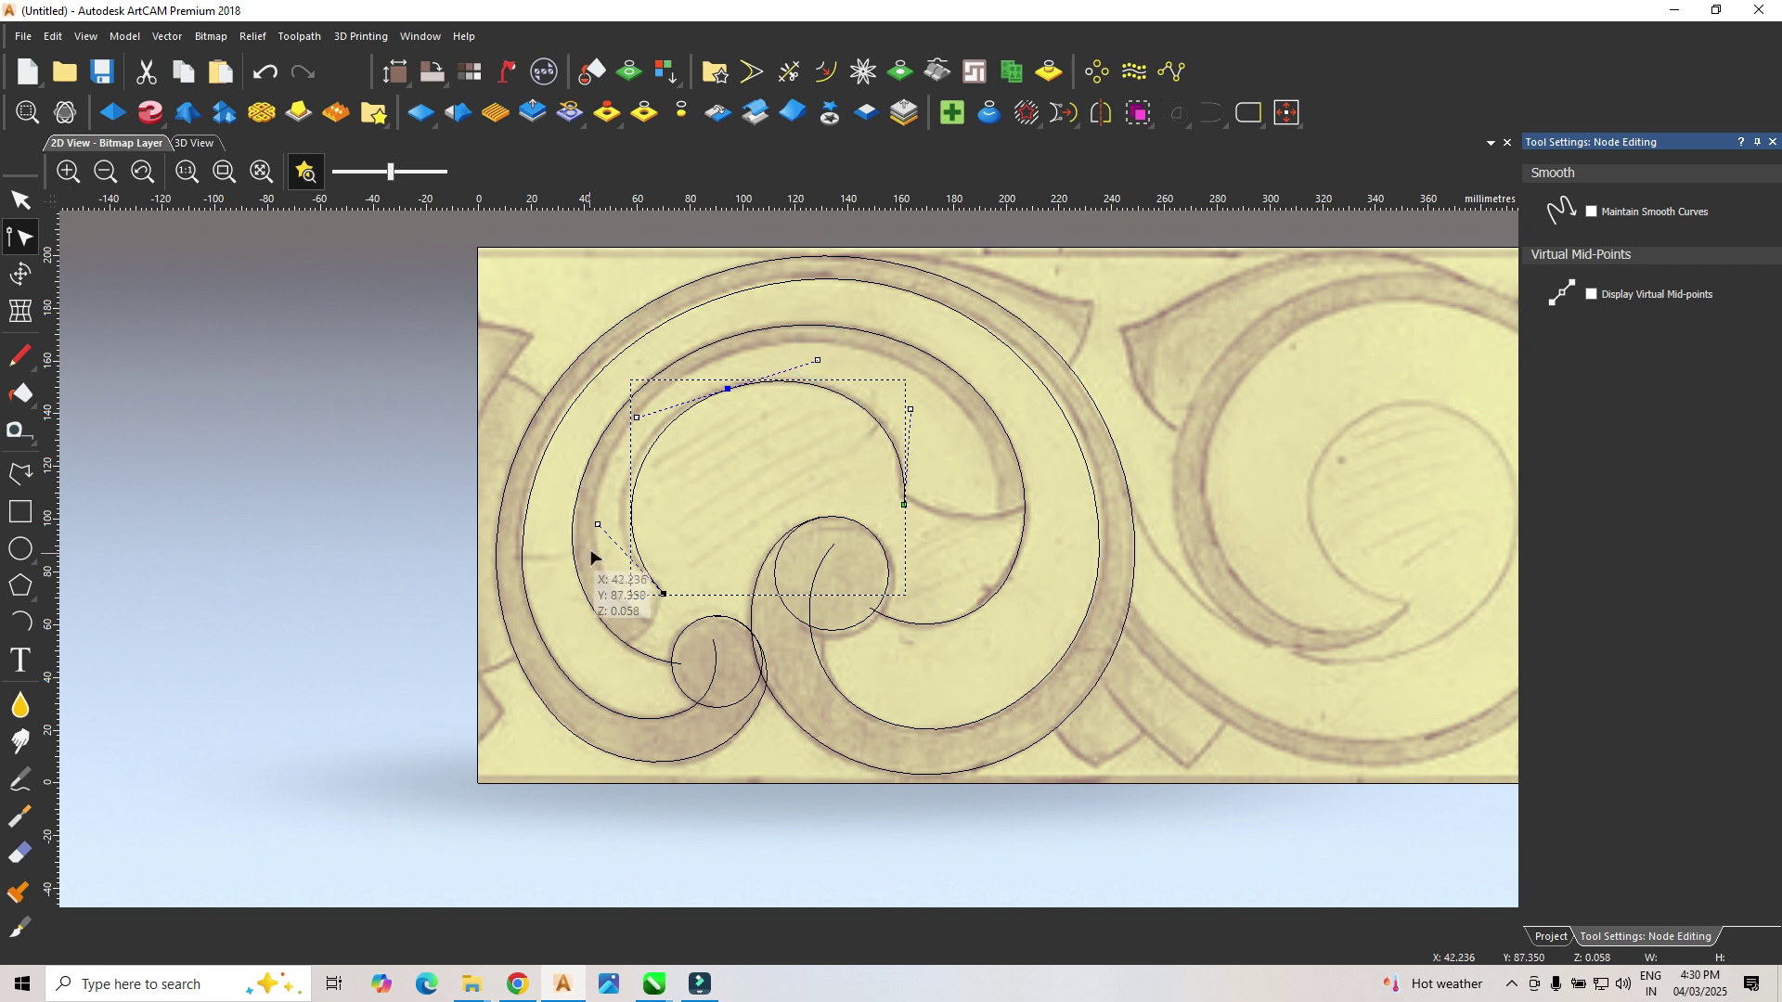
left_click_drag(597, 525, 596, 533)
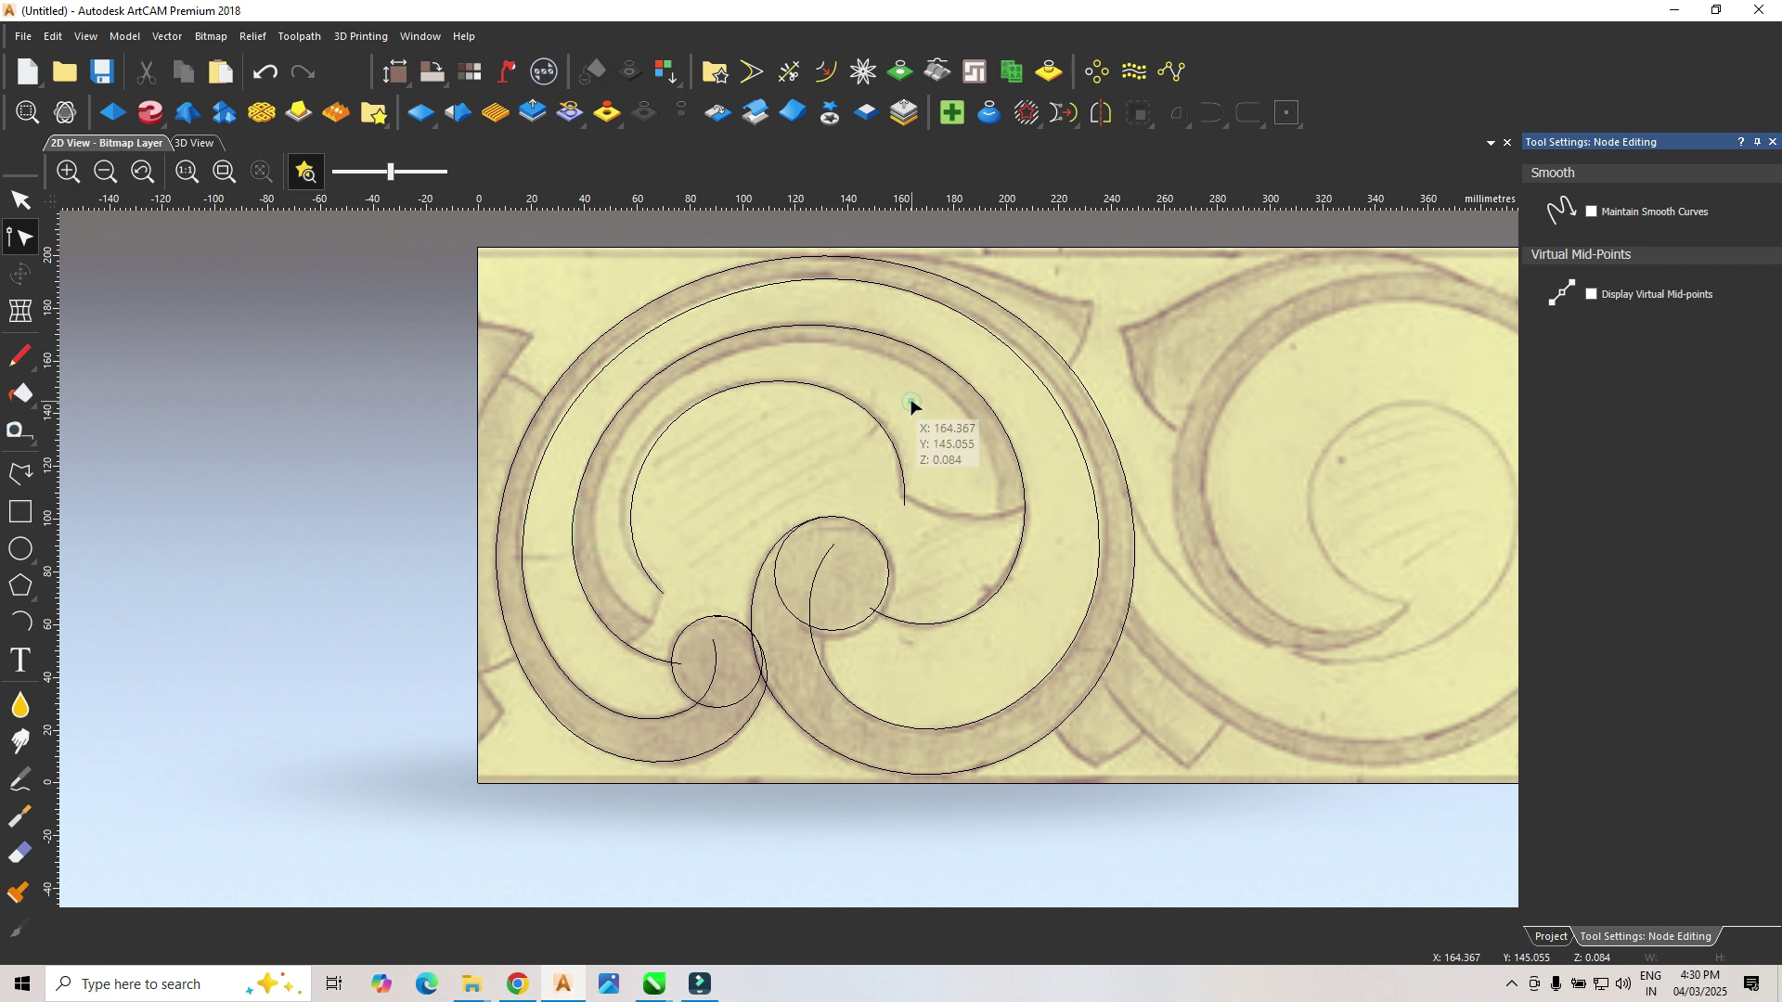
left_click(694, 506)
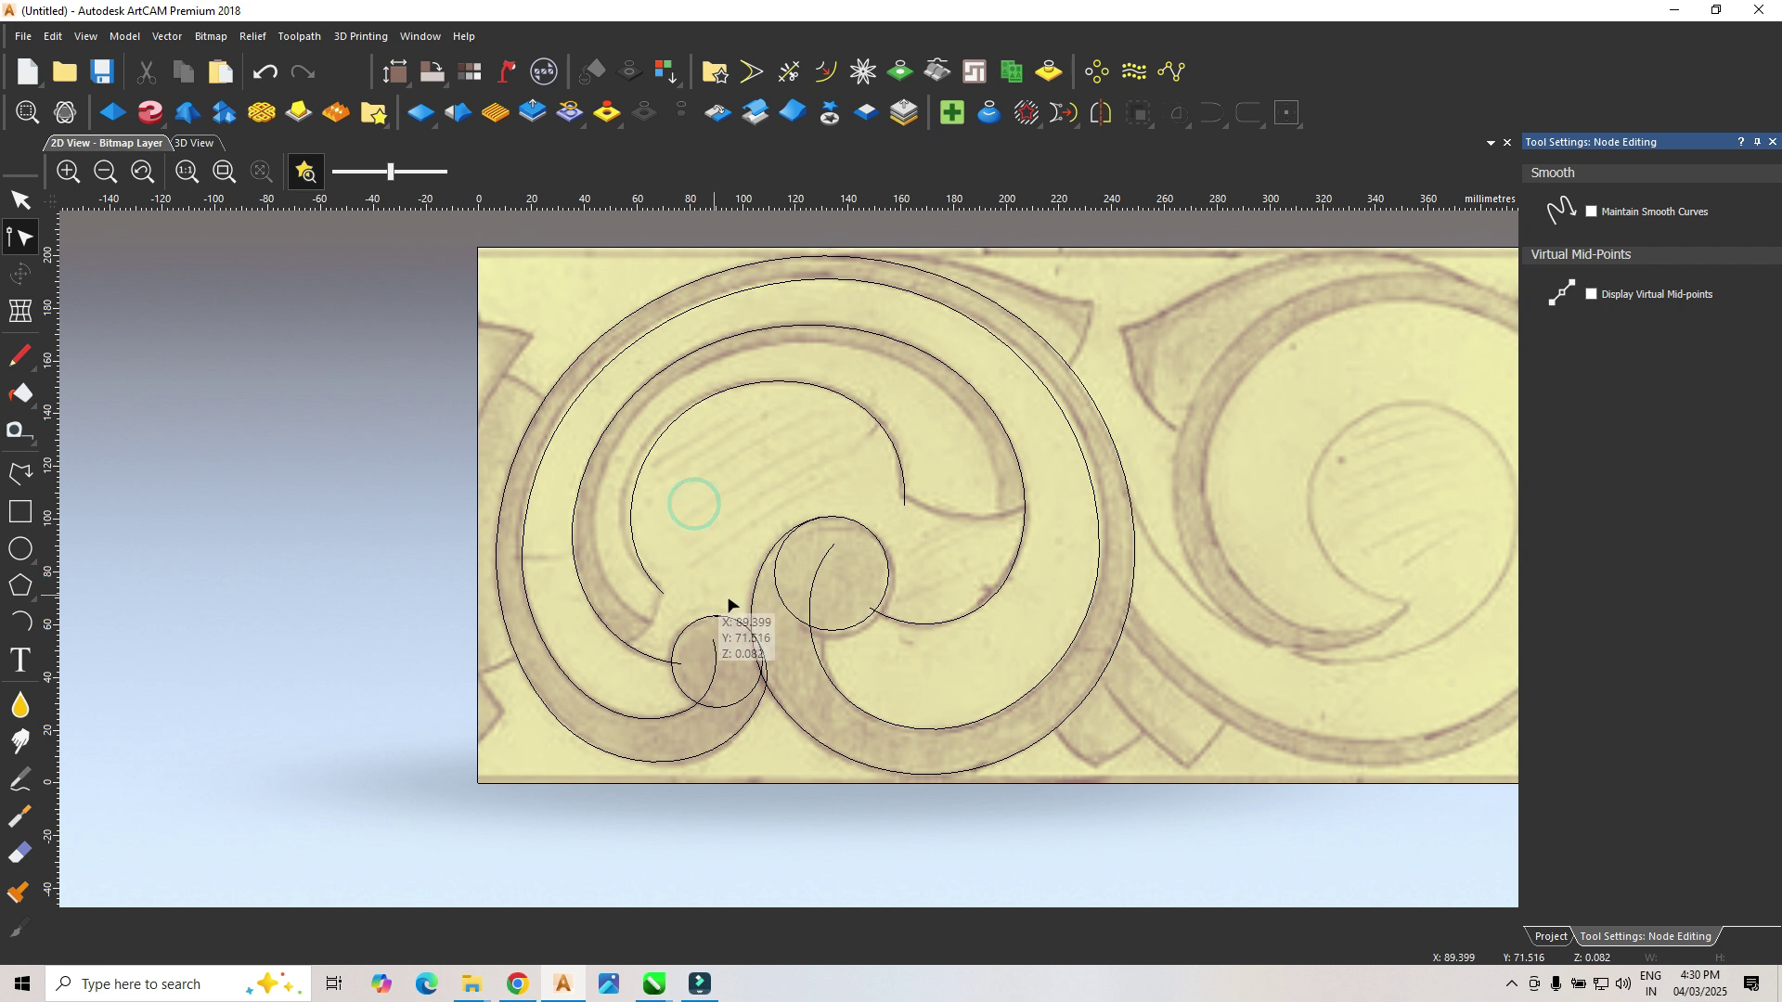
Step: Cut the inner-band vector at its right side near X 207, Y 98 mm and at its lower left, just before the smaller curl
left_click(19, 624)
key("Escape")
left_click(1026, 516)
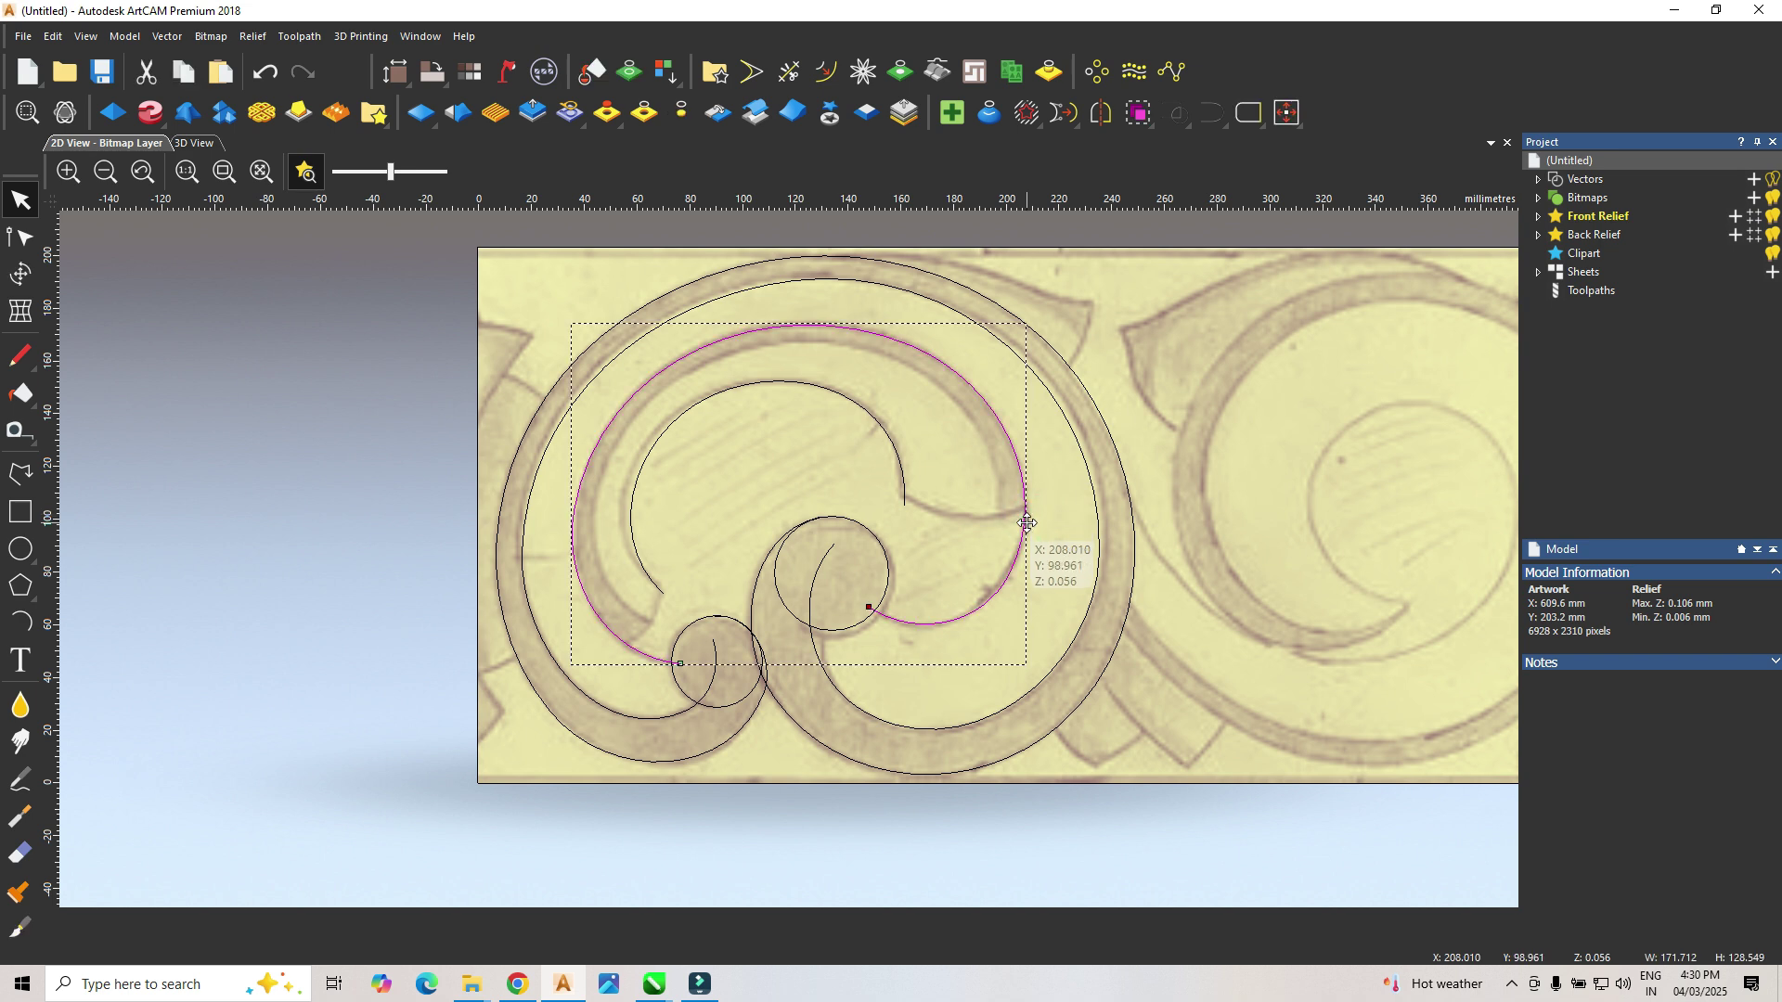
left_click(1027, 516)
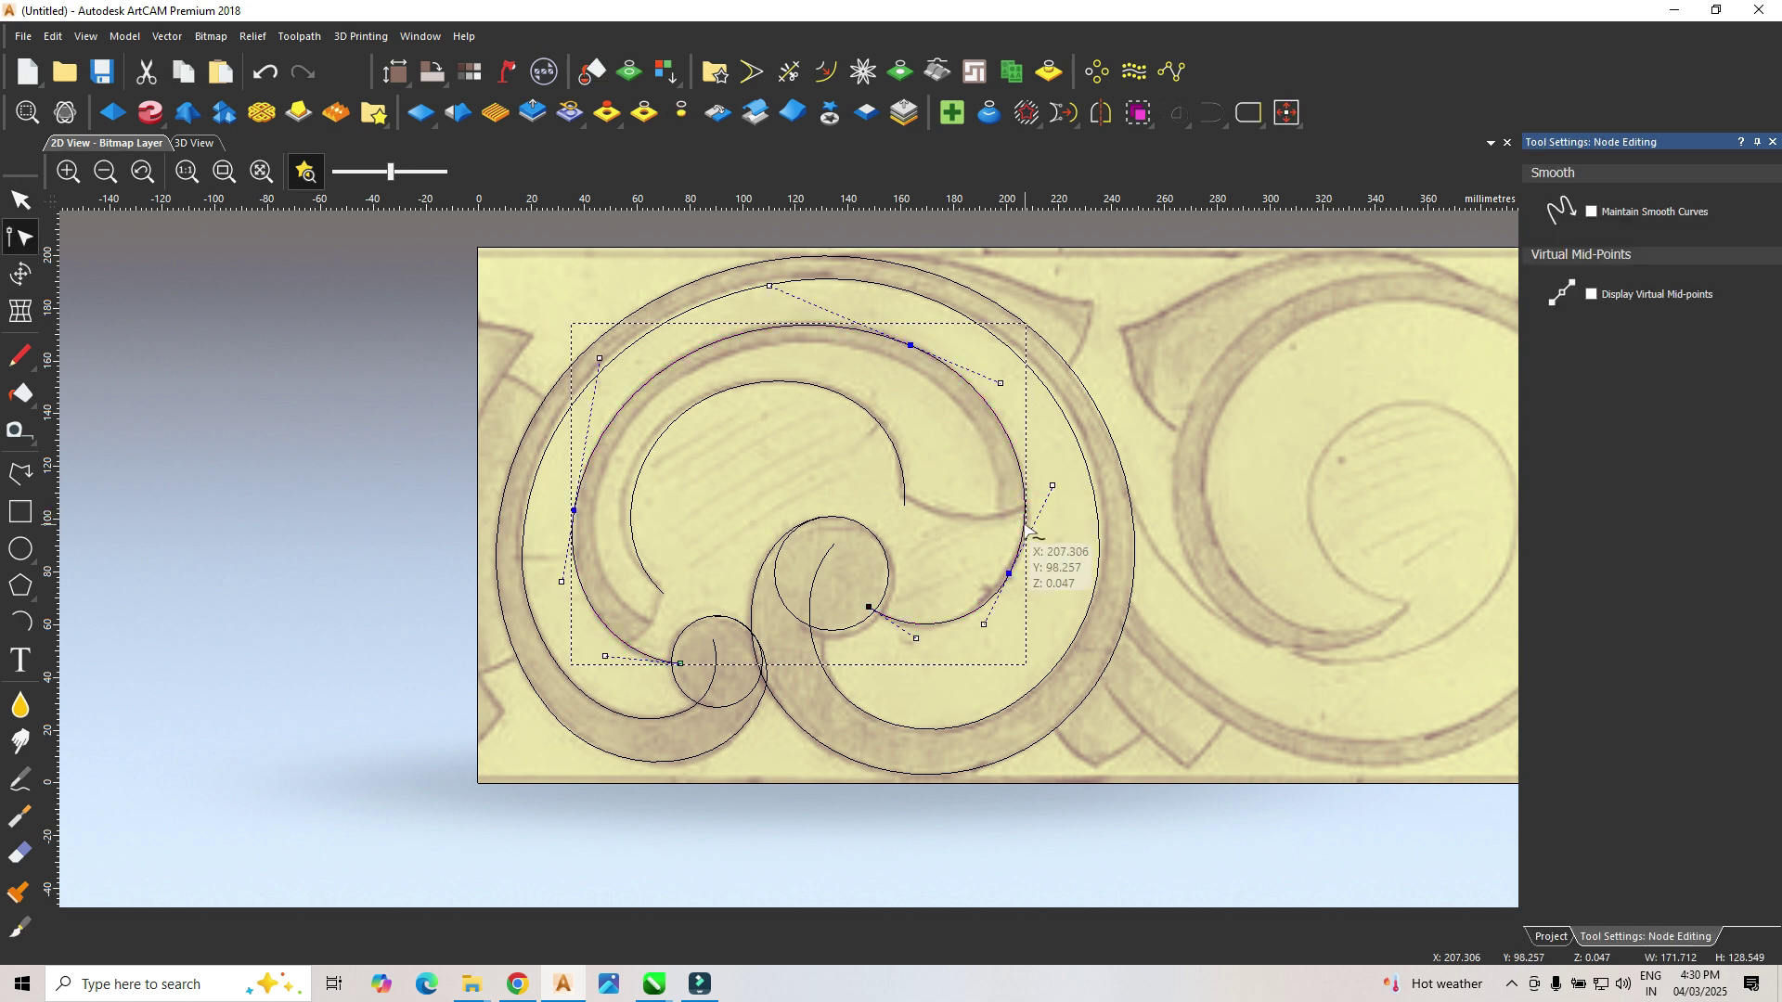
left_click(1026, 526)
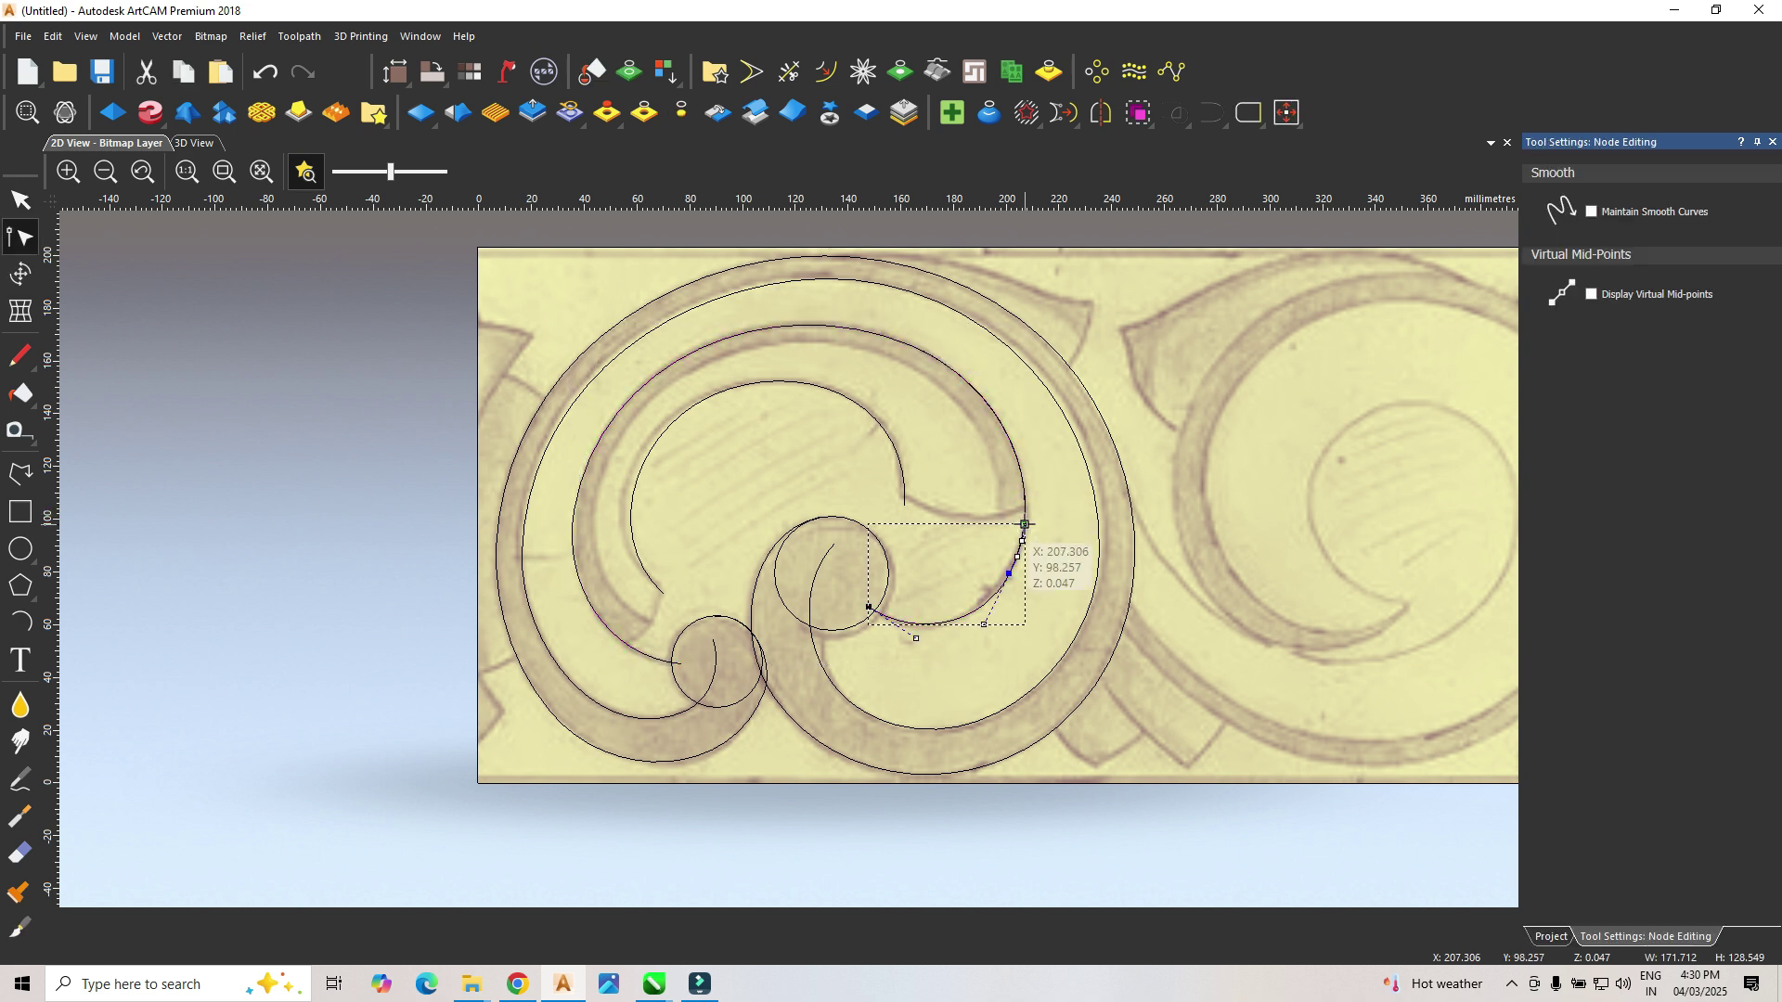
left_click(630, 650)
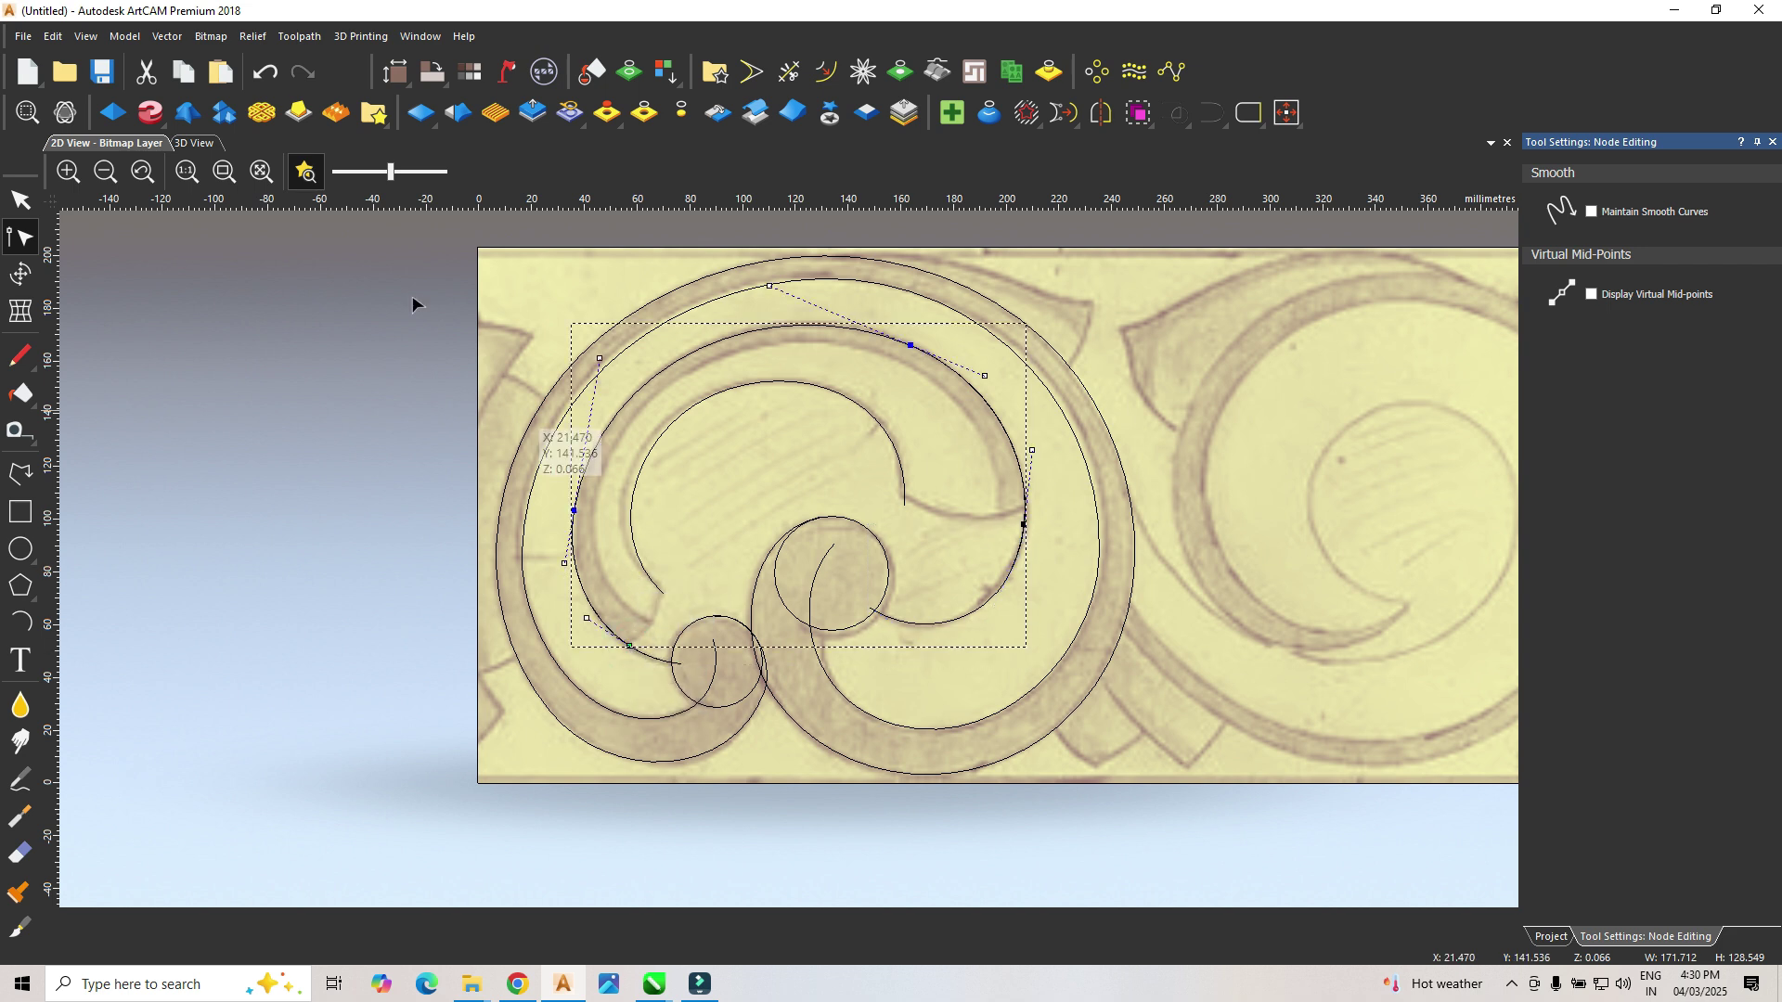
left_click(28, 199)
left_click(648, 655)
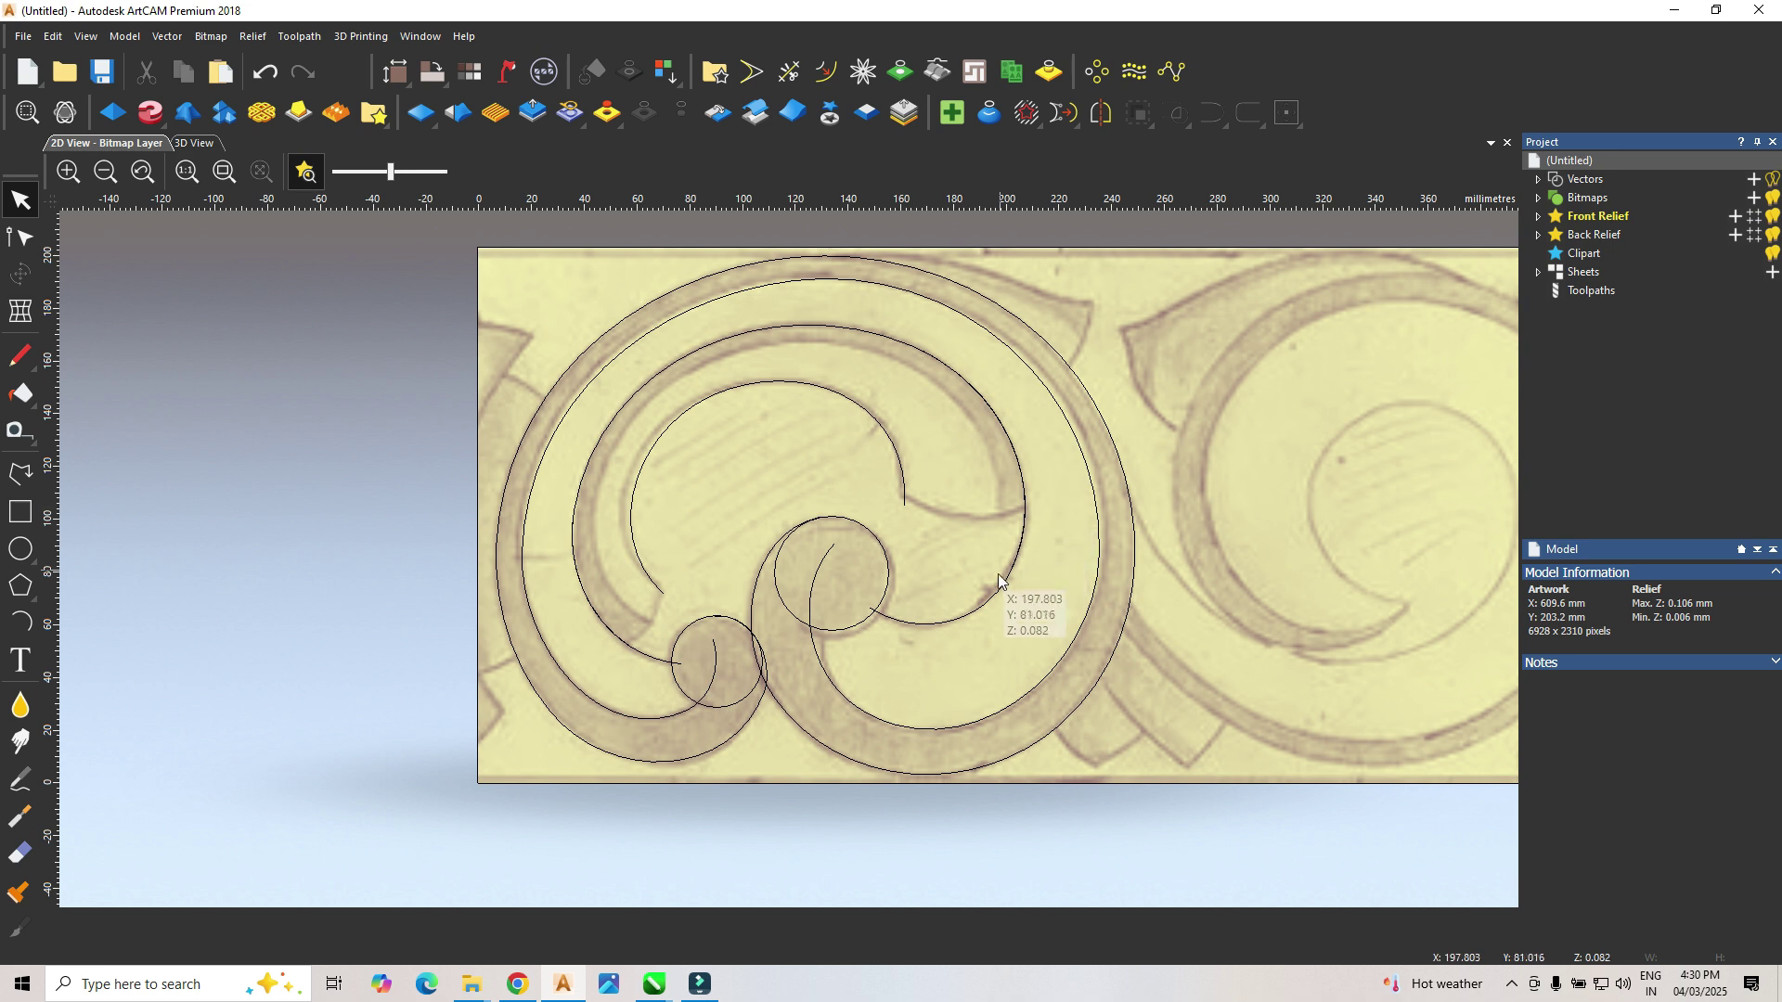
Step: Move the right end node of the upper inner-band segment slightly inward to about X 206.3, Y 98.3 mm
left_click(983, 605)
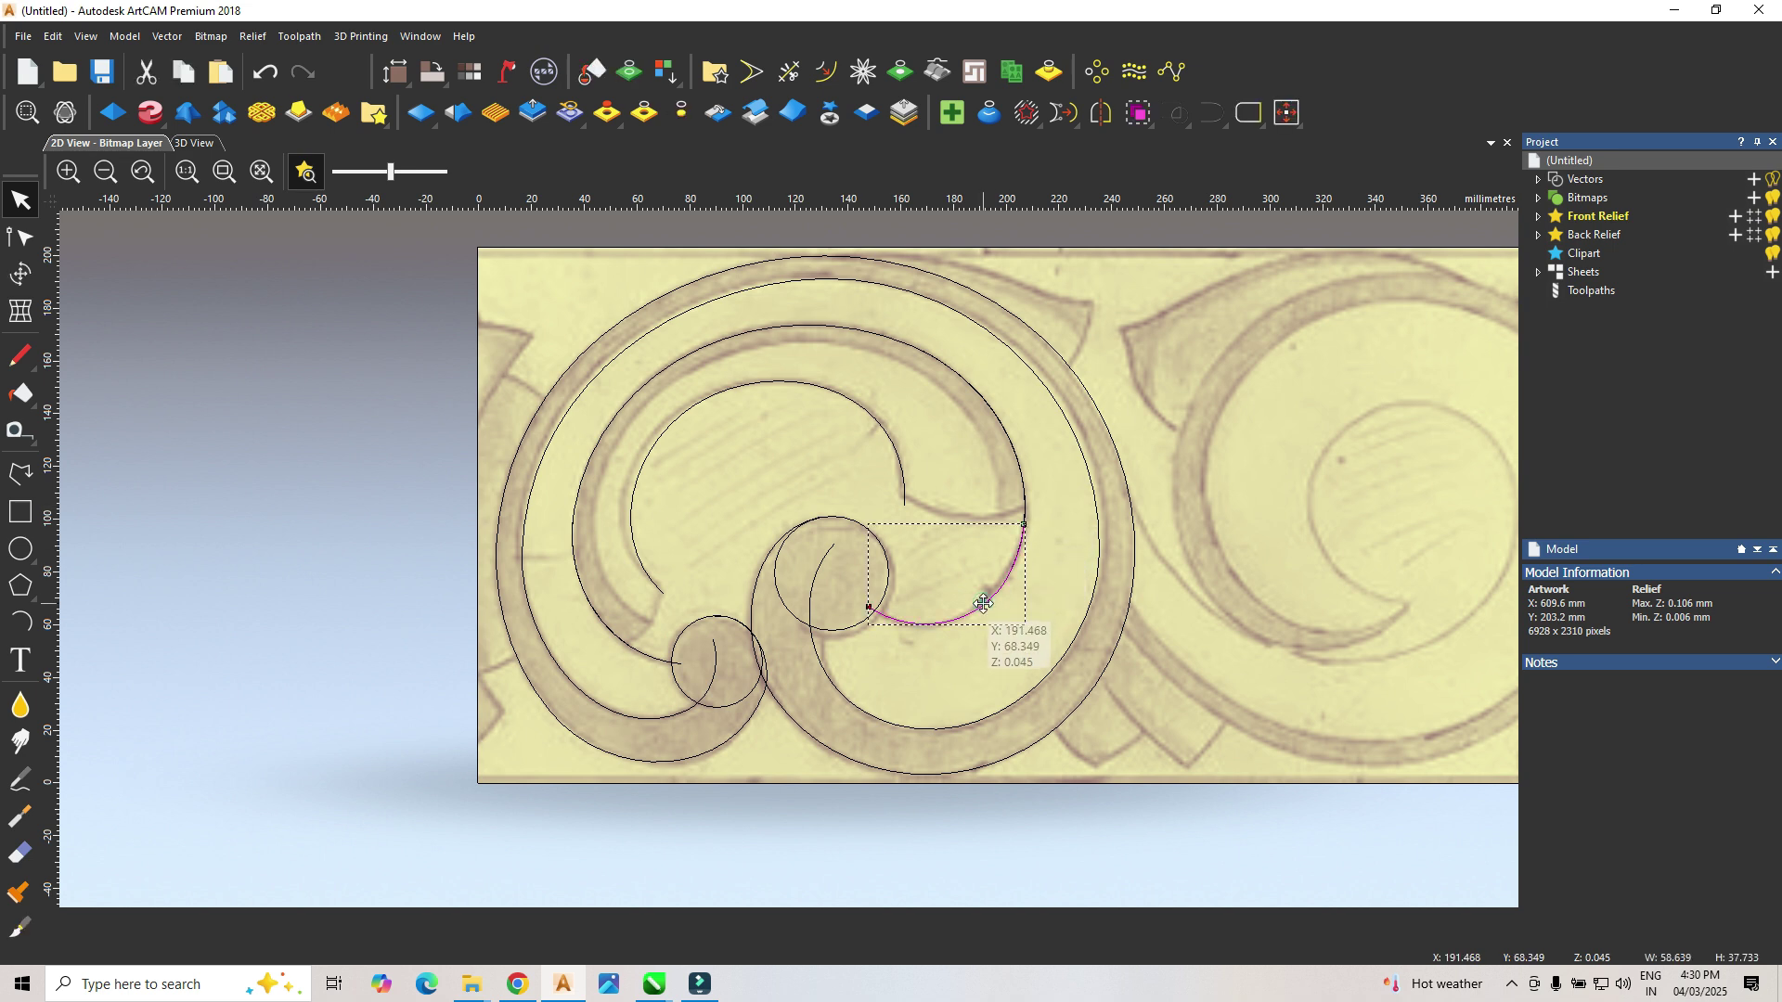
left_click(1025, 508)
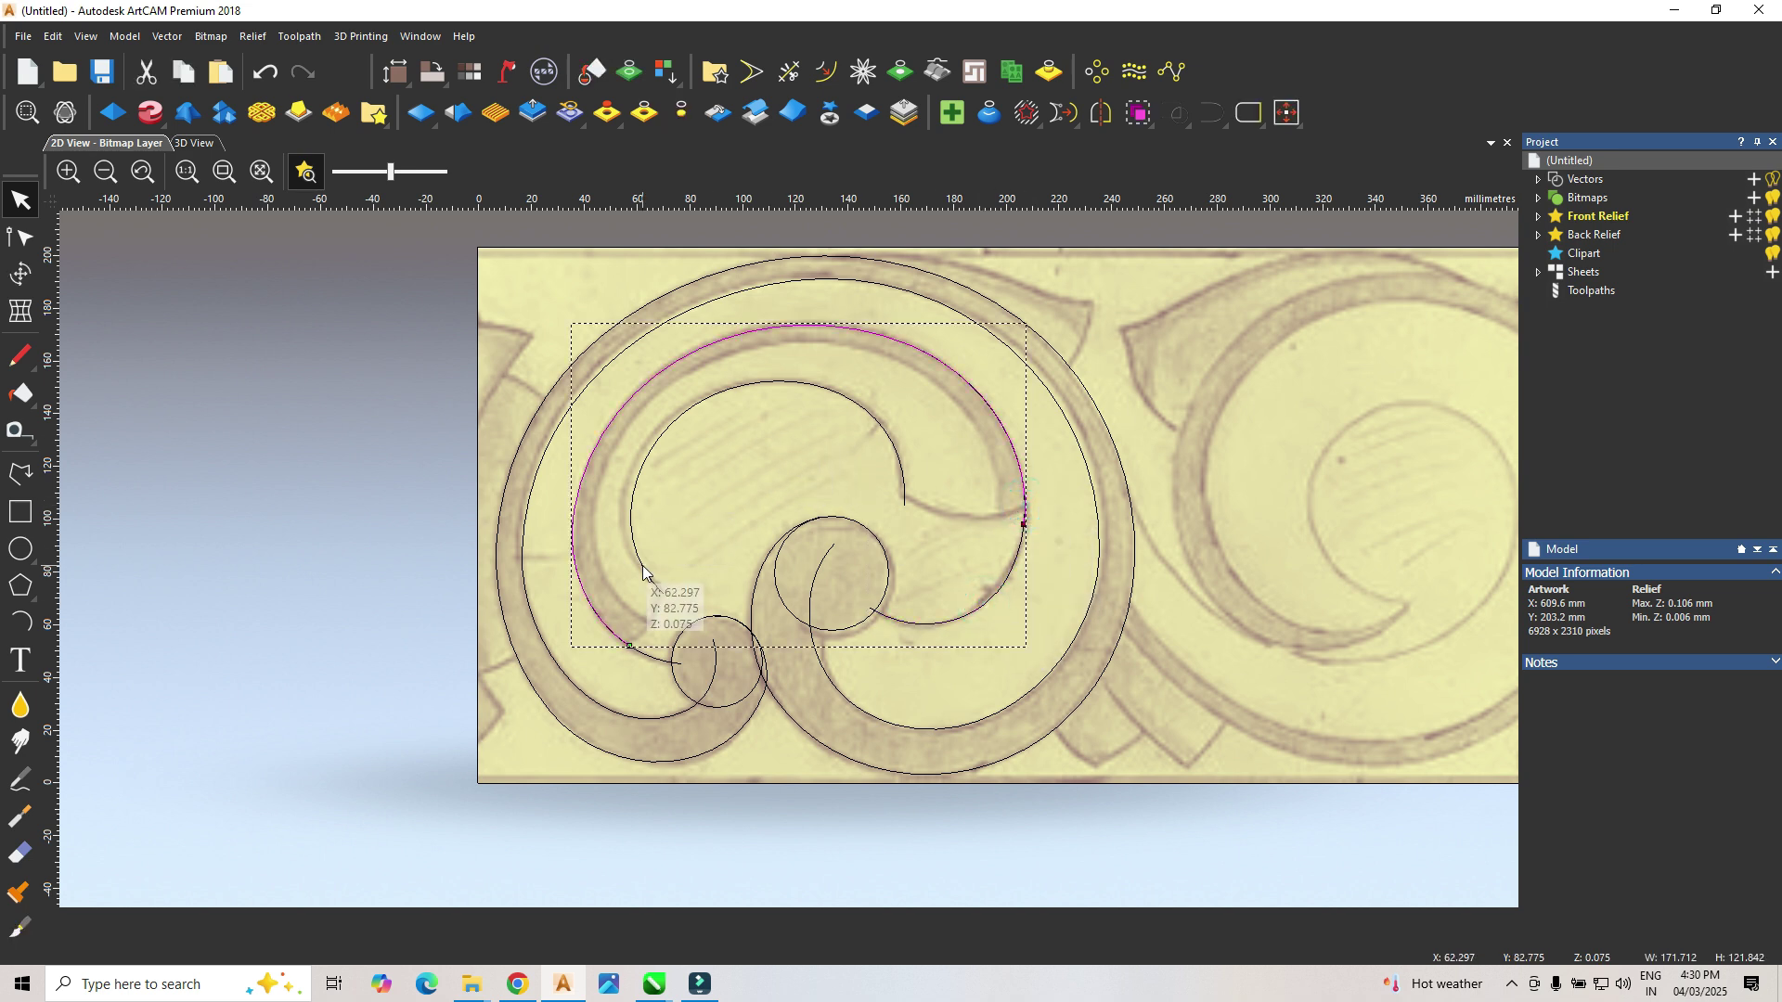
key("n")
scroll(1021, 515, "up", 4)
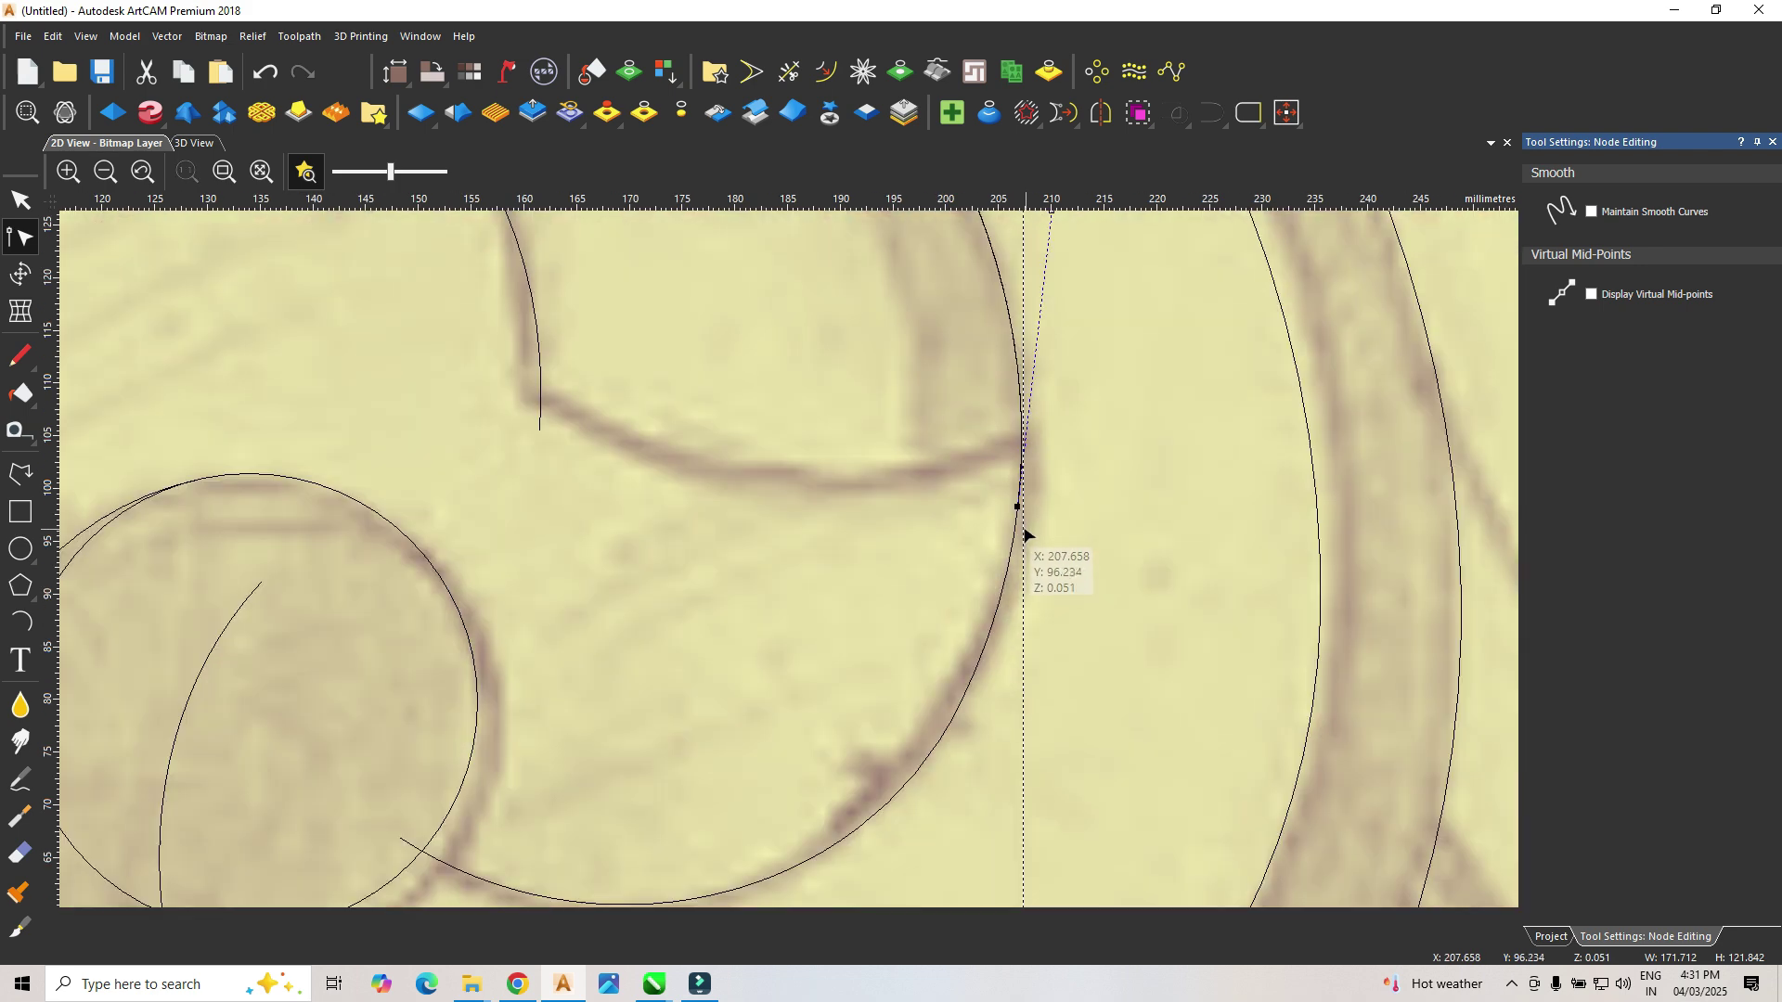
left_click_drag(1017, 511, 1011, 510)
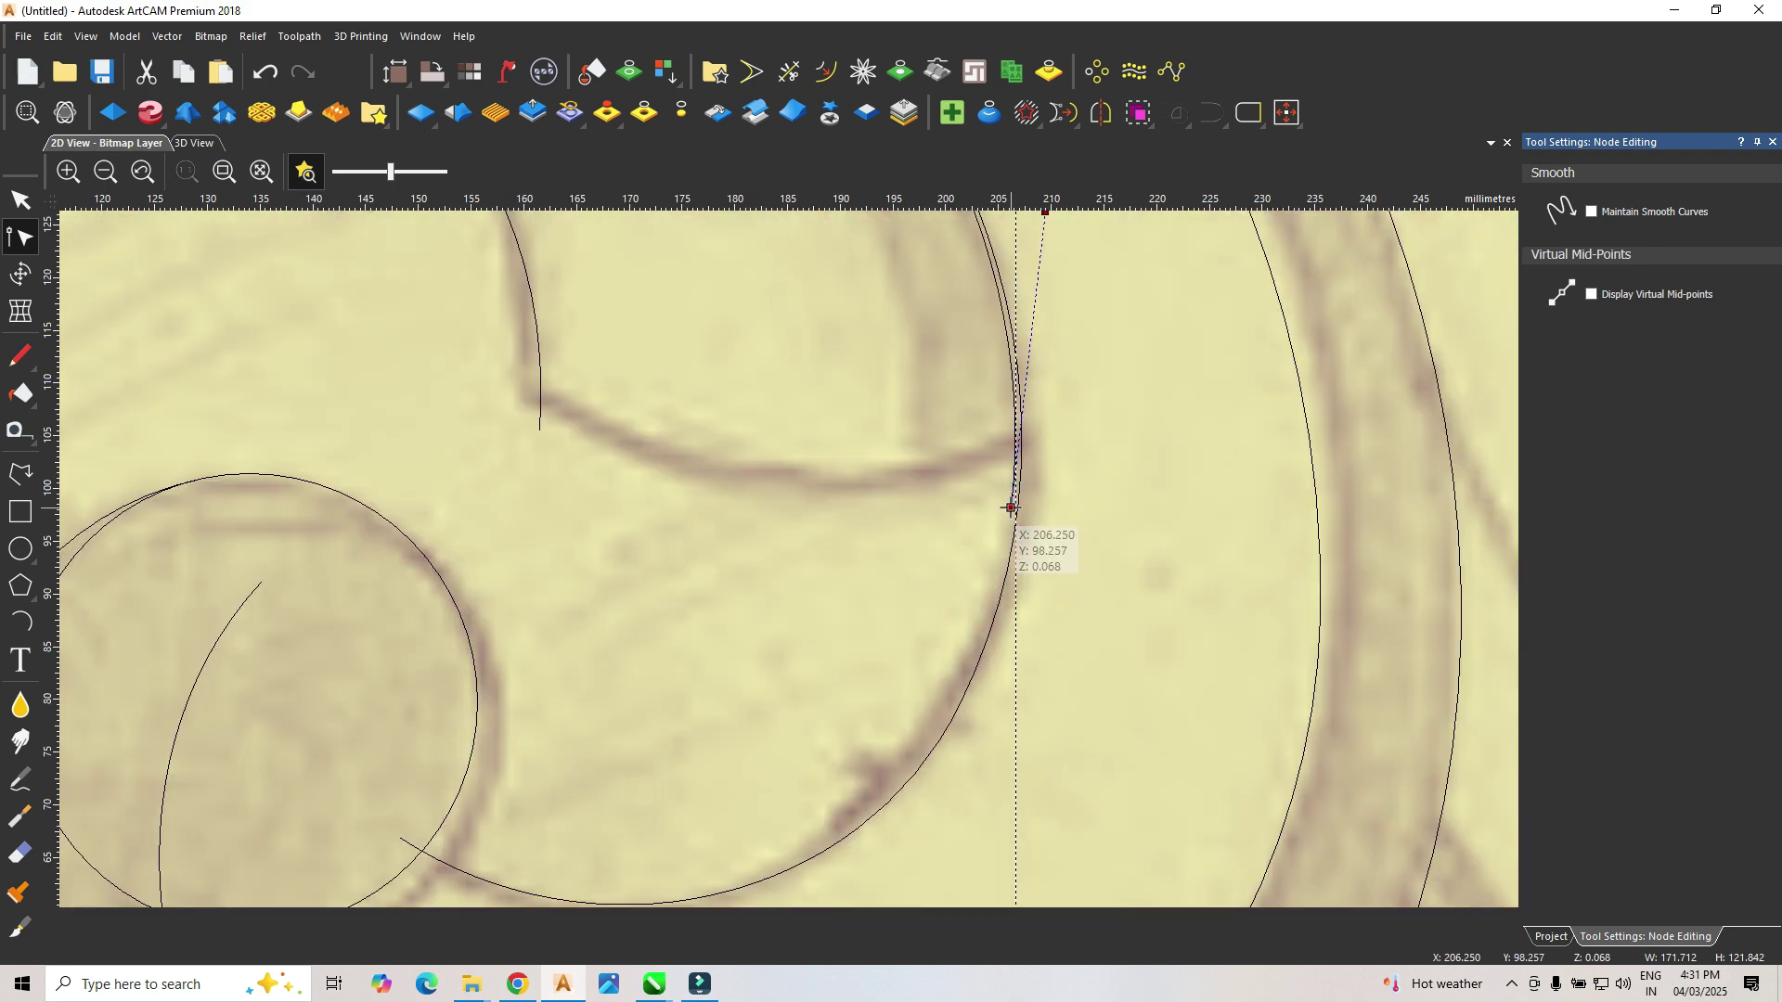
left_click(1082, 506)
scroll(1102, 558, "down", 2)
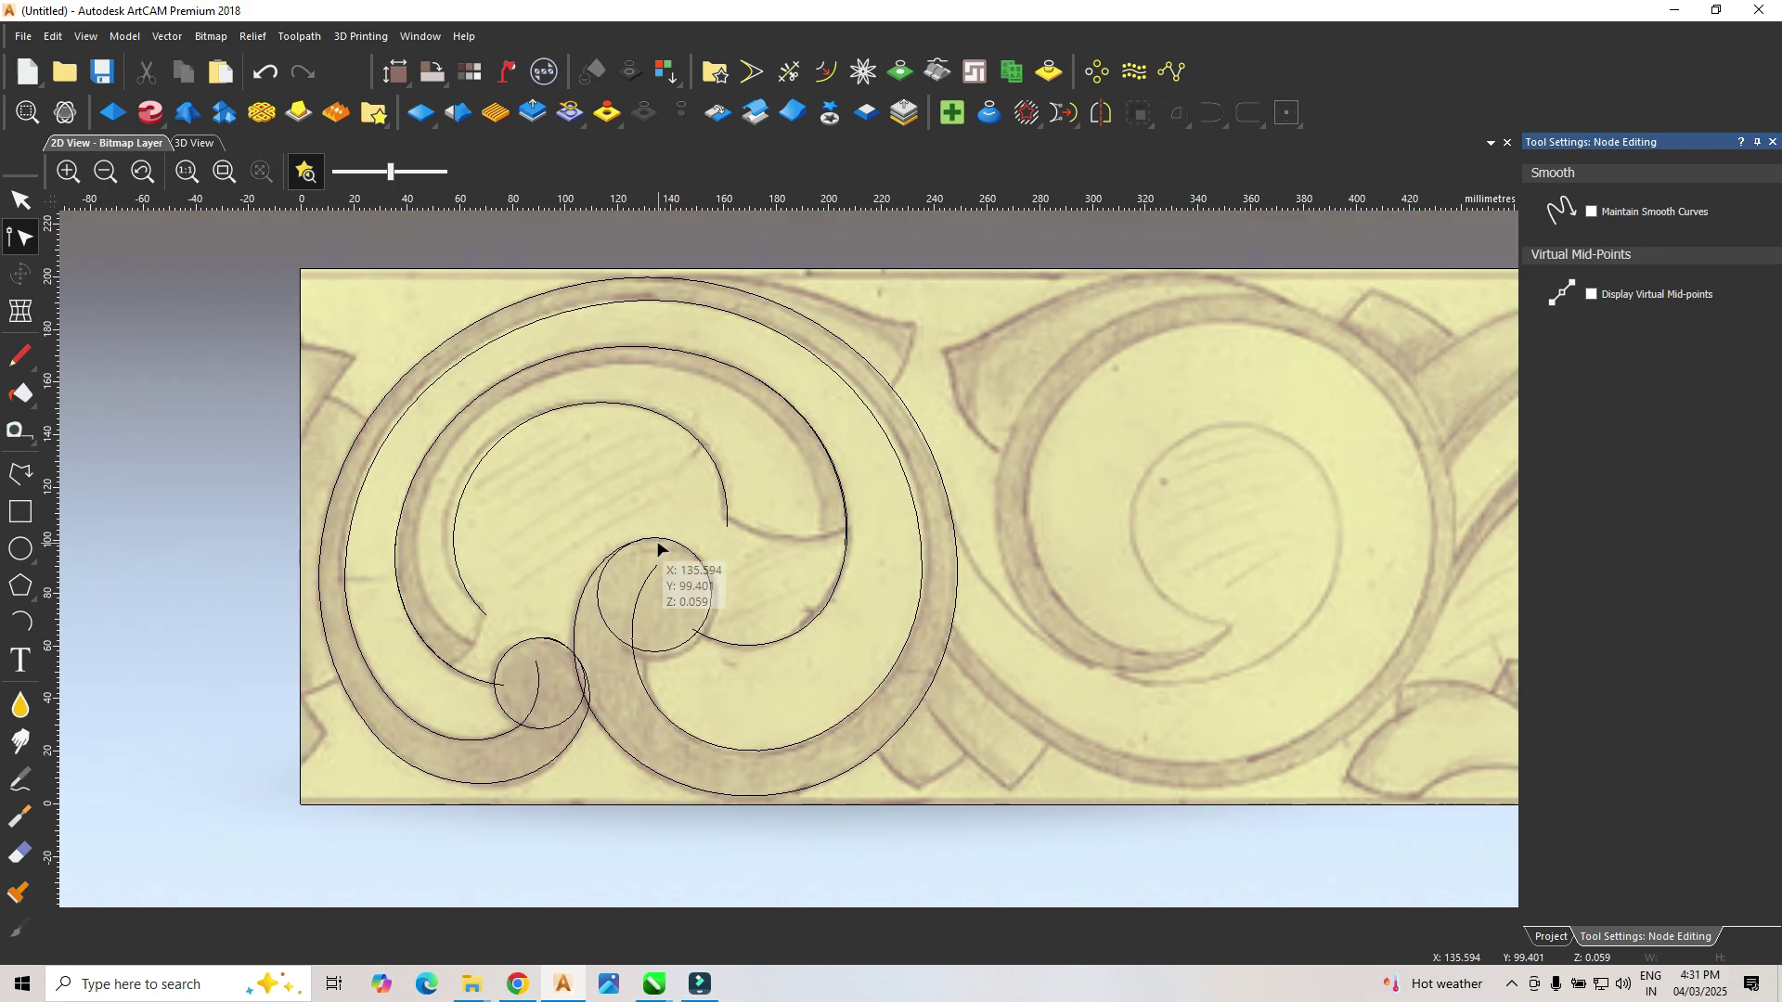
Step: Draw an arc of about 53 mm radius from the inner lobe's right end across to the inner band's right side
left_click(20, 622)
scroll(733, 516, "up", 2)
left_click(739, 527)
left_click(1309, 586)
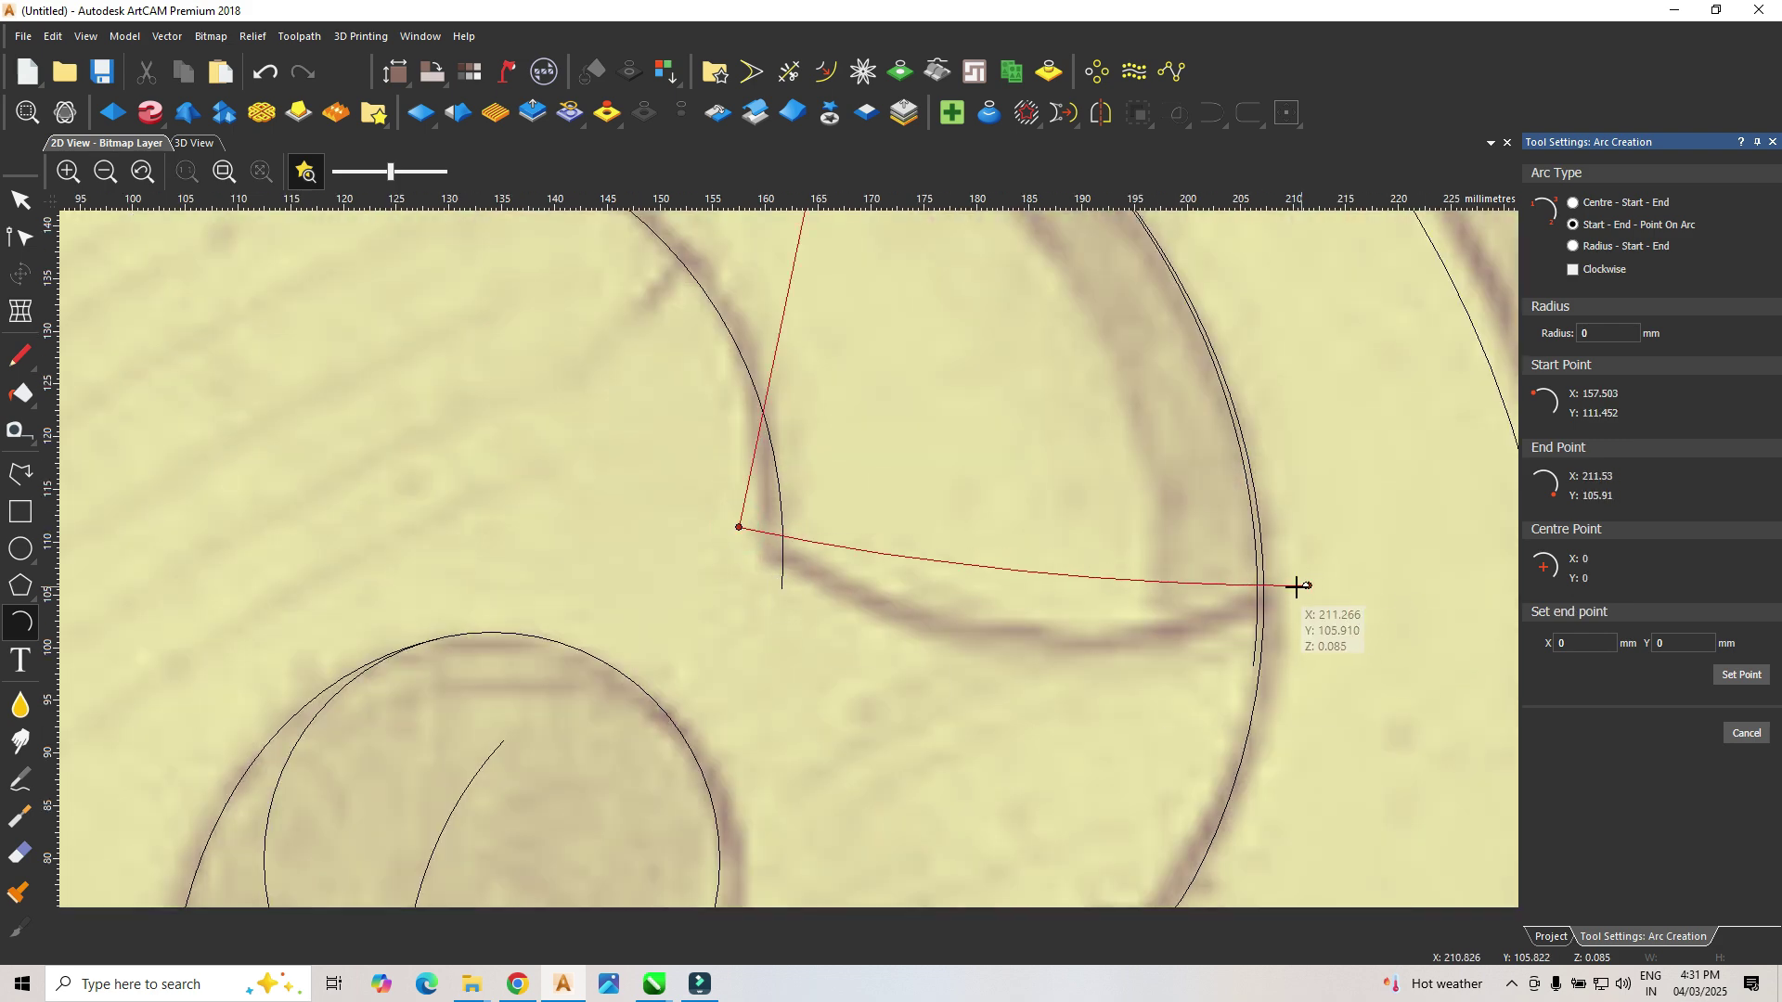
left_click(1091, 634)
Step: Trace the inner band's lower-left end cap with two connected arcs, the upper one of about 27.2 mm radius
scroll(1095, 635, "down", 2)
scroll(708, 597, "up", 2)
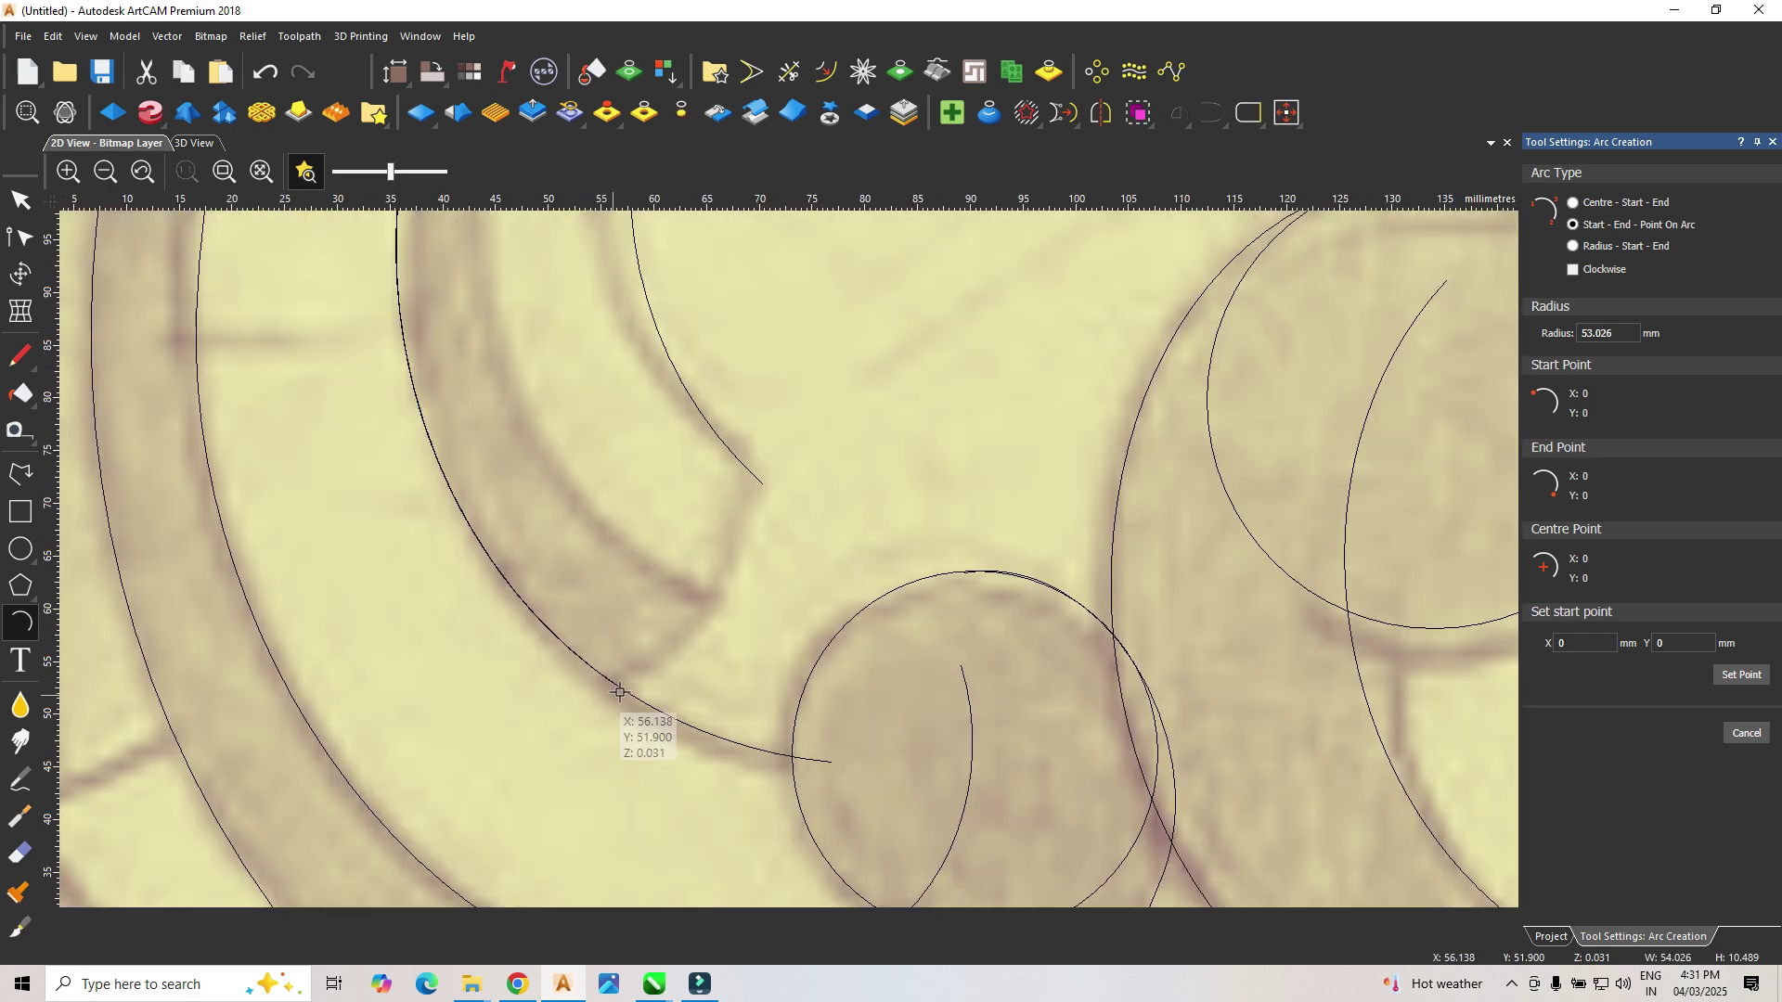
left_click(569, 694)
left_click(718, 604)
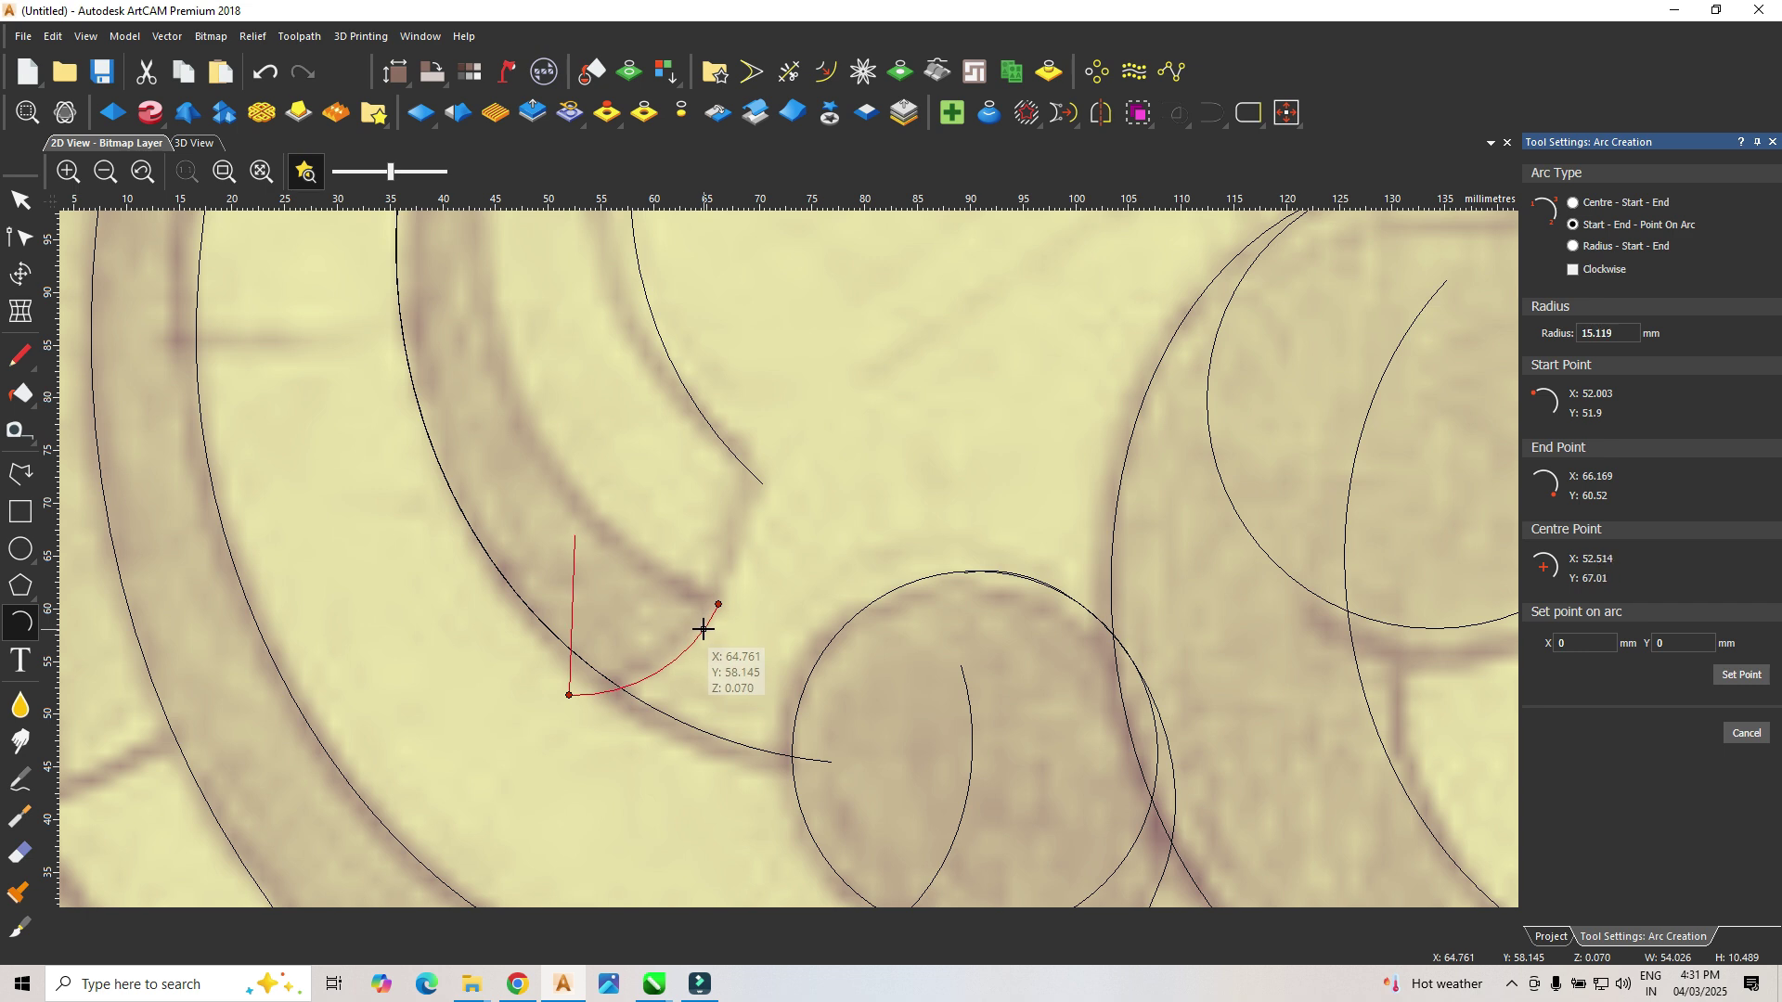
left_click(706, 622)
left_click(790, 456)
left_click(733, 543)
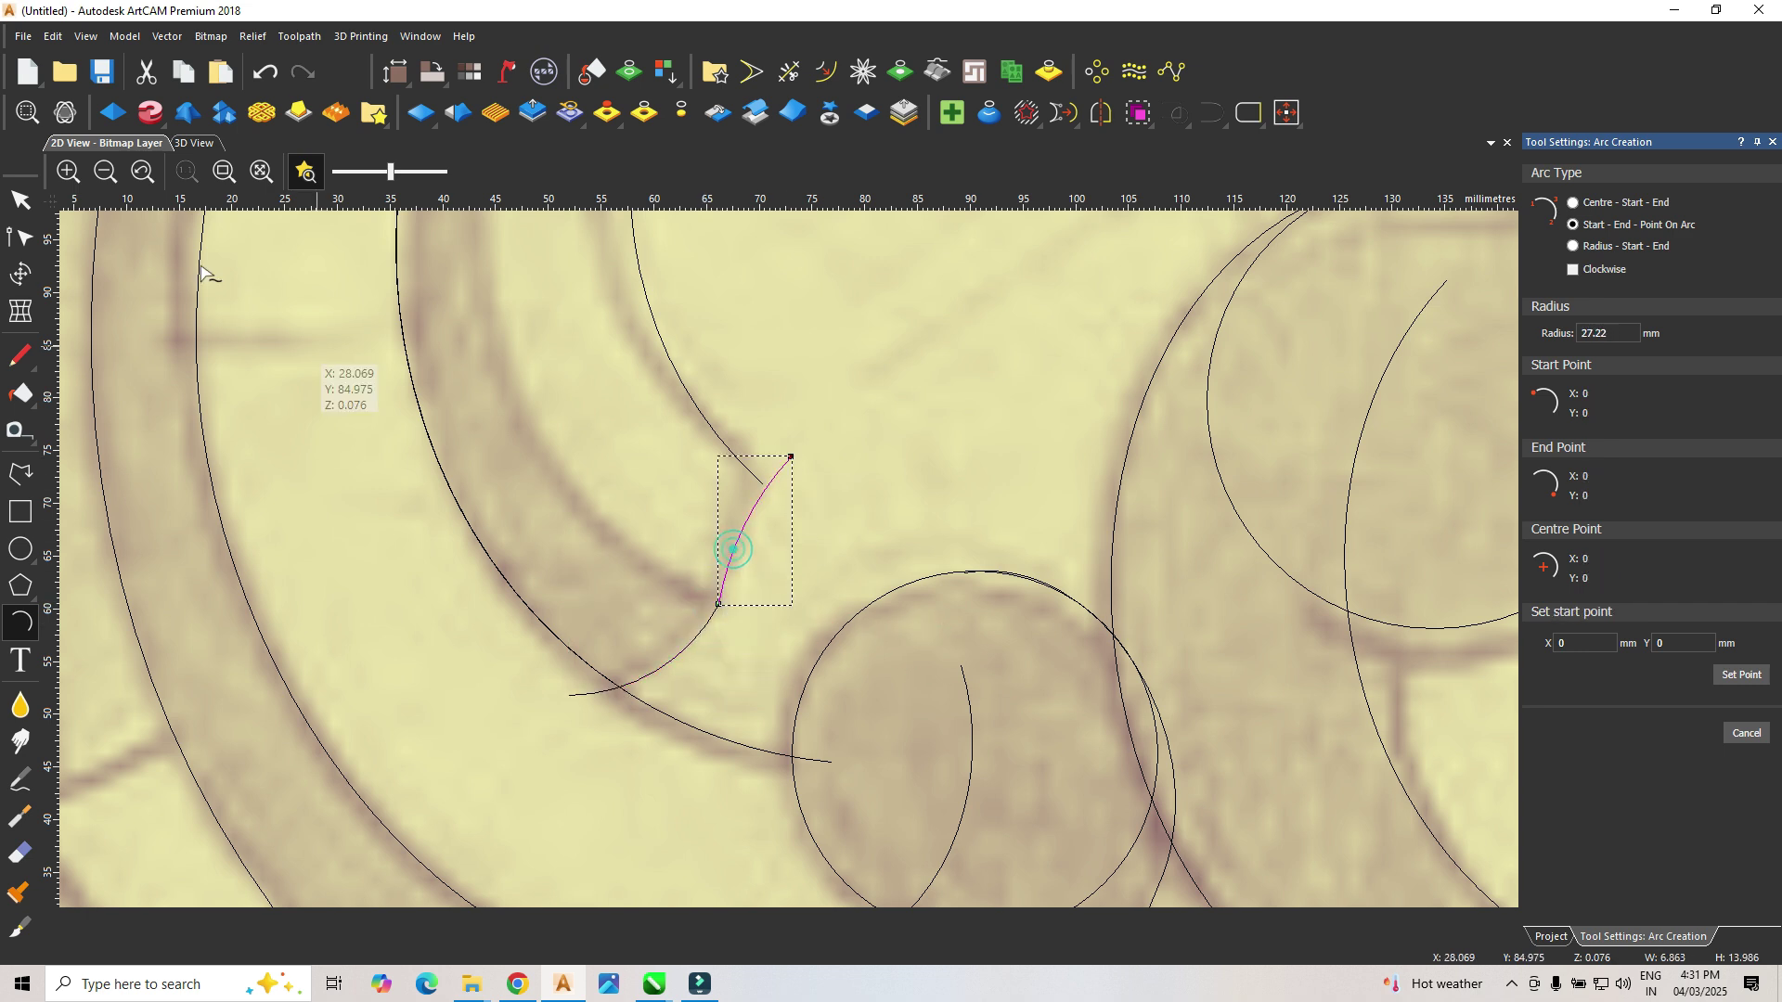
Step: Join the two end-cap arcs at the inner band's lower left and smooth their junction node
left_click(12, 200)
left_click(677, 647)
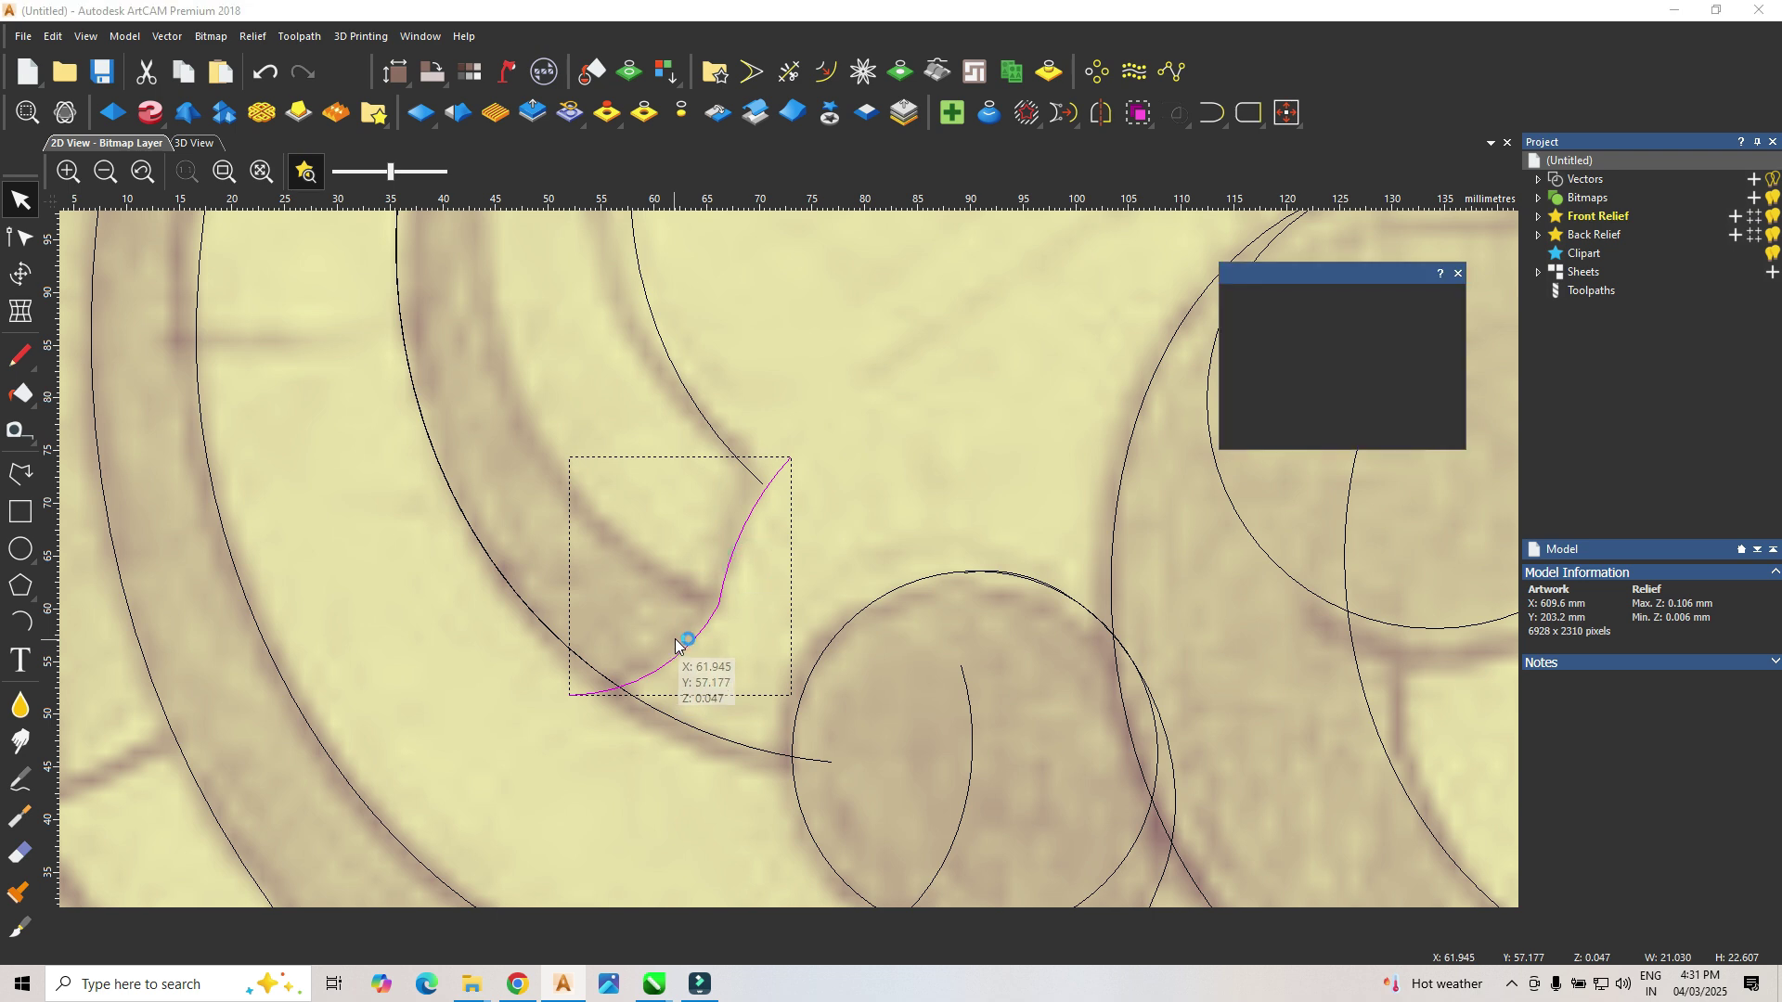
left_click(1411, 431)
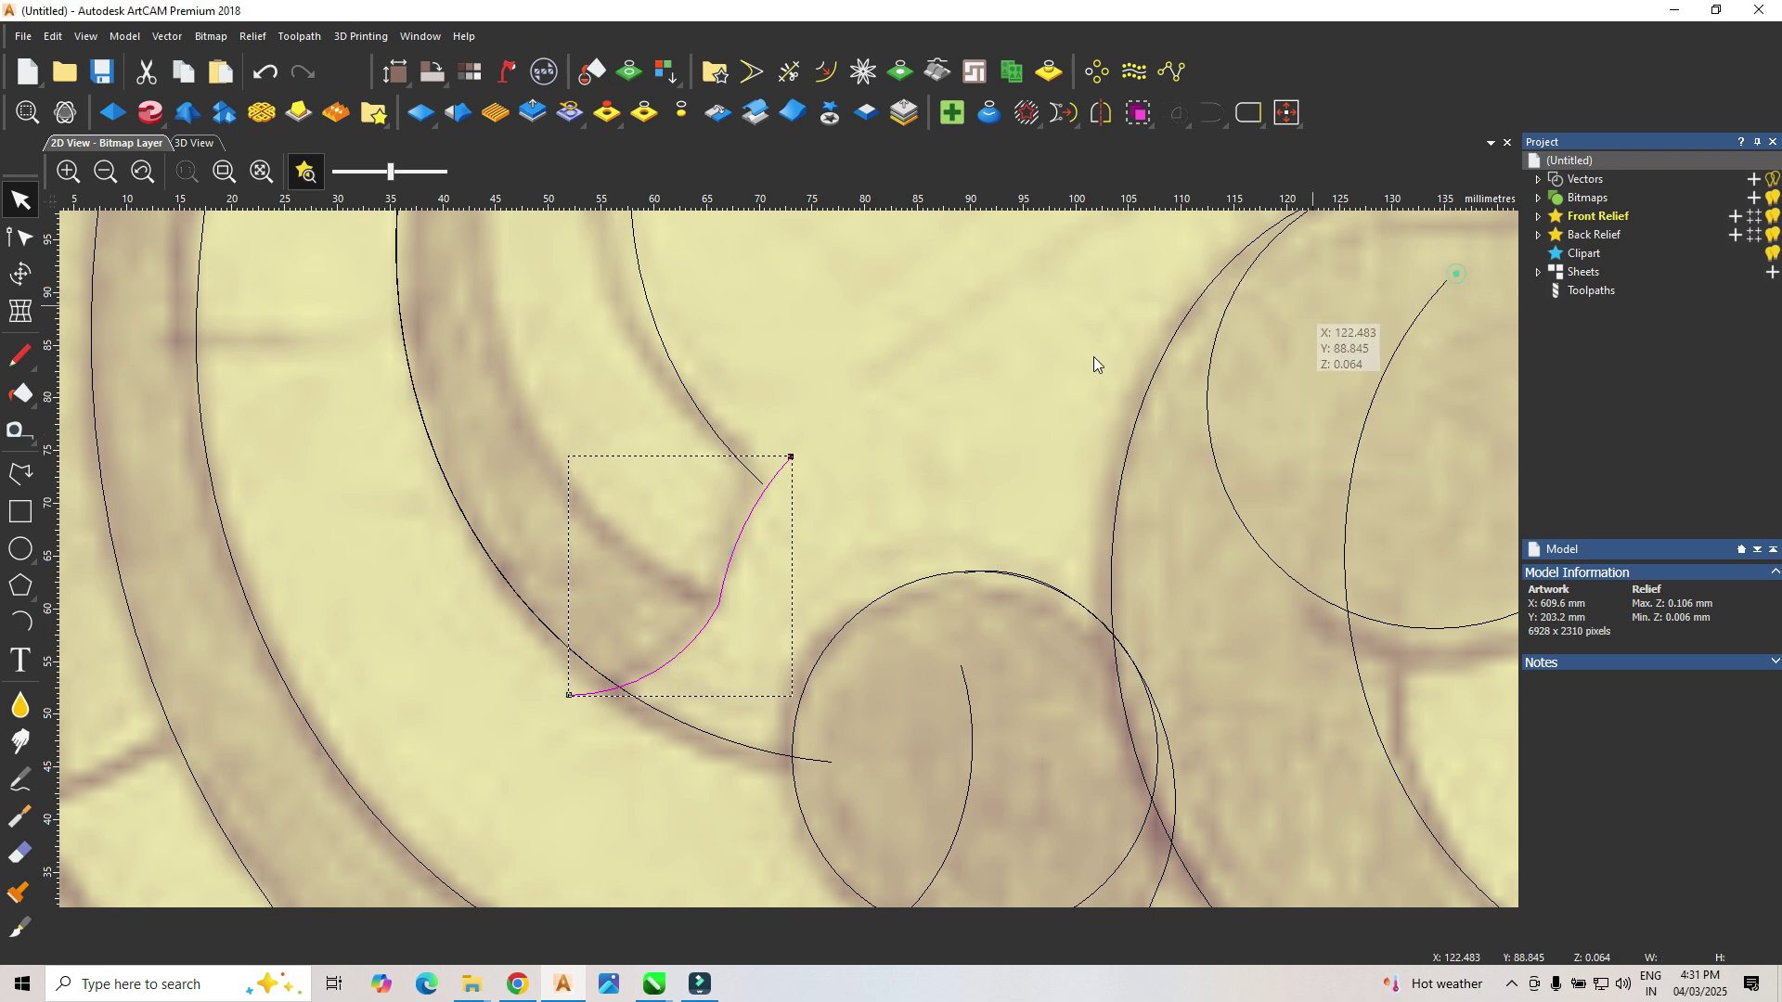
key("n")
left_click(719, 604)
left_click(755, 604)
Step: Trace the leaf's upper edge from the outer band's top with an arc of about 190.7 mm radius
scroll(769, 590, "down", 4)
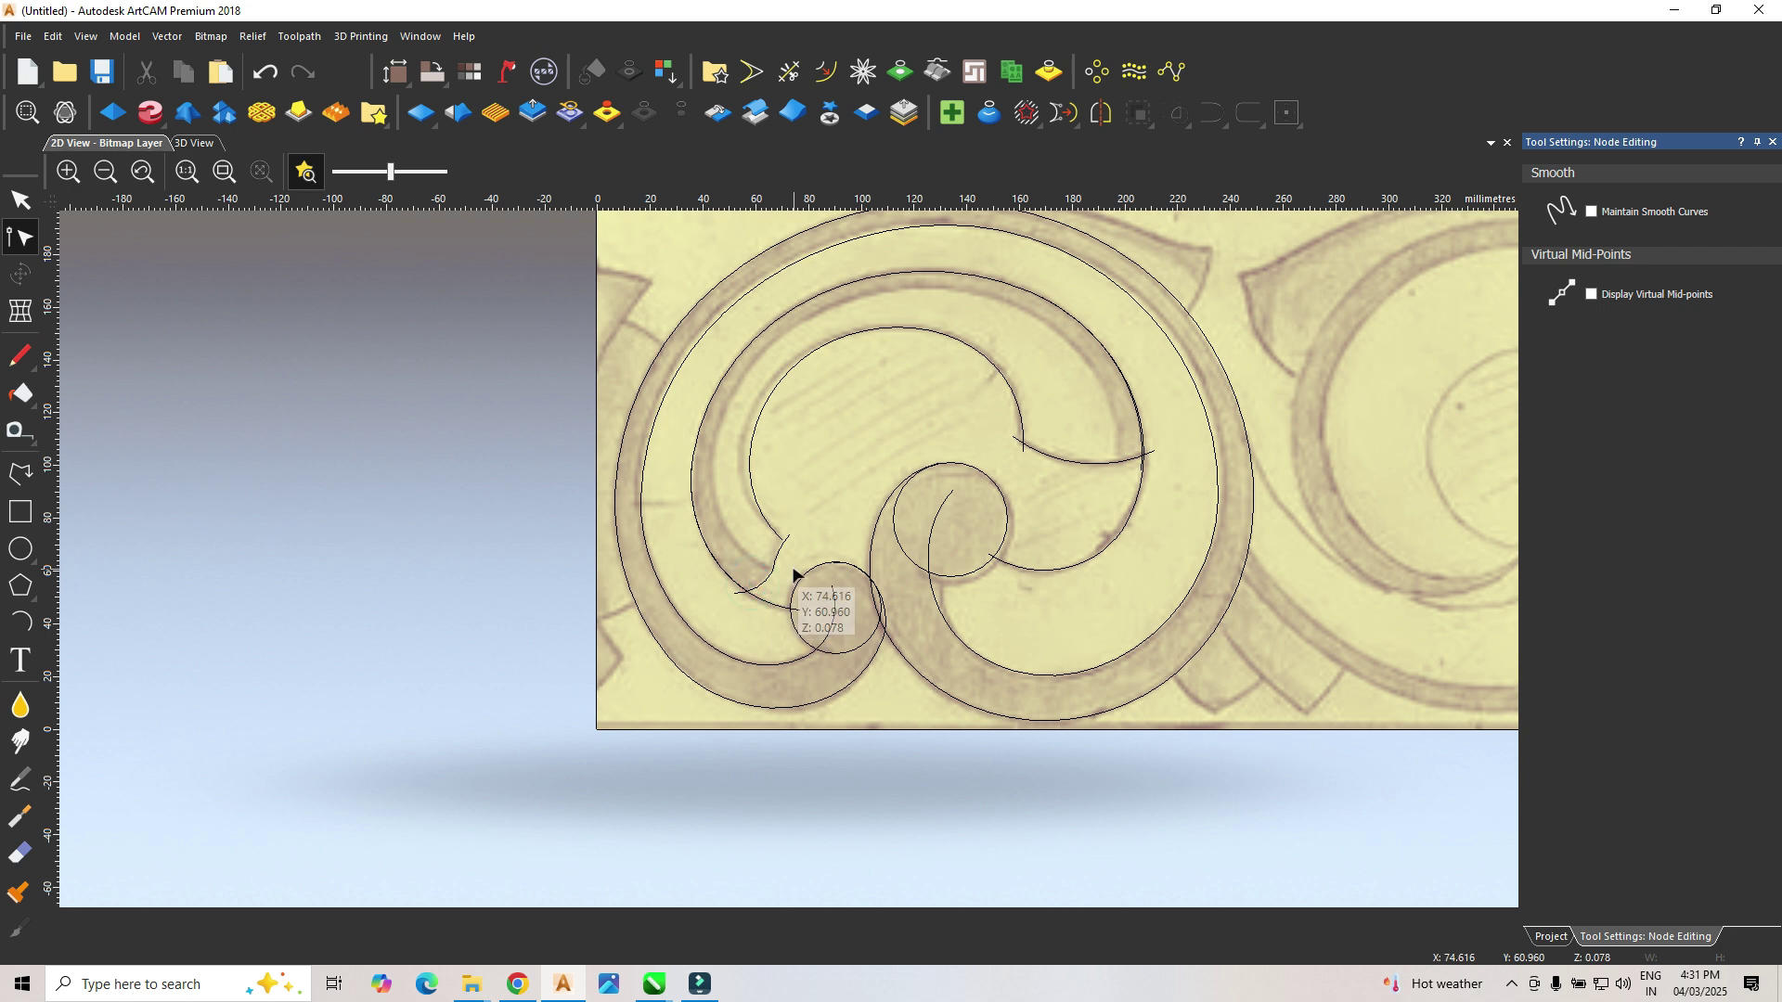
scroll(777, 591, "down", 2)
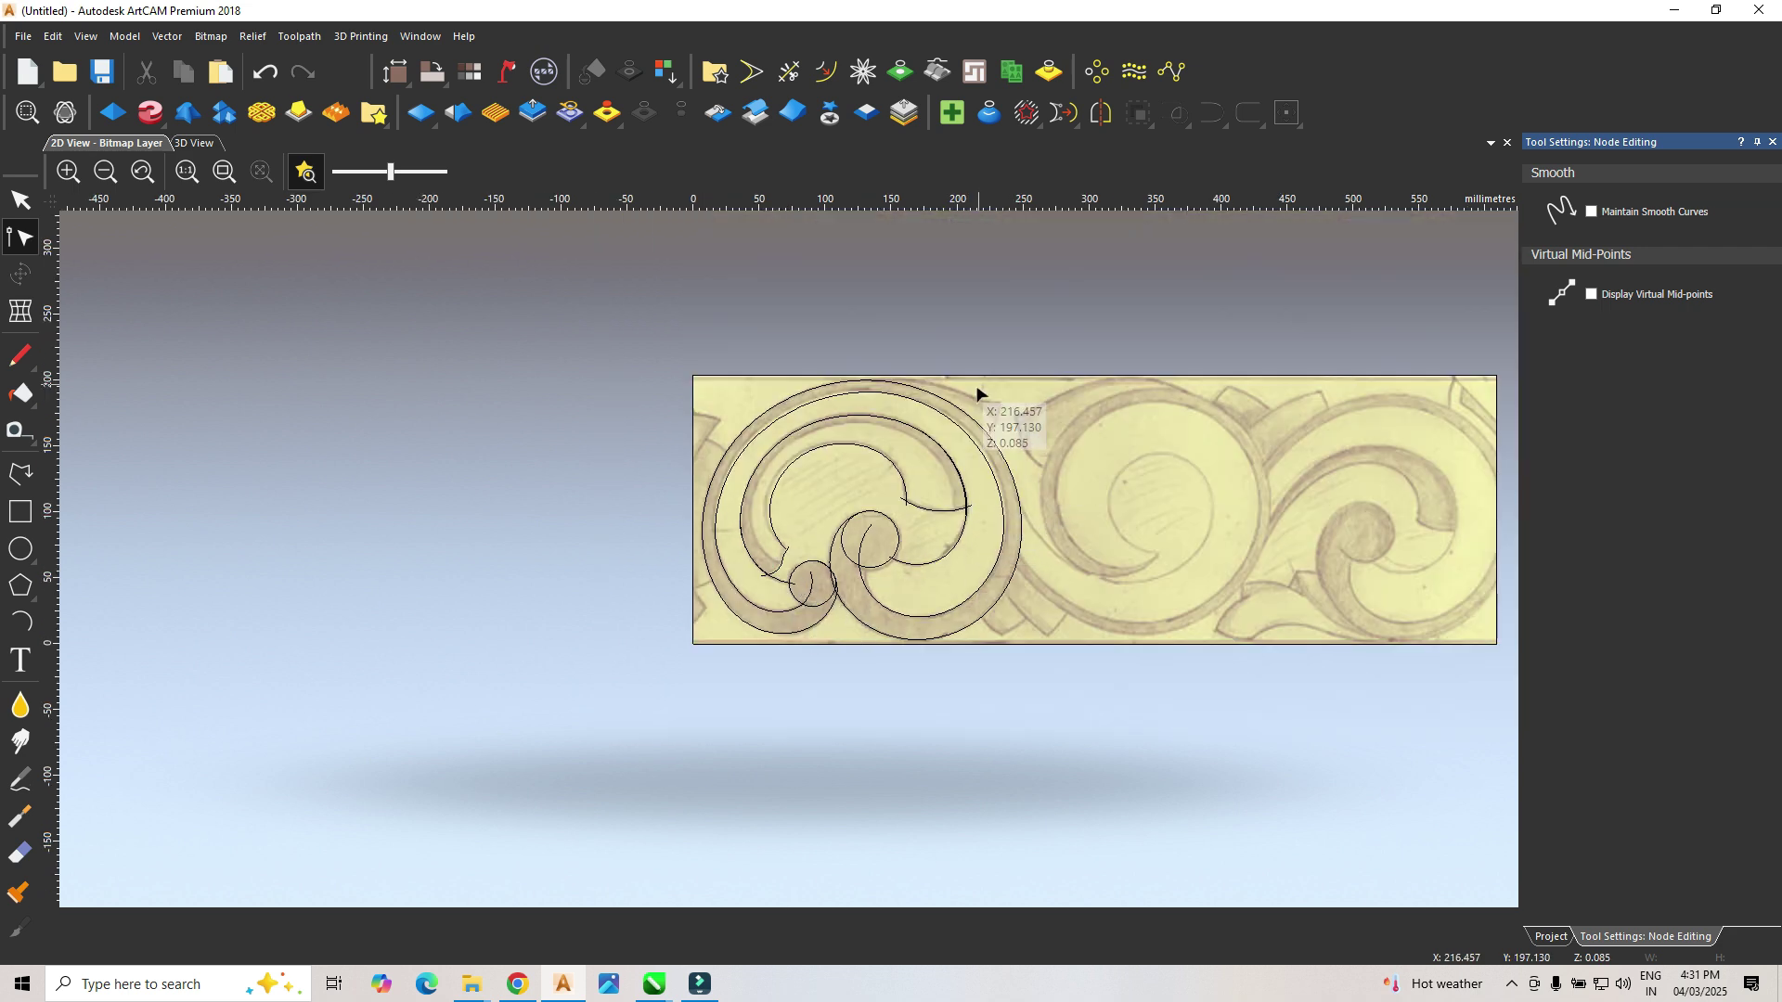
scroll(983, 391, "up", 2)
left_click(23, 620)
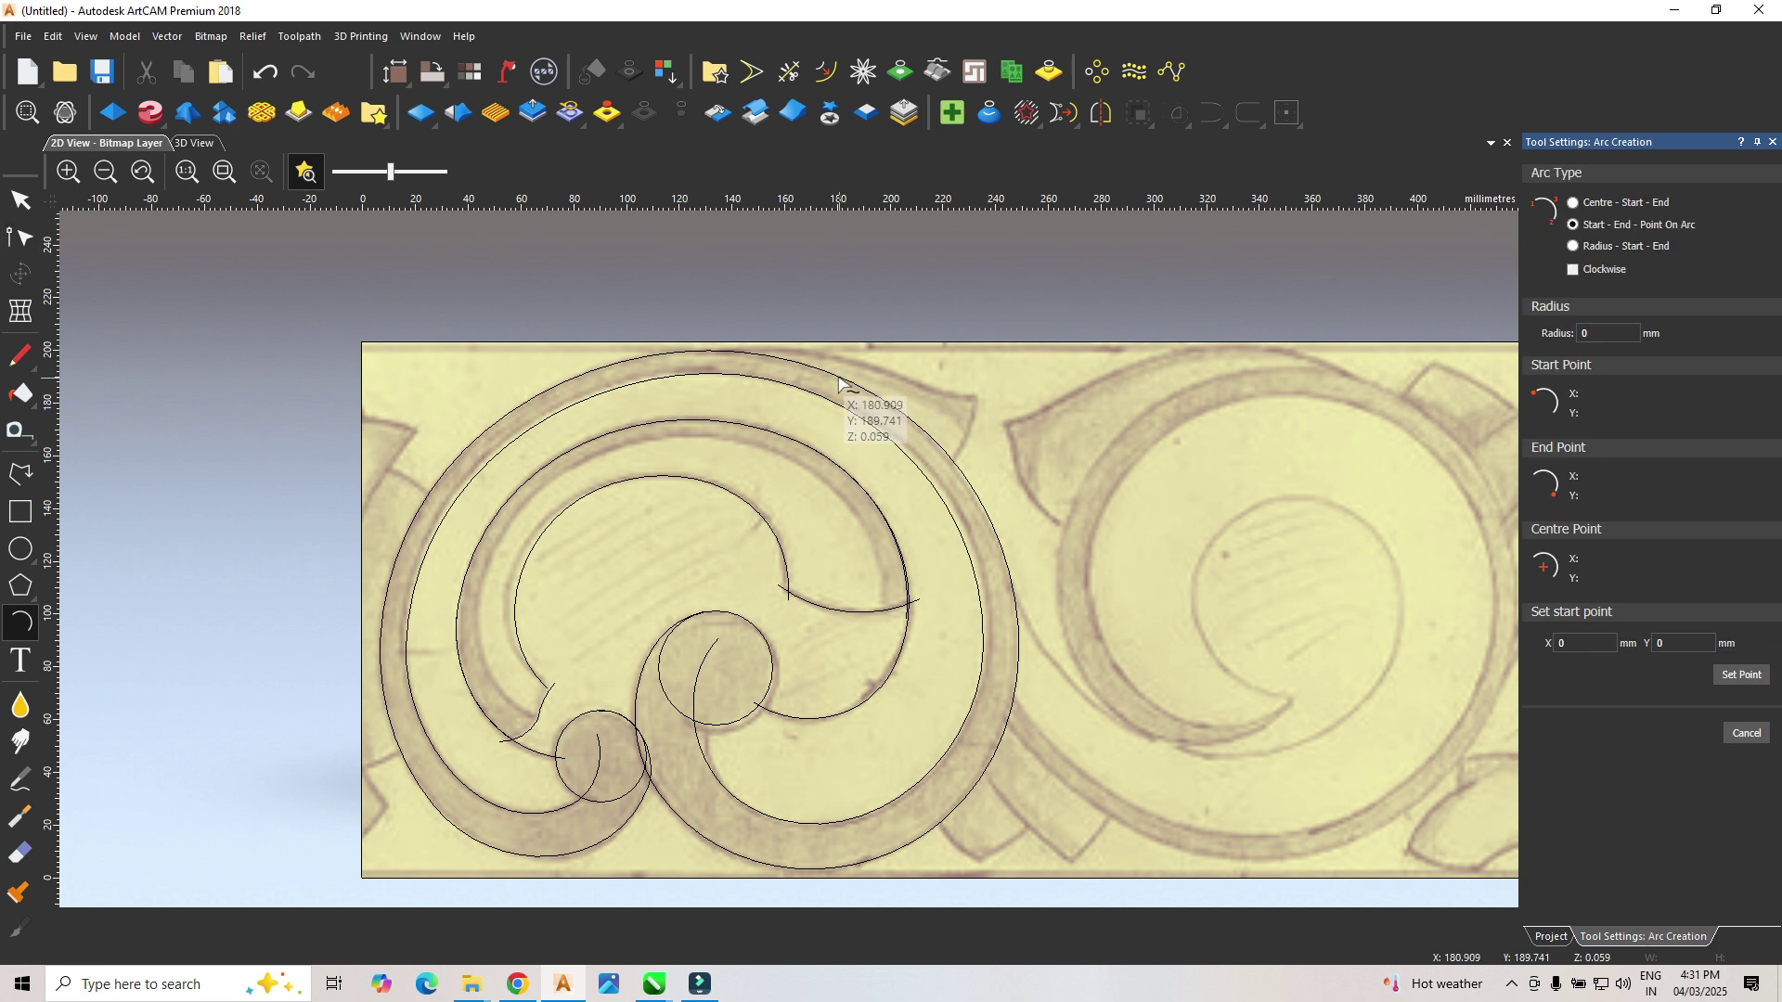
scroll(915, 449, "down", 1)
scroll(827, 426, "up", 3)
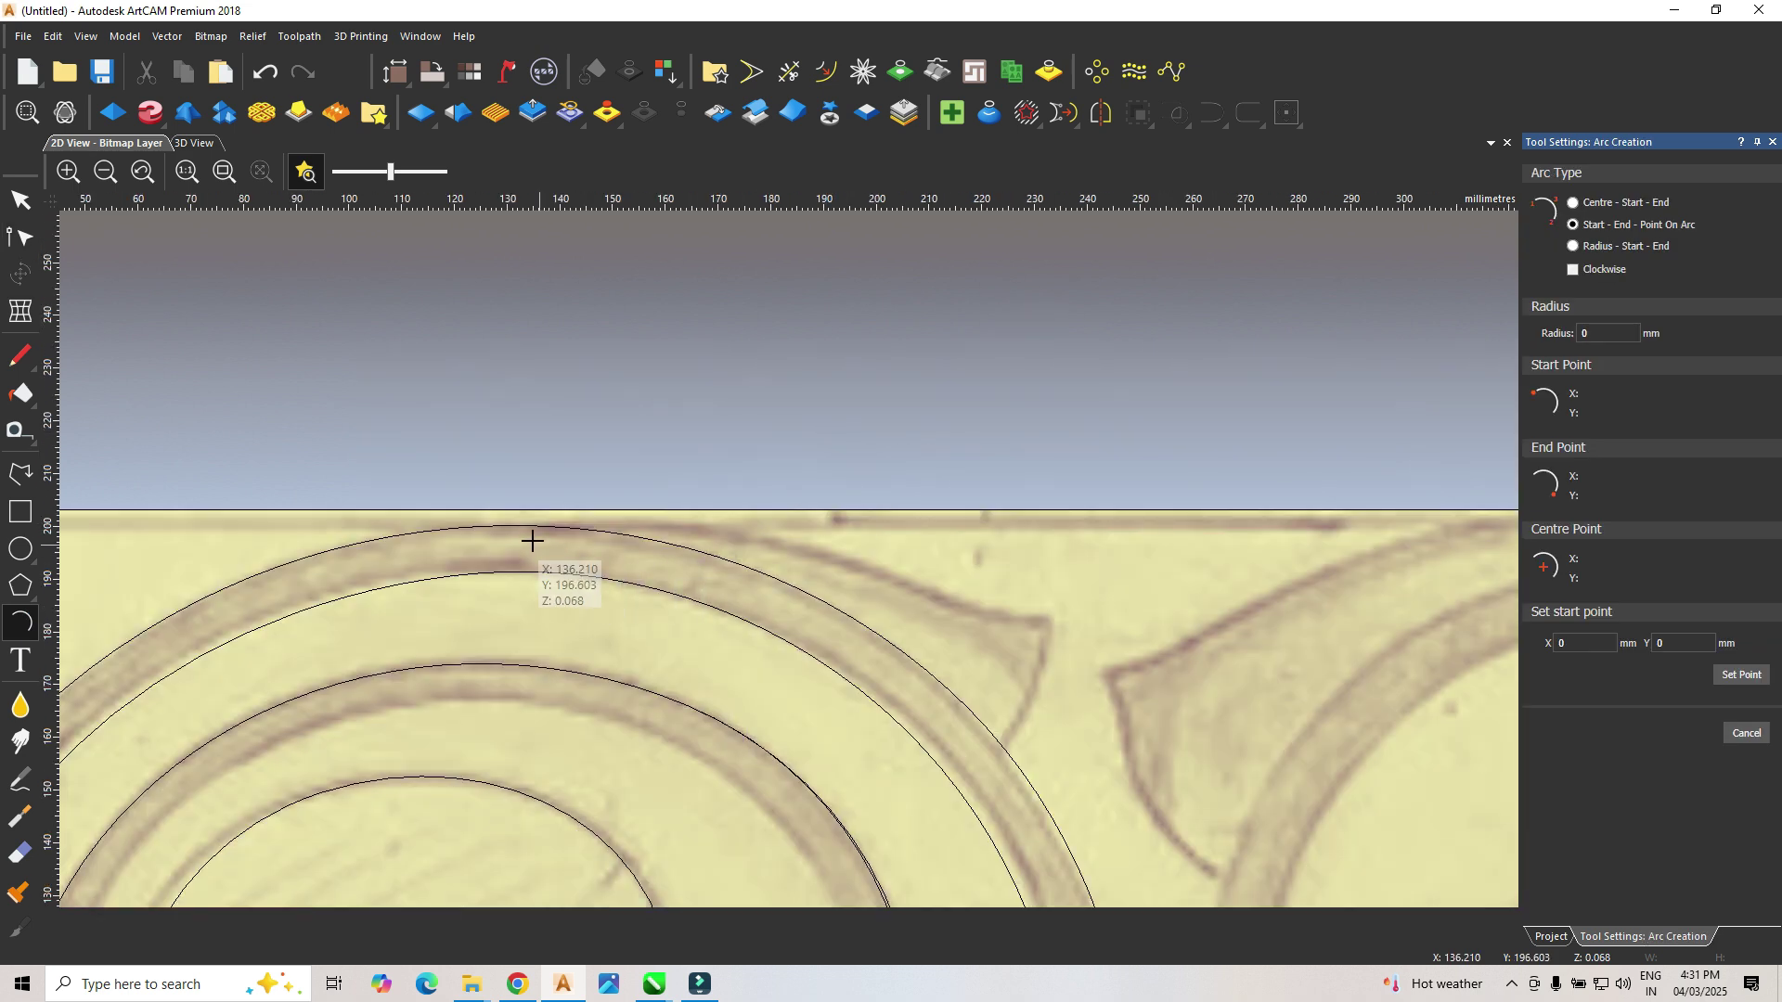
left_click(487, 528)
left_click(893, 568)
left_click(687, 528)
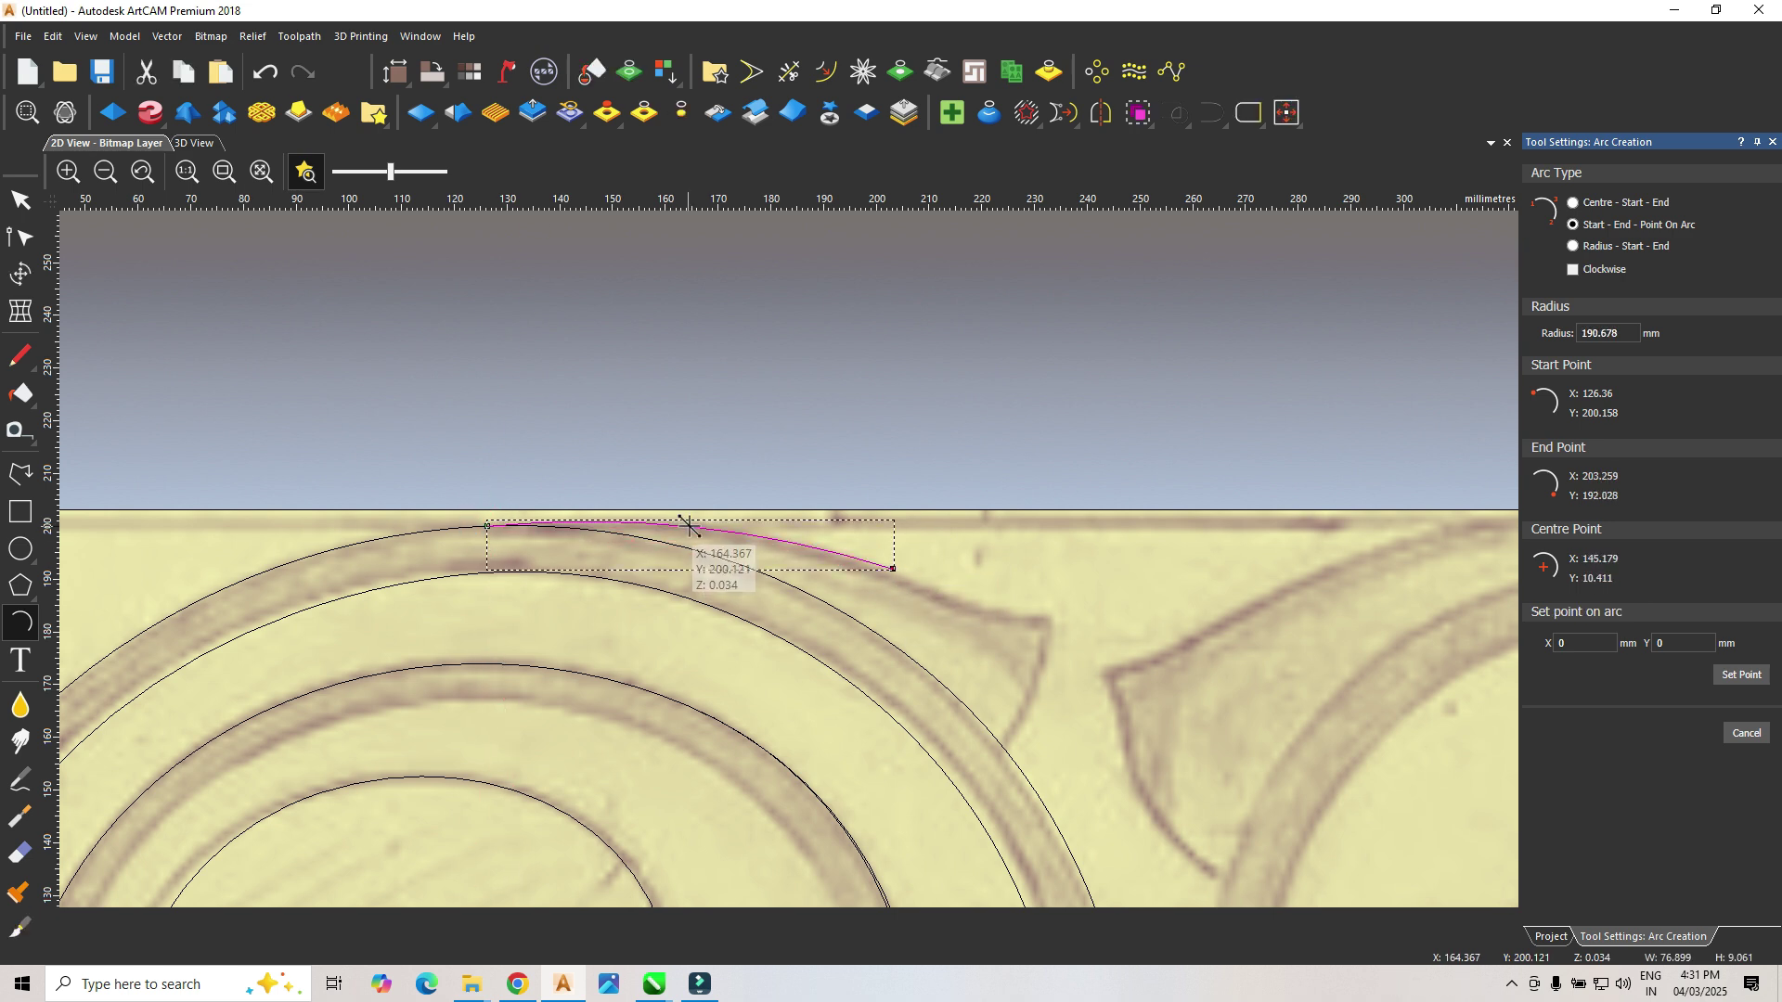
Step: Continue the leaf's upper edge to its tip with an arc of about 68.4 mm radius, and trace another arc along the outer band beneath it
left_click(892, 567)
left_click(1068, 602)
left_click(976, 596)
left_click(498, 526)
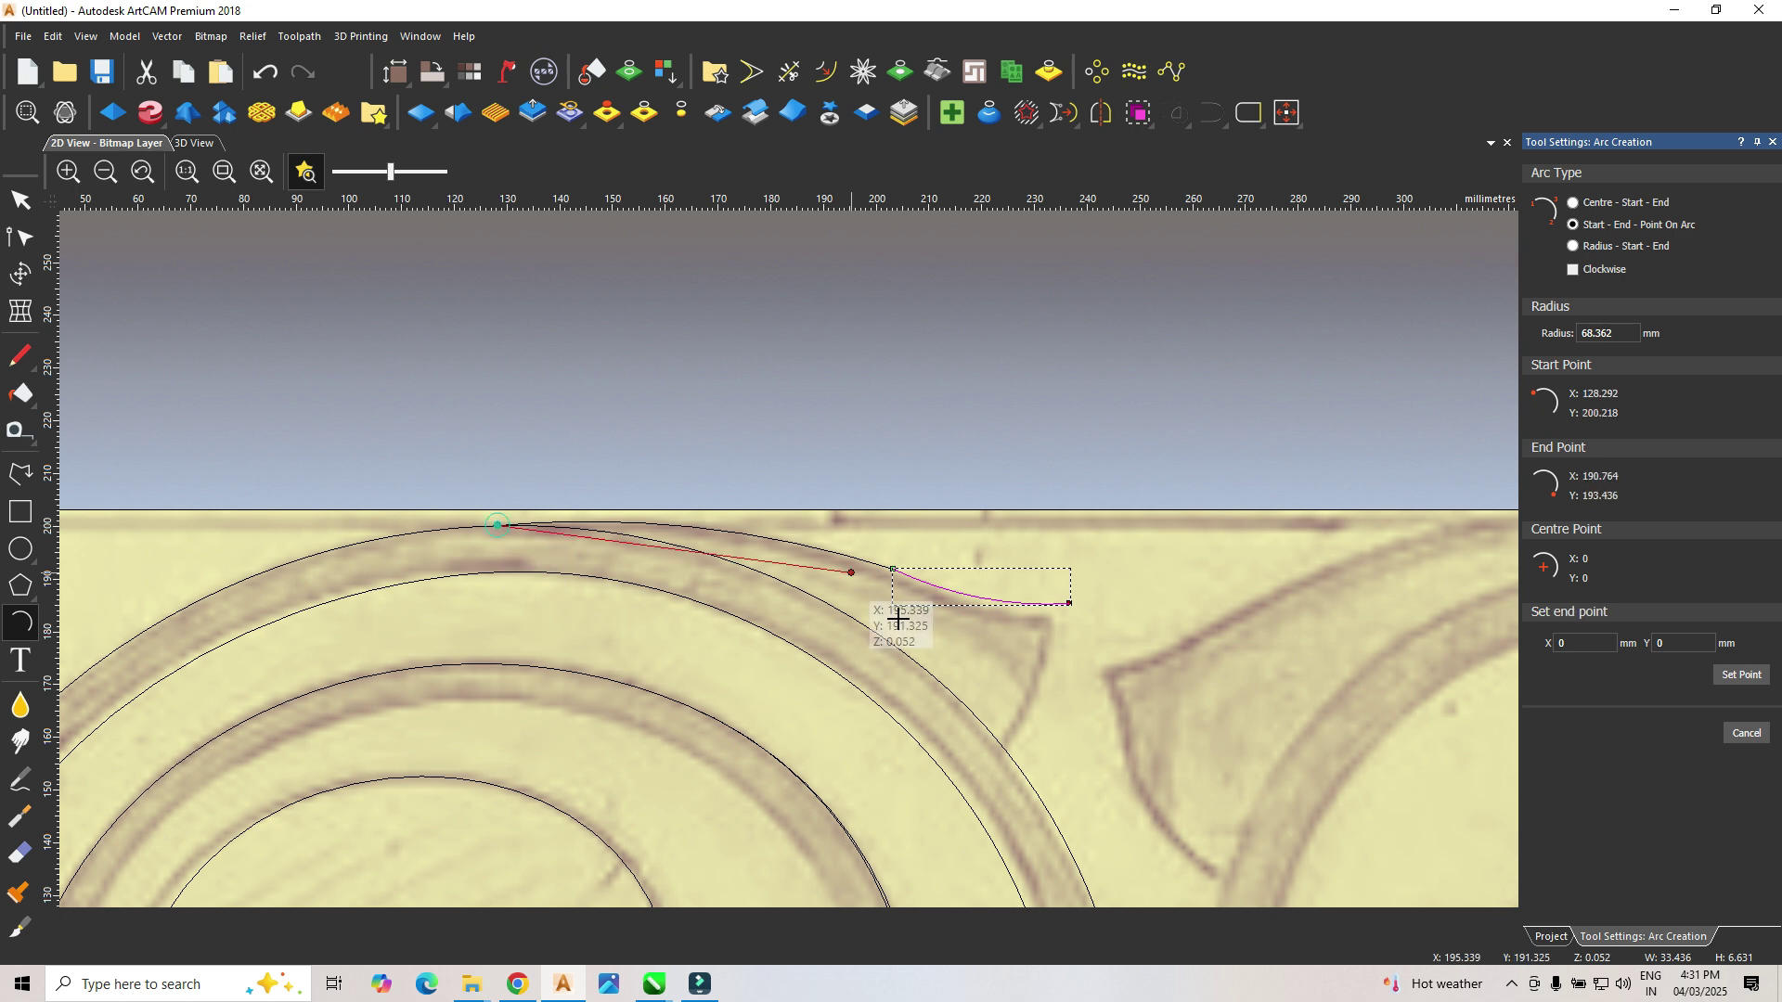
left_click(1011, 756)
left_click(810, 596)
Step: Join the two arcs of the leaf's upper edge into one vector with a 0.025 mm tolerance
left_click(18, 201)
left_click(905, 545)
left_click(897, 571)
key("j")
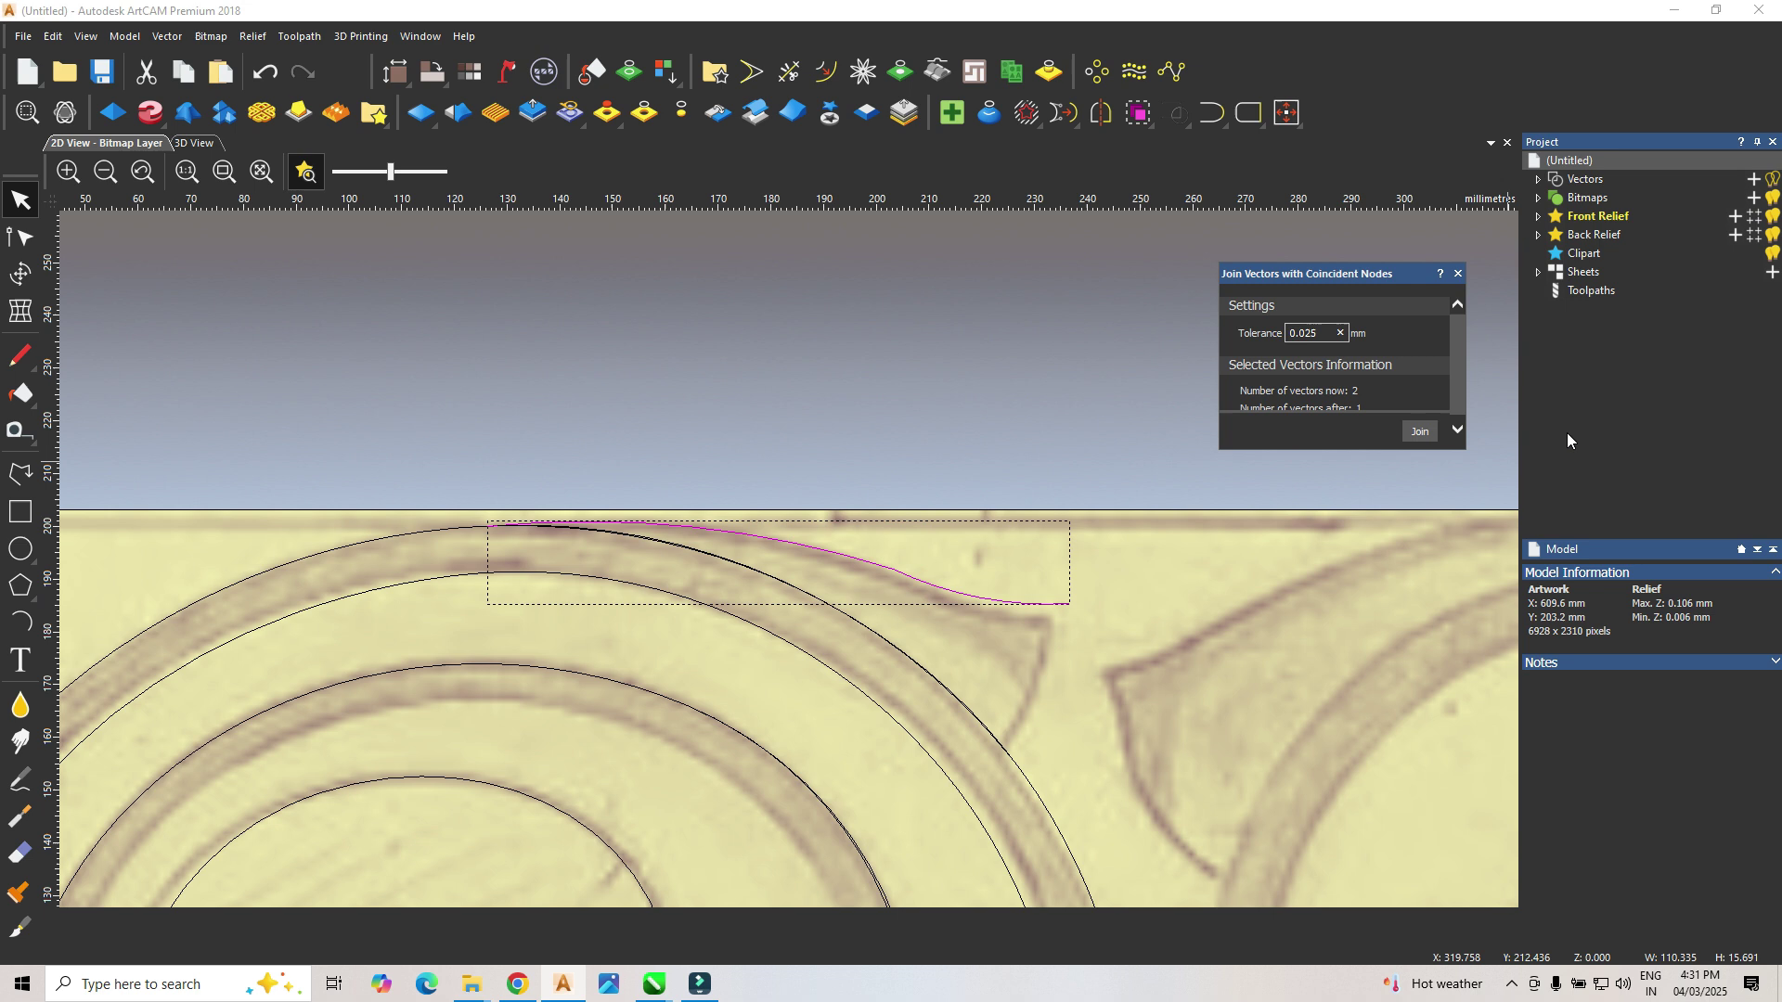
left_click(1420, 433)
left_click(1458, 274)
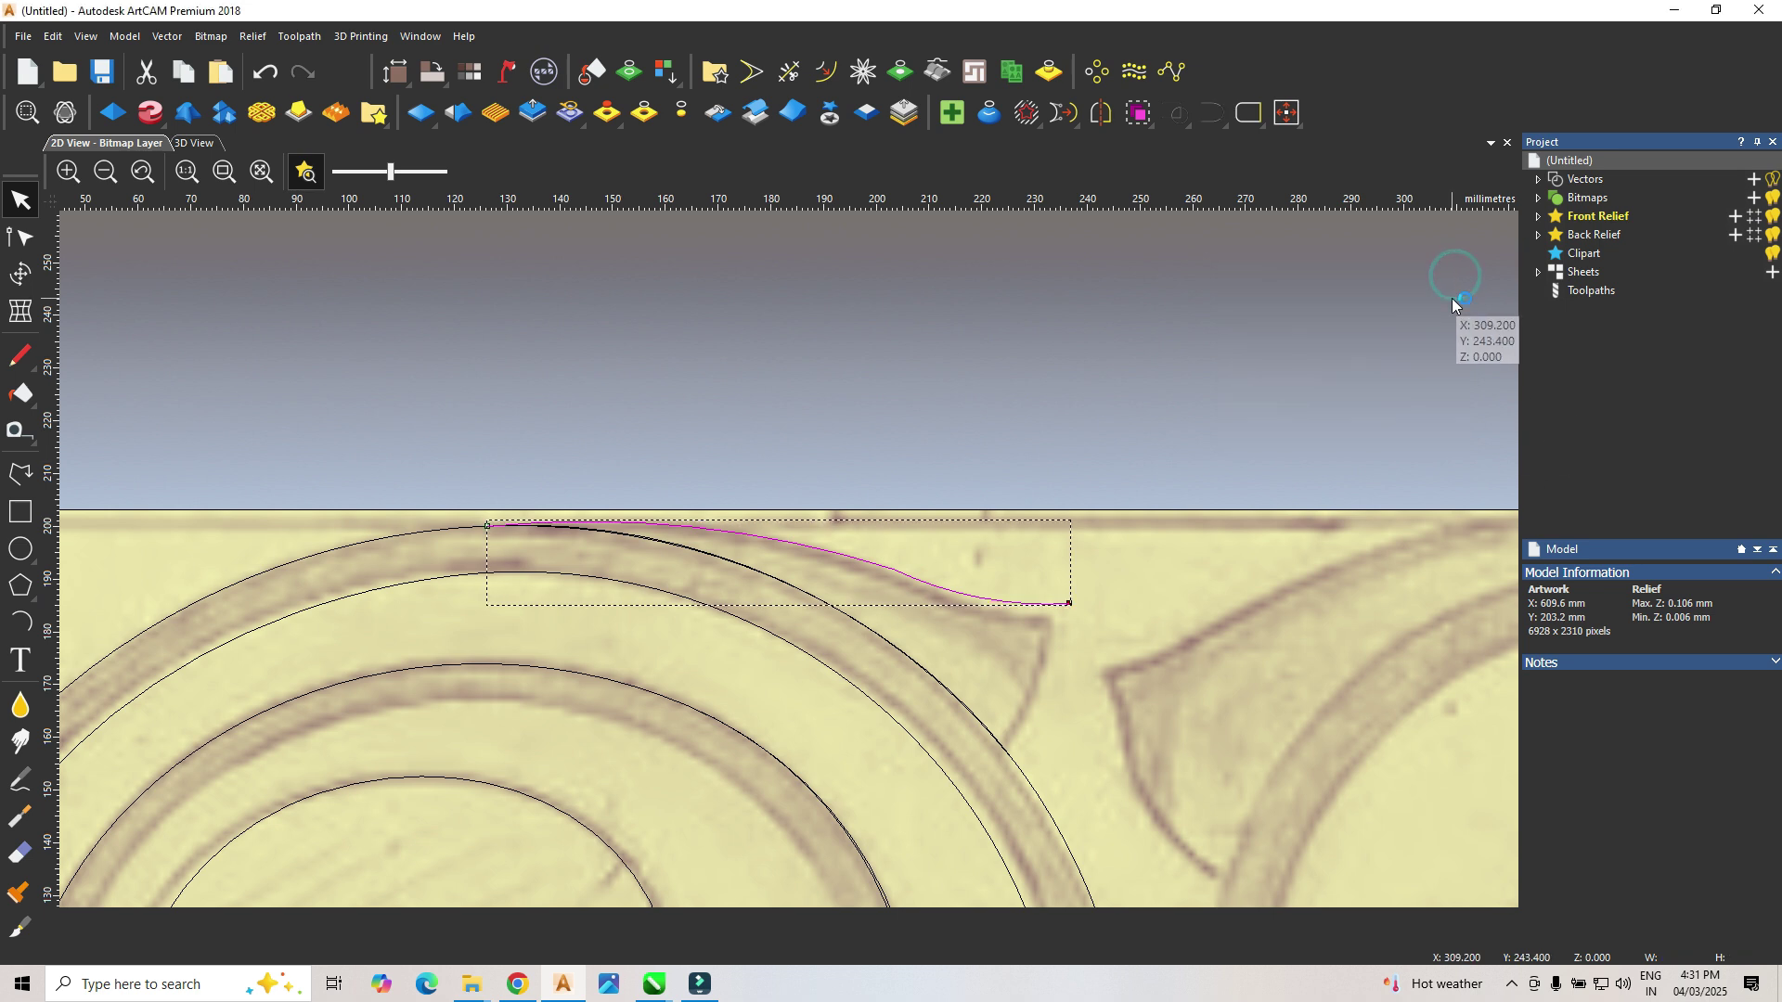
Step: Smooth the junction node of the leaf's upper edge and adjust its curve handles to follow the sketch
key("n")
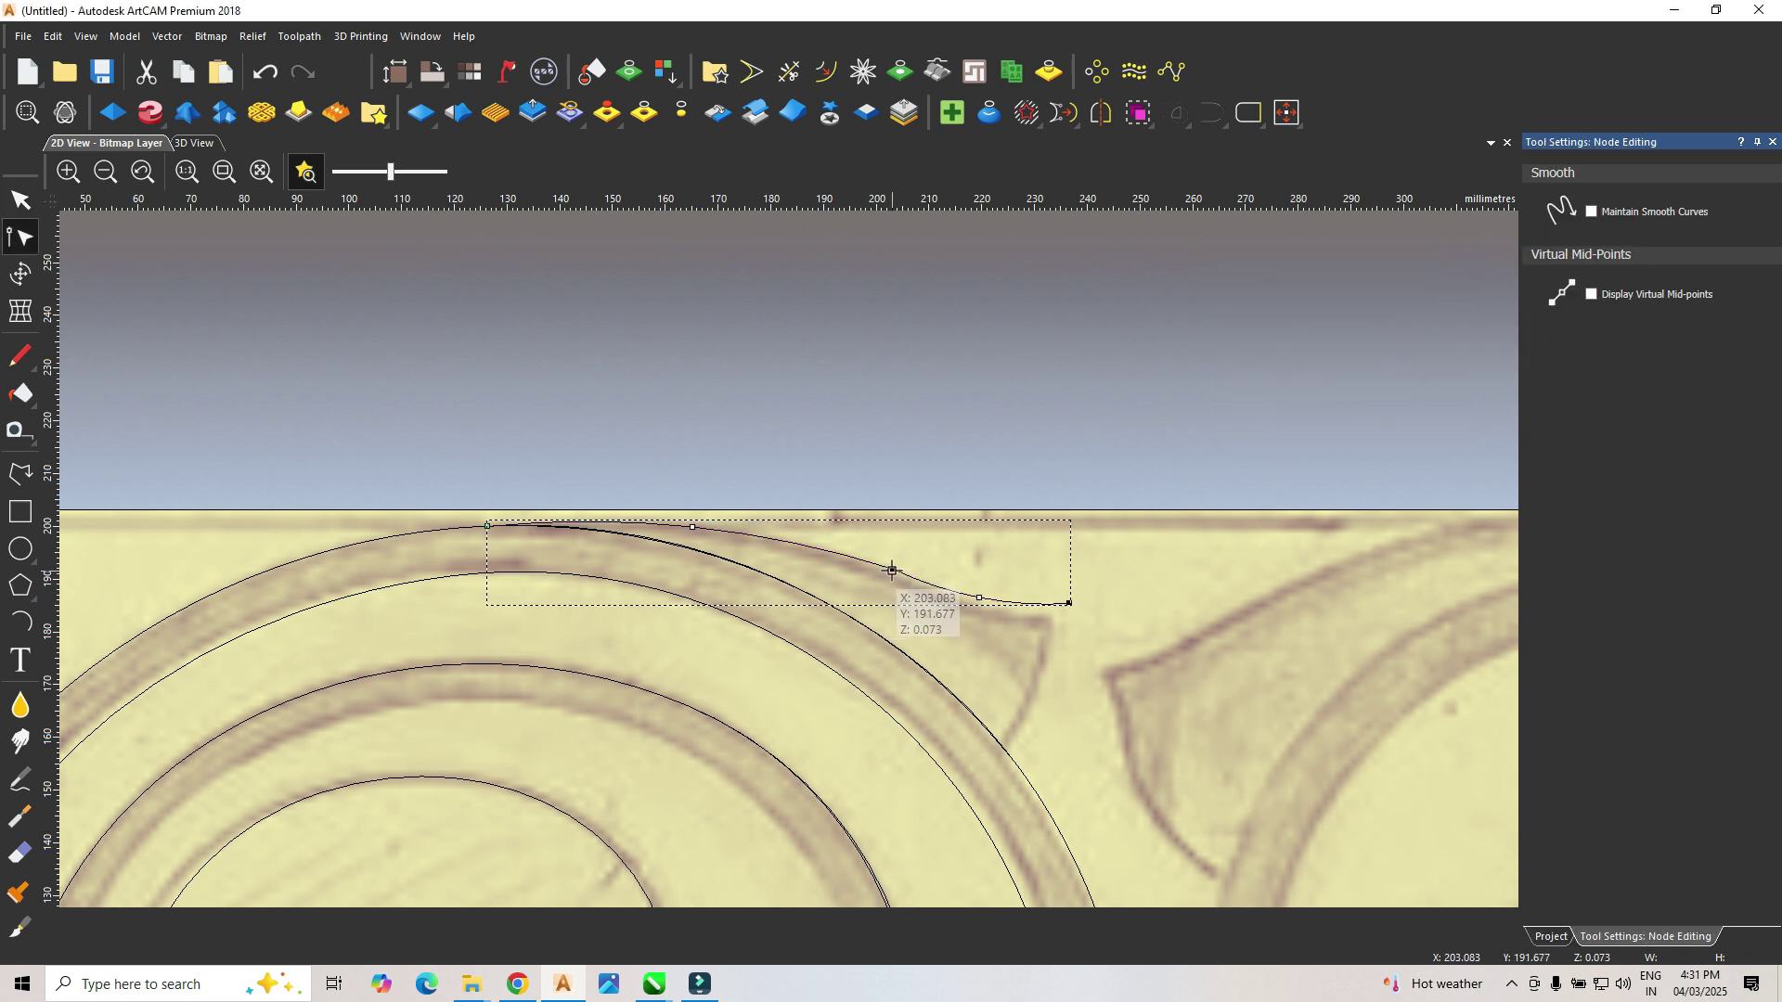
left_click(892, 569)
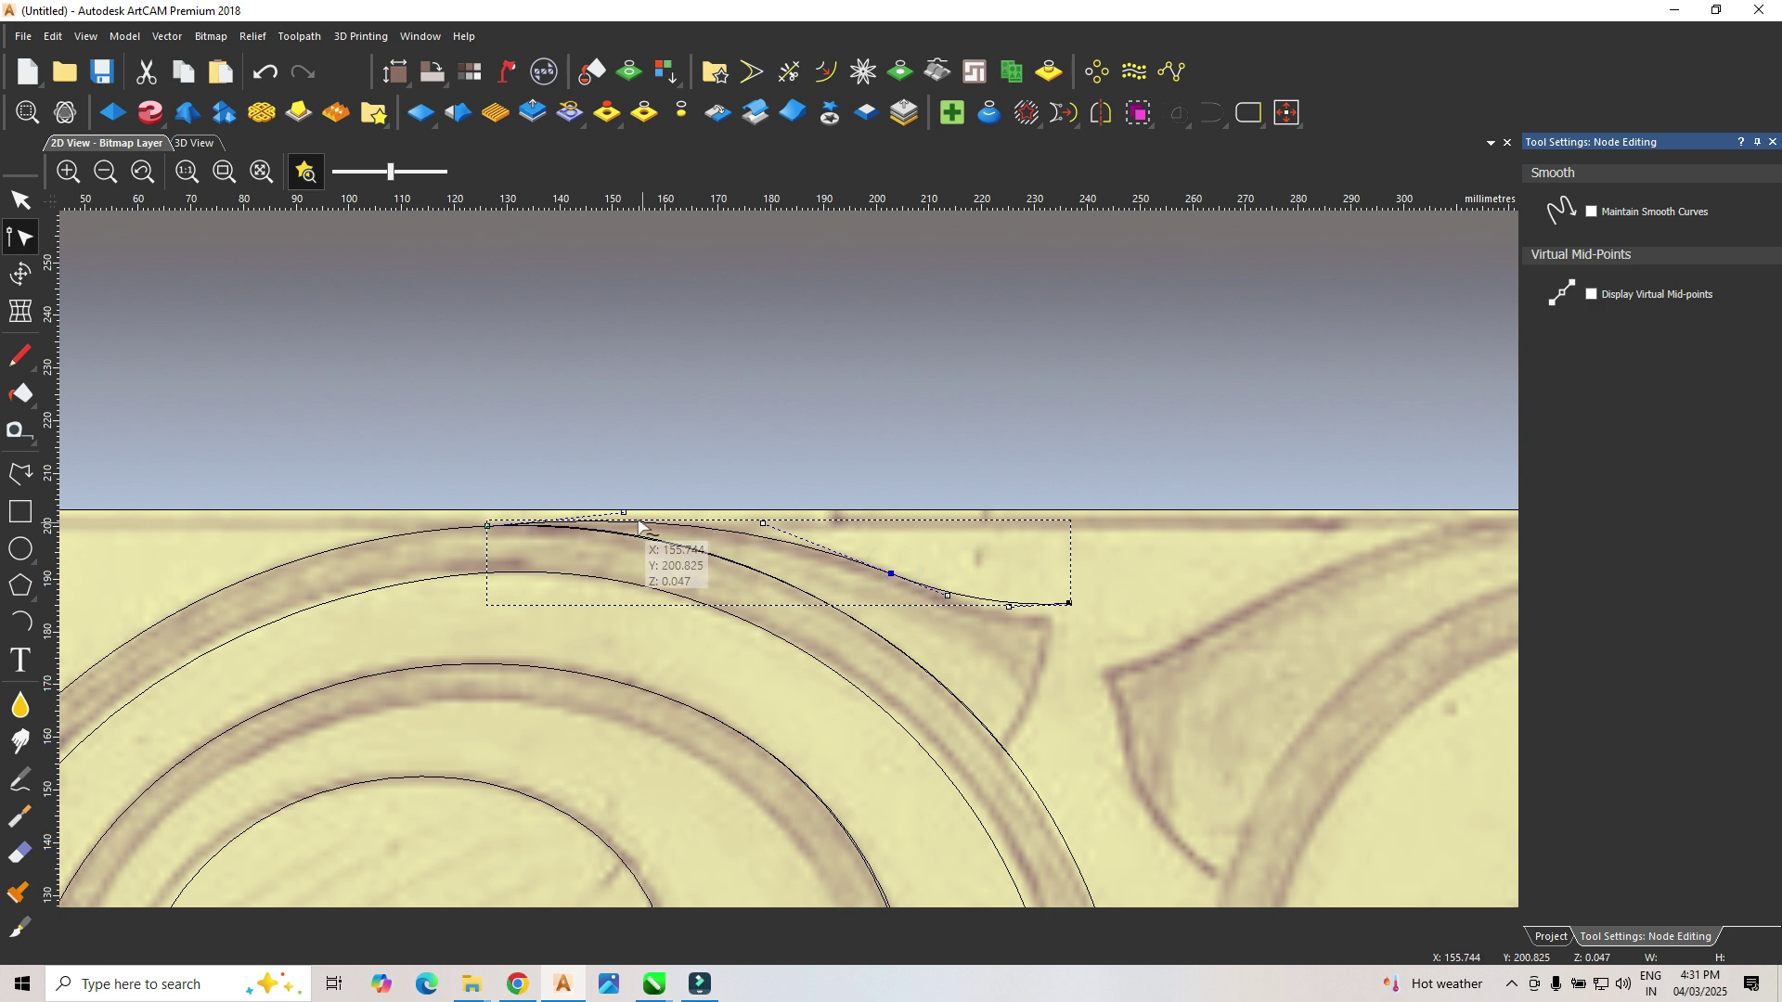
left_click_drag(624, 512, 624, 511)
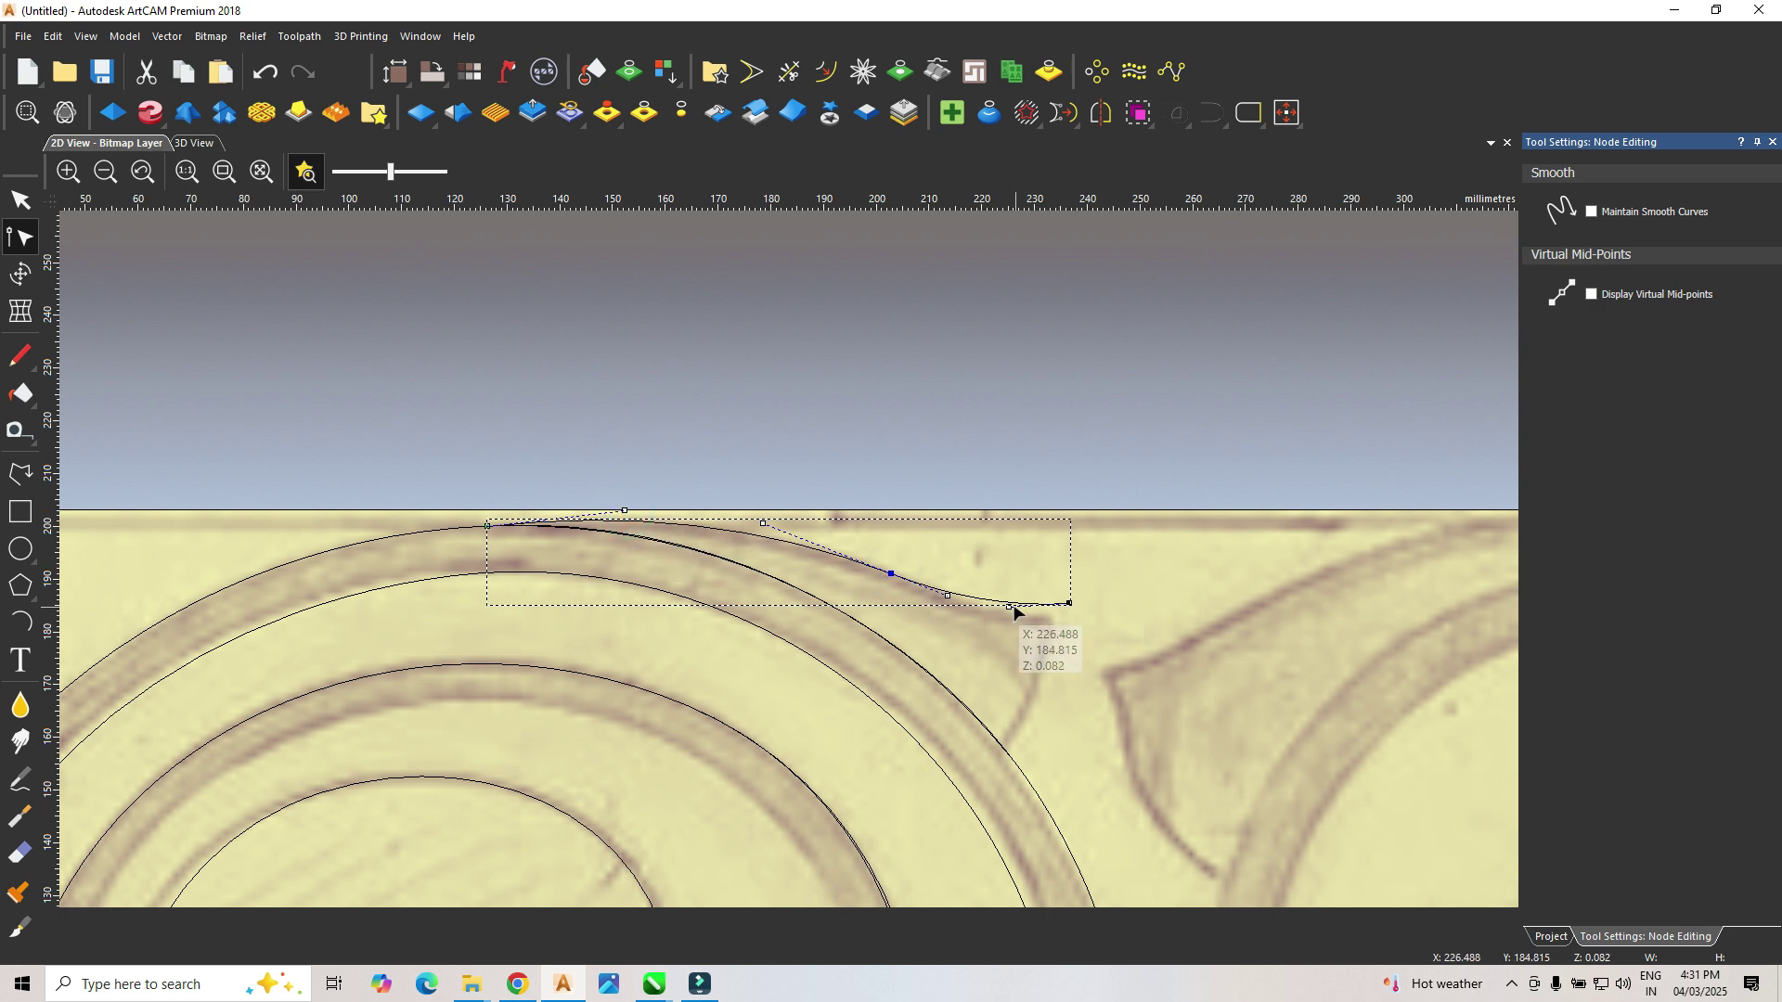
left_click_drag(1009, 607, 1026, 588)
scroll(1002, 608, "down", 5)
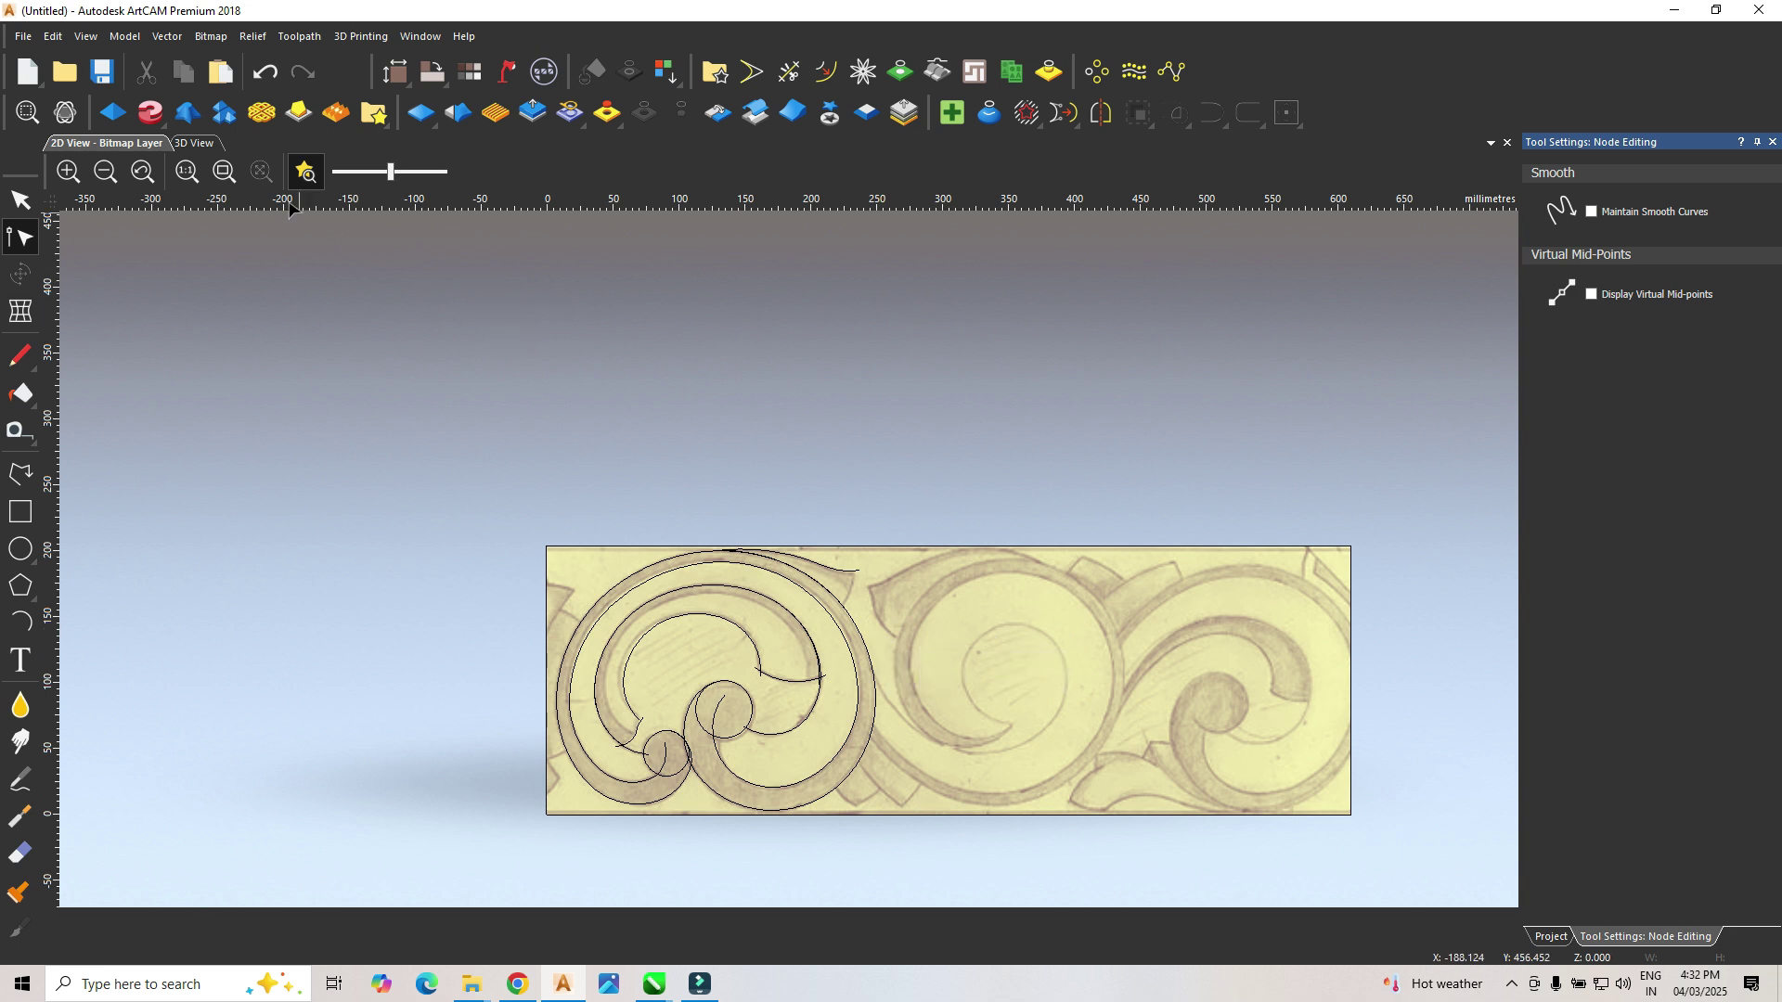
left_click(306, 171)
left_click(305, 171)
key("Escape")
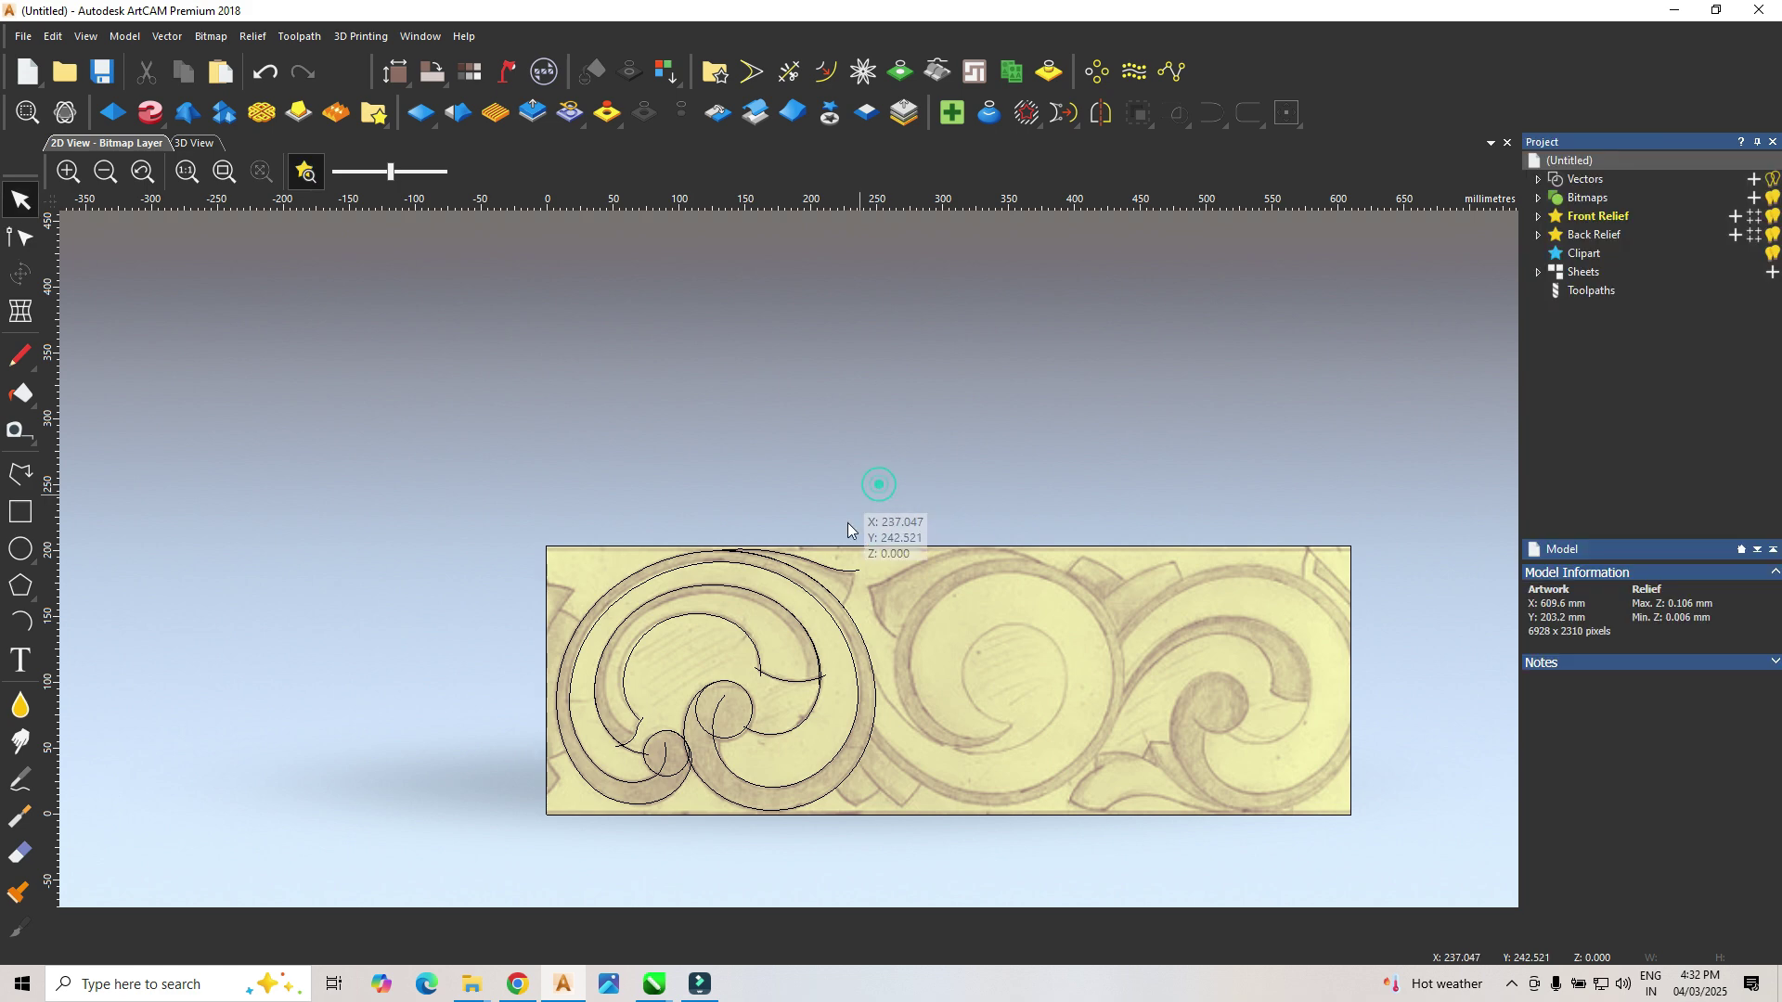
Step: Save the project as 01
scroll(848, 682, "up", 3)
scroll(848, 675, "down", 3)
key("ctrl+s")
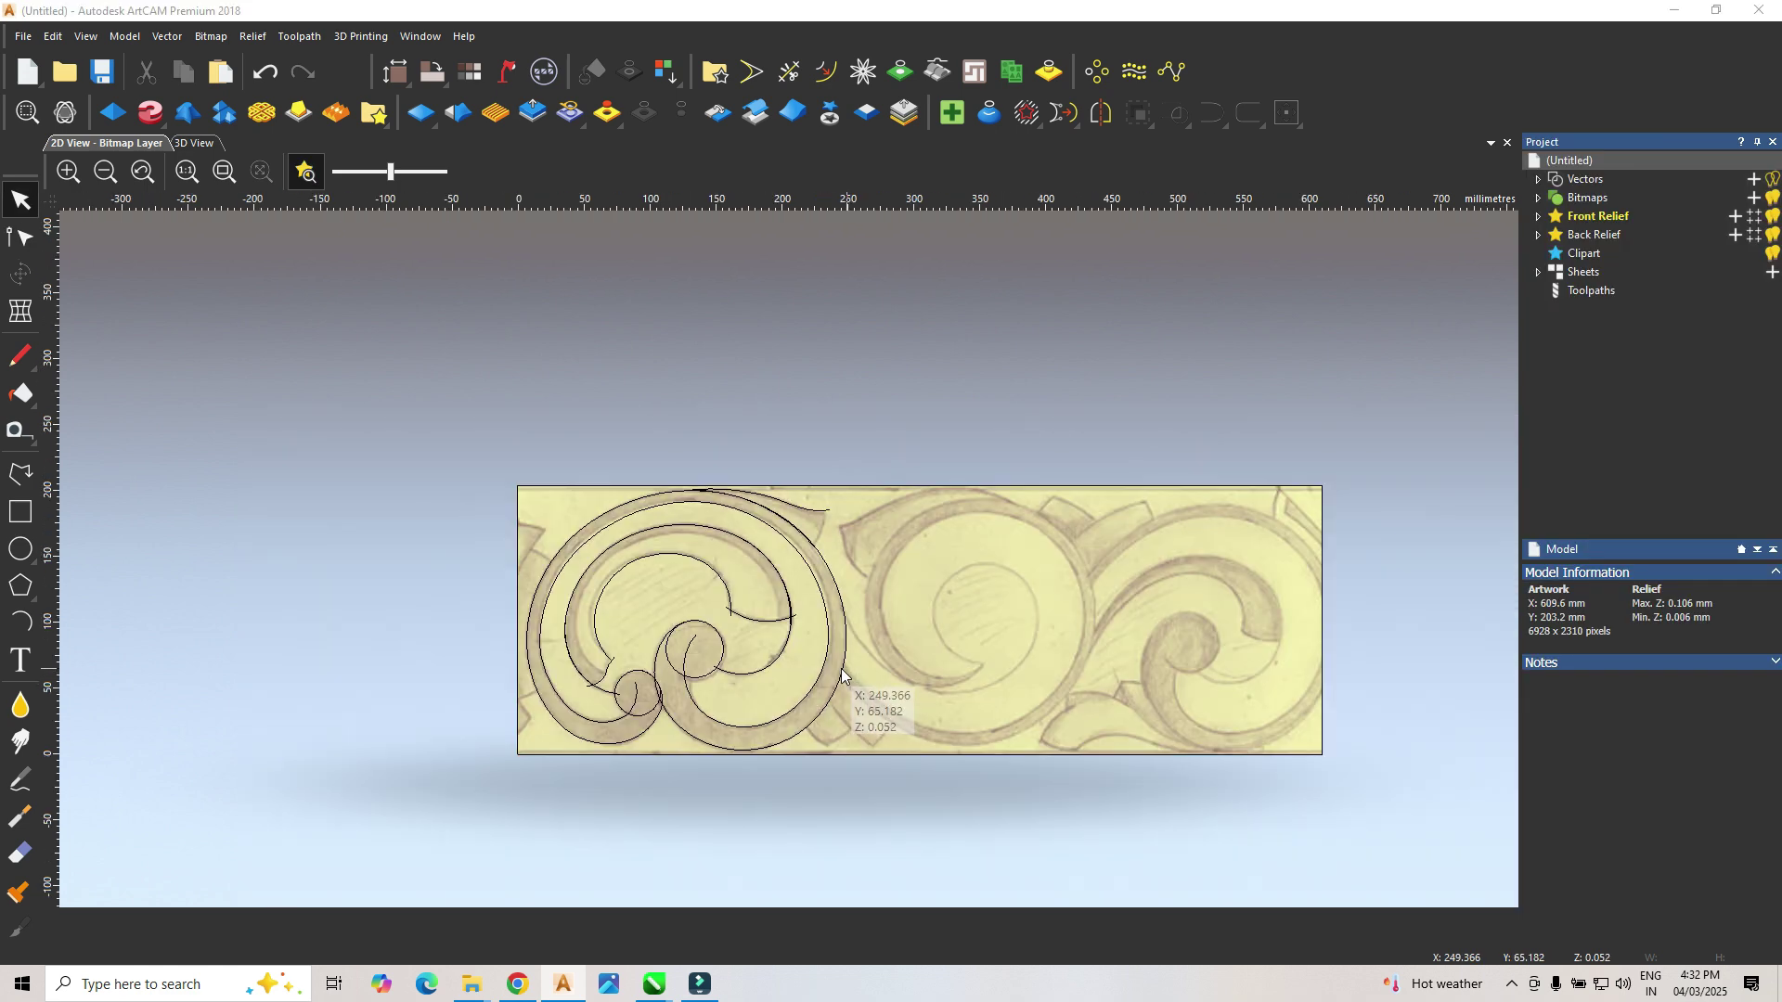
type("01")
key("Return")
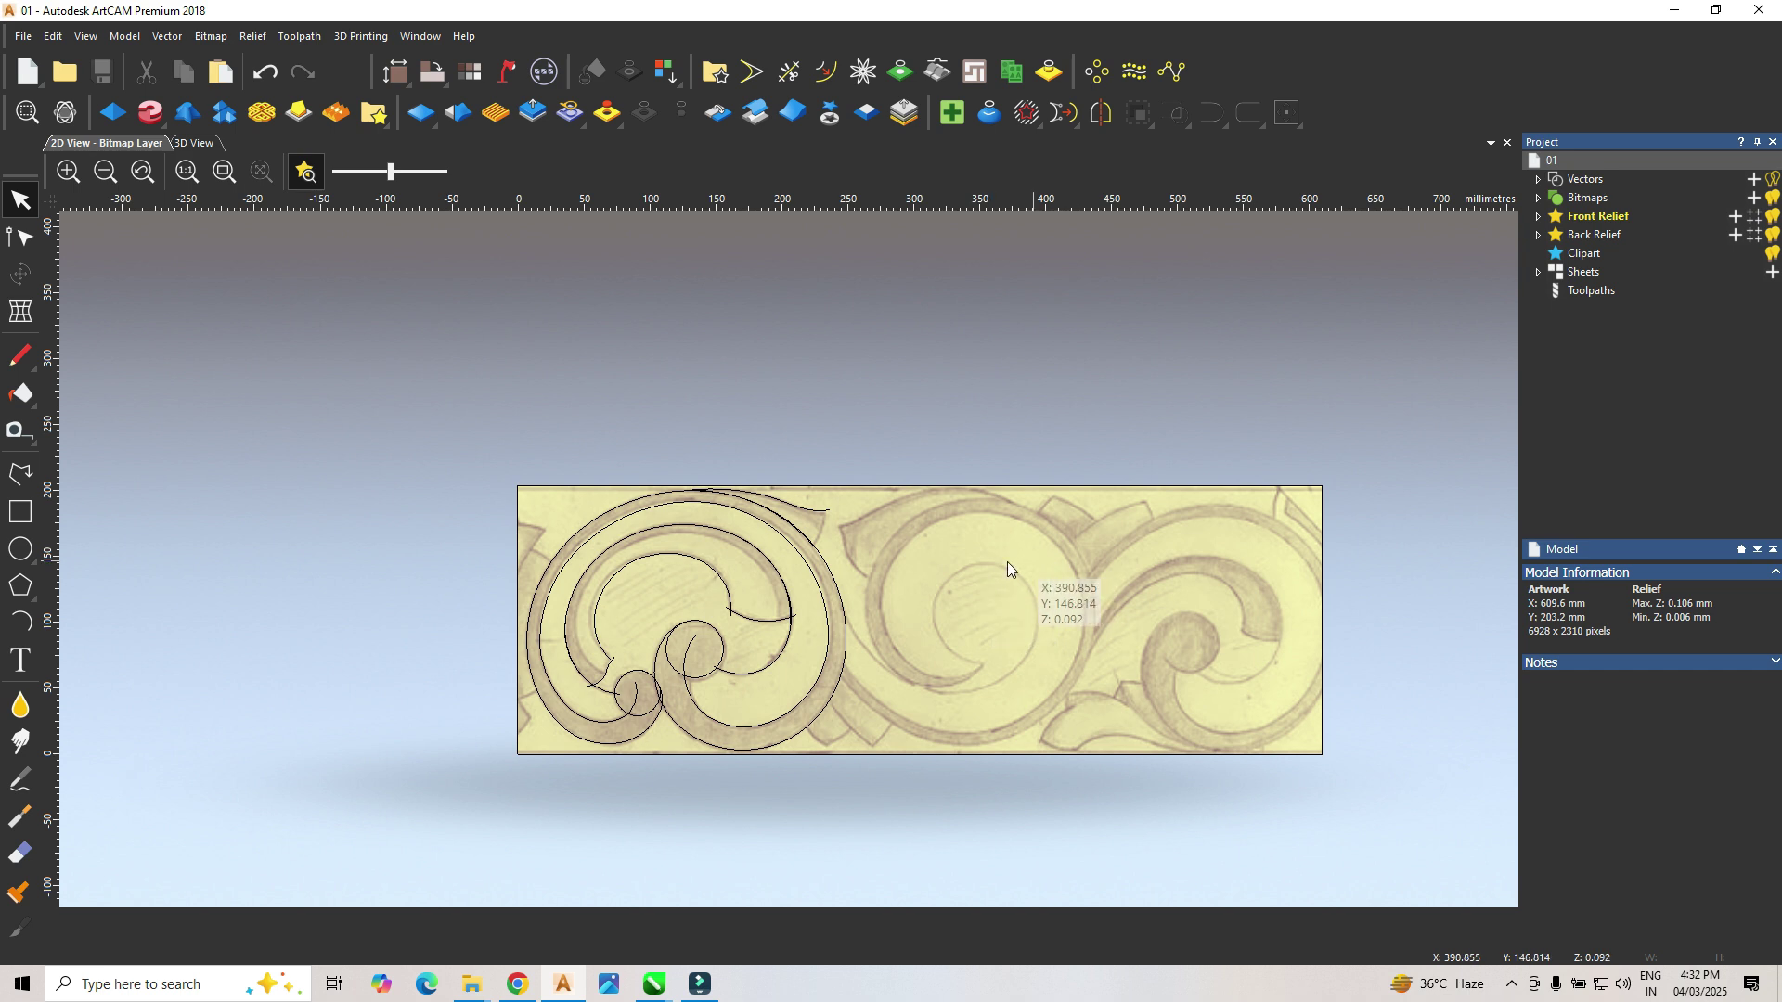
Step: Trace the leaf's end with two connected arcs, from the outer band's edge up to the leaf's tip
left_click(20, 622)
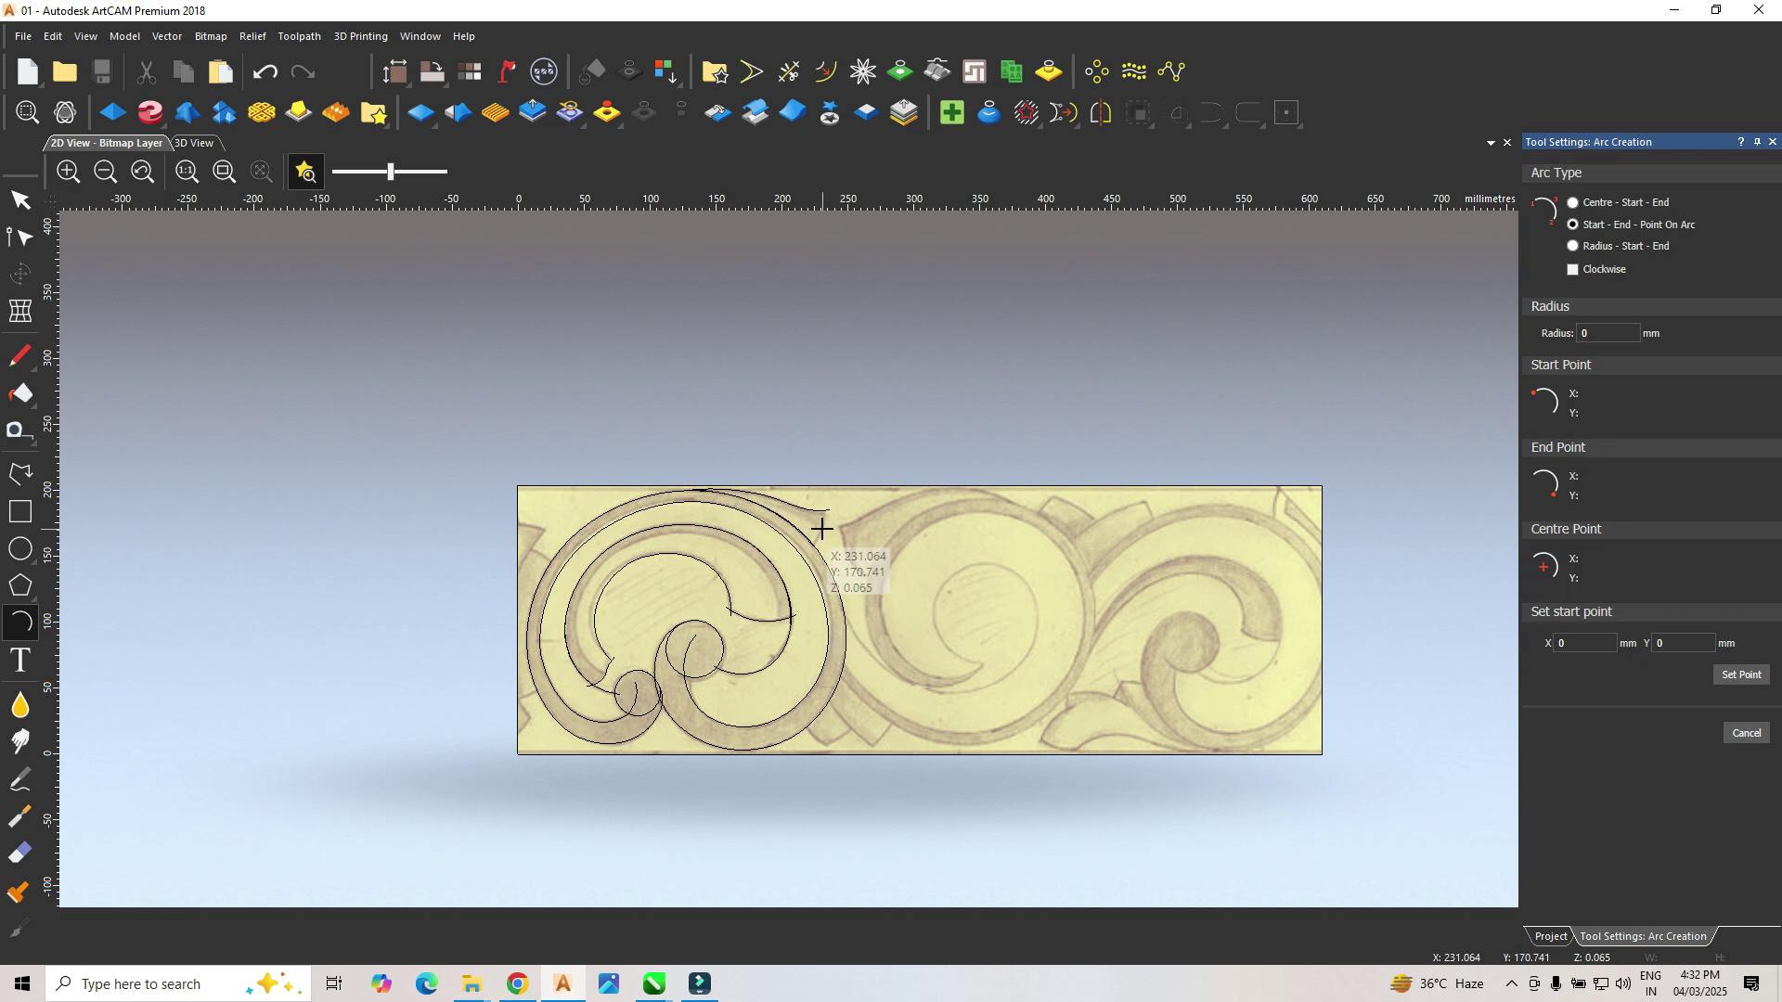
scroll(807, 536, "up", 4)
left_click(749, 579)
left_click(824, 540)
left_click(811, 559)
left_click(824, 537)
left_click(836, 456)
left_click(819, 497)
Step: Join the two arcs at the leaf's end into one vector with a 0.025 mm tolerance
left_click(20, 200)
left_click_drag(845, 513, 808, 557)
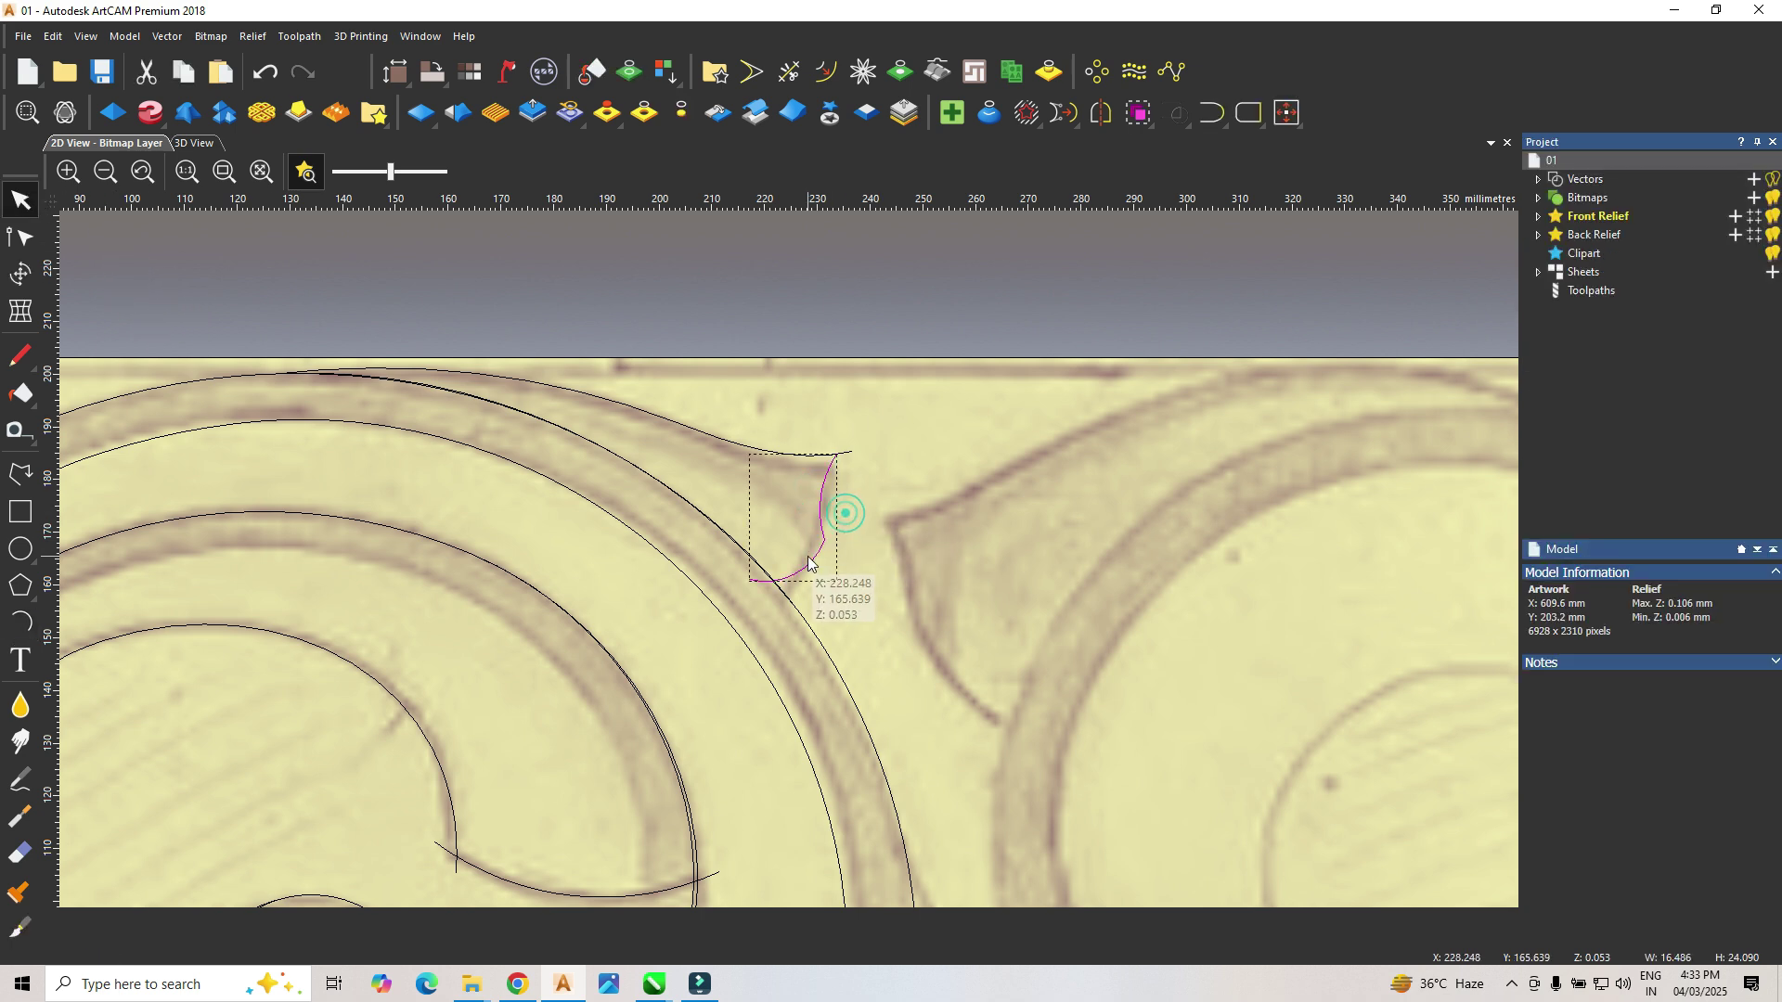
key("j")
left_click(1411, 433)
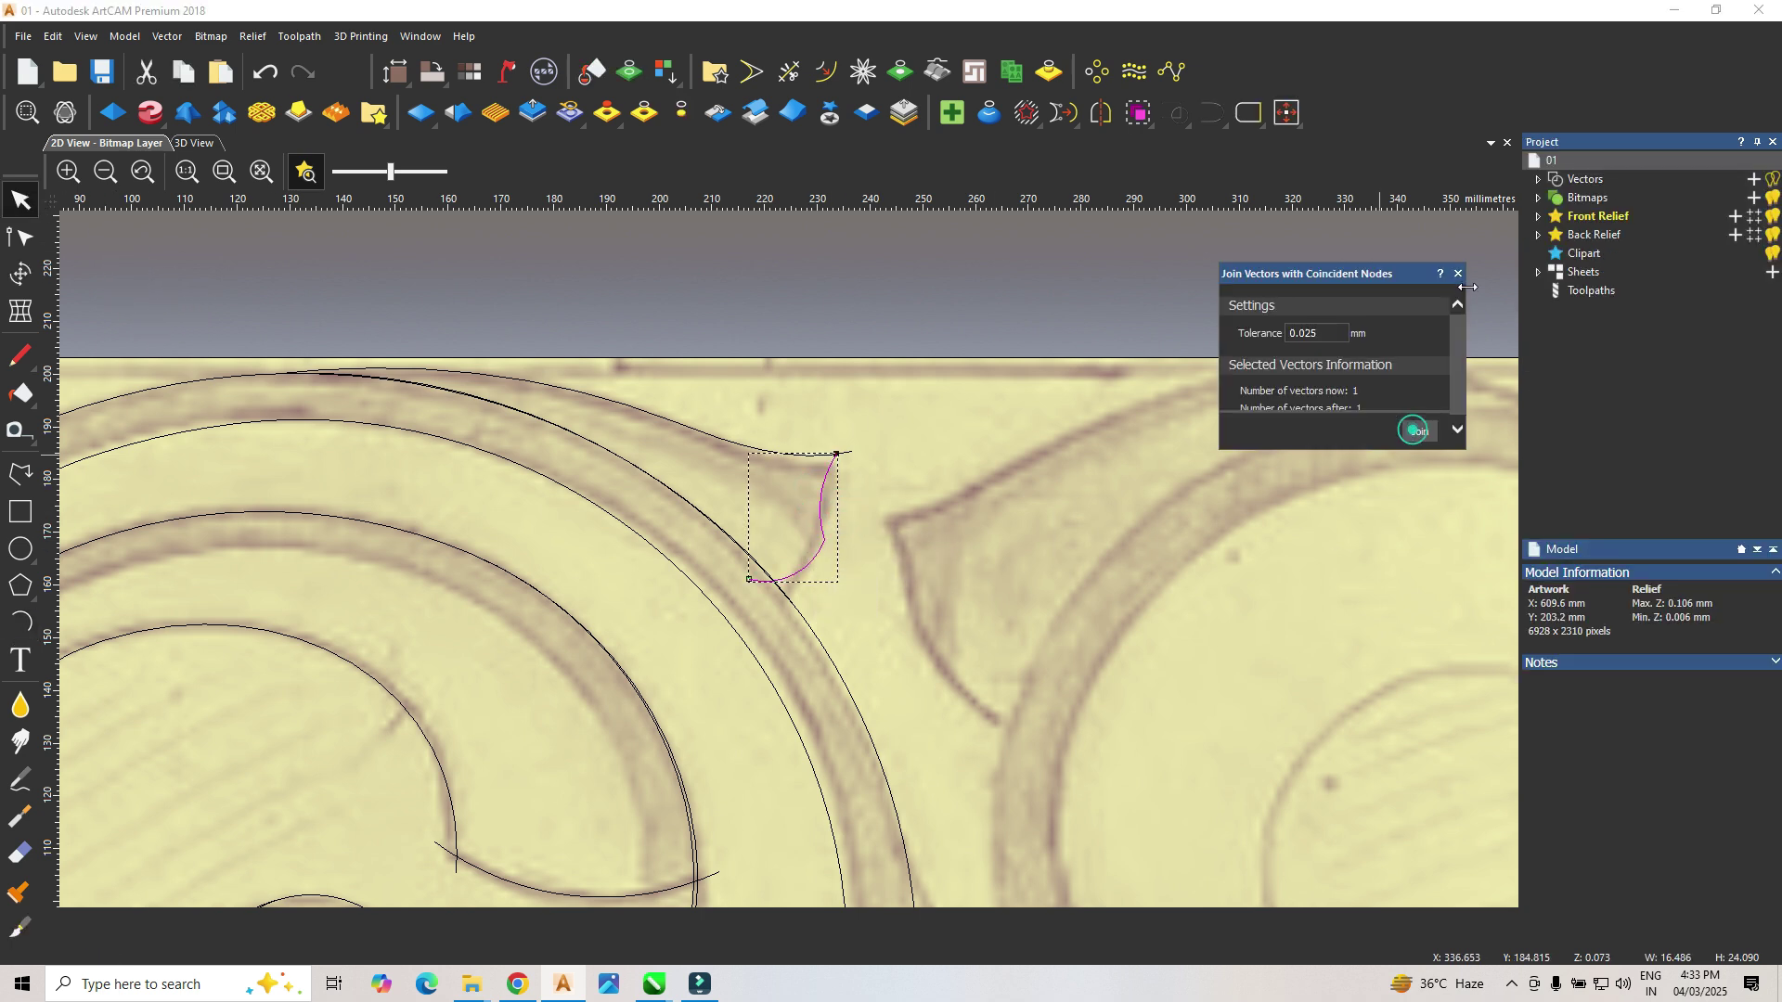
left_click(1458, 274)
scroll(842, 631, "down", 5)
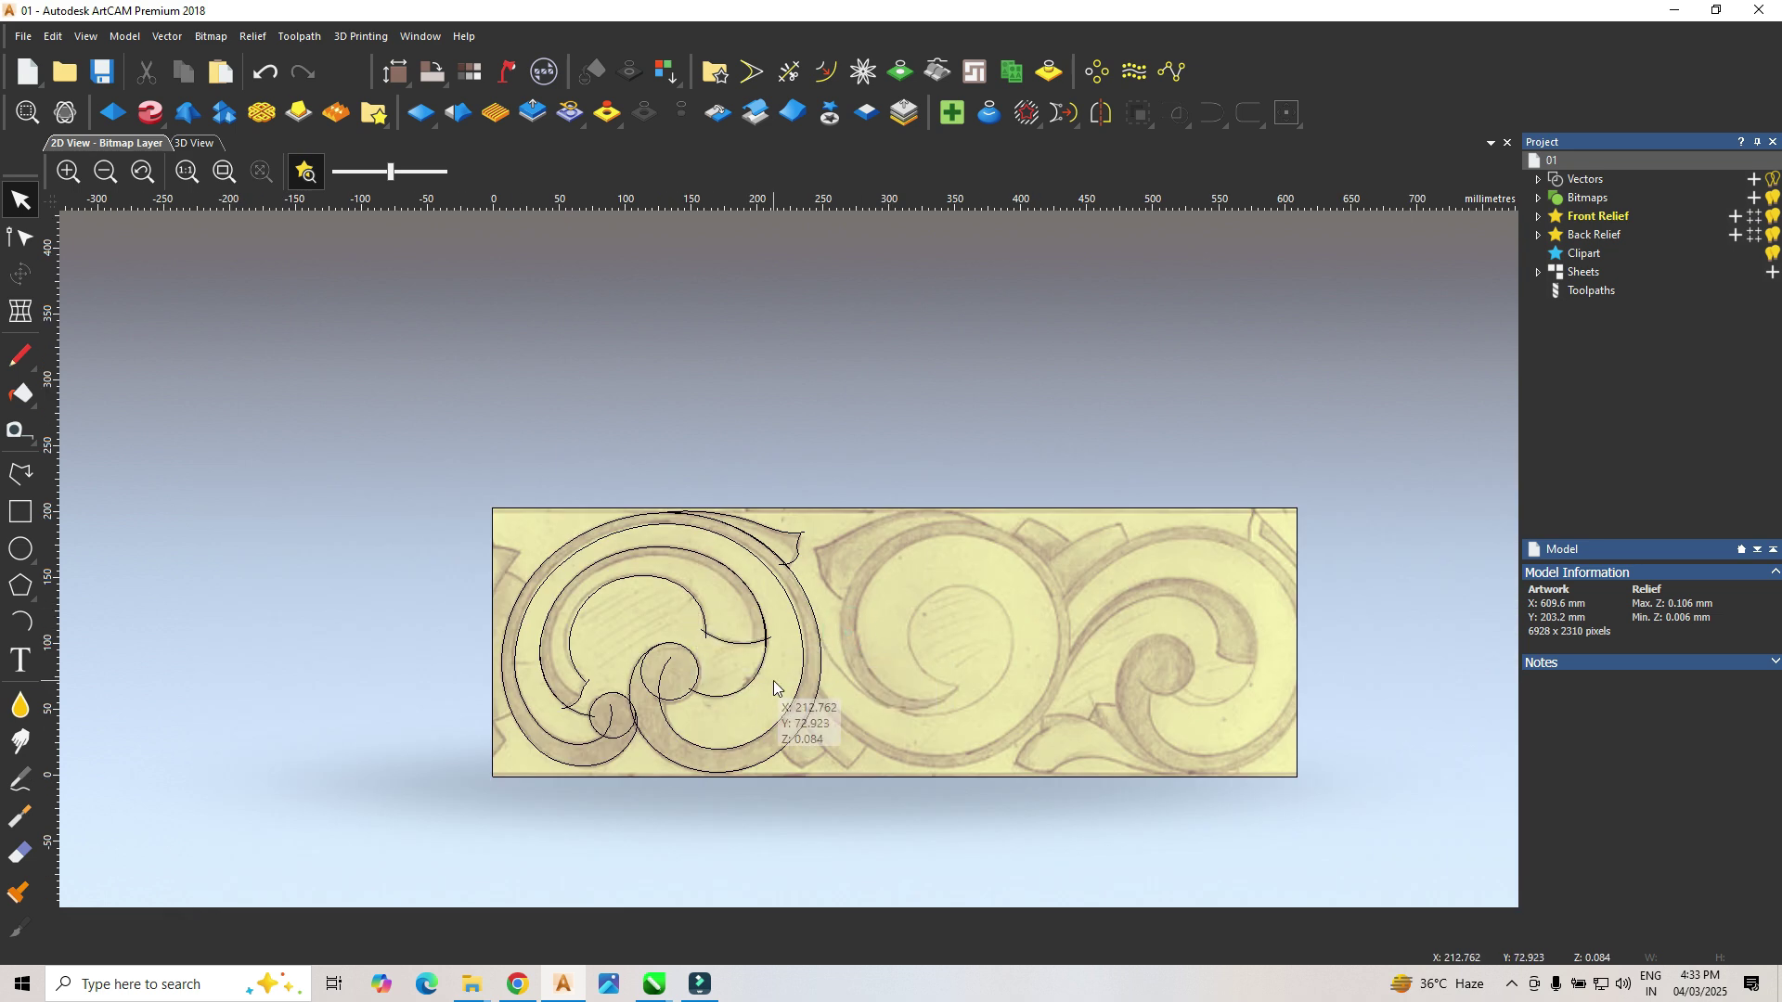
Step: Draw a rectangle about 42.9 by 12 mm from the inner scroll's right edge across to the outer band's outer edge
scroll(789, 715, "up", 2)
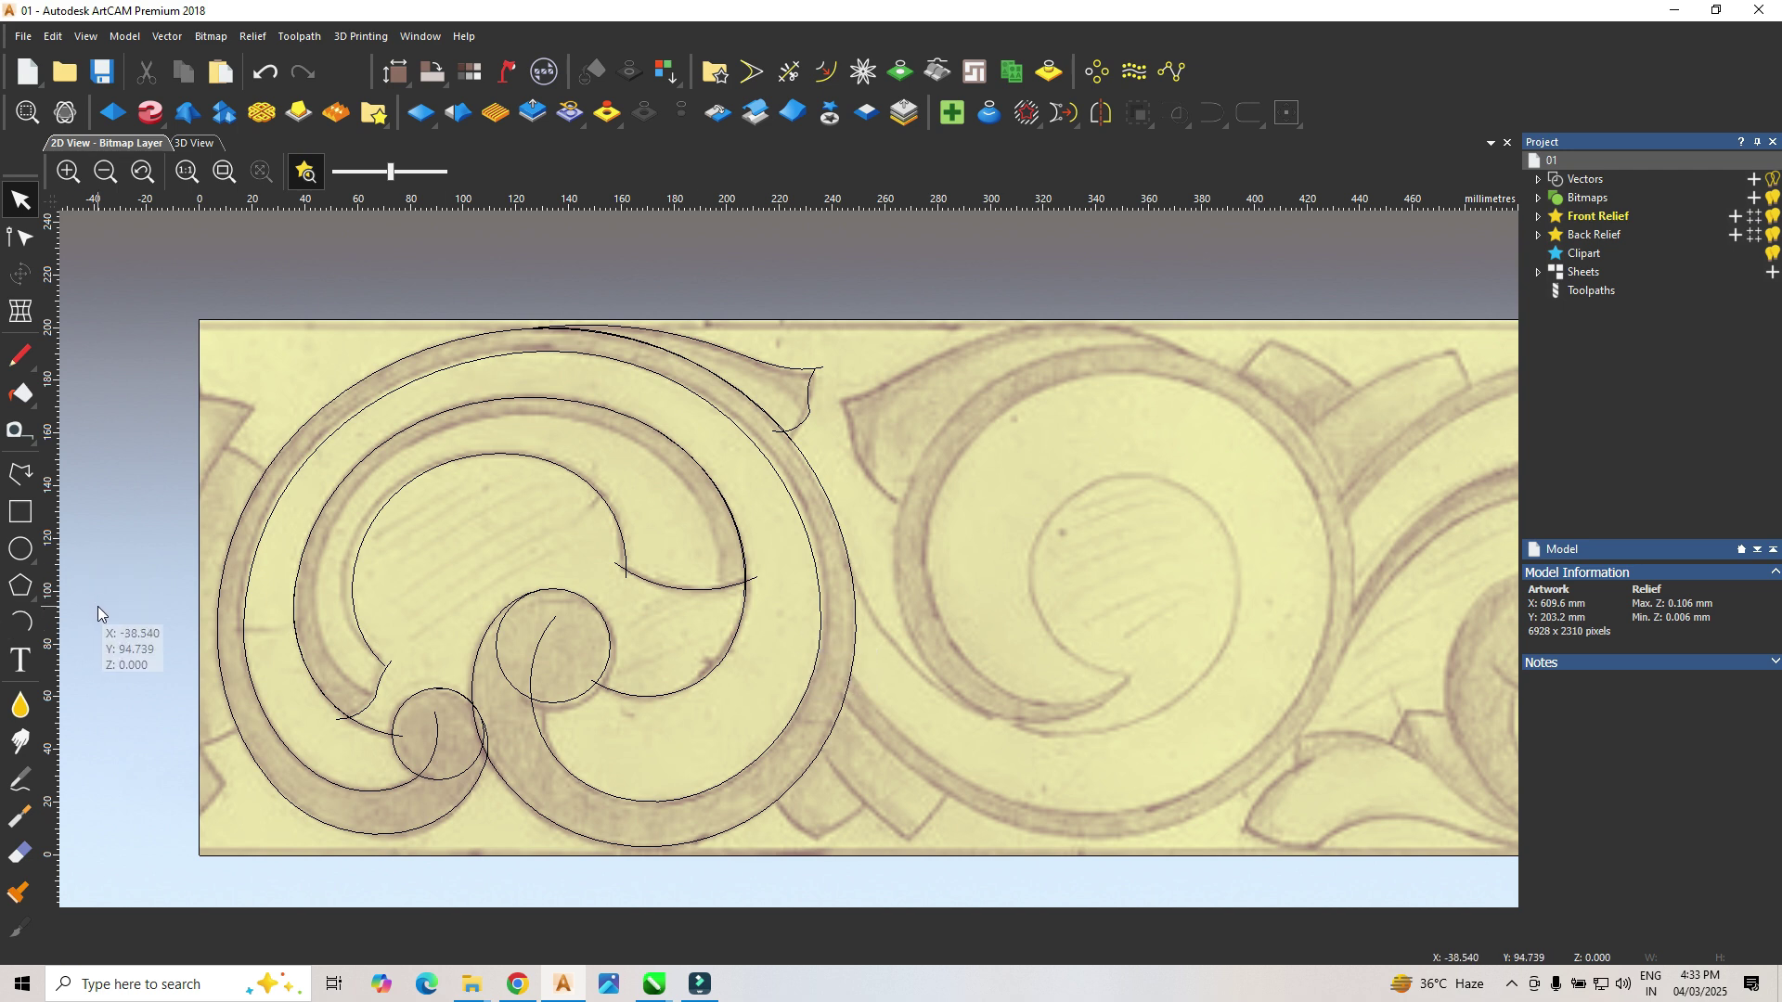
left_click(18, 512)
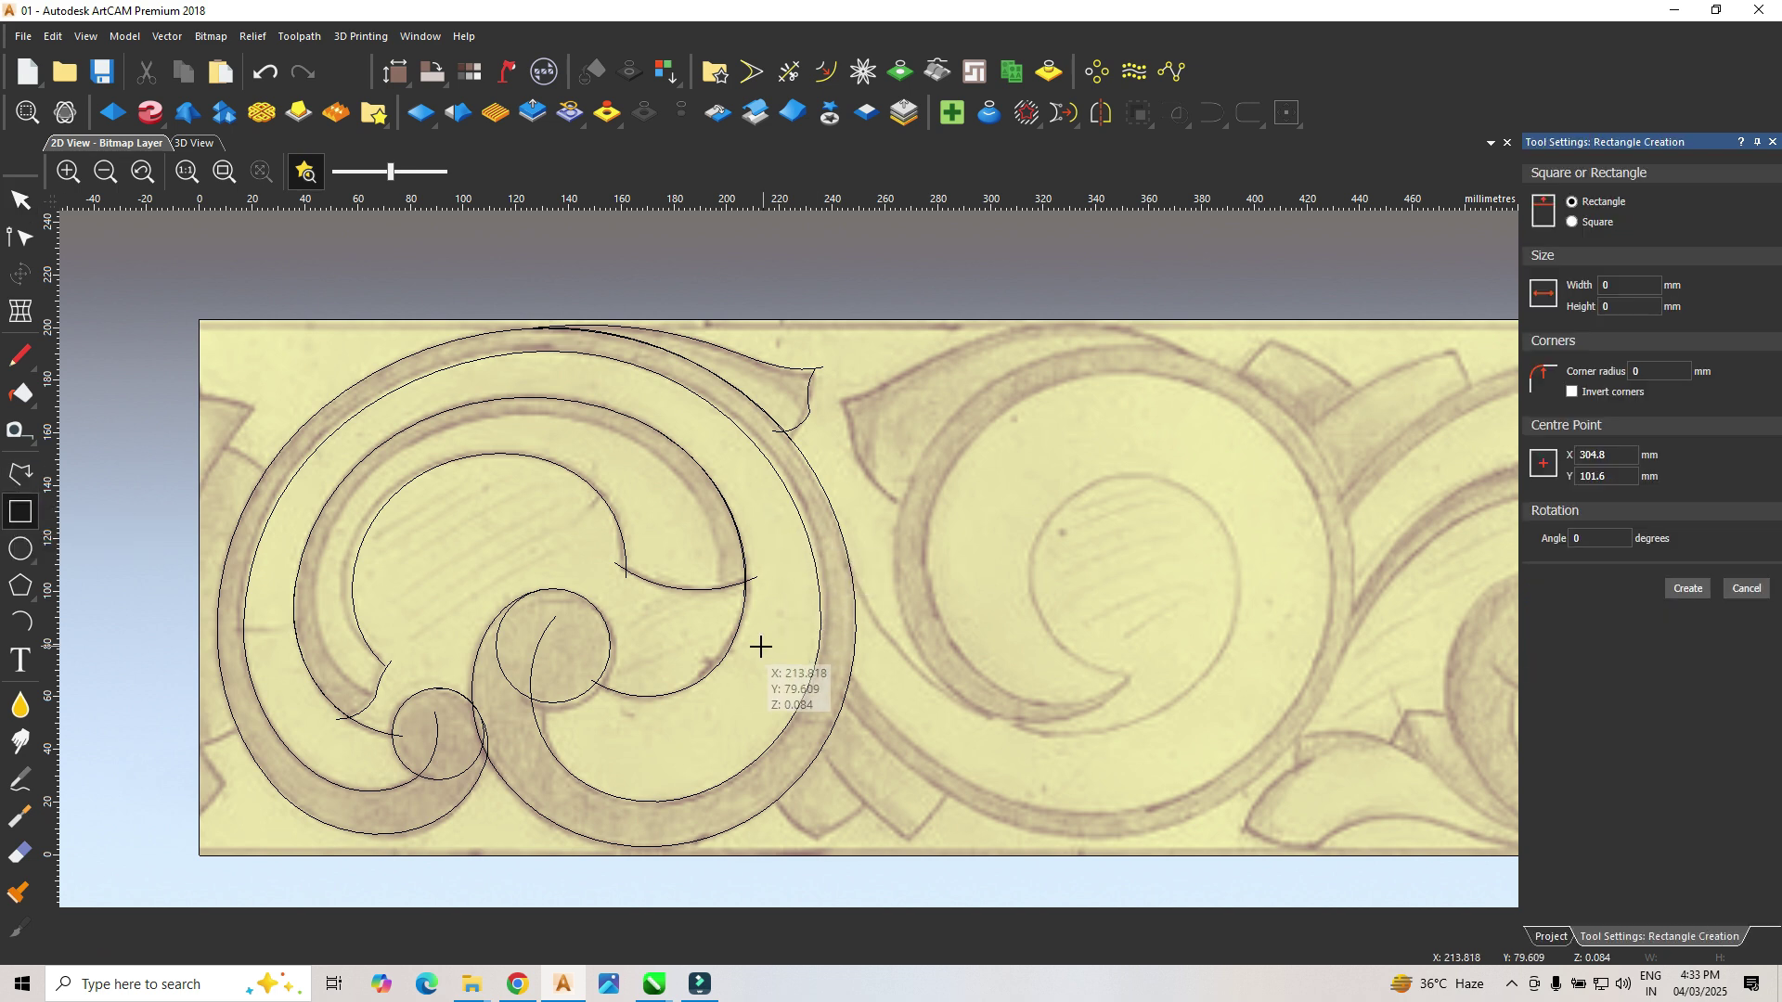
left_click_drag(741, 615, 855, 647)
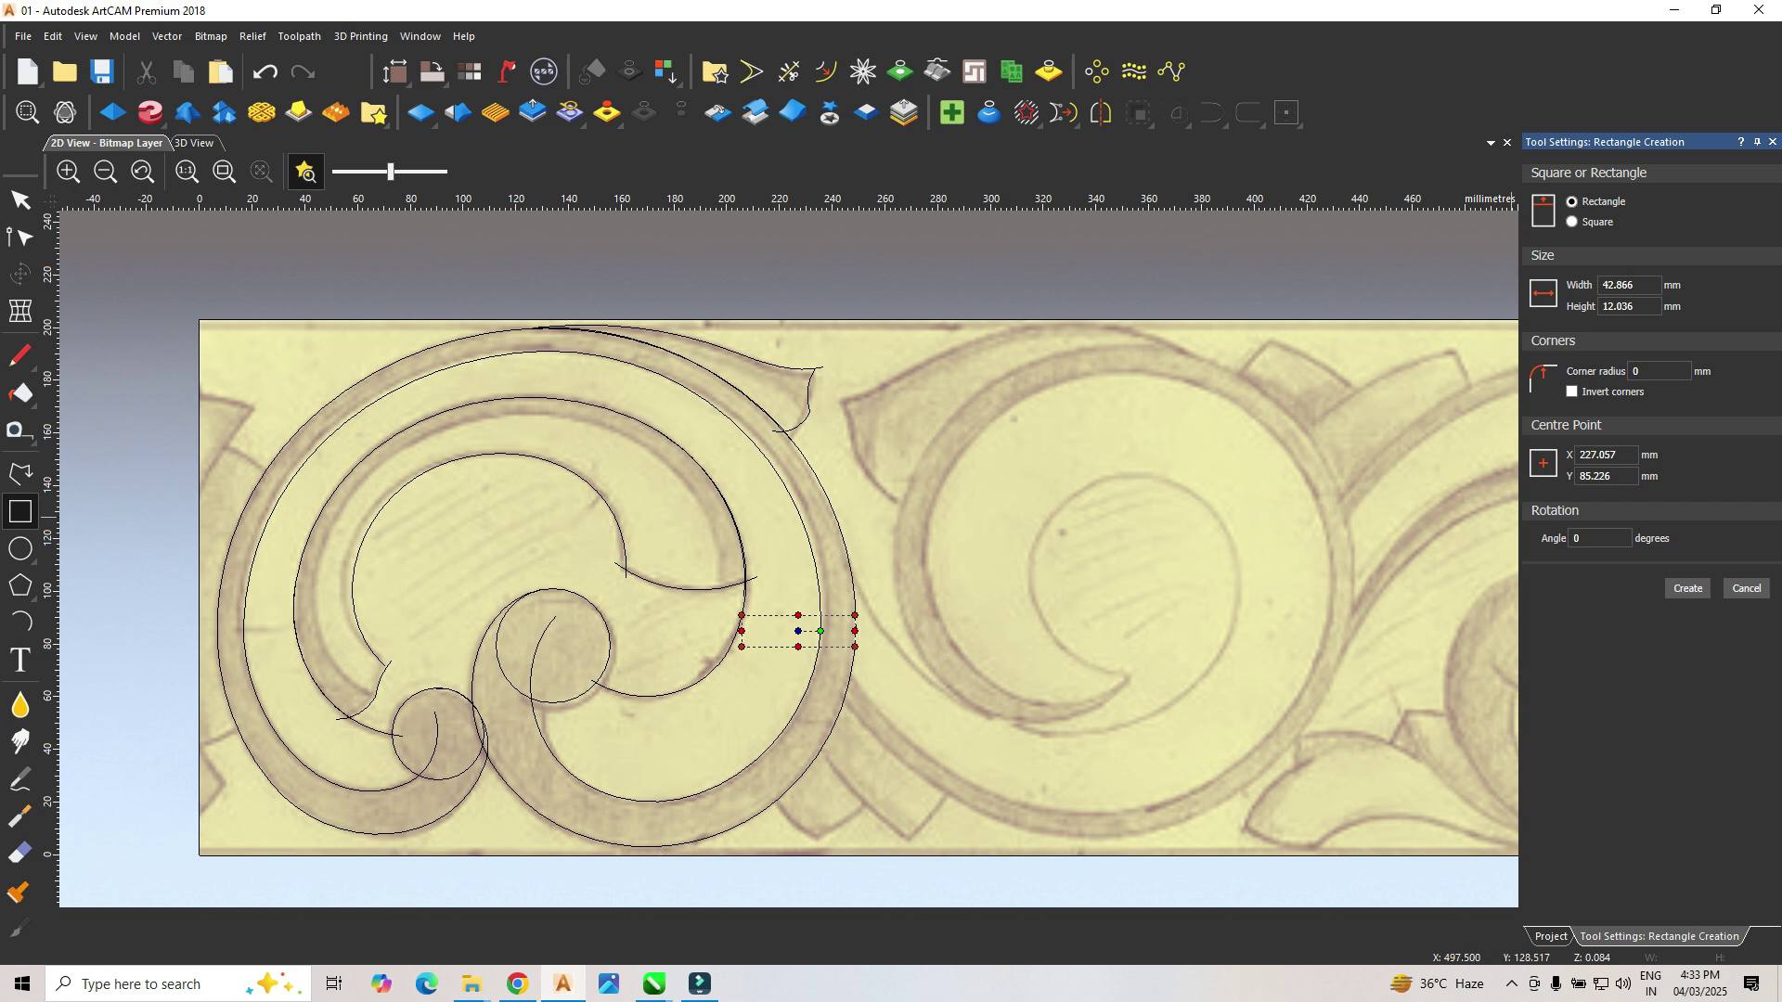
left_click(1687, 589)
left_click(1746, 589)
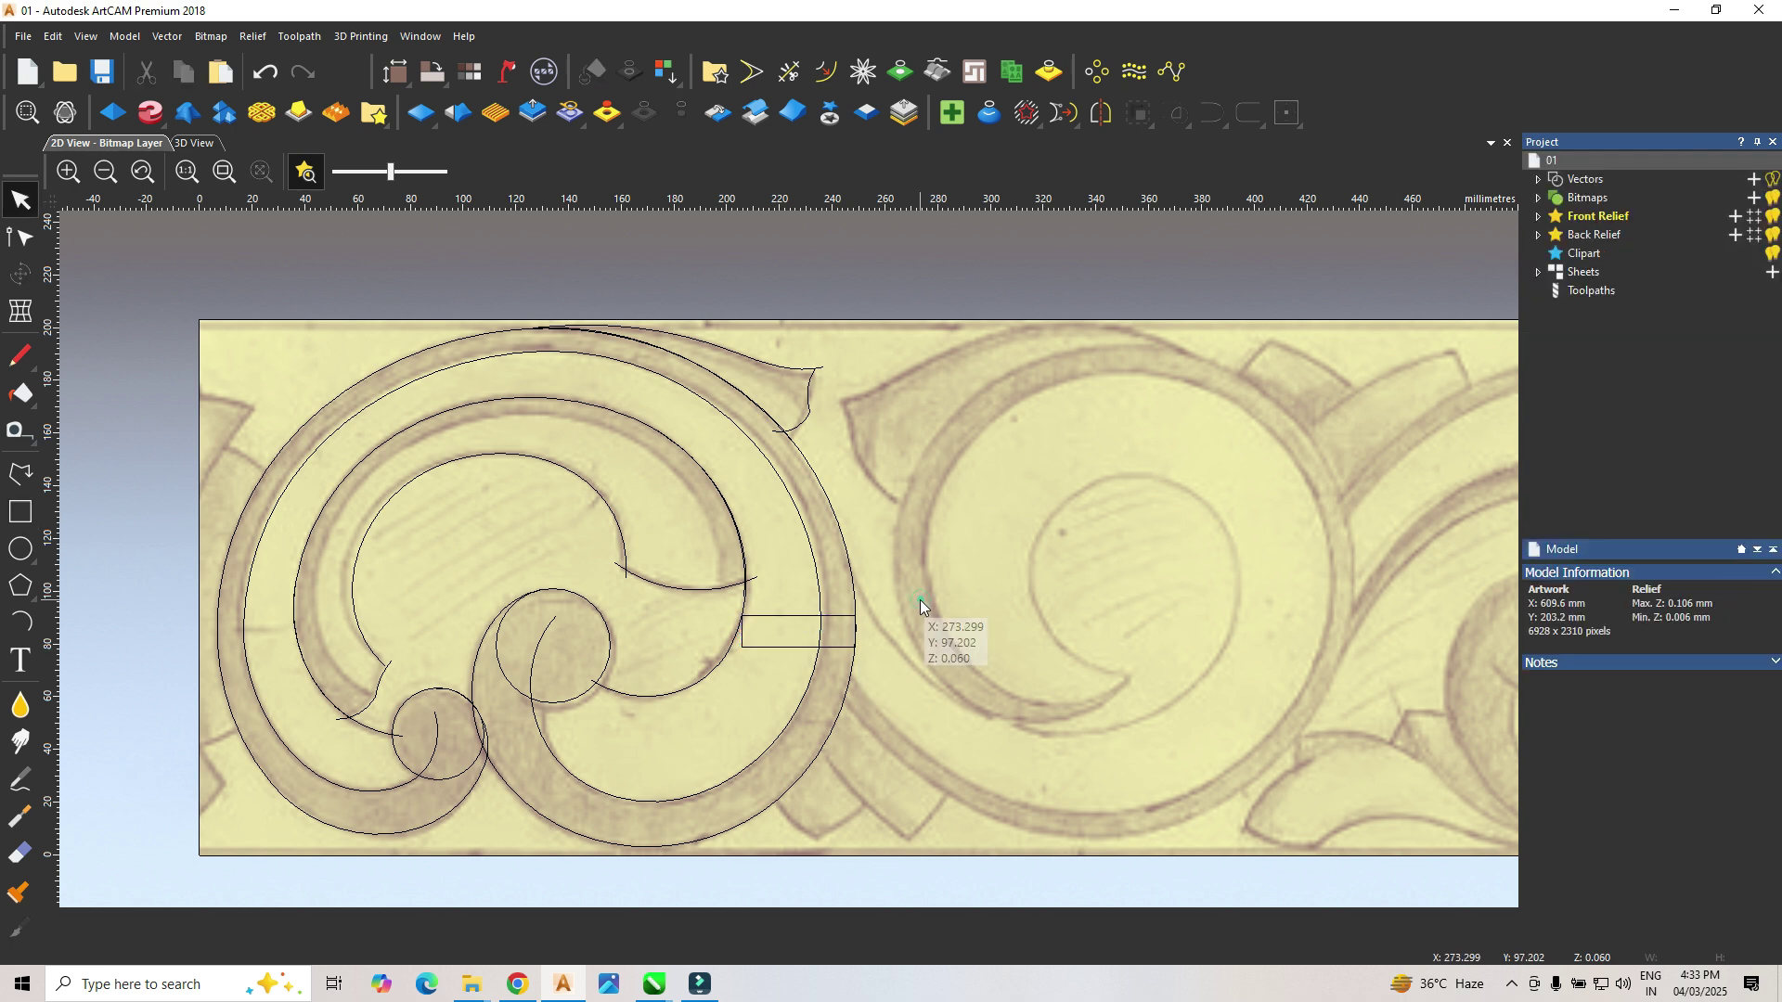
Step: Draw an arc of about 56.8 mm radius from the rectangle's lower-left corner to where its top edge meets the outer band's inner edge
scroll(825, 649, "up", 2)
scroll(824, 650, "up", 2)
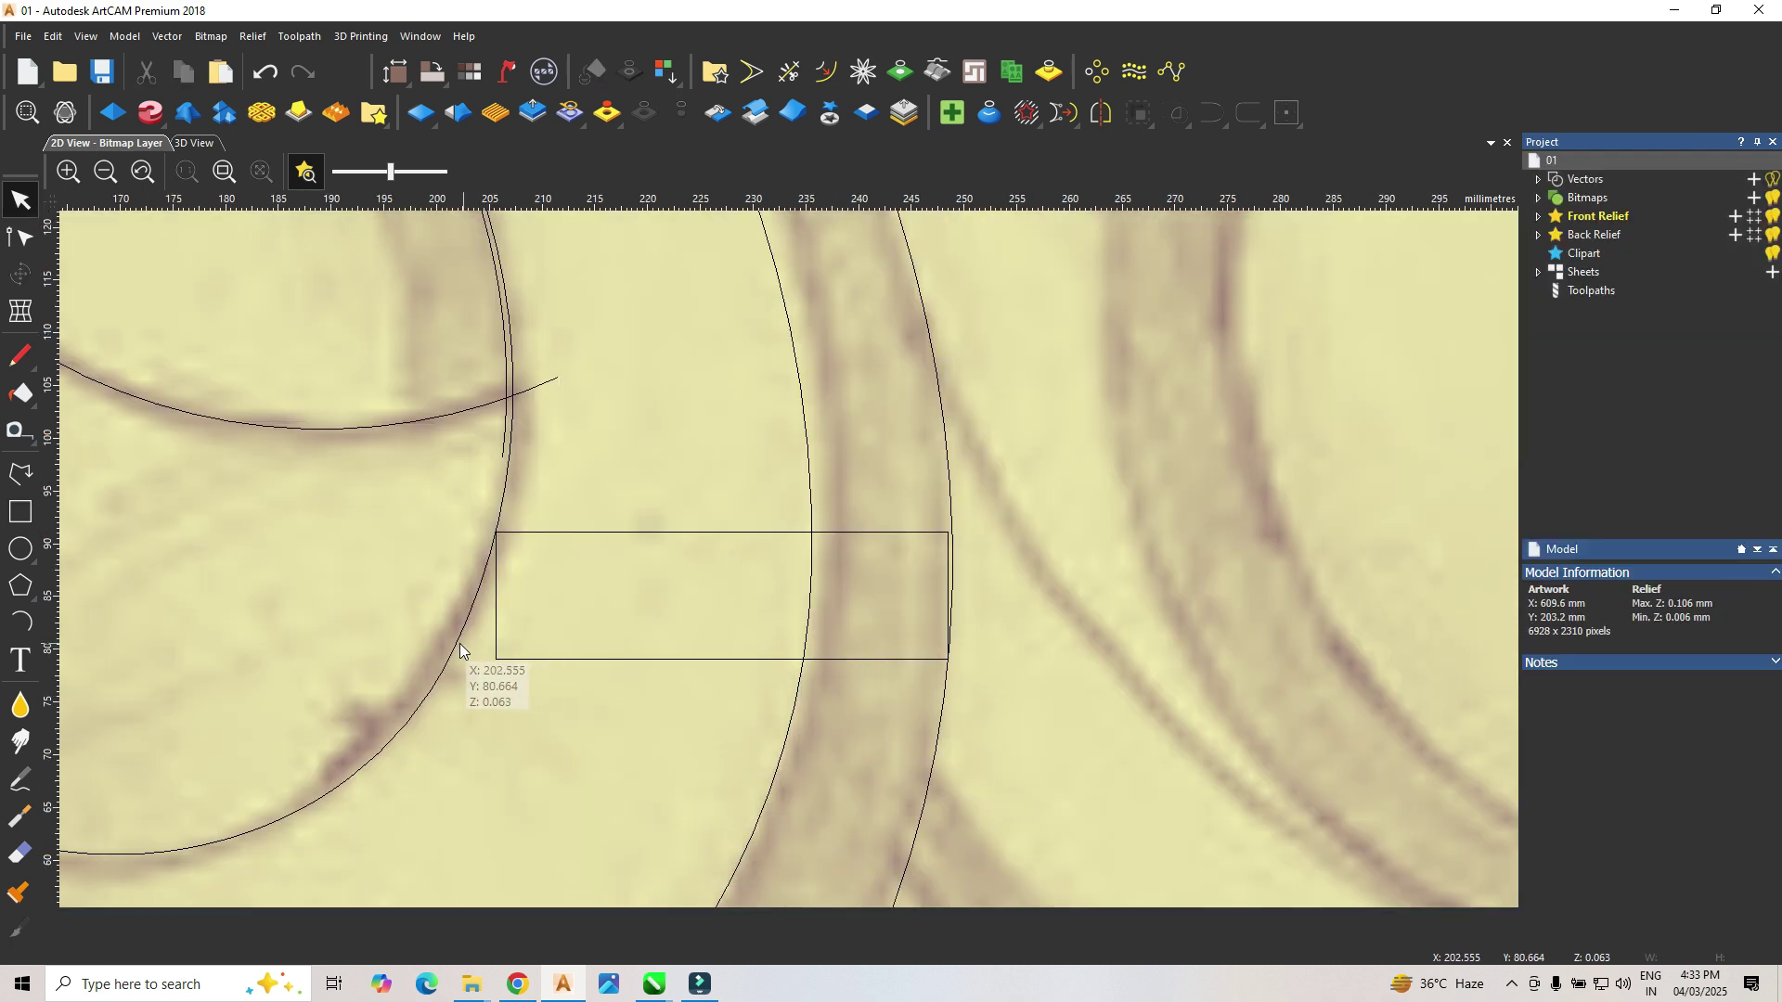
left_click(21, 622)
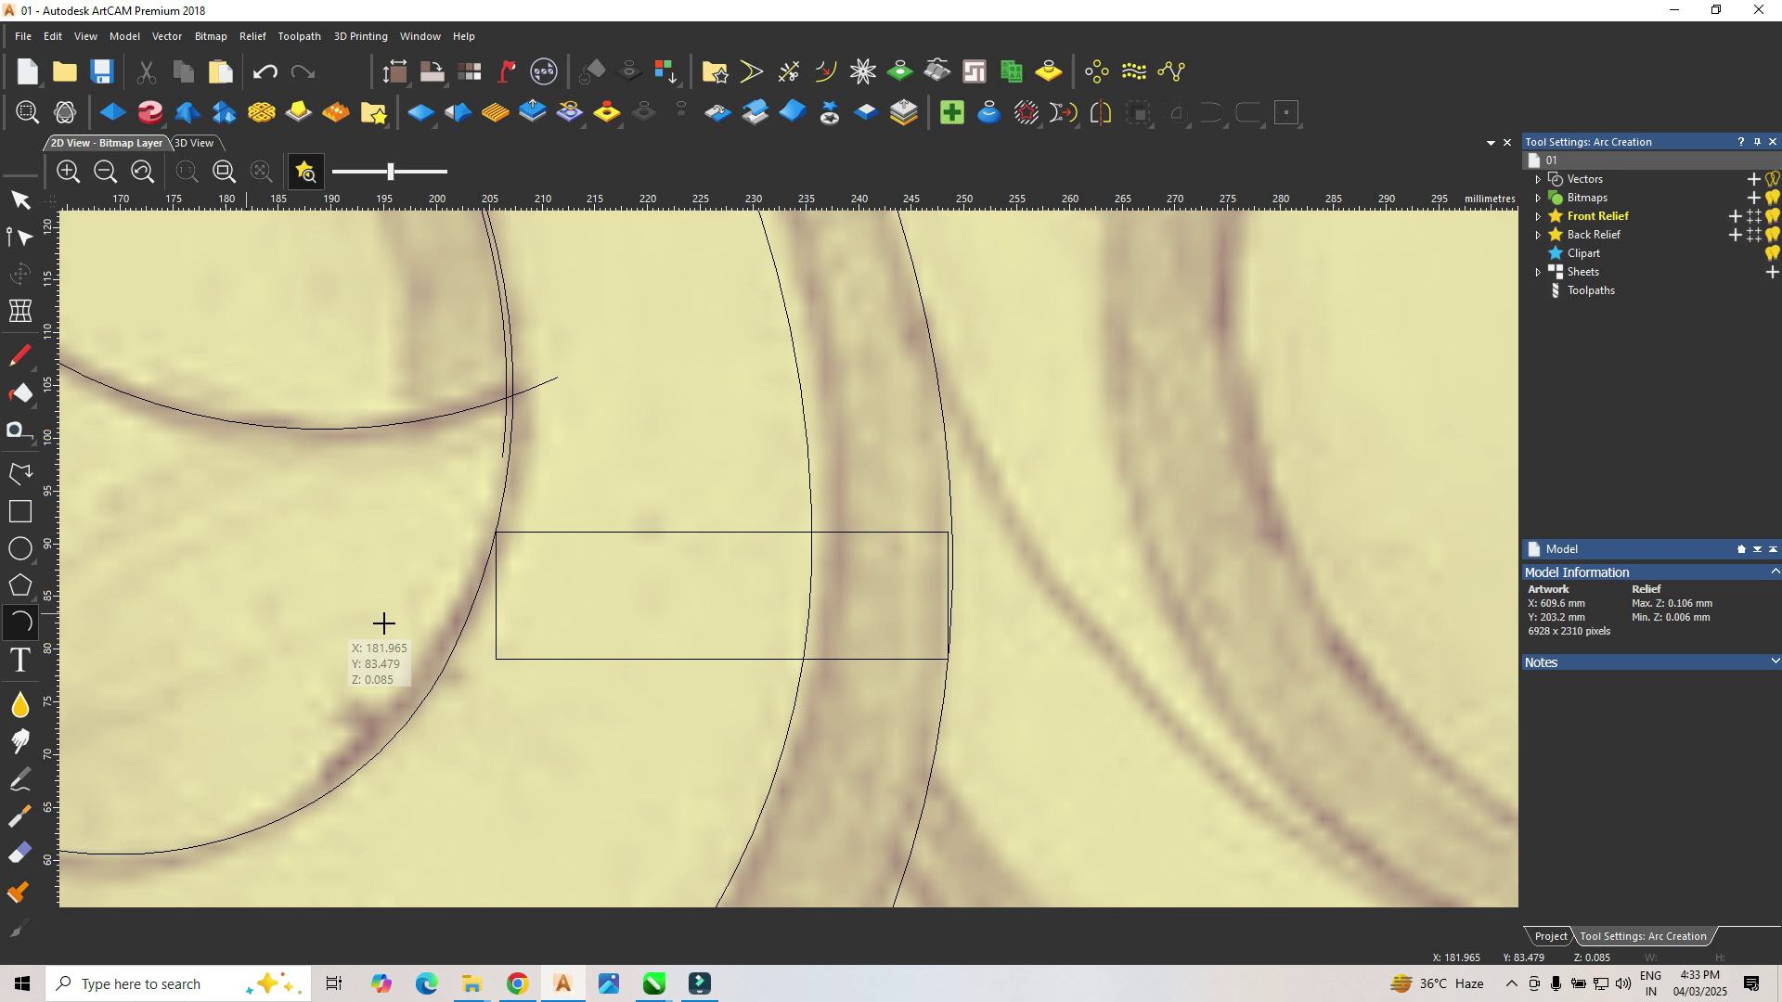
left_click(497, 657)
left_click(809, 531)
left_click(743, 578)
scroll(742, 578, "down", 4)
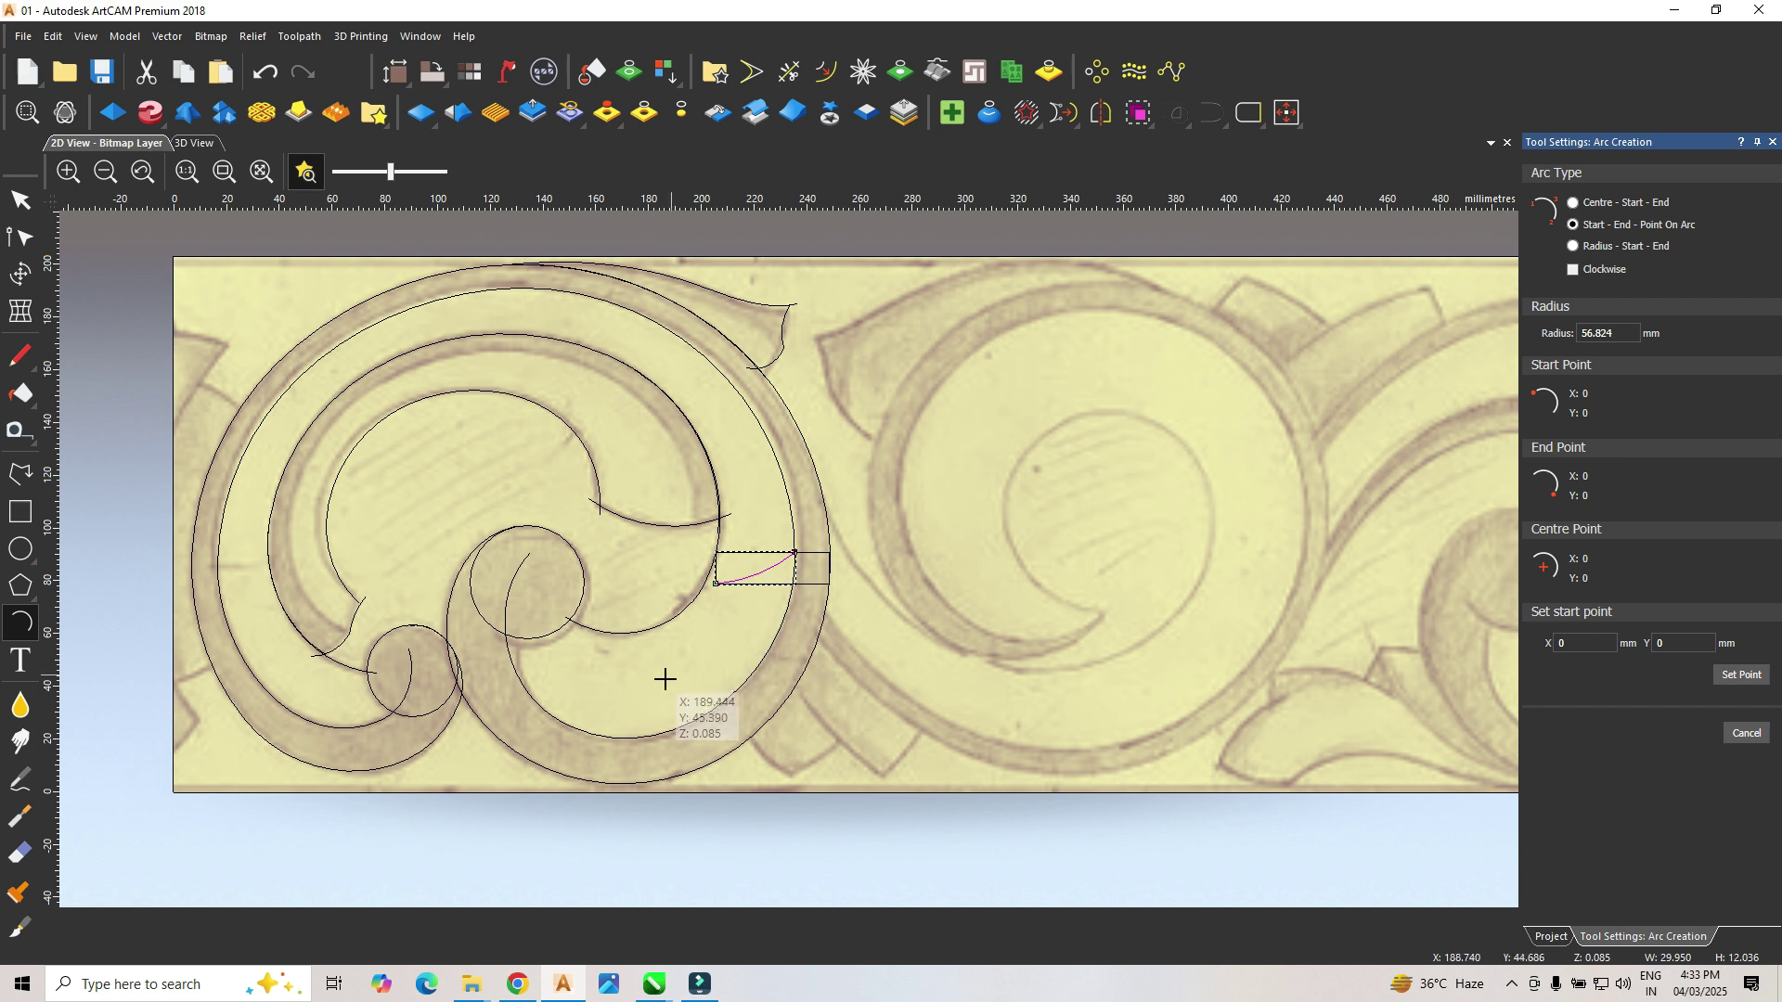
scroll(803, 580, "up", 4)
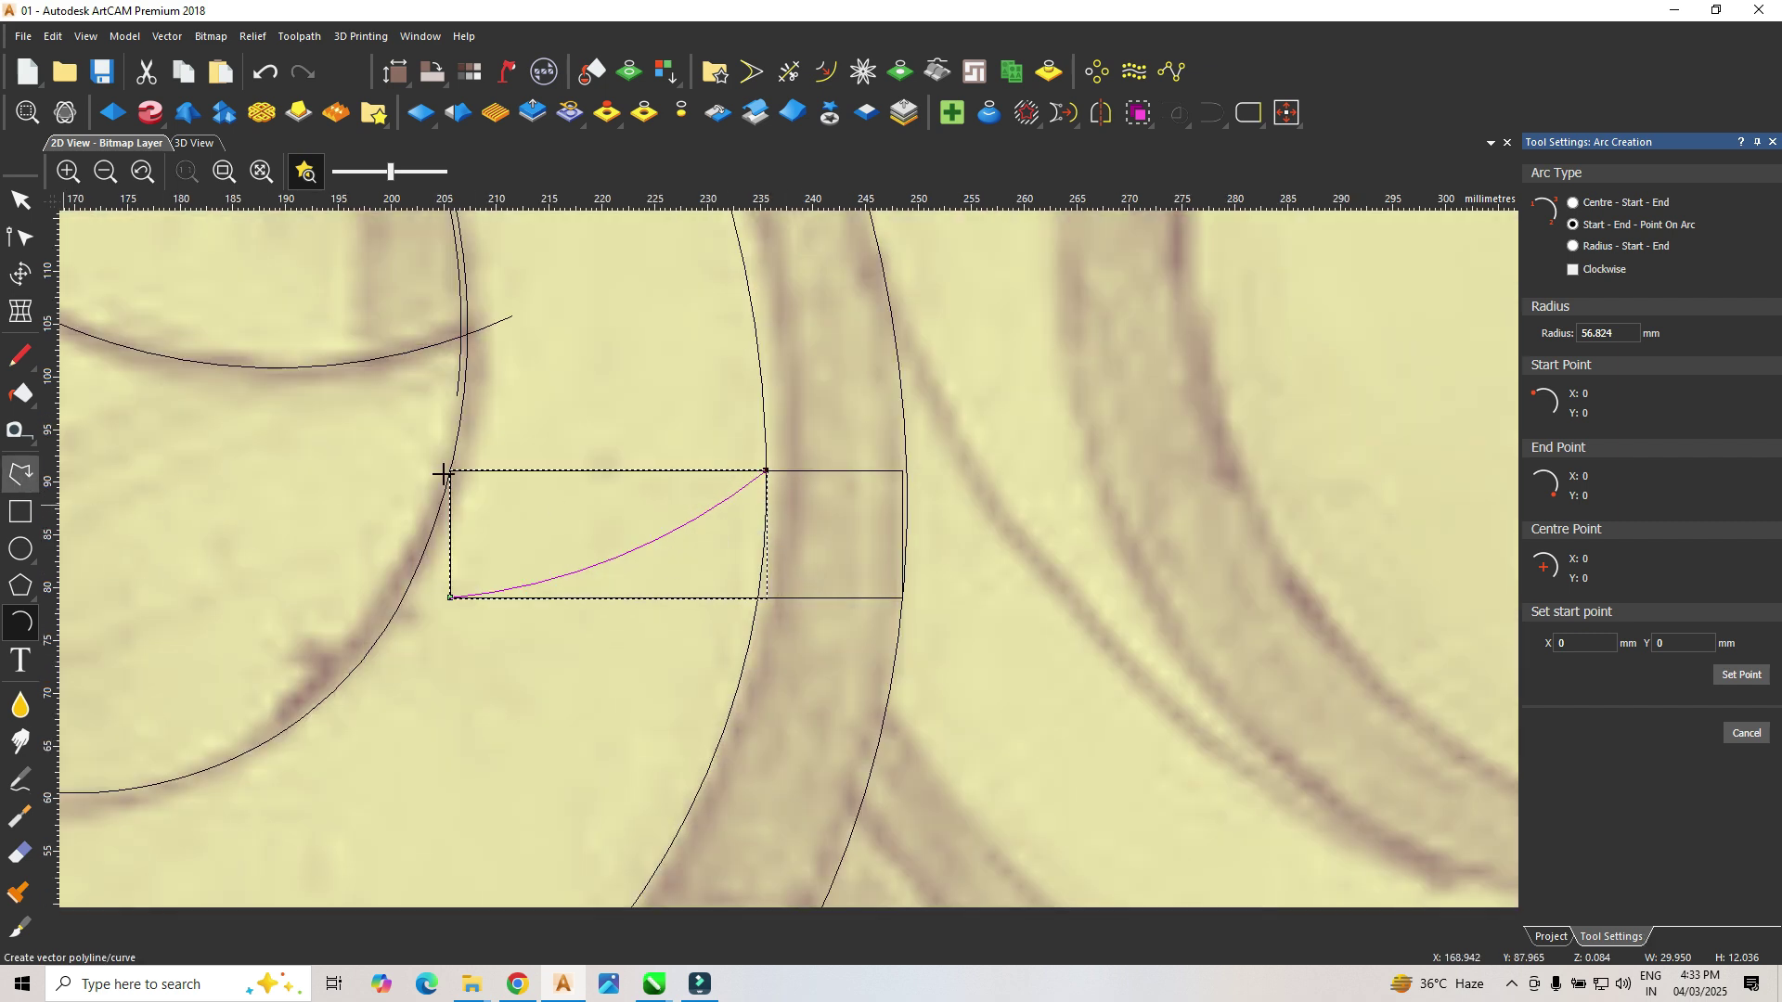
Step: Draw a vertical line about 12 mm long from the arc's upper end down to the rectangle's bottom edge
left_click(20, 474)
left_click(766, 471)
scroll(778, 598, "up", 5)
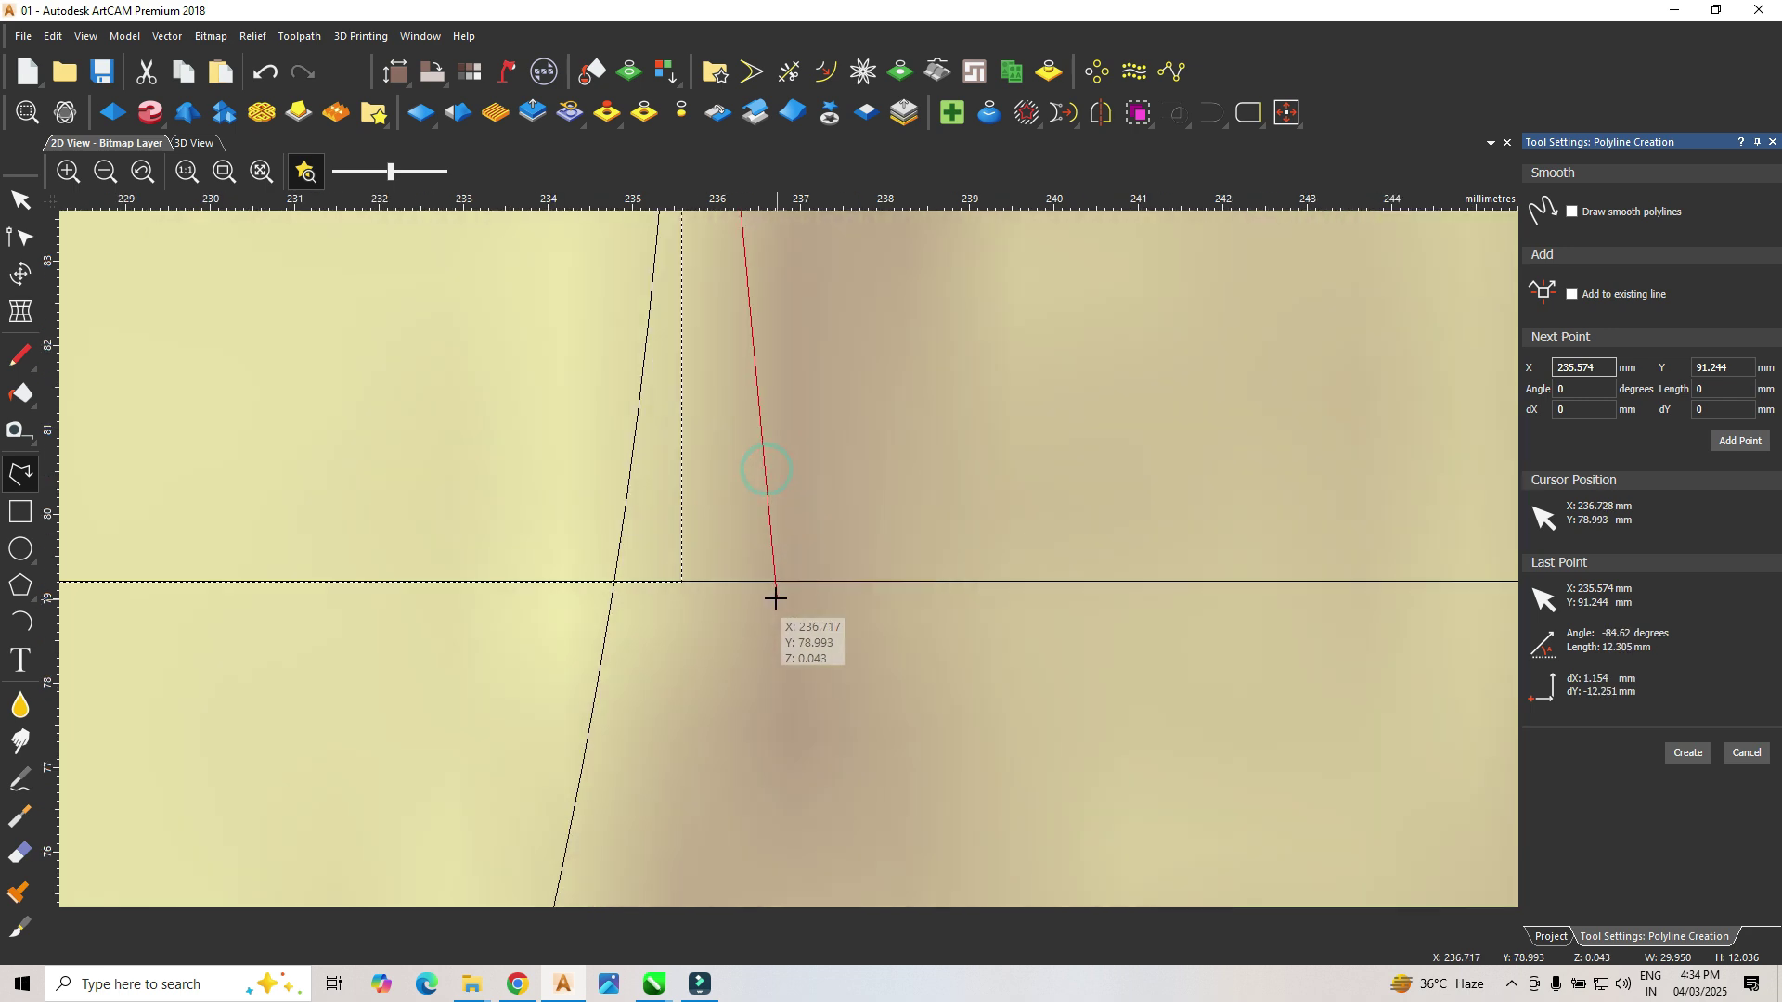
left_click(682, 581)
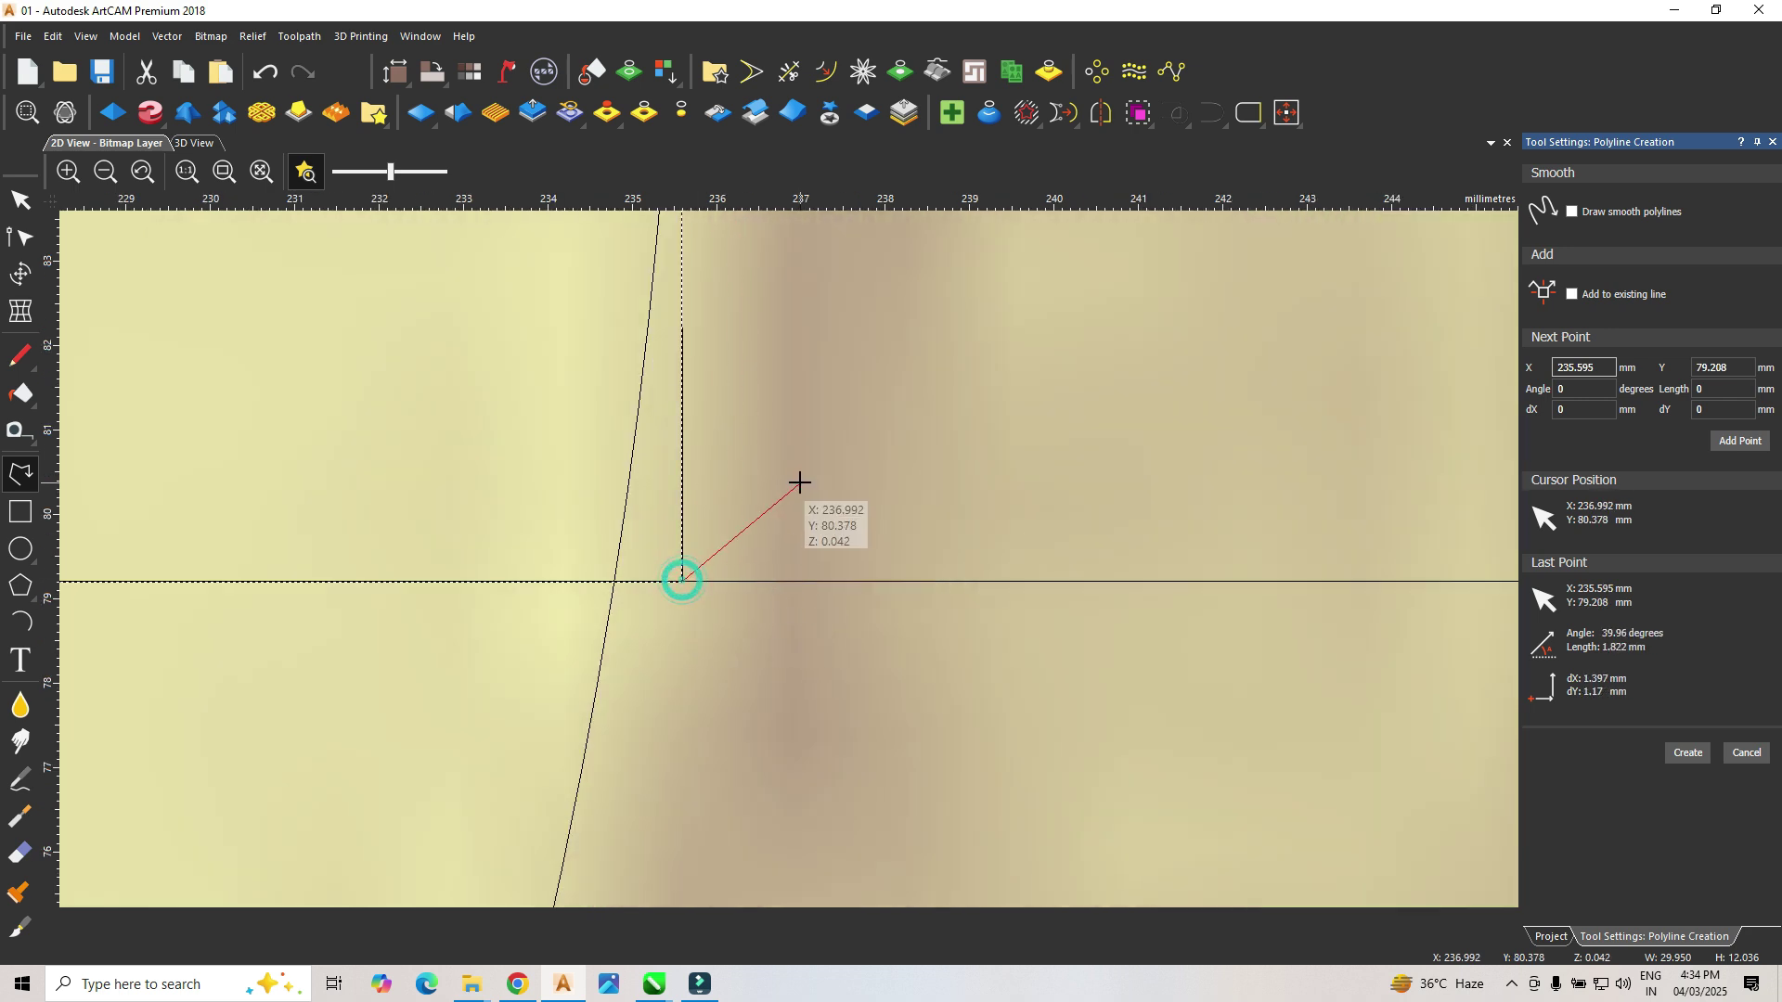
right_click(802, 492)
Step: Join the arc and the vertical line inside the rectangle into one vector
scroll(804, 514, "down", 2)
left_click(636, 387, "shift")
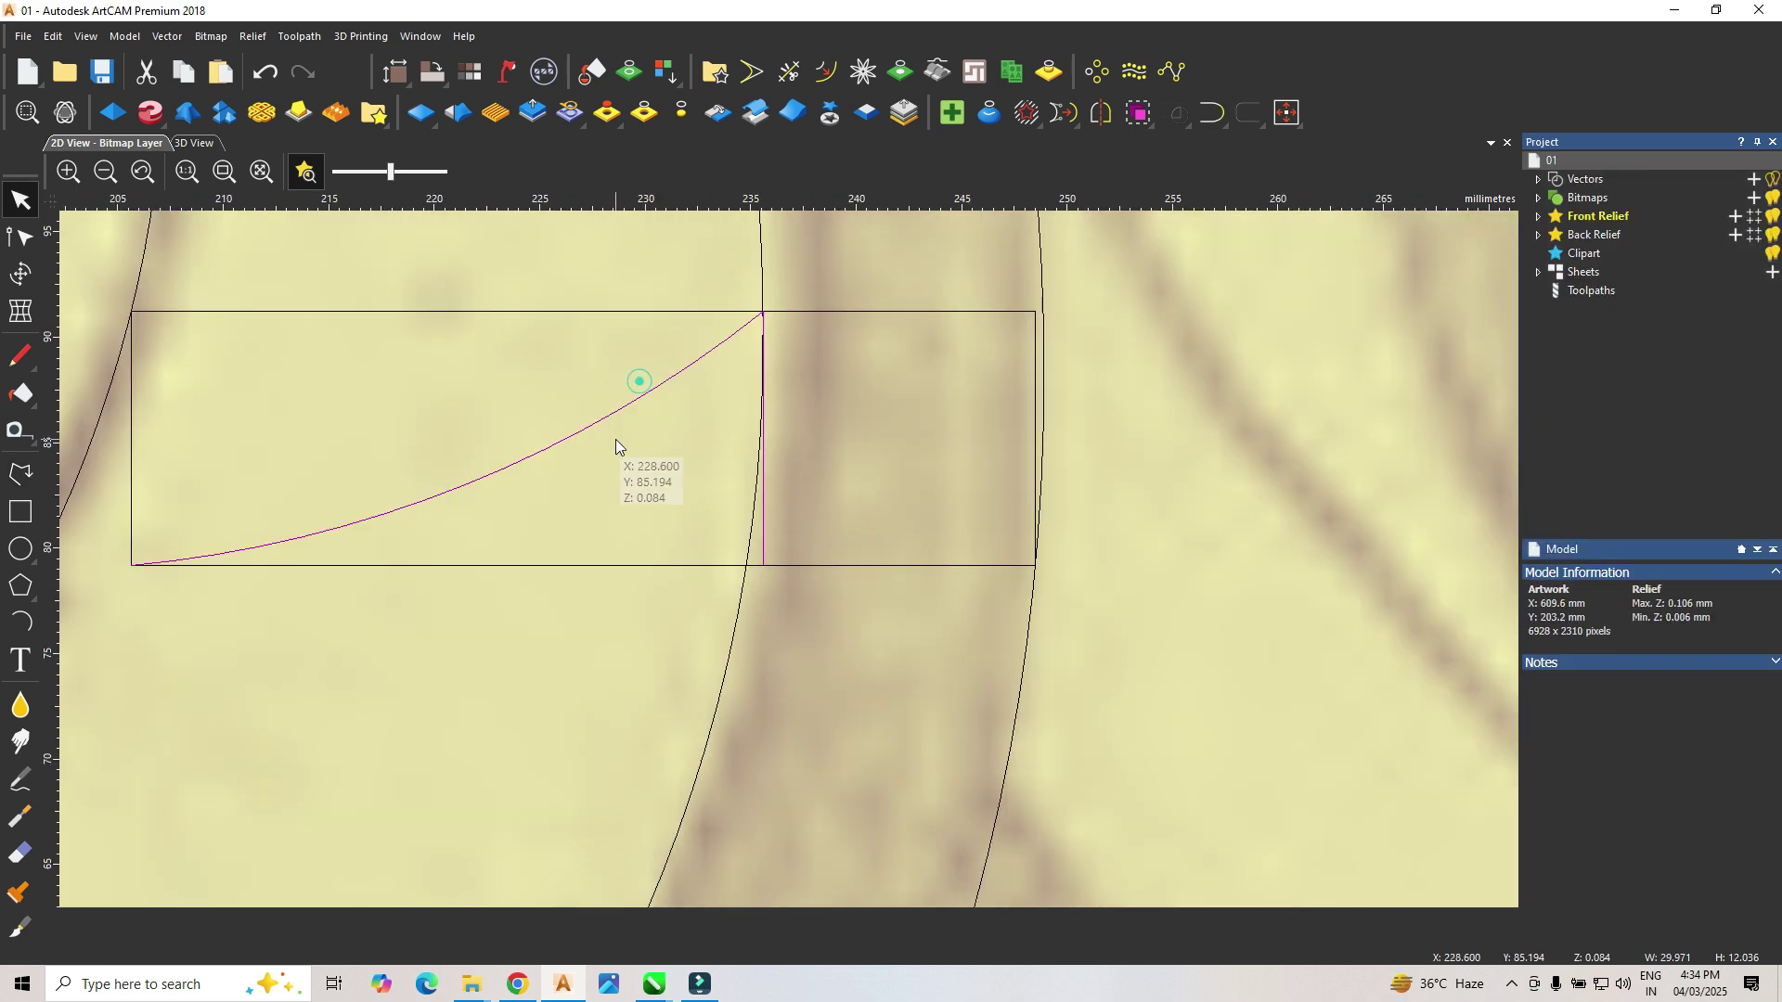
key("j")
left_click(1420, 430)
left_click(1458, 273)
scroll(466, 553, "down", 2)
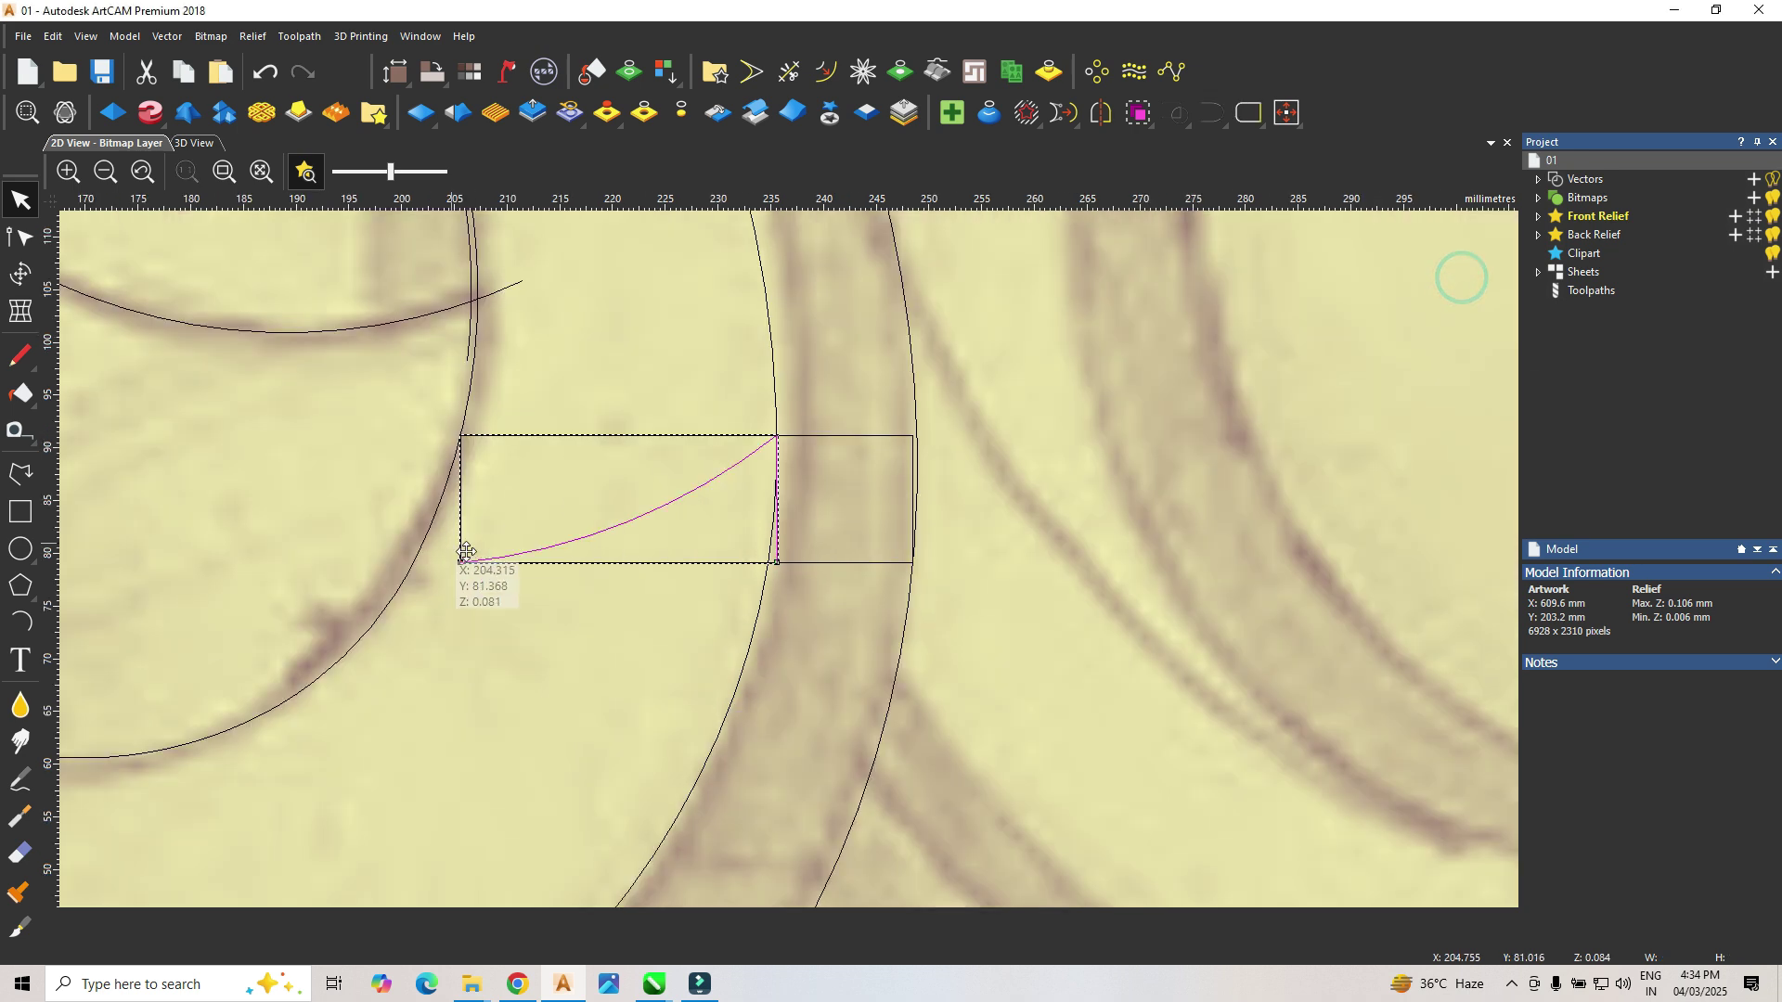
Step: Reshape the joined profile's arc into an S-curve that rises vertically from the rectangle's lower-left corner
scroll(466, 553, "up", 3)
left_click(602, 556)
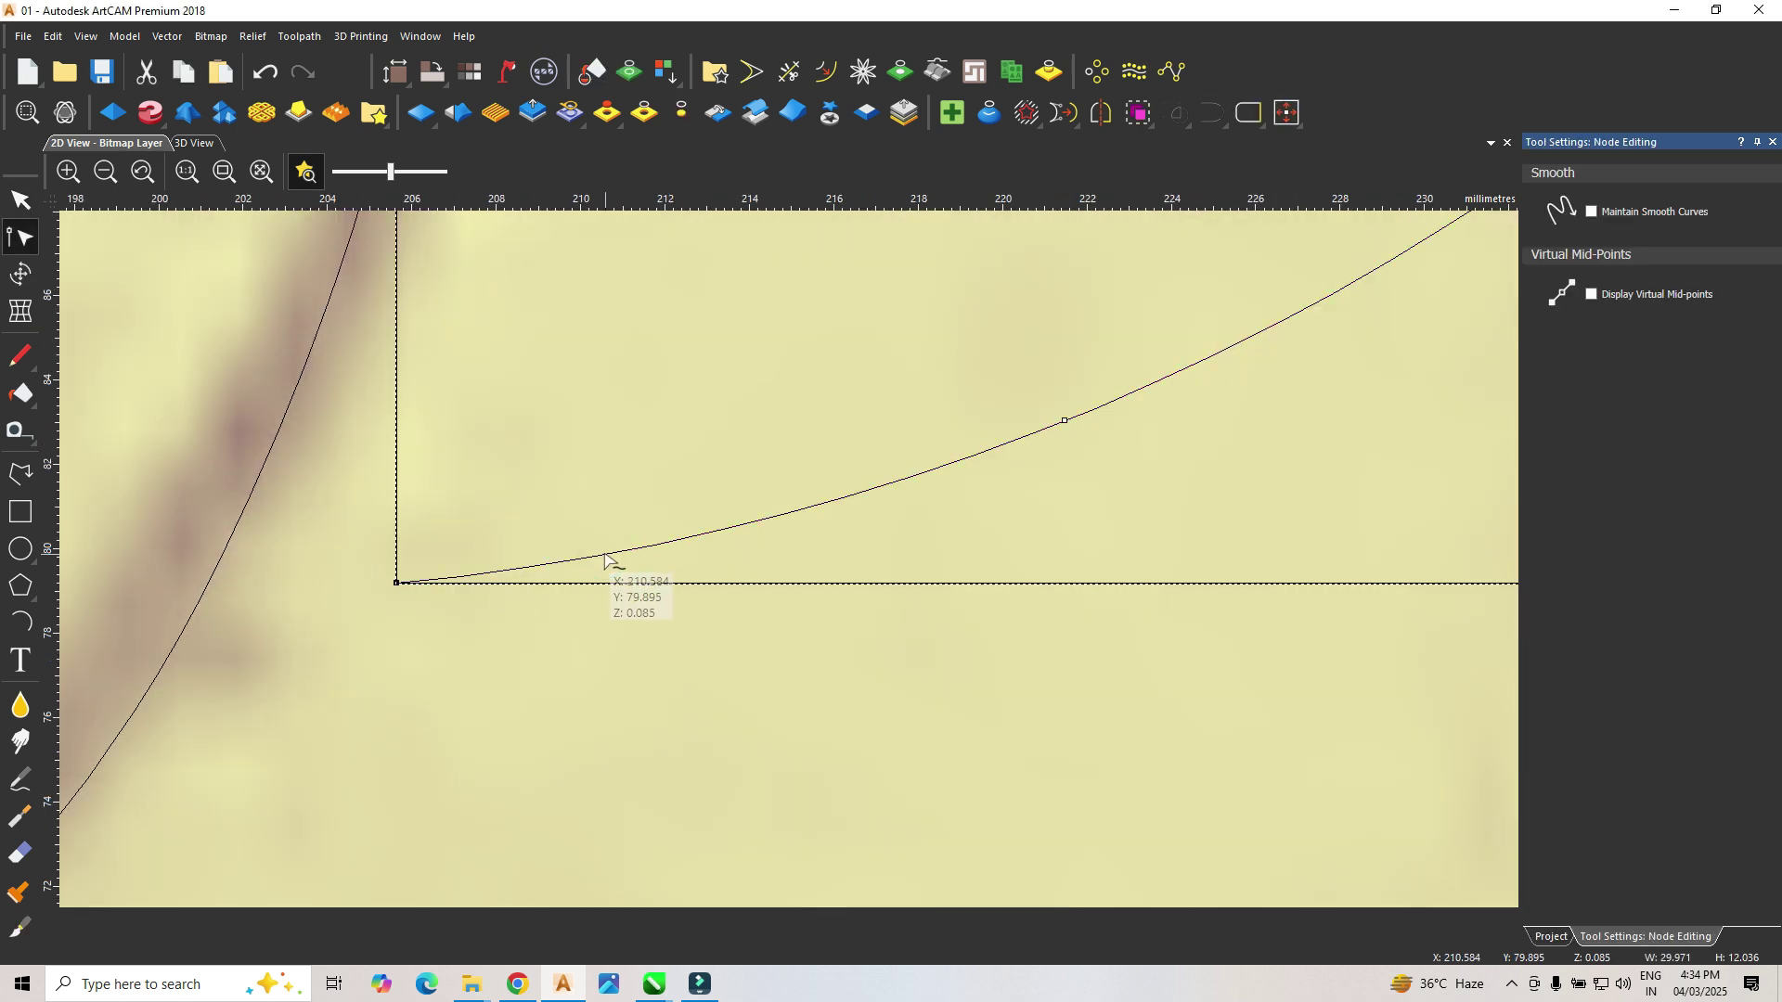
left_click_drag(855, 539, 405, 534)
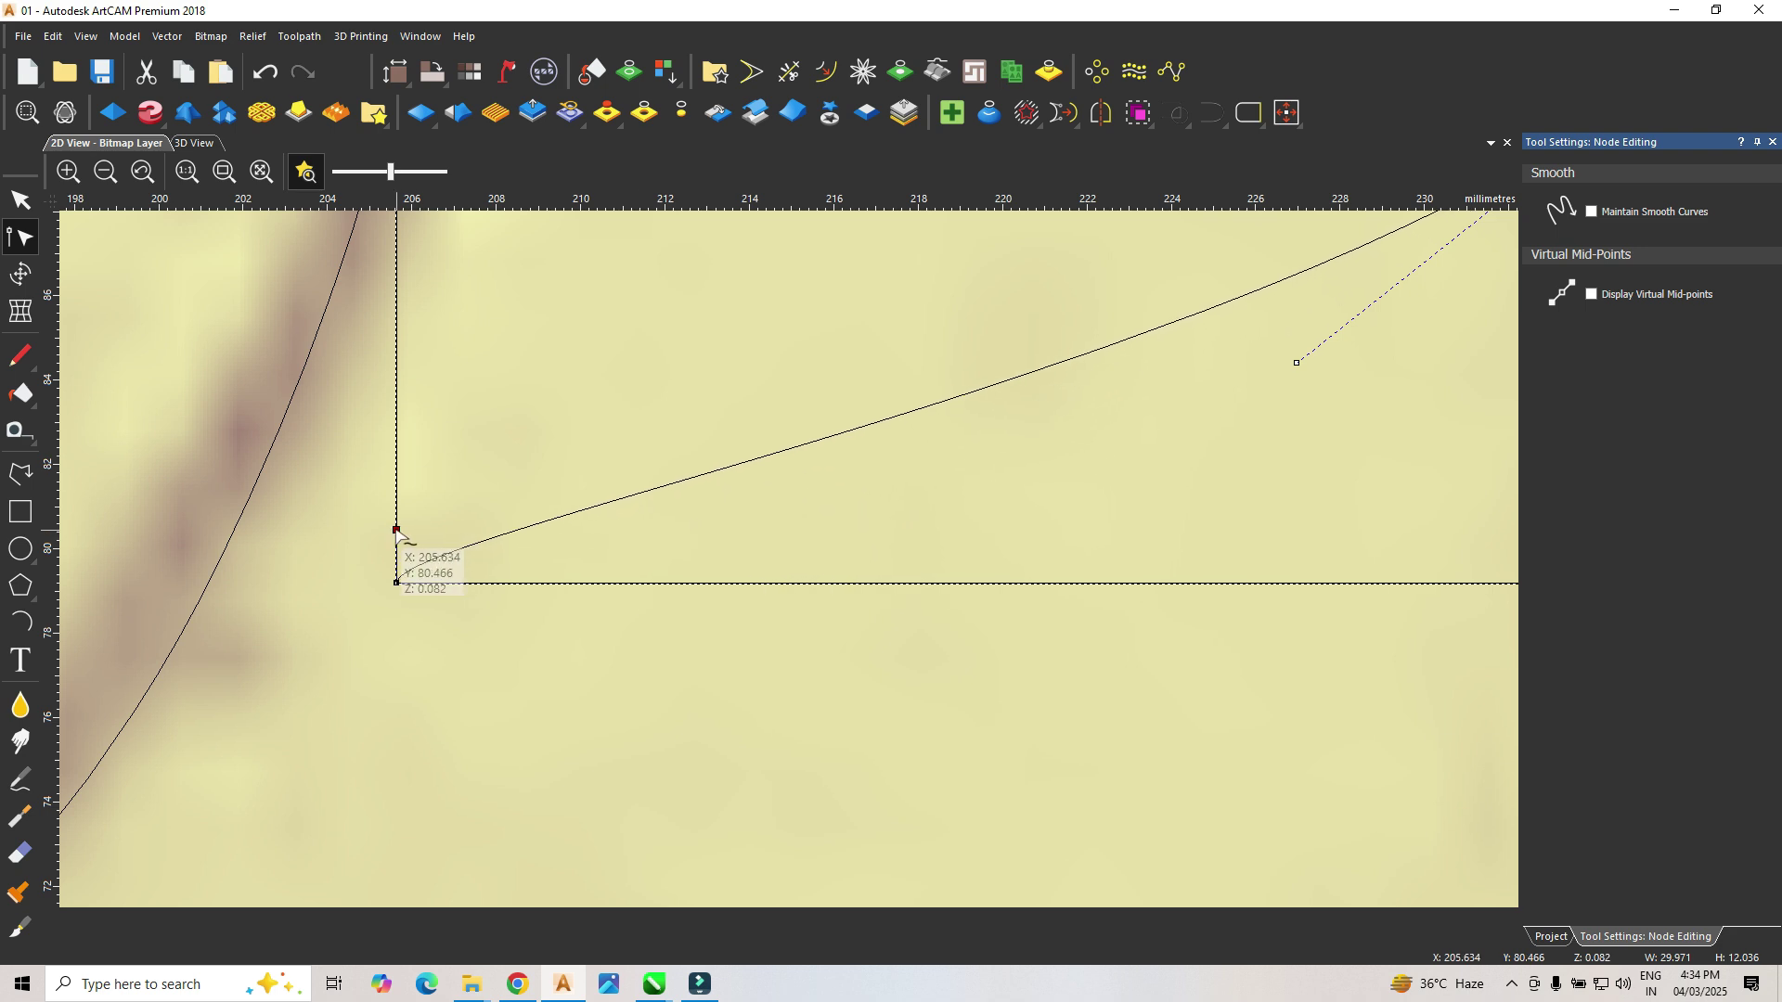
scroll(783, 577, "down", 2)
left_click_drag(590, 543, 593, 511)
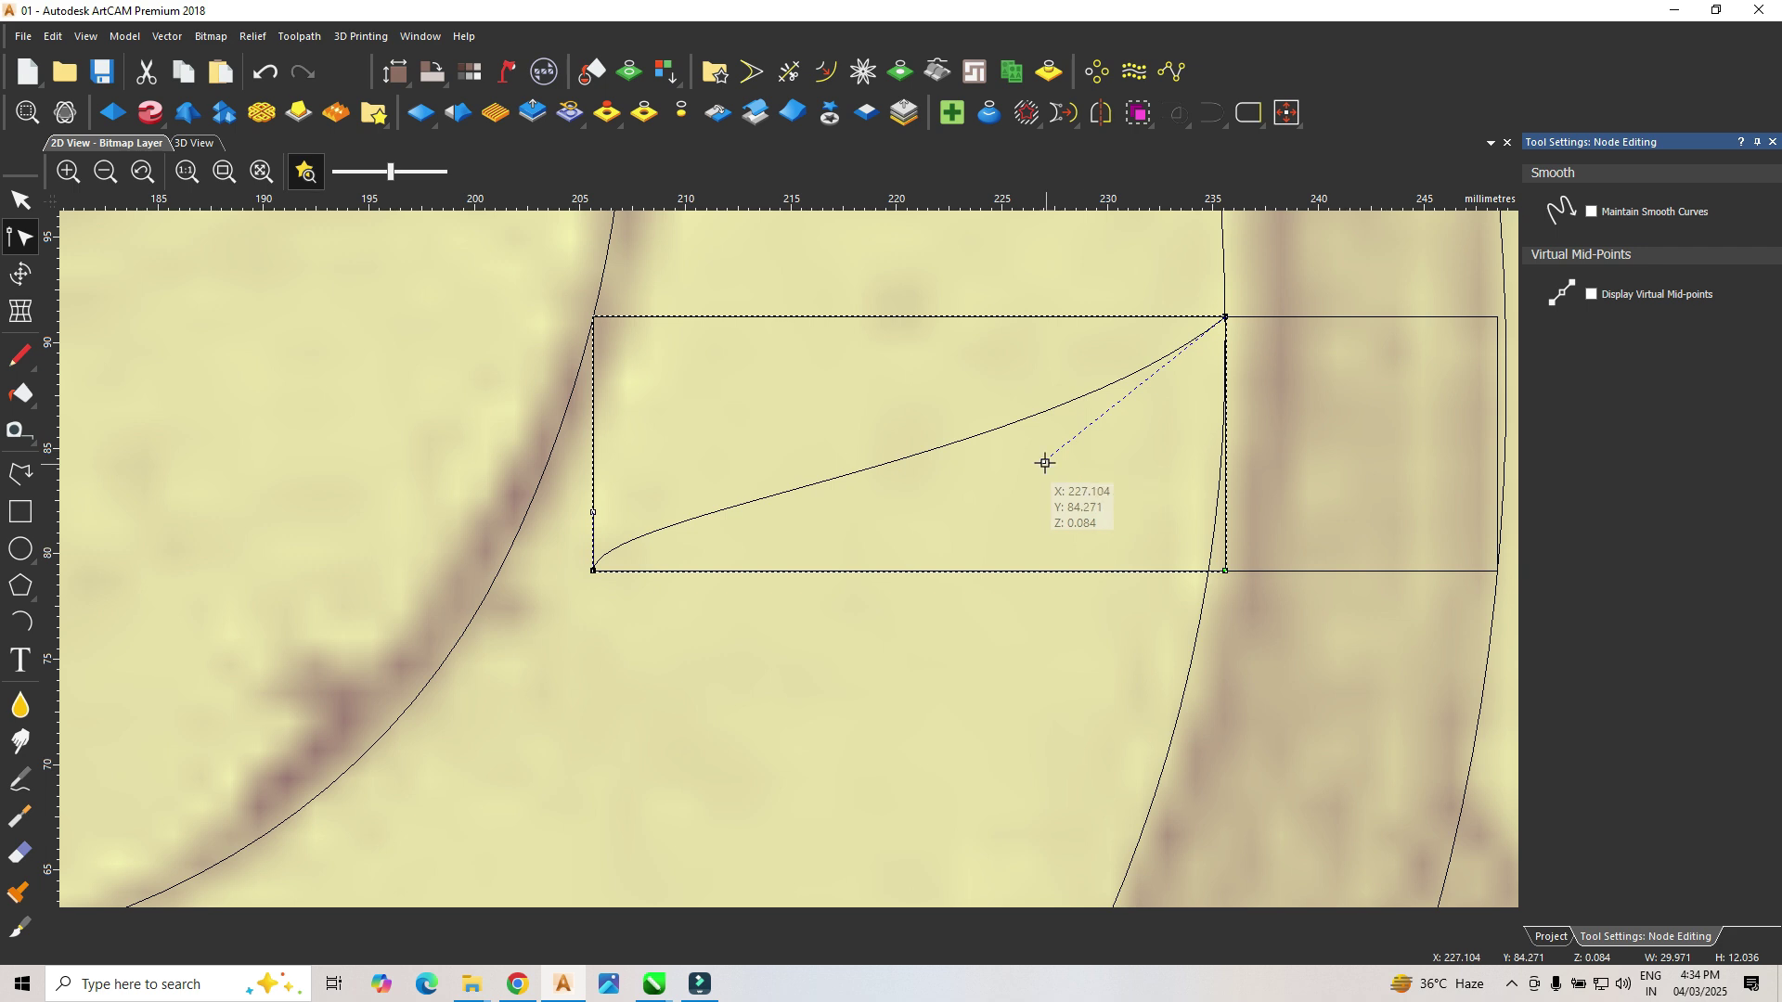
left_click(1013, 499)
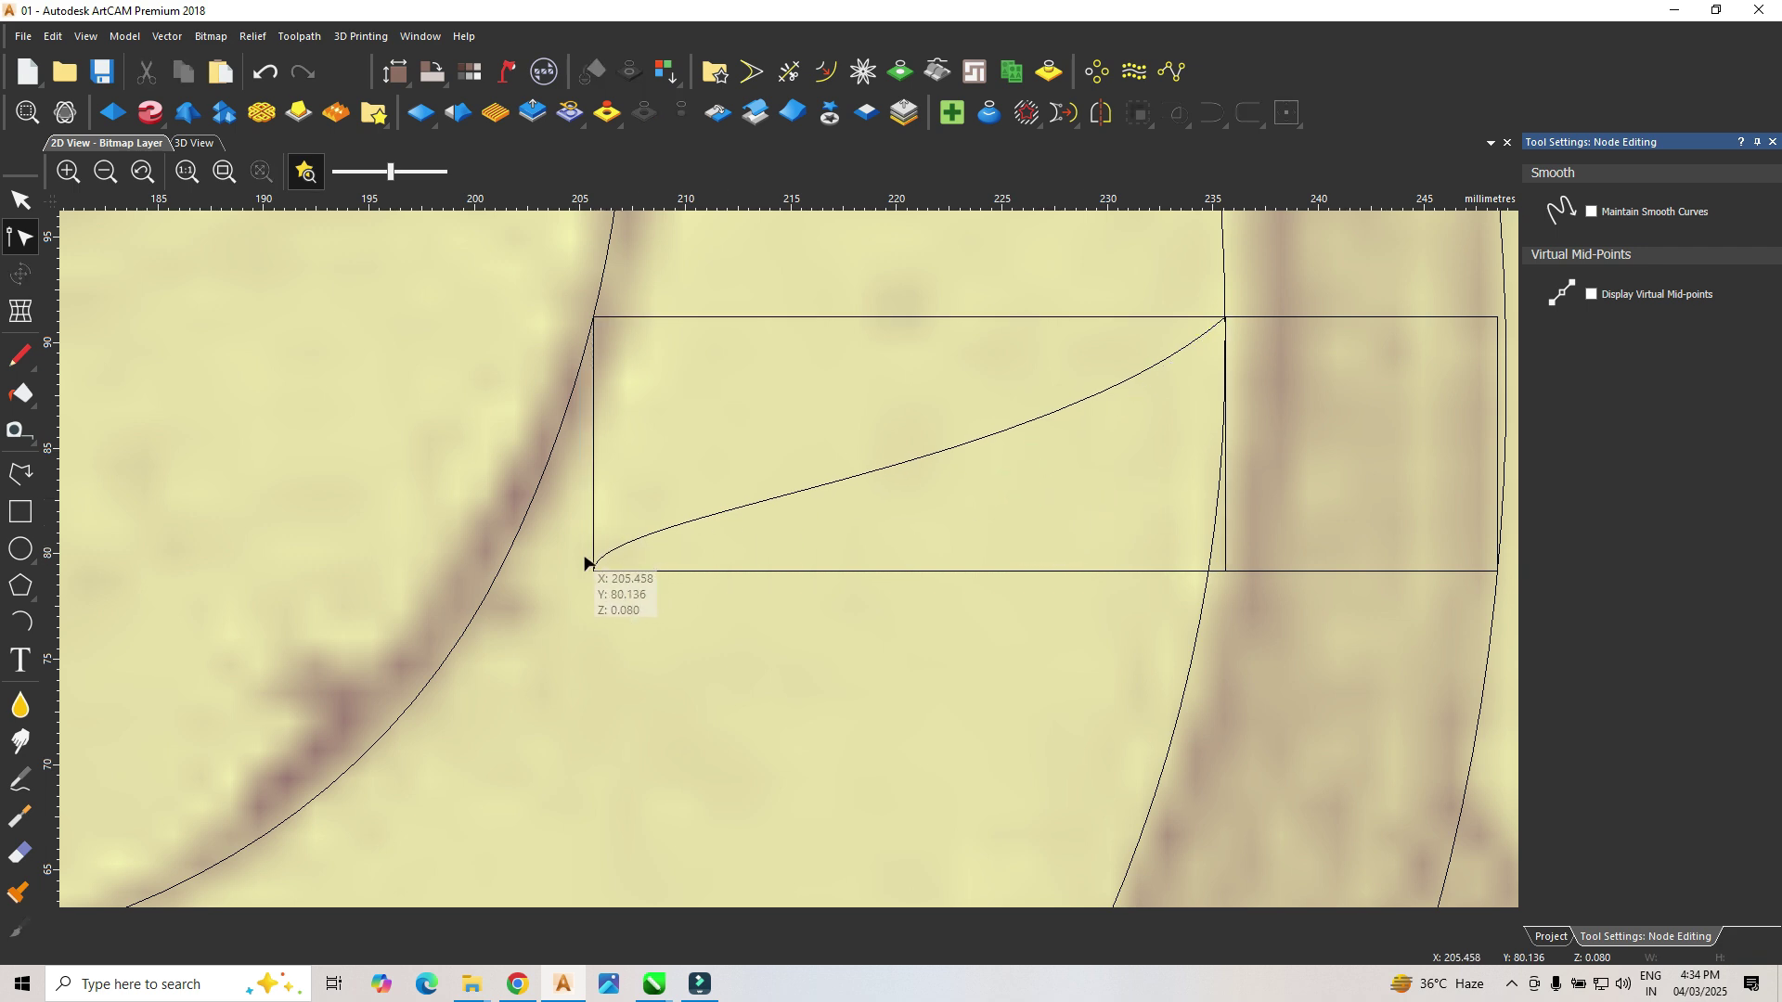
Step: Draw an arc of about 12.5 mm radius from the S-curve's upper end to the rectangle's lower-right corner
scroll(631, 570, "down", 3)
scroll(783, 585, "up", 2)
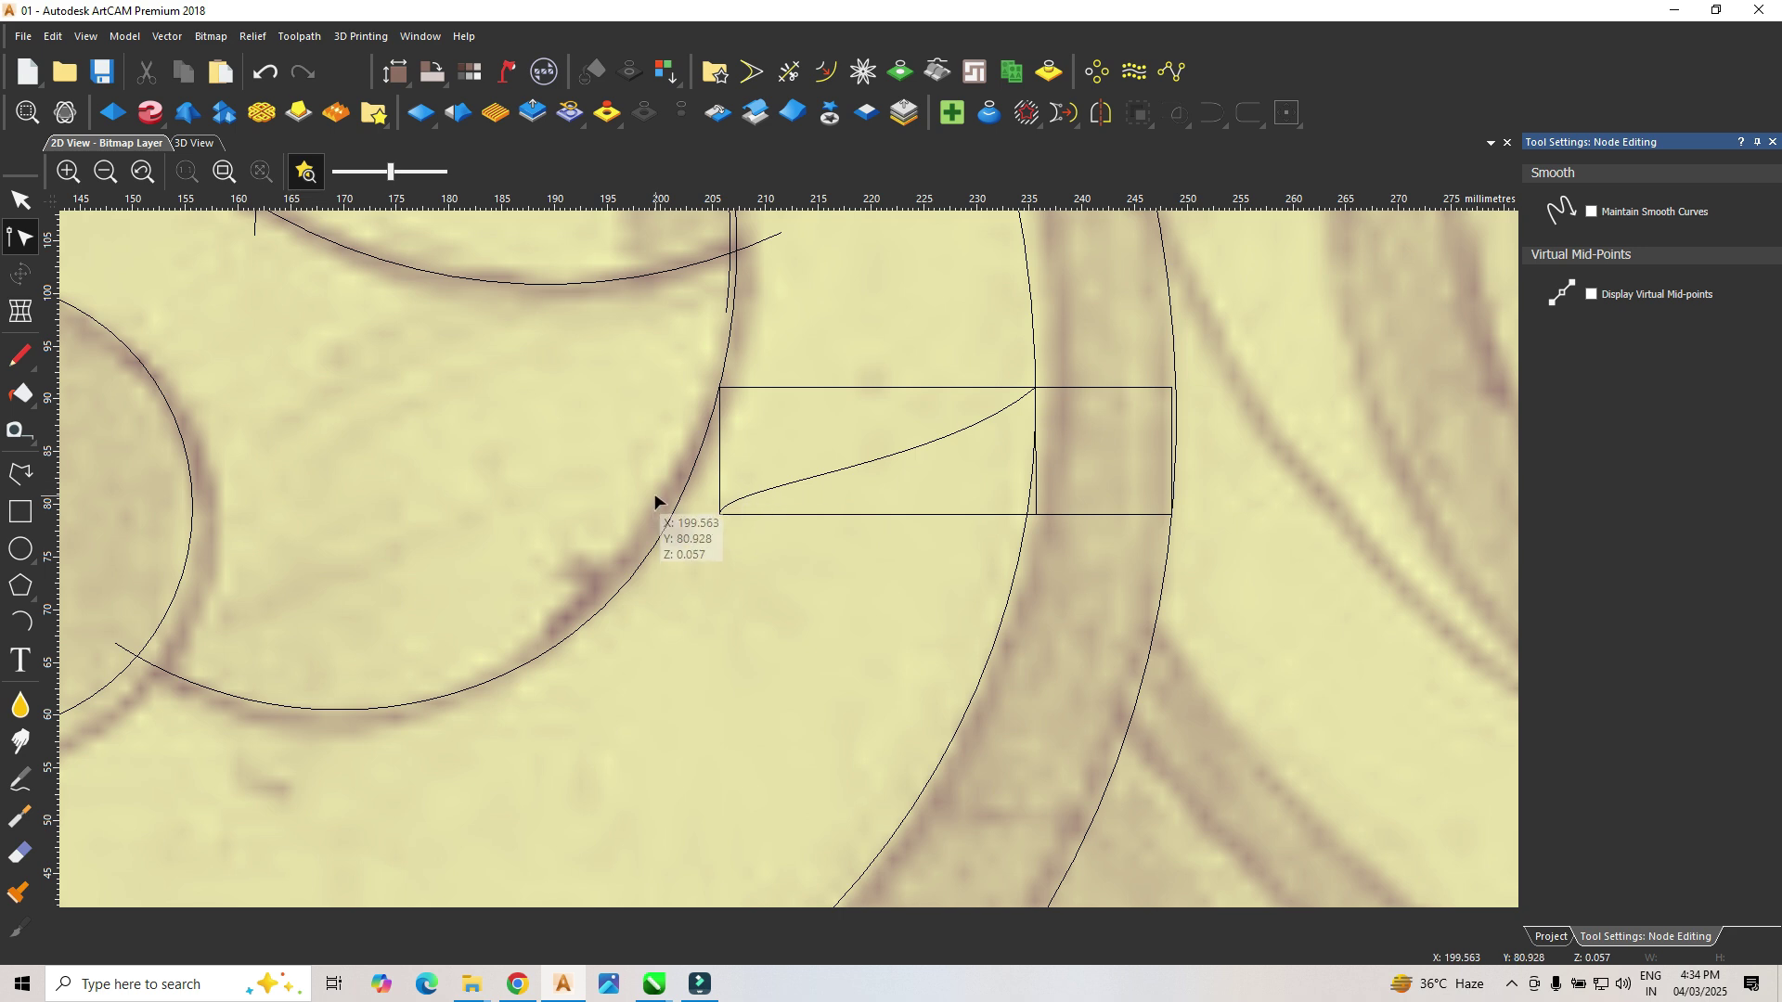
scroll(967, 501, "down", 2)
scroll(947, 506, "up", 2)
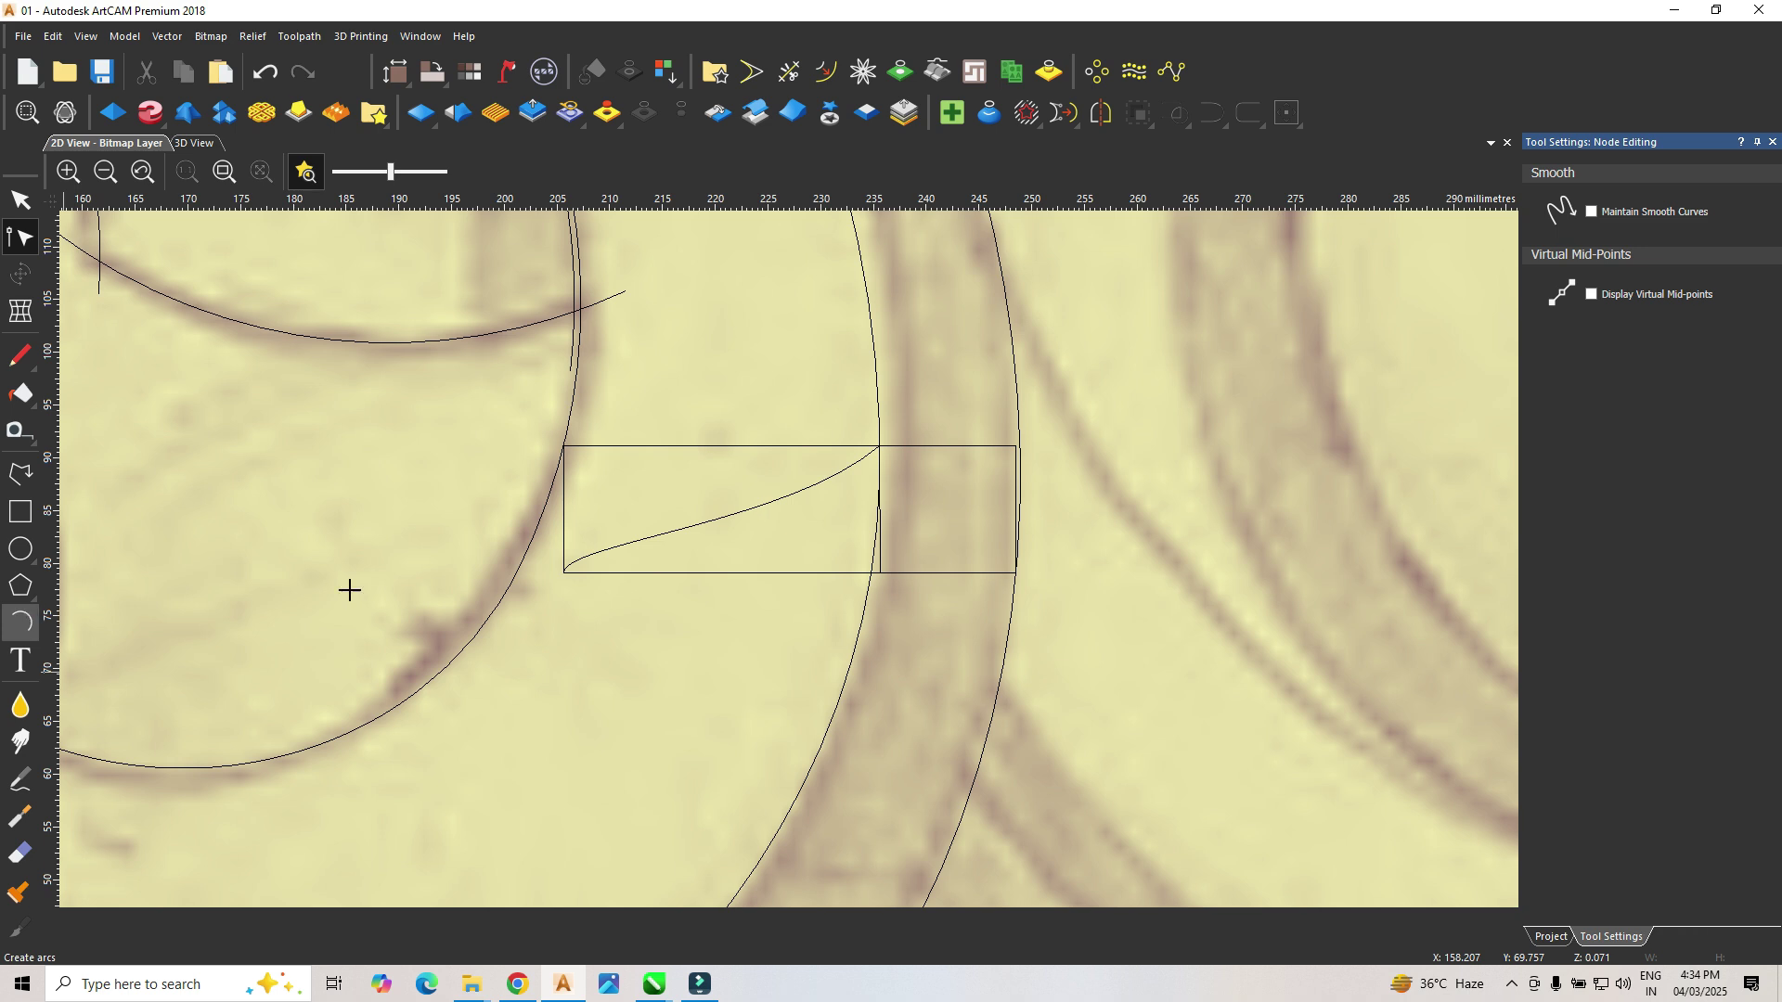
left_click(880, 446)
left_click(1017, 572)
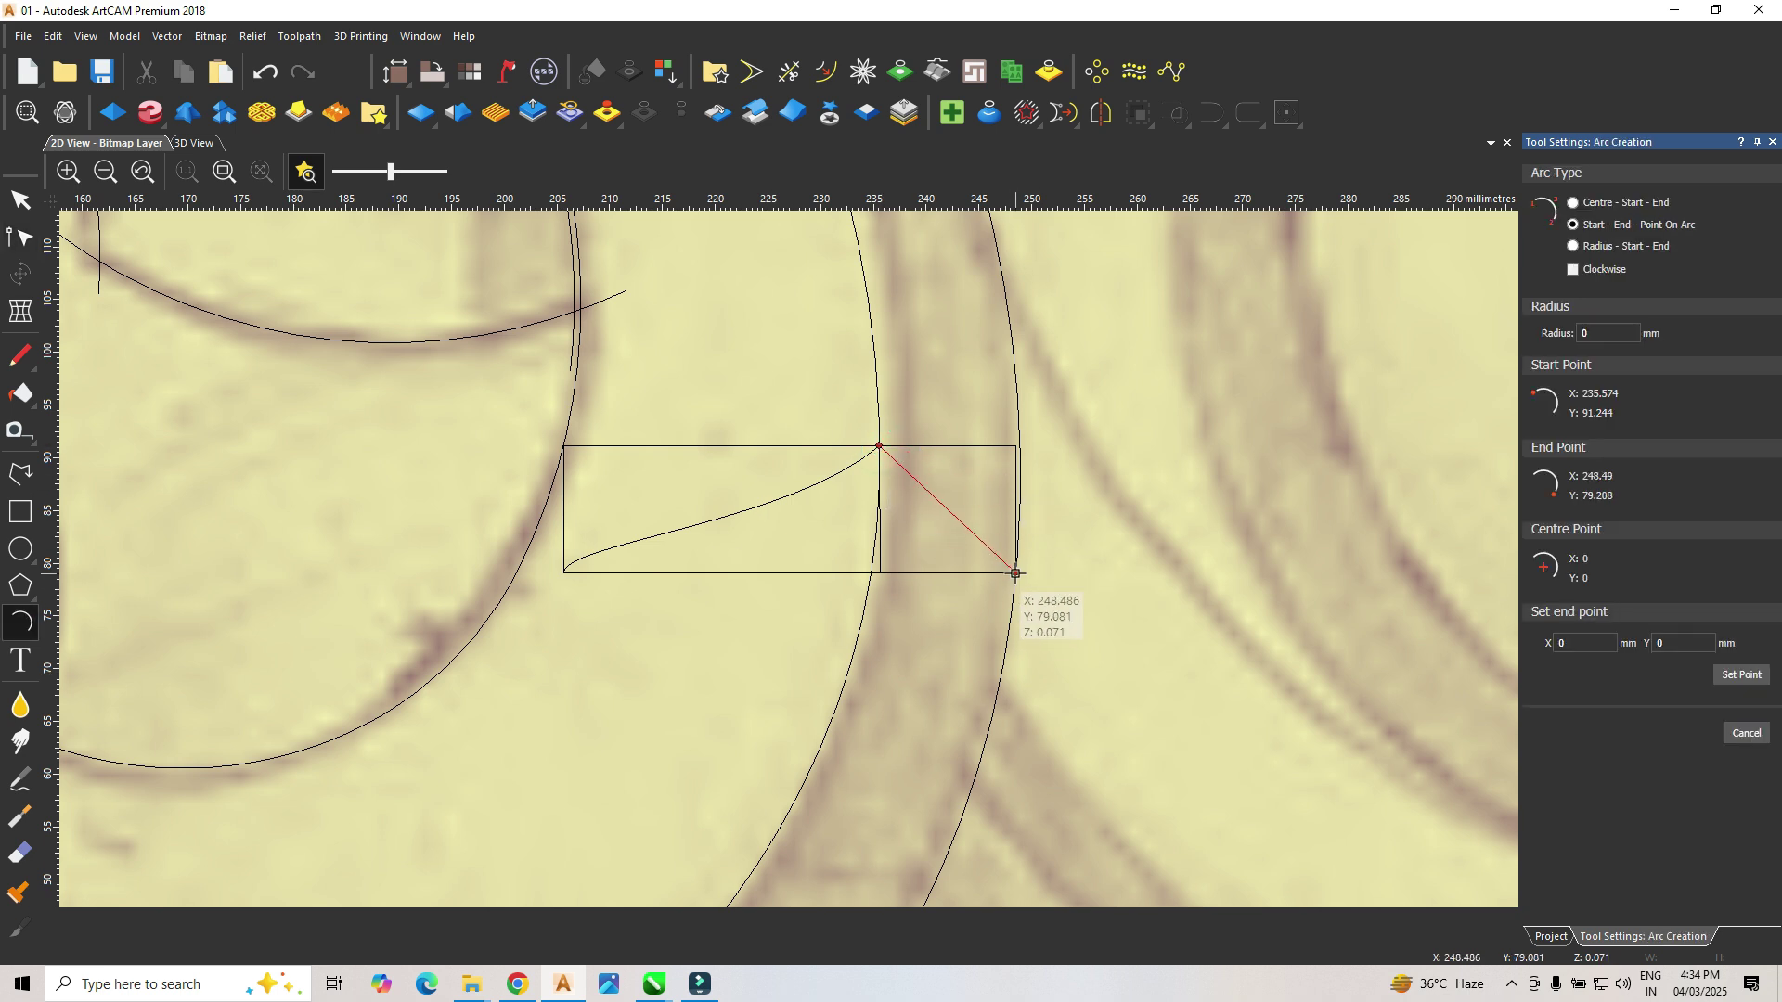
left_click(999, 513)
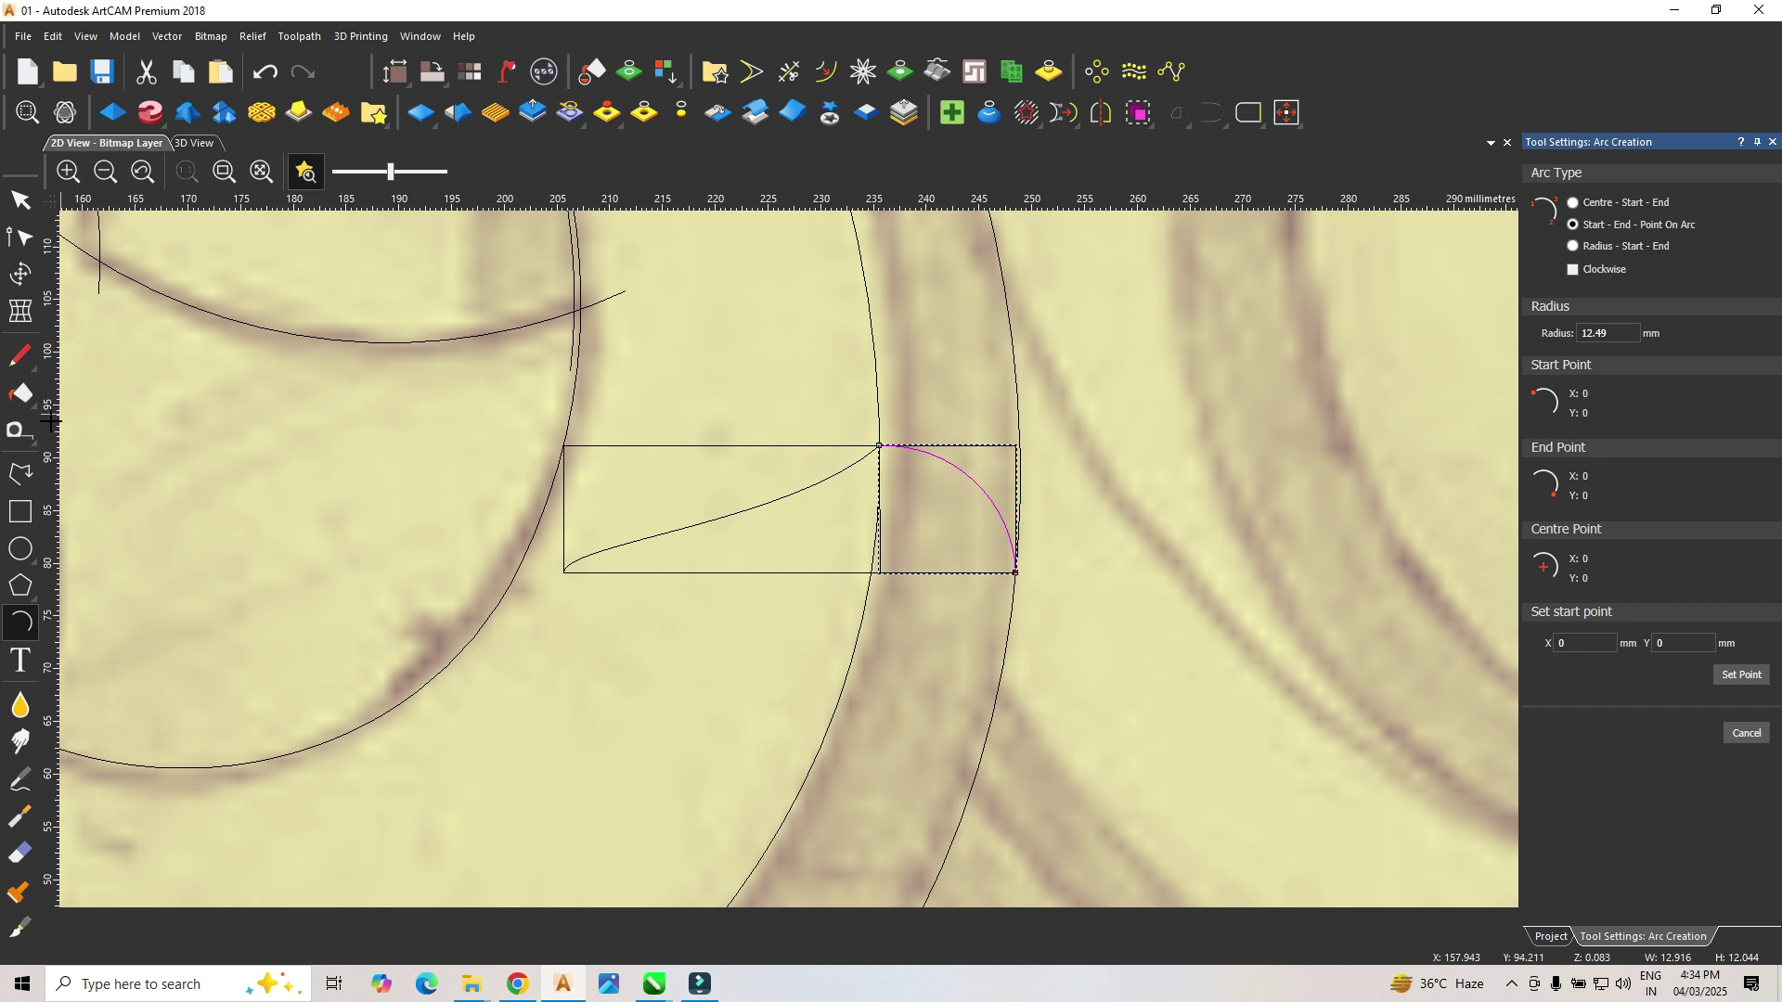
Step: Draw a vertical line about 12 mm long from the quarter arc's upper end down to the rectangle's bottom edge
left_click(20, 475)
left_click(880, 445)
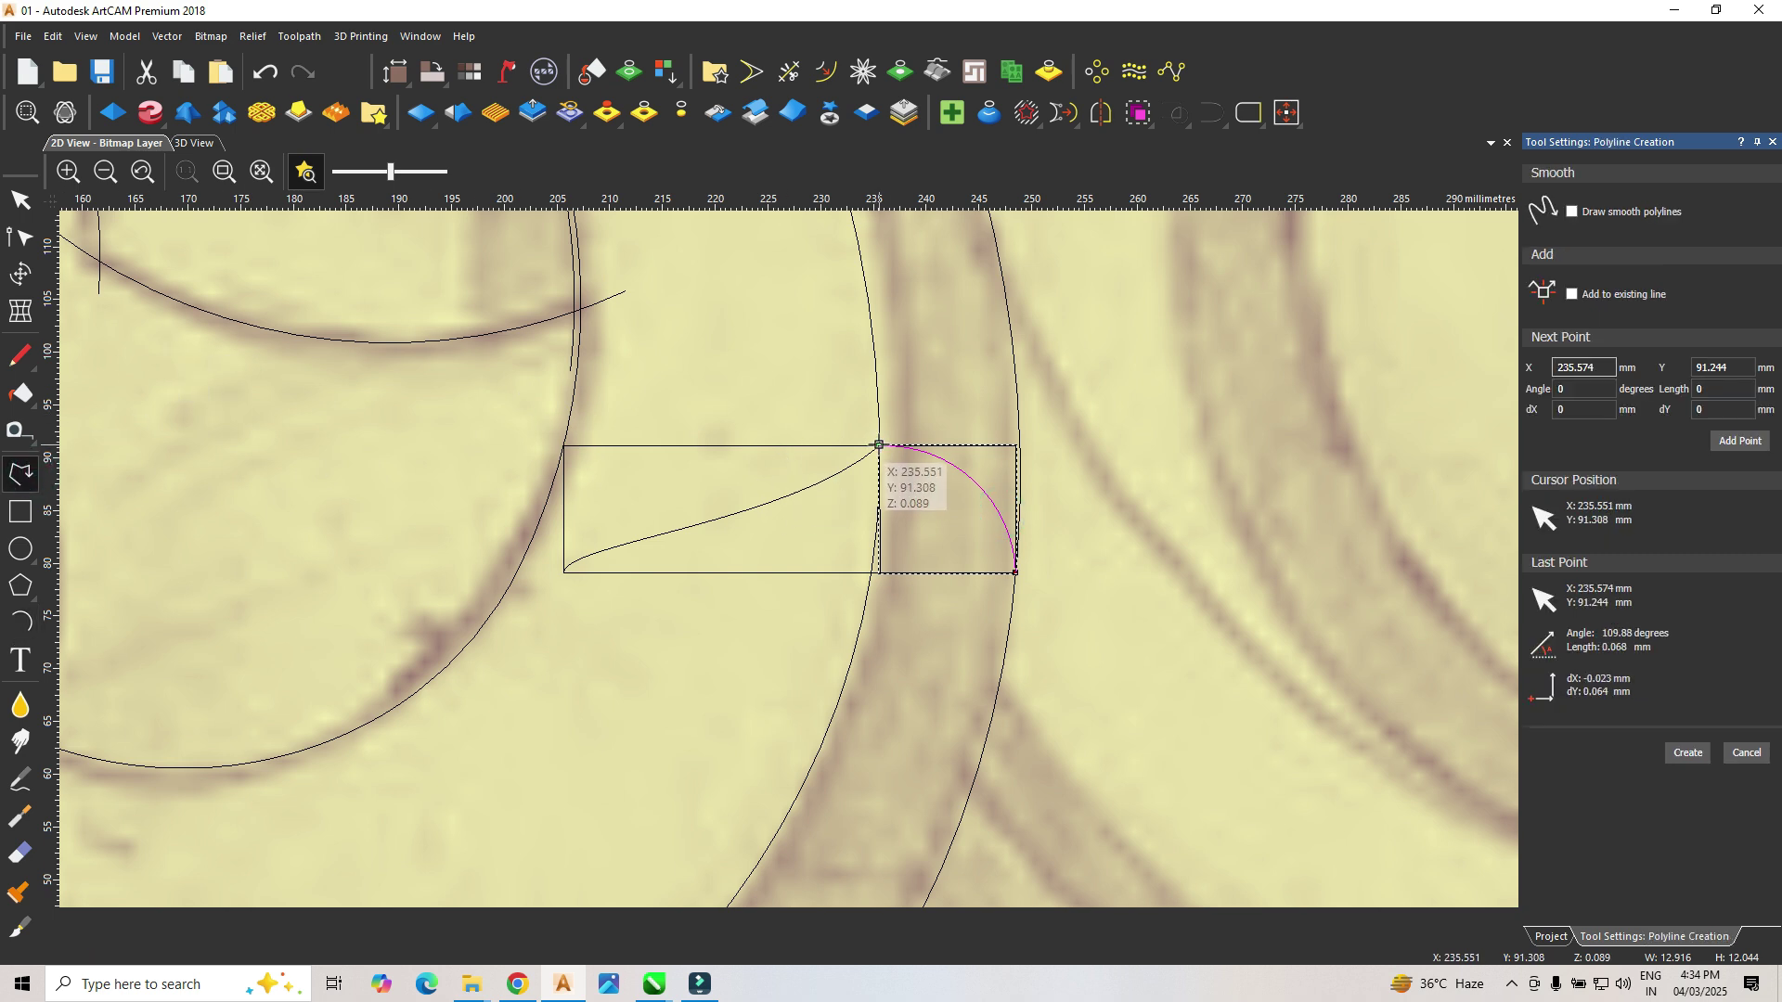
scroll(902, 570, "up", 3)
left_click(807, 574)
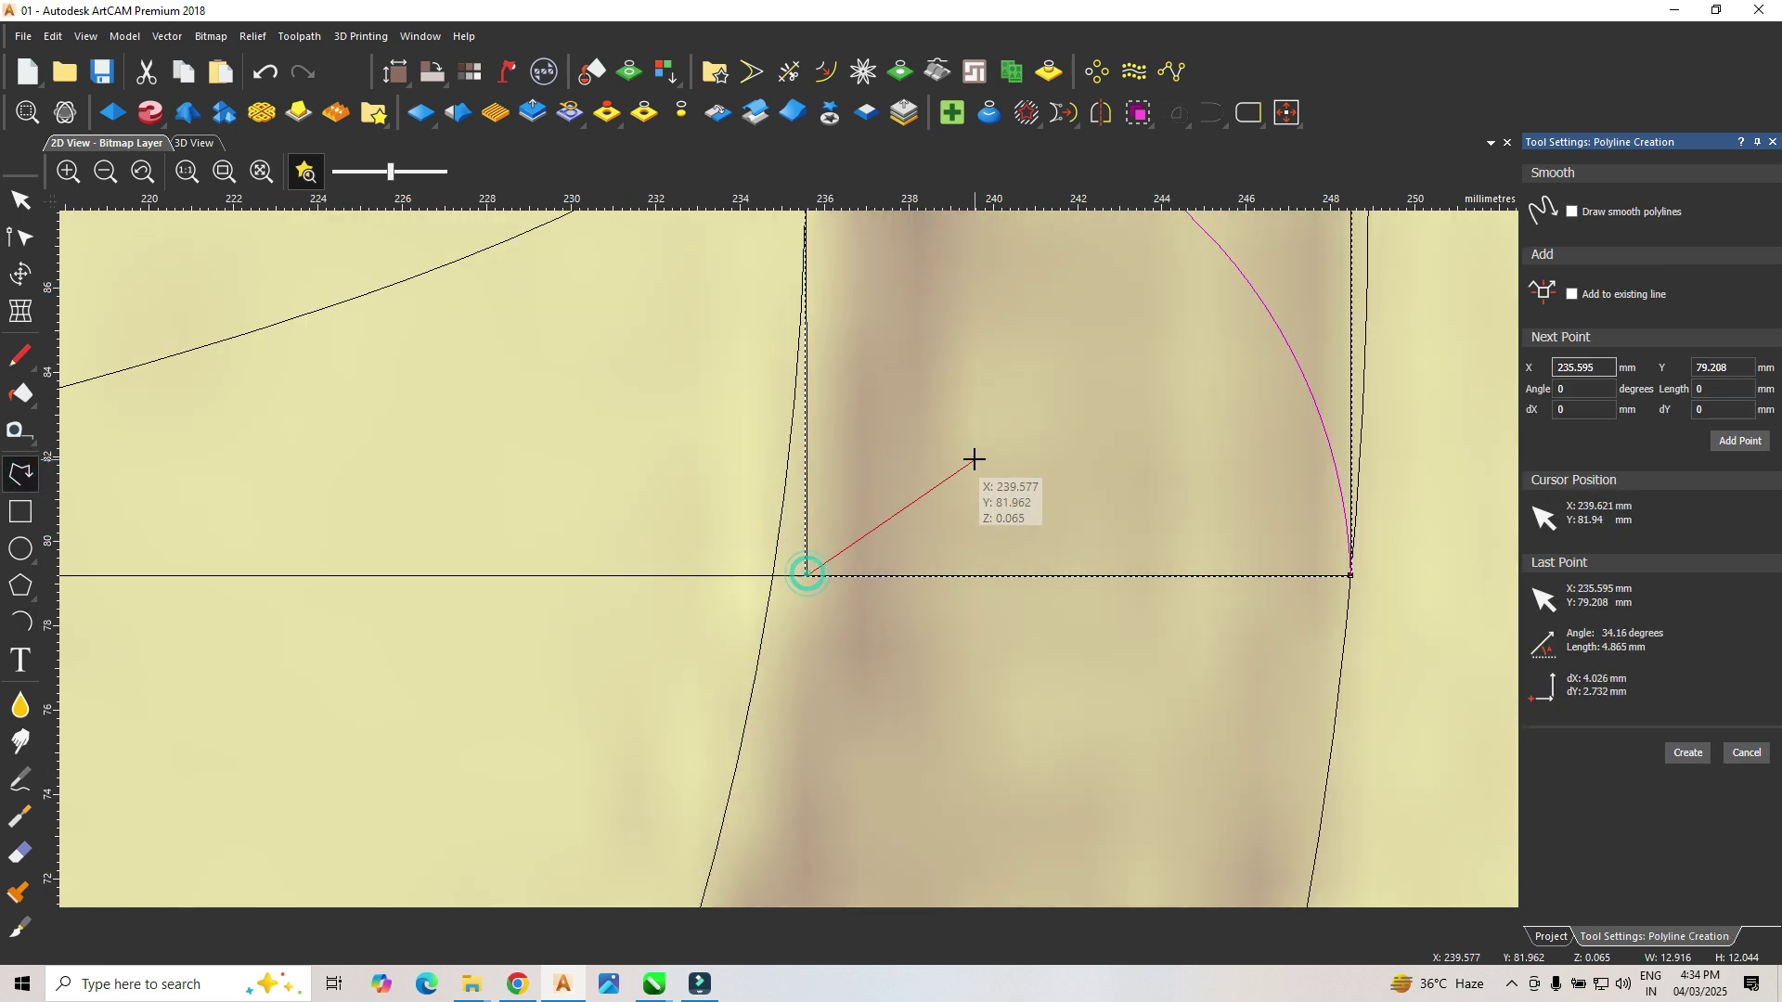
key("Escape")
scroll(955, 461, "down", 3)
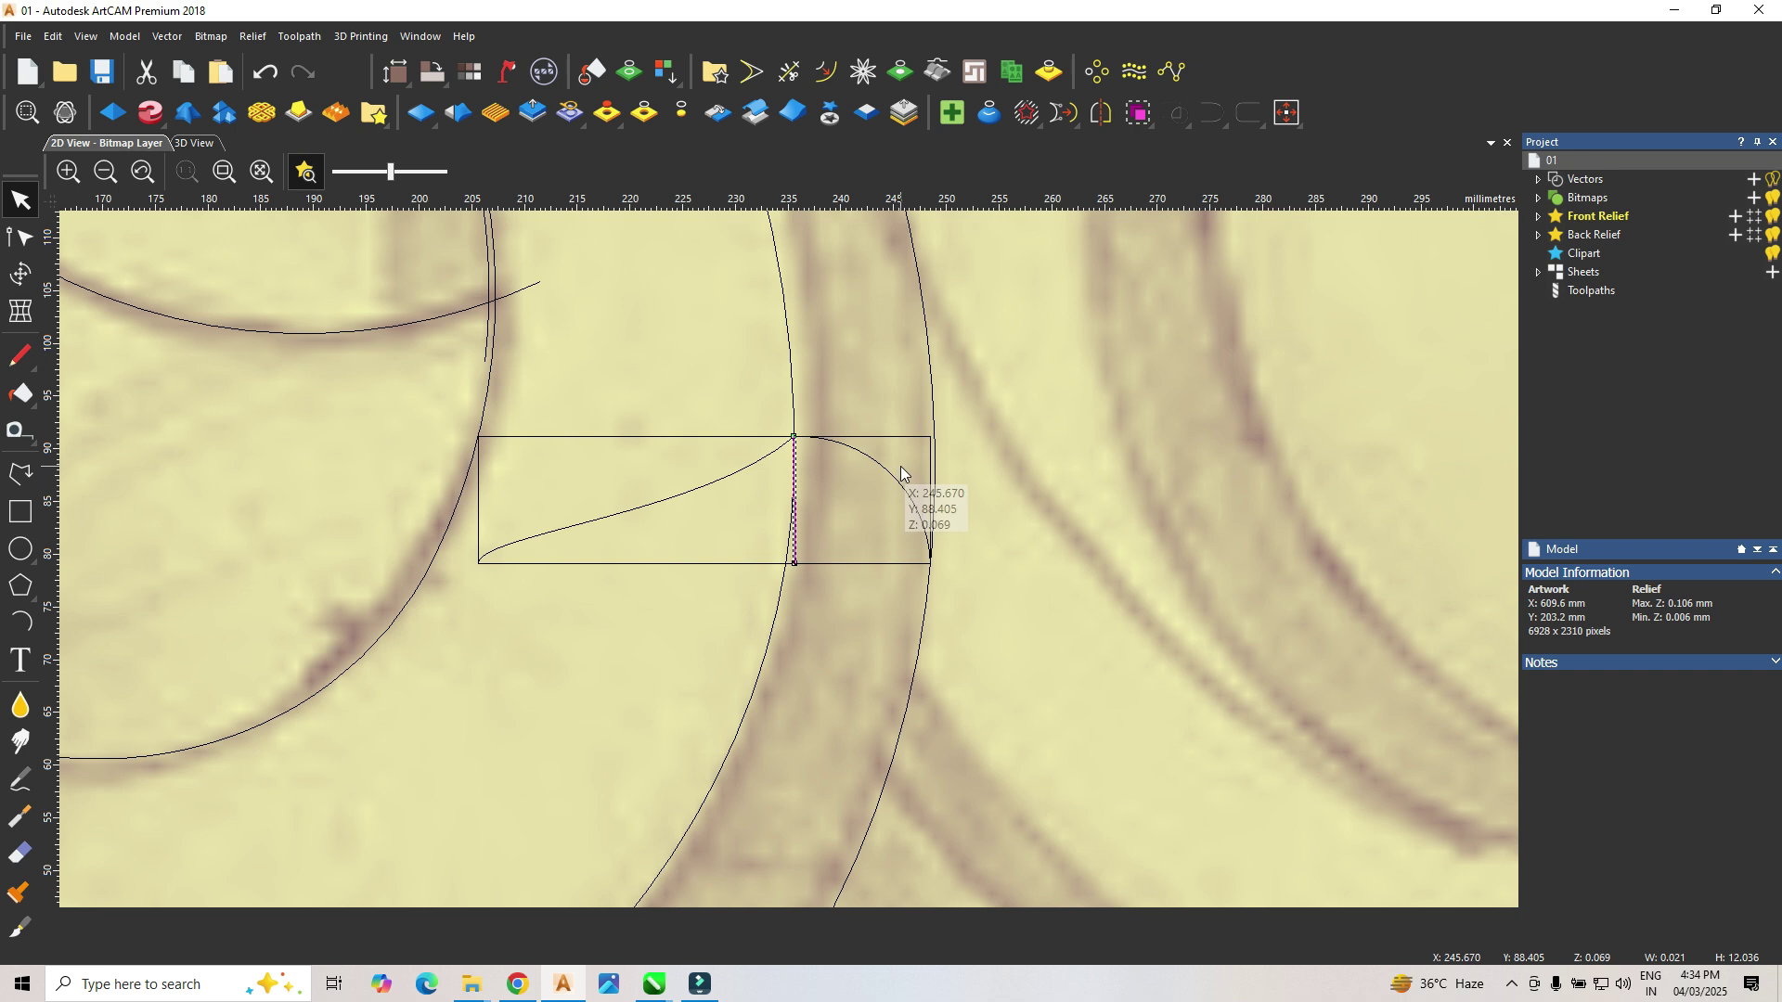
Step: Join the quarter arc and its vertical line into one vector with a 0.025 mm tolerance
key("j")
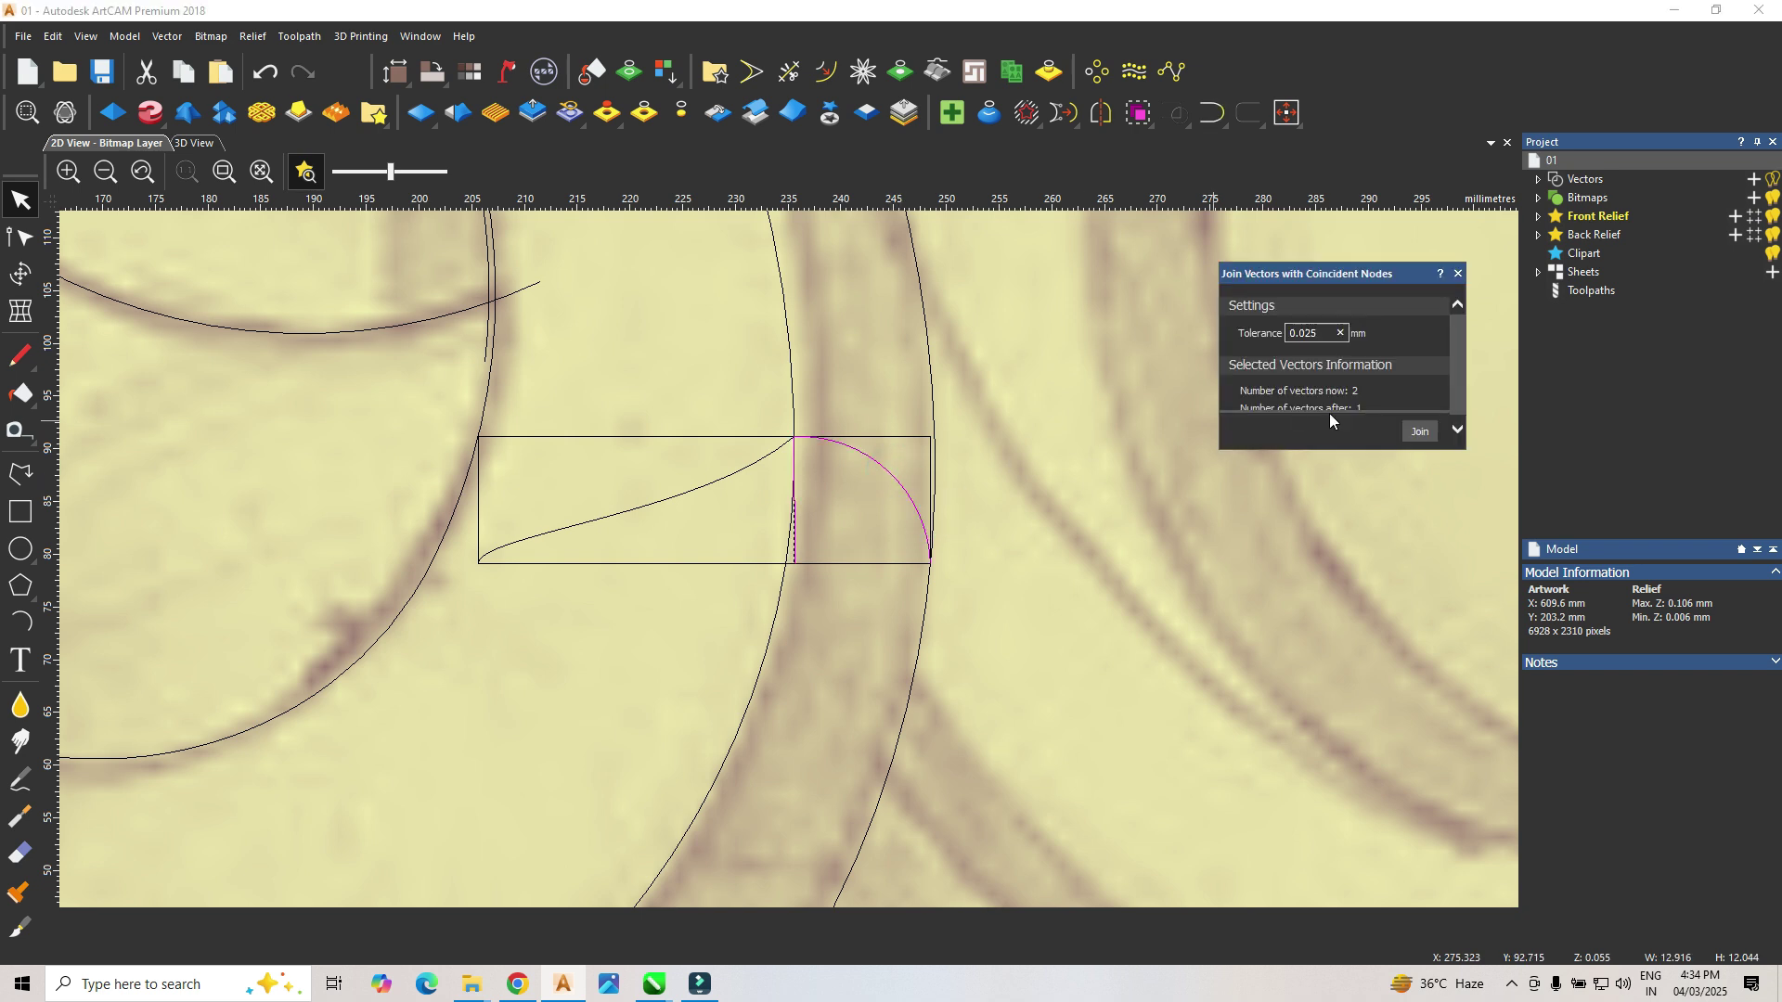
left_click(1419, 432)
left_click(1458, 274)
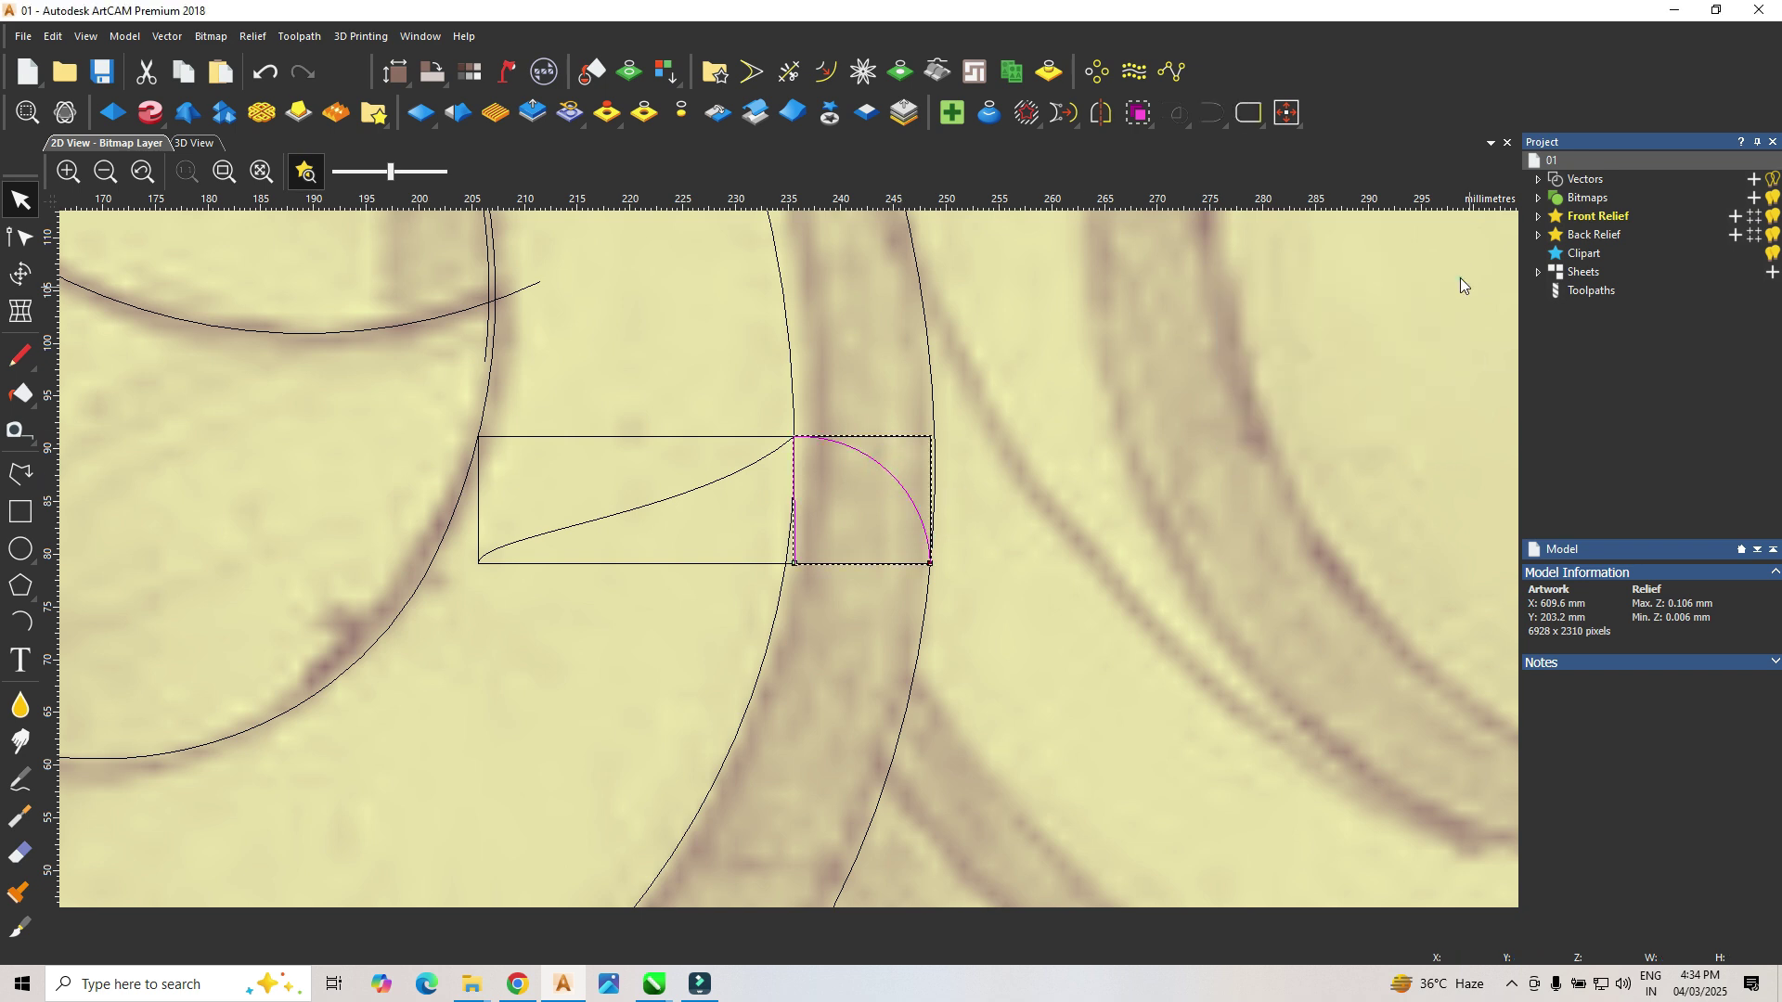
Step: Move the joined quarter-arc profile horizontally about 22 mm, out of the guide rectangle to its right side
scroll(834, 498, "up", 2)
left_click(844, 491)
left_click(943, 430)
left_click_drag(927, 444, 1388, 443)
scroll(1190, 650, "down", 2)
scroll(1132, 577, "up", 2)
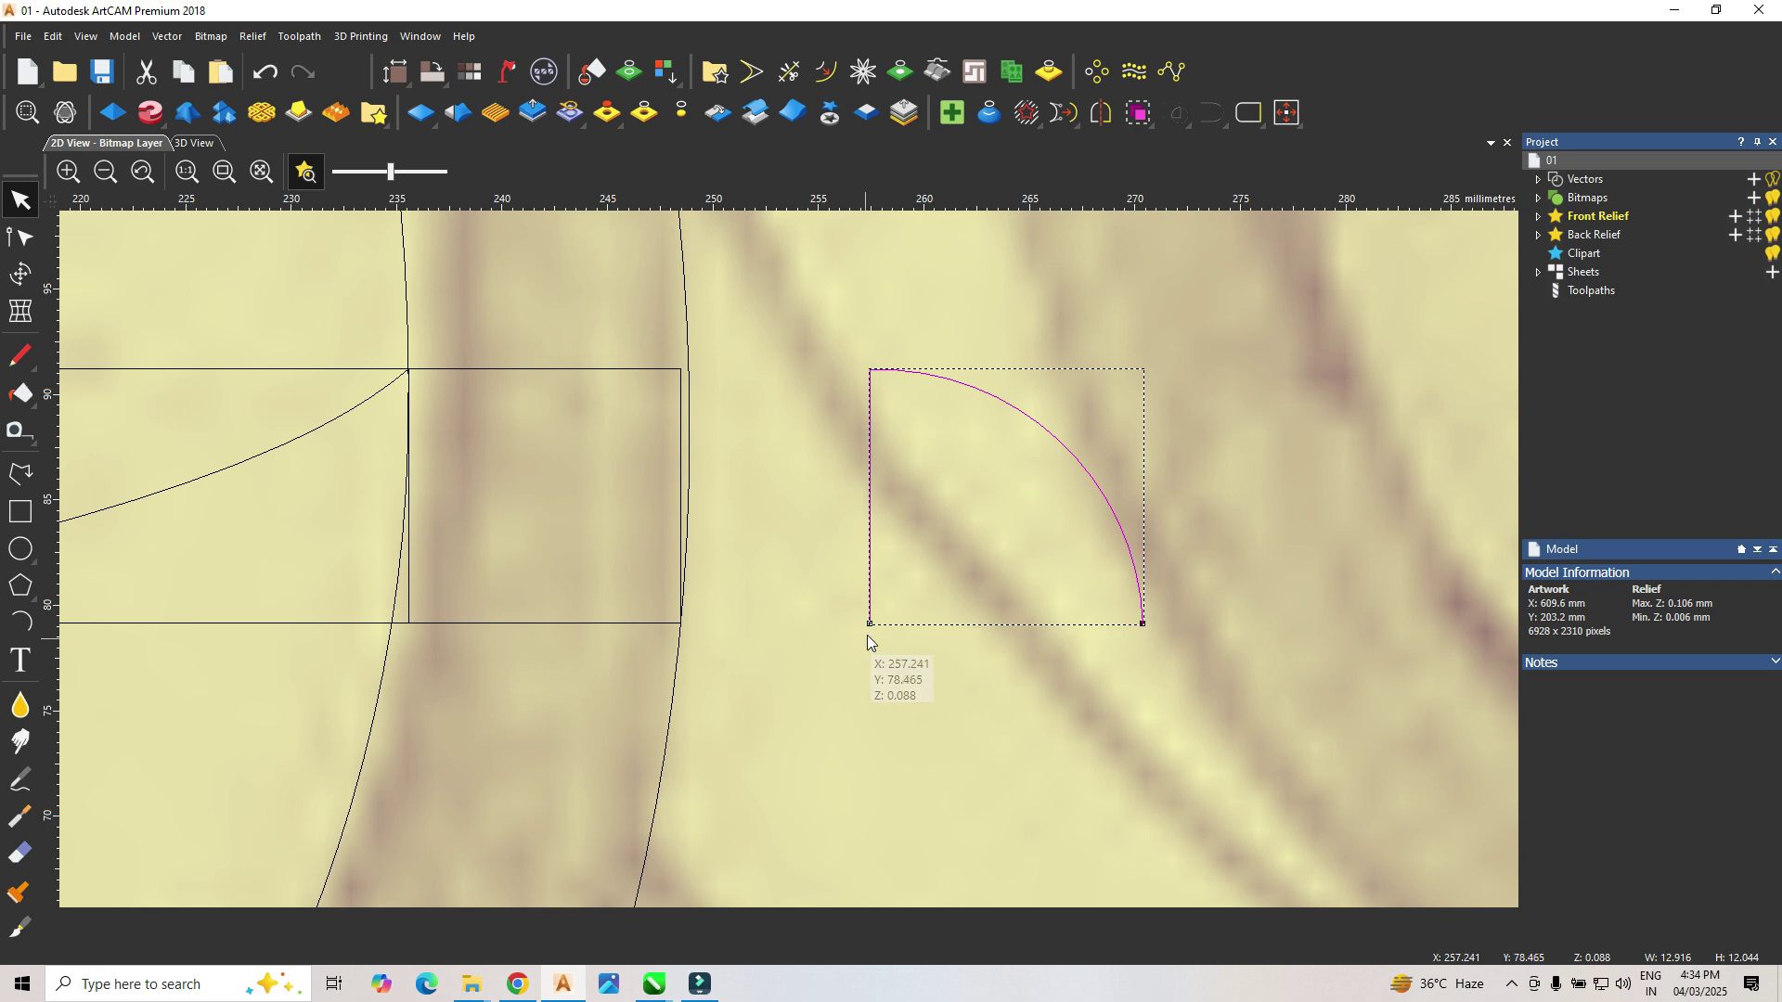
left_click(948, 557)
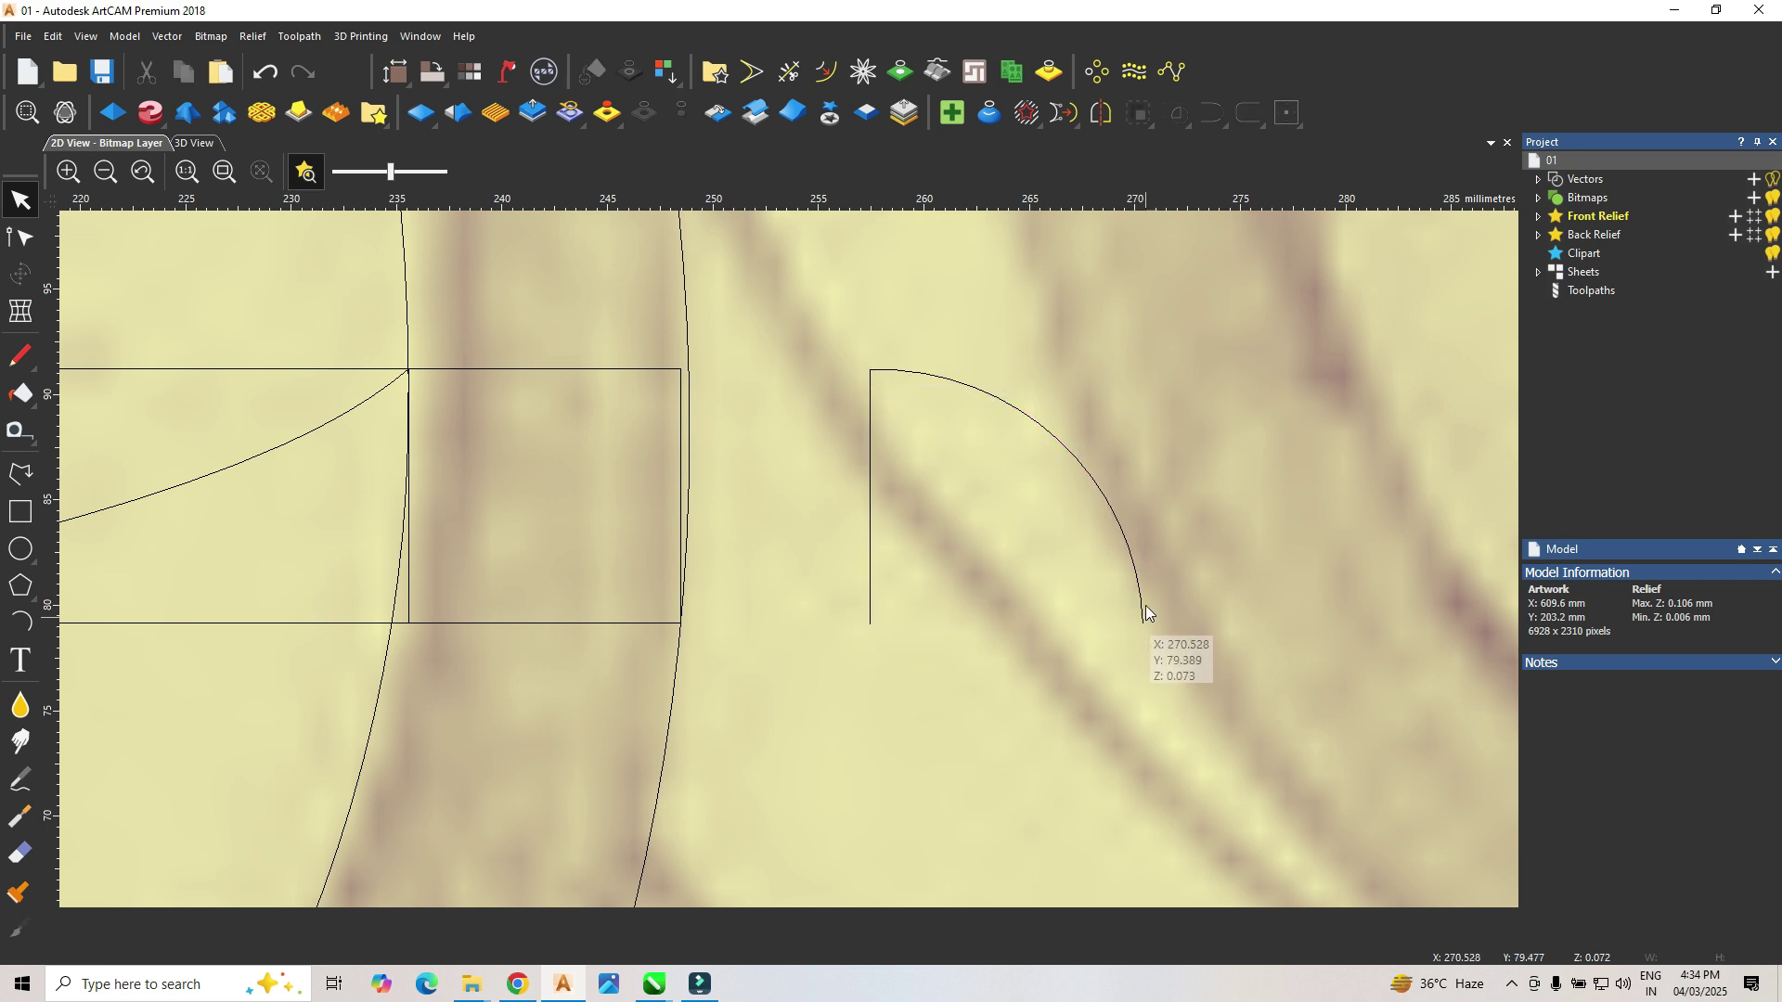
mouse_move(827, 319)
left_mouse_down()
mouse_move(805, 386)
mouse_move(956, 722)
mouse_move(1188, 660)
left_mouse_up()
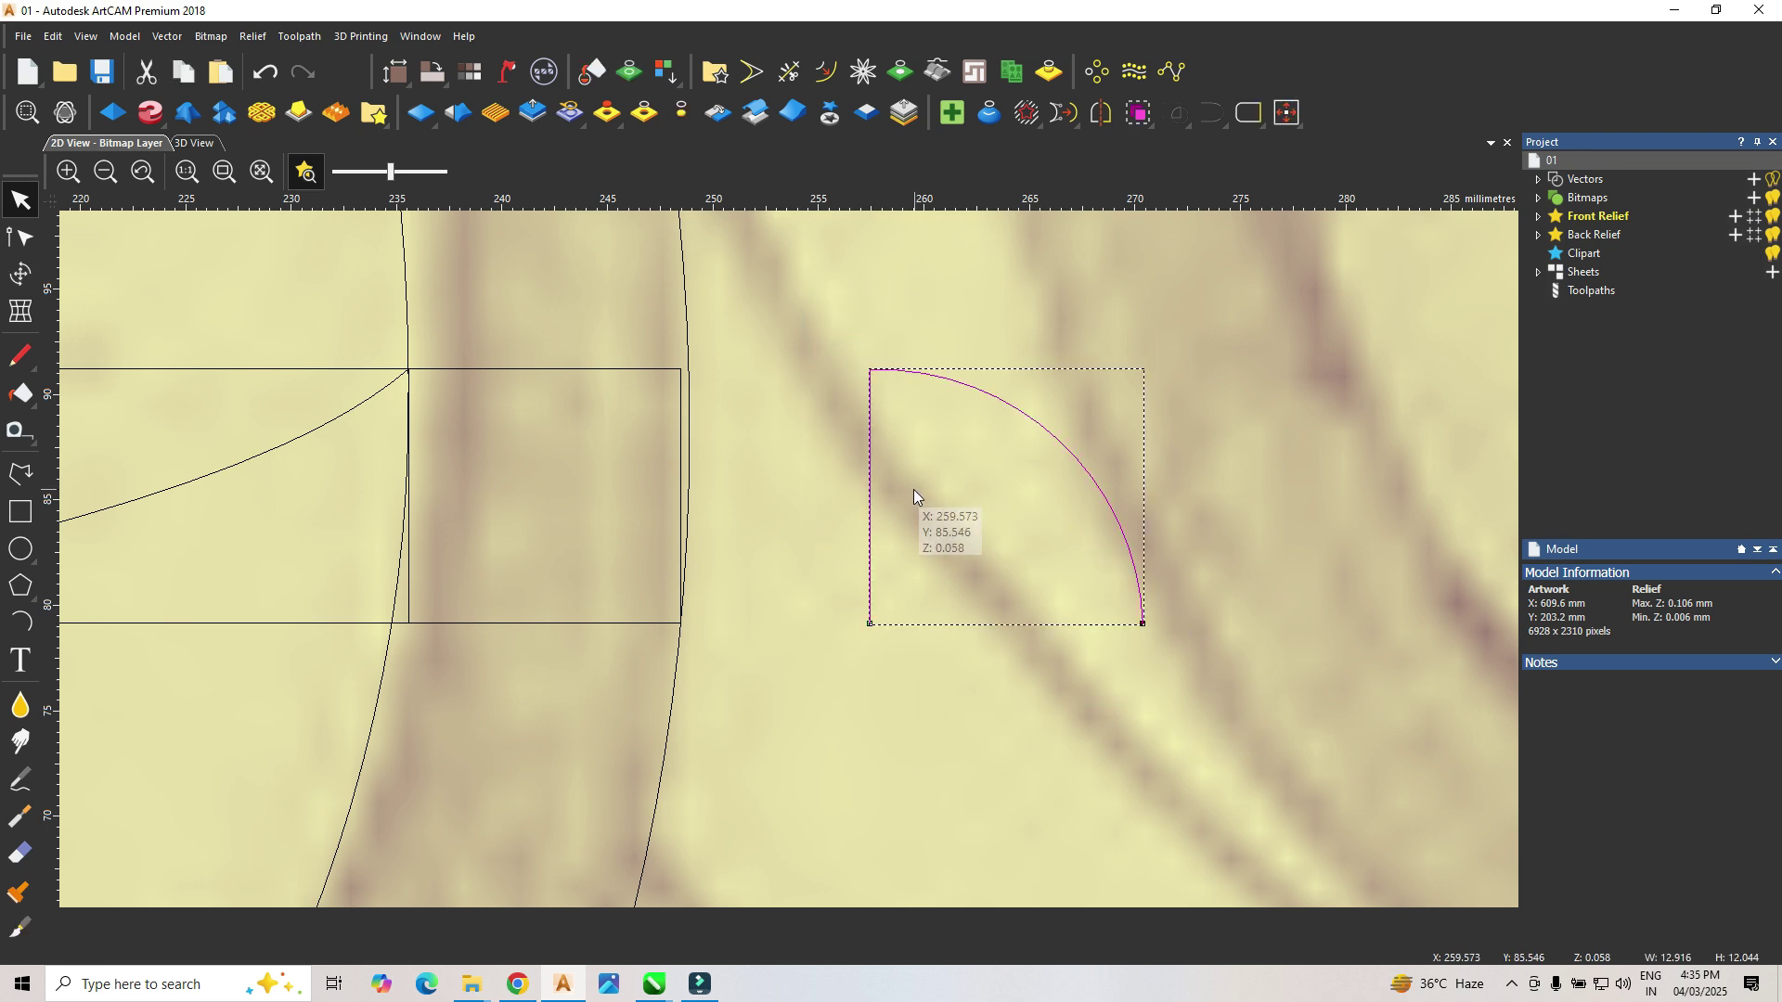
scroll(913, 488, "down", 3)
scroll(714, 509, "down", 2)
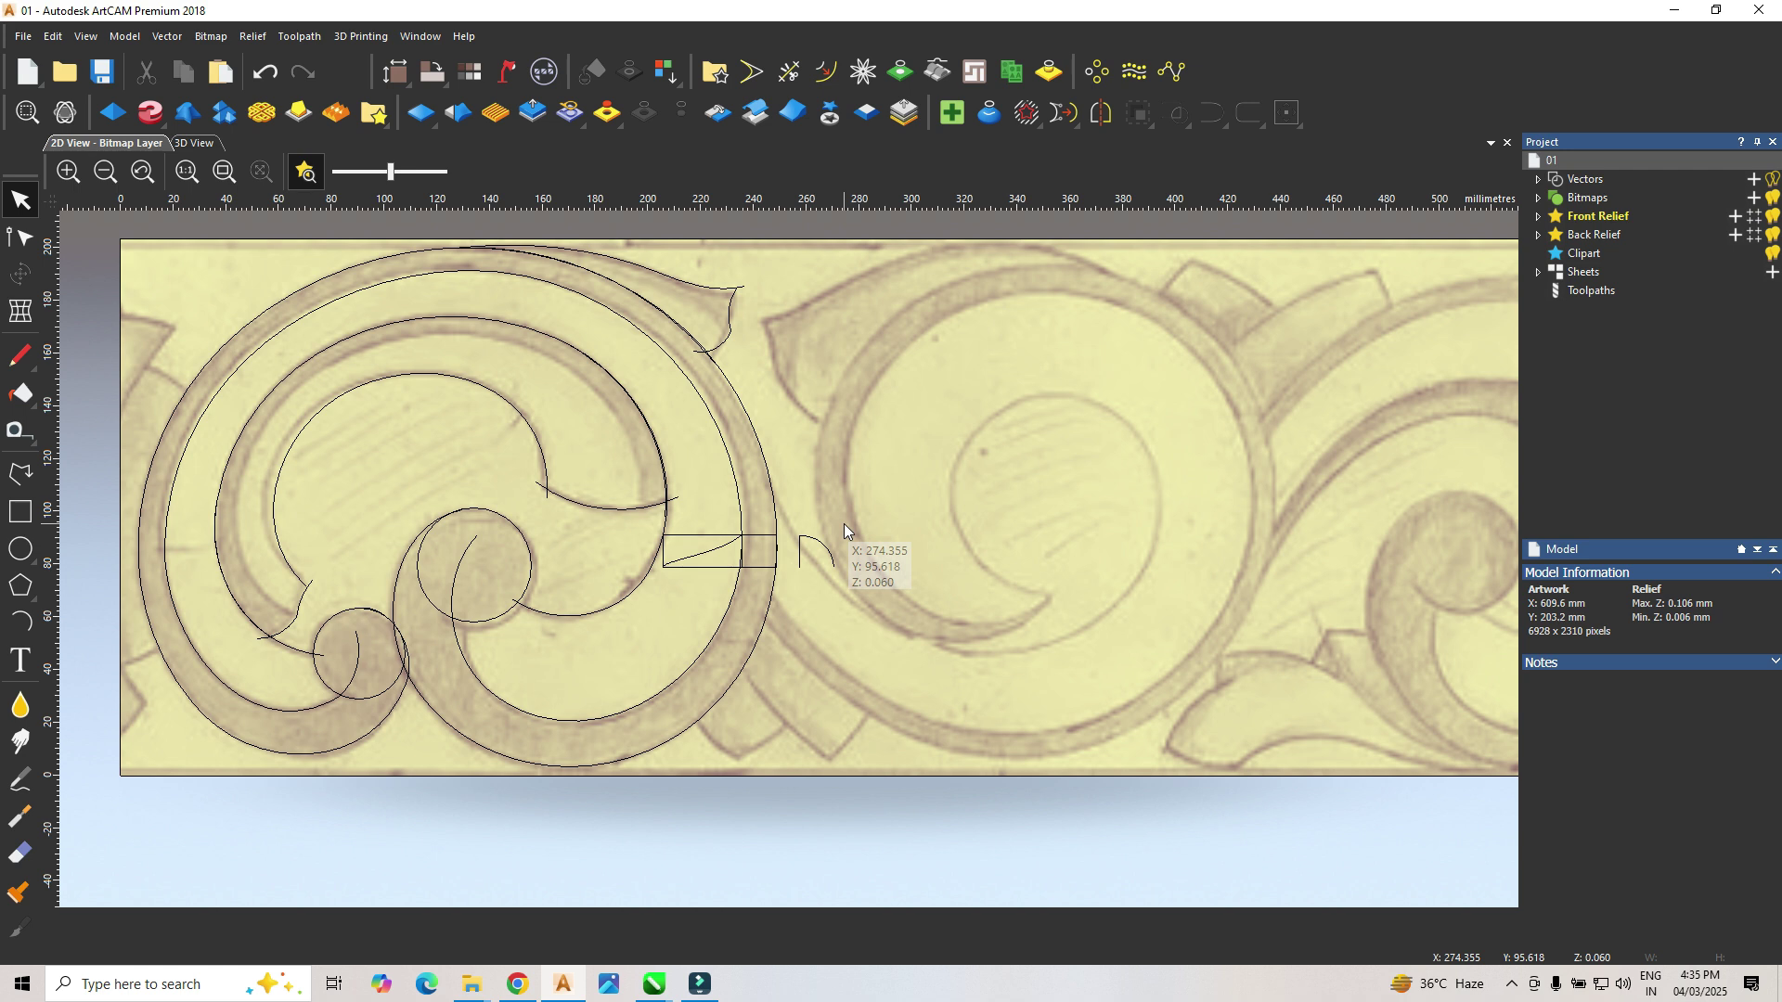
Step: Trace the inner scroll band's inner edge with two connected arcs, the first about 55 mm in radius and the second about 121 mm wide
left_click(20, 621)
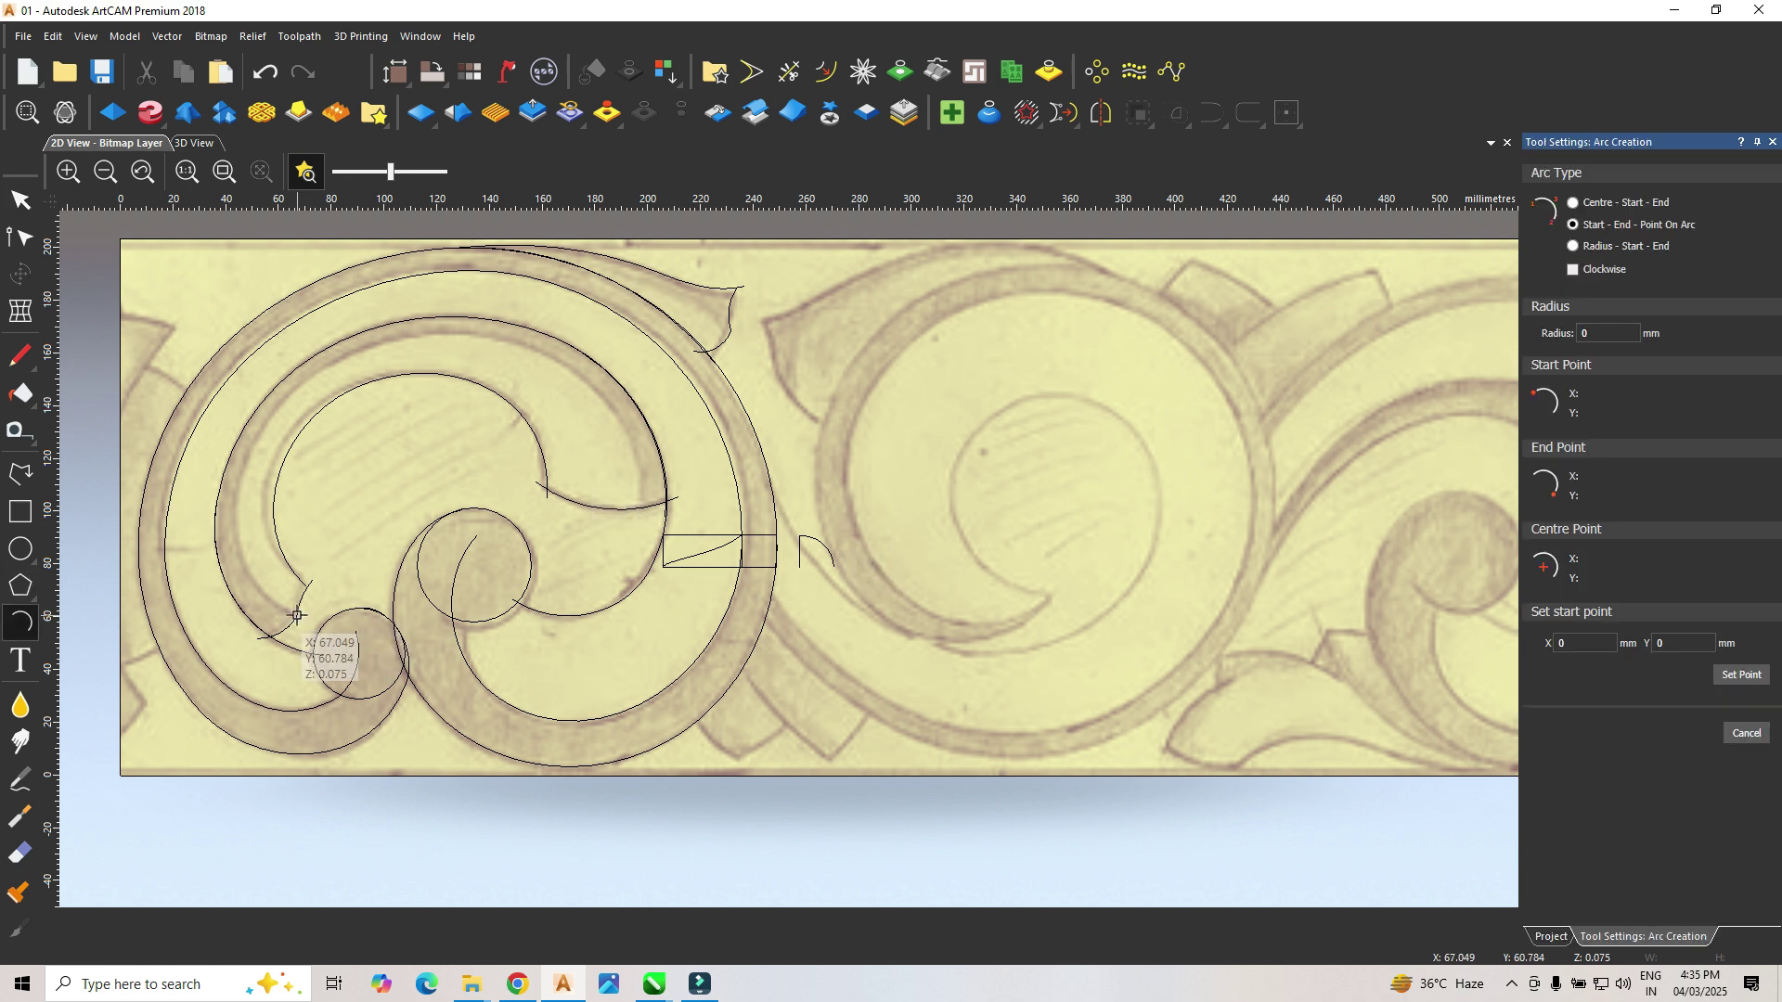
left_click(295, 616)
left_click(316, 376)
left_click(243, 483)
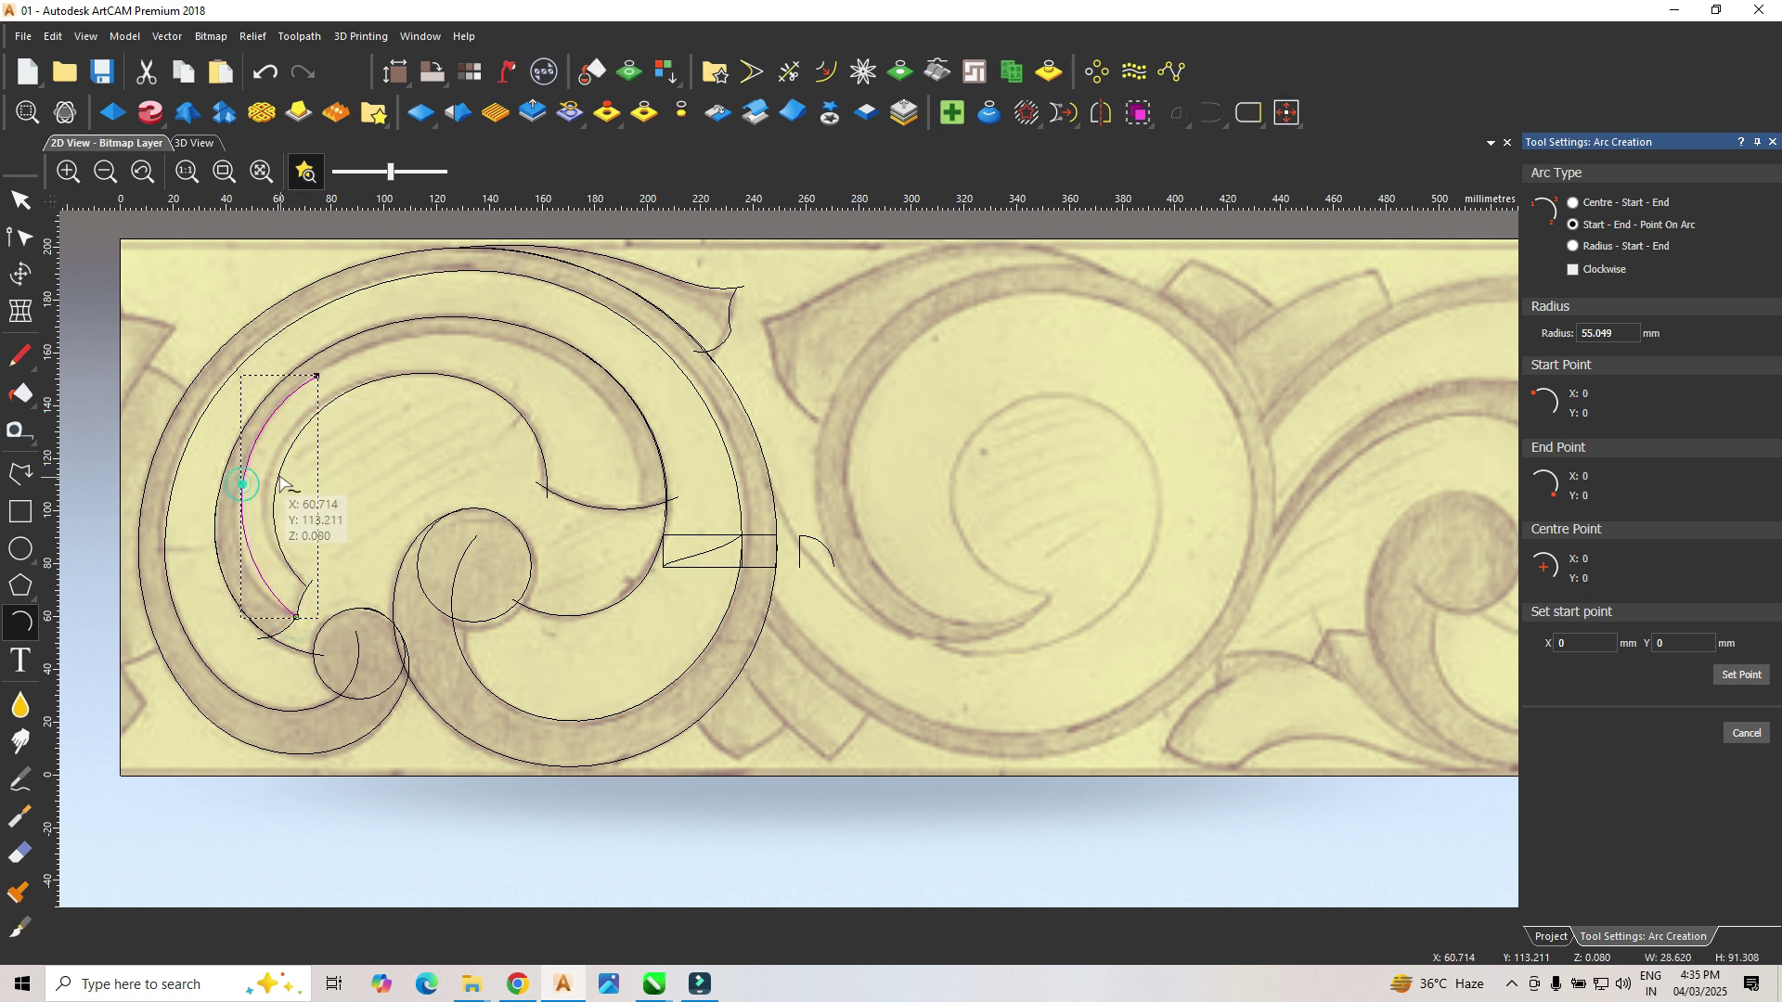
left_click(316, 375)
left_click(637, 515)
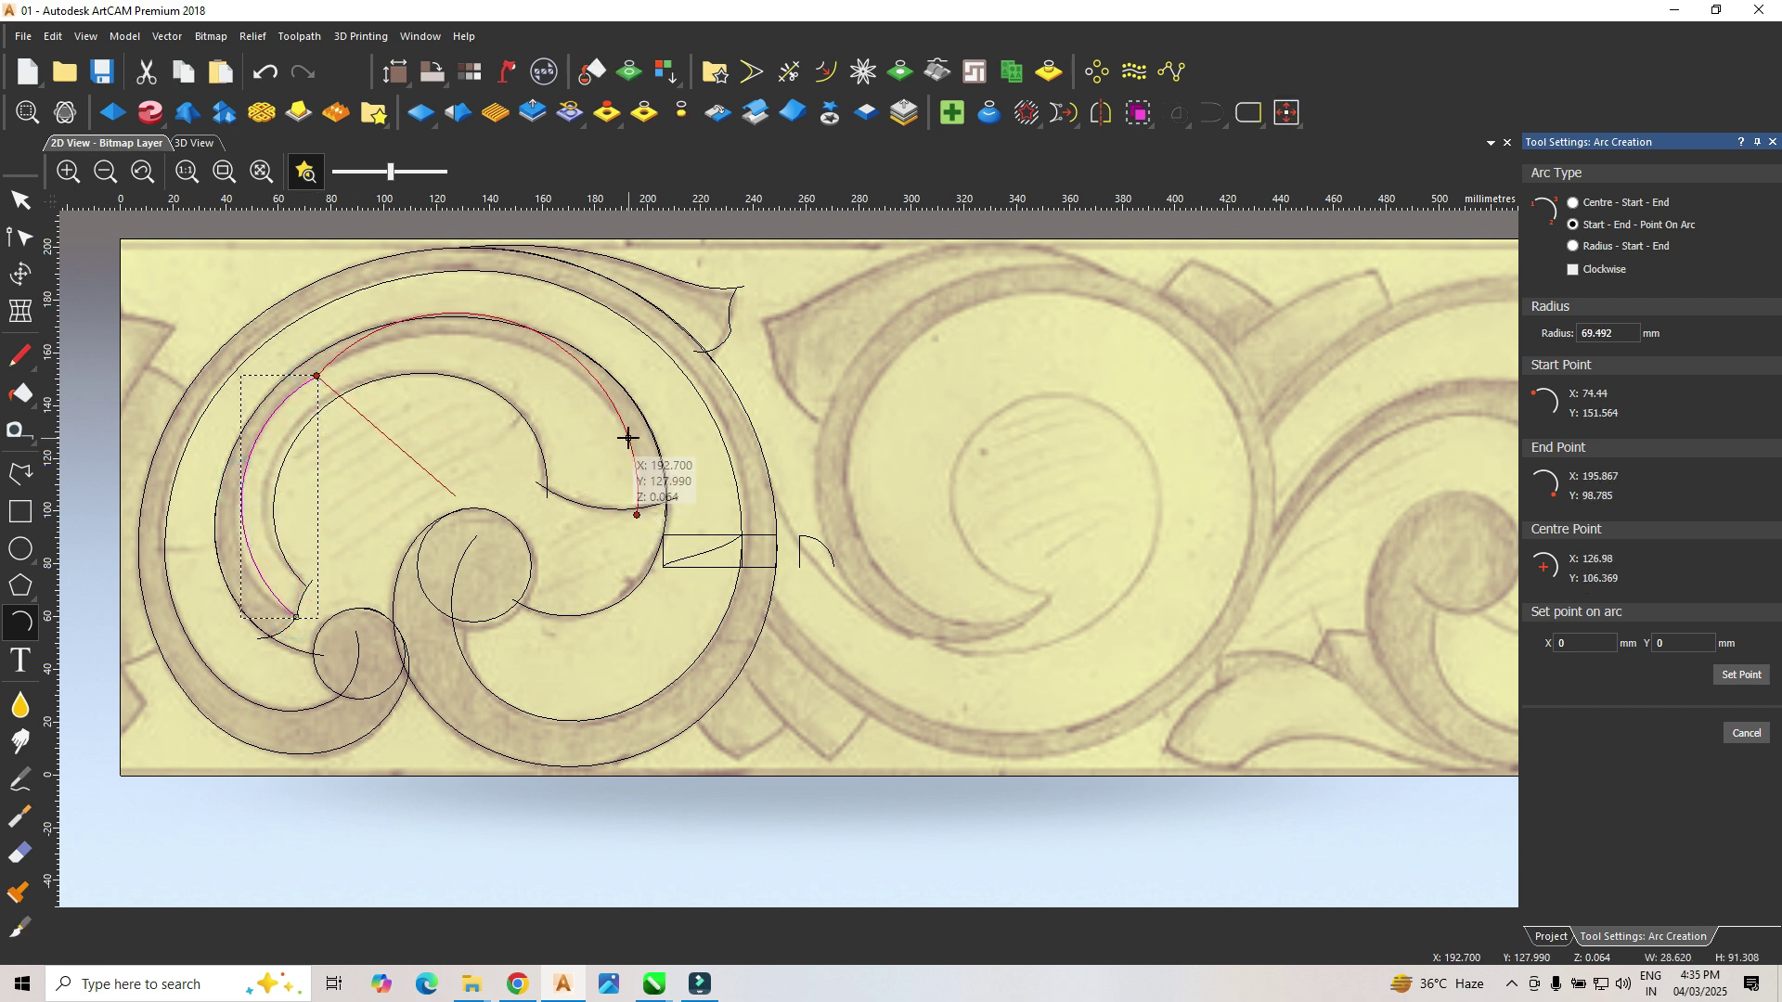
left_click(625, 449)
key("Escape")
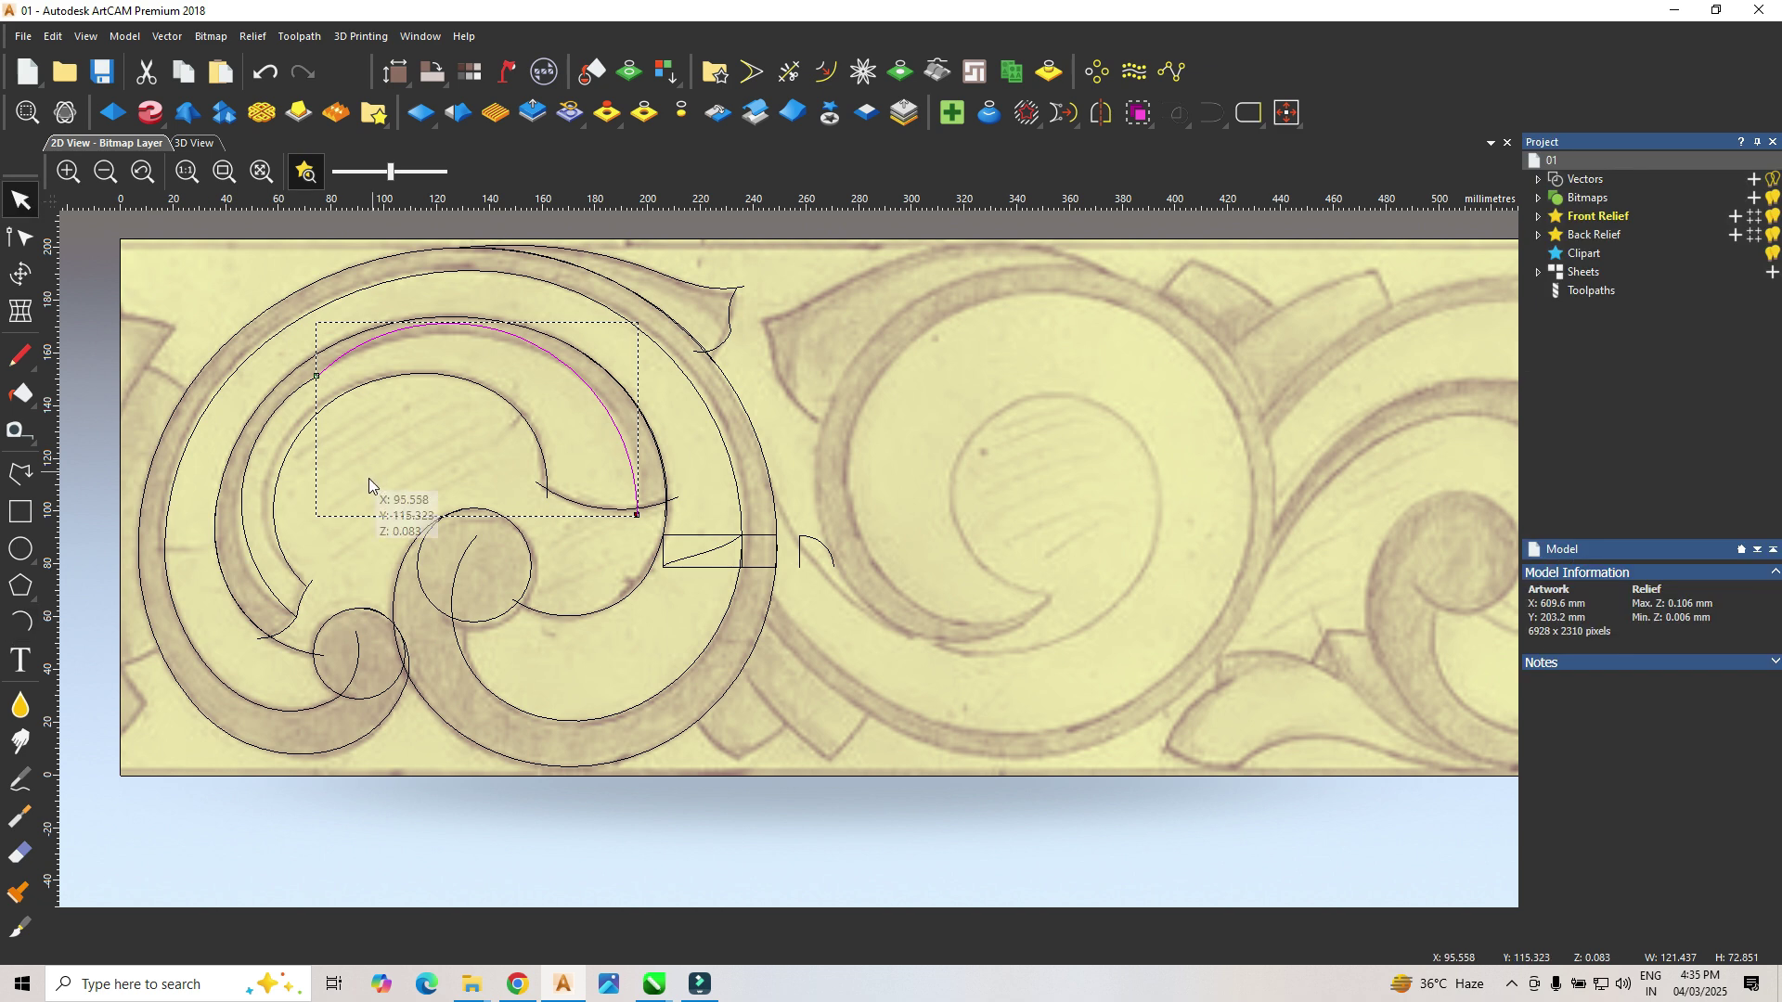
Step: Join the two connected arcs on the inner scroll band into one vector with a 0.025 mm tolerance
left_click(269, 429, "shift")
key("j")
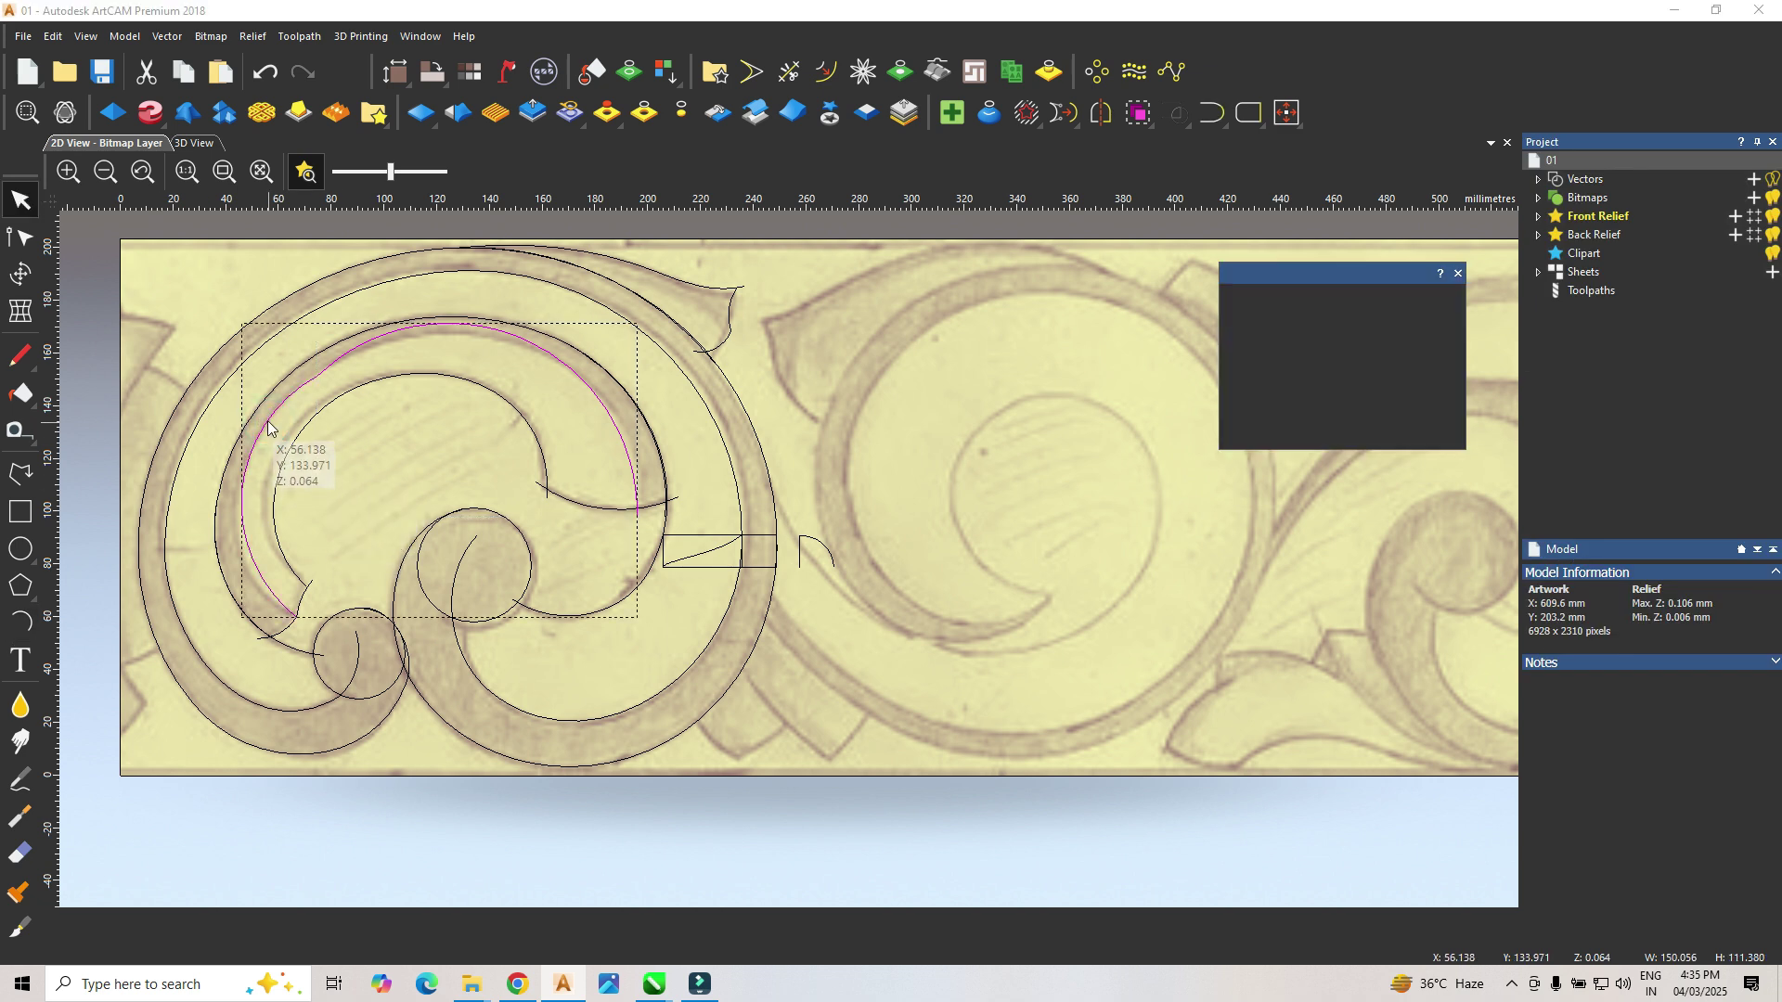
left_click(1420, 431)
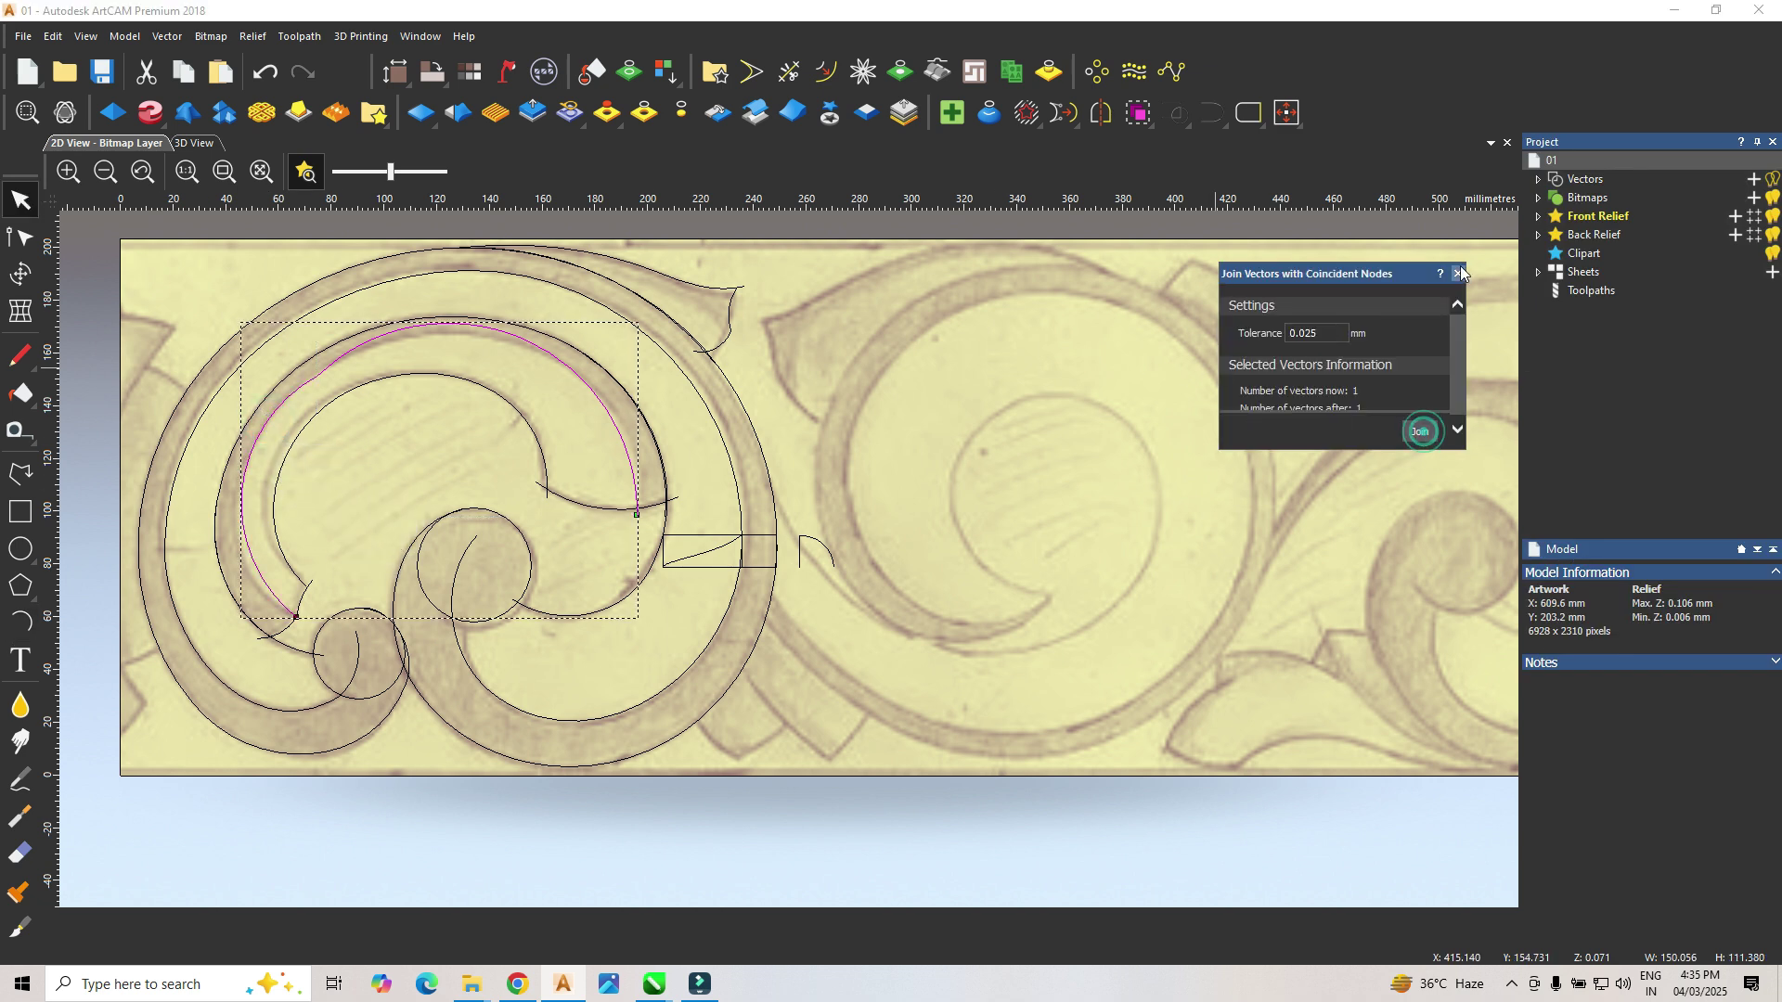
left_click(1458, 272)
Step: Fine-tune the joined curve's control handles so it follows the inner edge of the sketched inner scroll band
key("n")
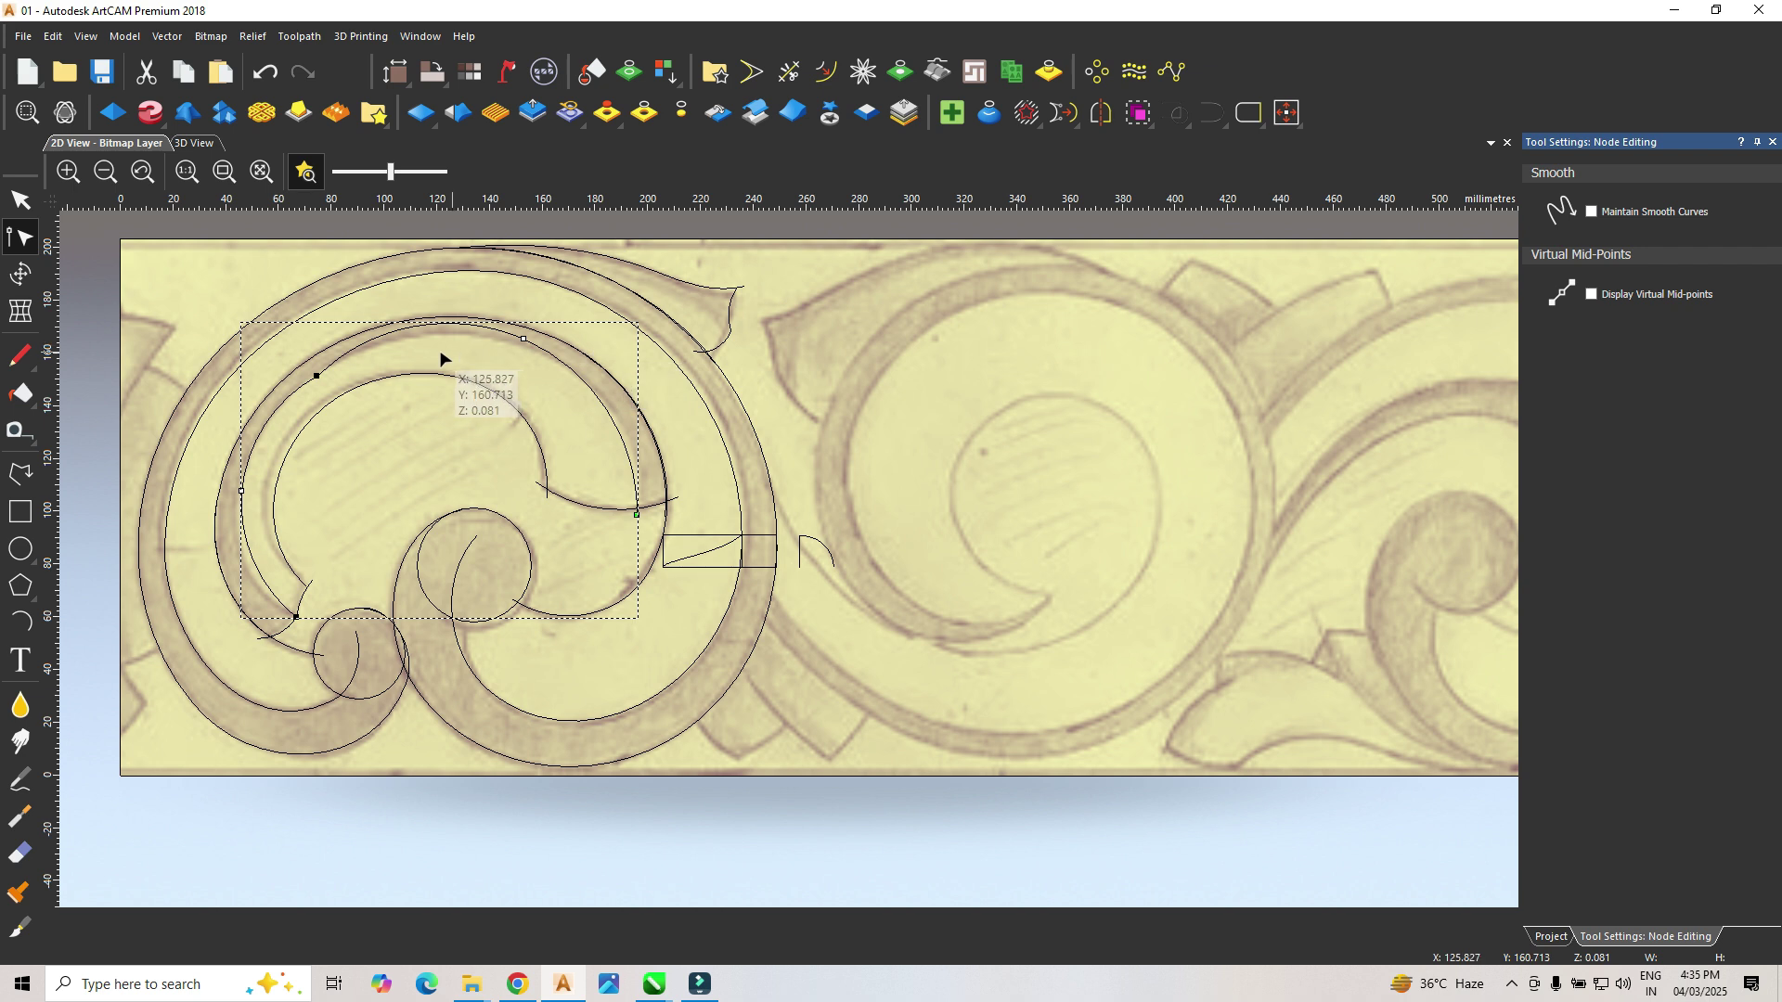
left_click(317, 376)
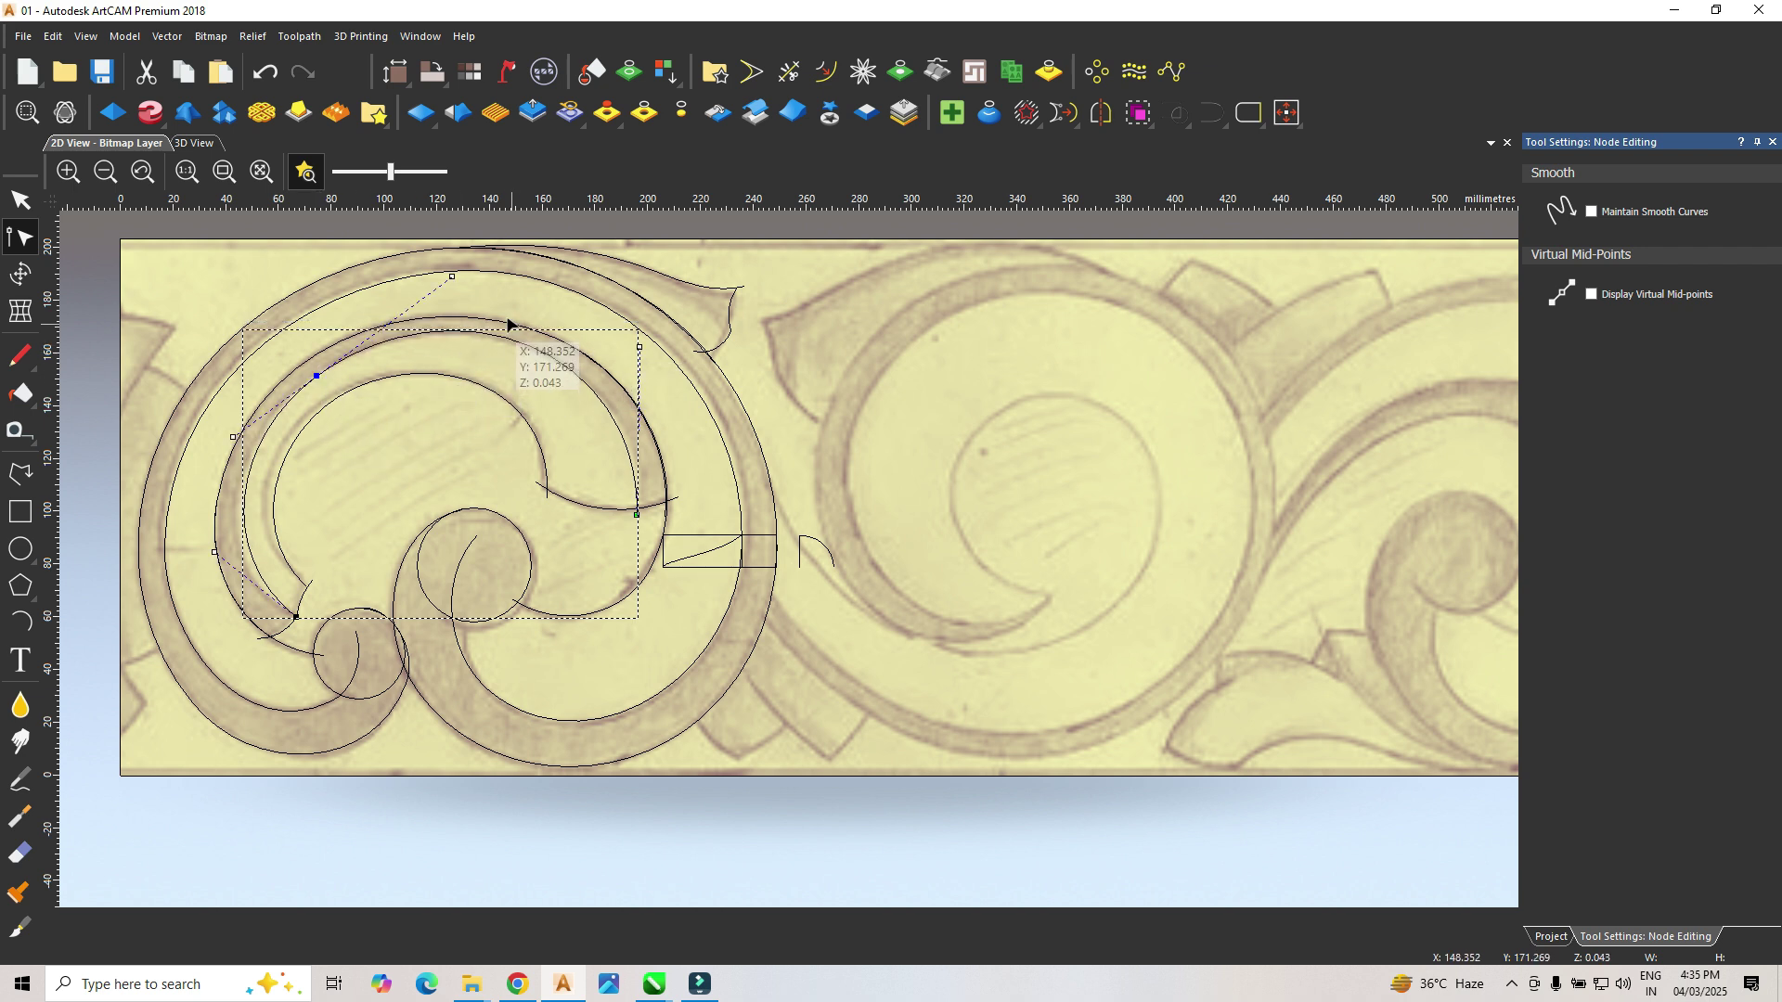
left_click_drag(452, 278, 451, 286)
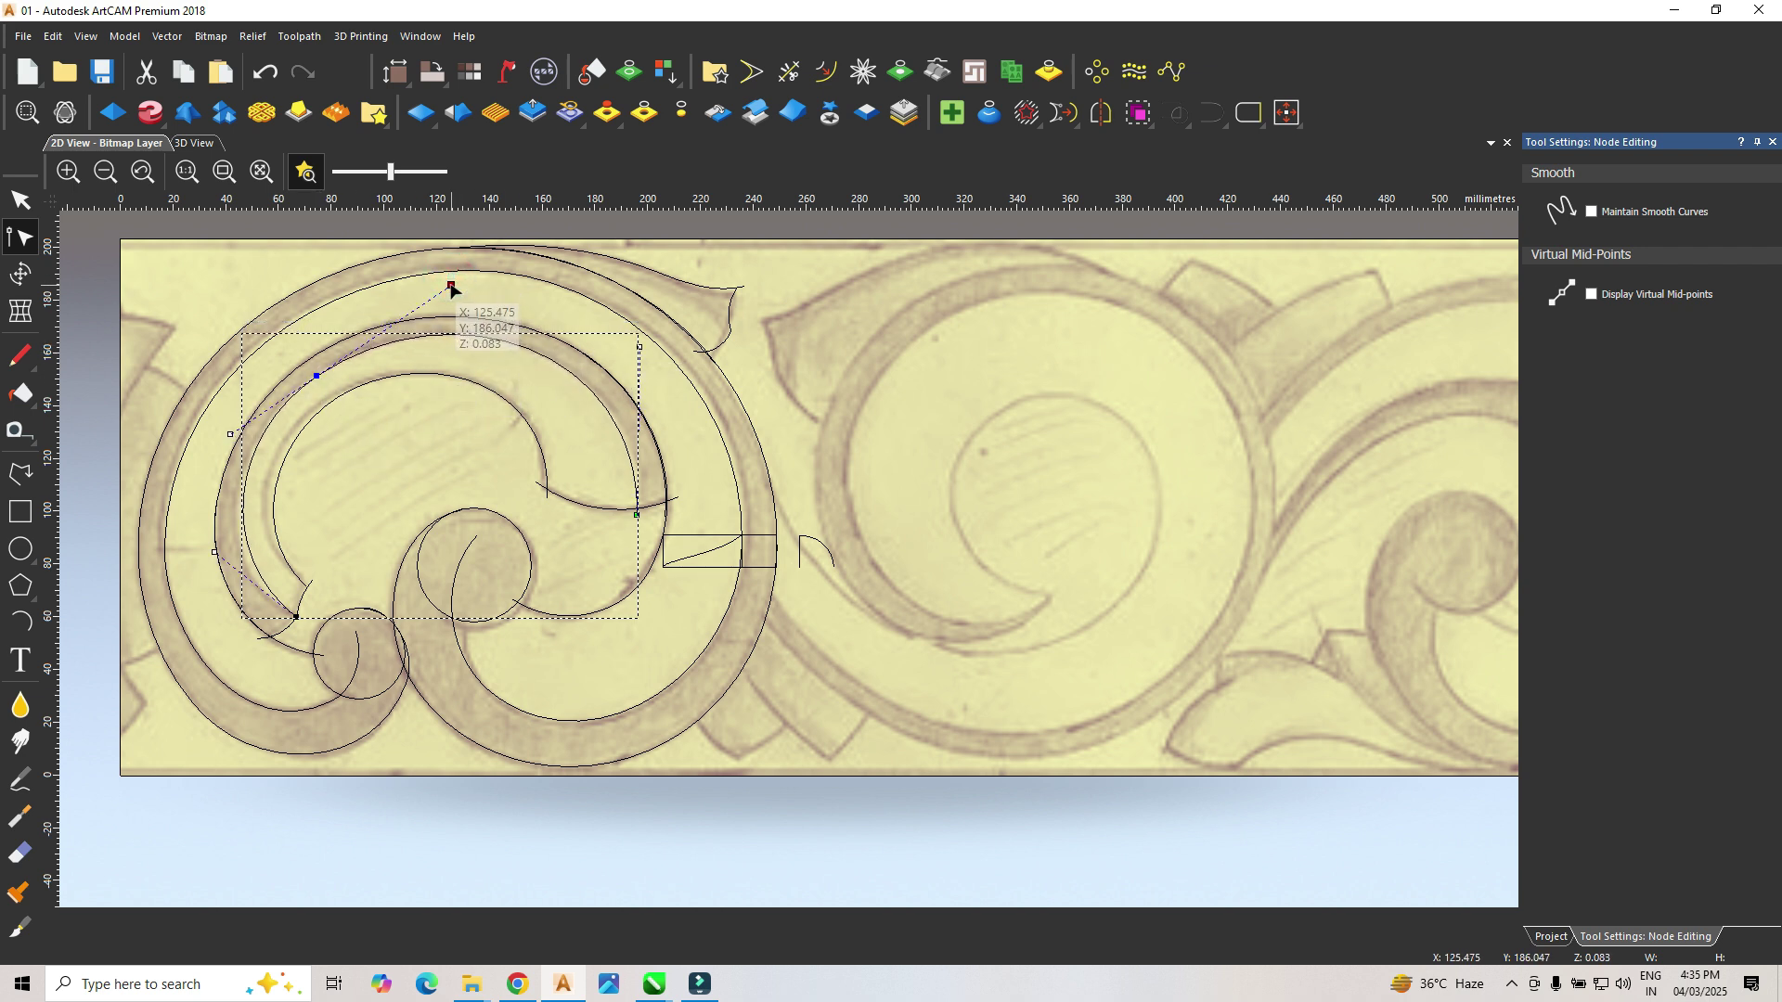
left_click_drag(214, 557, 212, 560)
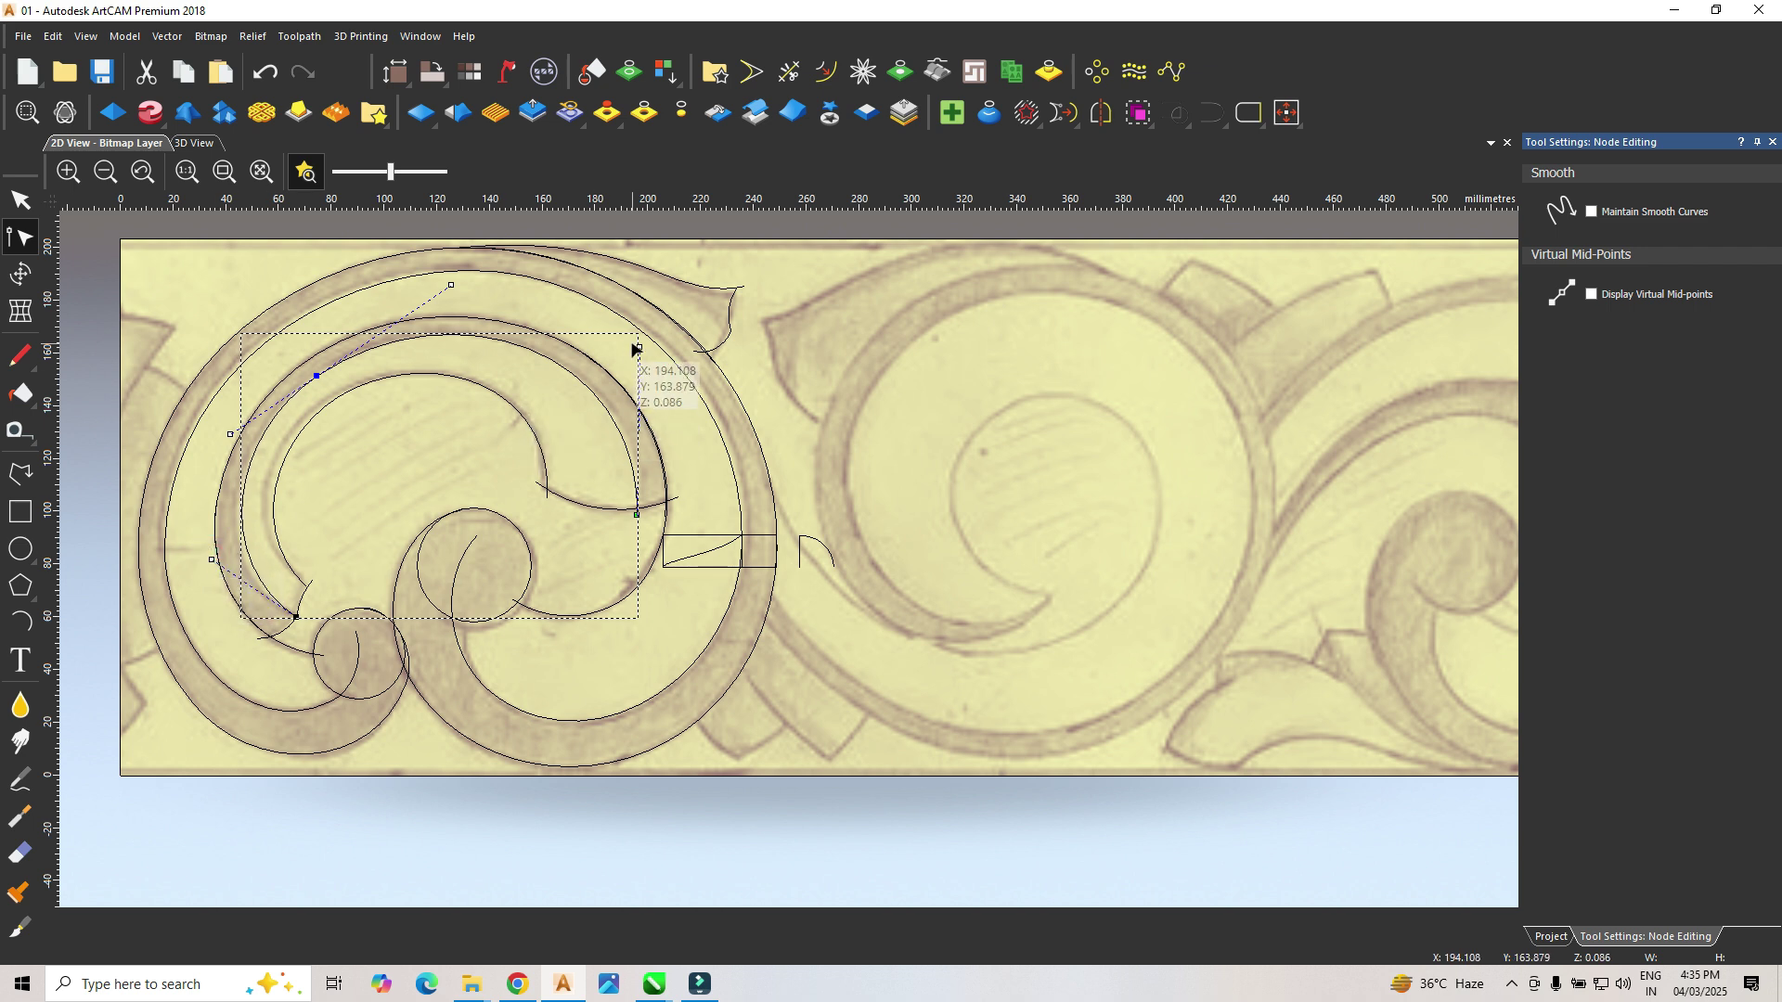
left_click_drag(639, 346, 638, 347)
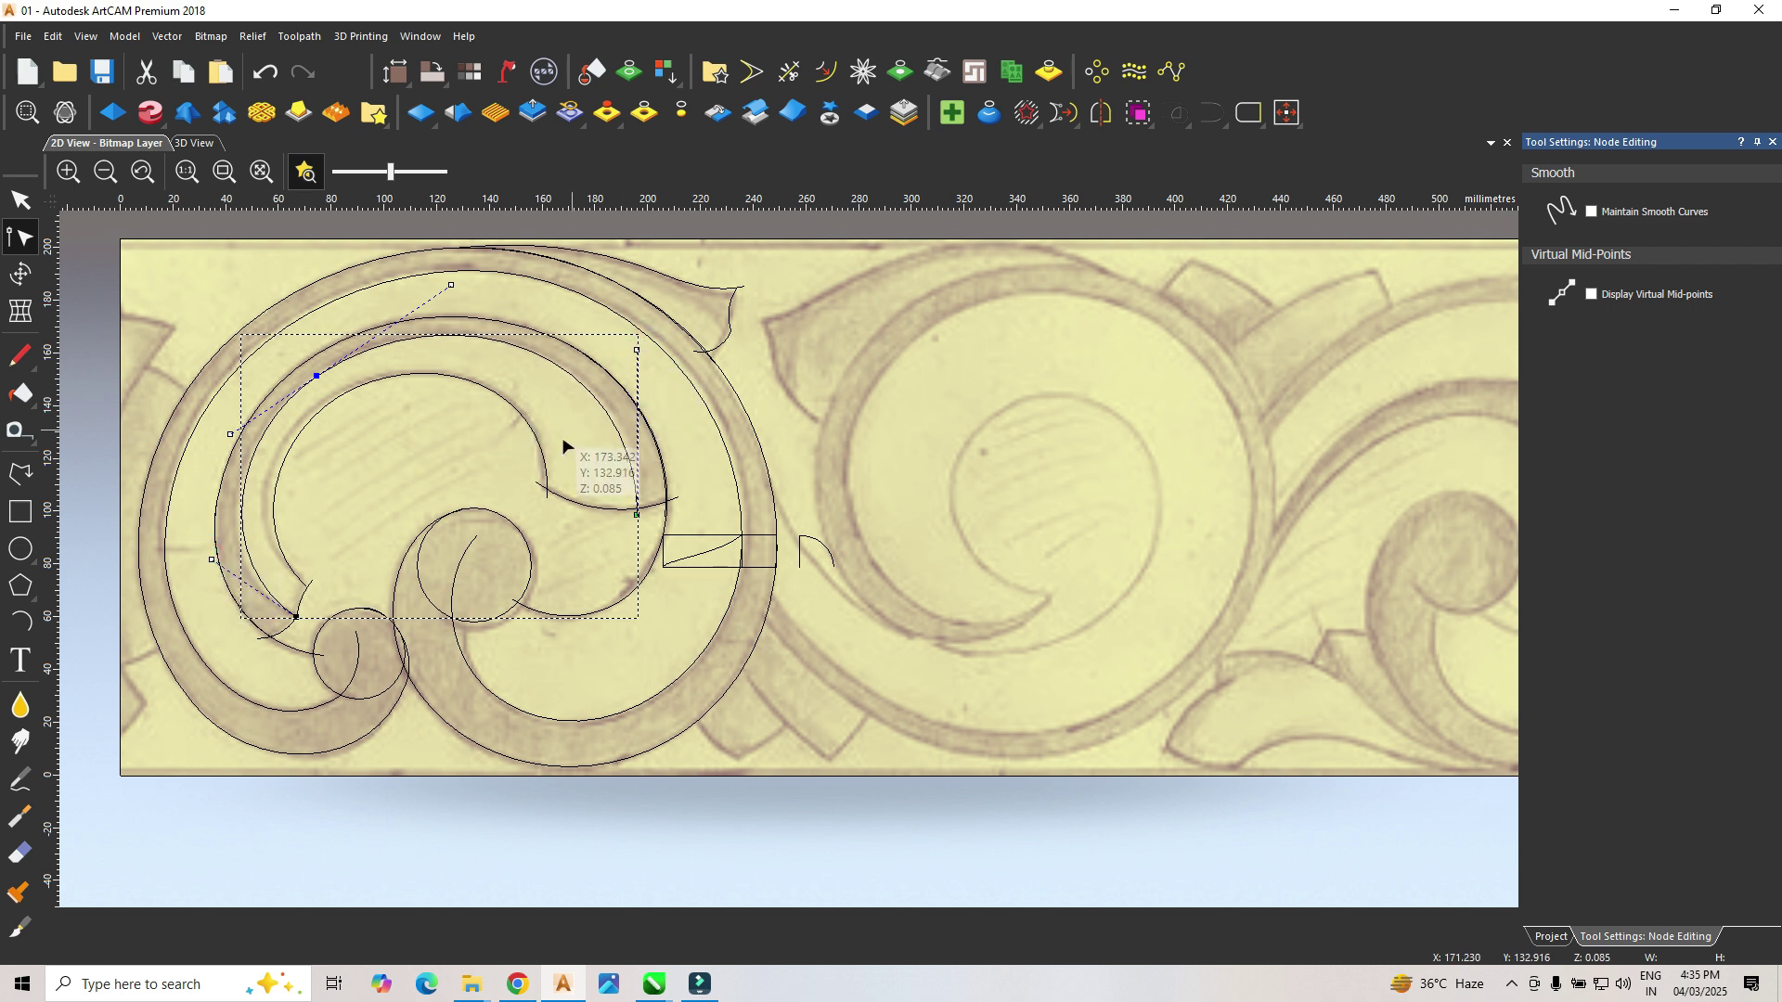
left_click(559, 452)
scroll(639, 559, "down", 3)
scroll(689, 564, "up", 6)
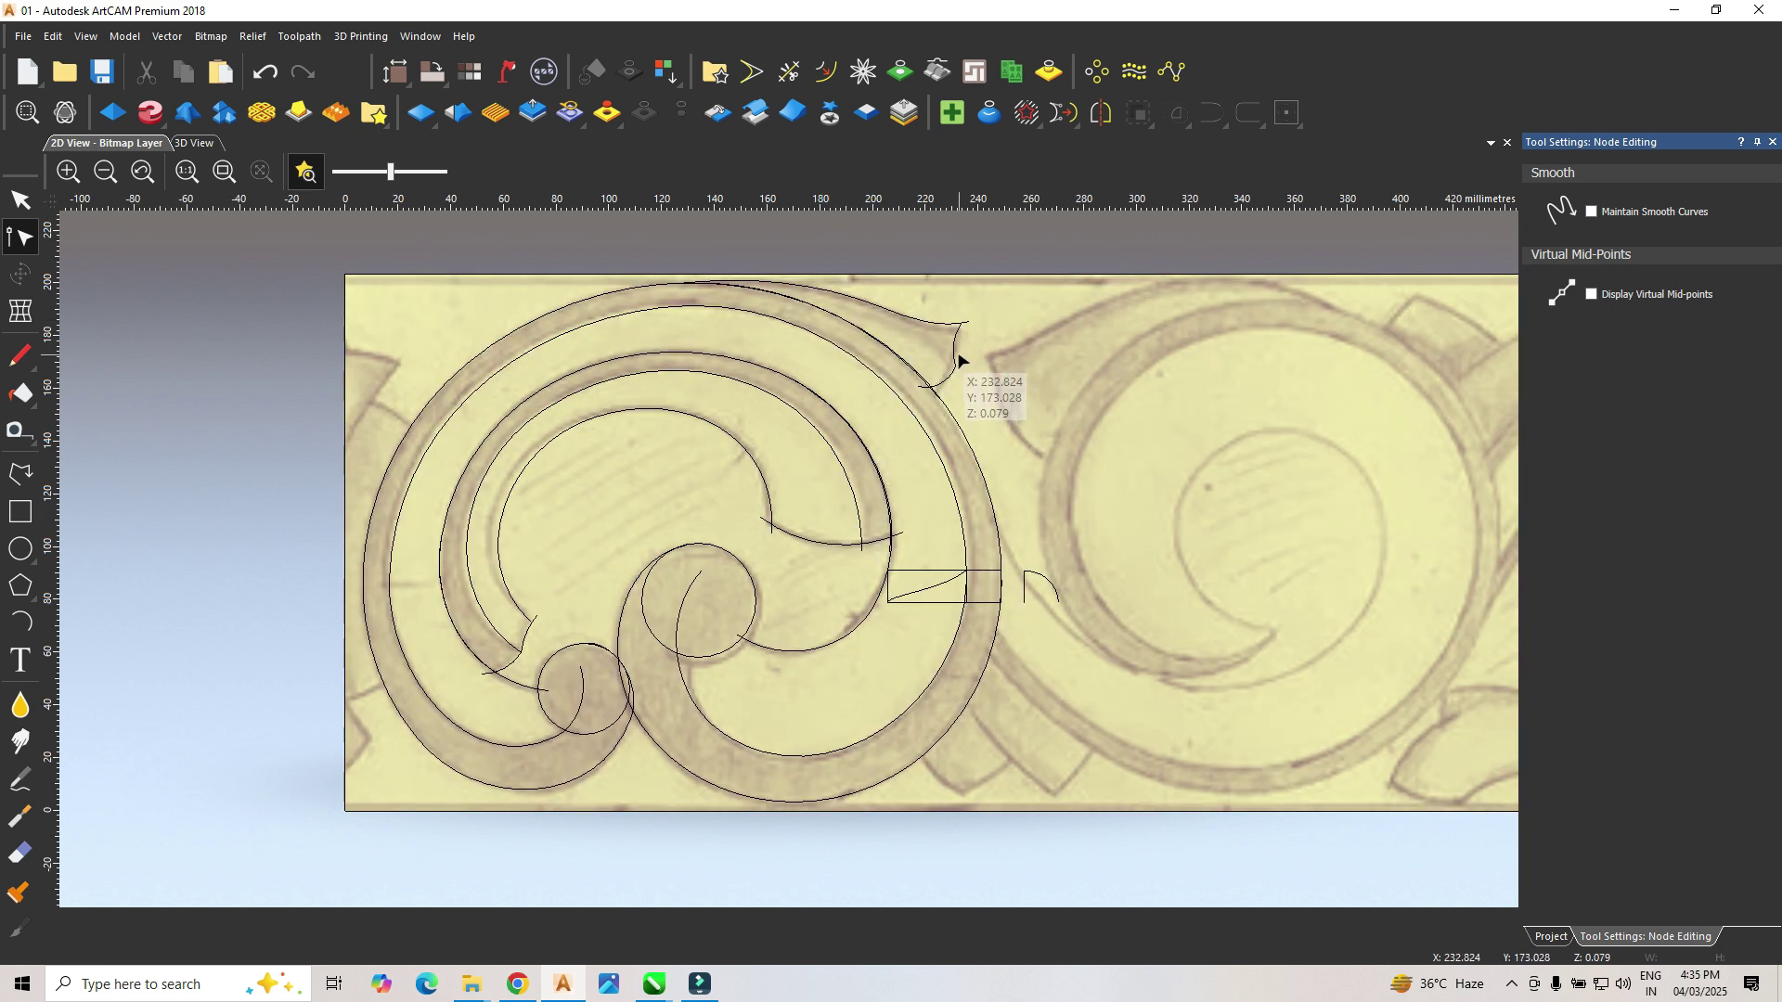
key("Escape")
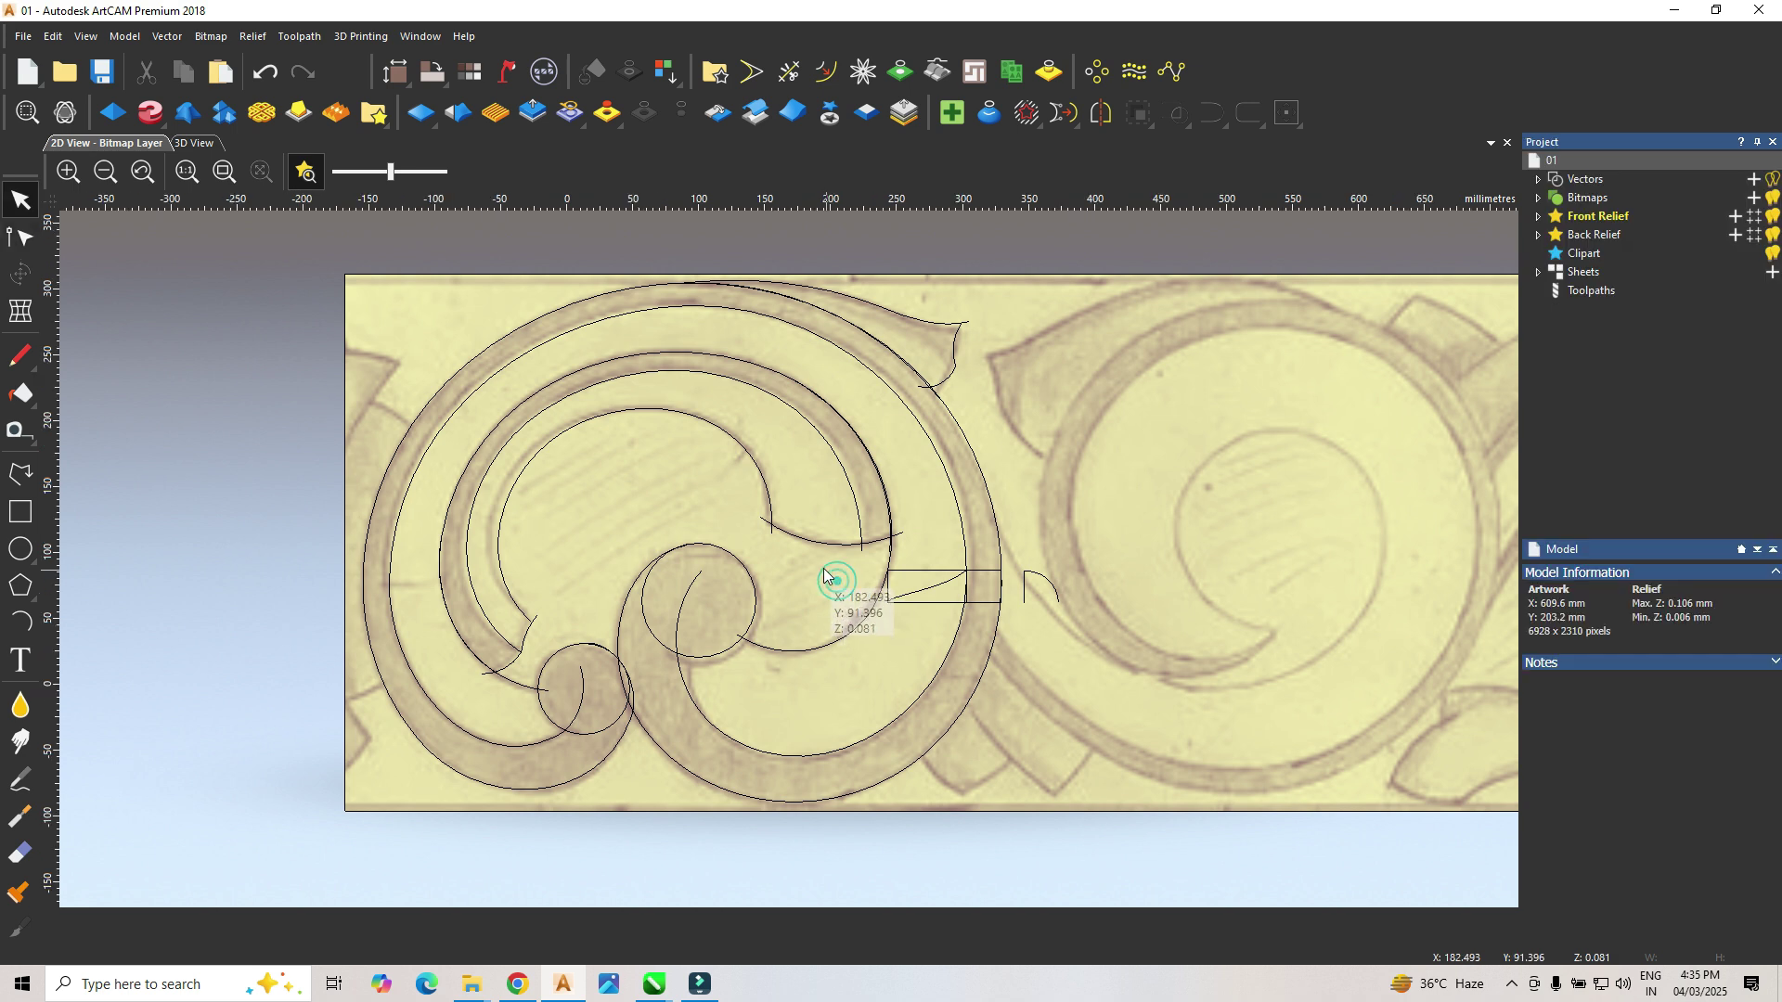
Step: Switch to the 3D view and add a second relief layer to the Front Relief
scroll(835, 589, "down", 3)
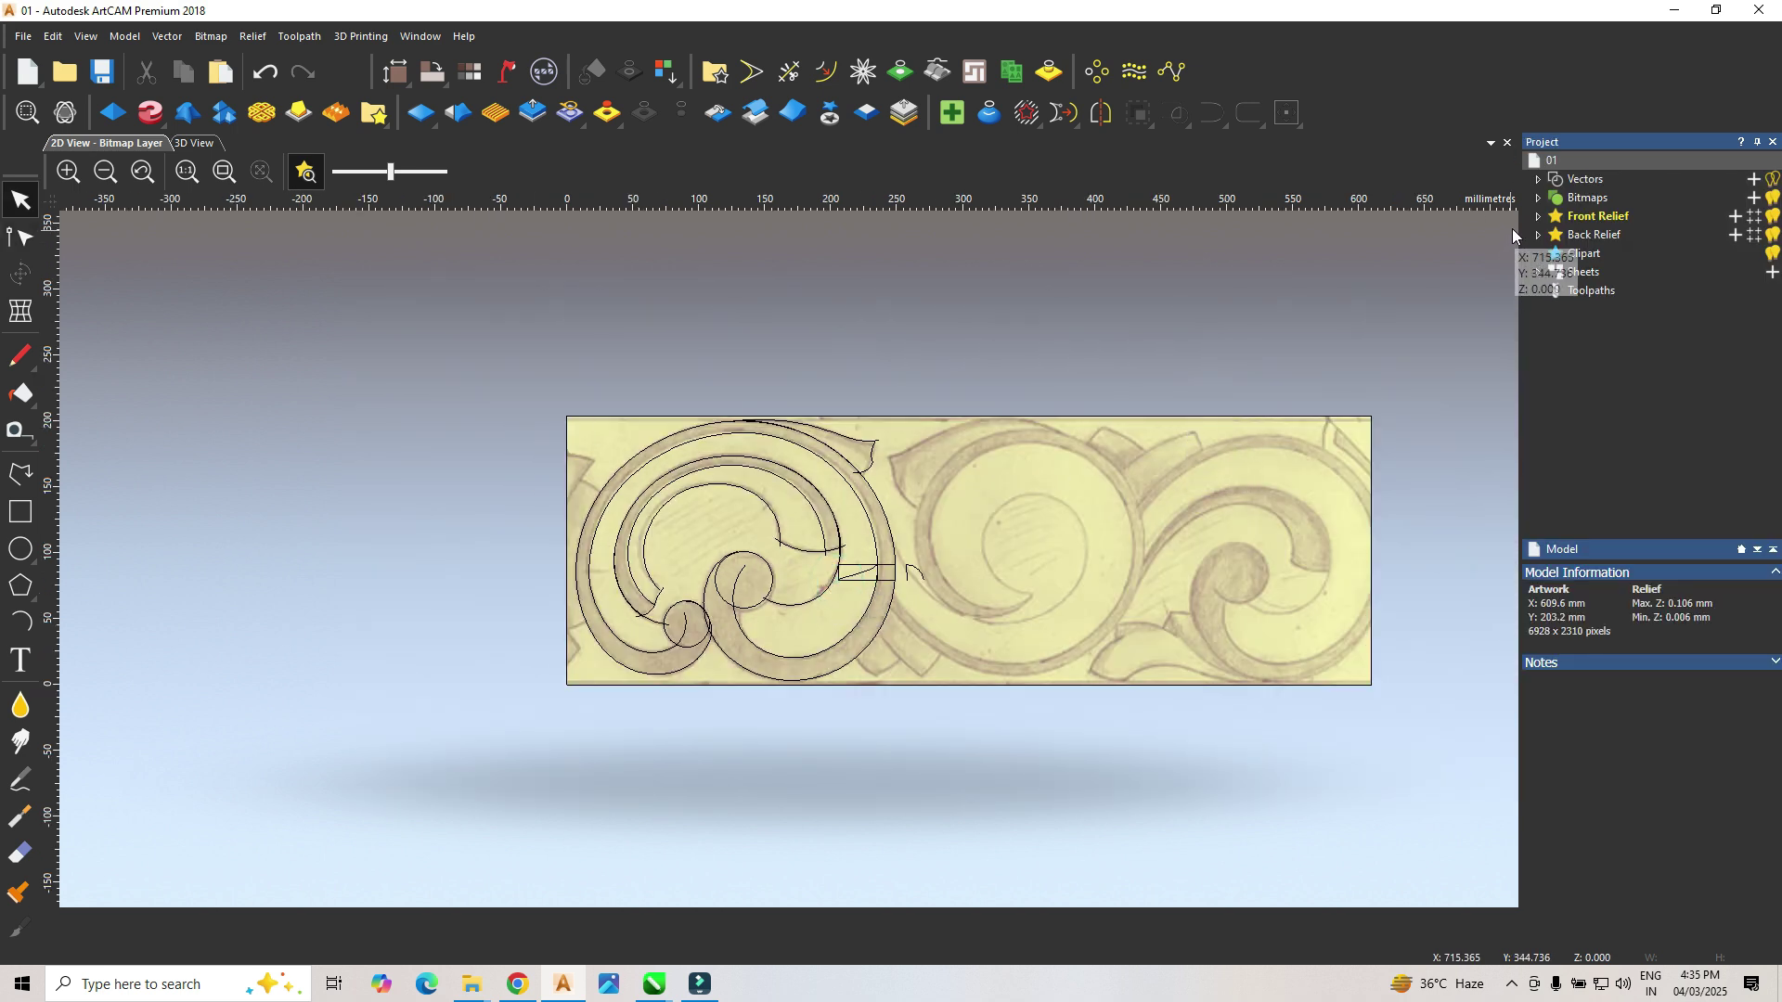
left_click(1538, 217)
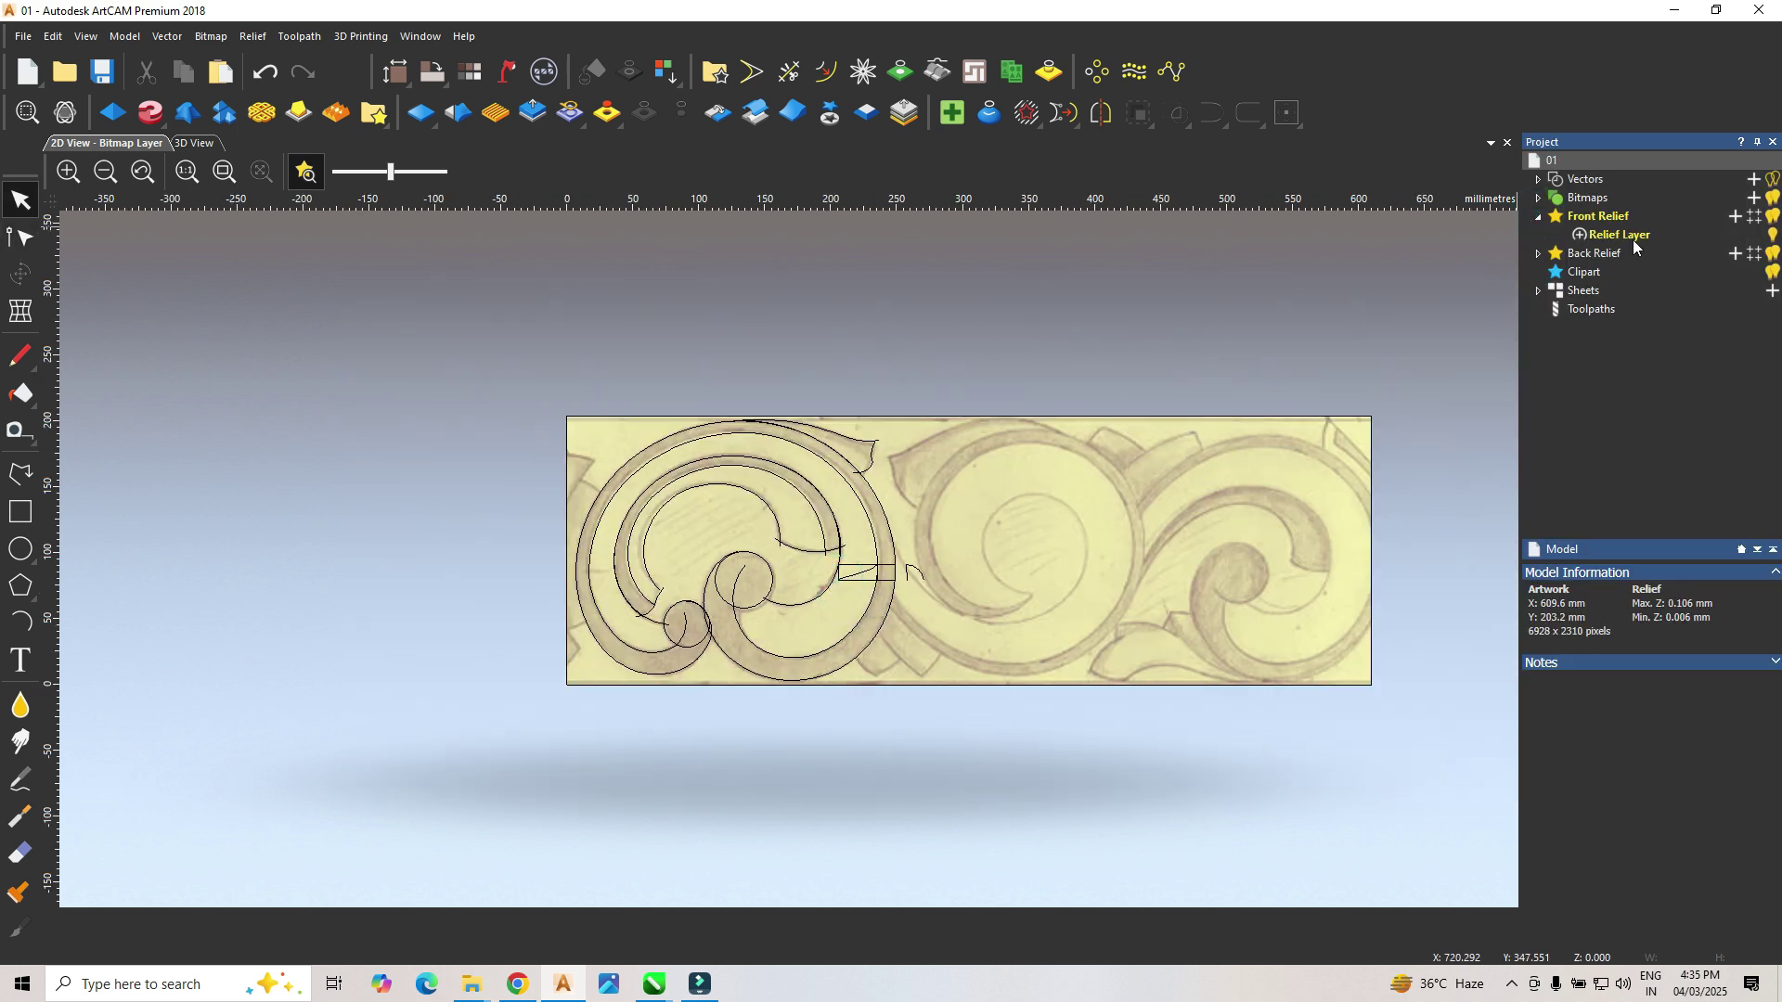
left_click(1579, 238)
left_click(1631, 239)
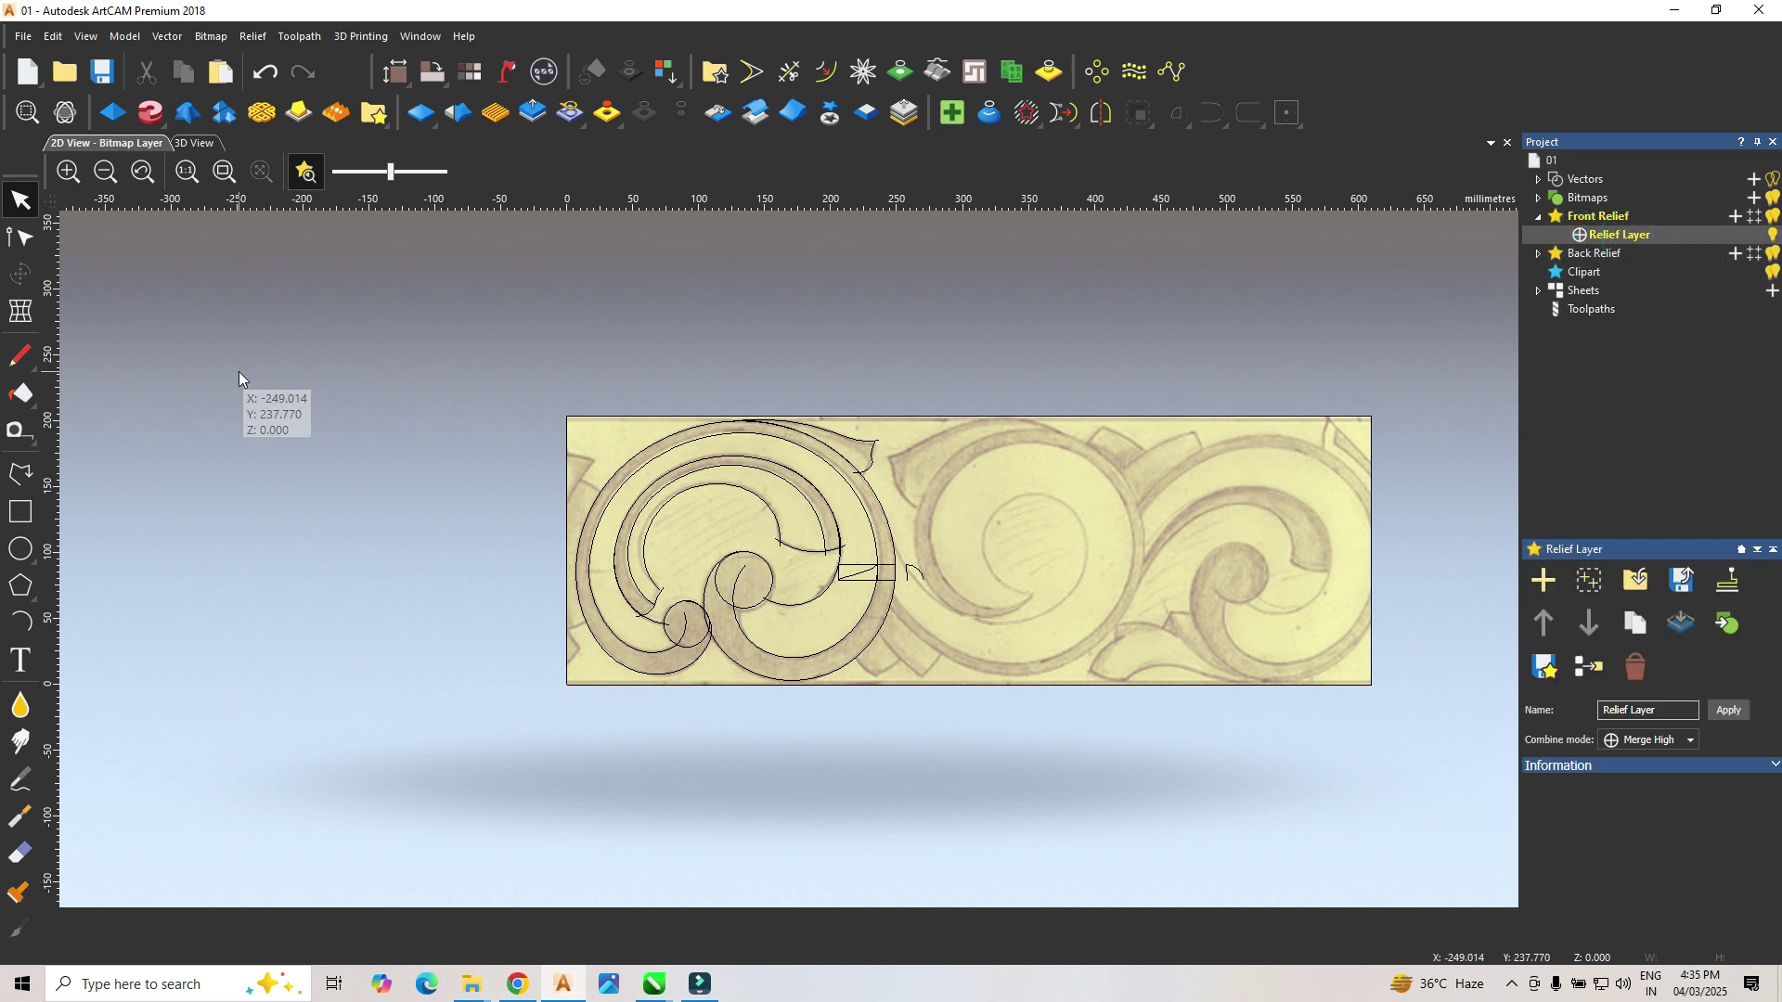
left_click(196, 146)
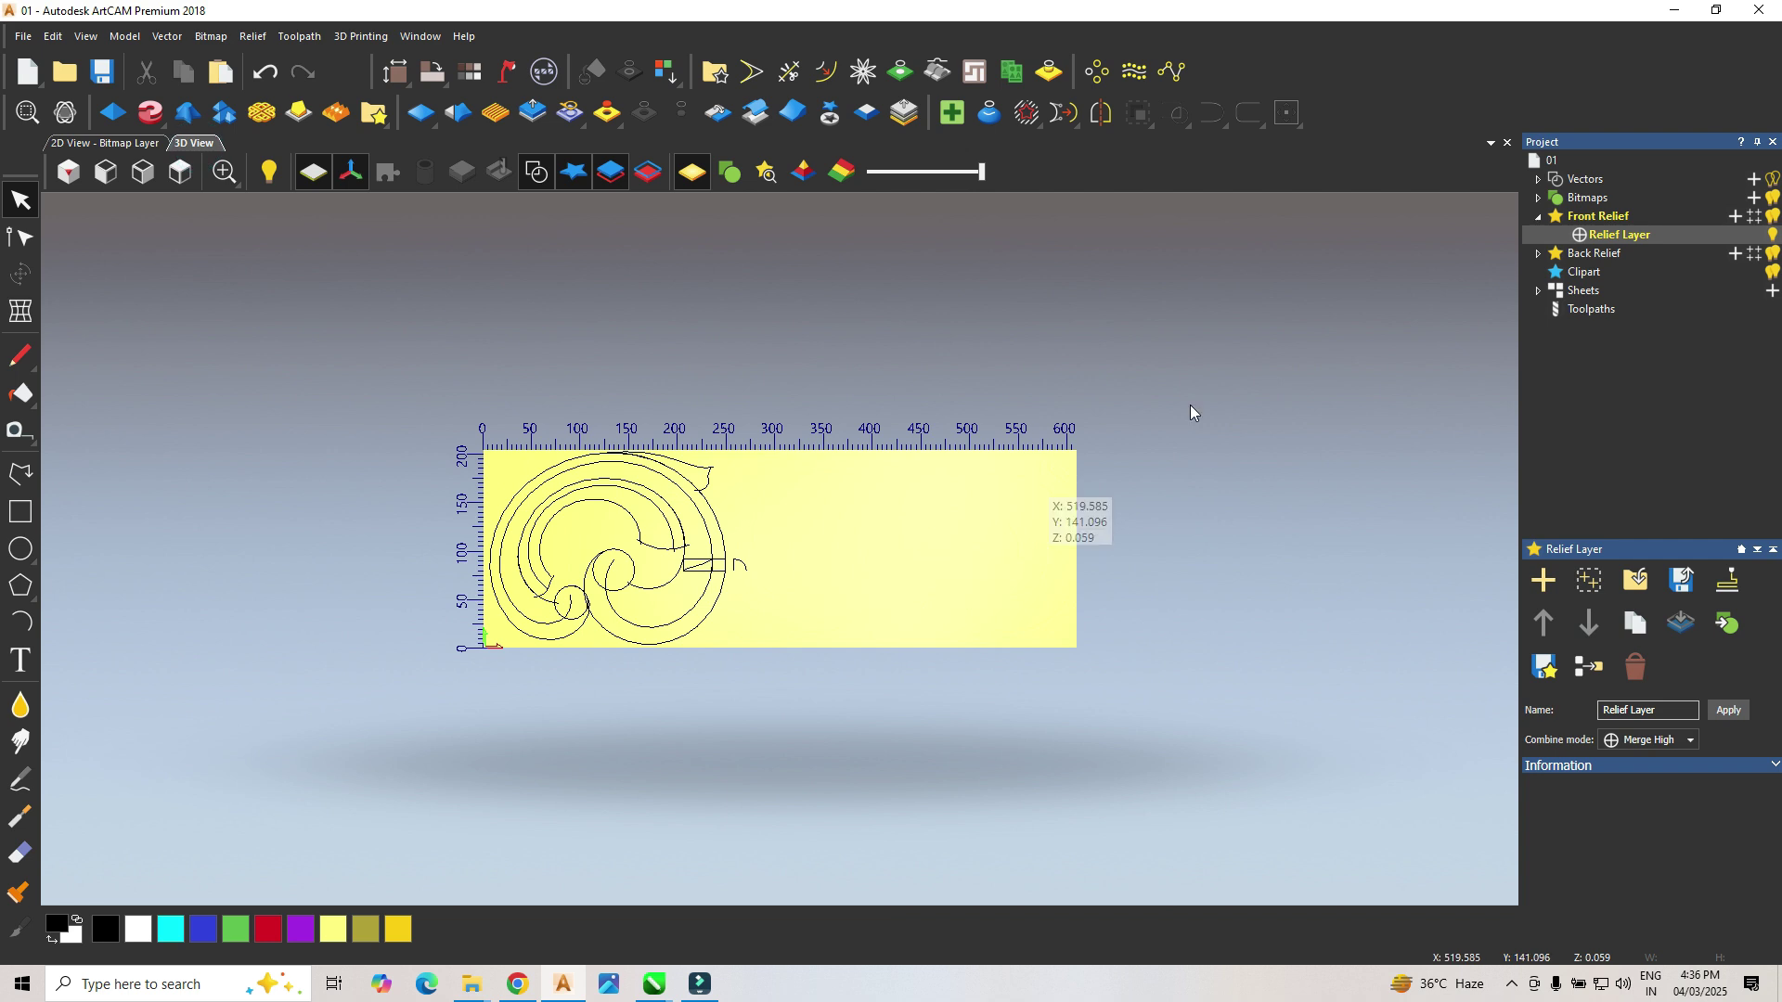
left_click(1736, 219)
left_click(1579, 236)
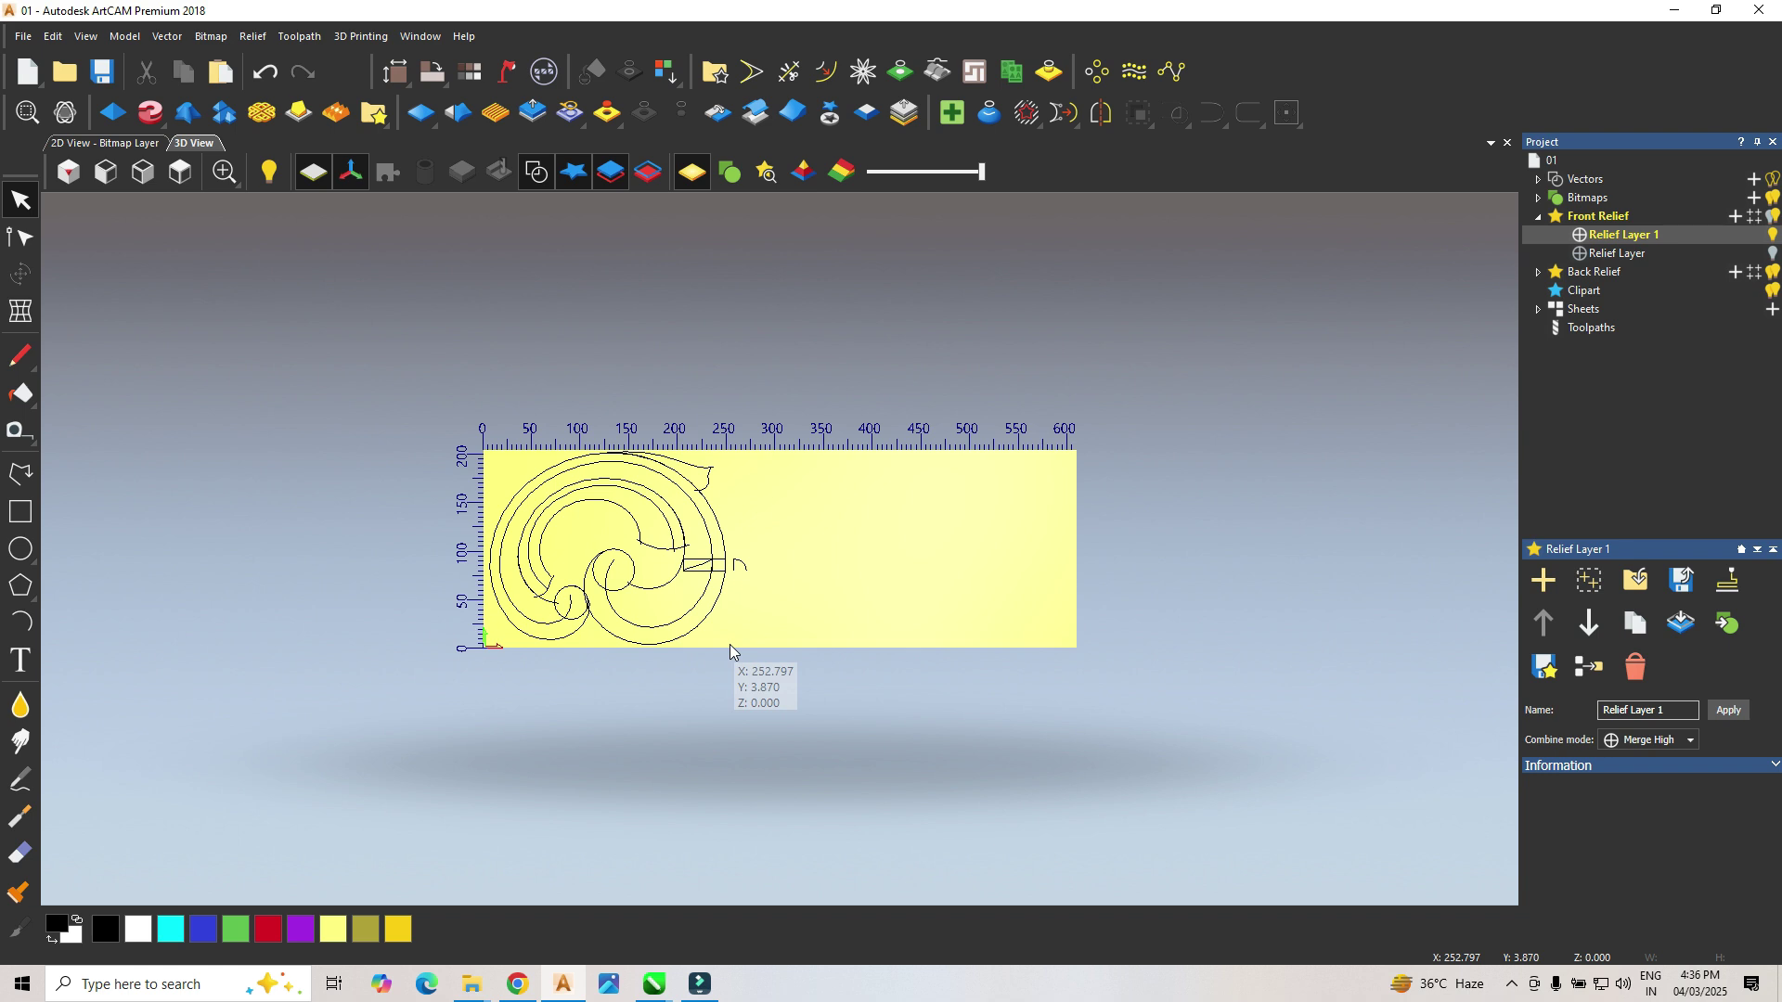
scroll(631, 594, "up", 3)
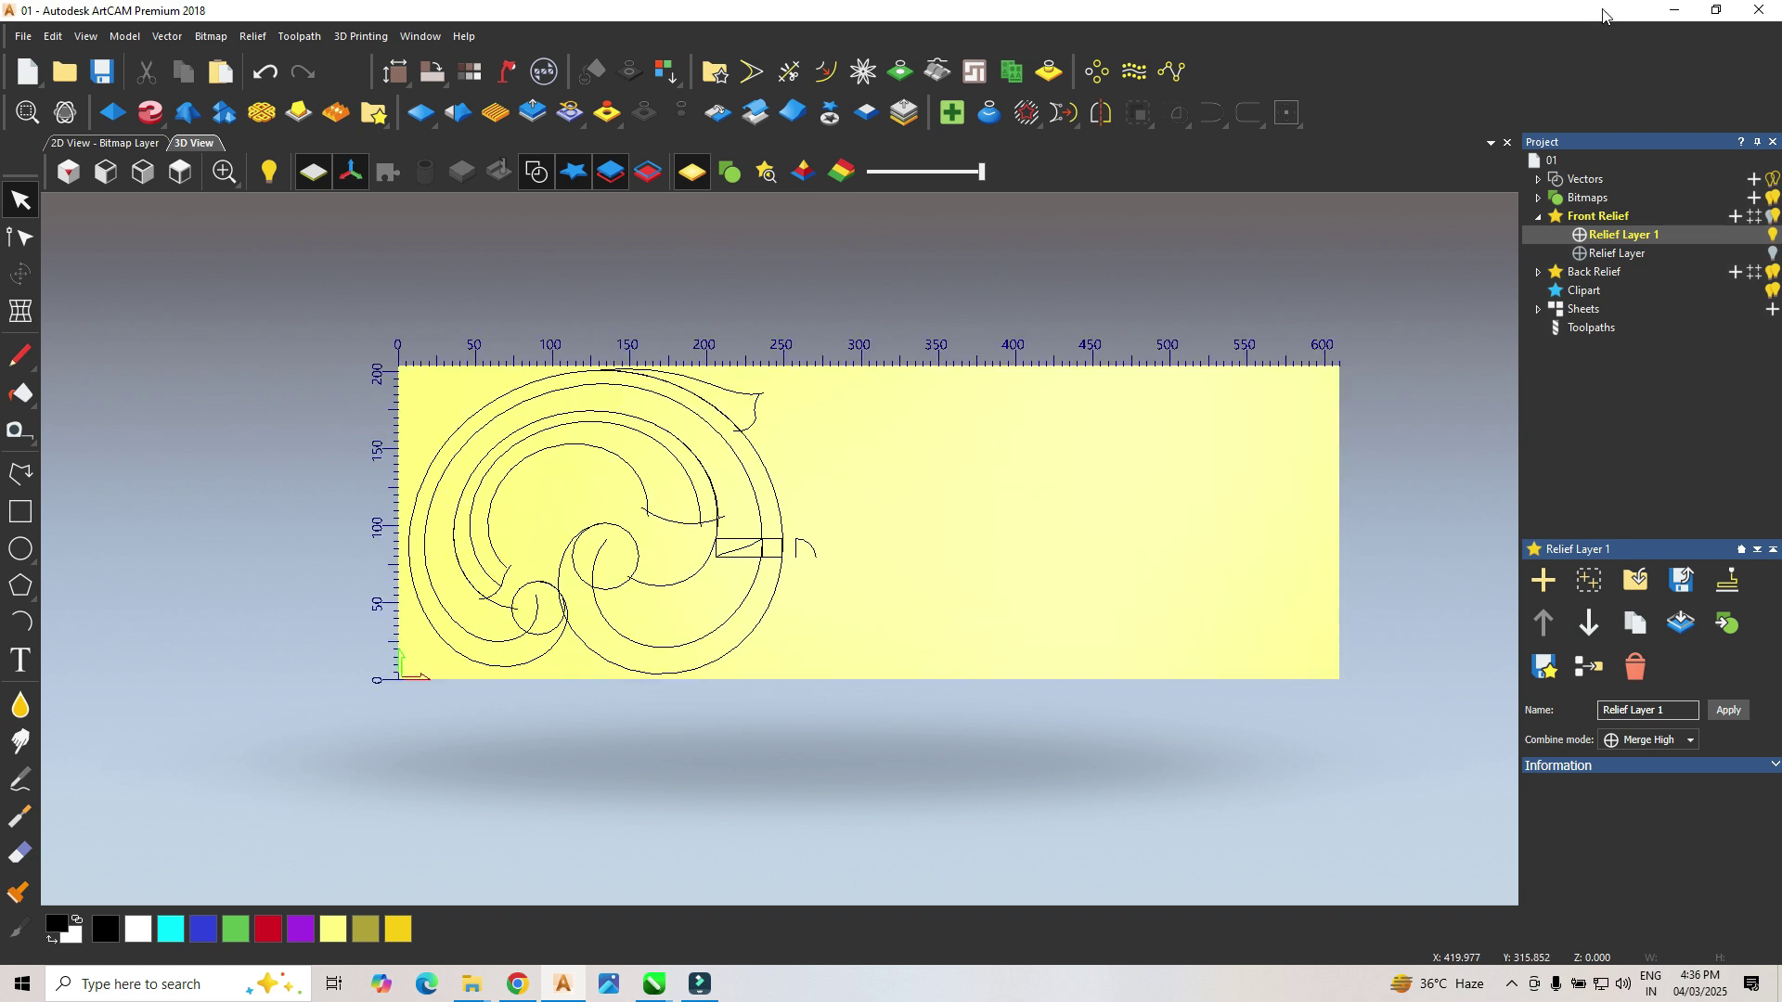
Step: Open the reference sketch 01.jpg from the desktop in the image editor, reposition its window and switch back to ArtCAM
left_click(1675, 11)
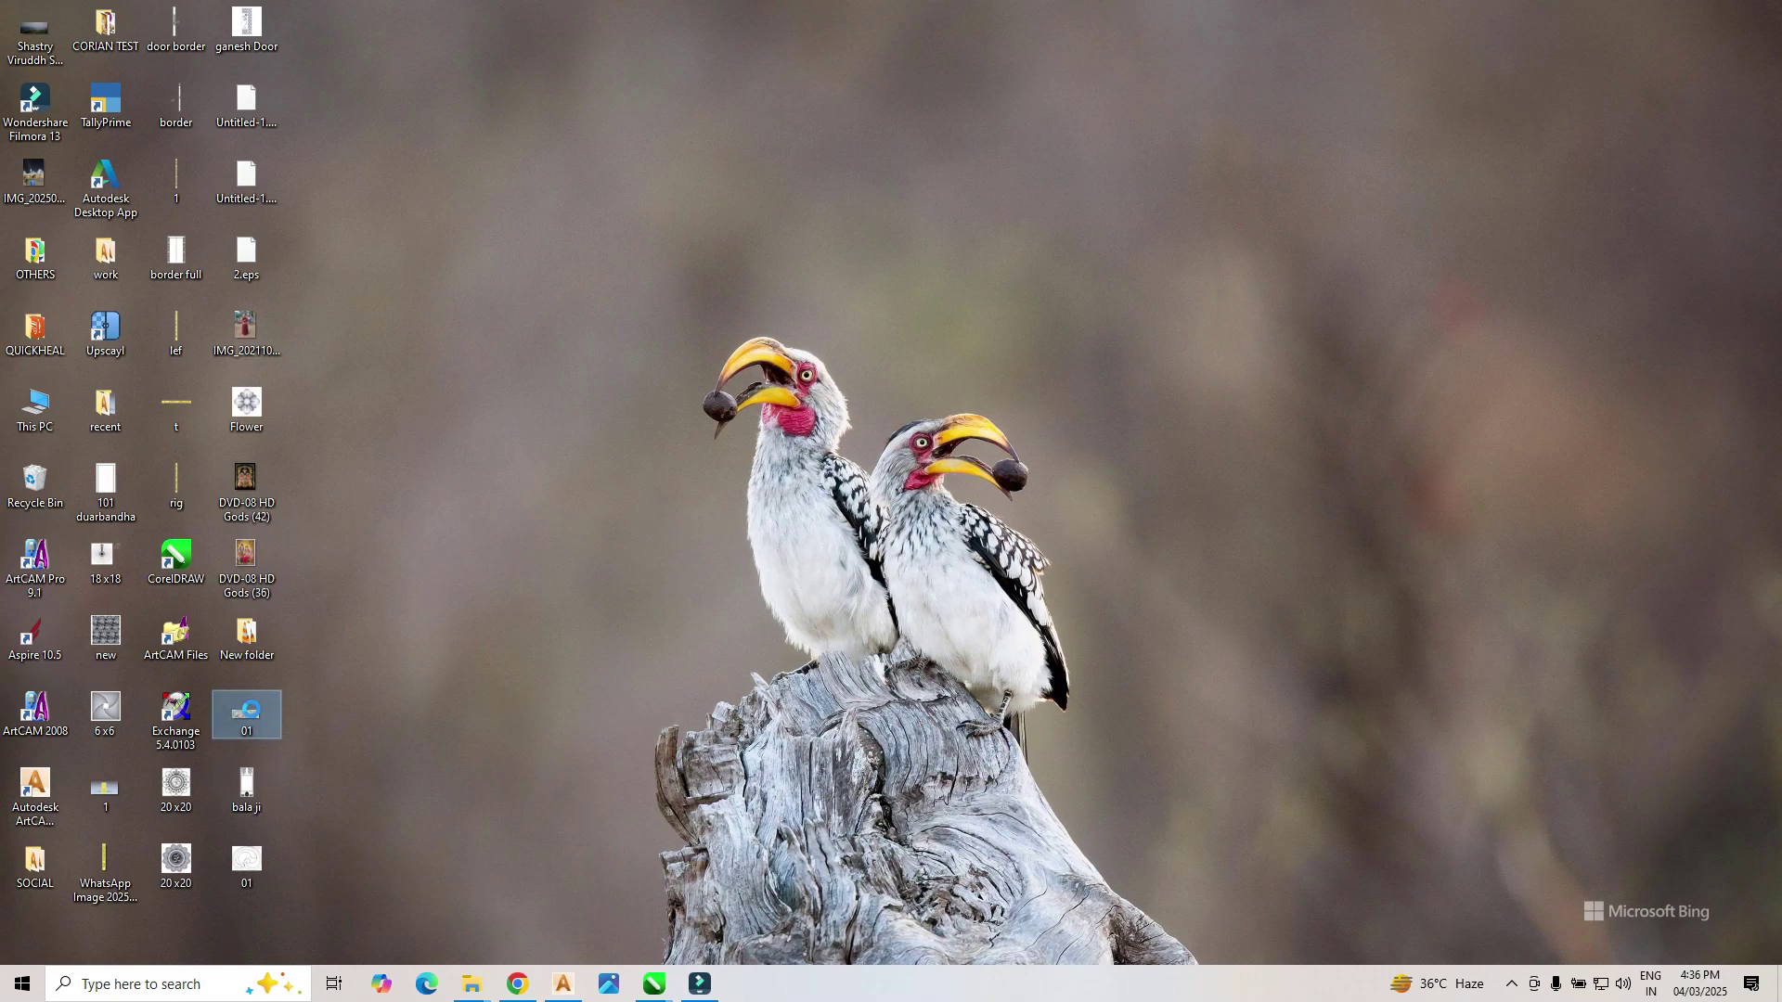
right_click(252, 712)
left_click(325, 185)
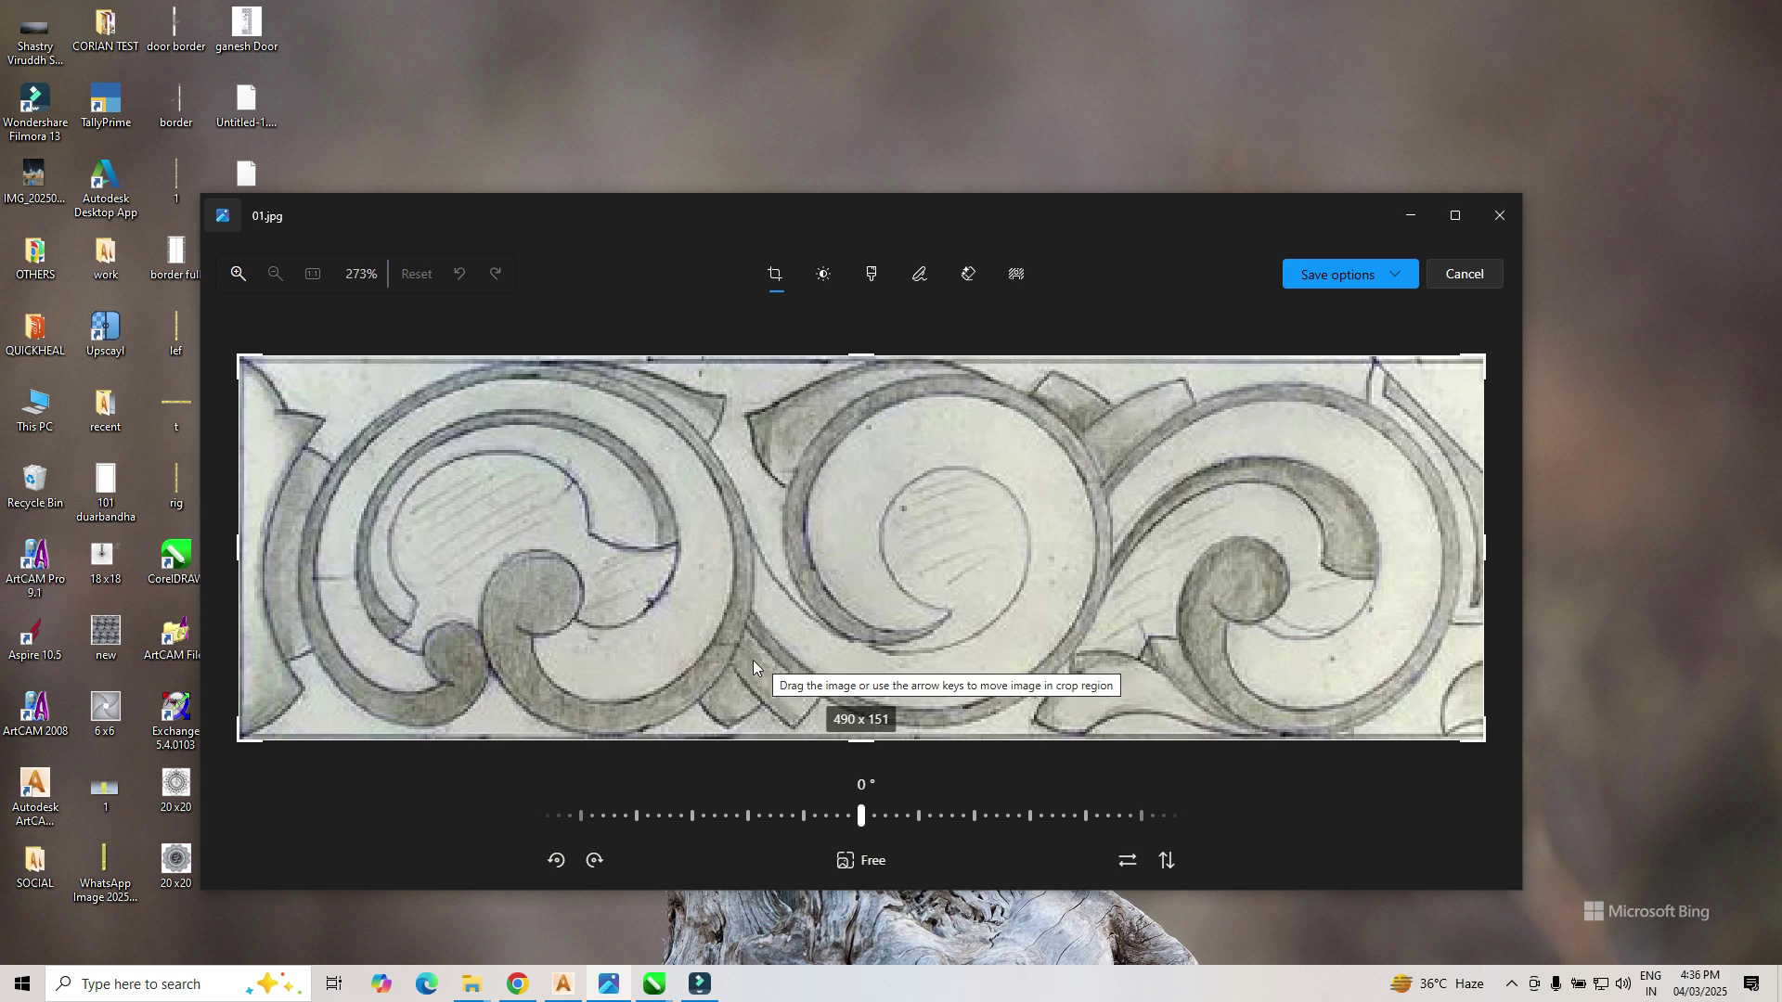
left_click_drag(664, 228, 581, 161)
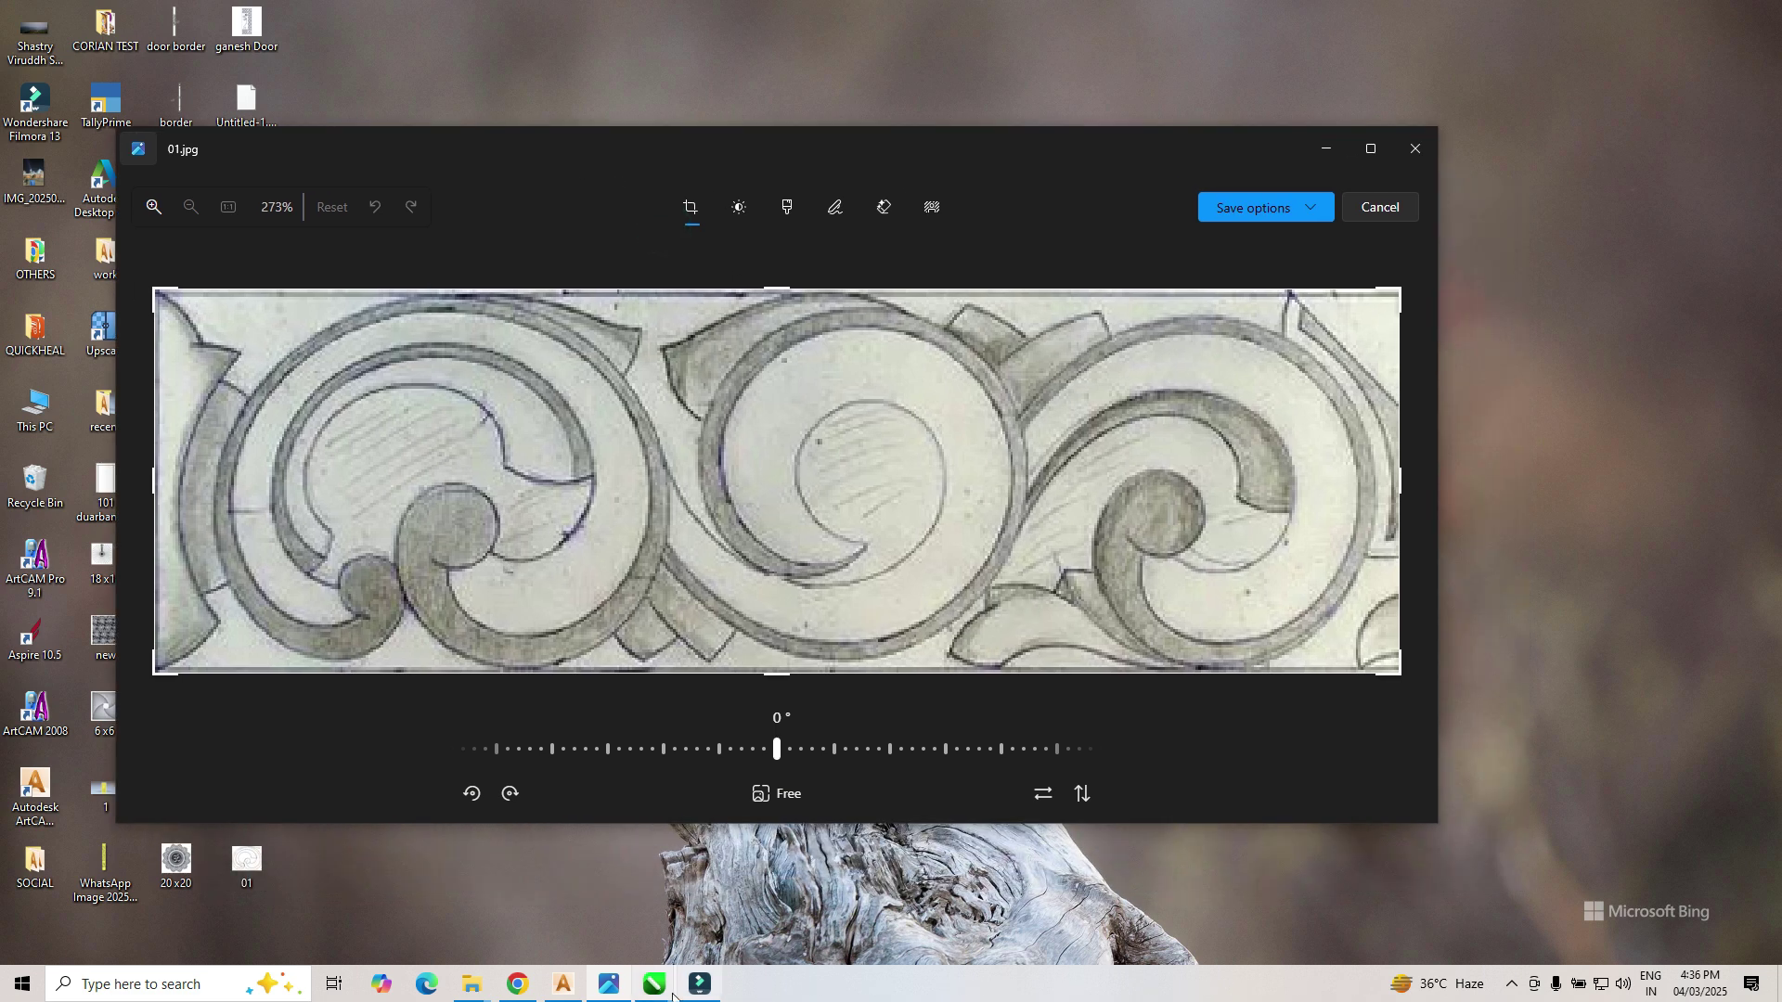
left_click(564, 985)
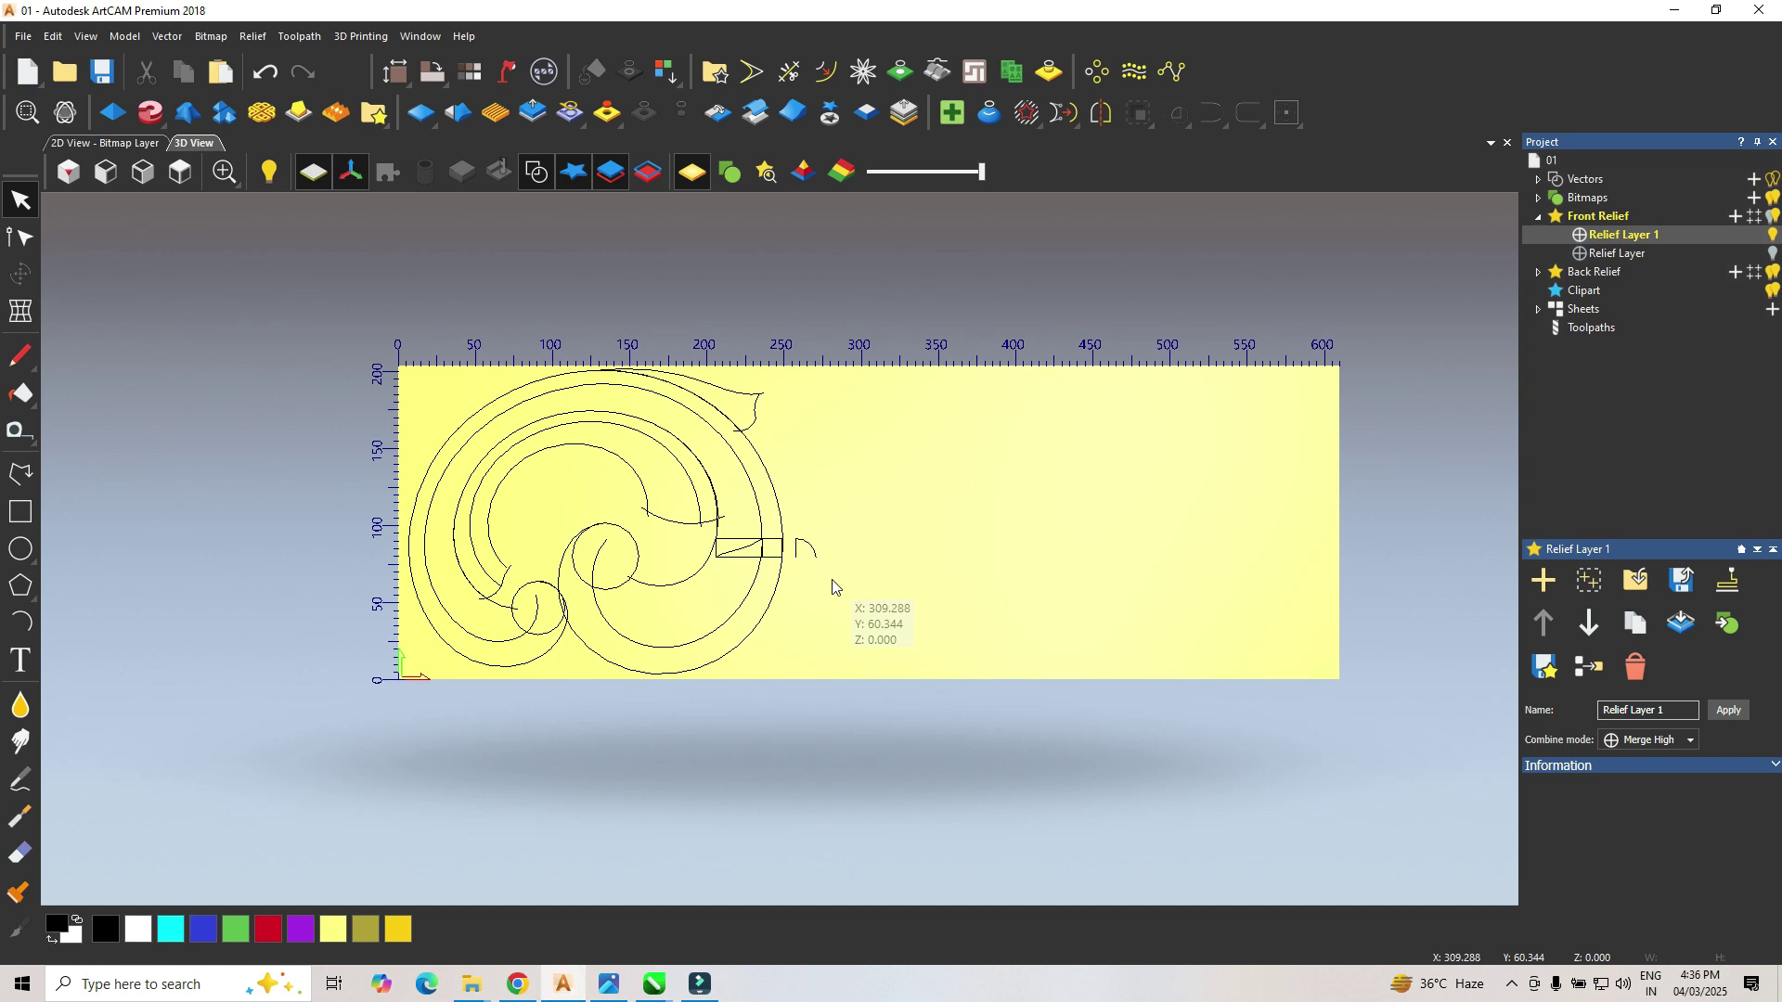
Step: Start a Two Rail Sweep using the two outermost scroll curves as drive rails
left_click_drag(829, 409, 779, 430)
left_click(841, 666)
left_click(738, 655)
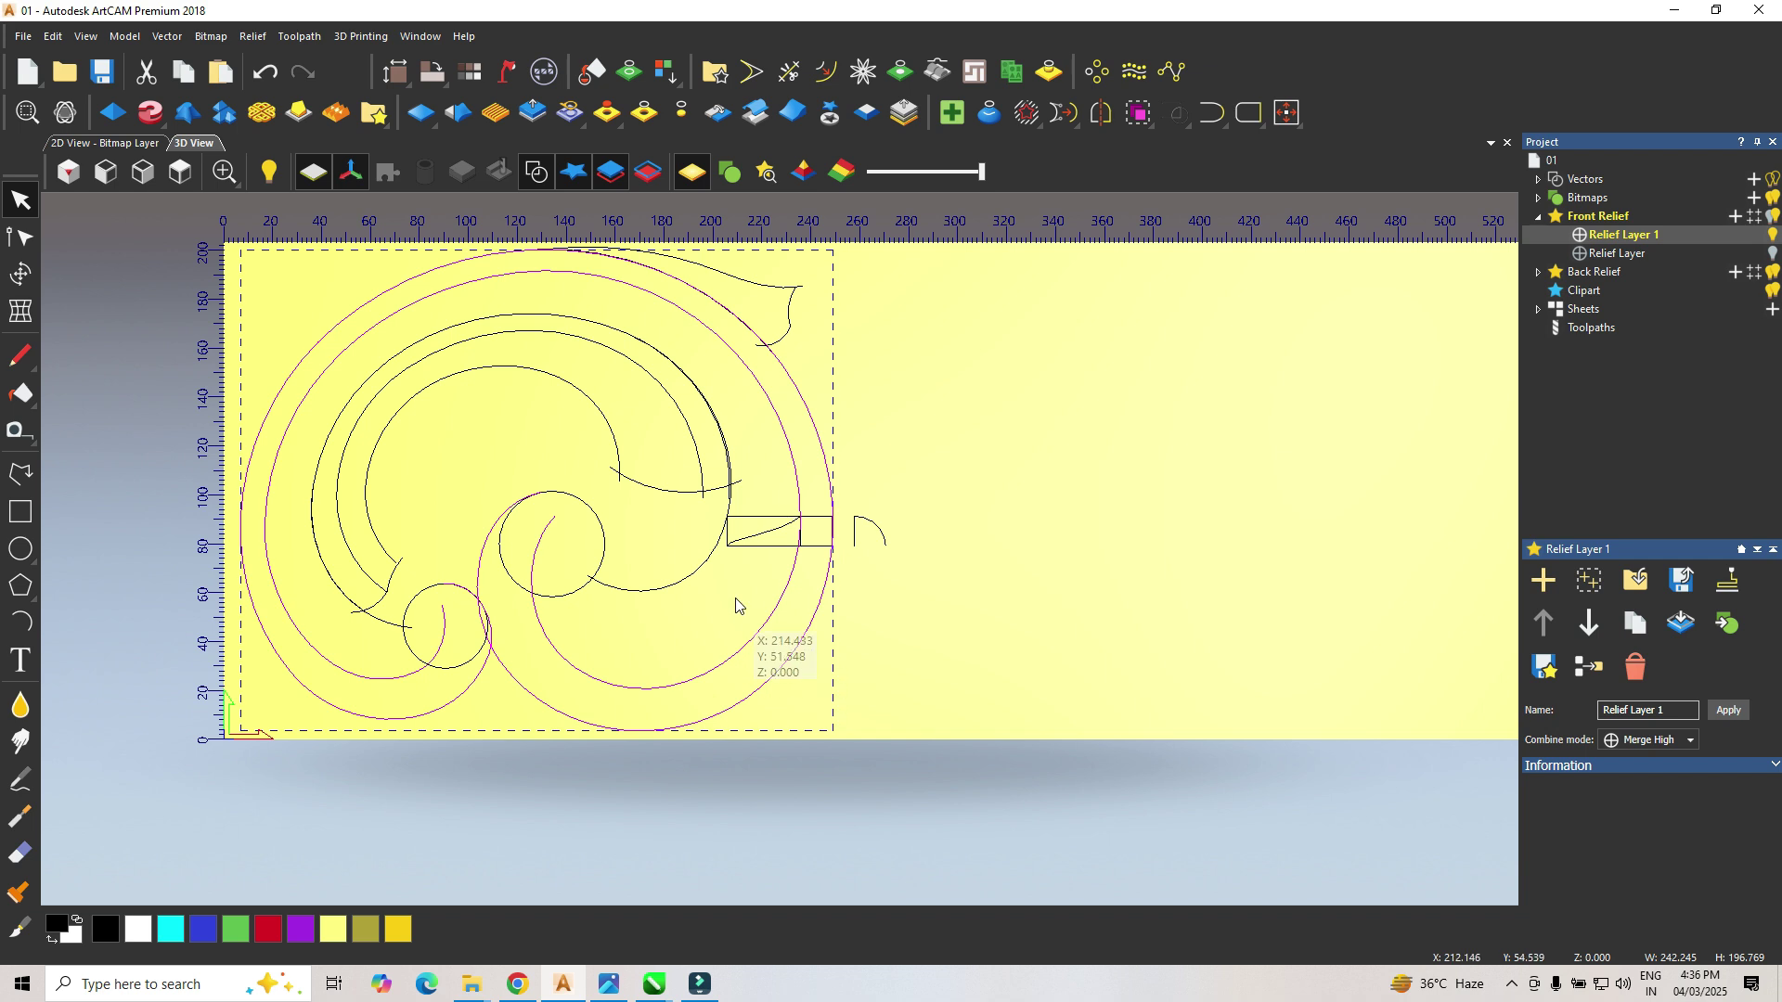
left_click(160, 123)
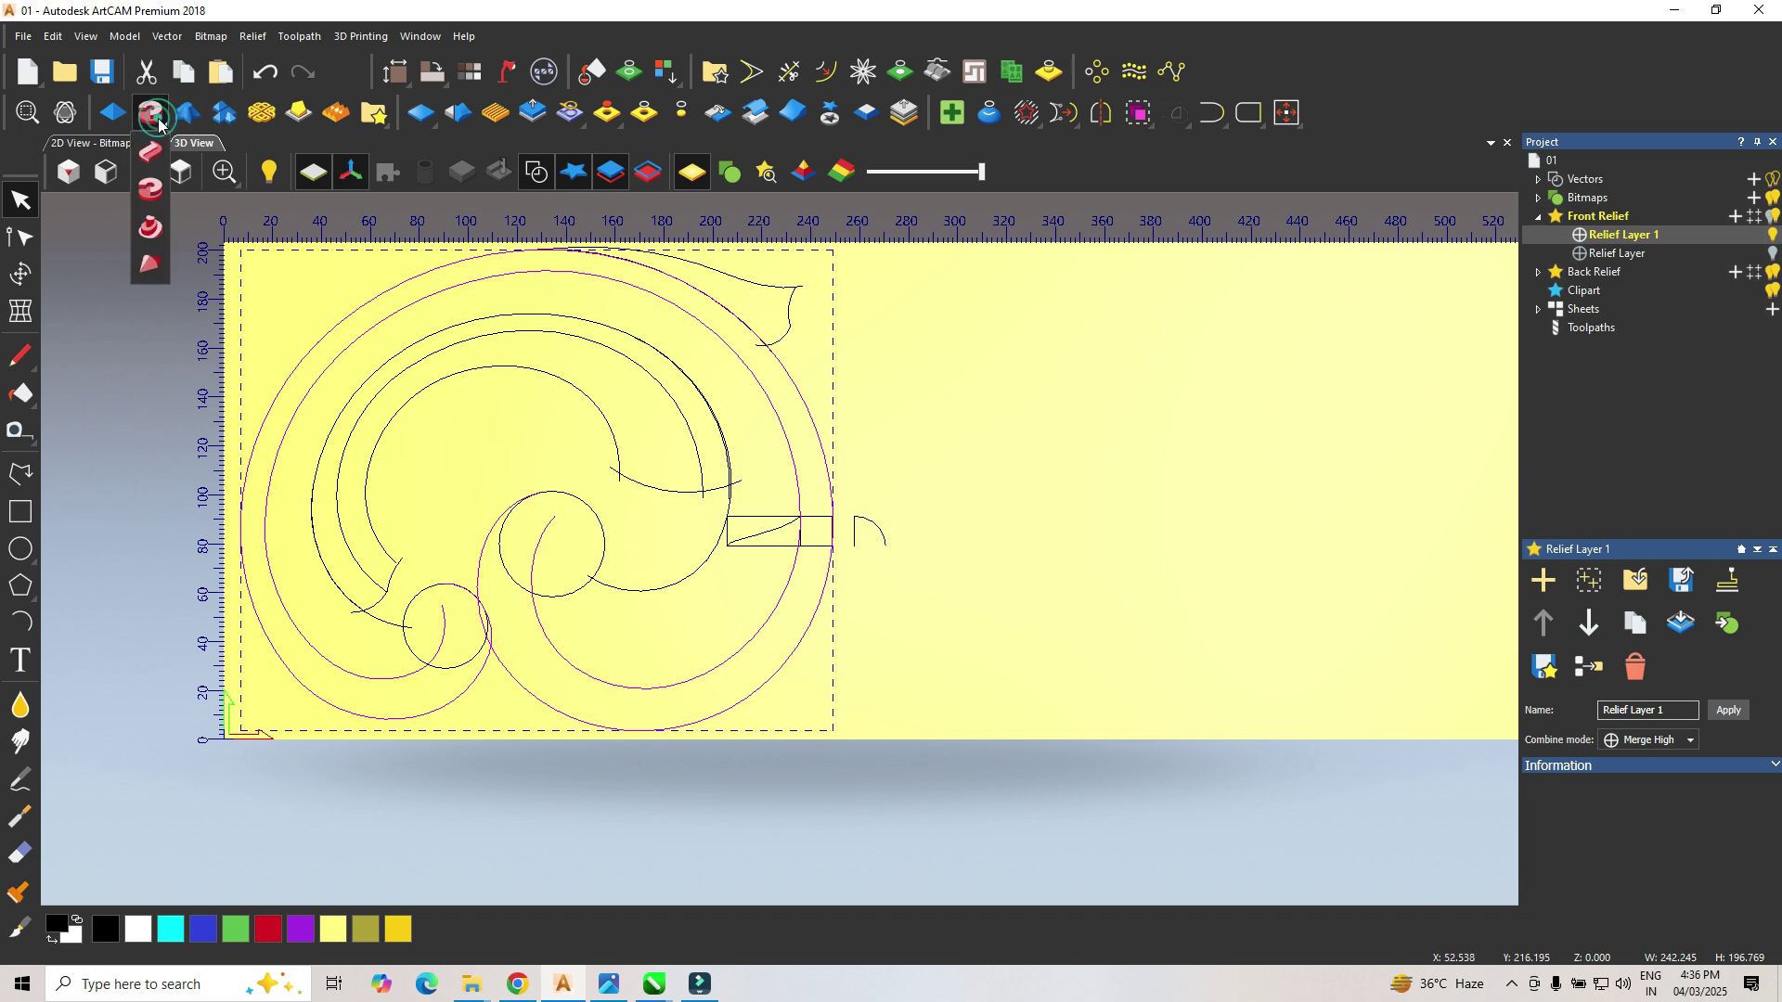
left_click(151, 151)
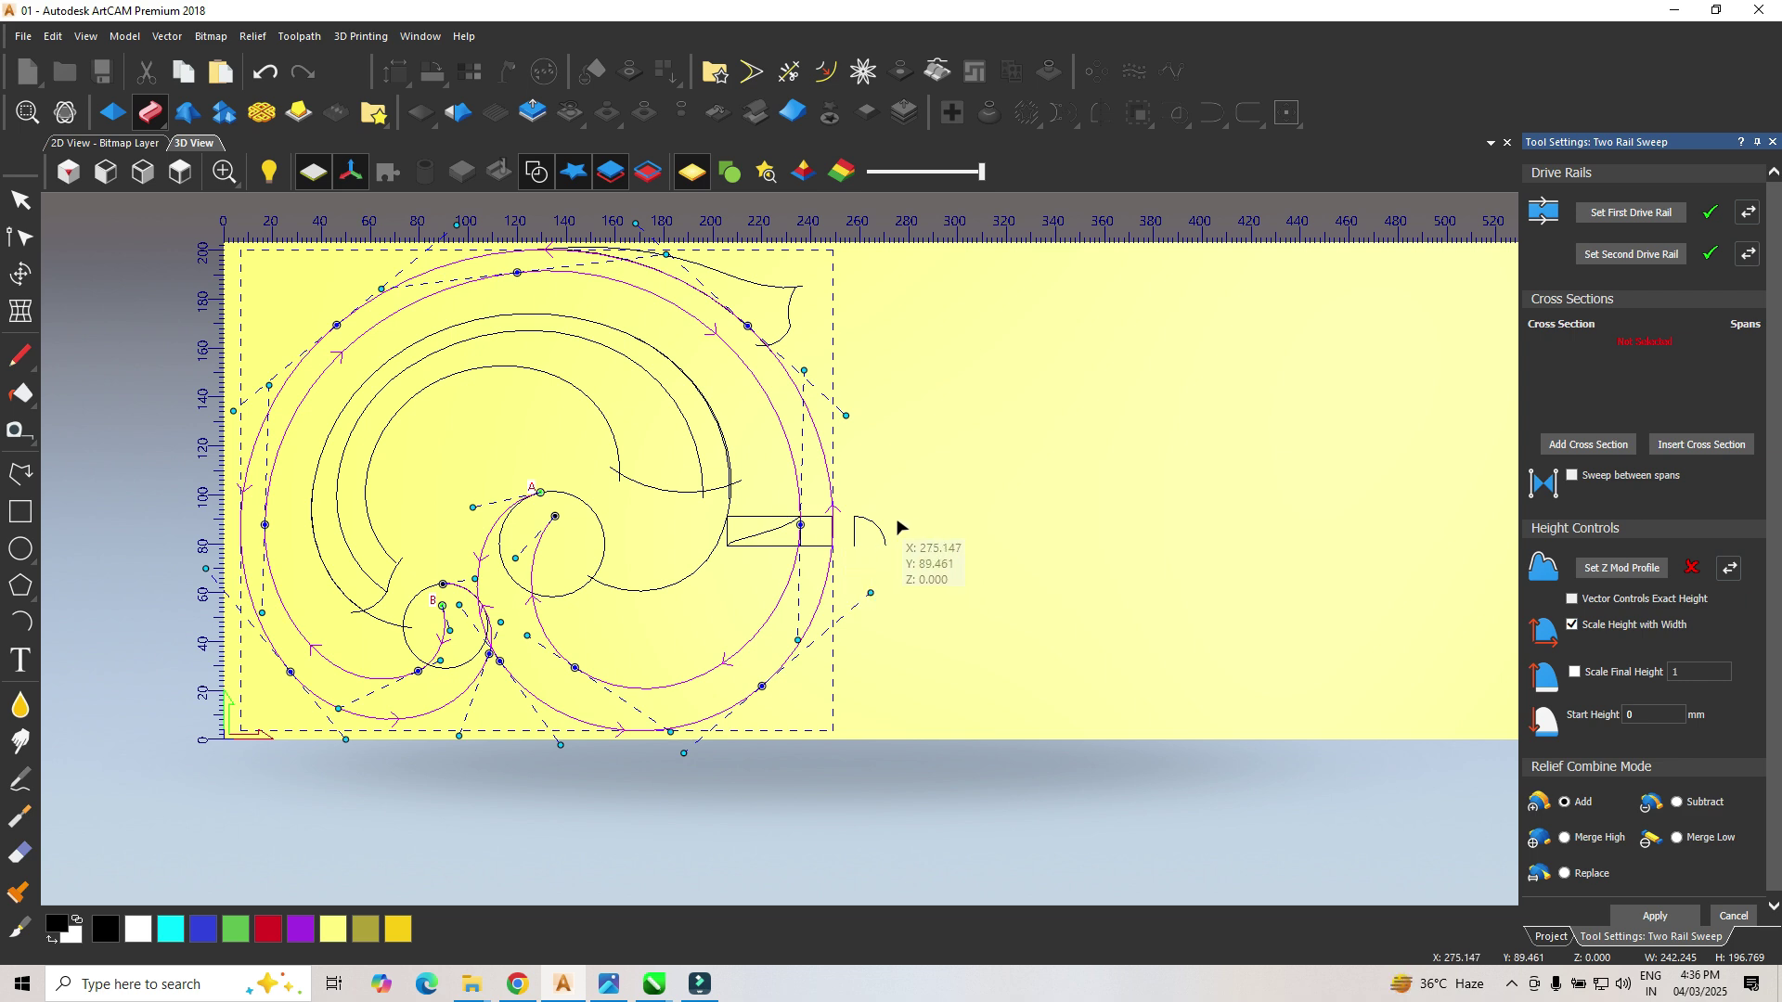
Step: Add the quarter-round profile as the sweep's cross section and reverse the direction of the first drive rail
scroll(734, 343, "up", 1)
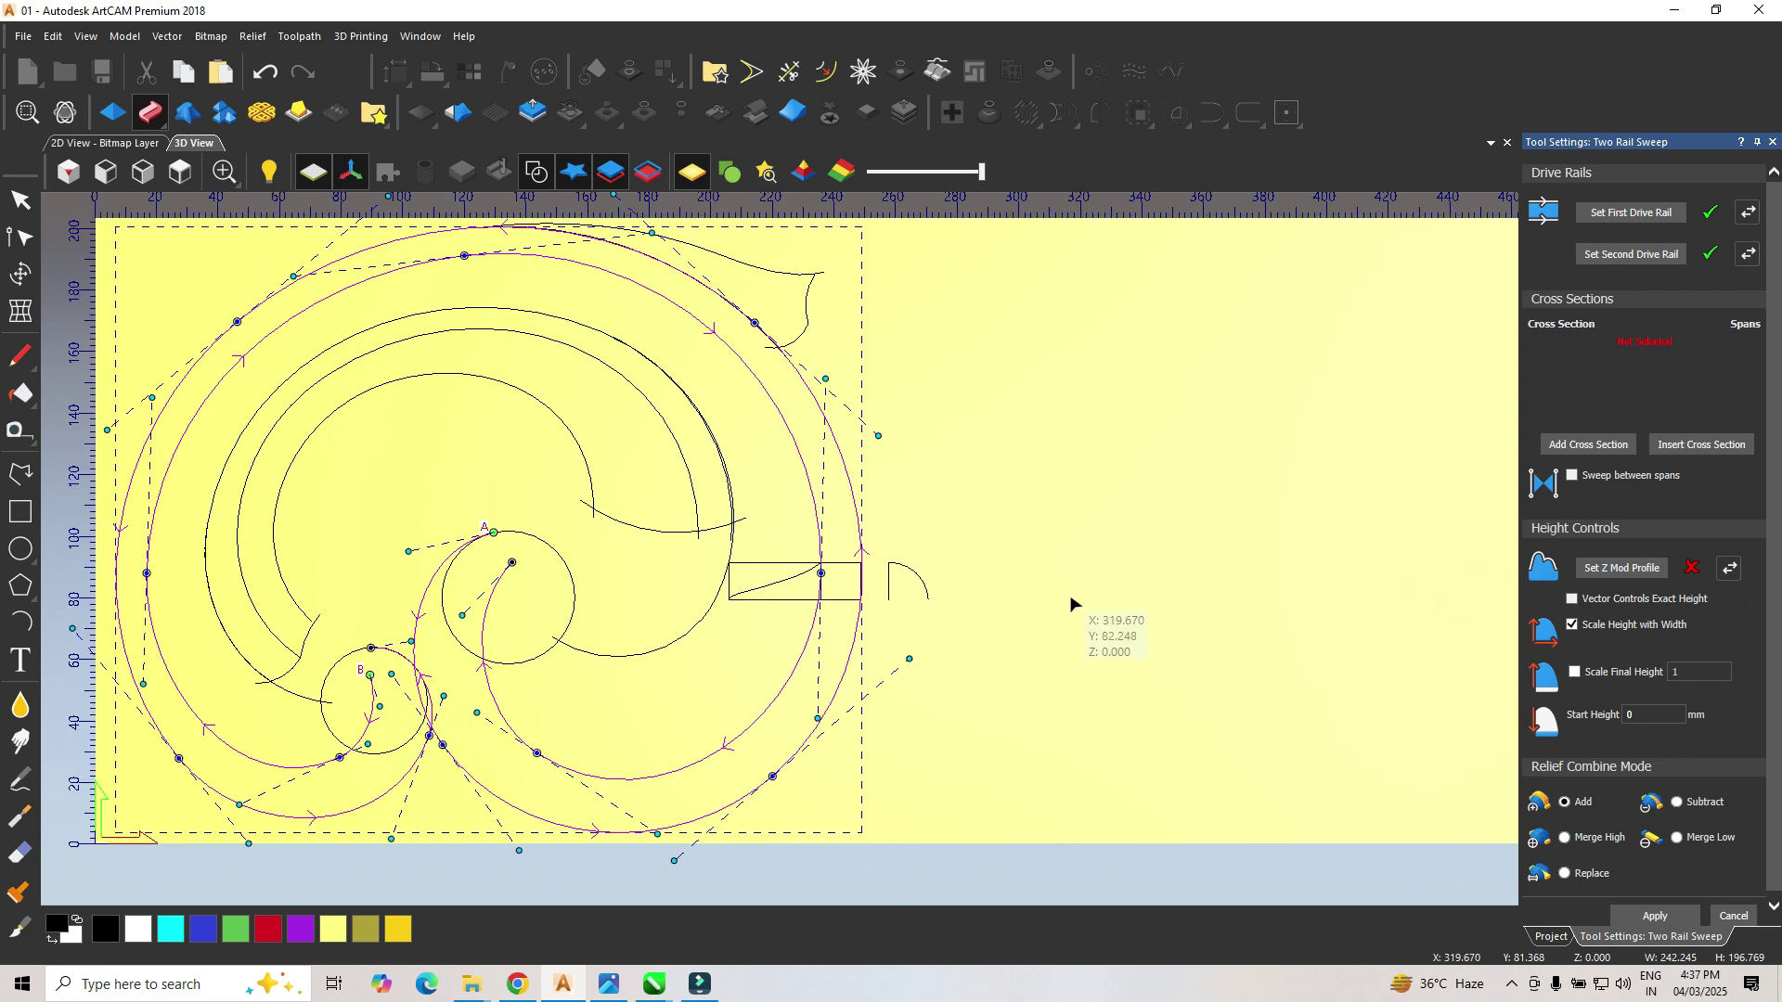
left_click(917, 575)
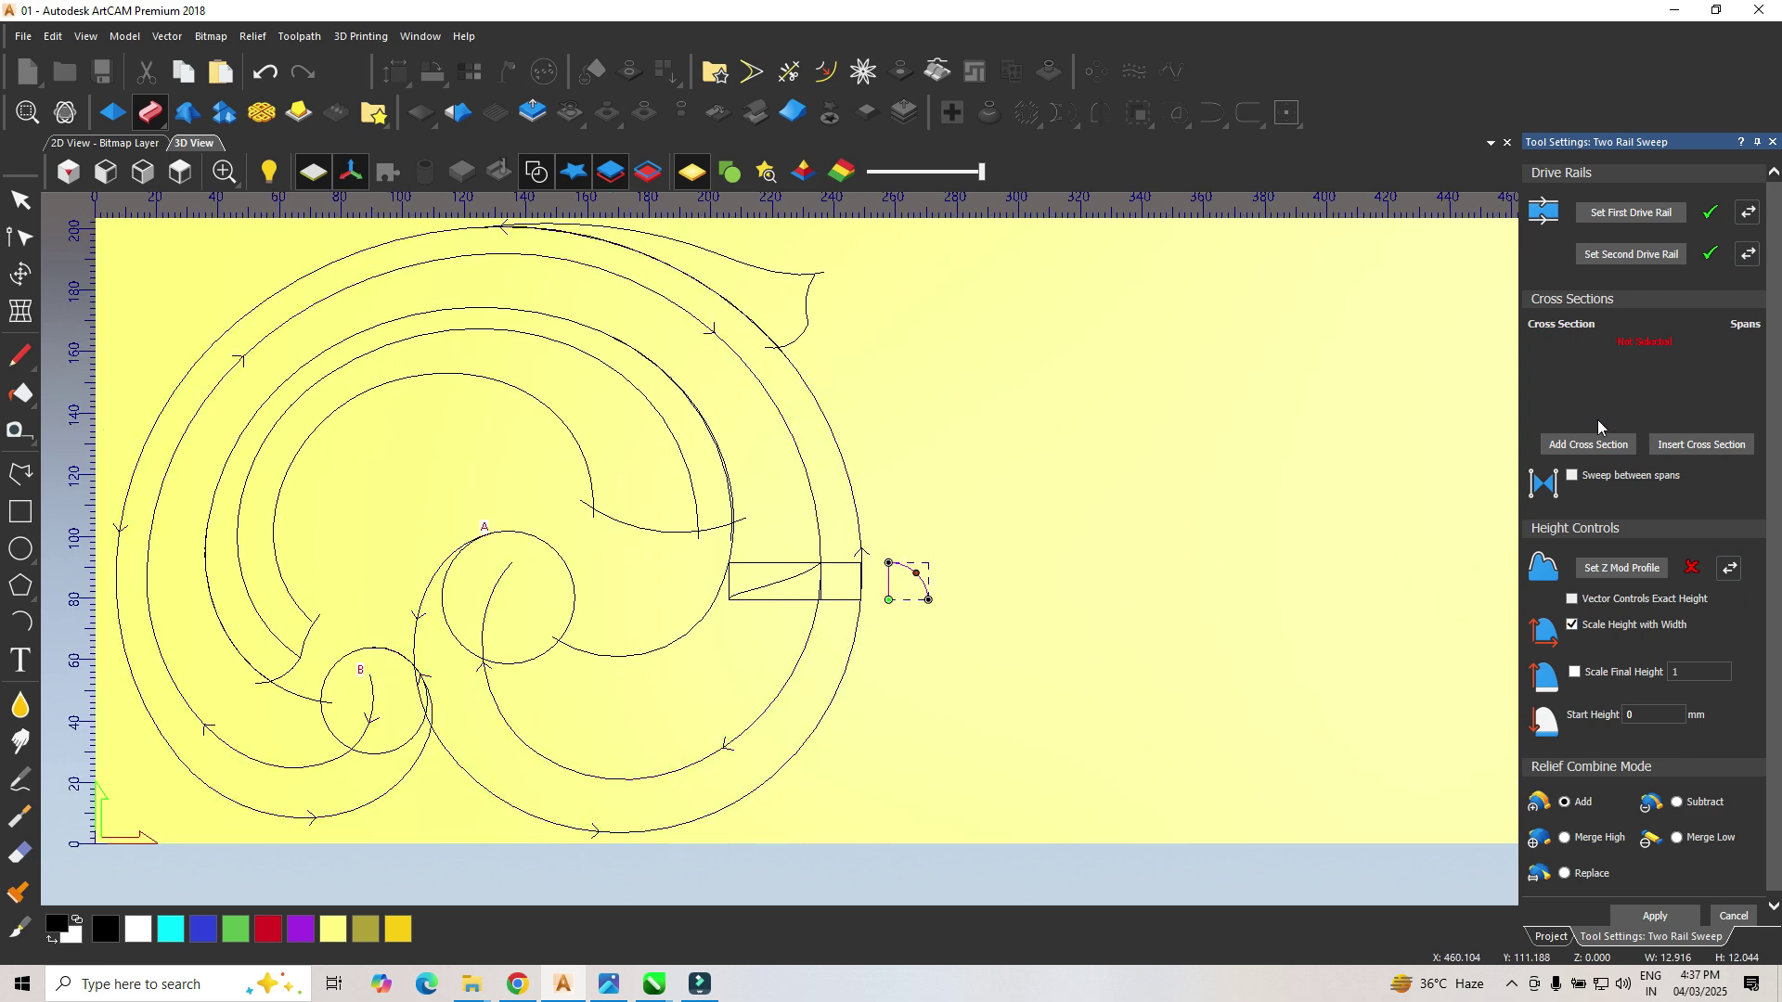
left_click(1587, 447)
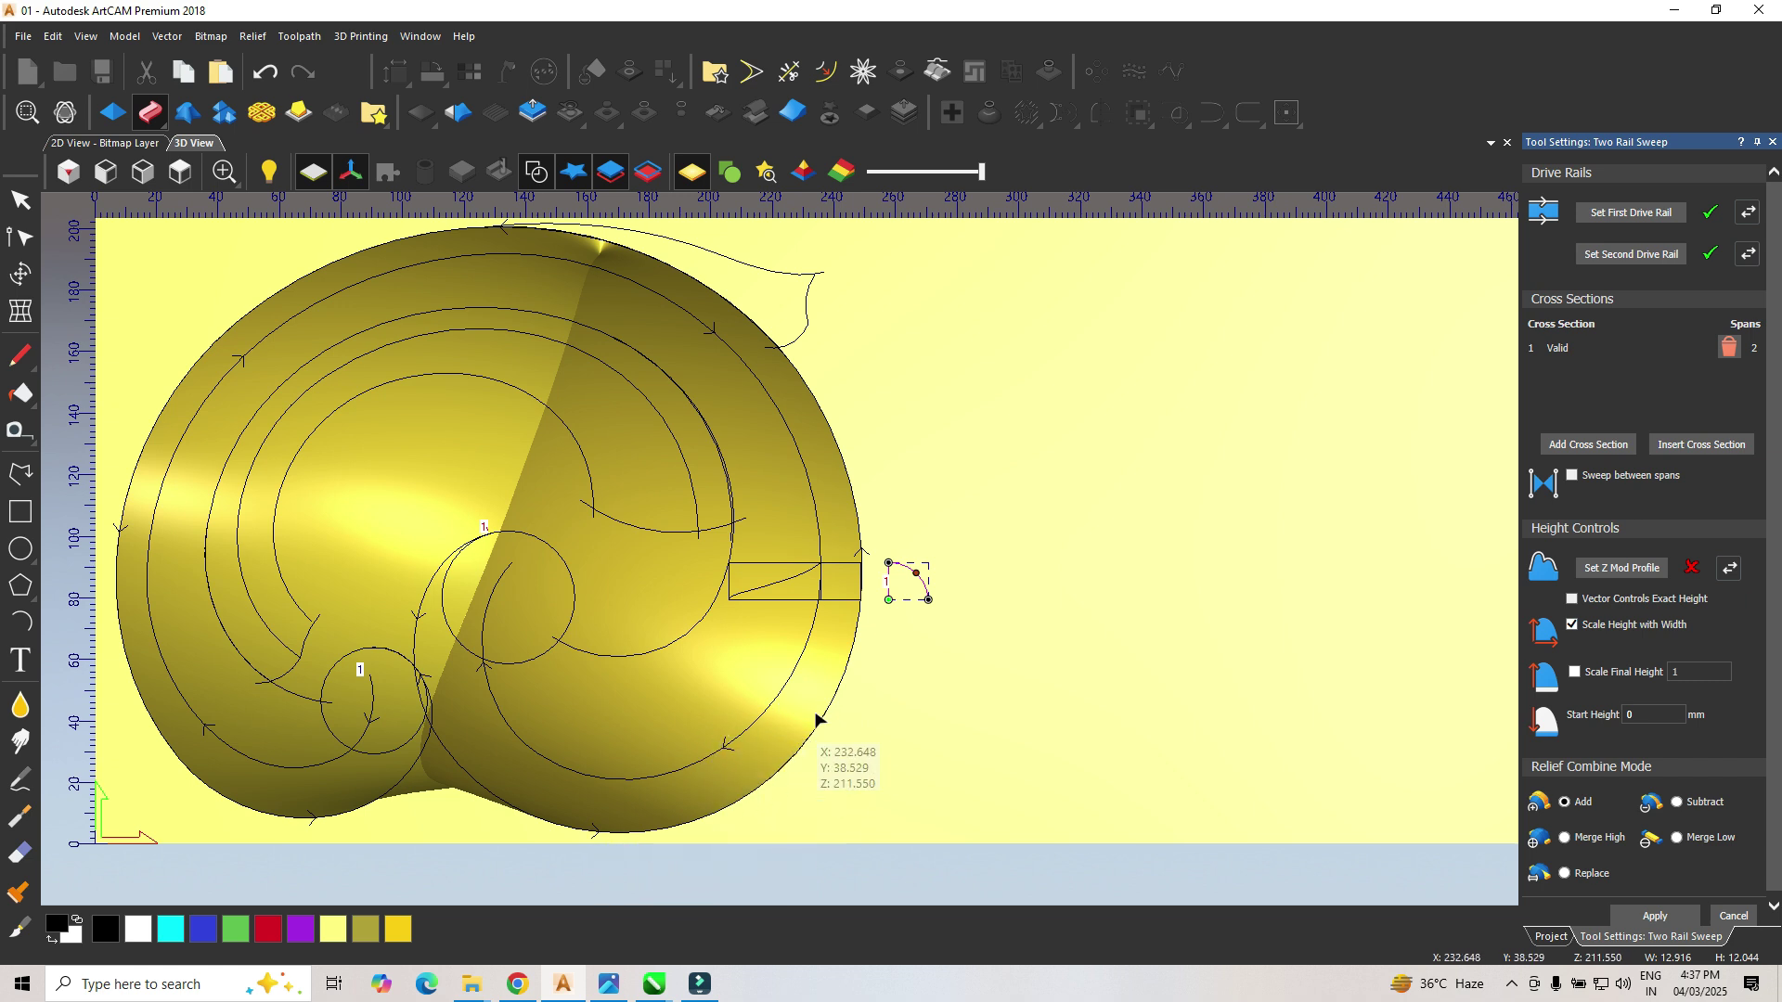
left_click(1749, 216)
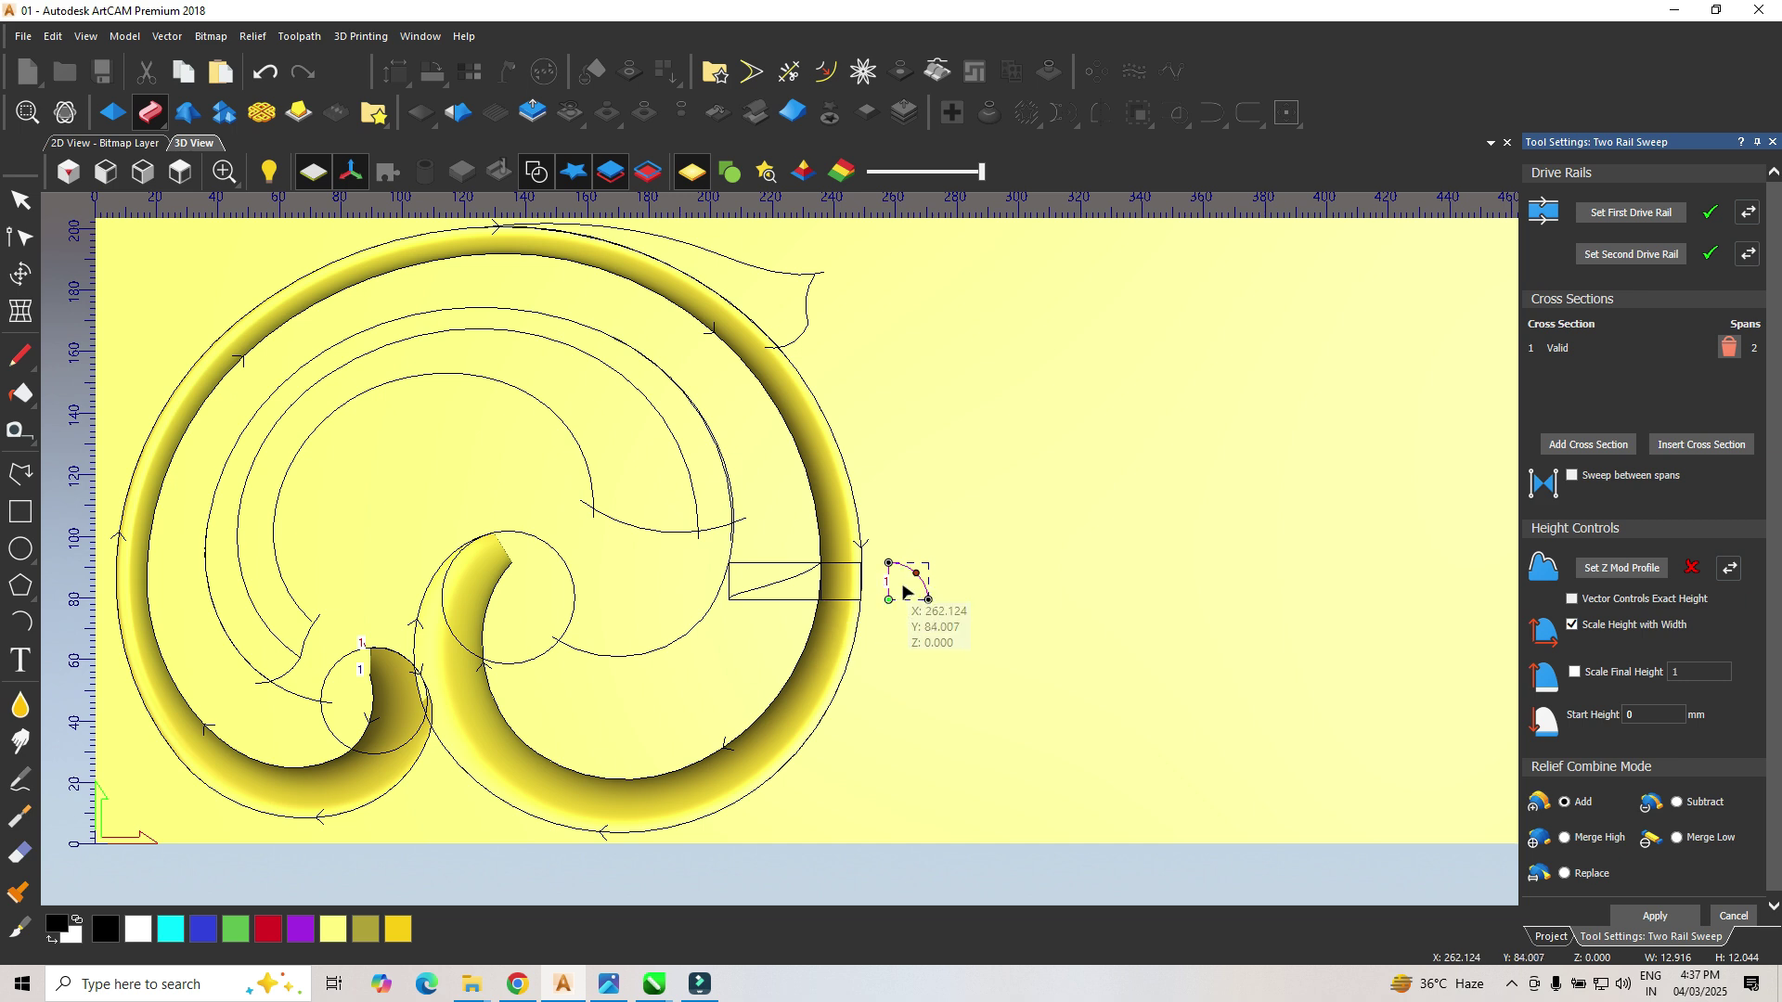
Step: Reassign the sweep's drive rails with the inner rim curve selected before the outer one, and reselect the quarter-round profile
left_click(808, 489)
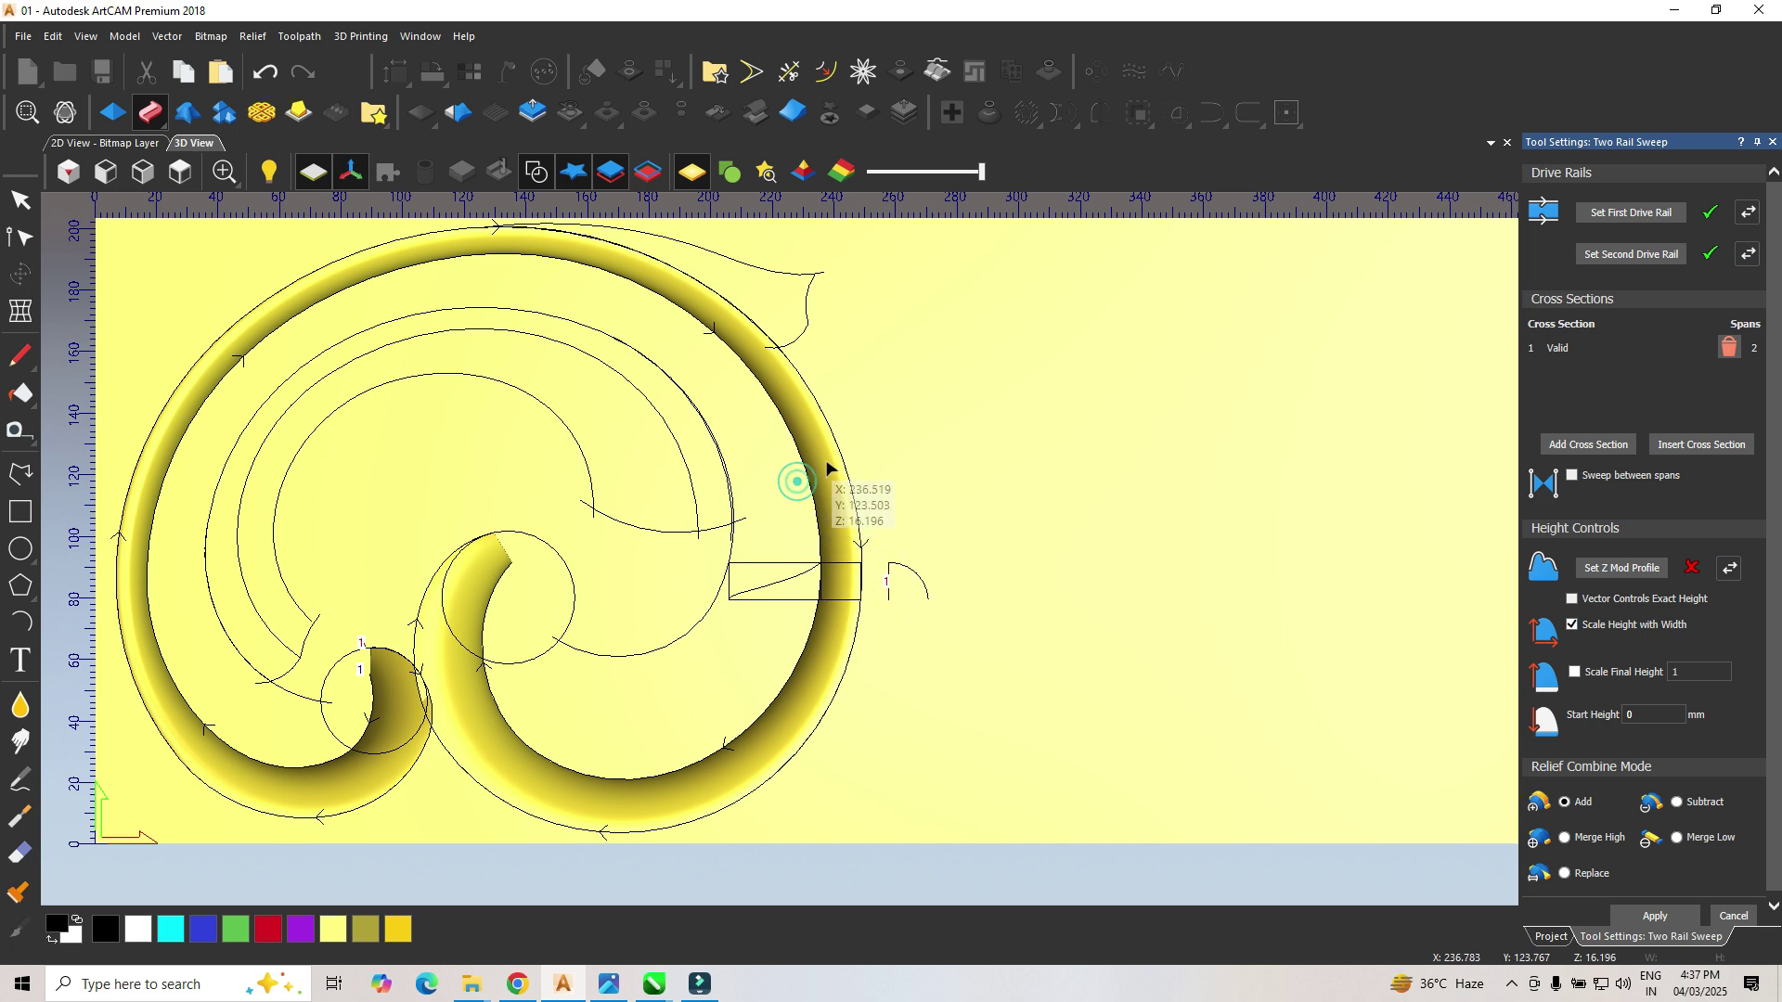
left_click(767, 754)
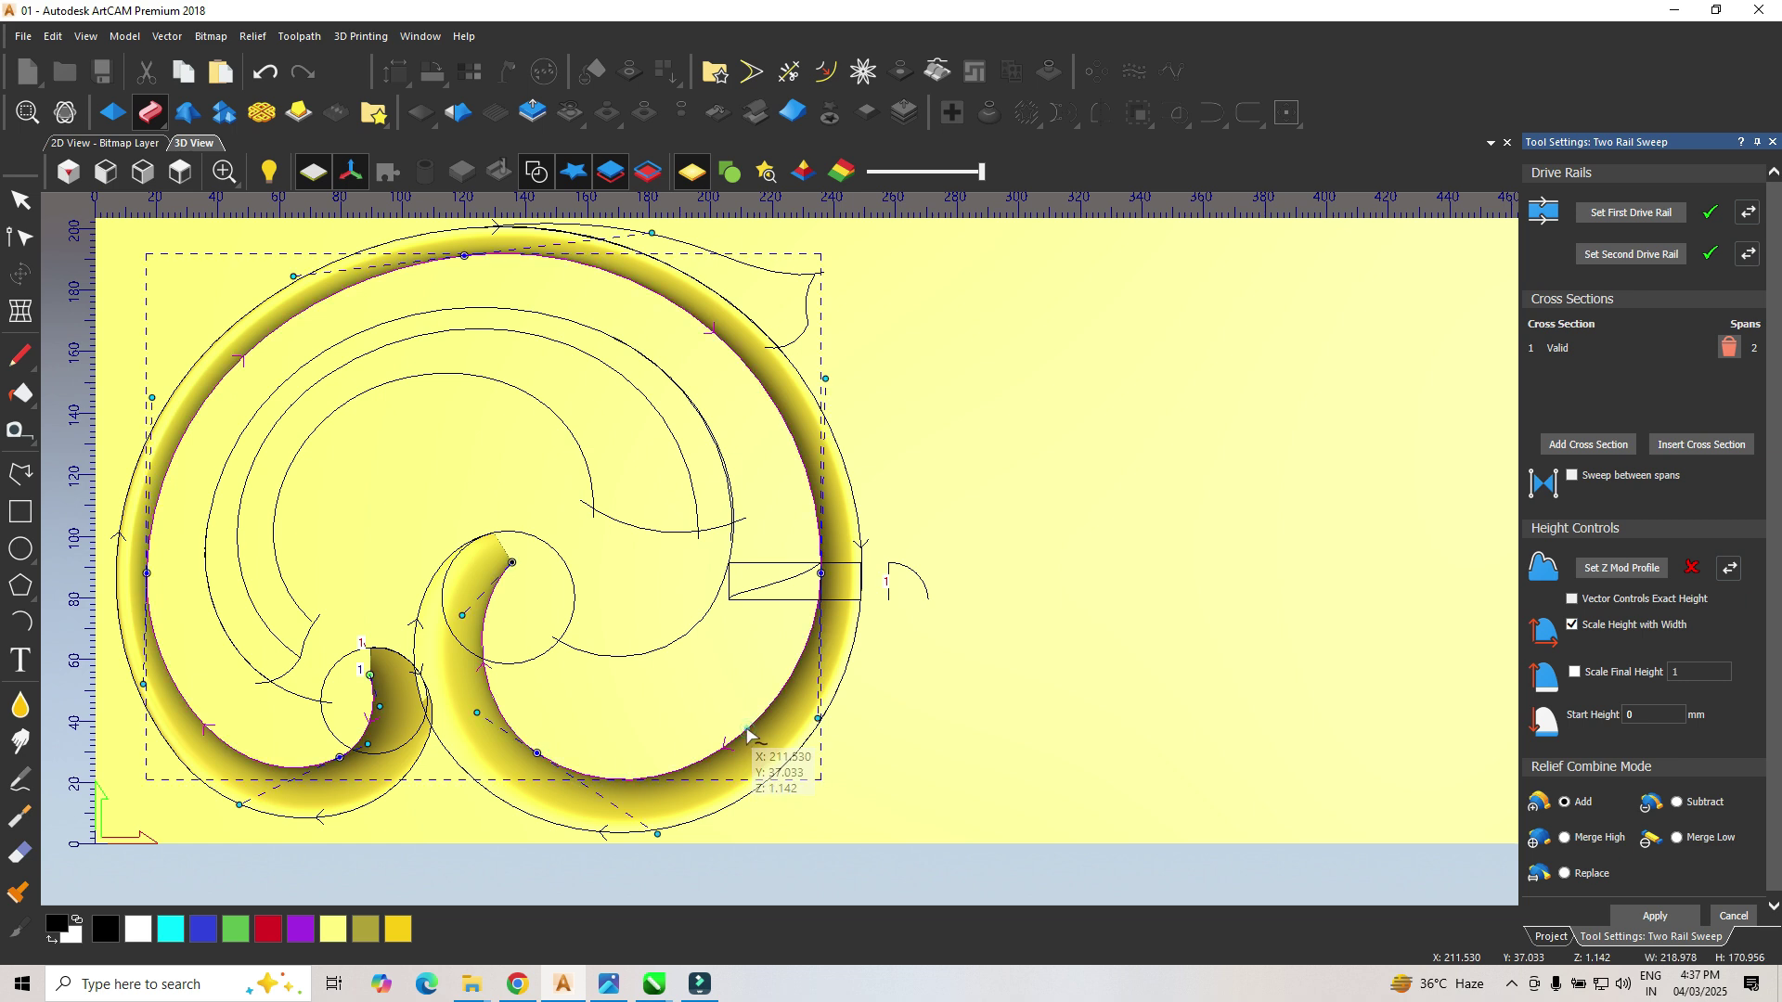
left_click(788, 764, "shift")
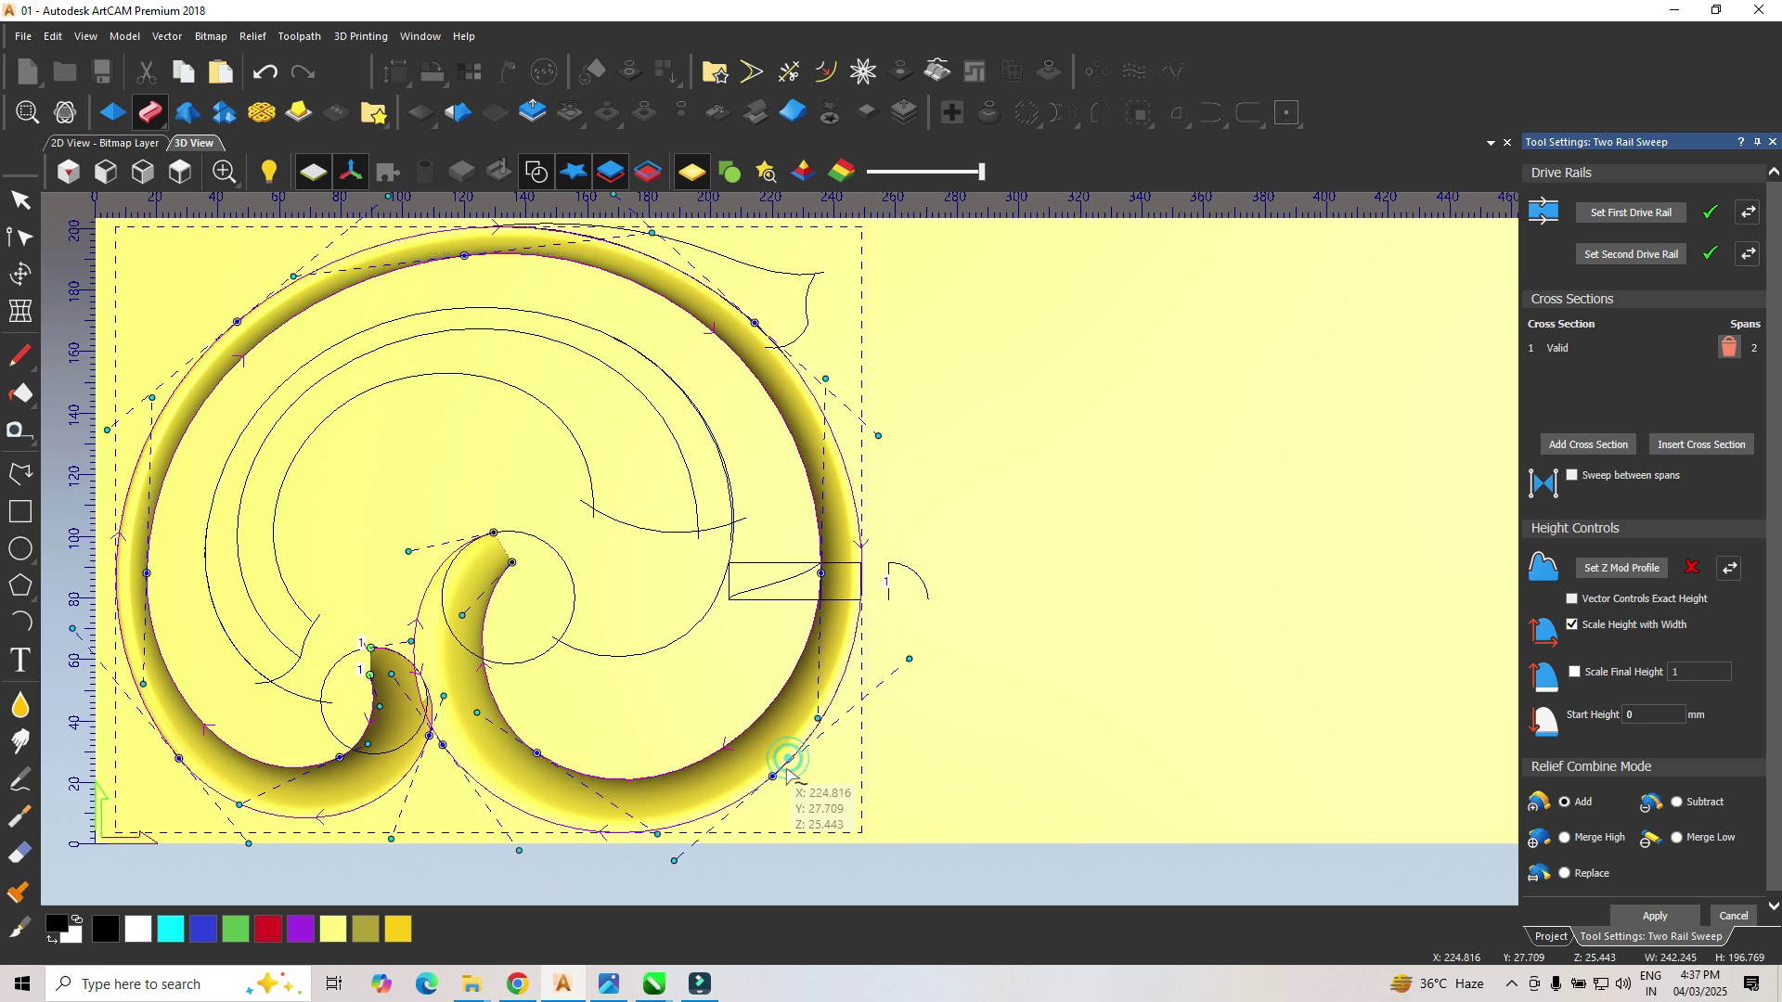
left_click(1620, 218)
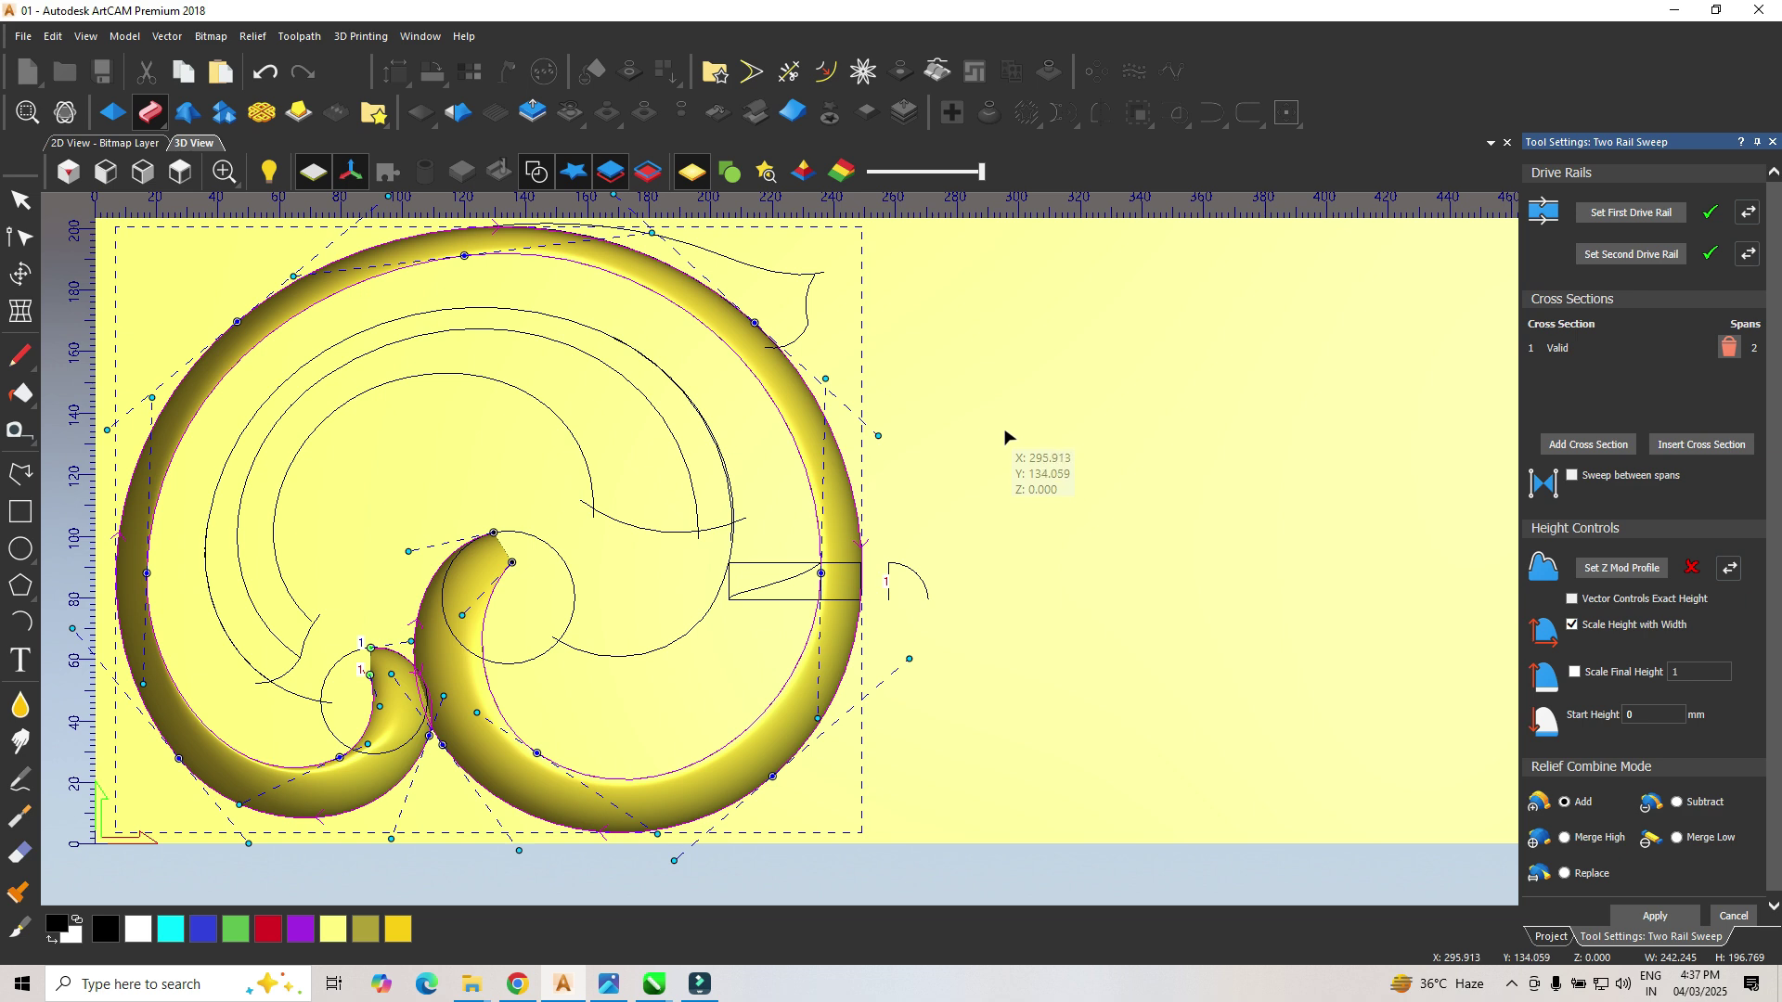
left_click(922, 576)
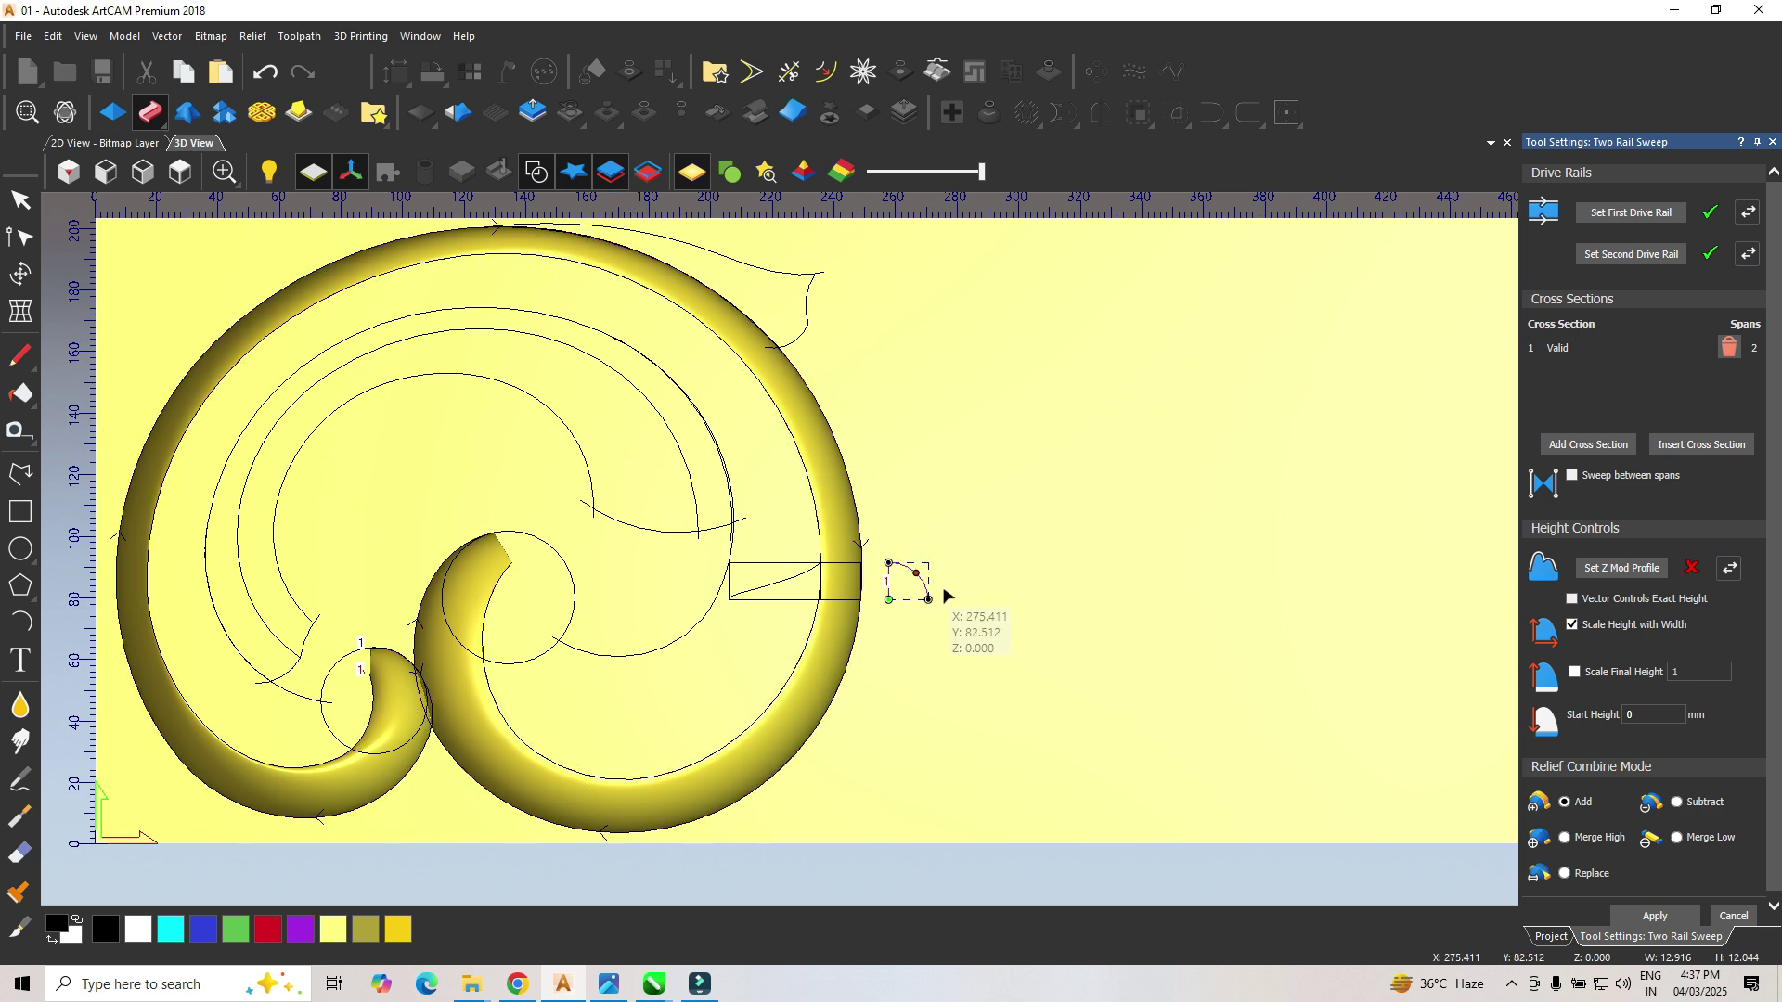
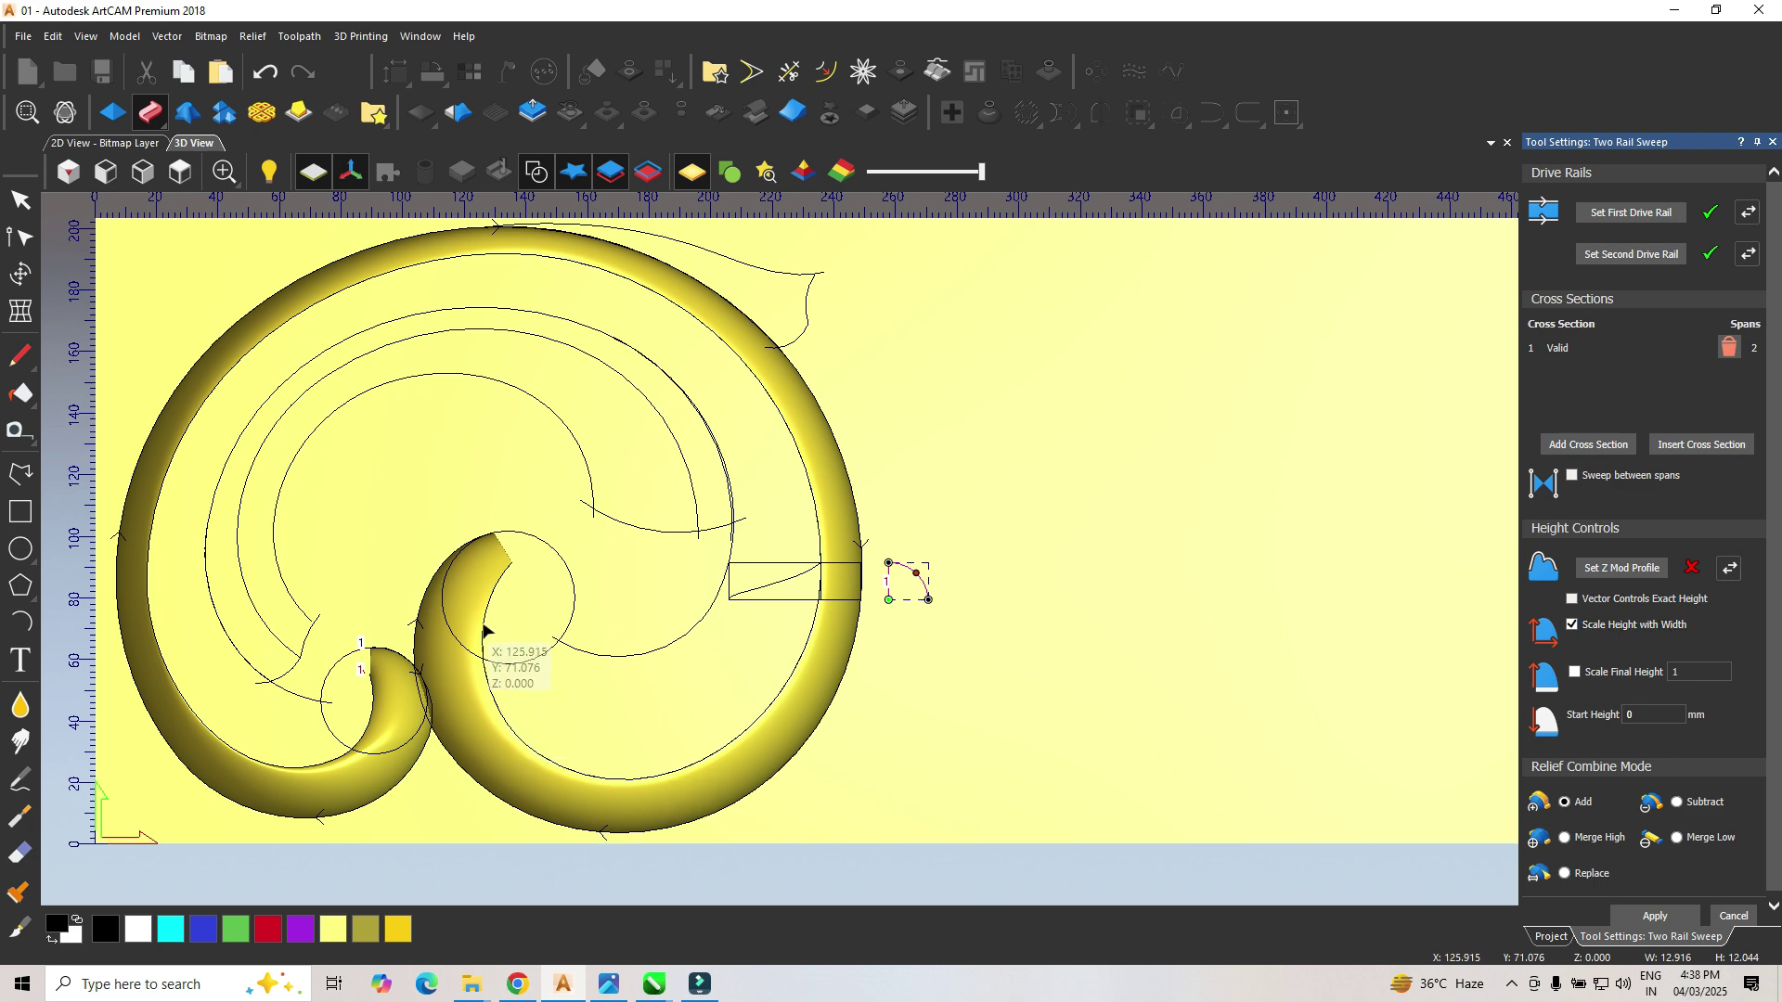
Step: Turn off scaling height with width and set the rim sweep's scaled final height to 10
left_click_drag(649, 744, 608, 635)
scroll(397, 529, "up", 3)
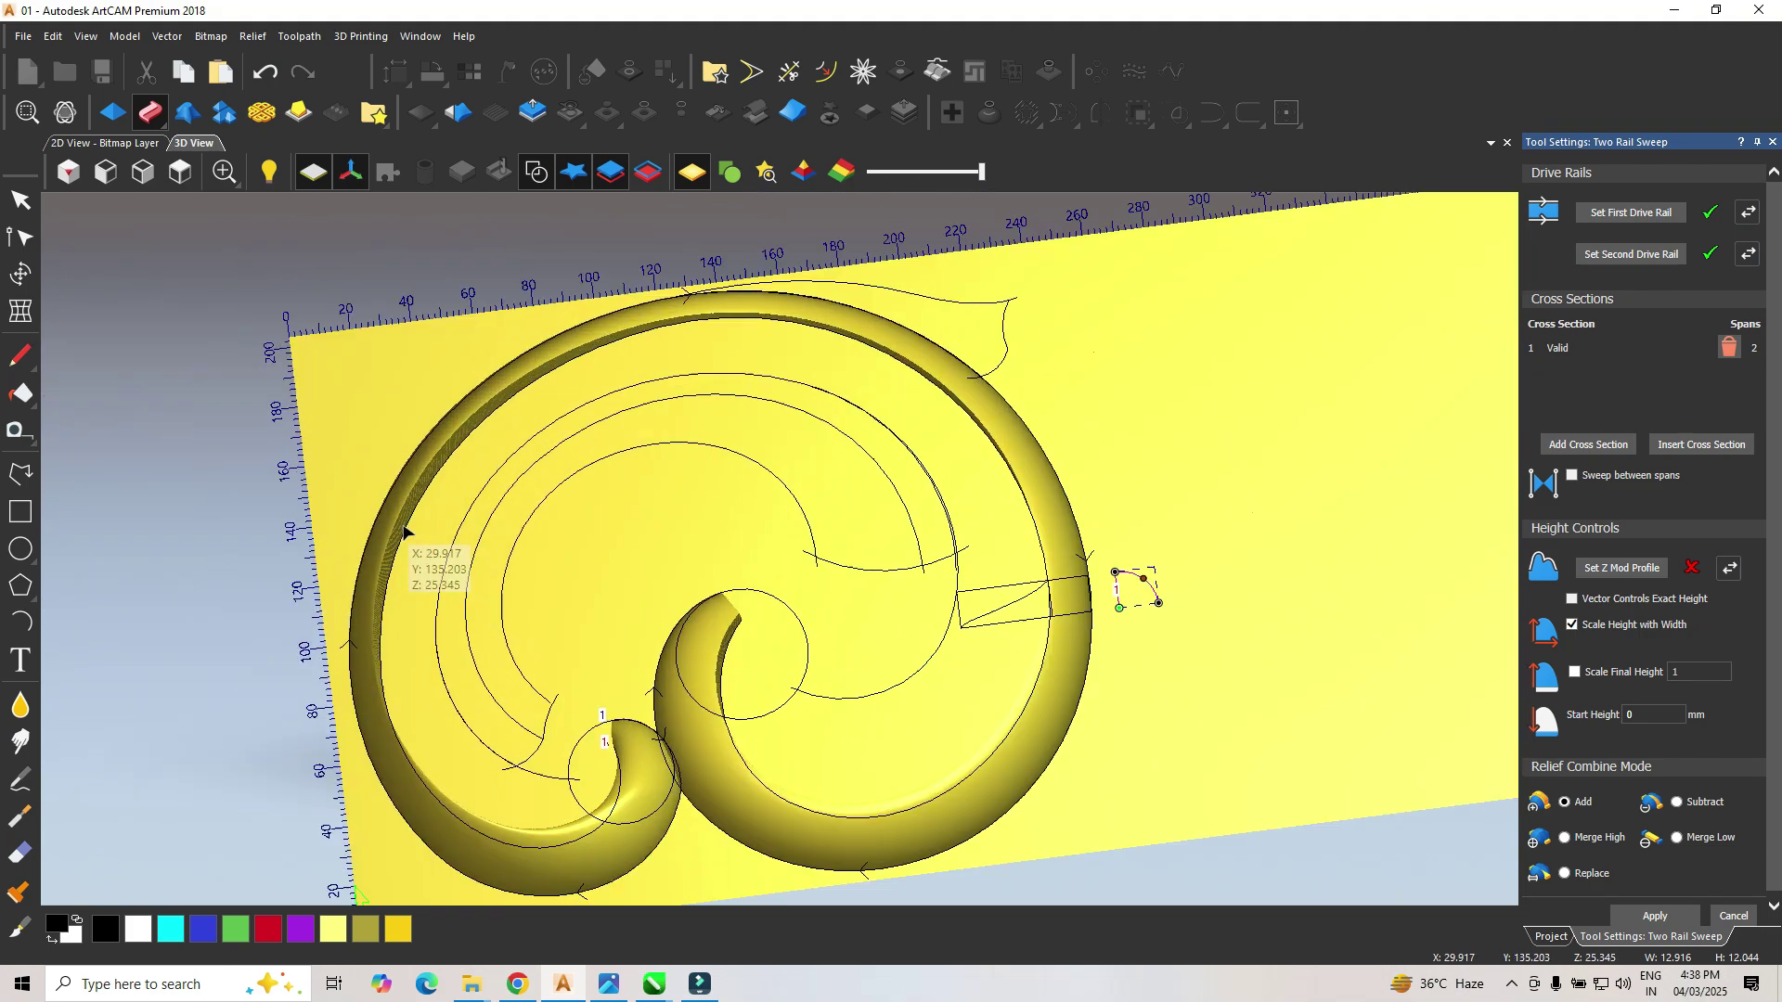
left_click_drag(404, 530, 567, 787)
scroll(567, 787, "up", 2)
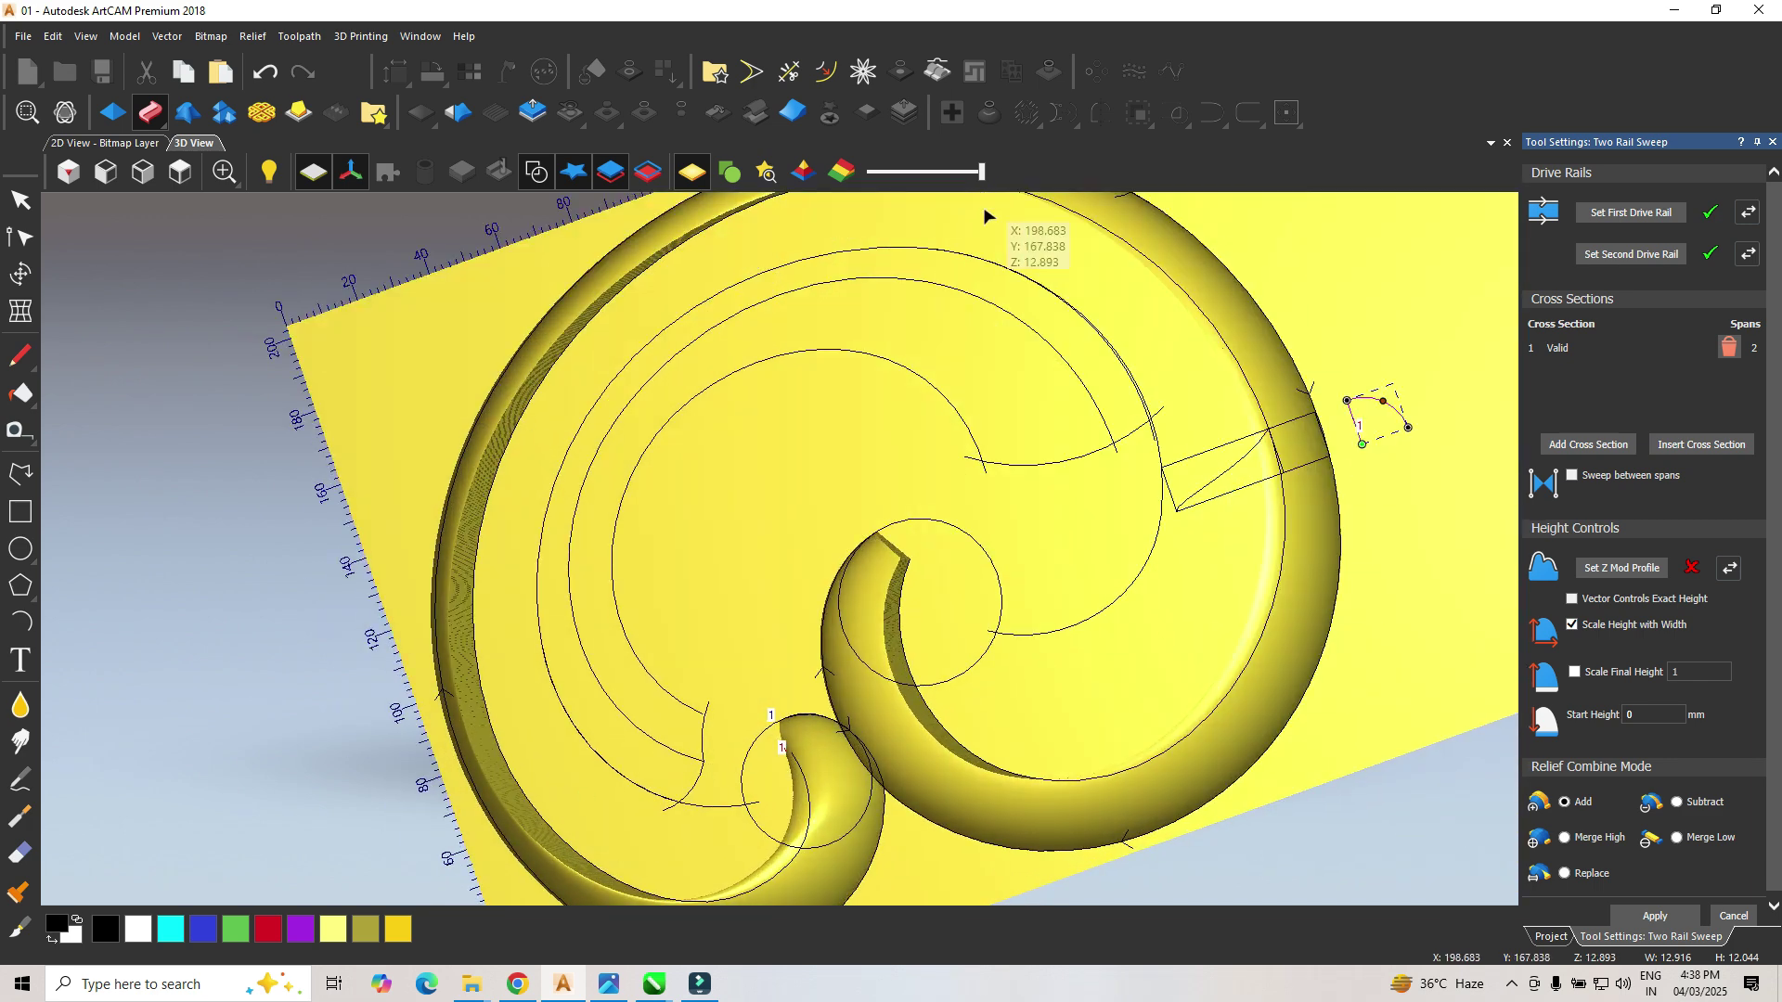
left_click(179, 172)
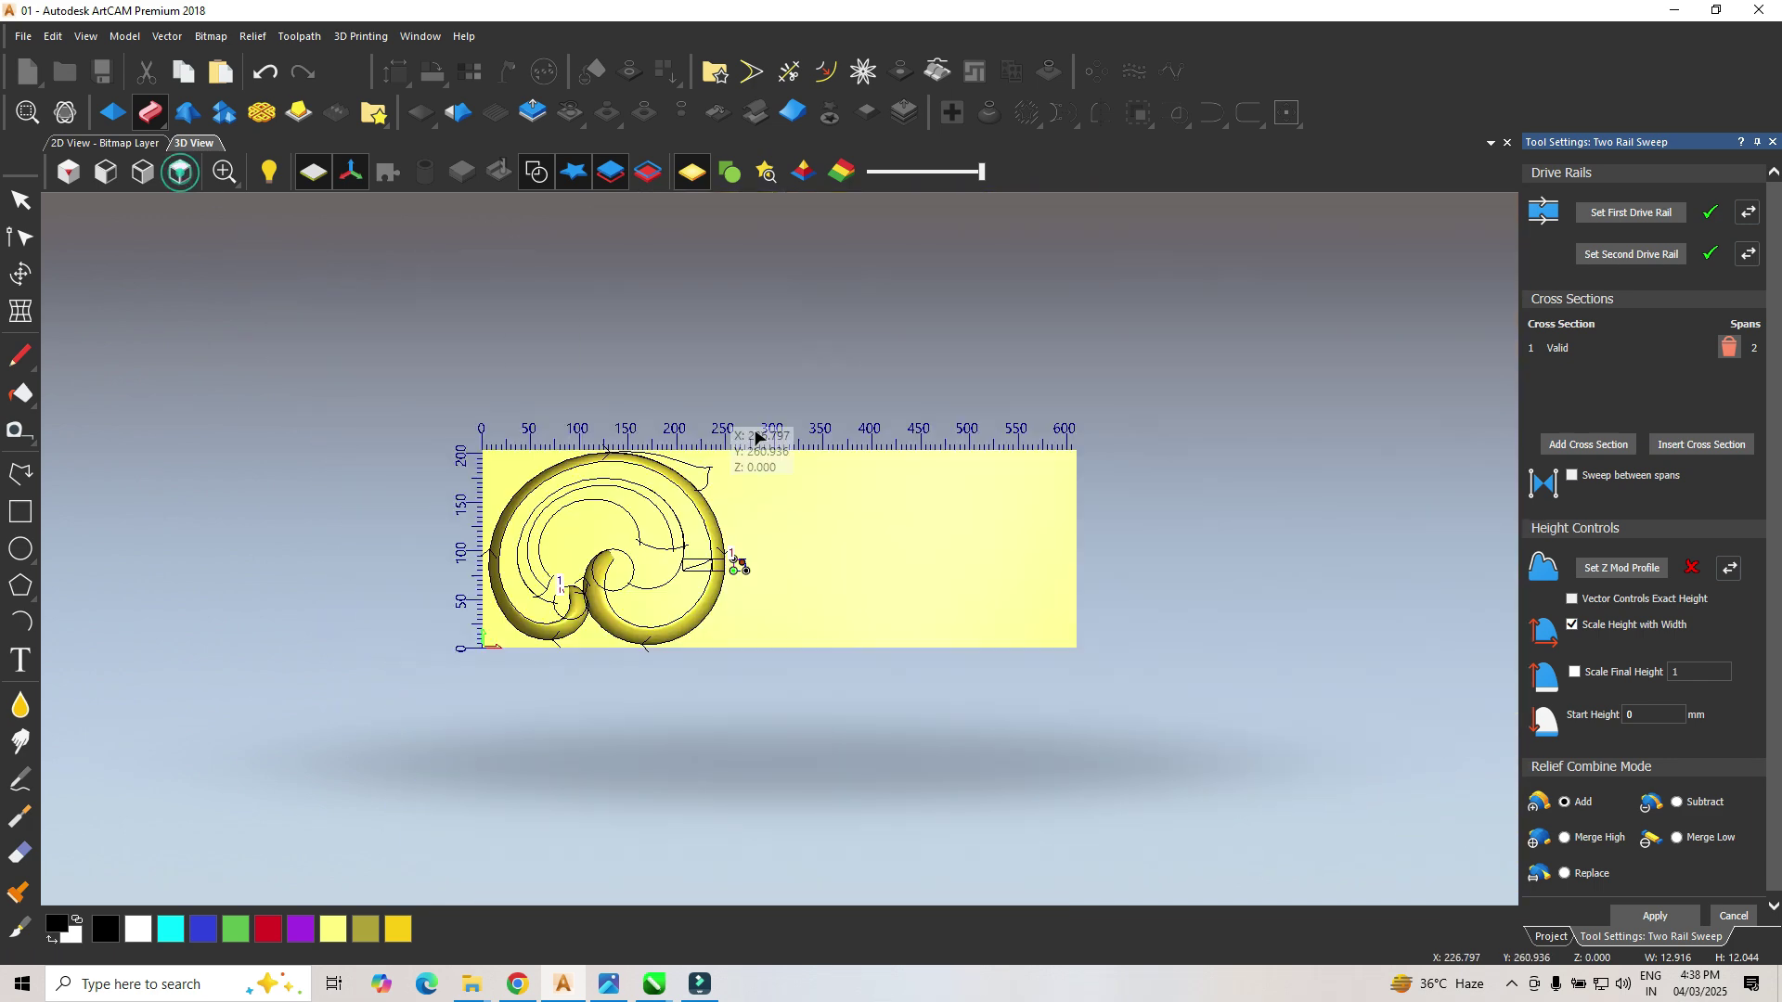
scroll(687, 575, "up", 2)
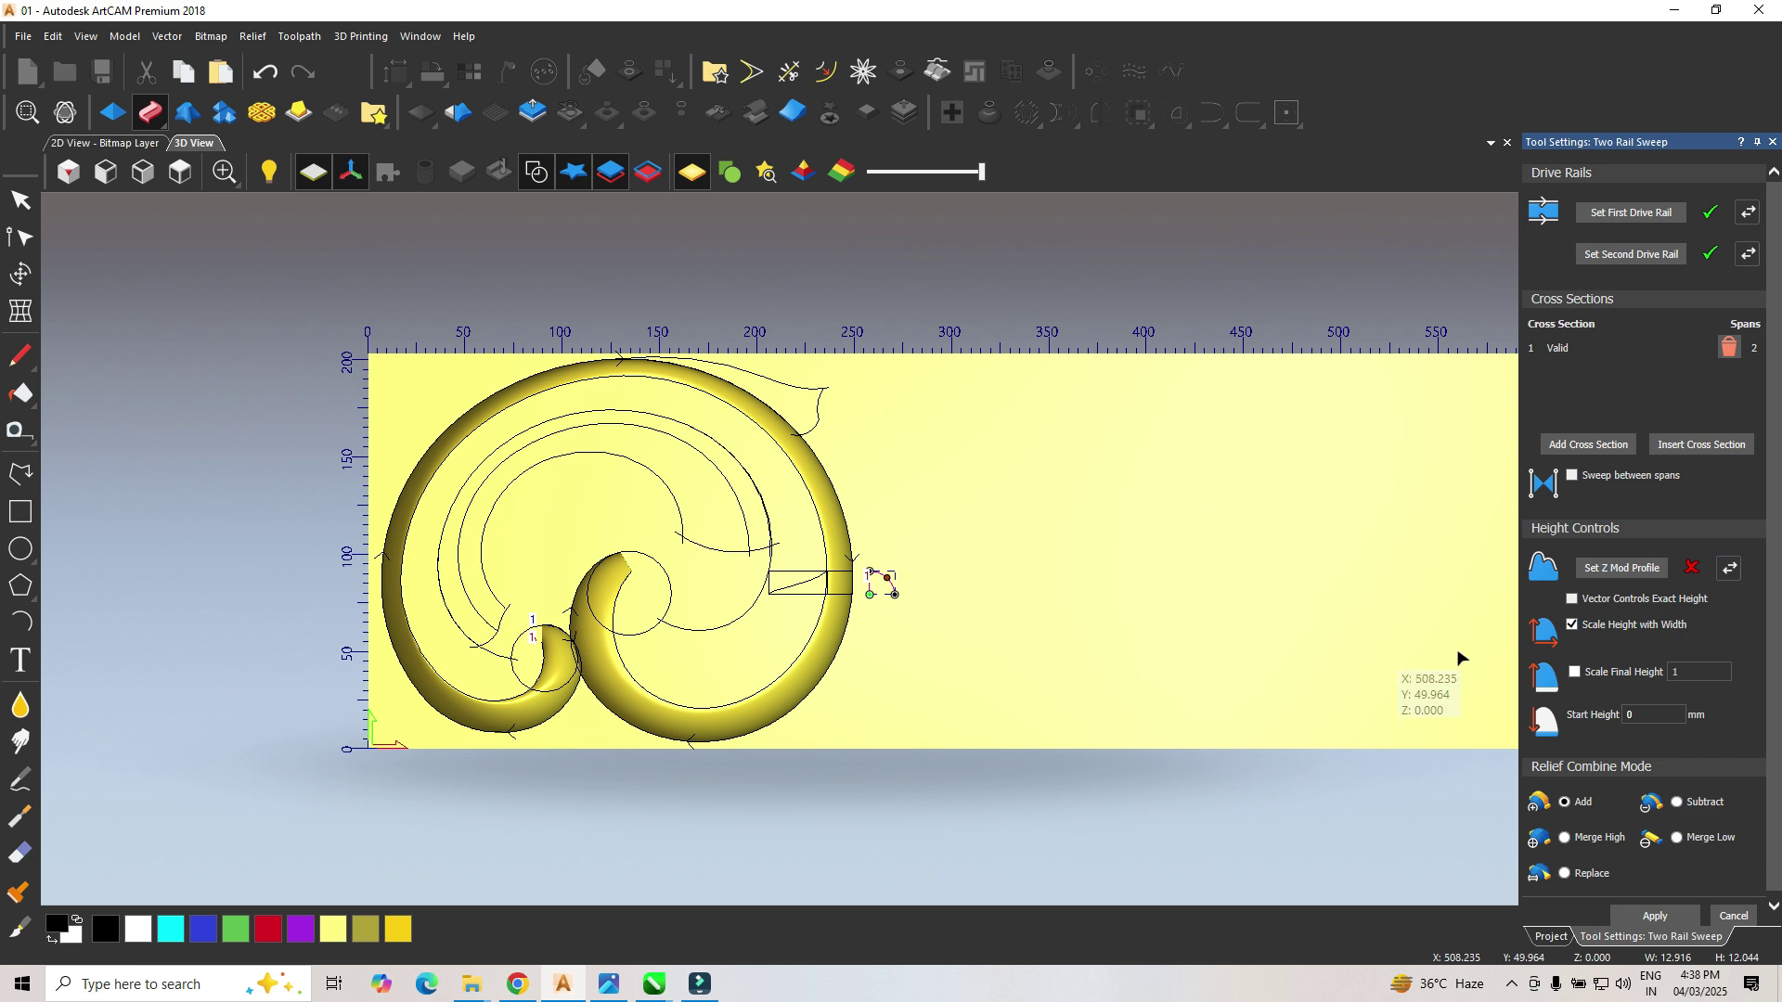
left_click(1571, 626)
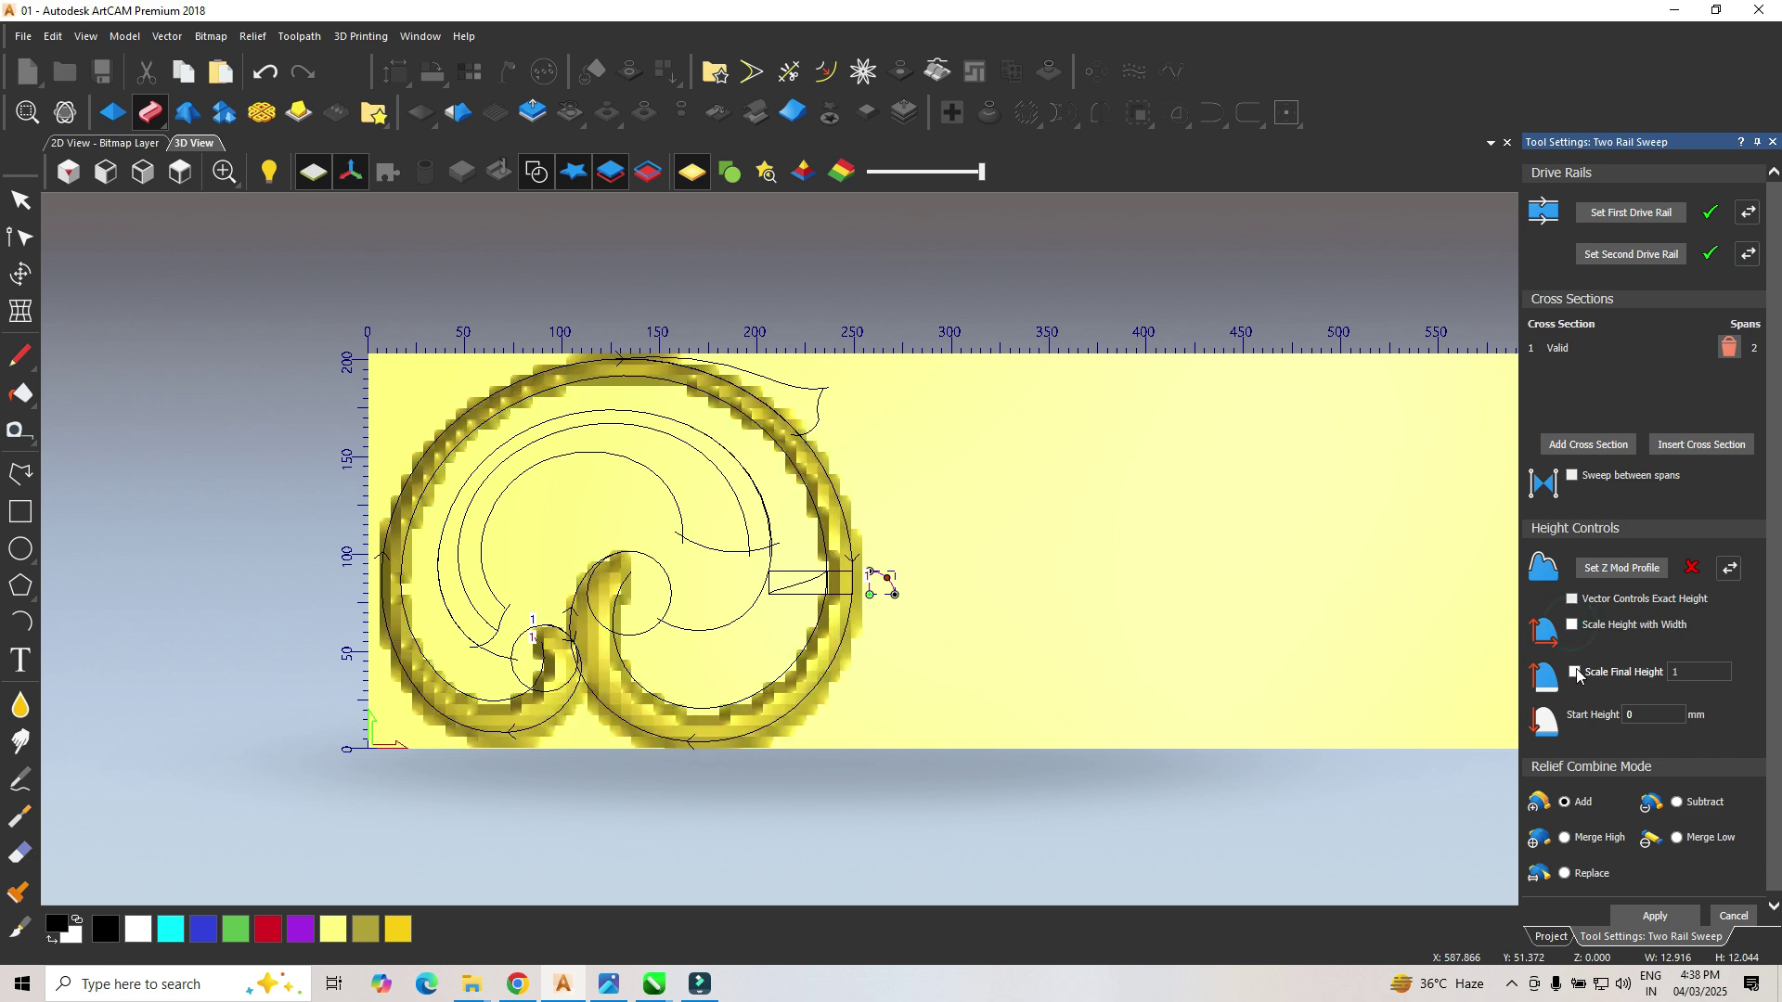
left_click(1575, 672)
type("8")
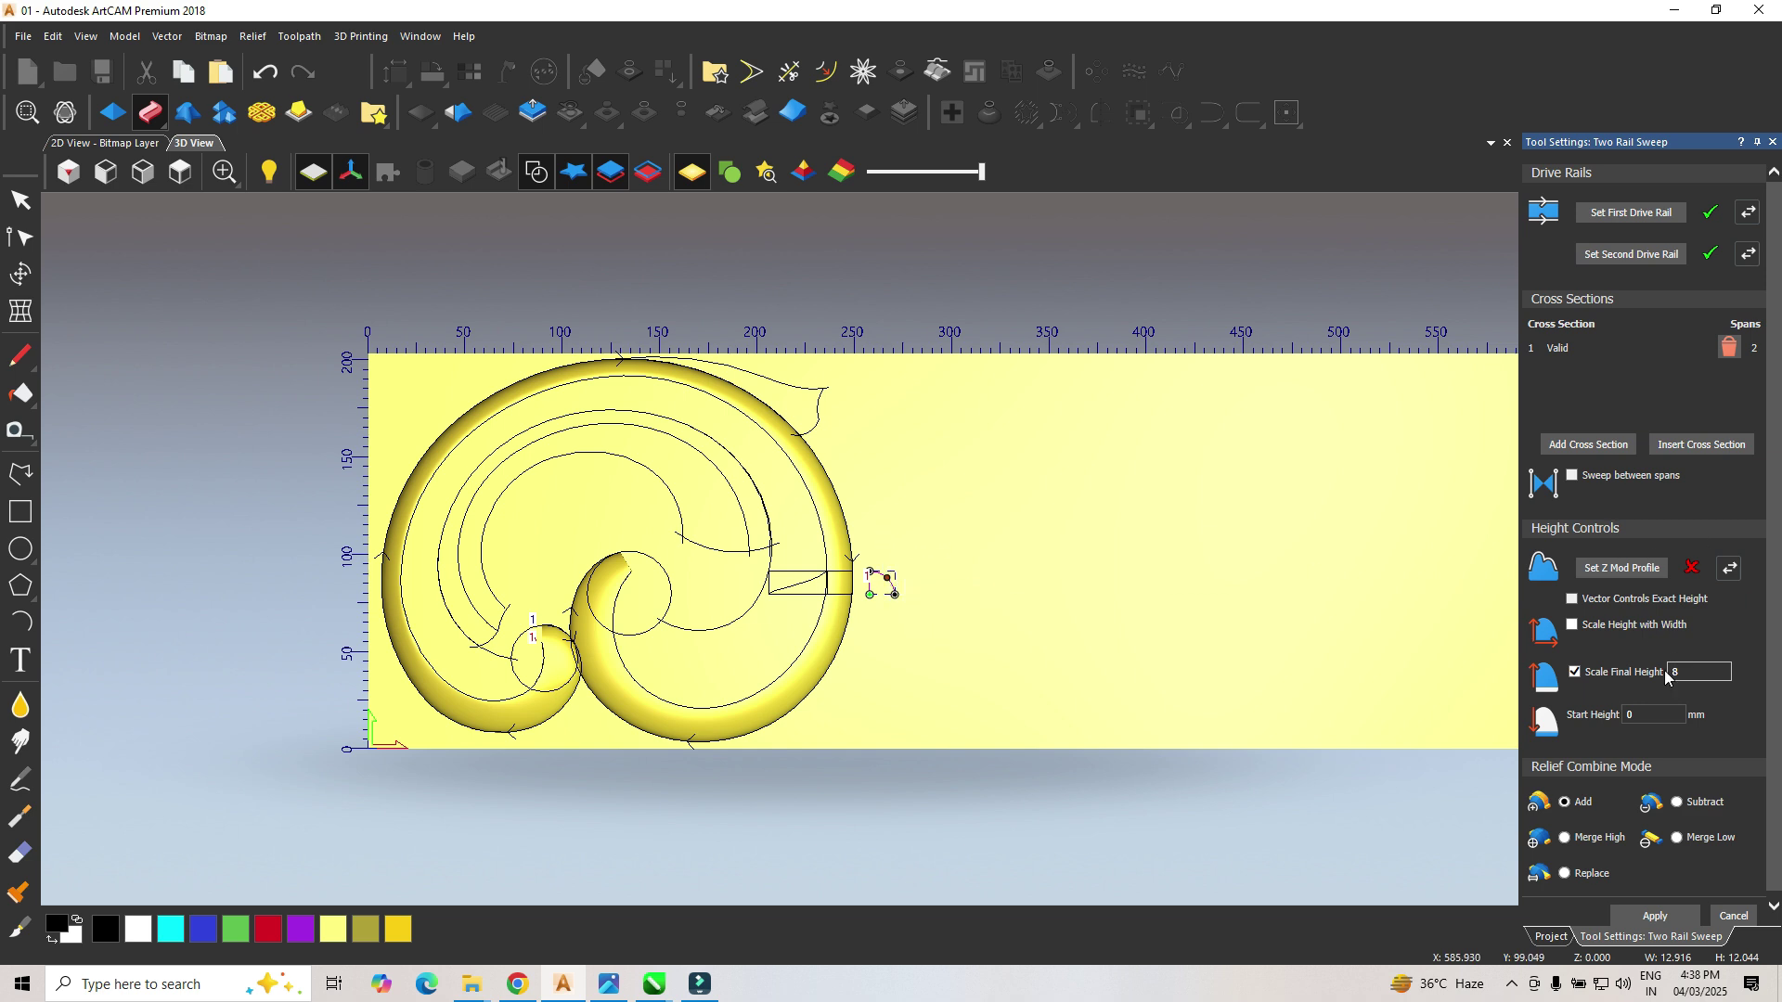
type("10")
Step: Add the quarter-round profile as two more cross sections and try shifting the middle section along the outer rail and back
left_click_drag(891, 599, 866, 698)
left_click(179, 171)
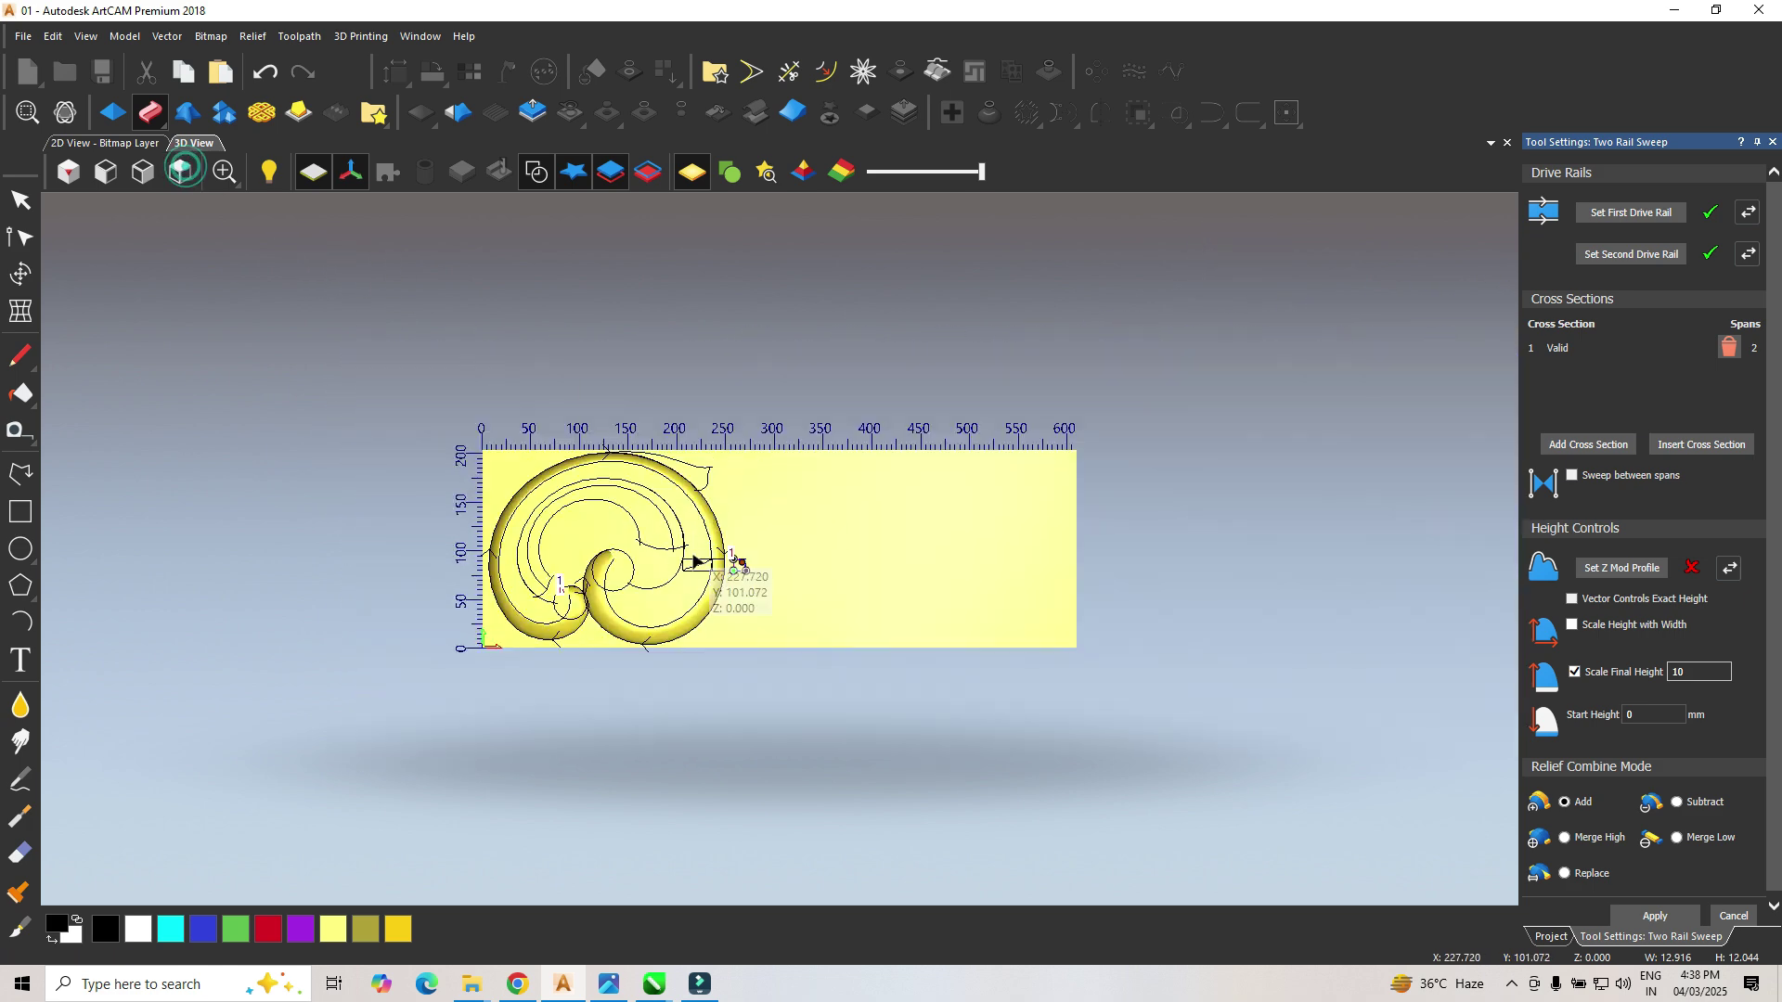
scroll(684, 557, "up", 5)
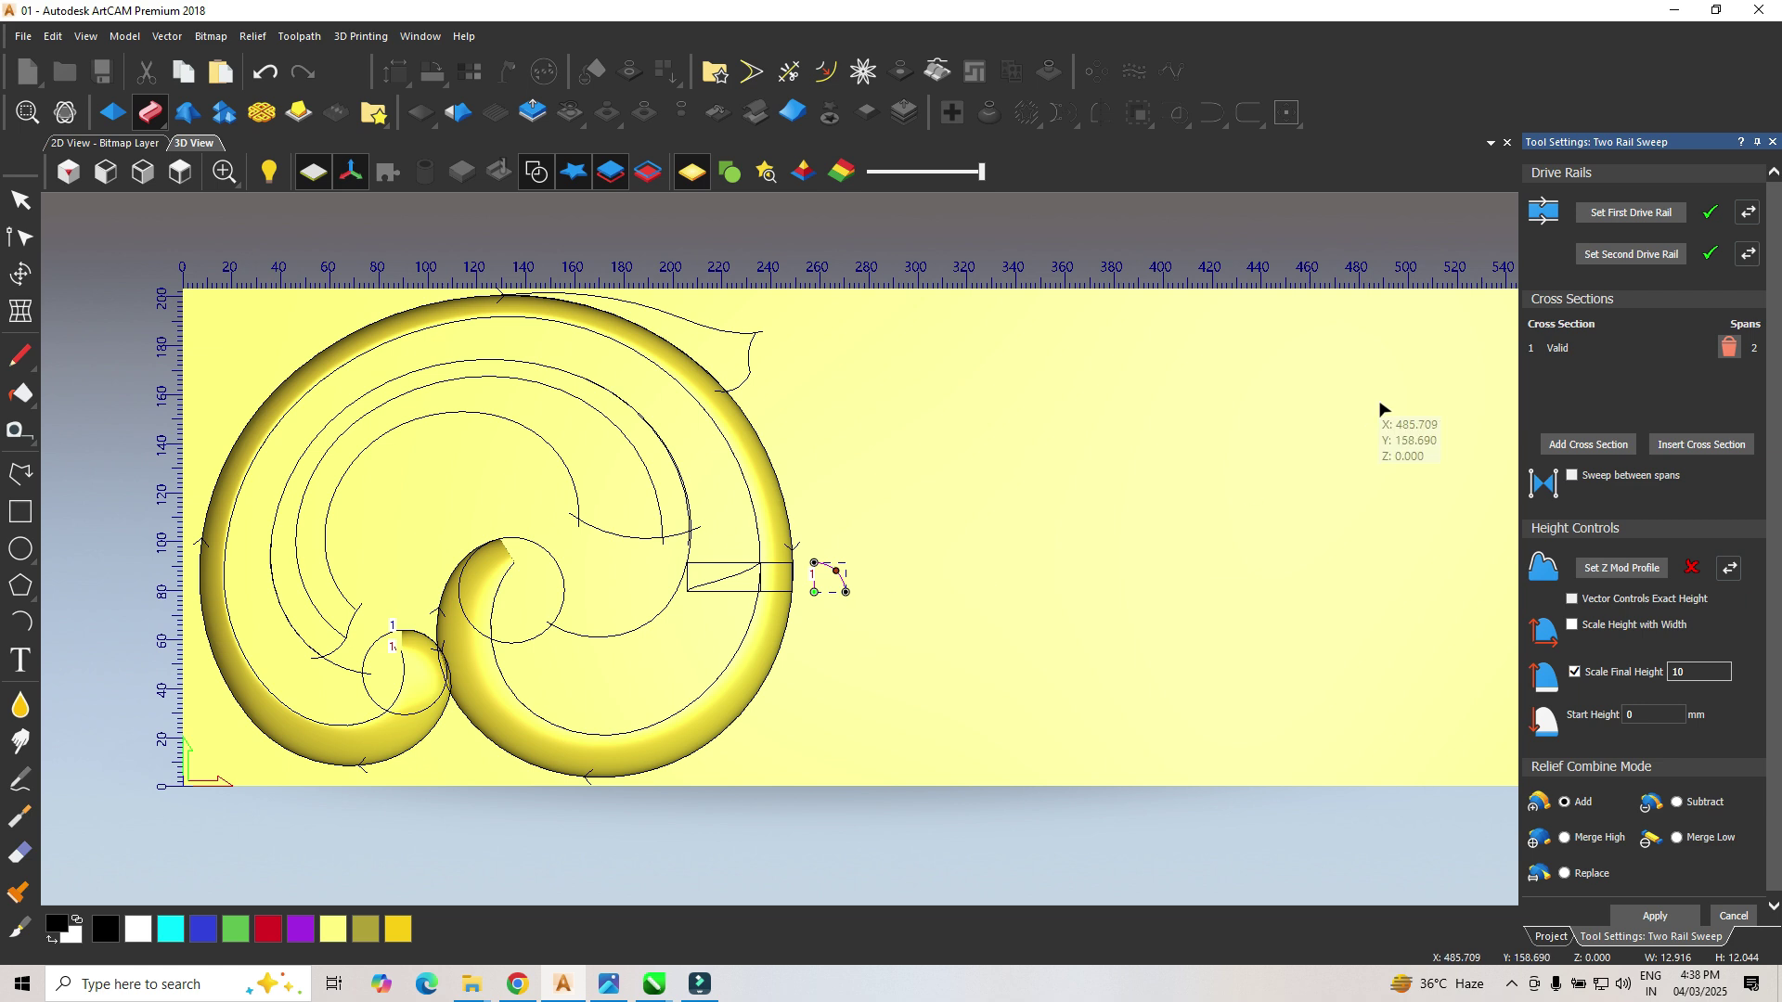
left_click(1568, 448)
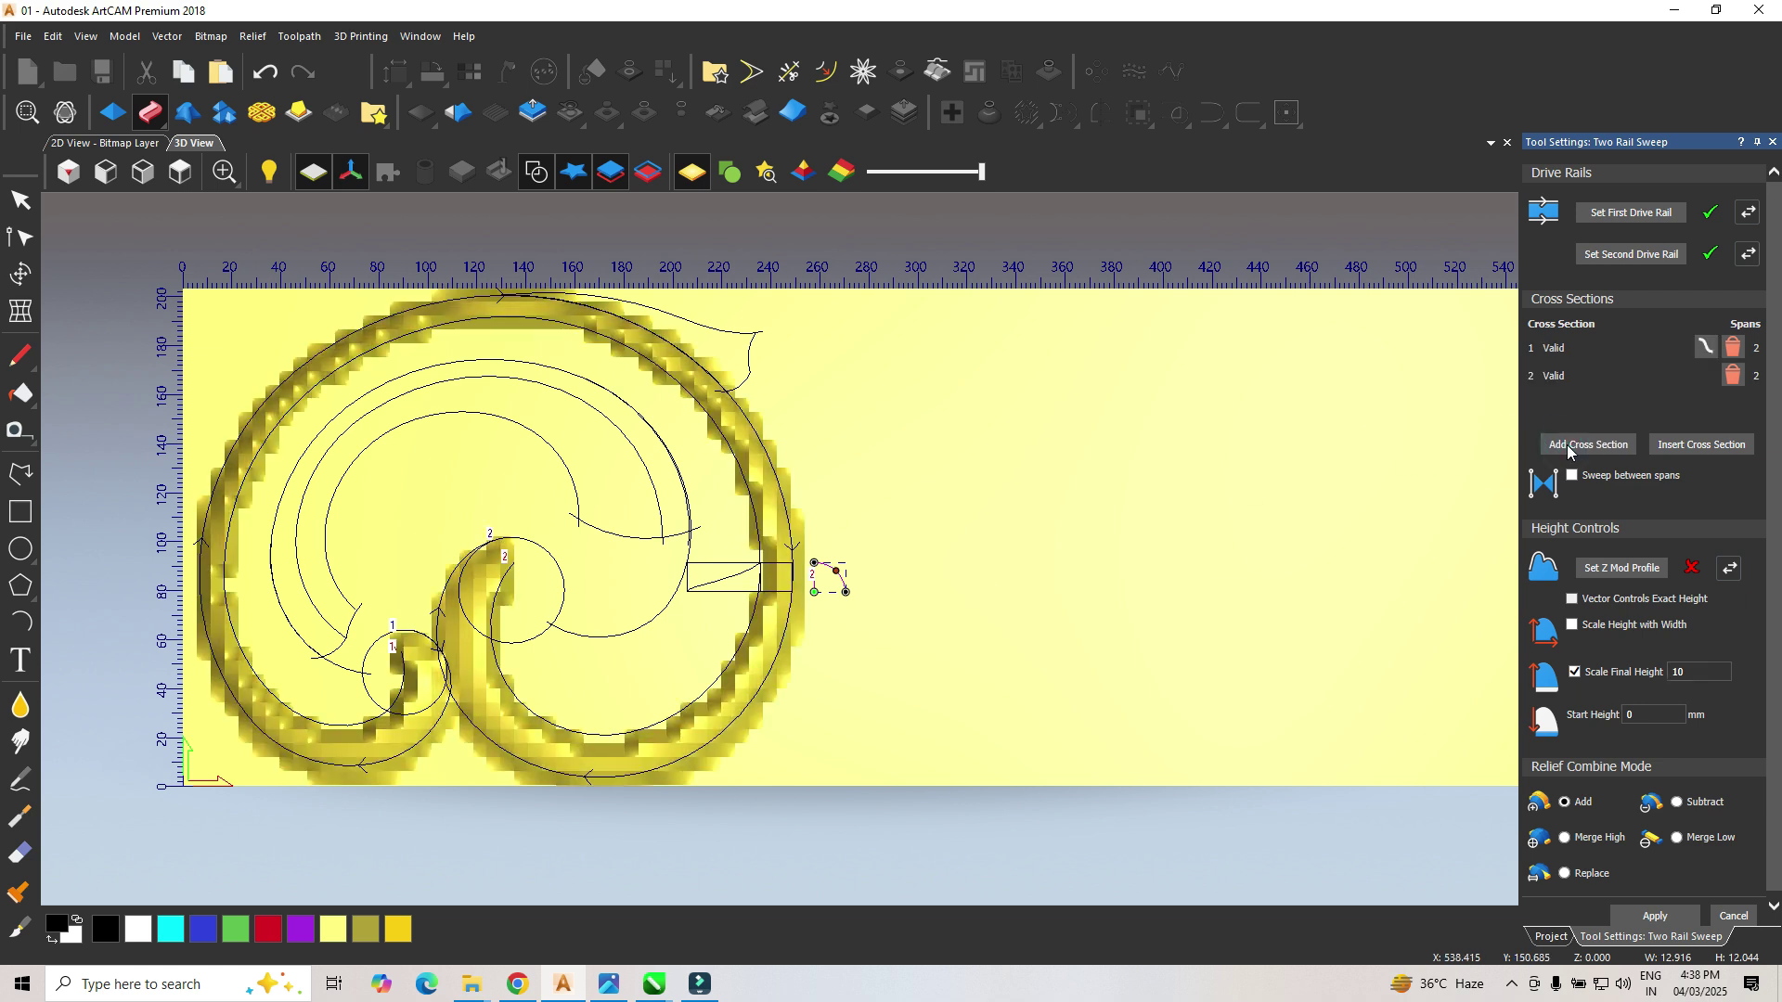
left_click(1568, 448)
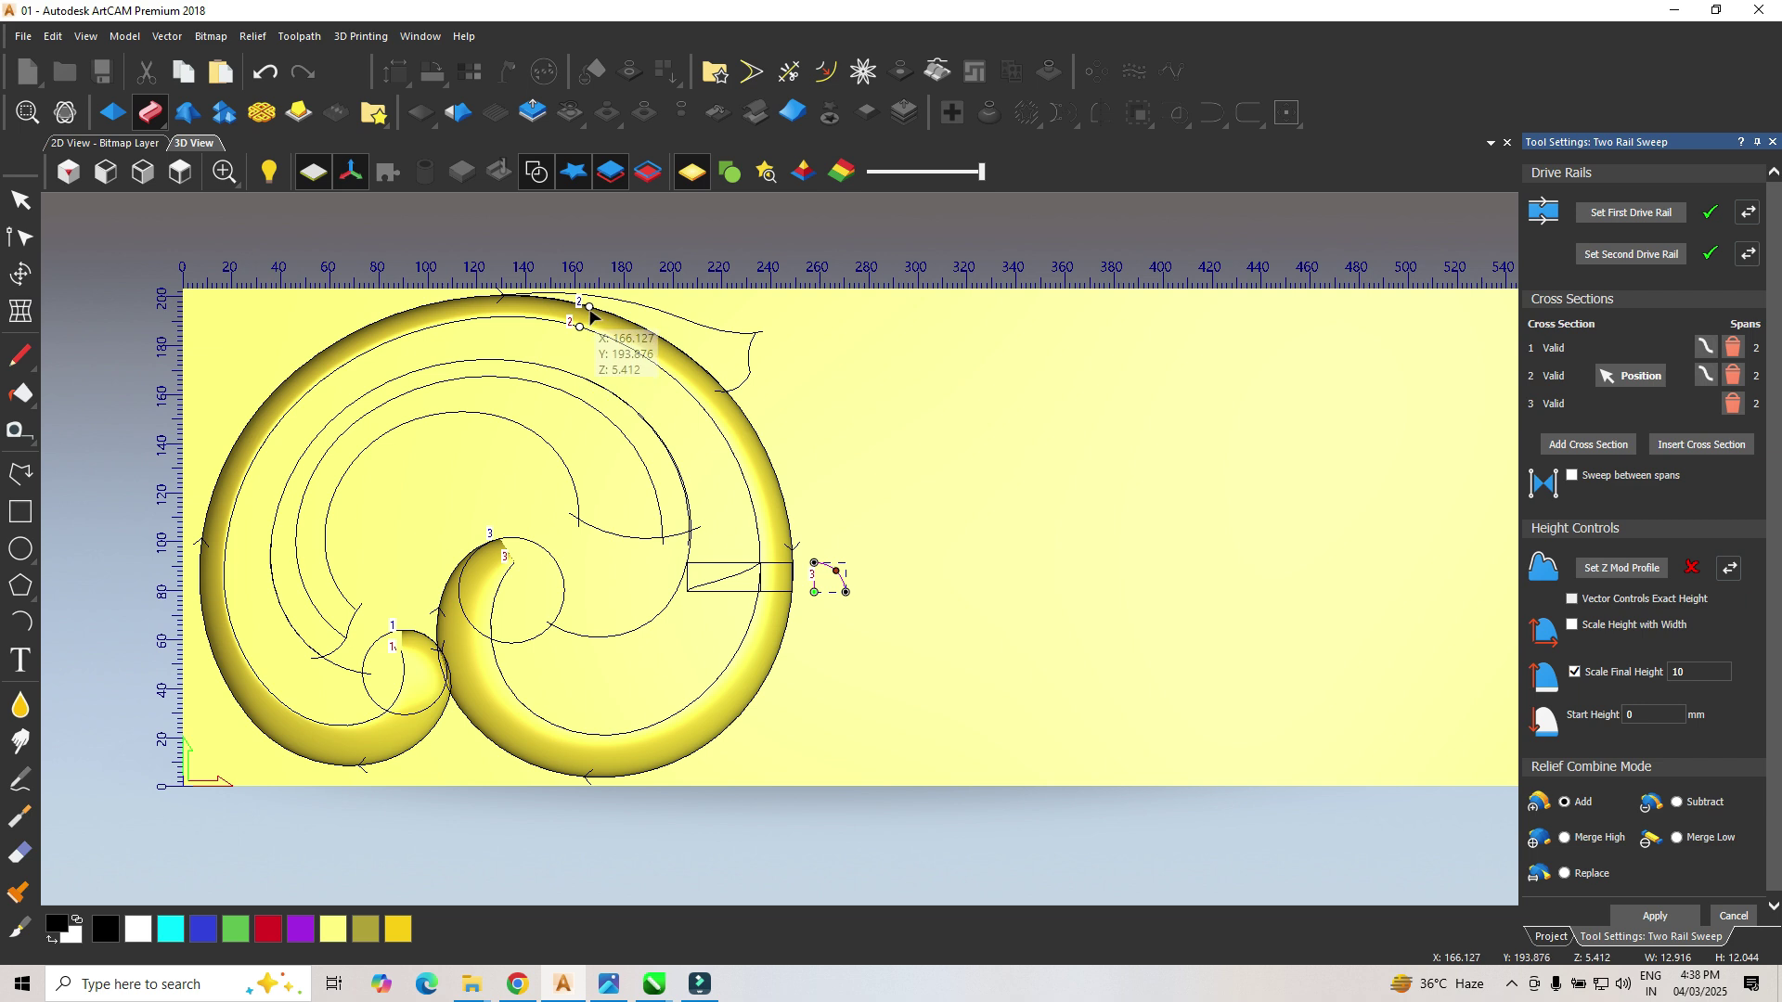
left_click(753, 428)
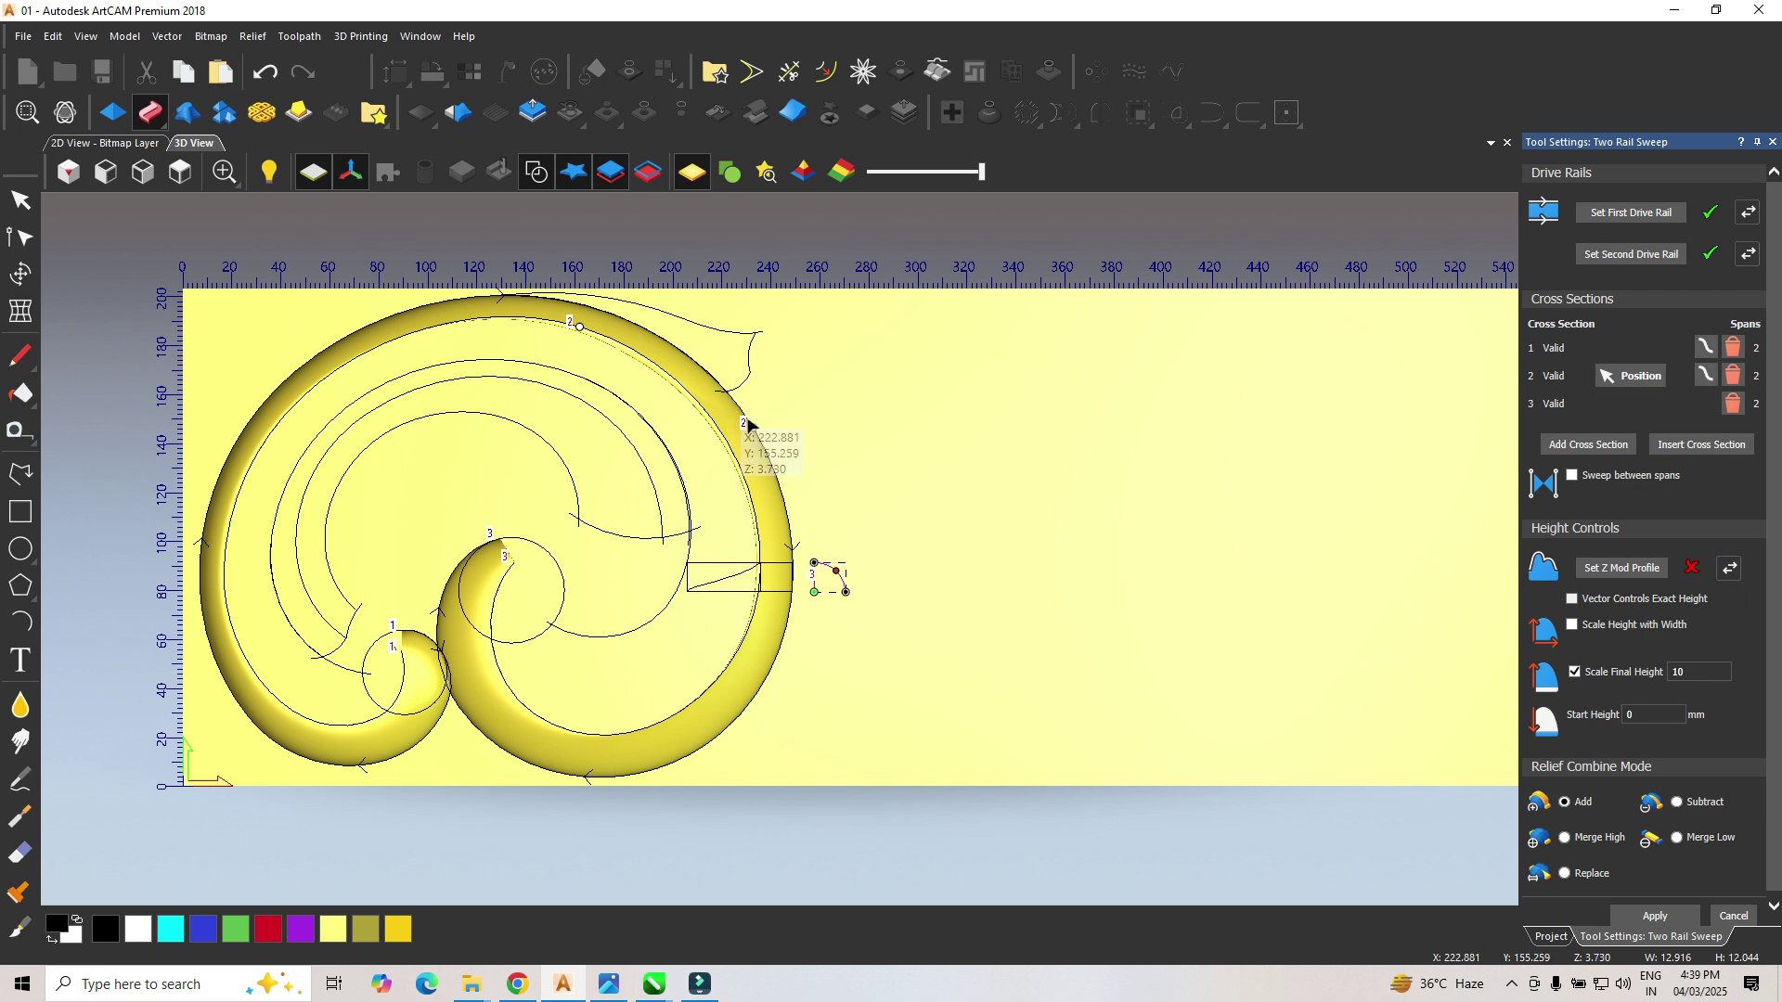
left_click_drag(752, 428, 586, 306)
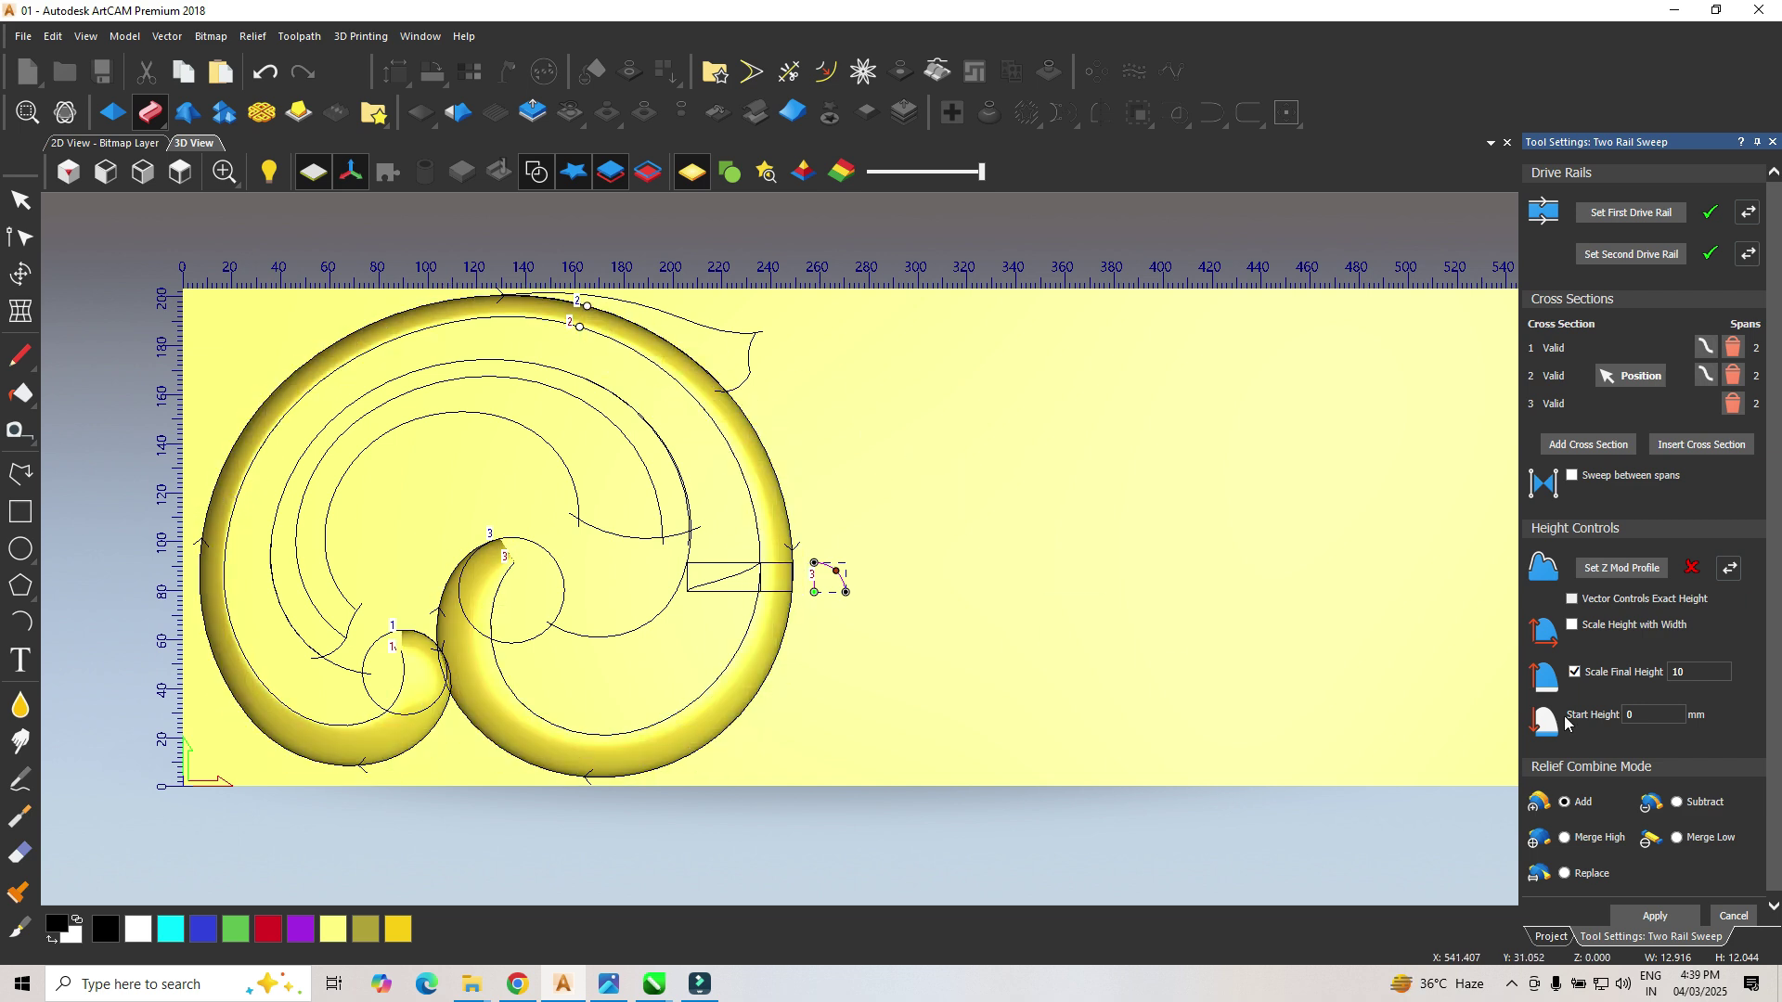
Step: Set the relief combine mode to Merge High and apply the rim sweep to Relief Layer 1
left_click(1564, 839)
scroll(1654, 851, "down", 1)
left_click(1653, 912)
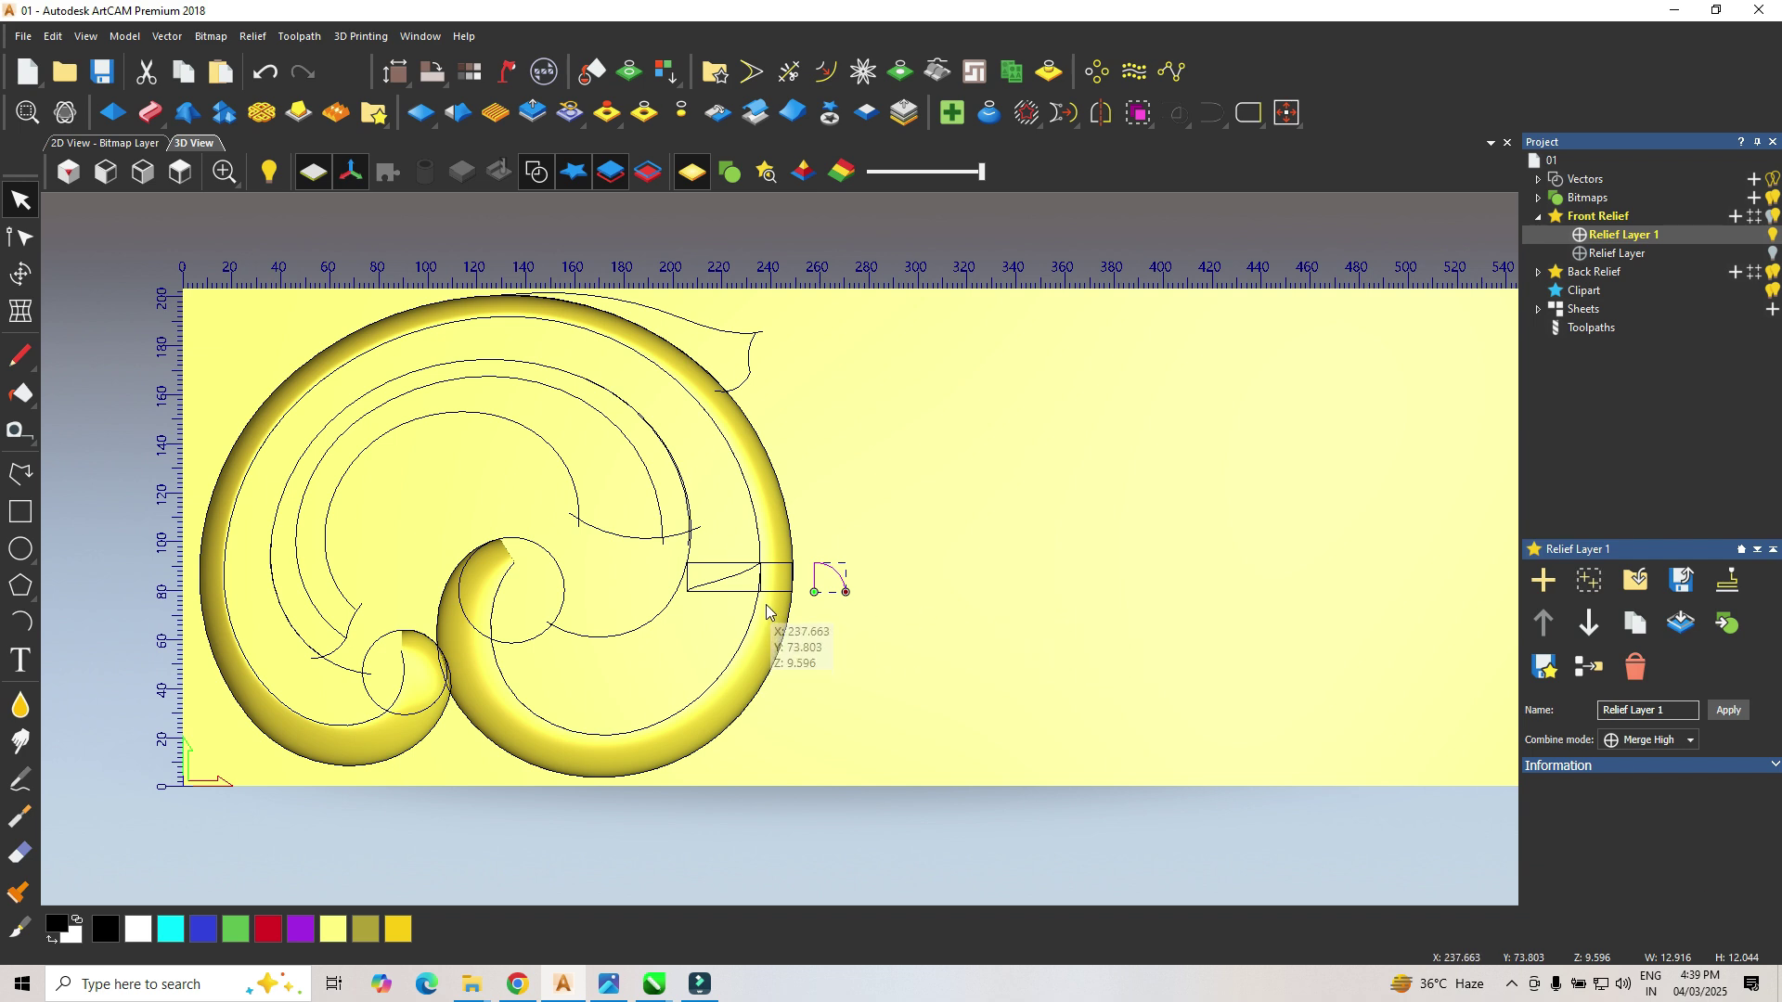
Step: Start a Two Rail Sweep between the rim's inner curve and the next scroll curve inside it
left_click(638, 627)
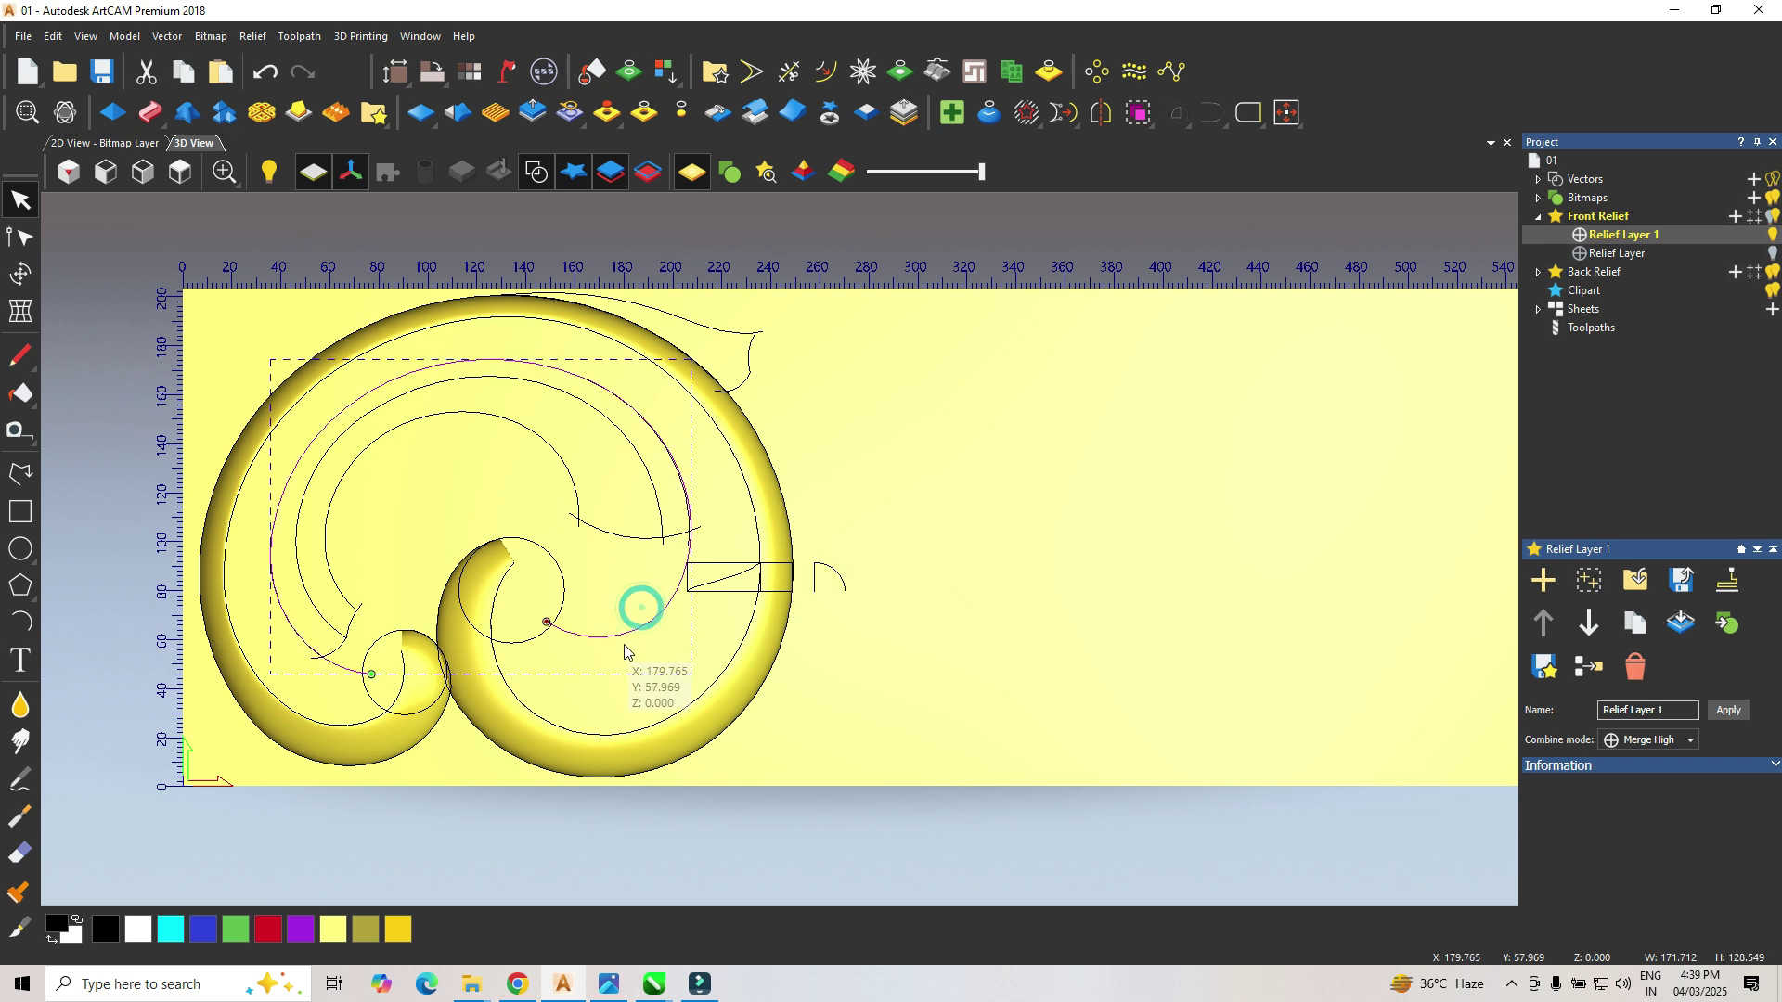
left_click(698, 707, "shift")
left_click(152, 113)
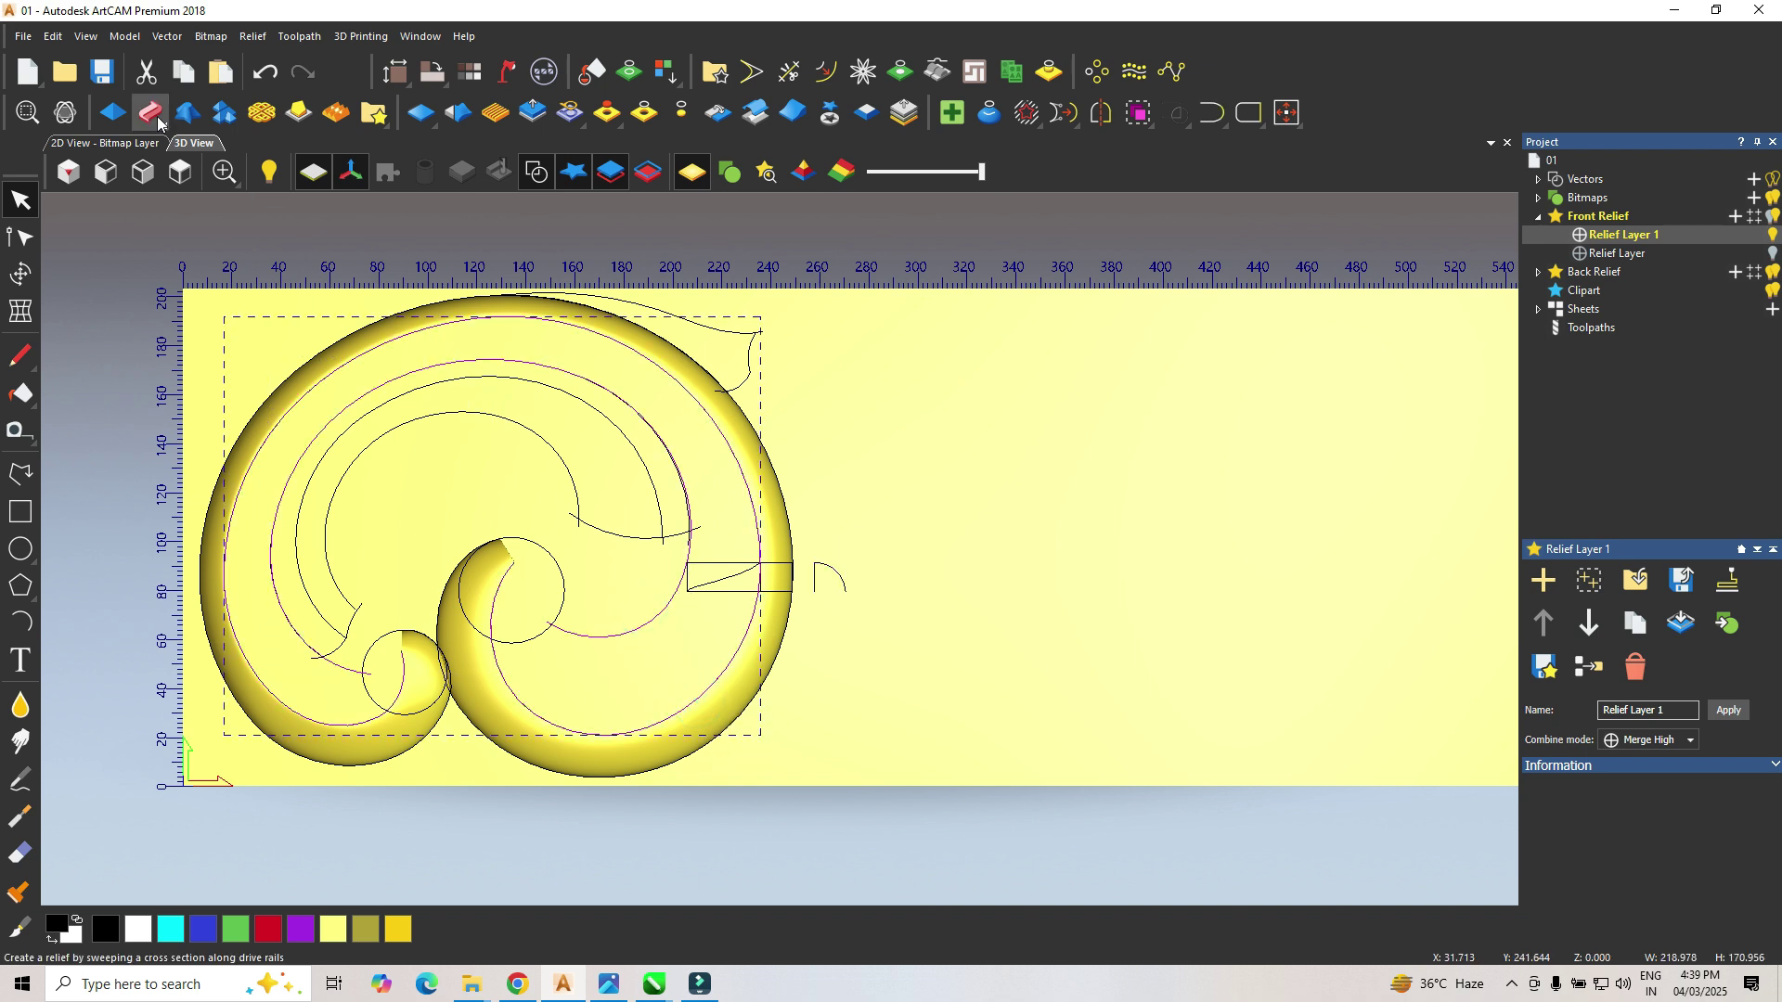
Step: Add the sloped profile drawn in the small rectangle as cross section three times
left_click(740, 580)
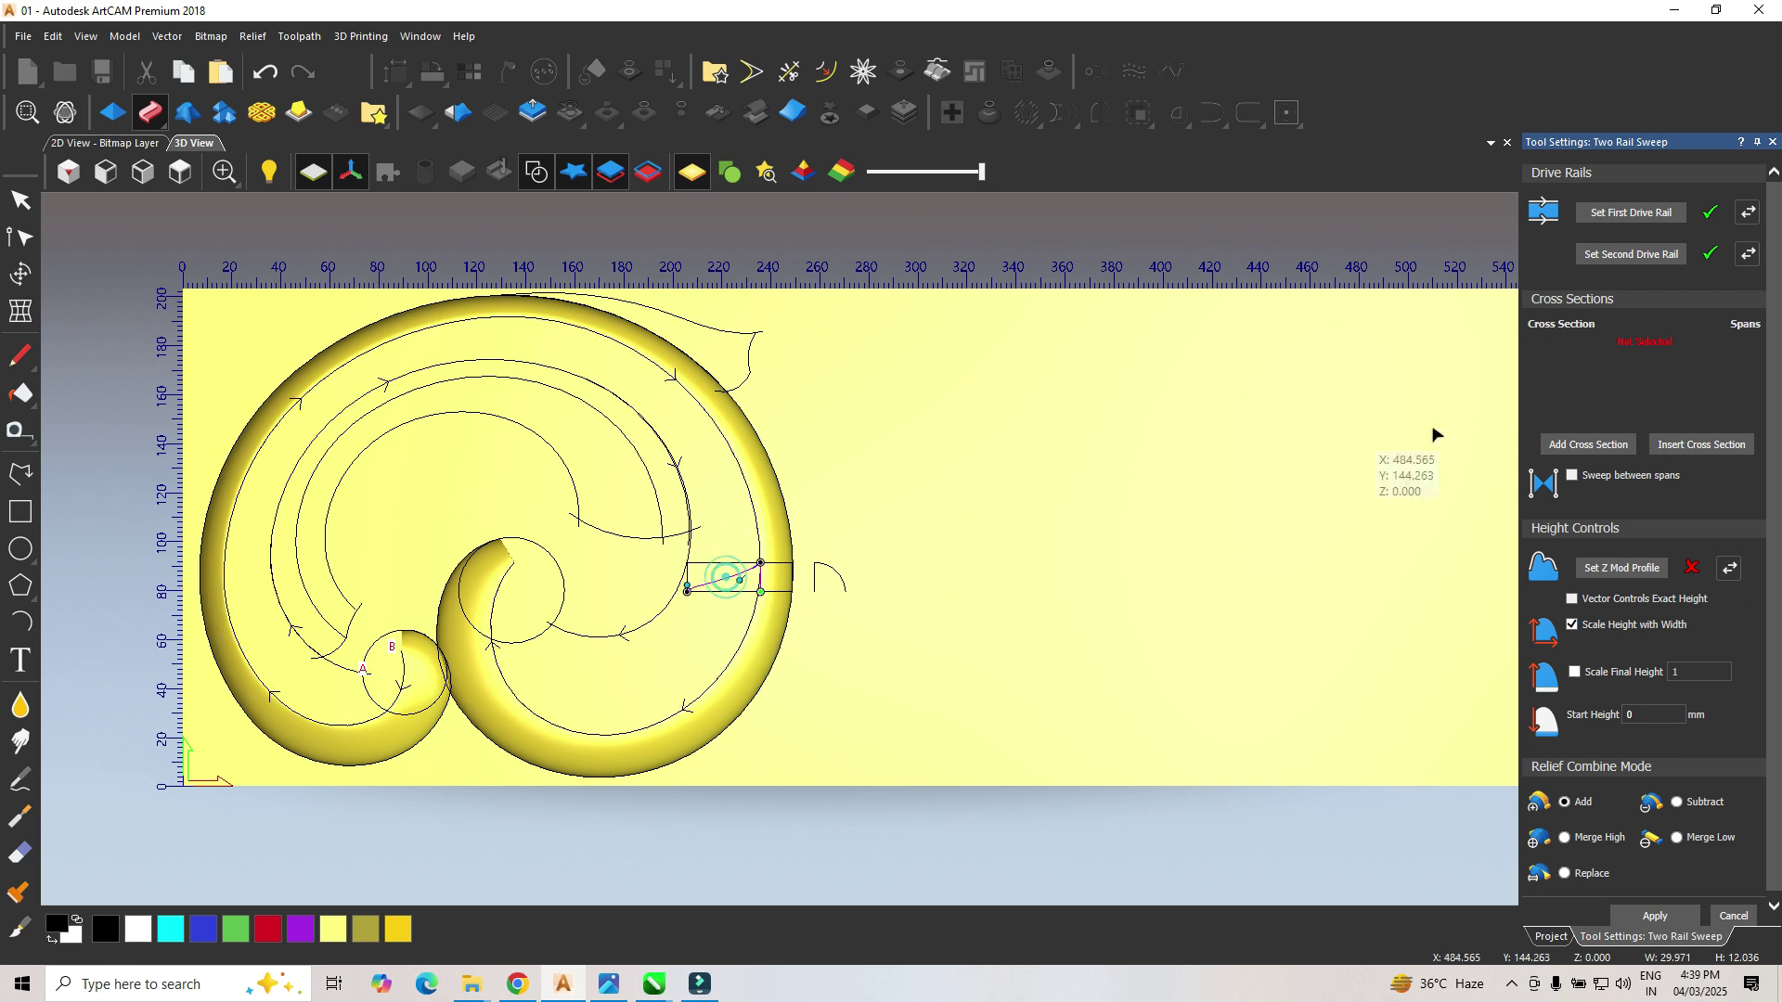
left_click(1583, 447)
left_click(1582, 447)
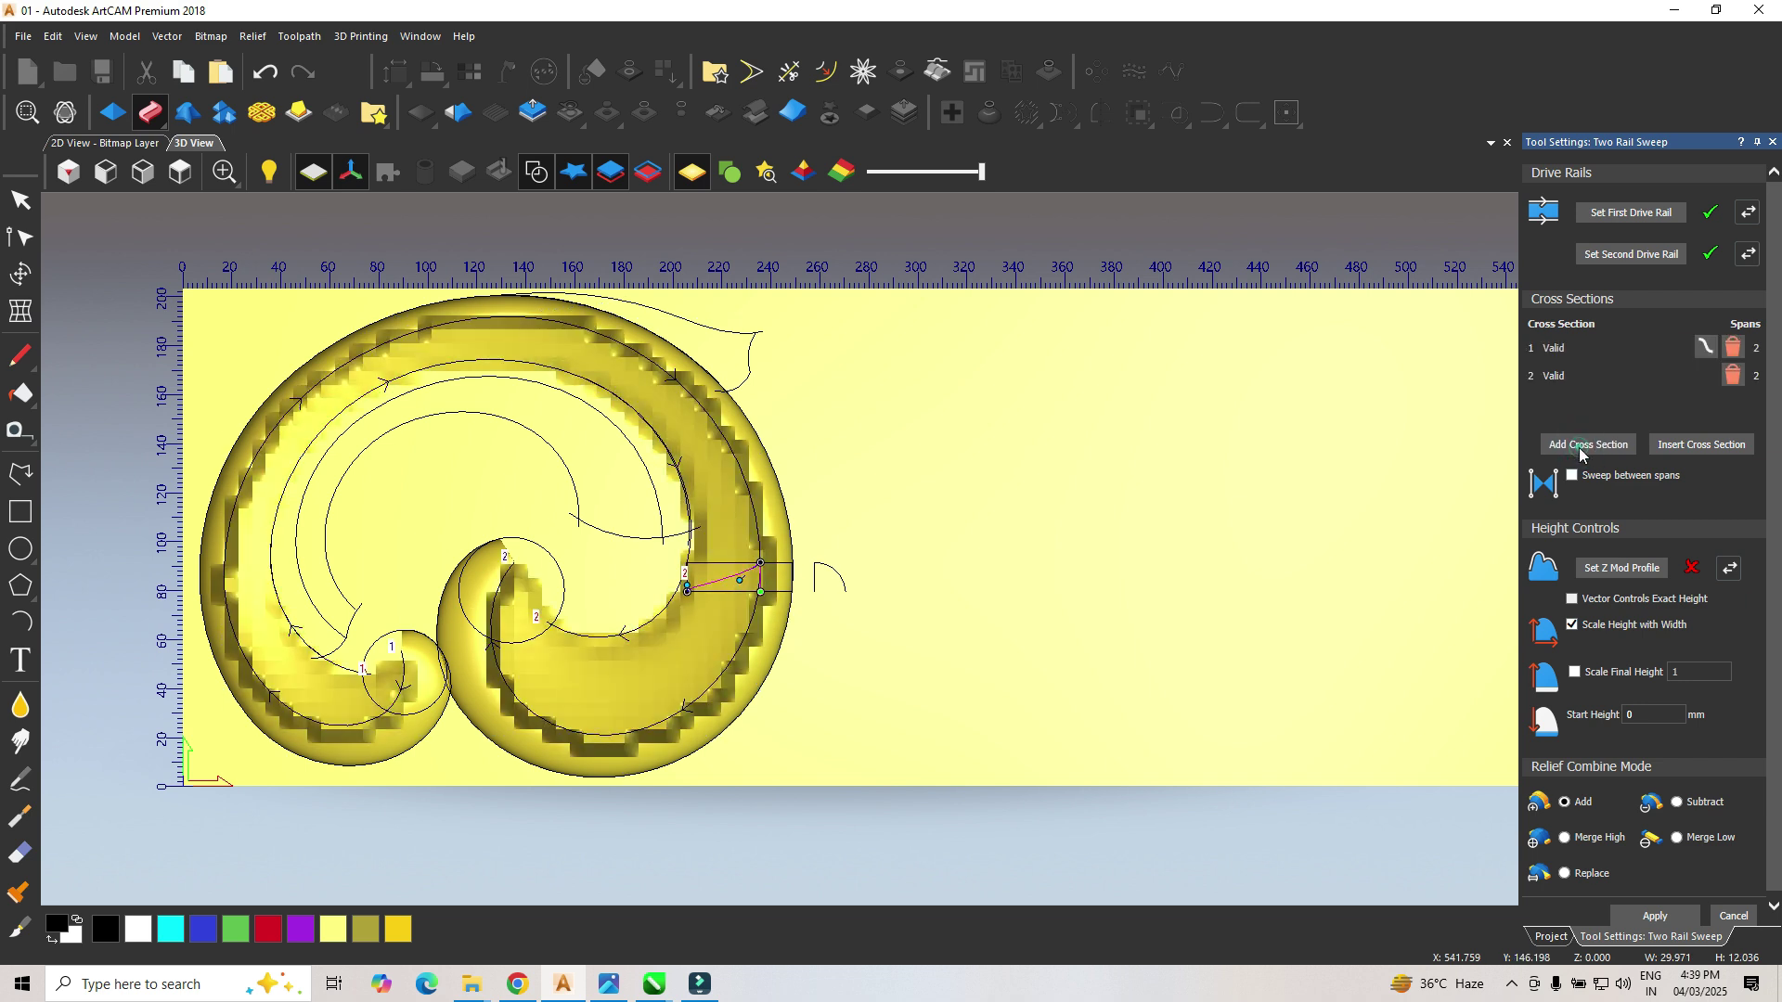
left_click(1582, 446)
scroll(580, 334, "up", 2)
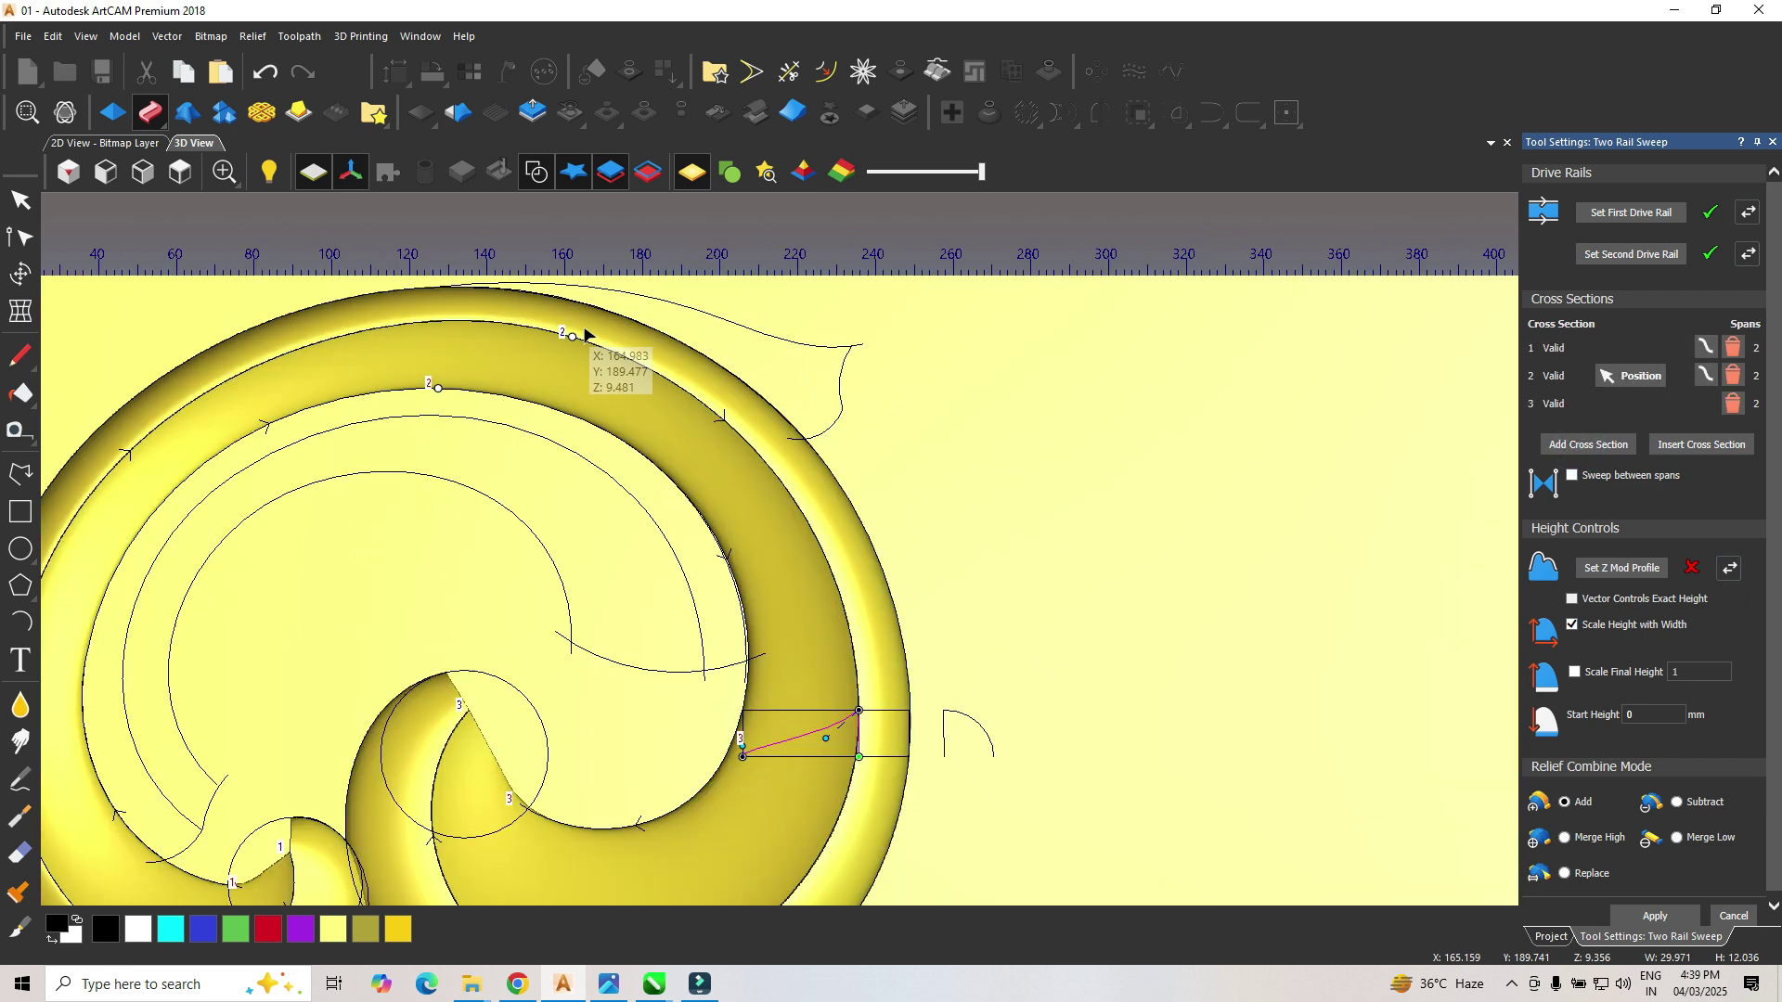
Step: Shift the middle cross section to the top of the outer rail, turn off scaling height with width and scale the final height to 10
left_click_drag(572, 336, 442, 319)
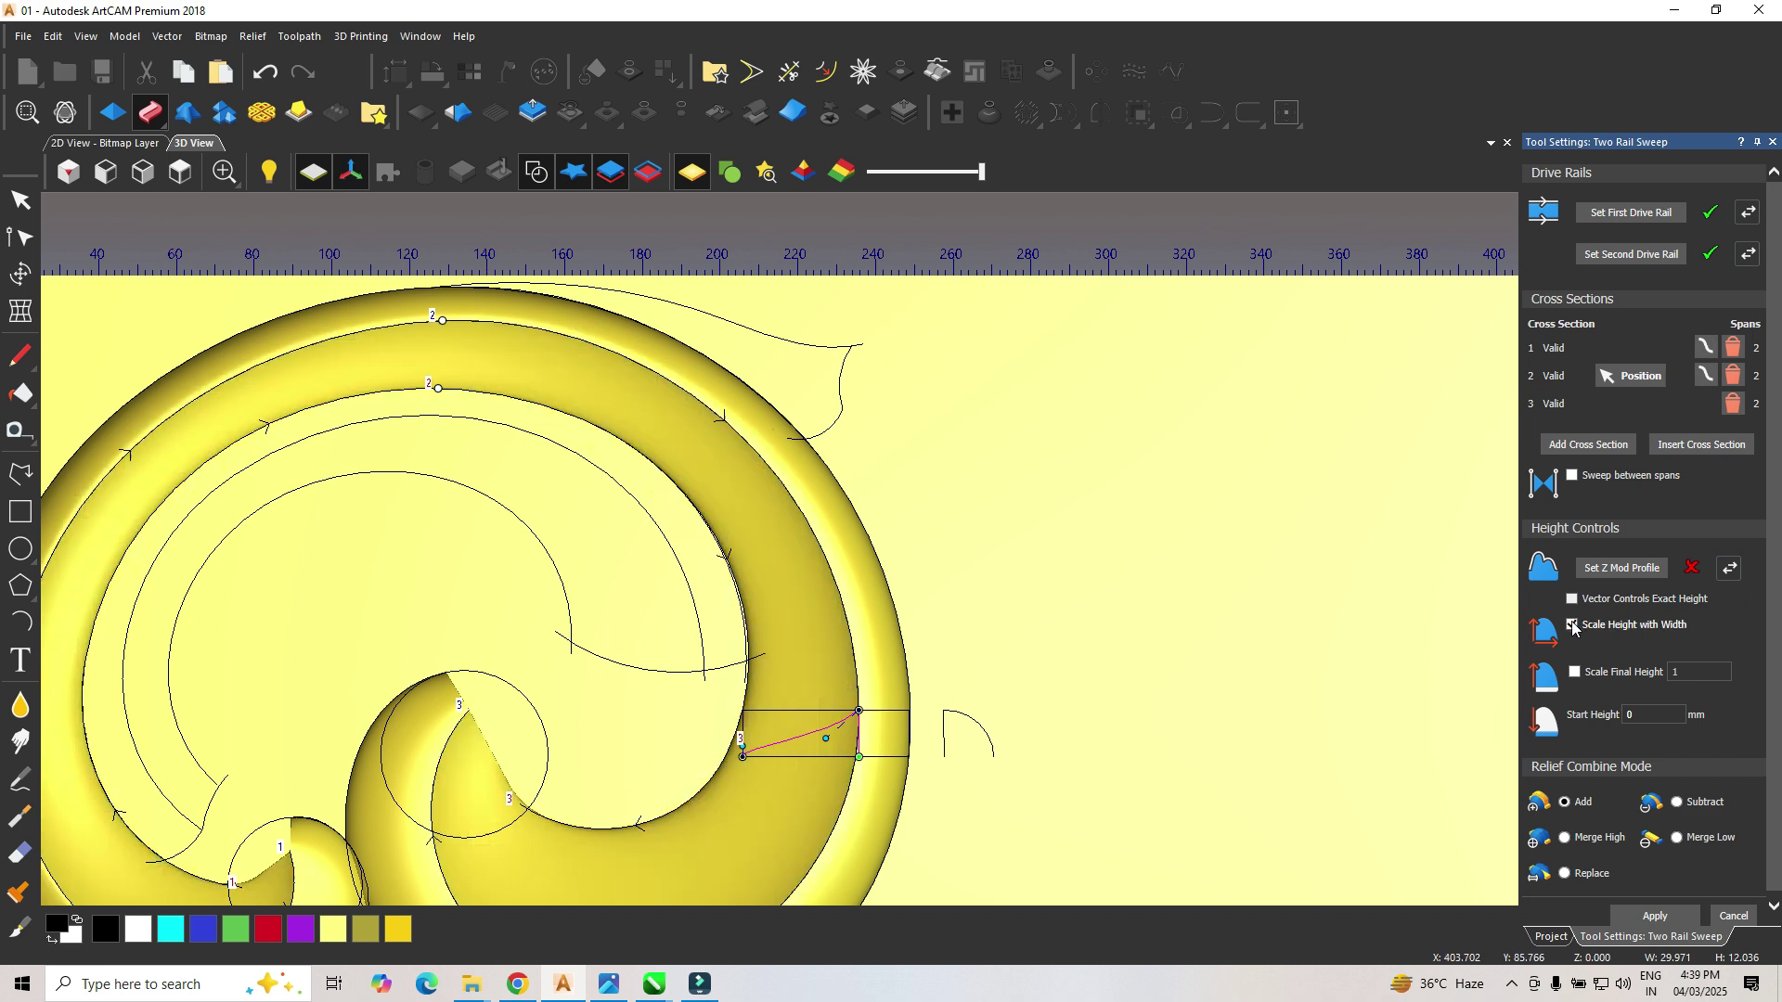
left_click(1571, 625)
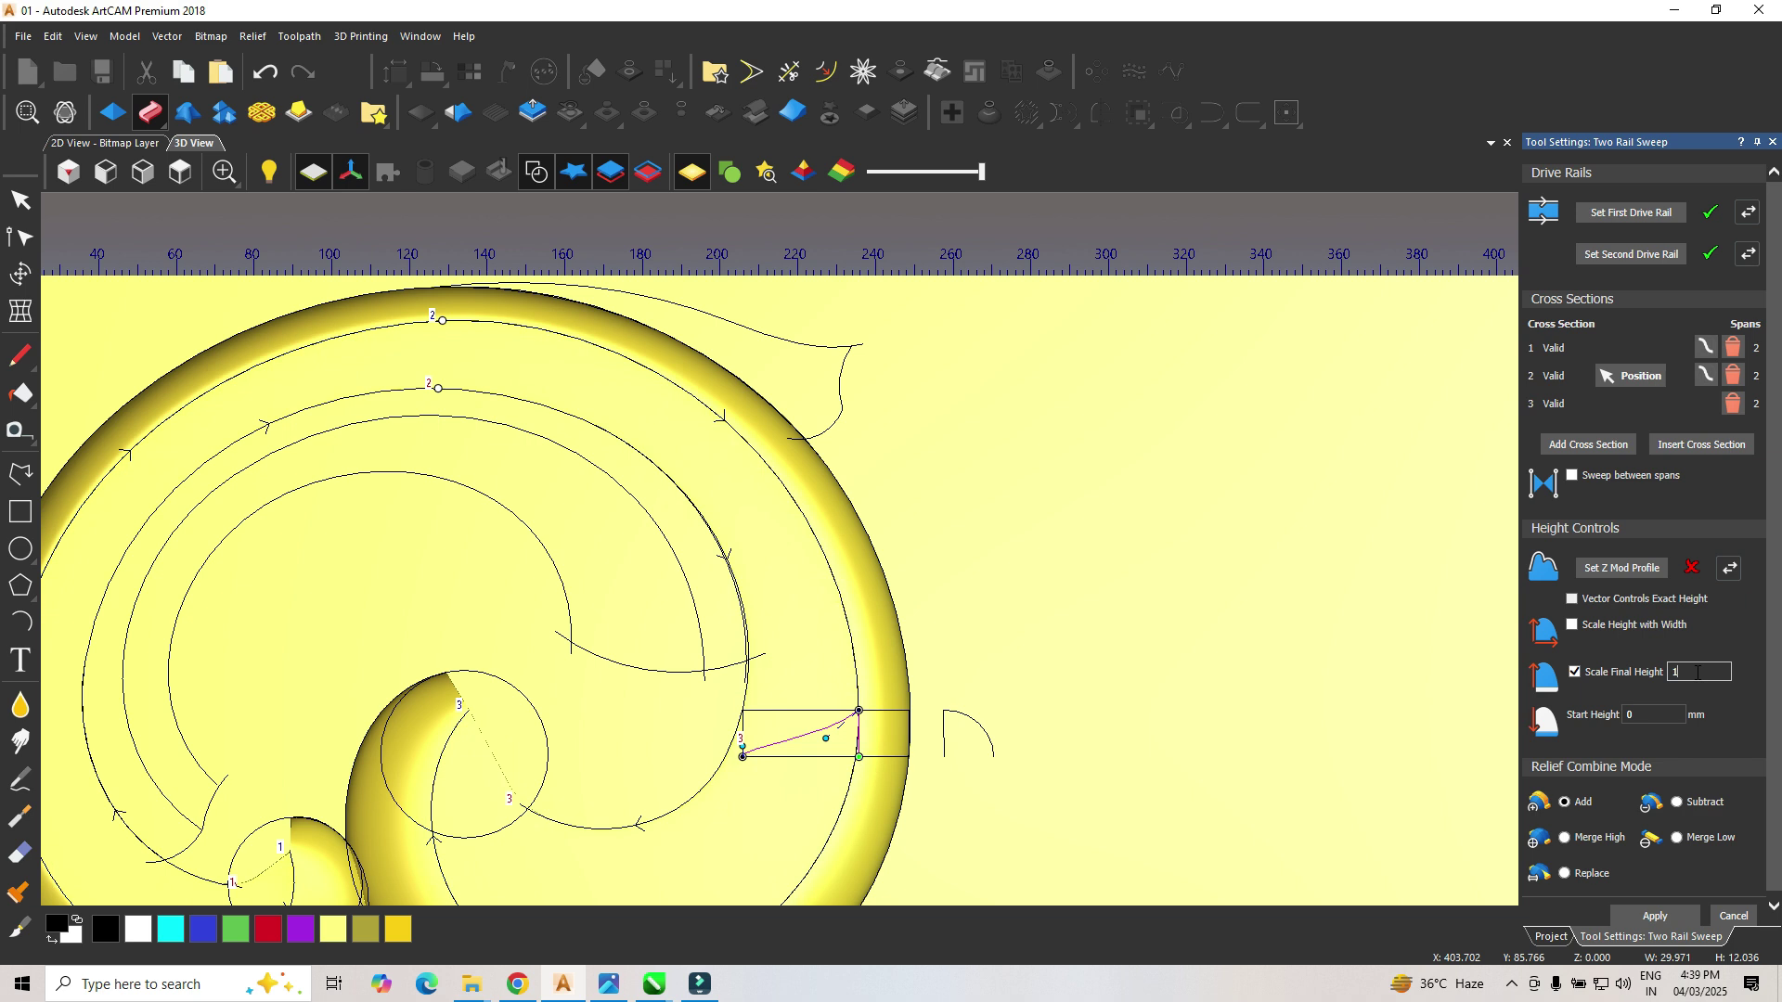
type("10")
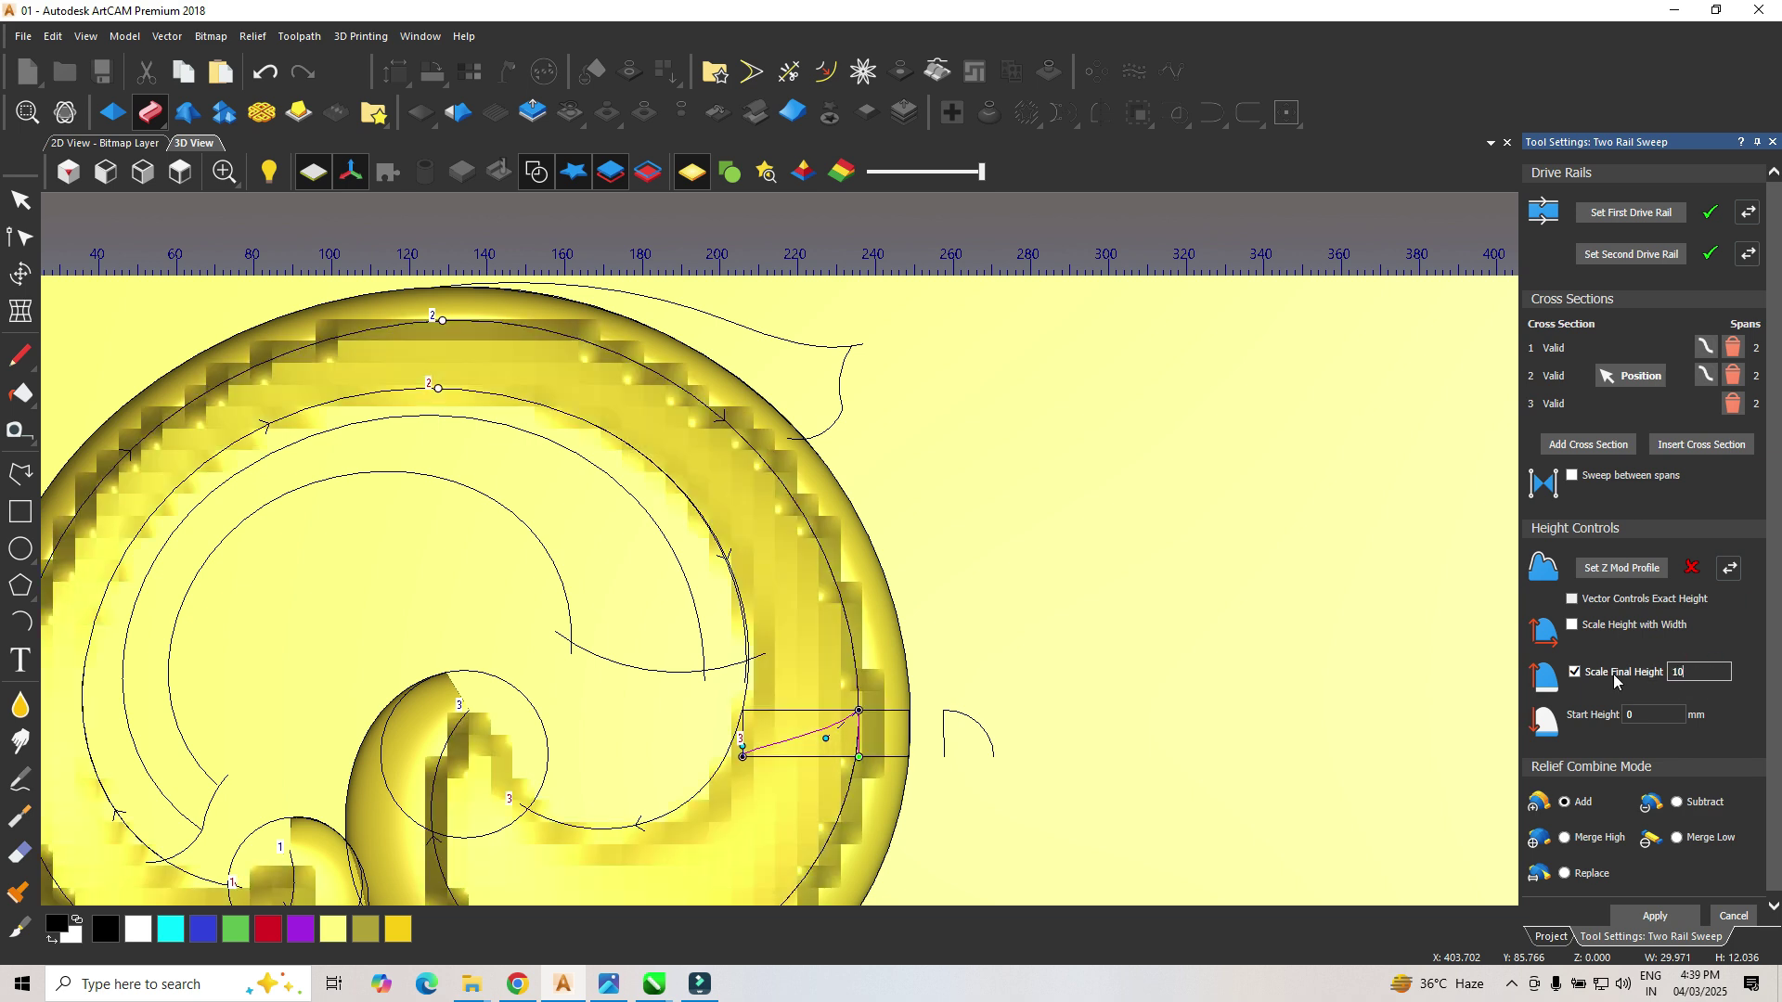
left_click(1564, 838)
Step: Inspect where the sloped band meets the rim and set its Scale Final Height to 9
left_click_drag(656, 715, 870, 669)
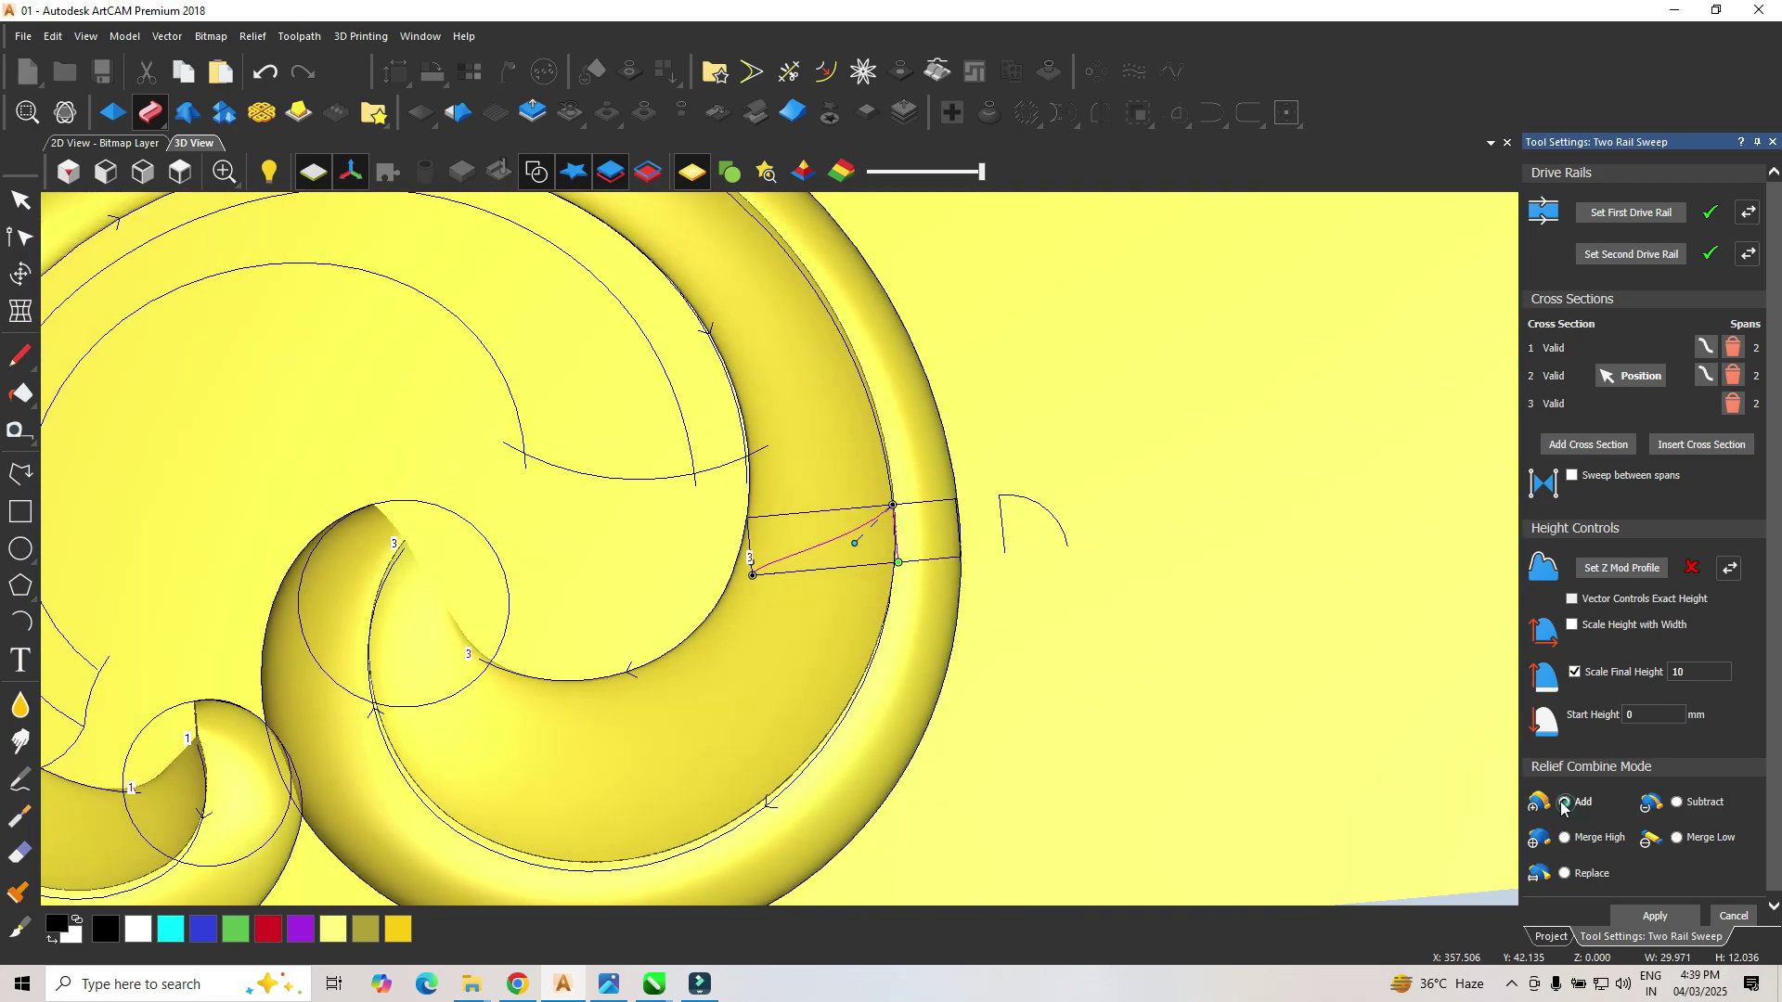
left_click_drag(882, 493, 1083, 321)
left_click_drag(910, 572, 670, 531)
scroll(670, 531, "up", 10)
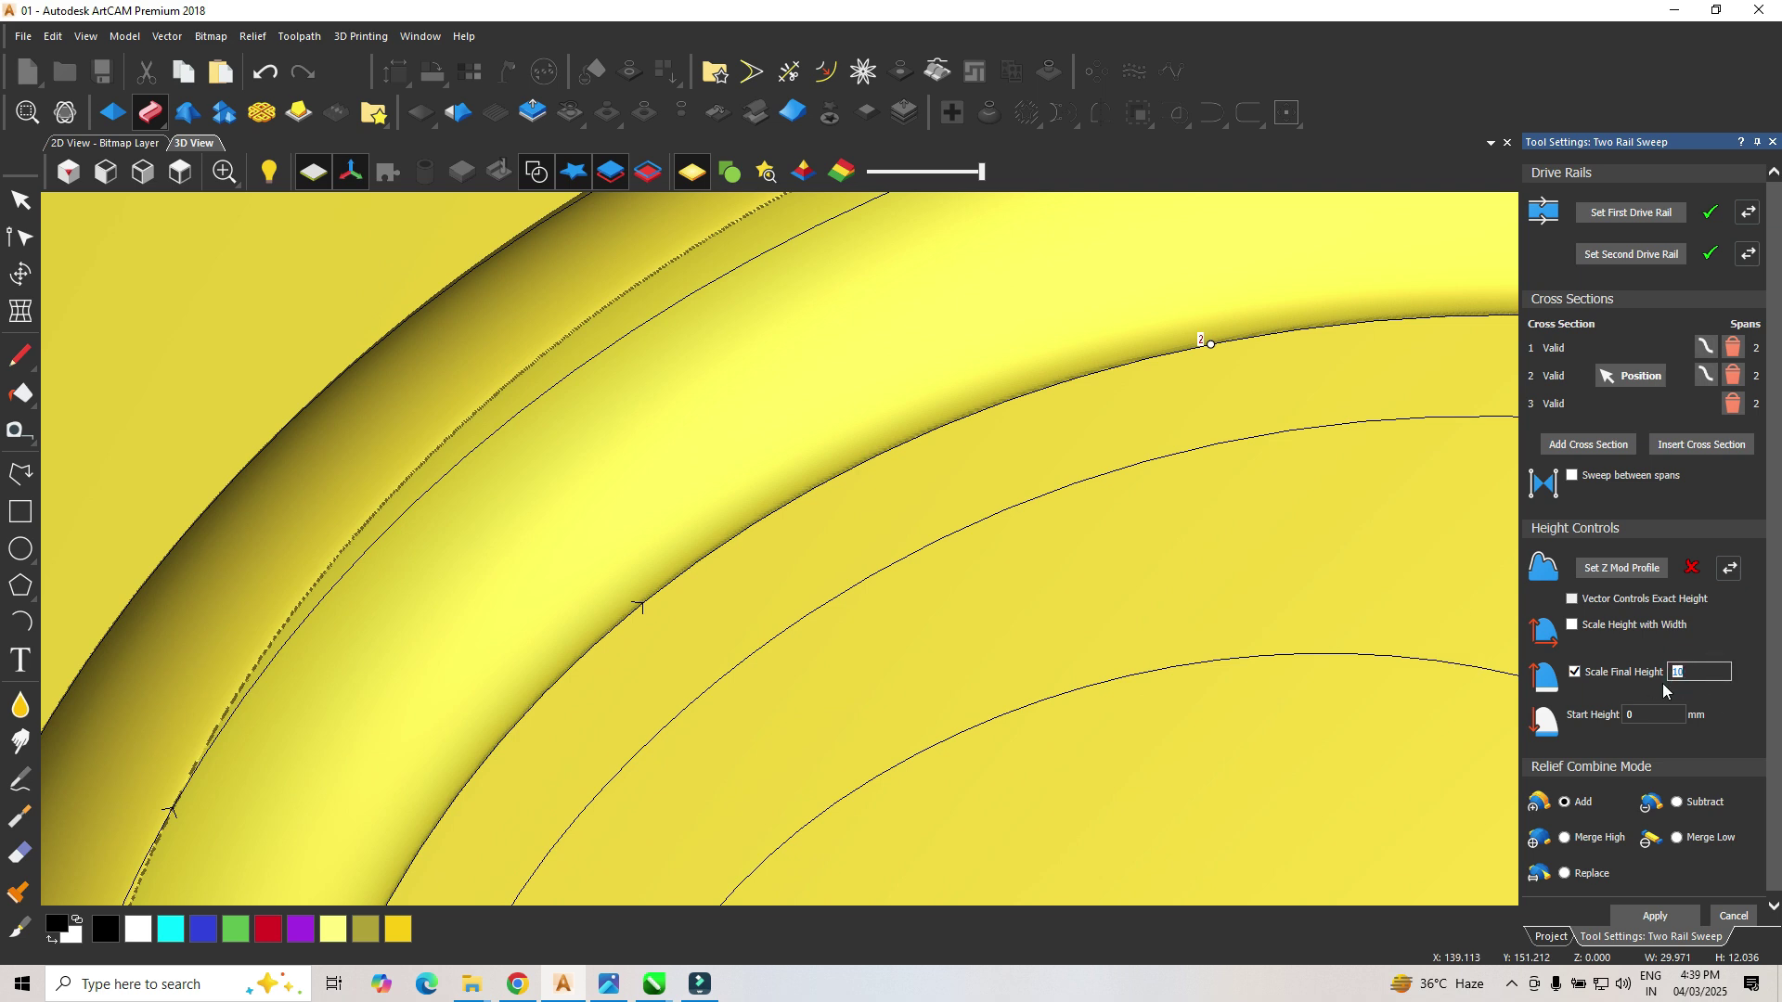
type("9")
key("Return")
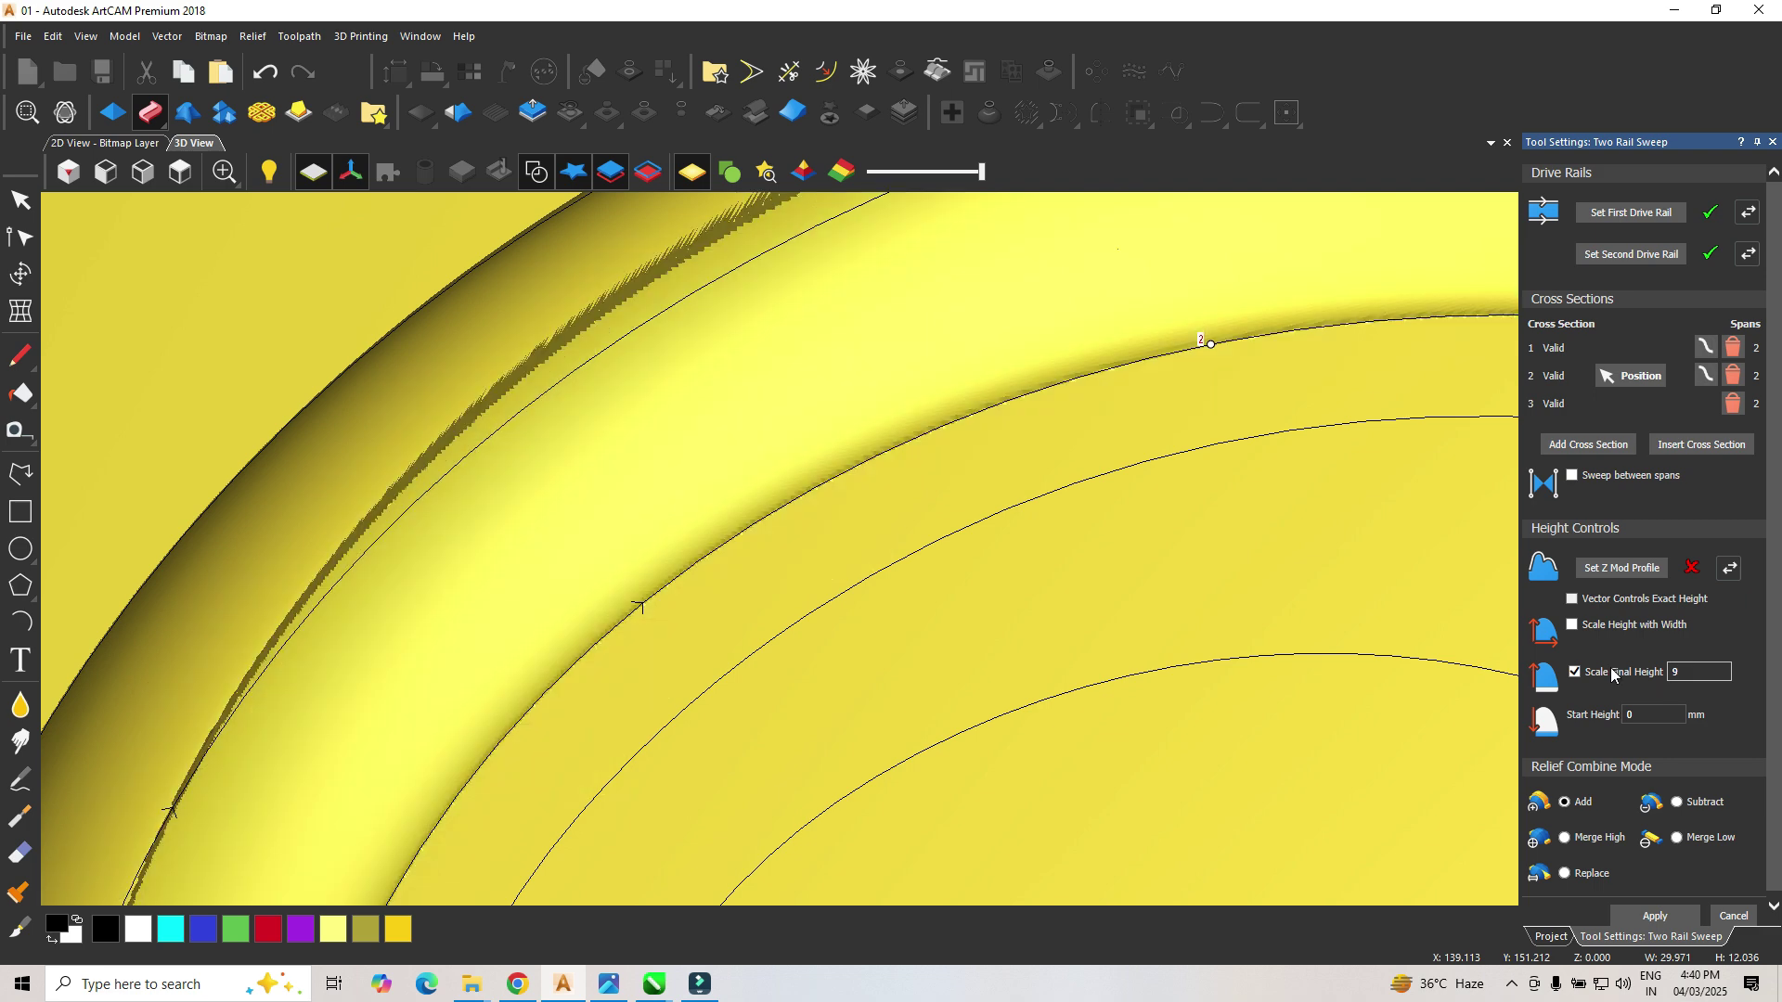
Step: Set the sloped band's relief combine mode to Merge High and hide the vectors to inspect the preview
left_click(181, 175)
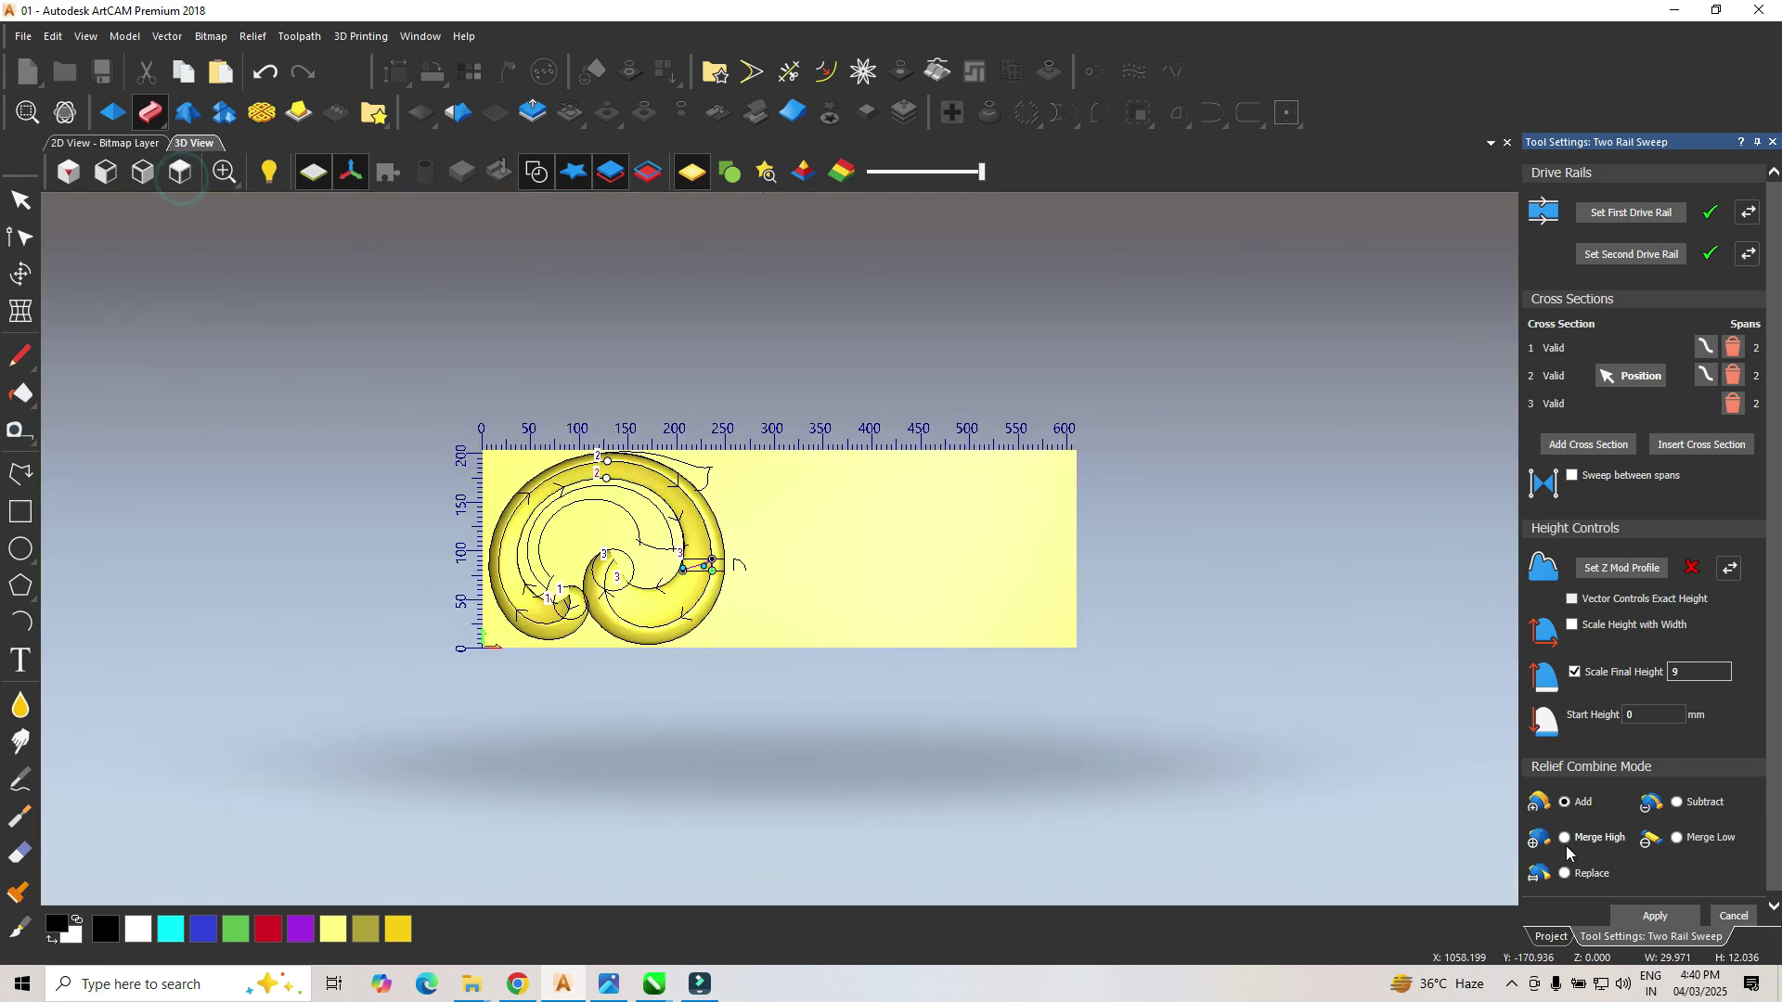
scroll(762, 591, "up", 5)
middle_click_drag(760, 585, 732, 472)
left_click(536, 172)
middle_click_drag(648, 624, 486, 677)
scroll(426, 510, "down", 5)
scroll(521, 573, "up", 5)
middle_click_drag(521, 577, 688, 792)
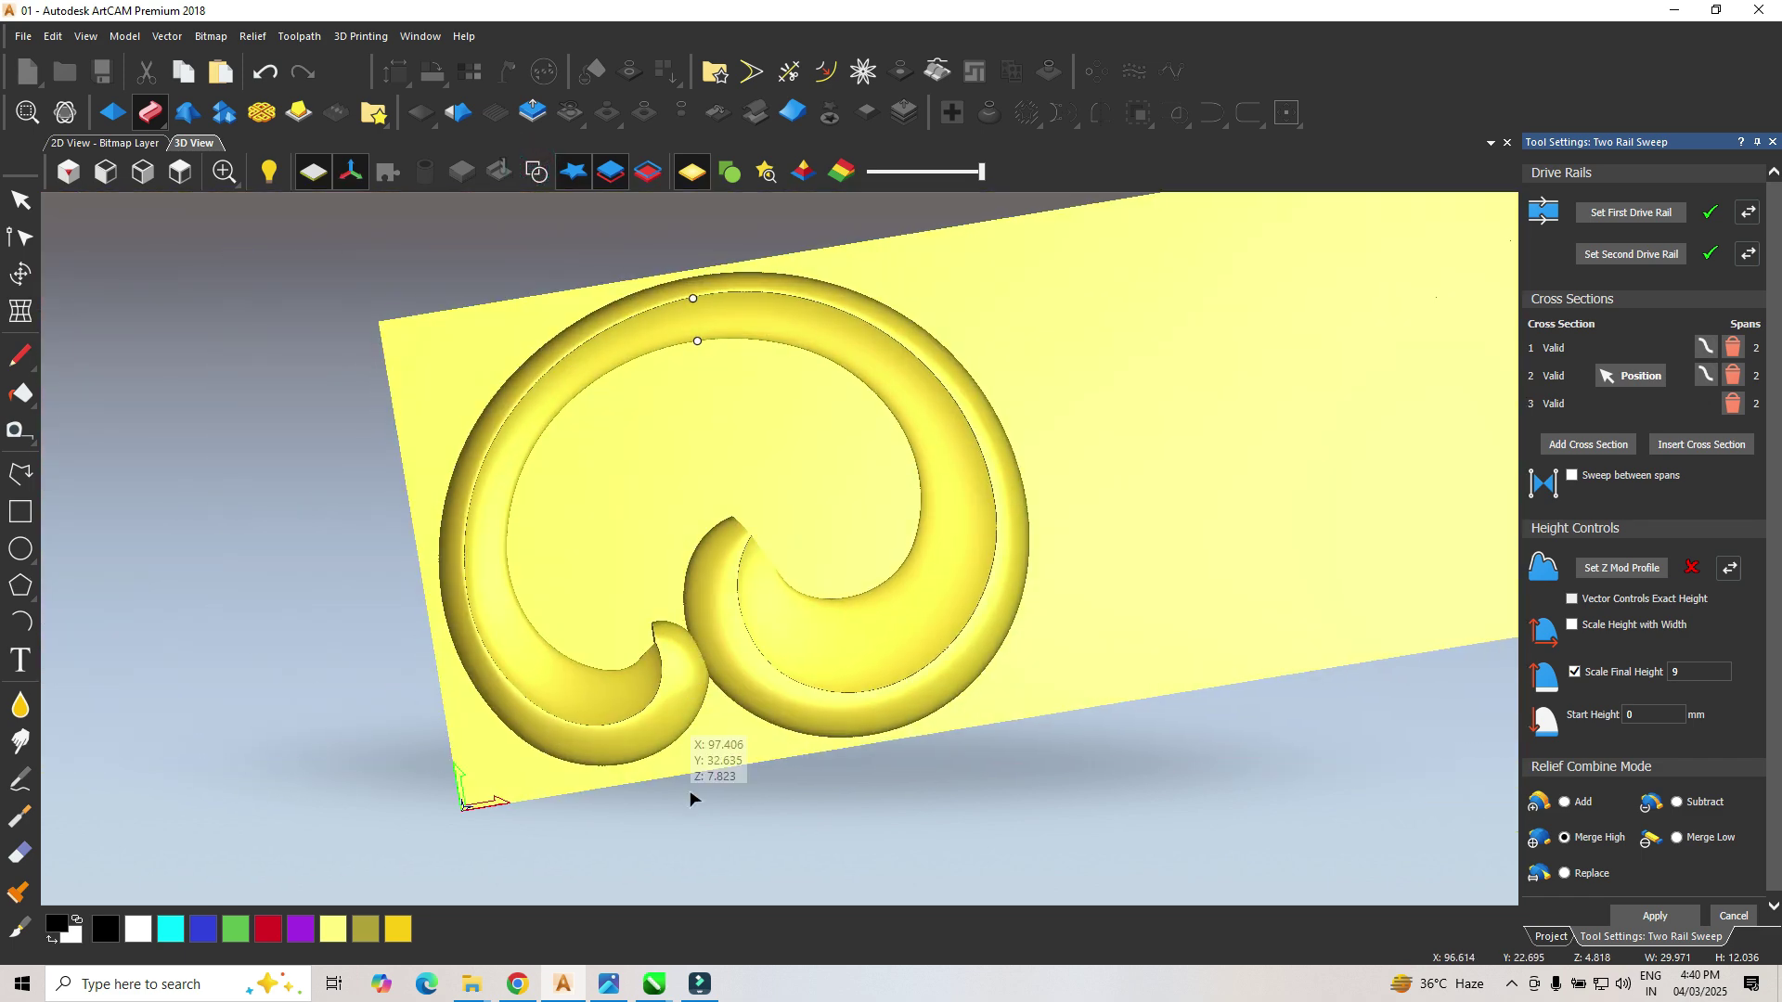
Step: Compare the swept scroll relief with the reference sketch 01.jpg and examine it from above
left_click(622, 984)
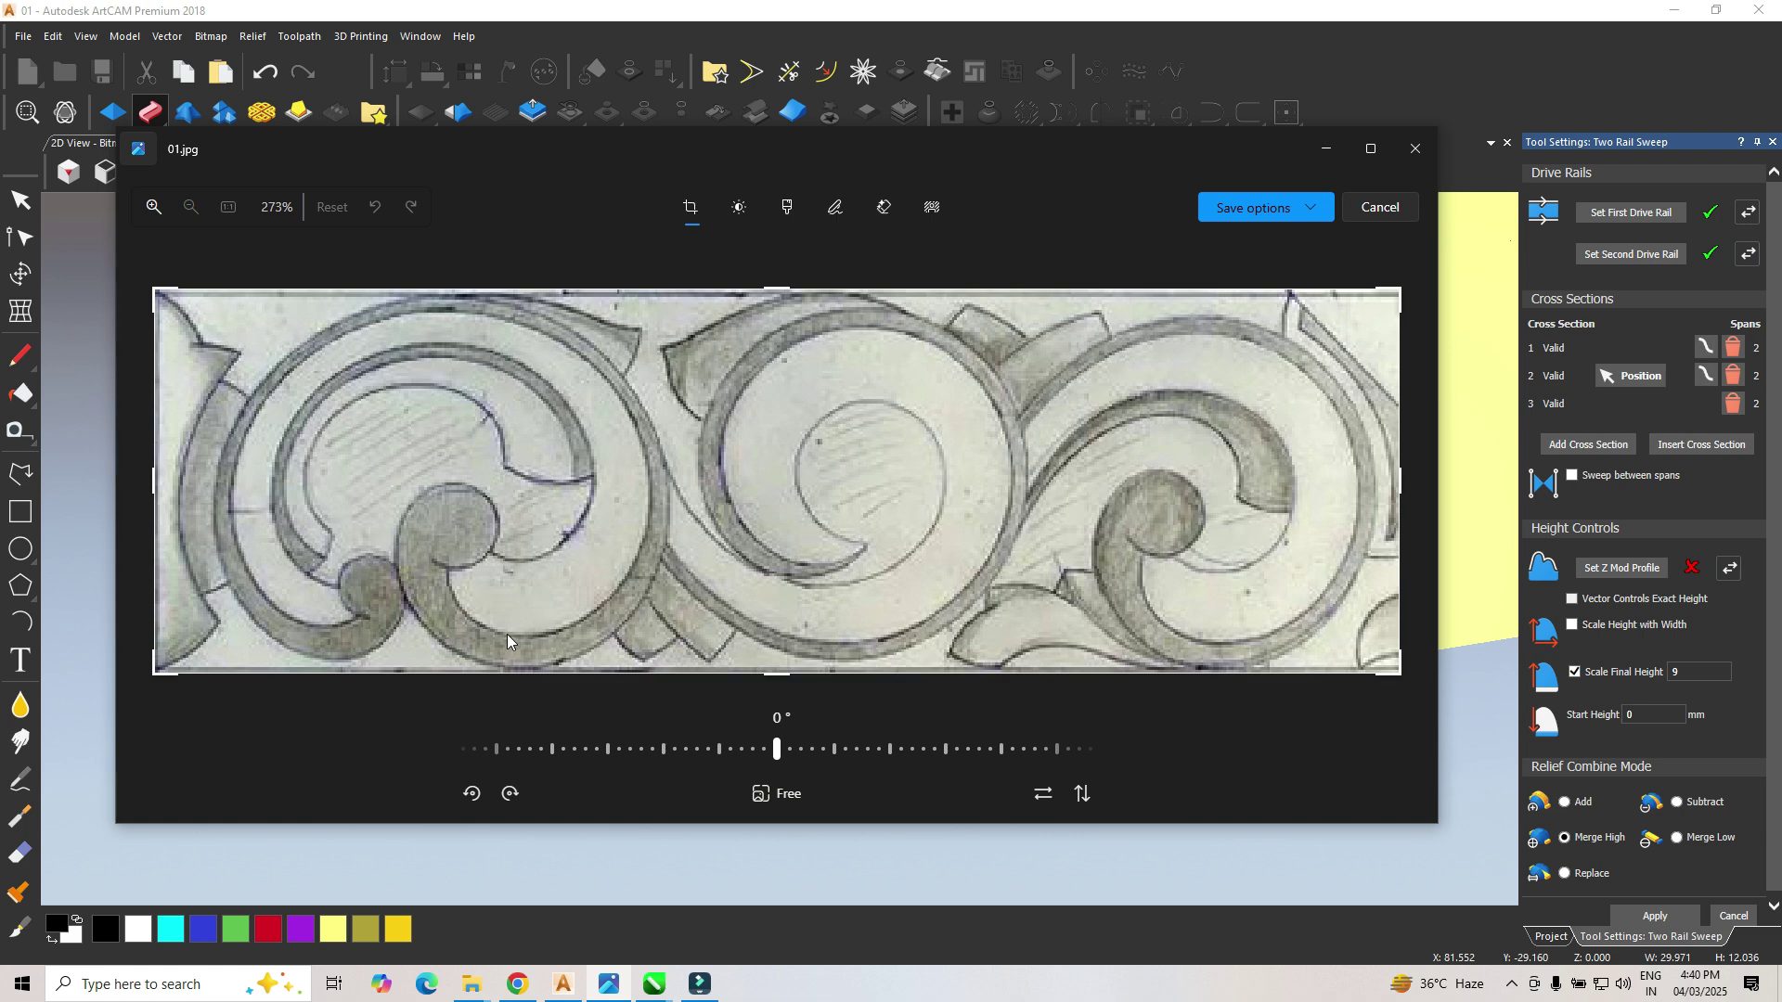
left_click(1327, 153)
middle_click_drag(733, 409, 656, 537)
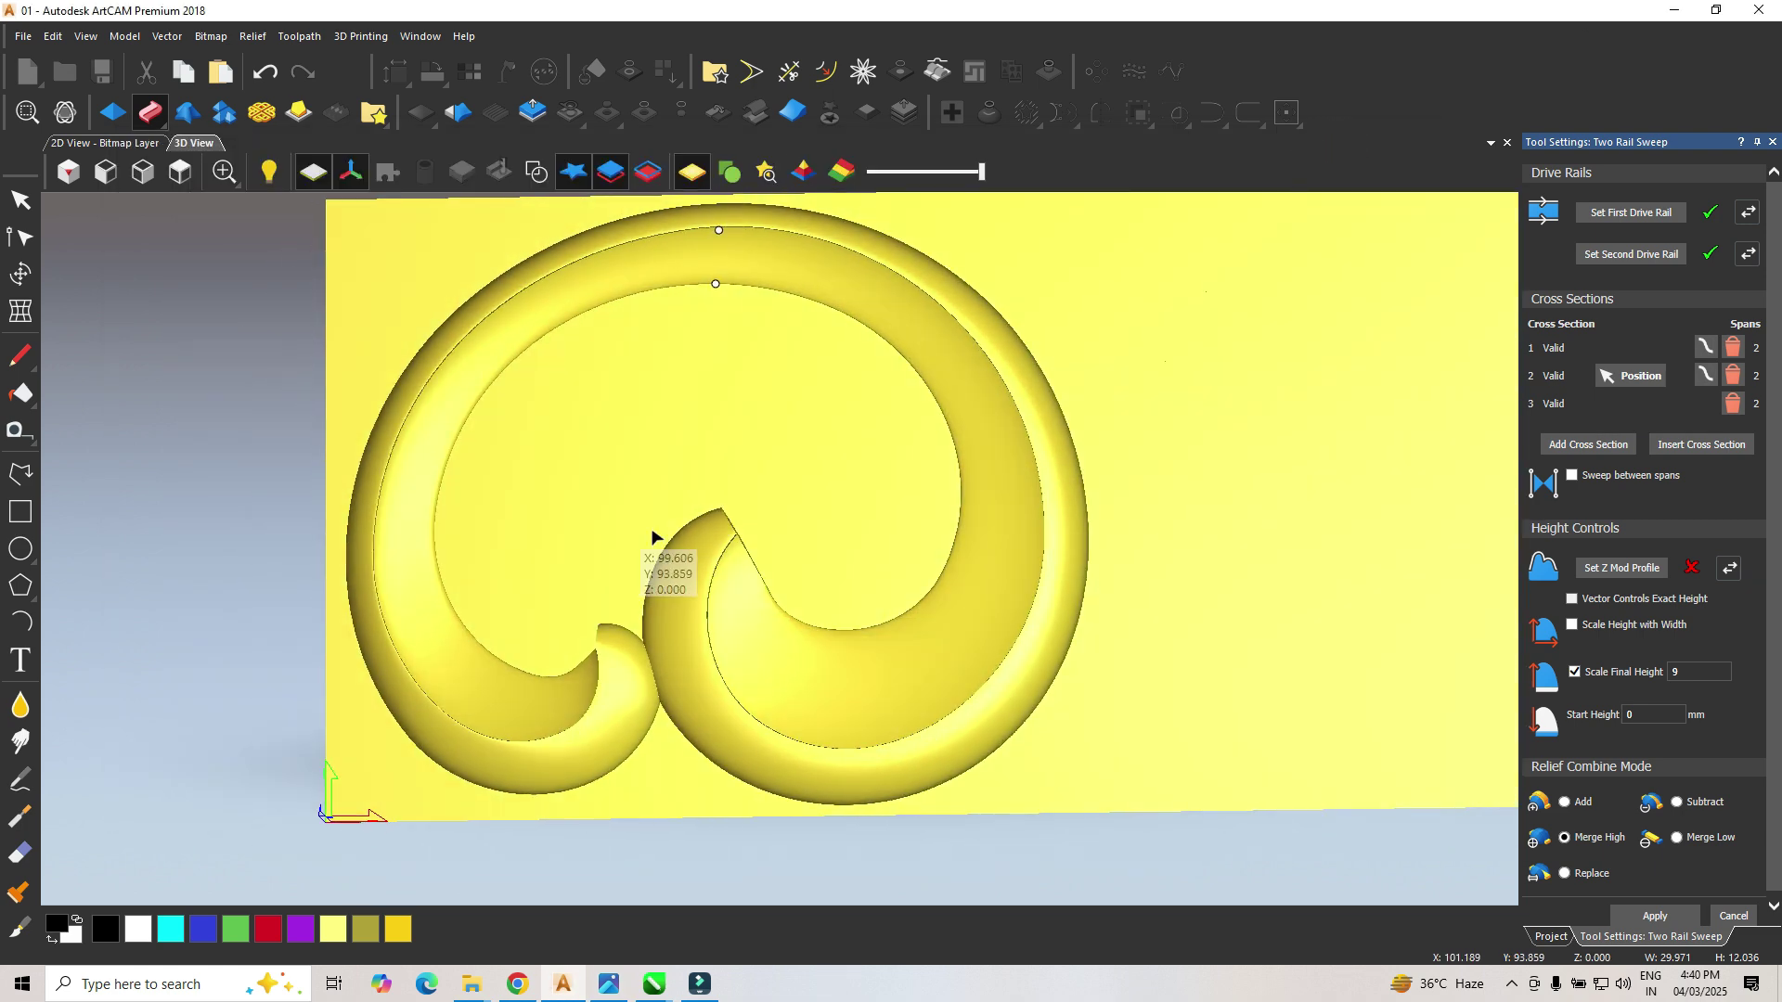
left_click(181, 174)
scroll(684, 604, "up", 4)
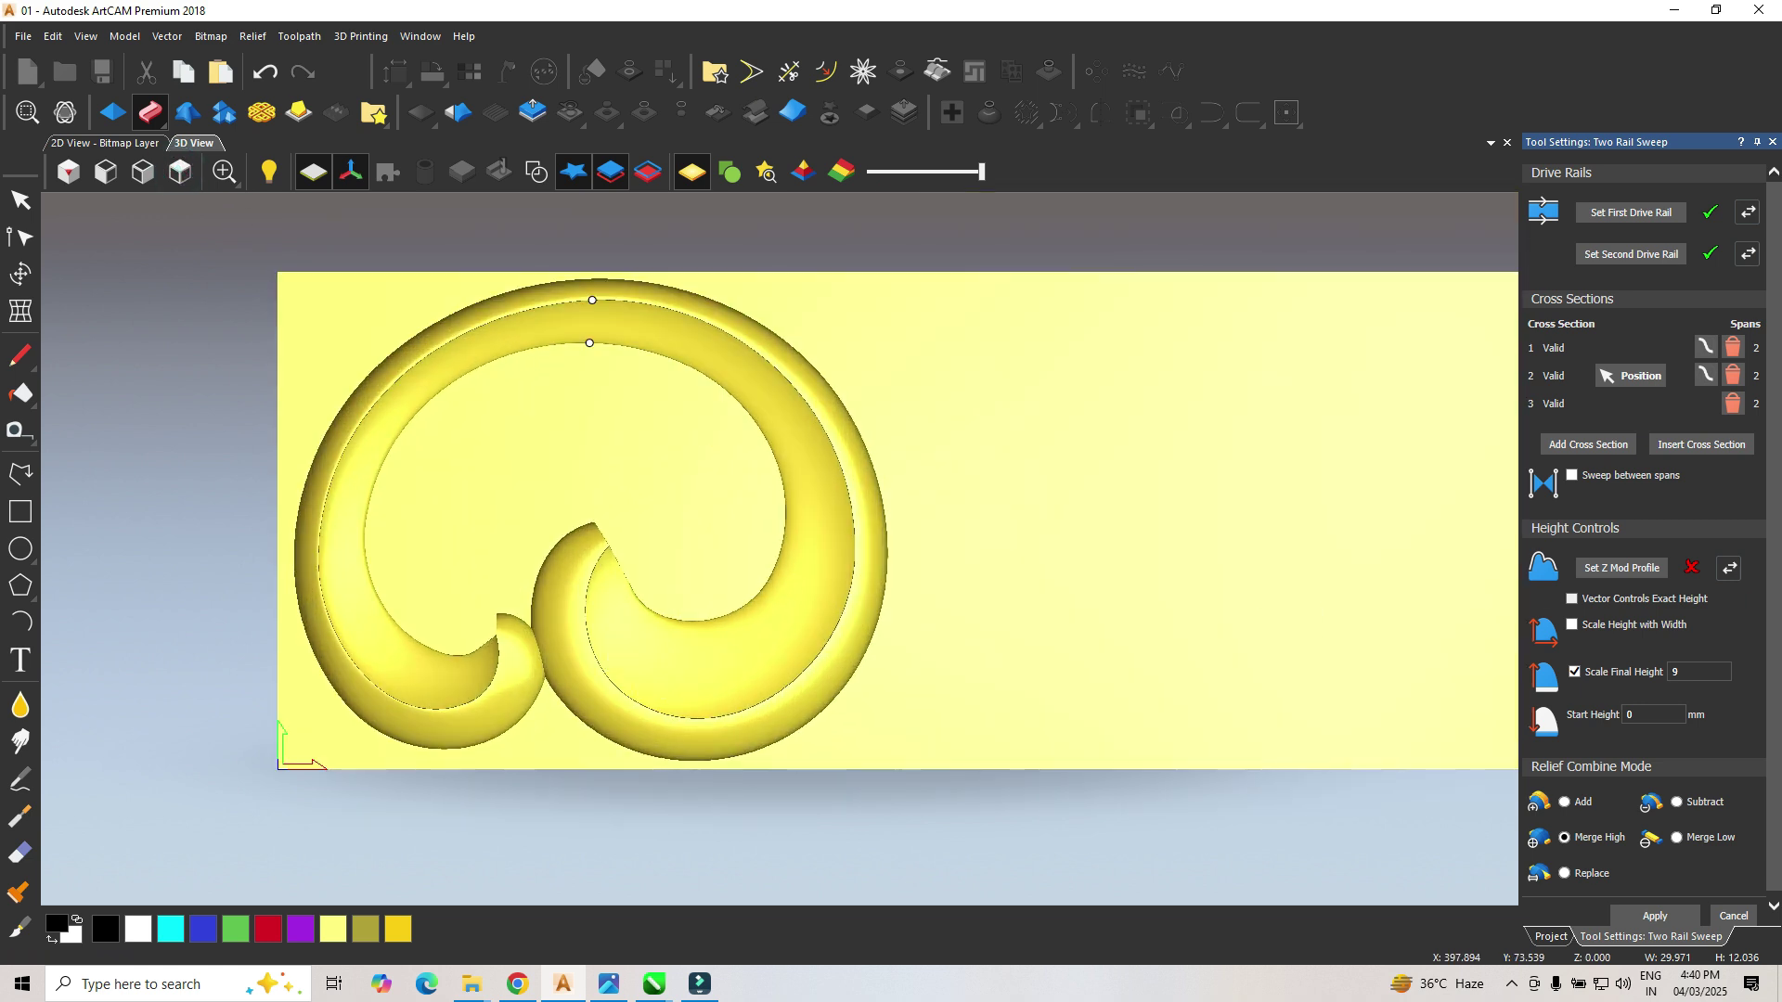
Step: Apply and close the sloped band sweep, and add a new Front Relief layer with the vectors displayed again
left_click(1732, 916)
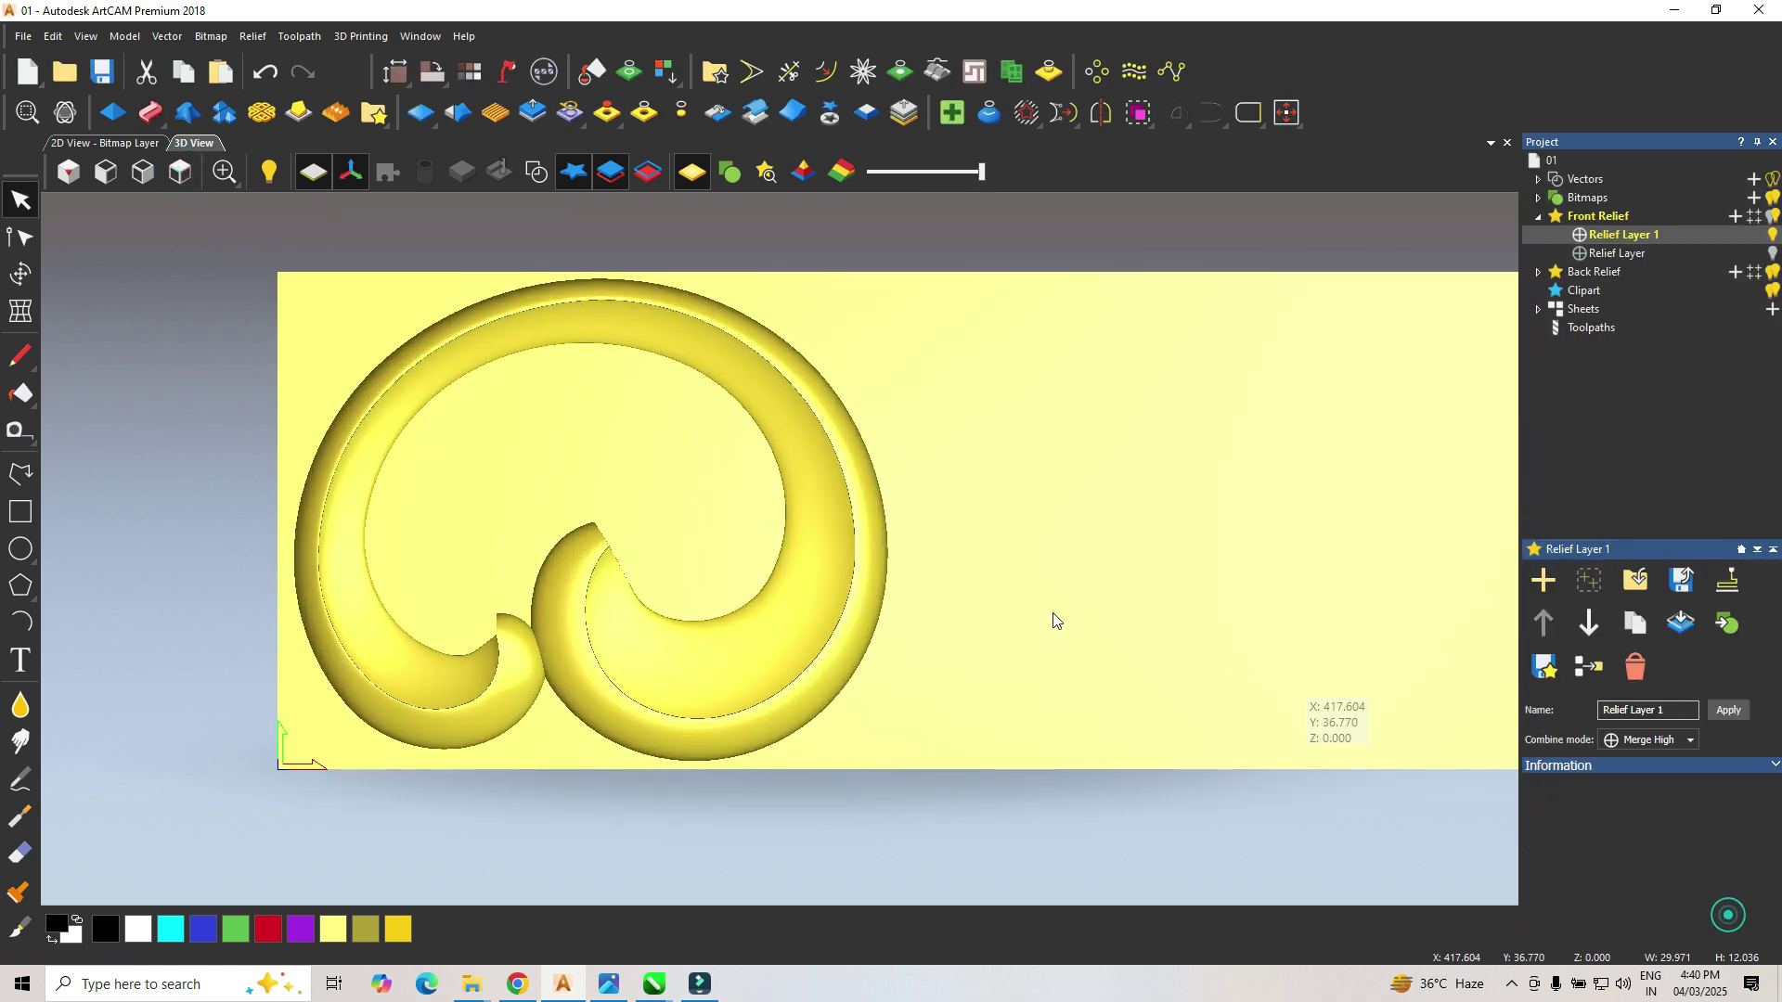
left_click(1733, 219)
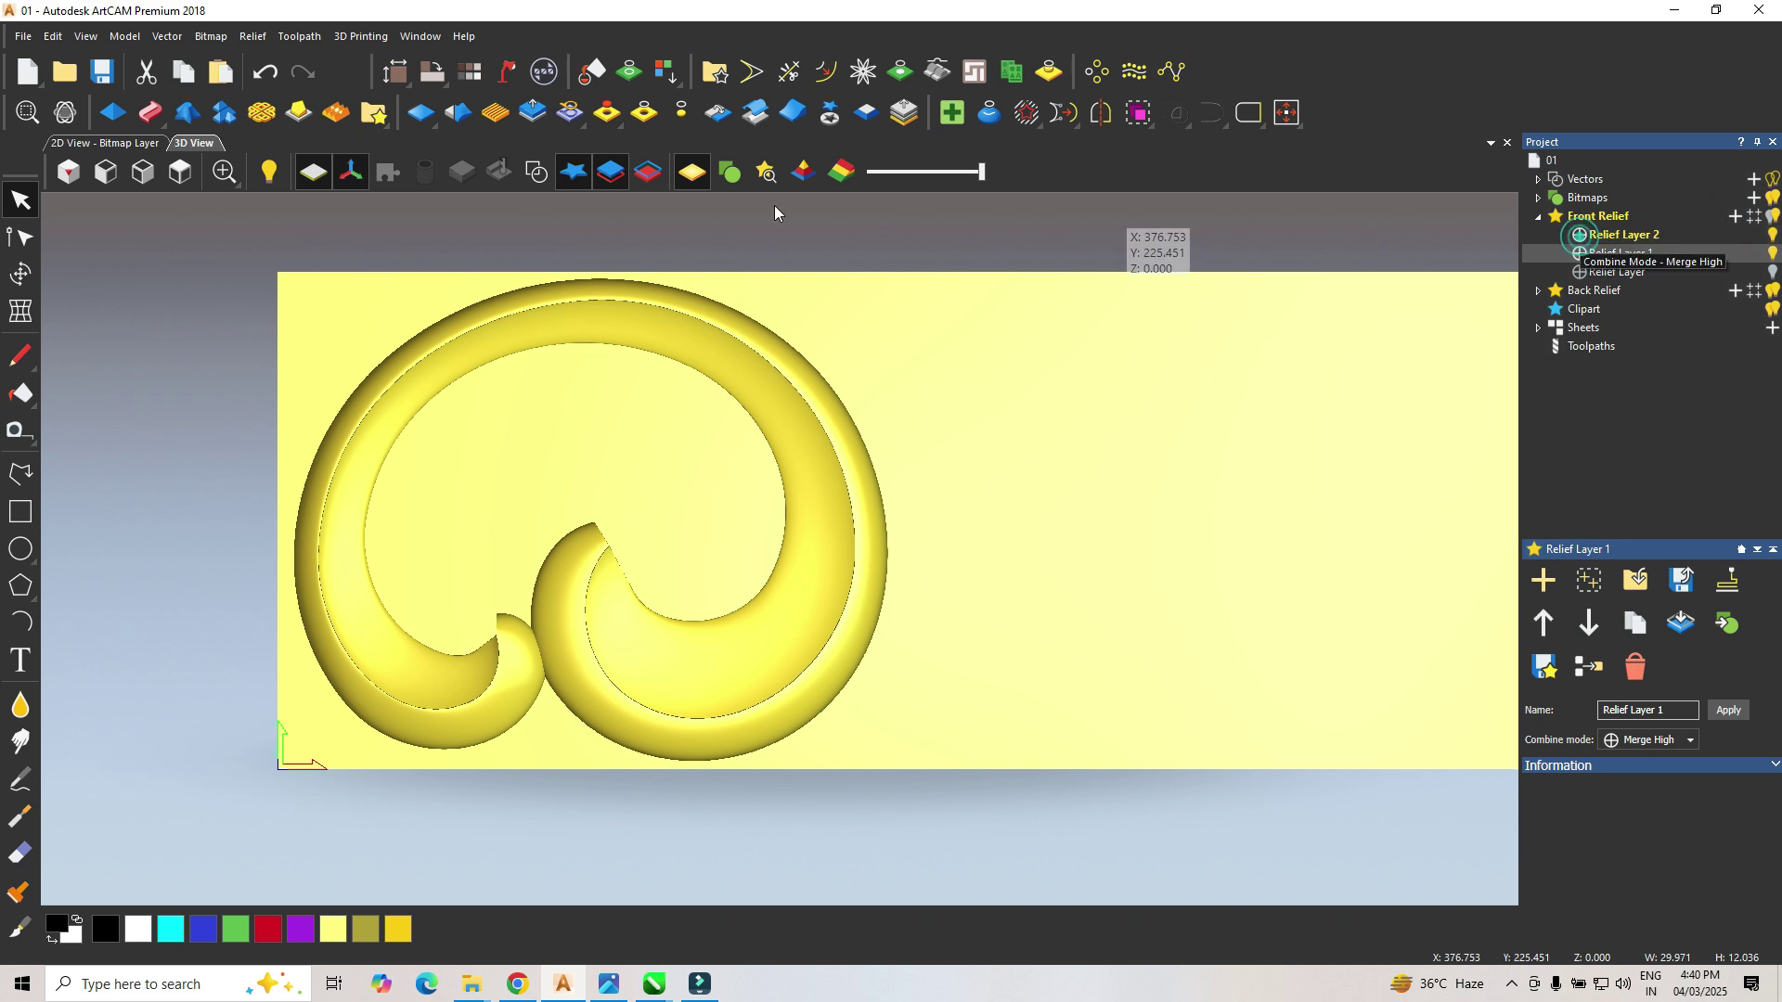
left_click(536, 171)
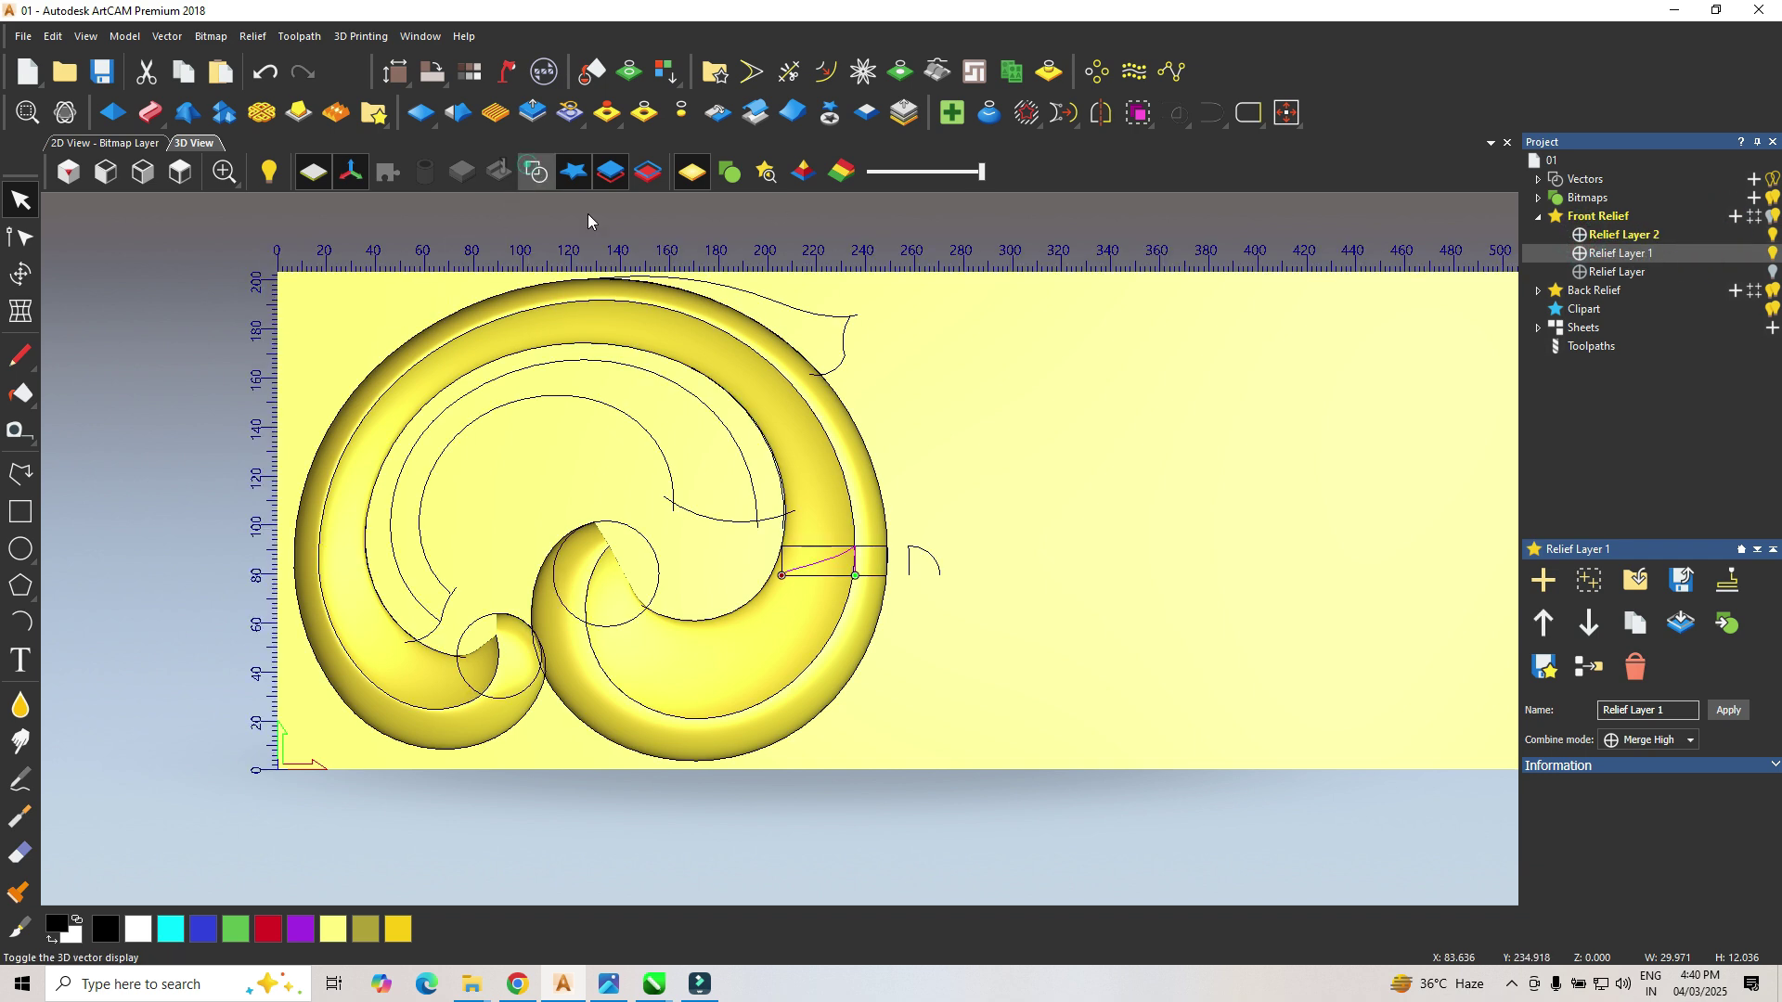
Step: Start a Two Rail Sweep between the sloped band's inner edge curve and the next long arc inside it
left_click(701, 477)
left_click_drag(708, 401, 644, 452)
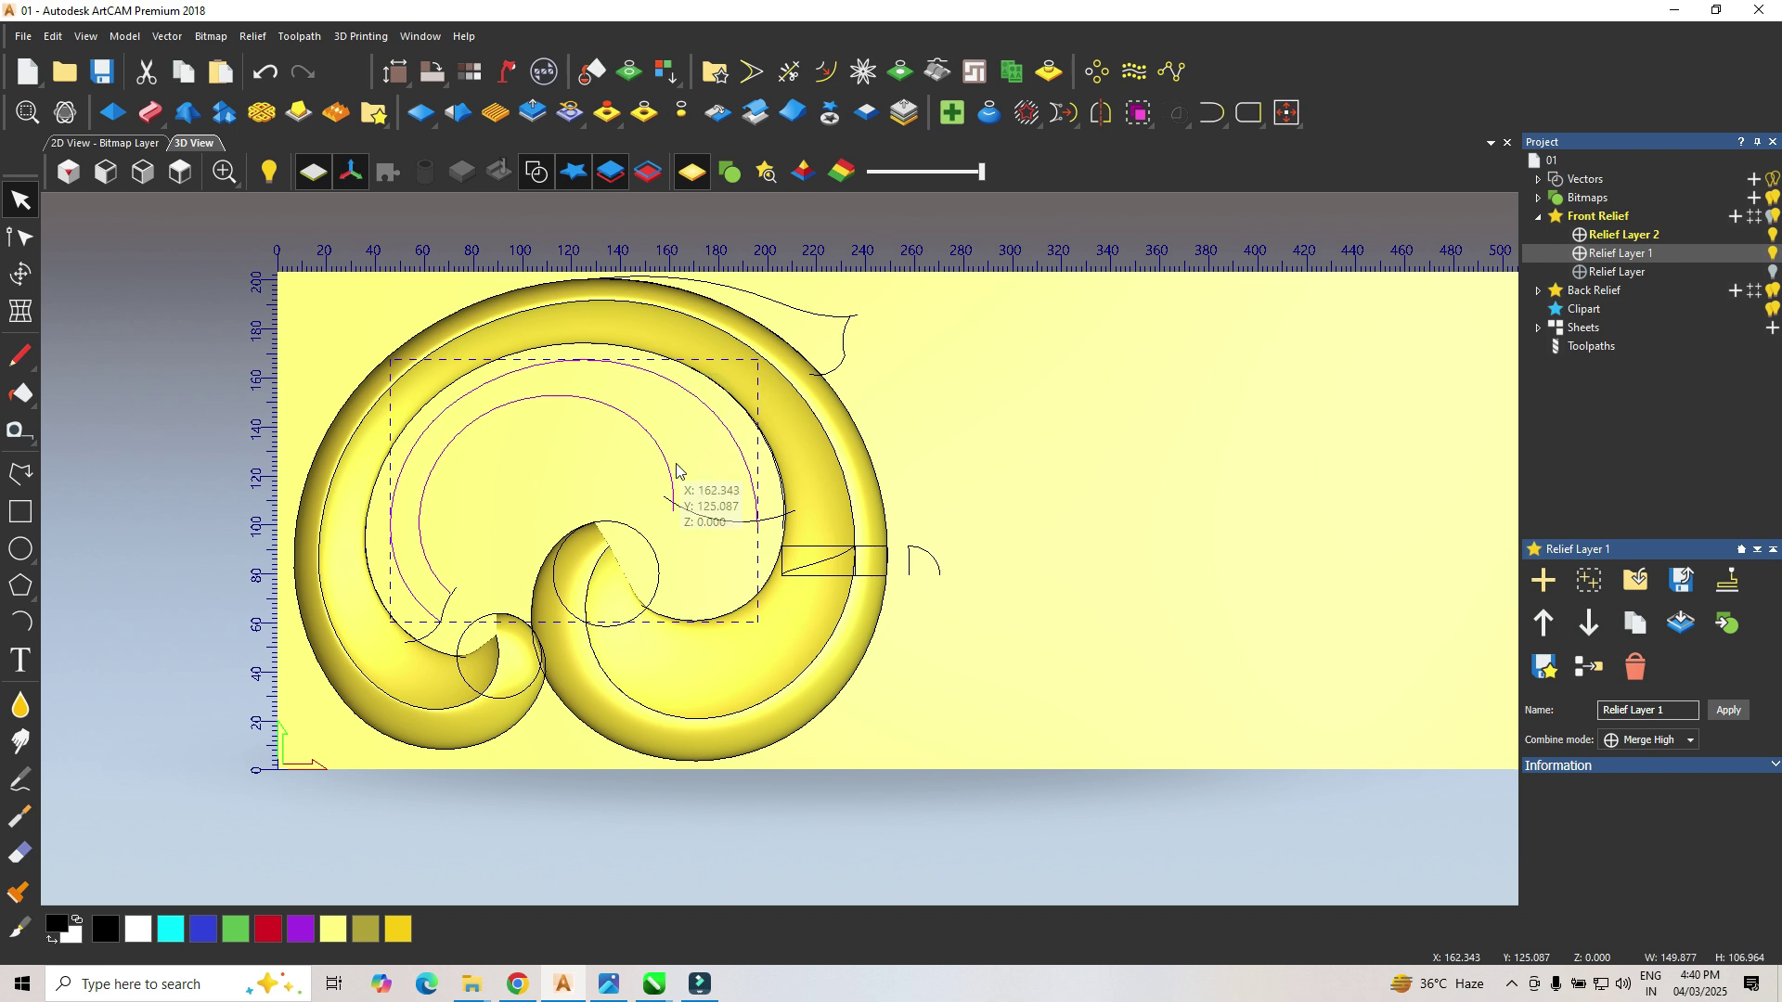
left_click(716, 469)
left_click(753, 496)
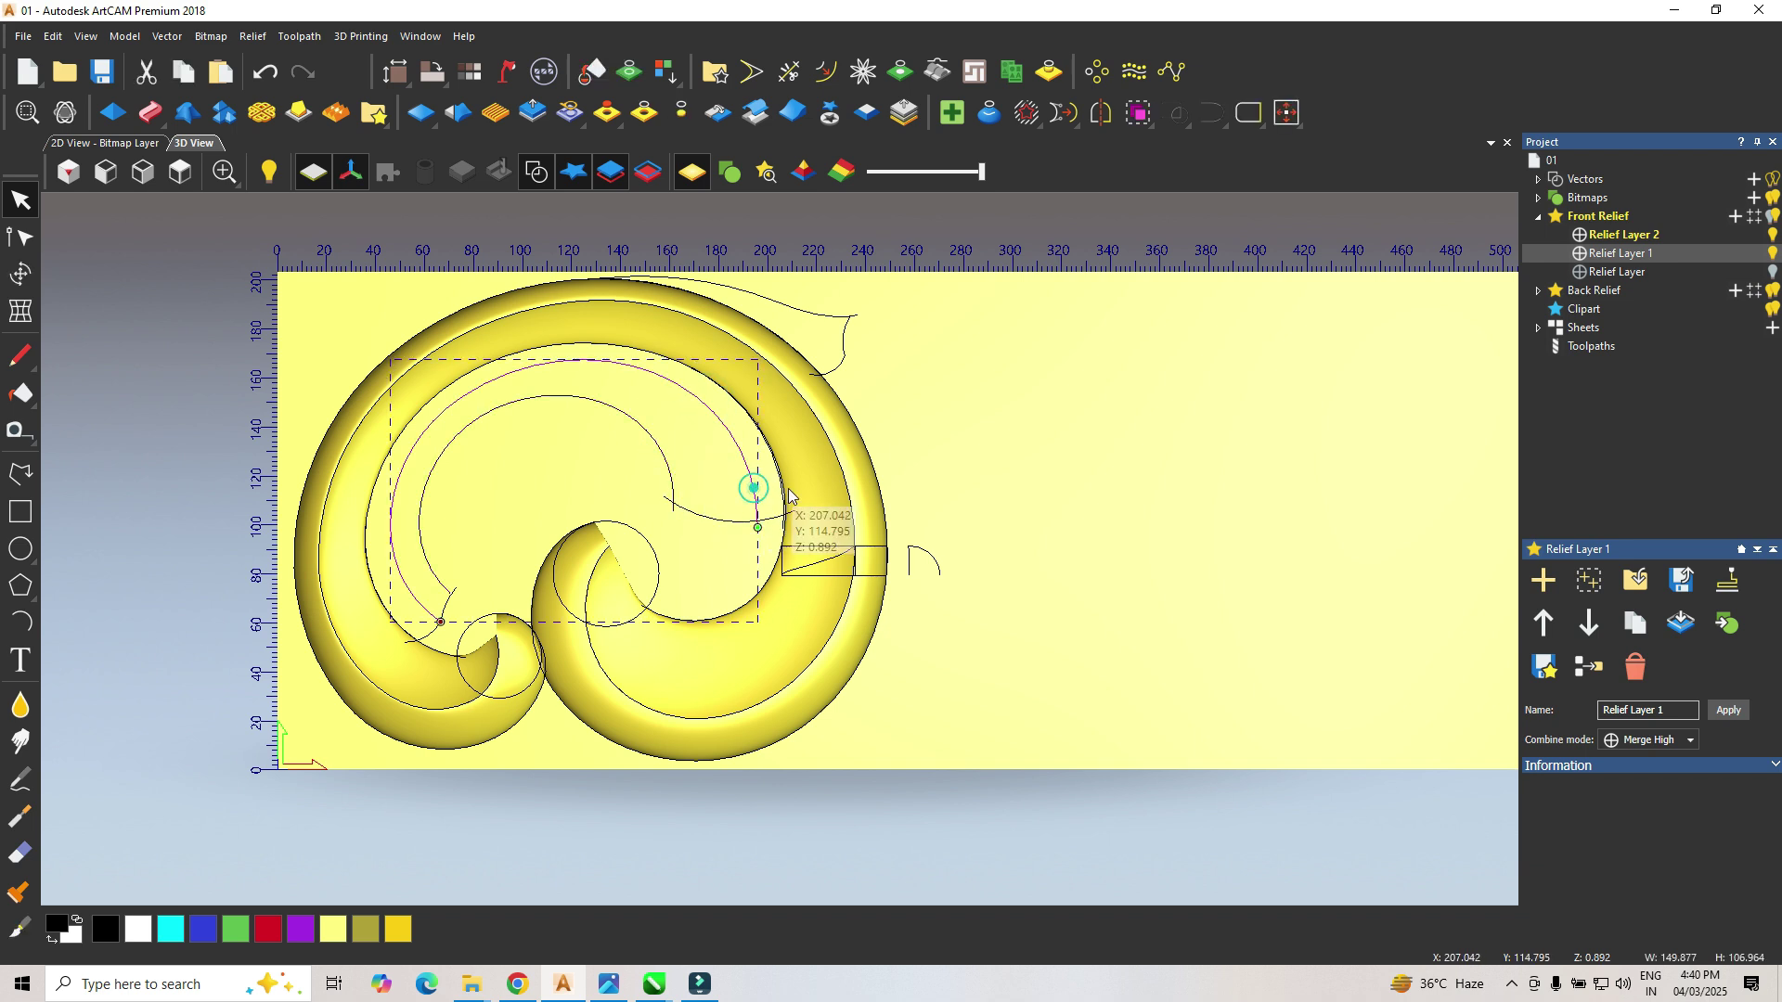
scroll(785, 501, "up", 2)
left_click(781, 502, "shift")
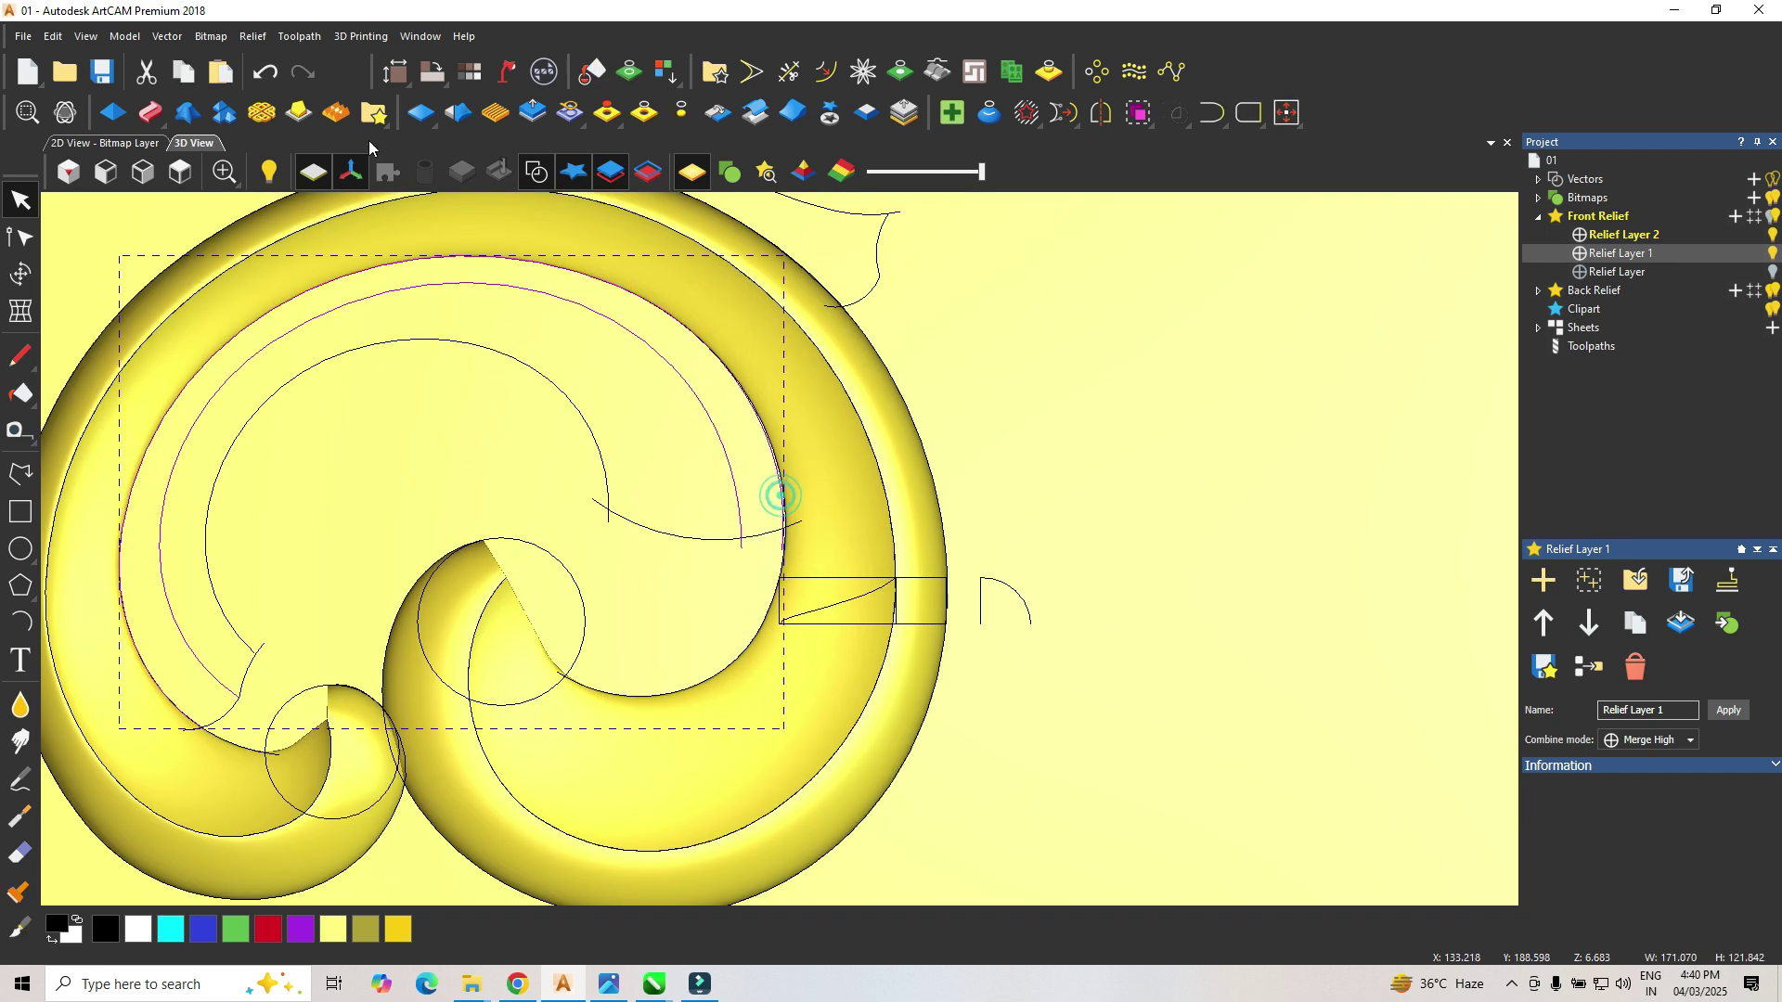
left_click(150, 113)
Step: Add the quarter-round profile as cross section and reverse the first drive rail's direction
left_click(1009, 587)
left_click(1566, 444)
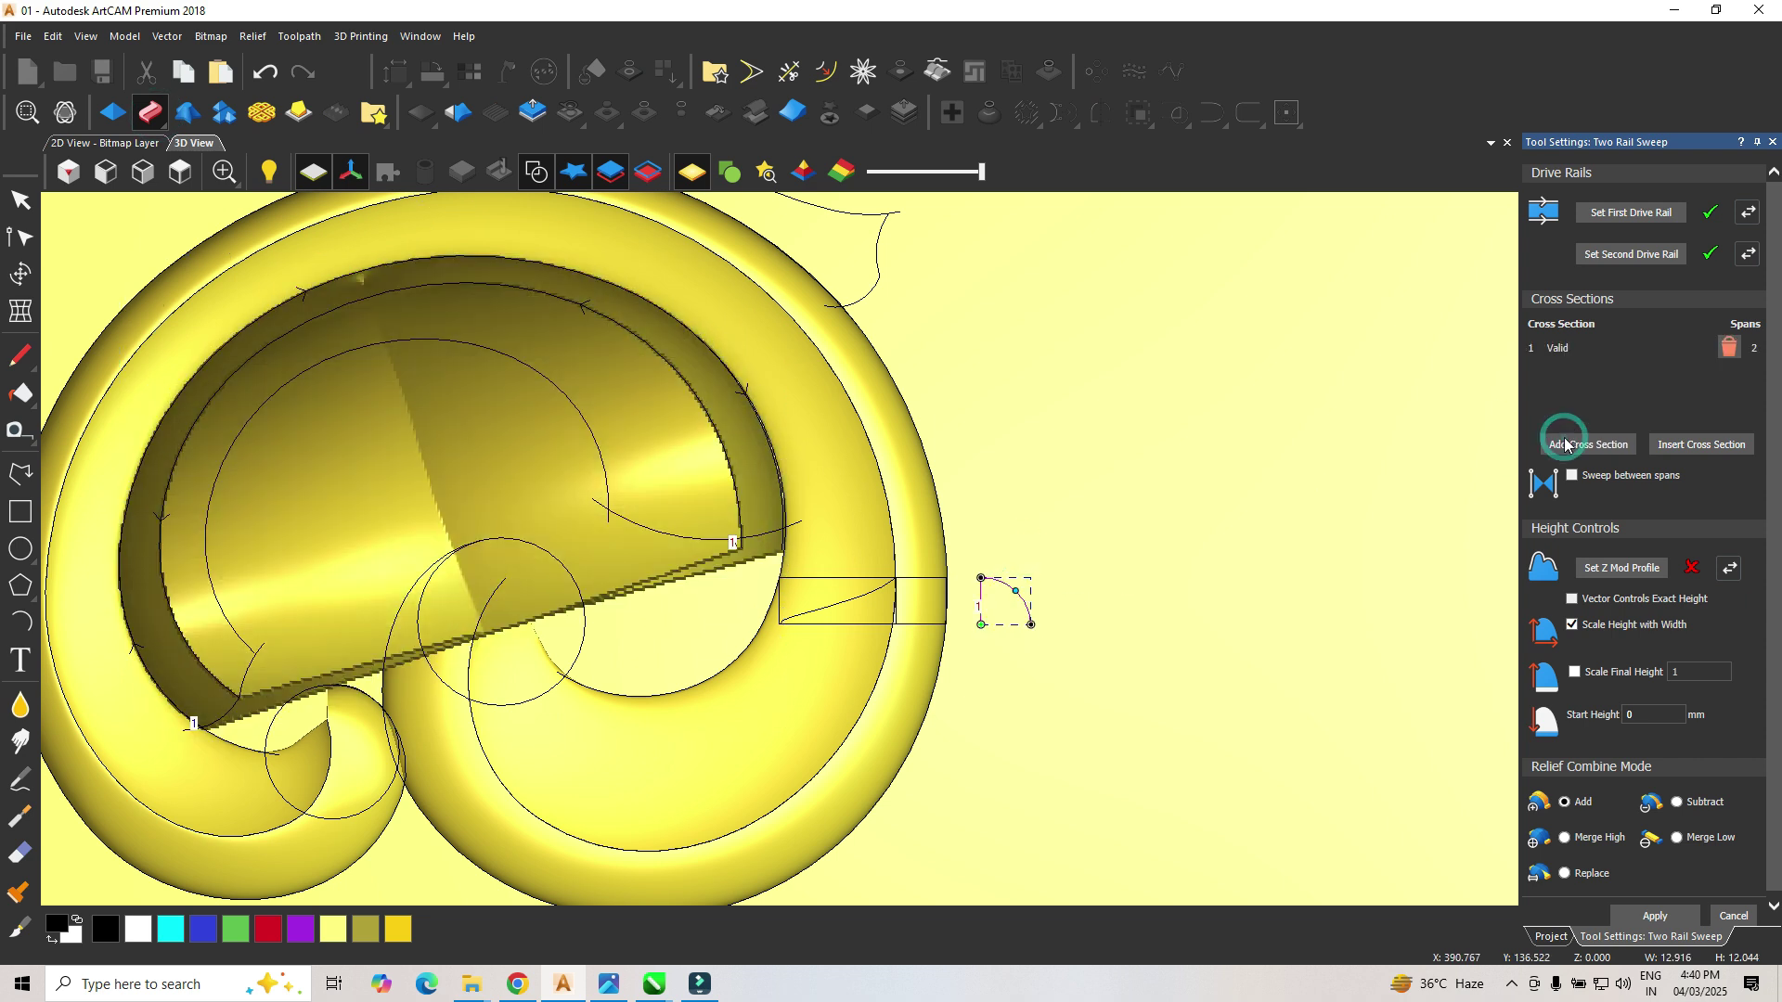
left_click(1747, 212)
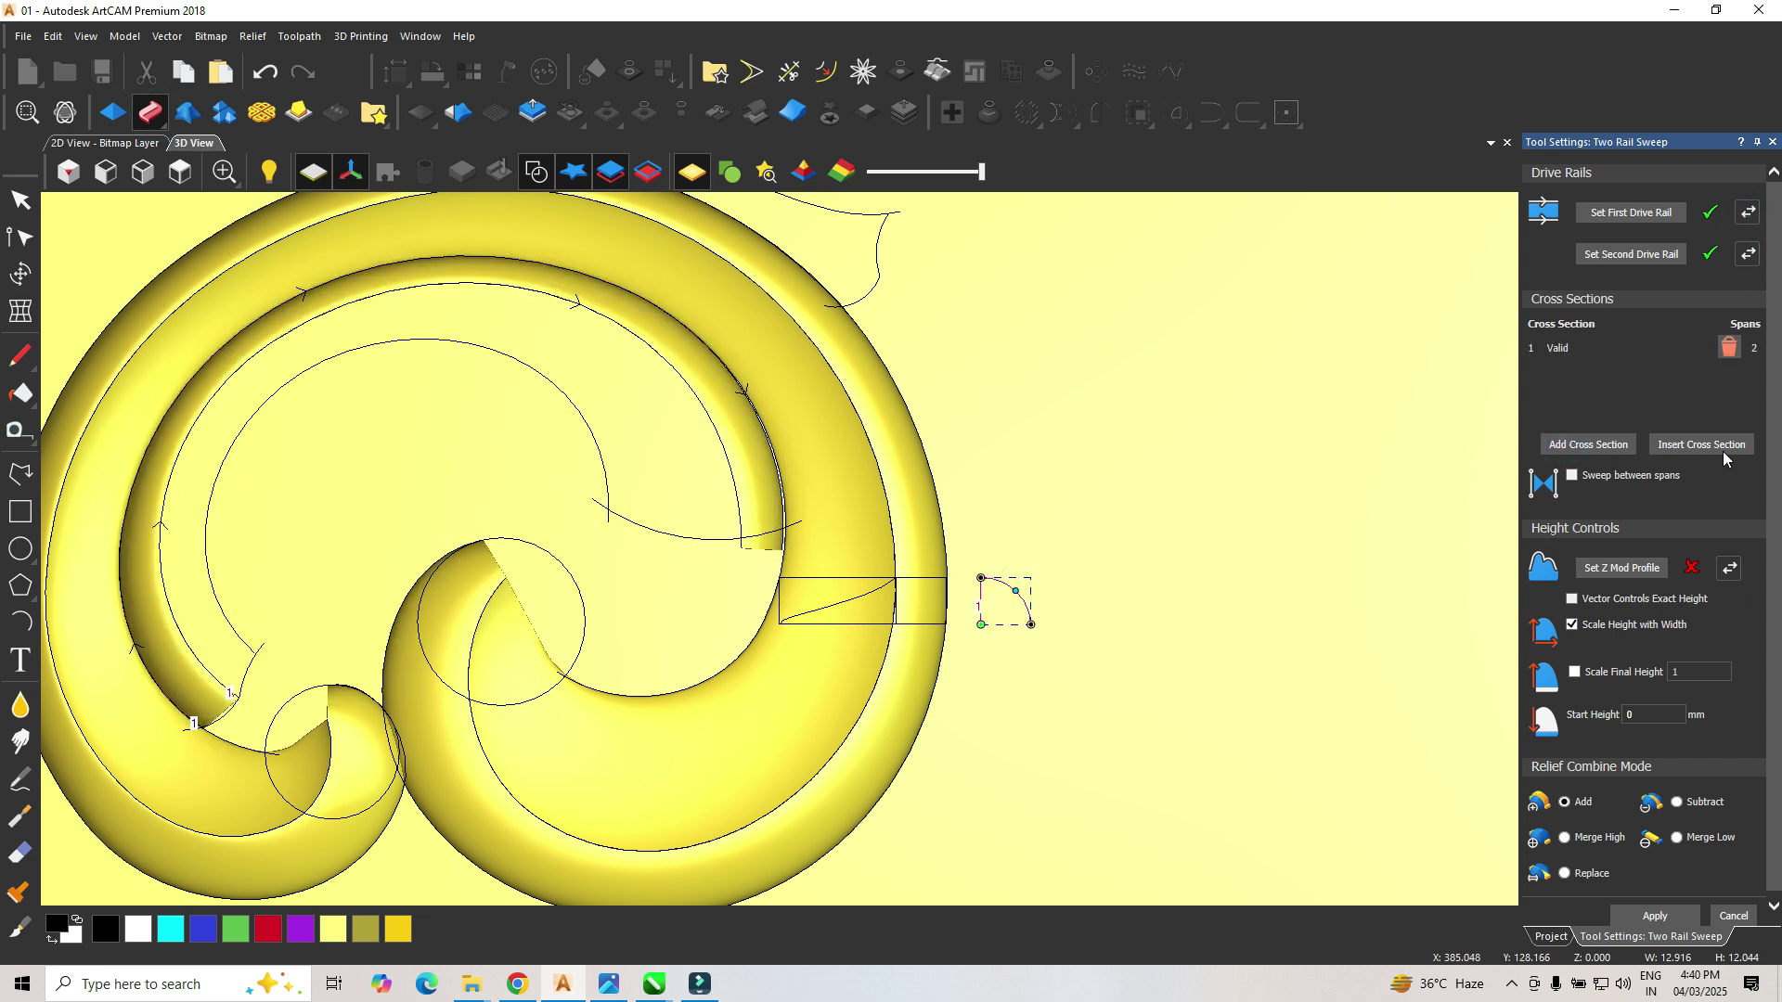
Step: Turn off scaling height with width, scale the final height to 10 and set the combine mode to Merge High
left_click(1572, 624)
left_click(1575, 672)
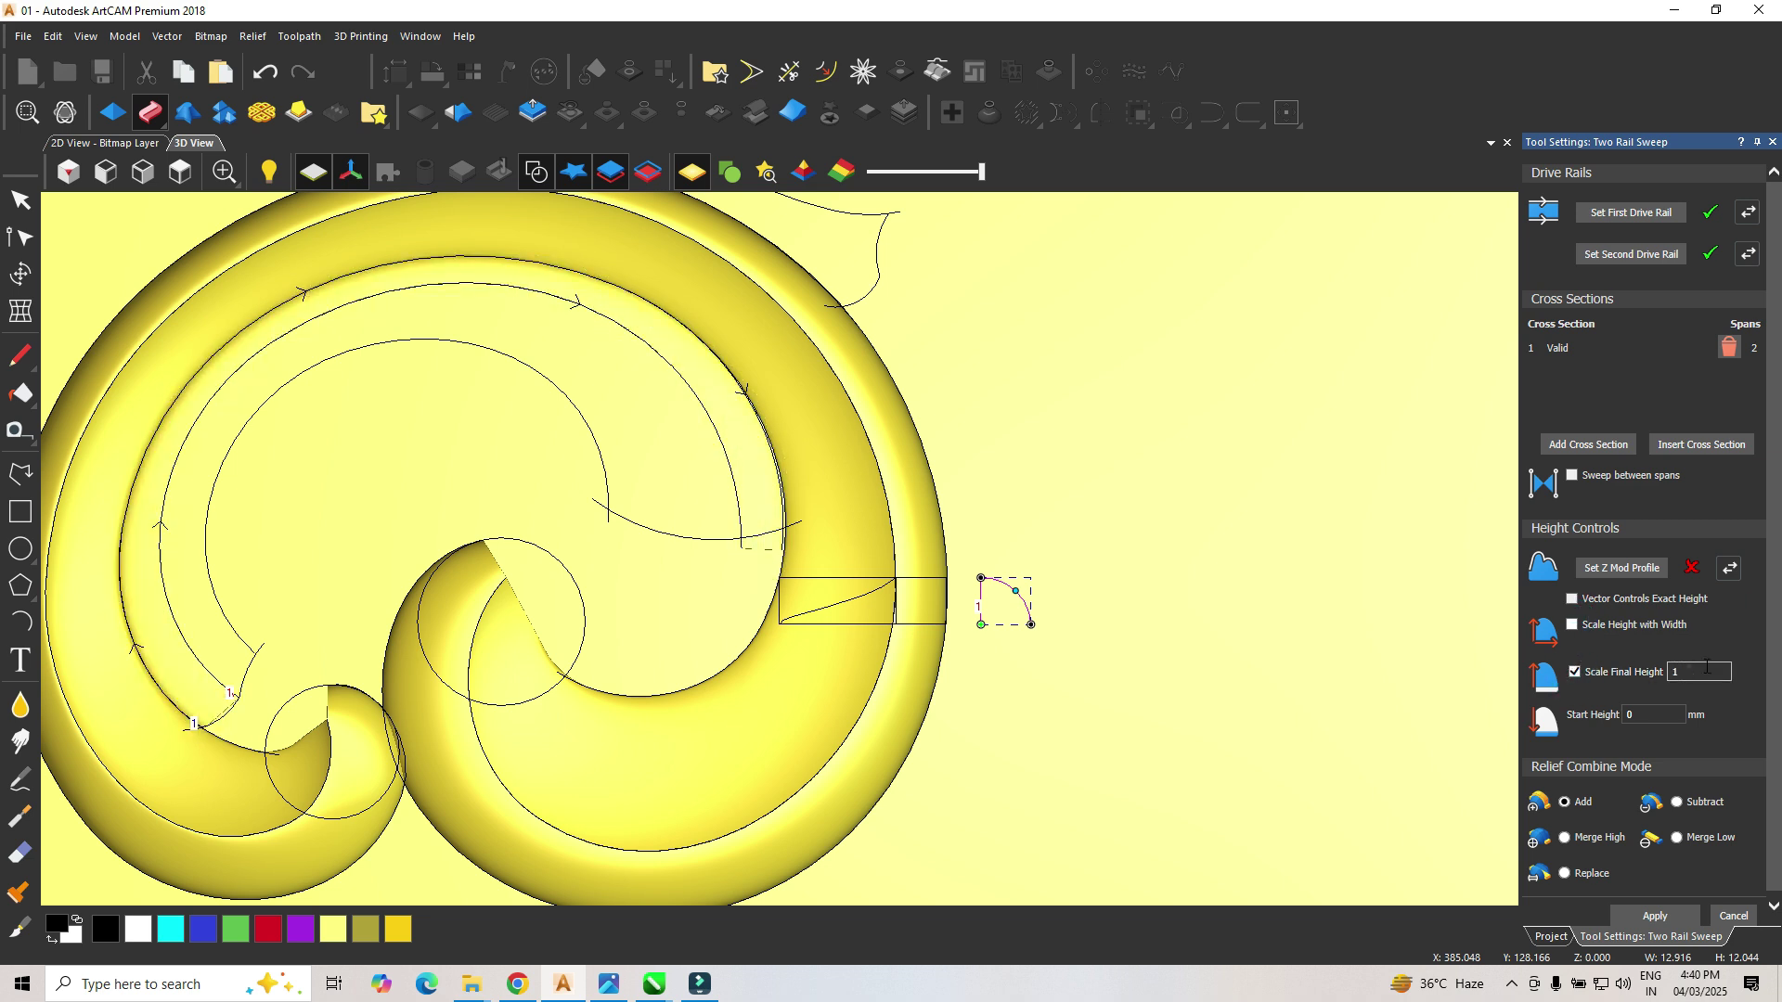
left_click(1565, 839)
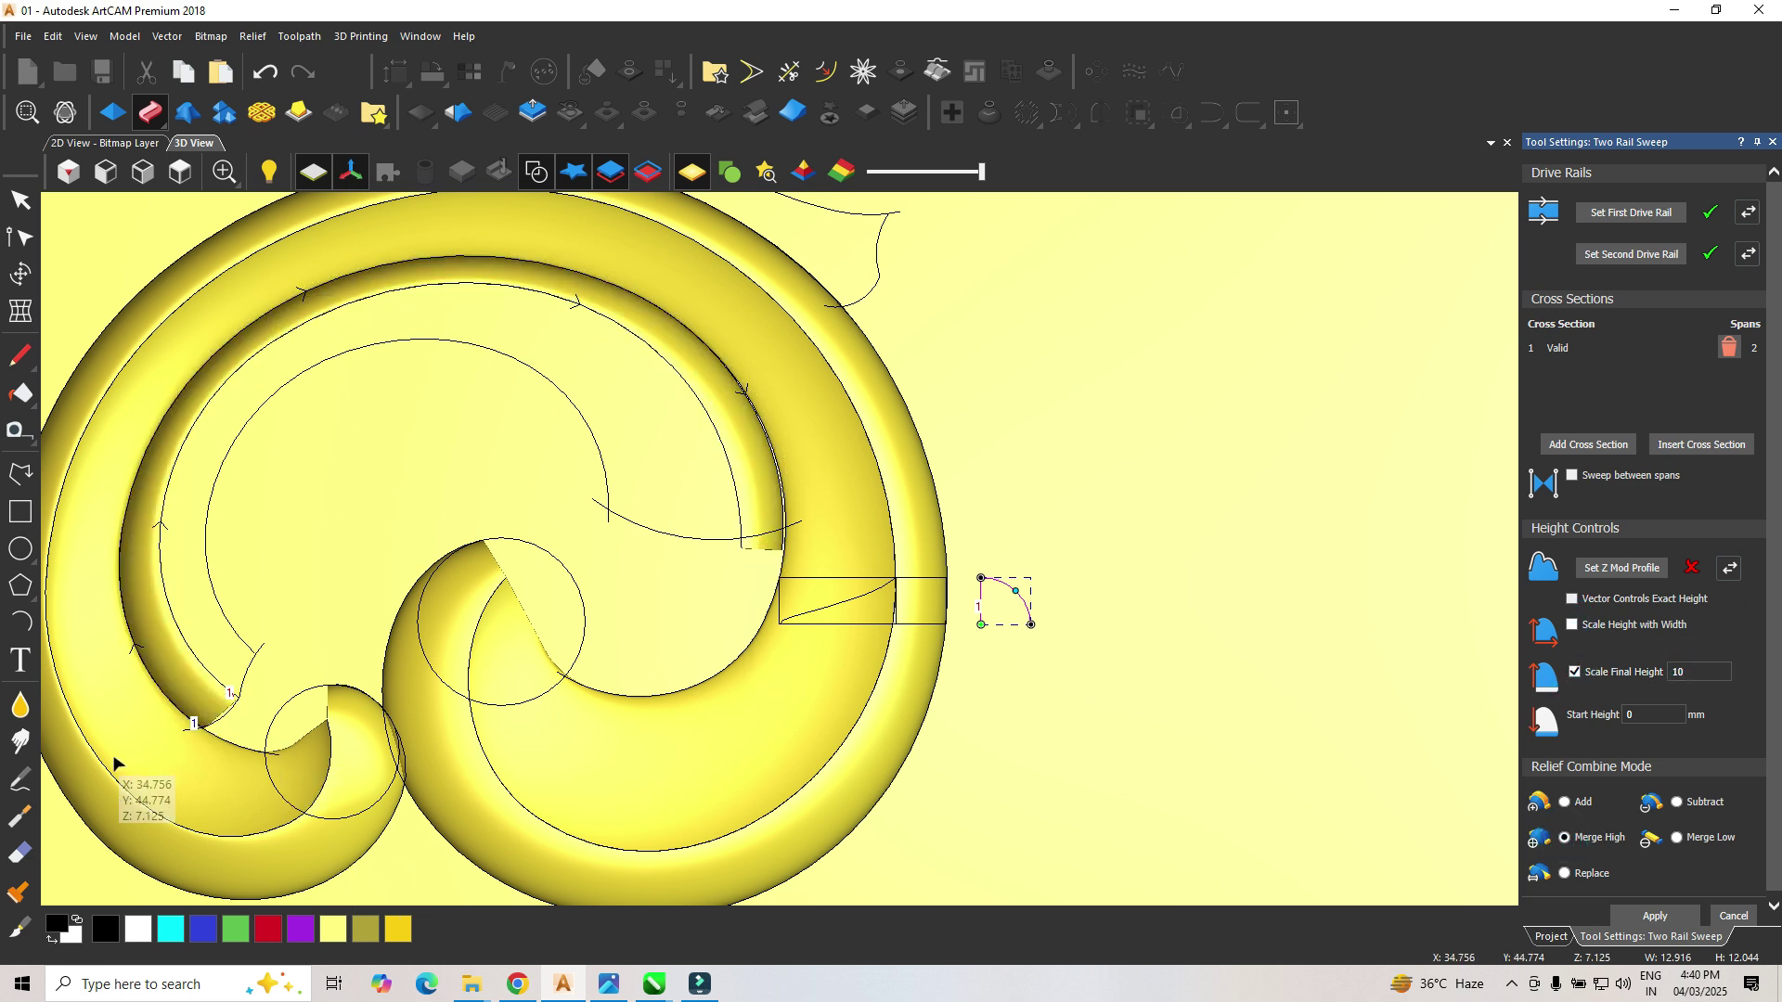
Step: Insert a point near the lower end of the sweep's outer rail and extend that end slightly along the band's edge
scroll(795, 534, "up", 2)
left_click(779, 527)
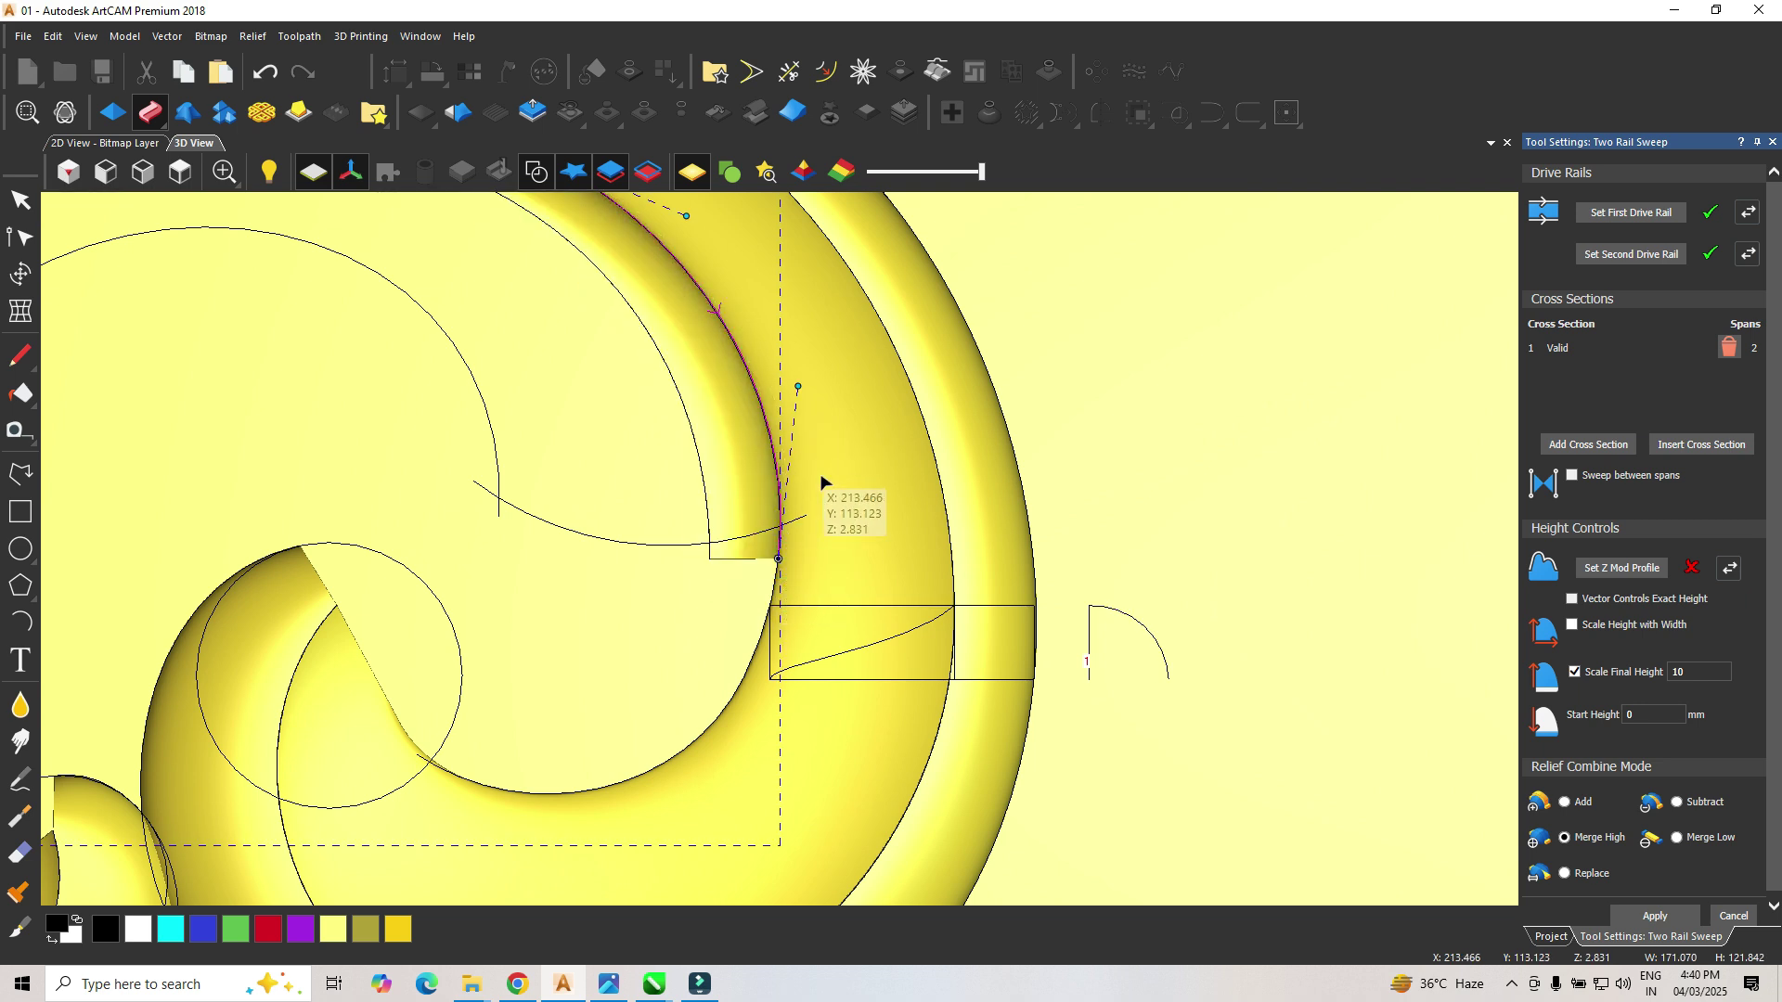
scroll(780, 549, "down", 3)
scroll(486, 644, "up", 5)
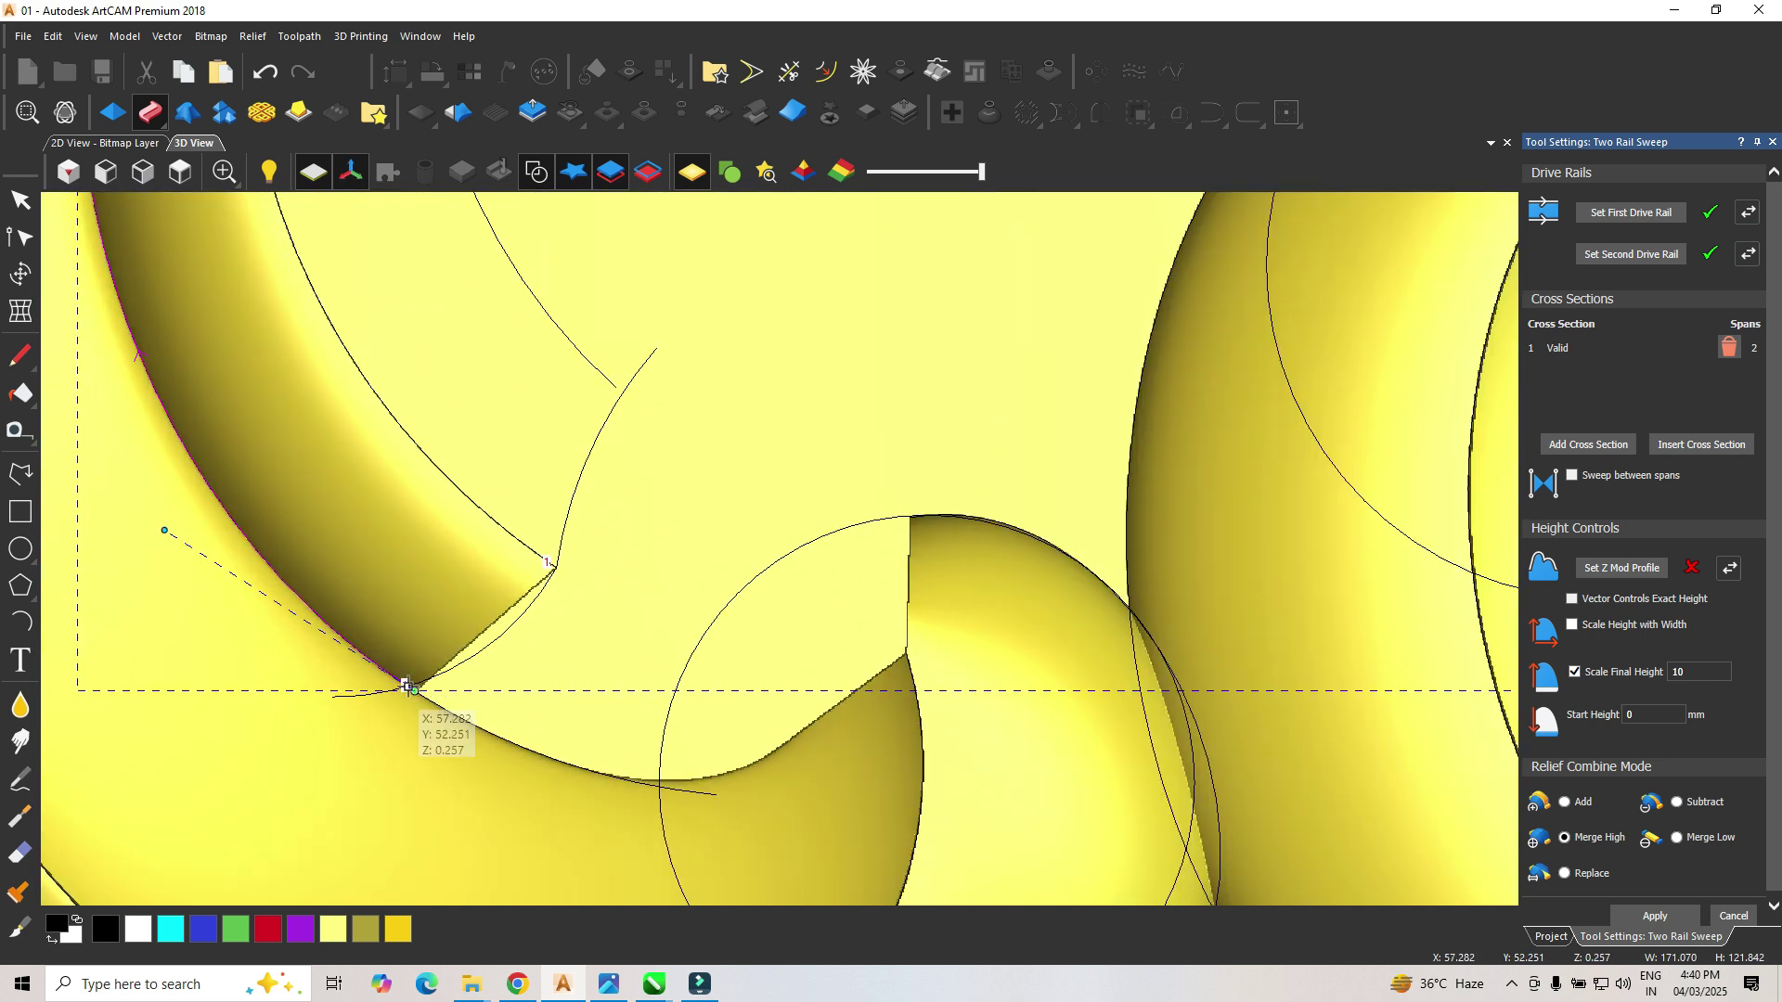
key("i")
mouse_move(415, 695)
left_mouse_down()
mouse_move(443, 708)
mouse_move(408, 686)
left_mouse_up()
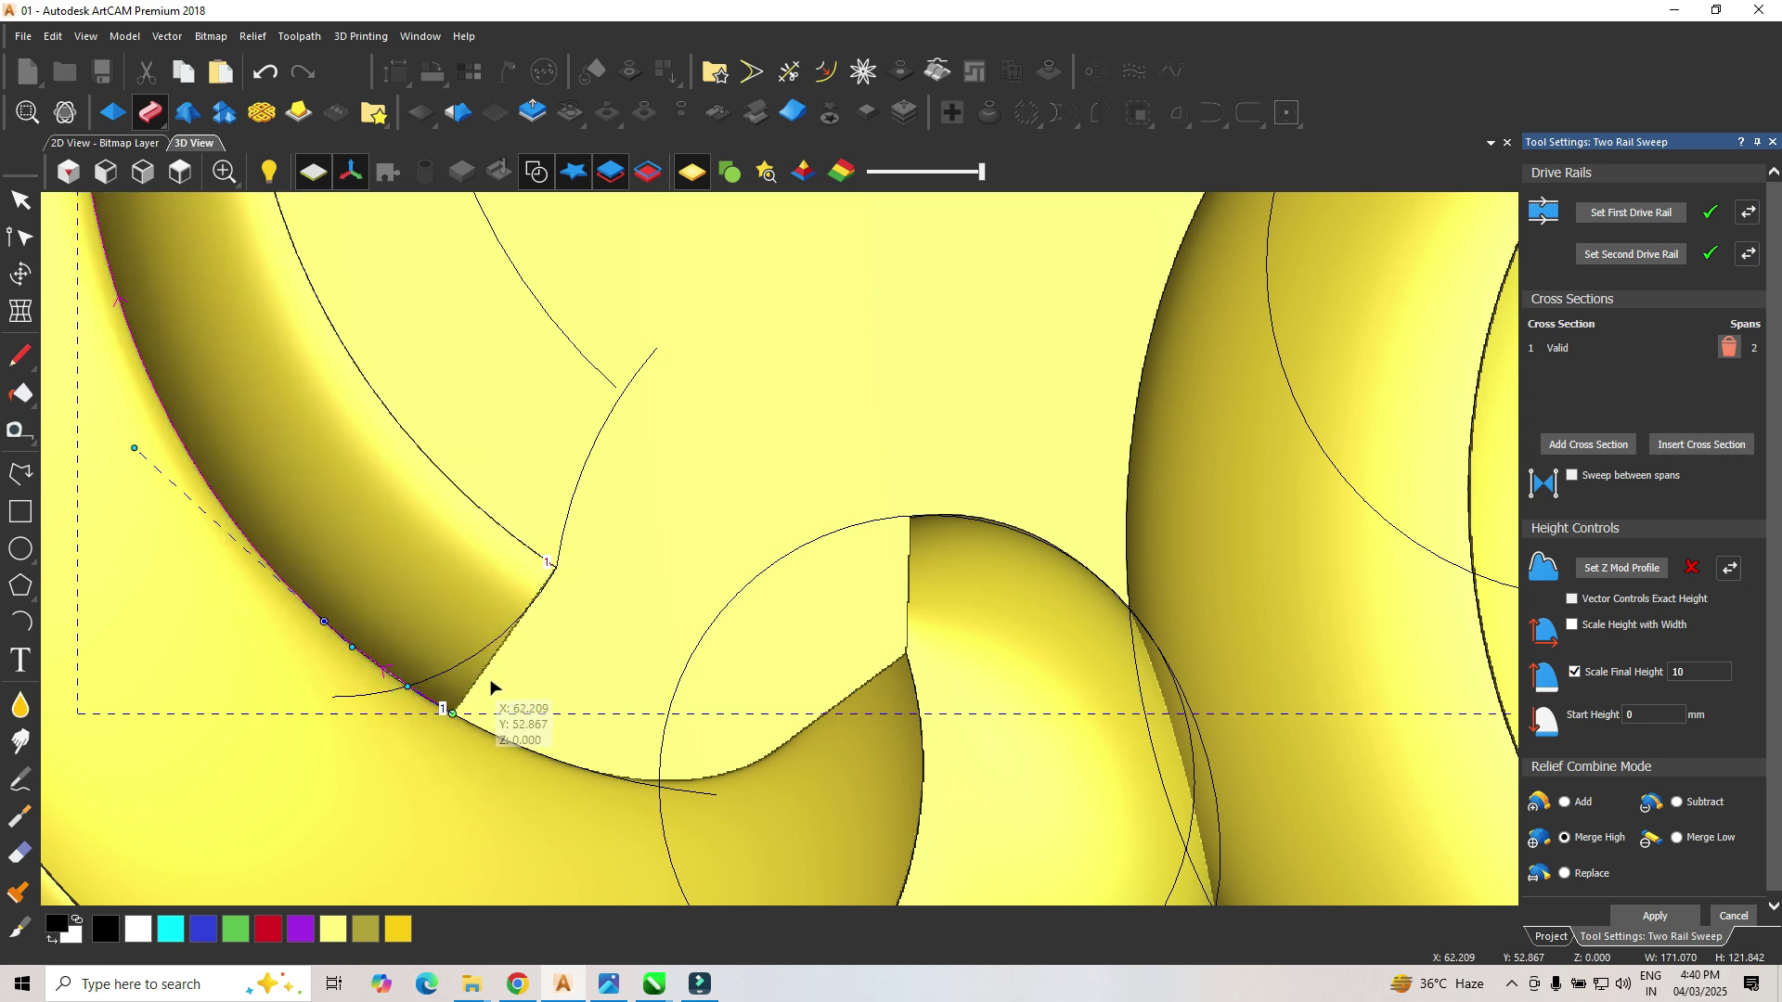
scroll(491, 687, "down", 5)
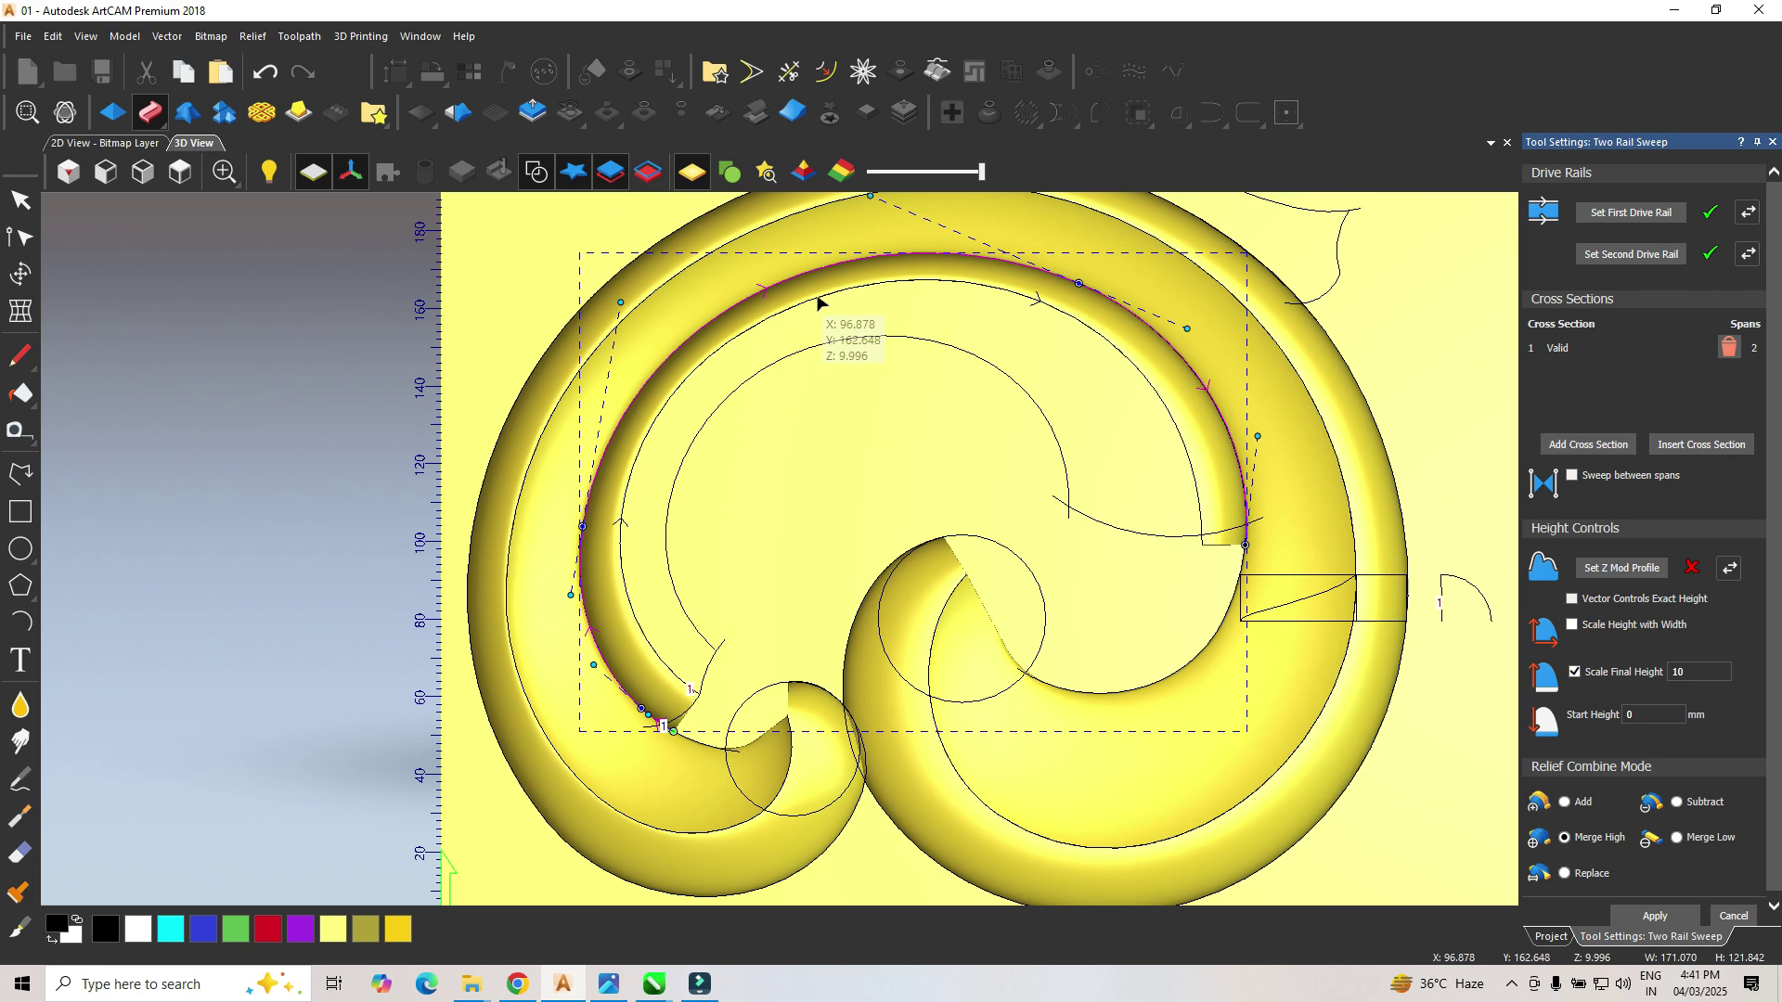
Step: Inspect the inner quarter-round sweep at an angle and from above, and apply it to the relief layer
scroll(858, 355, "down", 2)
scroll(861, 363, "up", 3)
middle_click_drag(800, 508, 853, 627)
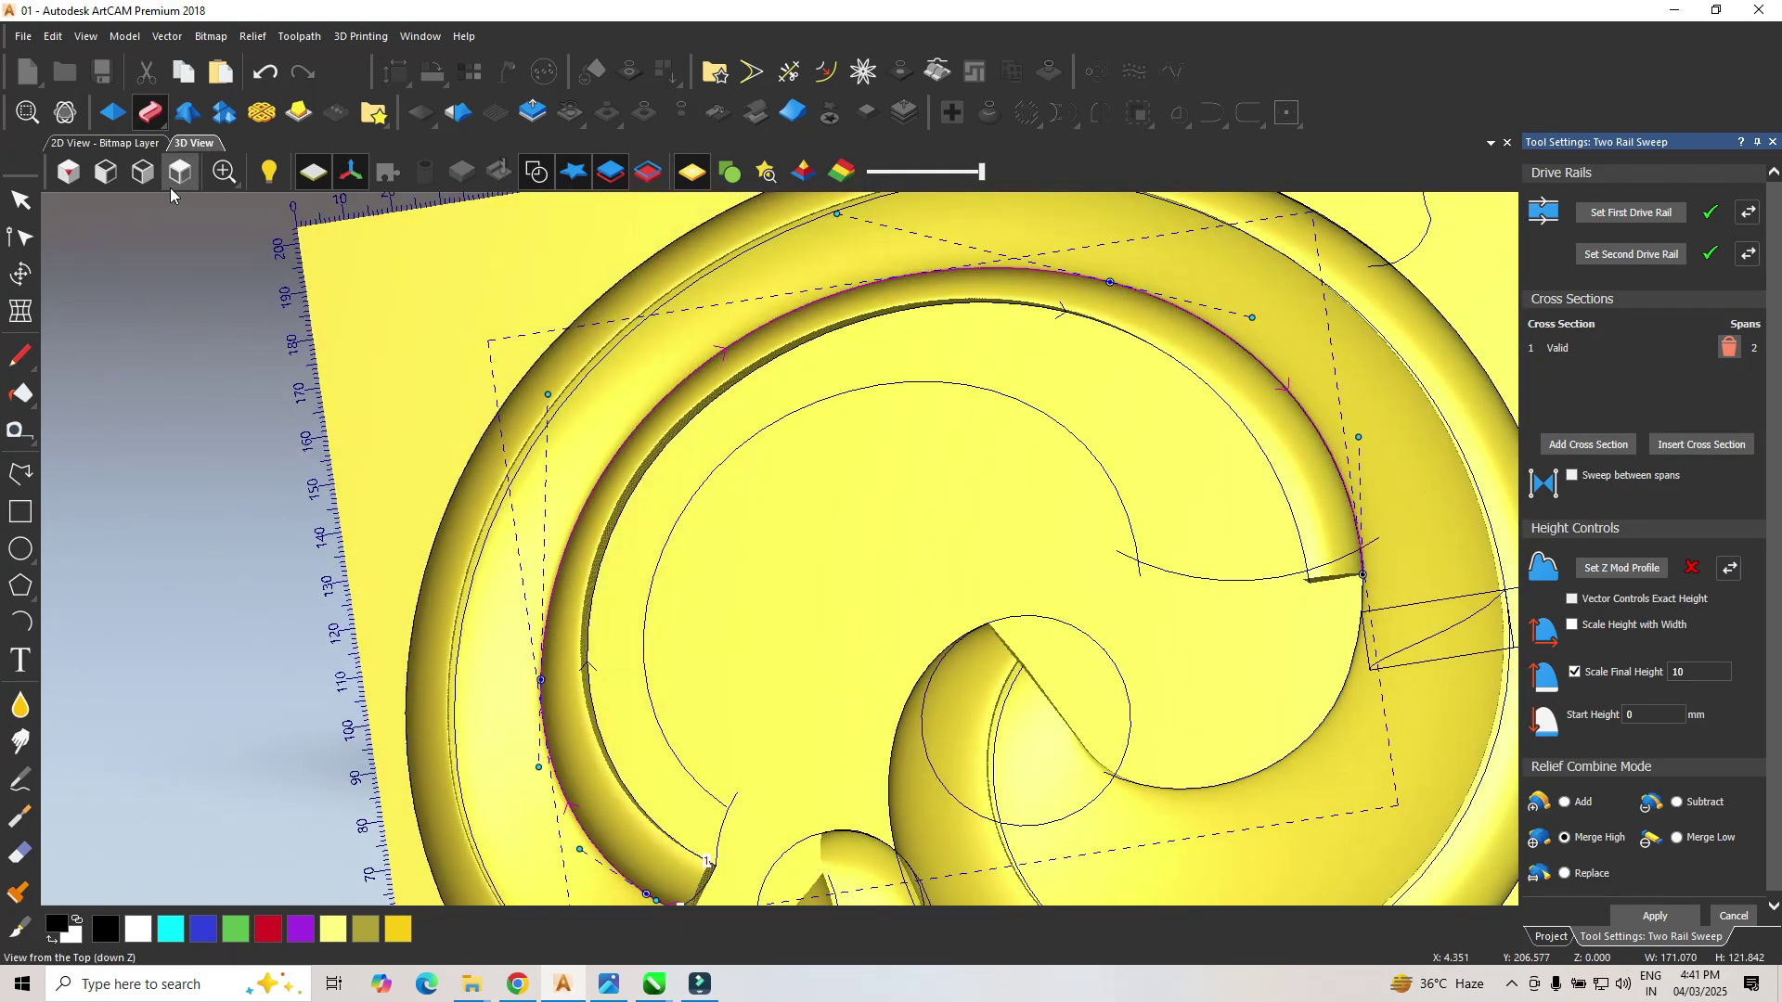
left_click(171, 189)
scroll(685, 557, "up", 4)
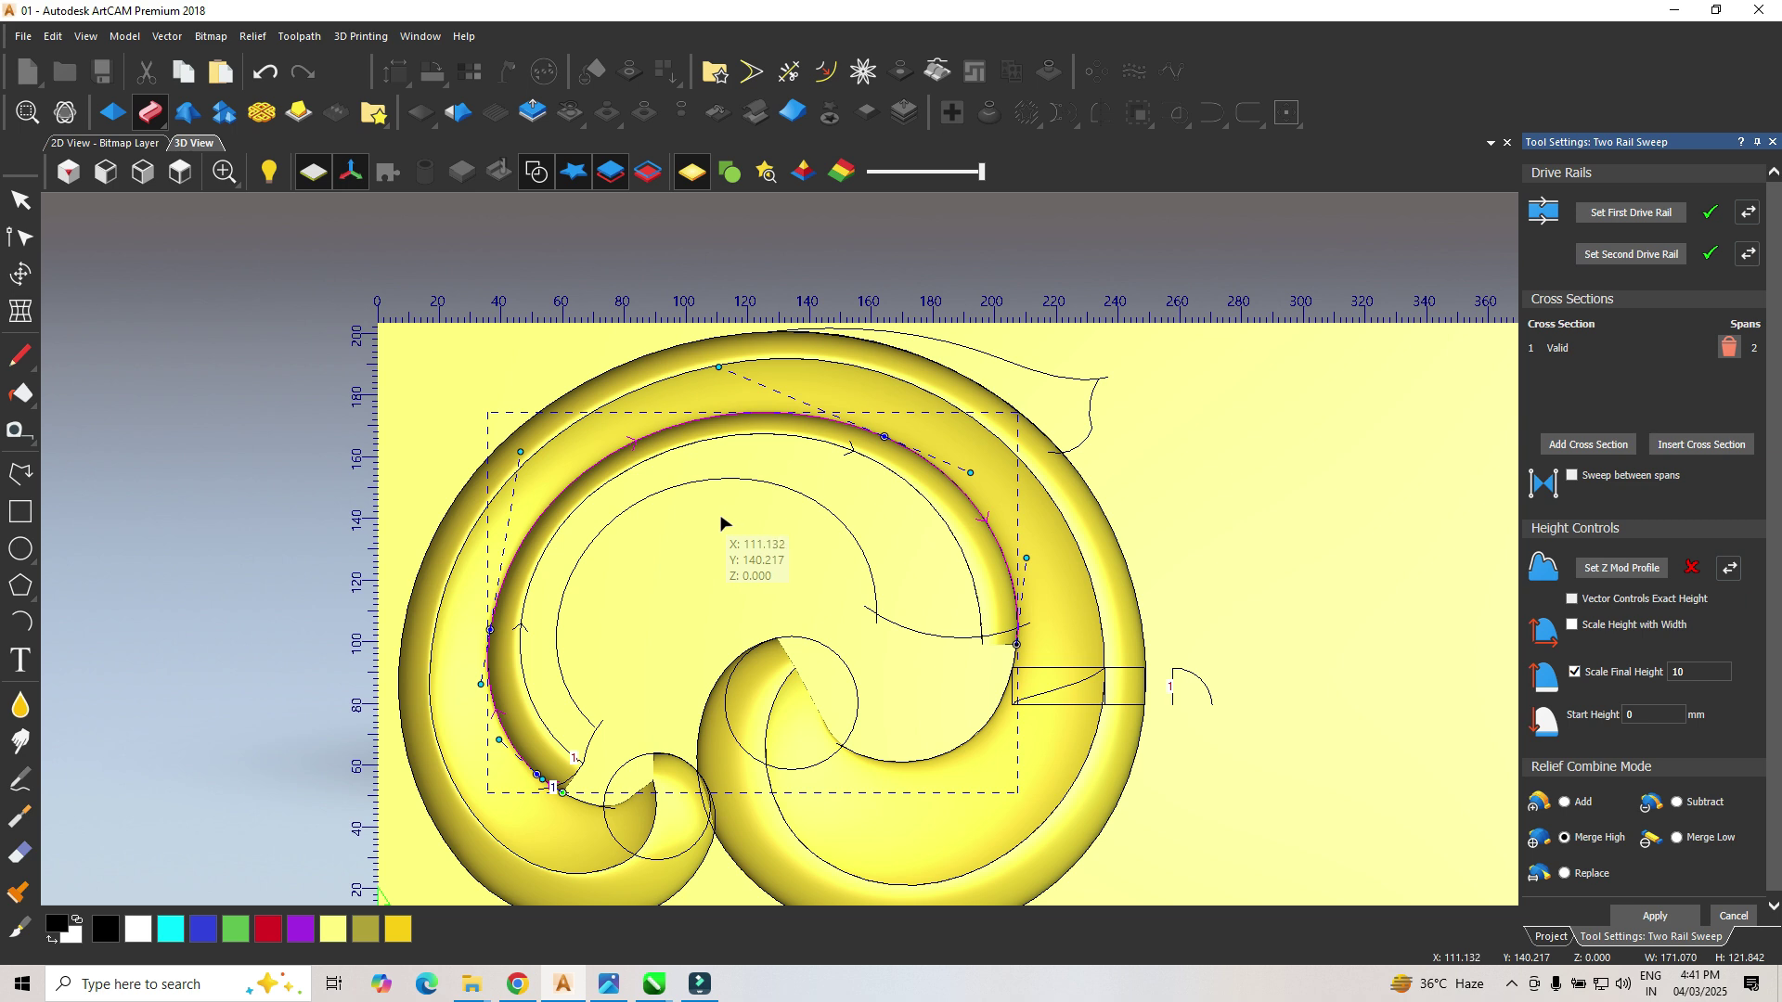
scroll(1655, 903, "down", 1)
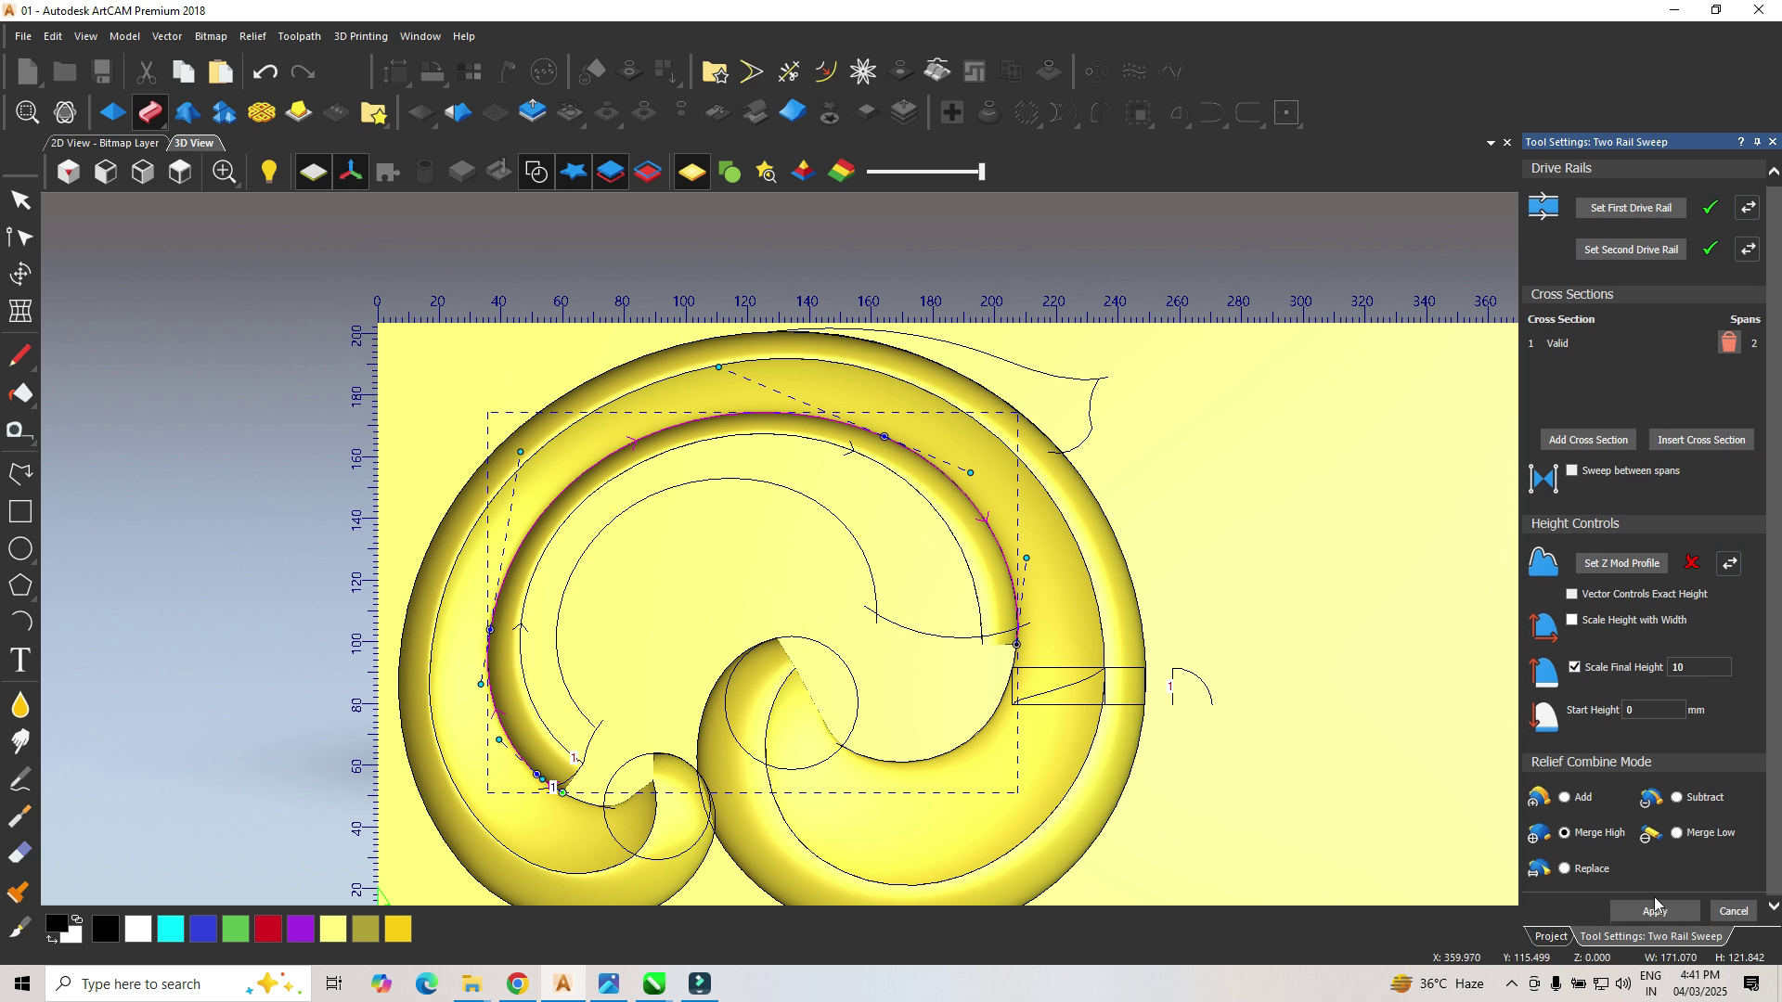
Step: Set the two innermost long arcs as the drive rails and reverse the first rail's direction
left_click(663, 494)
left_click(651, 467, "shift")
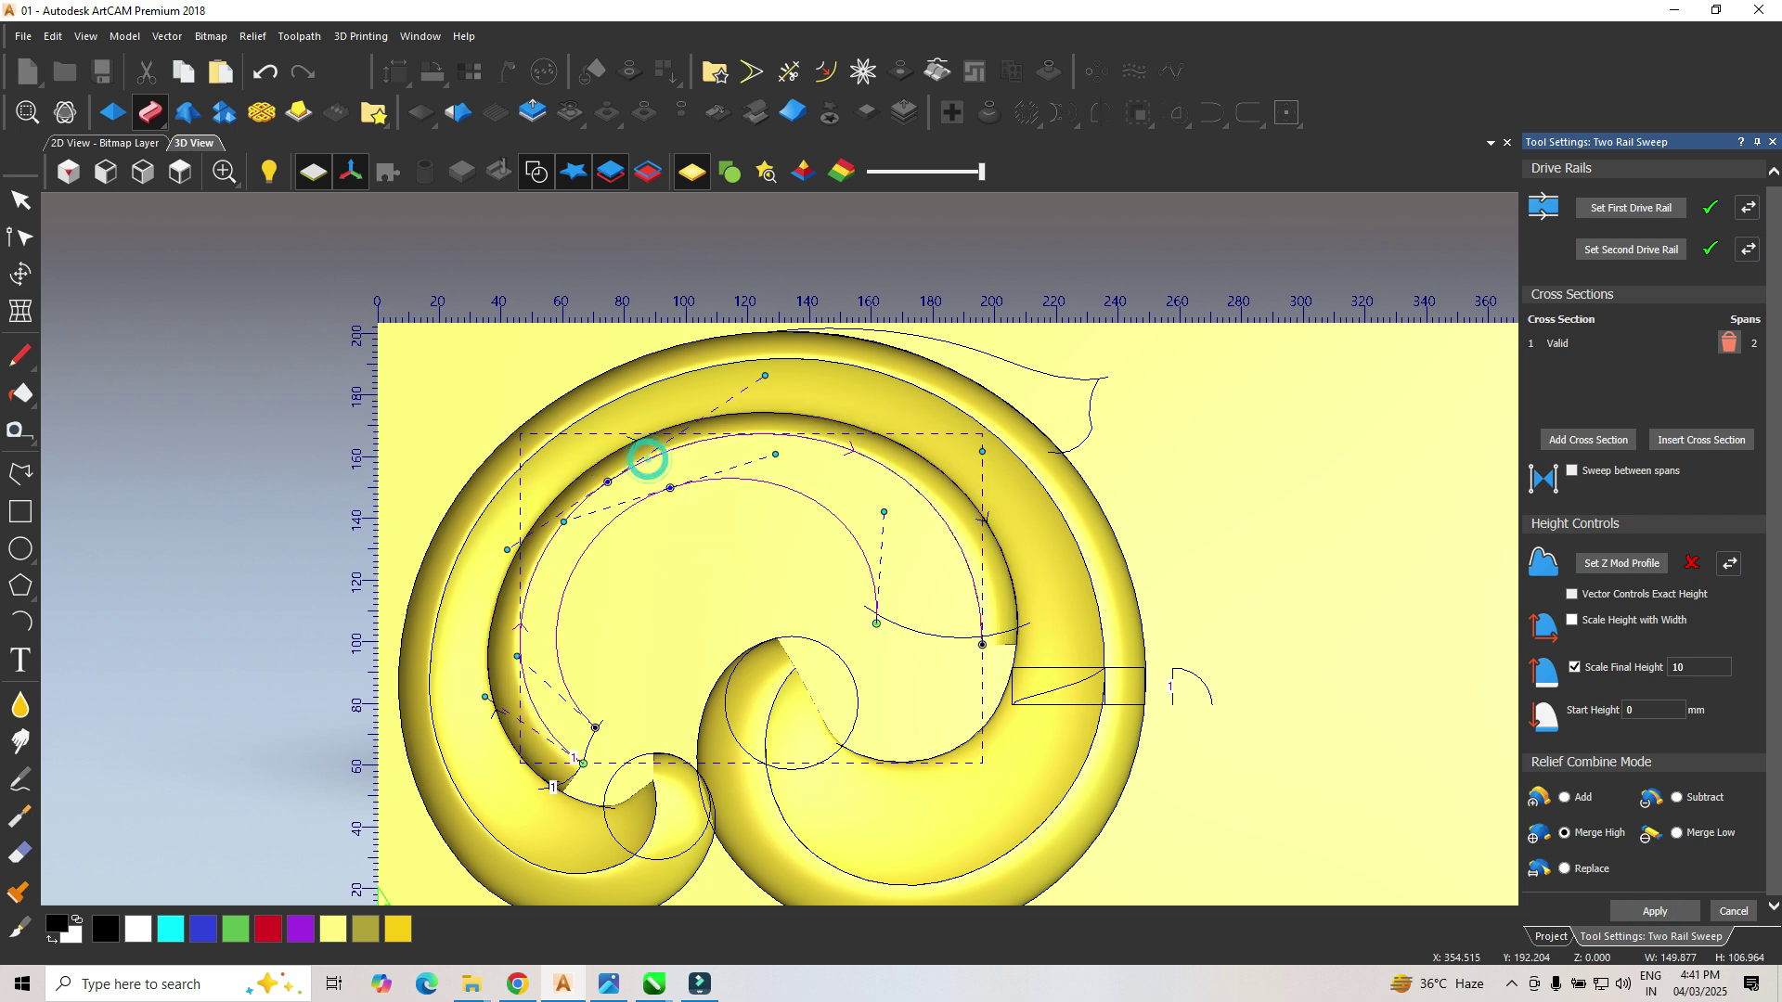
left_click(1637, 212)
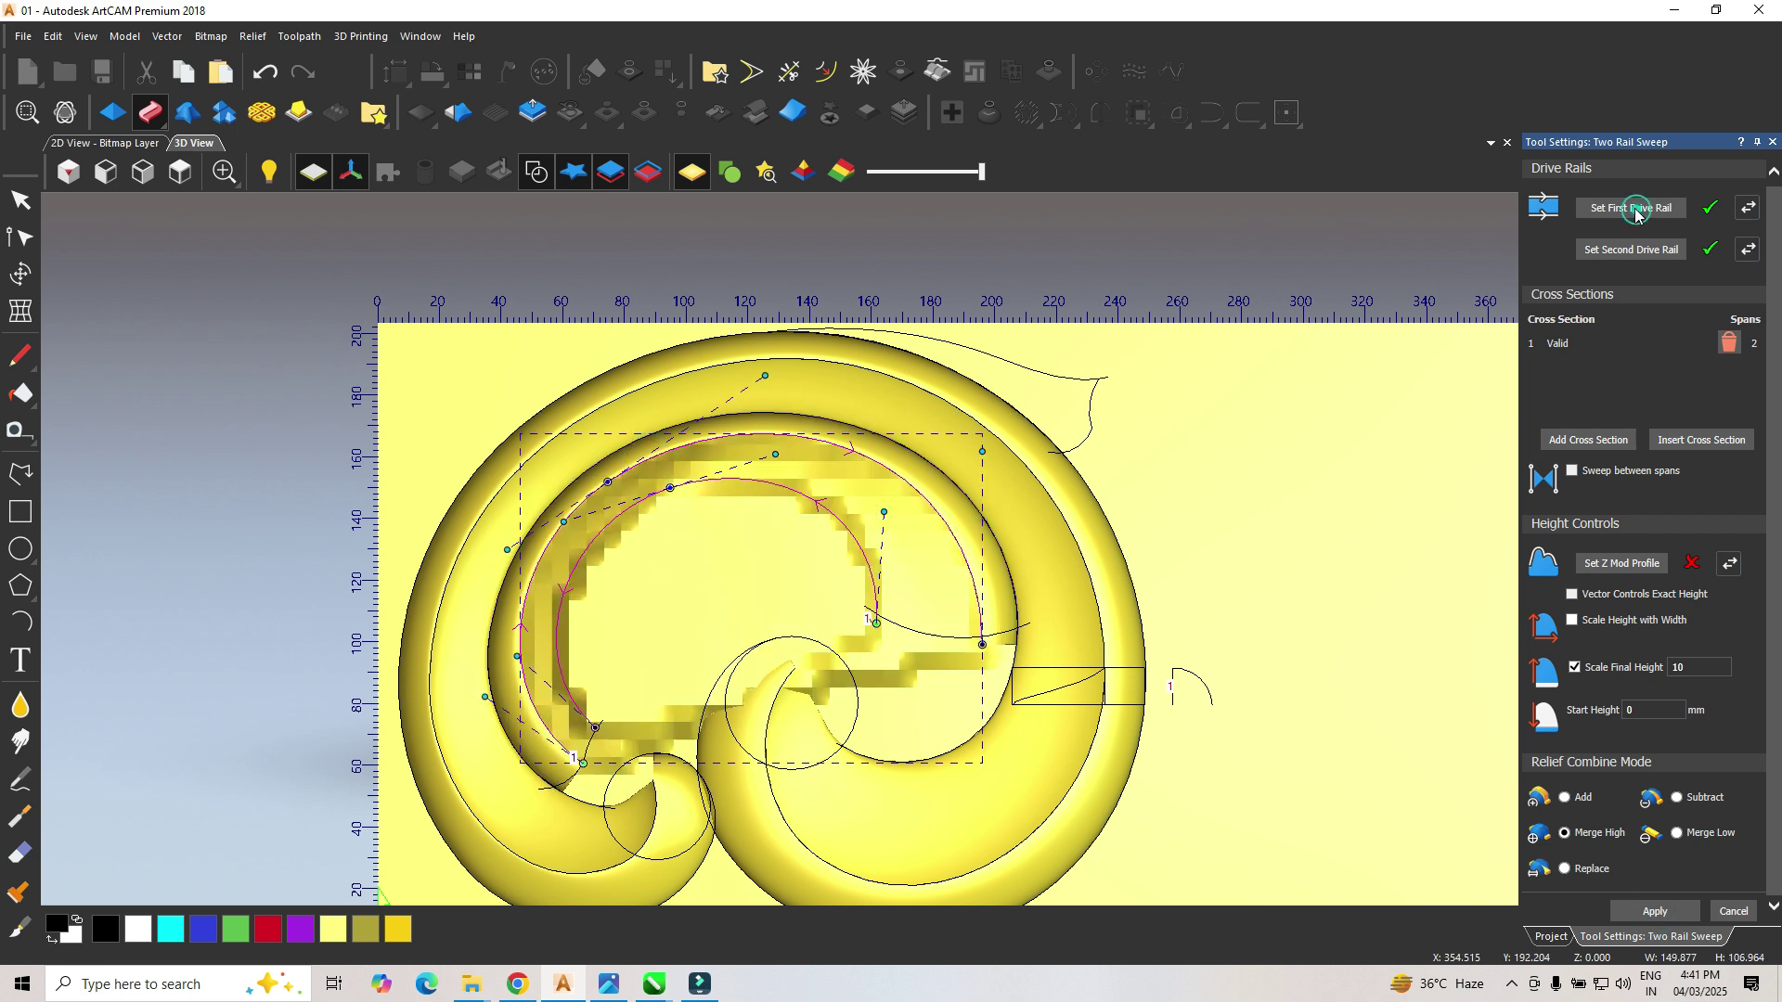
left_click(1747, 212)
Step: Replace the sweep's quarter-round cross section with the sloped profile drawn in the small rectangle
left_click(1730, 340)
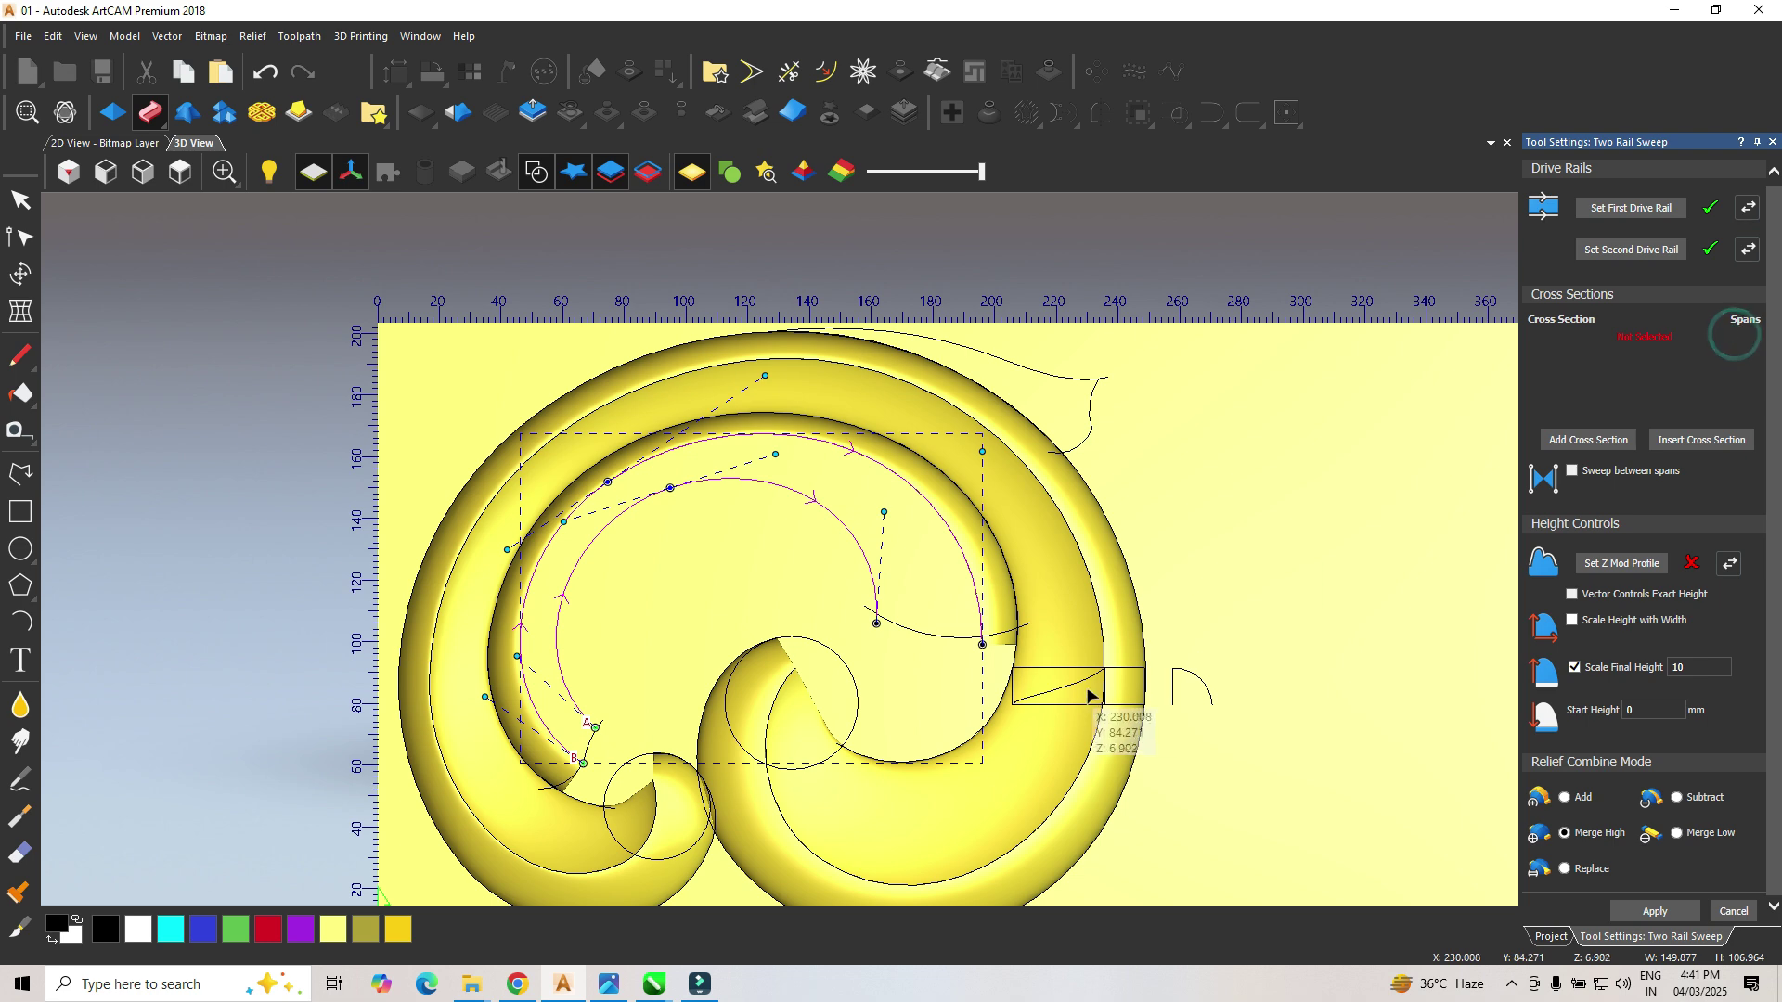
left_click(1078, 689)
left_click(1583, 440)
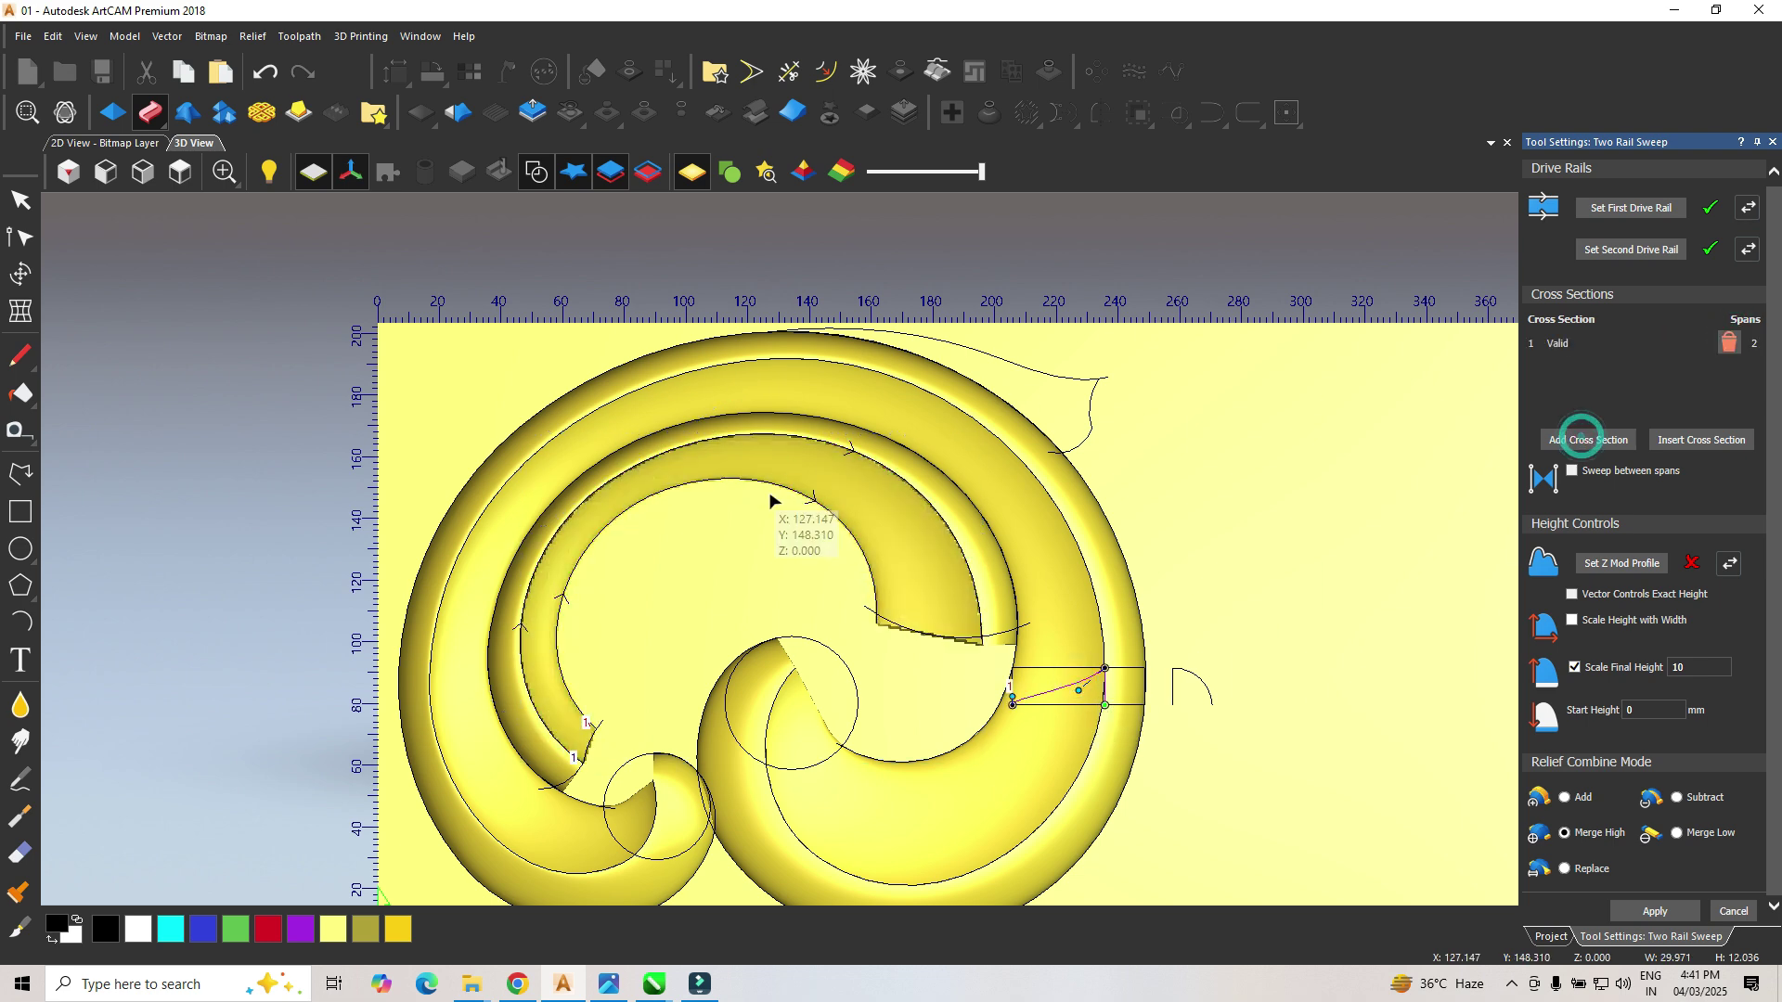
Step: Set the Scale Final Height of the innermost sloped band to 9
left_click_drag(1023, 565, 1067, 594)
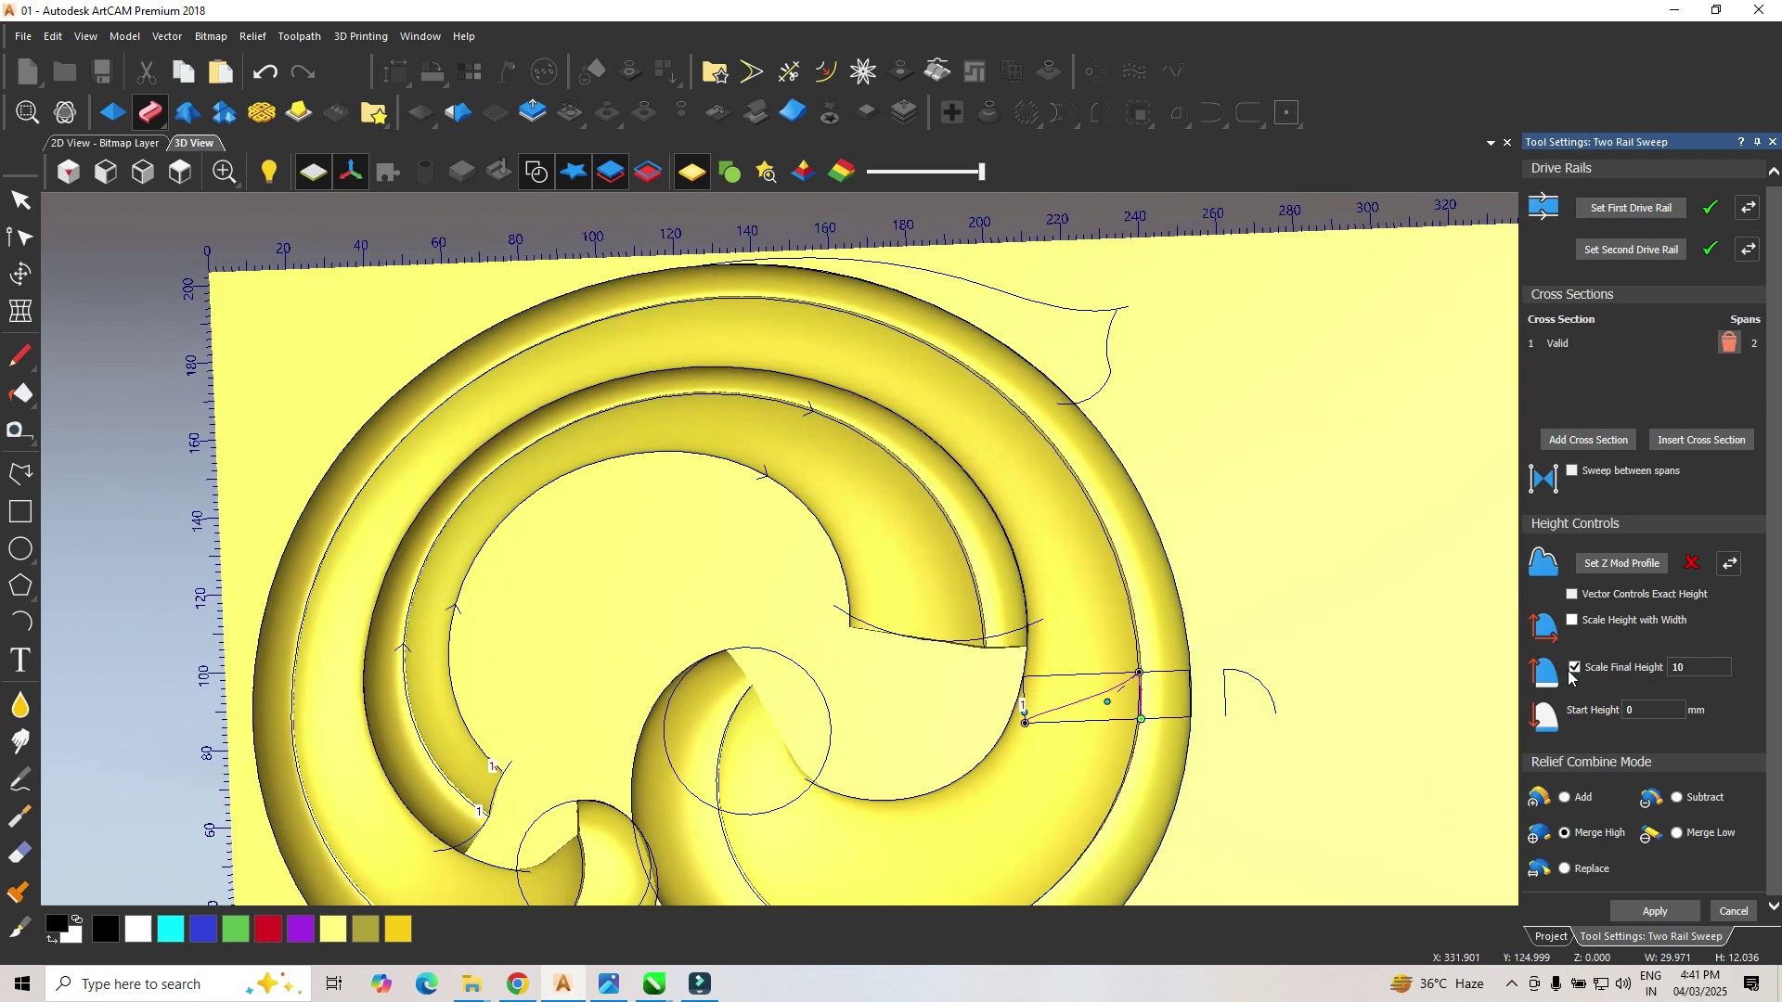
left_click(1574, 669)
left_click(1691, 667)
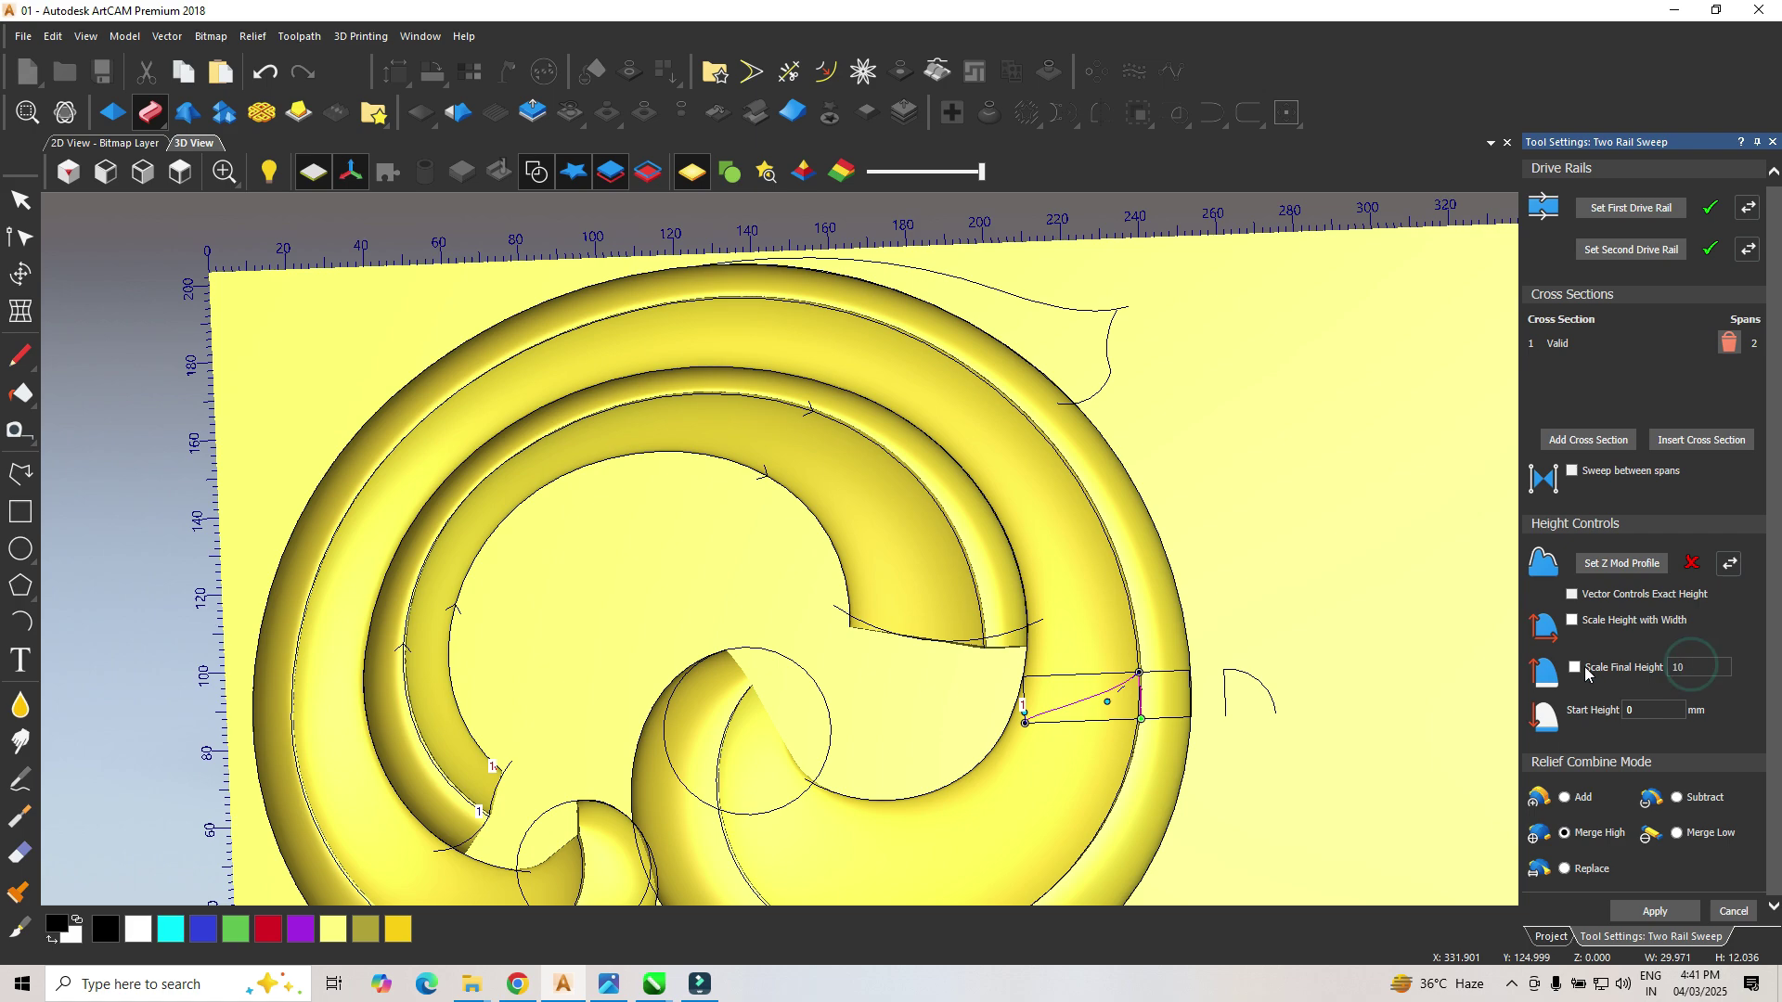
left_click(1574, 668)
left_click(1682, 668)
type("9")
key("Return")
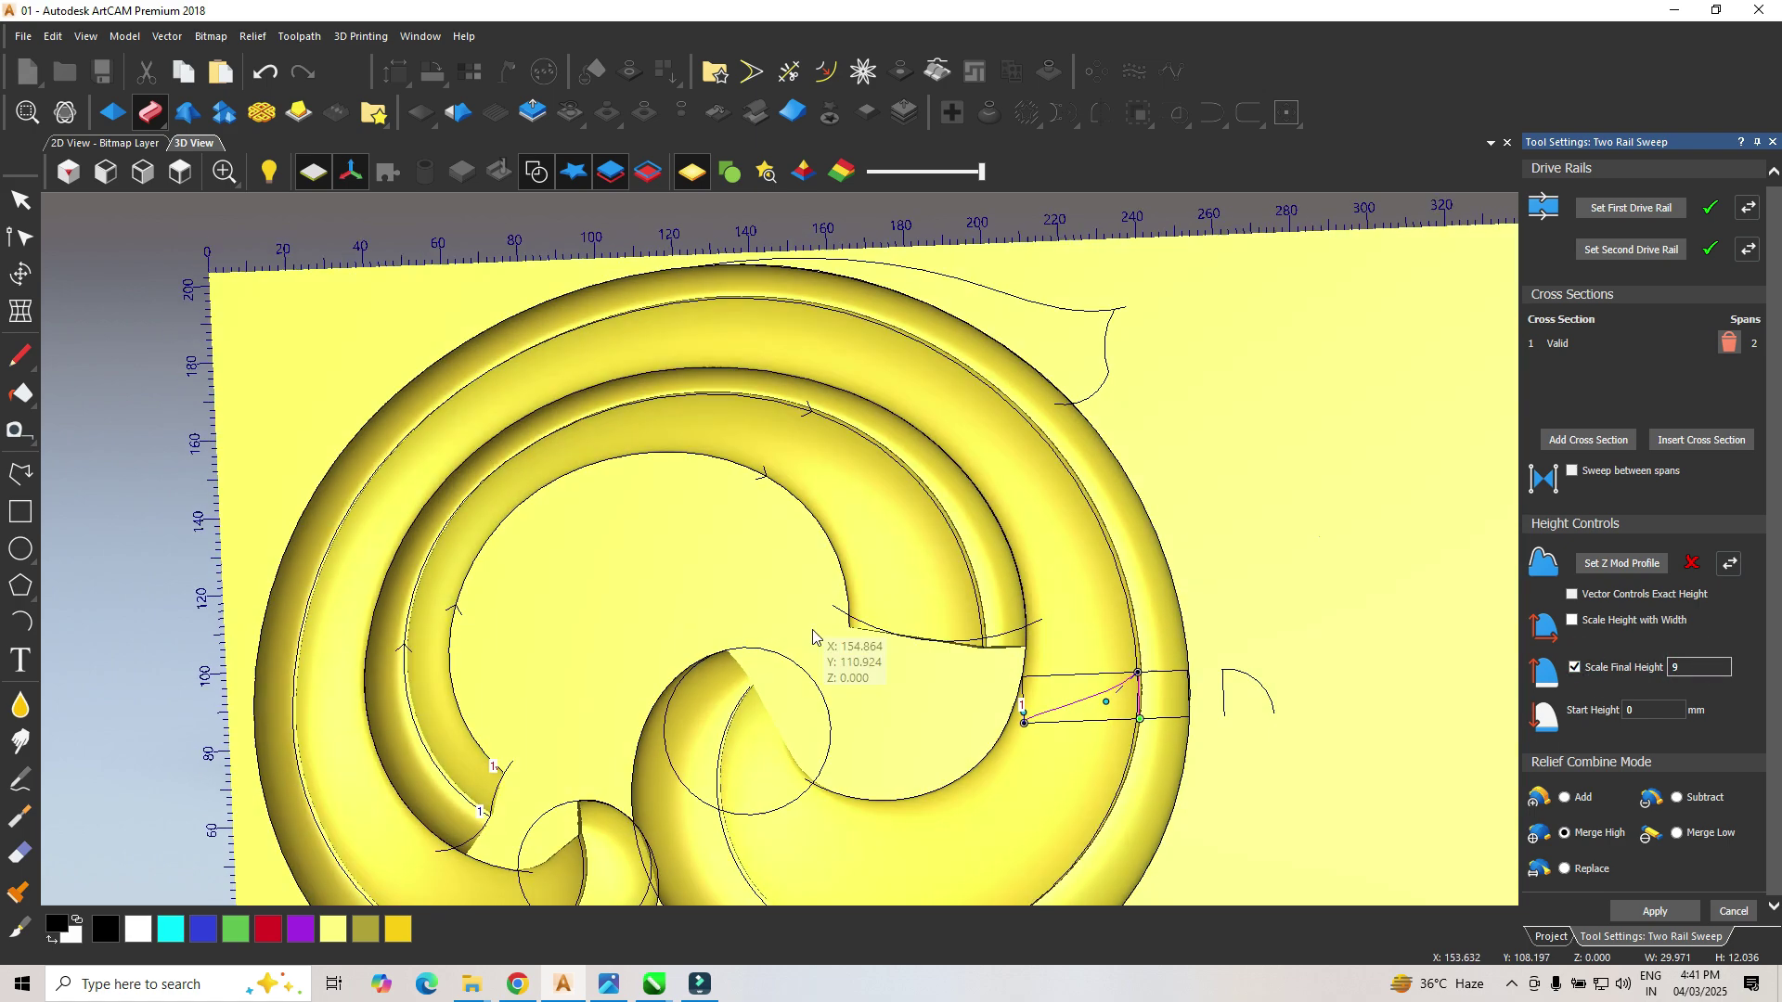
Step: Close the two rail sweep and examine the new sloped band's end up close and from above with the vectors hidden
mouse_move(813, 636)
left_mouse_down()
mouse_move(789, 686)
mouse_move(733, 612)
mouse_move(784, 450)
mouse_move(828, 646)
left_mouse_up()
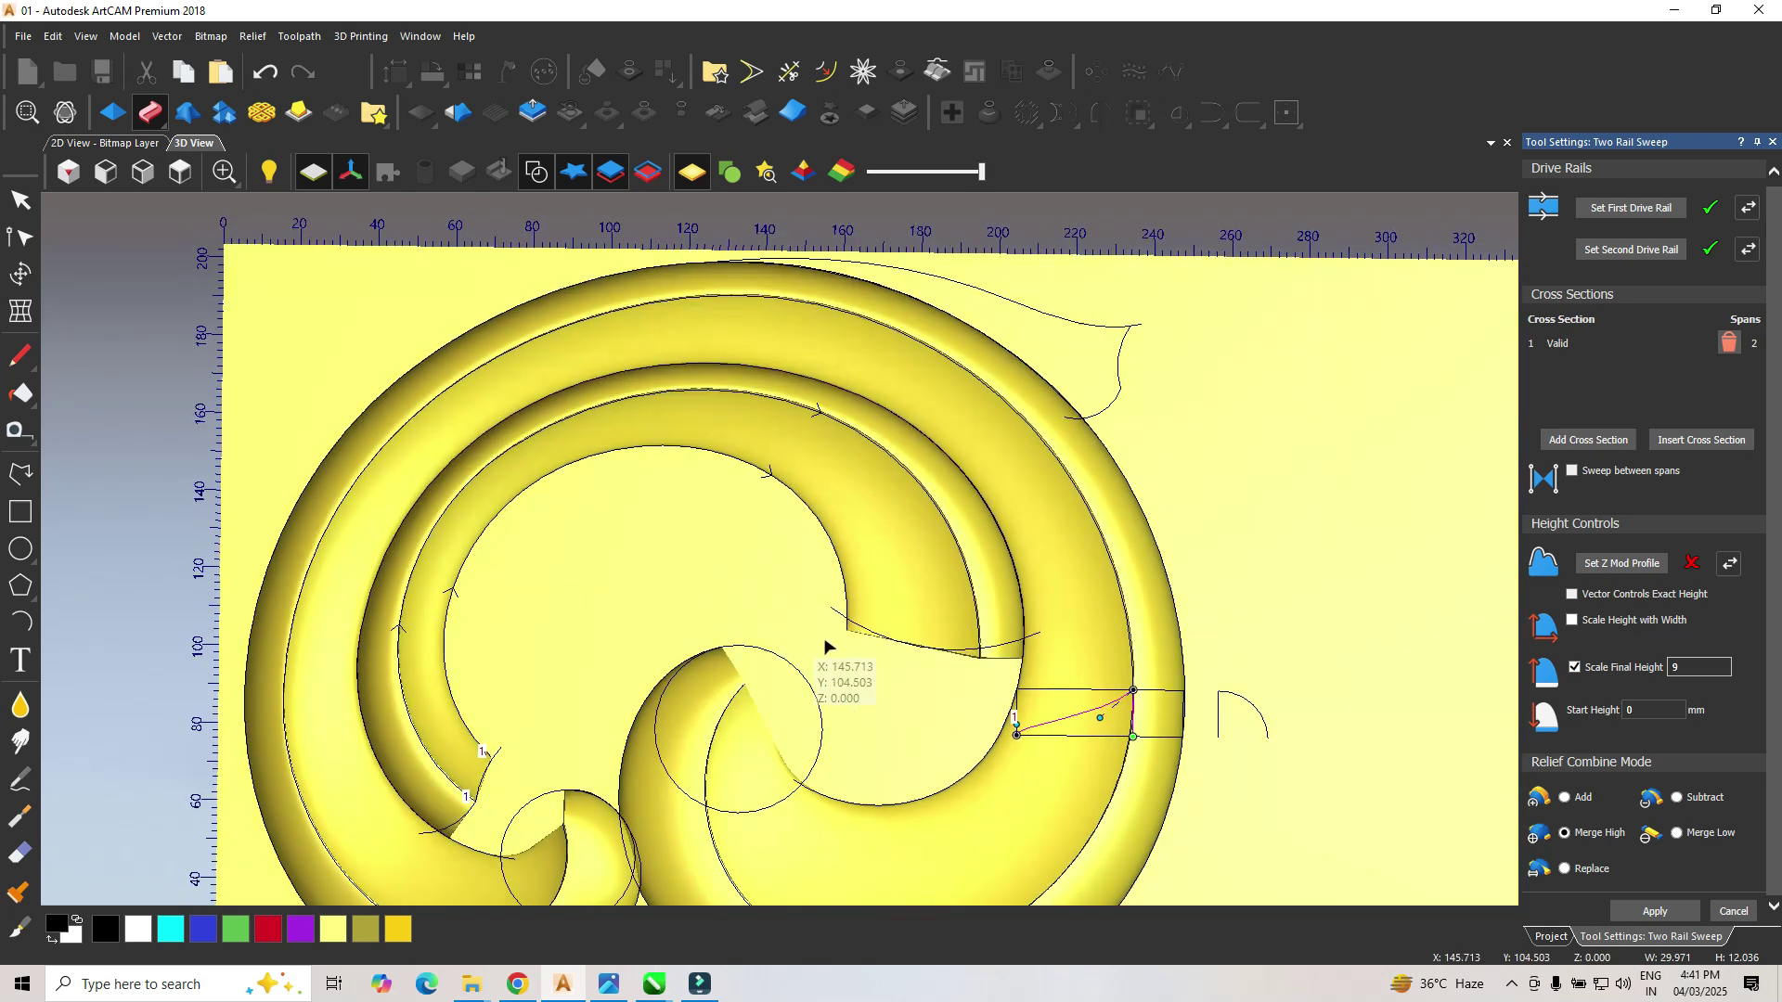
left_click(1732, 913)
left_click(535, 170)
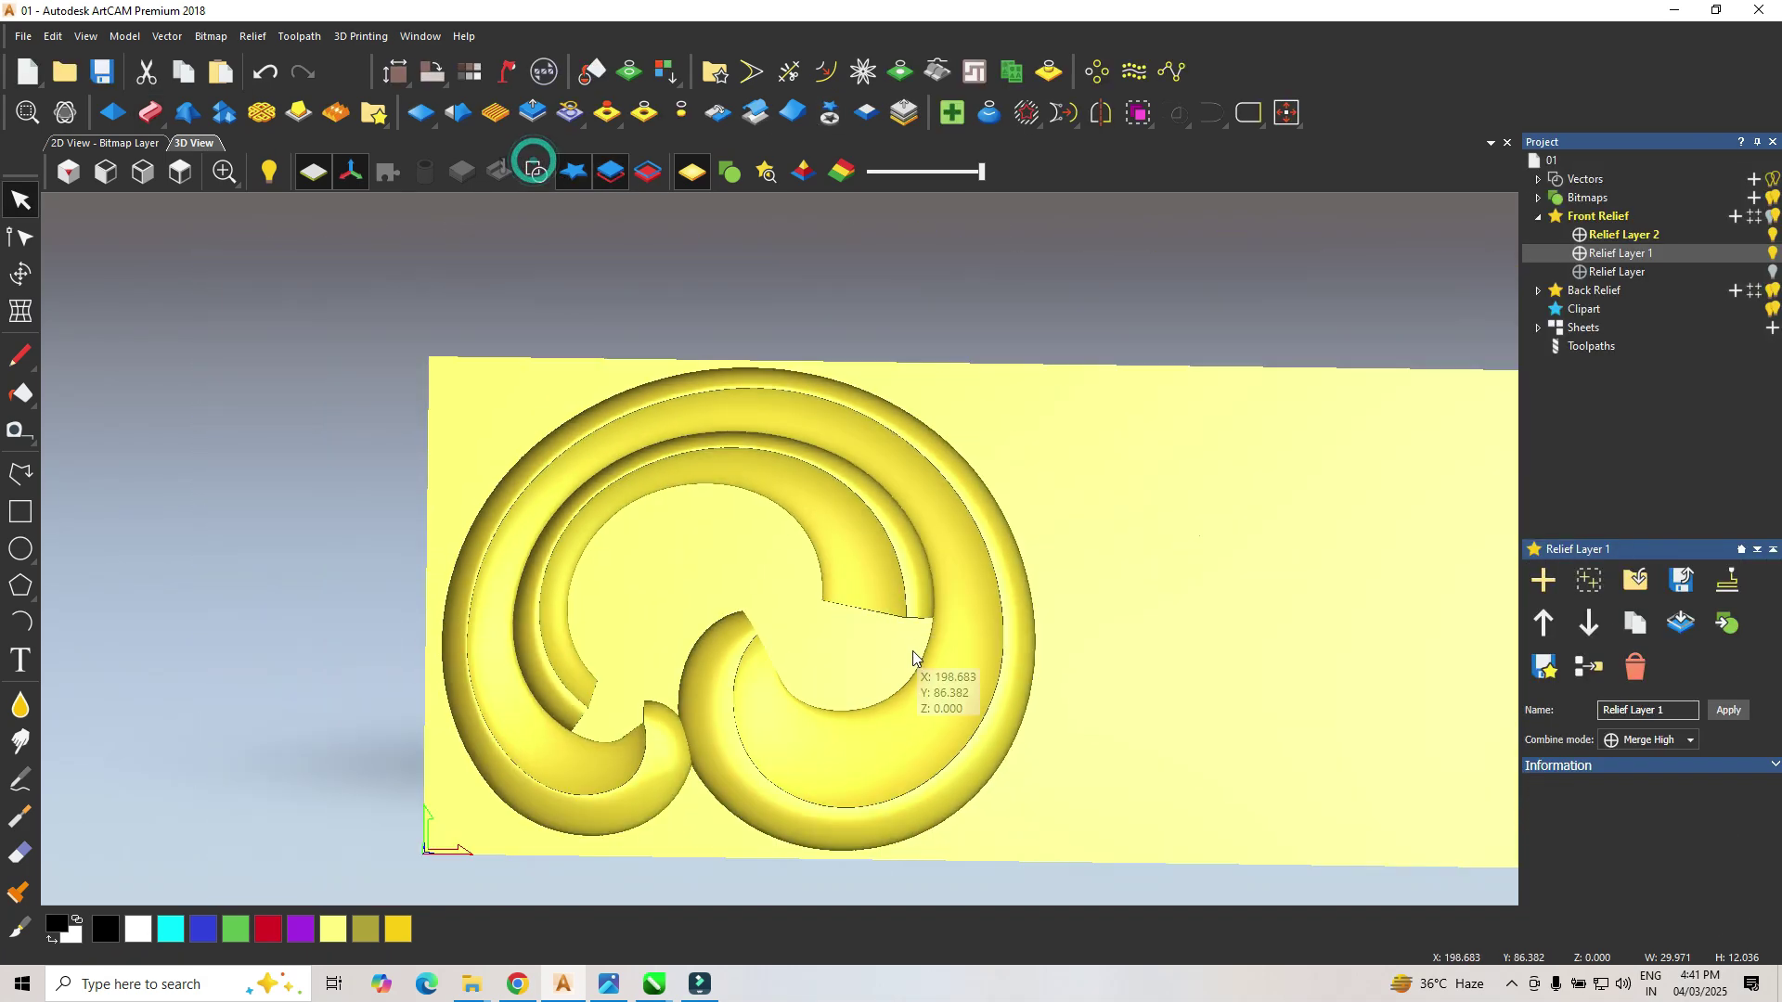
scroll(914, 658, "up", 10)
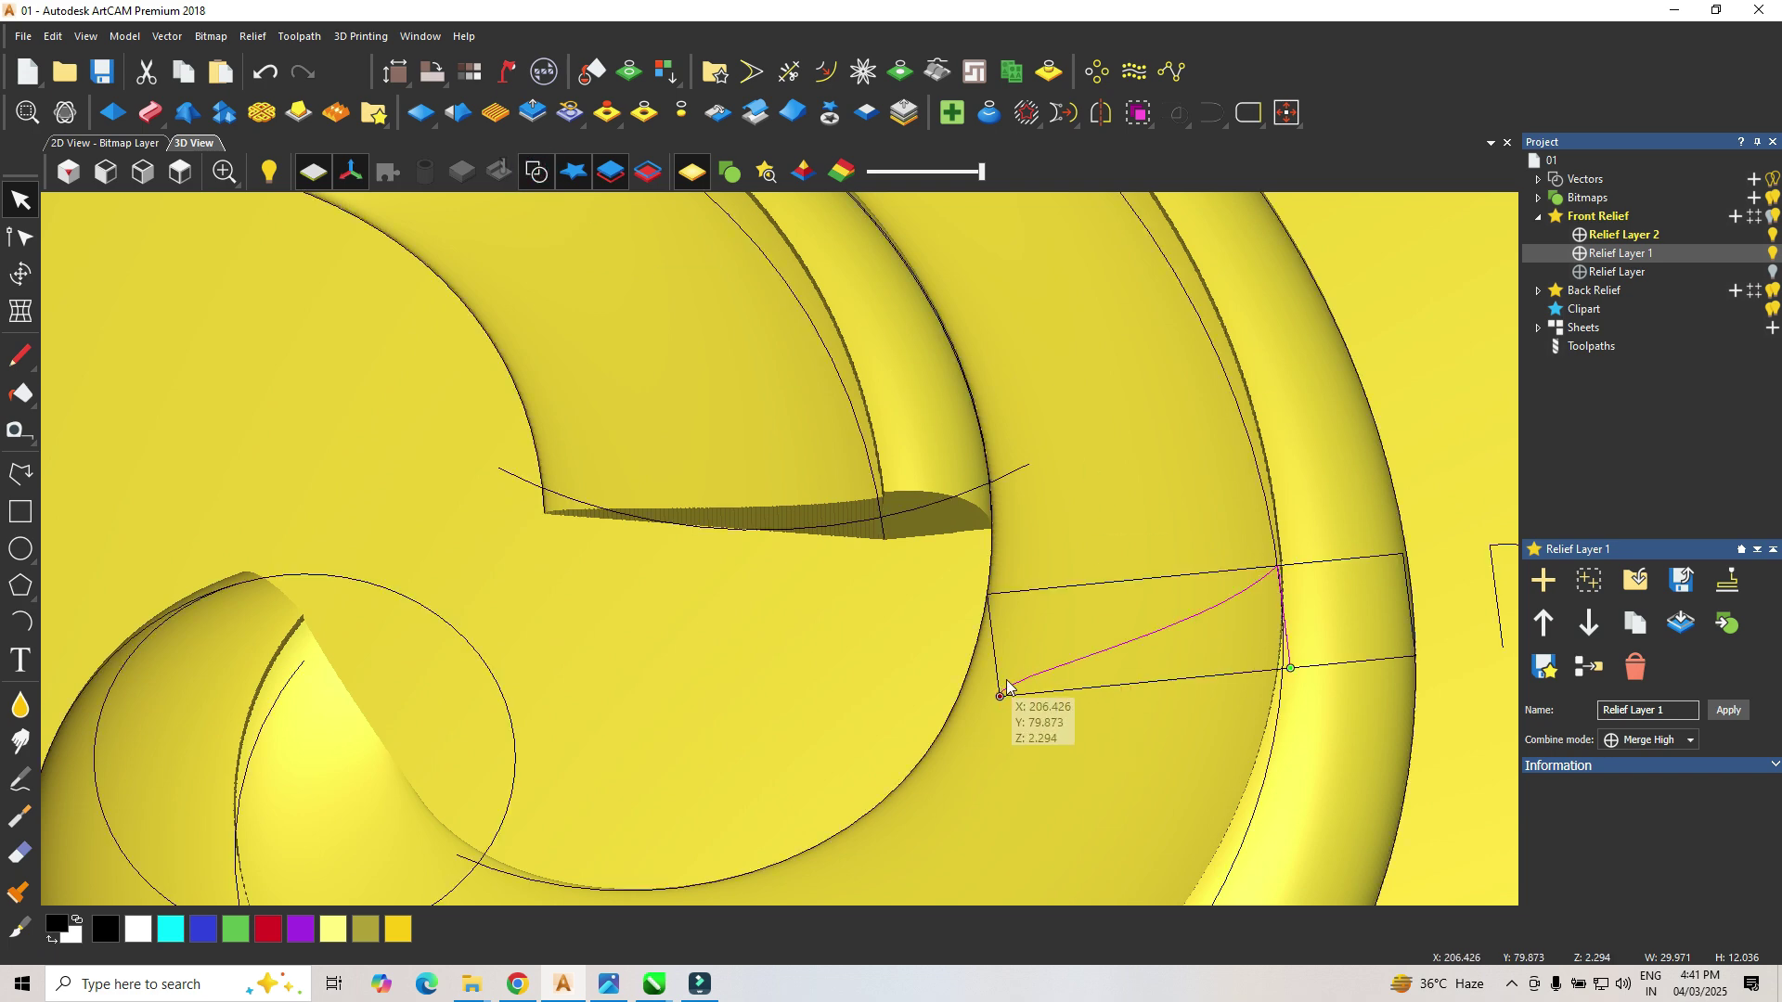
left_click_drag(923, 684, 1240, 525)
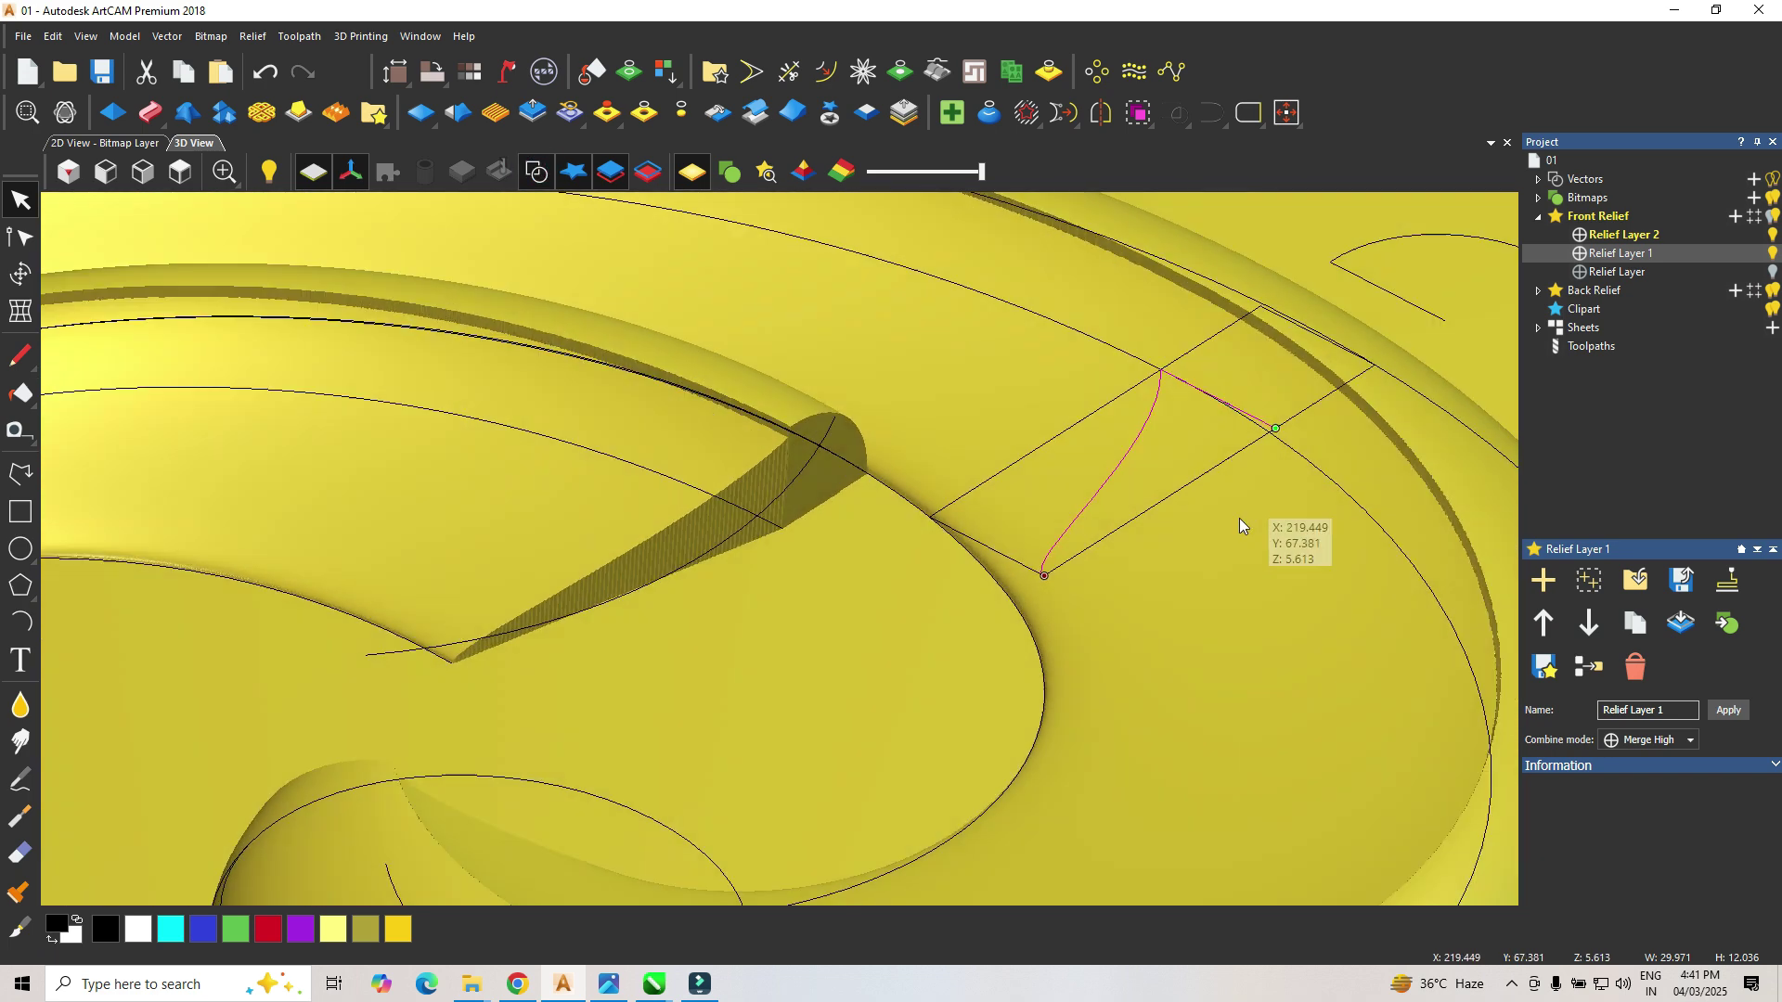
left_click(536, 172)
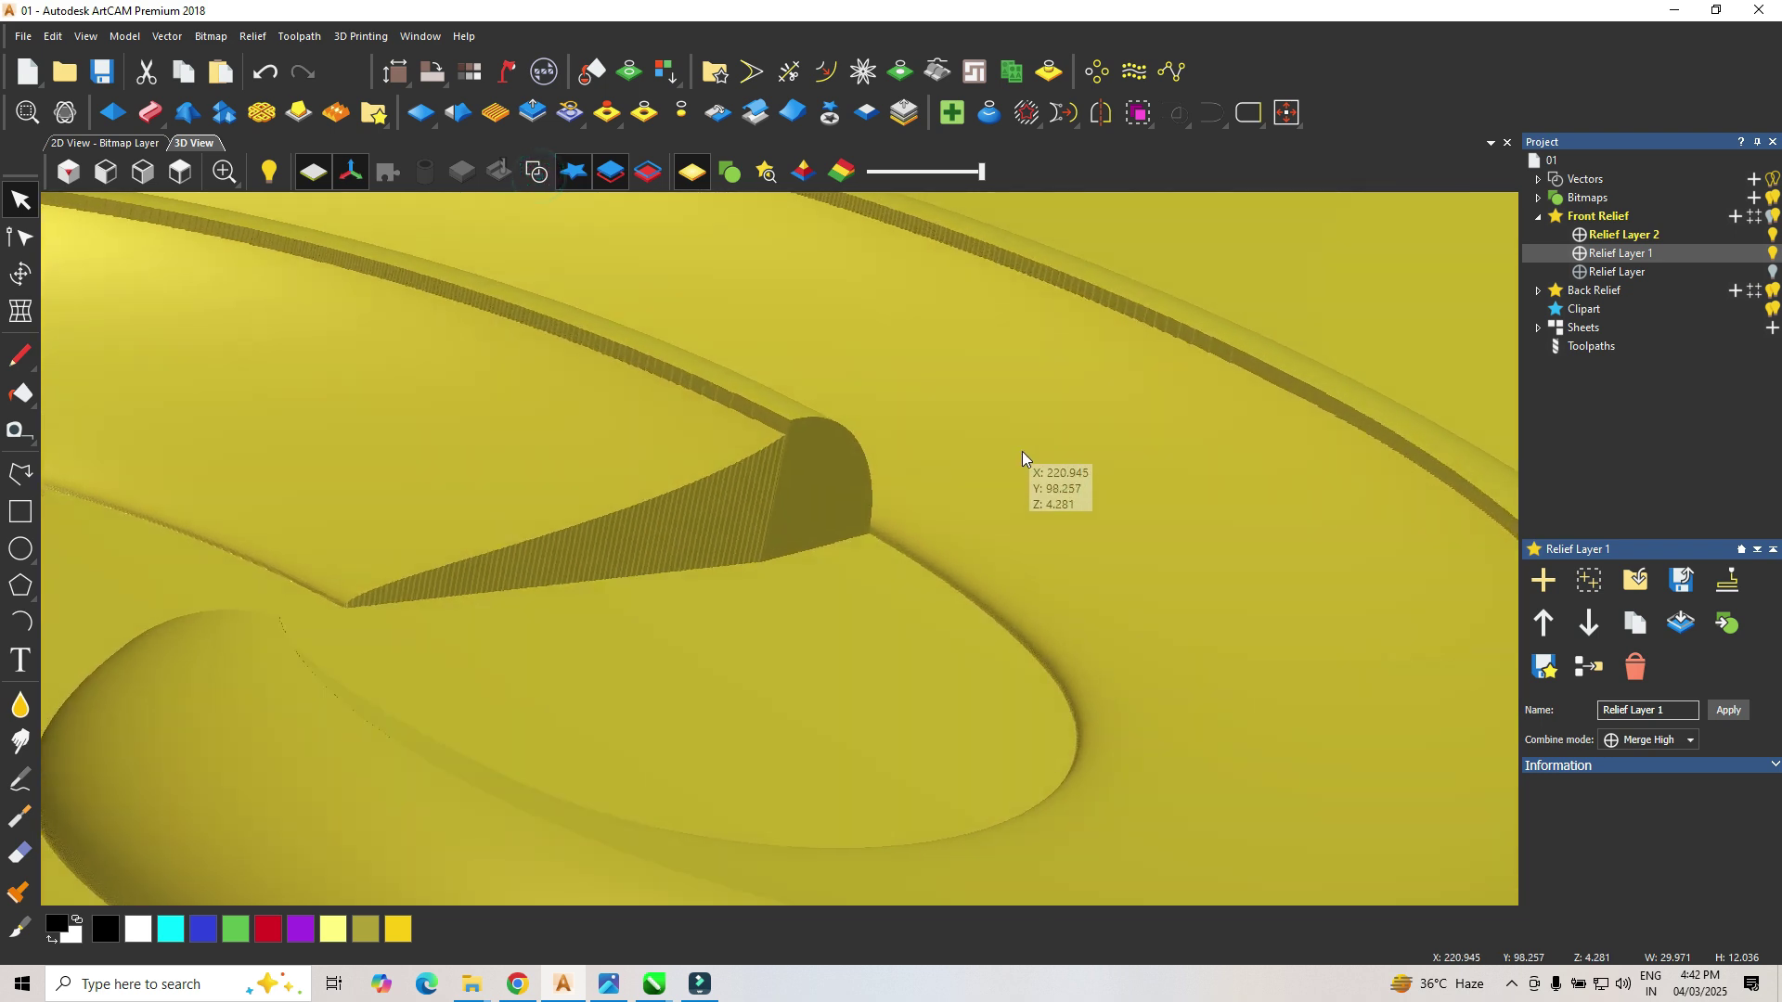
left_click_drag(1021, 451, 1038, 522)
left_click_drag(1058, 628, 571, 227)
left_click(180, 172)
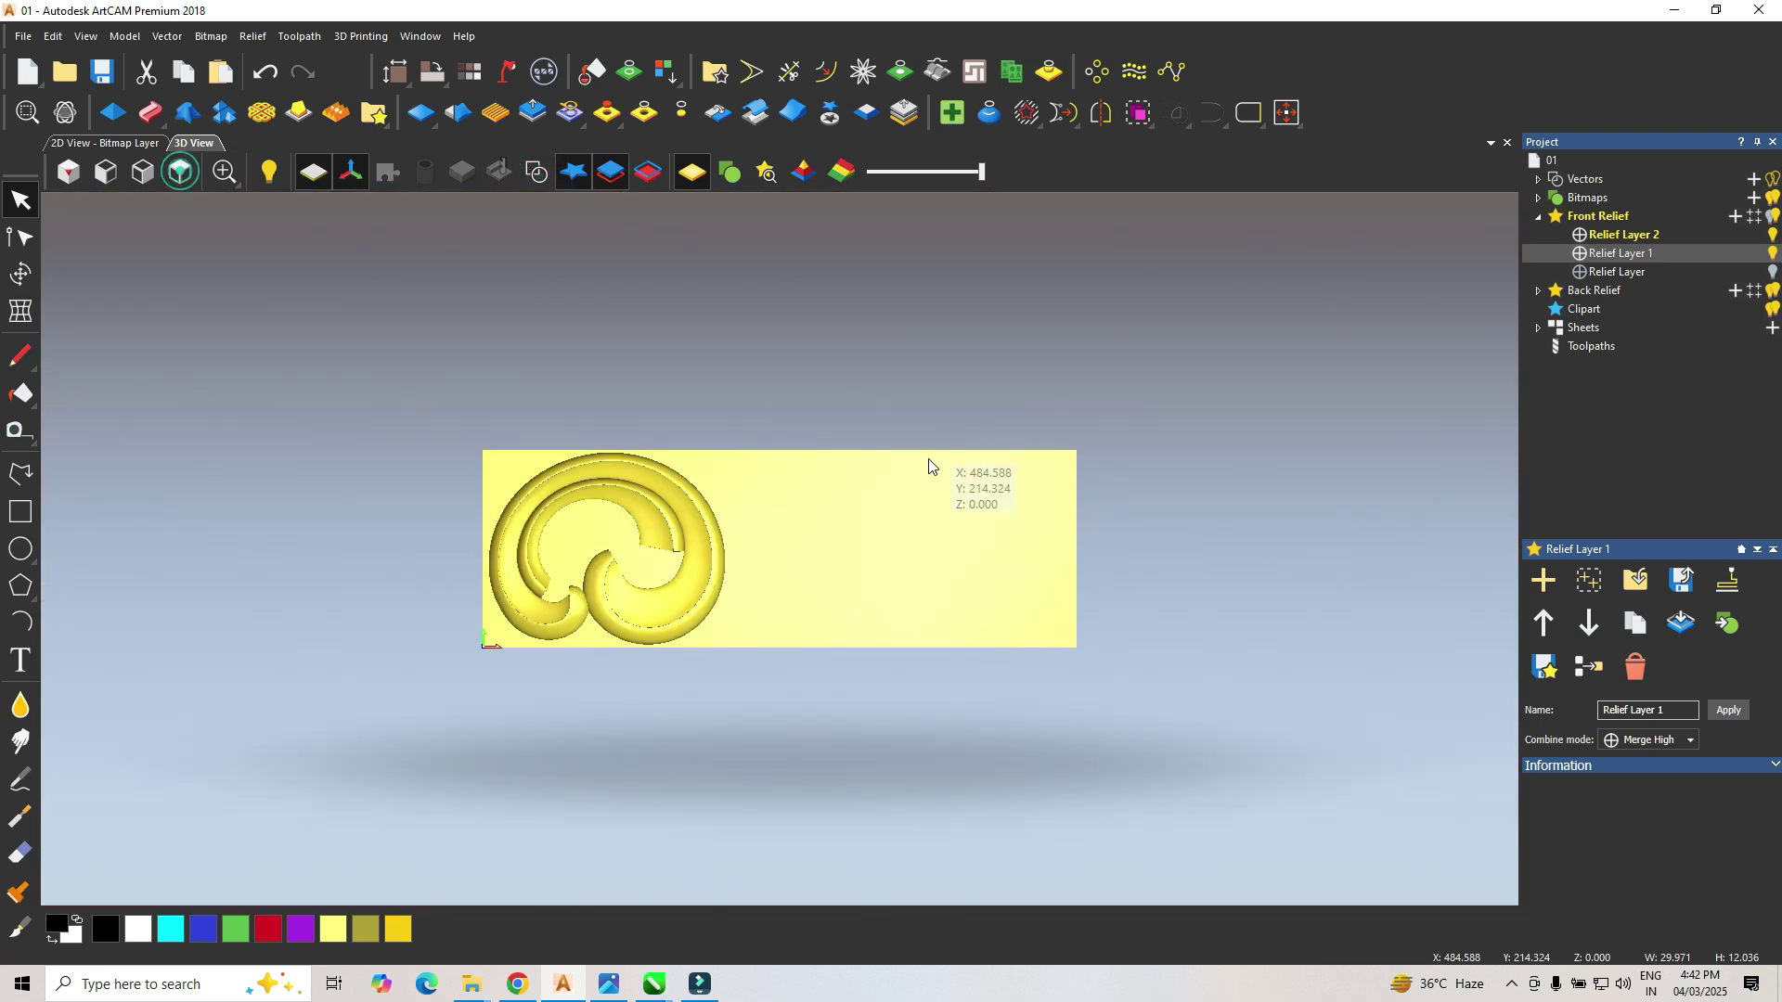
scroll(561, 566, "up", 5)
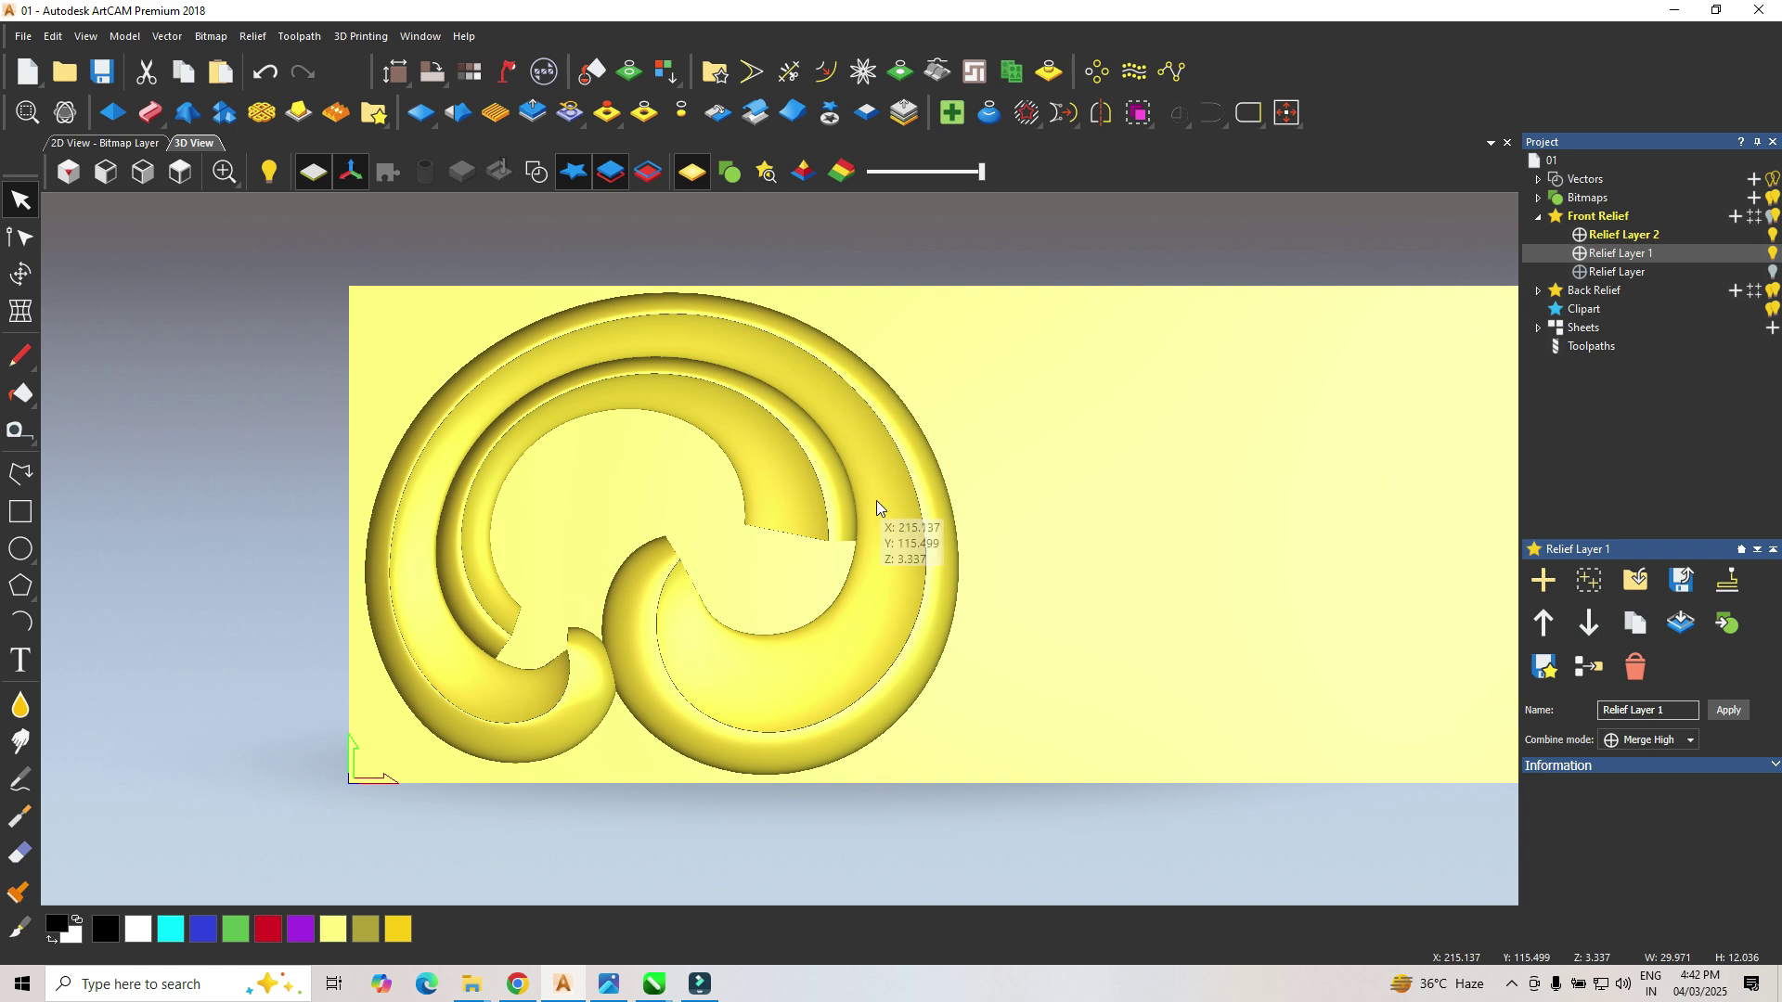
Step: Make Relief Layer 1 the active layer and show the vectors over the relief
left_click(1670, 252)
left_click(536, 171)
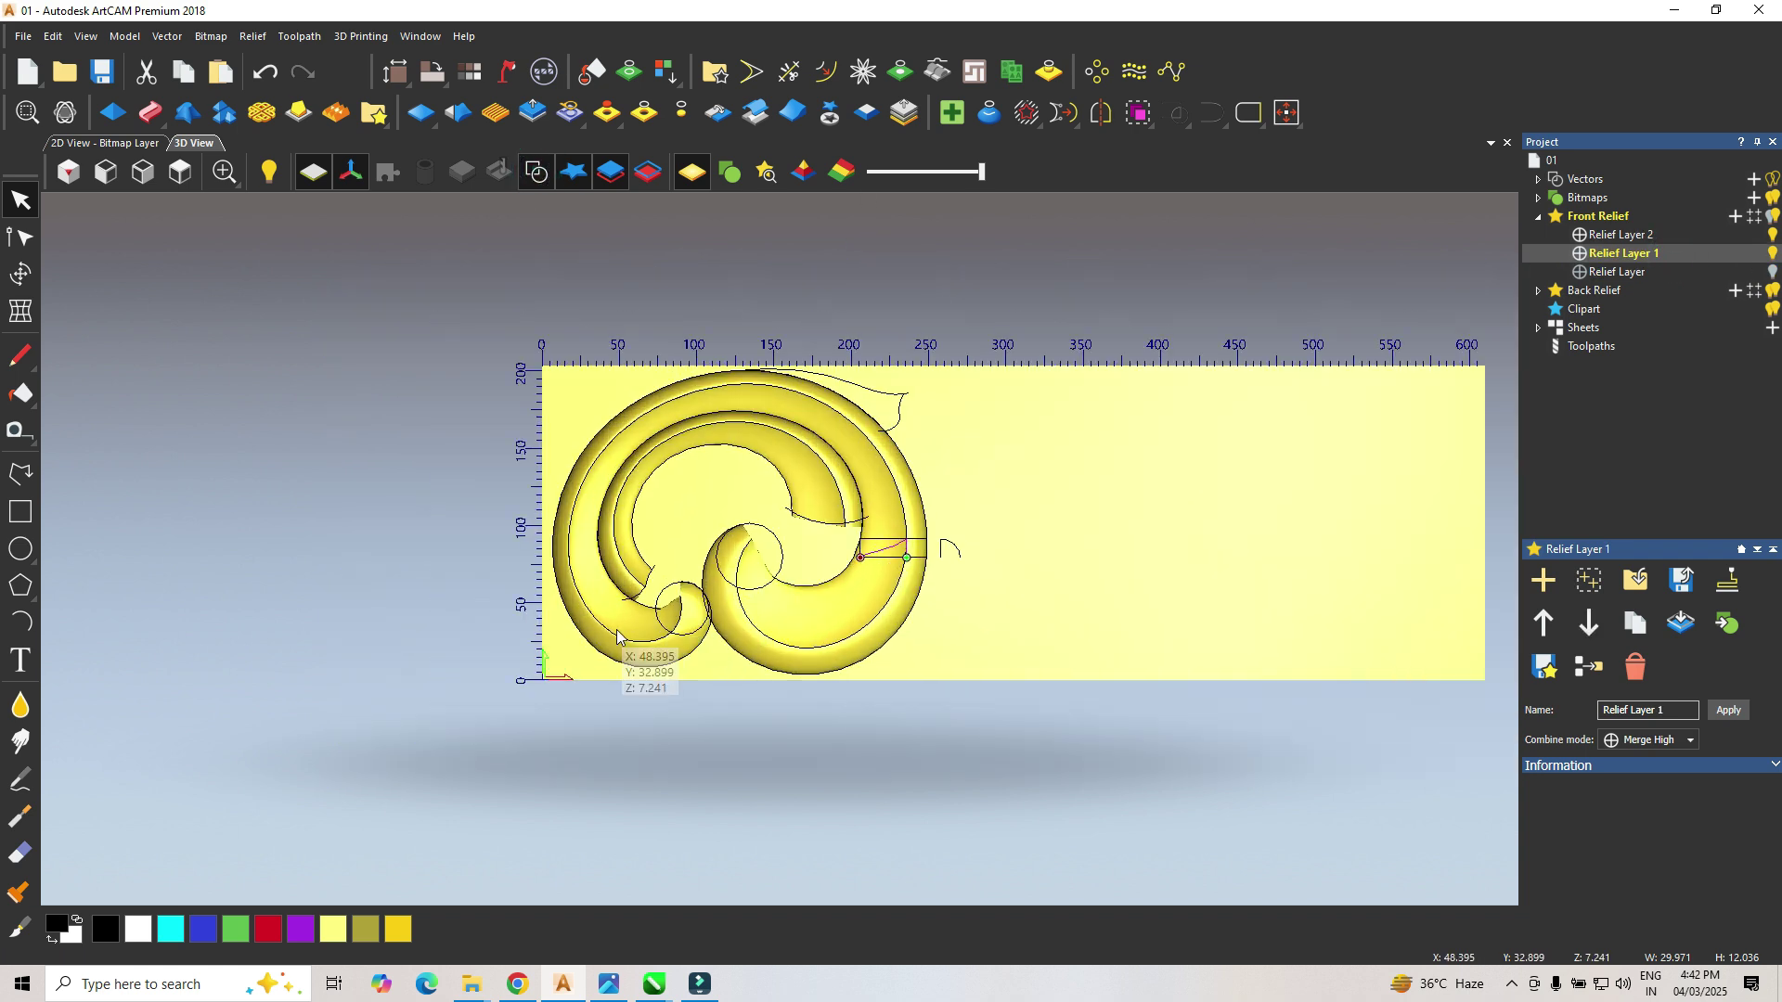
scroll(664, 608, "up", 3)
Step: Try a 90-degree round shape on the small circle at the lower scroll end, scaled to 10 mm height with Merge High
left_click(728, 534)
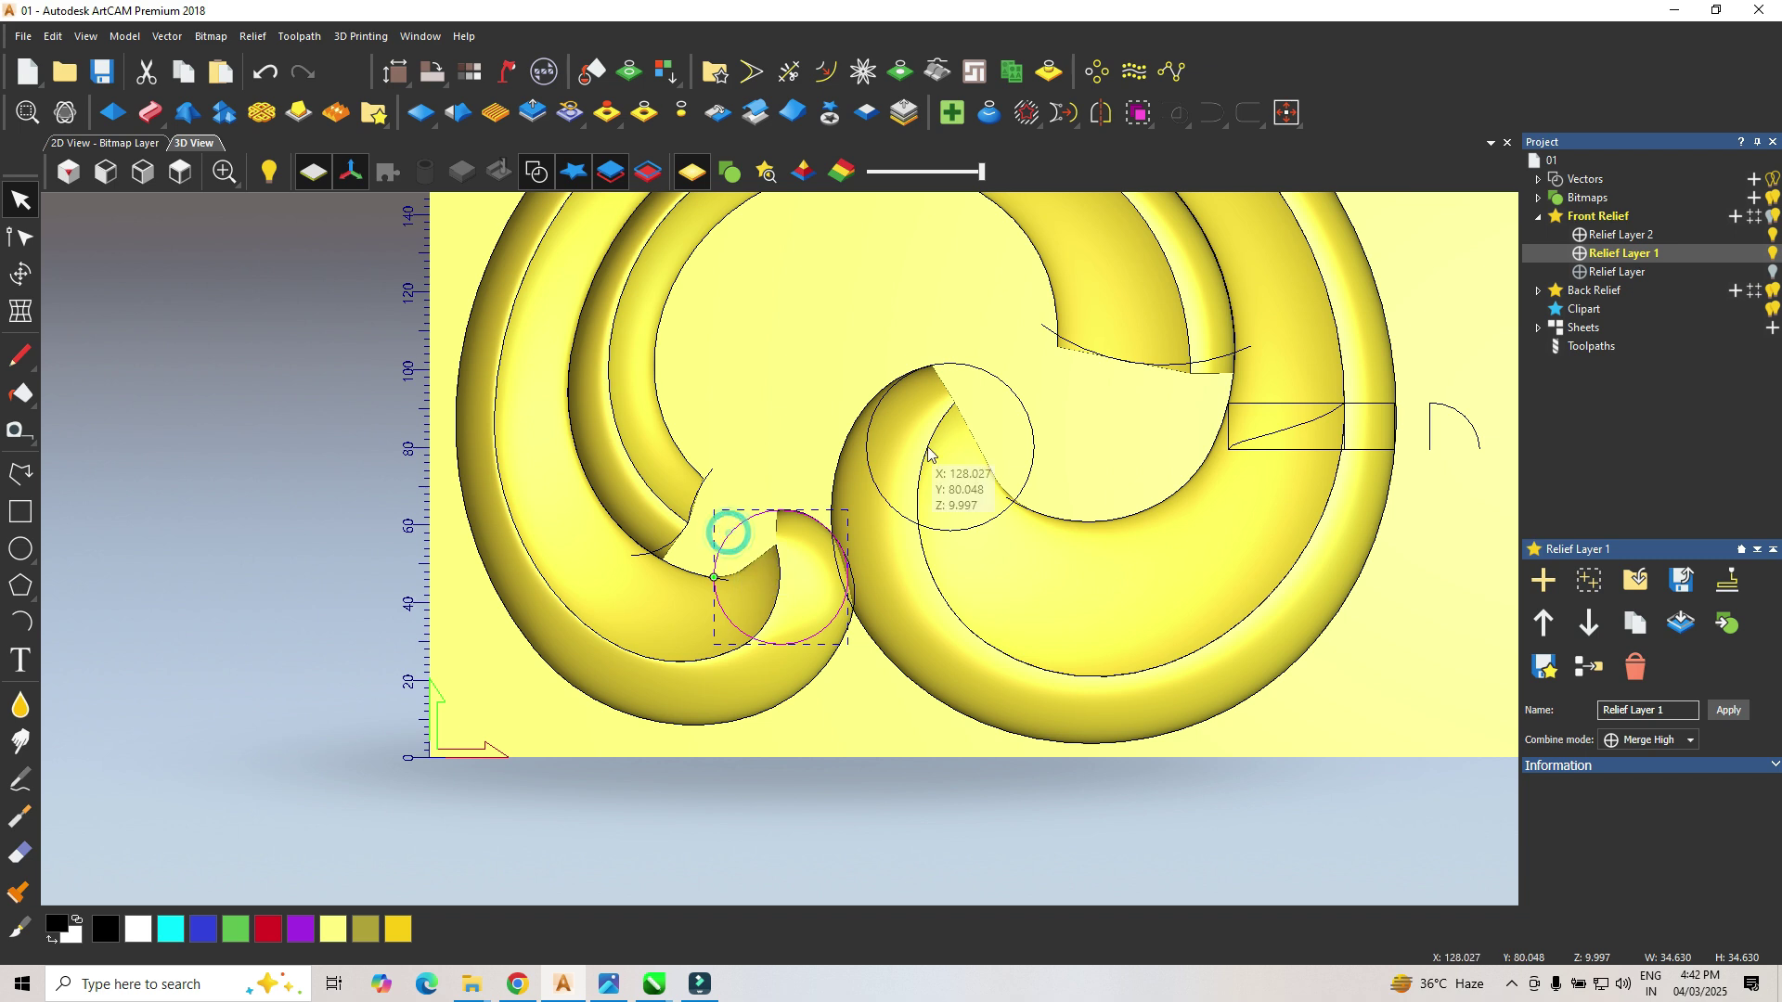
left_click(112, 112)
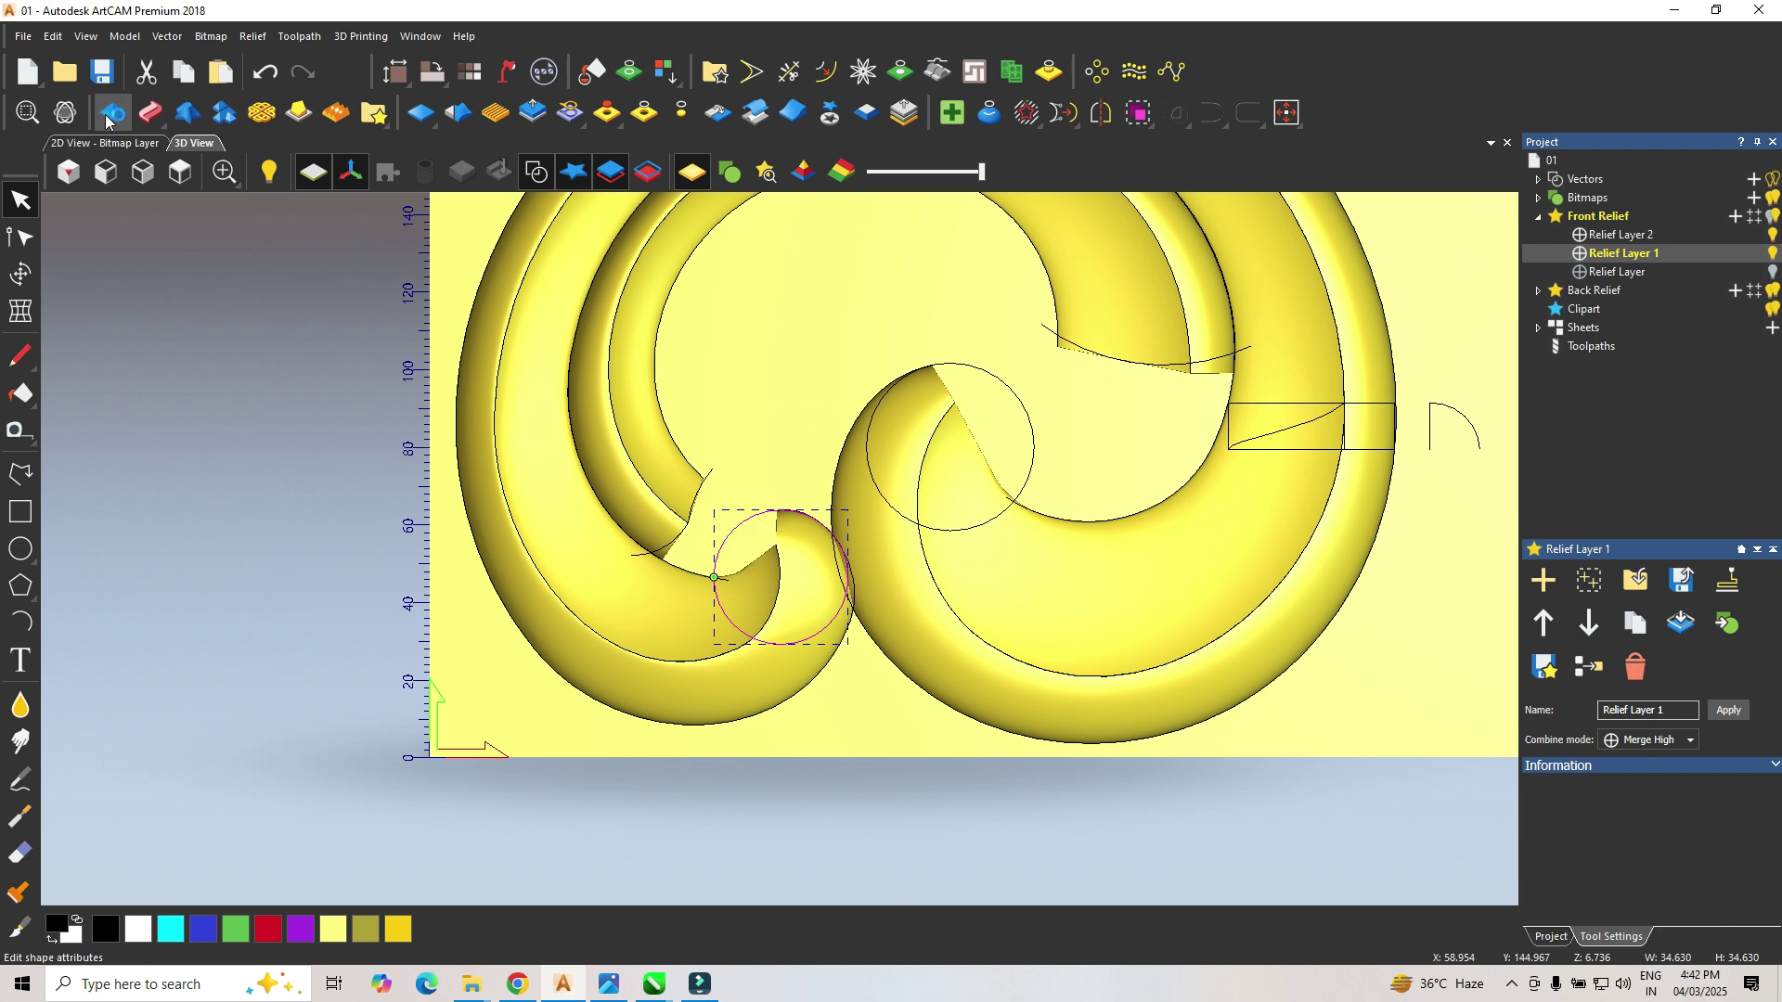
left_click(1572, 200)
left_click_drag(1720, 355, 1714, 225)
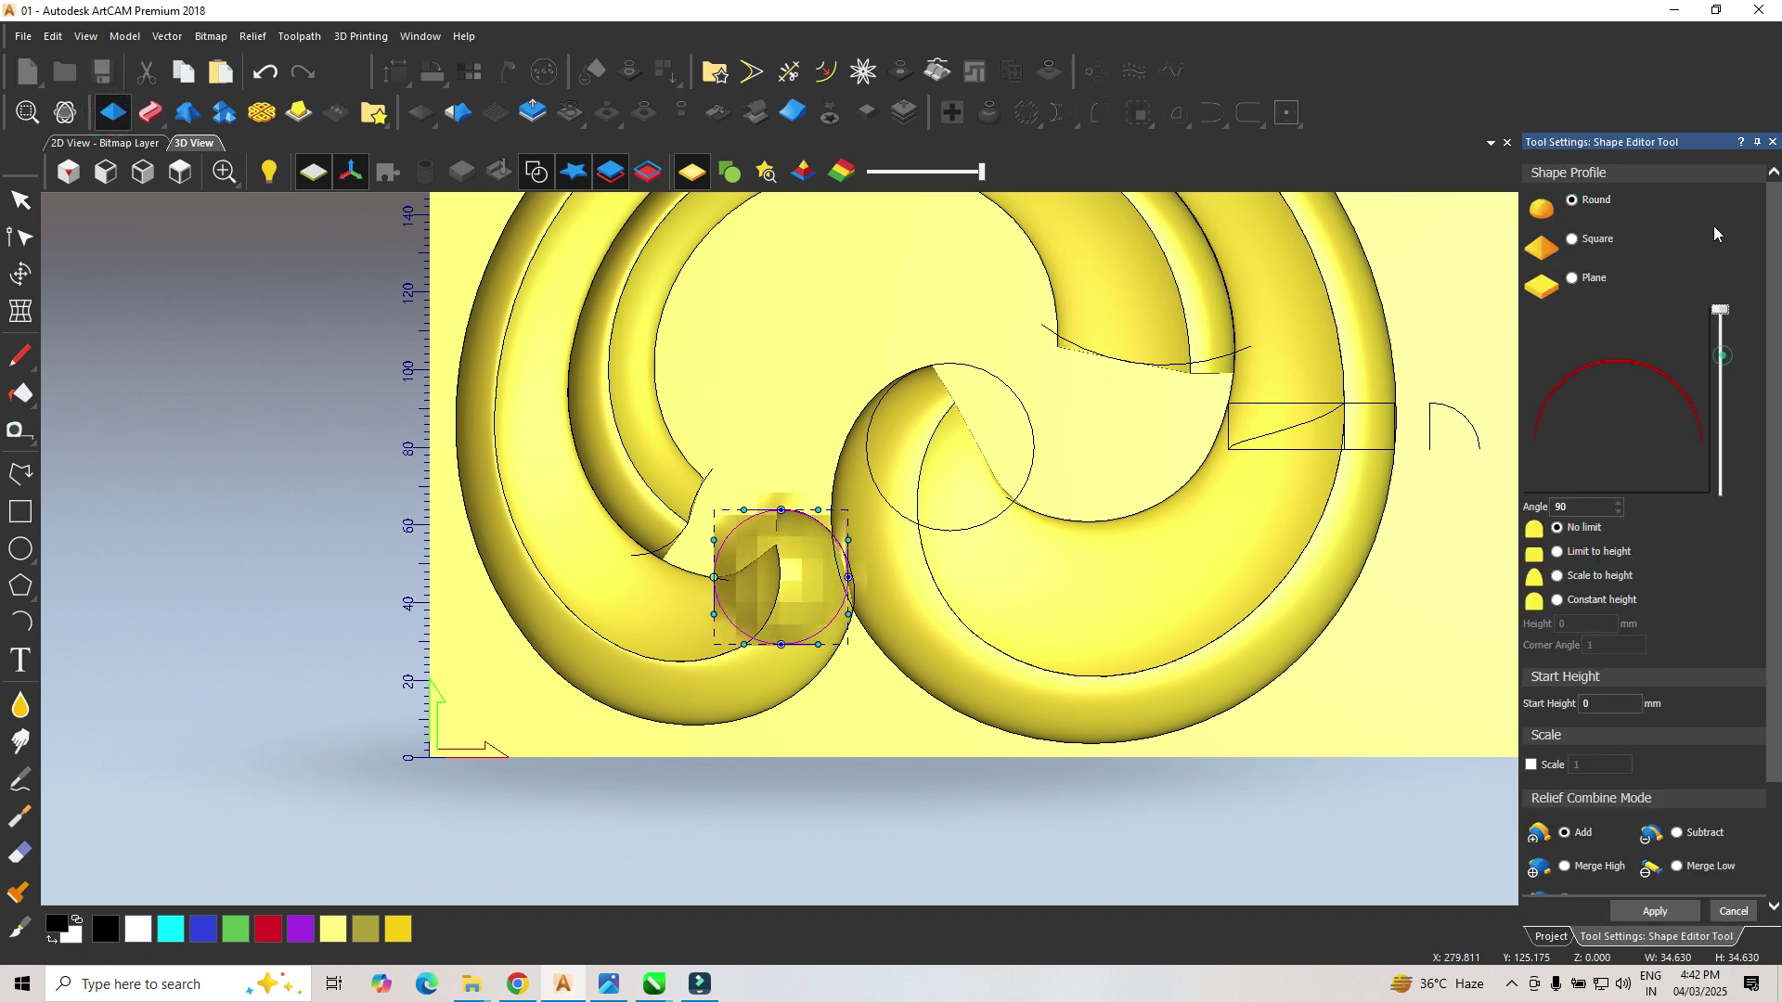
left_click(1558, 576)
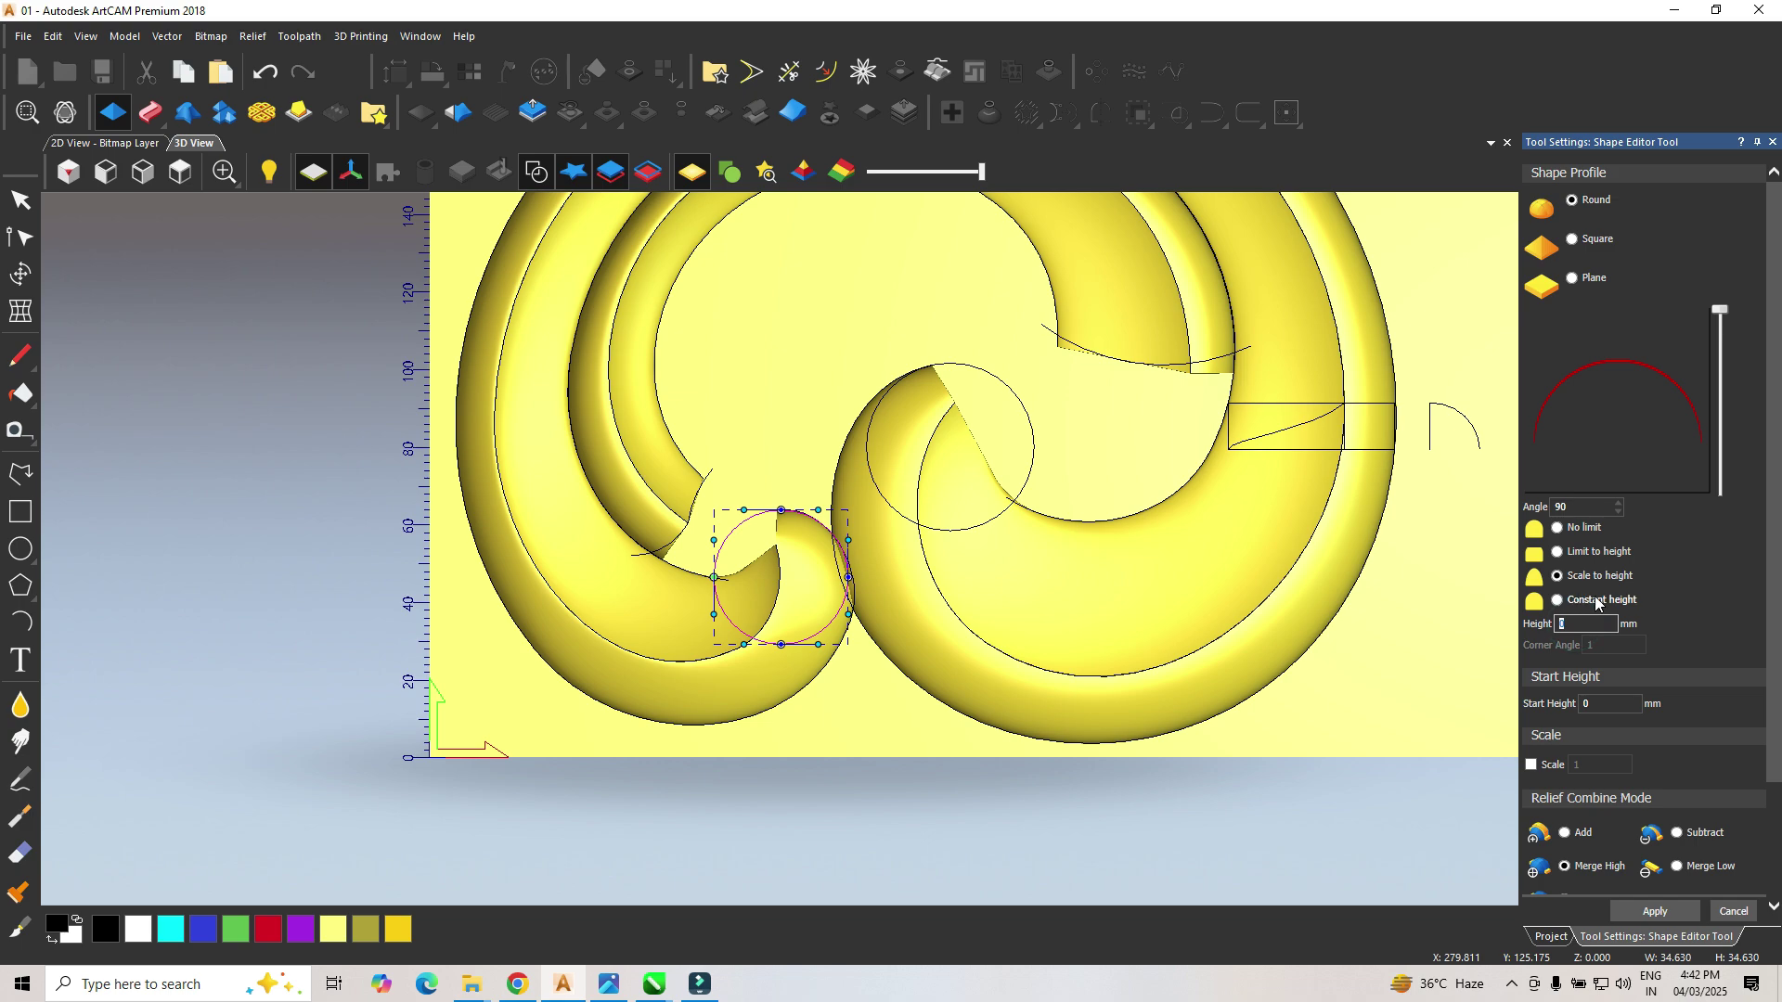
type("0")
middle_click_drag(716, 588, 791, 581)
scroll(911, 564, "up", 1)
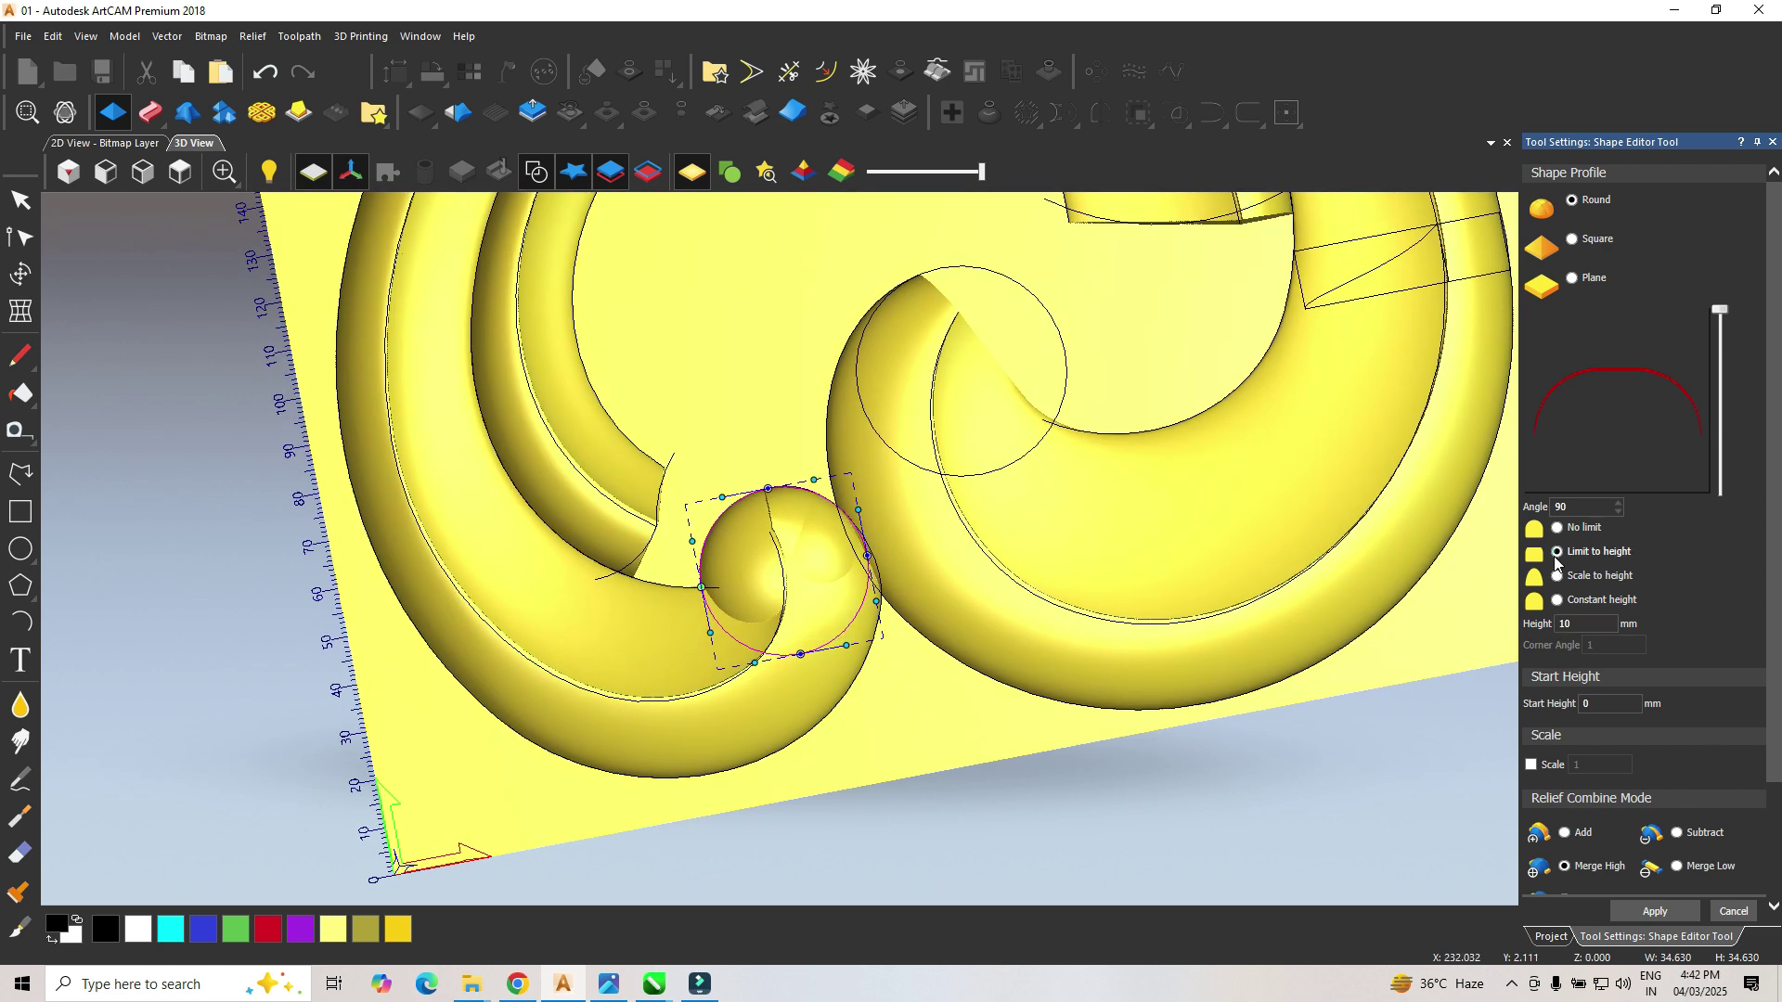
Step: Try limiting the small circle's round shape to 8 mm height, with a 2 mm start height and a 58-degree angle
middle_click_drag(938, 598, 919, 640)
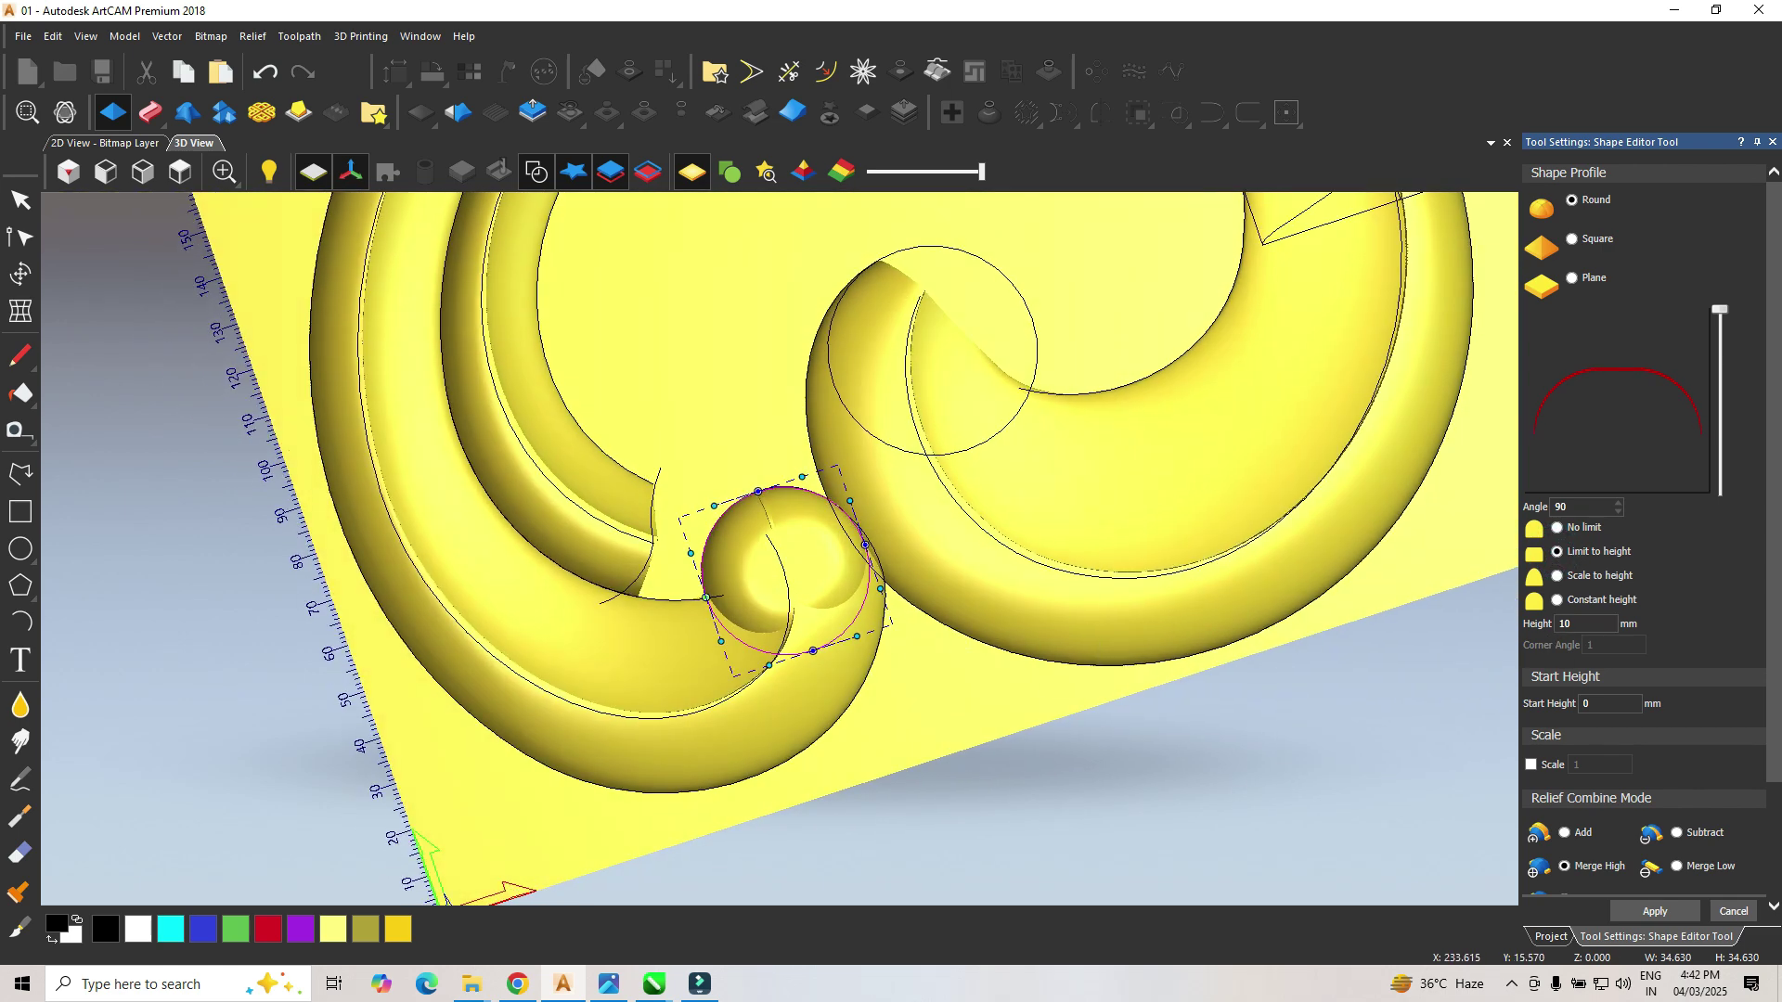
left_click_drag(1723, 316, 1718, 325)
mouse_move(905, 590)
middle_mouse_down()
mouse_move(922, 598)
mouse_move(1042, 465)
mouse_move(937, 575)
middle_mouse_up()
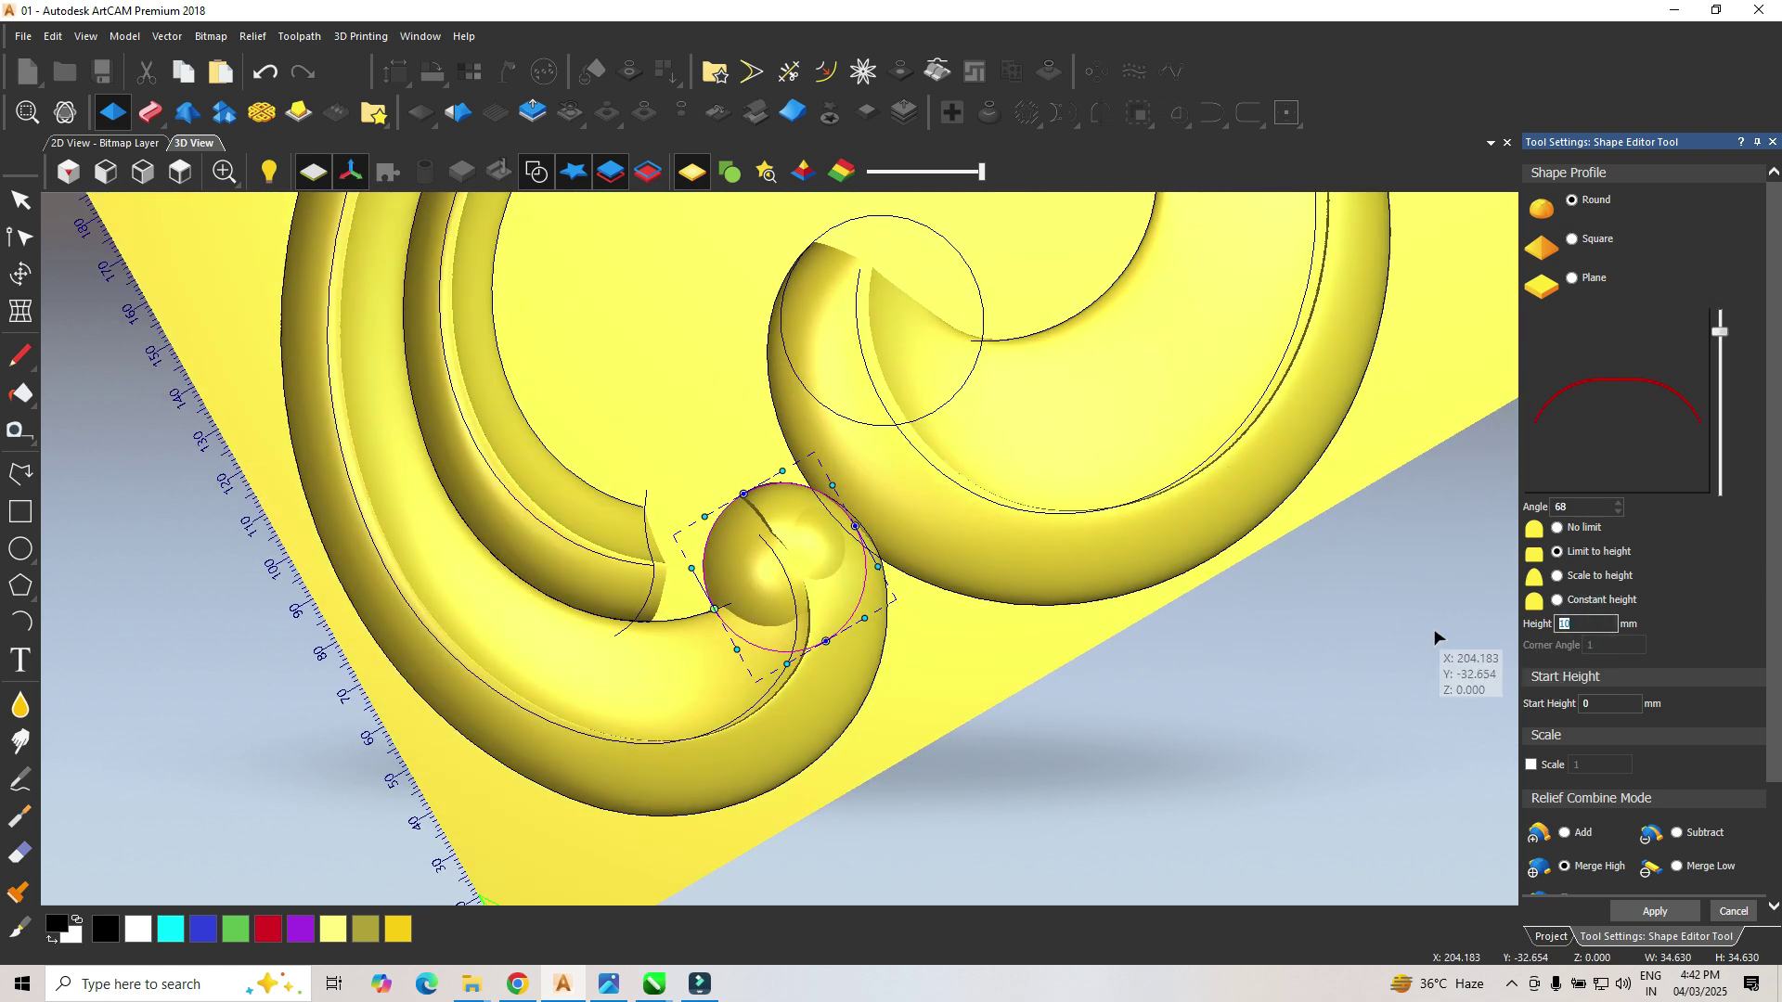
type("8")
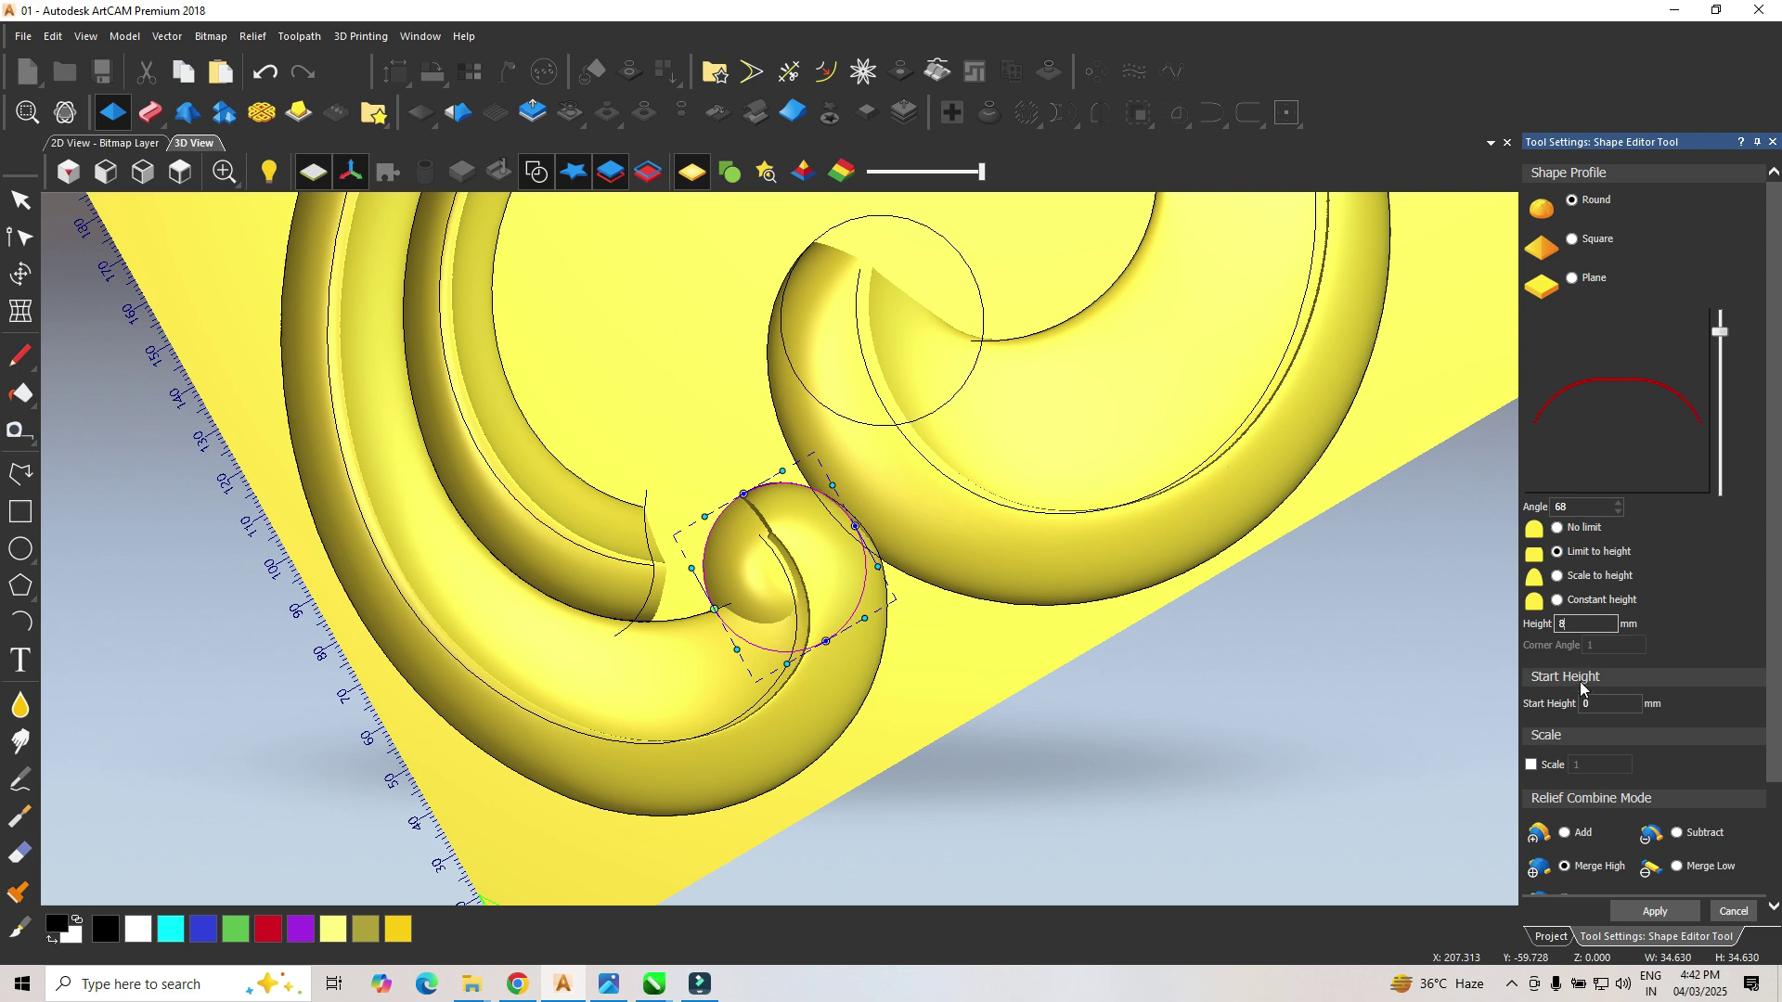
left_click(1610, 704)
type("2")
middle_click_drag(716, 744, 653, 661)
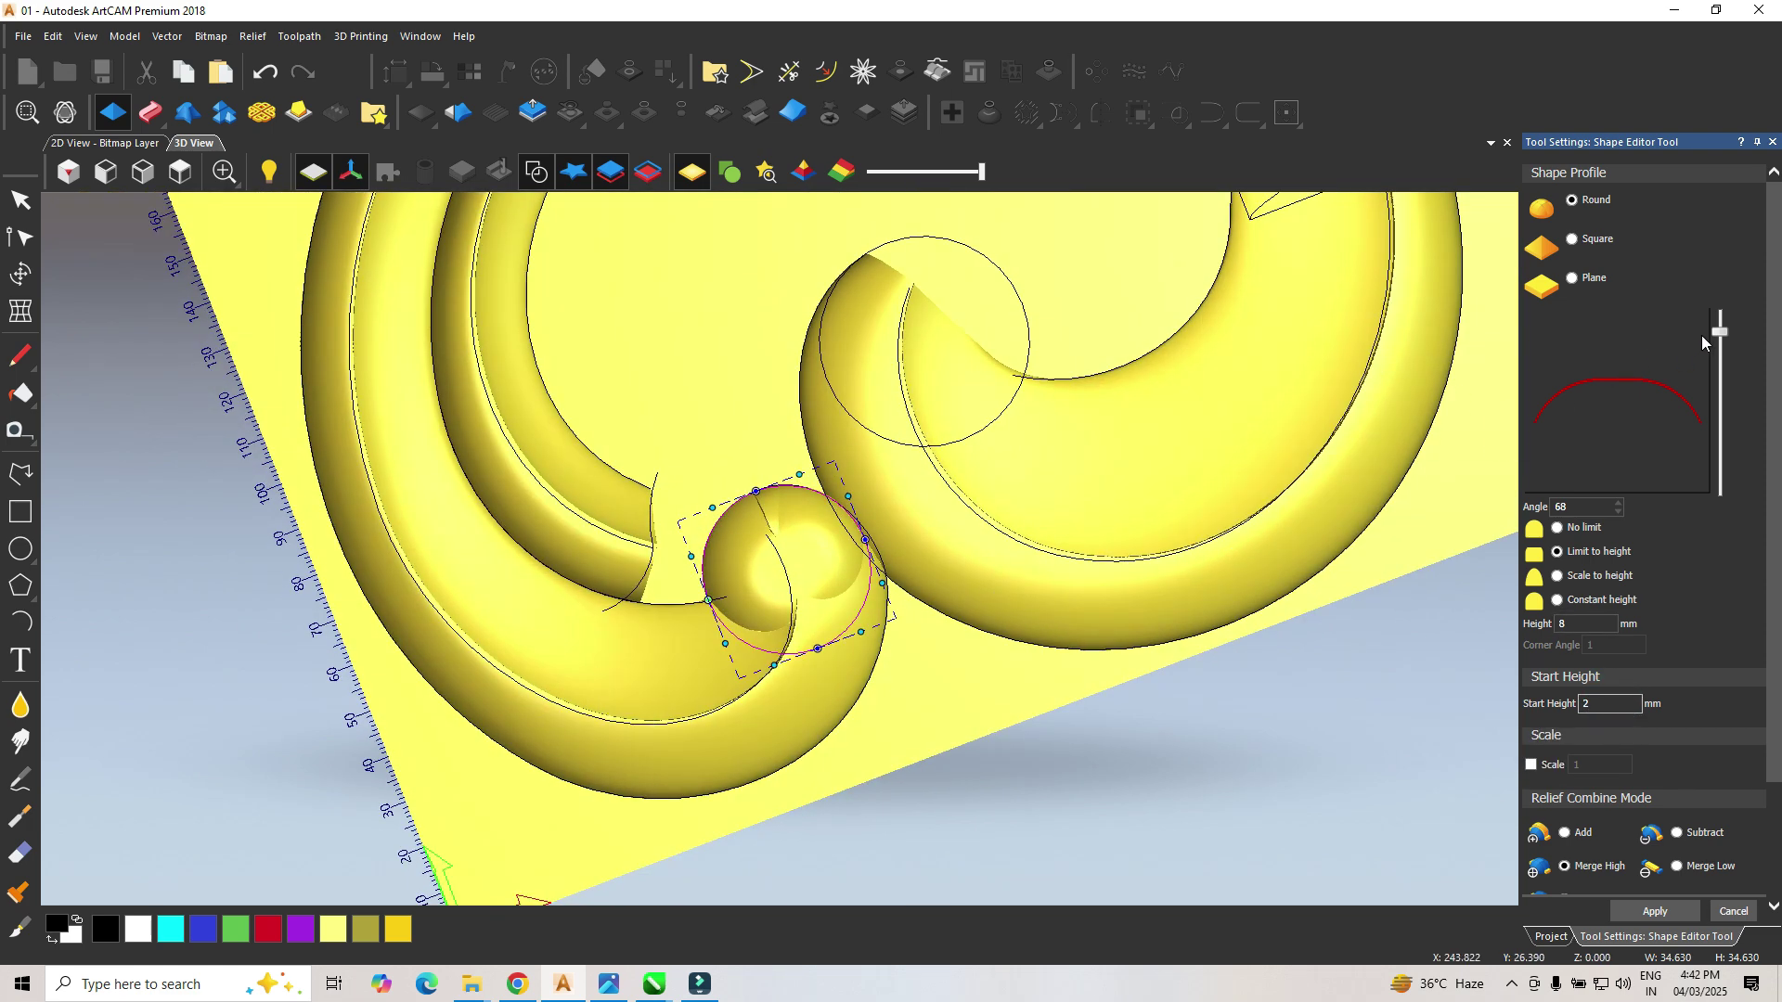
left_click_drag(1718, 331, 1719, 341)
middle_click_drag(835, 502, 733, 689)
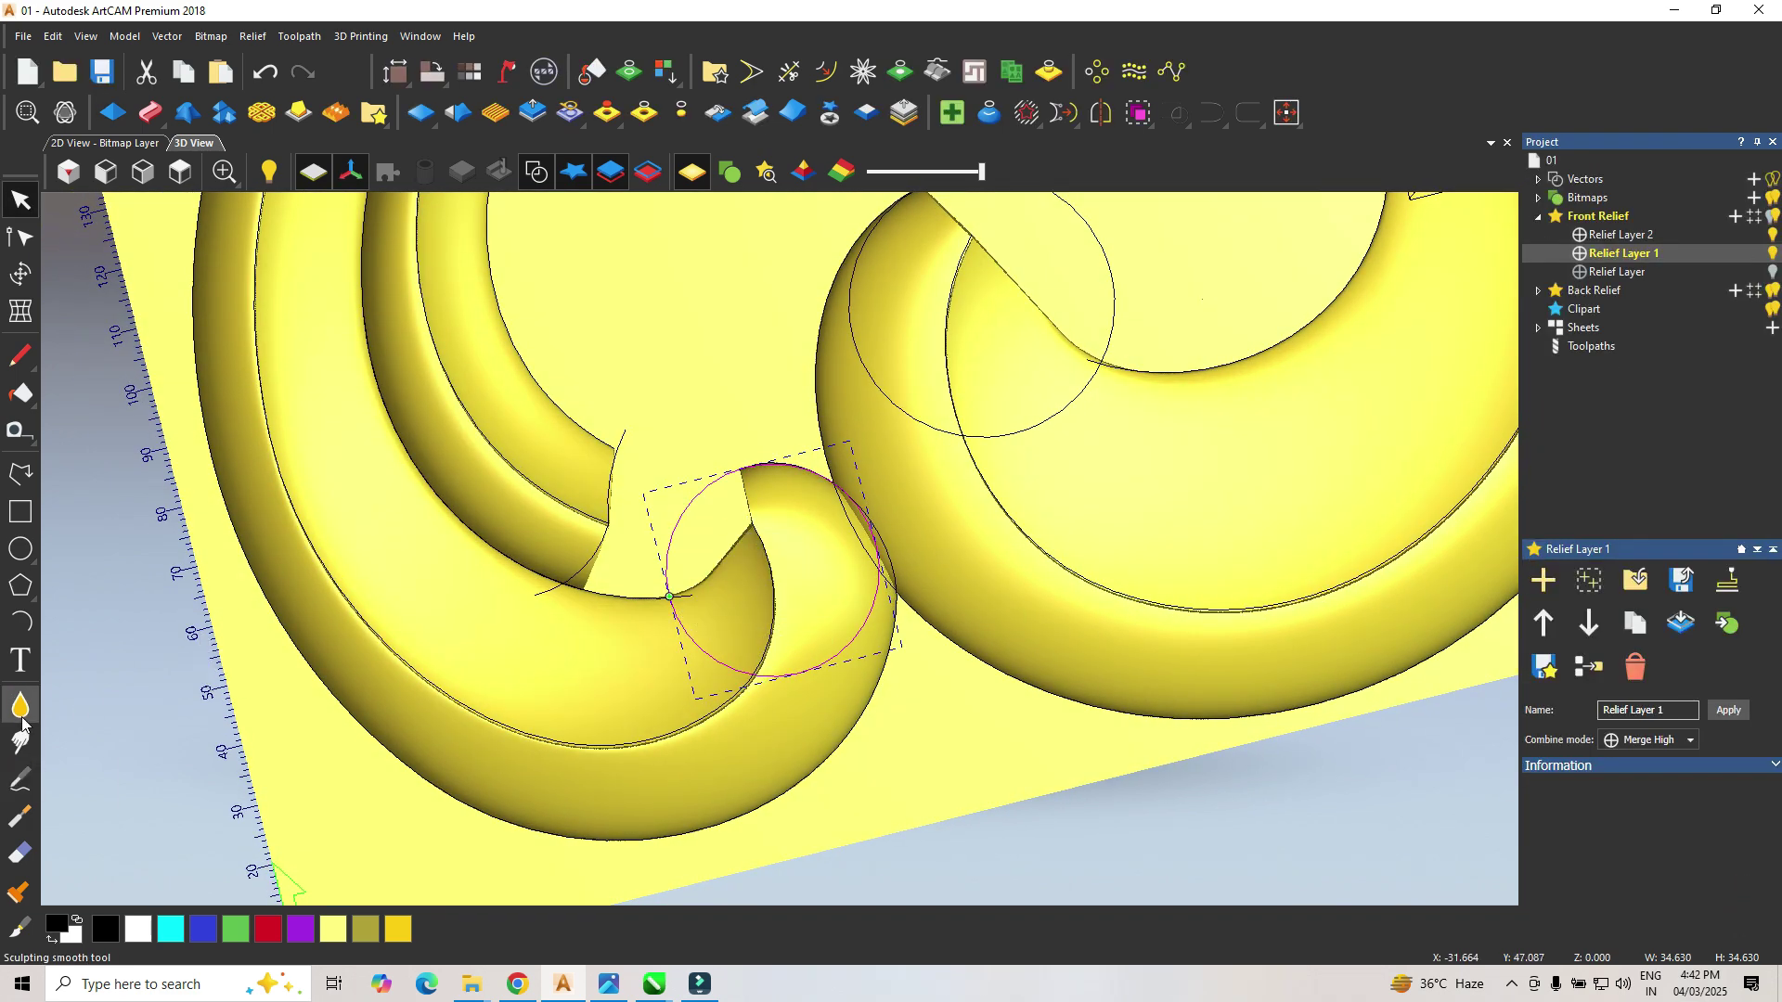
Step: Smooth the raised edge at the tip of the small scroll end with the Smoothing tool, using a 0.25 mm material safety plane
left_click(180, 171)
left_click(21, 706)
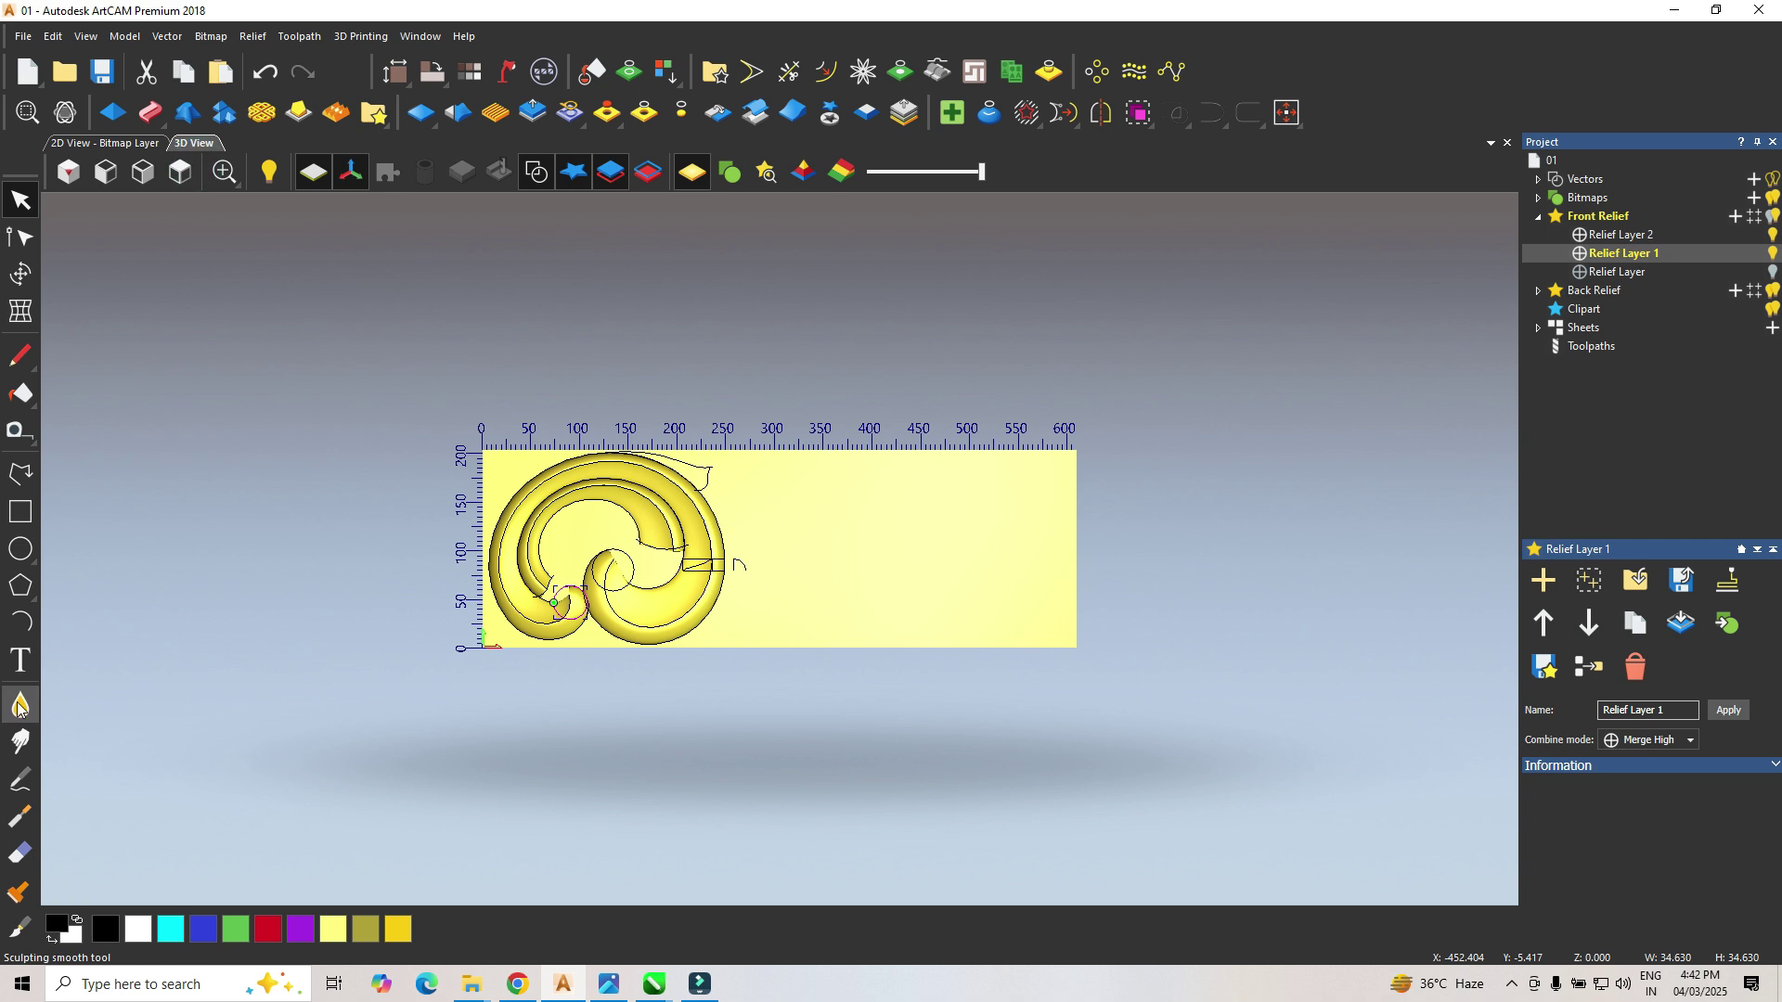
scroll(561, 603, "up", 5)
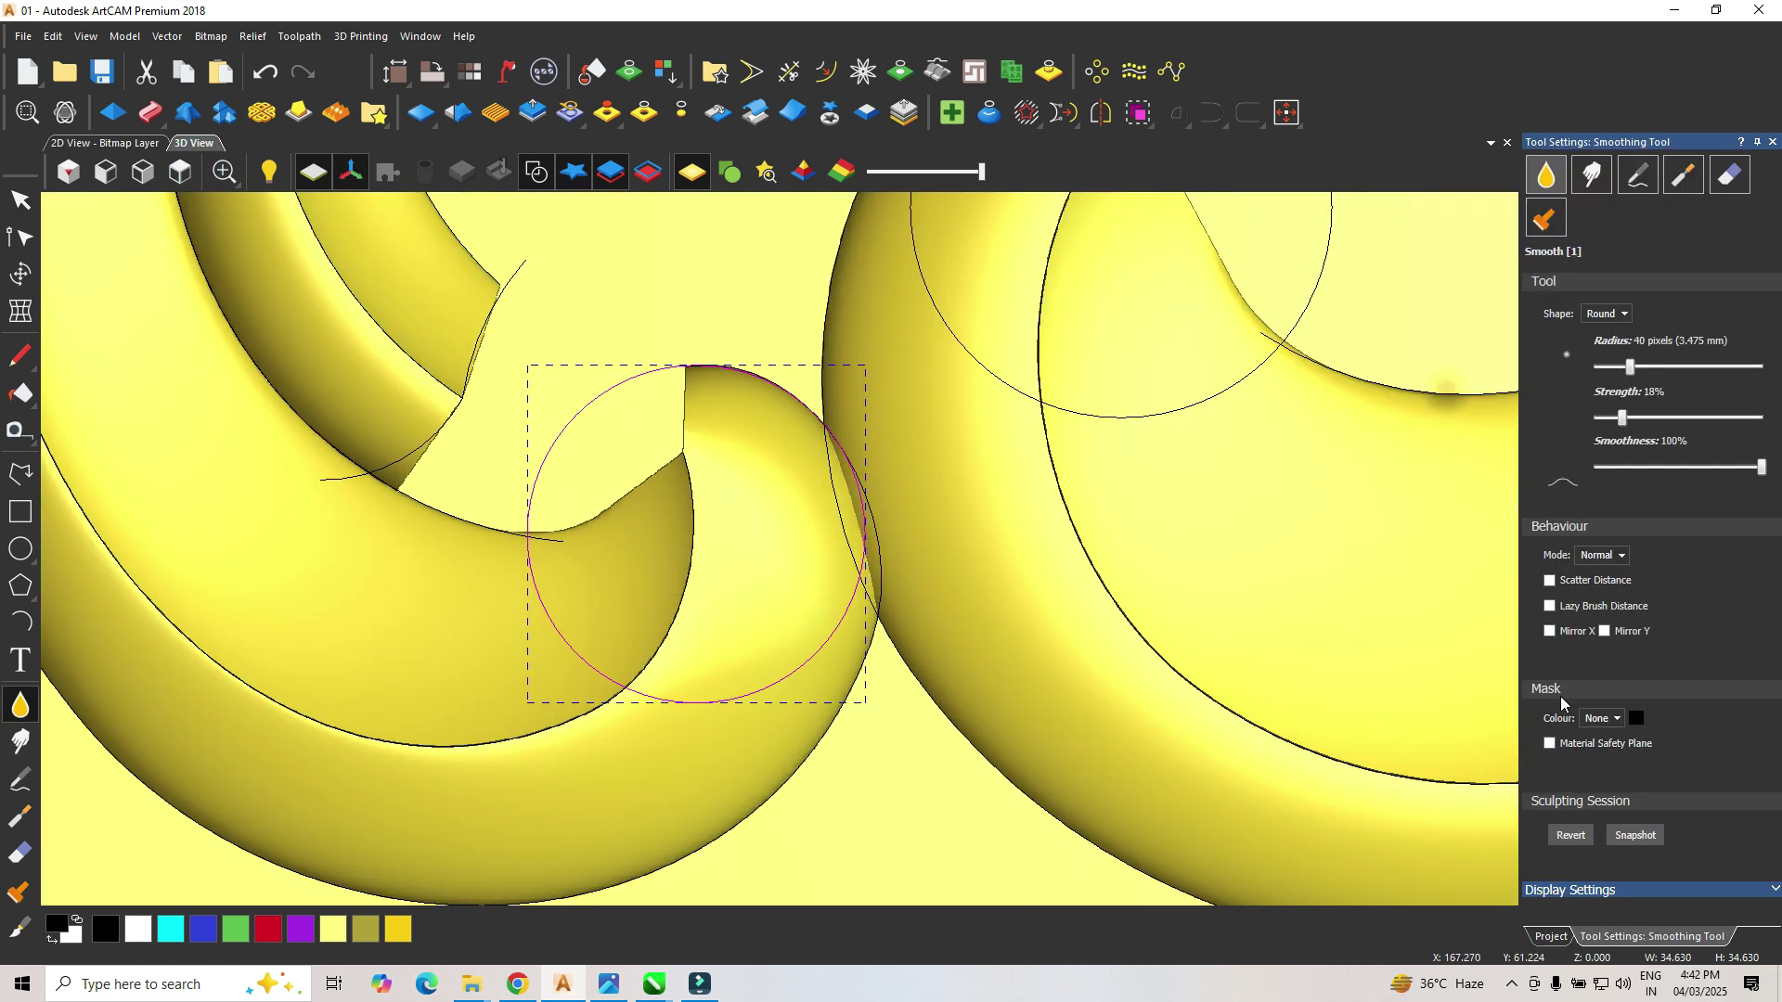
left_click(1549, 744)
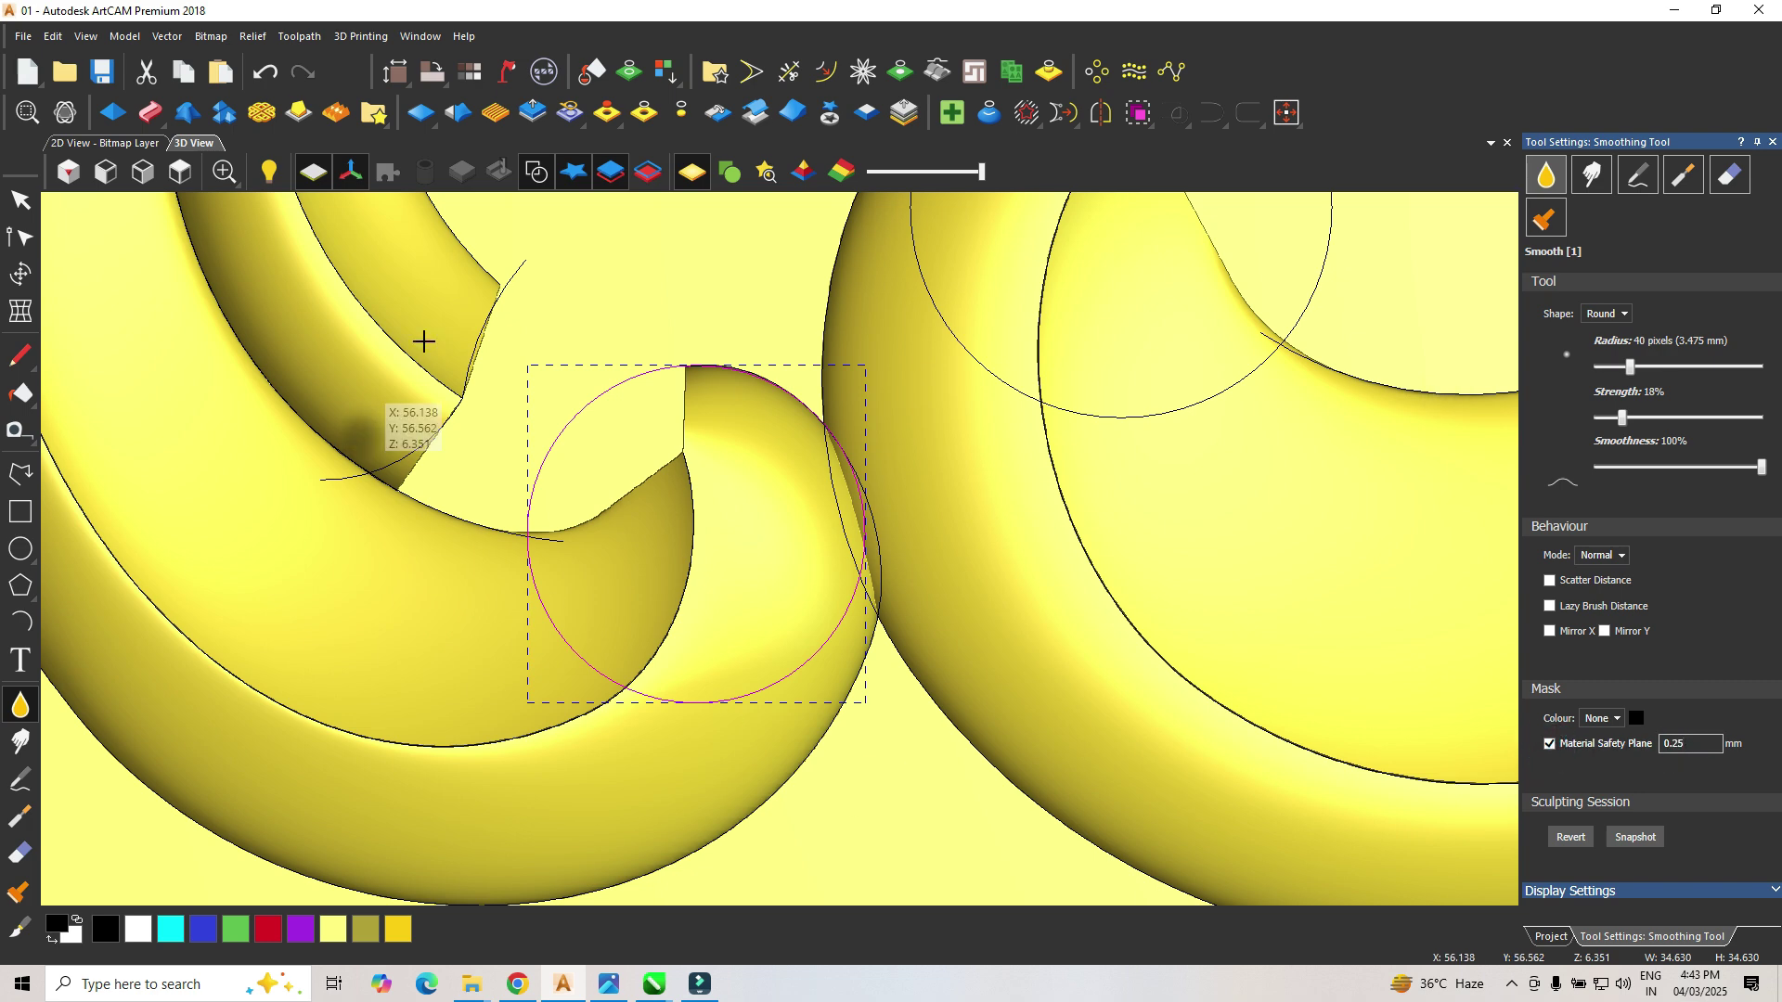
scroll(696, 511, "up", 2)
middle_click_drag(1093, 331, 830, 497)
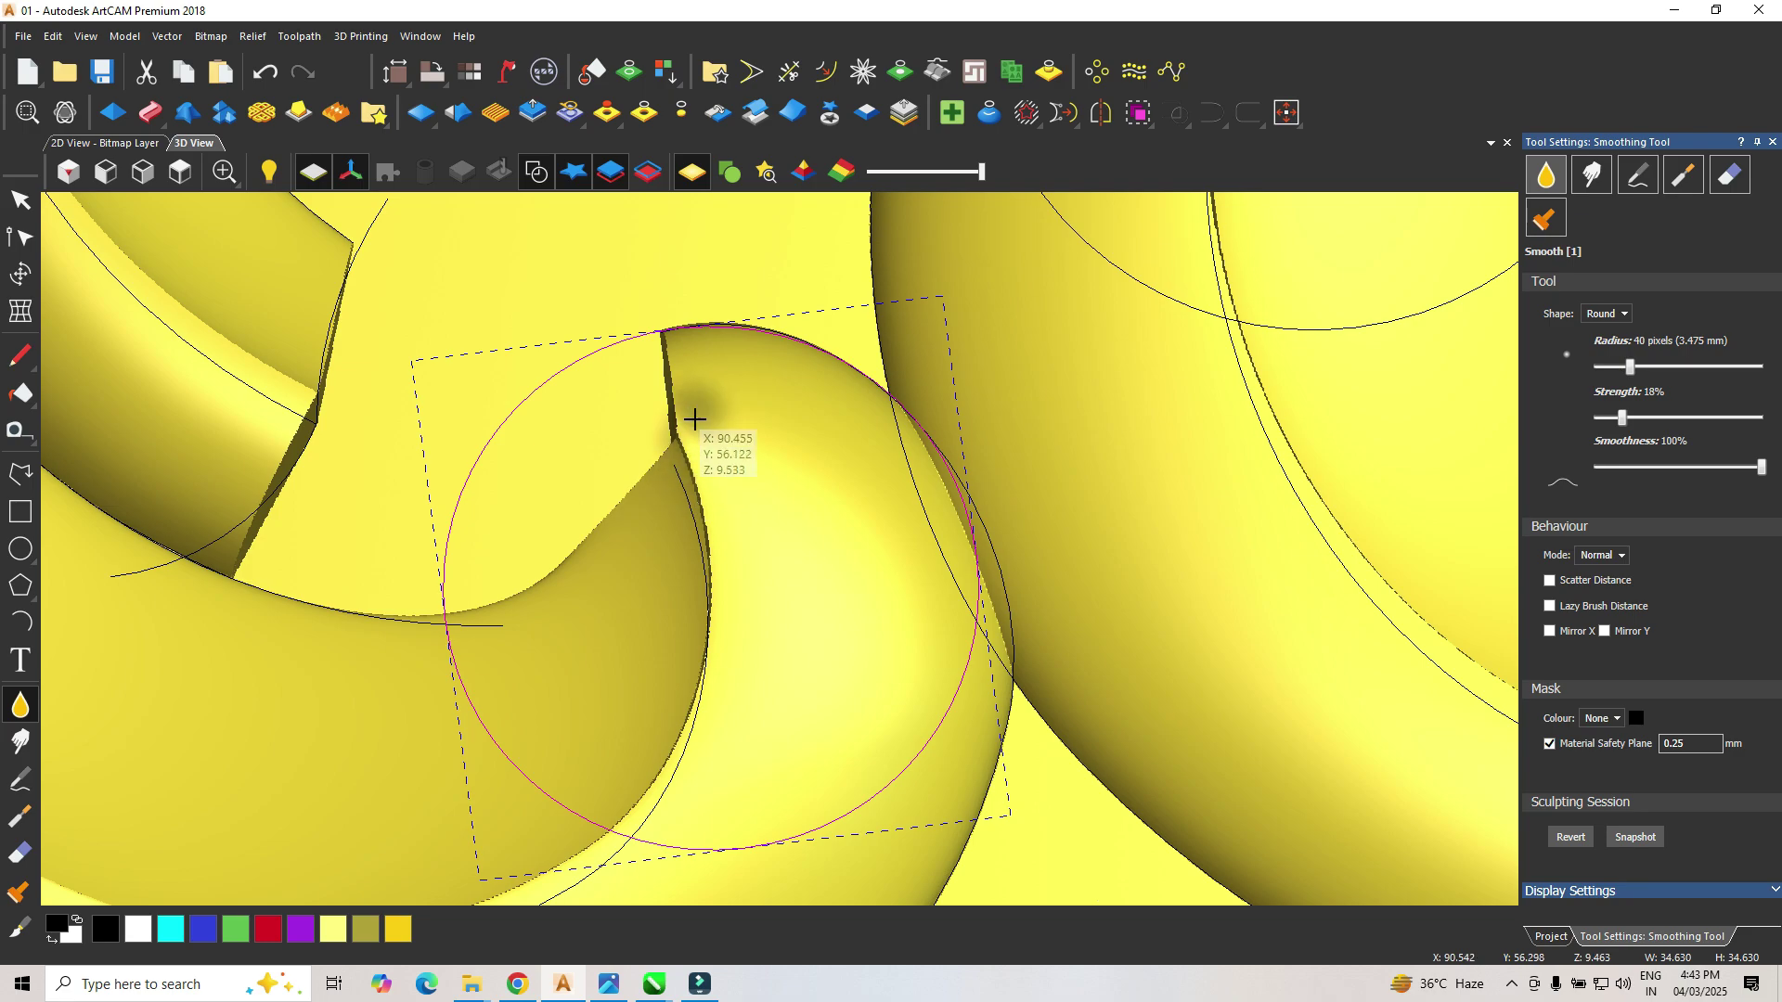
mouse_move(841, 620)
middle_mouse_down()
mouse_move(1146, 358)
mouse_move(1150, 239)
mouse_move(985, 420)
mouse_move(812, 673)
mouse_move(517, 437)
mouse_move(541, 318)
mouse_move(791, 639)
mouse_move(669, 424)
middle_mouse_up()
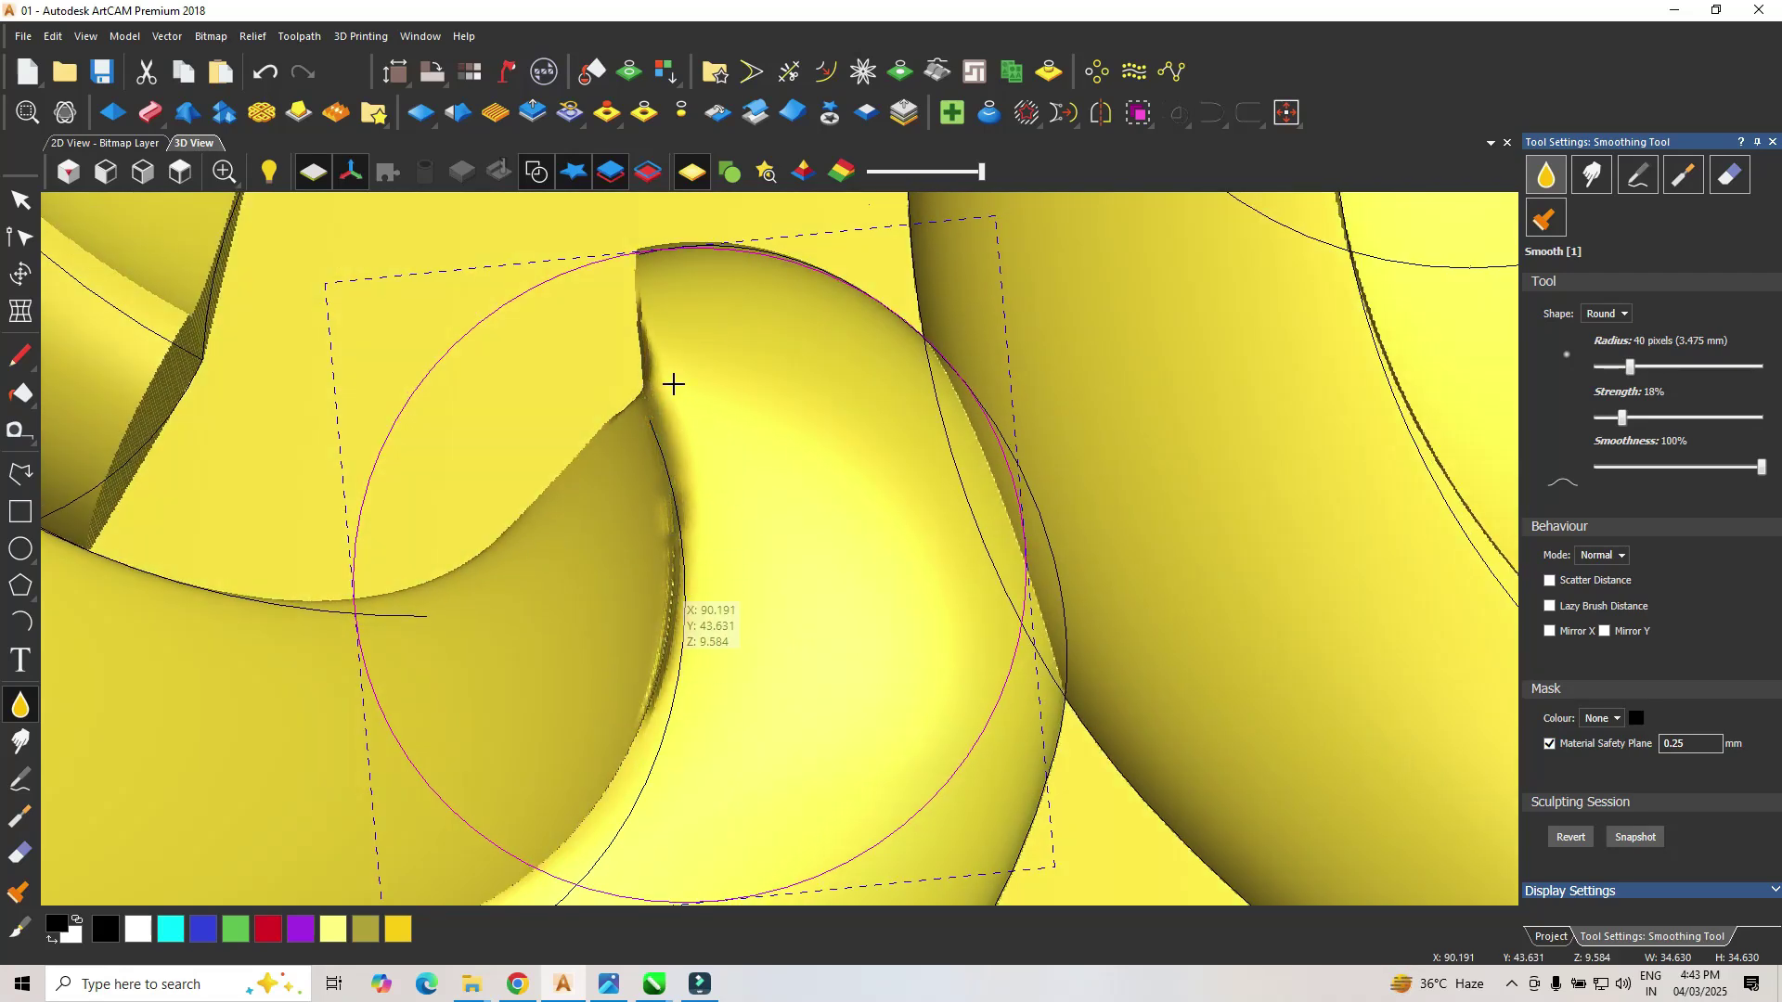
left_click(20, 201)
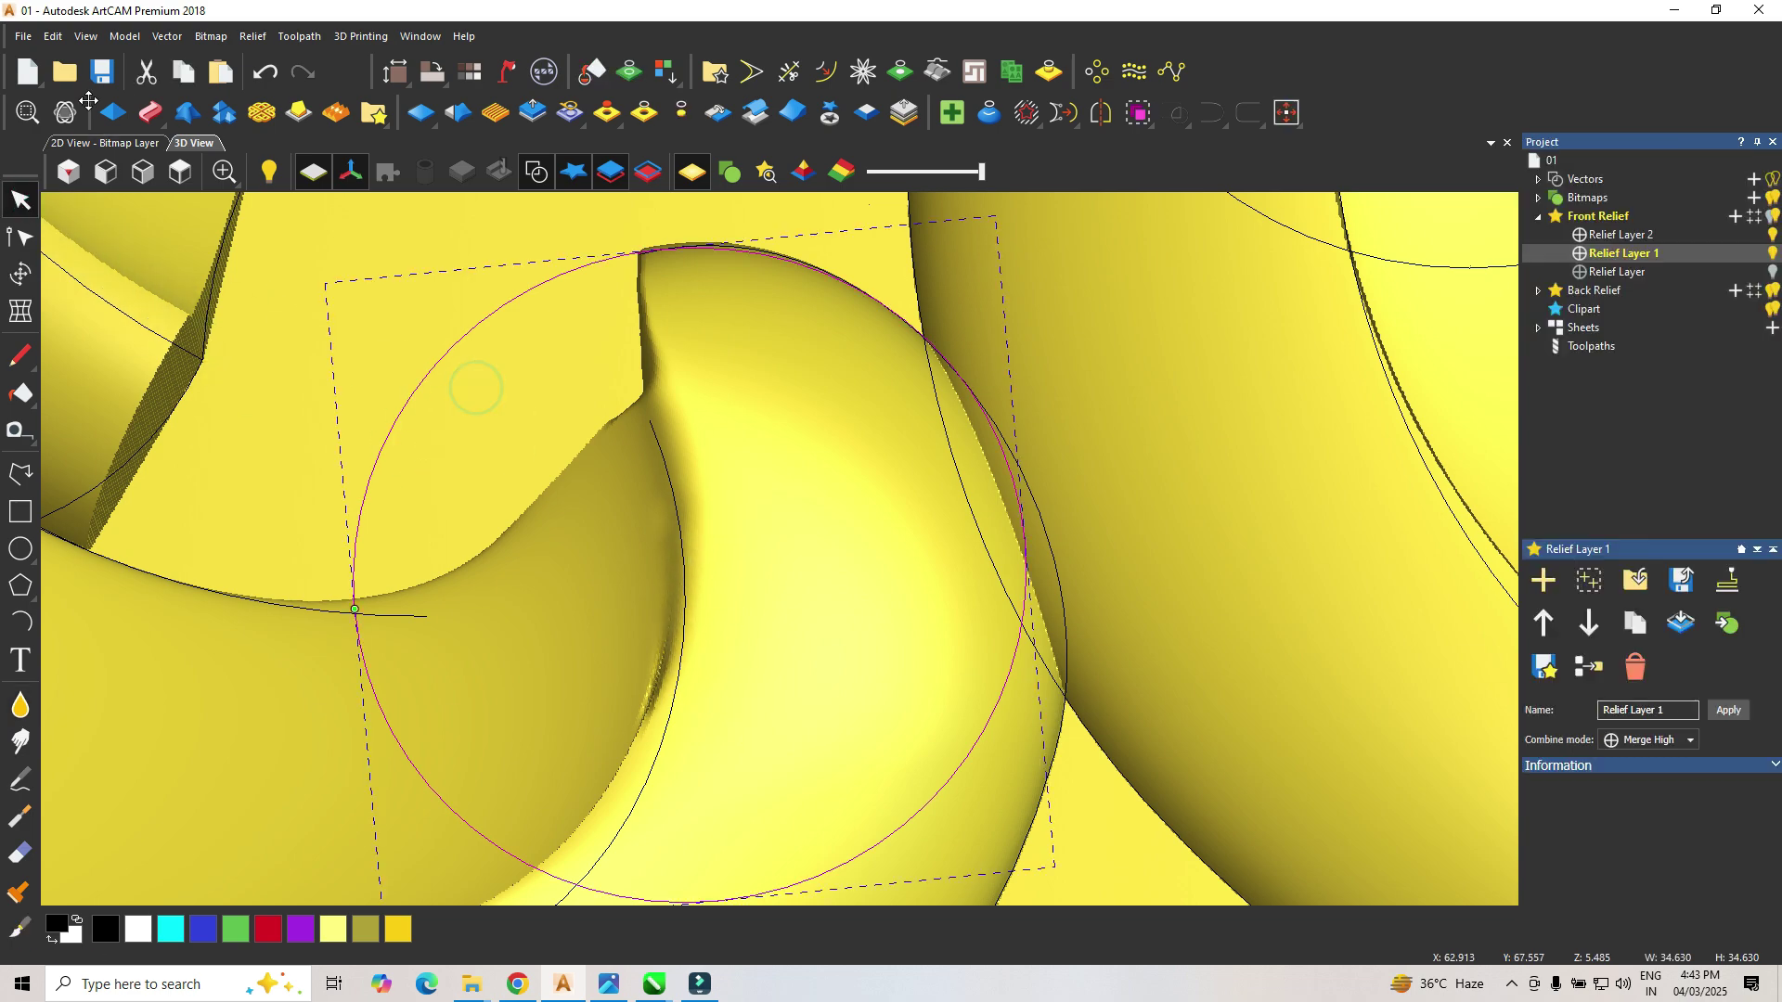
Step: Preview the 58-degree round shape limited to 8 mm over the smoothed small scroll end and examine how it blends
scroll(790, 548, "down", 4)
middle_click_drag(855, 597, 1086, 631)
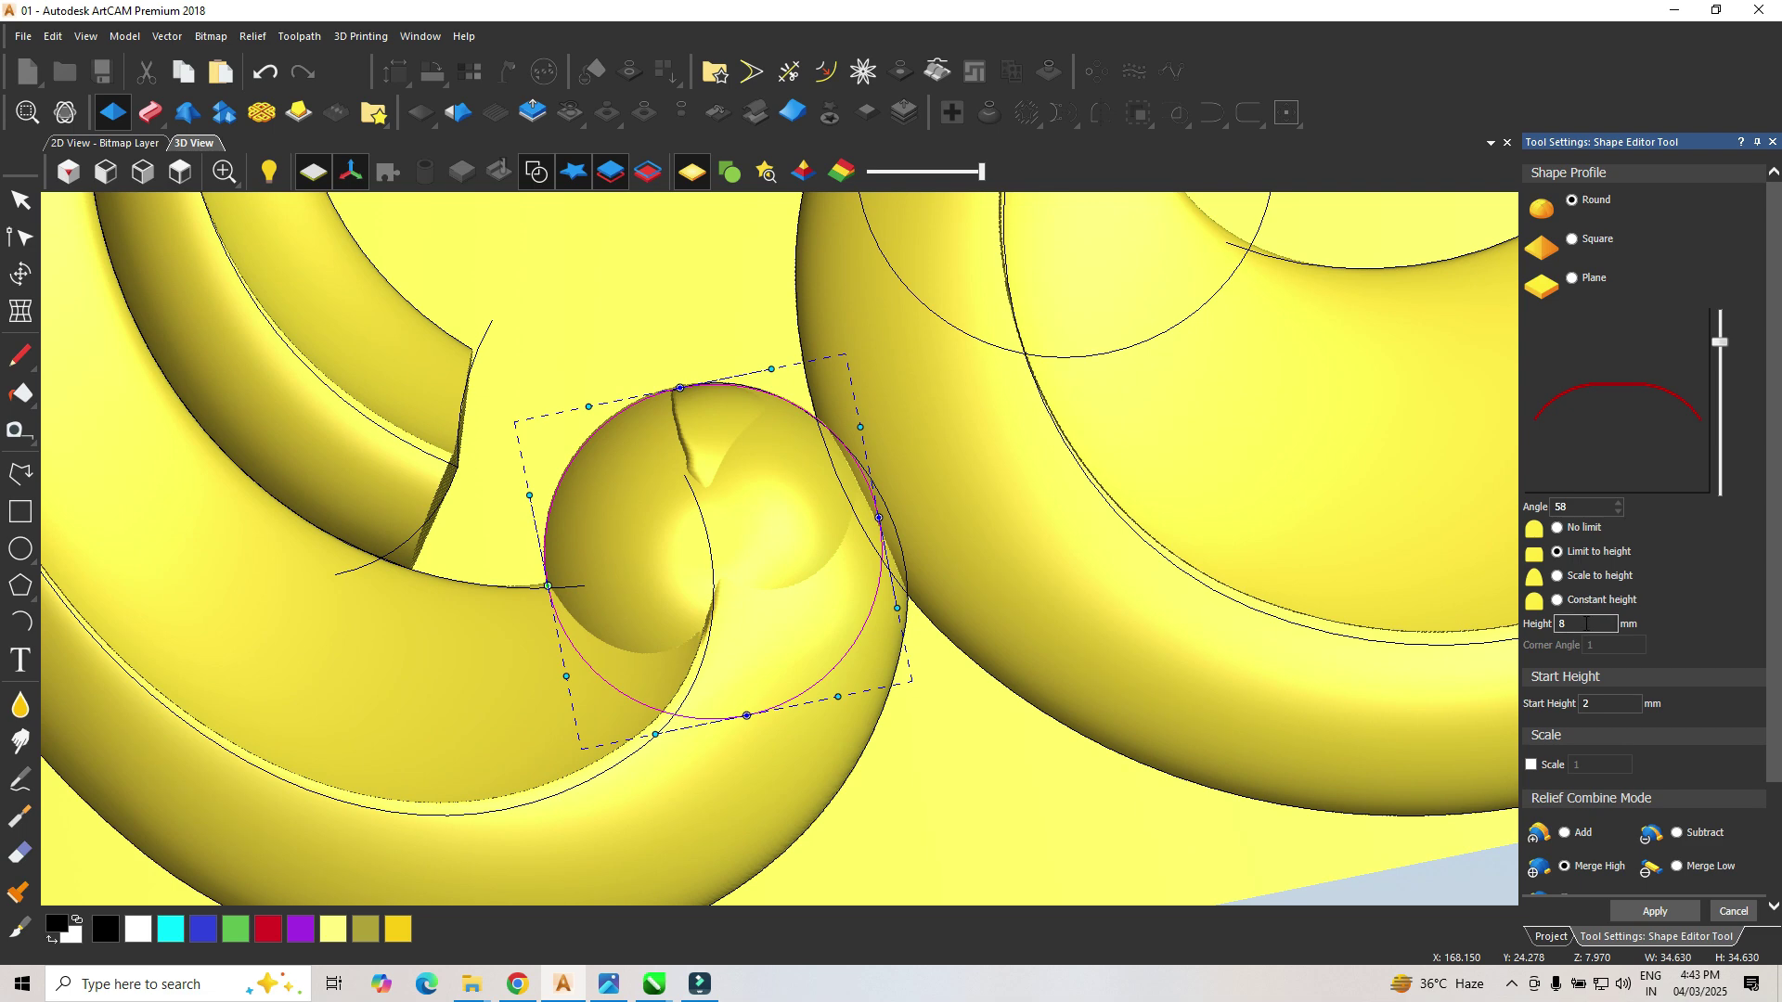
double_click(1555, 628)
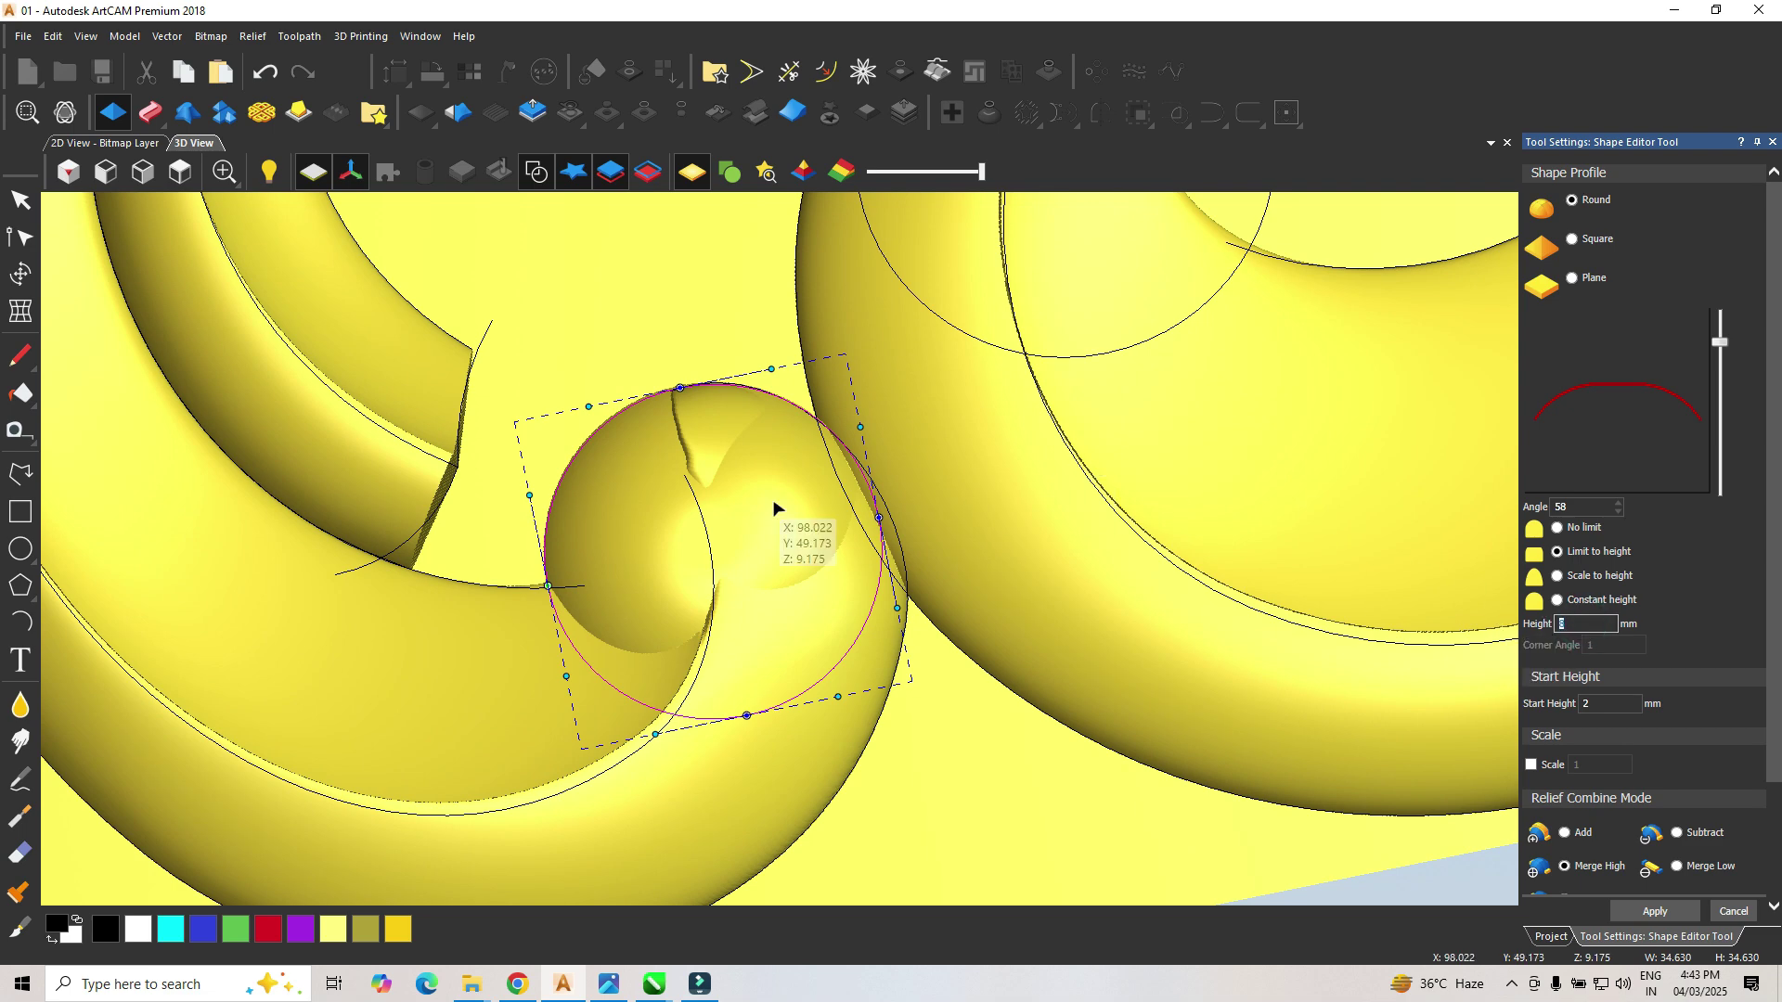
scroll(835, 557, "up", 3)
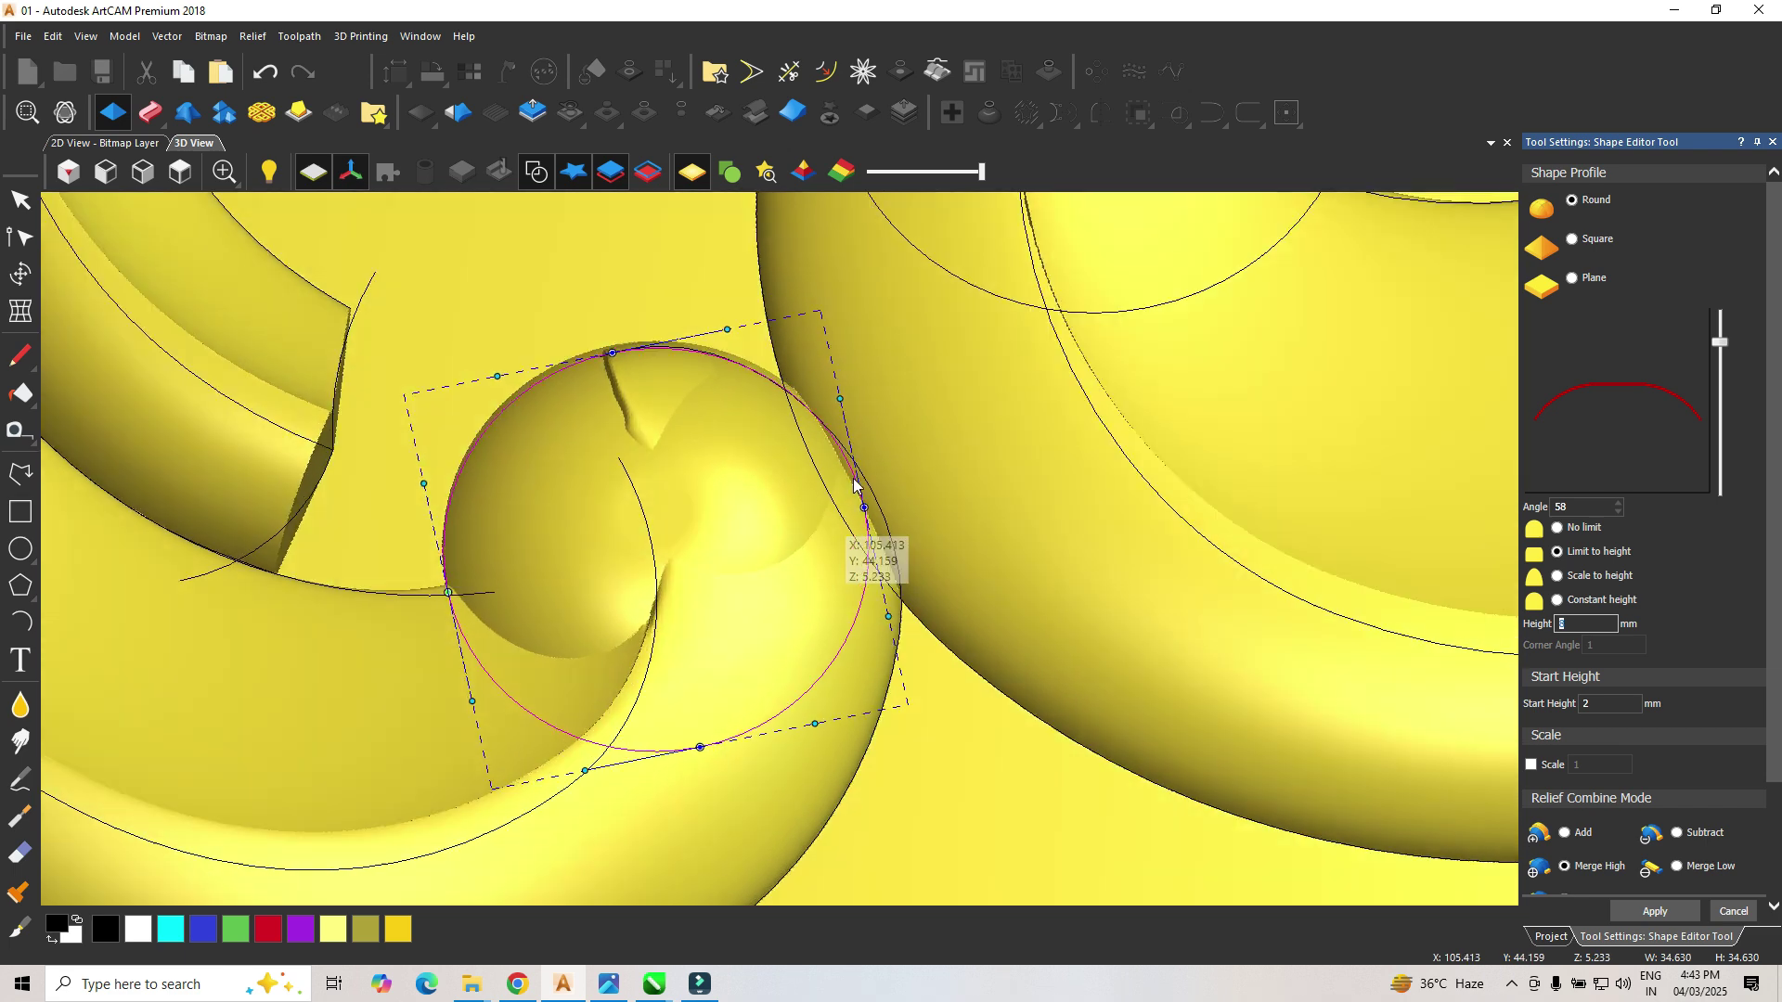
scroll(840, 547, "up", 2)
scroll(815, 585, "down", 2)
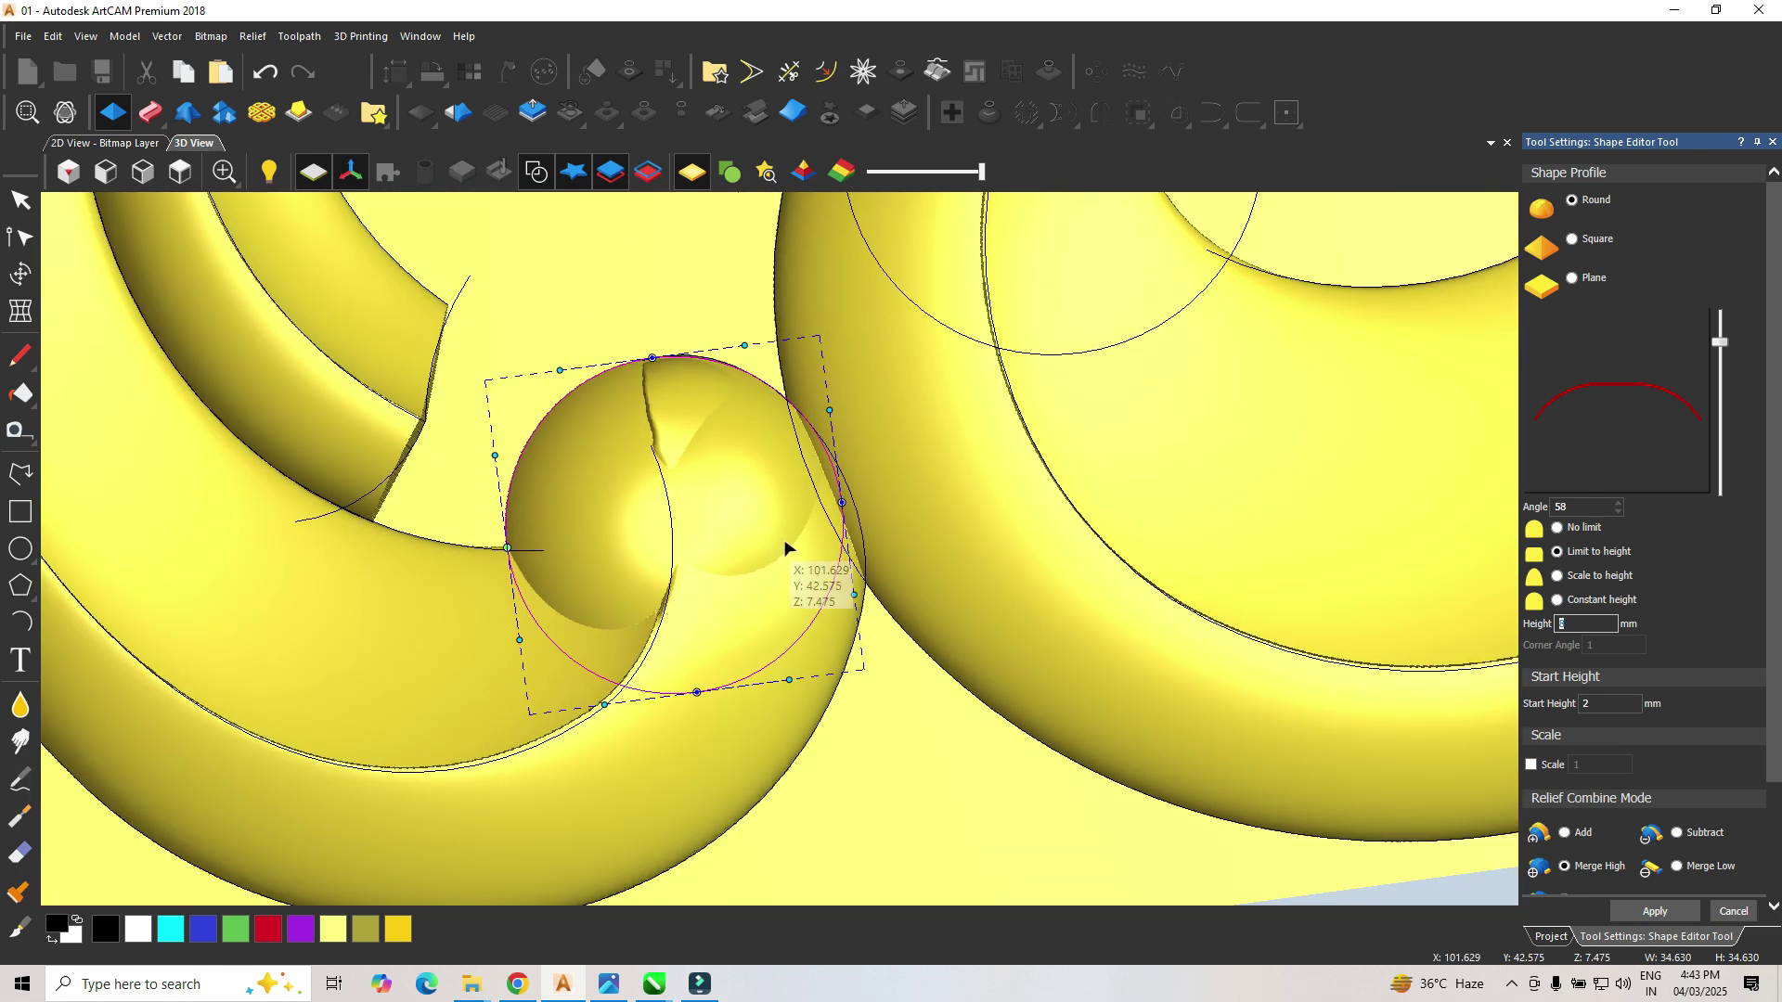
left_click(1514, 986)
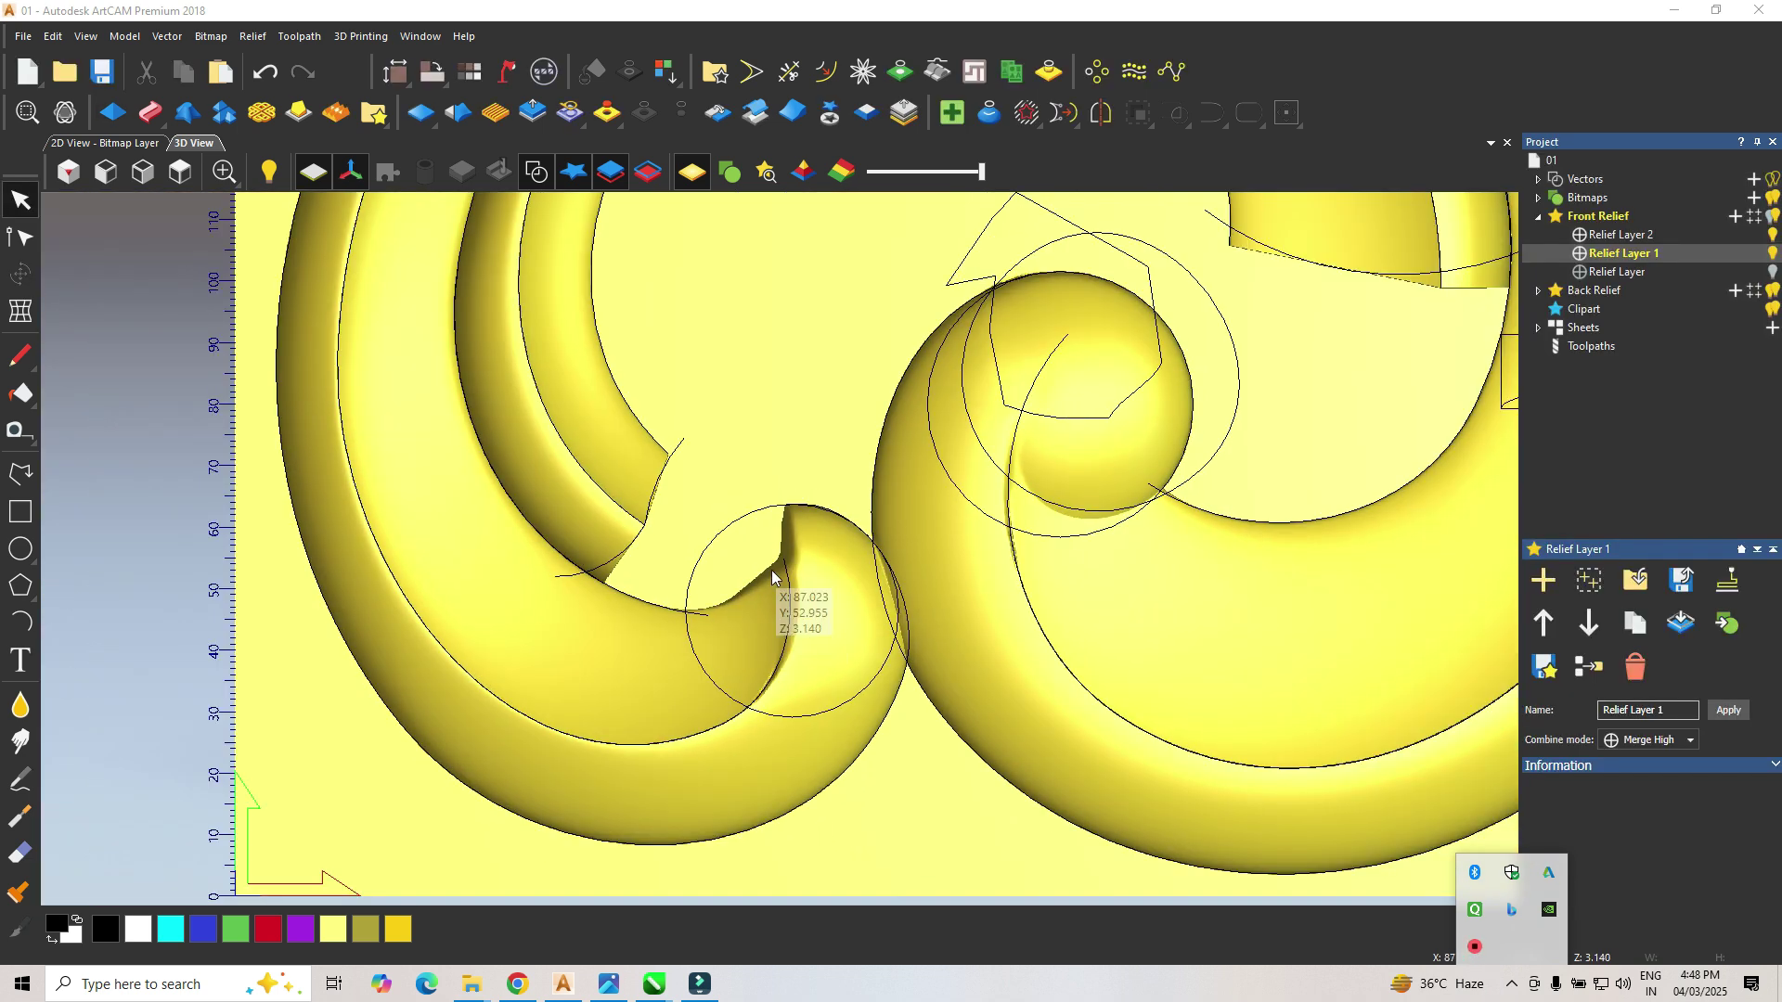
Step: Try a round shape on the small circle scaled to 7 mm height with a 3 mm start height
left_click(180, 172)
scroll(499, 640, "up", 3)
scroll(499, 641, "up", 3)
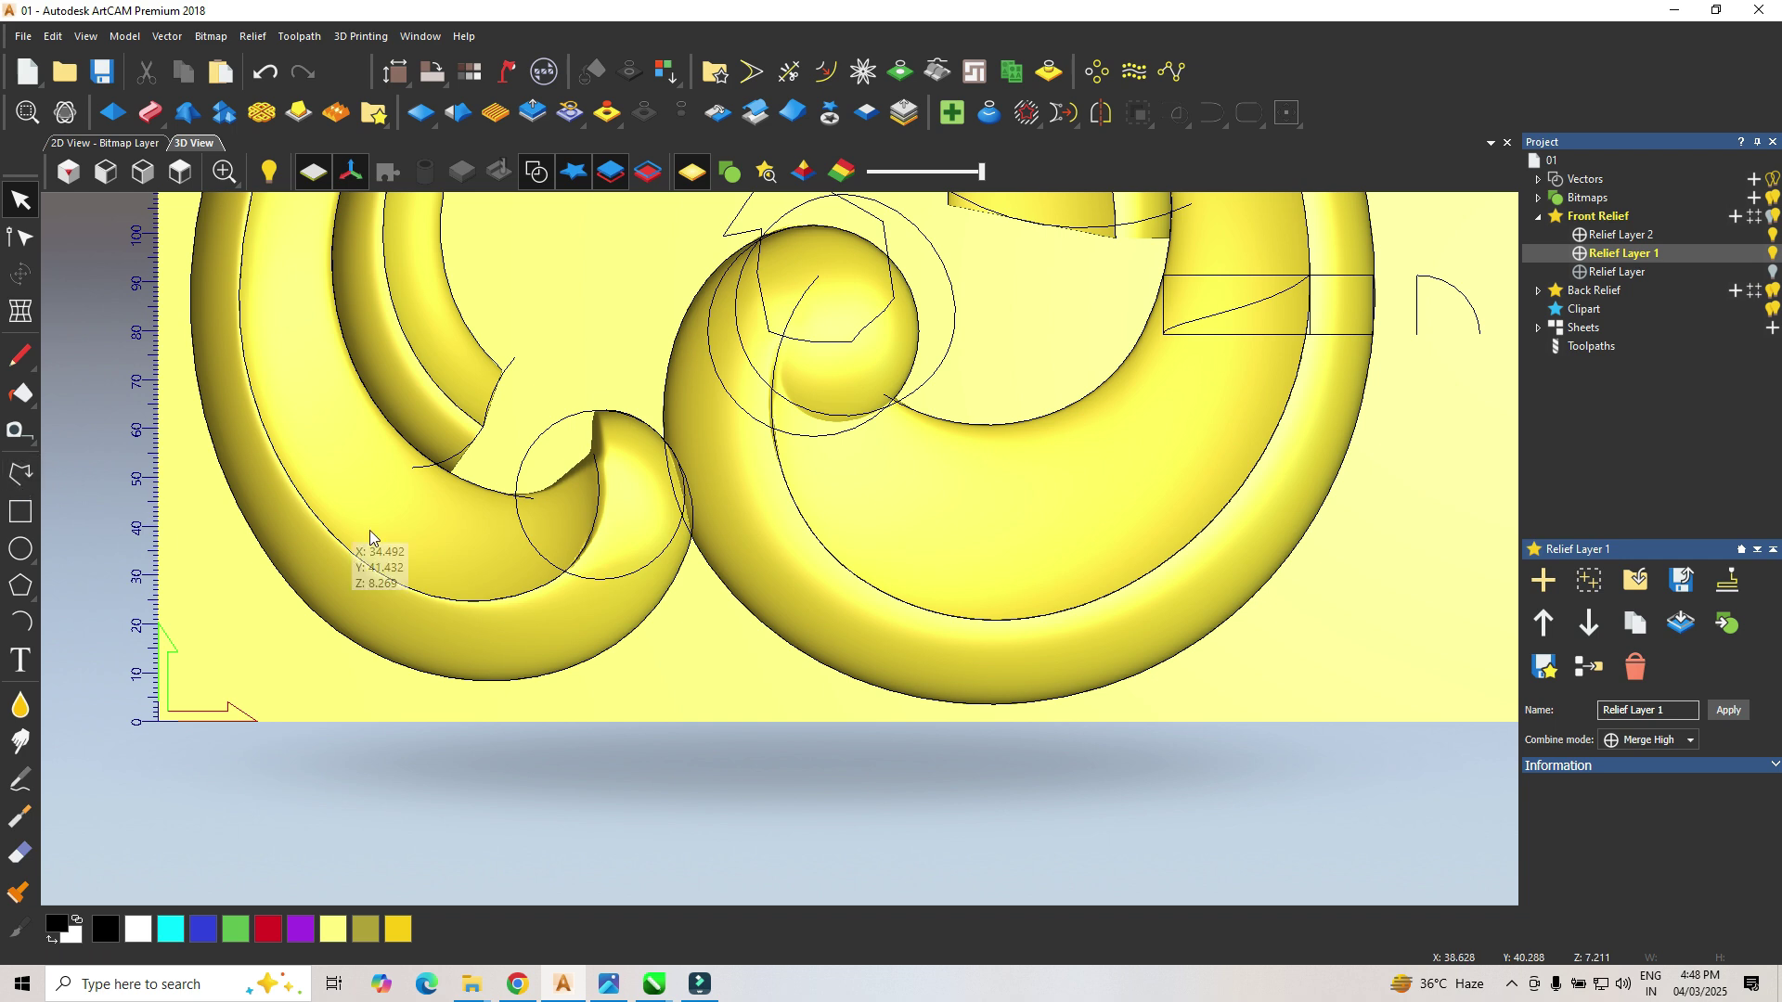
left_click(535, 541)
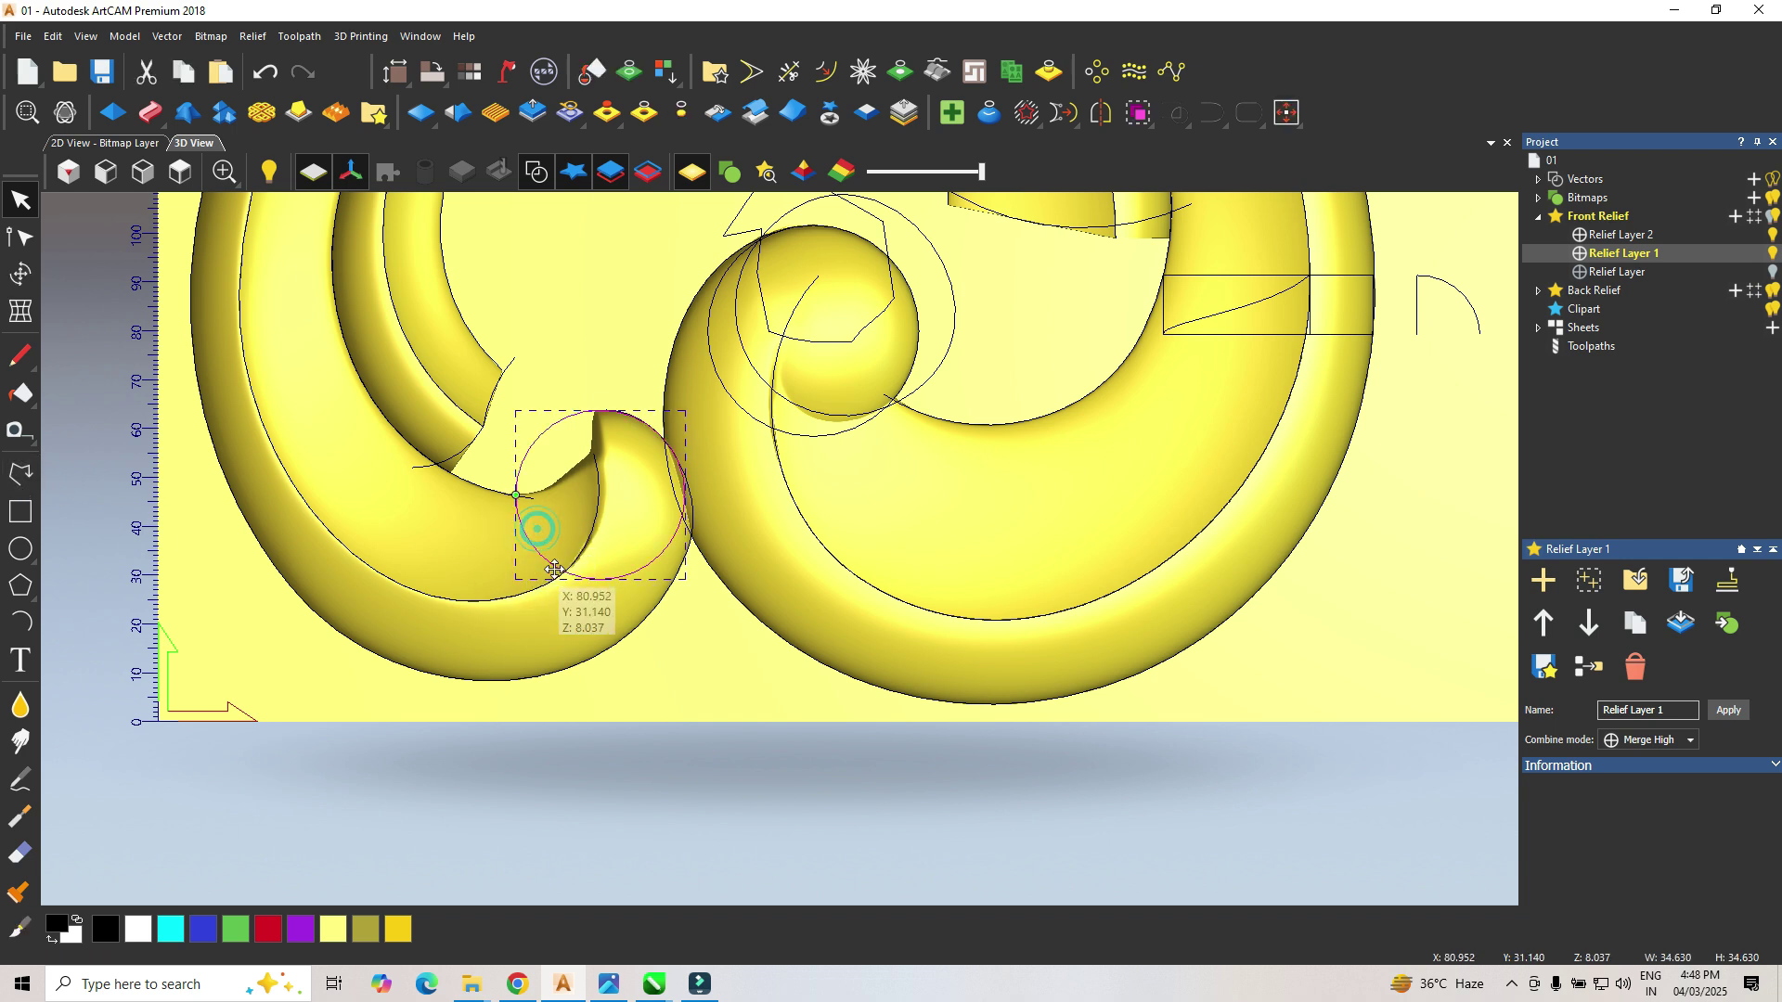
left_click(120, 113)
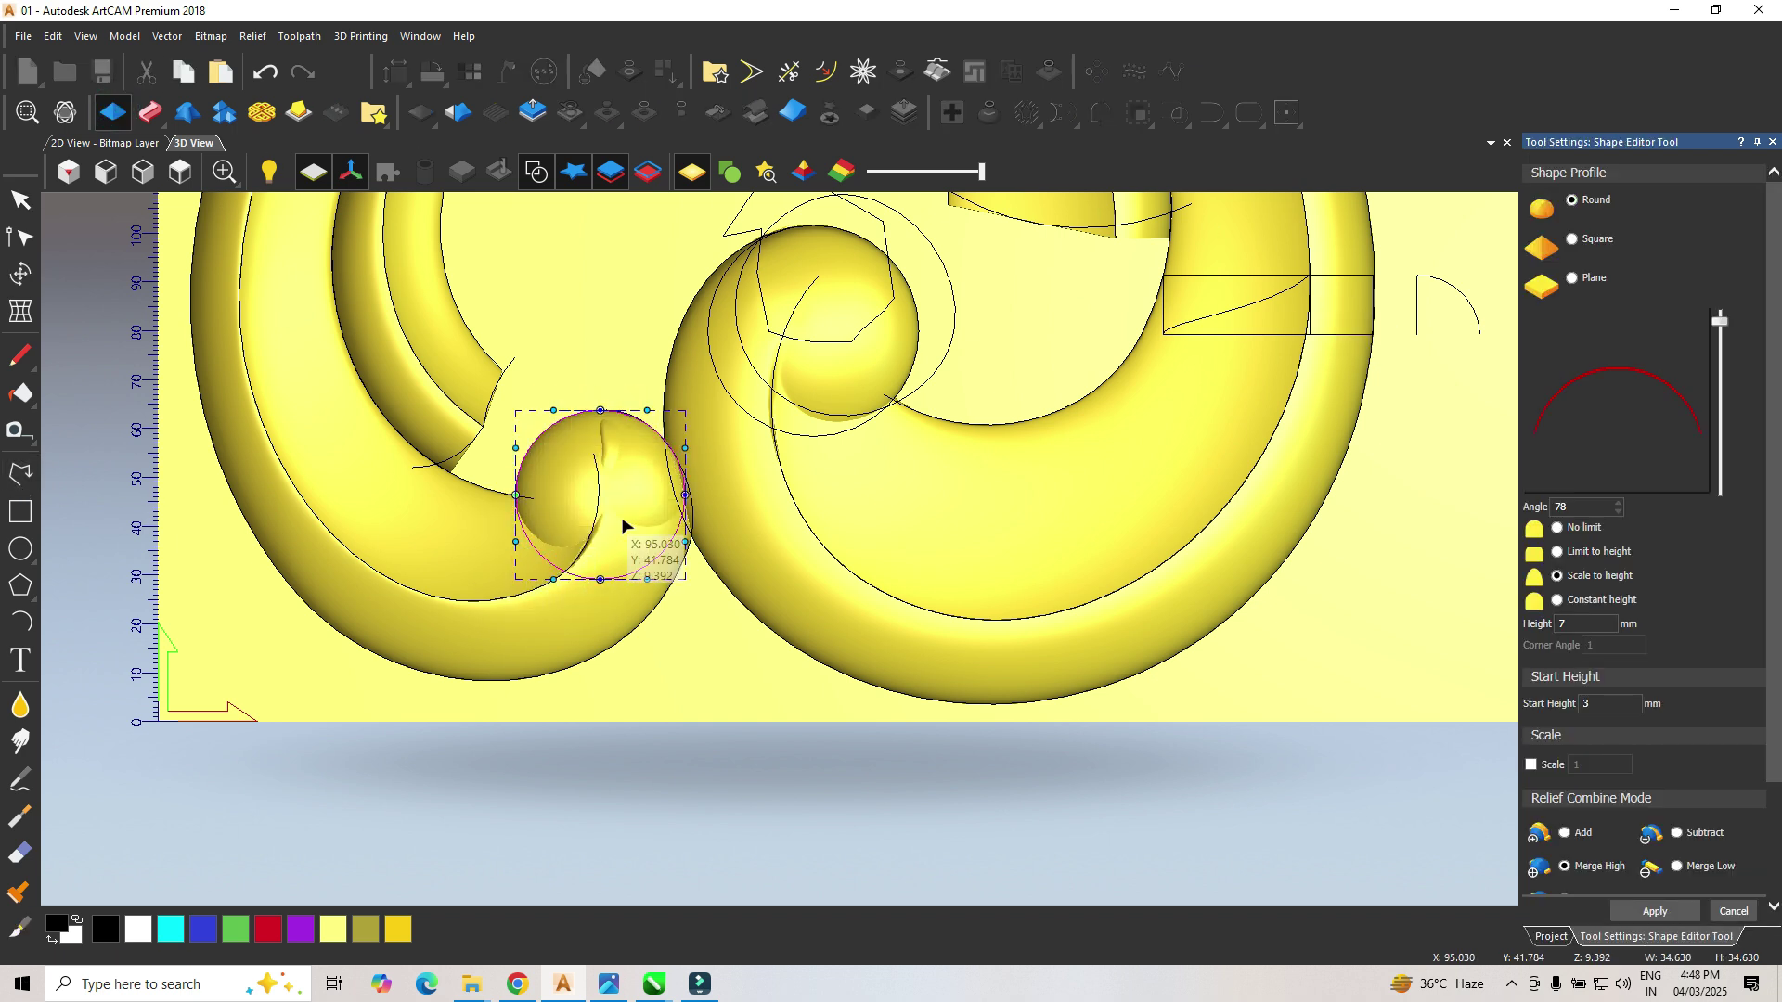
scroll(634, 508, "up", 1)
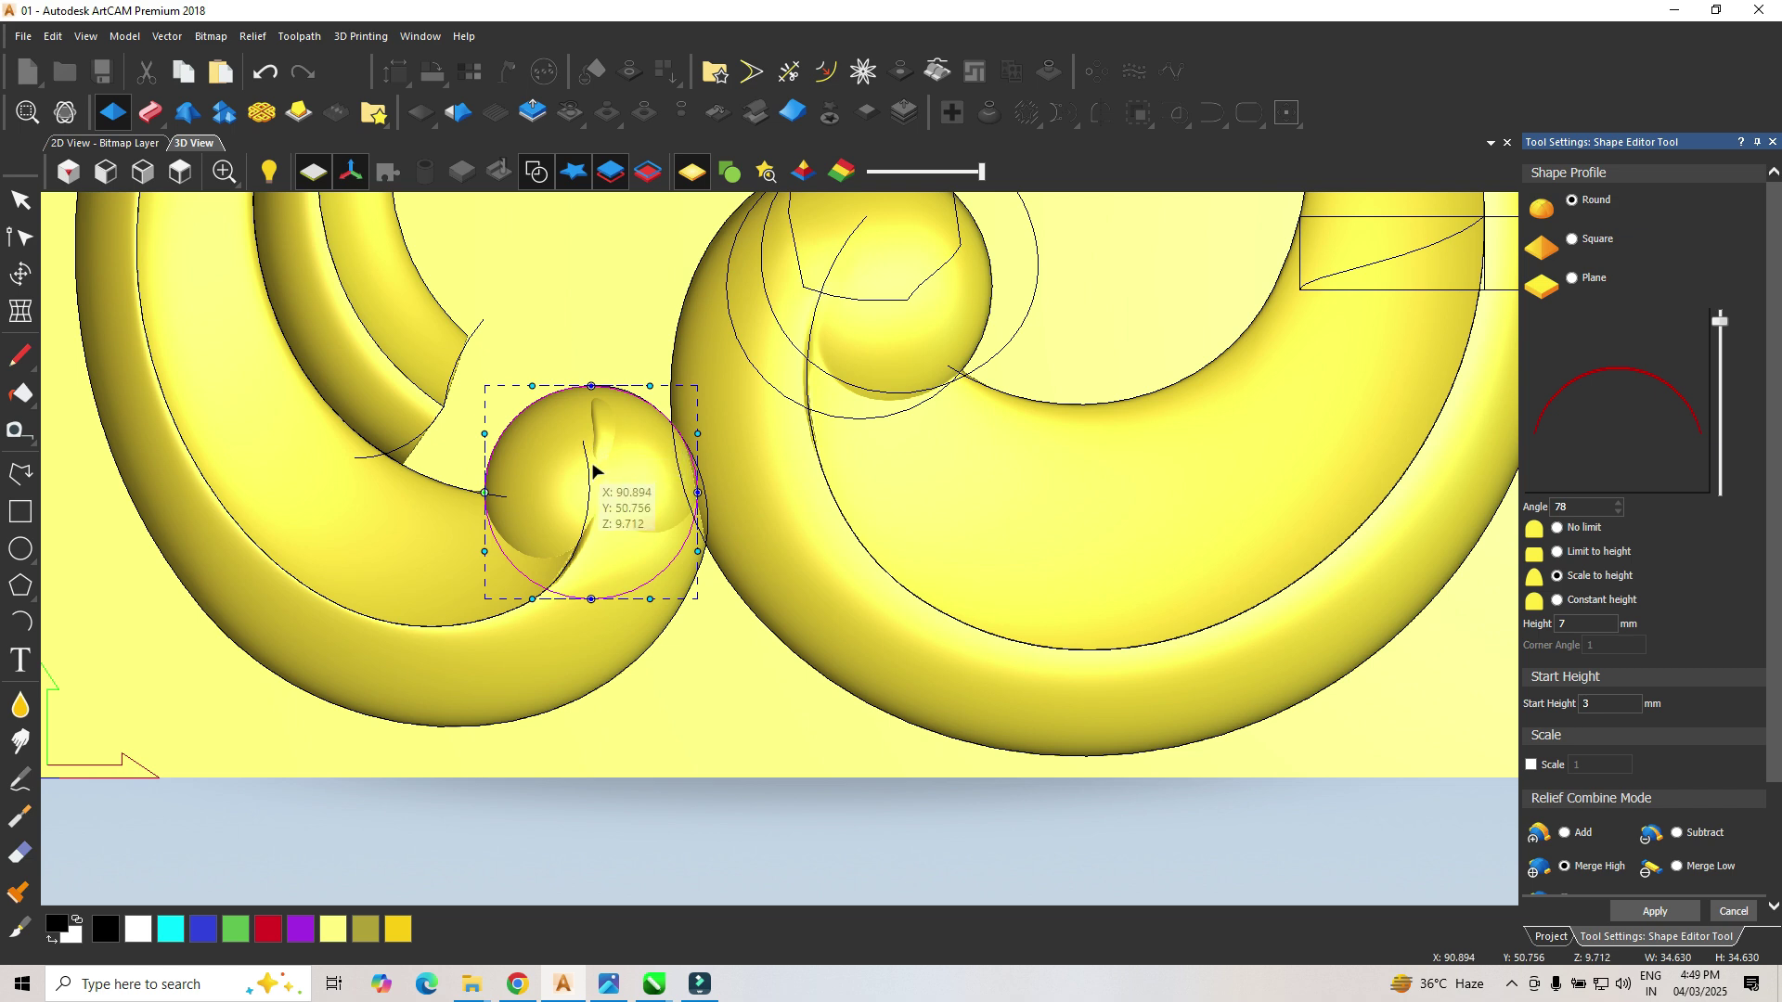
left_click_drag(1722, 336, 1726, 244)
left_click(1733, 911)
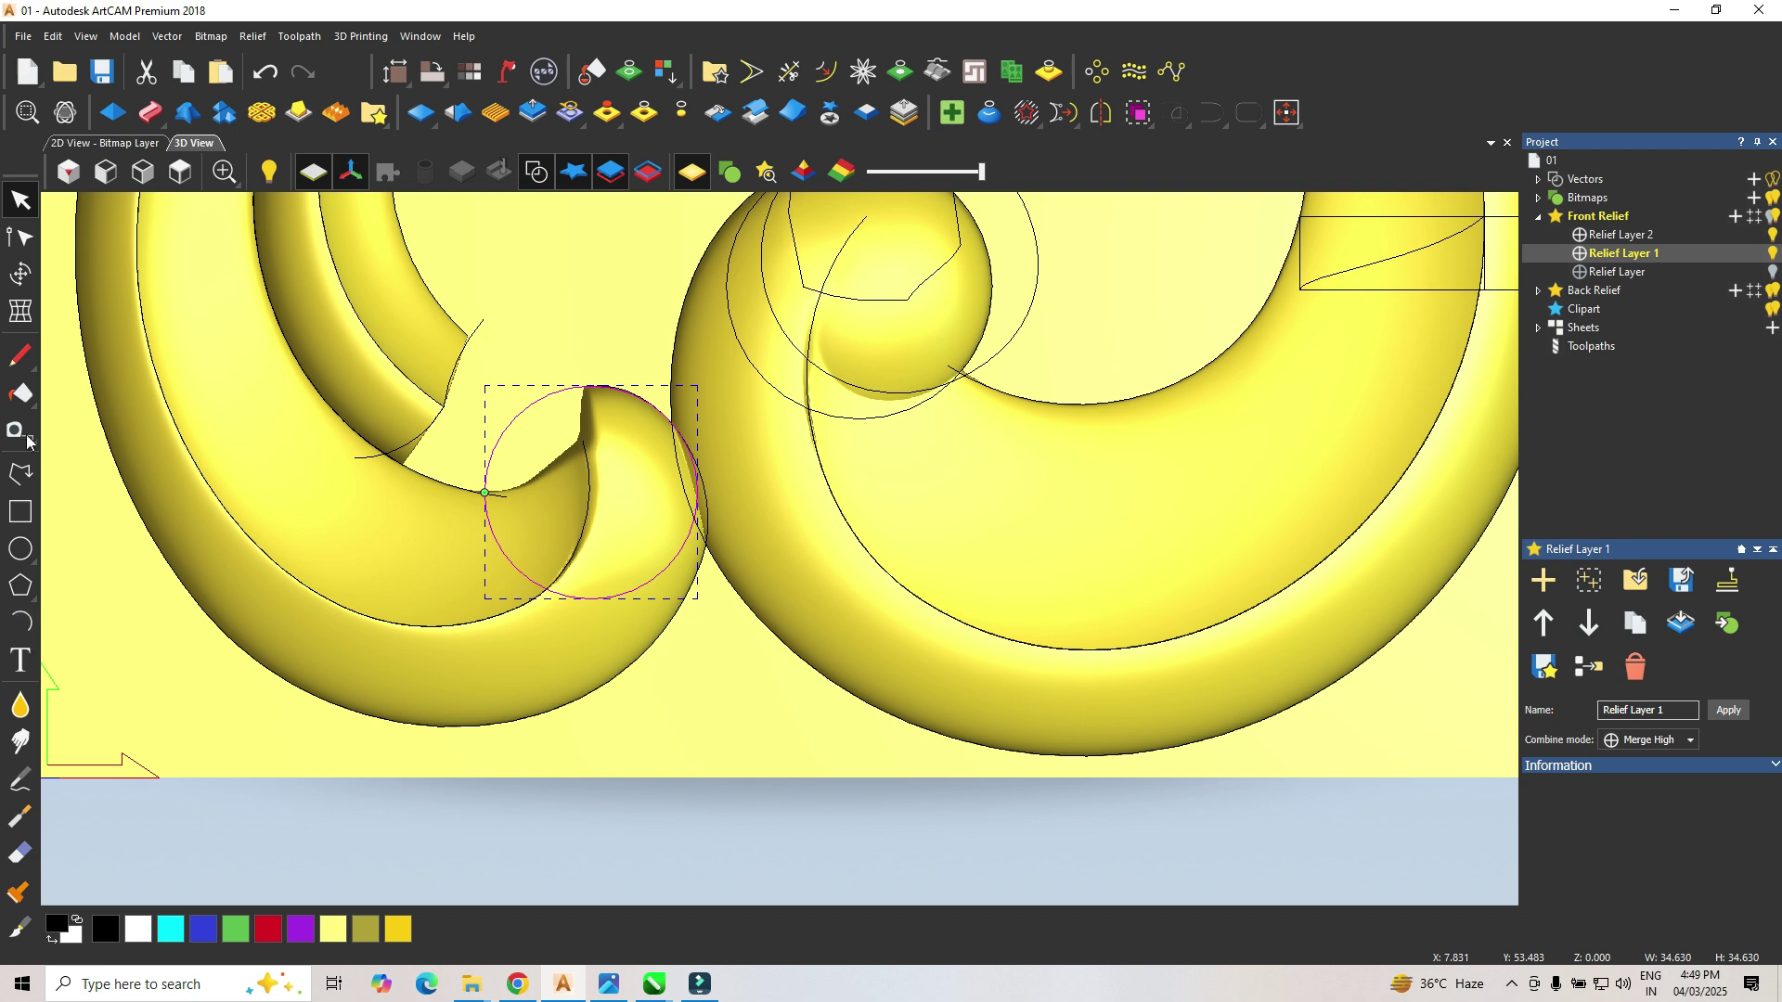
Step: Draw a closed polyline, about 25 by 27 mm, around the raised tip of the small scroll end
left_click(18, 474)
left_click(629, 360)
left_click(650, 432)
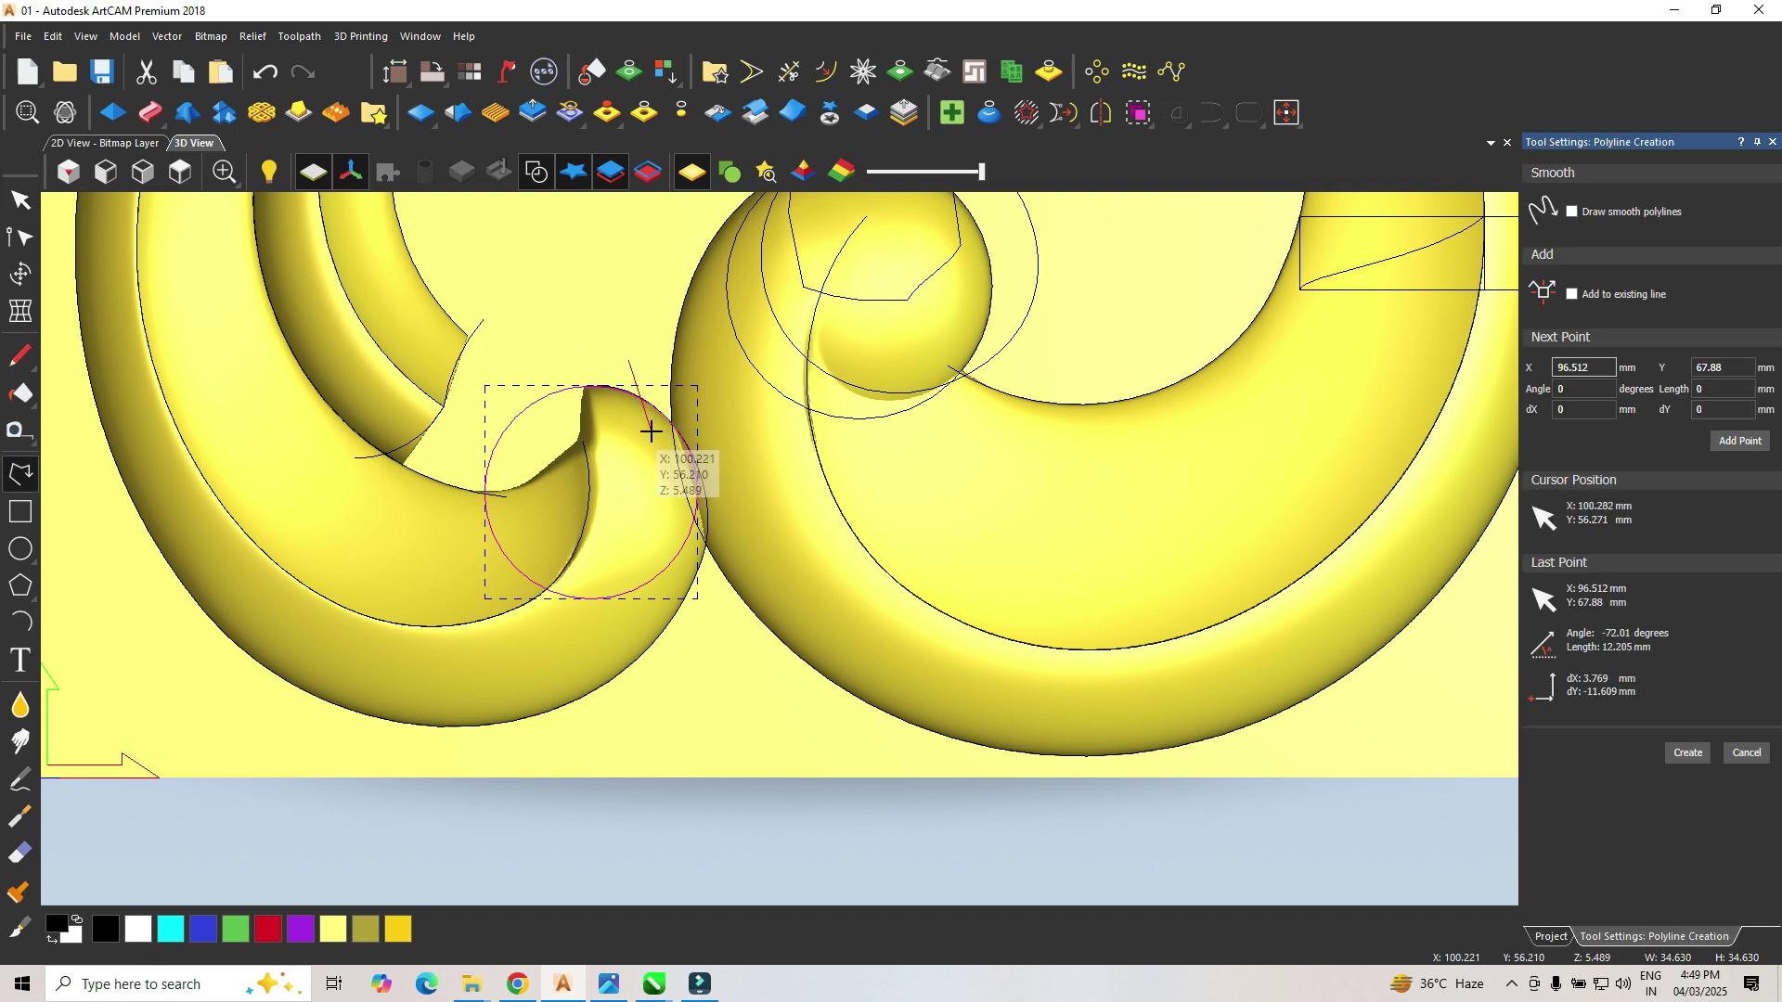
left_click(589, 509)
left_click(536, 517)
left_click(495, 352)
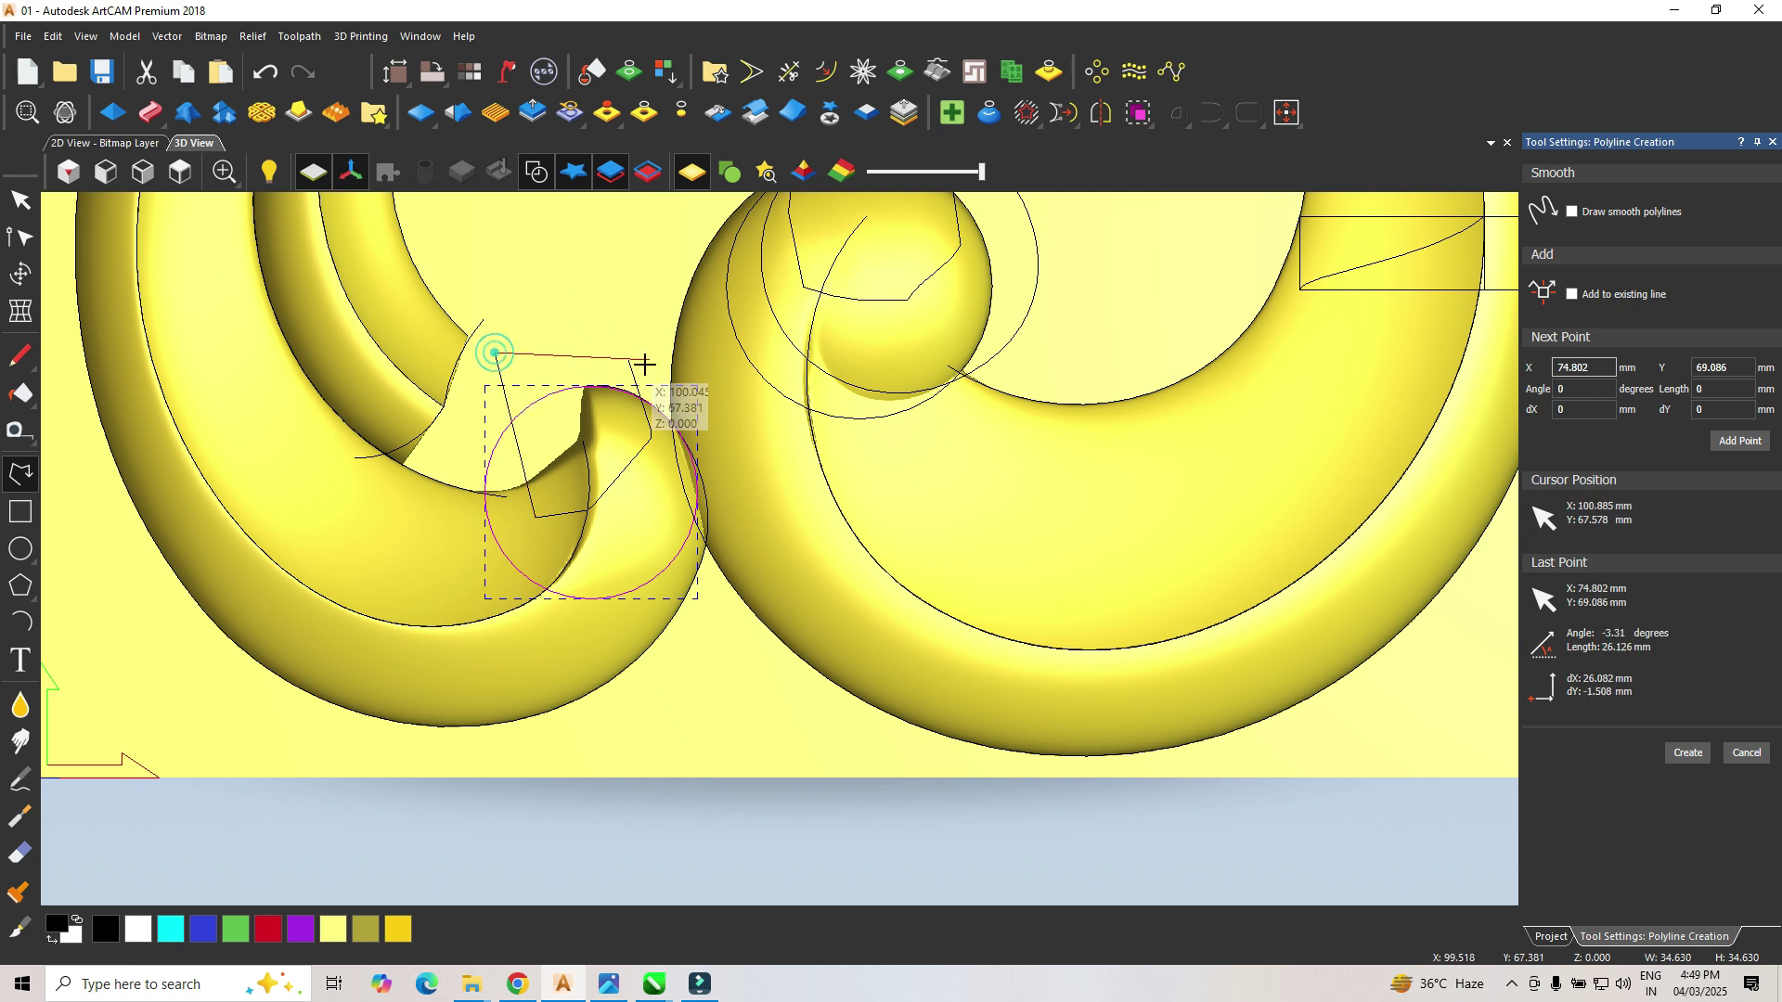
left_click(628, 362)
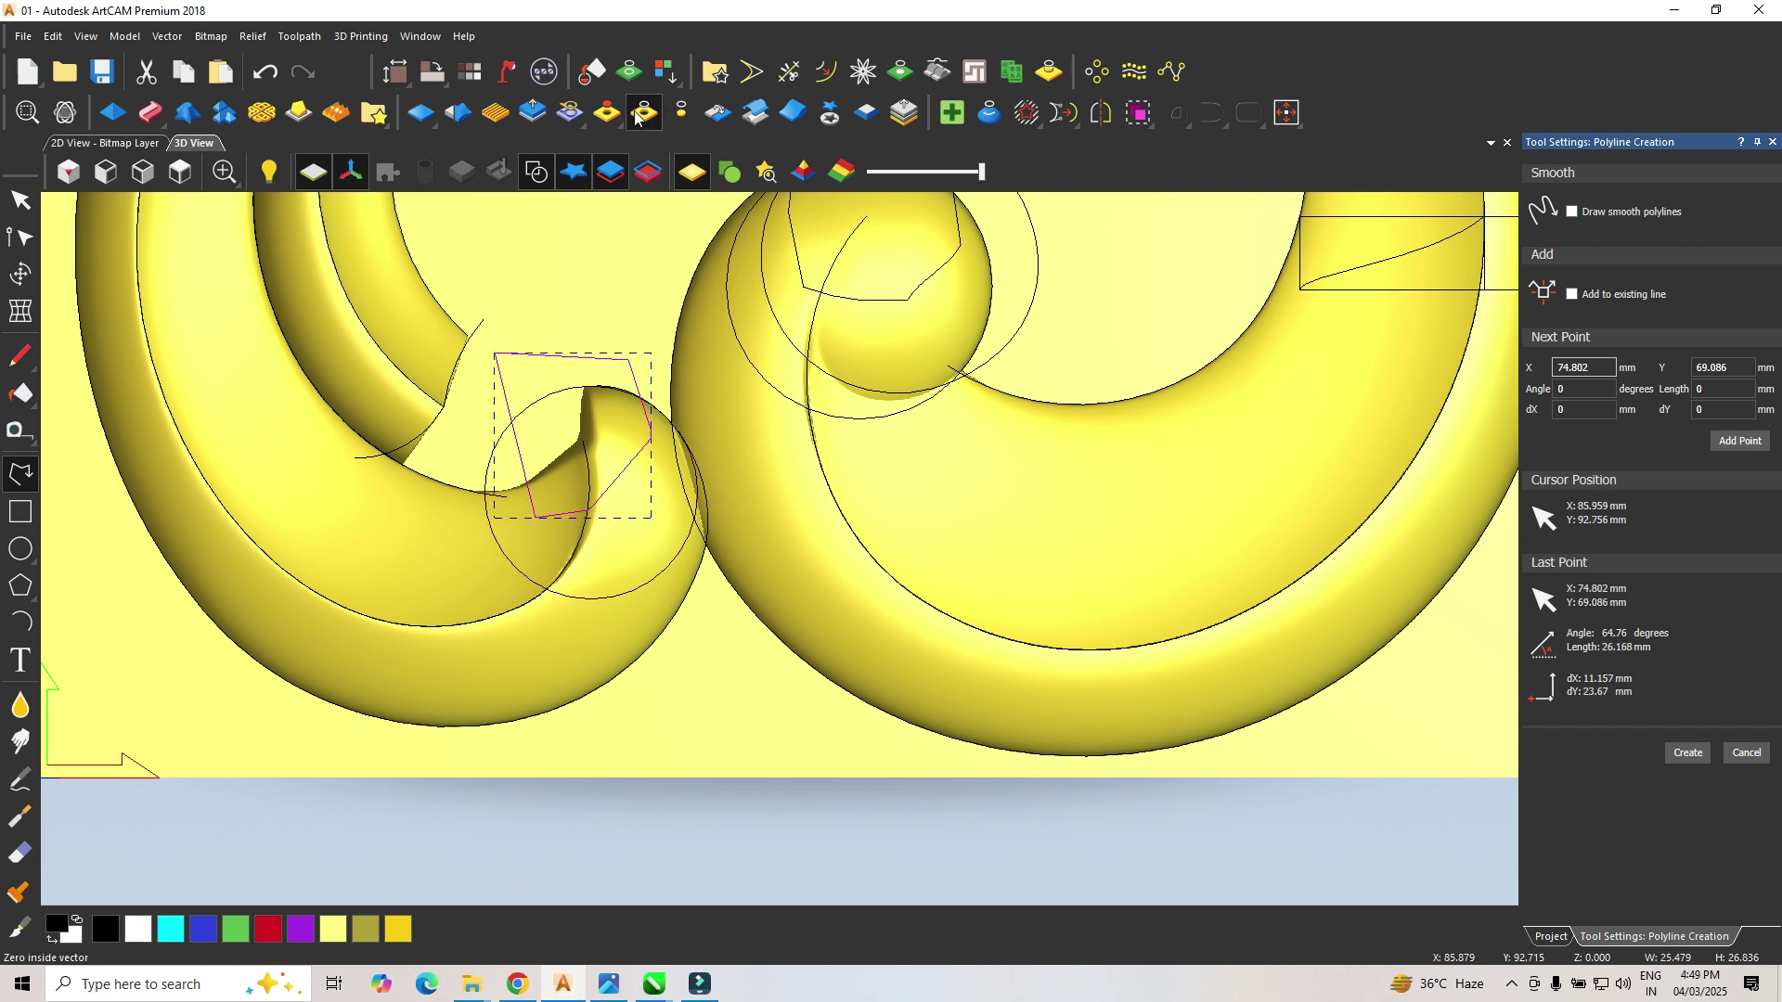
Step: Zero the relief inside the tip outline, remove the outline, and select the small circle
key("Escape")
left_click(579, 320)
left_click(557, 357)
left_click(517, 416)
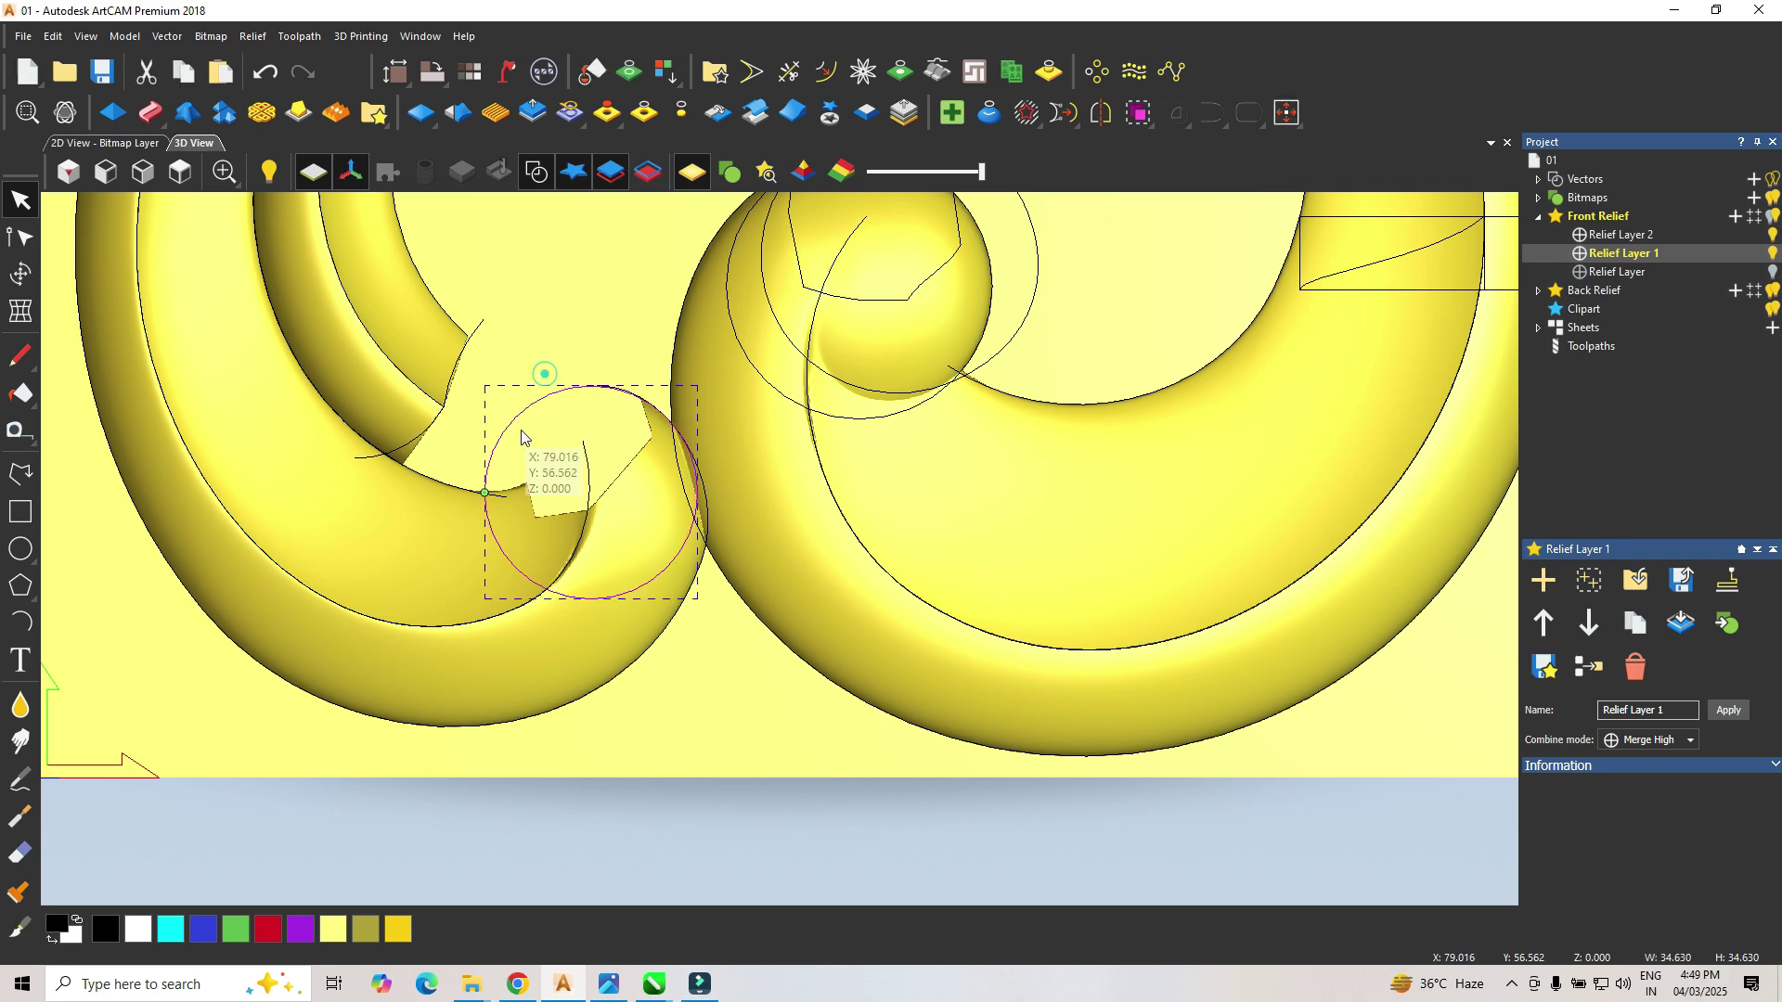
Step: Merge high a round shape on the small circle, scaled to 9 mm height with a 1 mm start height and a 59-degree angle
left_click(123, 125)
mouse_move(593, 461)
middle_mouse_down()
mouse_move(914, 306)
mouse_move(571, 478)
middle_mouse_up()
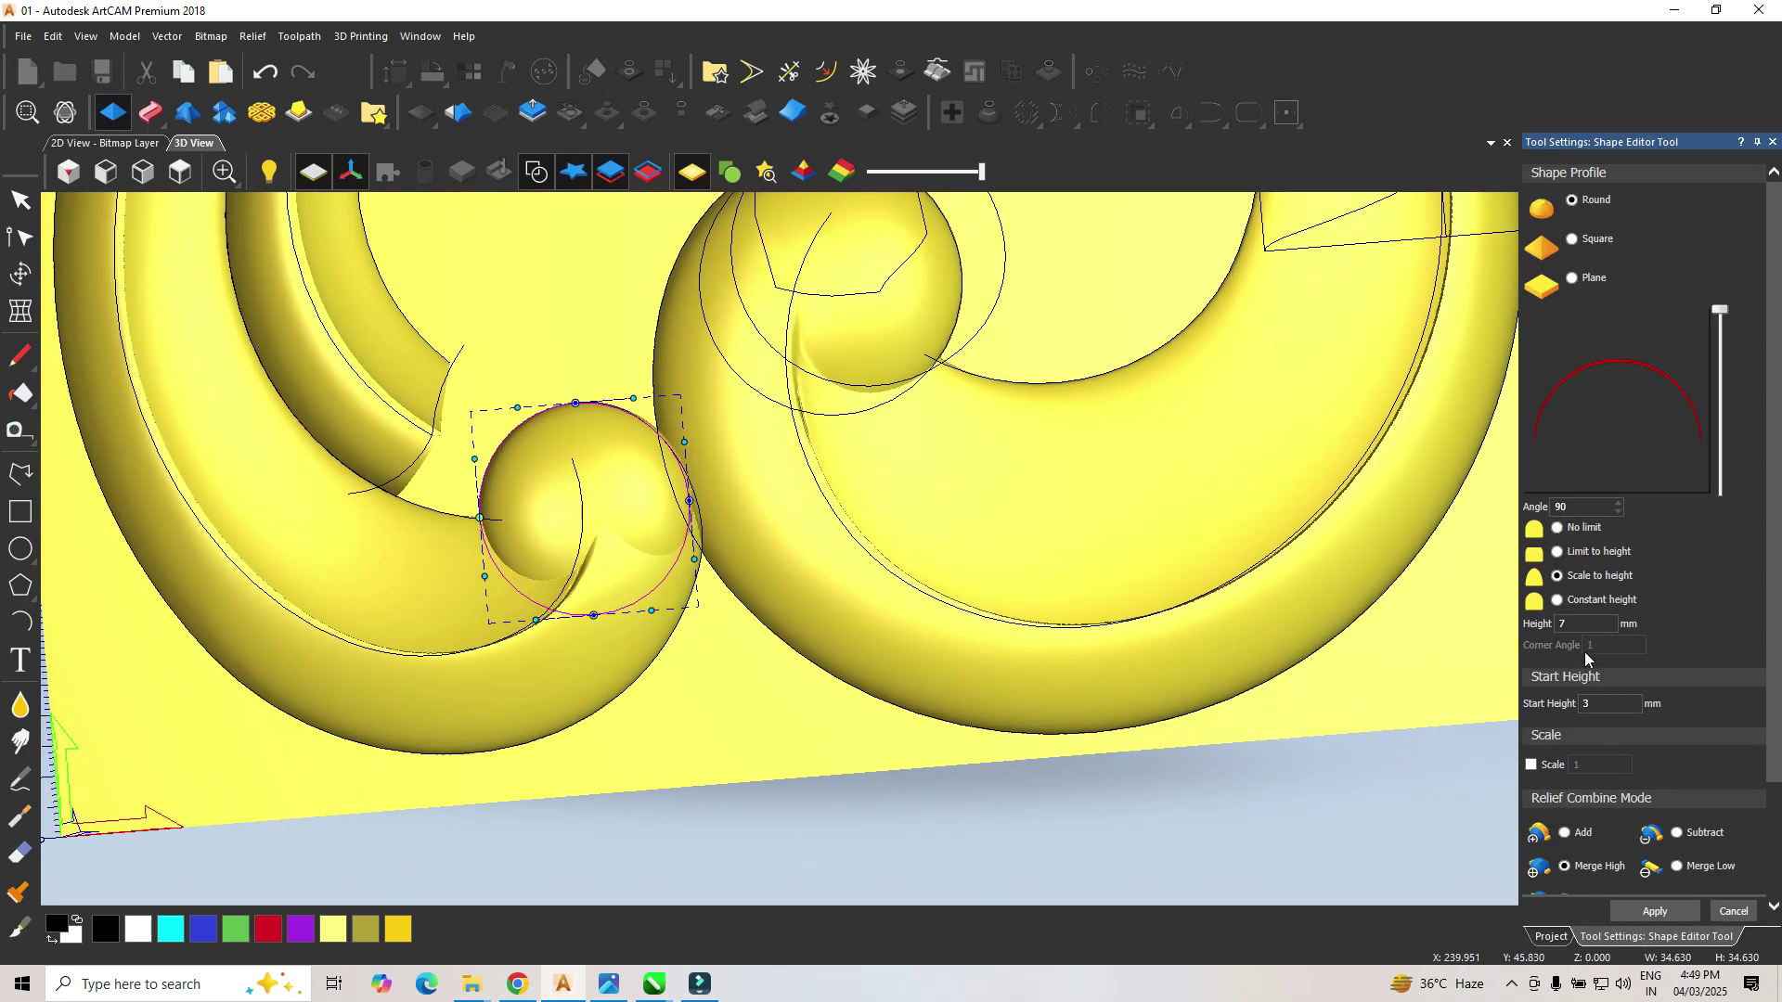
type("9")
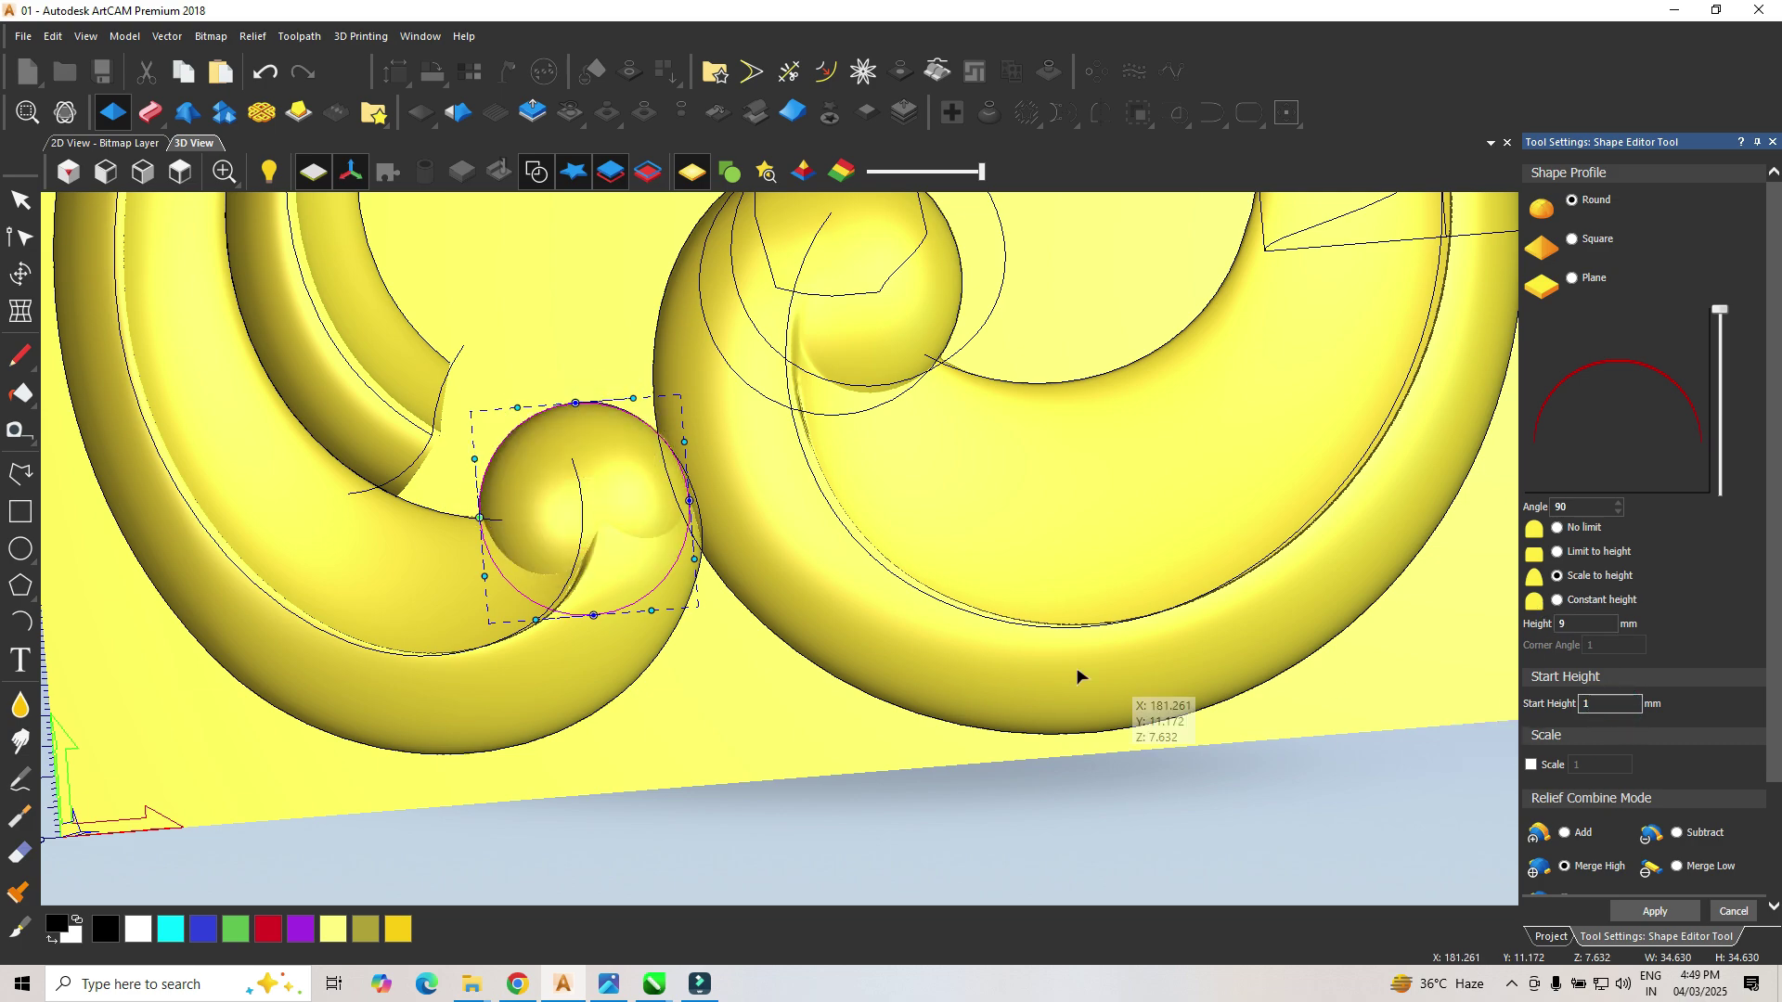
scroll(649, 548, "up", 3)
middle_click_drag(435, 682, 564, 612)
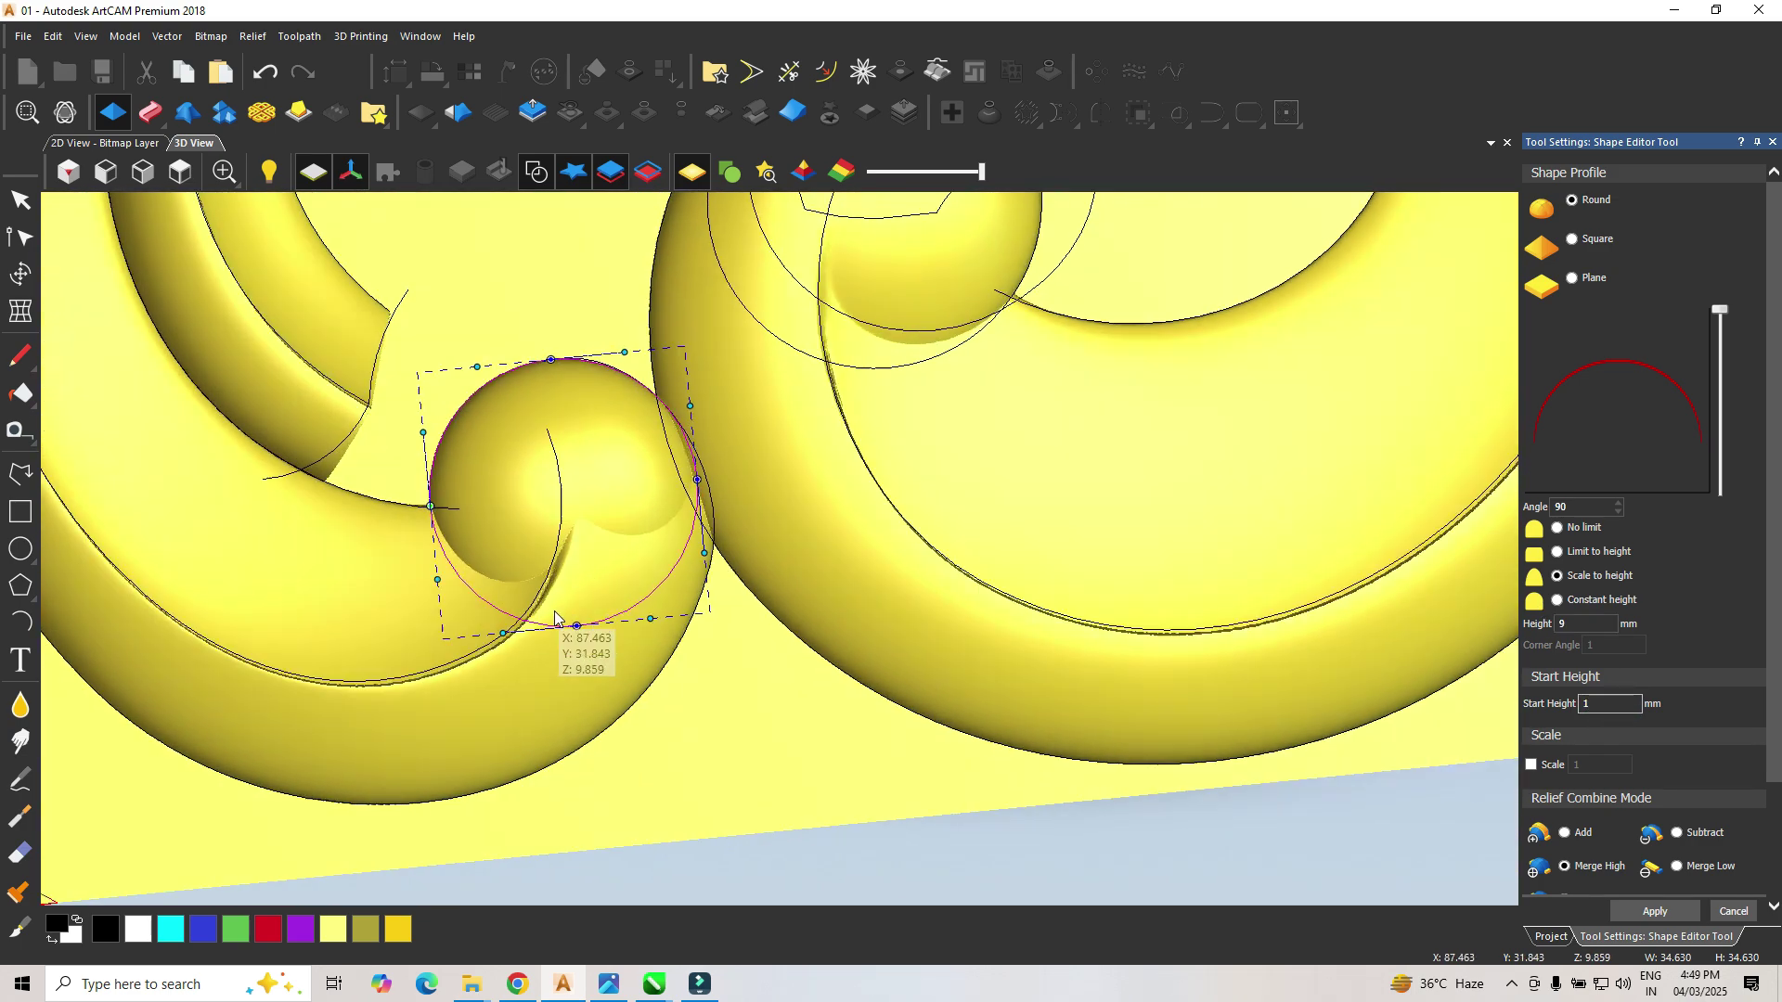
left_click_drag(1717, 310, 1719, 339)
middle_click_drag(900, 414, 863, 478)
scroll(657, 516, "down", 4)
middle_click_drag(657, 516, 779, 580)
scroll(1670, 894, "down", 3)
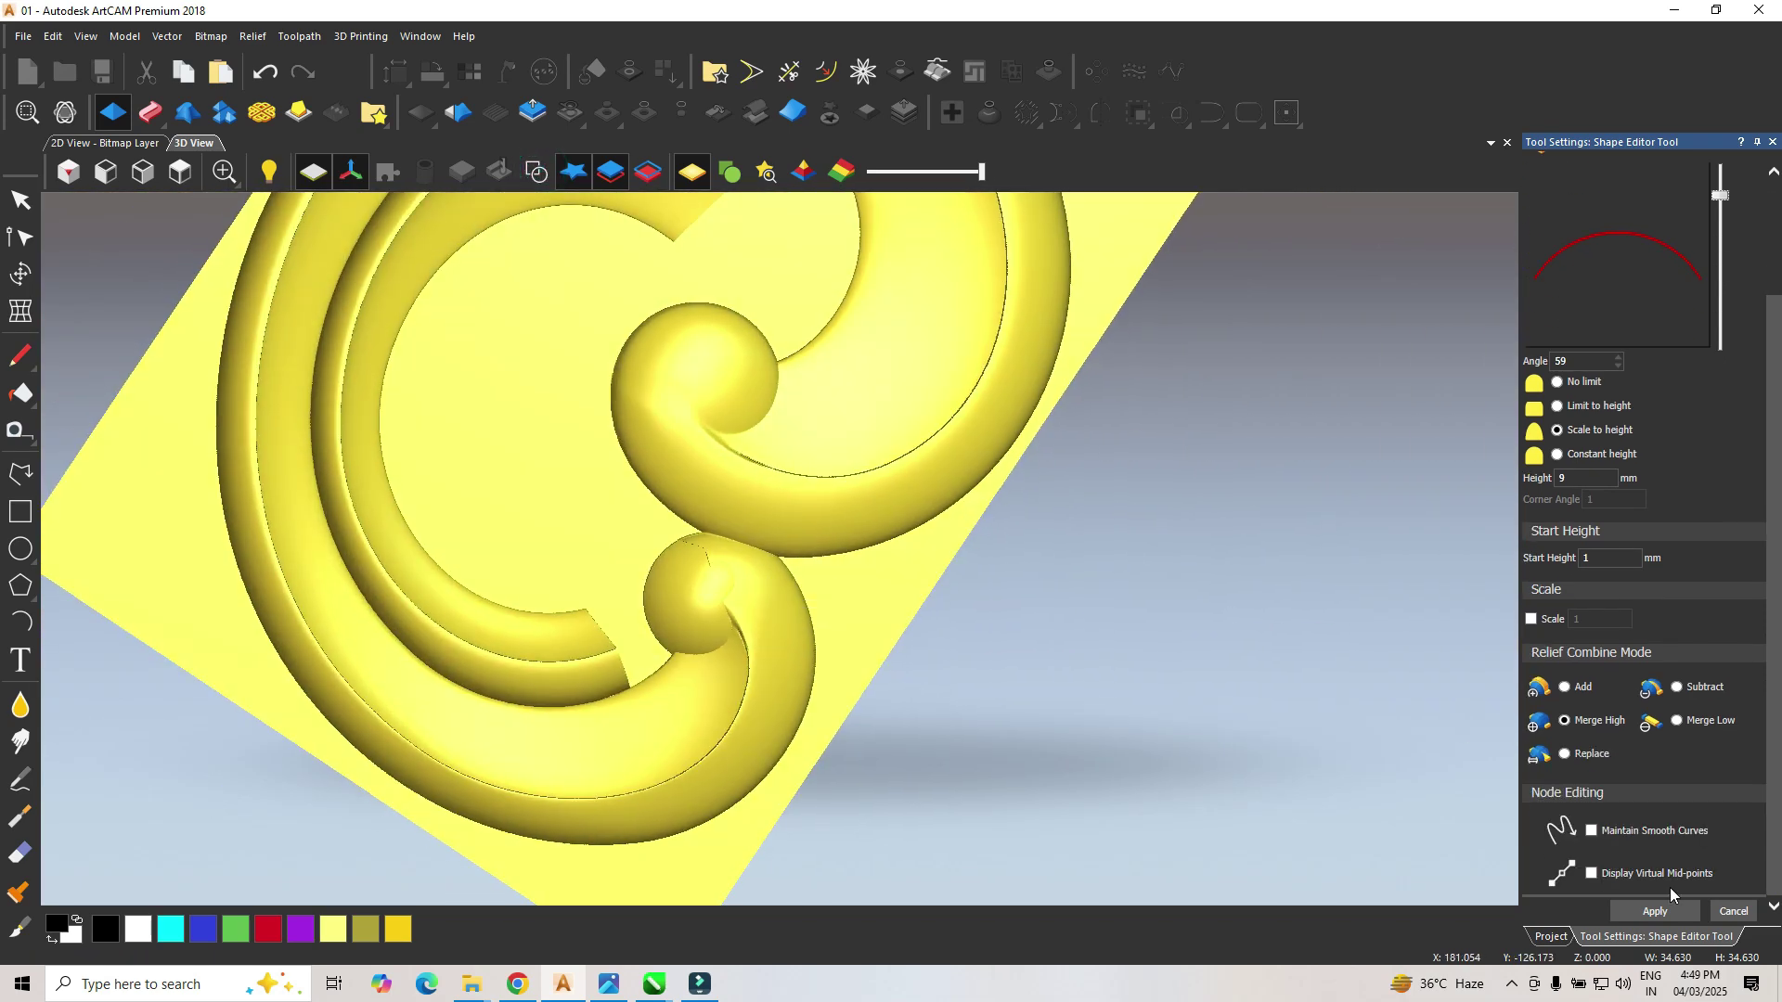
left_click(1733, 911)
Step: Smudge the seam line across the small ball end, using a 0.25 mm material safety plane
scroll(724, 594, "up", 4)
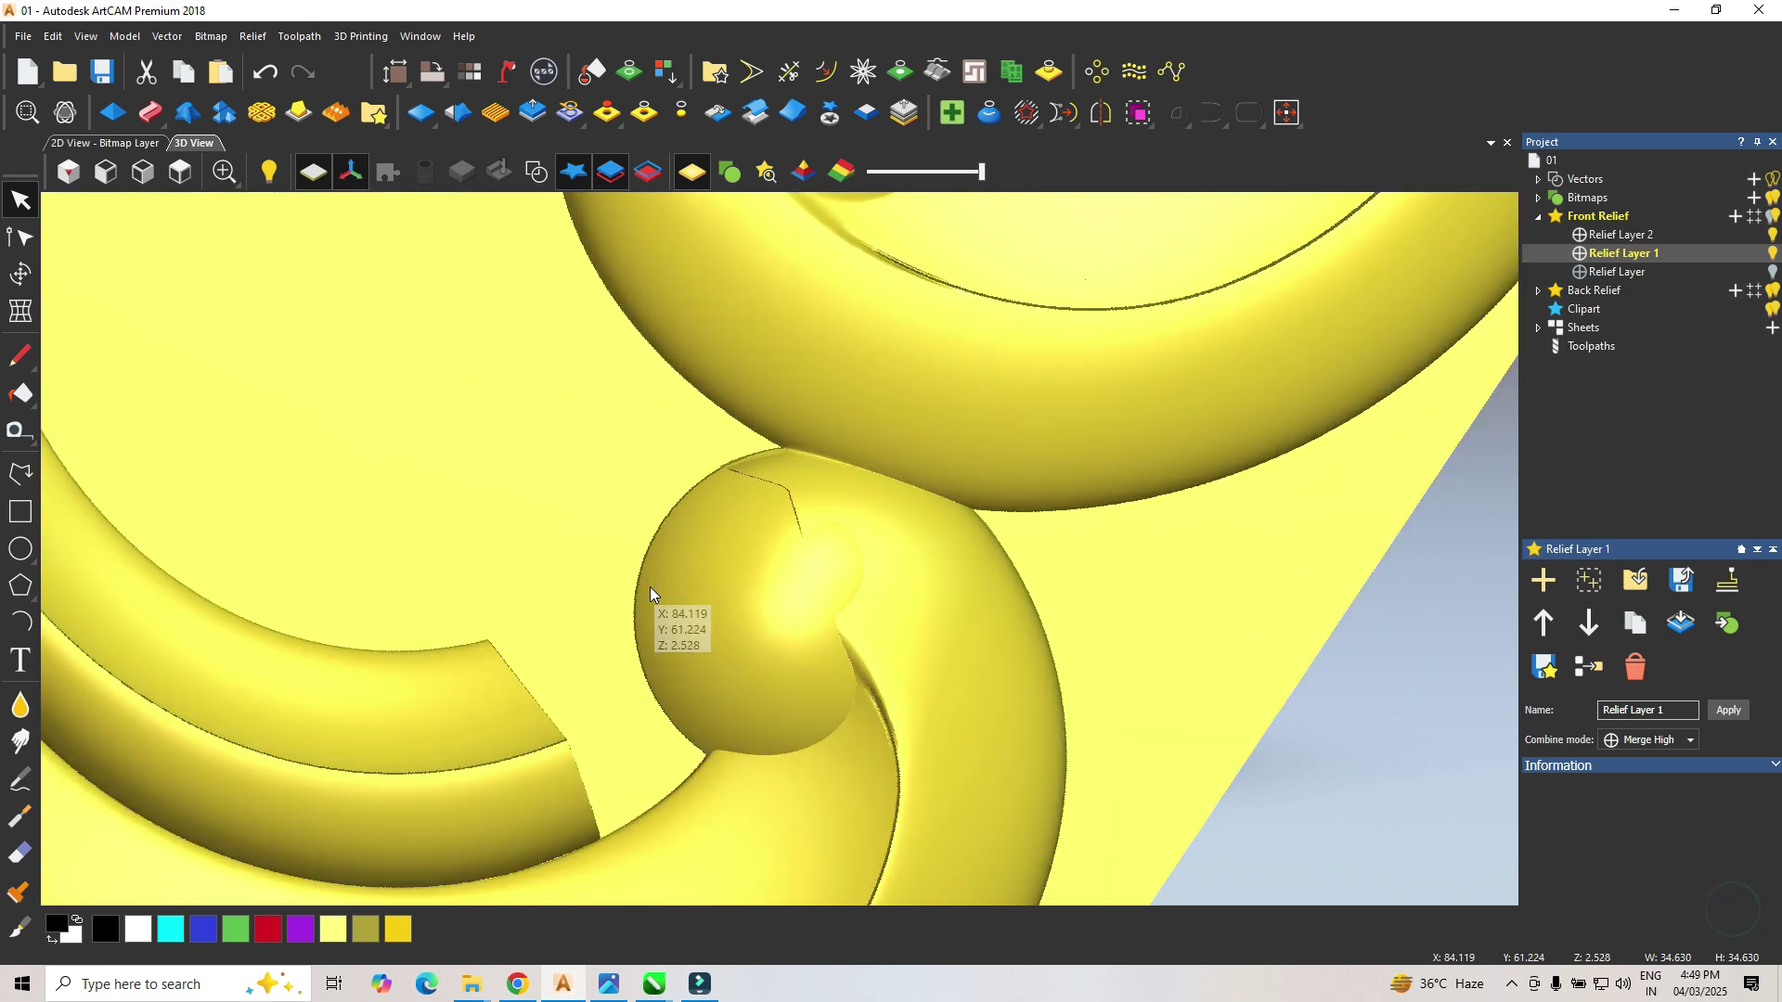
left_click(19, 742)
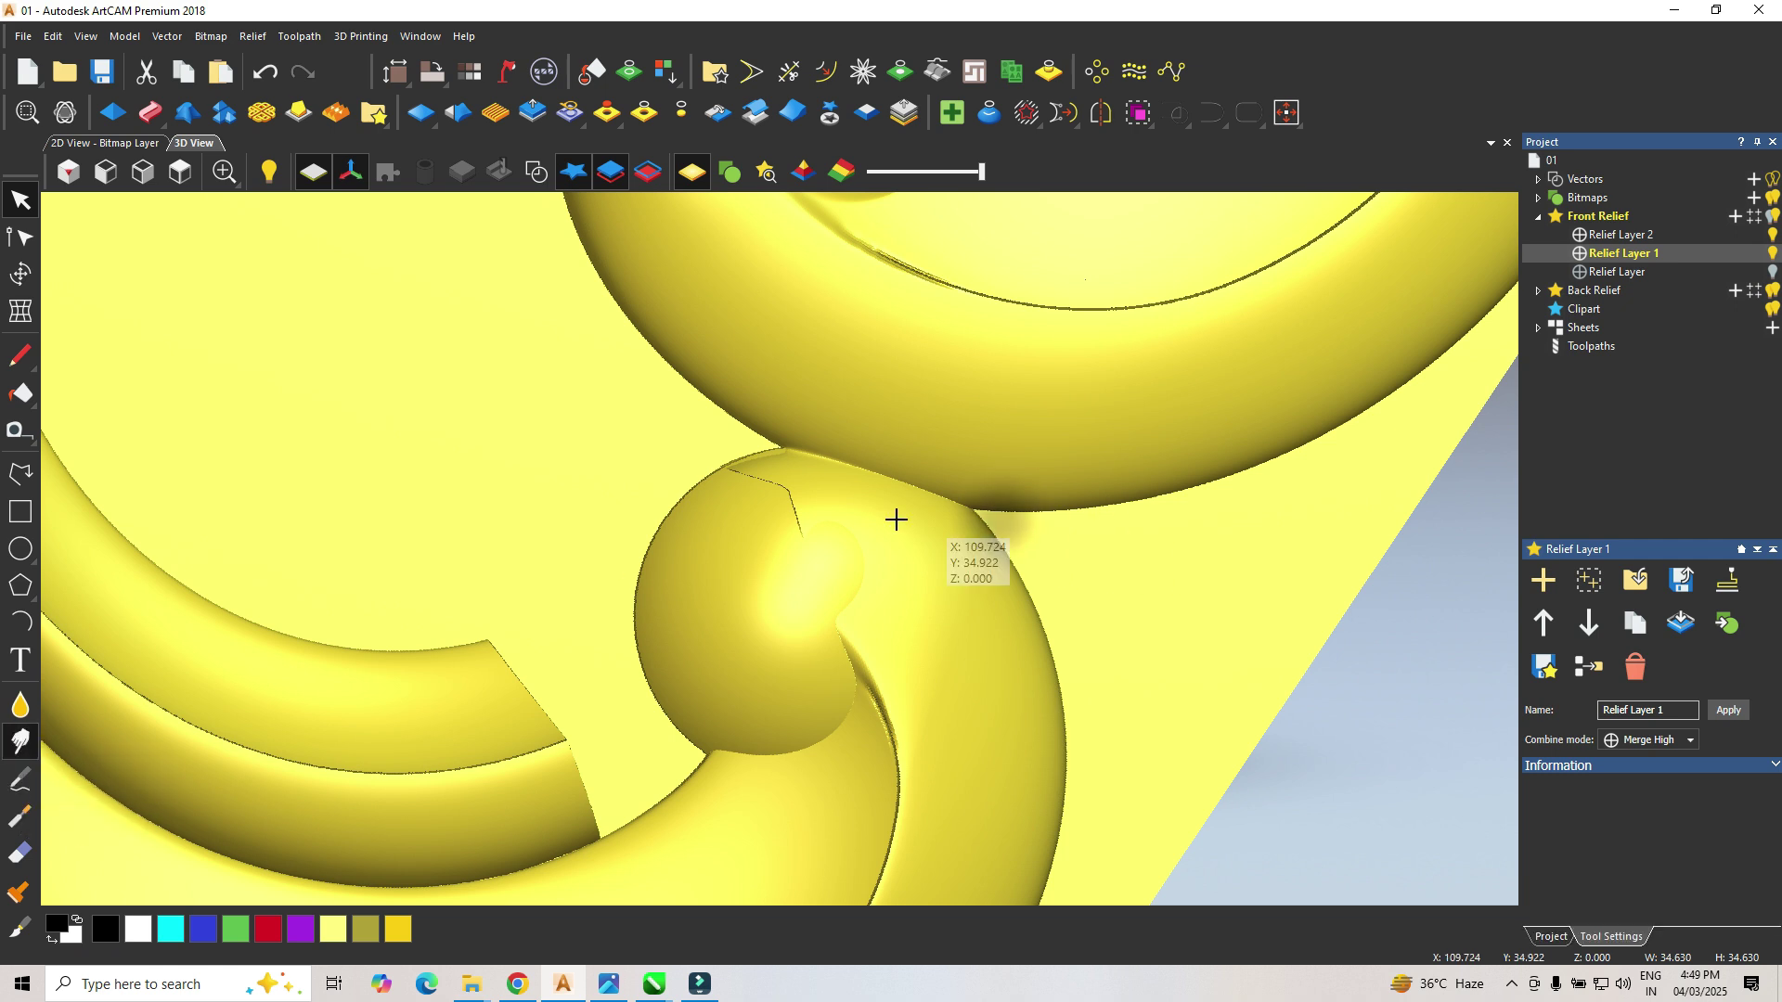
scroll(777, 522, "up", 2)
left_click(1549, 743)
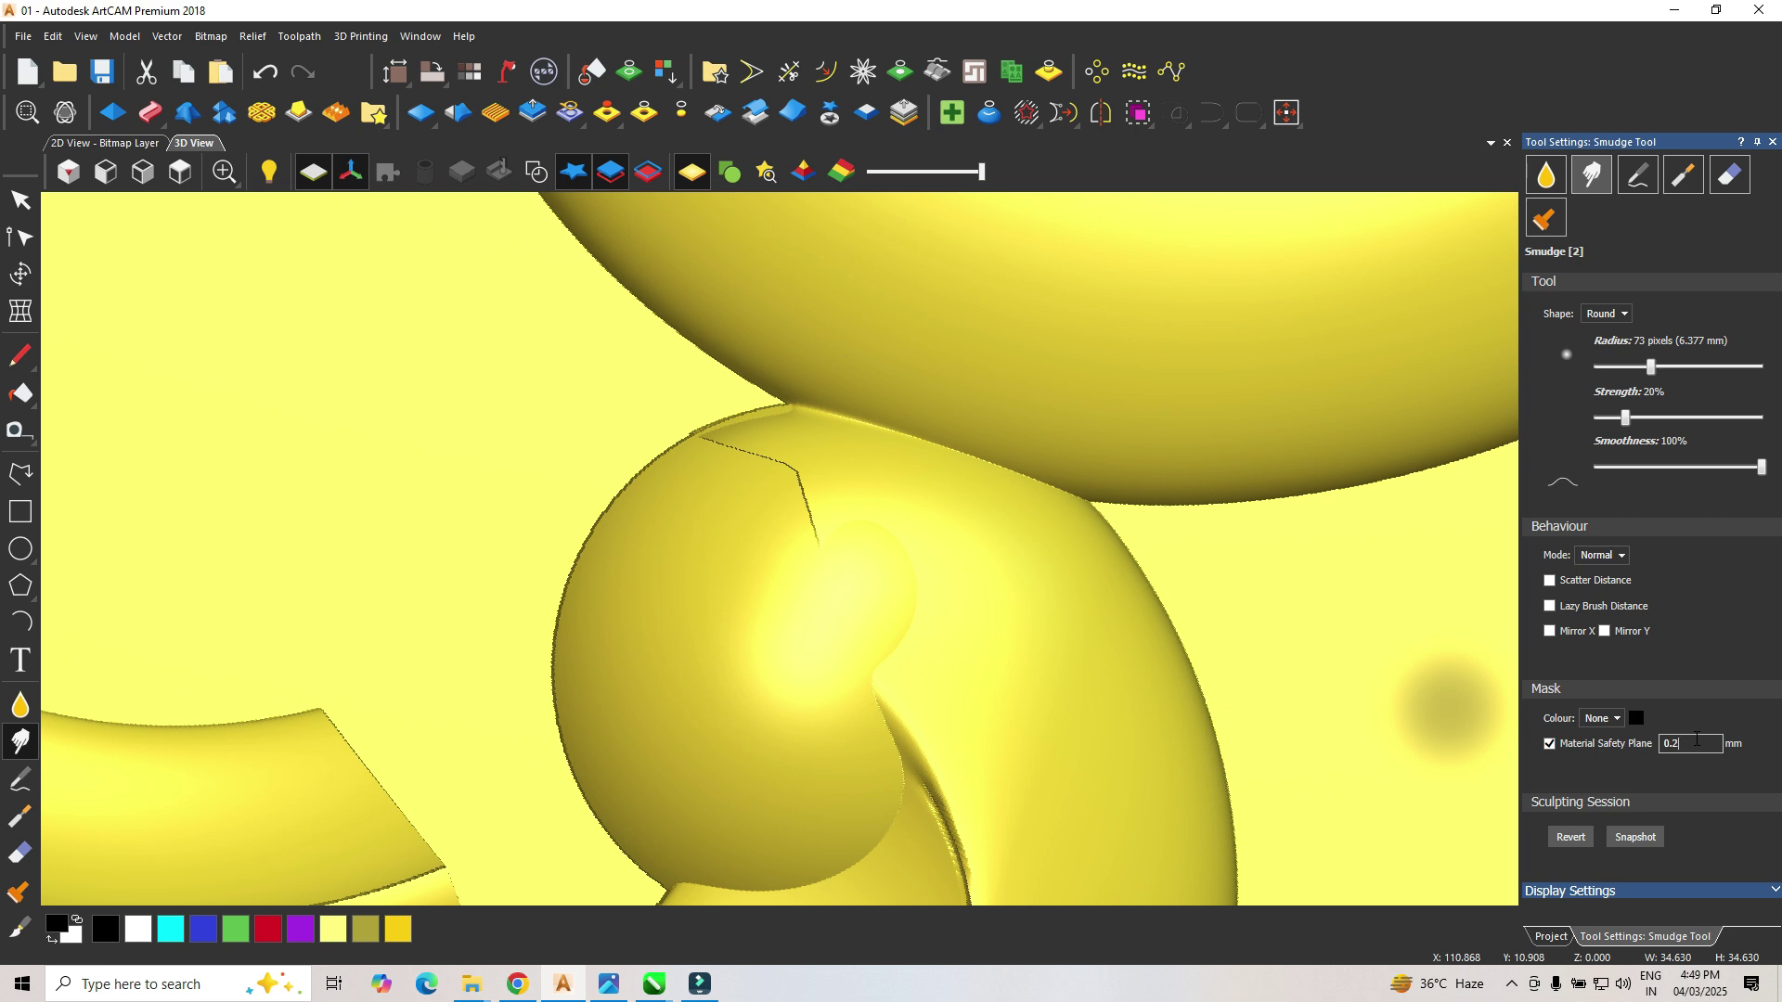
left_click(832, 494)
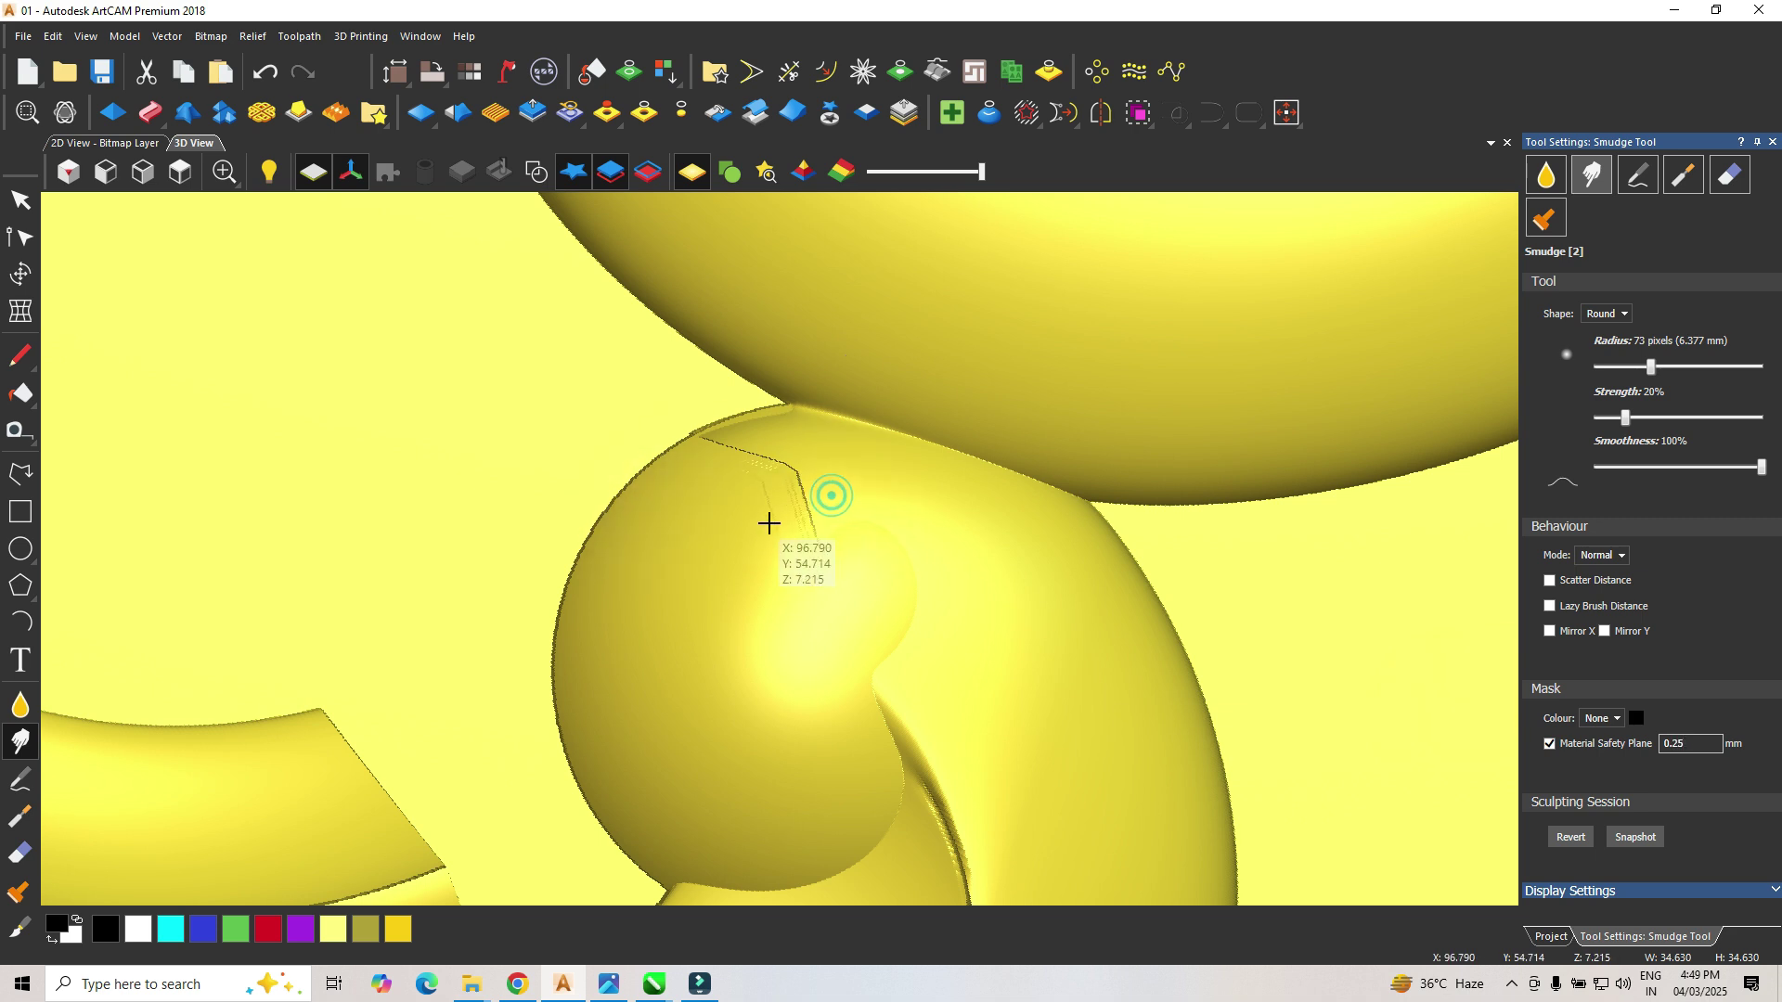
mouse_move(804, 477)
left_mouse_down()
mouse_move(716, 481)
mouse_move(740, 491)
mouse_move(732, 477)
mouse_move(743, 521)
mouse_move(804, 507)
mouse_move(761, 525)
mouse_move(798, 471)
mouse_move(748, 473)
left_mouse_up()
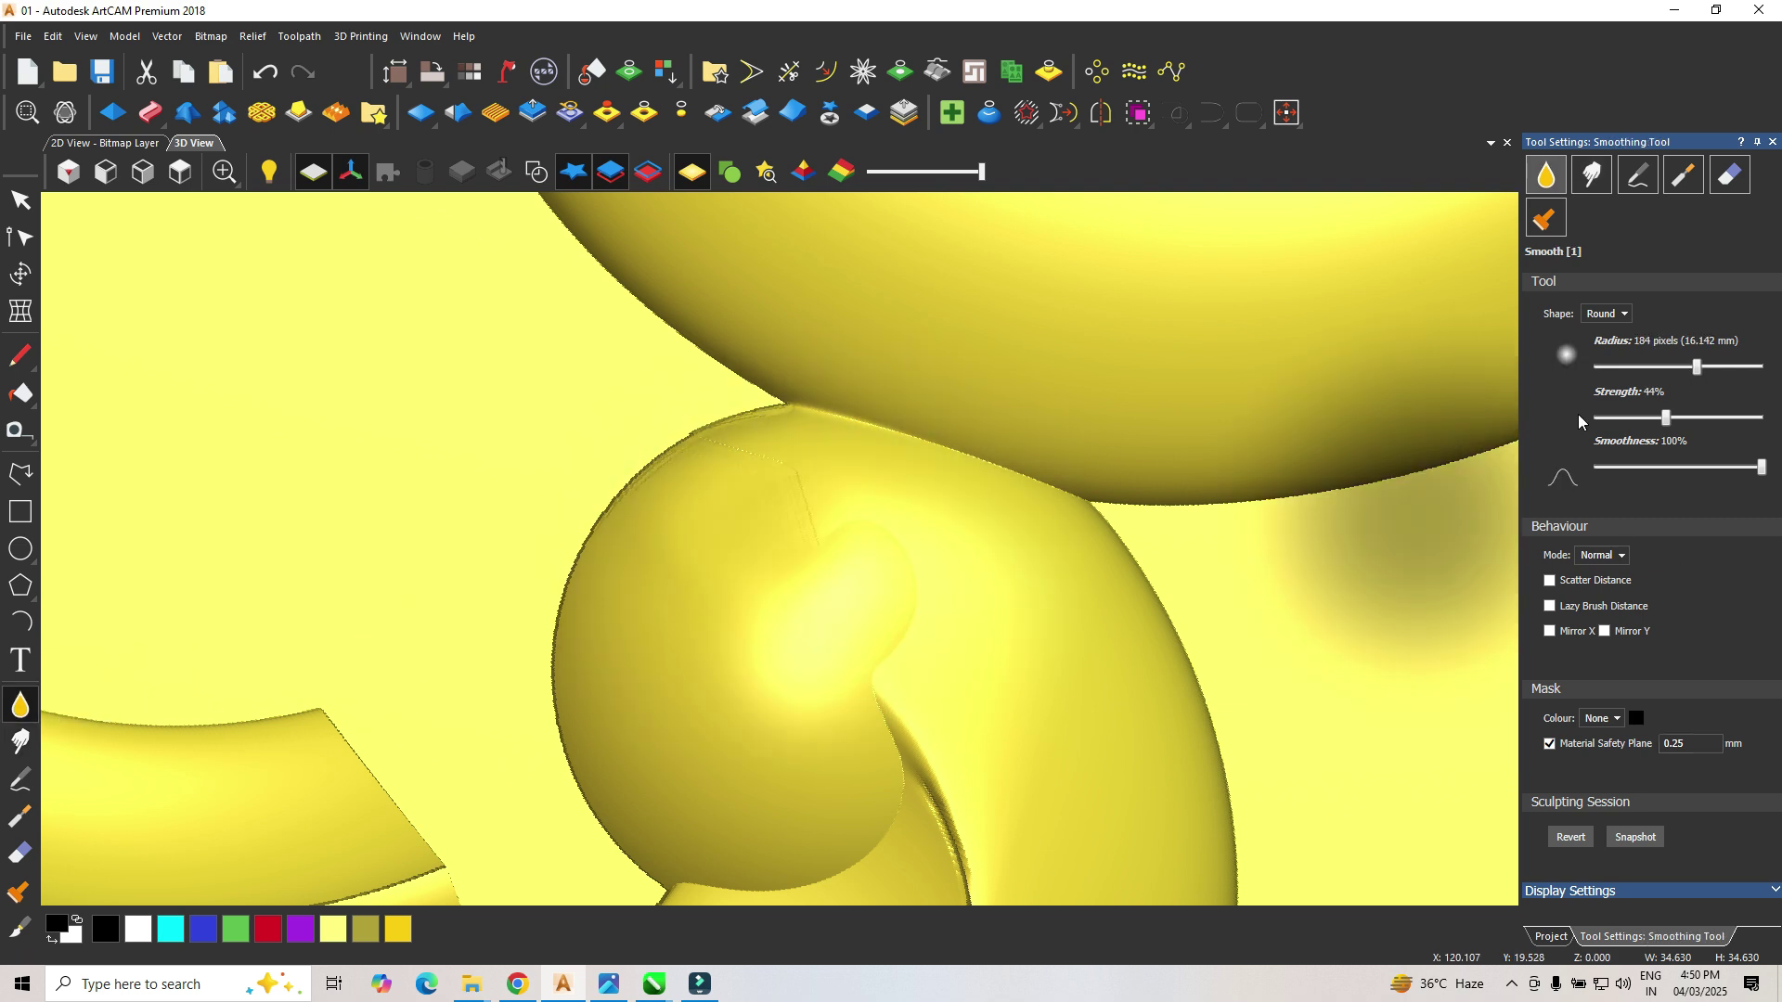
Step: Smooth the remaining seam on the small ball end with a 63-pixel radius and 44% strength, and check the ornament from above
left_click(1647, 369)
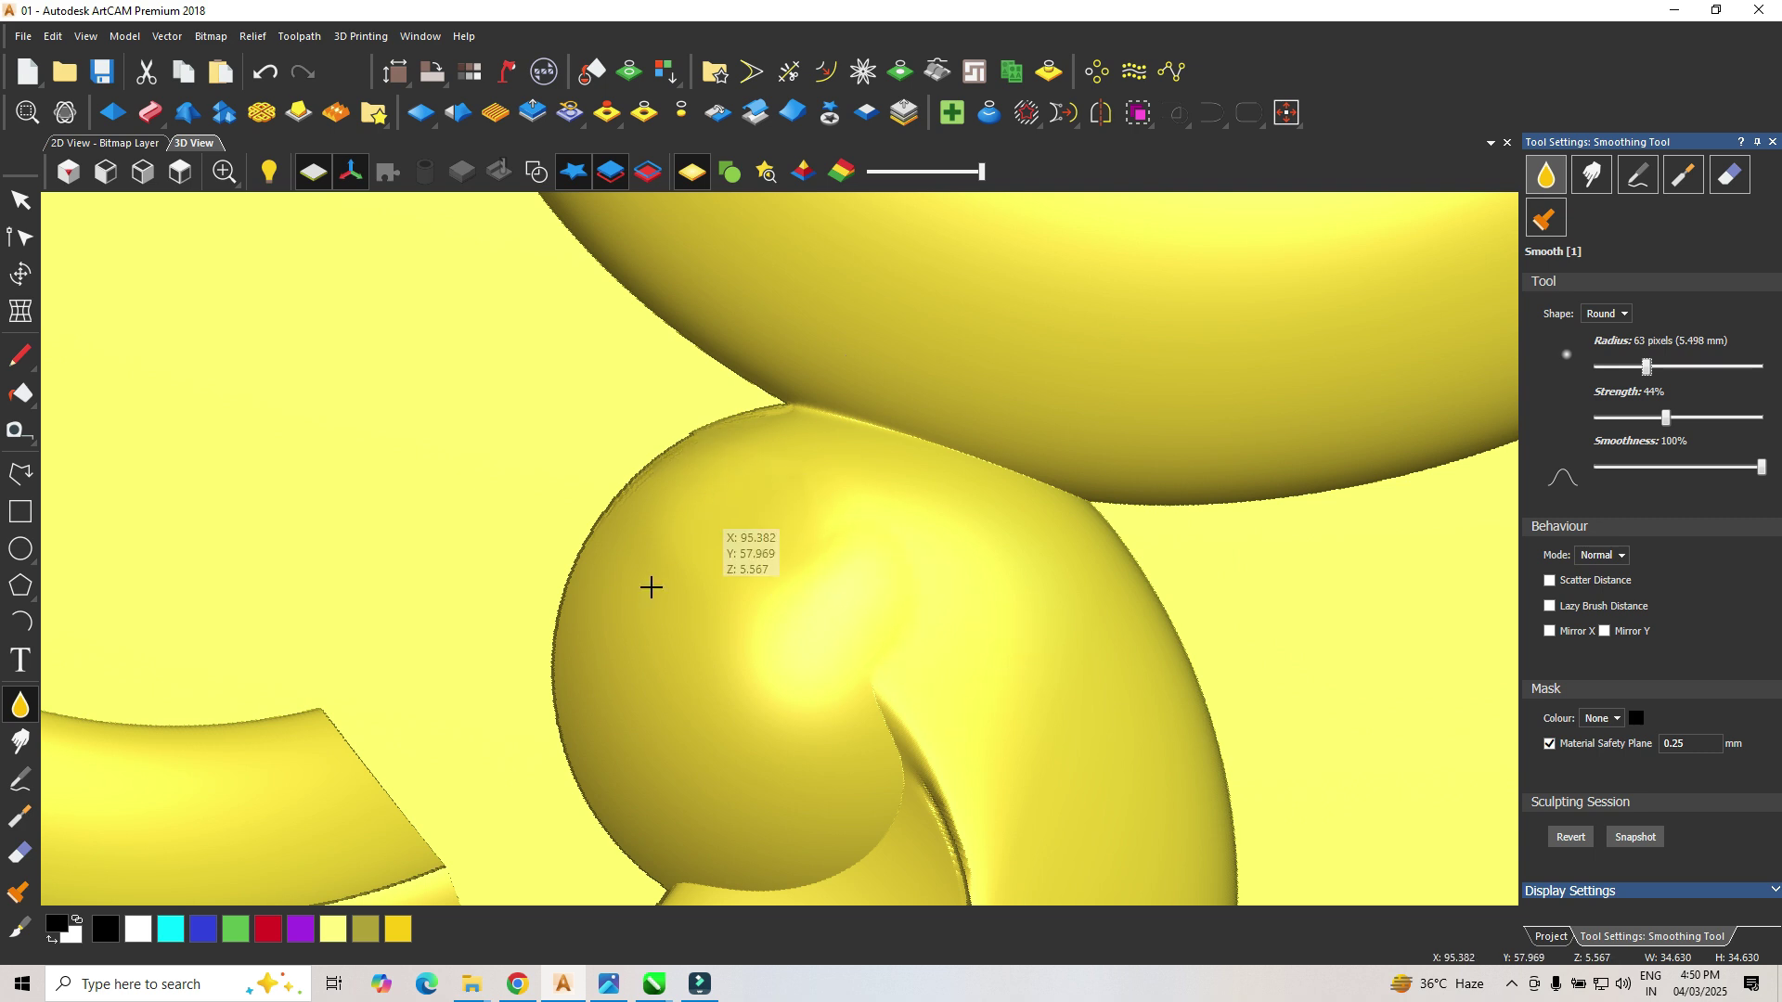
scroll(891, 696, "down", 5)
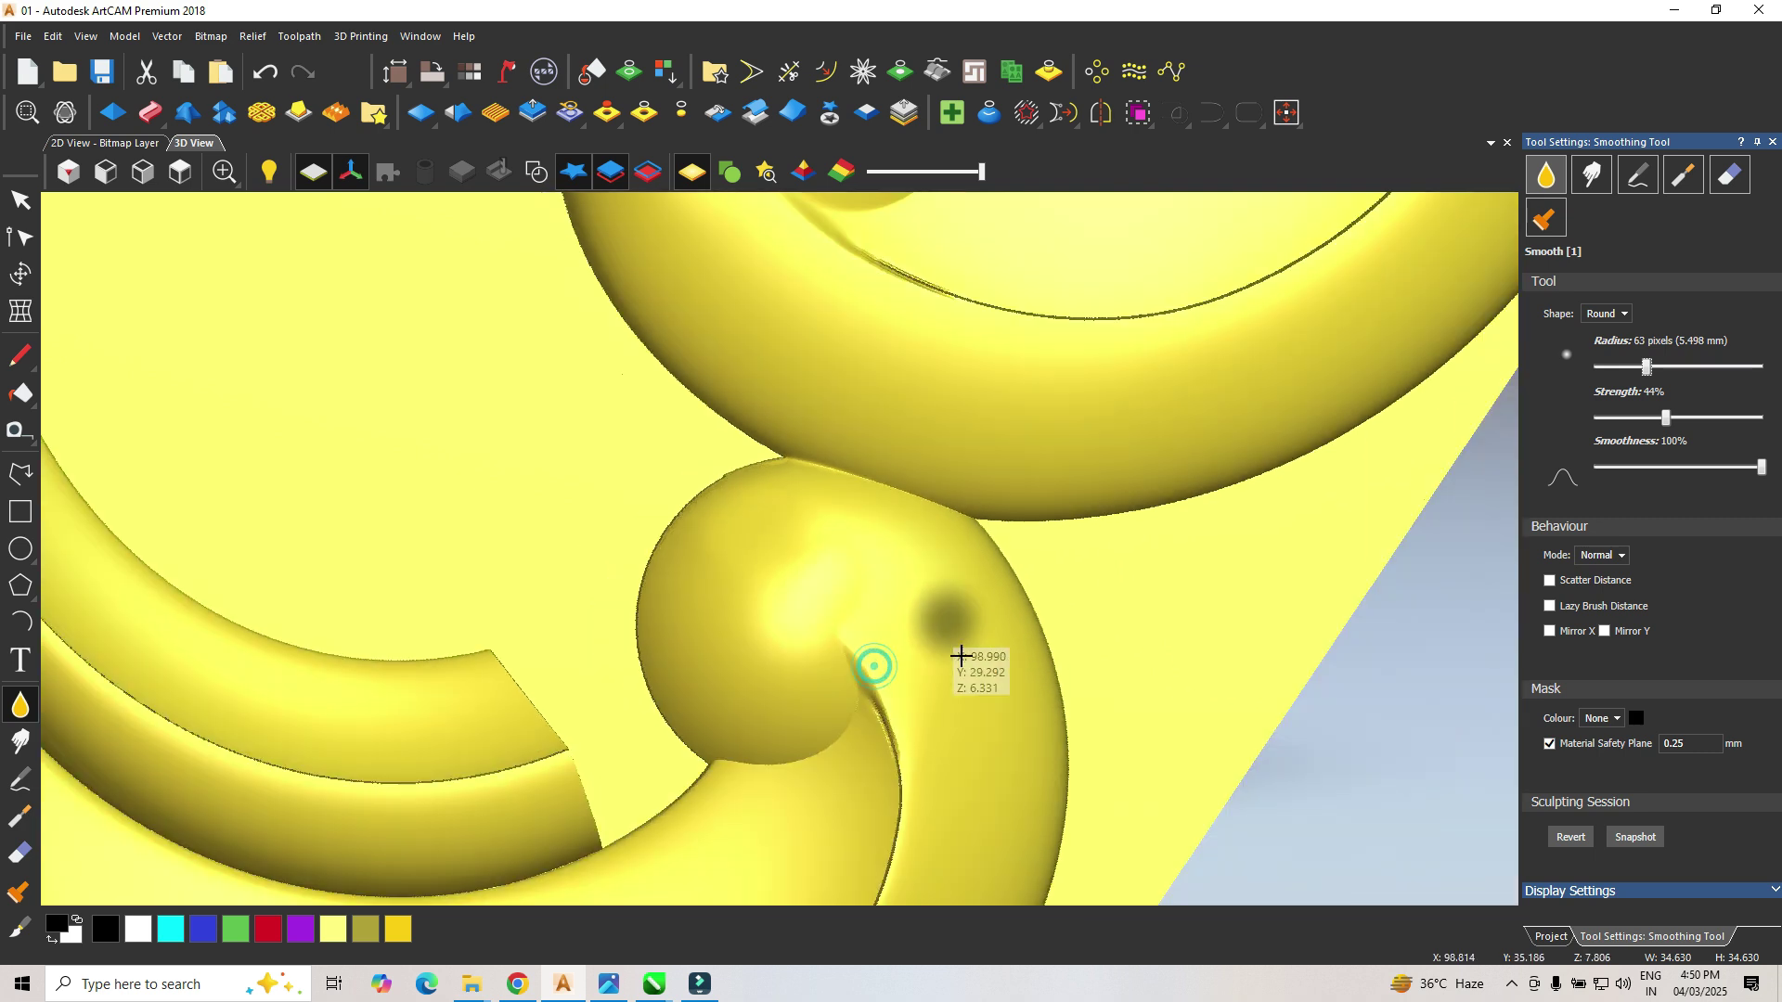
scroll(860, 605, "down", 2)
middle_click_drag(835, 604, 545, 449)
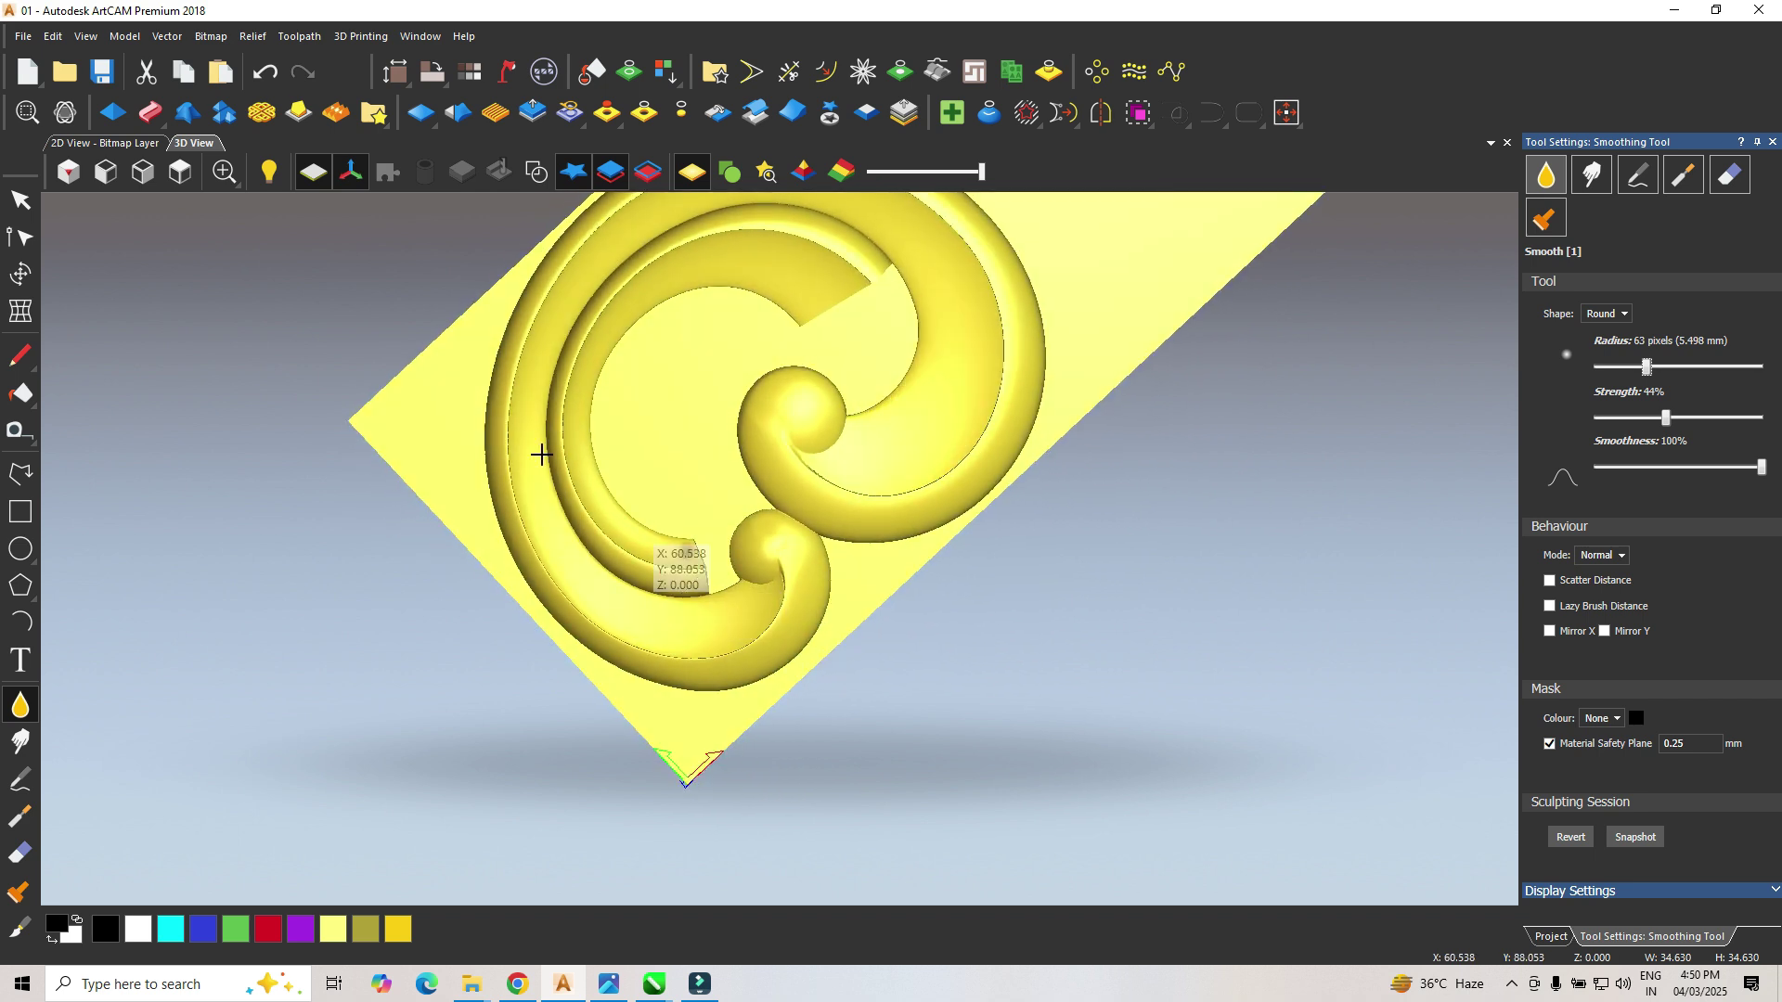
left_click(22, 200)
left_click(180, 172)
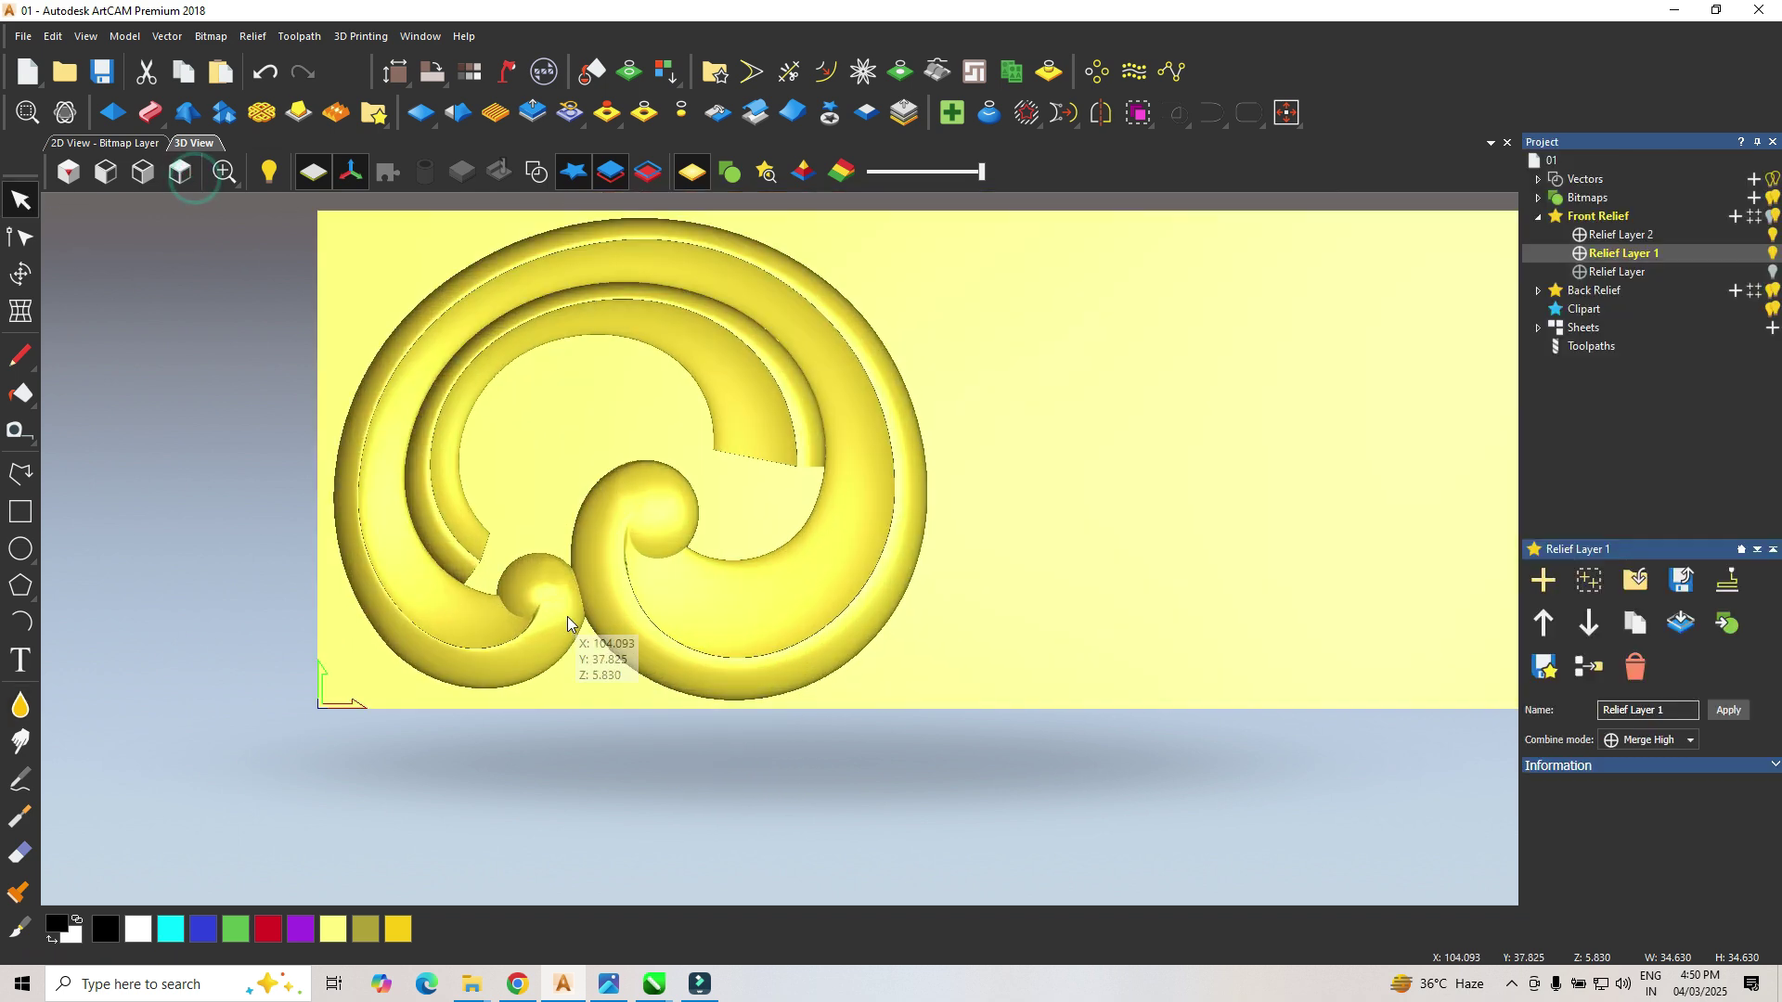
scroll(655, 566, "up", 3)
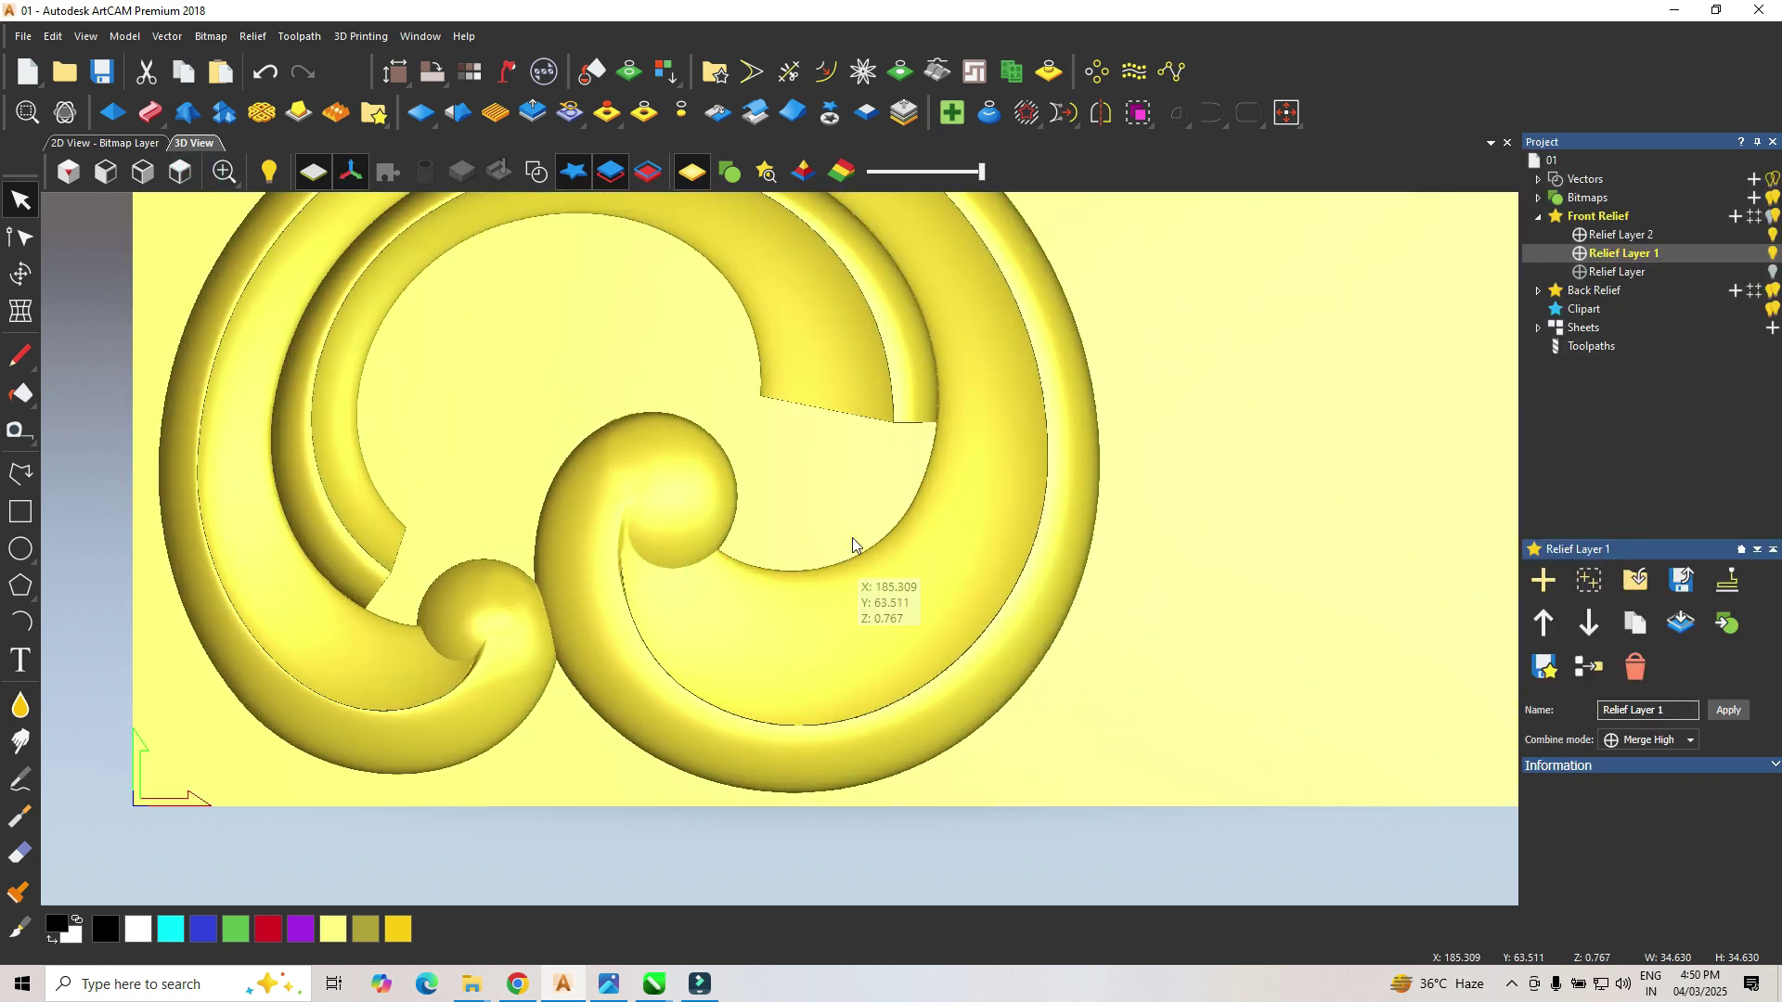
scroll(641, 557, "down", 2)
scroll(526, 569, "up", 2)
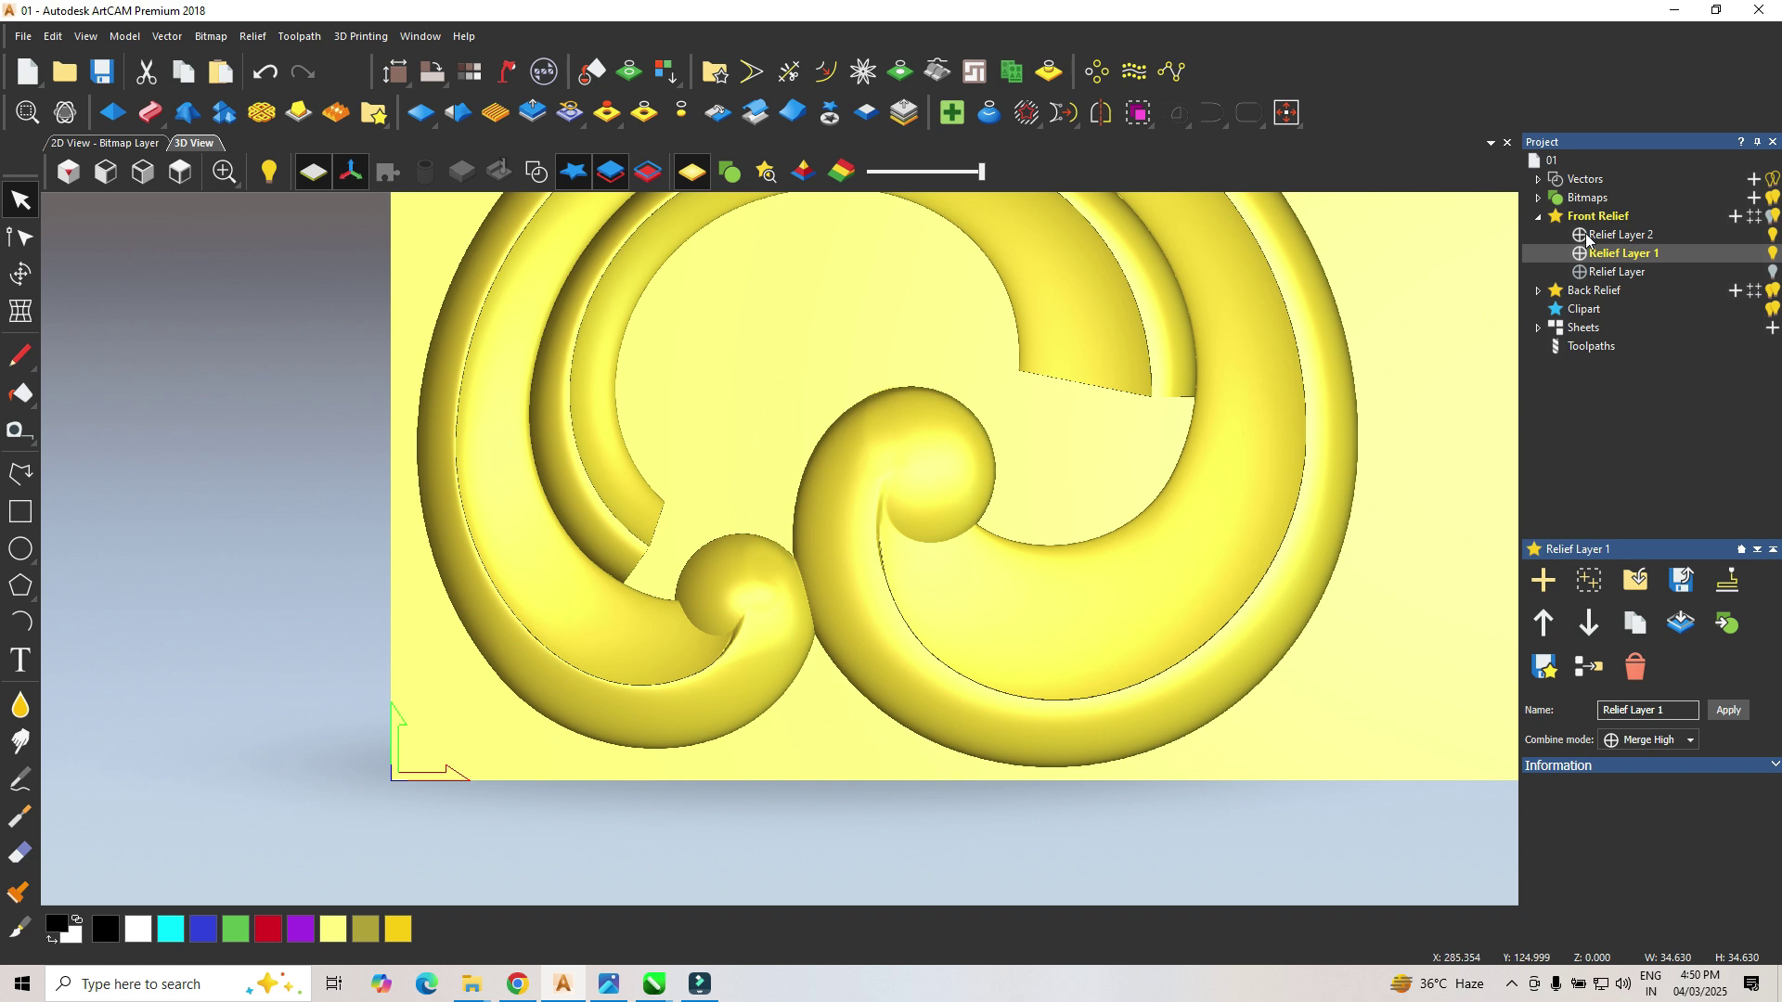
Step: Make Relief Layer 2 active and node-edit the upper end of the curve crossing the inner scroll's lower tip
left_click(1690, 237)
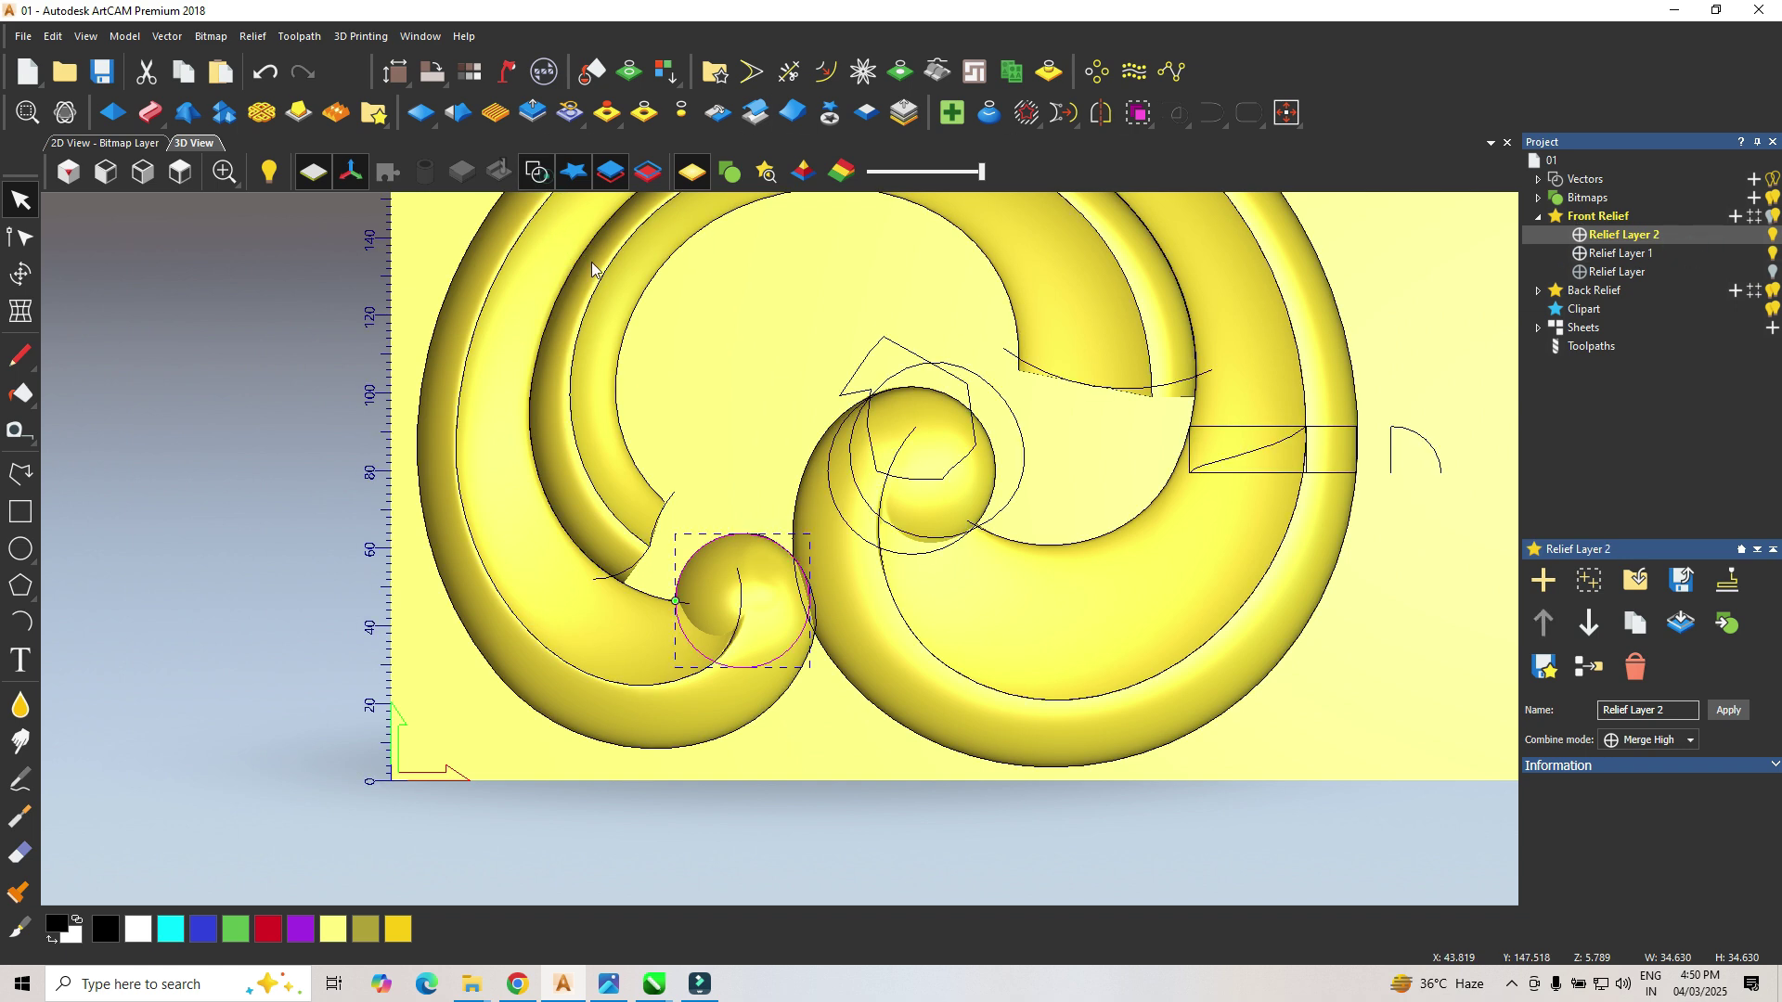
scroll(640, 547, "up", 3)
left_click(622, 594)
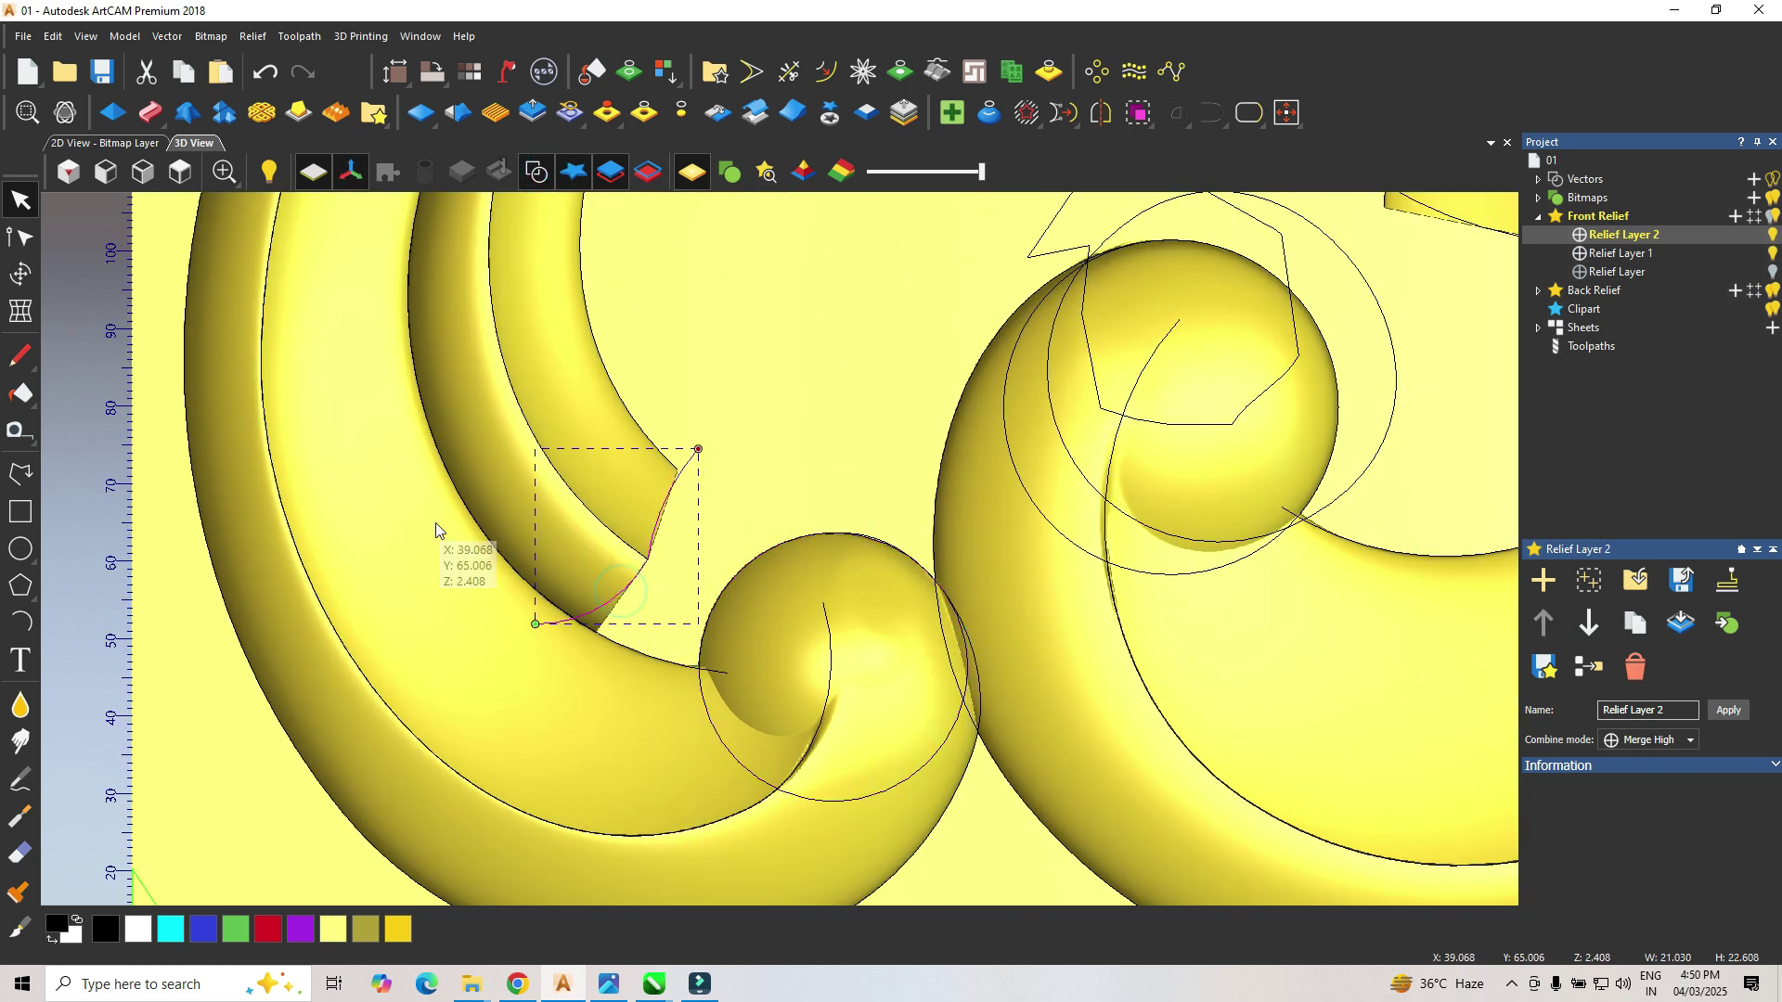
key("n")
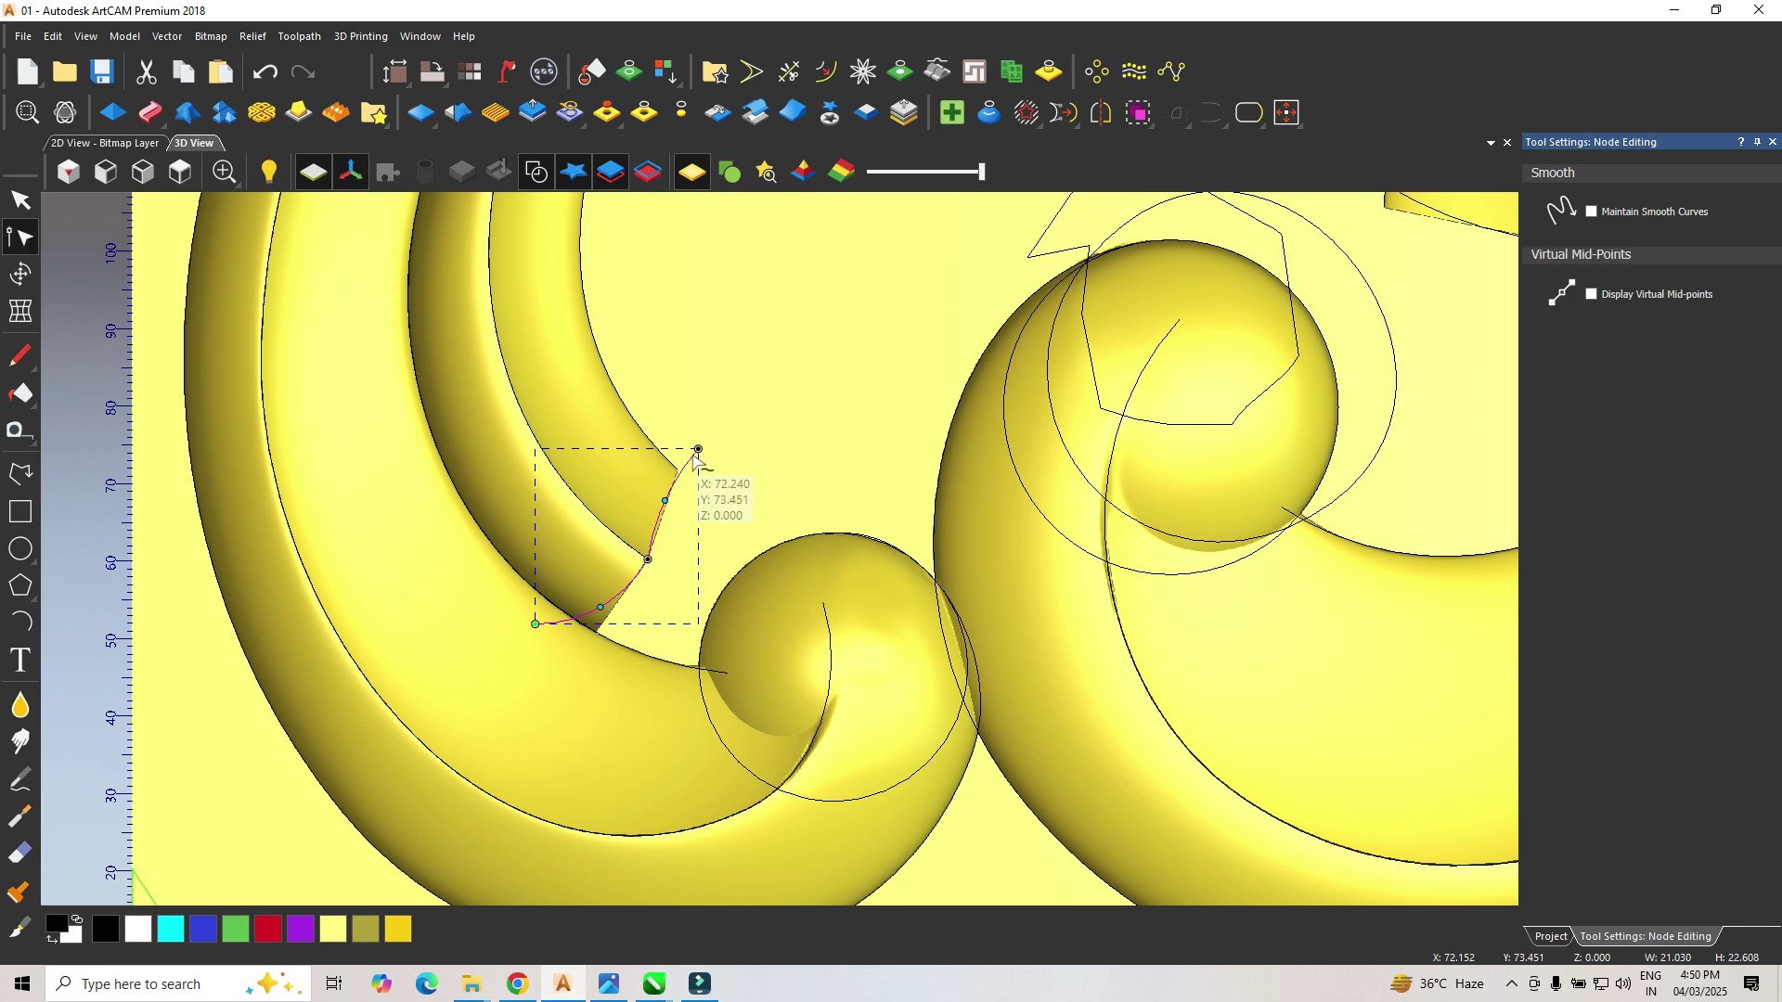
Step: Close the lower-tip curve with a joined polyline around the relief's jagged end, and zero the relief inside it
left_click(20, 473)
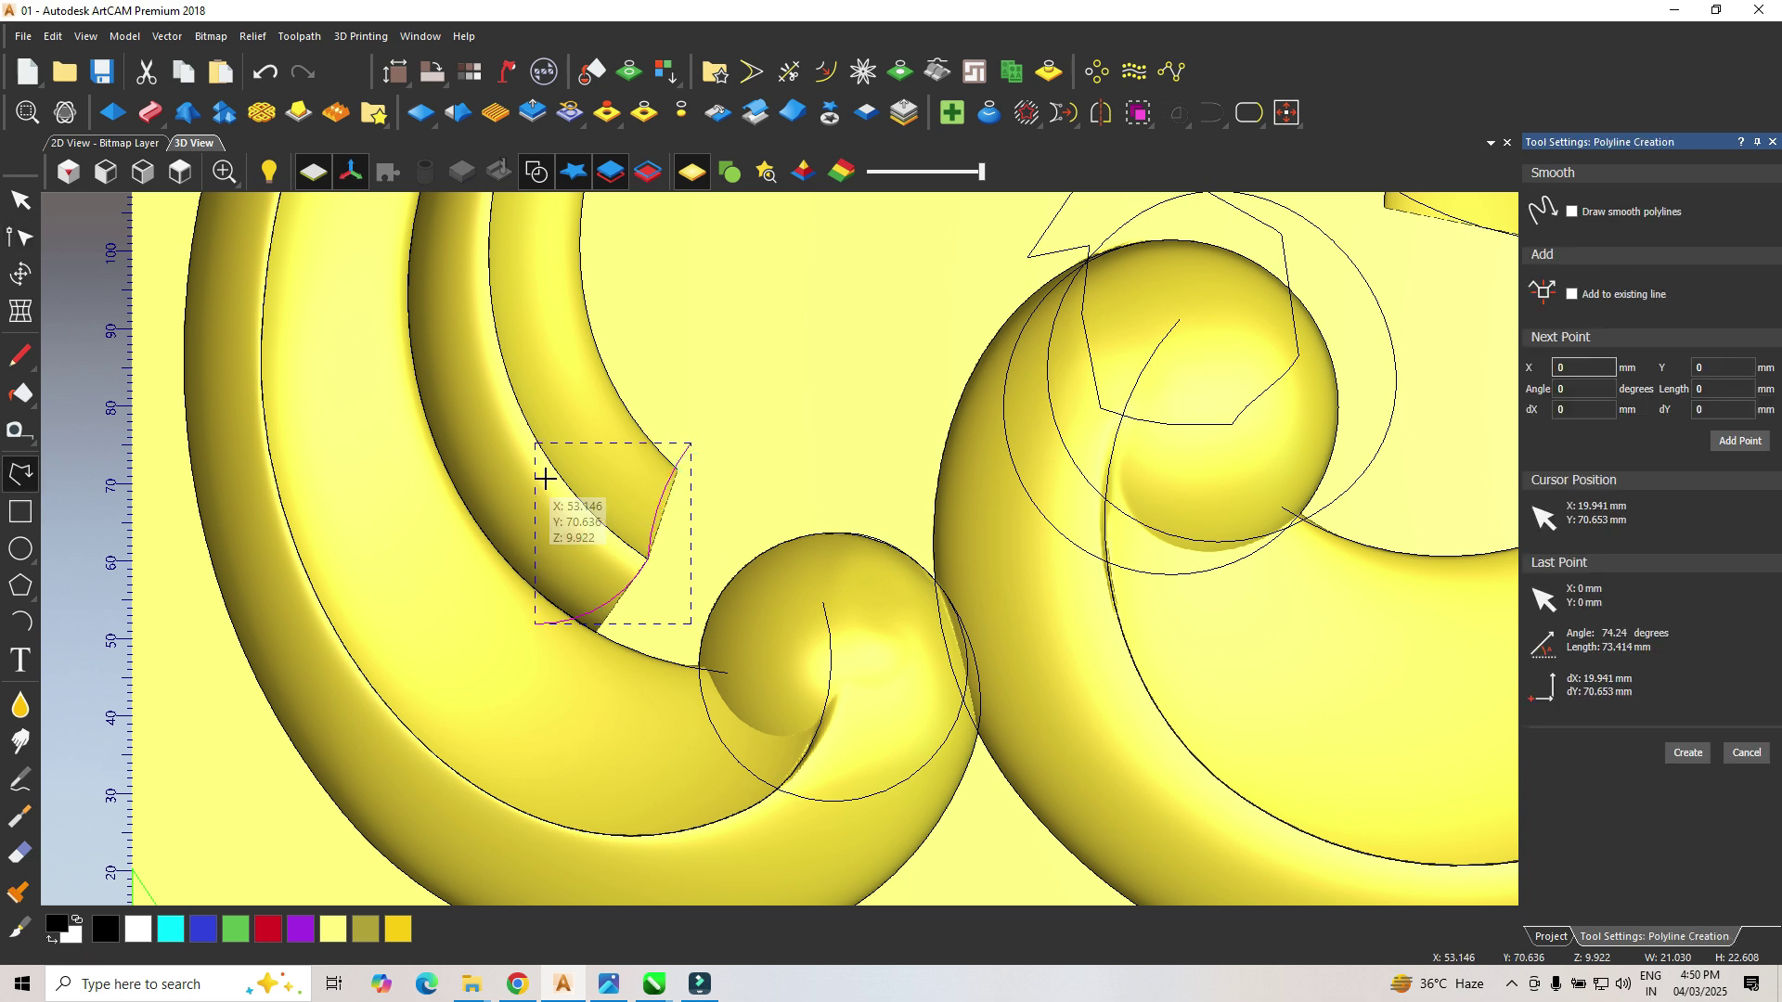
left_click(692, 444)
left_click(733, 485)
left_click(634, 659)
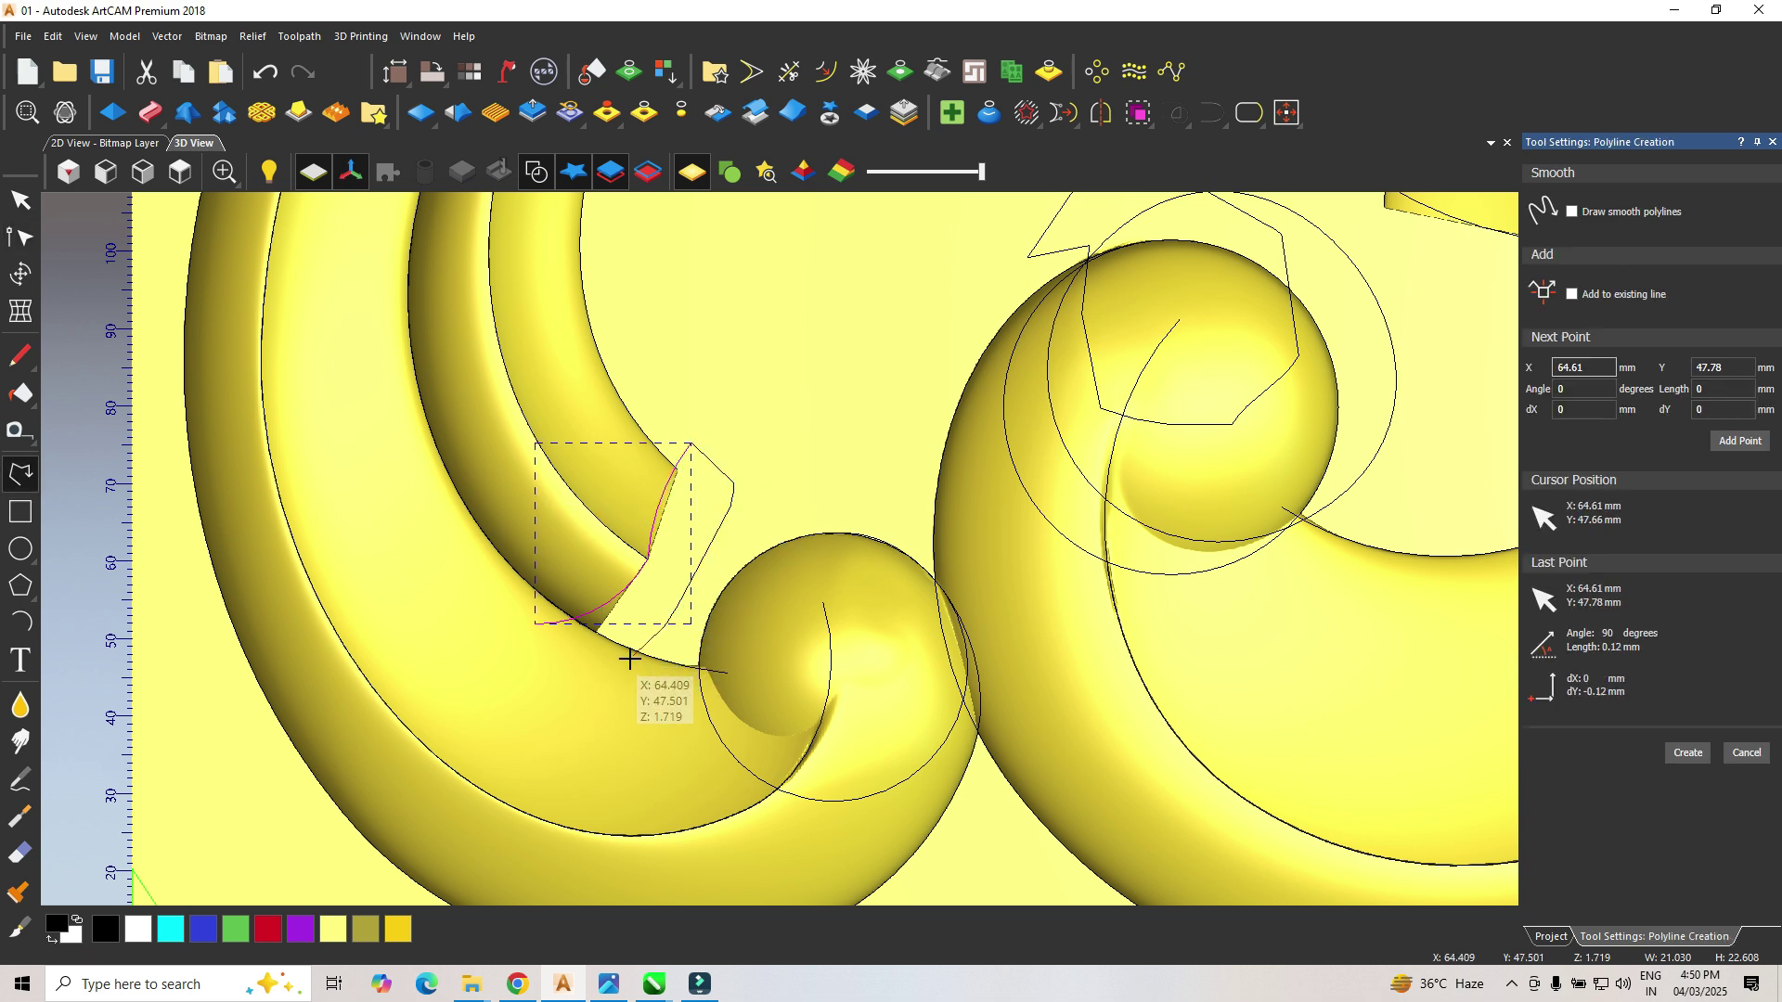
left_click(537, 642)
right_click(539, 642)
key("Escape")
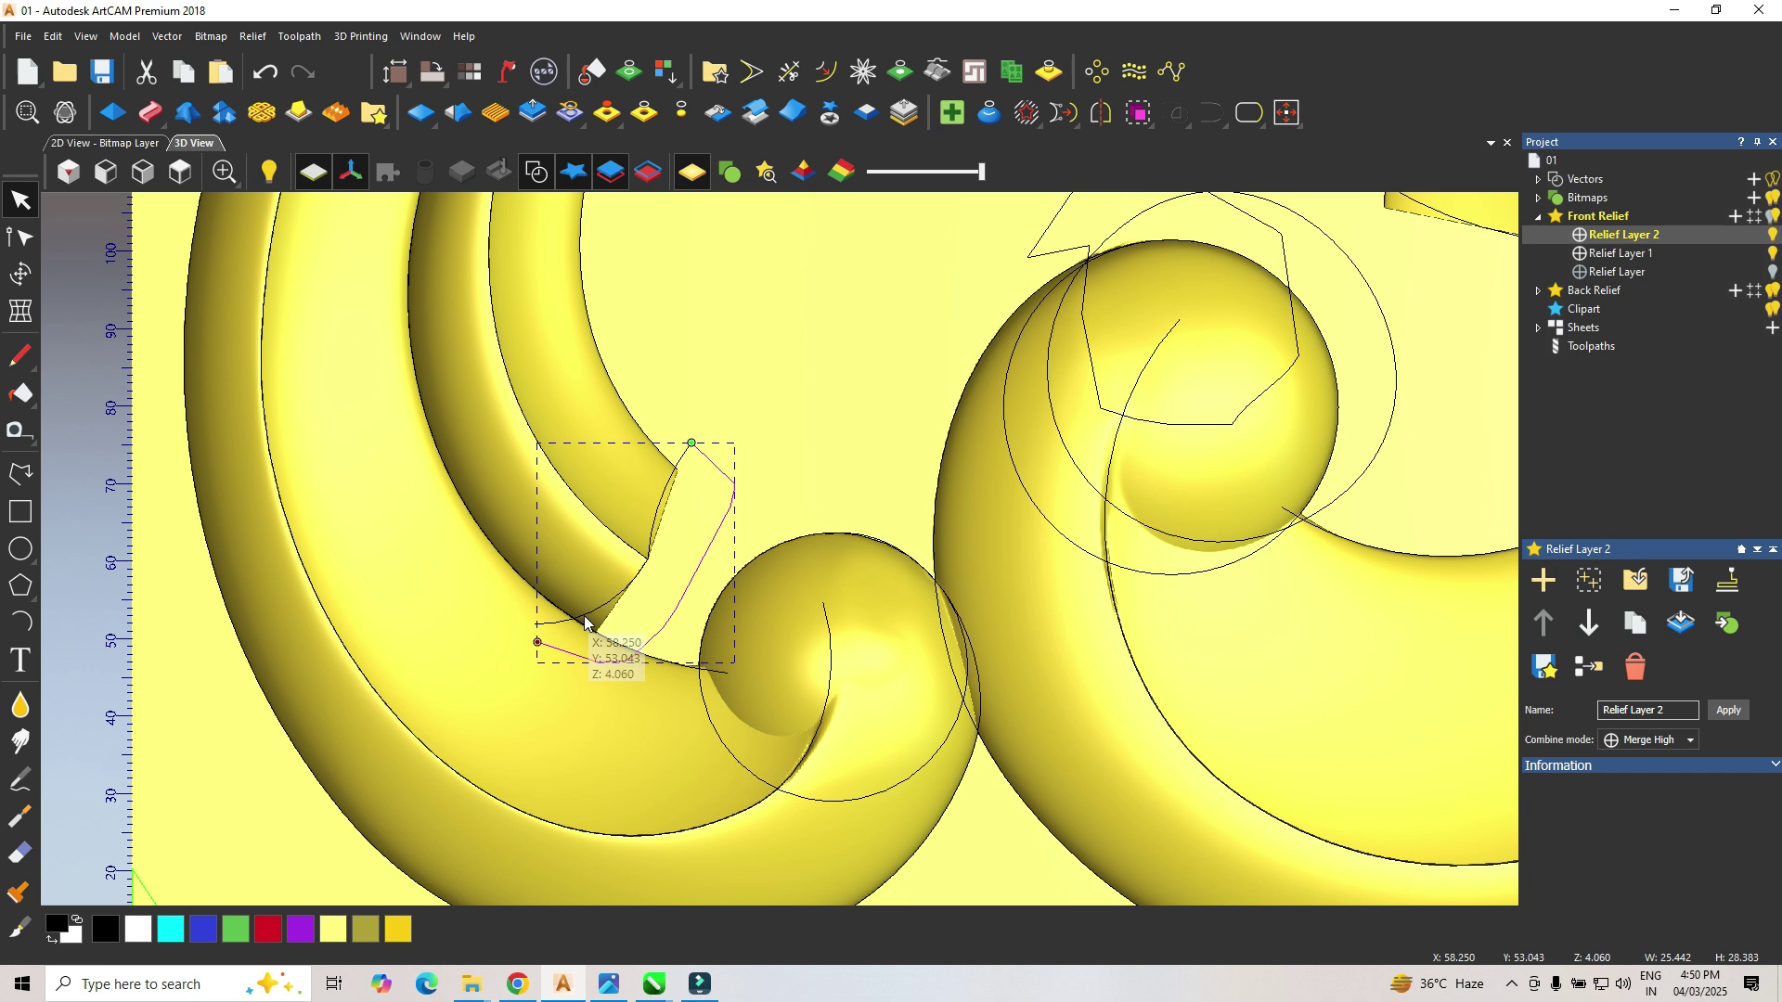
left_click(1249, 114)
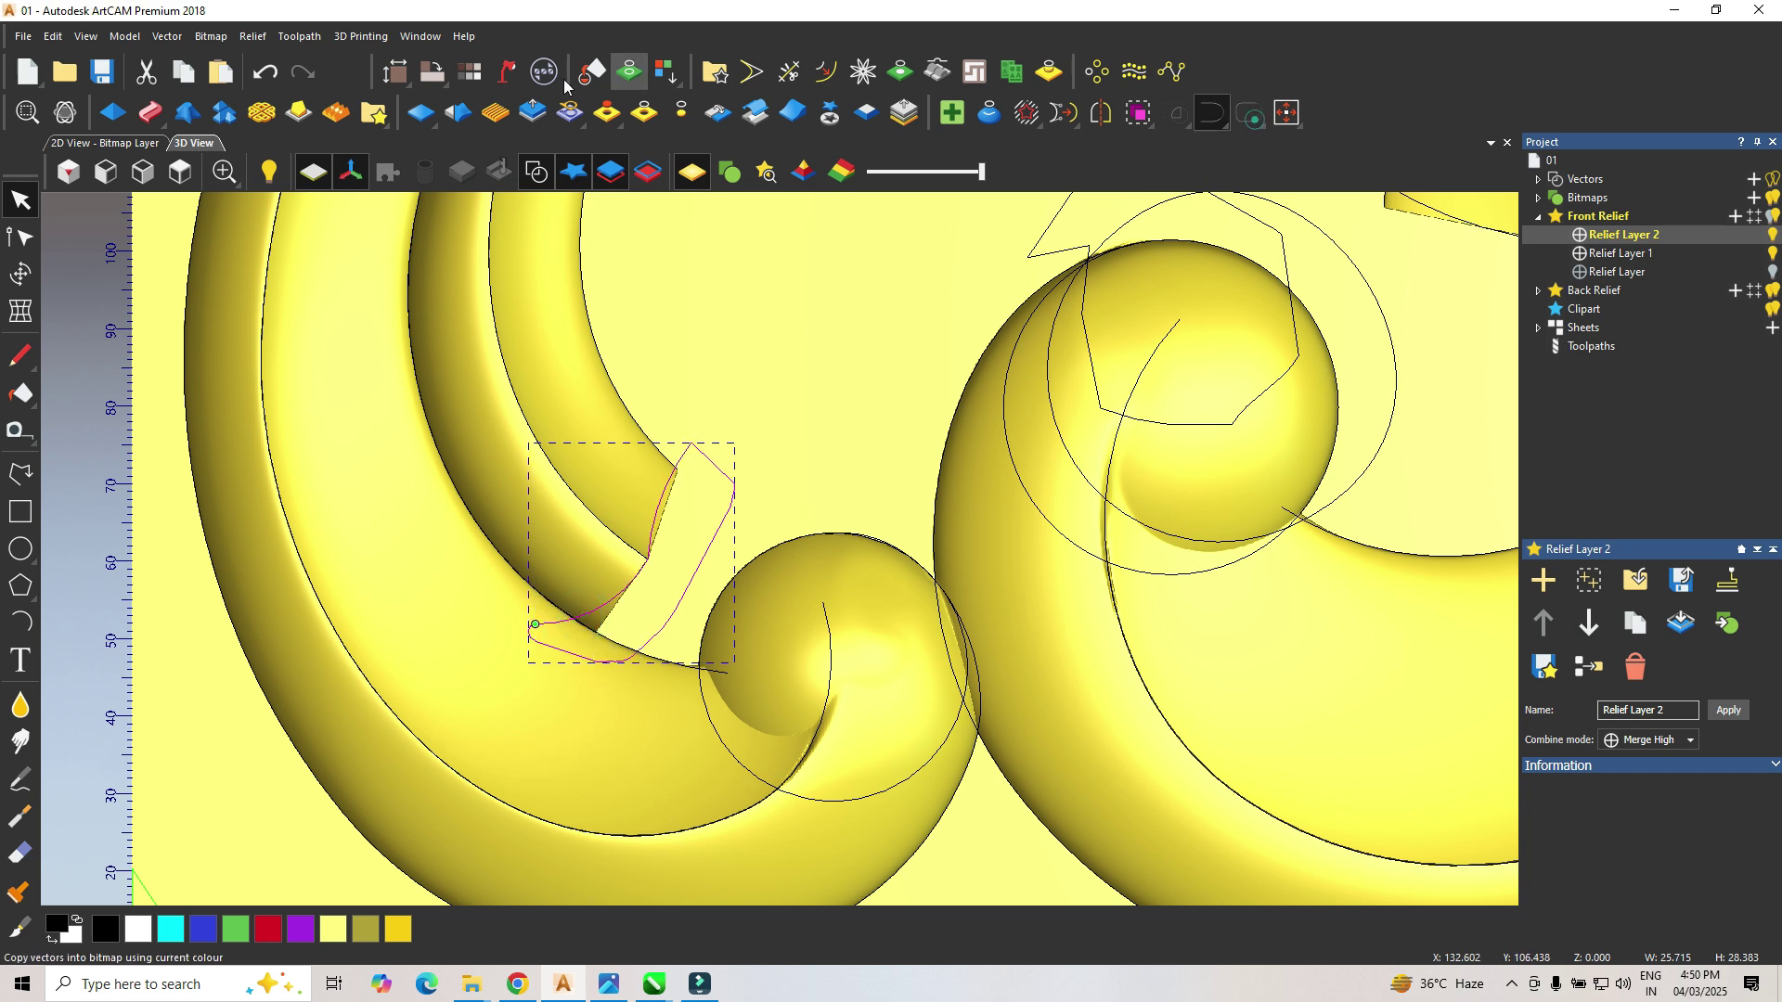
left_click(850, 409)
scroll(1086, 370, "down", 2)
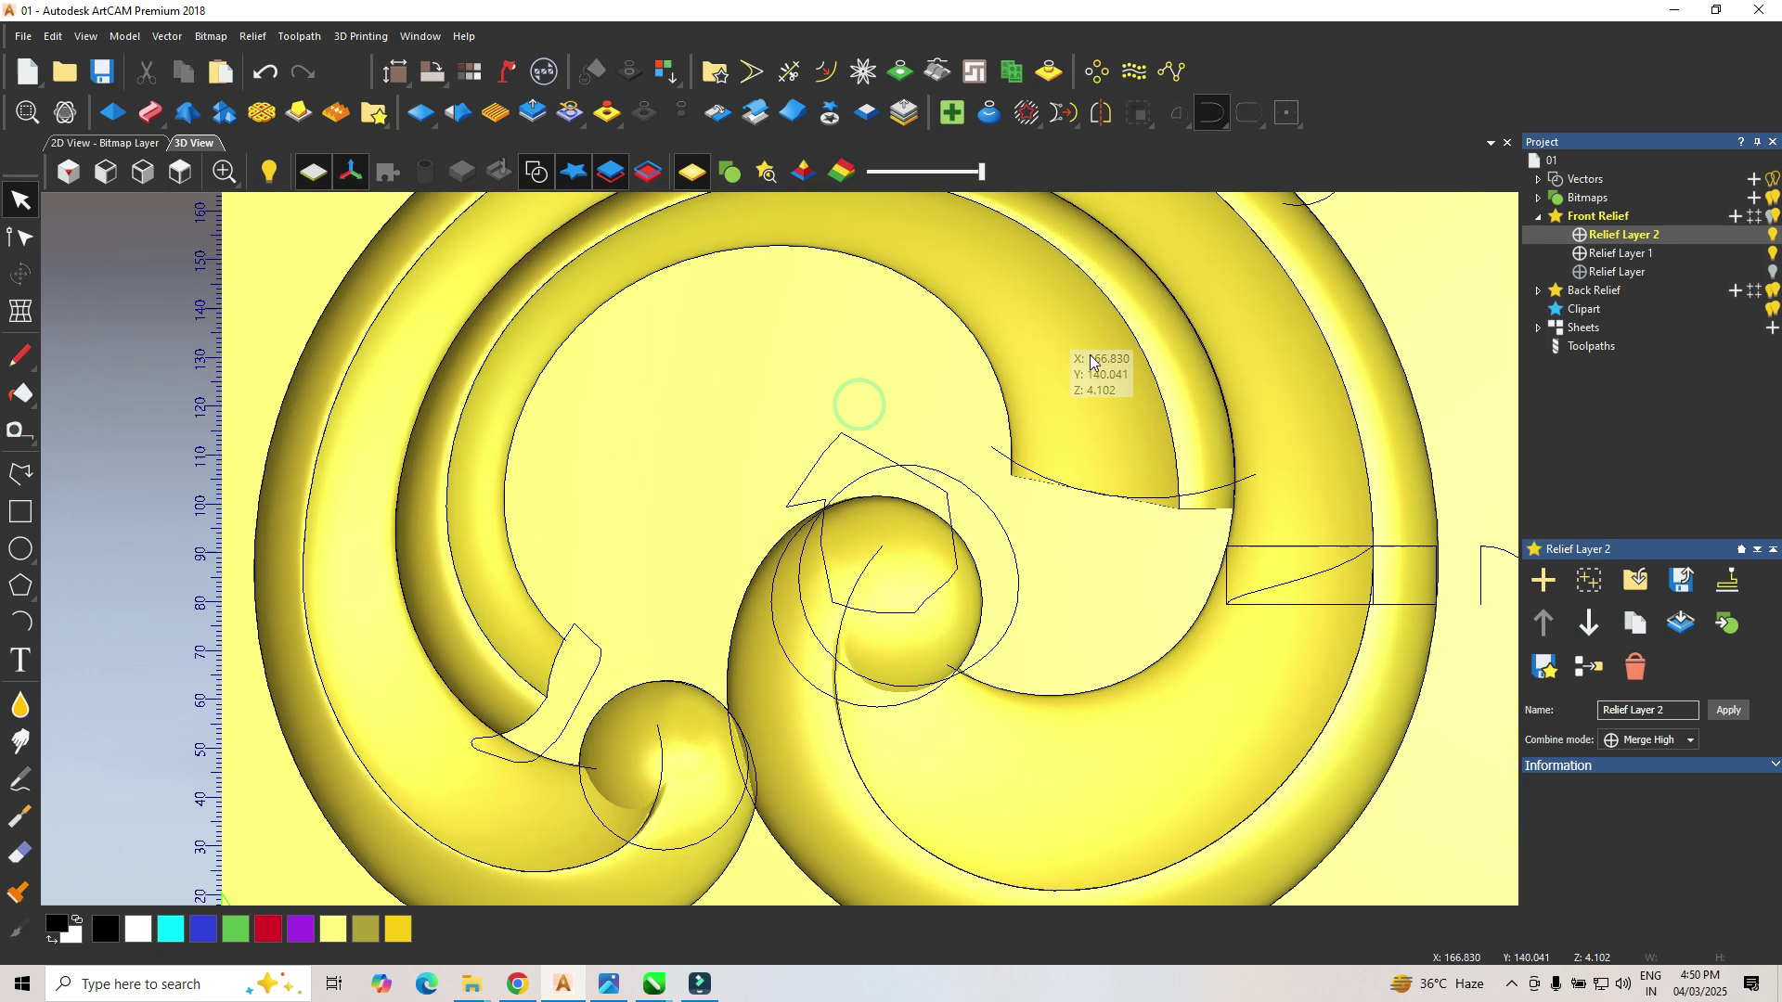
Step: Close the curve across the inner scroll's wide end with a joined polyline, about 60 by 32 mm overall, and zero the relief inside
left_click(1078, 484)
left_click(21, 474)
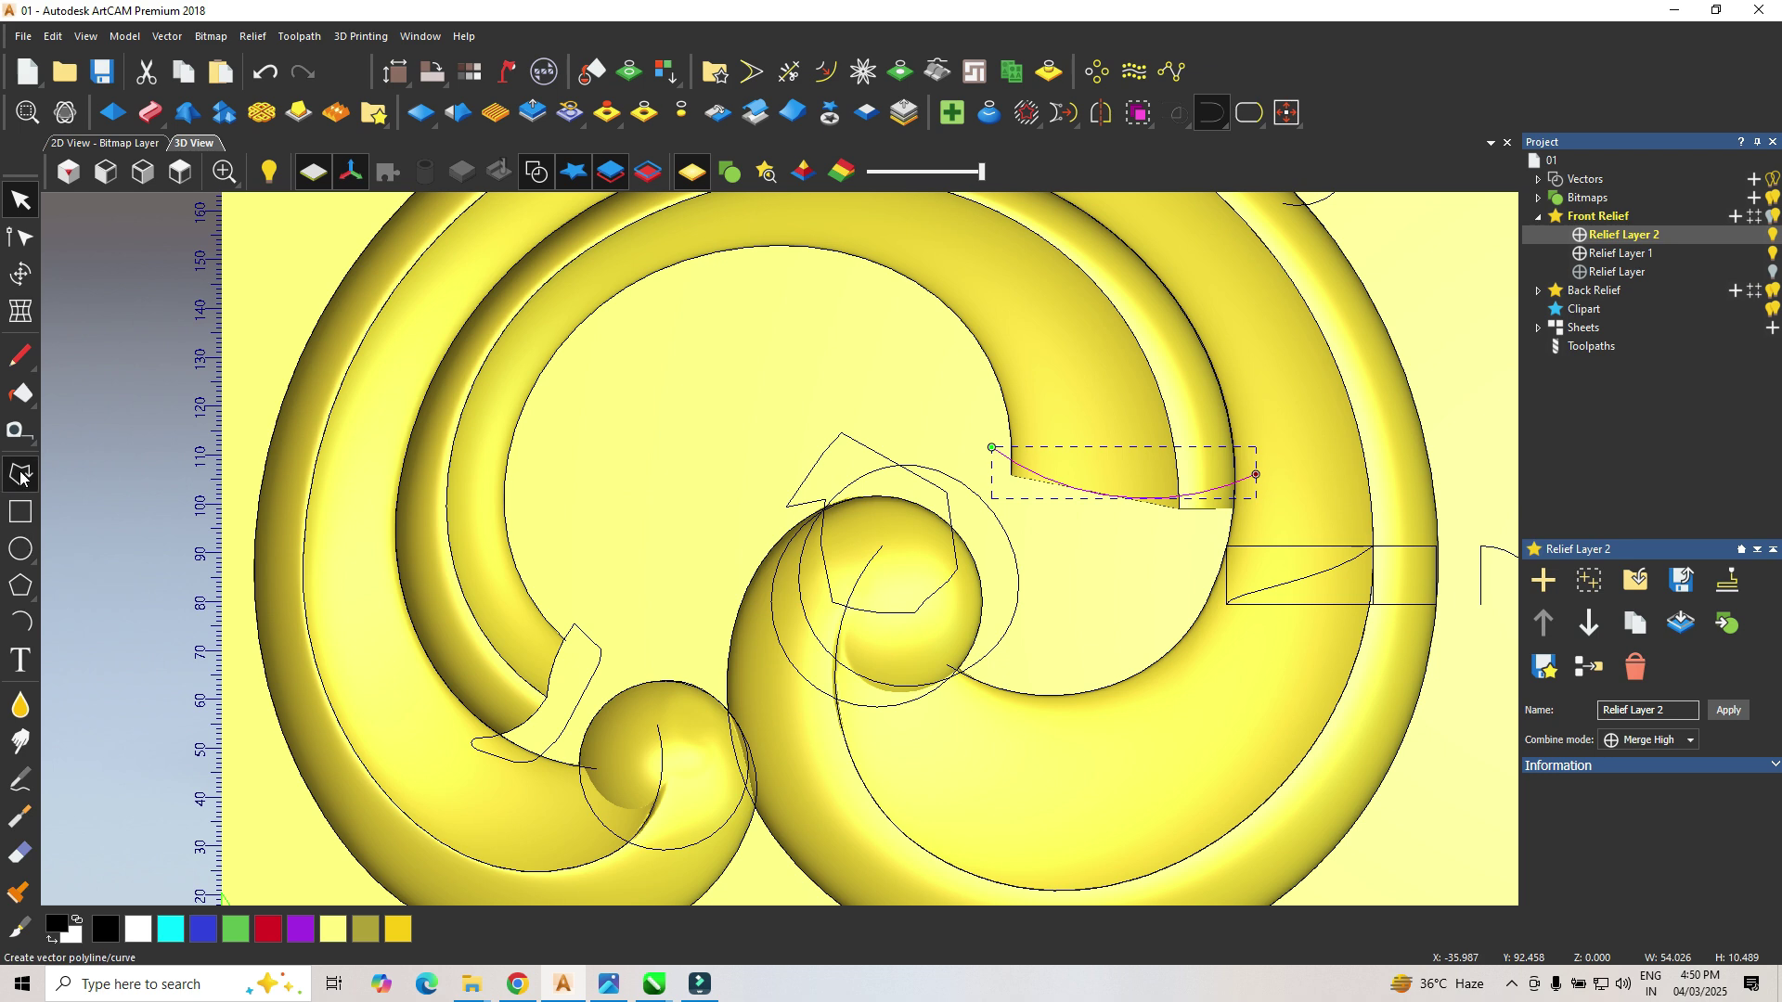
mouse_move(991, 446)
left_mouse_down()
mouse_move(1010, 556)
mouse_move(1253, 548)
mouse_move(1284, 493)
left_mouse_up()
right_click(1284, 493)
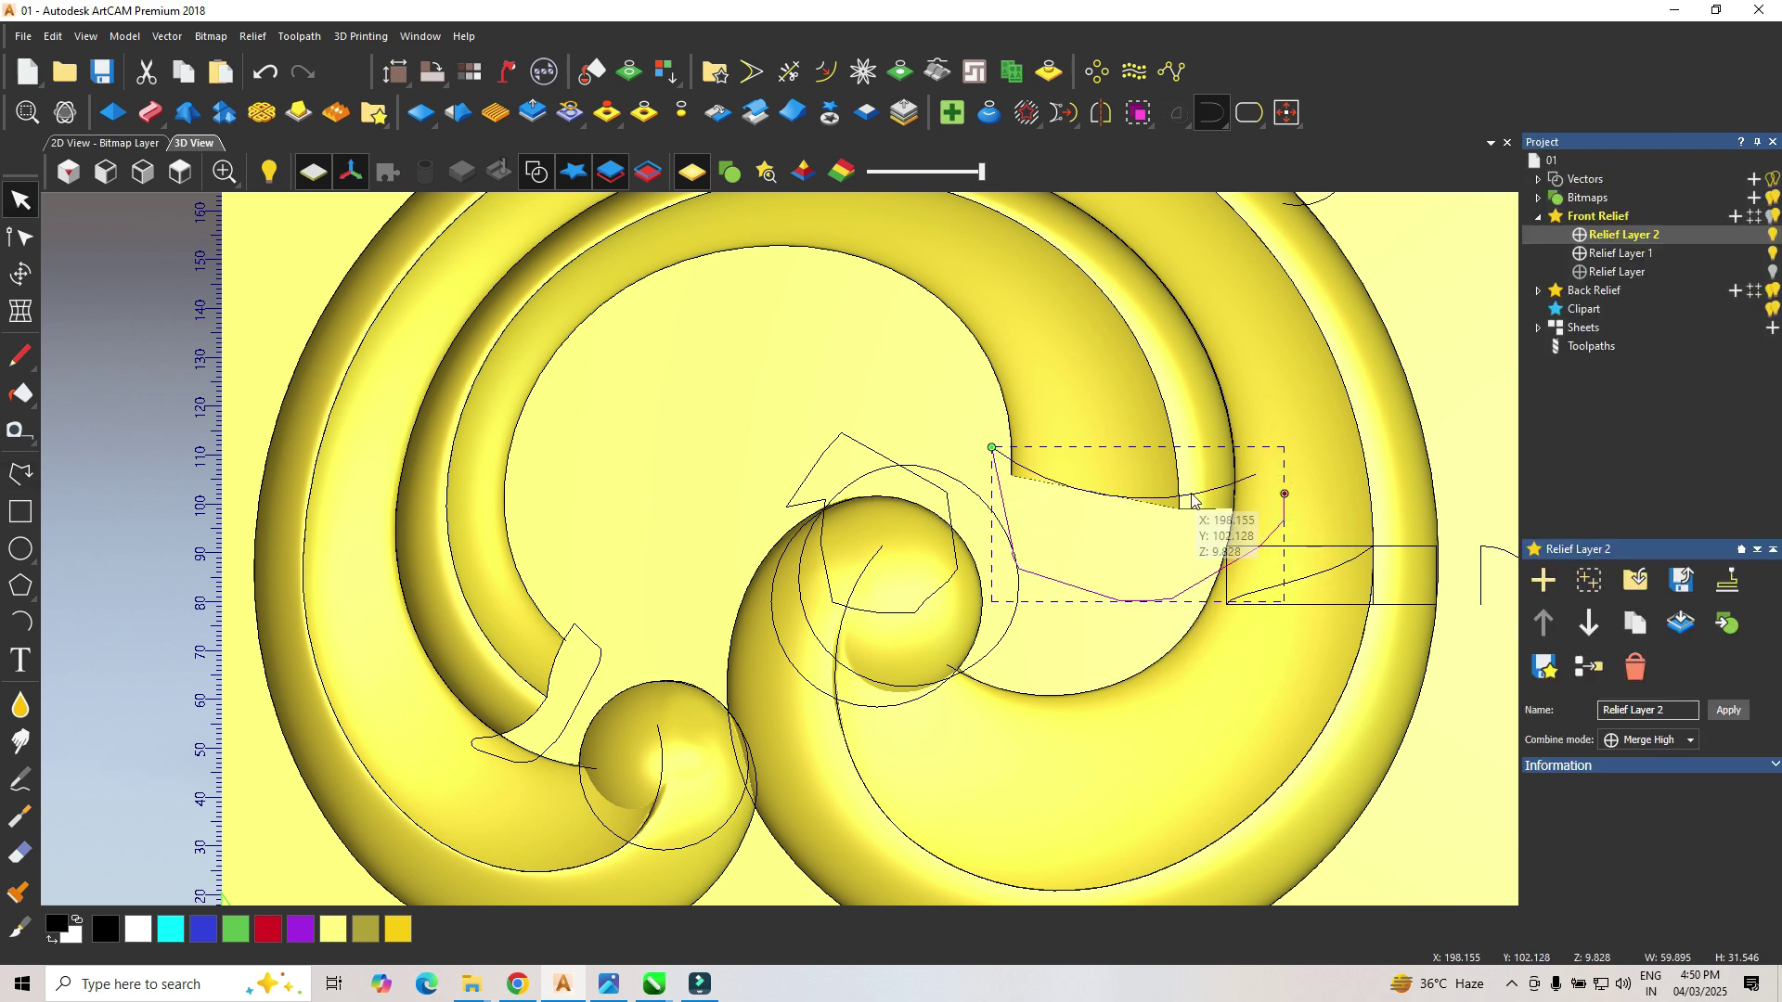
left_click(1243, 112)
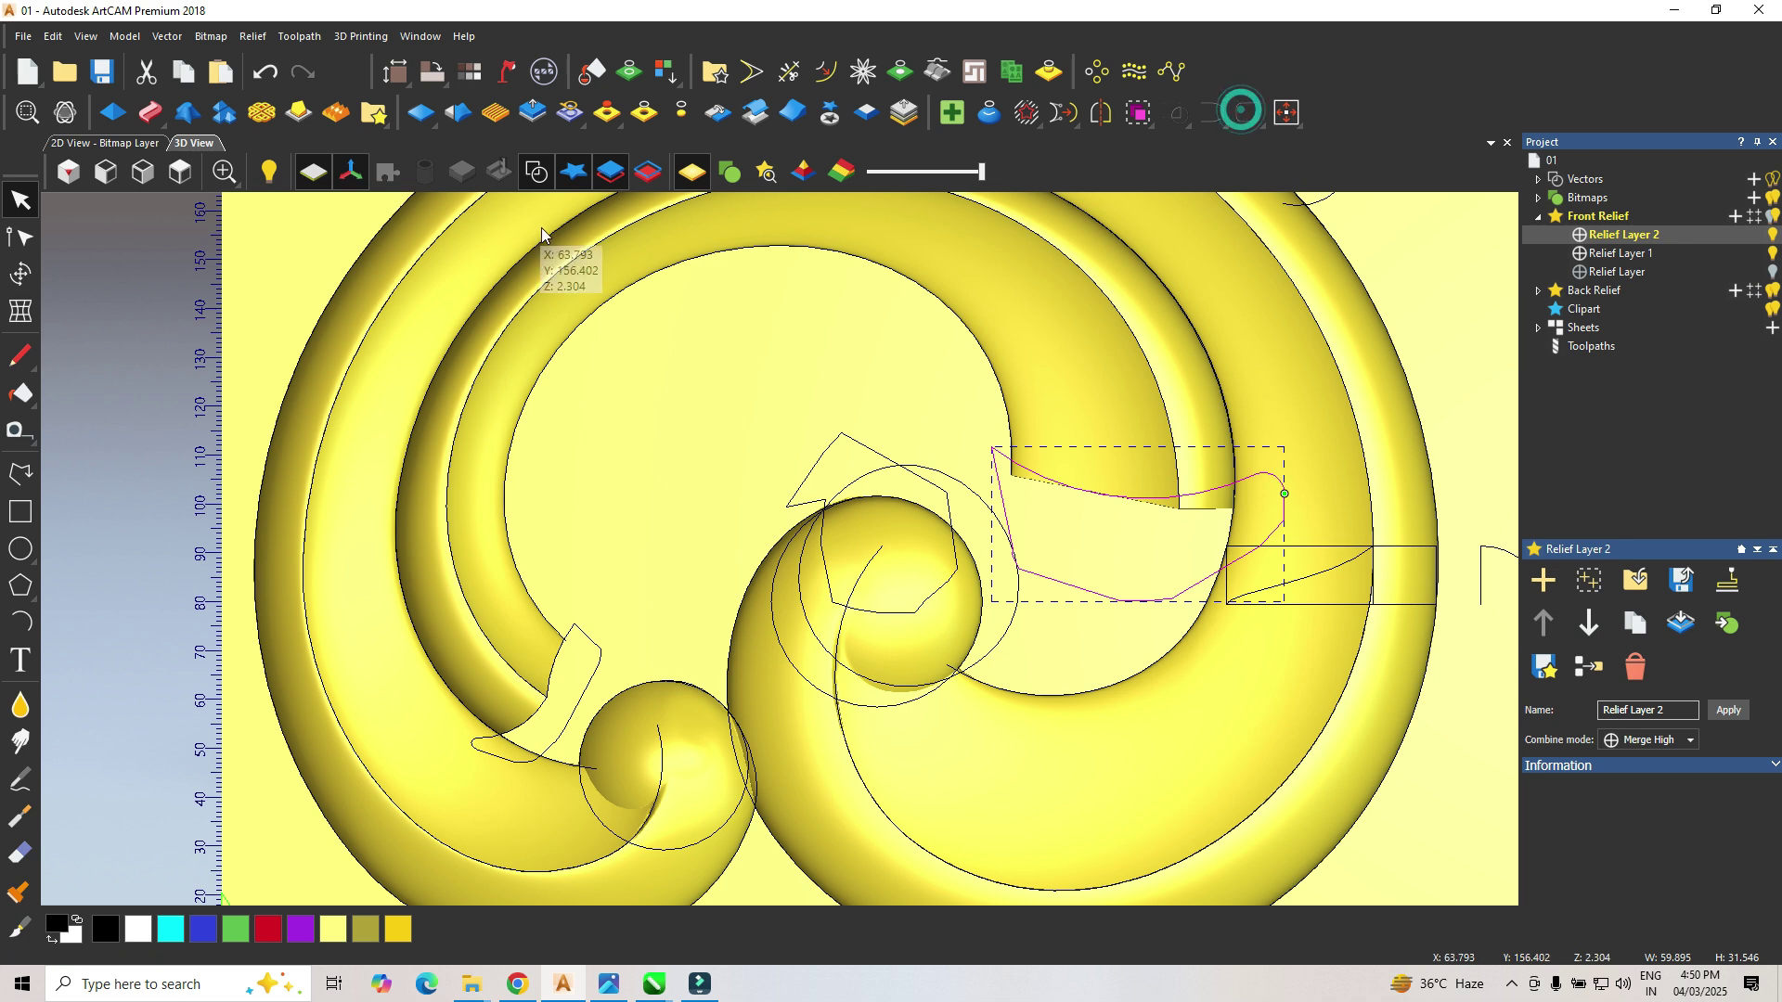
left_click(745, 368)
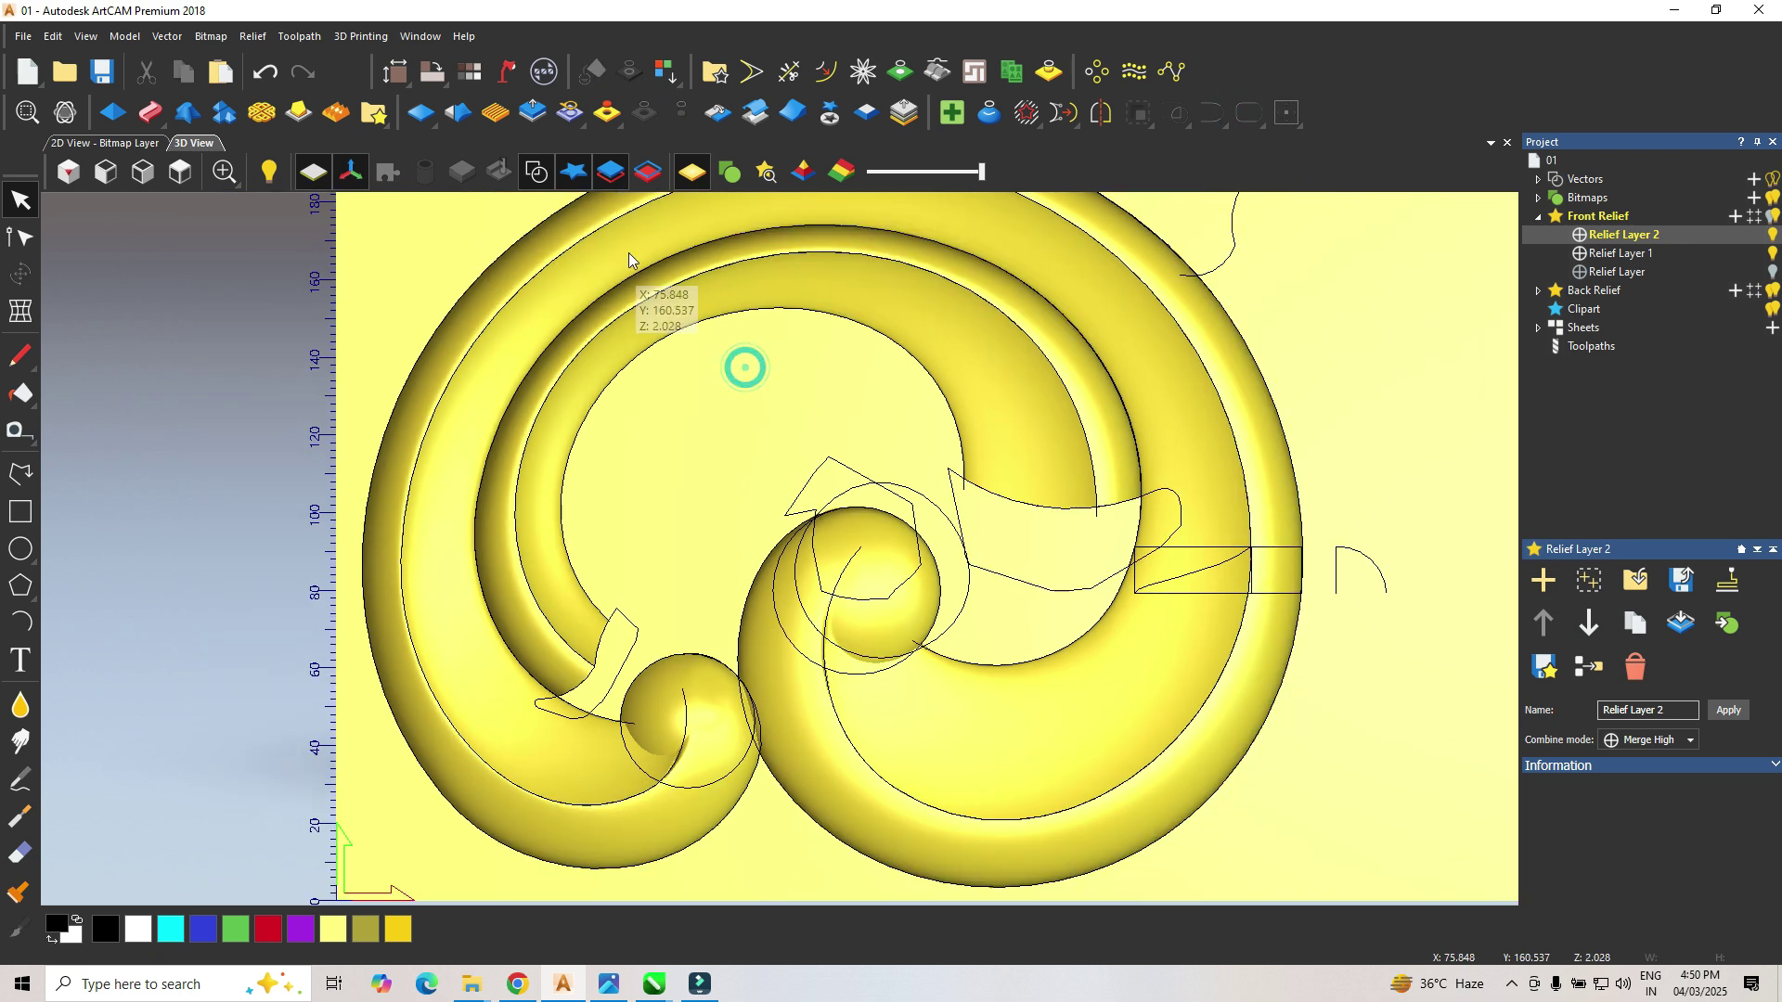
scroll(861, 525, "down", 3)
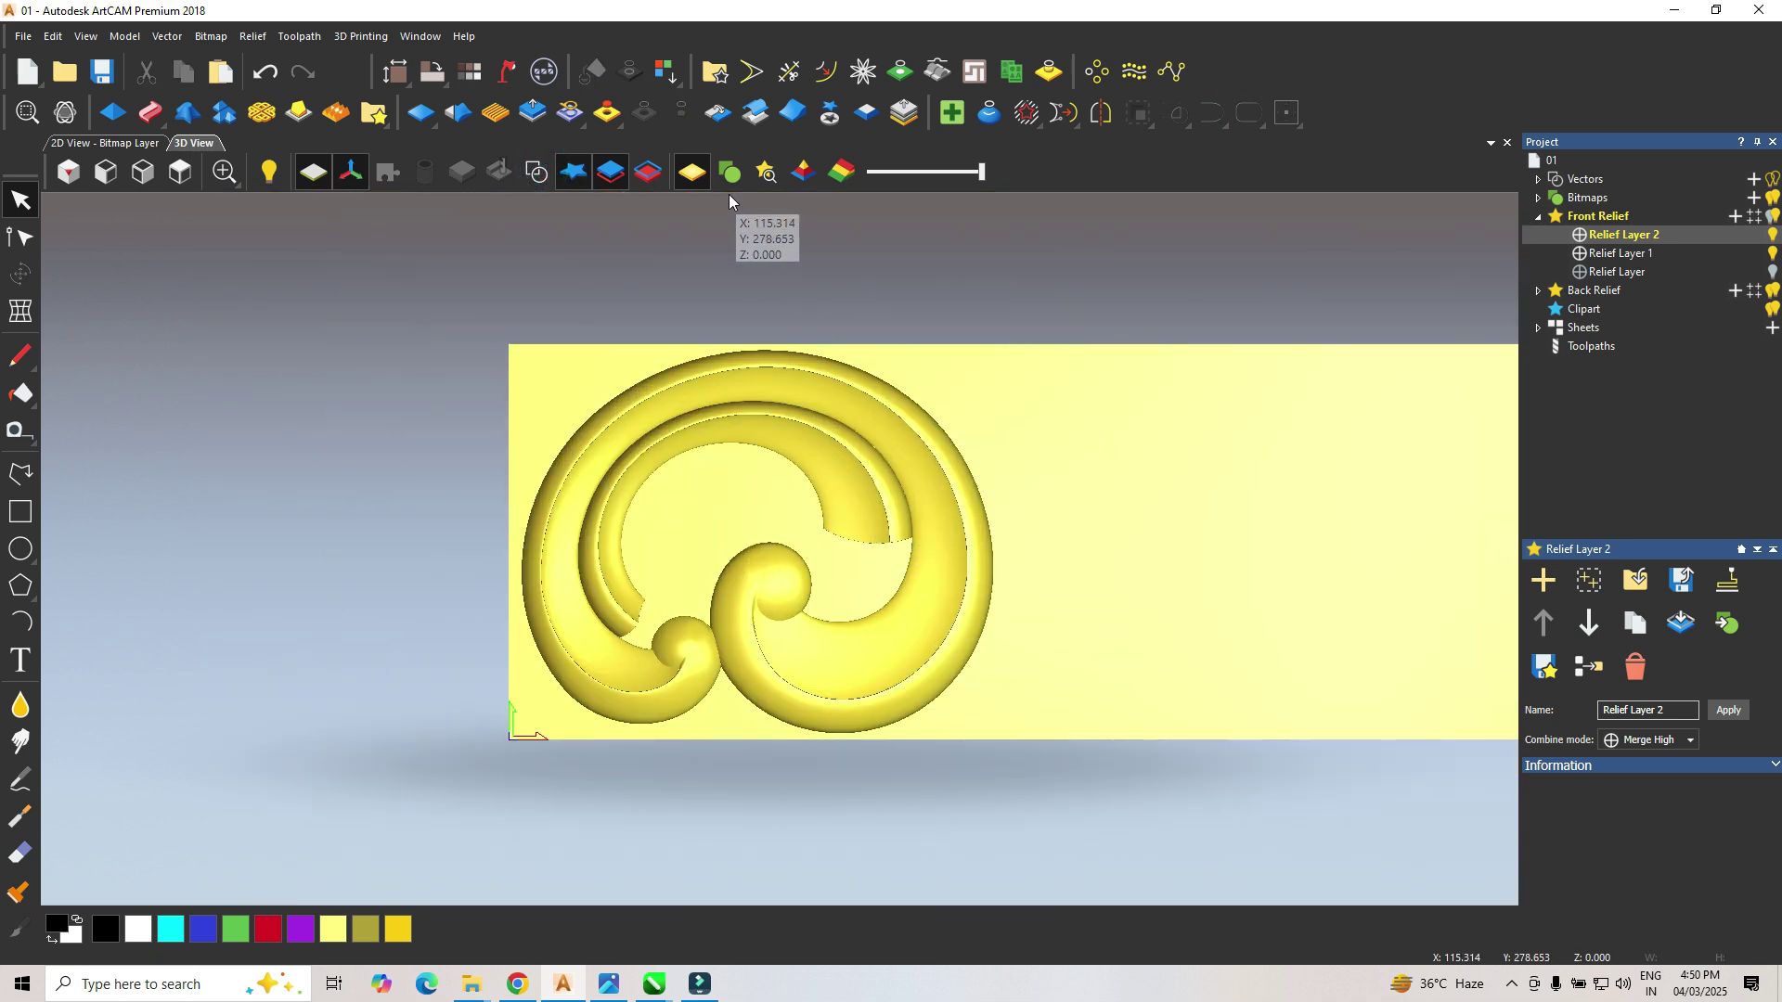
Step: Copy the sloped profile curve and quarter arc to the empty area beside the ornament, placed end to end about 43 mm wide overall
left_click(535, 171)
scroll(928, 404, "up", 3)
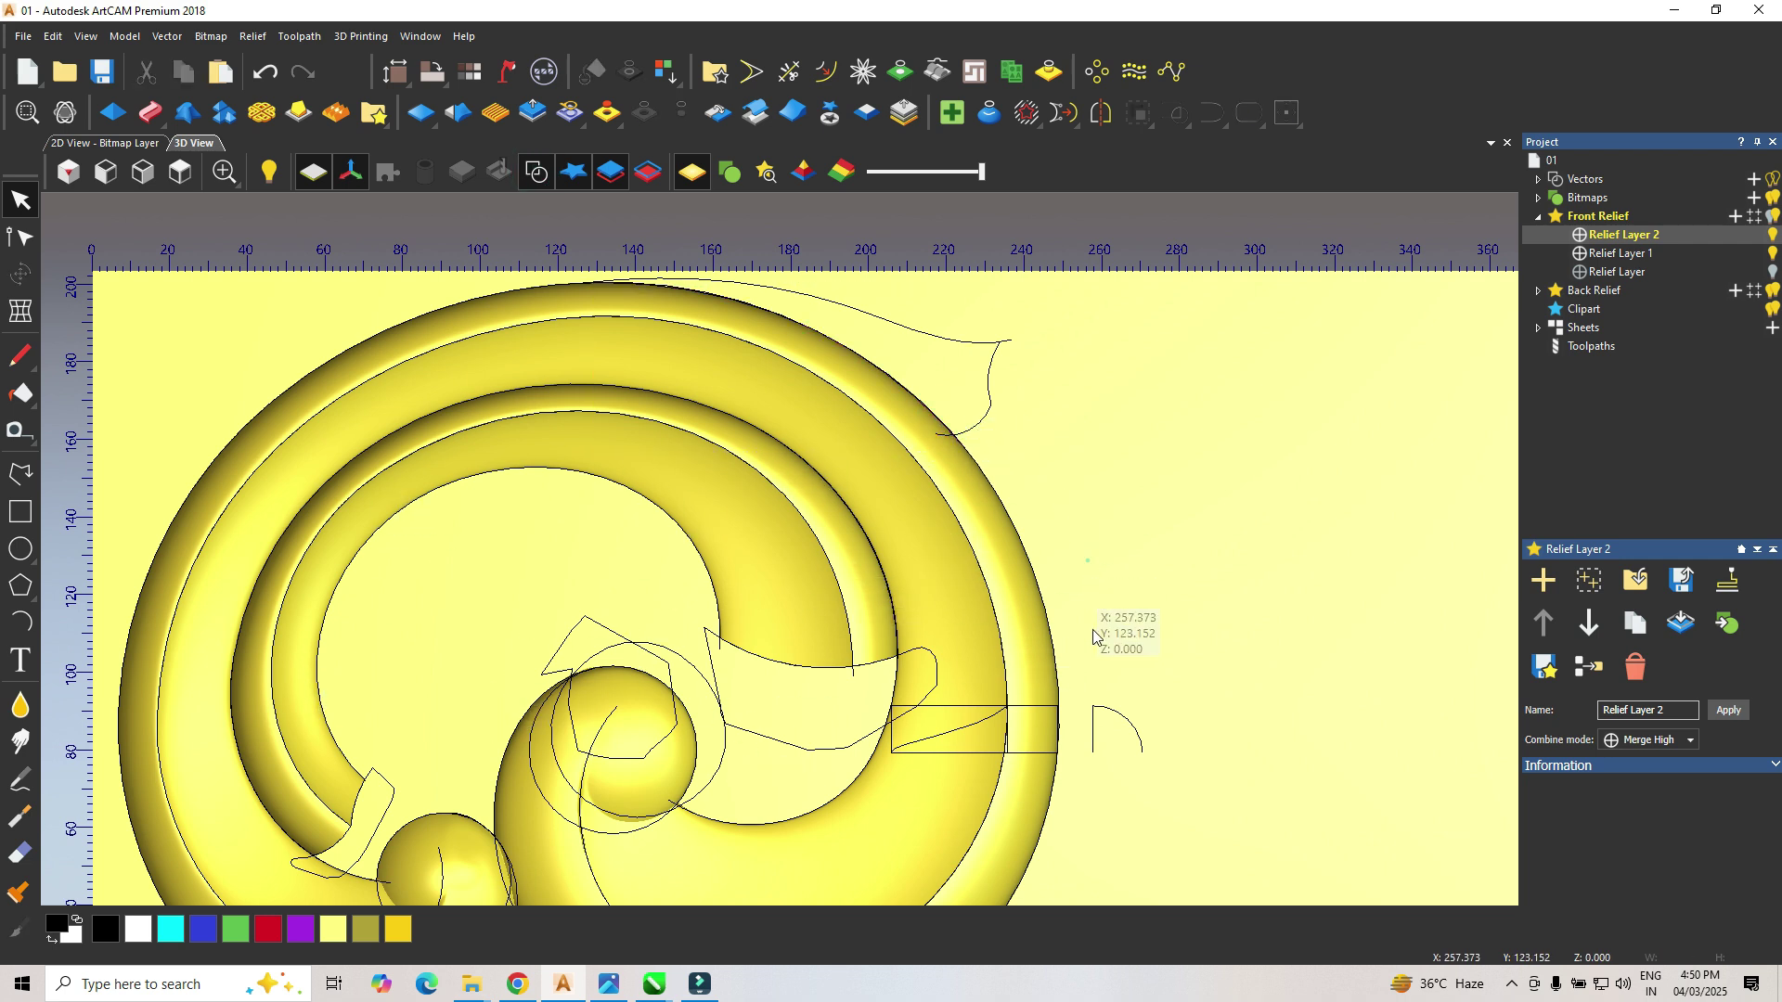
left_click(971, 729)
left_click_drag(970, 728, 1116, 514, "ctrl")
mouse_move(1124, 692)
left_mouse_down()
mouse_move(1105, 725)
mouse_move(1181, 506)
mouse_move(1154, 493)
mouse_move(1086, 513)
left_mouse_up()
scroll(1213, 504, "up", 3)
right_click_drag(1106, 450, 1113, 540)
scroll(896, 548, "up", 3)
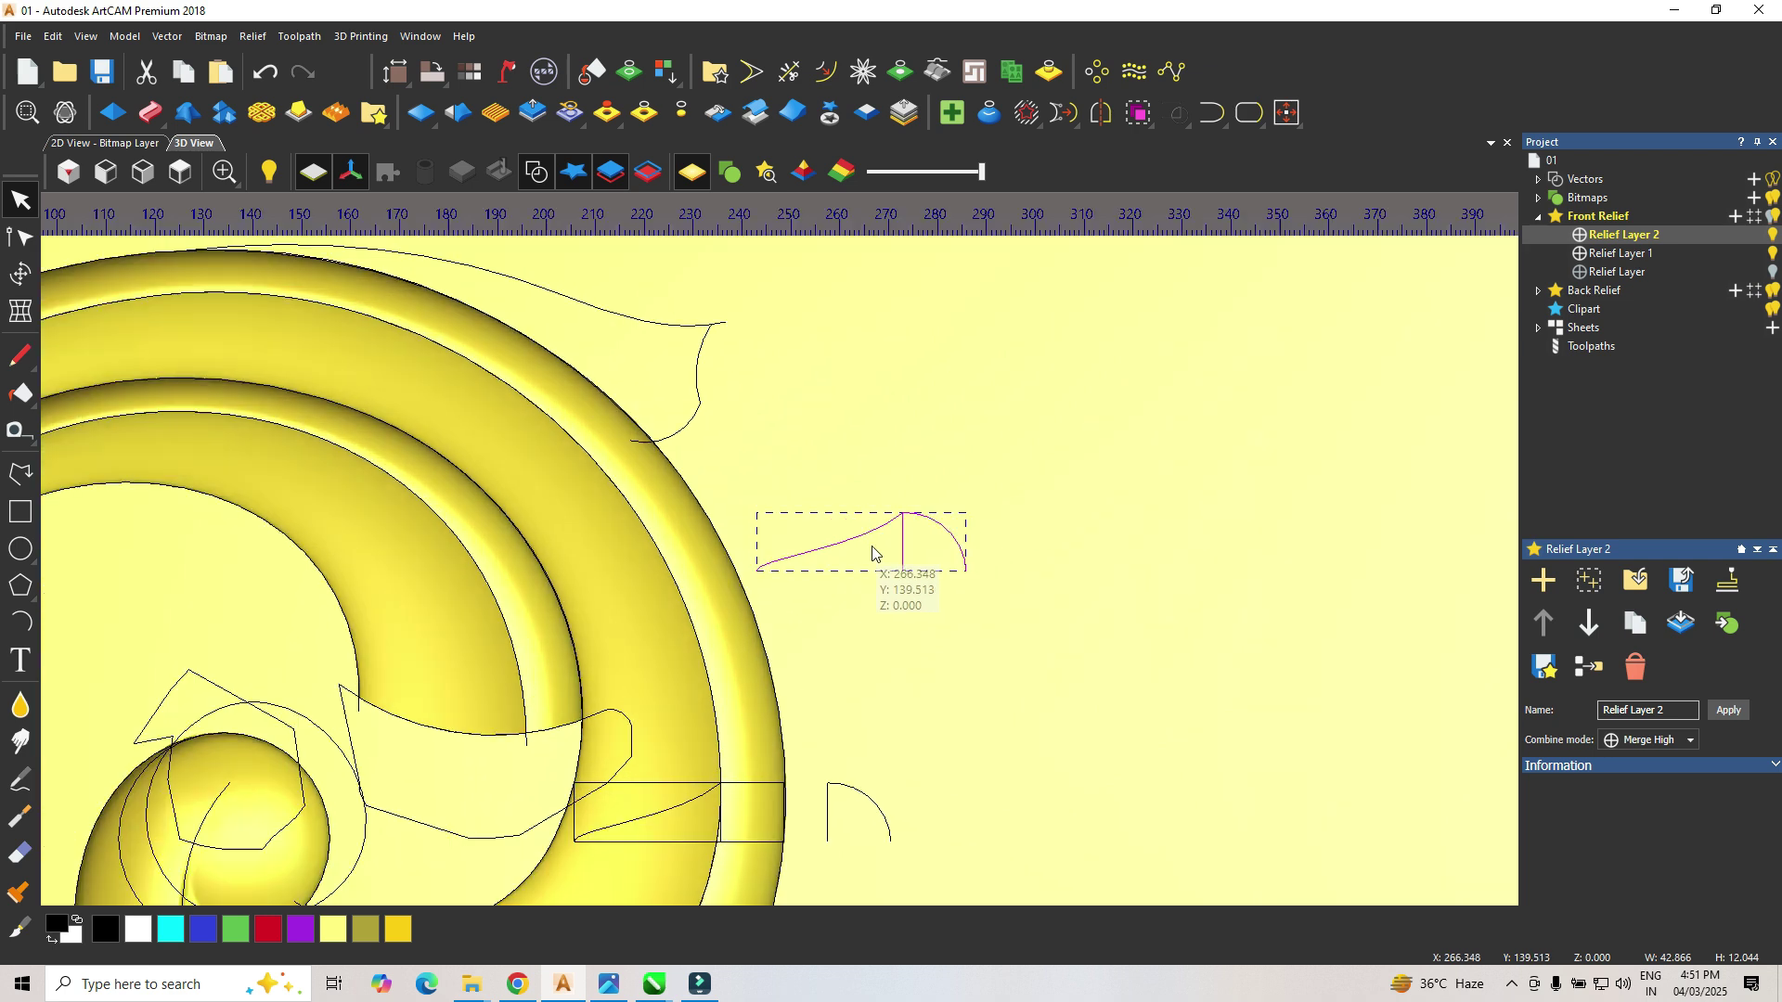
Step: Trim away the vertical line in the copied profile and join the sloped curve and quarter arc into one vector
left_click(787, 72)
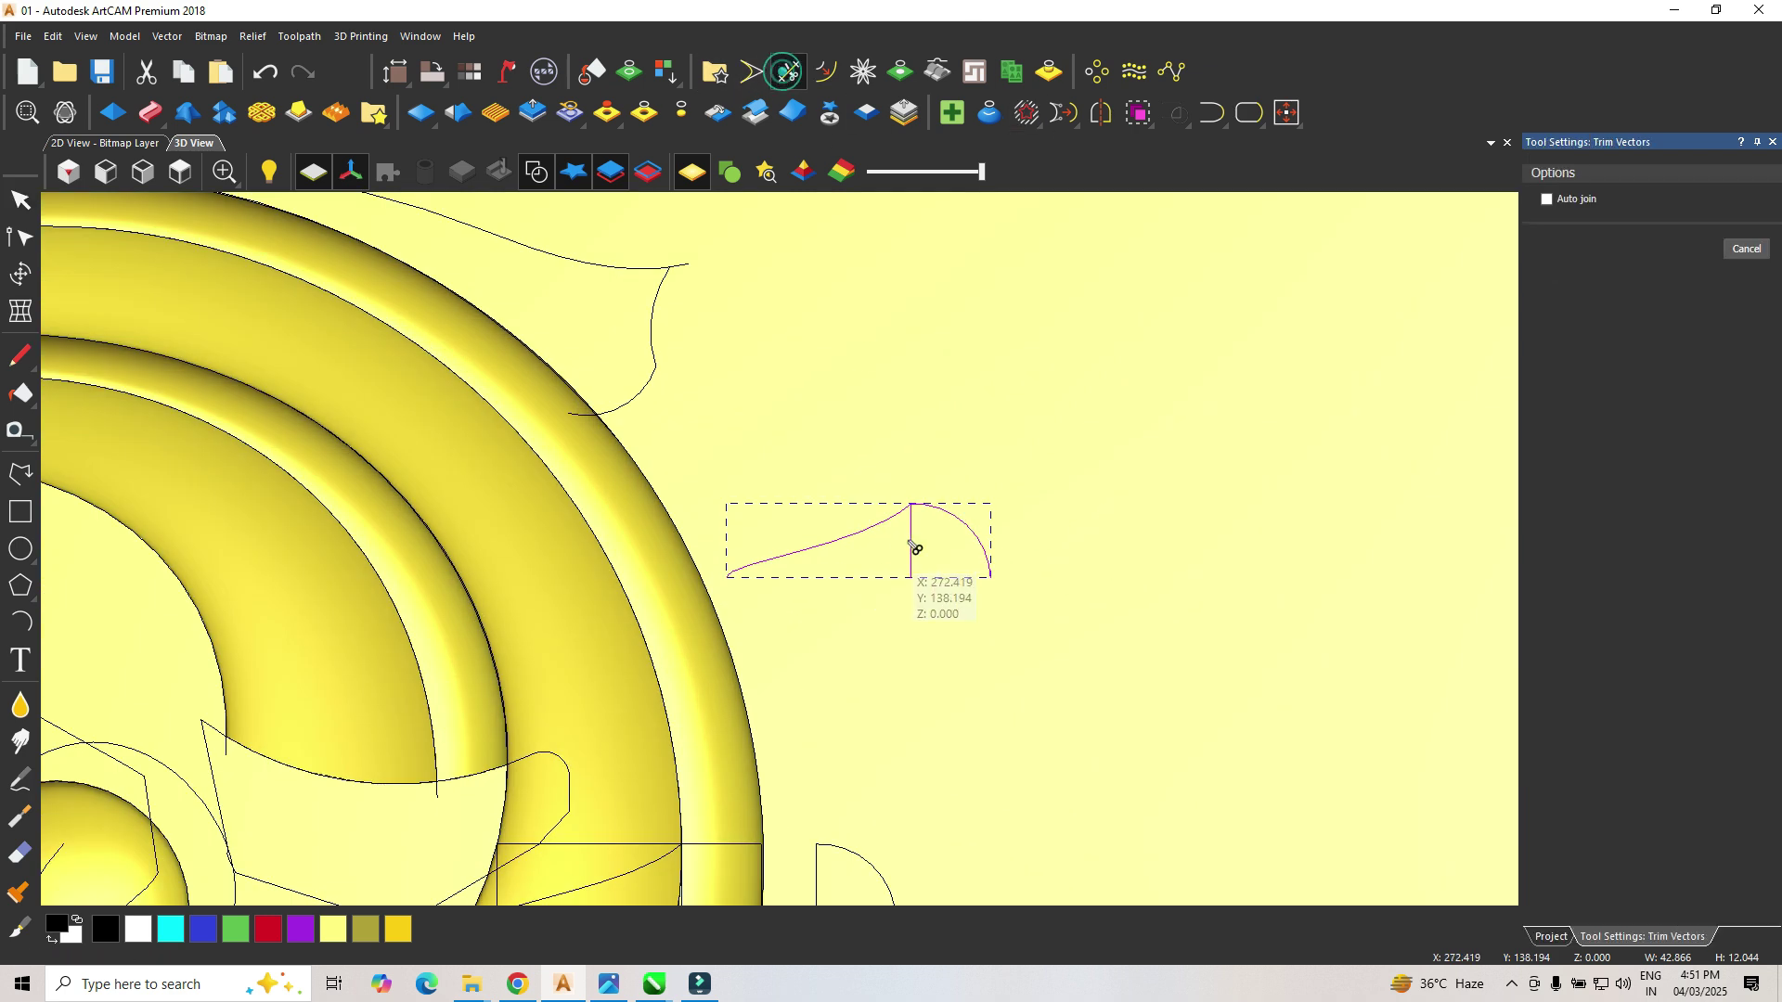
left_click(910, 538)
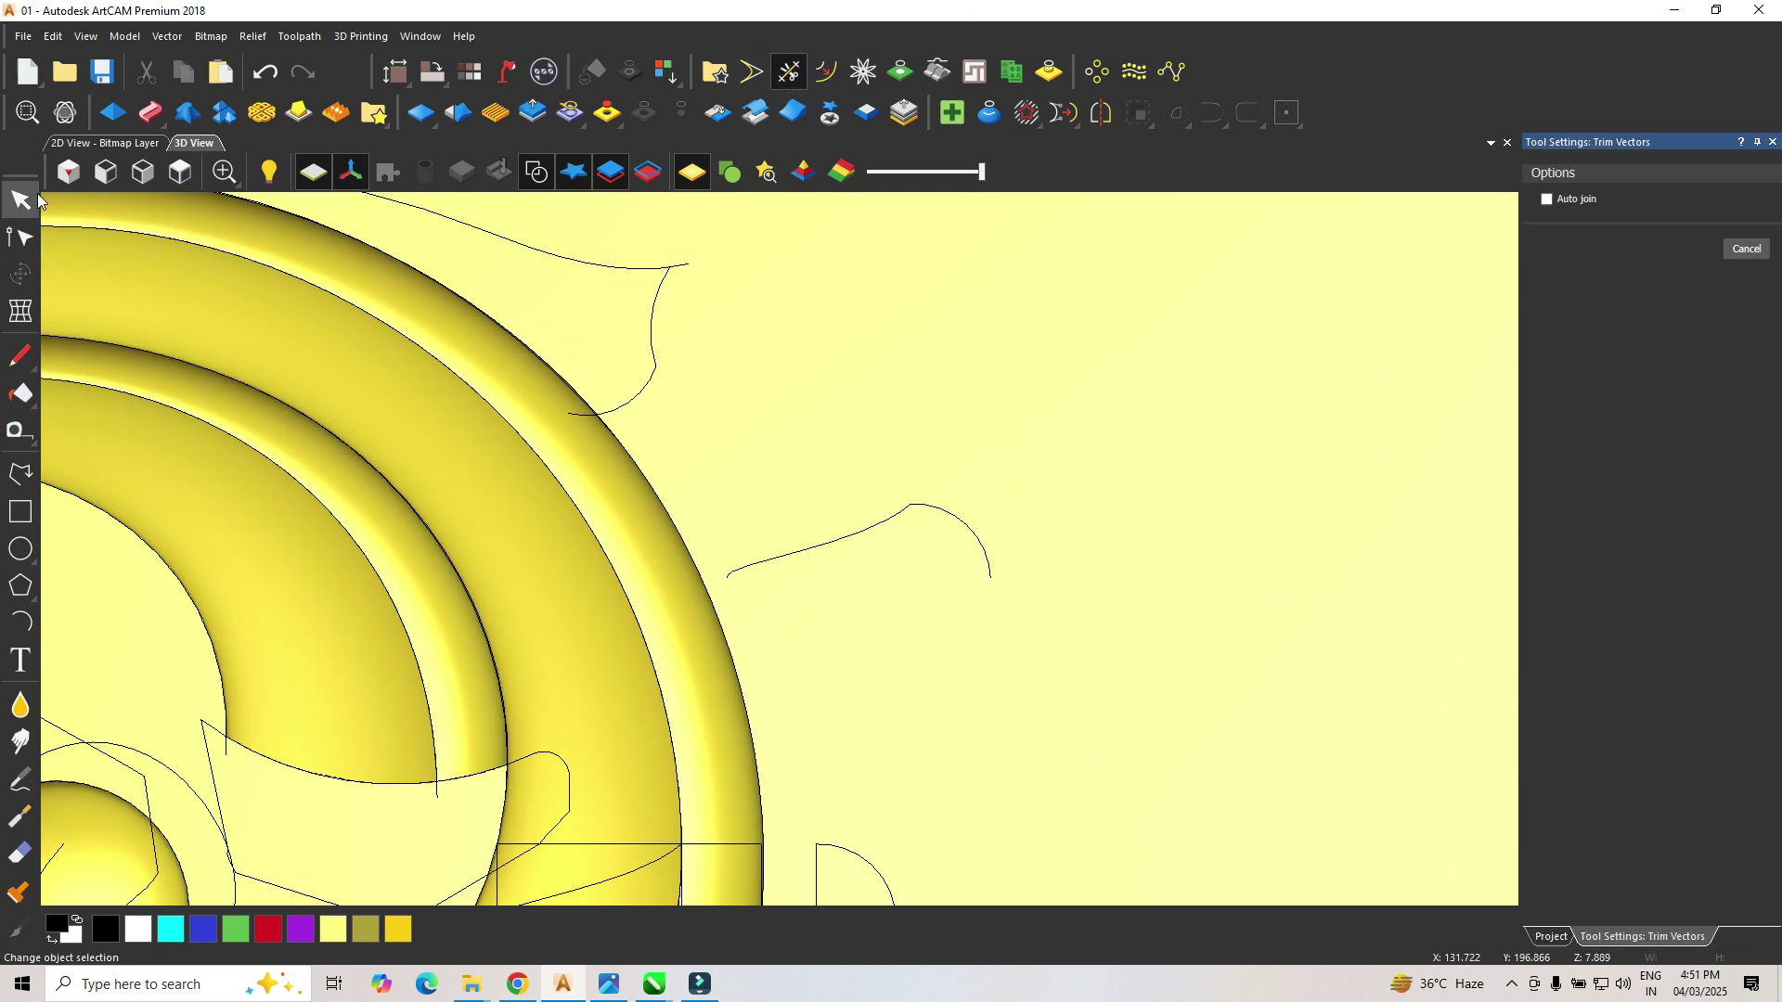
key("Escape")
key("j")
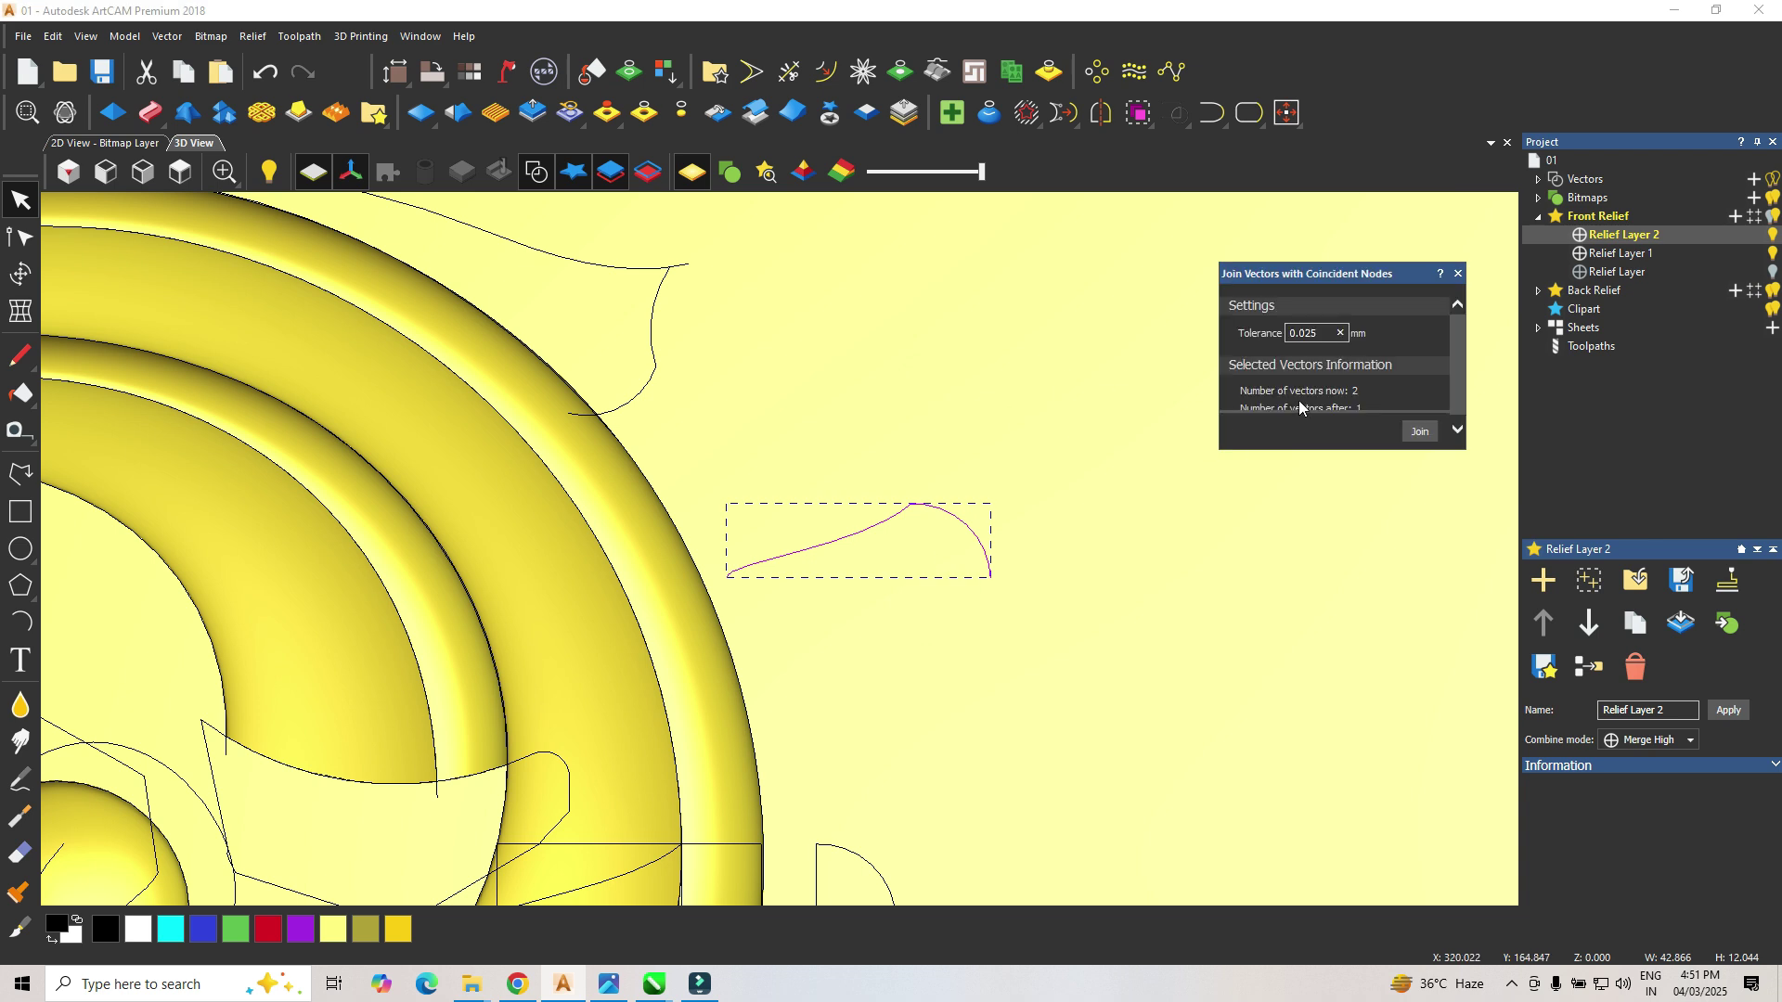
left_click(1458, 274)
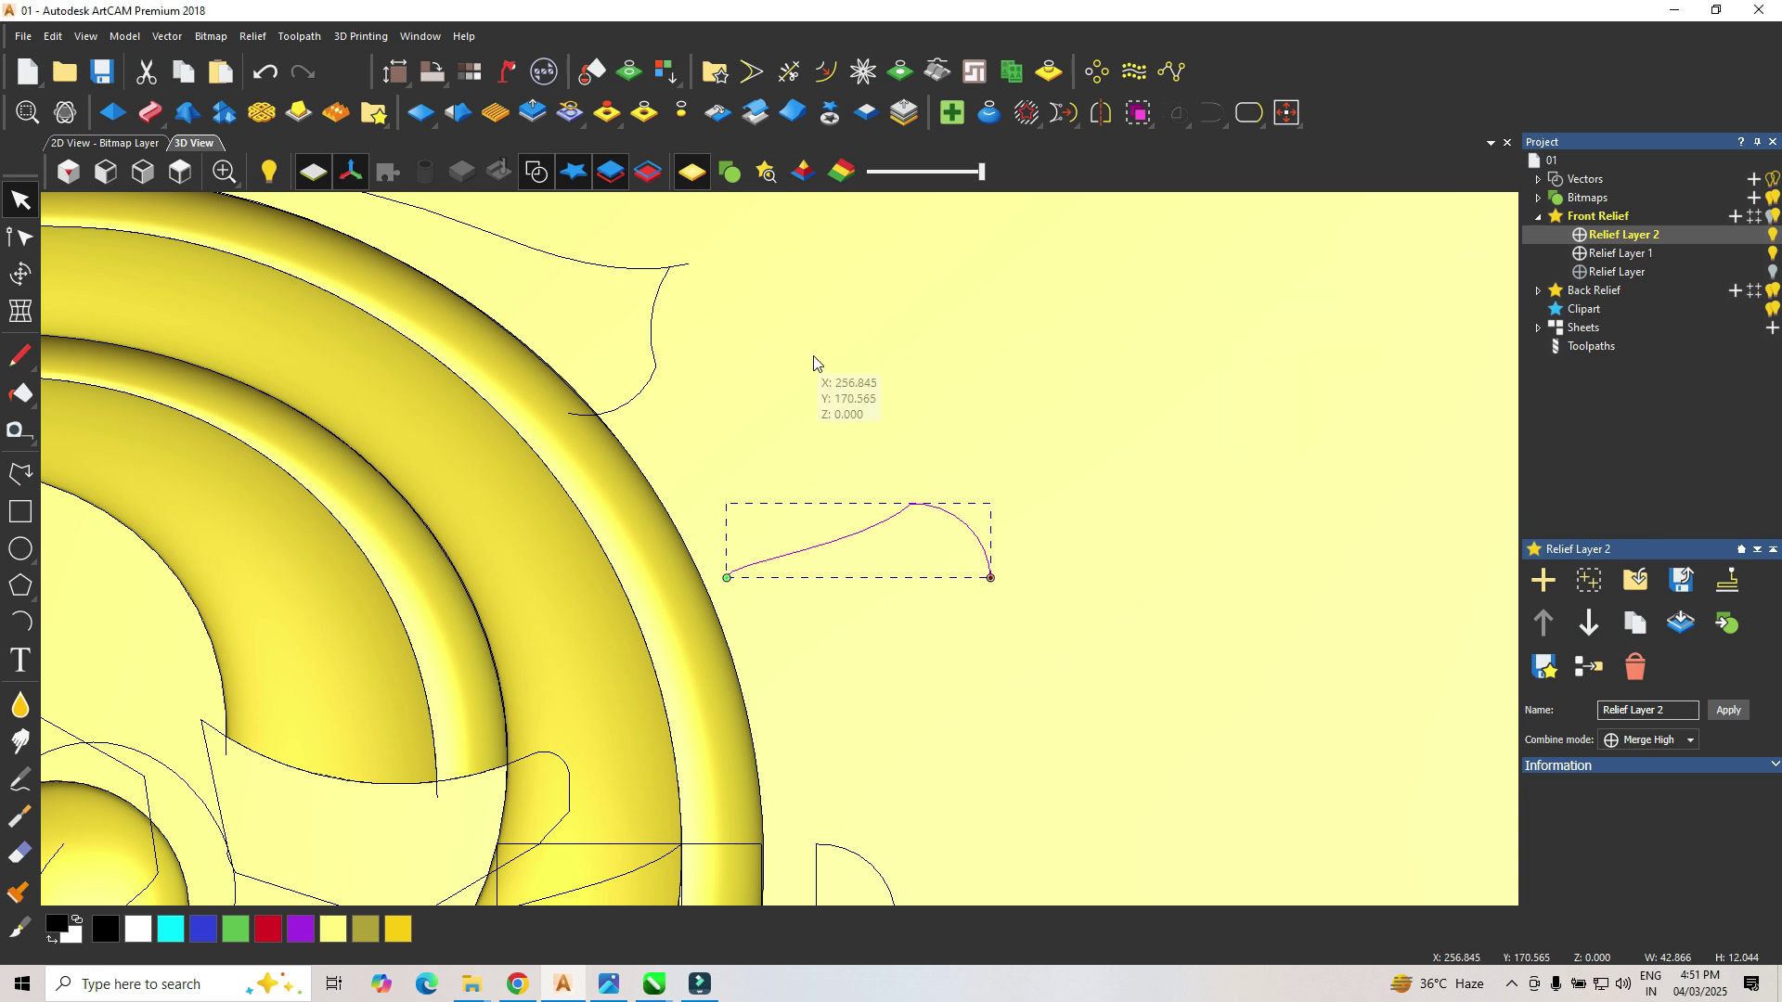
Step: Try a two-rail sweep between the two edge curves of the pointed leaf above the scroll, using the joined profile as cross section
left_click(813, 356)
left_click(531, 353)
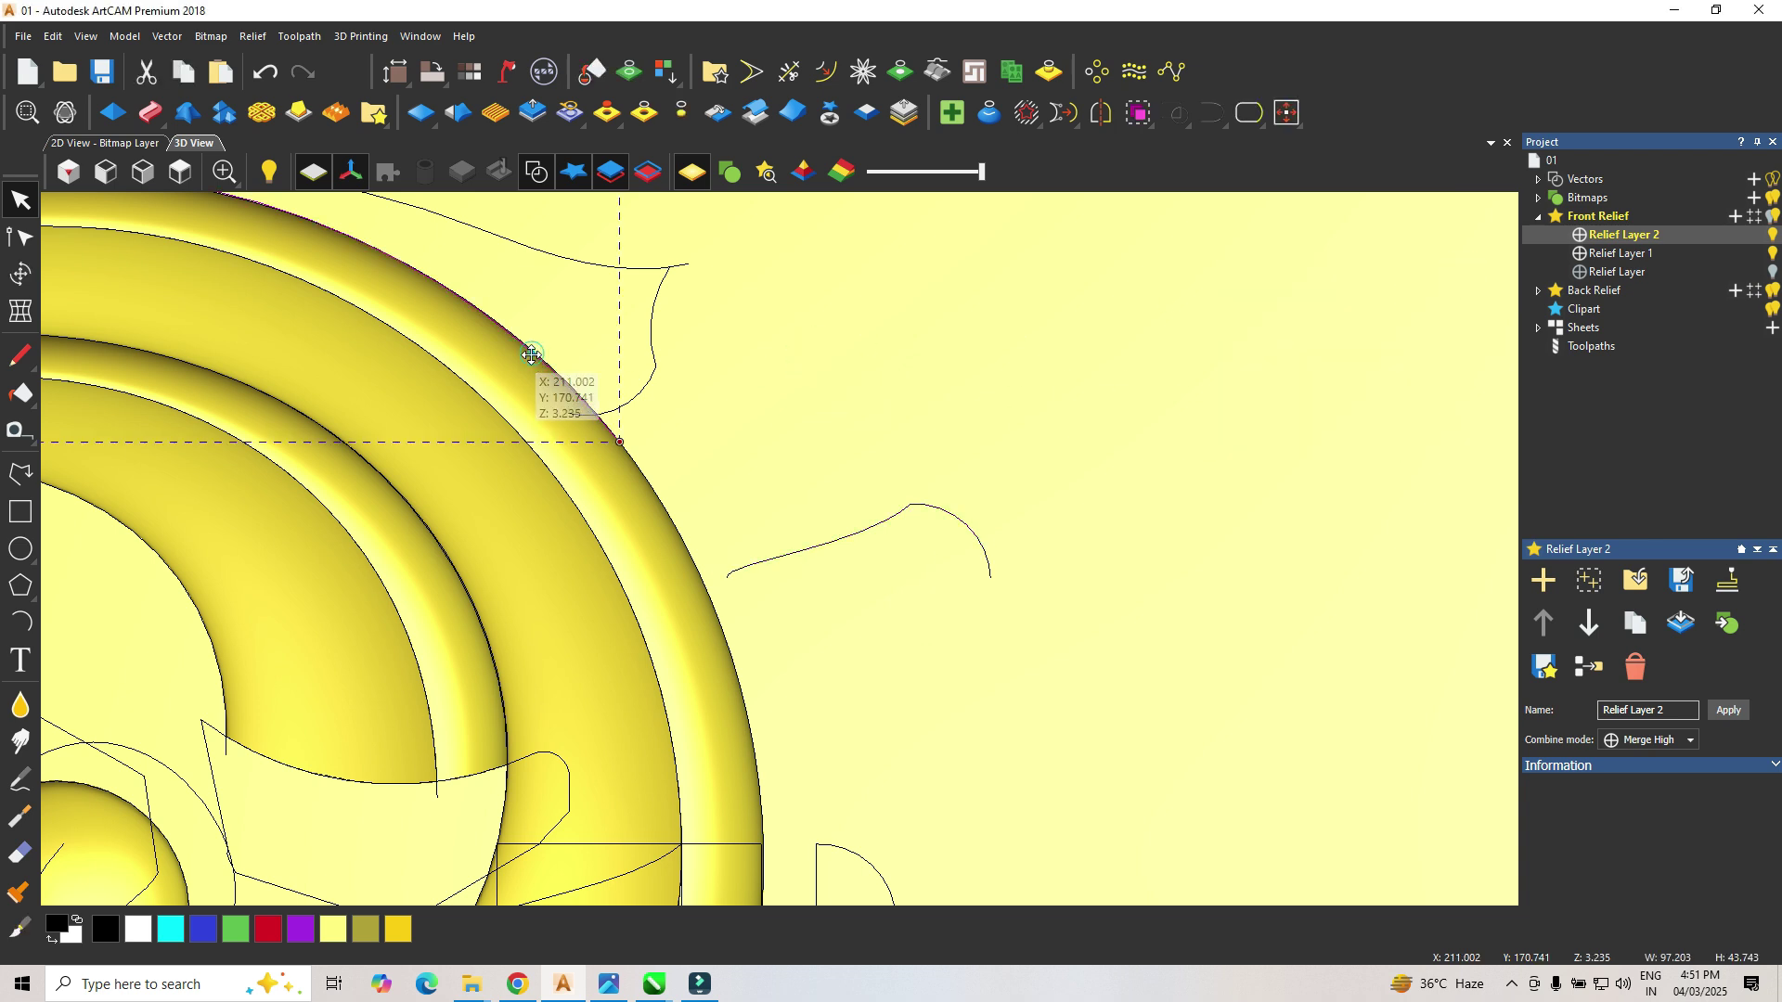
left_click(598, 272)
scroll(613, 306, "down", 3)
scroll(649, 409, "up", 2)
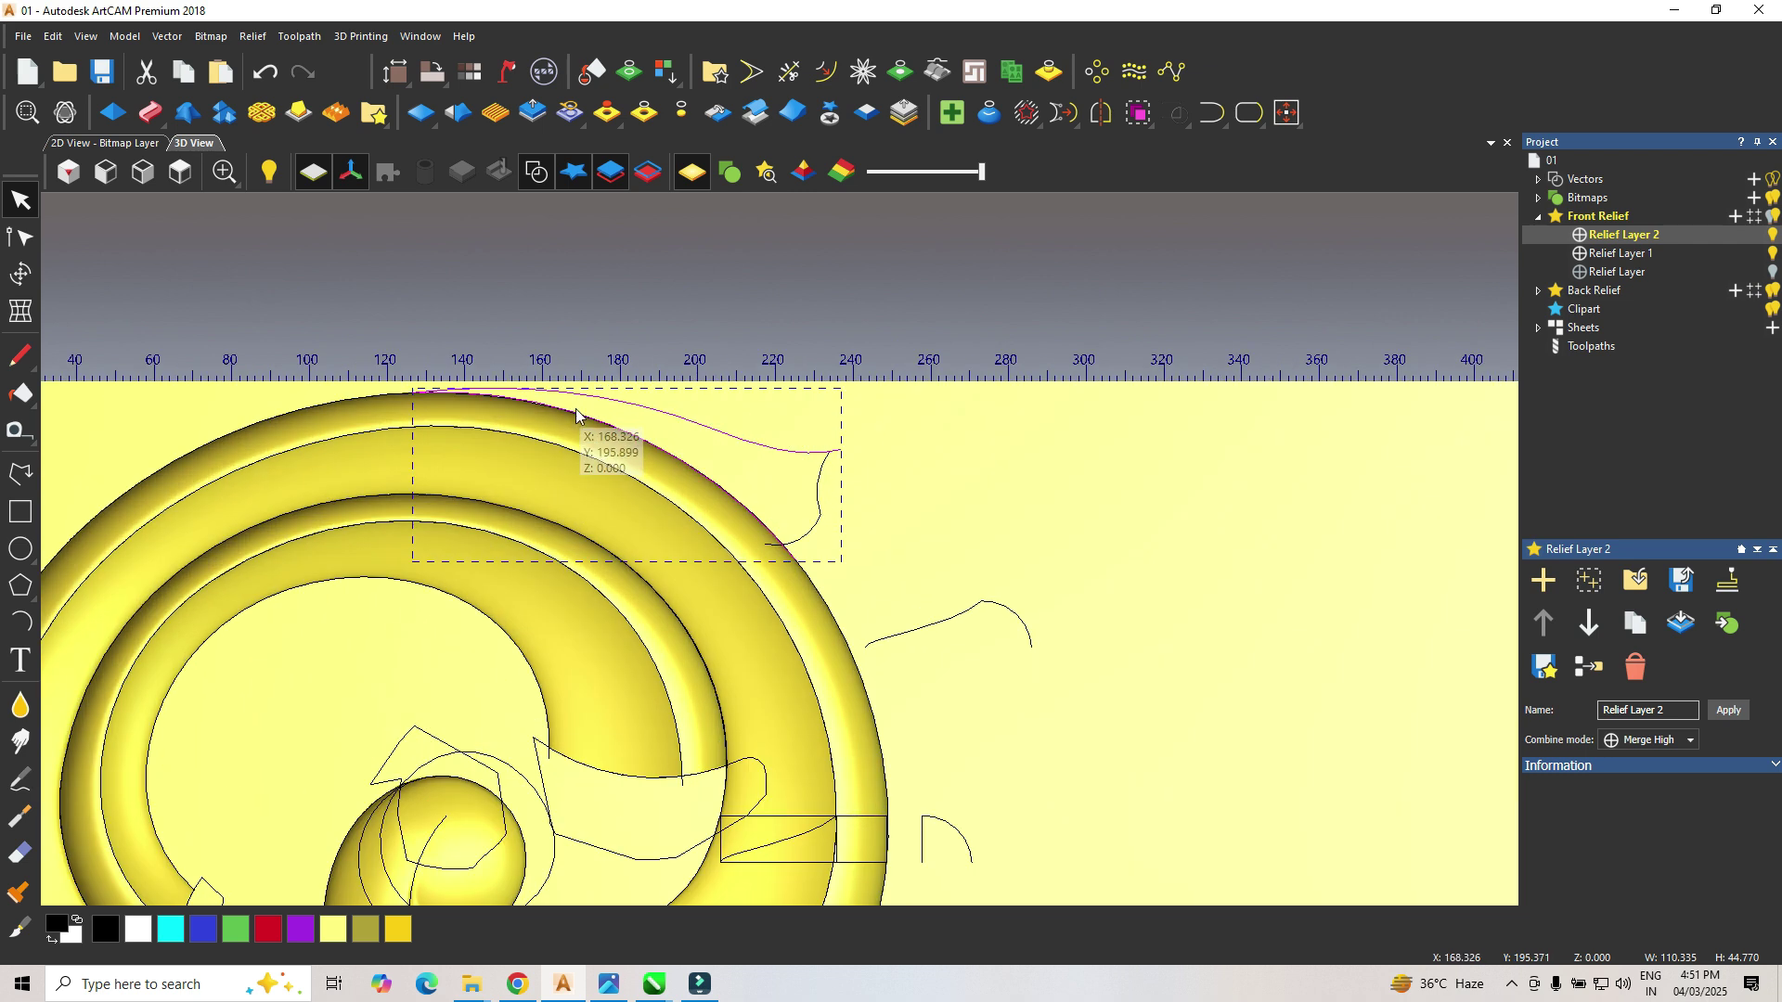
left_click(150, 112)
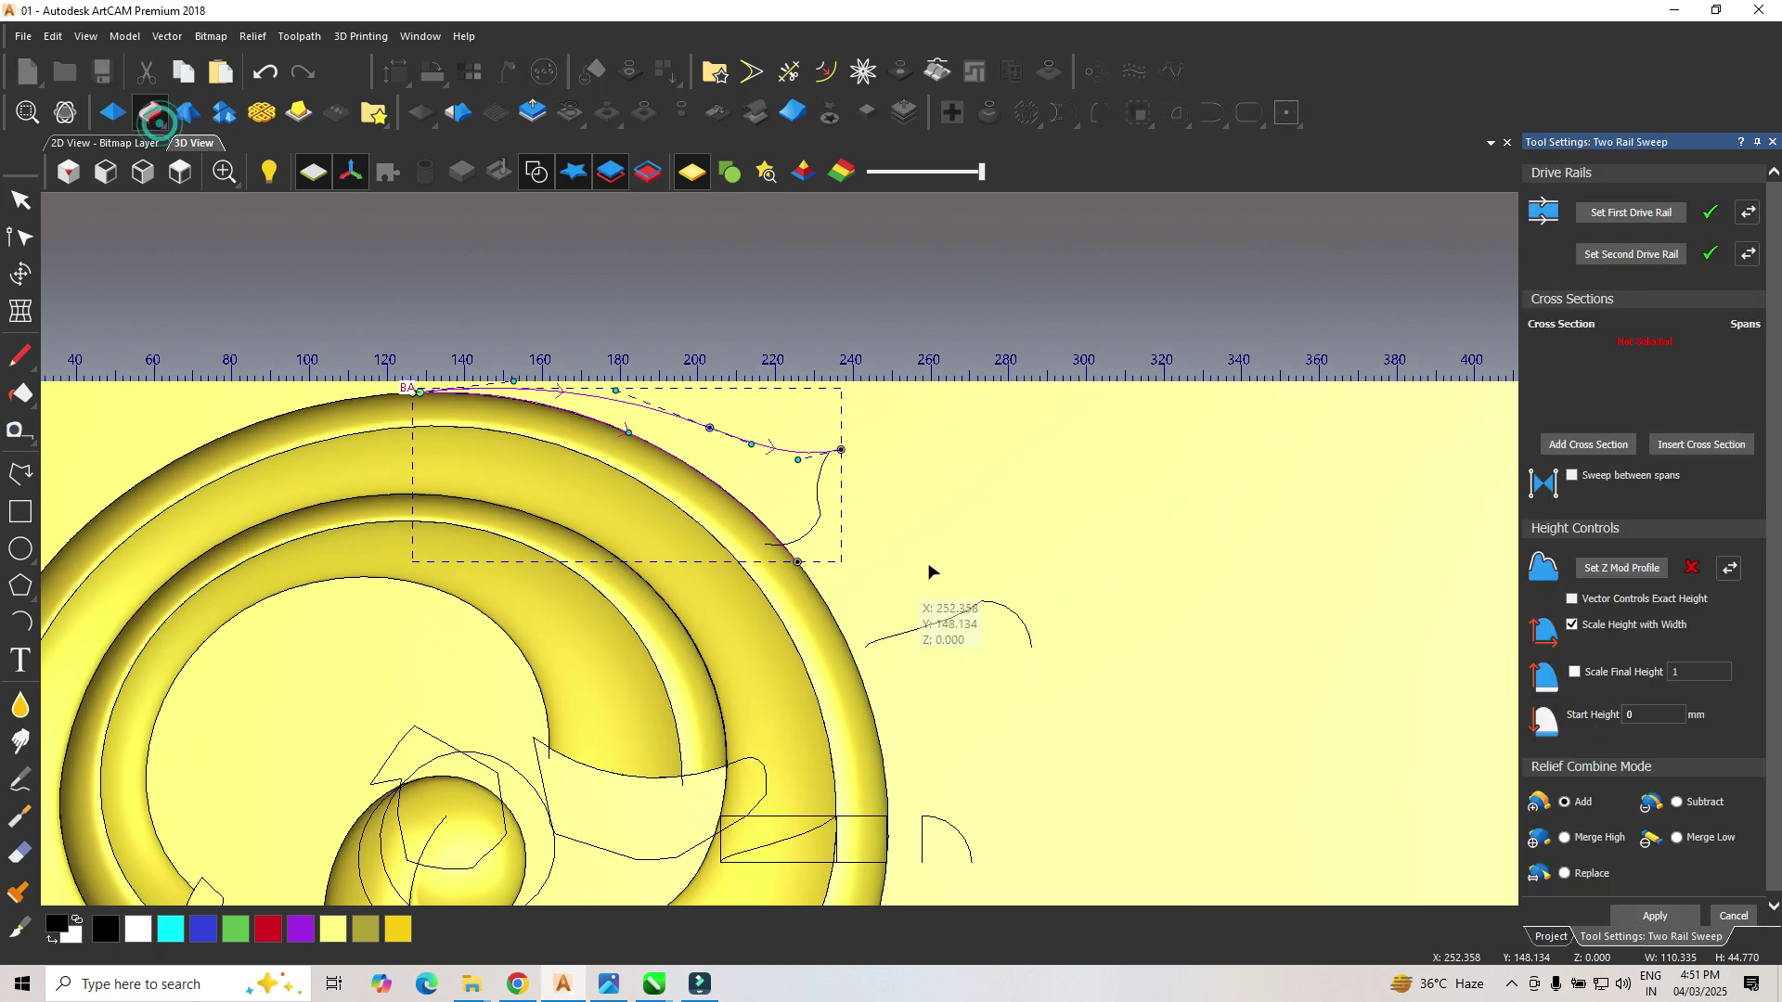
left_click(1066, 547)
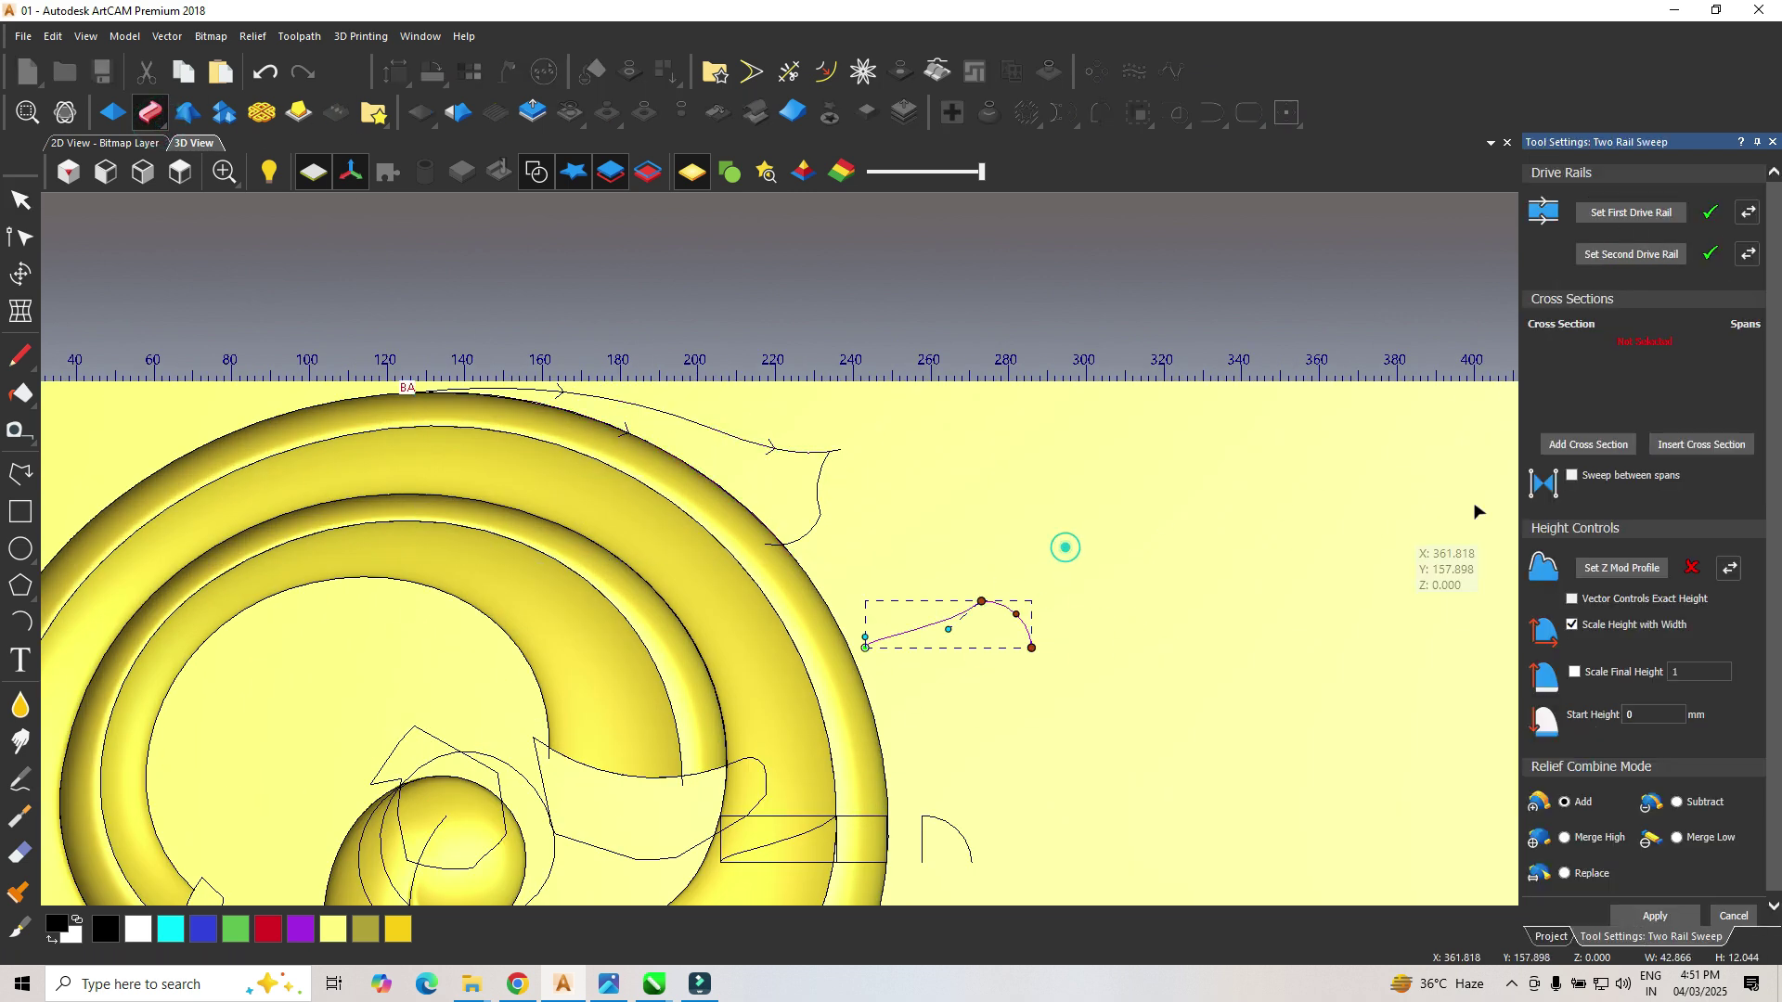
left_click(1587, 444)
scroll(799, 515, "up", 3)
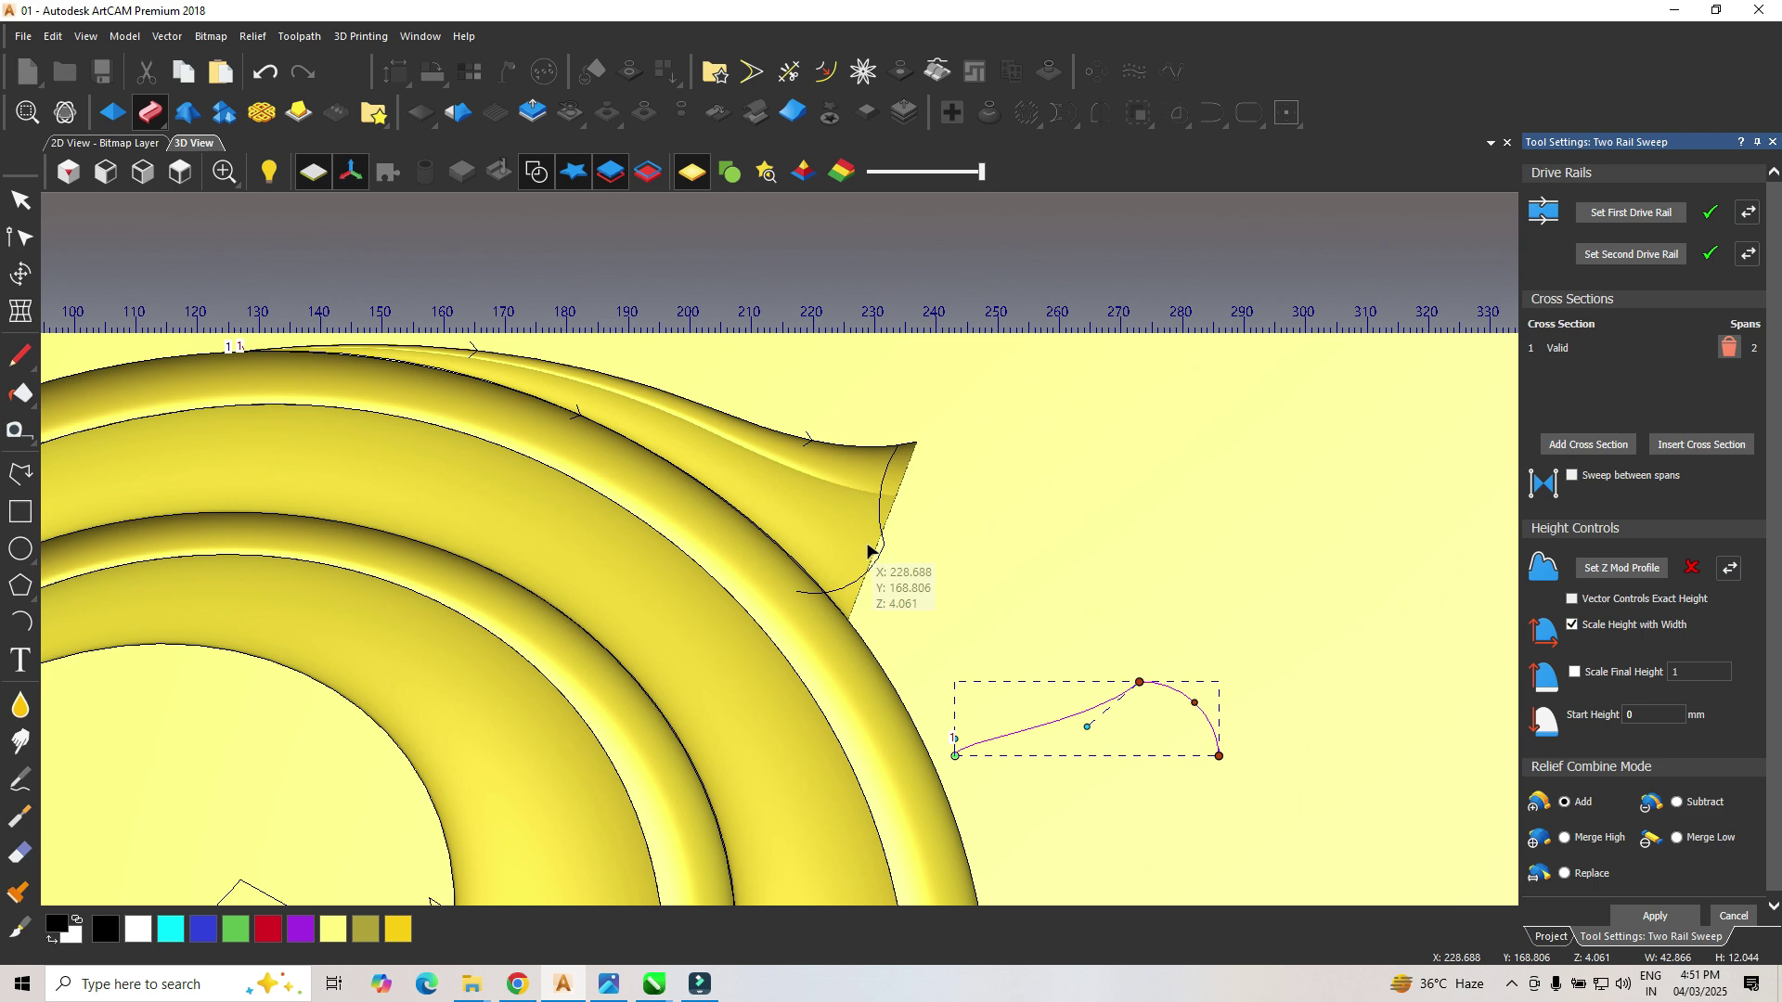
Step: Compare the swept leaf preview and its pointed end with the reference sketch 01.jpg
scroll(867, 551, "up", 2)
left_click(900, 434)
left_click_drag(906, 432, 935, 434)
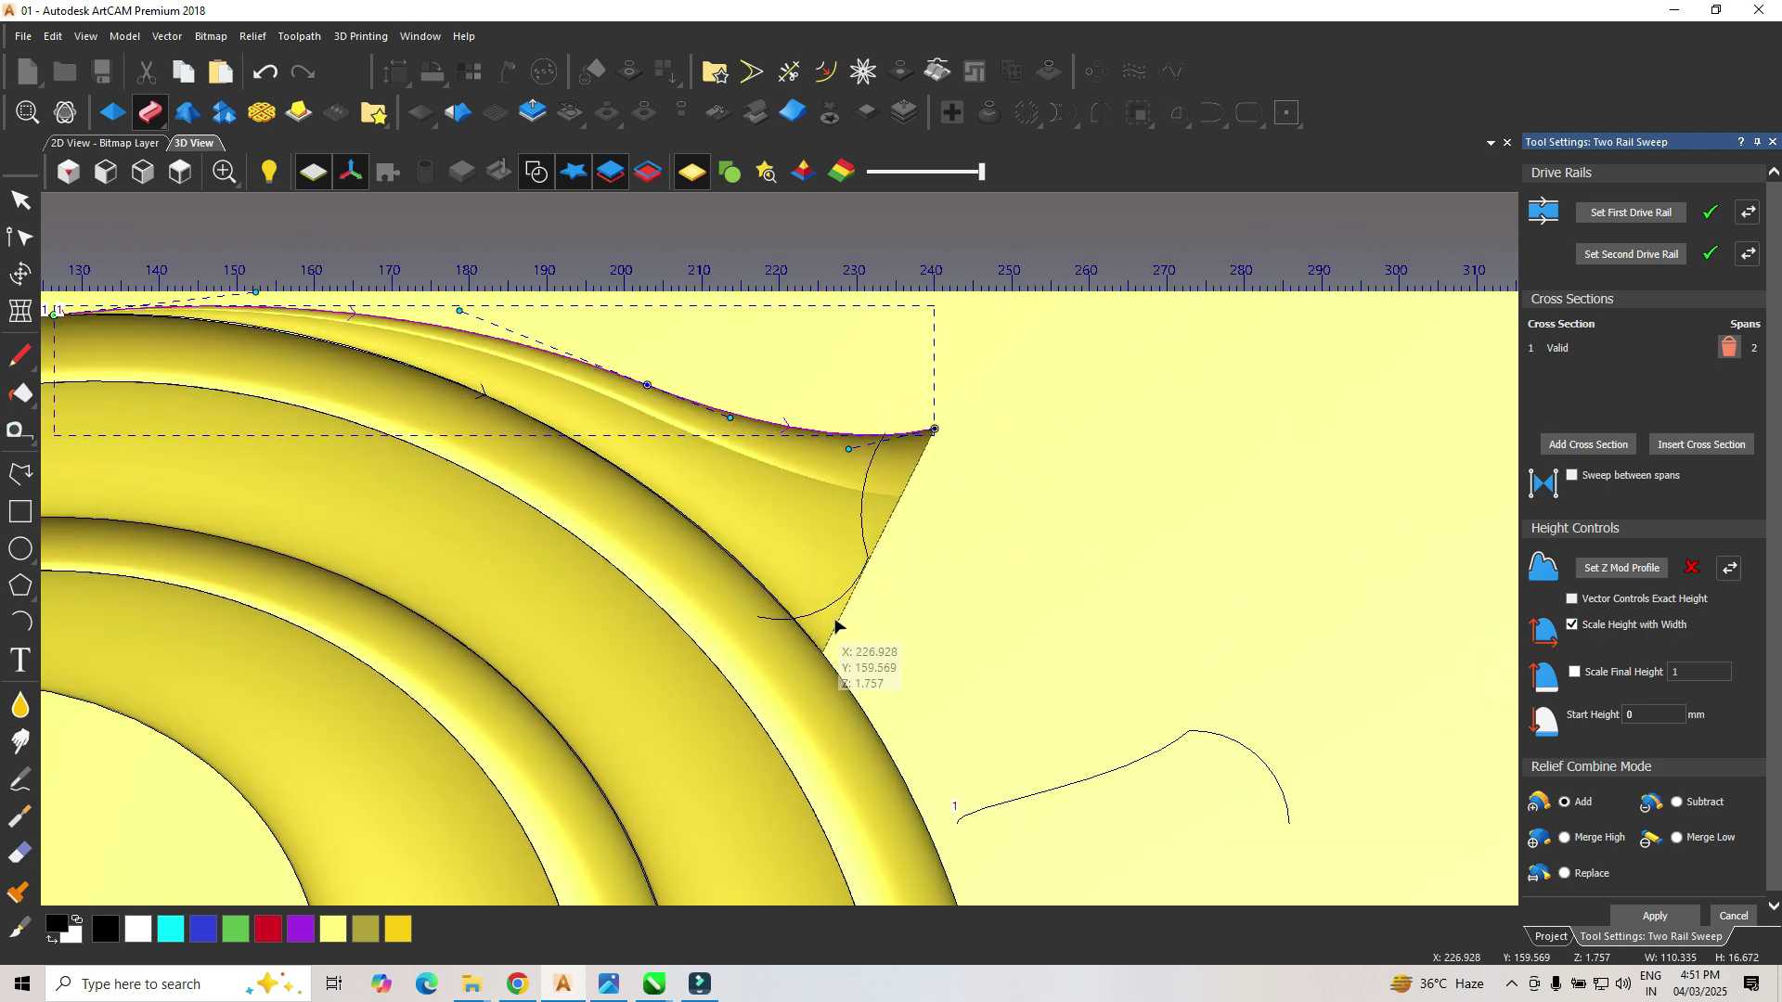
scroll(807, 613, "down", 4)
scroll(779, 596, "up", 1)
middle_click_drag(780, 596, 604, 944)
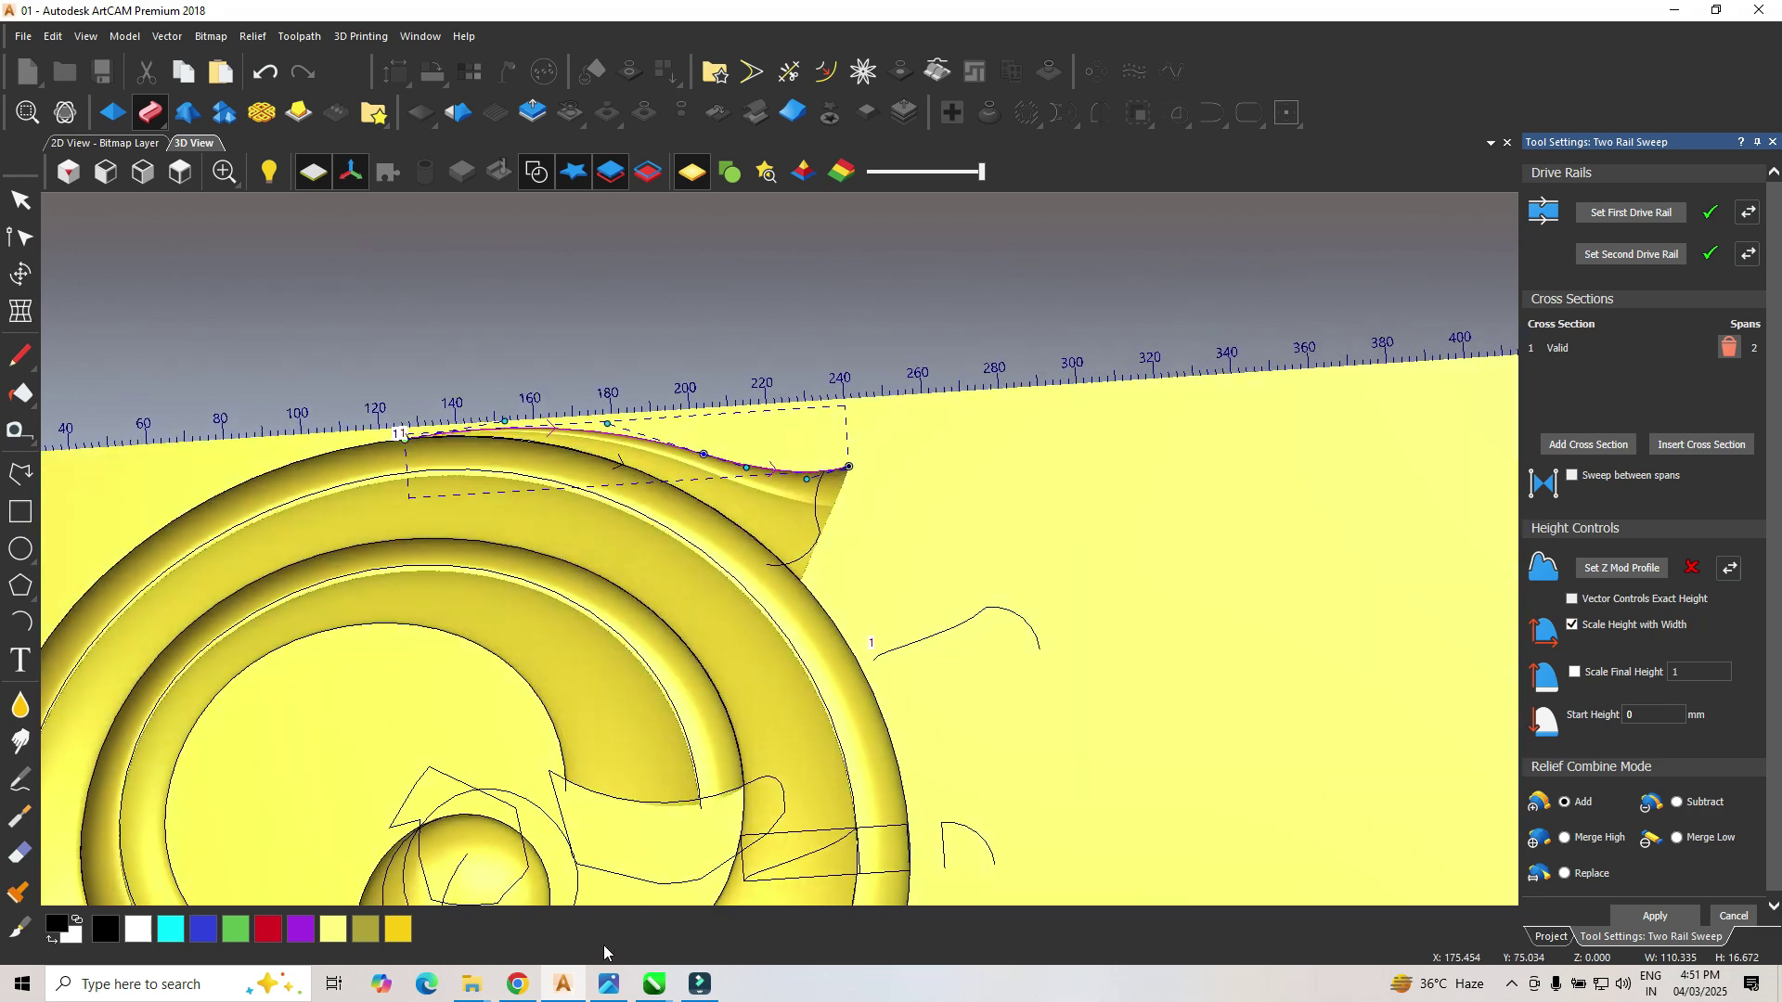
left_click(613, 992)
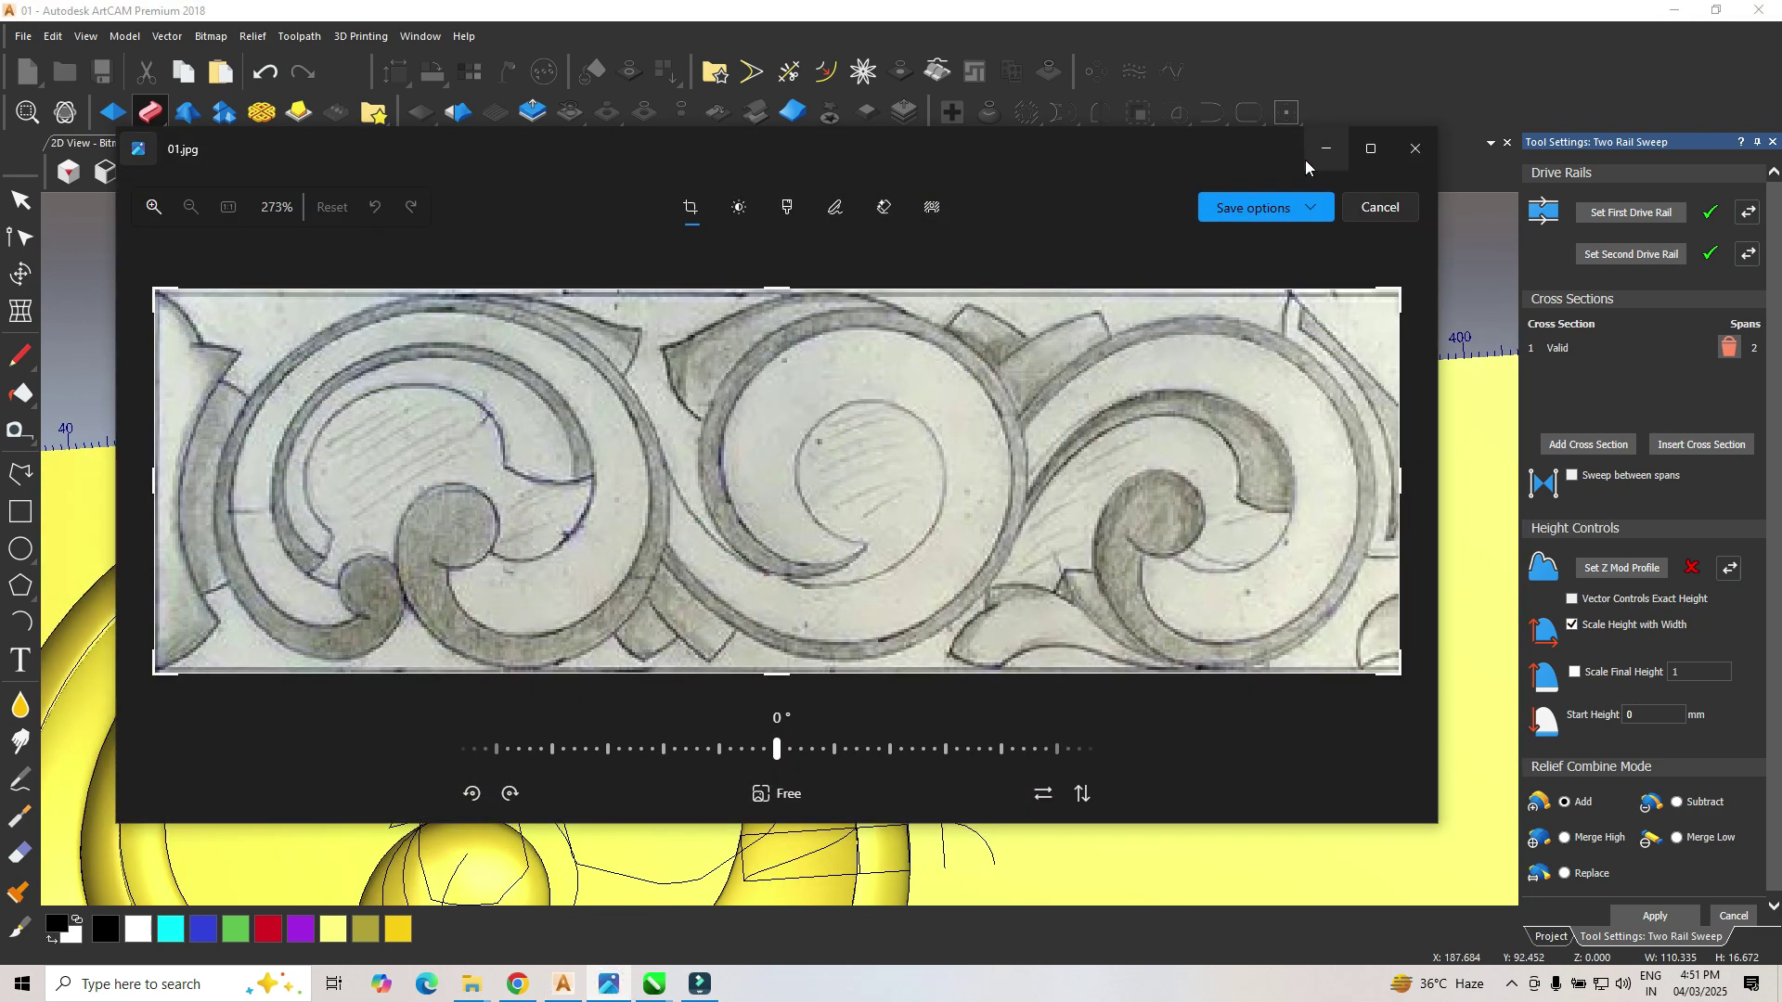
left_click(1325, 150)
Step: Turn off height scaling with width and set the leaf sweep's Scale Final Height to 10
left_click(587, 425)
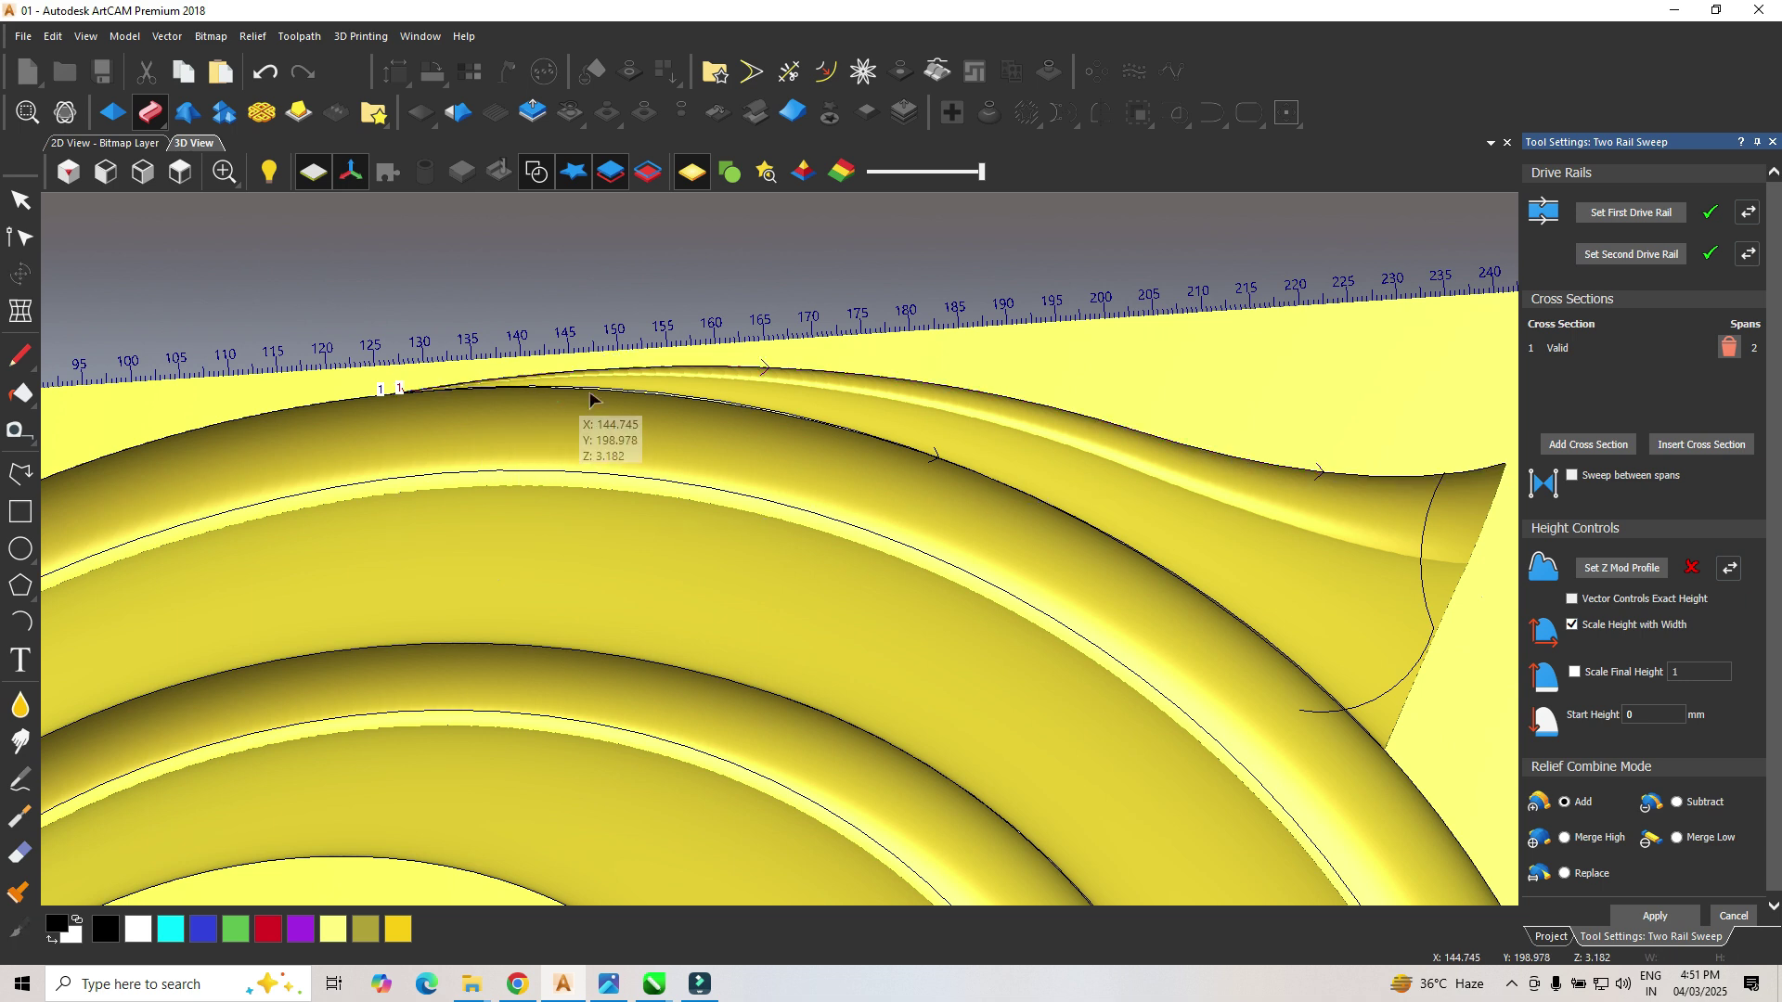
left_click(617, 394)
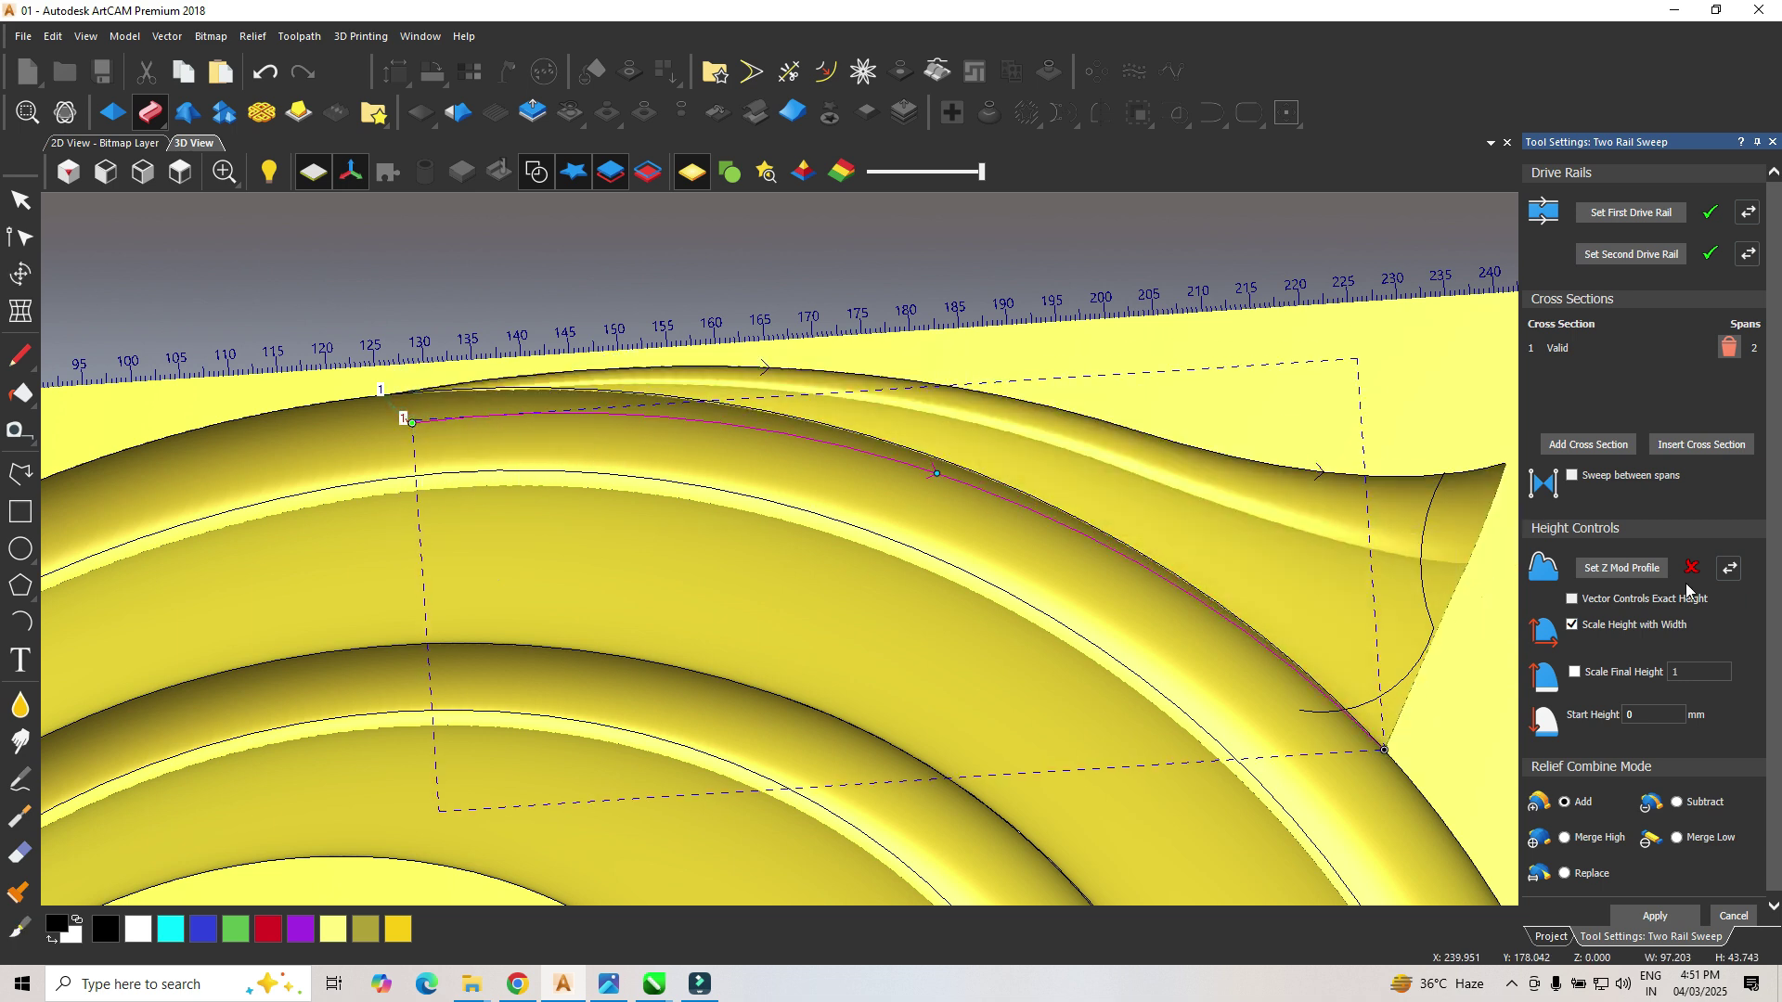
left_click(1572, 625)
left_click(1574, 671)
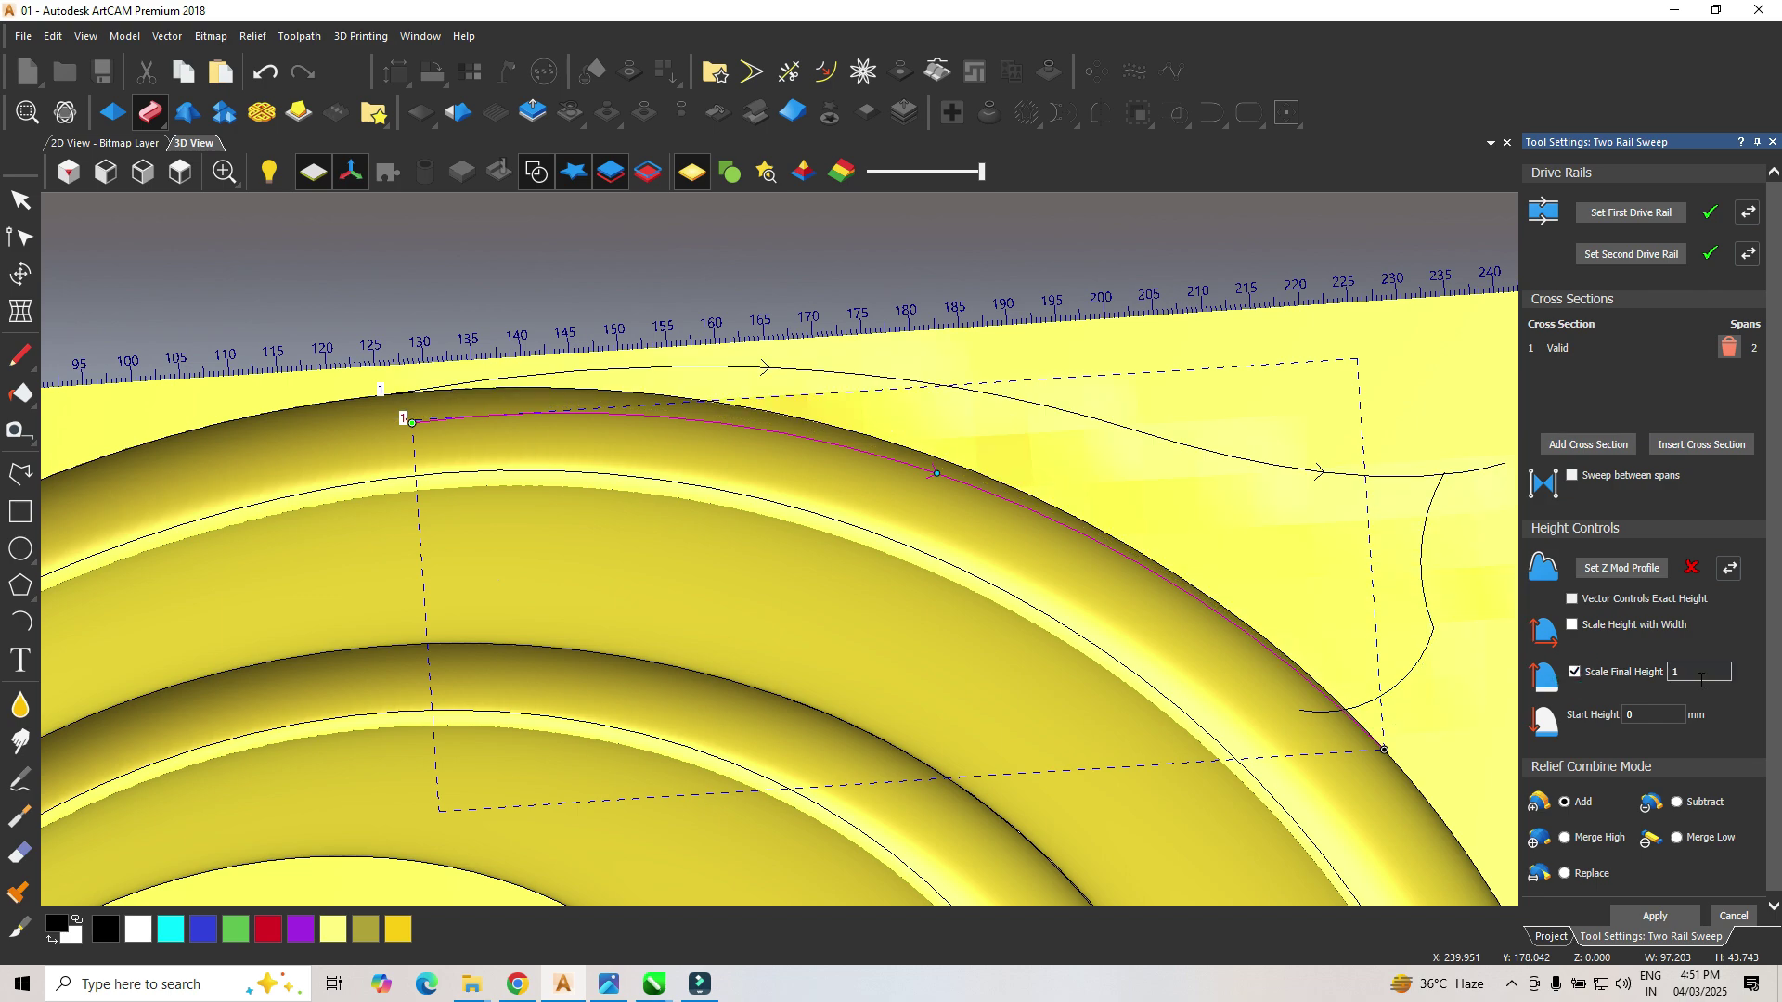
key("Return")
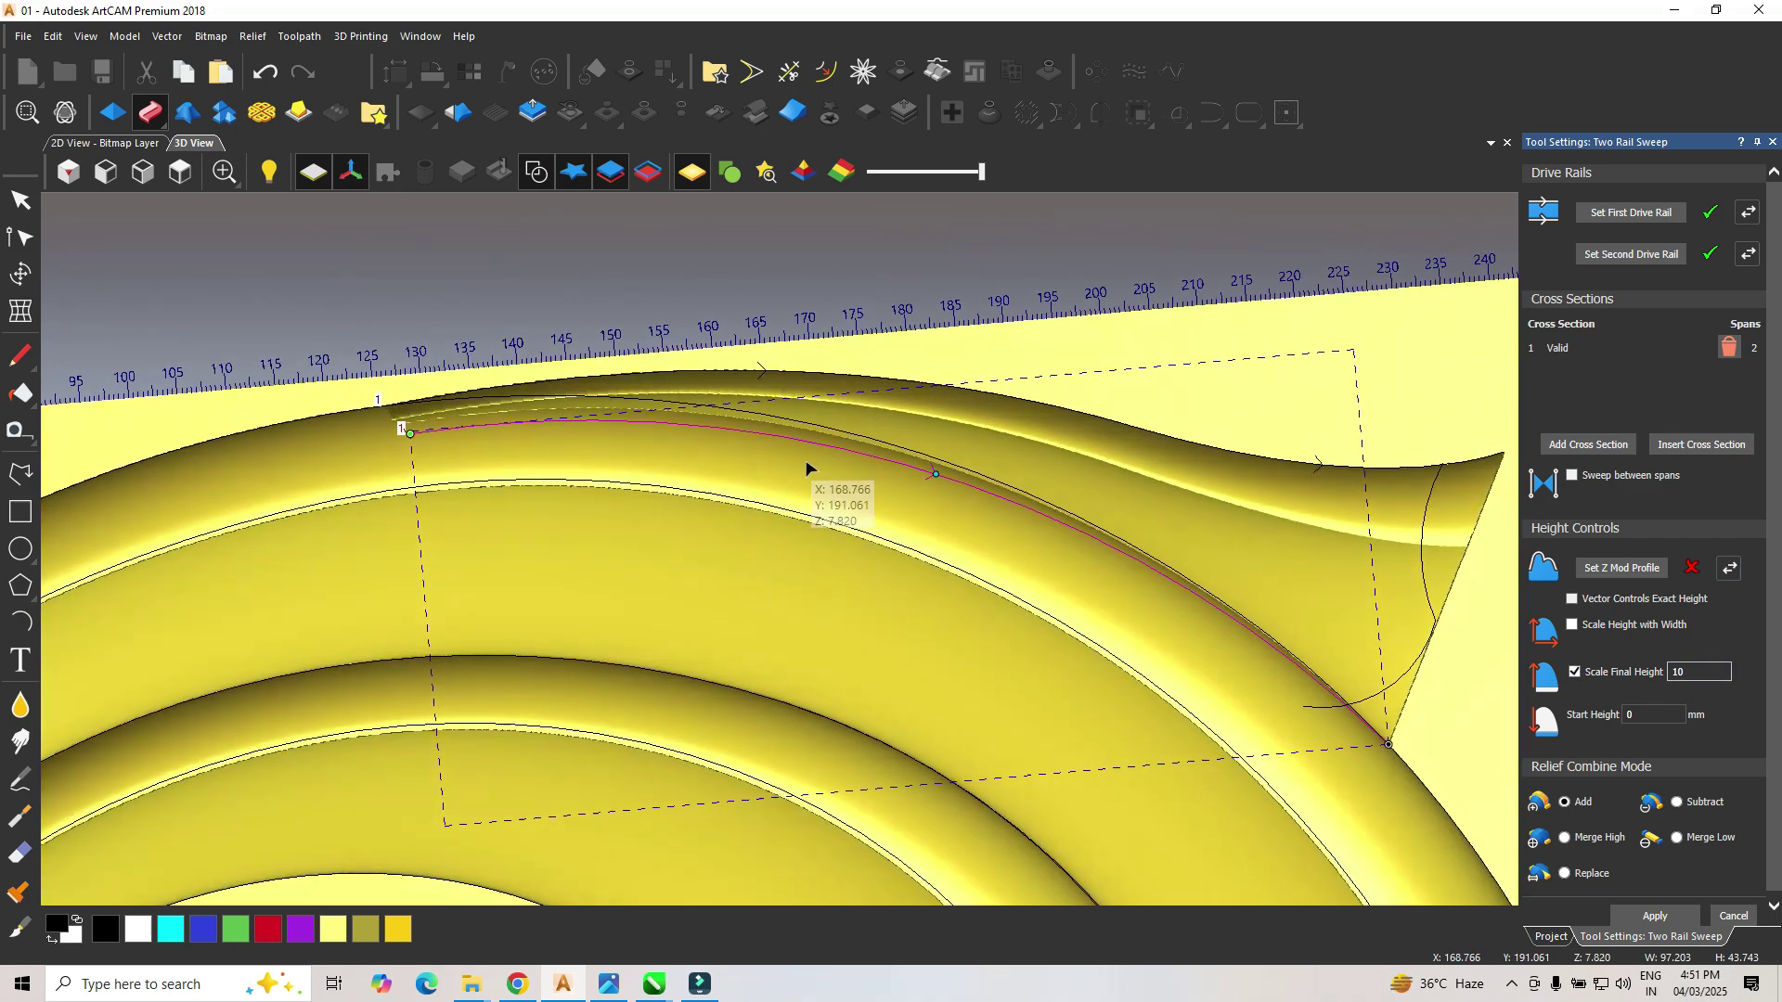
Step: Move the start node of the leaf's lower rail inward onto the inner edge of the scroll's outer rim
left_click_drag(410, 434, 398, 499)
middle_click_drag(640, 536, 677, 536)
scroll(555, 473, "down", 2)
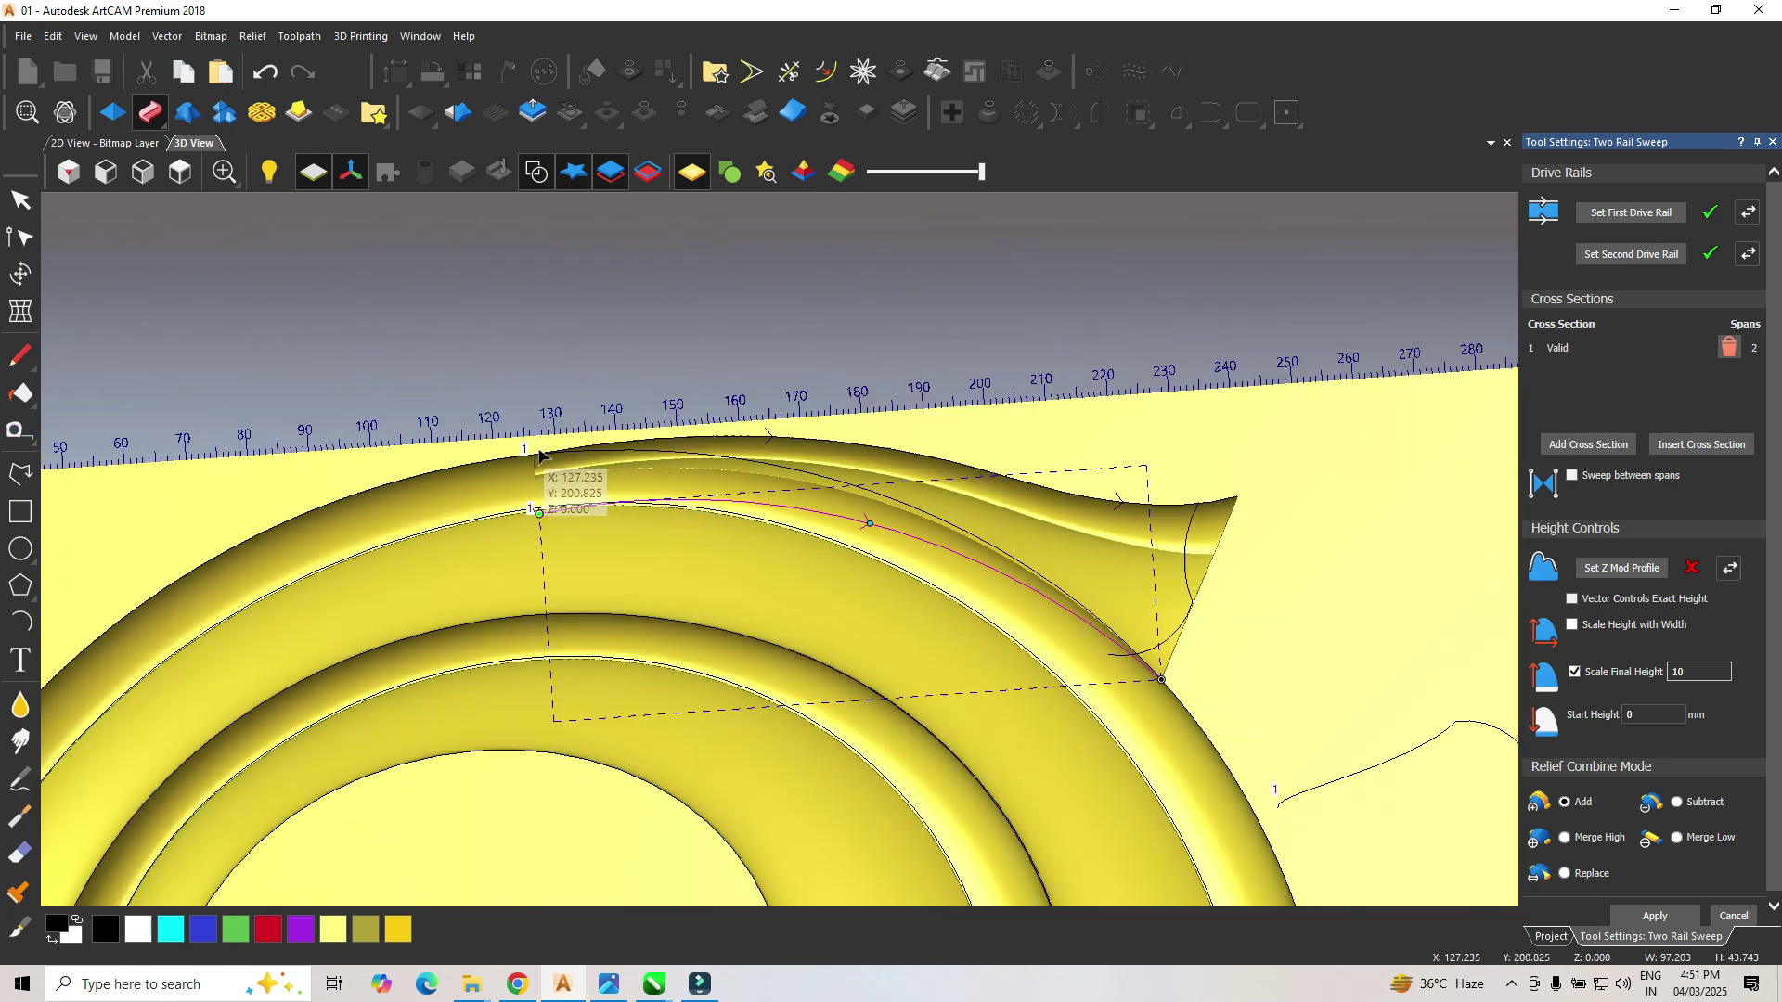
Step: Inspect the leaf sweep preview with the vectors hidden, discard the sweep, and show the vectors again
left_click(180, 172)
scroll(578, 454, "up", 5)
scroll(578, 454, "down", 3)
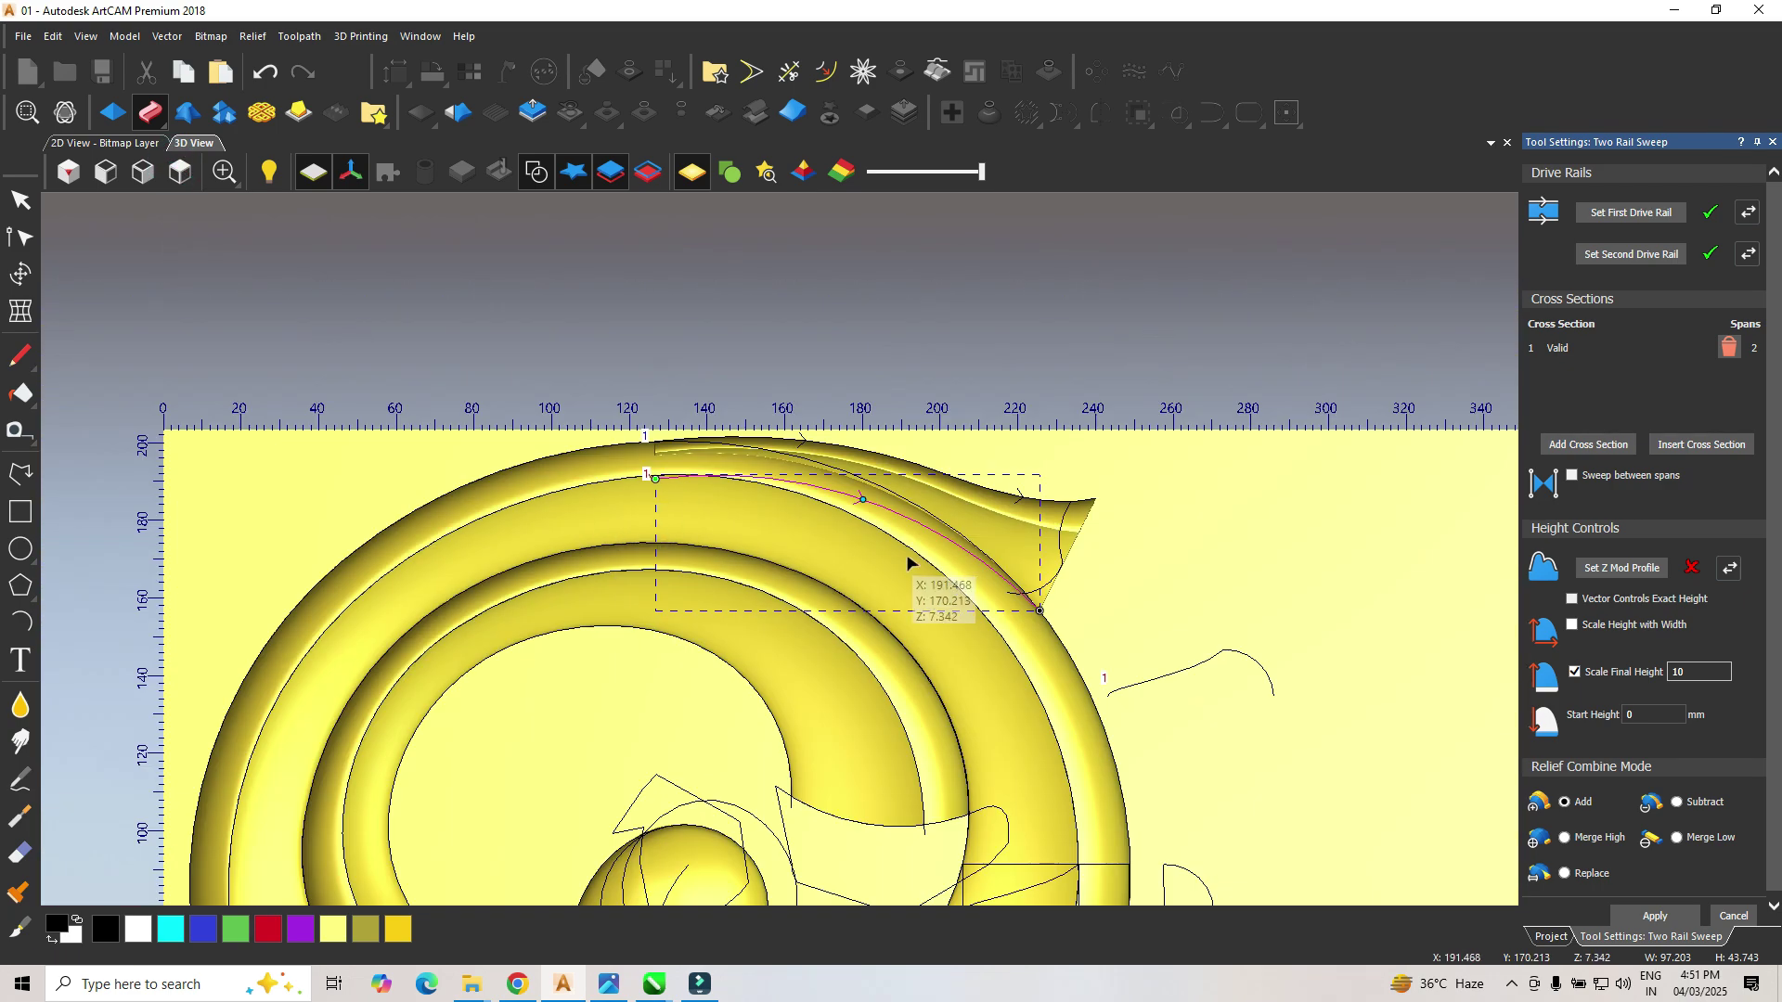
left_click(535, 172)
scroll(840, 572, "down", 2)
middle_click_drag(838, 572, 664, 461)
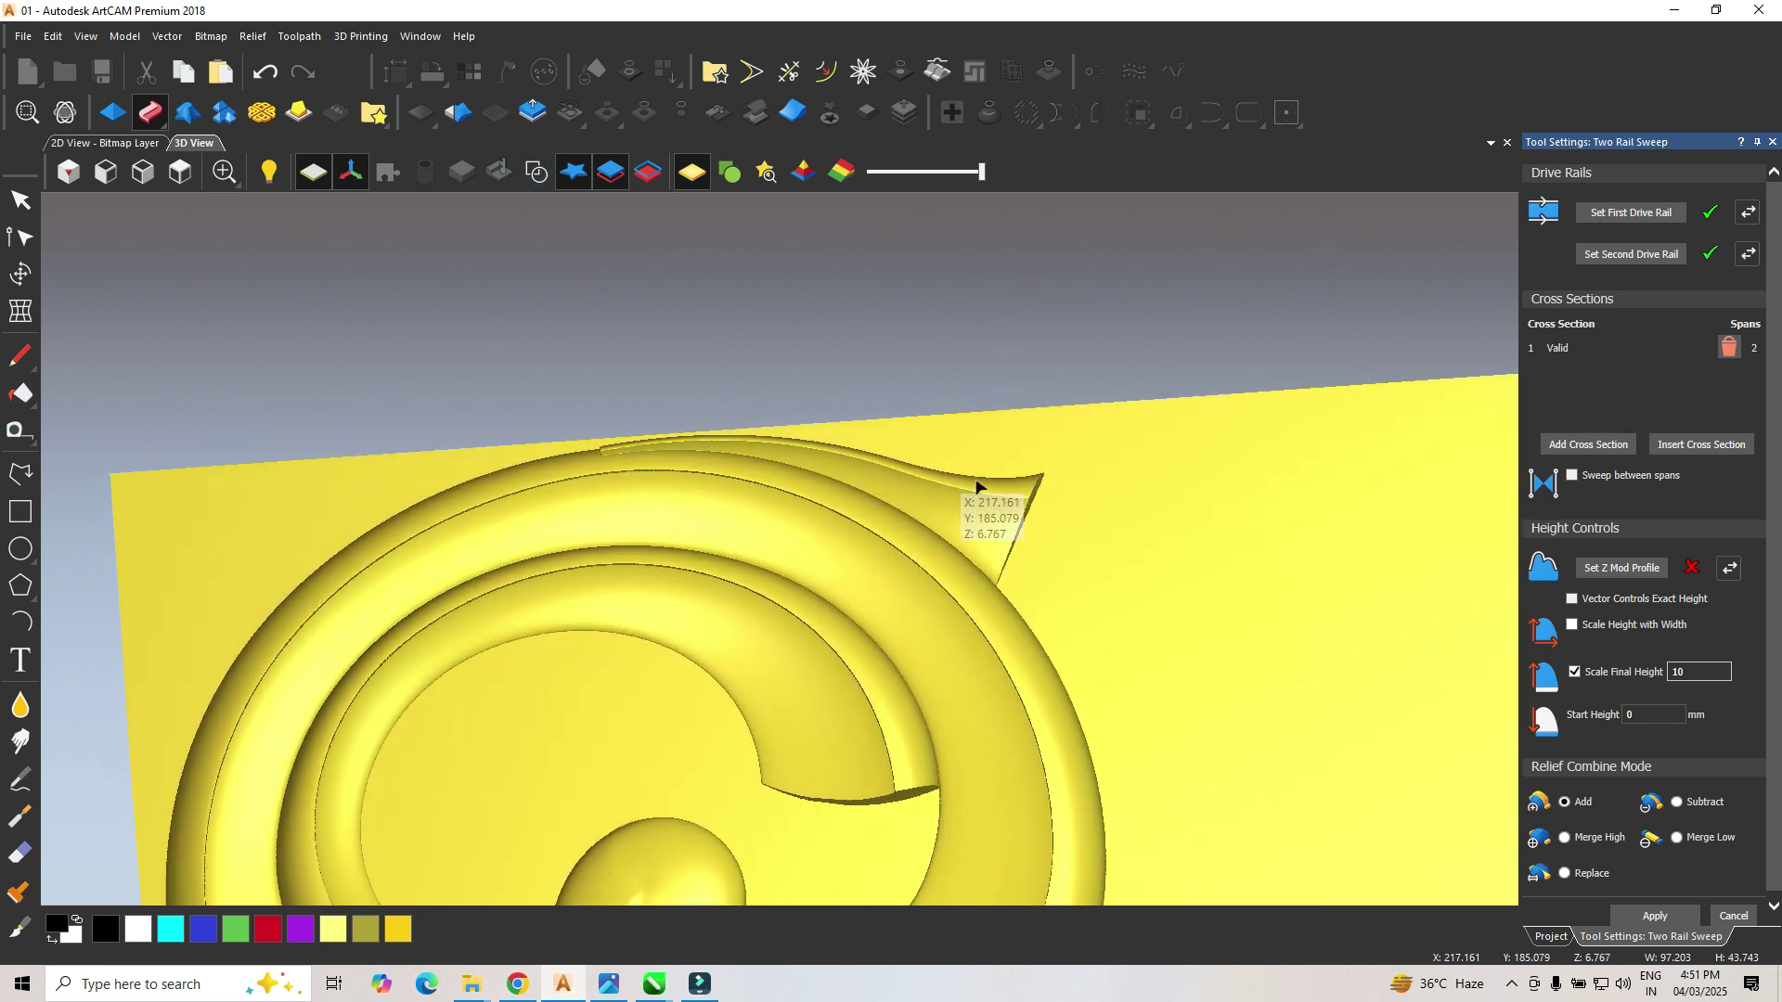
left_click(186, 178)
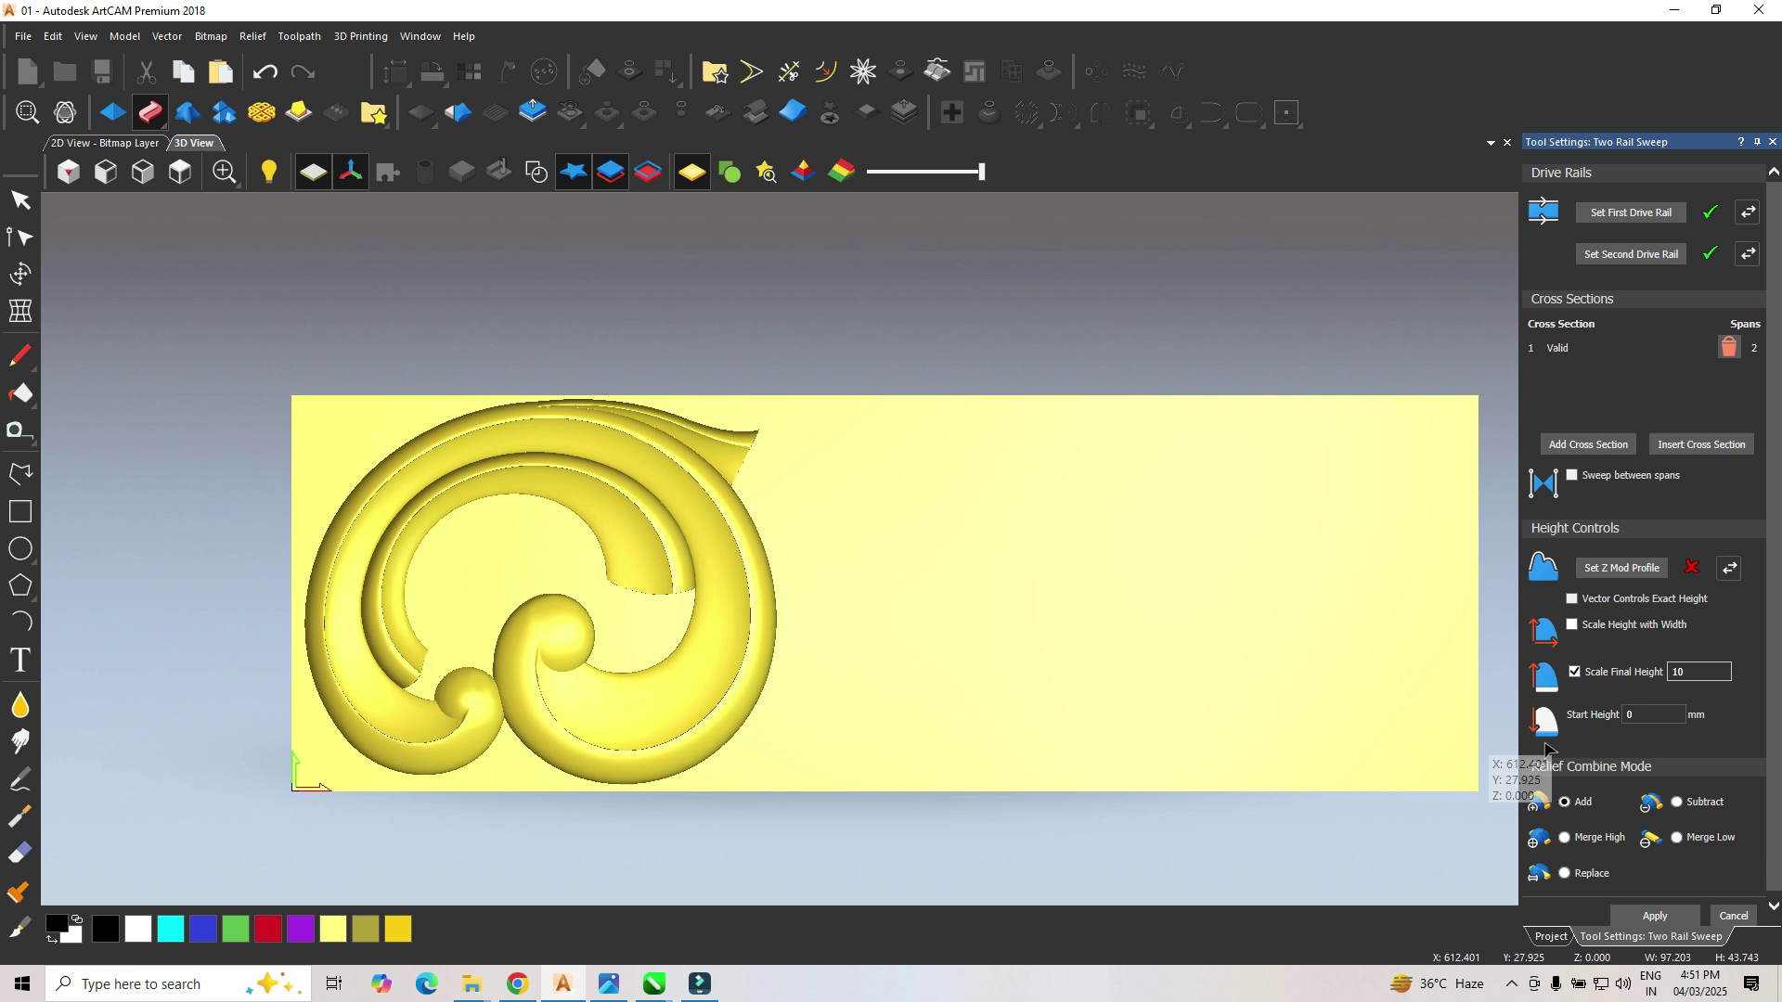
left_click(1734, 916)
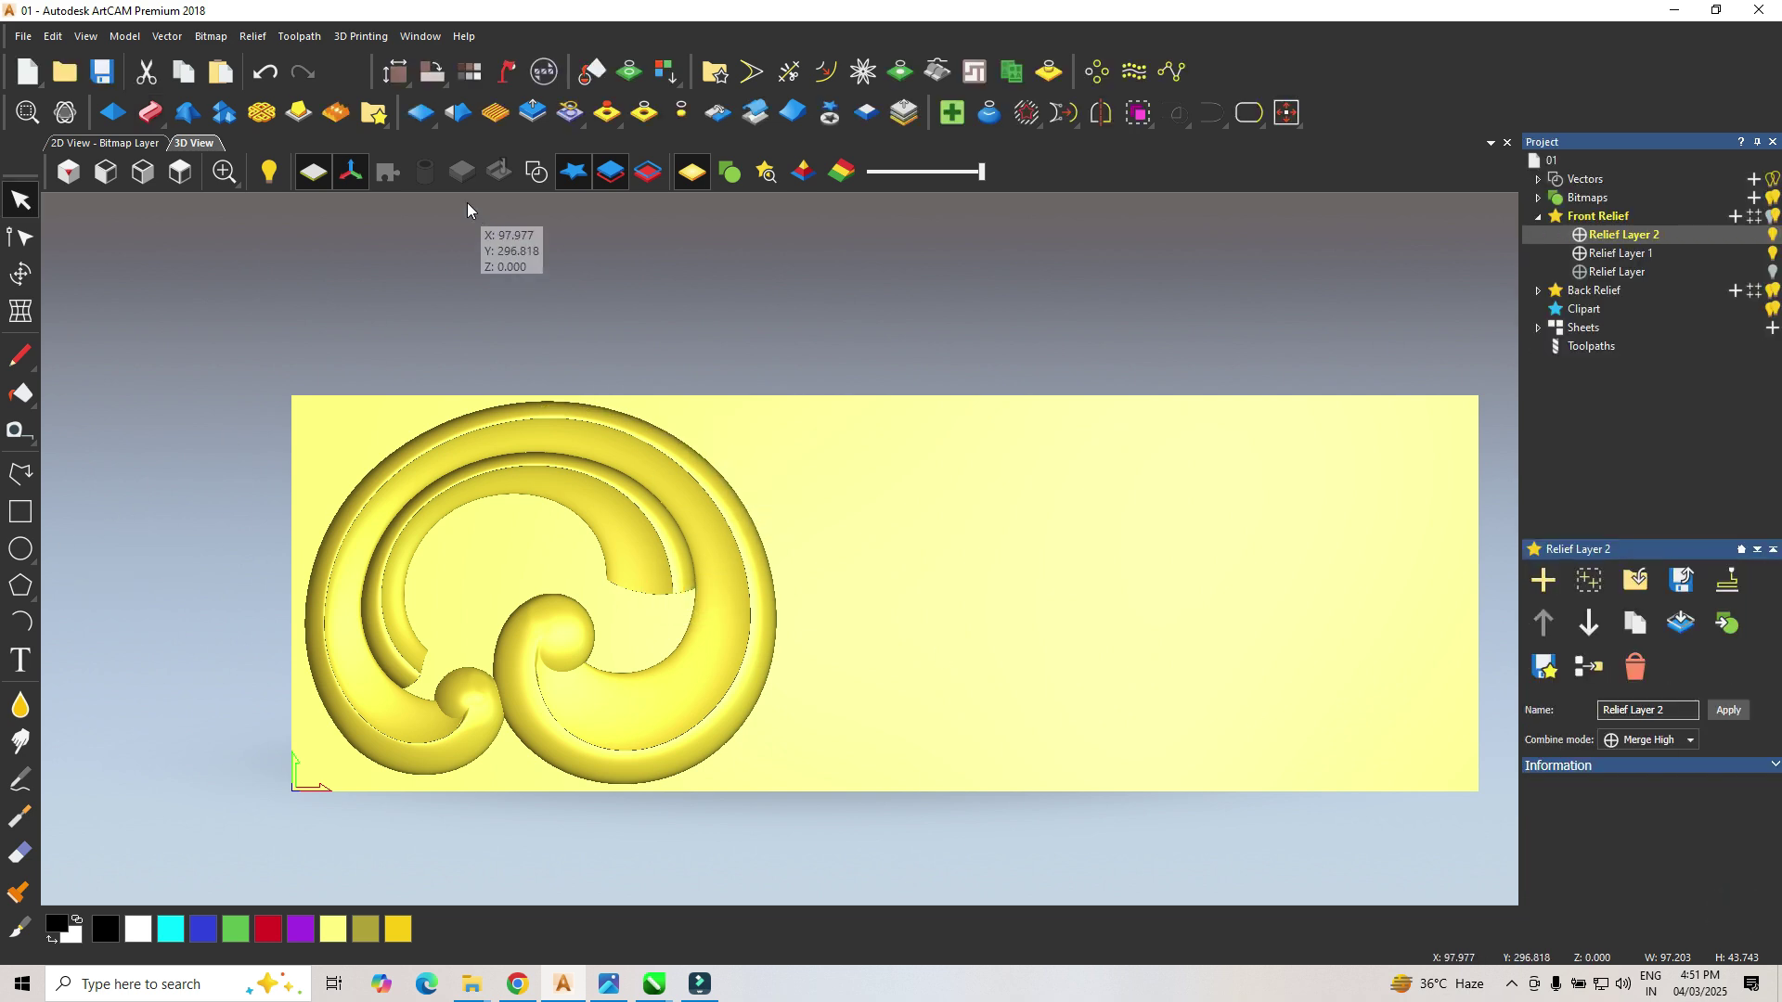
left_click(535, 172)
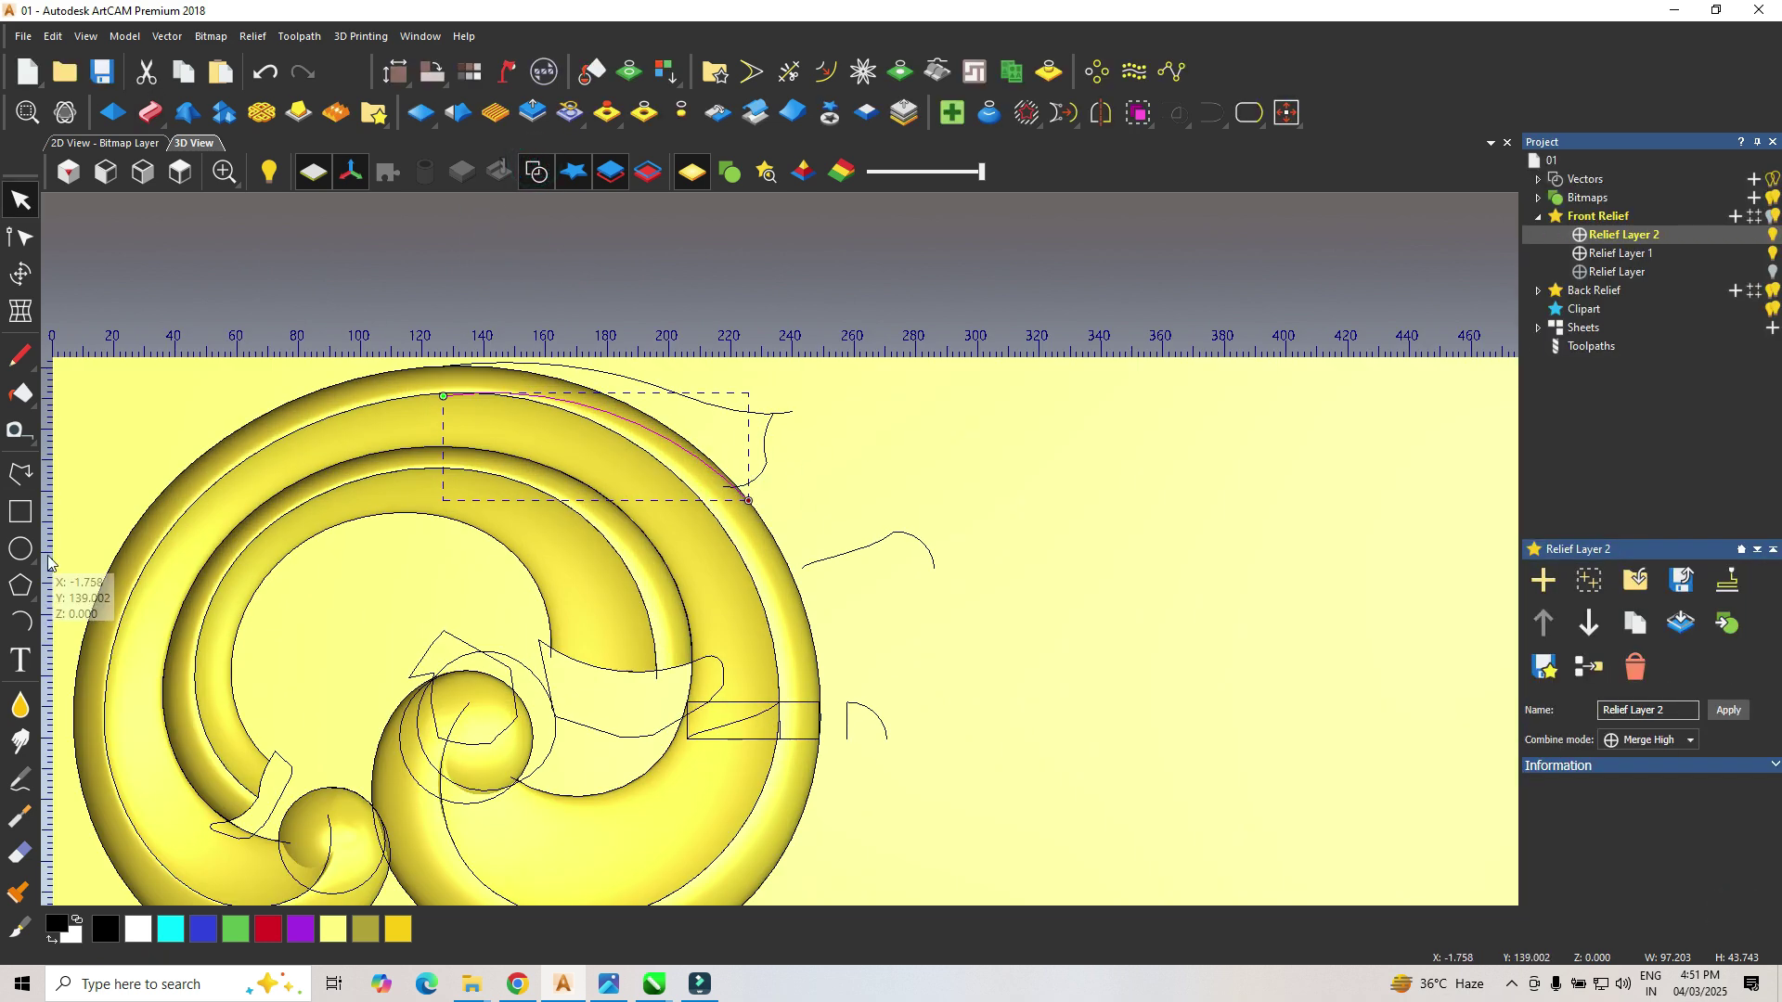
Step: Draw an open three-sided polyline about 52 mm wide and 9 mm high in the empty area beside the leaf
left_click(20, 475)
scroll(769, 418, "up", 2)
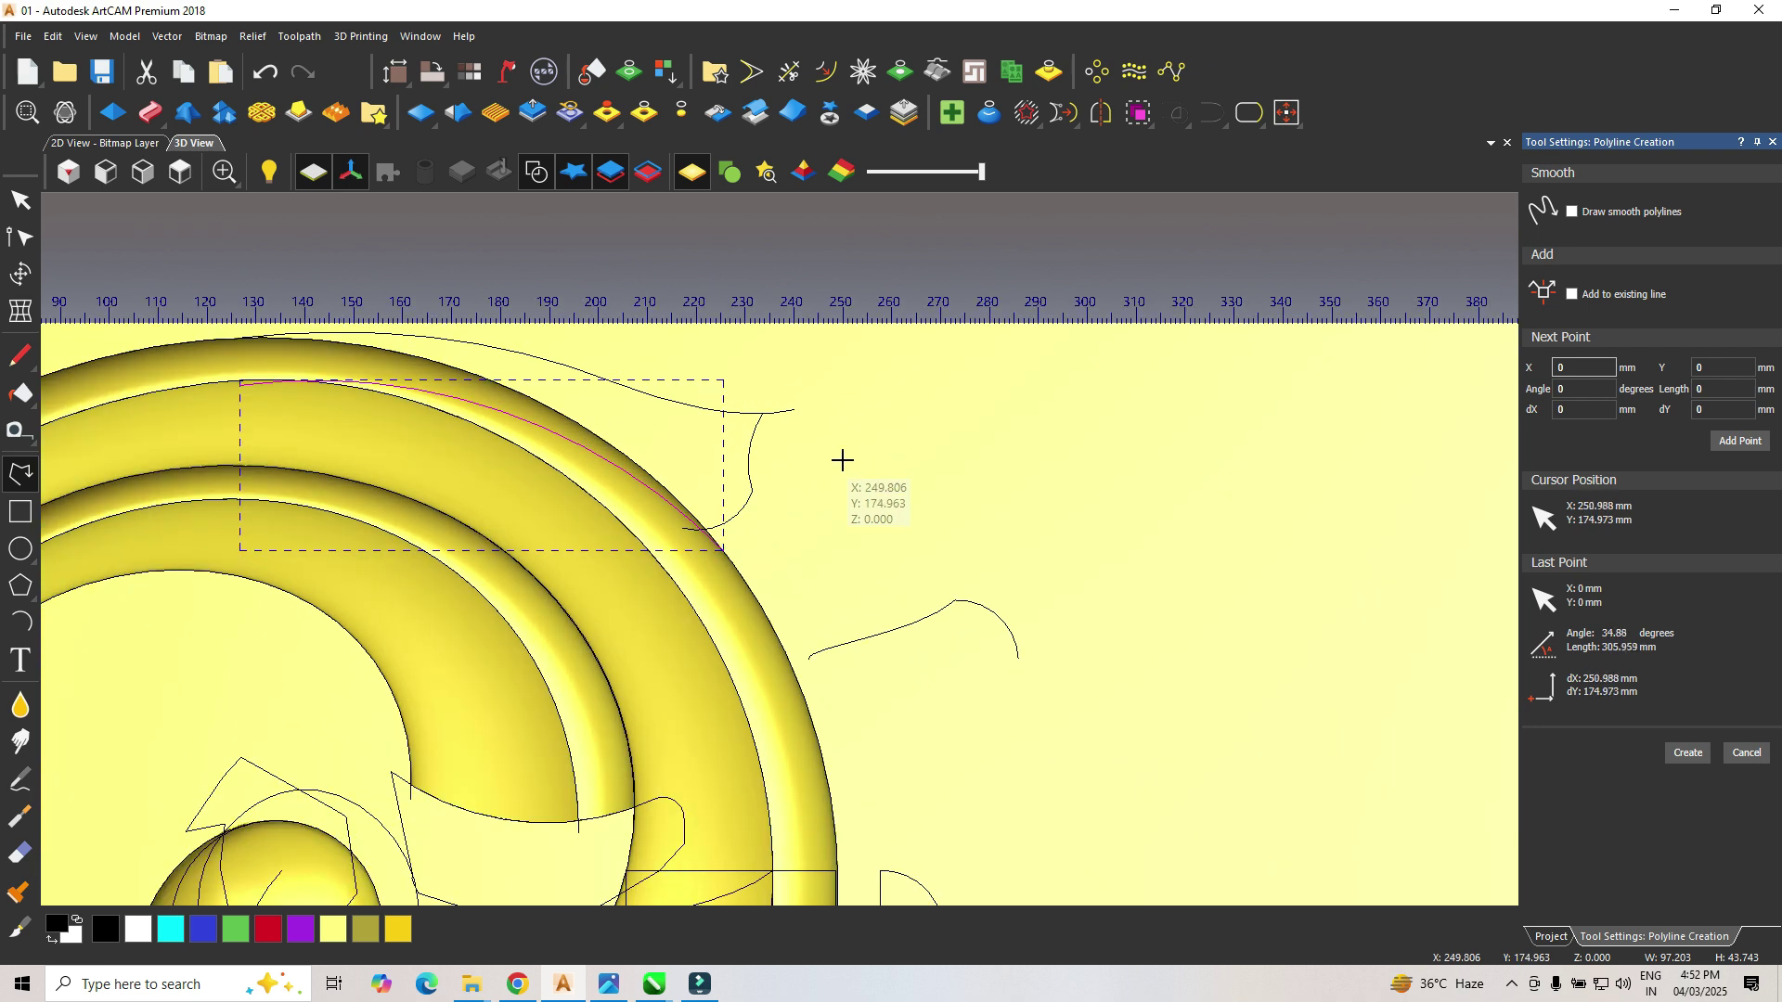
left_click(841, 417)
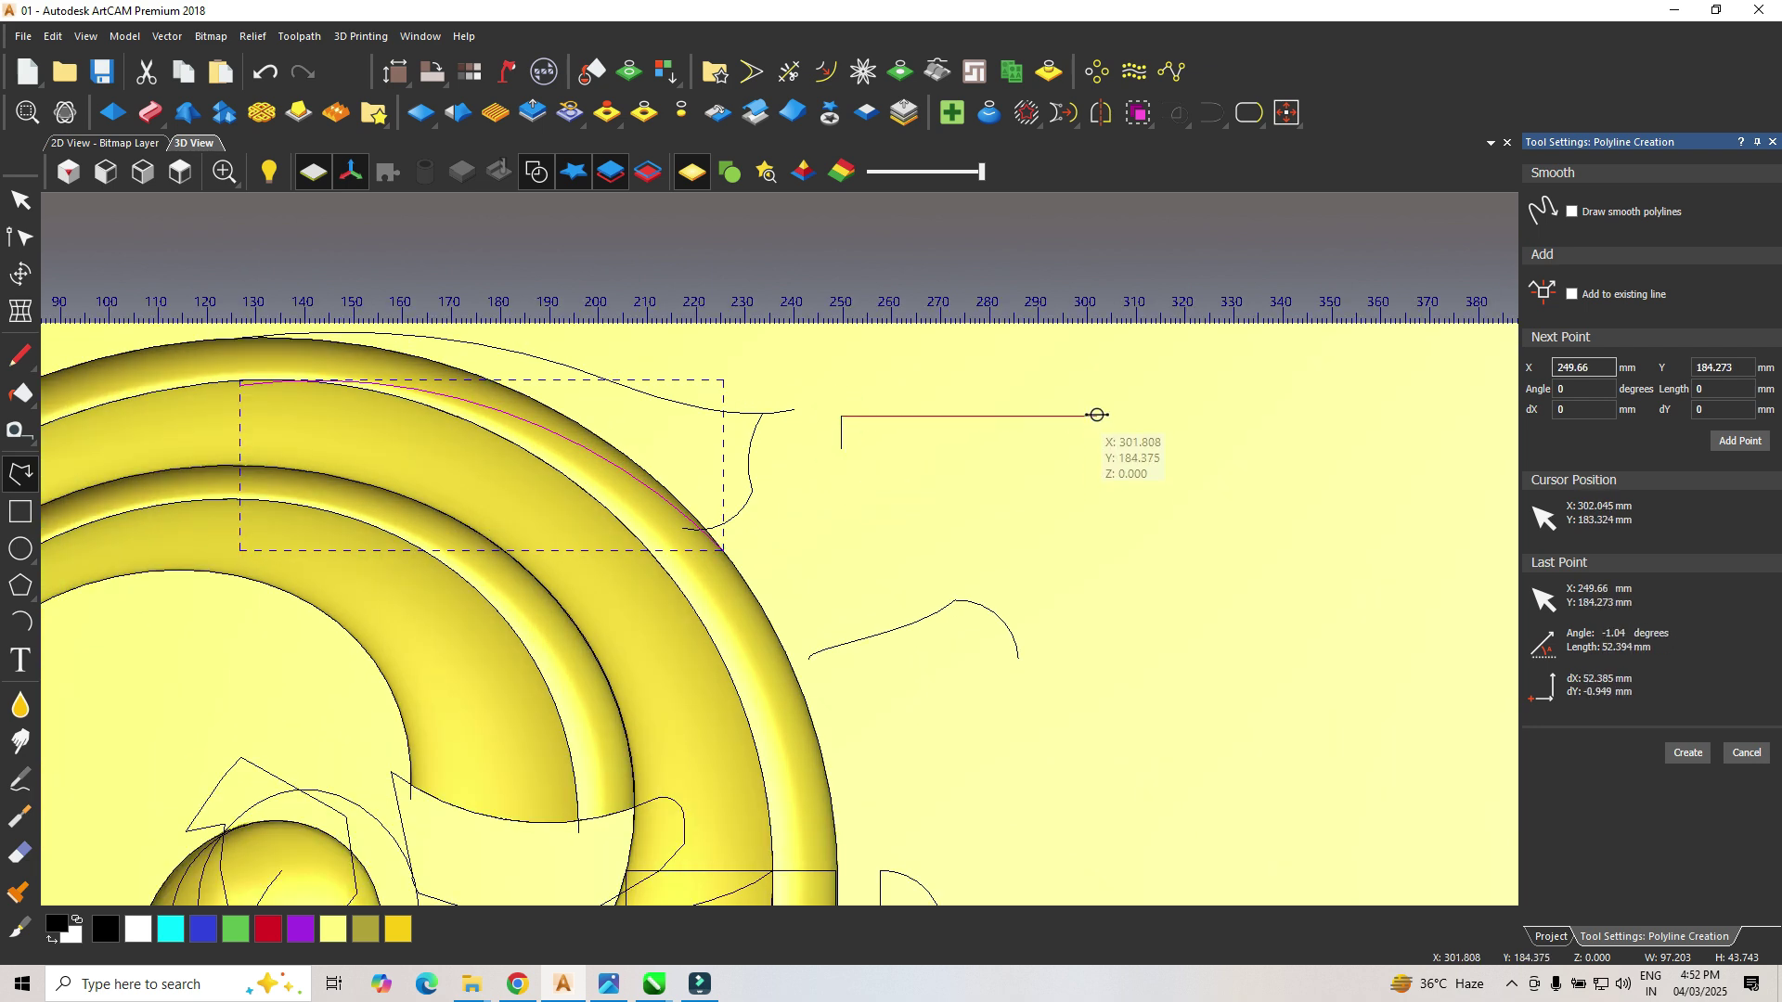
left_click(1096, 459)
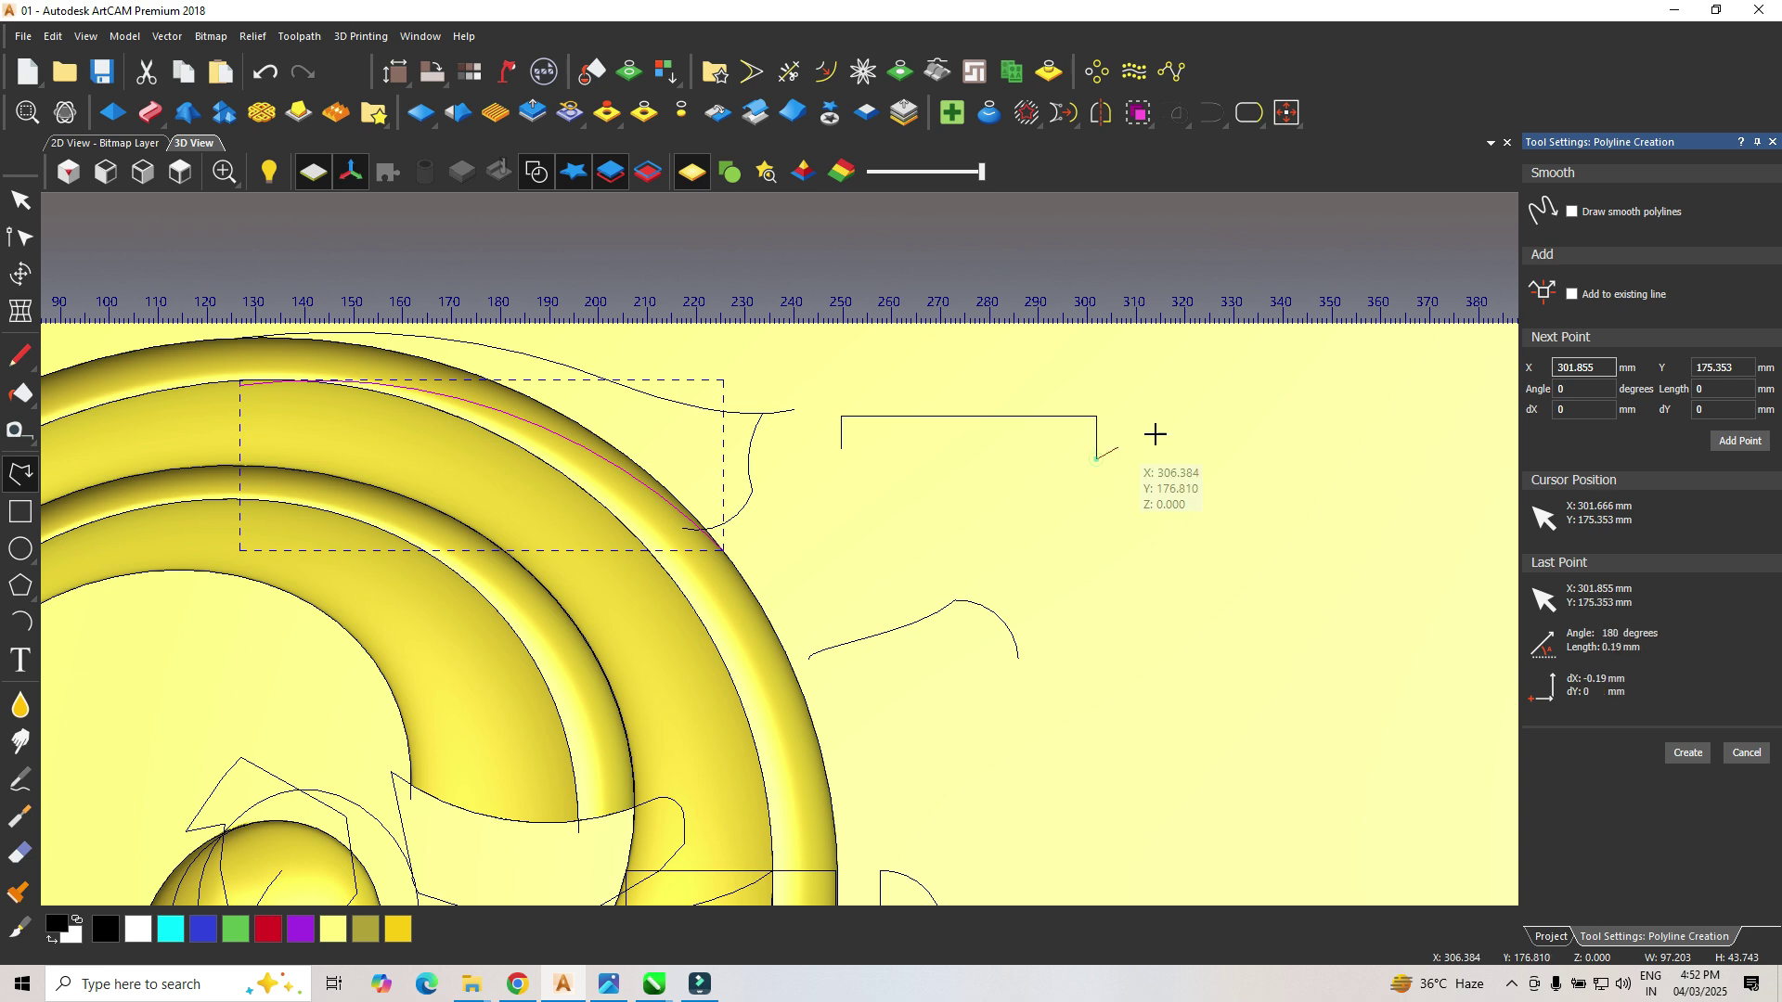
key("Escape")
left_click(1106, 390)
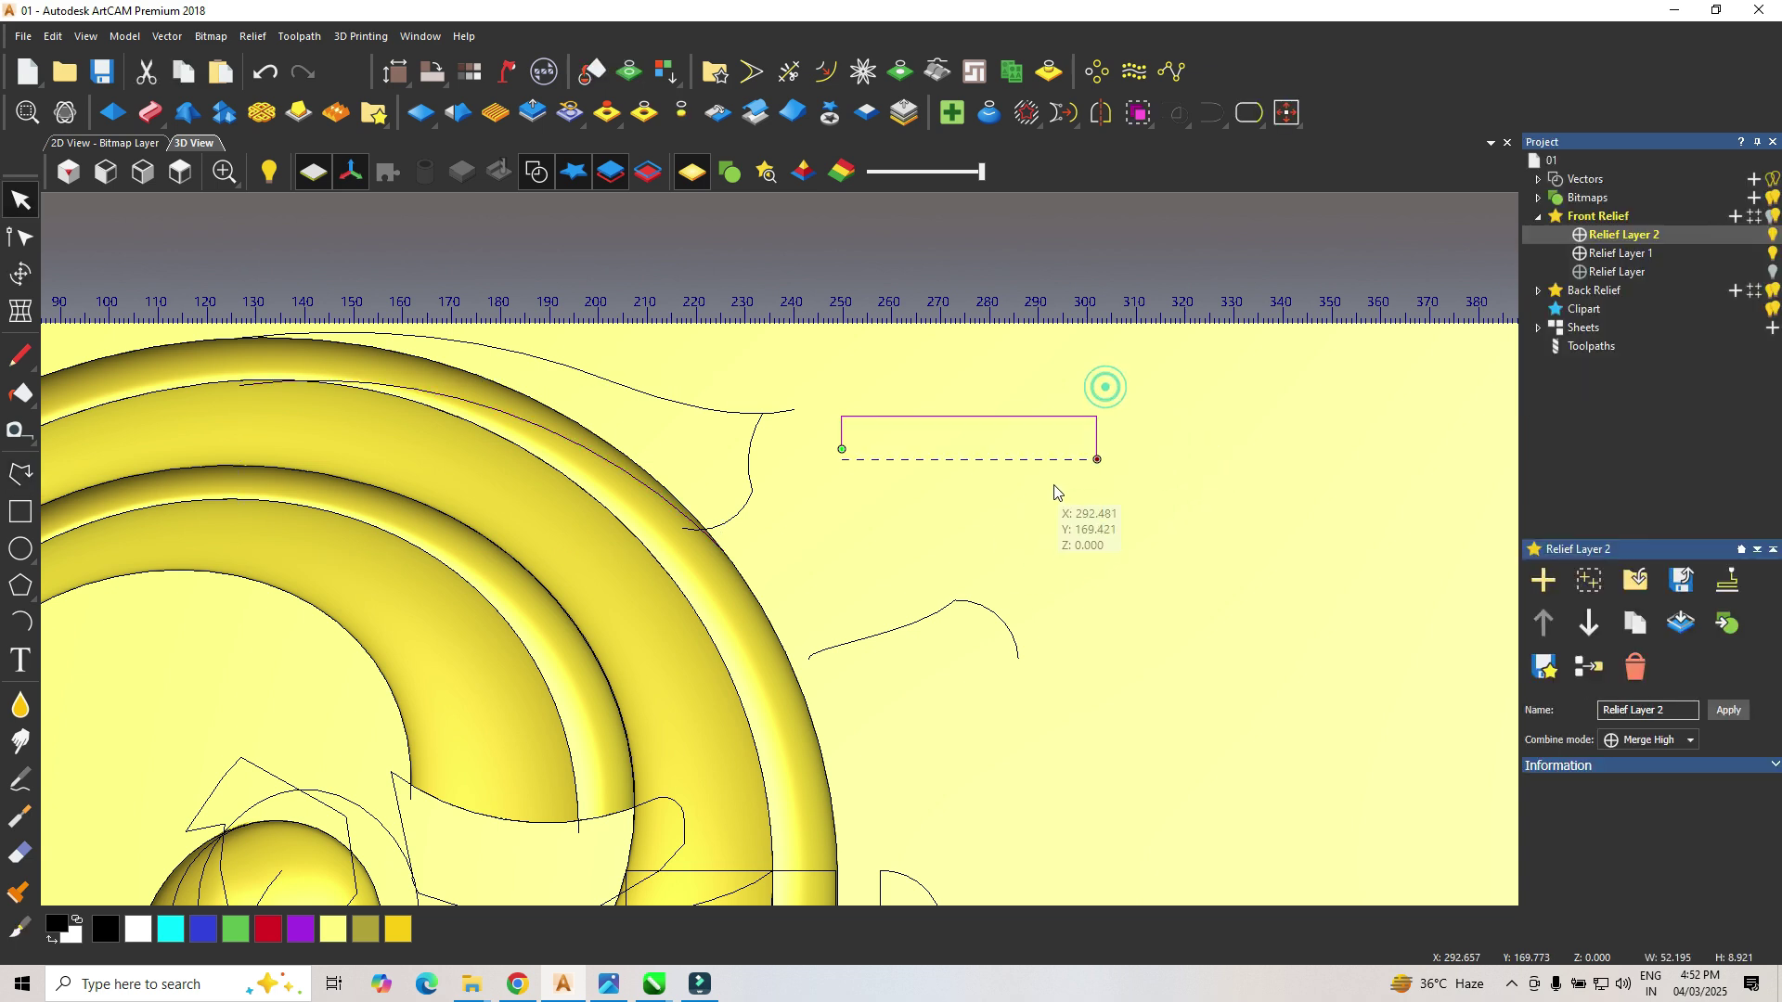
Step: Node-edit the three-sided polyline to level its two lower end nodes, making it about 7 mm high
scroll(1058, 487, "up", 2)
key("n")
left_click_drag(1129, 498, 1127, 496)
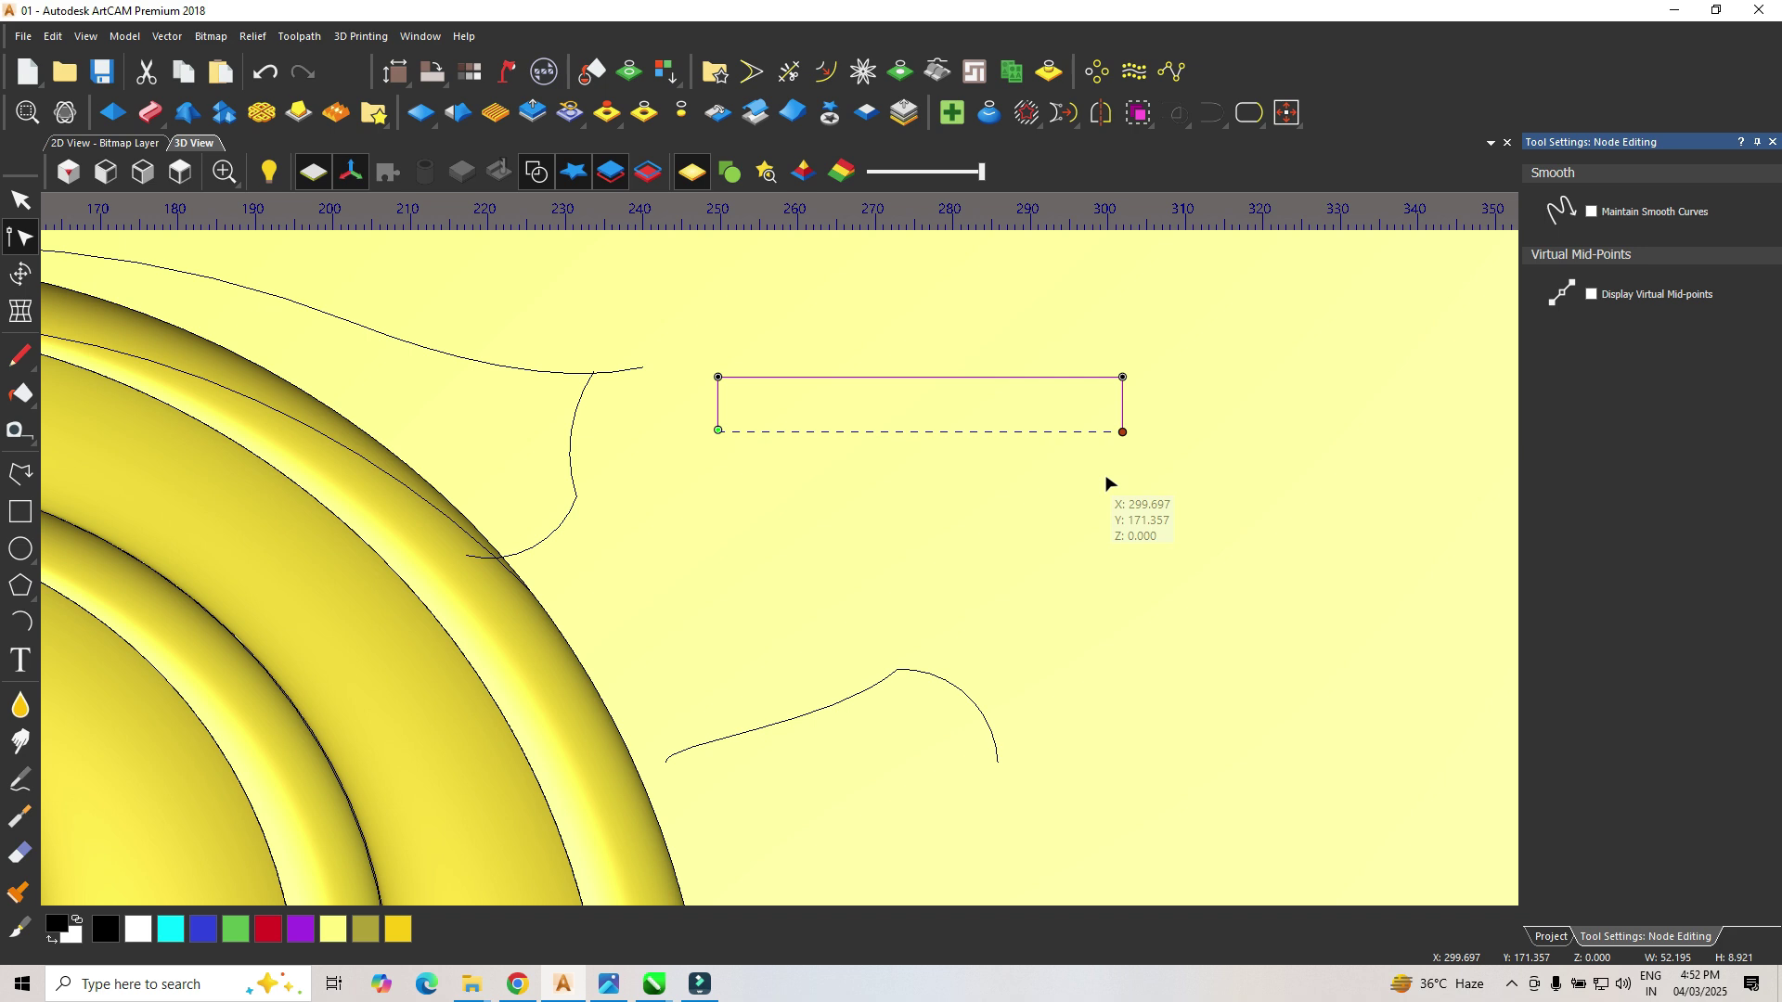
key("Delete")
Step: Lower the polyline's upper corner nearest the leaf by about 1 mm so its top line slopes slightly
scroll(1067, 478, "down", 3)
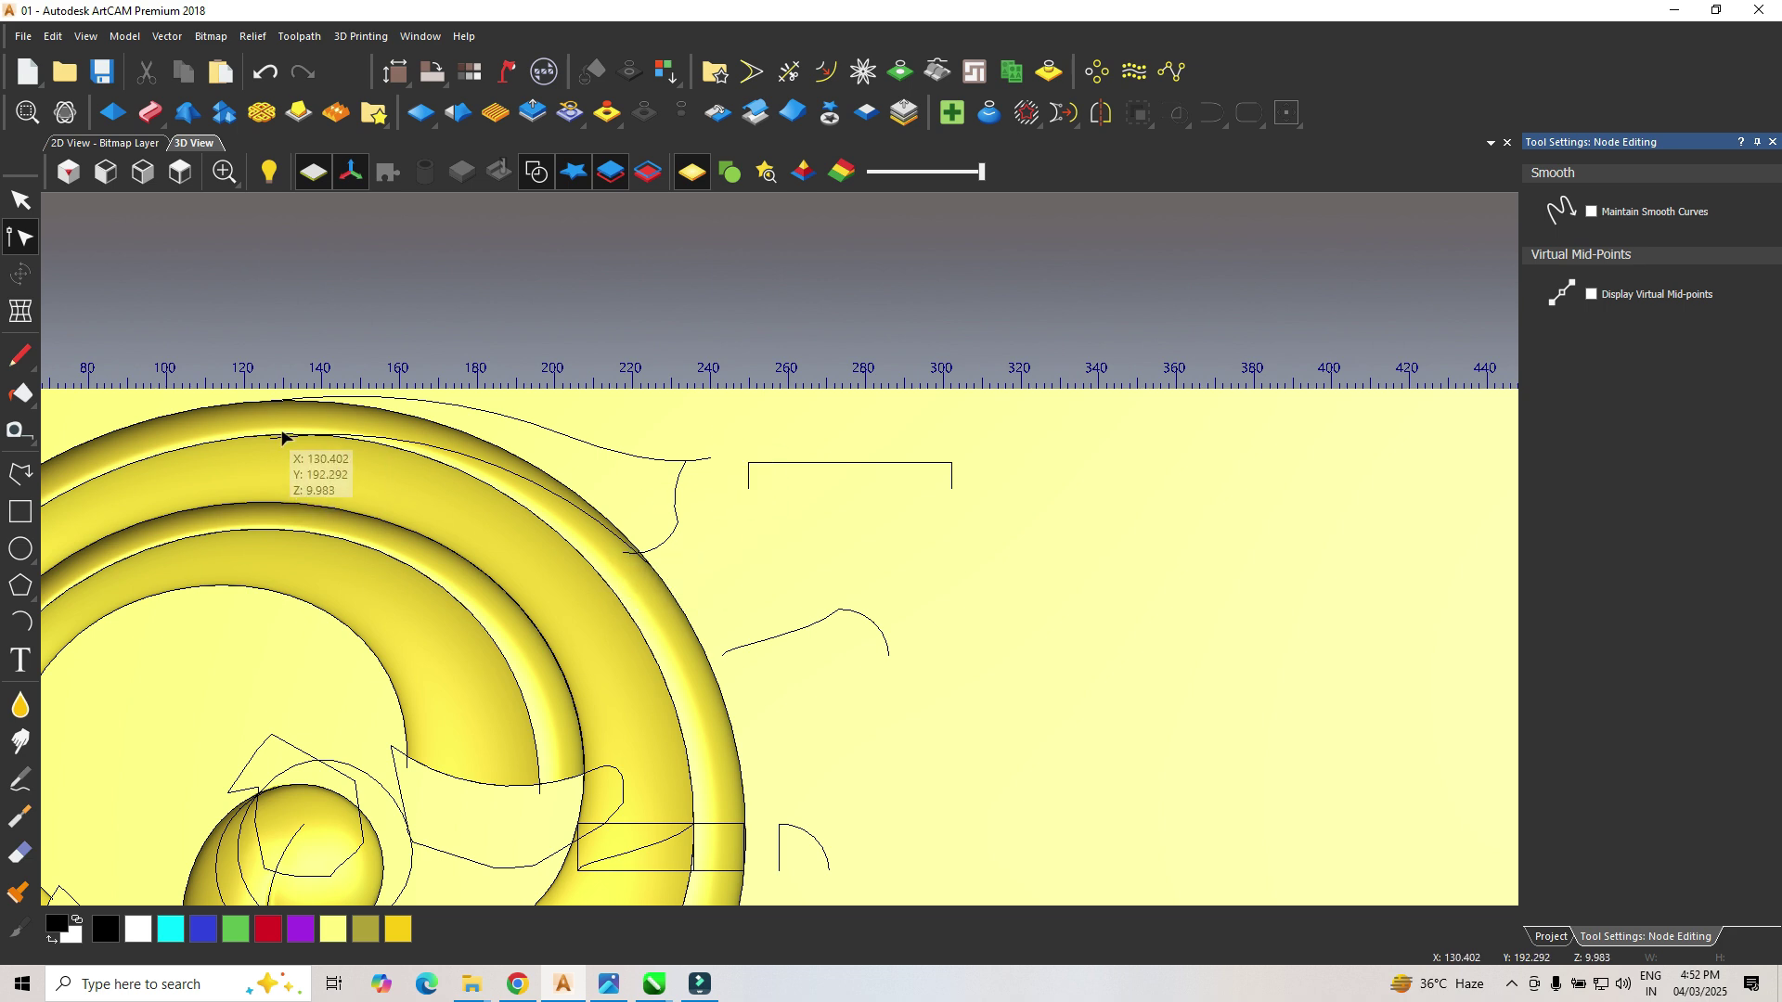
scroll(743, 469, "up", 2)
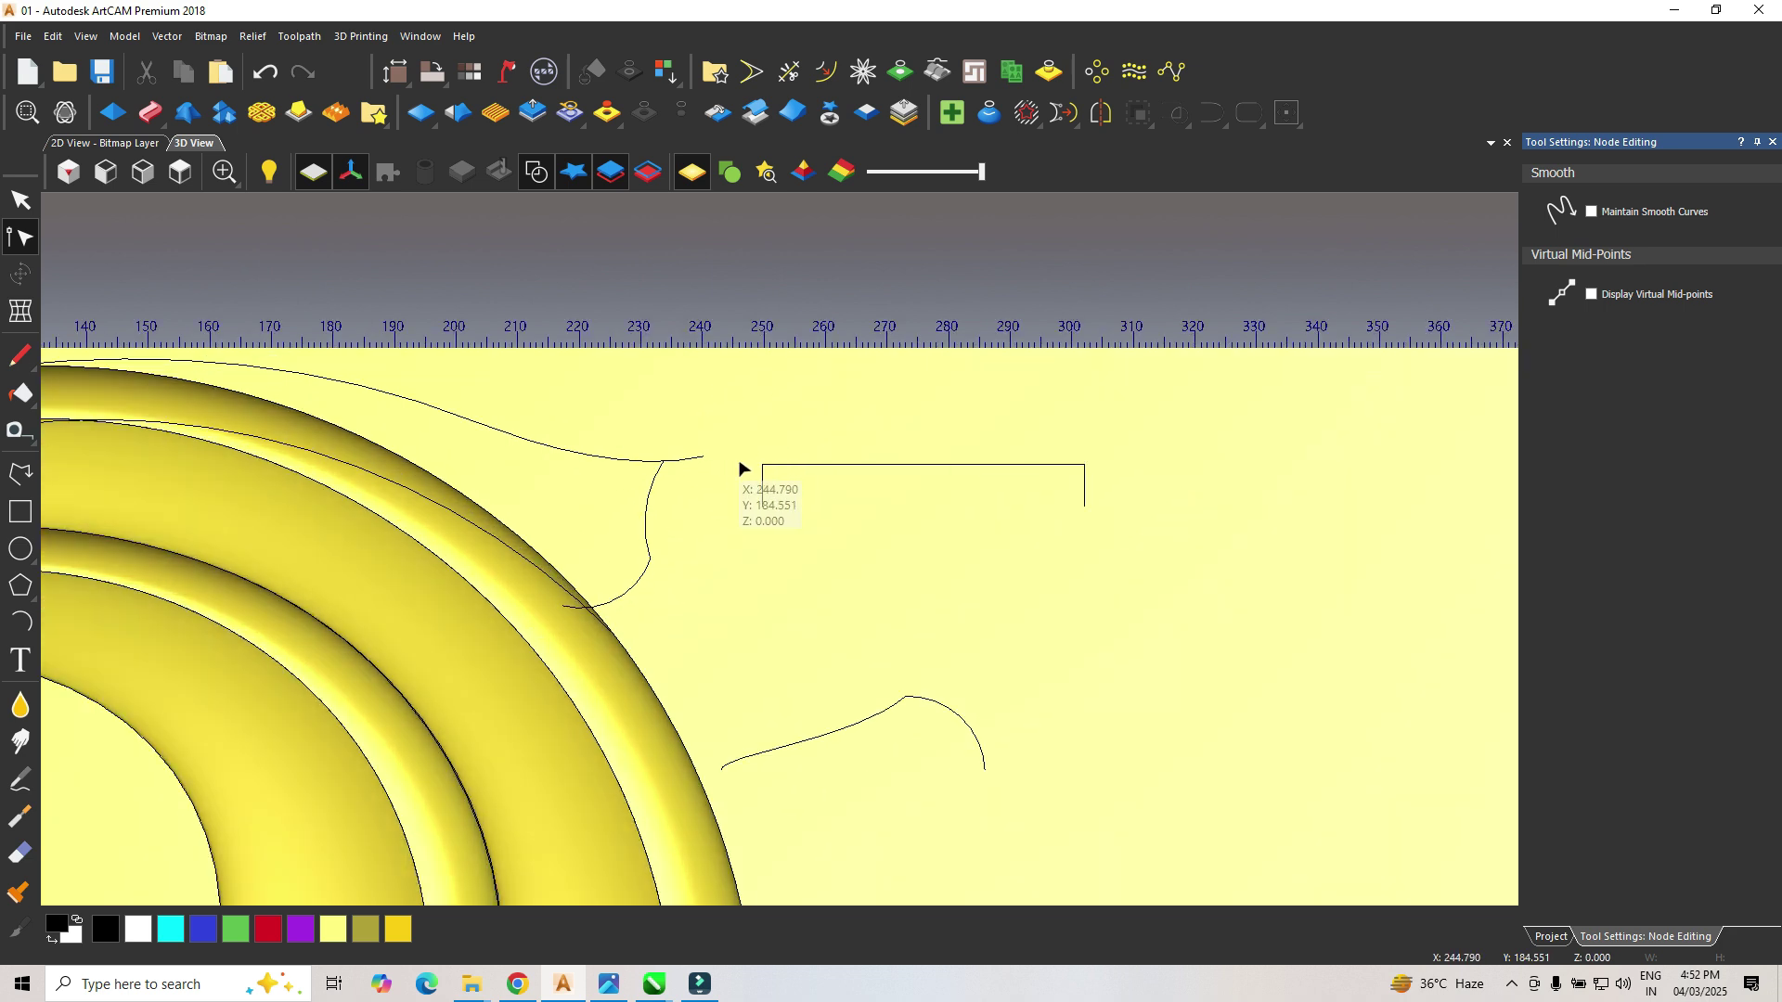
left_click(765, 470)
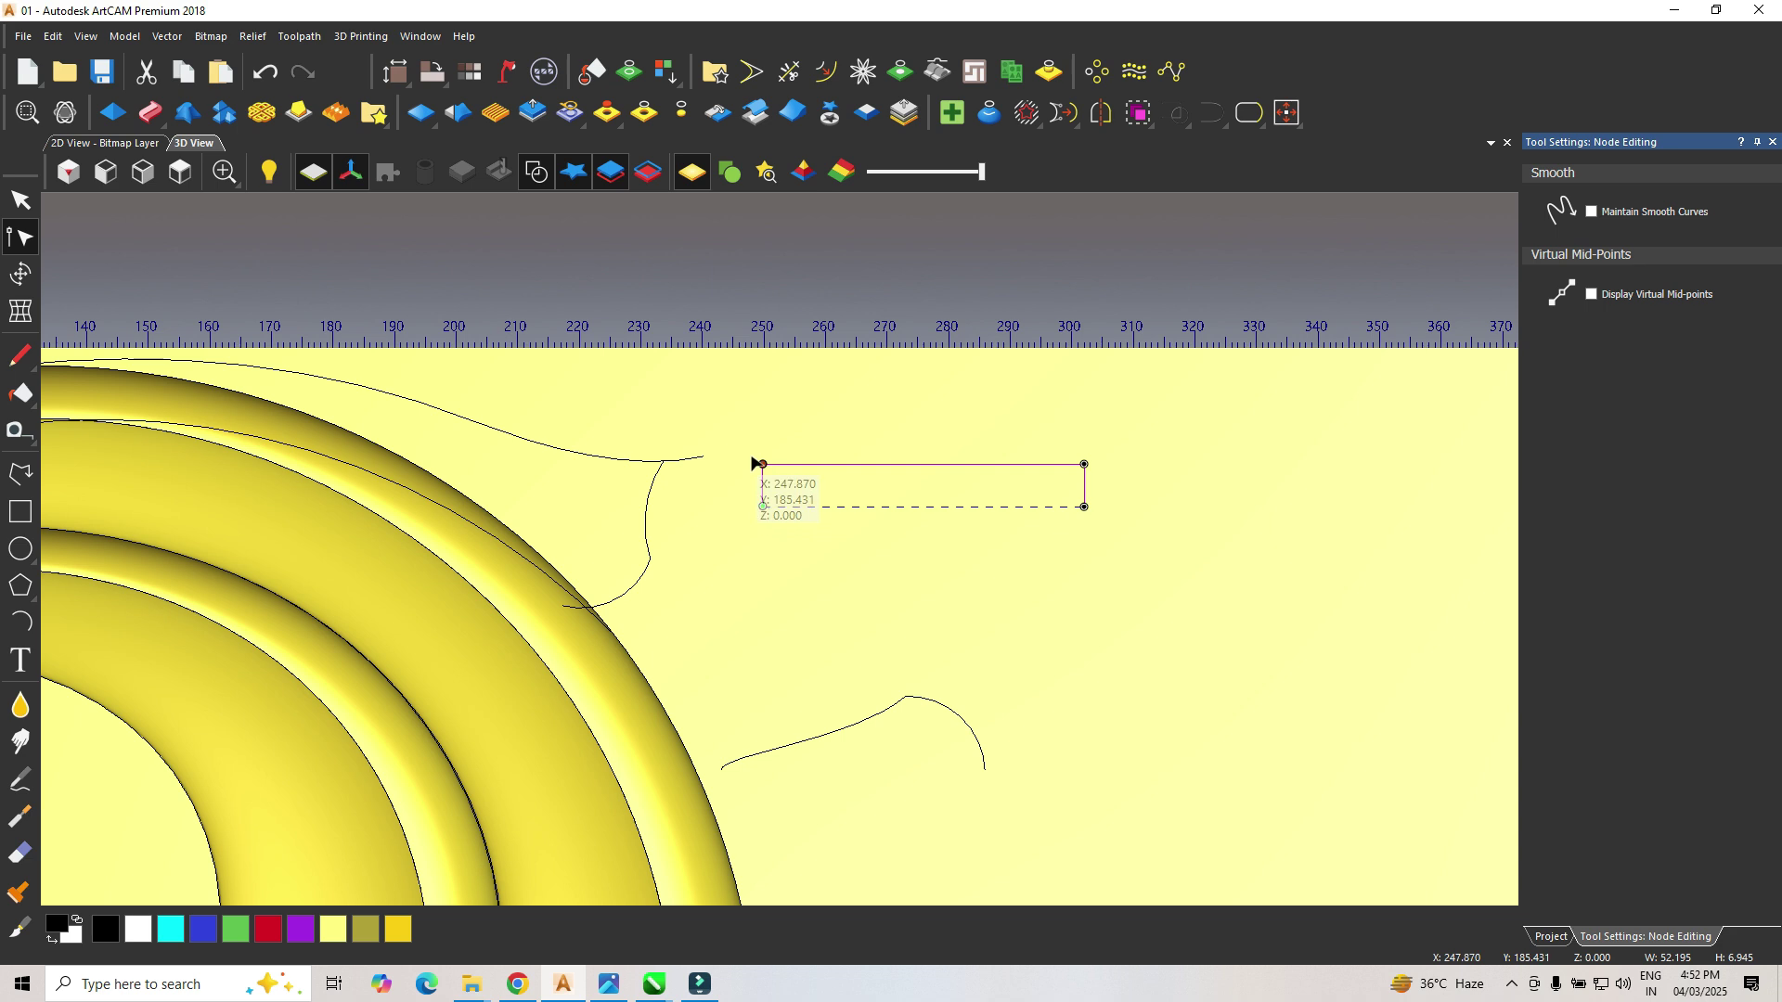
left_click_drag(776, 486, 778, 509)
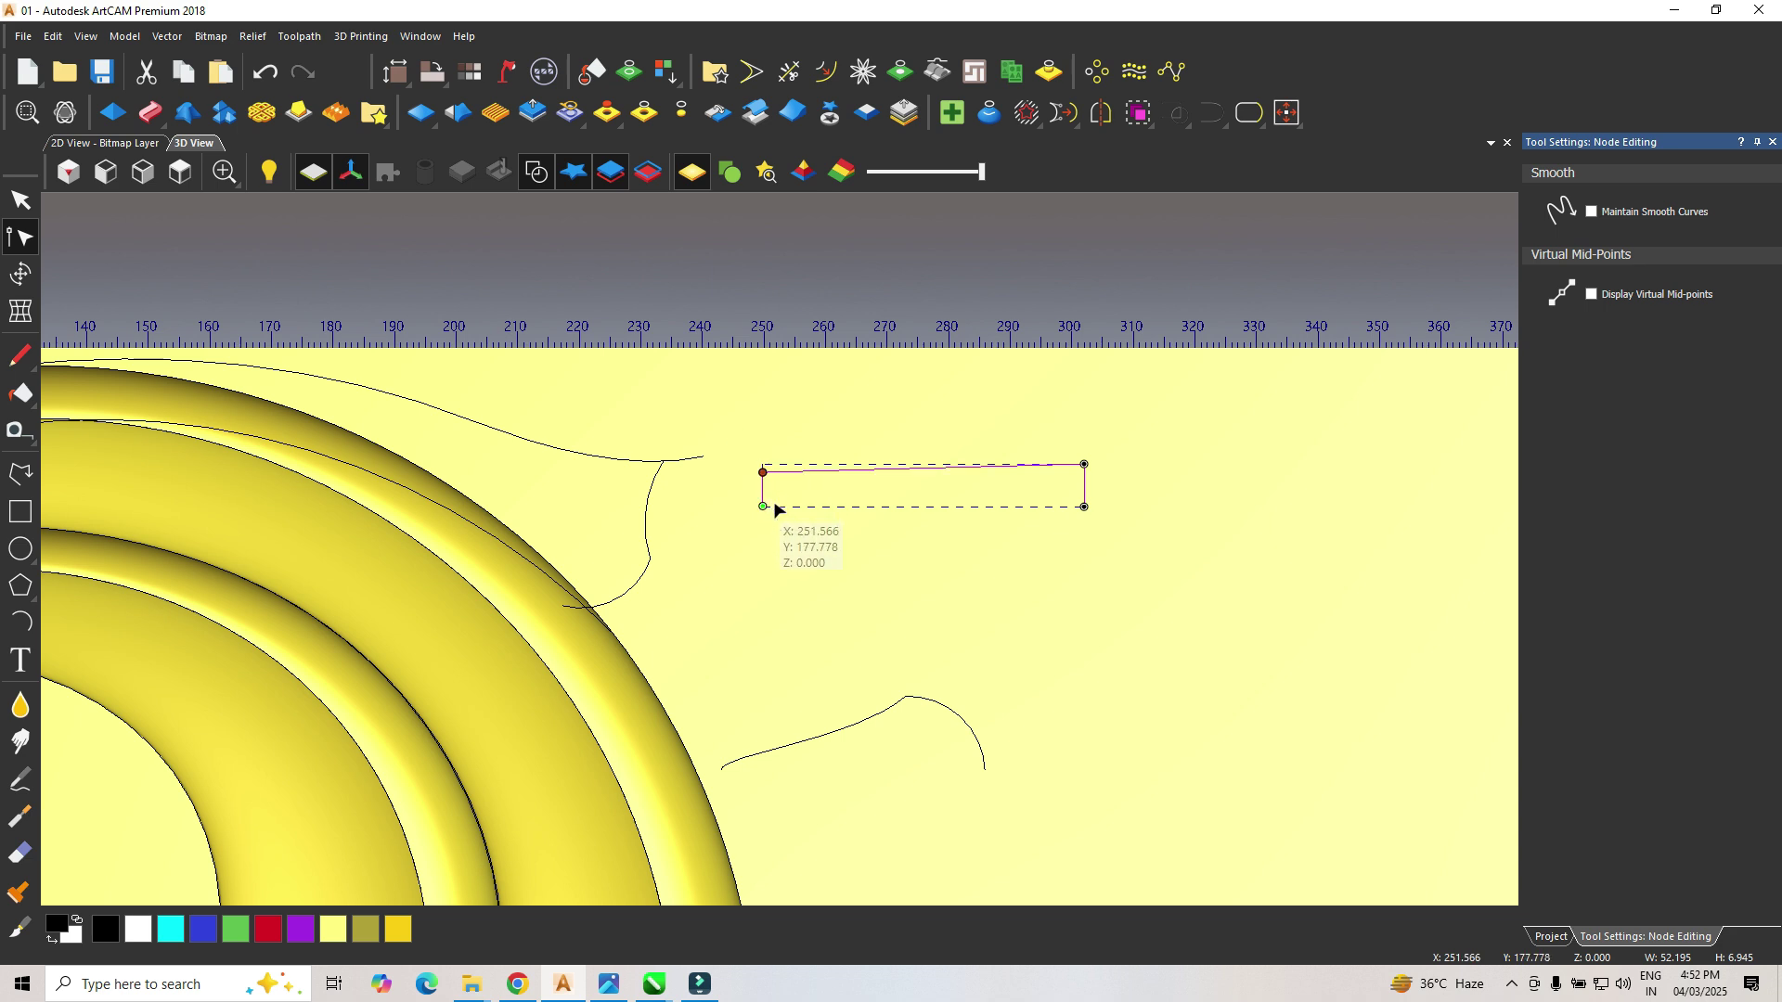
scroll(804, 487, "down", 3)
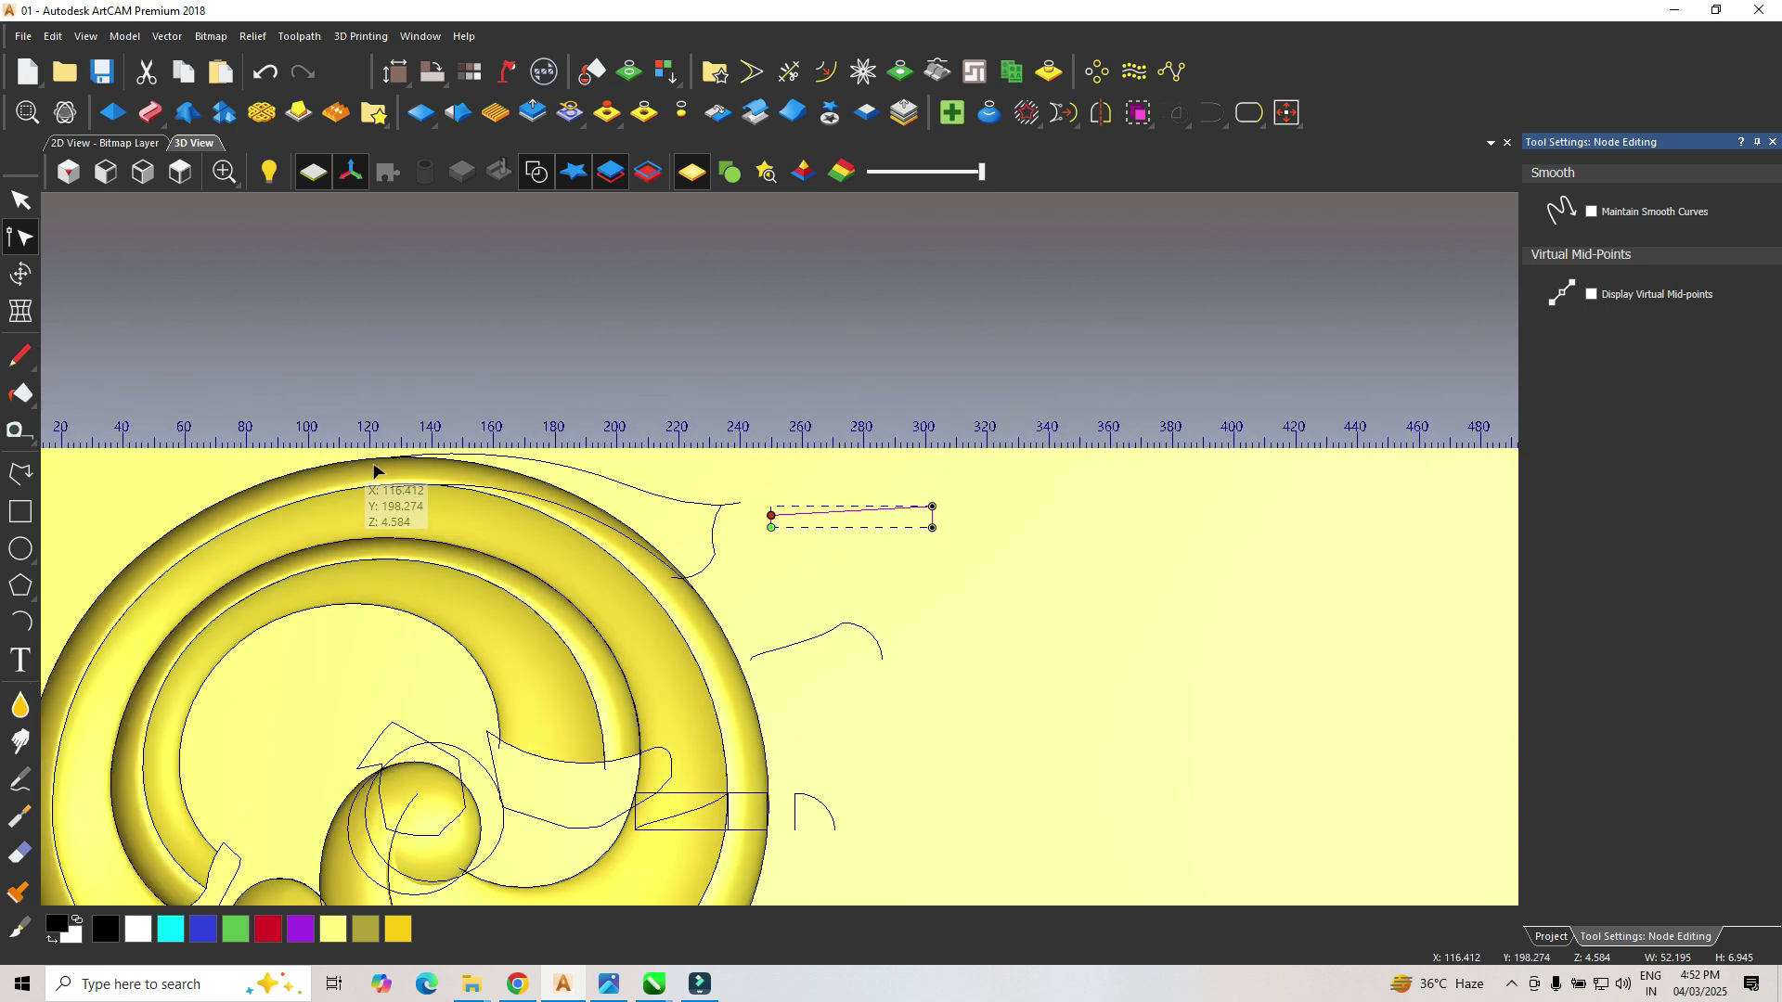
scroll(399, 489, "up", 2)
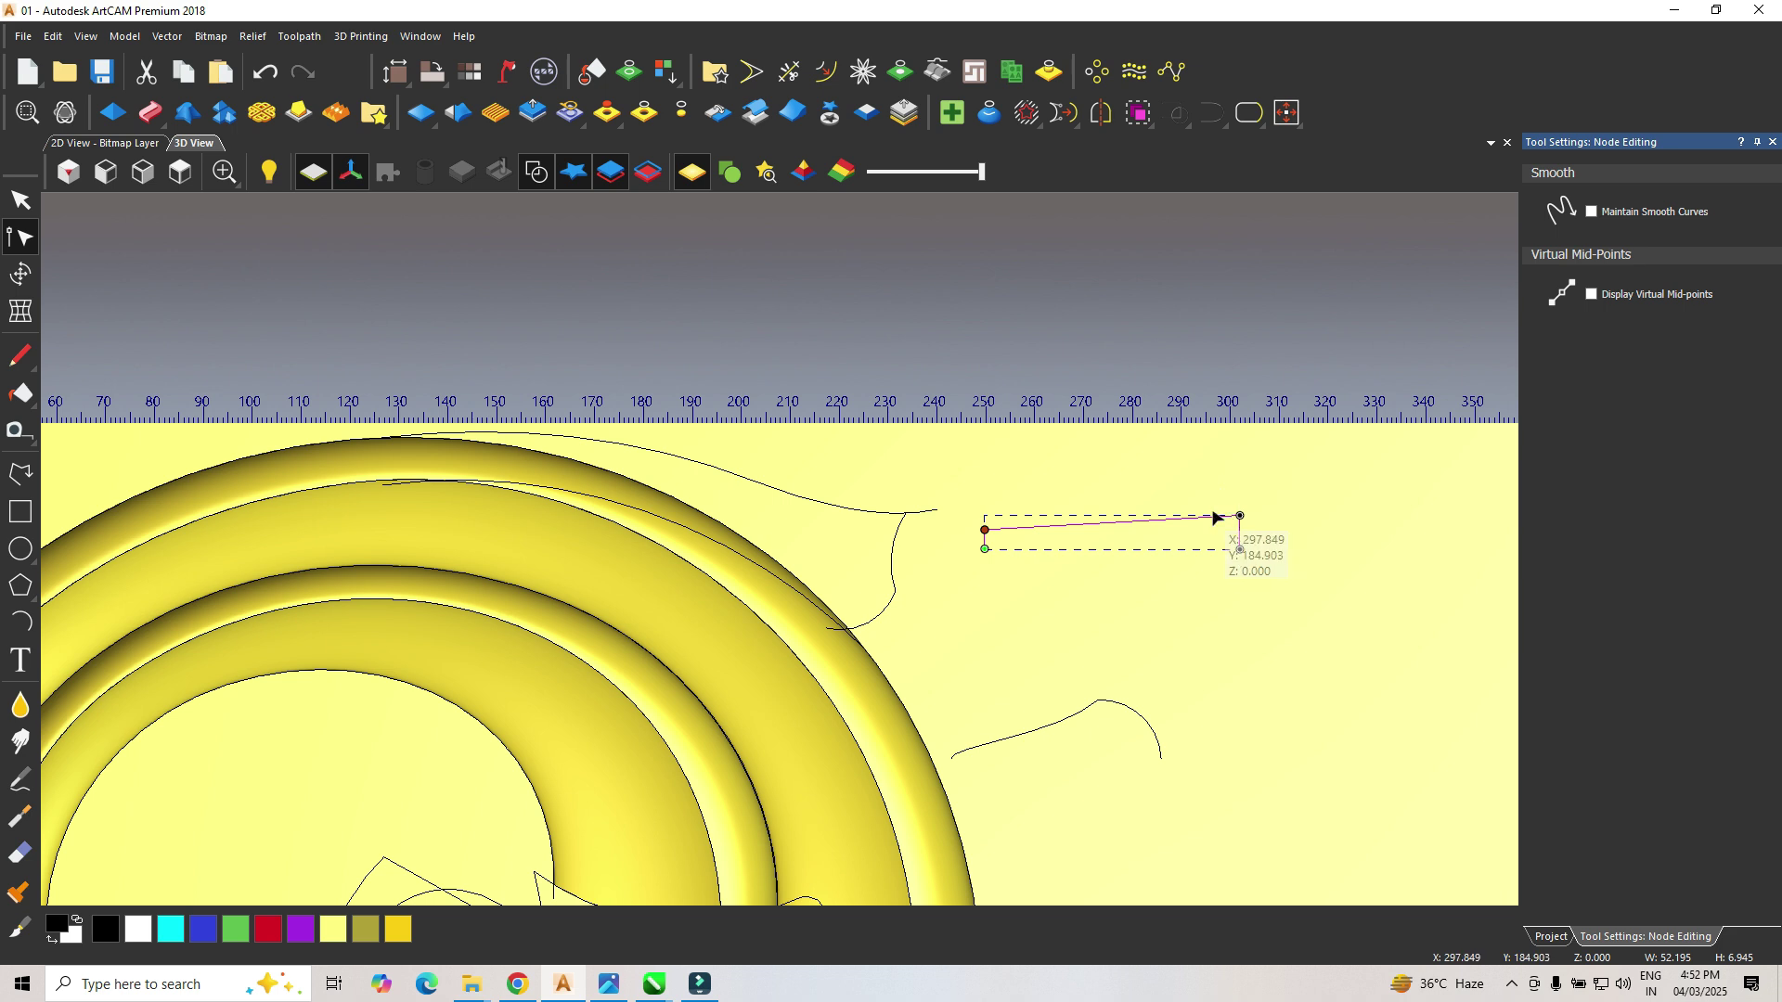
Step: Start a two-rail sweep using the leaf's lower and upper curves as drive rails and the humped curve below the polyline as cross section
left_click(1154, 487)
left_click(20, 200)
left_click(150, 112)
left_click(661, 521)
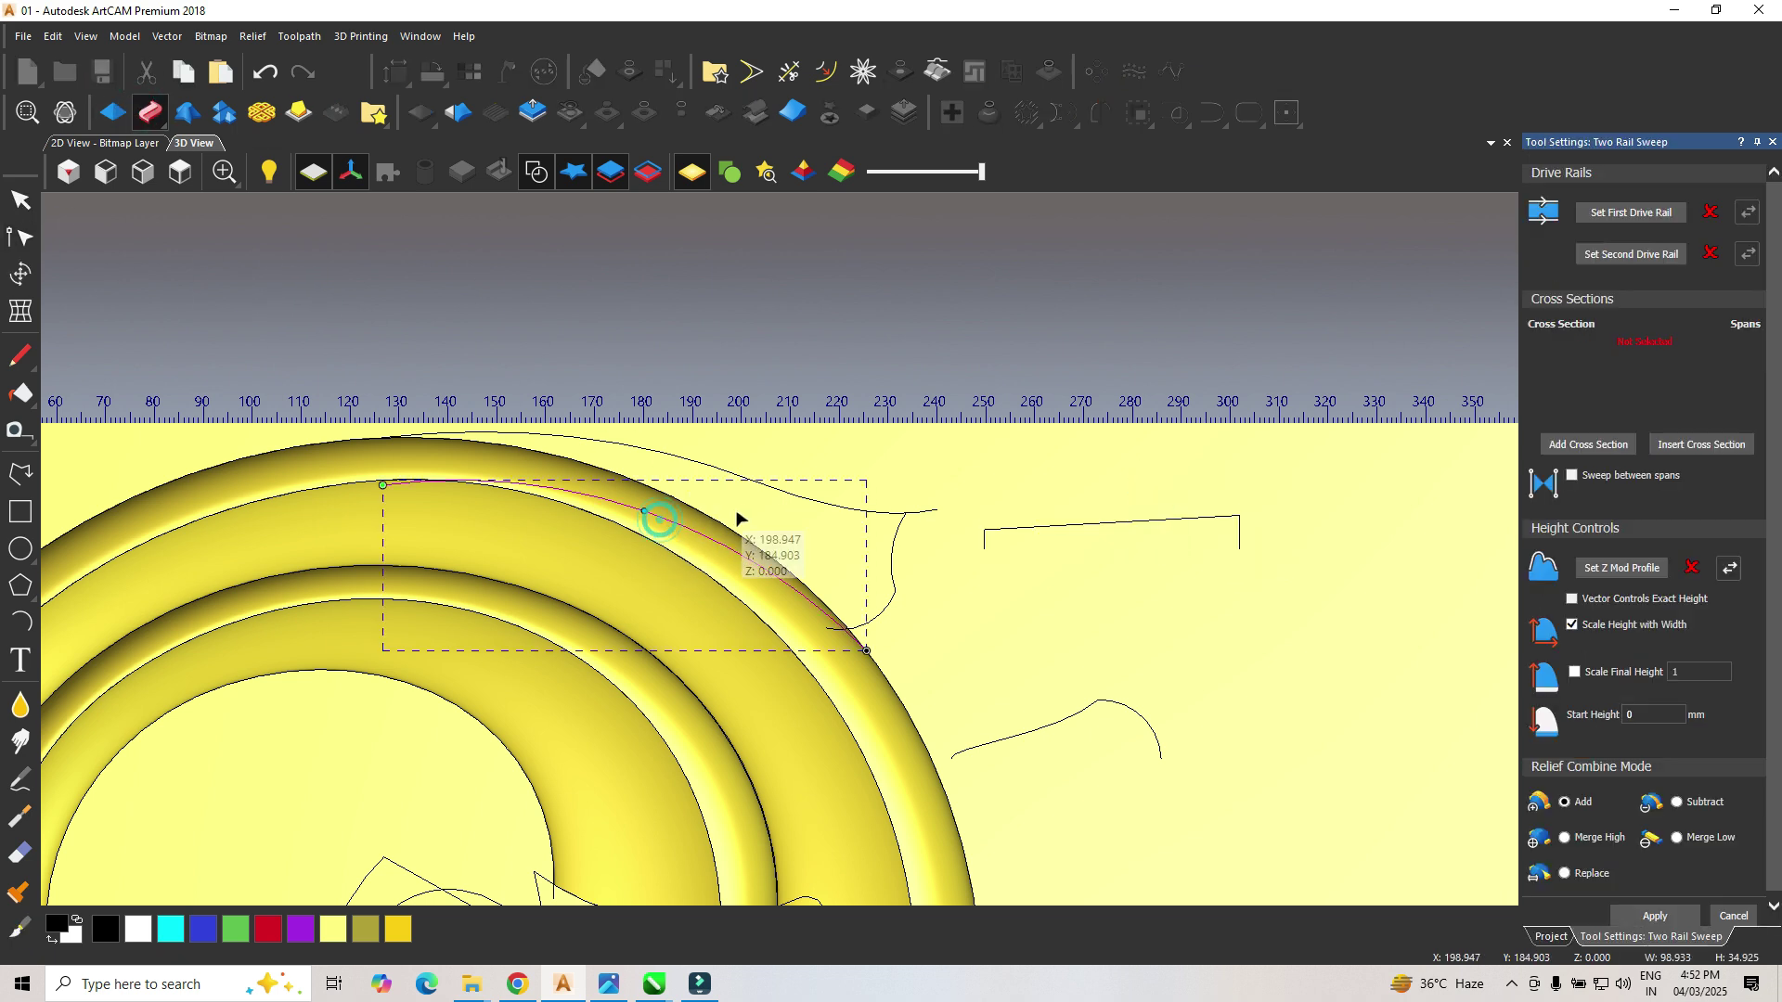
left_click(770, 485, "shift")
left_click(1652, 211)
left_click(1173, 497)
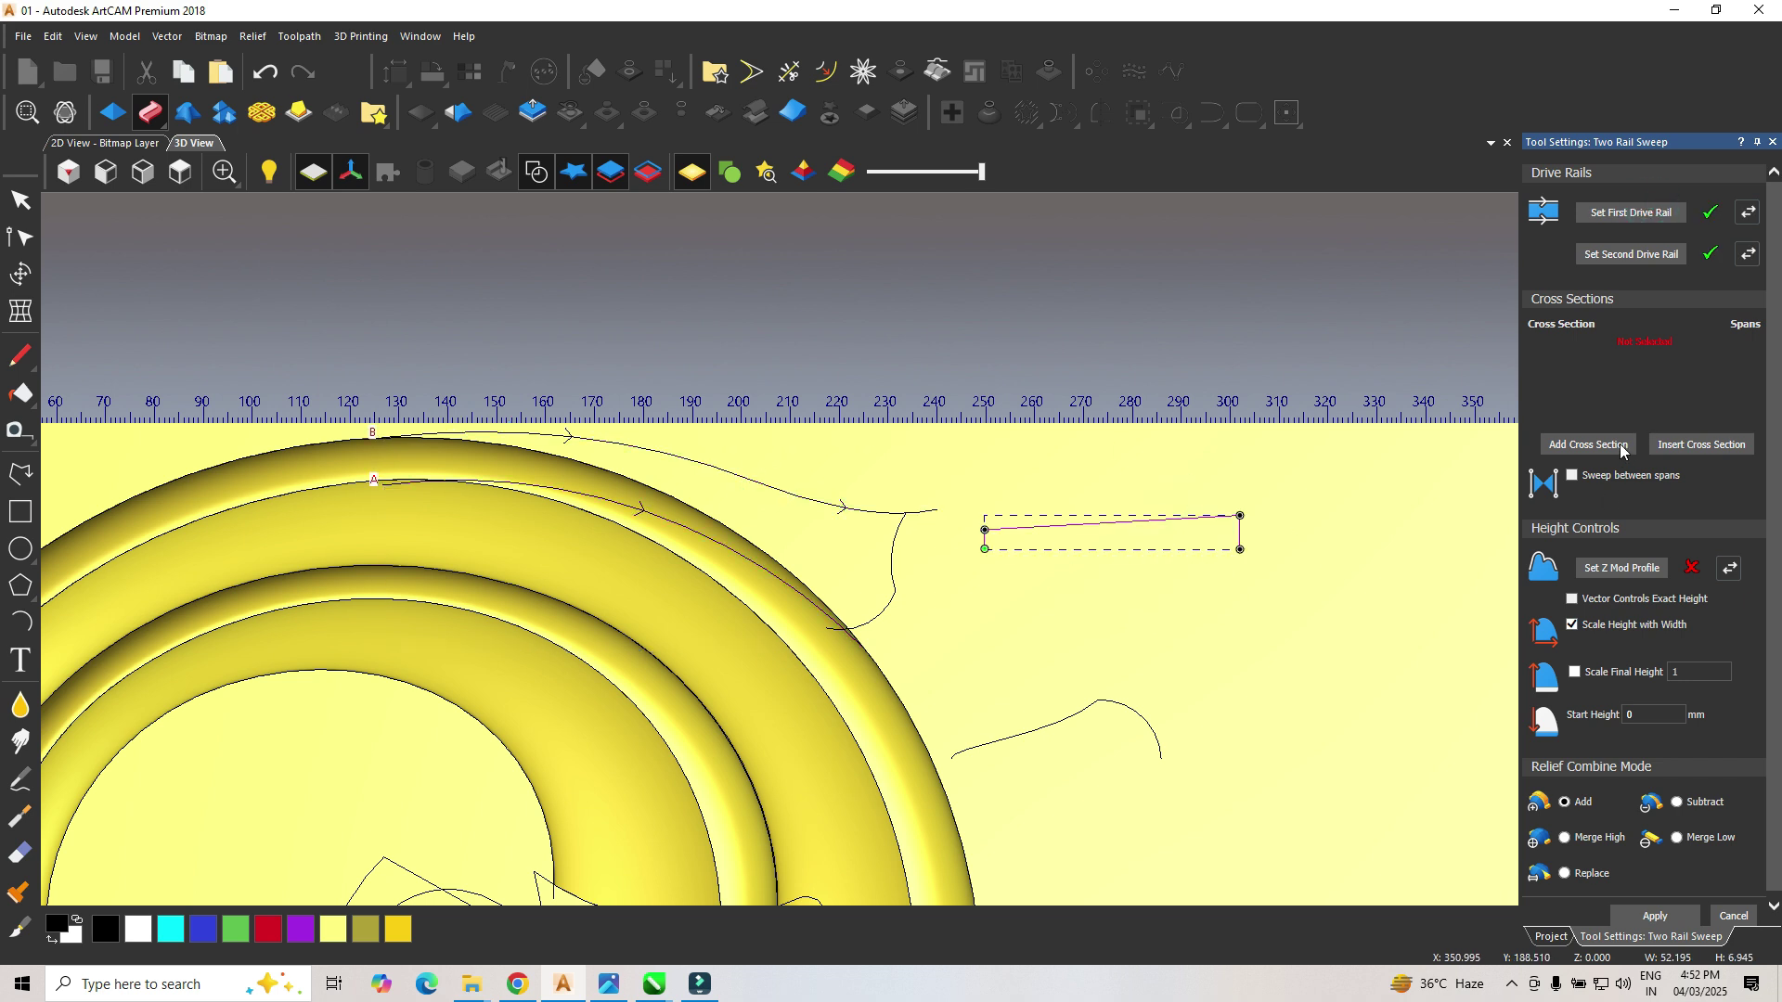
left_click(1188, 680)
left_click(1619, 449)
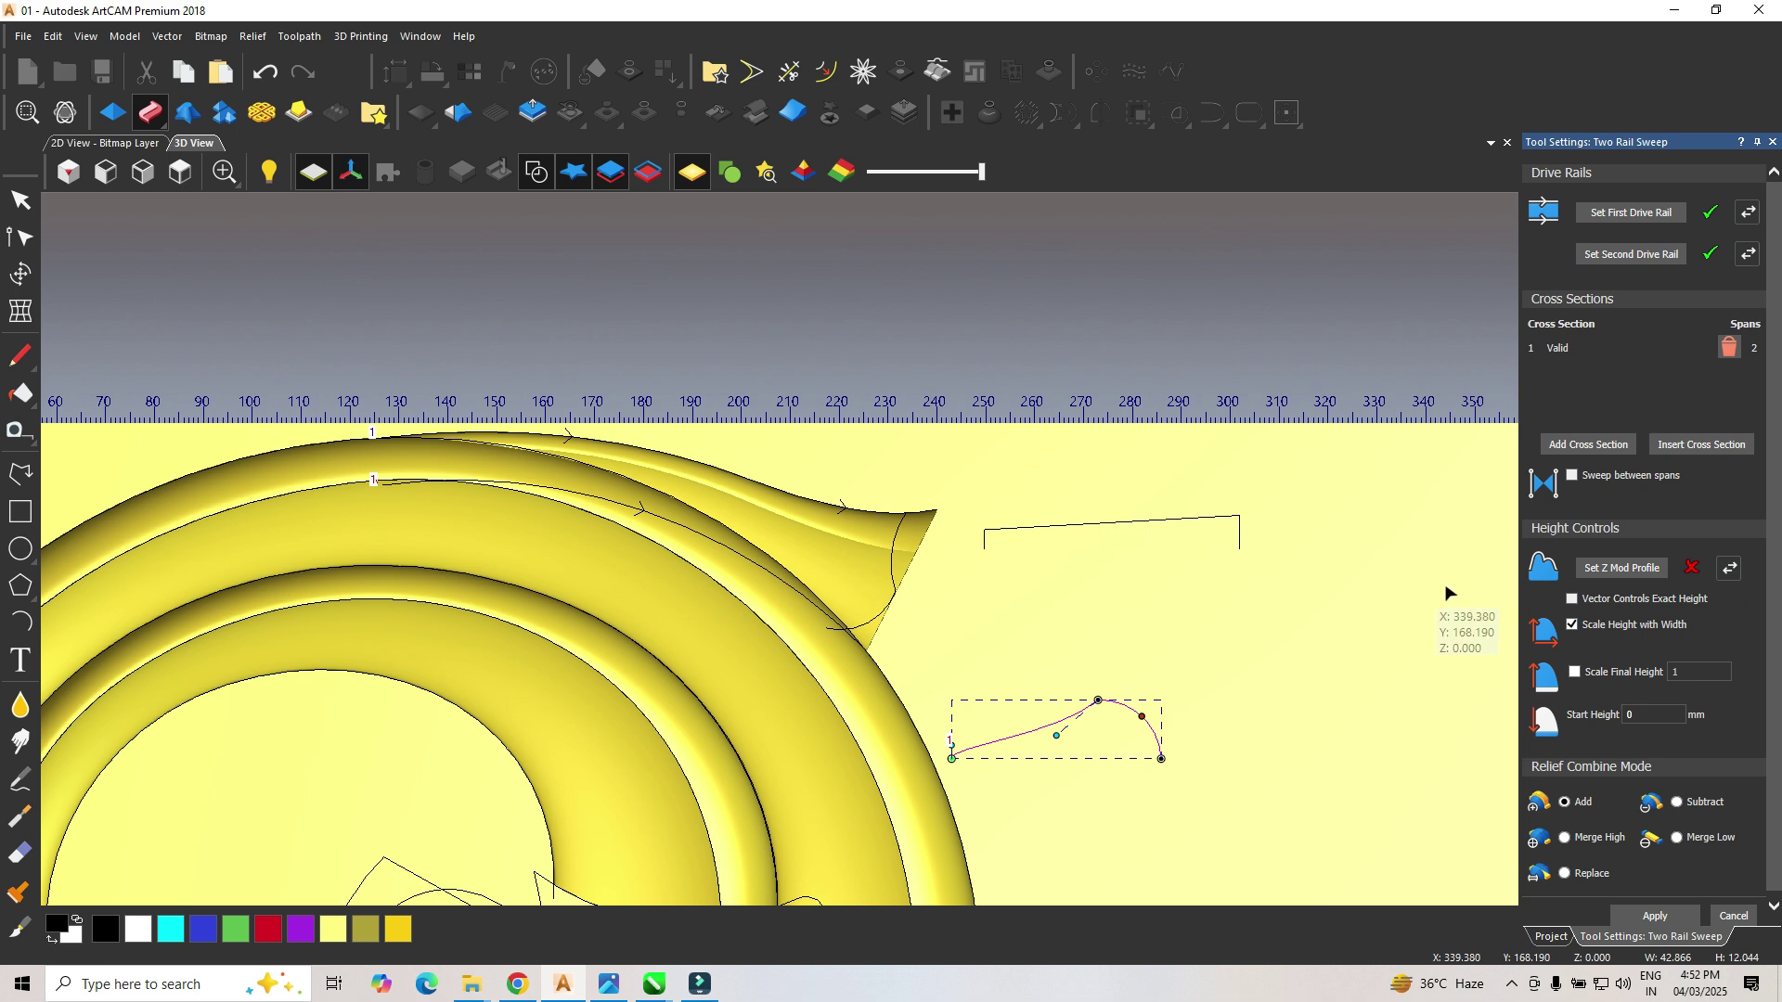
Step: Turn off Scale Height with Width, set Scale Final Height to 10, and use the sloped polyline as the Z Mod profile
left_click(1571, 624)
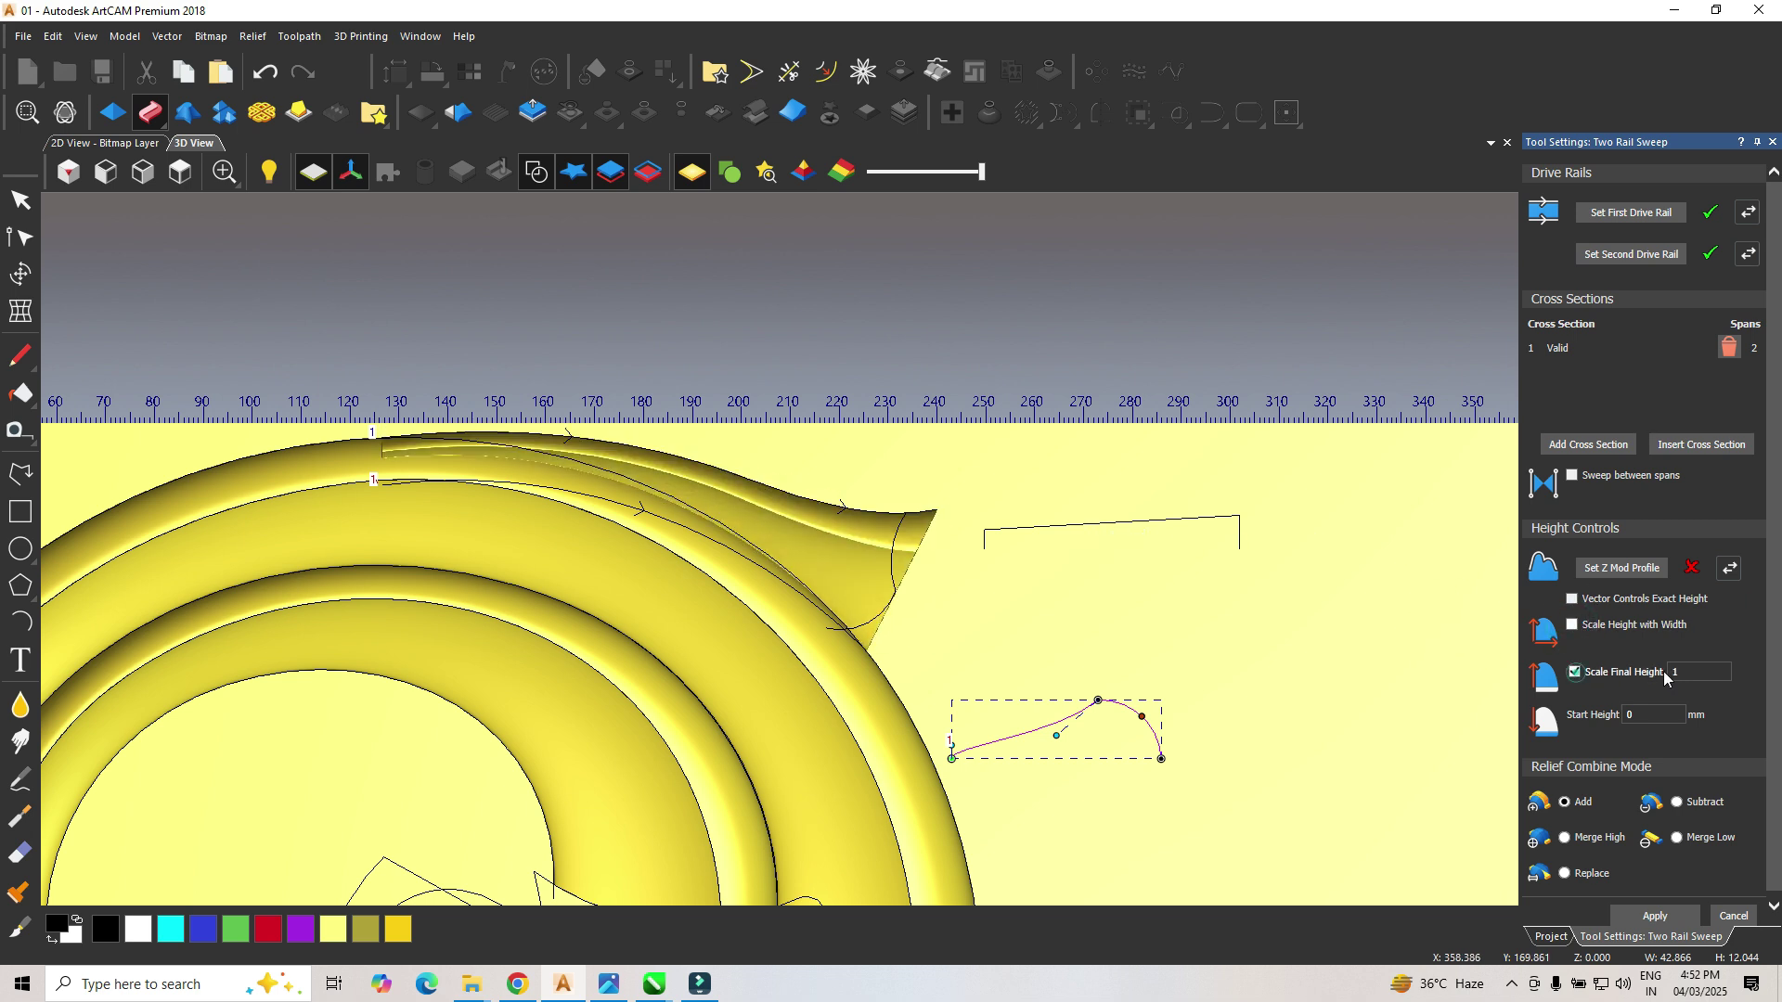
left_click(1574, 671)
type("0")
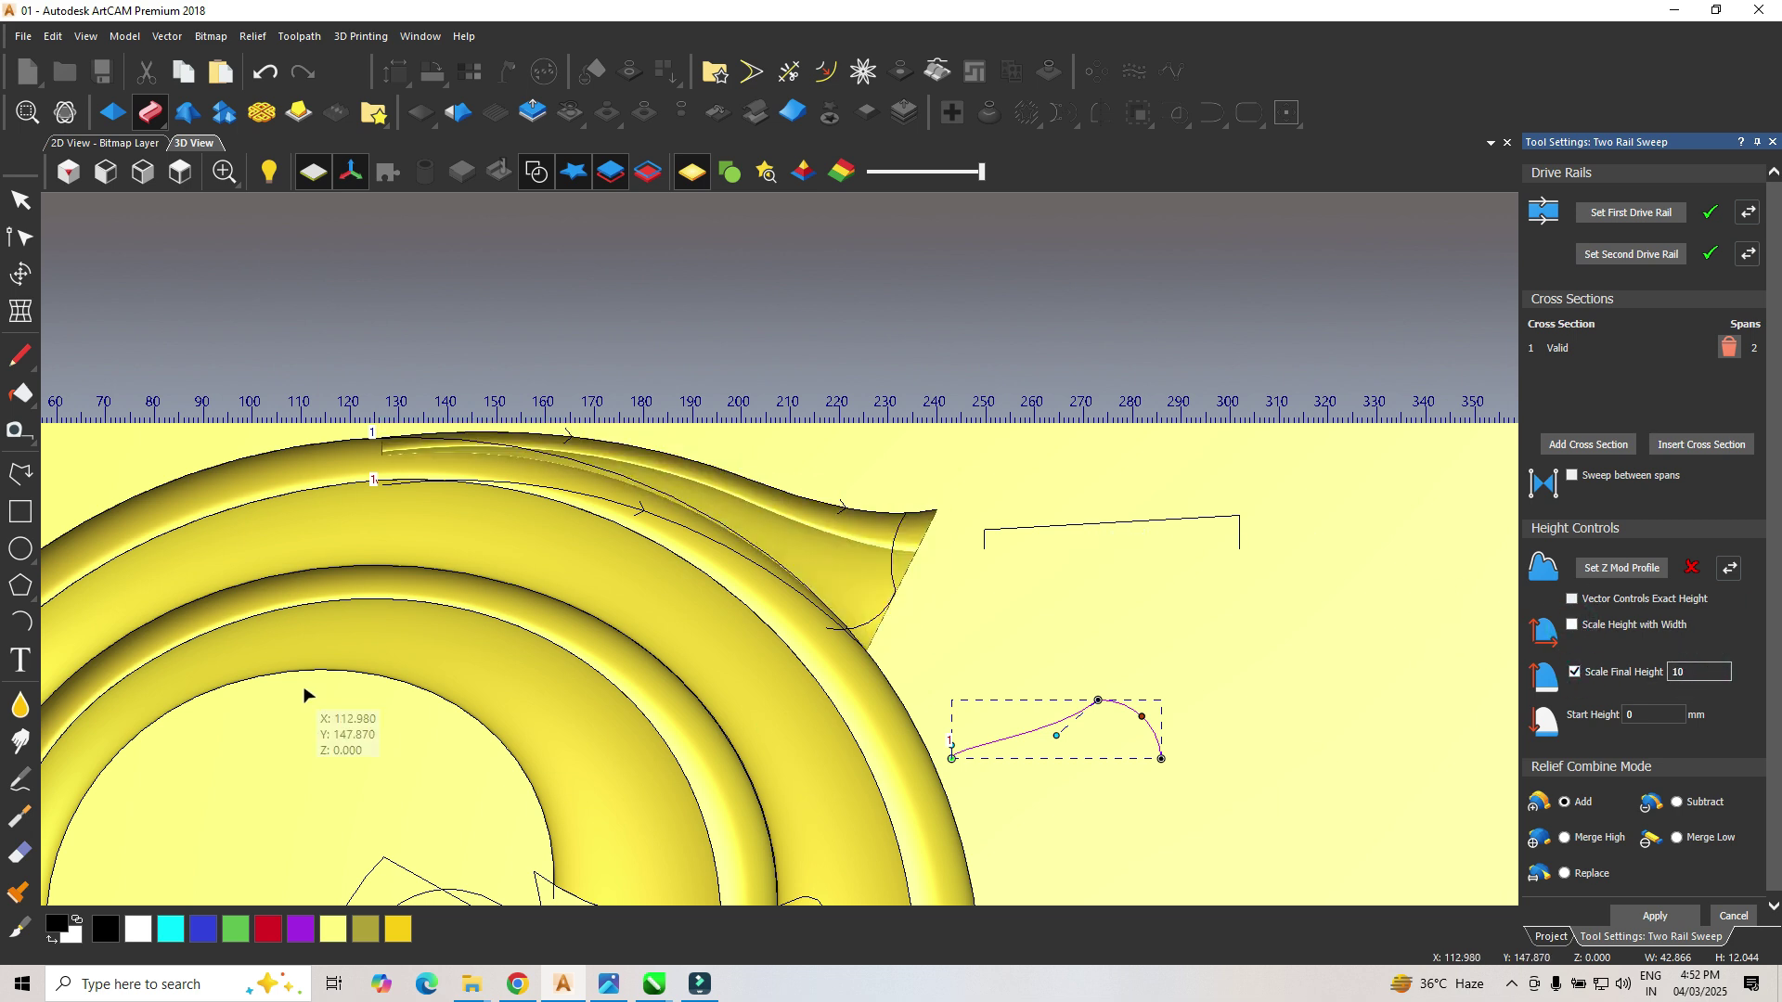
left_click(1083, 484)
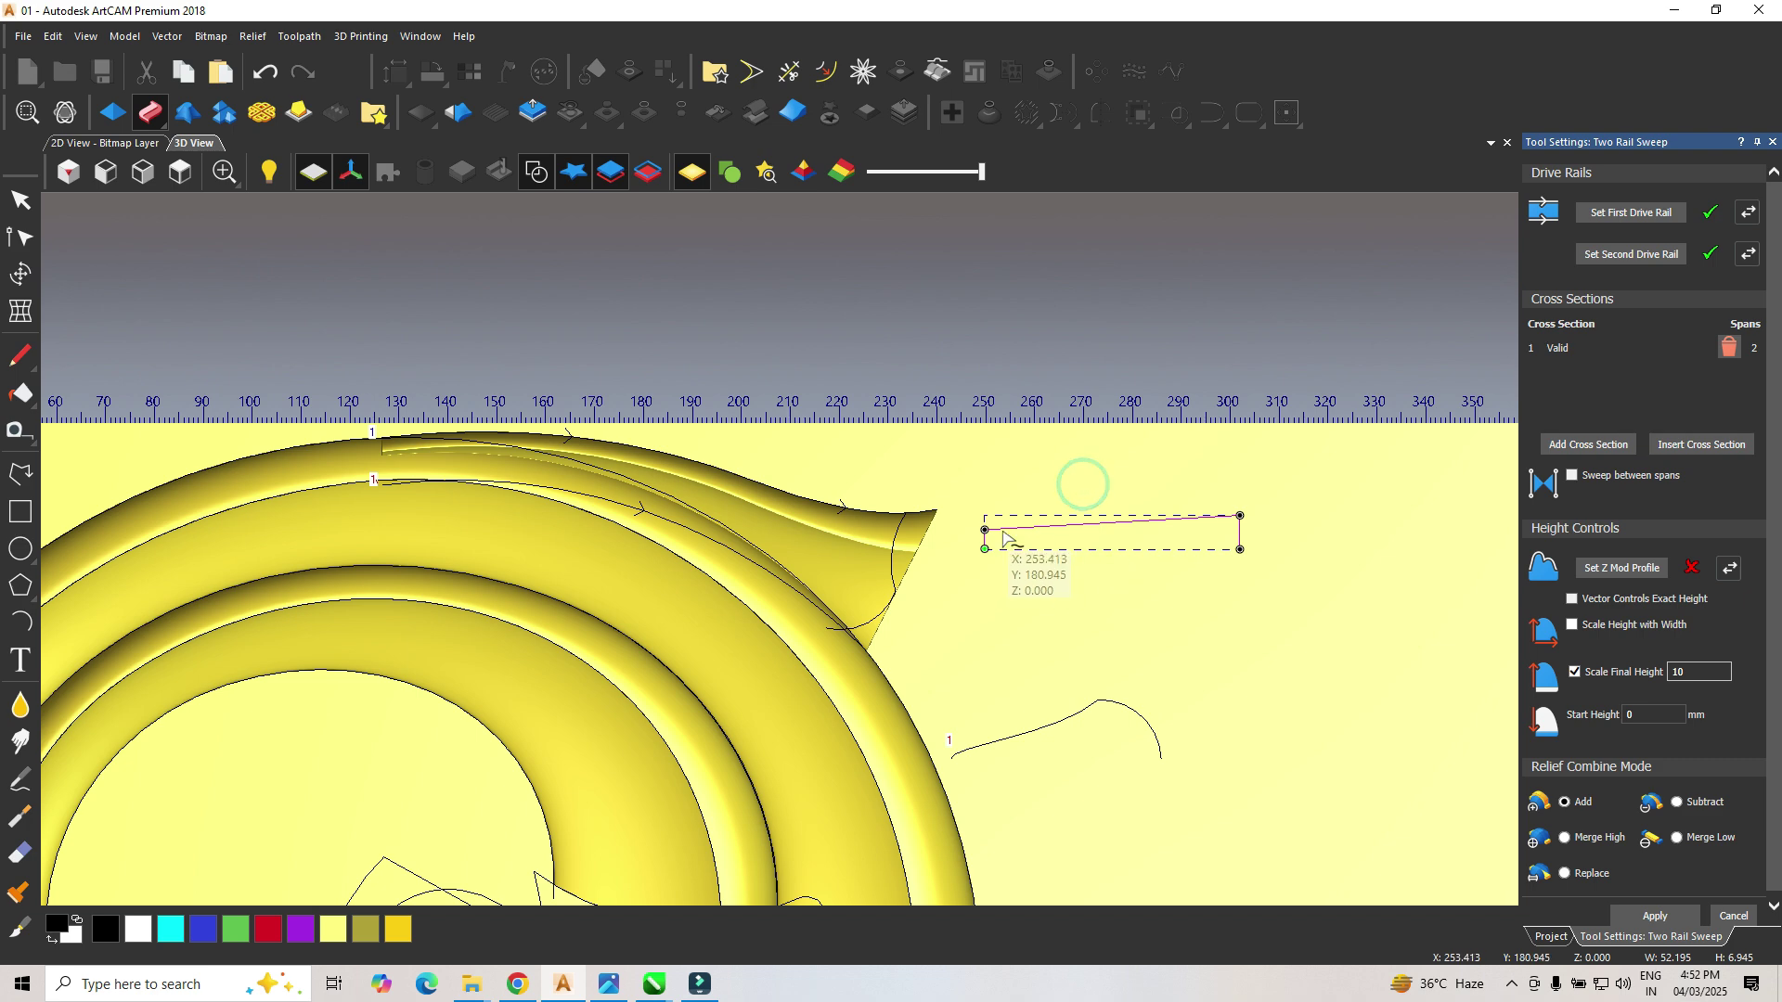
left_click(1621, 568)
Step: Examine the leaf sweep preview from tilted and top views with and without vectors, checking how both rails meet the scroll
scroll(437, 497, "up", 2)
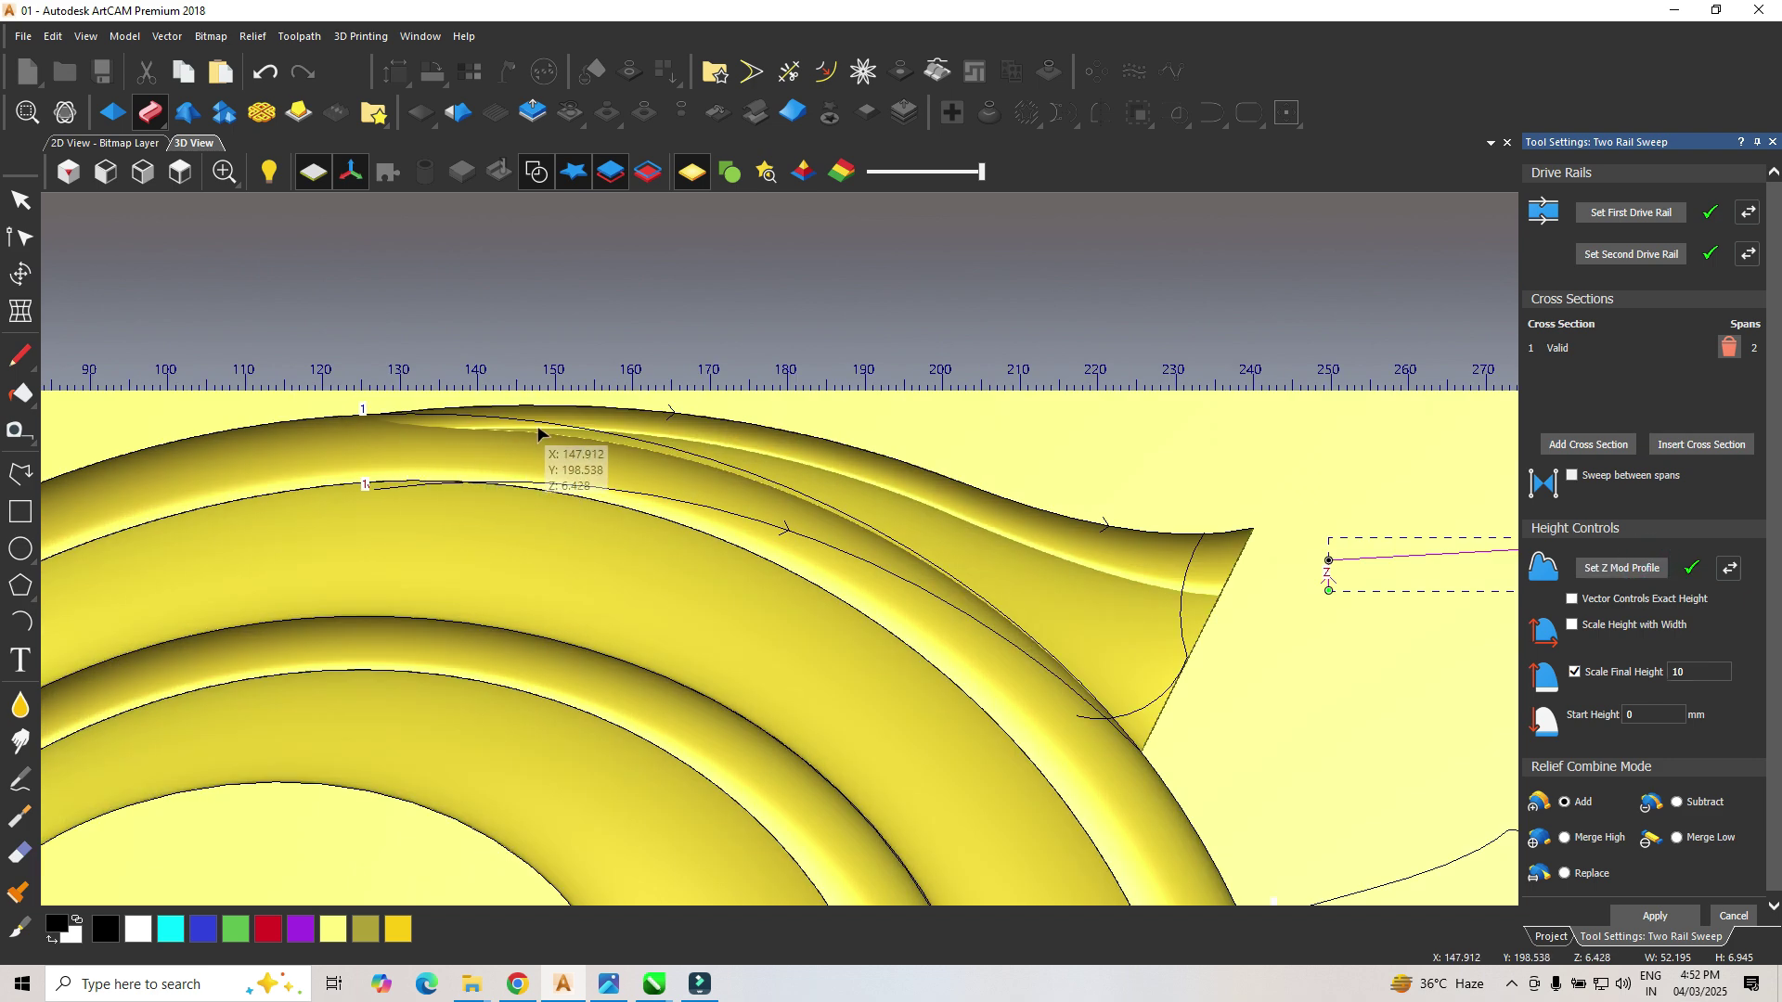
scroll(754, 561, "down", 2)
middle_click_drag(754, 554, 794, 382)
scroll(795, 380, "up", 1)
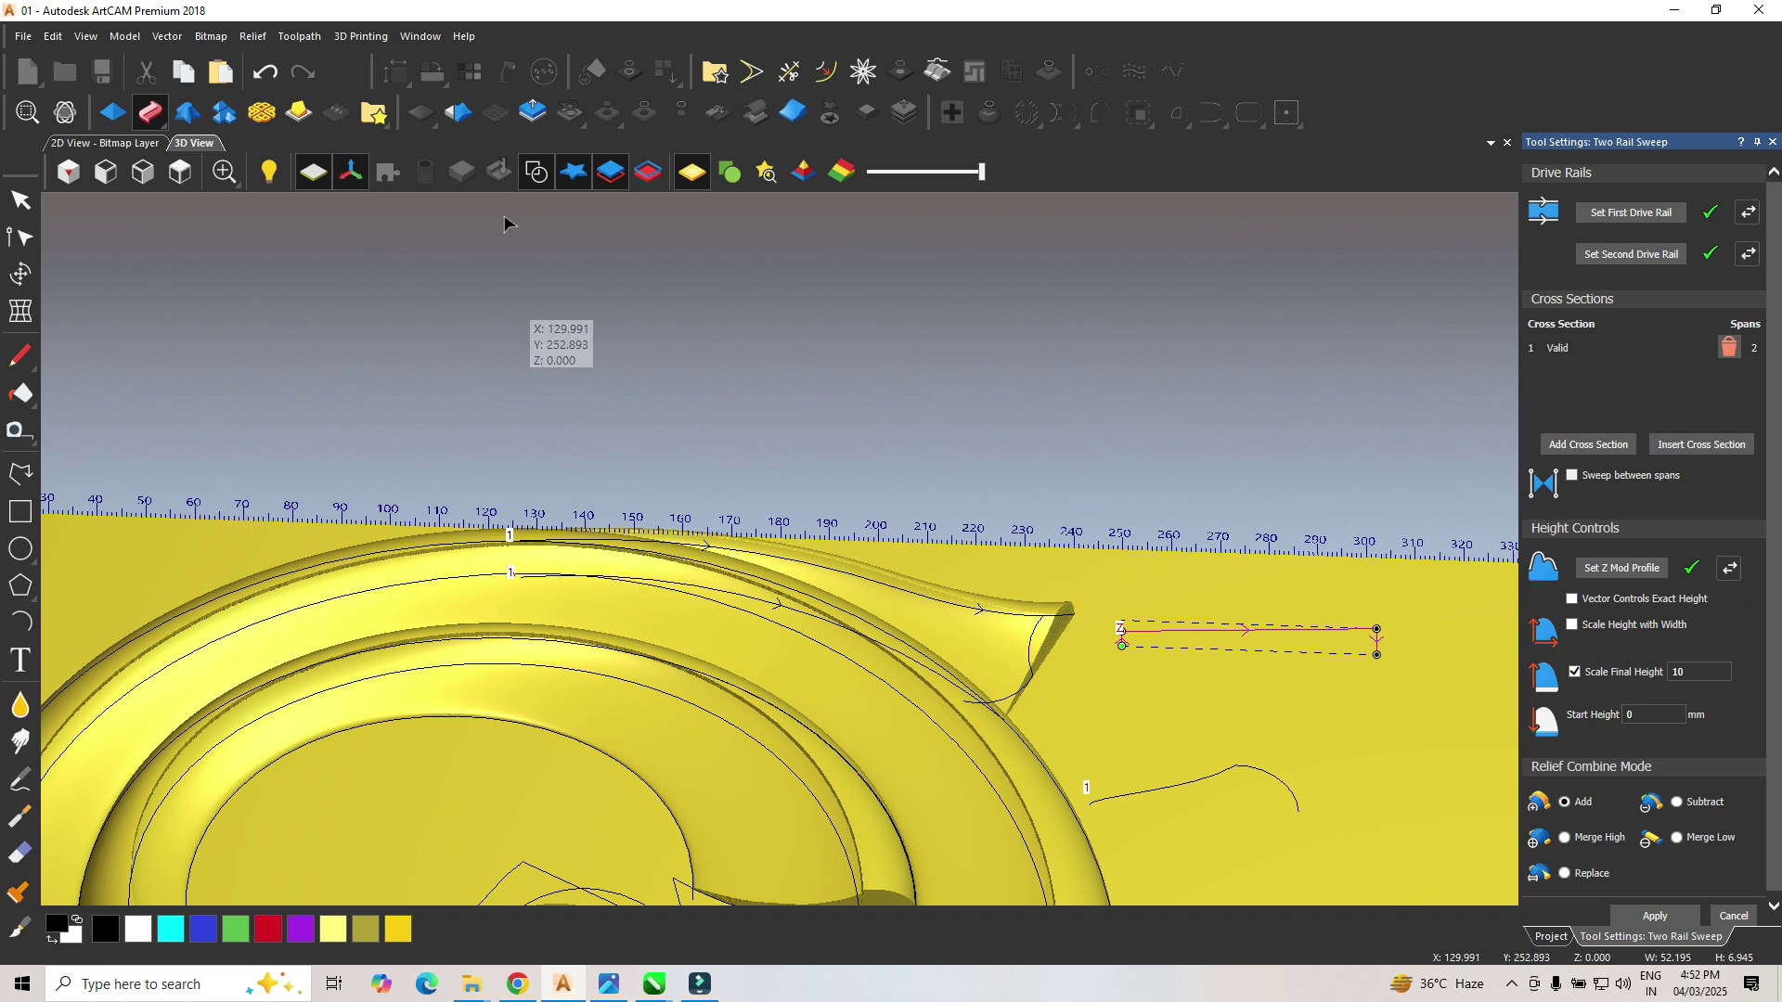
left_click(526, 174)
middle_click_drag(877, 538, 1055, 609)
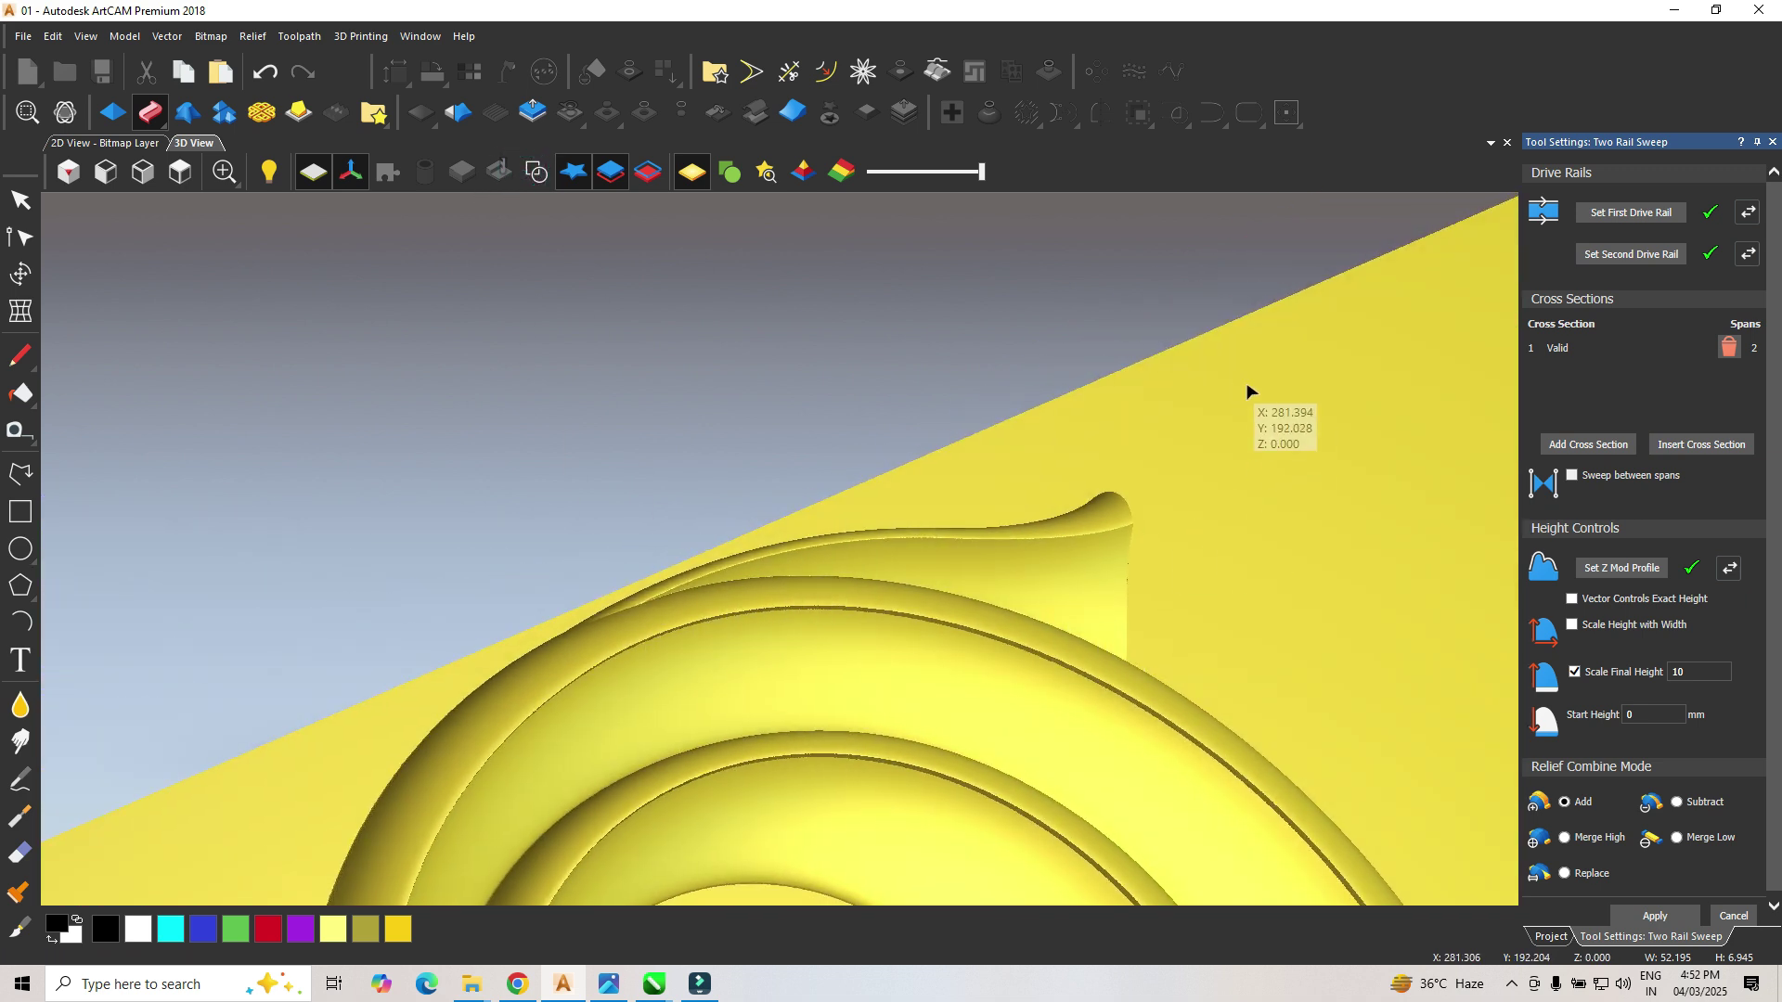
left_click(179, 171)
scroll(616, 461, "up", 3)
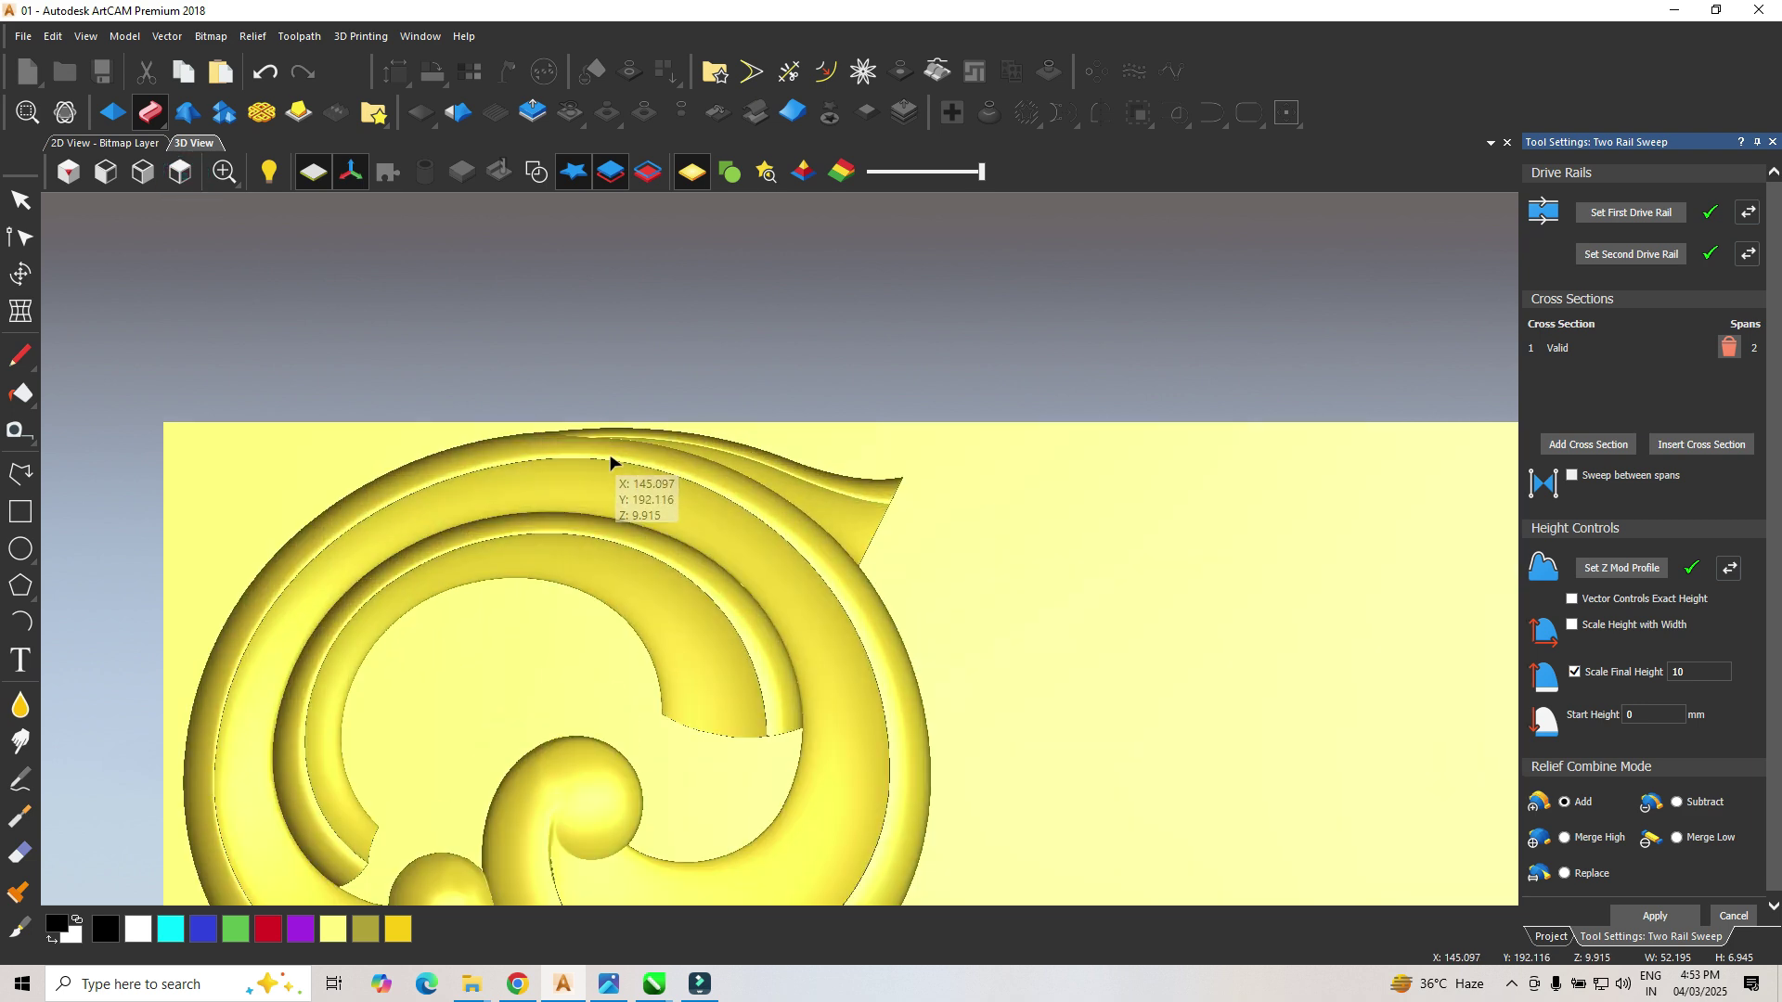
left_click(536, 170)
scroll(678, 407, "up", 2)
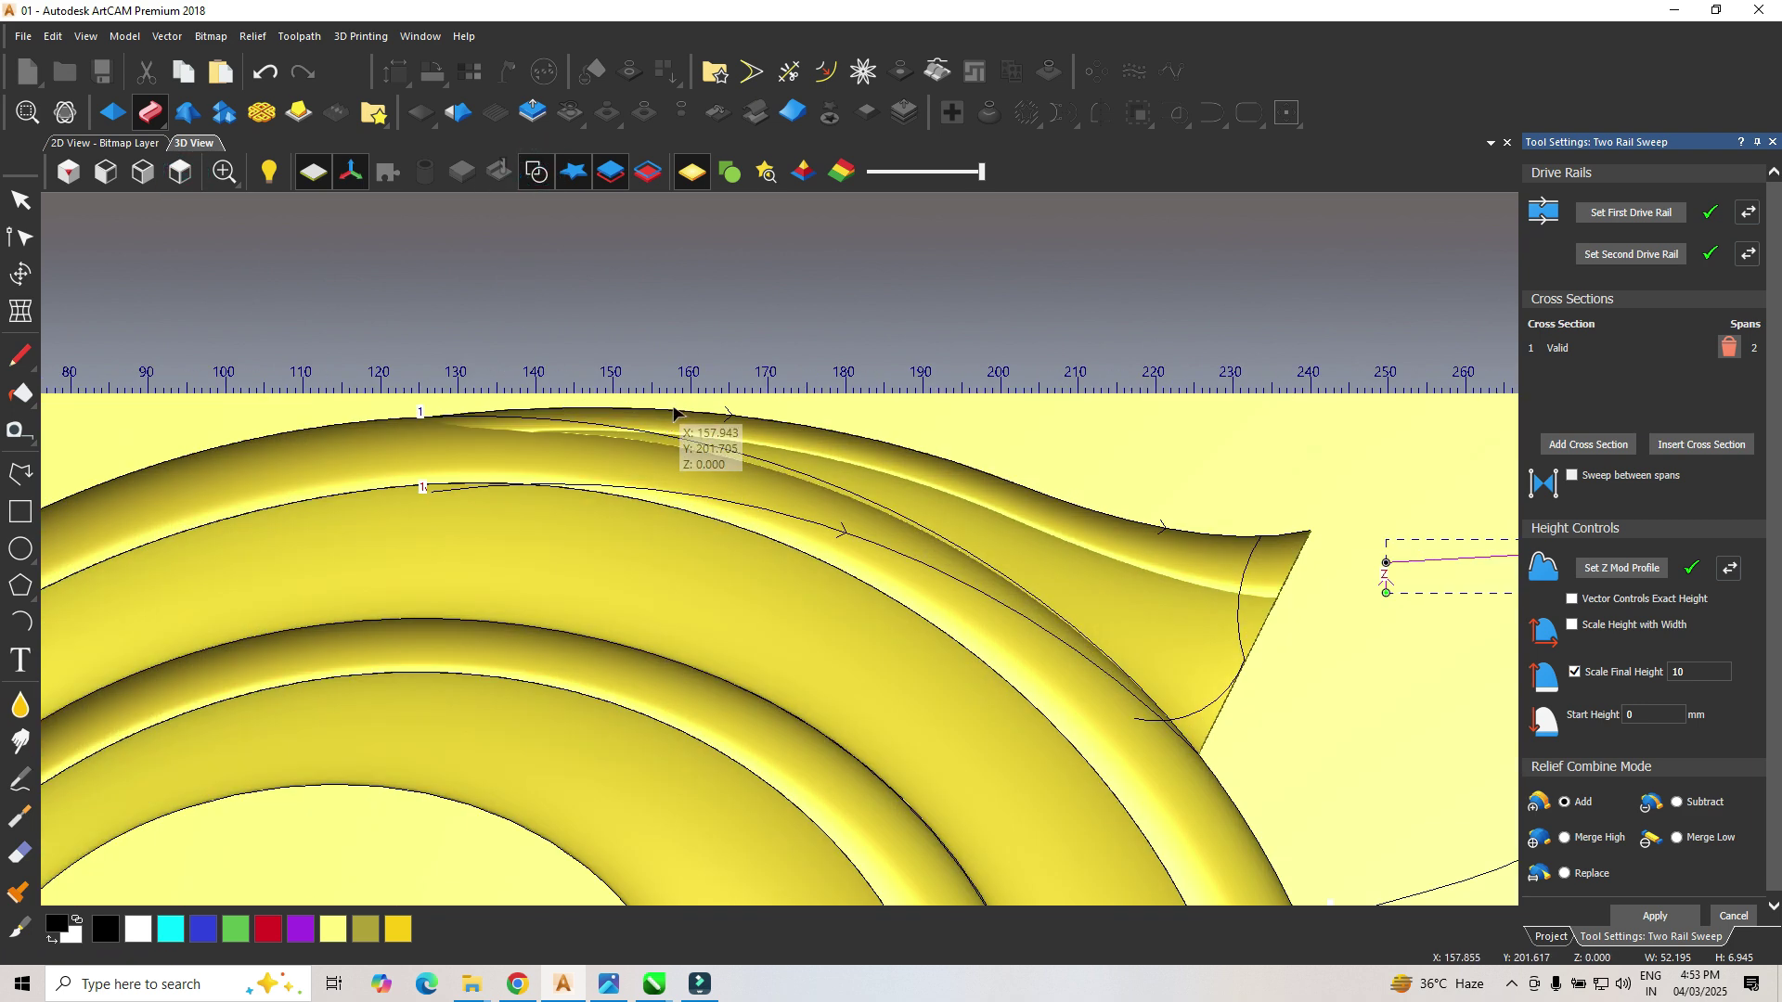
left_click(674, 408)
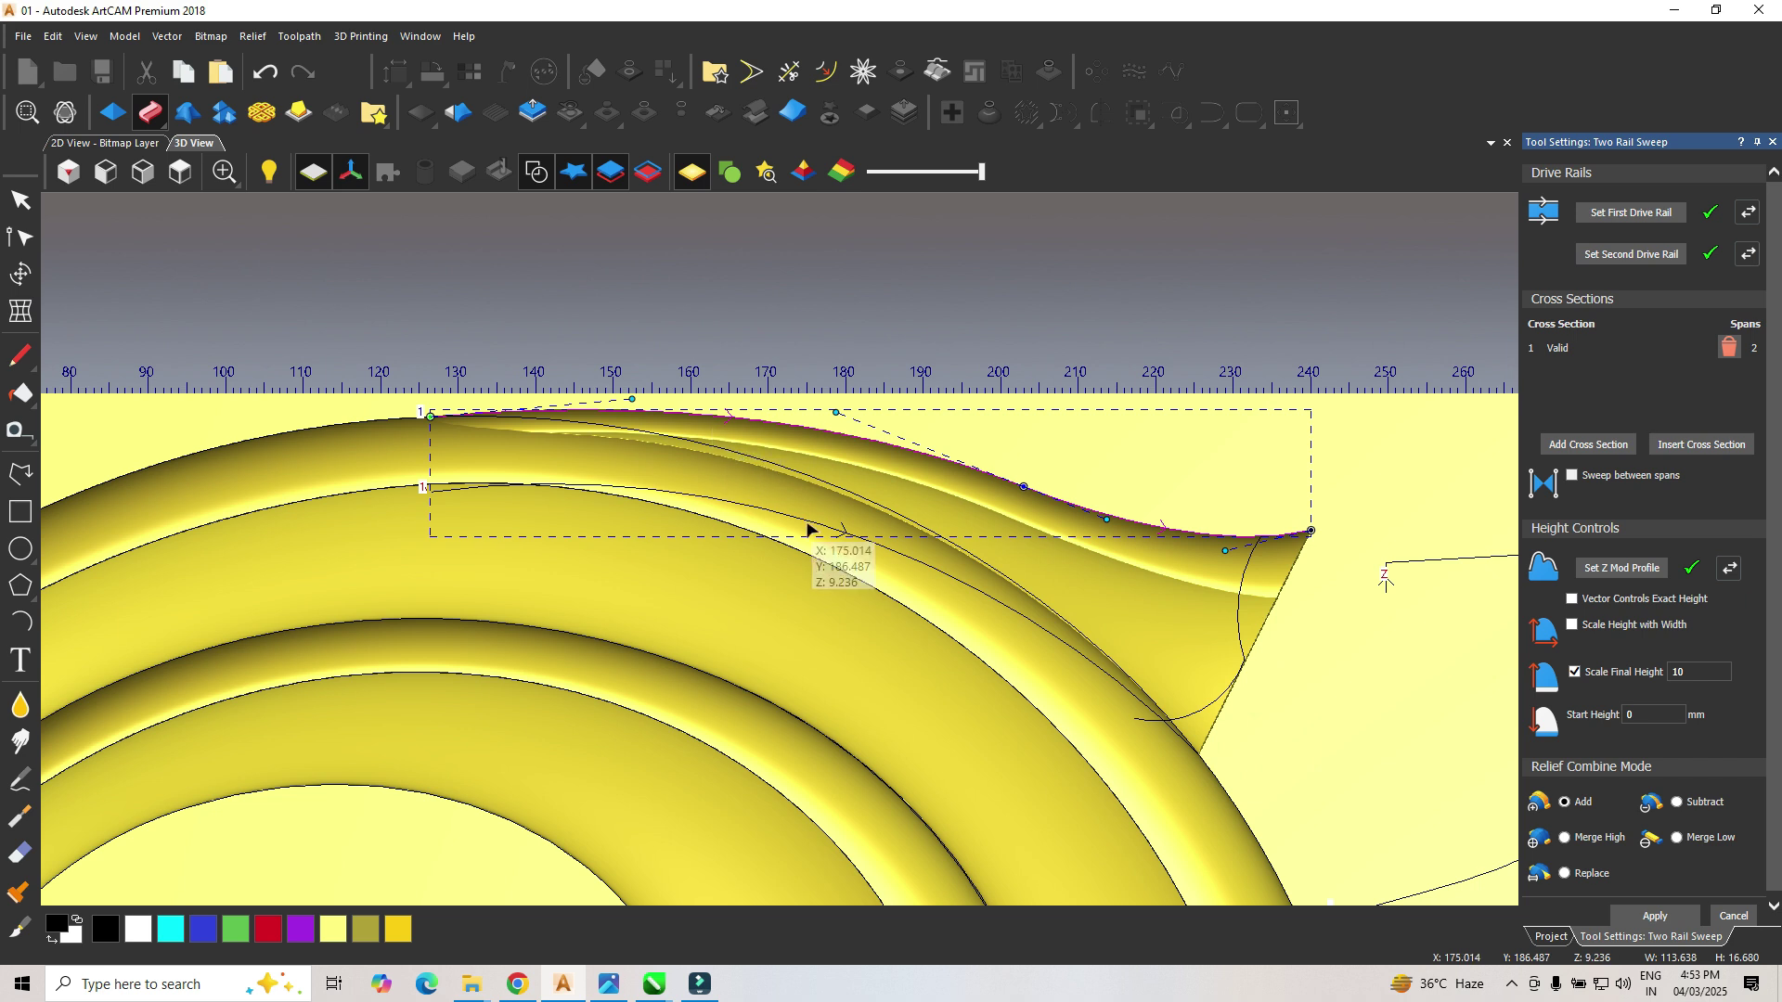
left_click(443, 483)
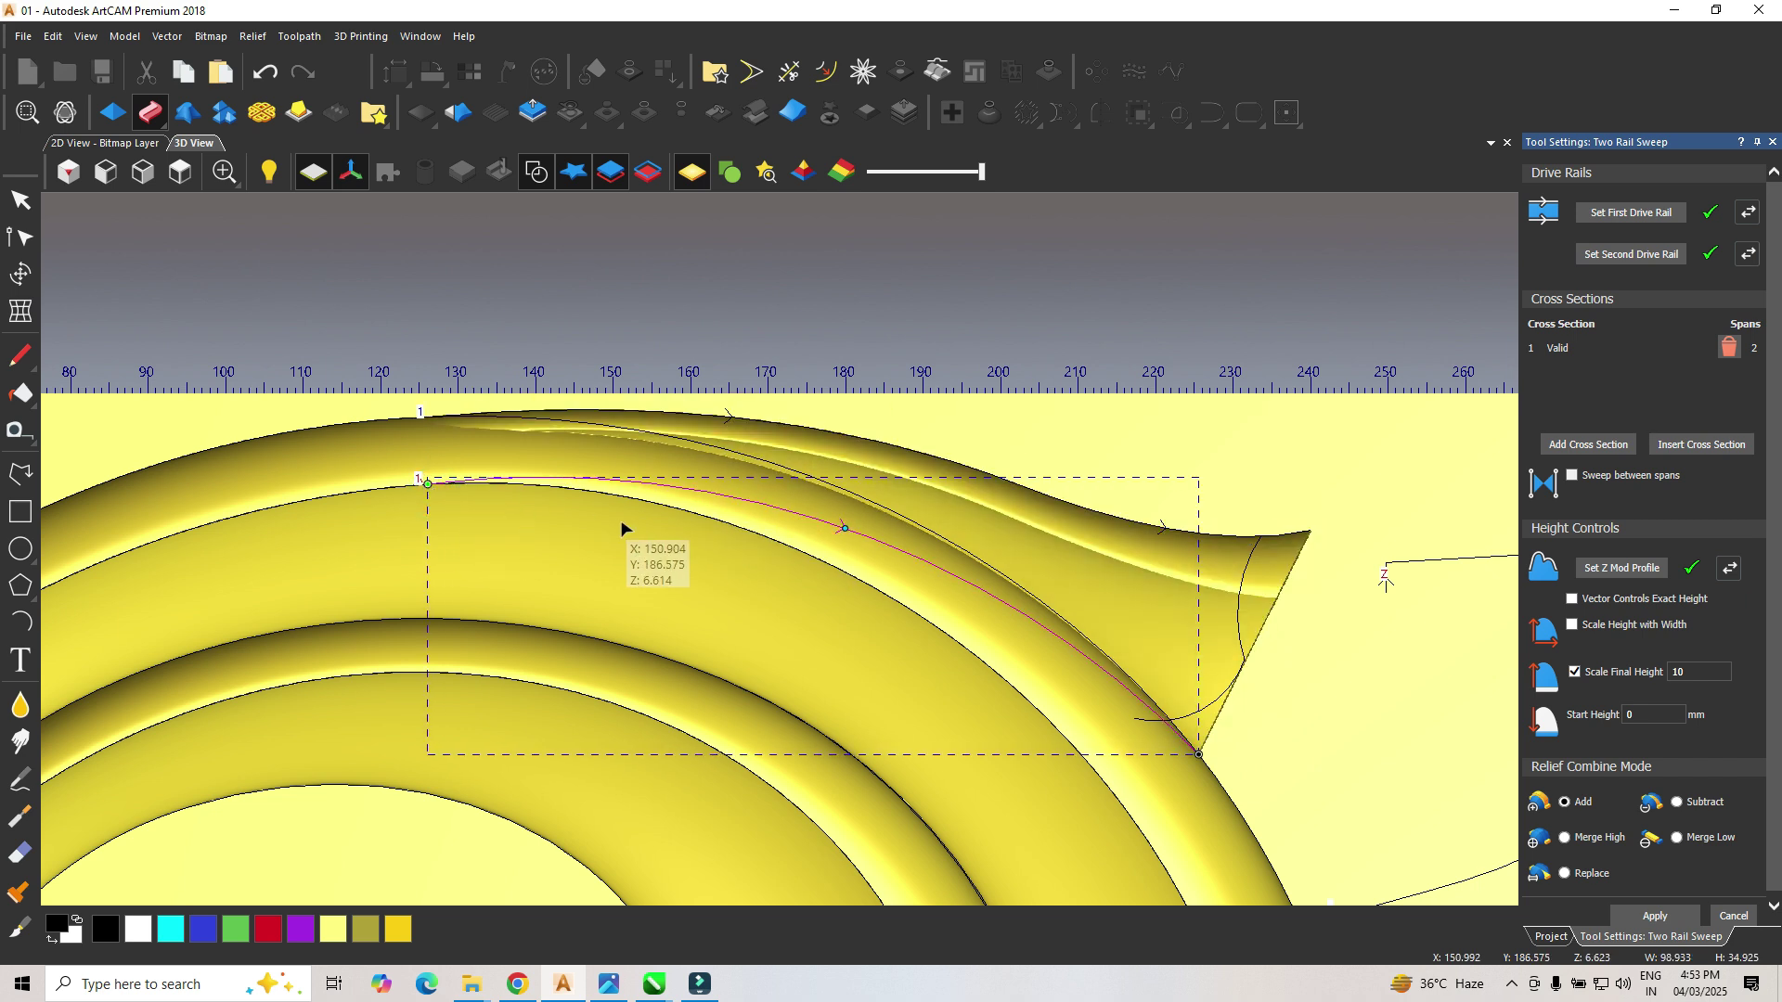
scroll(625, 520, "down", 2)
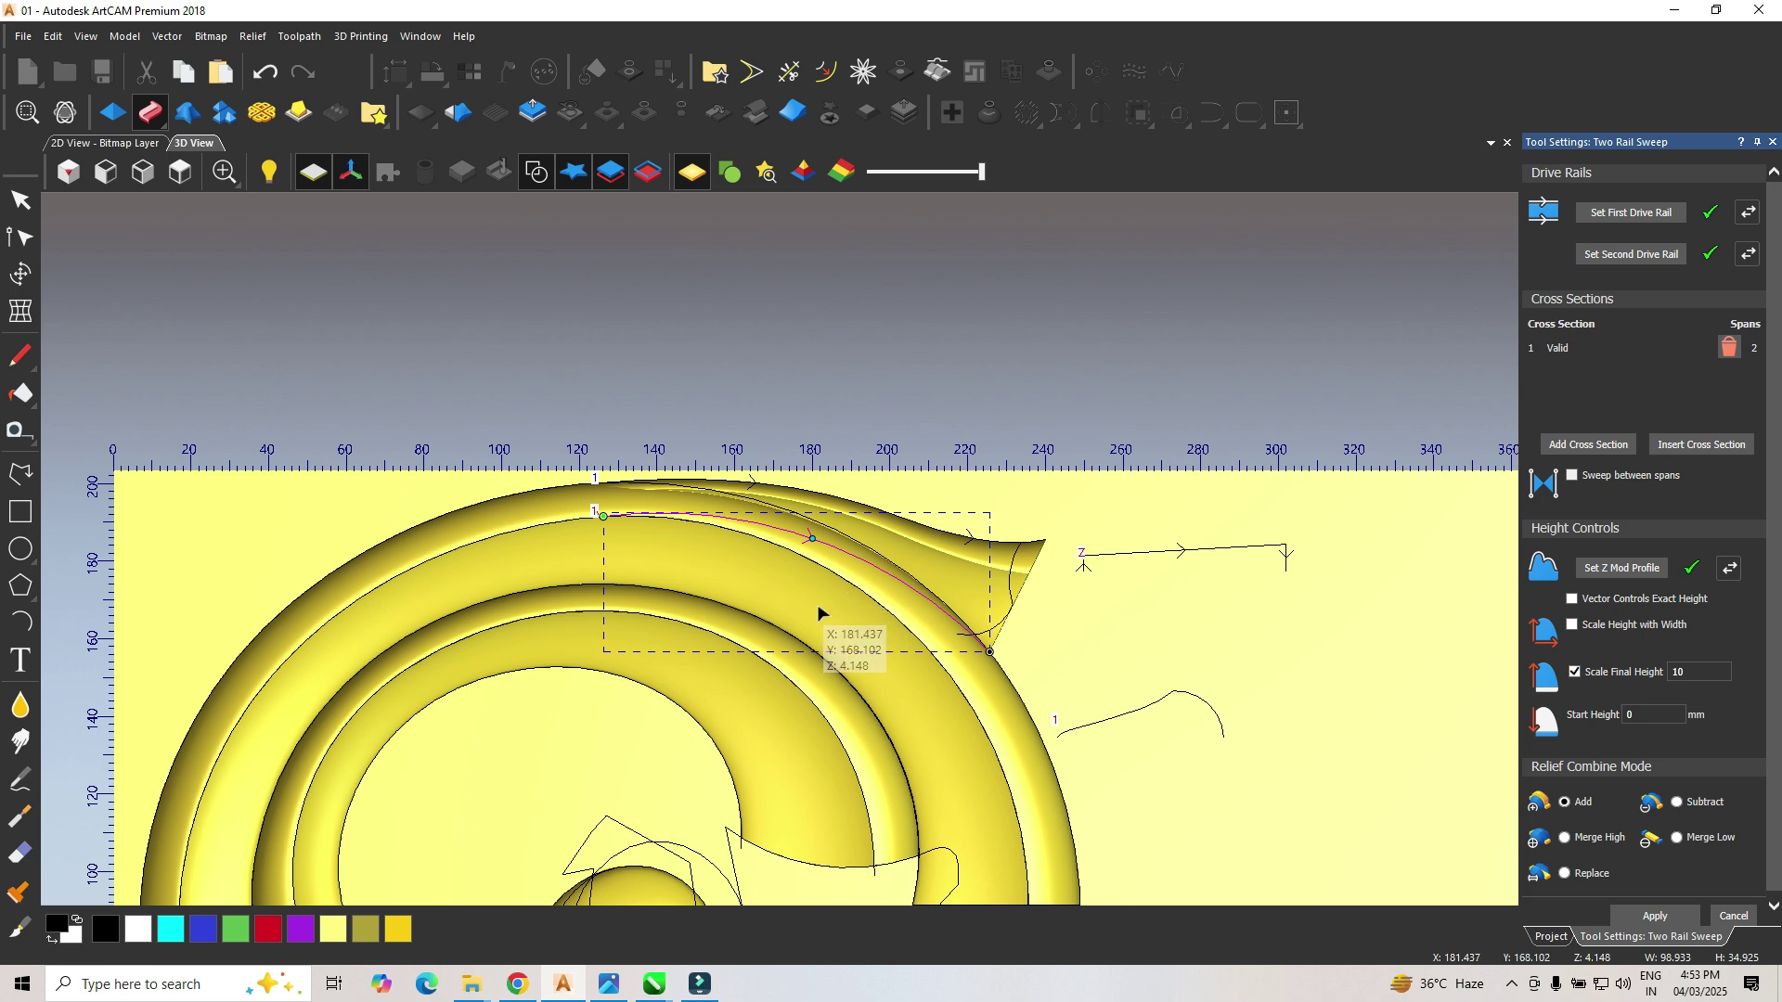
scroll(1032, 622, "up", 1)
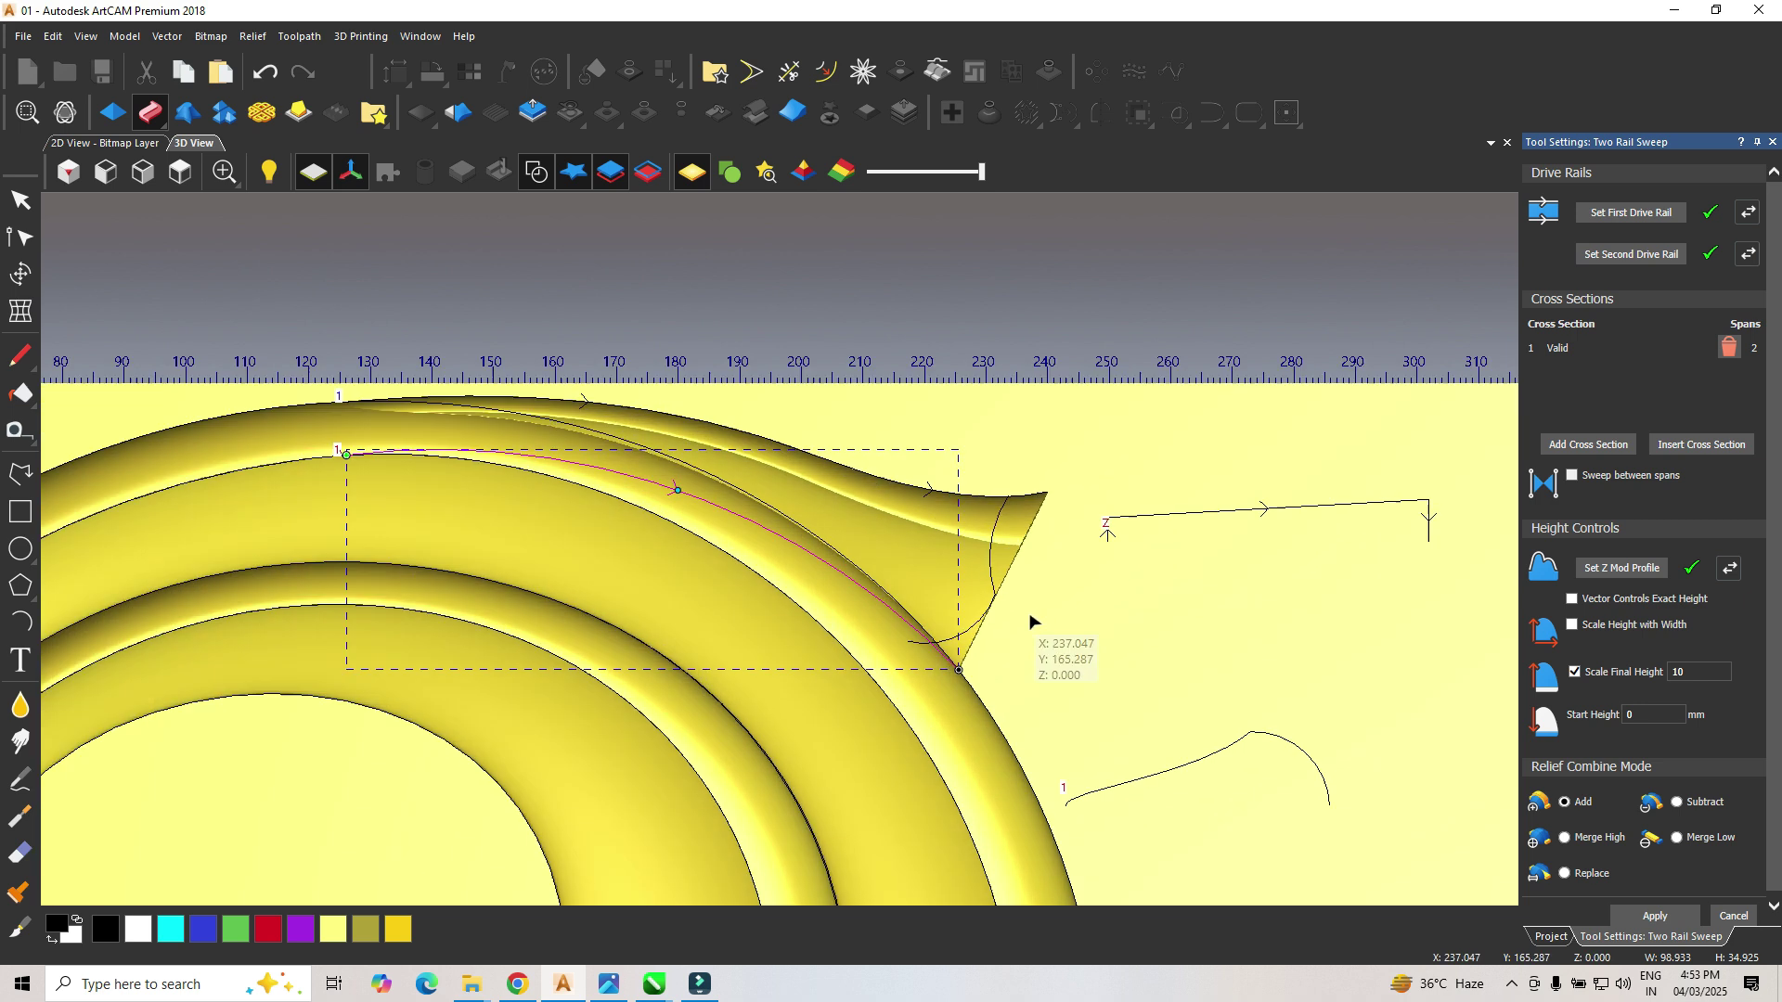
Step: Reshape the leaf's cross-section curve by moving its peak node about 4 mm toward the scroll and adjusting the curvature
left_click(1206, 742)
scroll(1224, 735, "up", 1)
left_click_drag(1231, 733, 1303, 748)
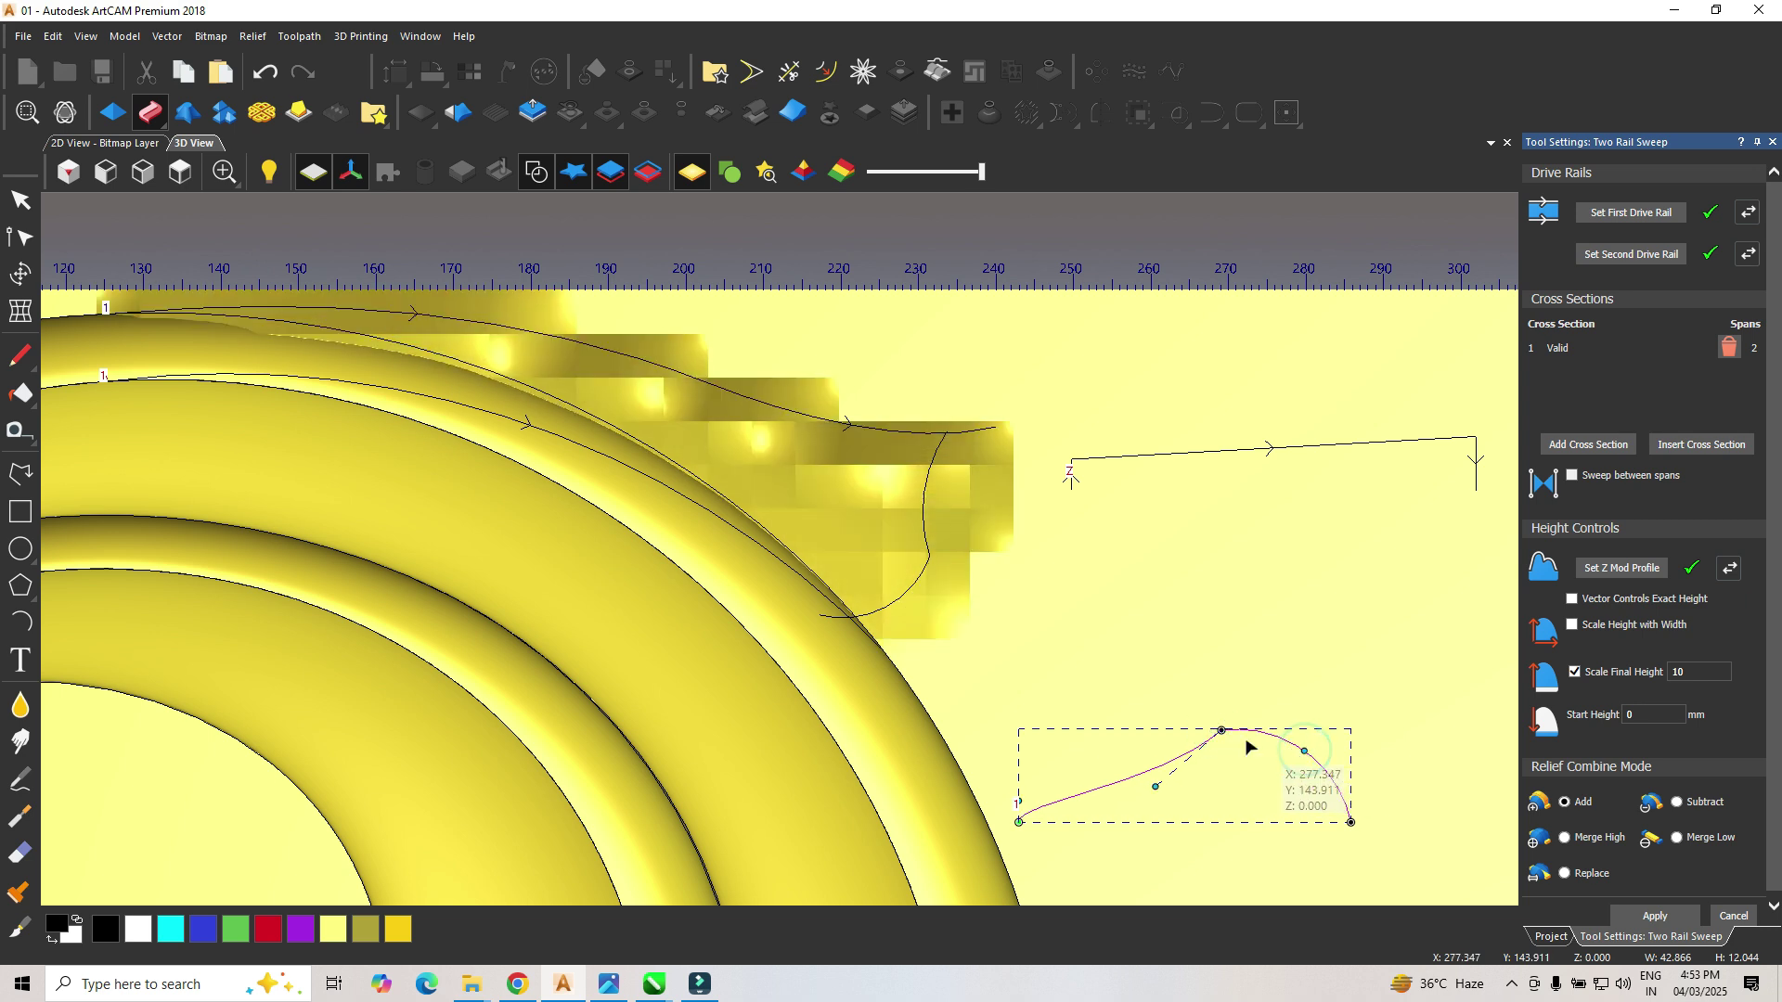
scroll(1114, 712, "down", 2)
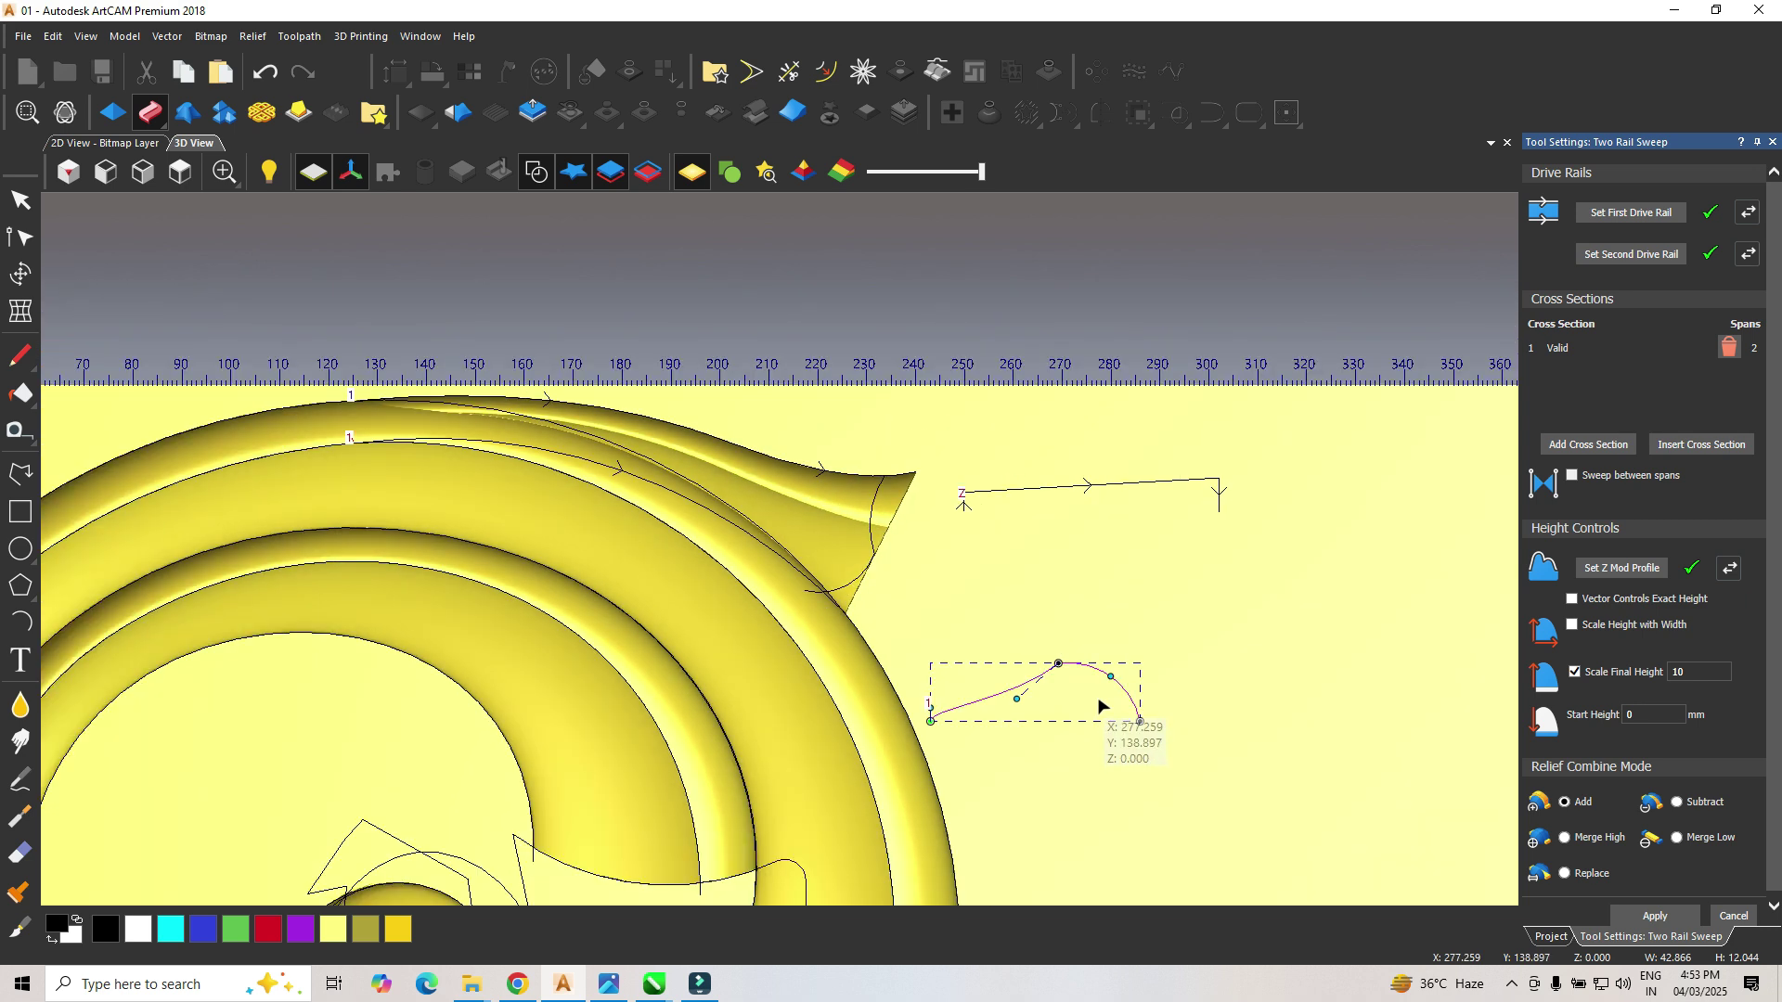
scroll(543, 678, "down", 3)
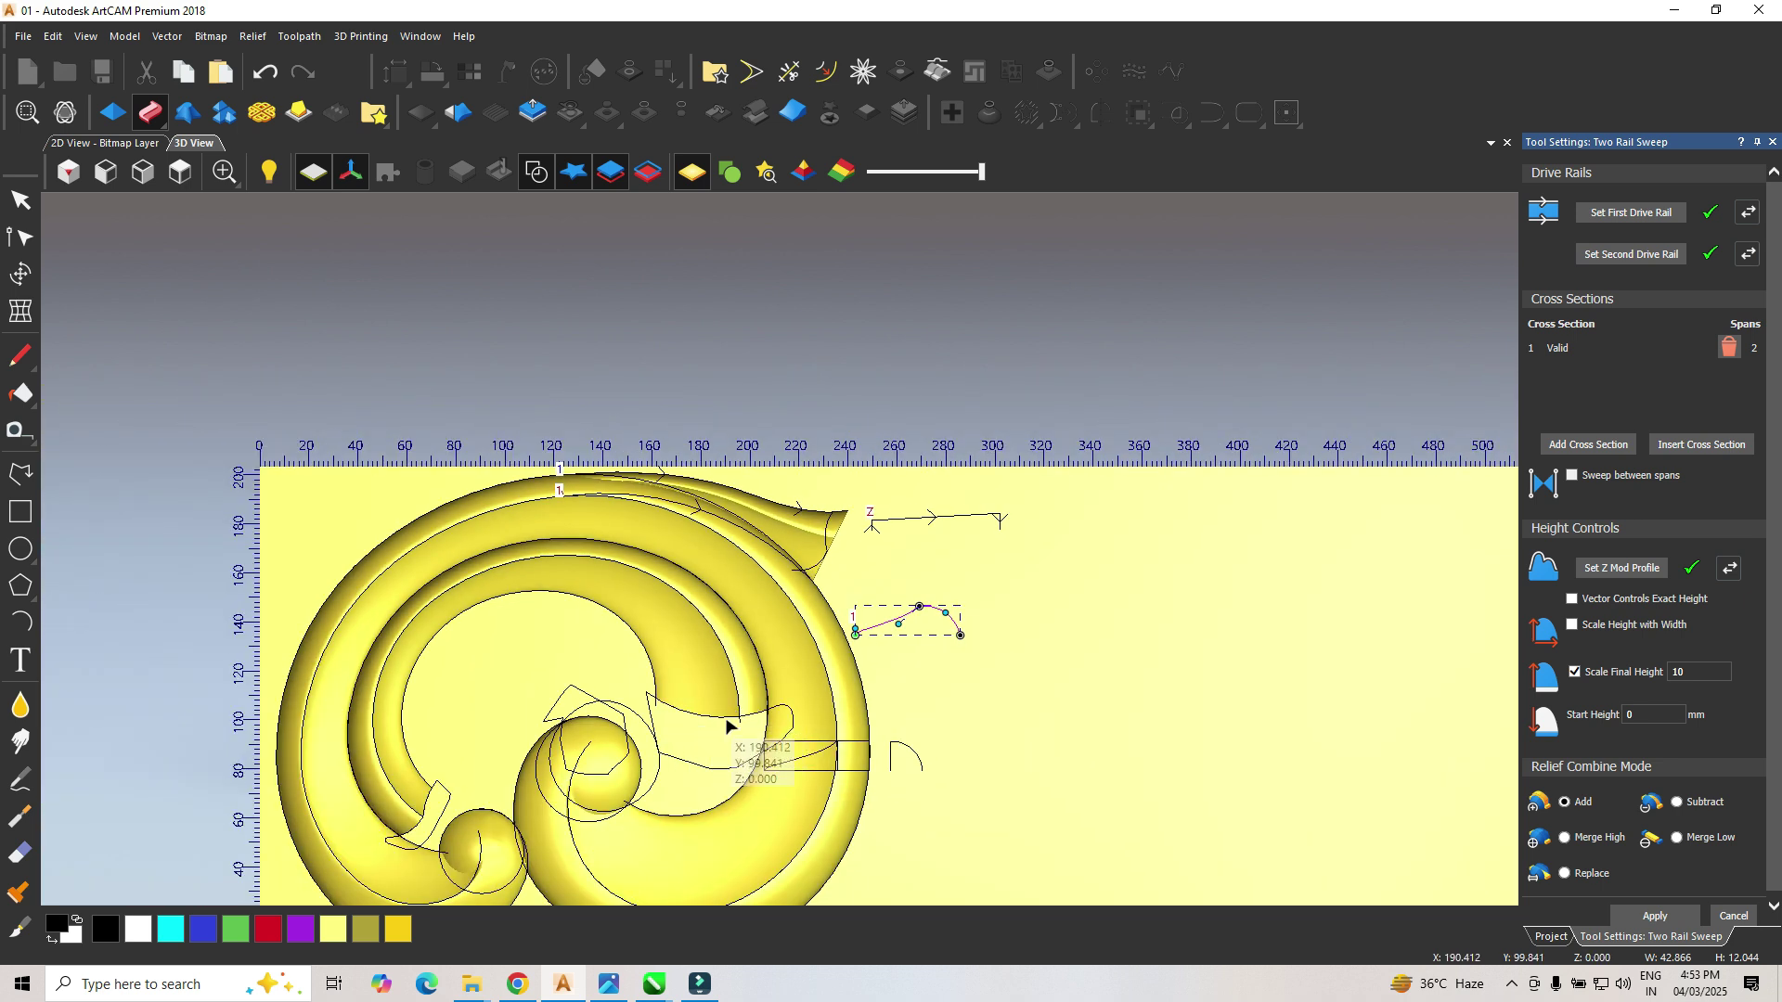
Step: Hide the vectors to check the updated leaf preview, and apply the two-rail sweep with the Add combine mode
scroll(729, 719, "up", 1)
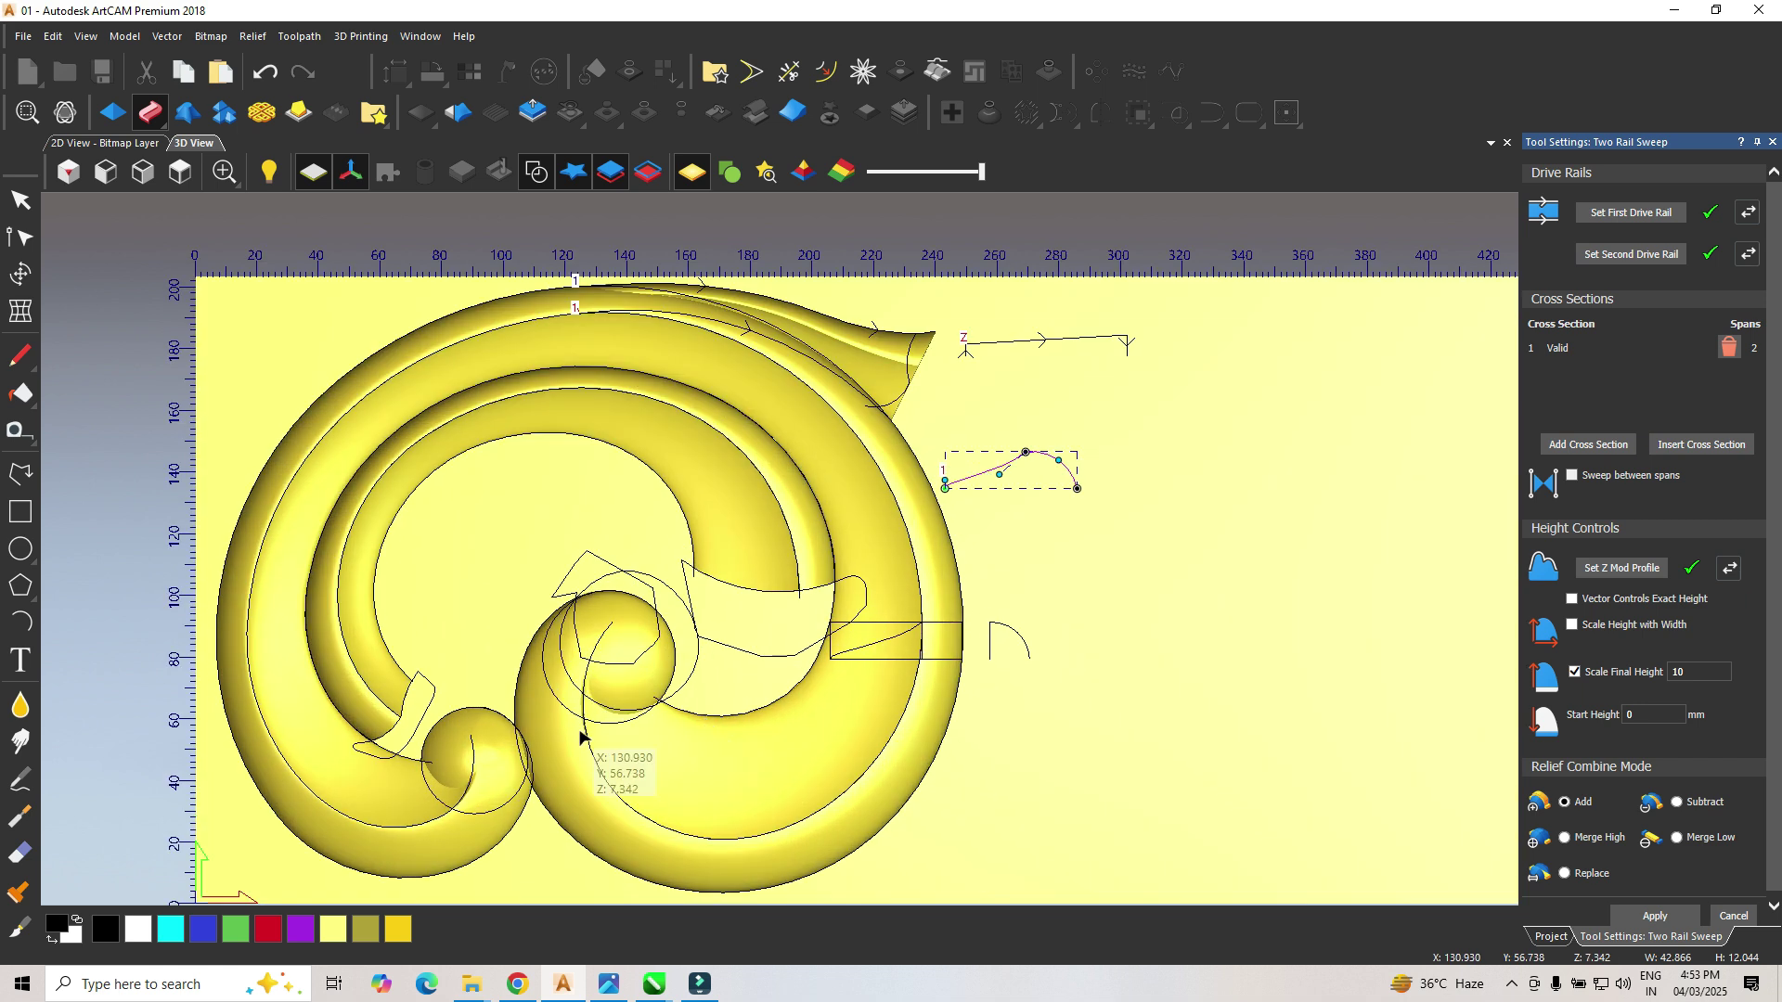
left_click(535, 172)
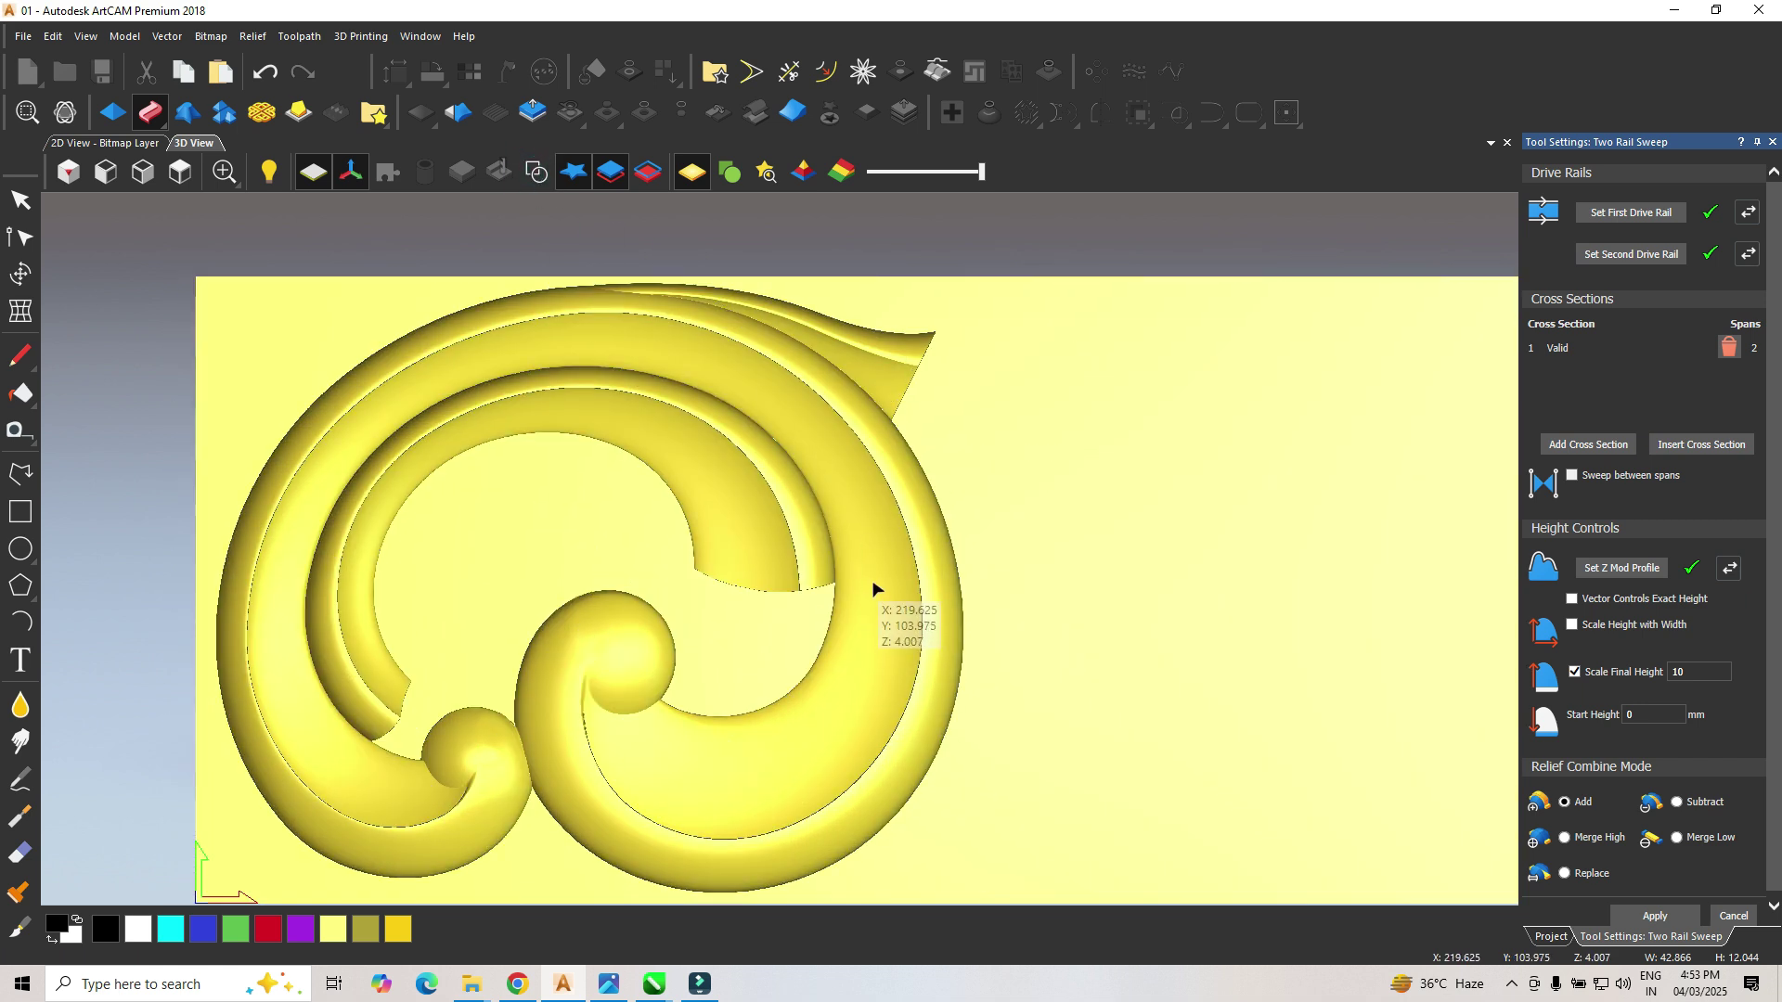
scroll(877, 583, "down", 1)
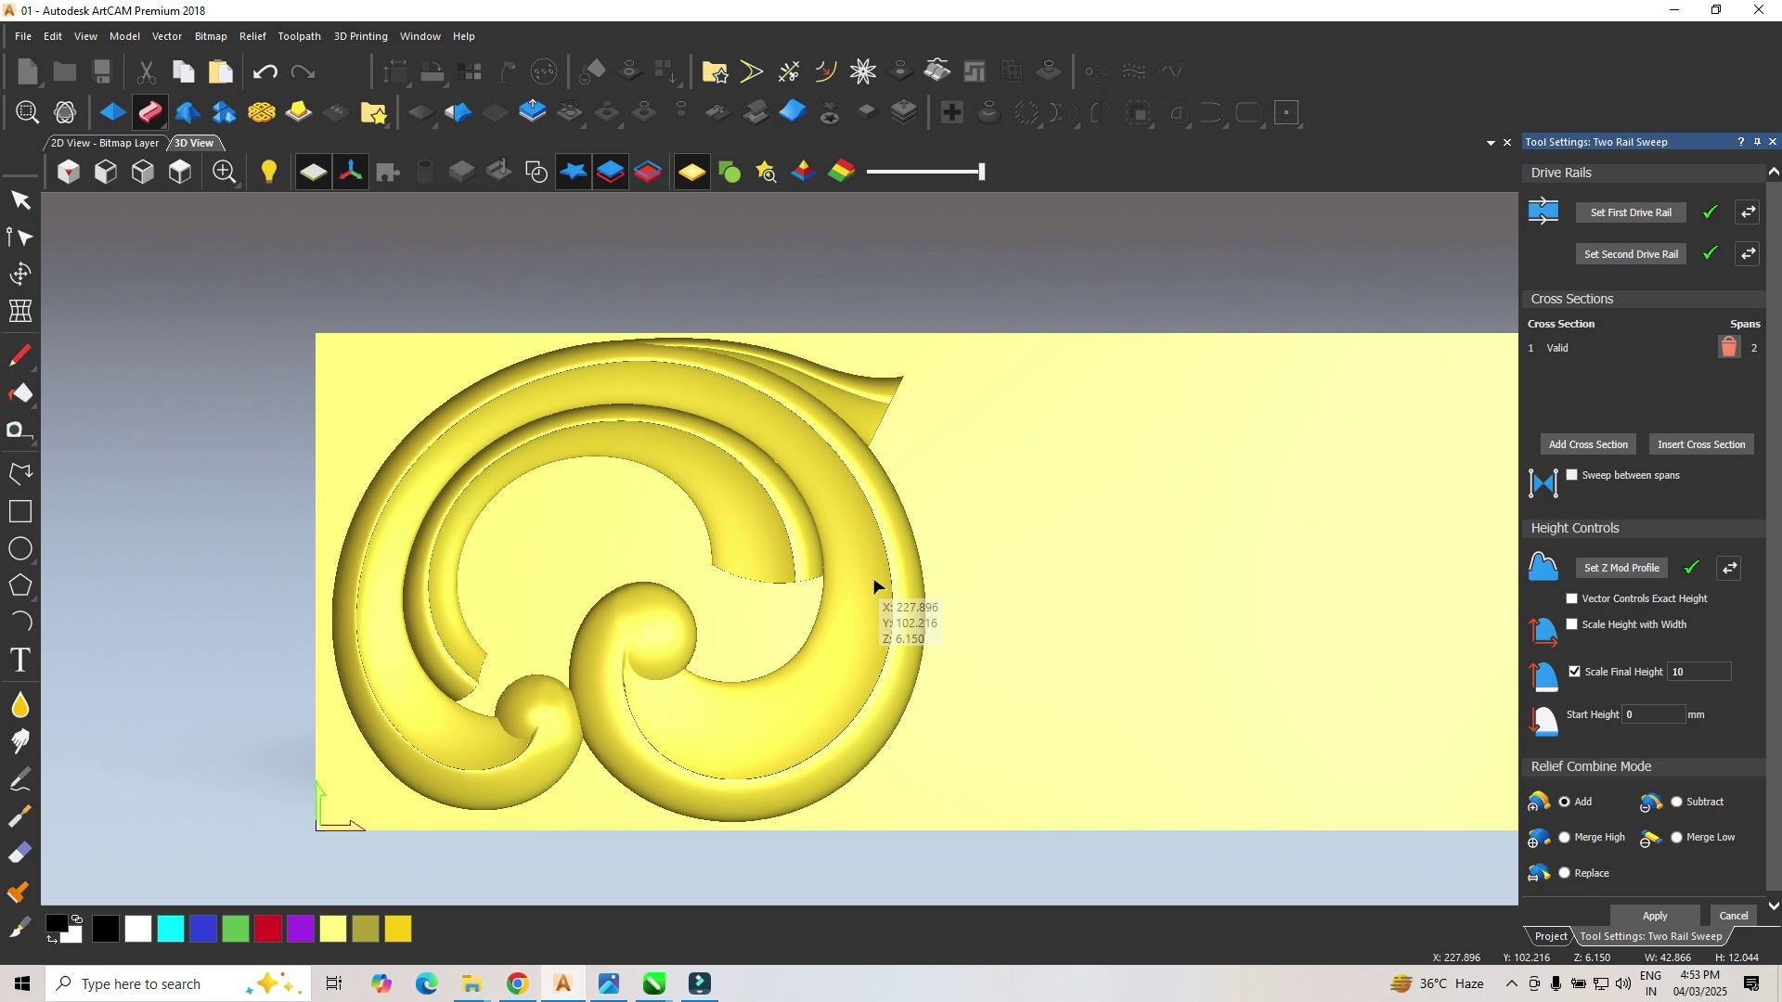
scroll(945, 582, "down", 1)
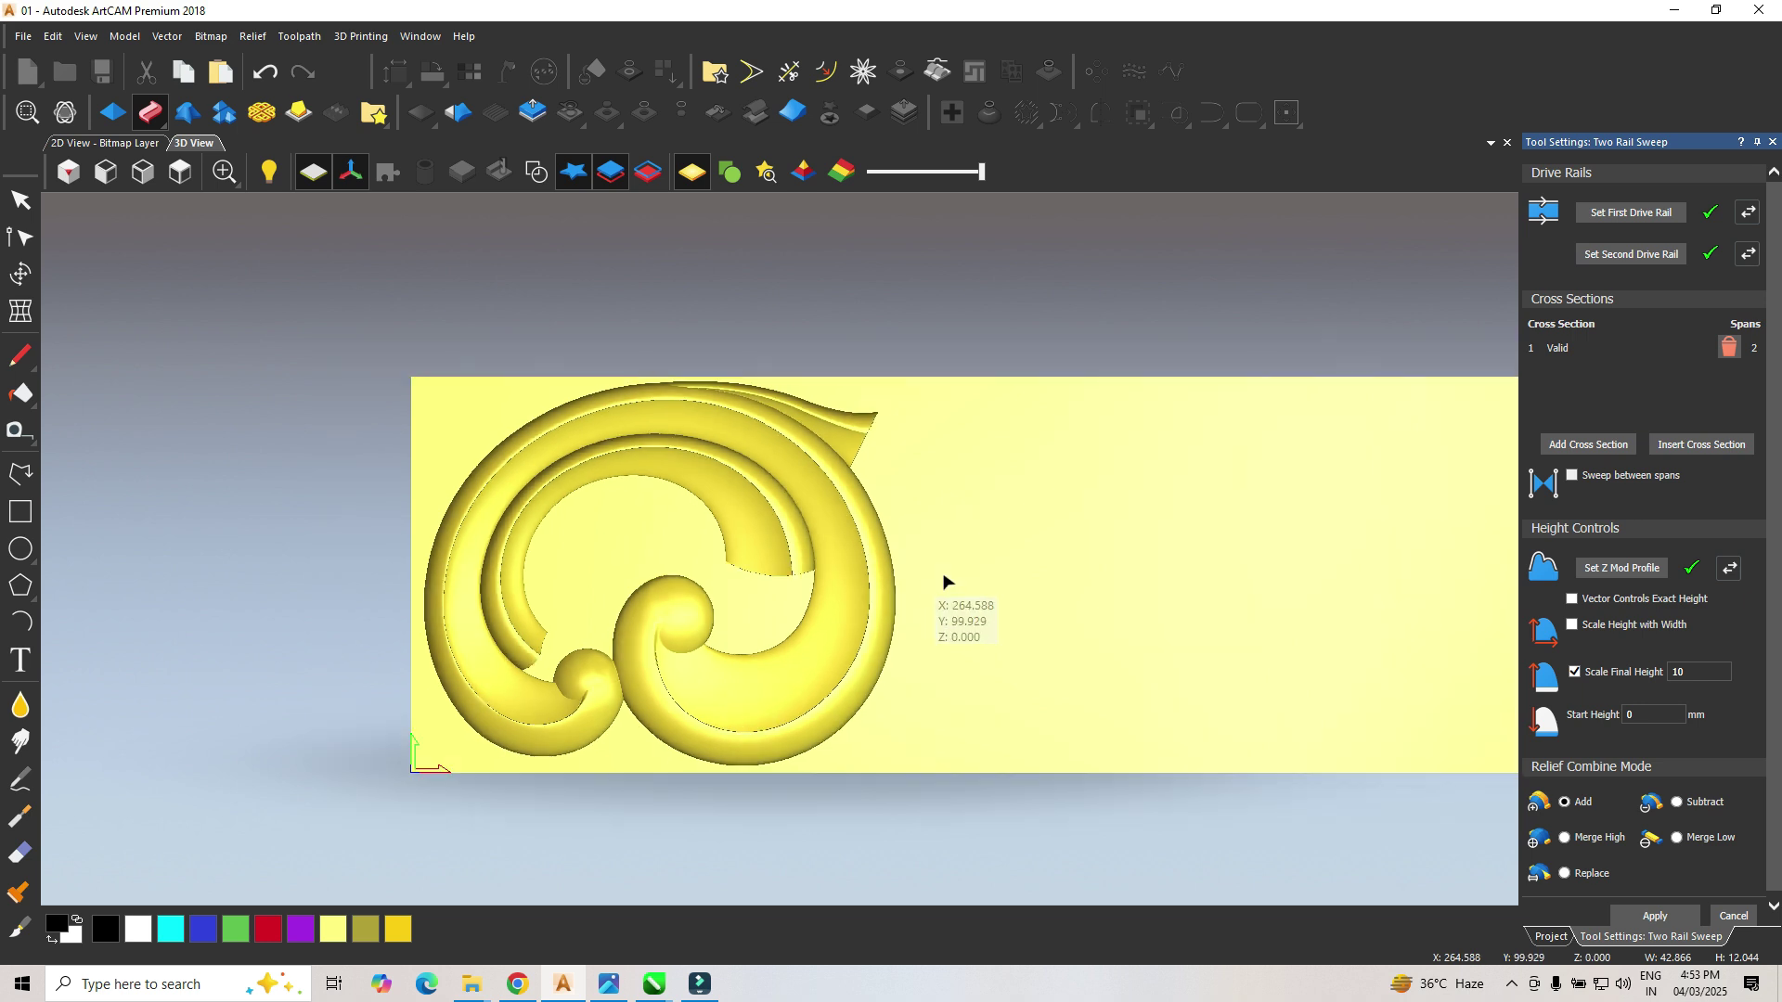
left_click(1661, 916)
scroll(961, 447, "up", 3)
left_click(962, 441)
Step: Show the vectors and node-edit the curve across the leaf's tip, raising its middle node about 5 mm and bending its lower span inward
left_click(535, 170)
scroll(854, 424, "up", 3)
left_click(804, 384)
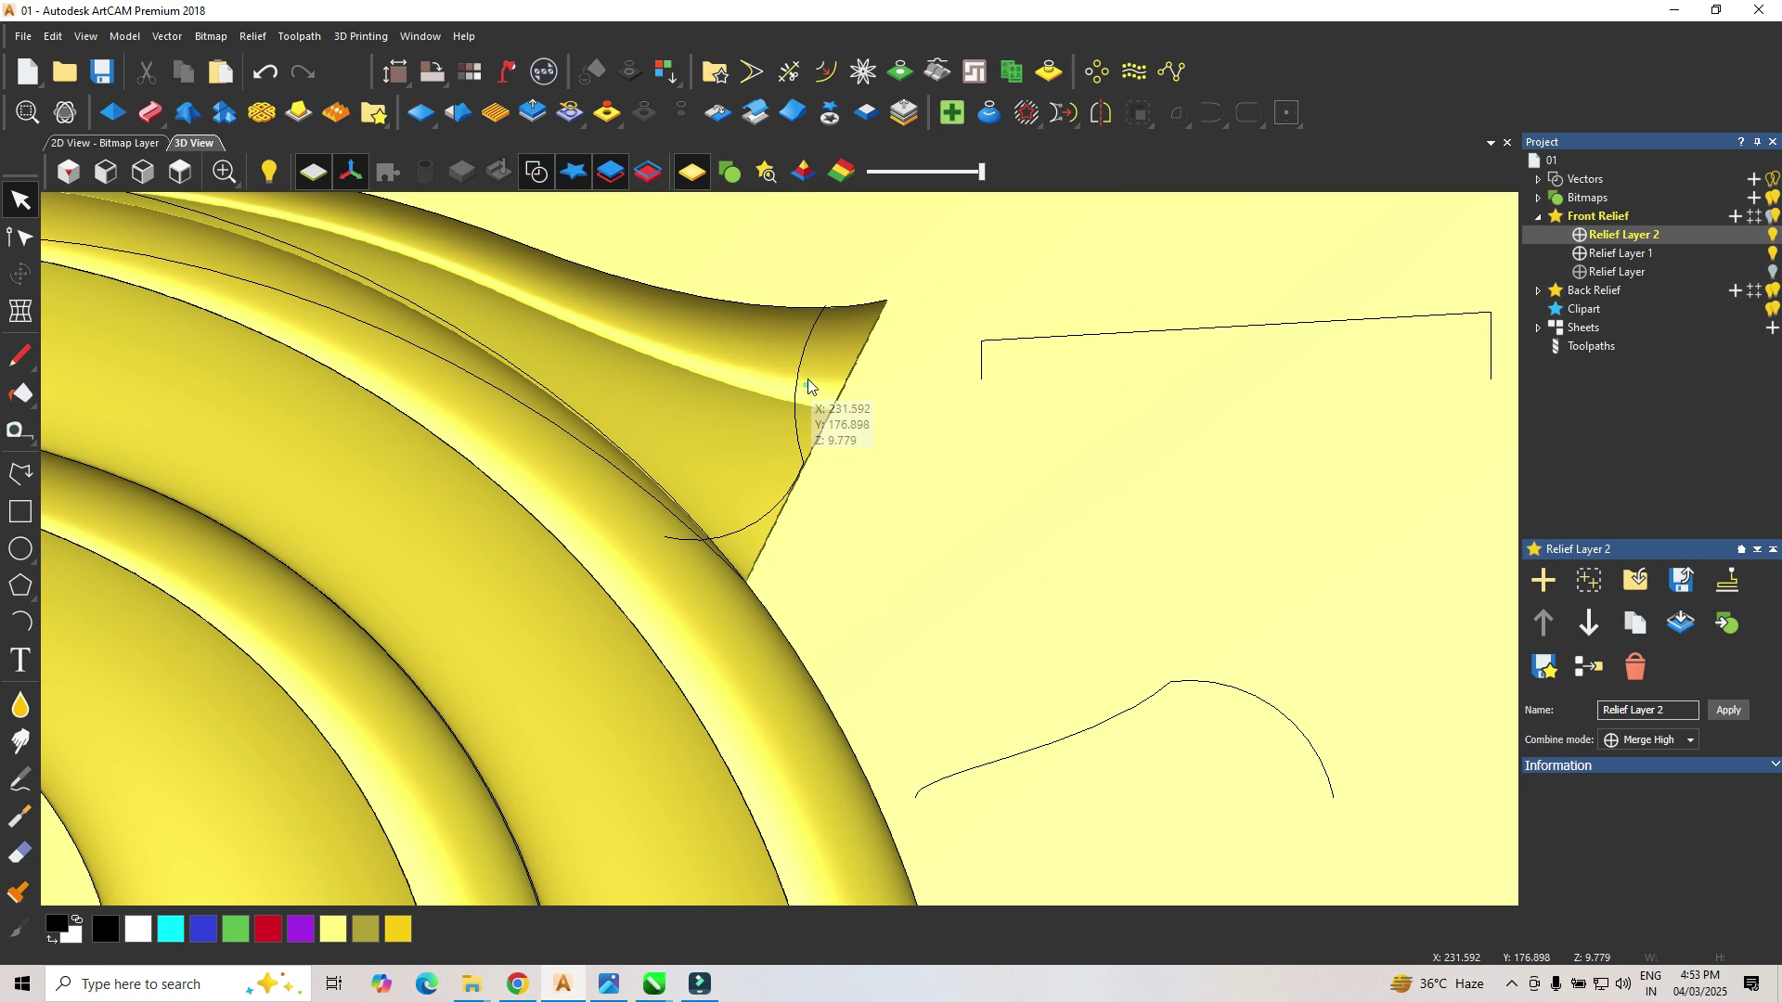
left_click(800, 383)
left_click(808, 433)
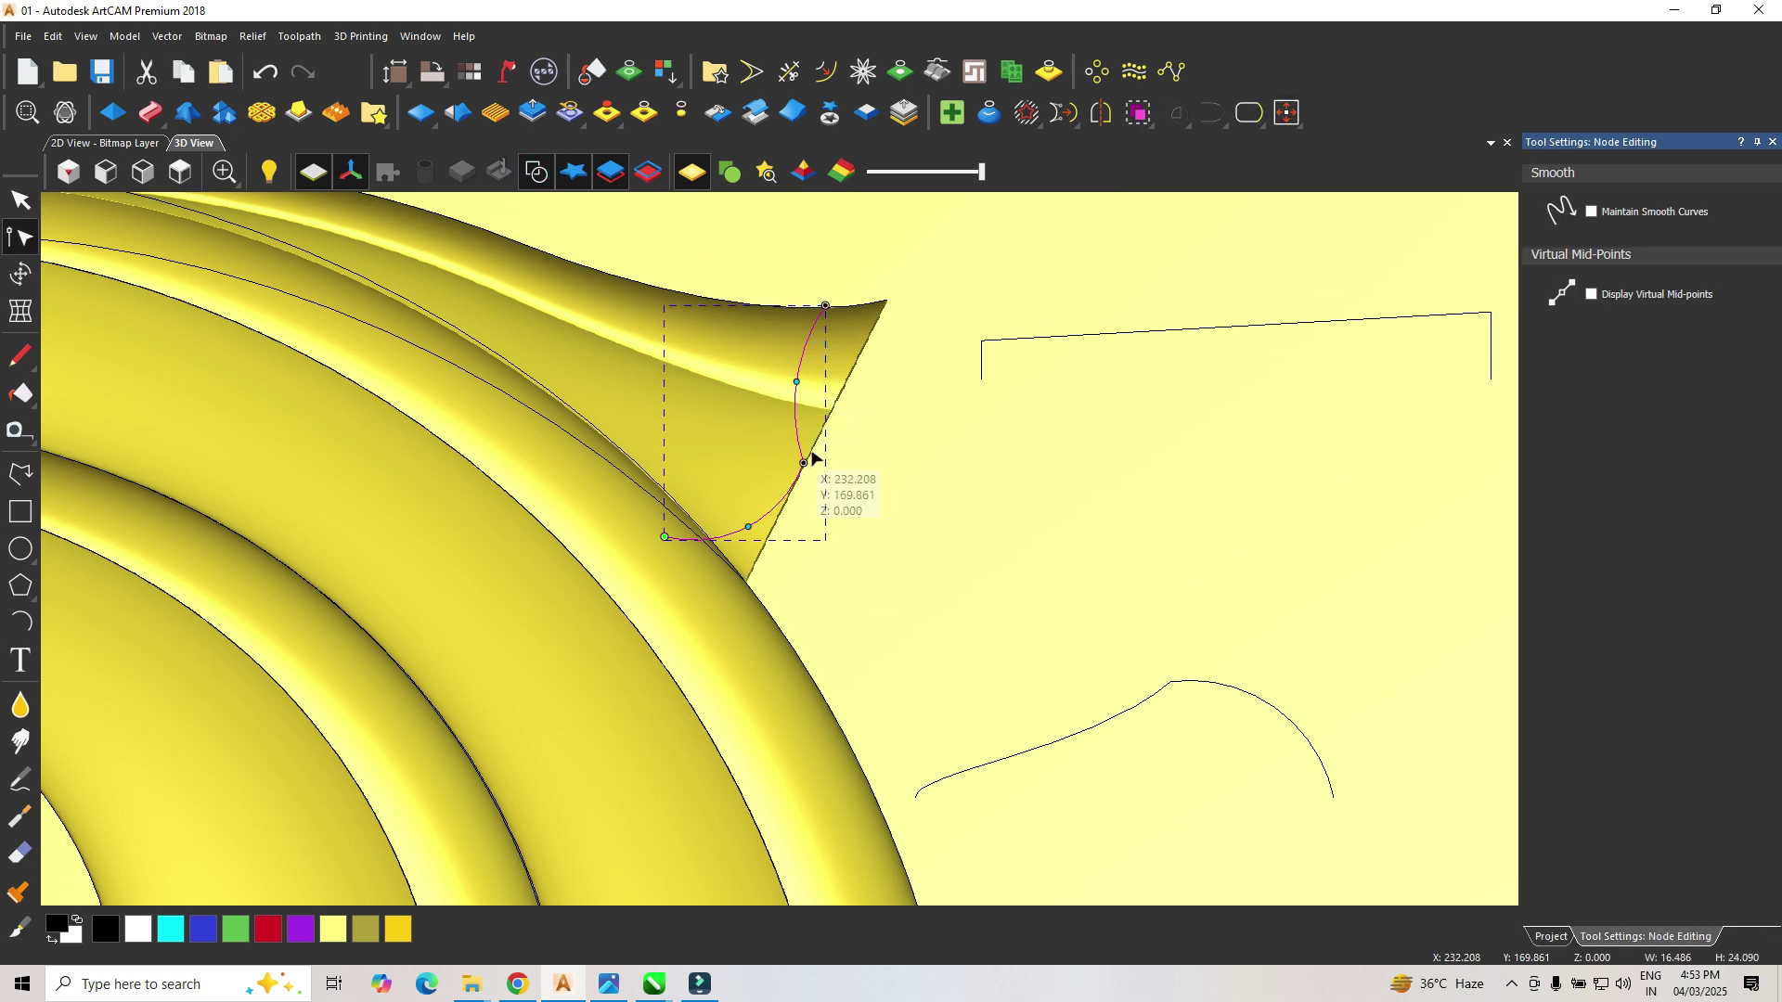
left_click_drag(804, 462, 807, 407)
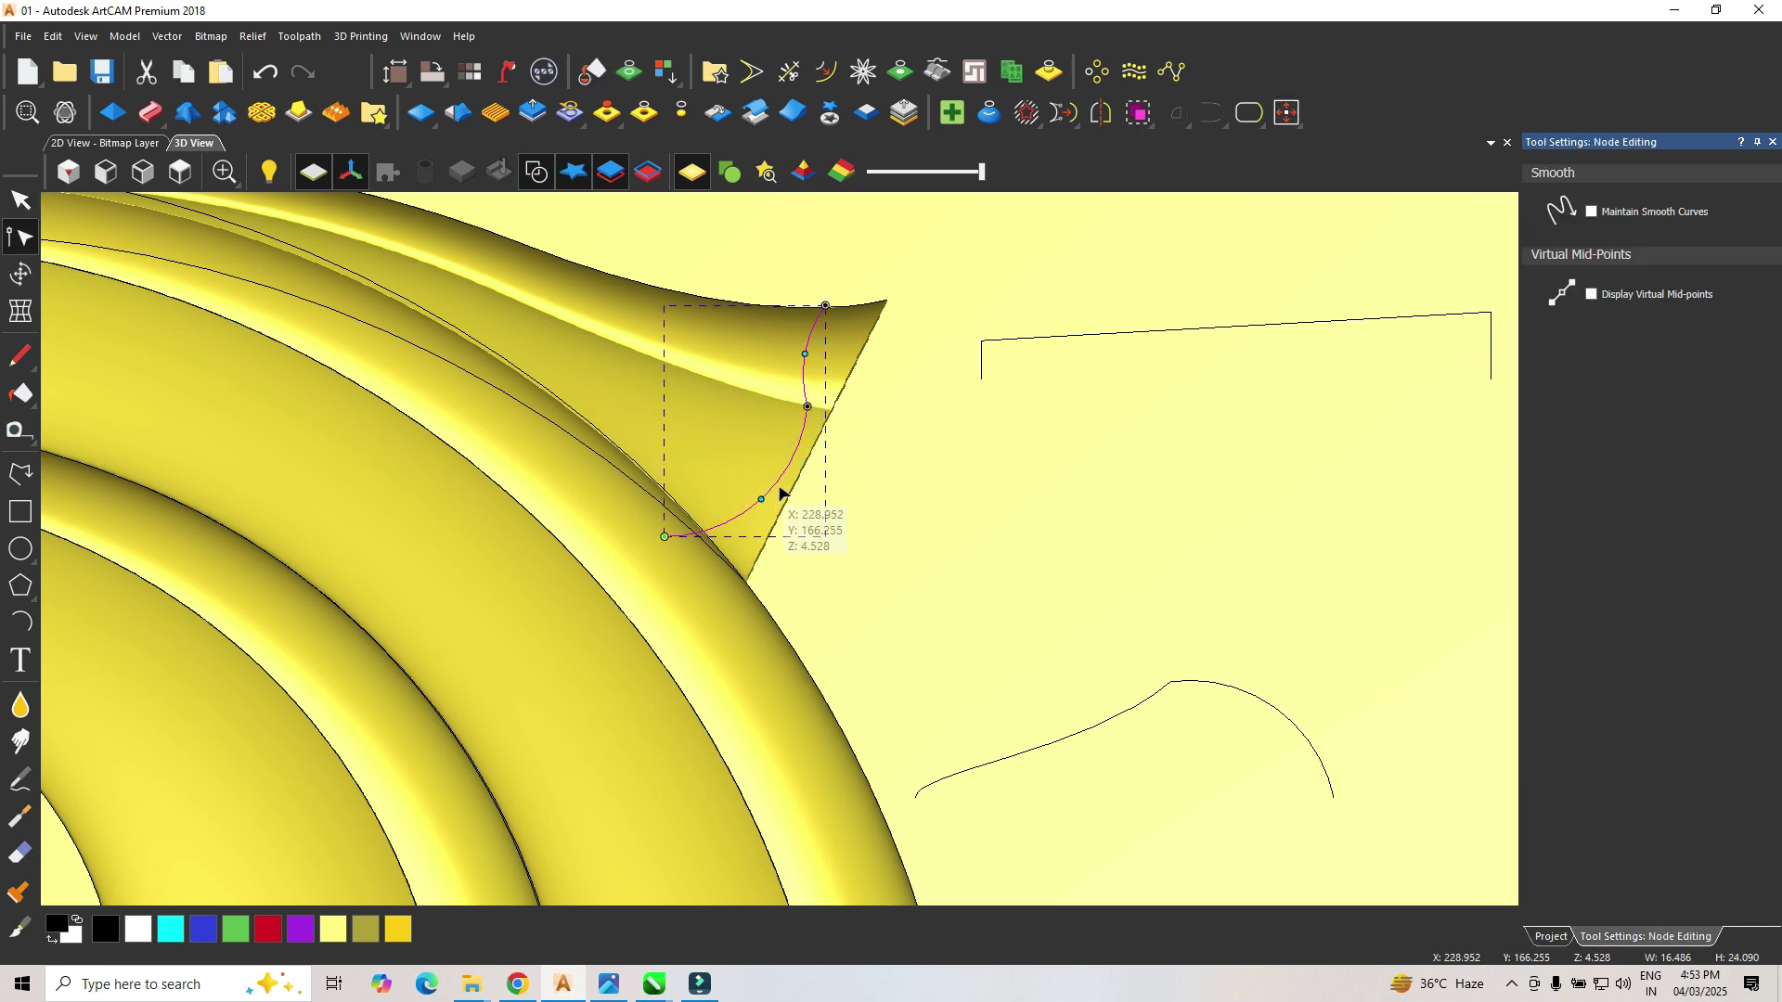
left_click_drag(761, 499, 729, 467)
Step: Form the tip curve into an S shape with its upper span bulging outward and both end nodes moved closer to the leaf's end
left_click_drag(664, 536, 714, 580)
left_click_drag(805, 354, 845, 364)
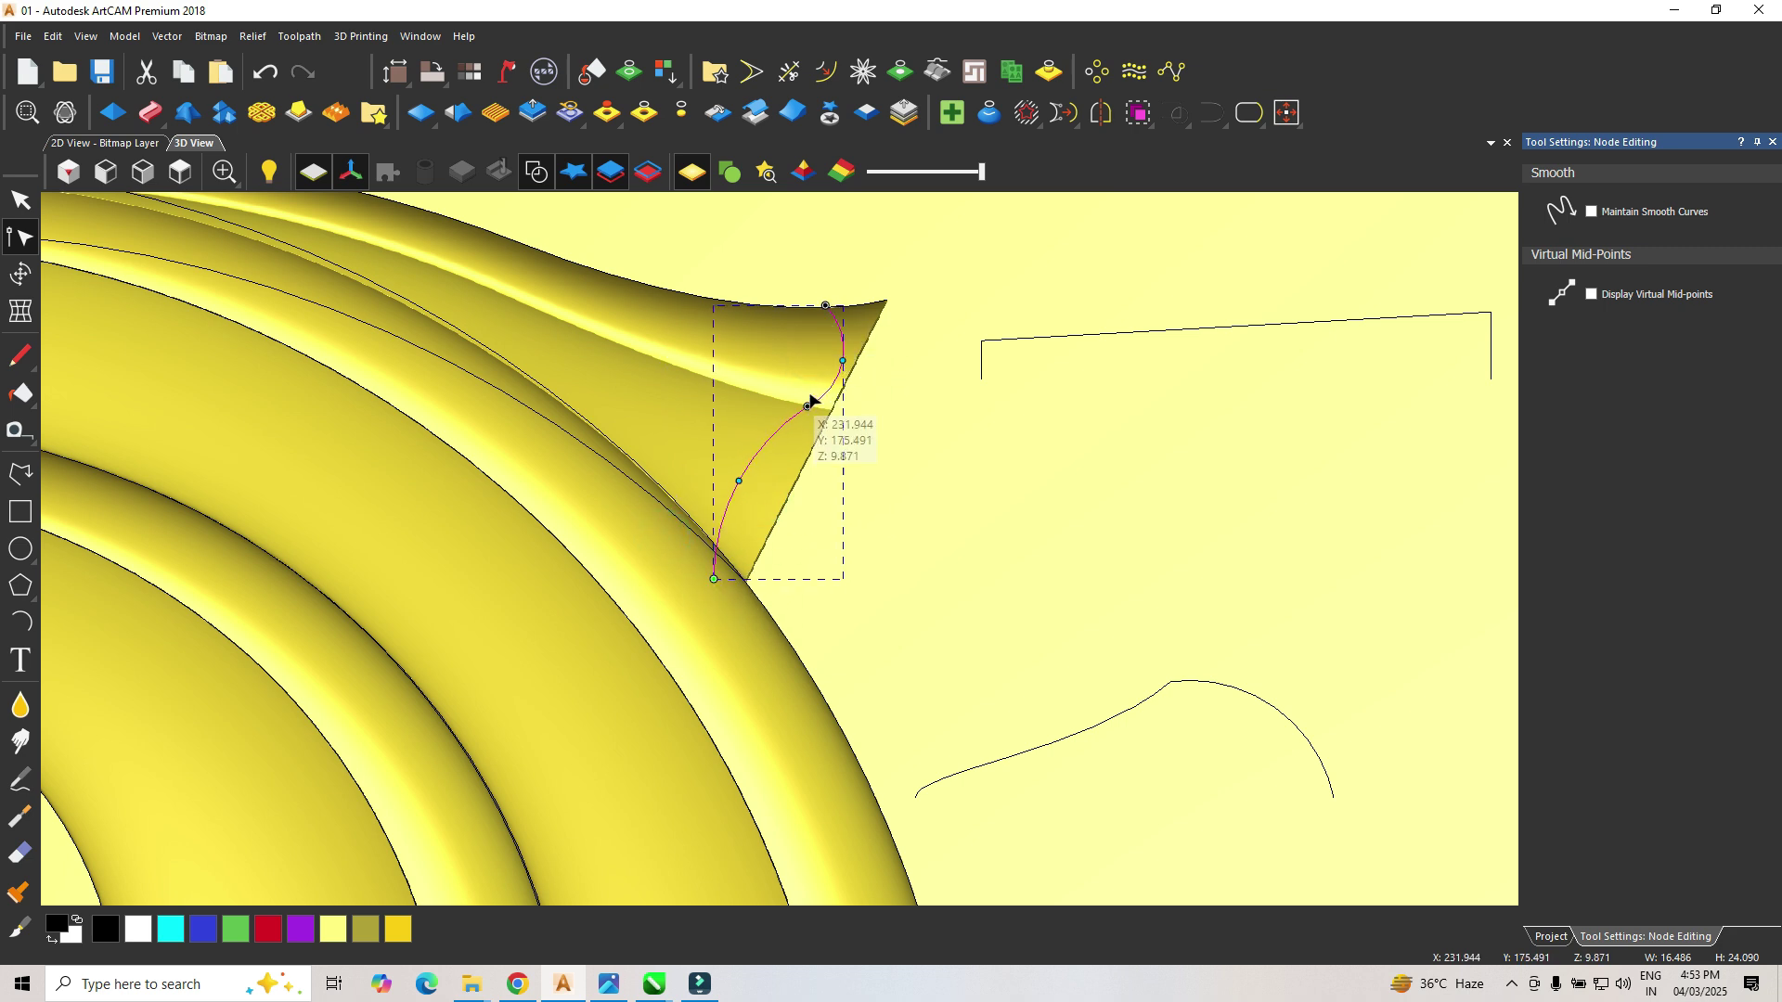
left_click_drag(835, 313, 839, 307)
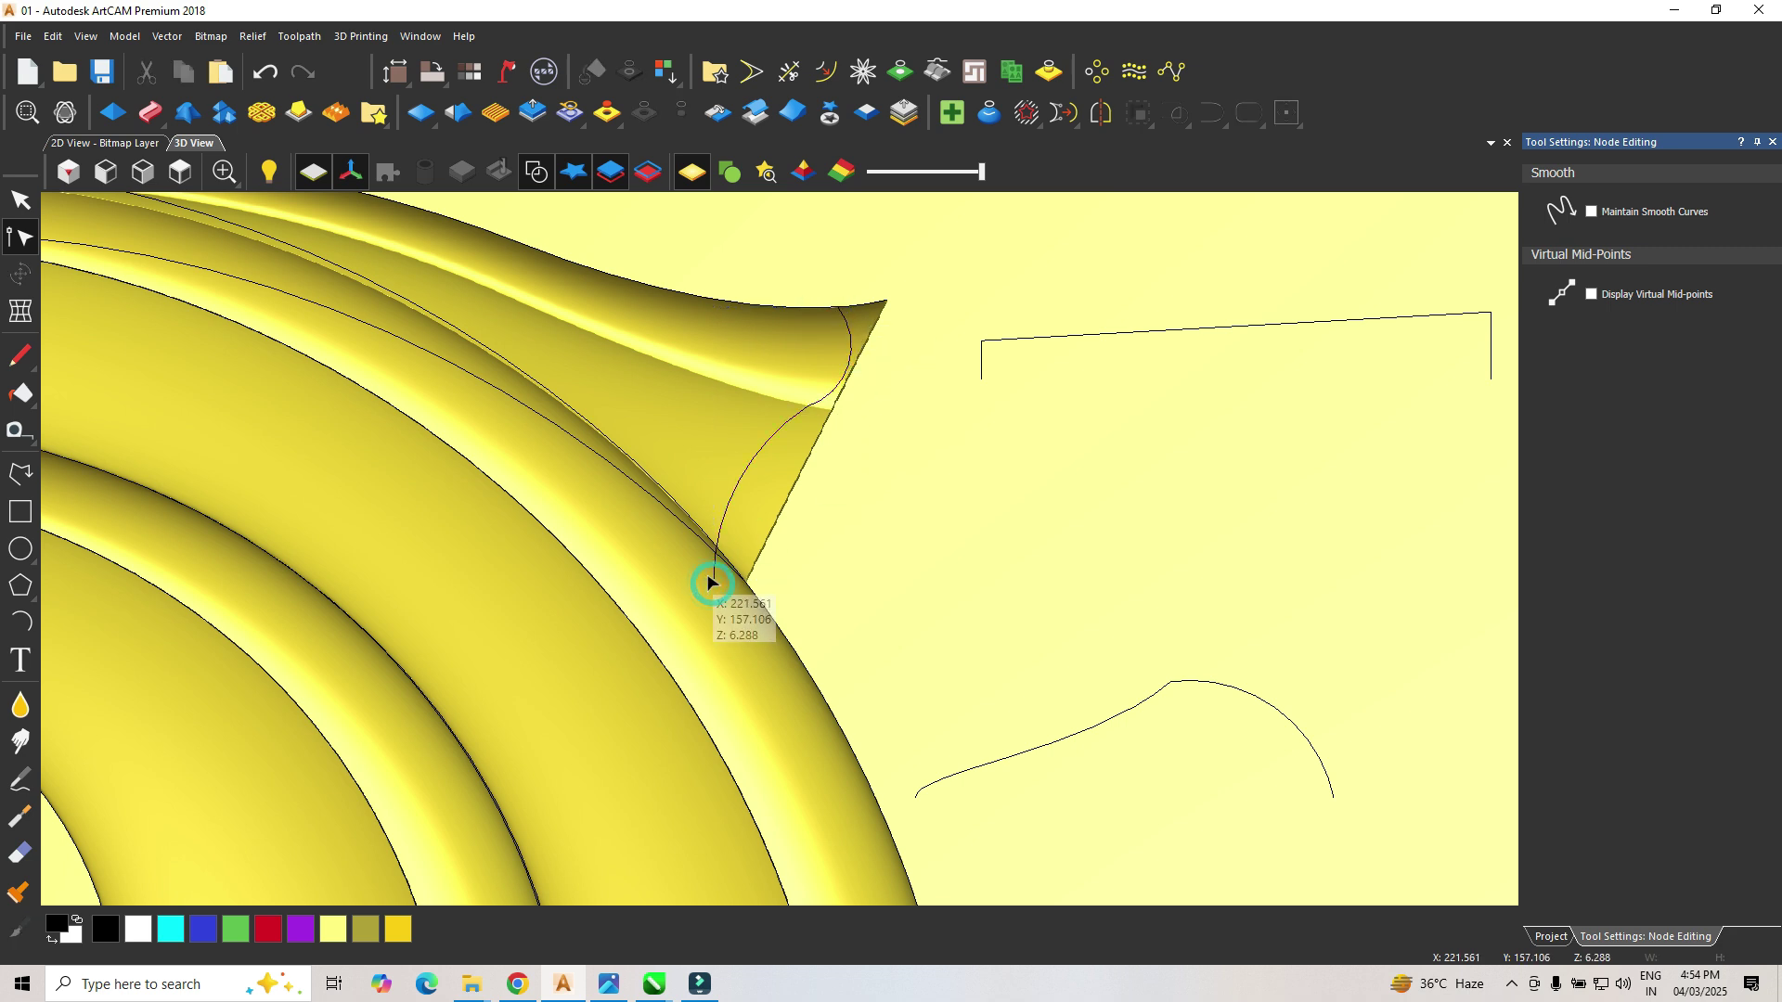
key("n")
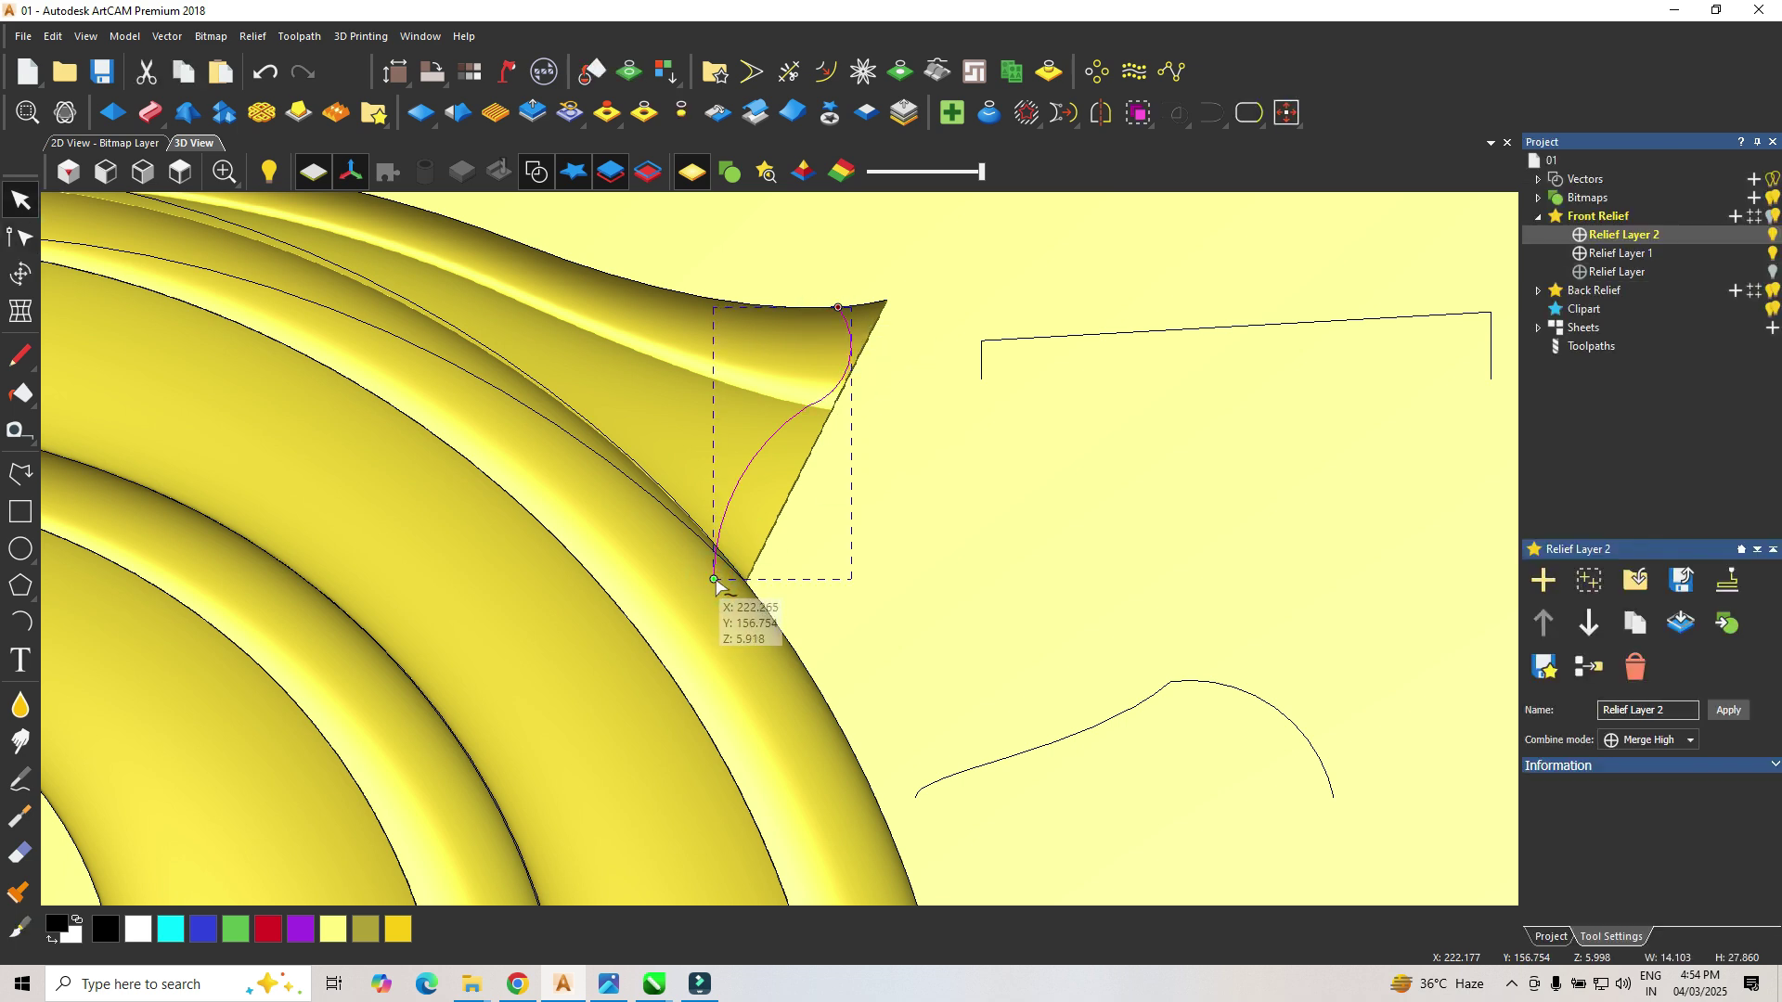
key("n")
left_click_drag(714, 582, 730, 580)
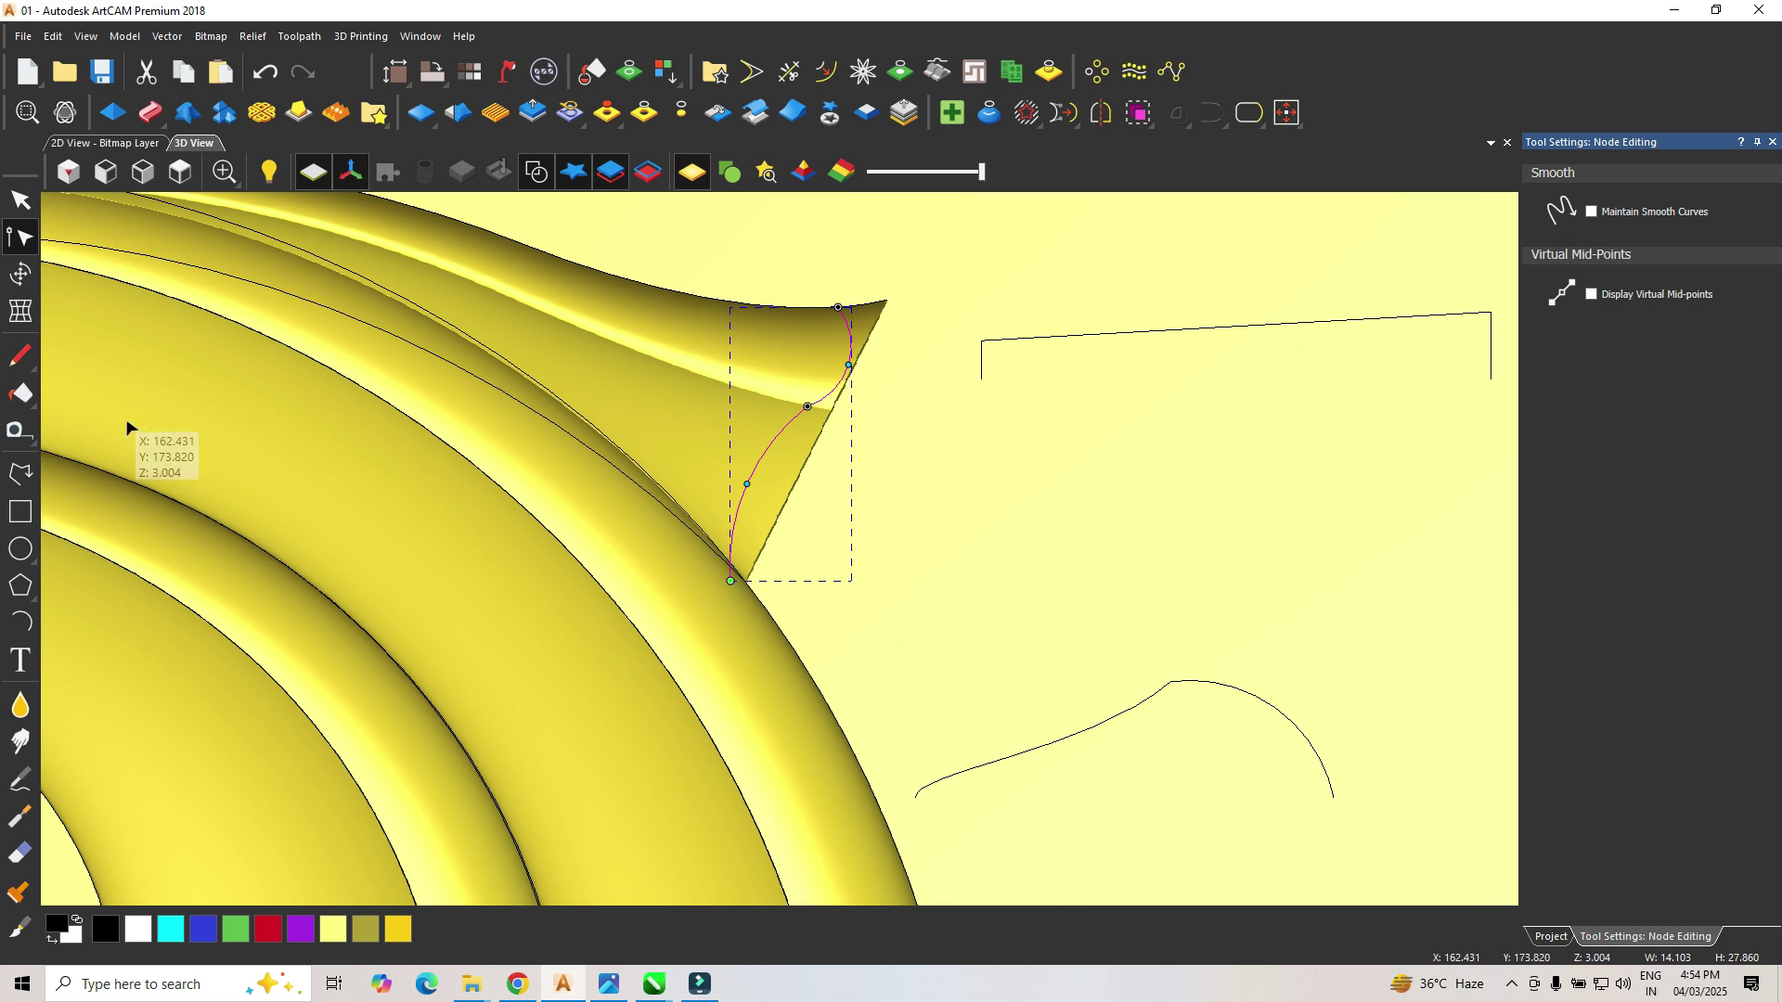
Step: Draw a polyline around the leaf's tip joining both ends of the S curve, forming a closed outline about 23 mm wide and 37 mm high
left_click(21, 474)
mouse_move(841, 306)
left_mouse_down()
mouse_move(917, 269)
mouse_move(914, 624)
left_mouse_up()
left_click(735, 632)
right_click(734, 633)
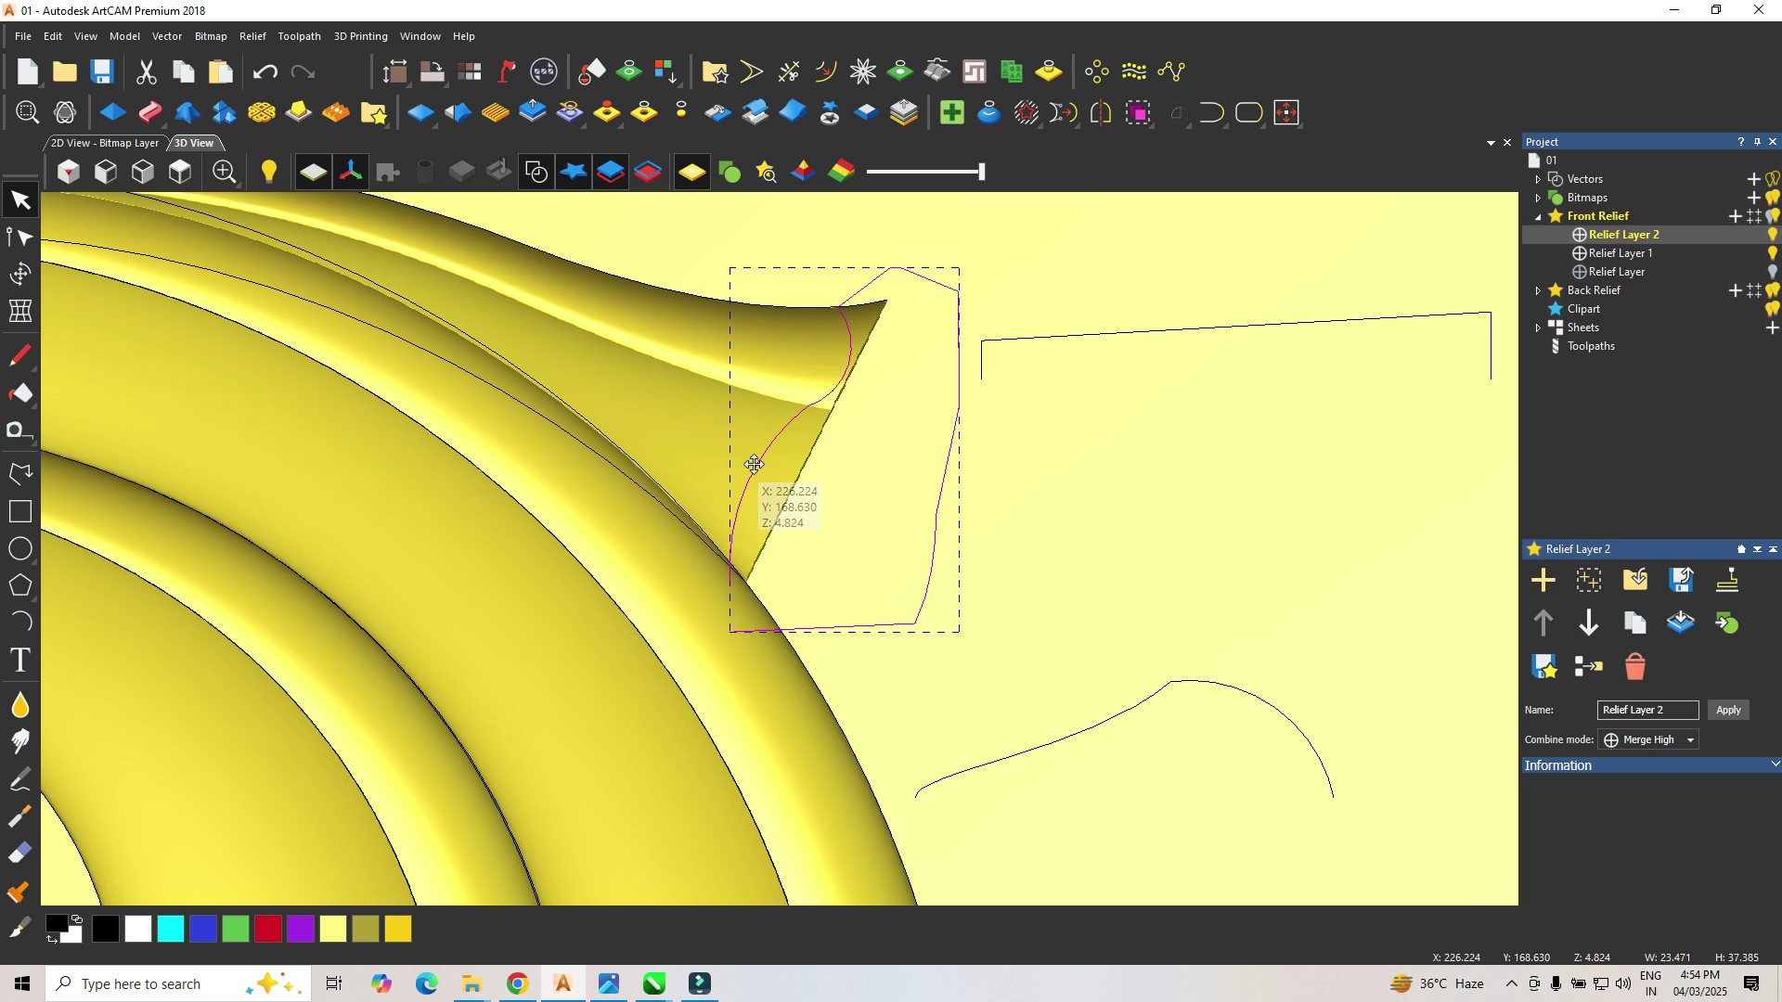
left_click(1242, 112)
Step: Remove the relief inside the closed outline to trim the leaf's tip, and hide the vectors to inspect the ornament
left_click(644, 112)
scroll(1013, 489, "down", 3)
left_click(989, 526)
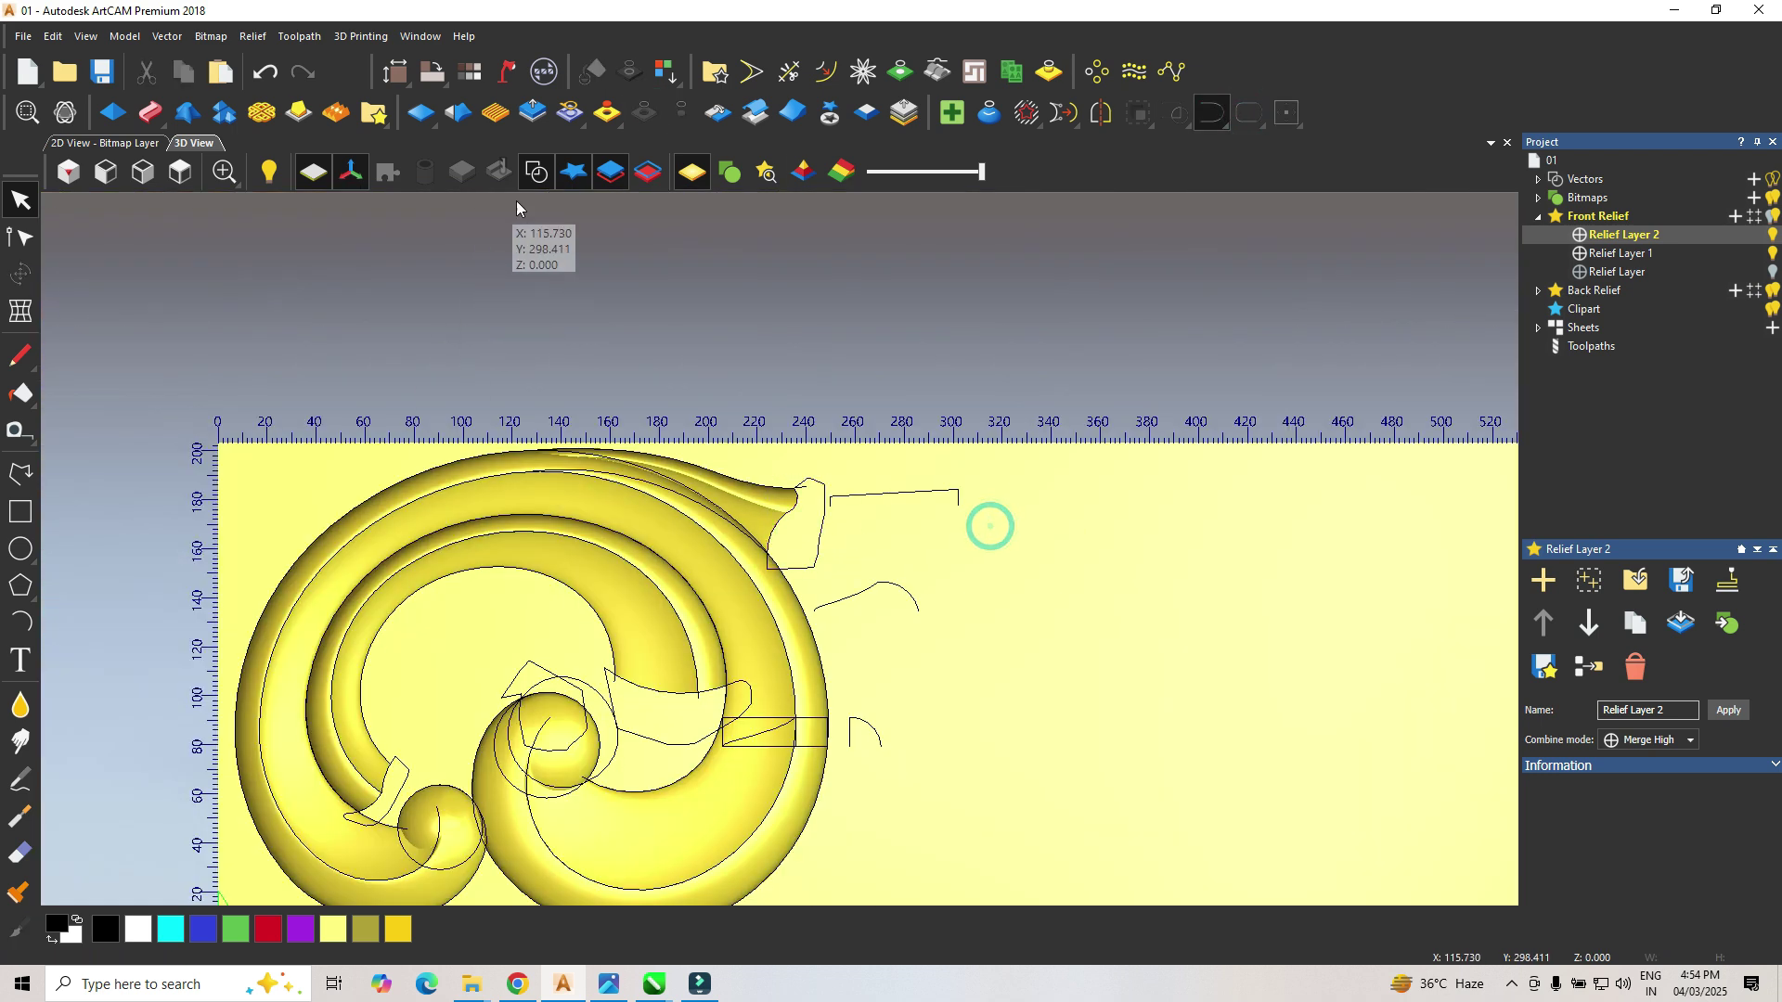
left_click(537, 173)
scroll(669, 691, "up", 3)
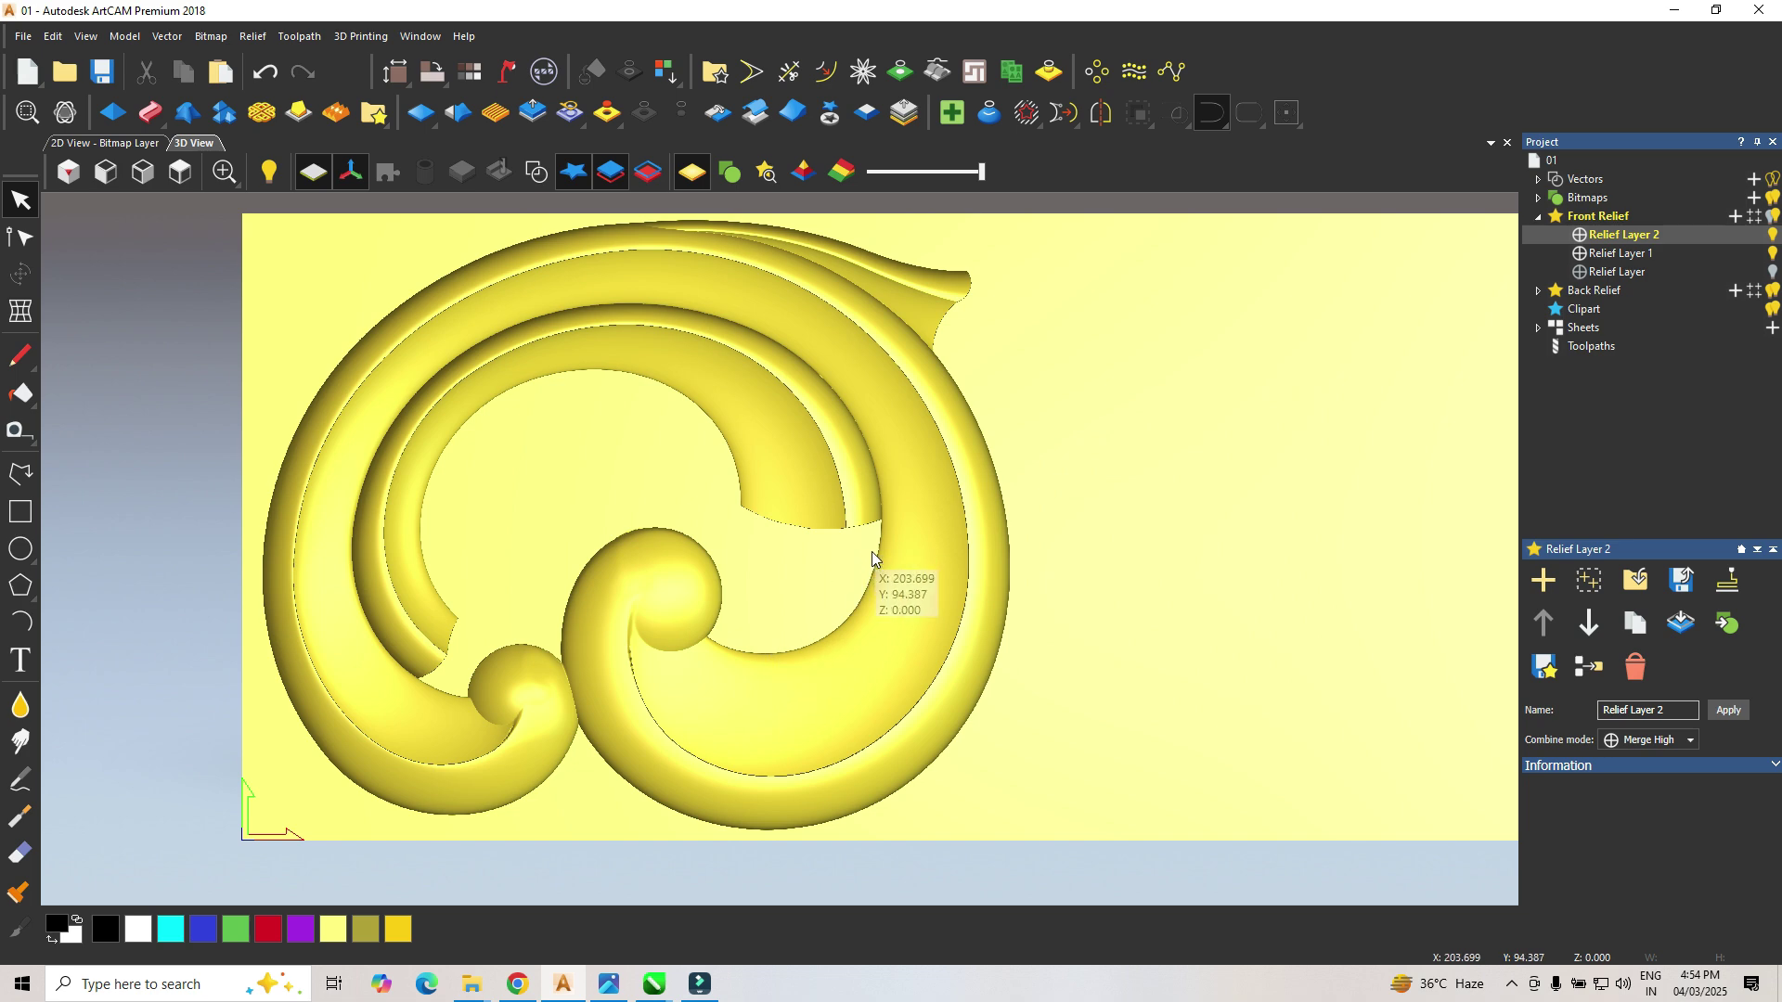
scroll(871, 551, "down", 2)
Step: Switch to the reference image 01.jpg in the photo viewer, narrow its window and place it beside the scroll relief
left_click(611, 990)
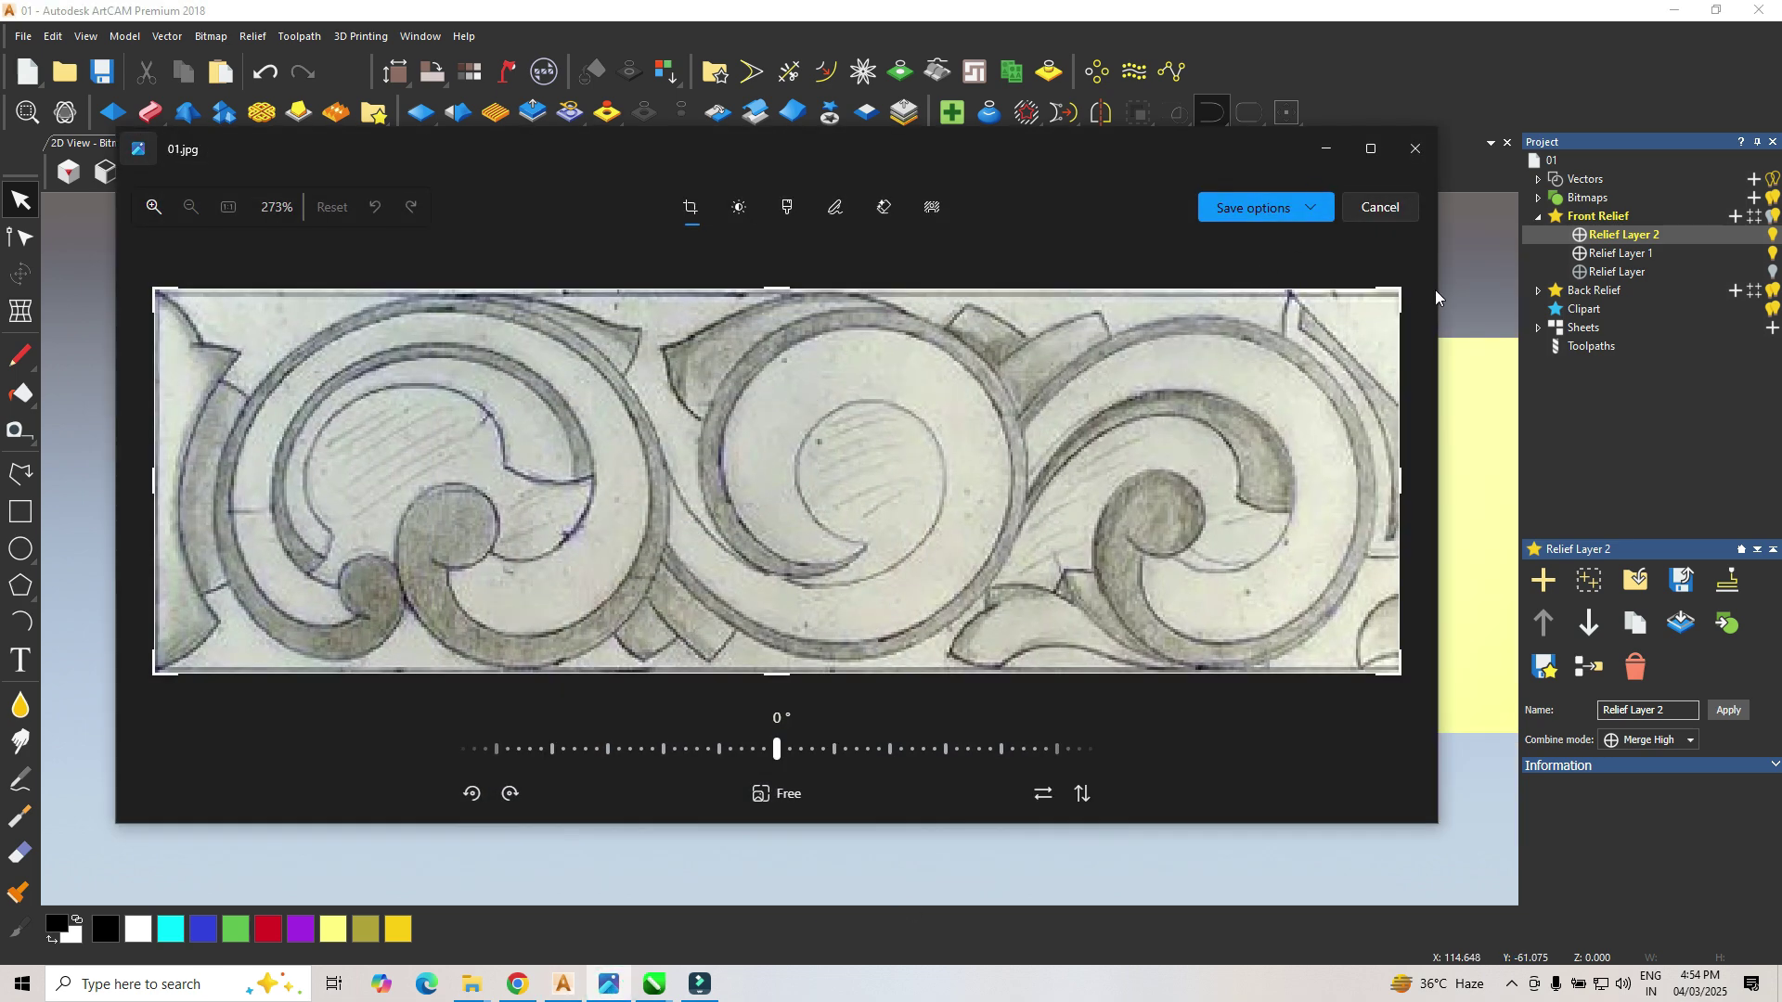
left_click_drag(1435, 290, 756, 318)
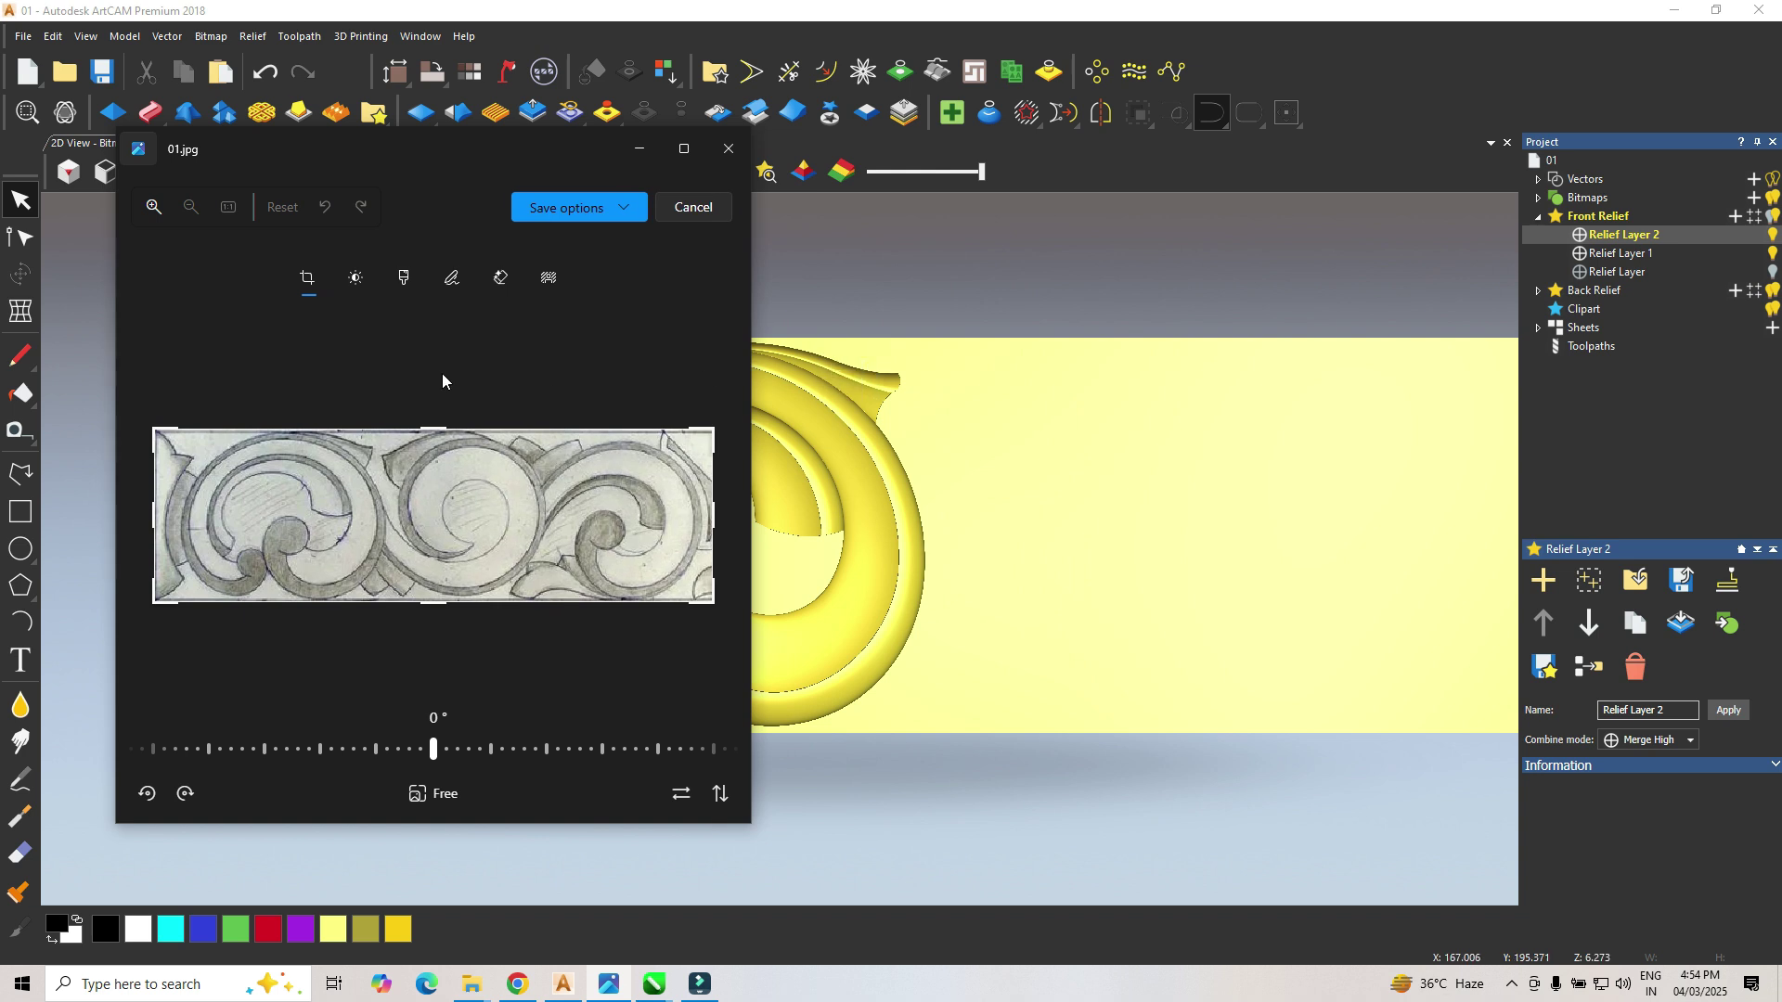
left_click_drag(408, 167, 1292, 200)
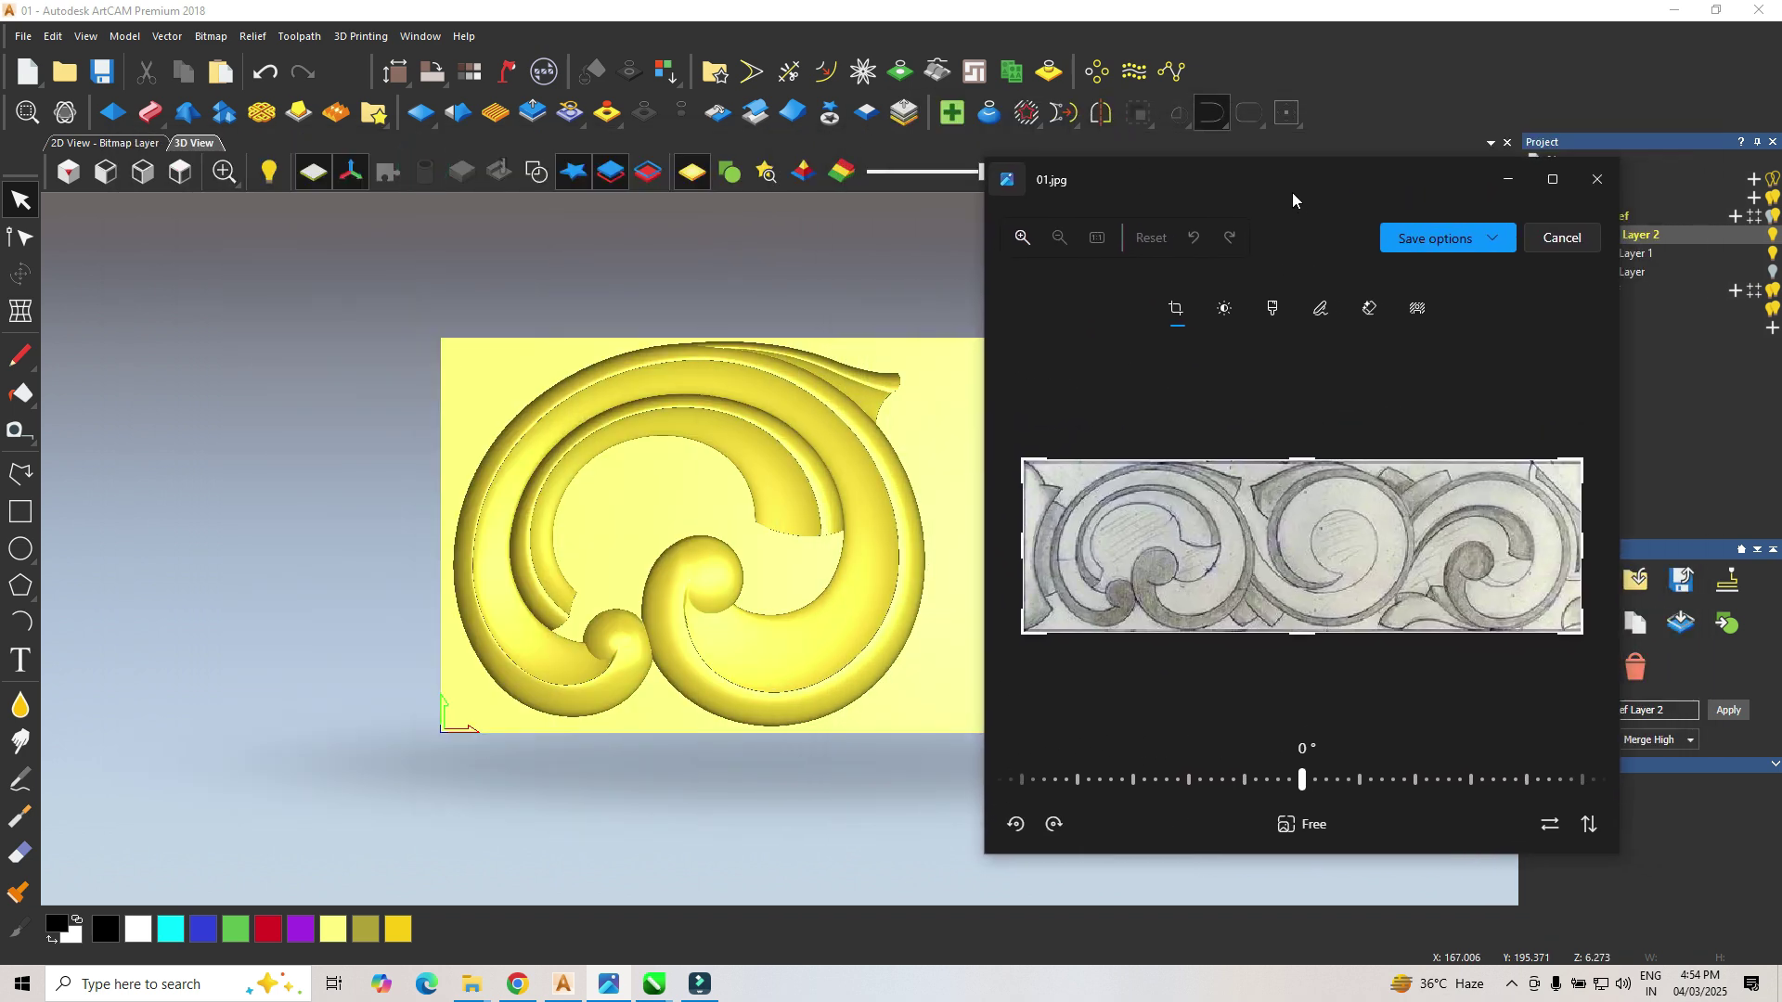
Step: Exit editing of reference image 01.jpg without saving, zoom in on its first scroll, and compare it with the relief in ArtCAM
scroll(1186, 496, "up", 4)
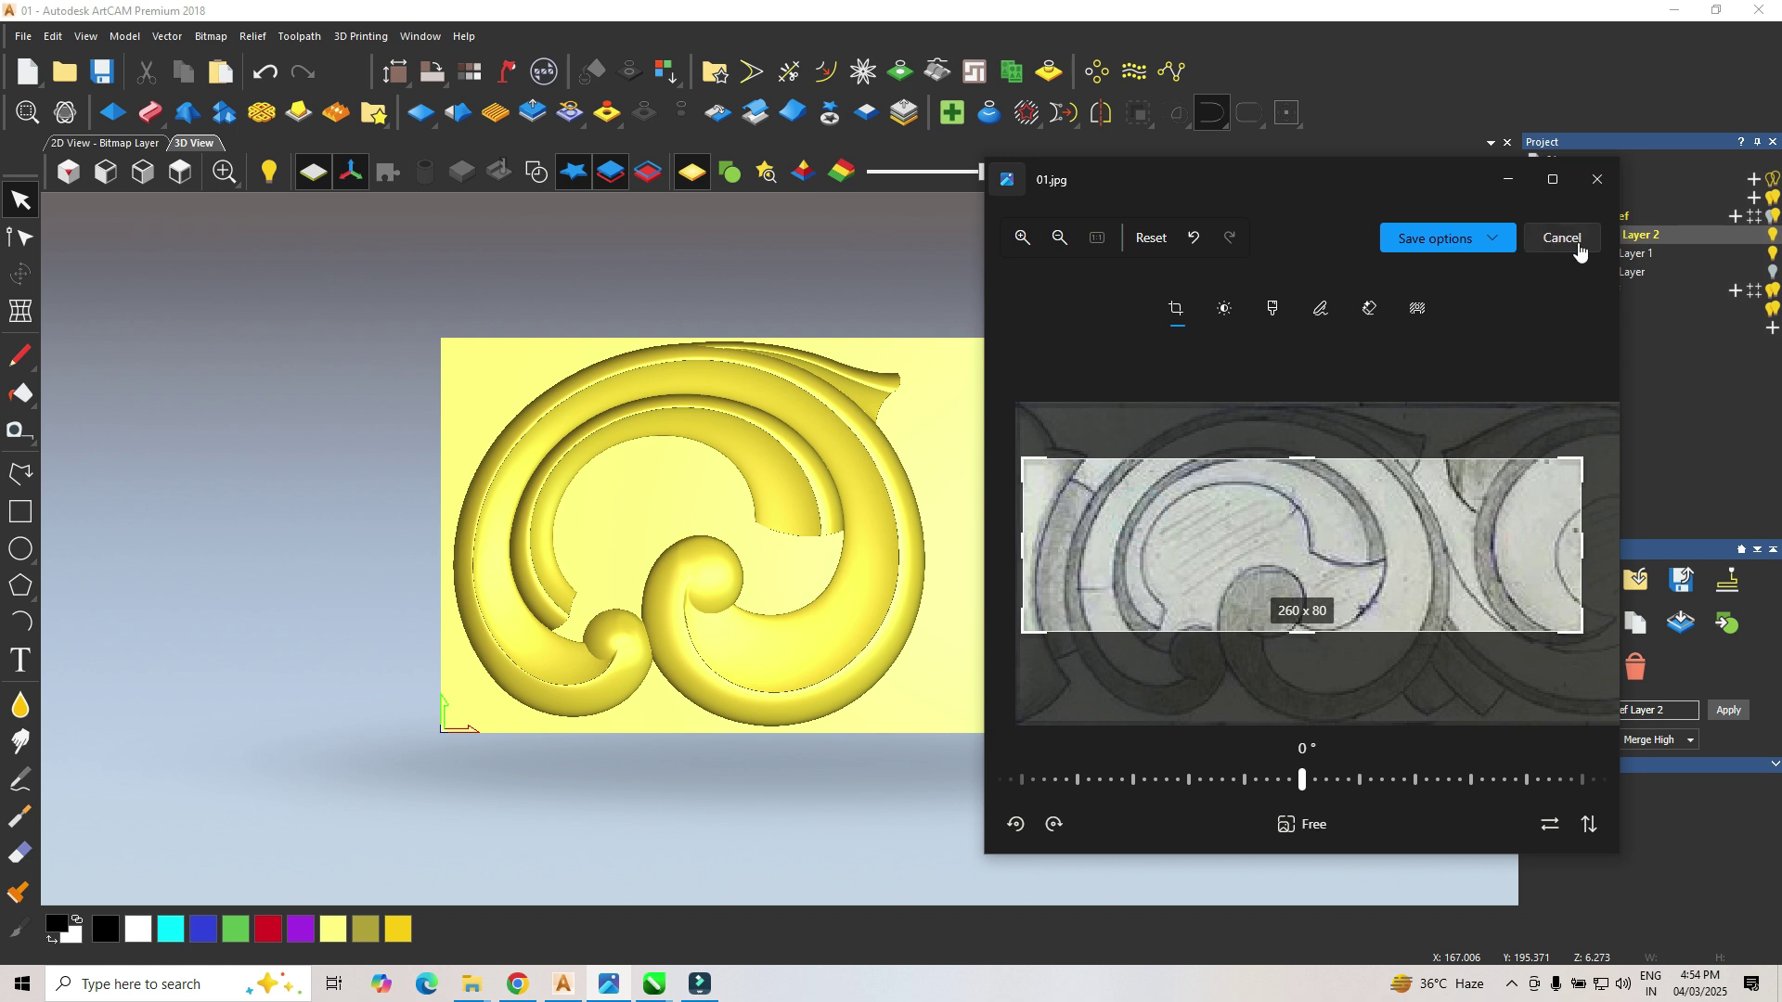
left_click(1578, 243)
left_click(1256, 553)
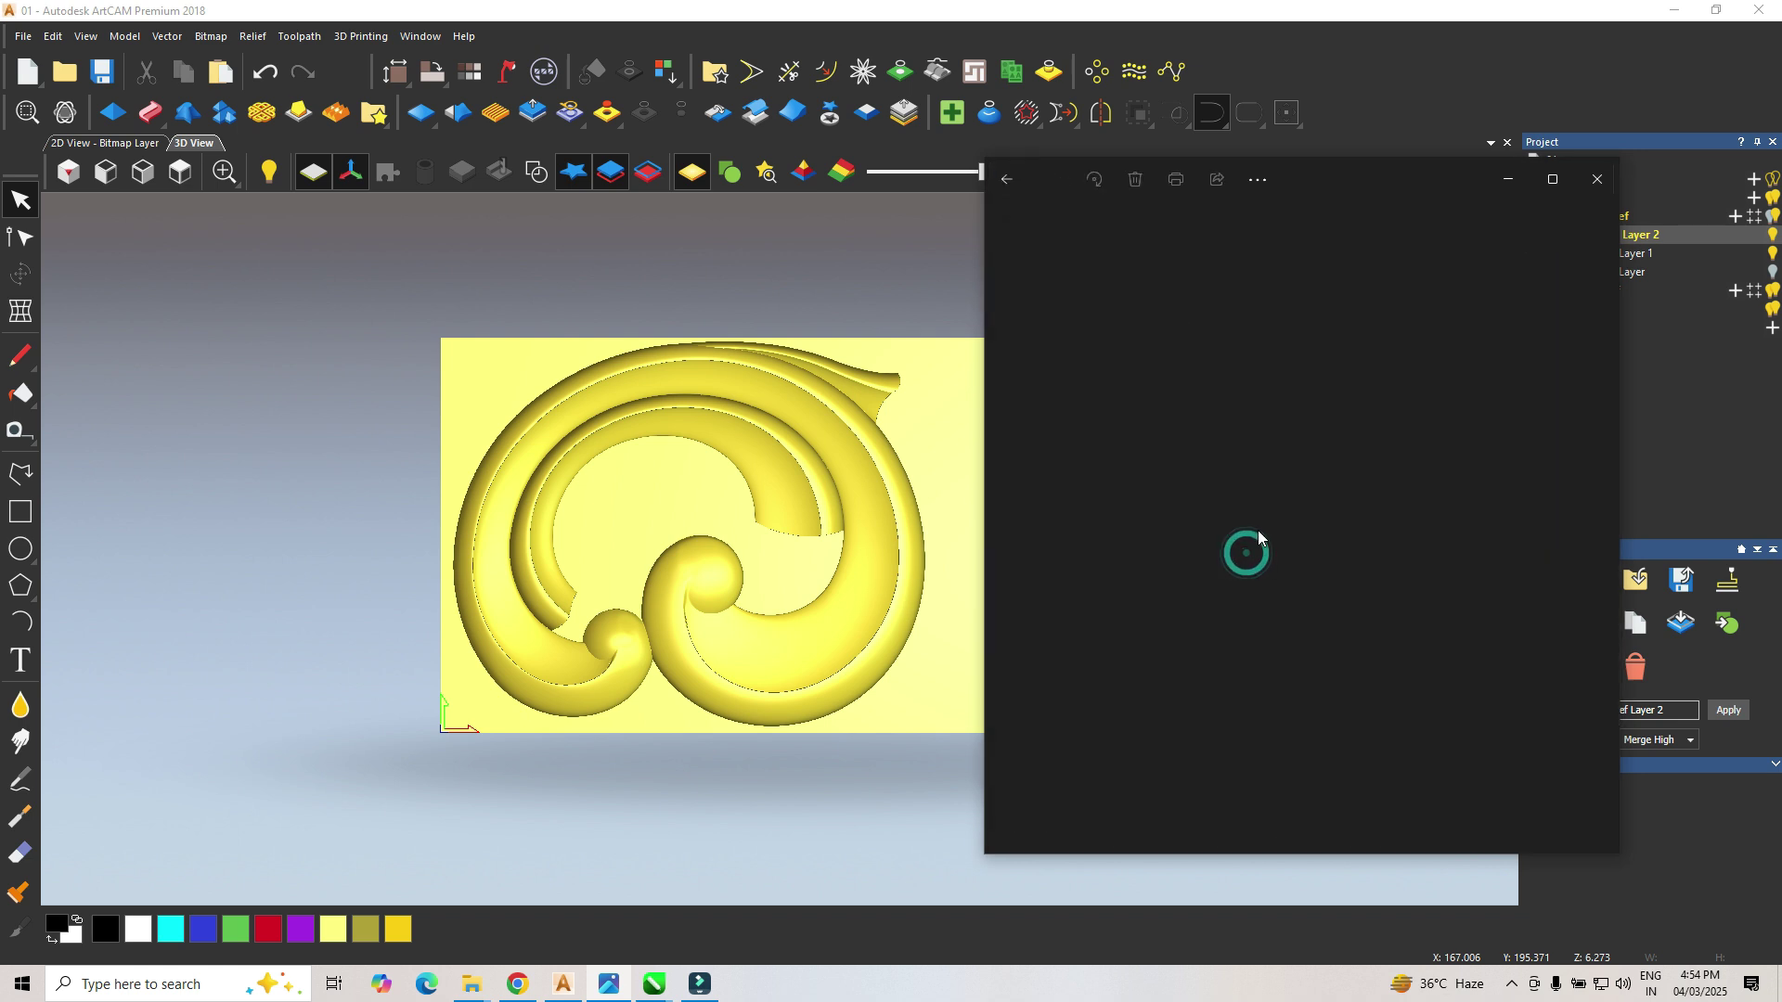
scroll(1160, 527, "up", 5)
left_click_drag(1160, 528, 1331, 568)
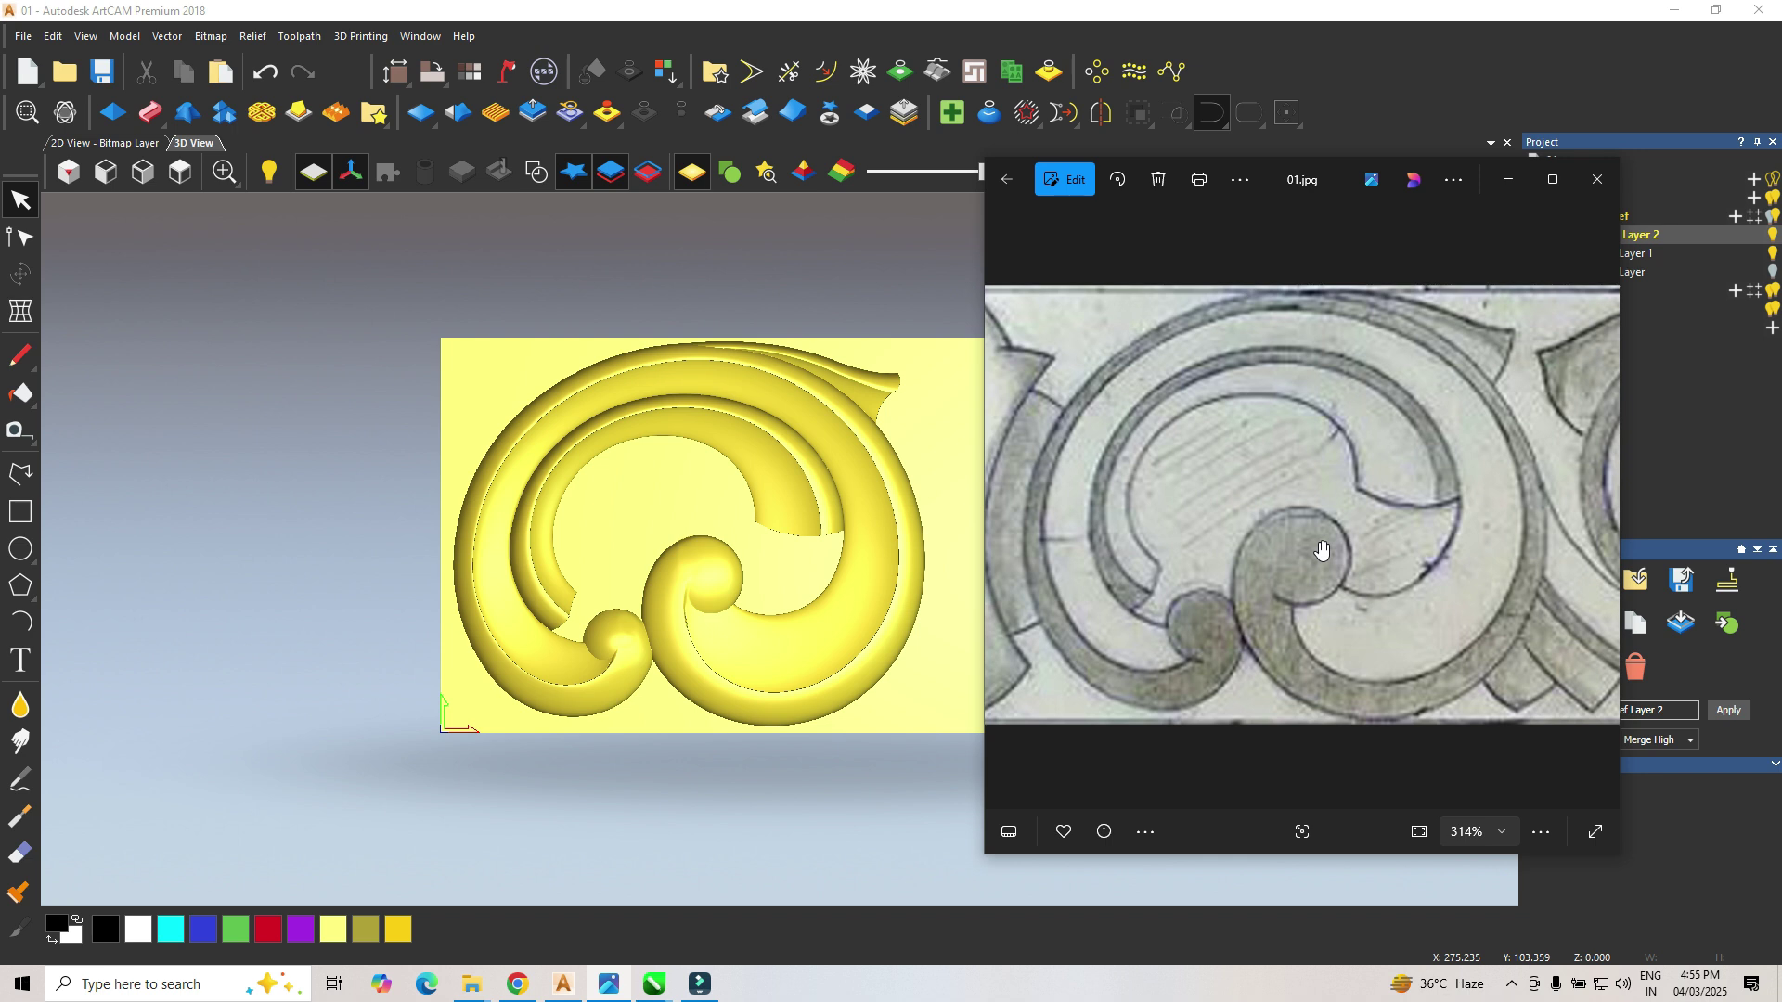
left_click(836, 580)
mouse_move(849, 583)
left_mouse_down()
mouse_move(917, 369)
mouse_move(862, 587)
left_mouse_up()
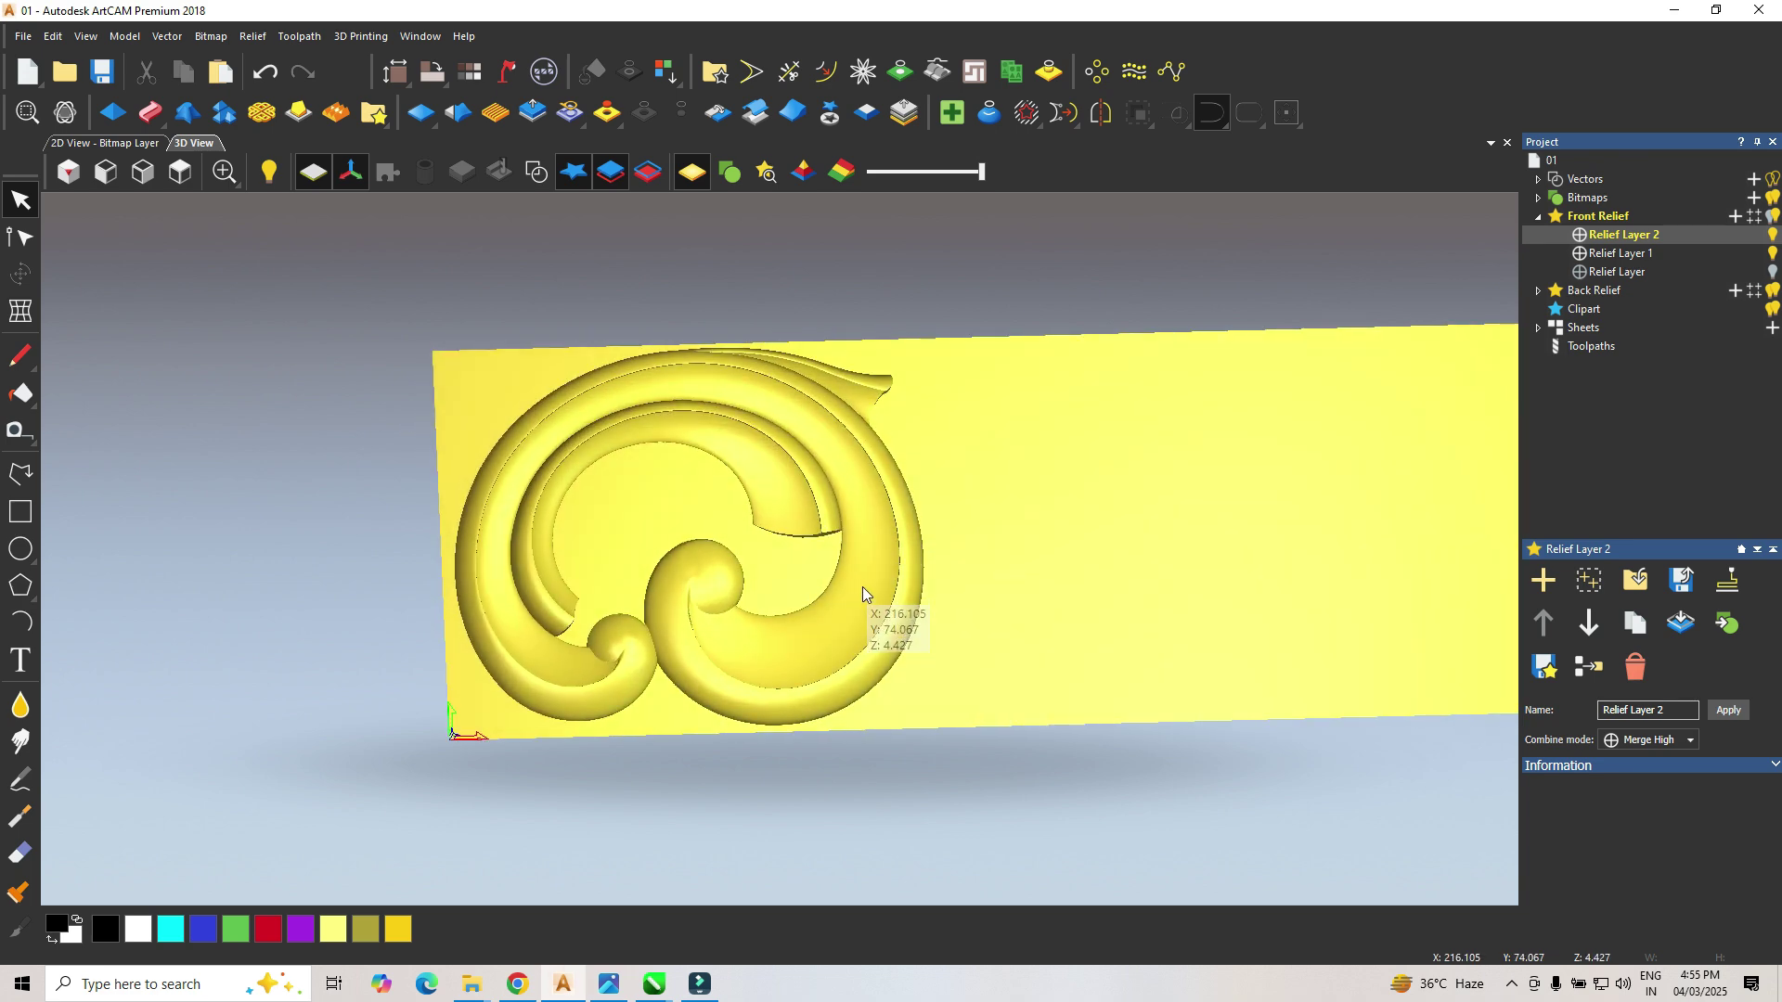
scroll(873, 516, "up", 3)
left_click_drag(873, 516, 891, 465)
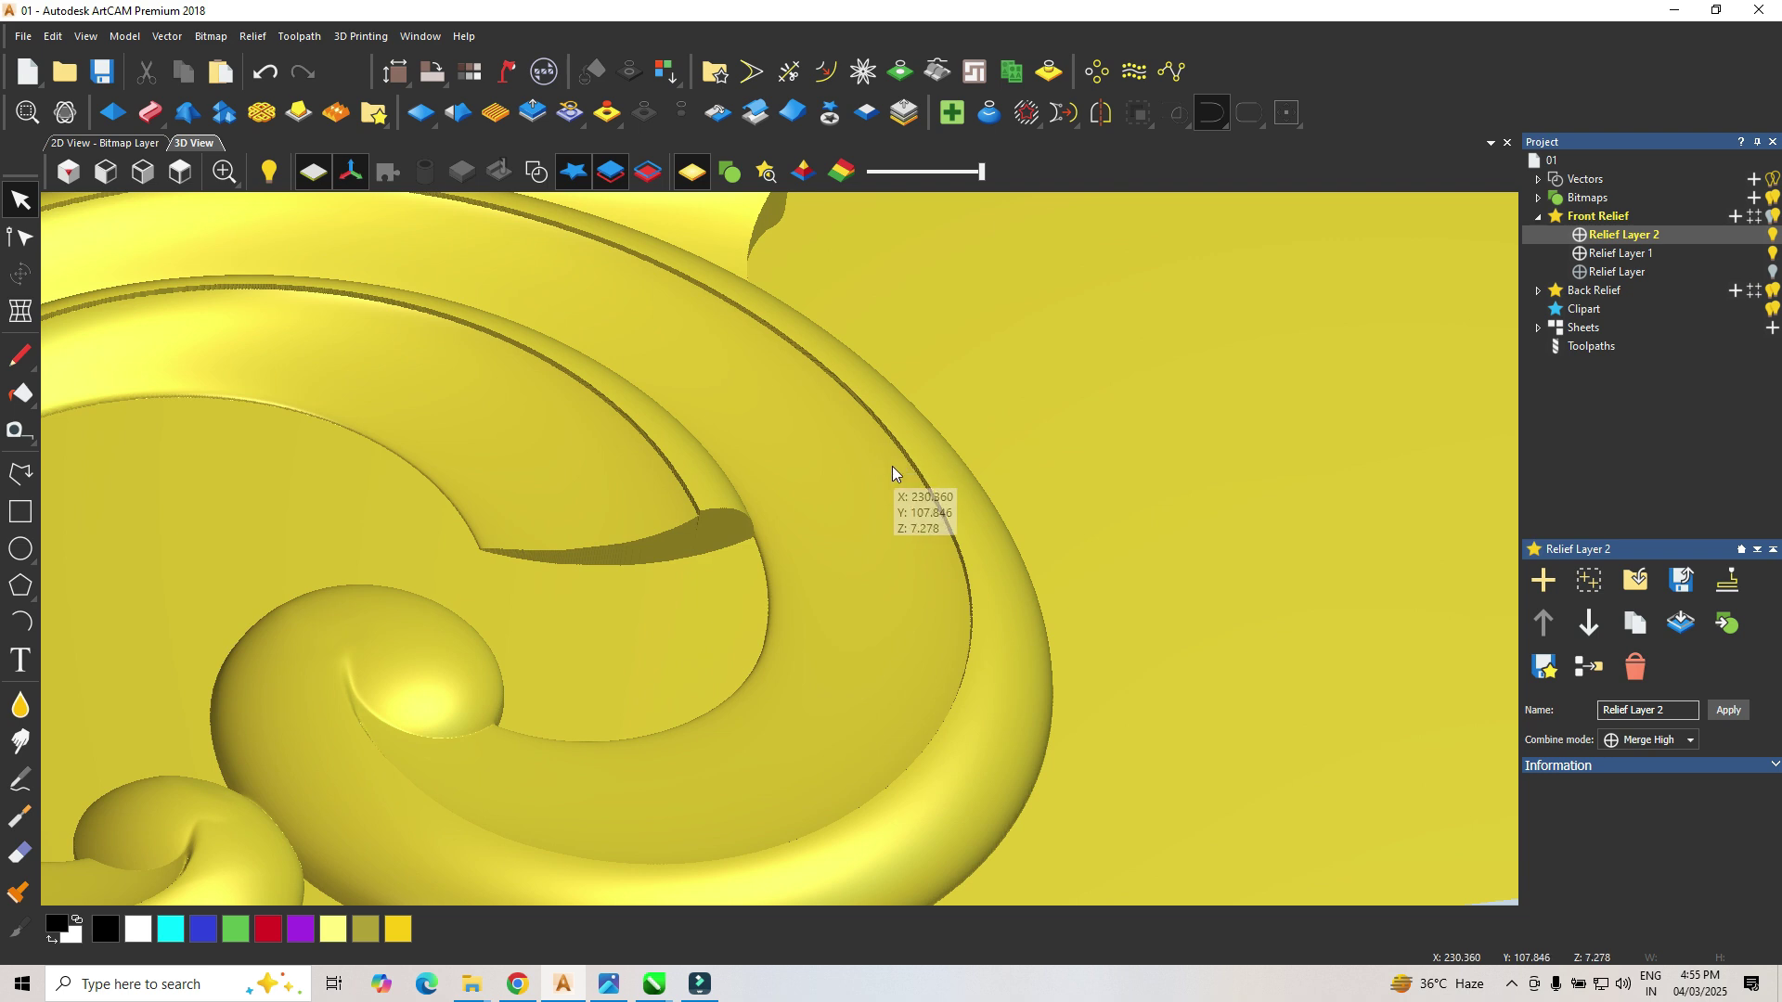
left_click_drag(616, 527, 597, 755)
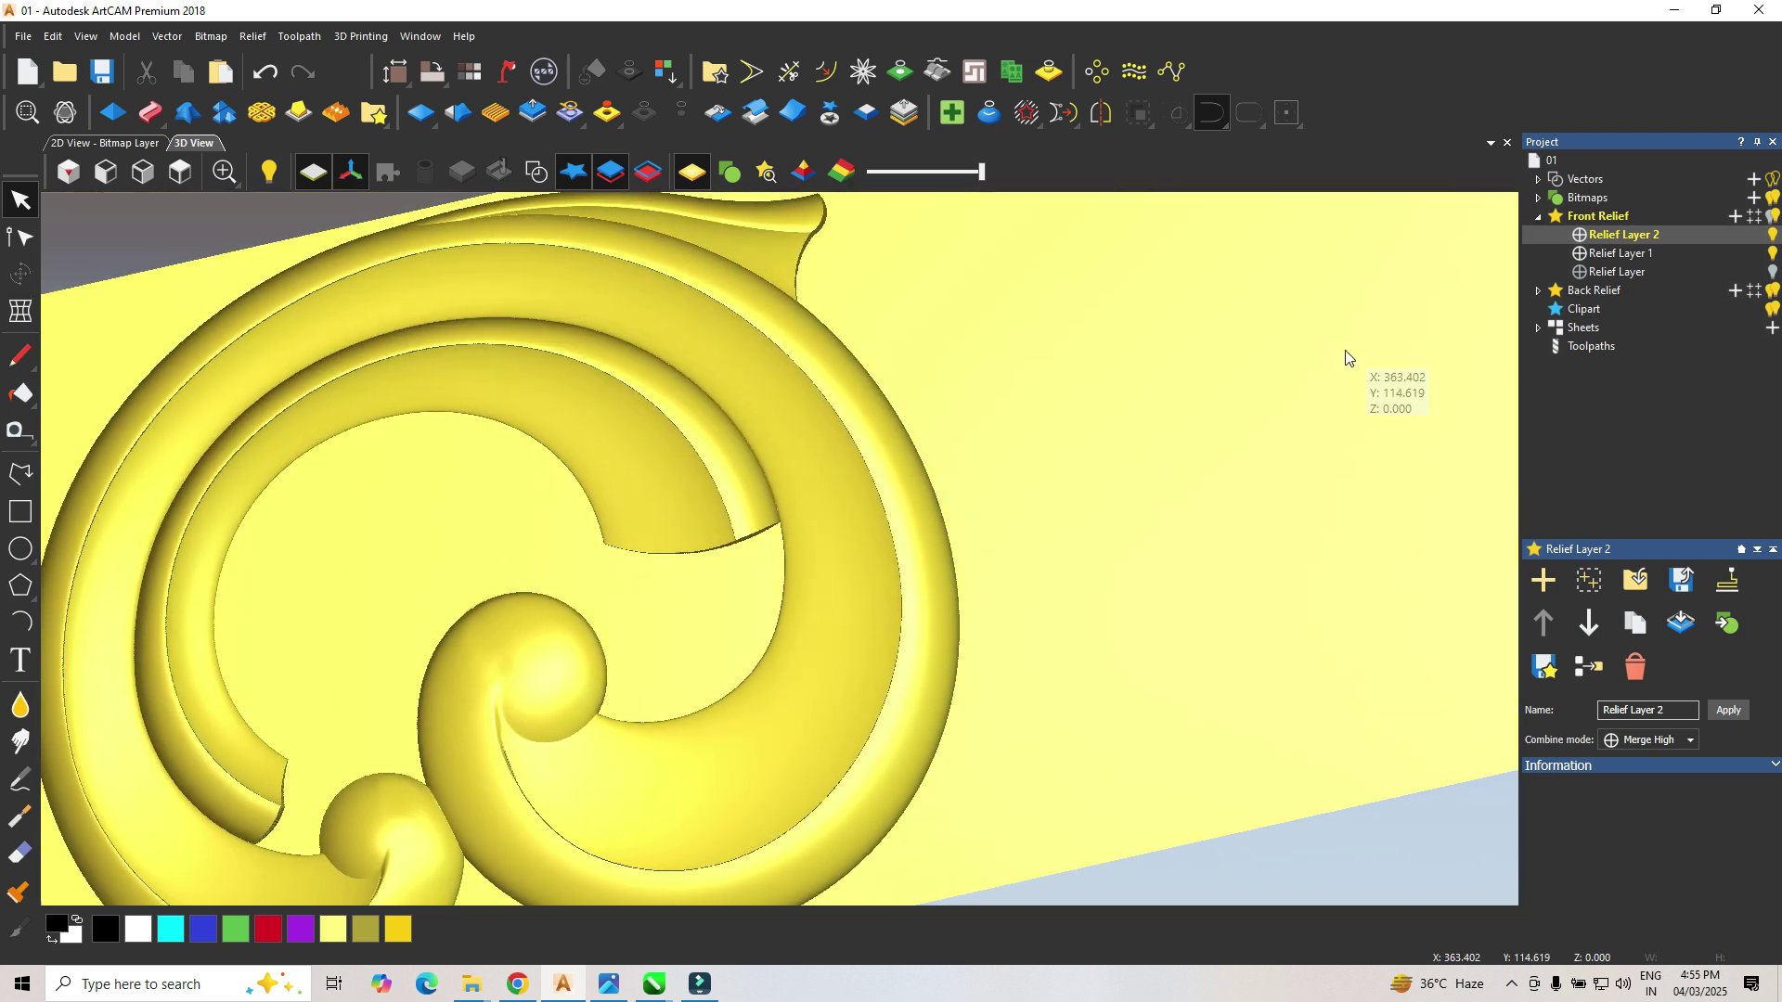
Step: Merge Relief Layer 1 and Relief Layer 2 into a new layer and hide the two source layers
left_click(1634, 253)
left_click(1674, 238, "ctrl")
right_click(1673, 244)
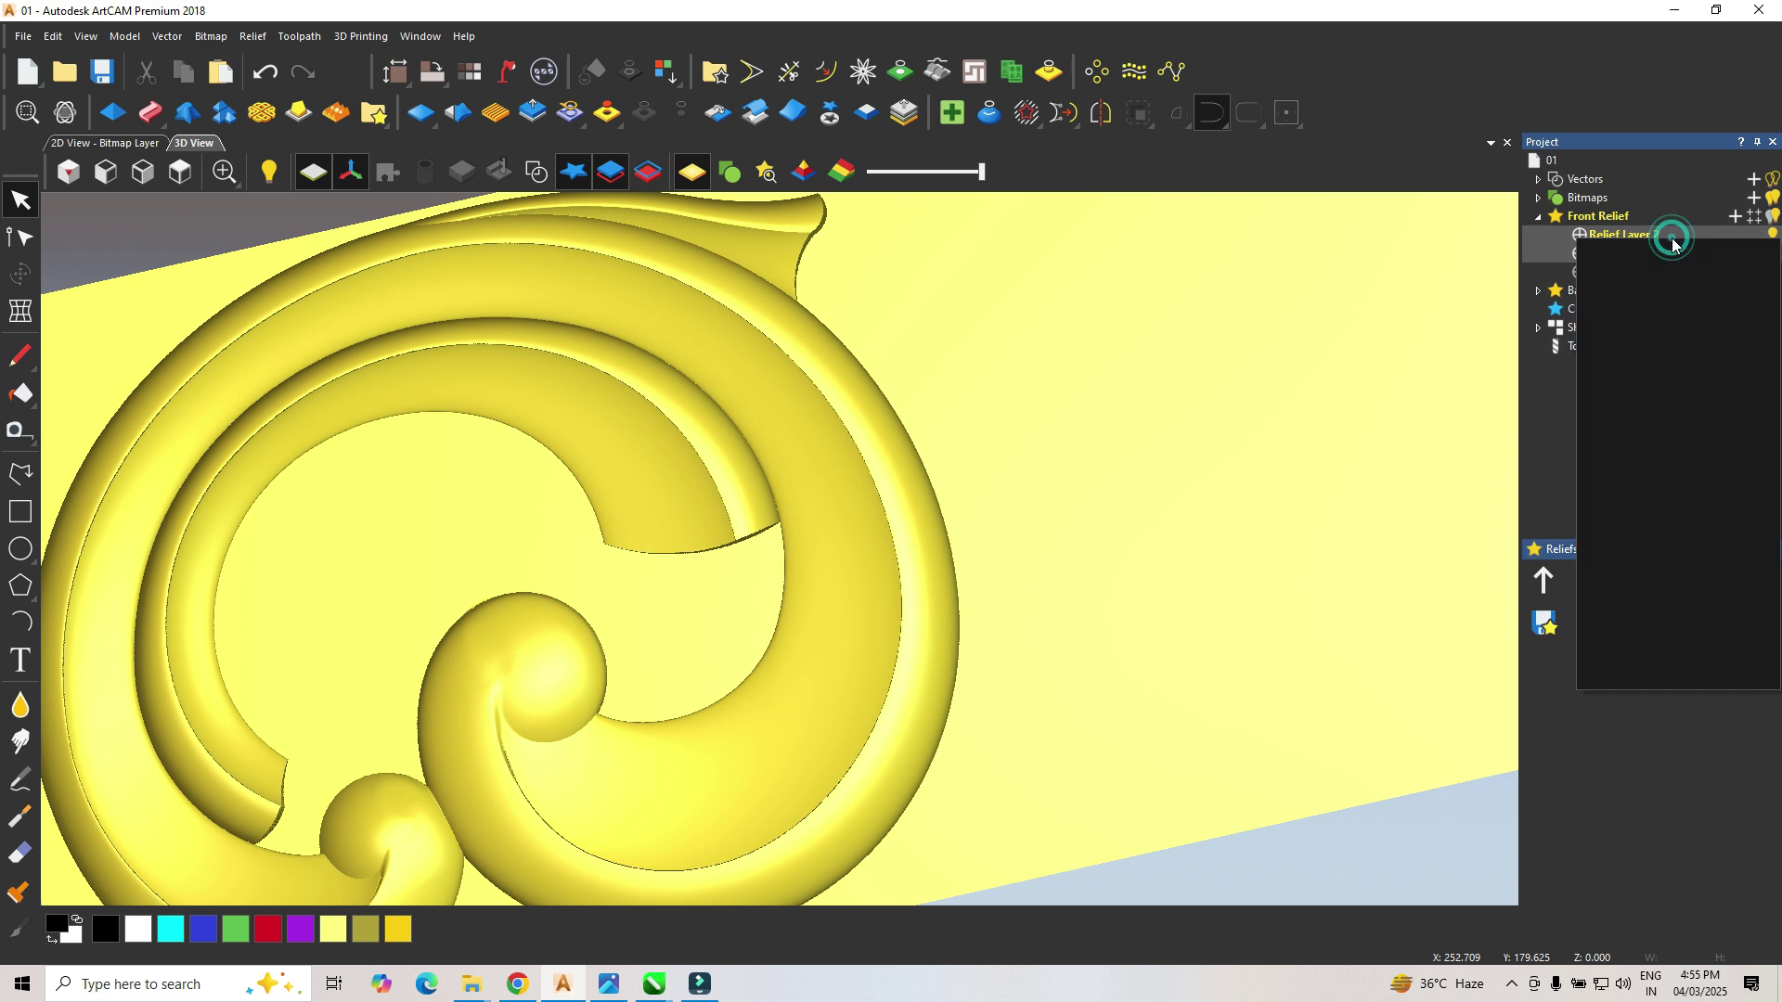
left_click(1696, 544)
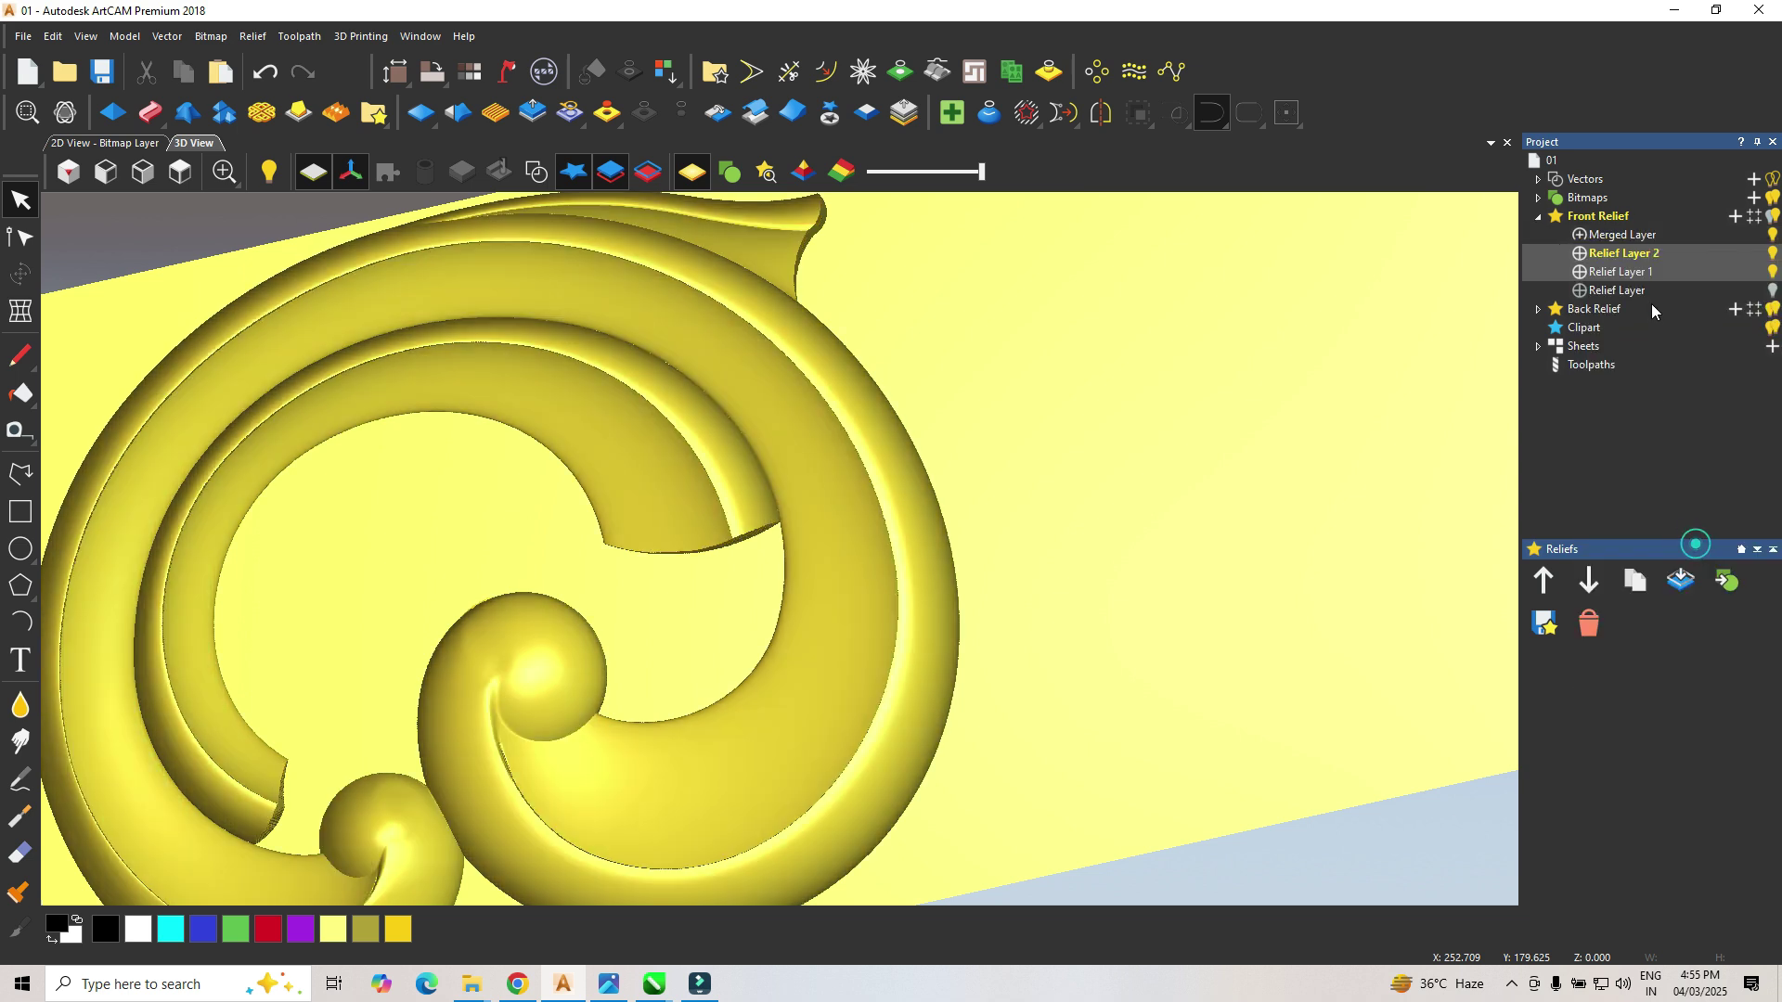
right_click(1658, 257)
left_click(1640, 582)
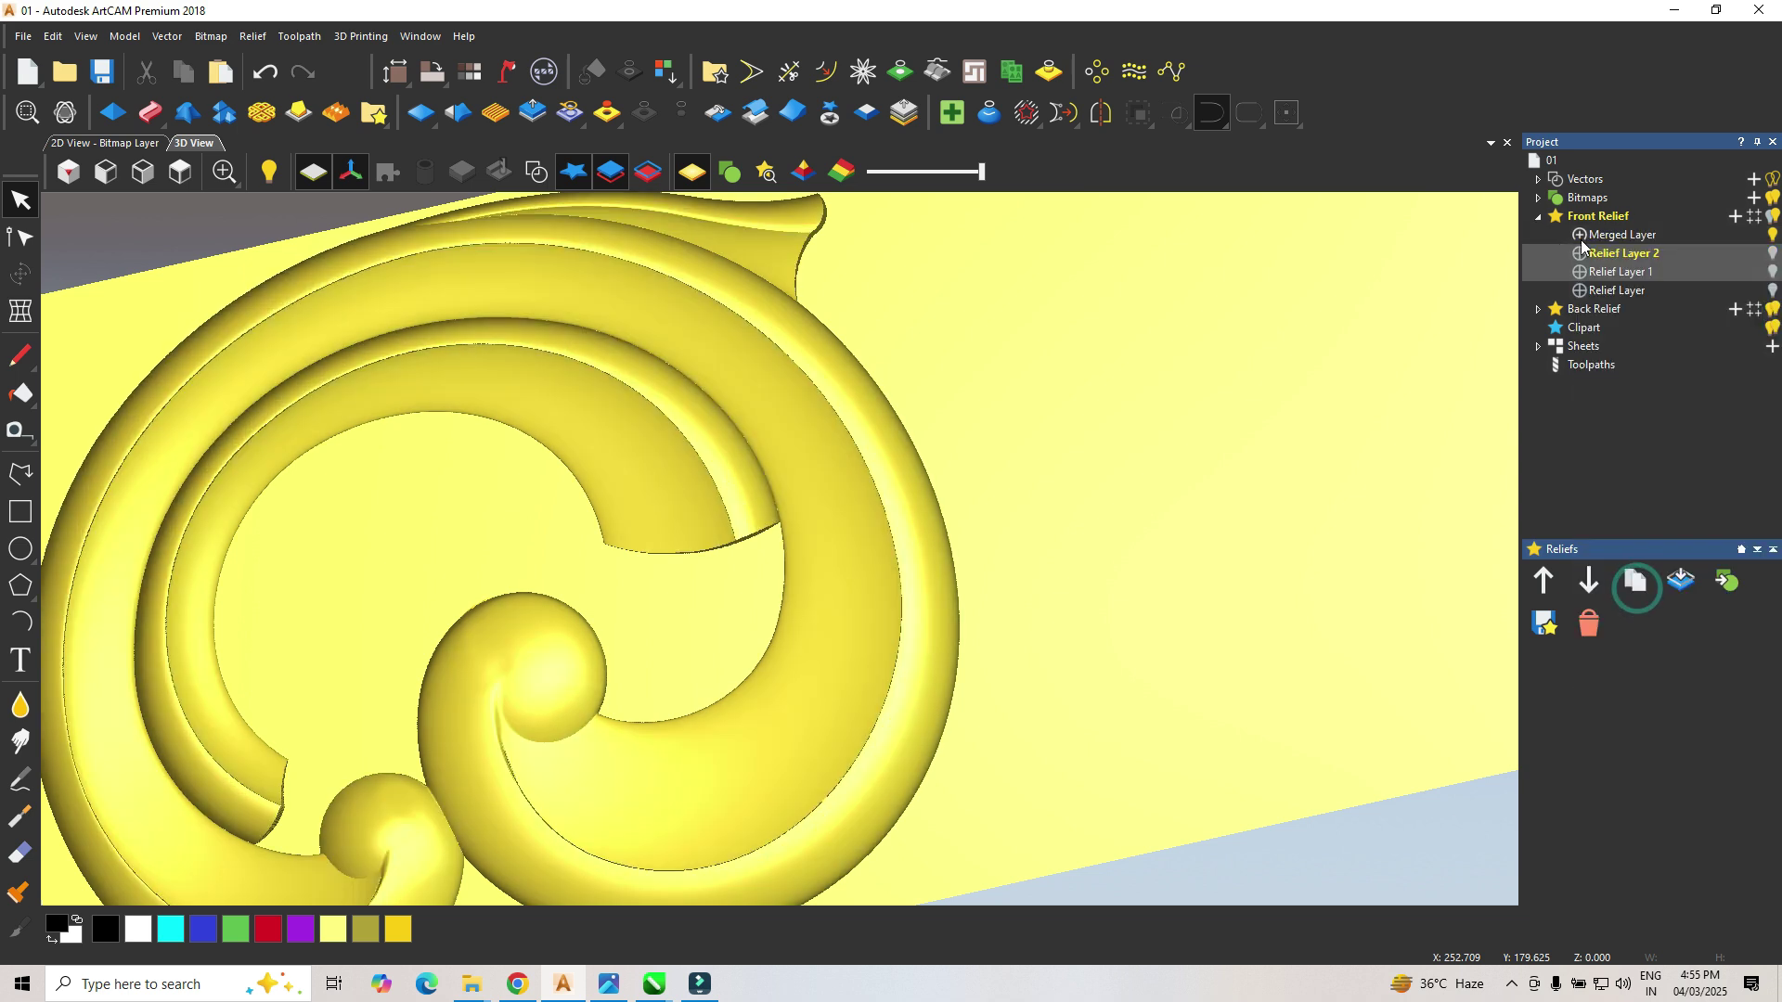
Step: Make Merged Layer the active layer and hide the relief's flat zero plane in the 3D view
left_click(1617, 234)
scroll(1021, 431, "down", 3)
scroll(505, 442, "down", 2)
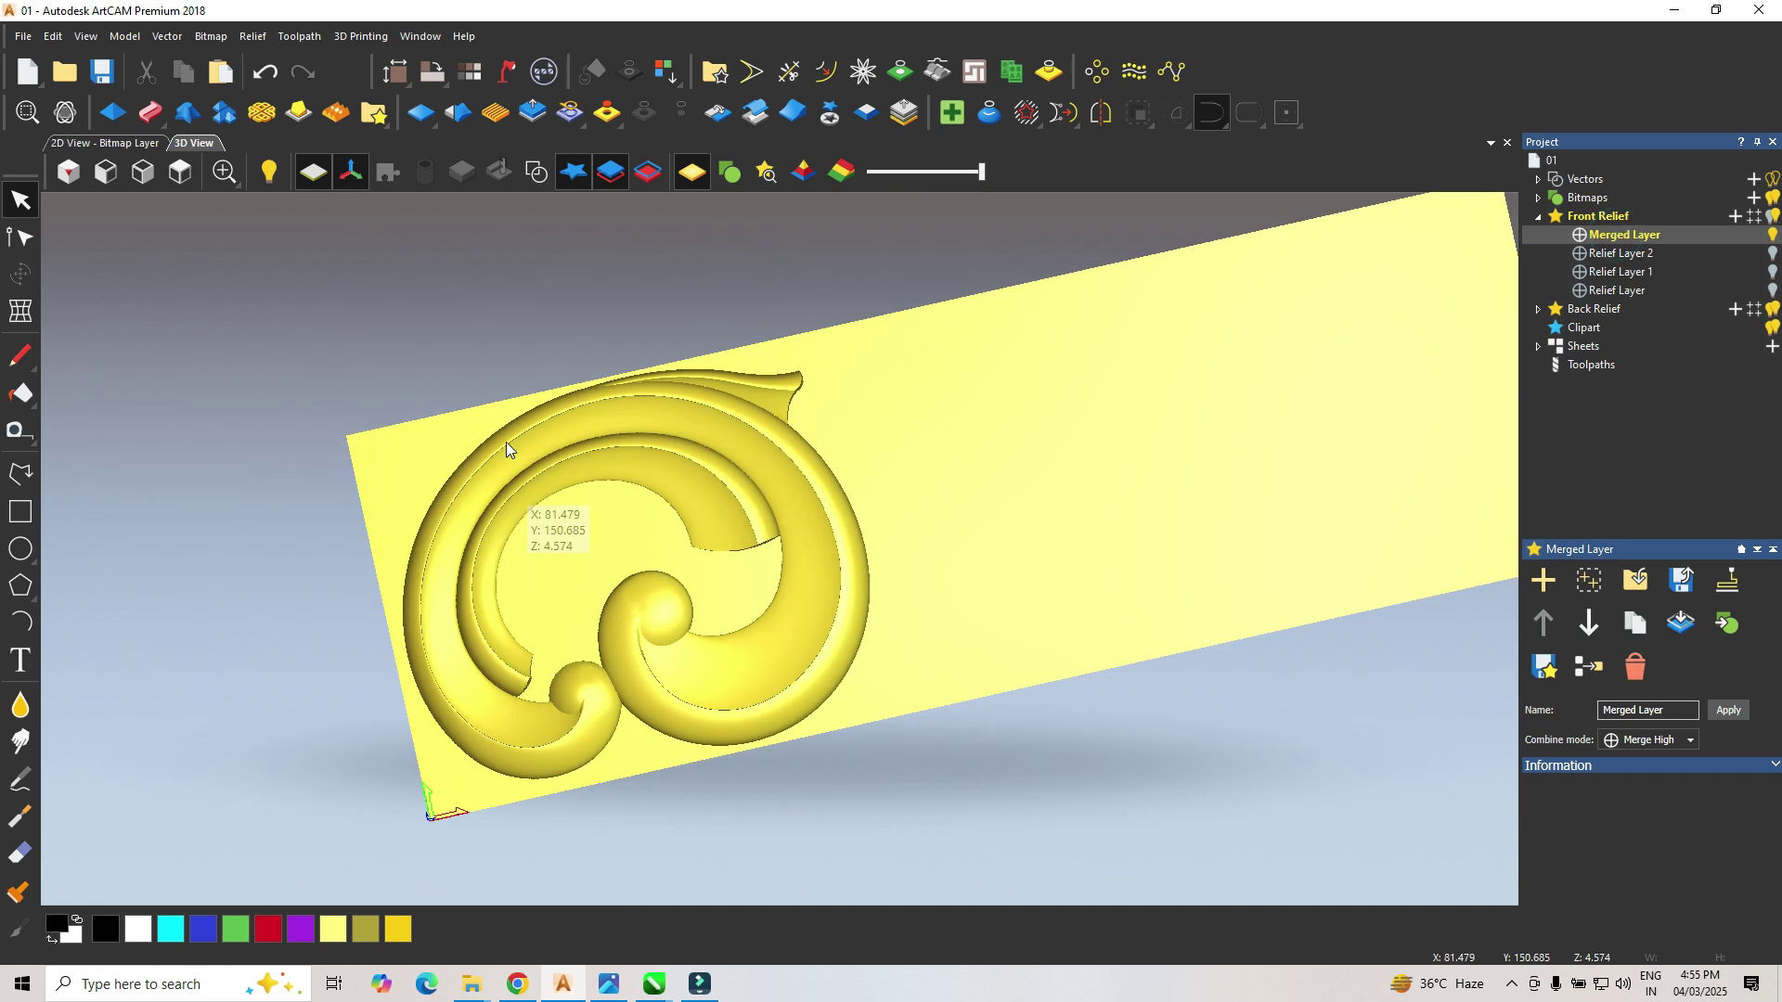
left_click(313, 172)
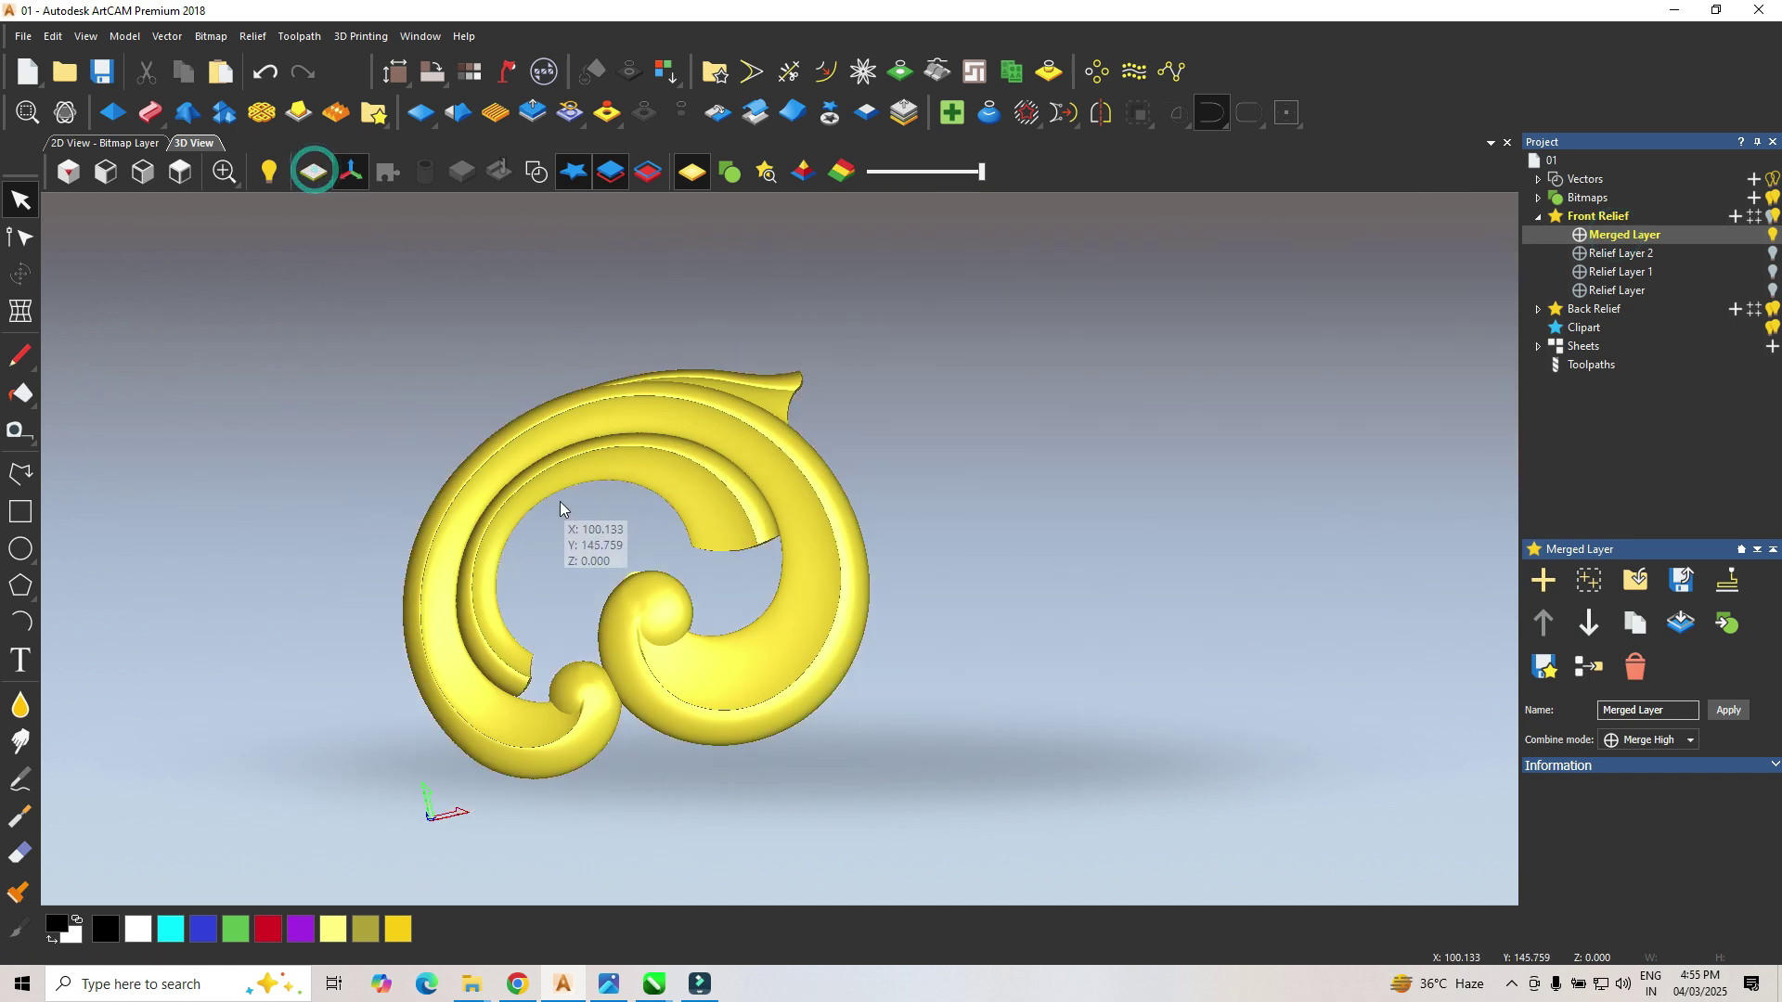
scroll(559, 508, "up", 1)
Step: Try smoothing the whole merged layer at strengths of 30, 51 and 62 %
left_click(458, 112)
left_click_drag(1541, 338, 1591, 338)
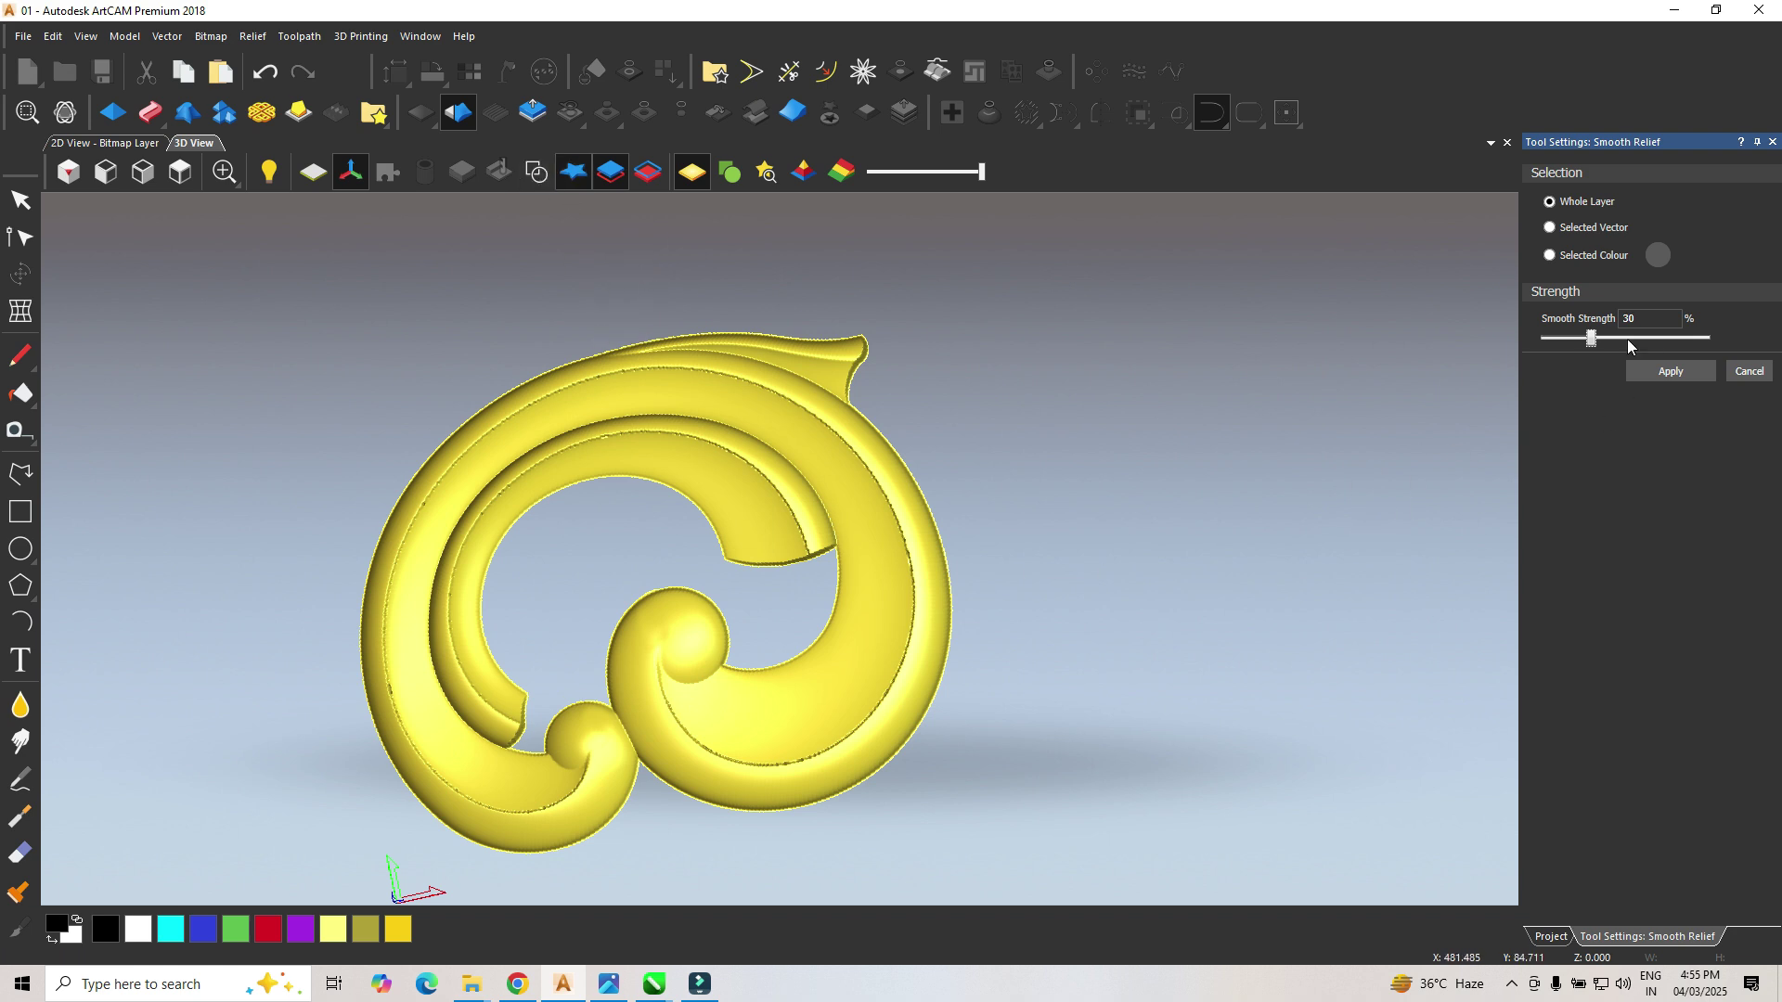
left_click(1628, 340)
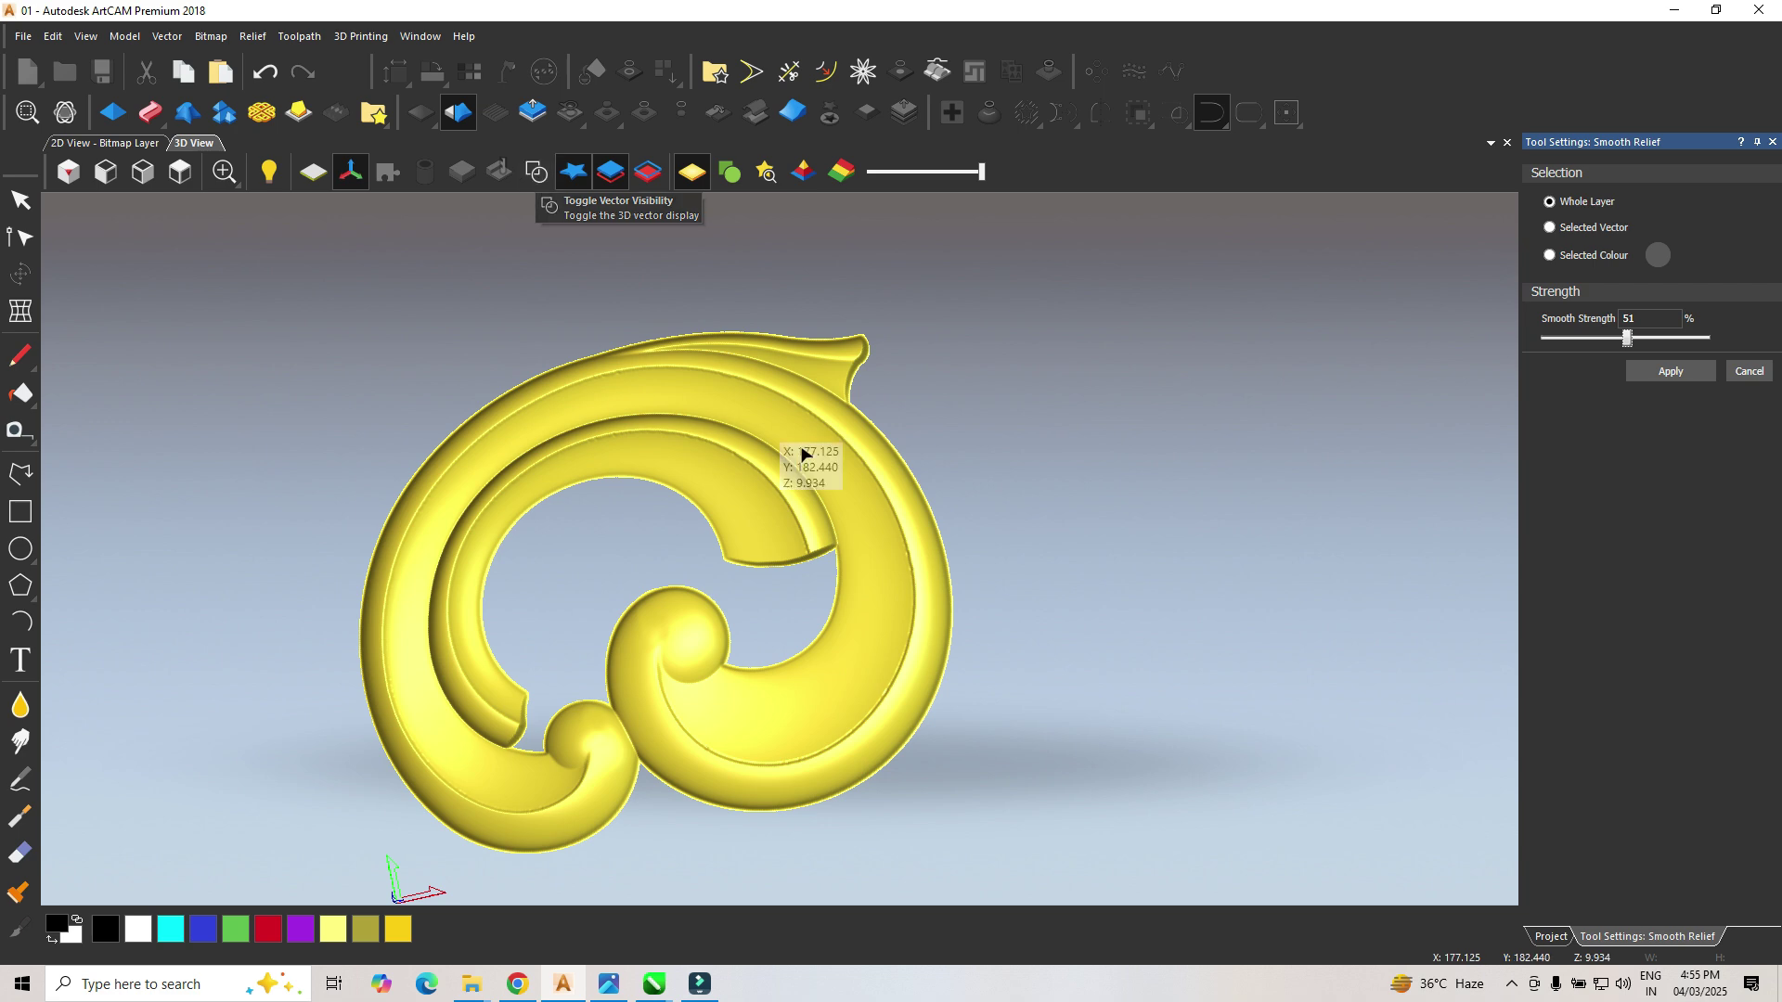
scroll(914, 580, "up", 5)
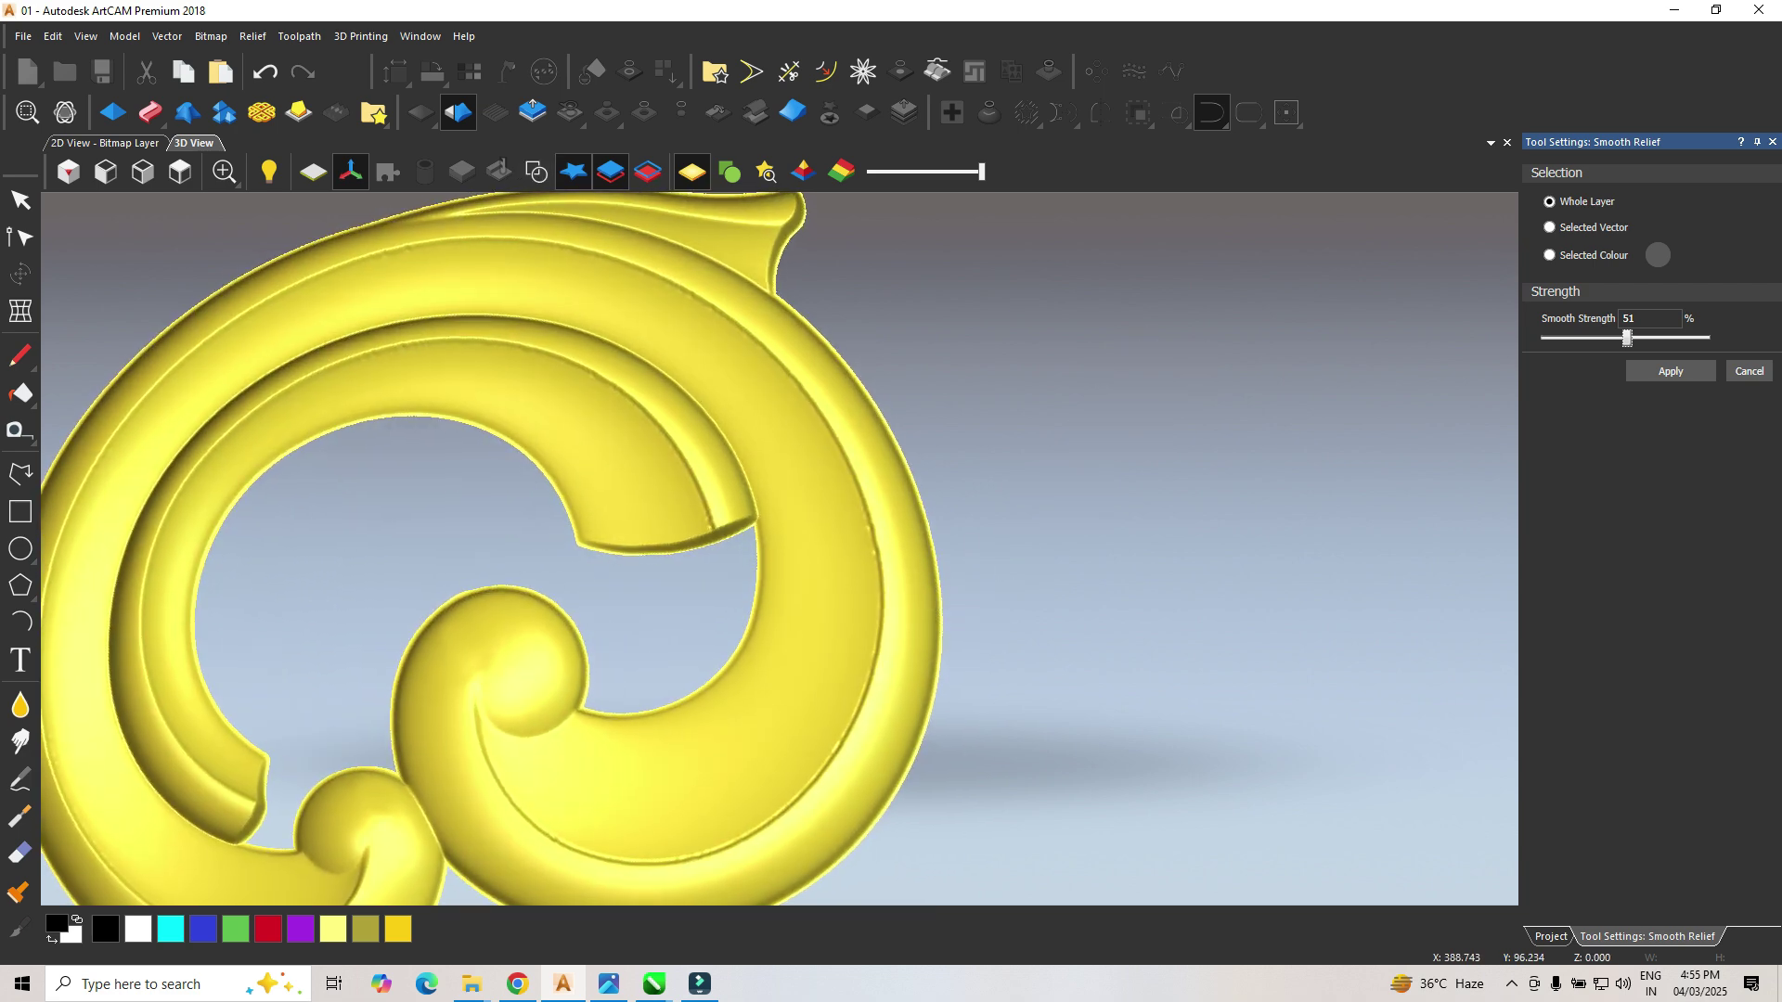
left_click_drag(1630, 338, 1645, 337)
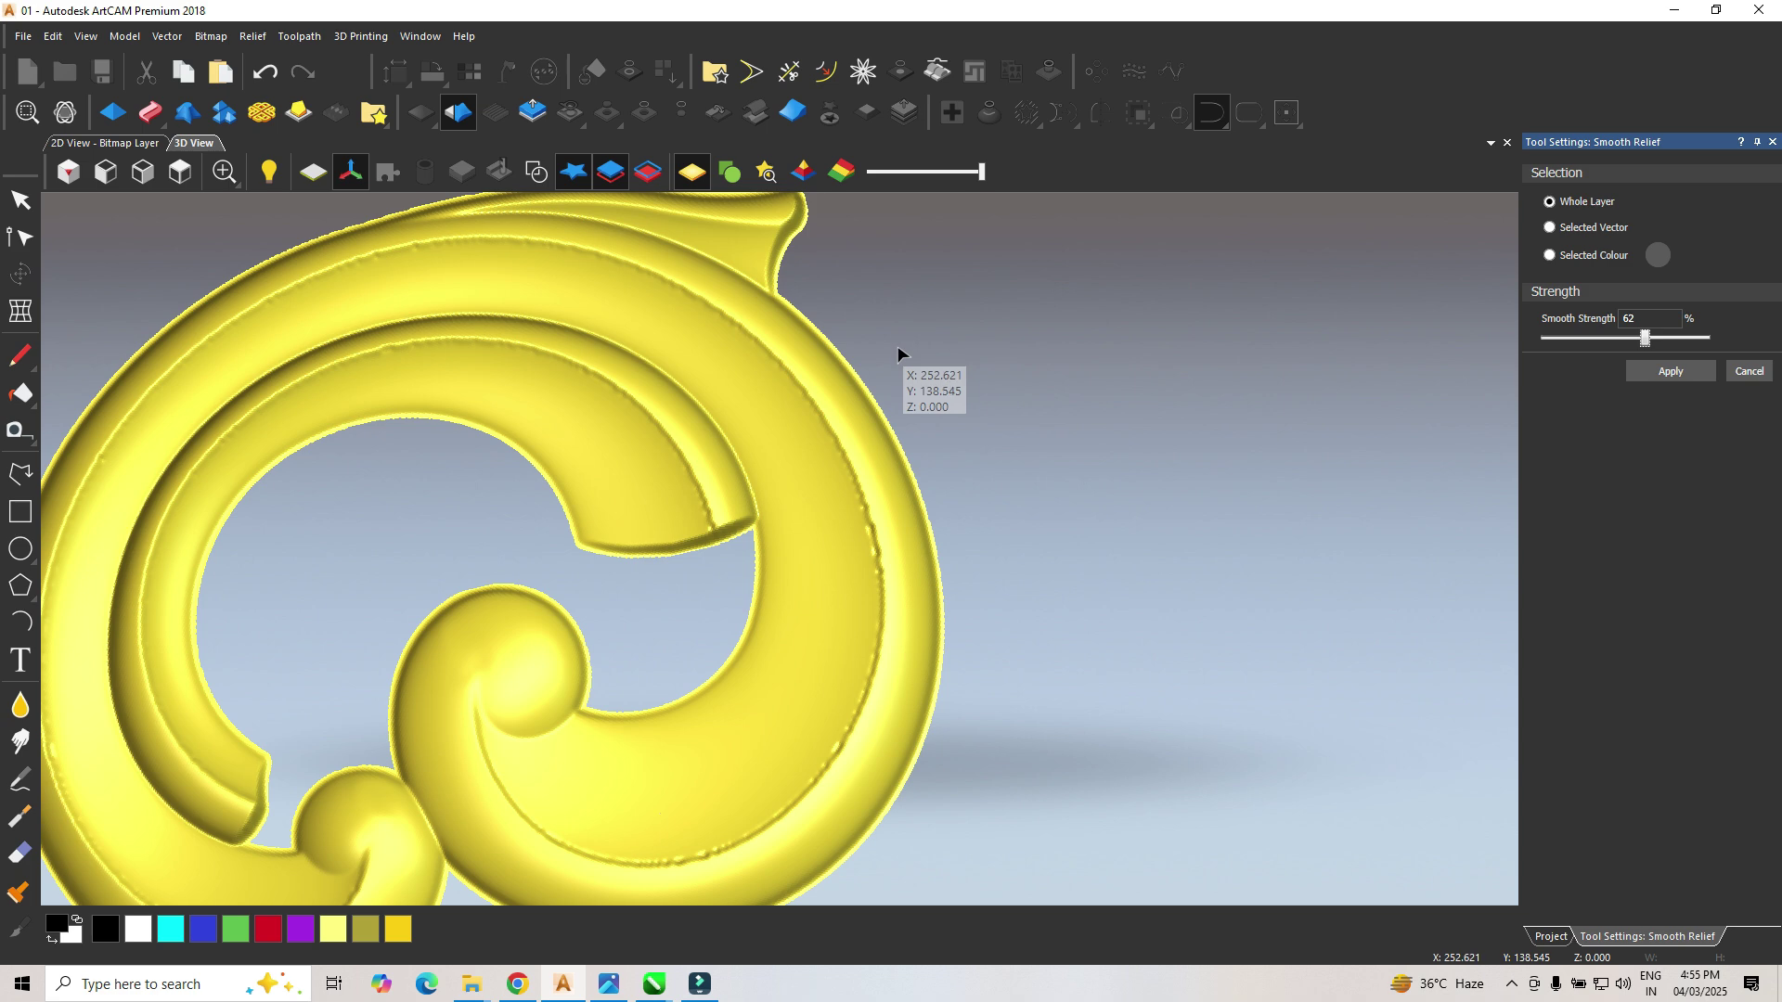
scroll(907, 382, "down", 5)
scroll(844, 637, "up", 5)
left_click_drag(844, 636, 731, 648)
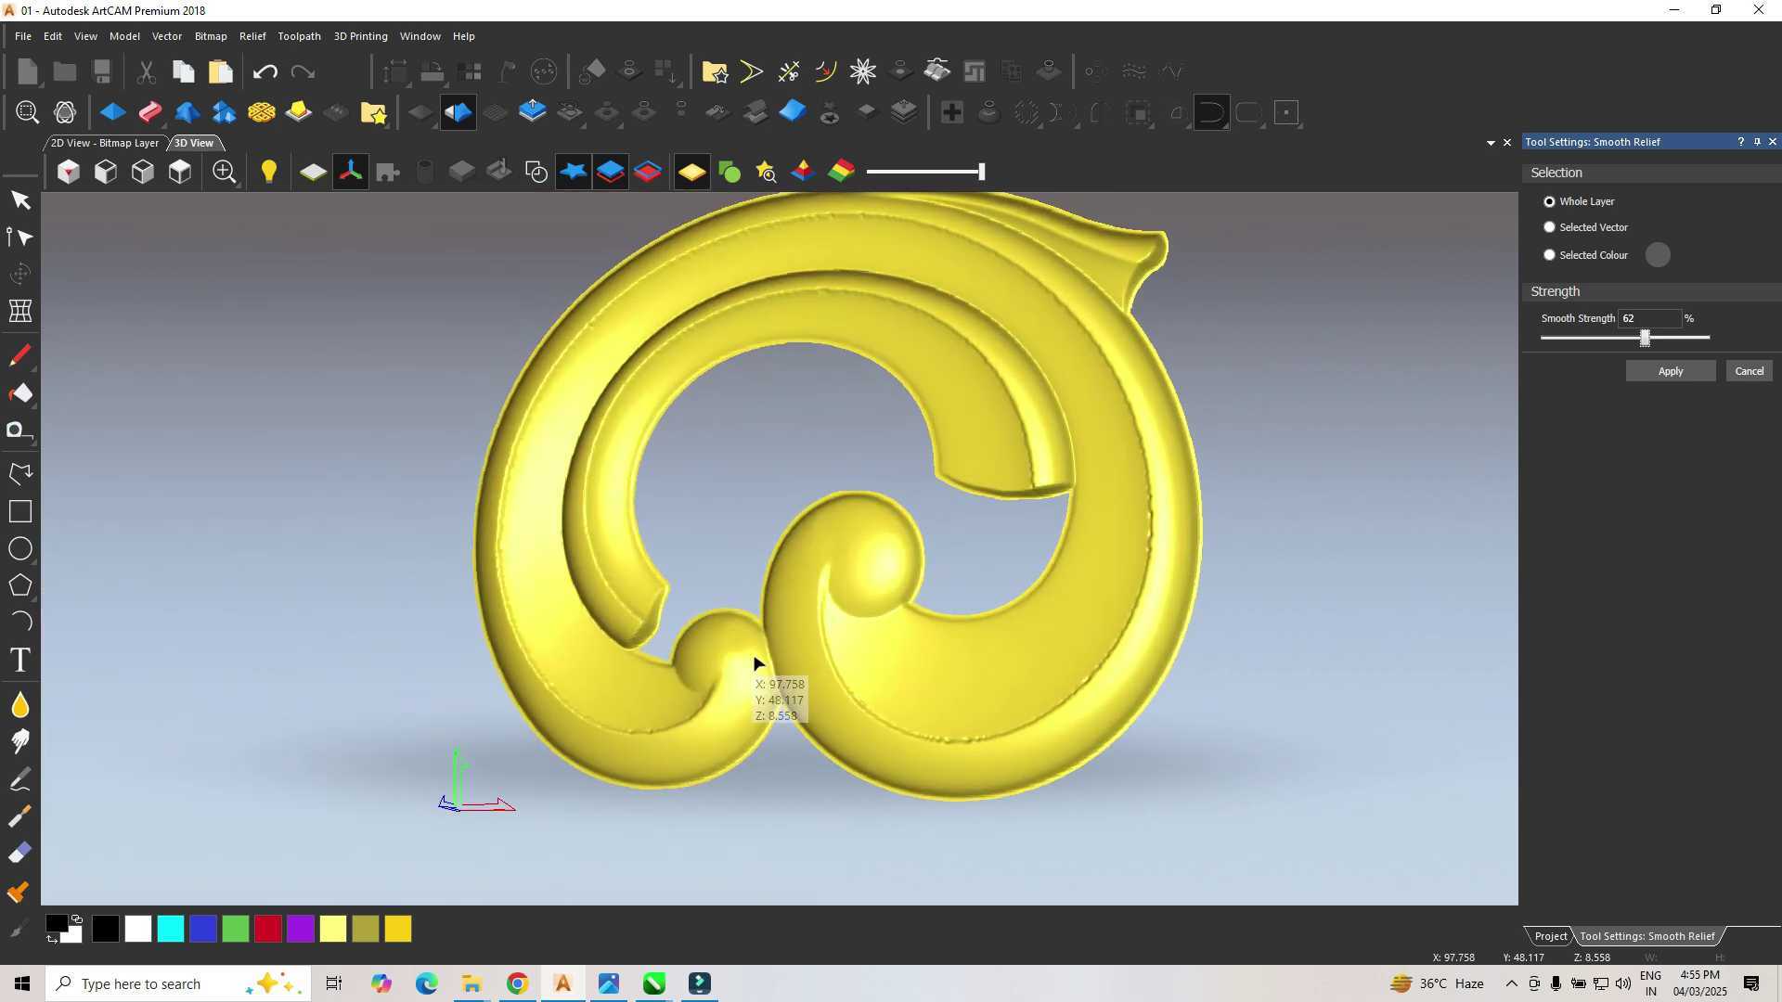
scroll(966, 597, "down", 5)
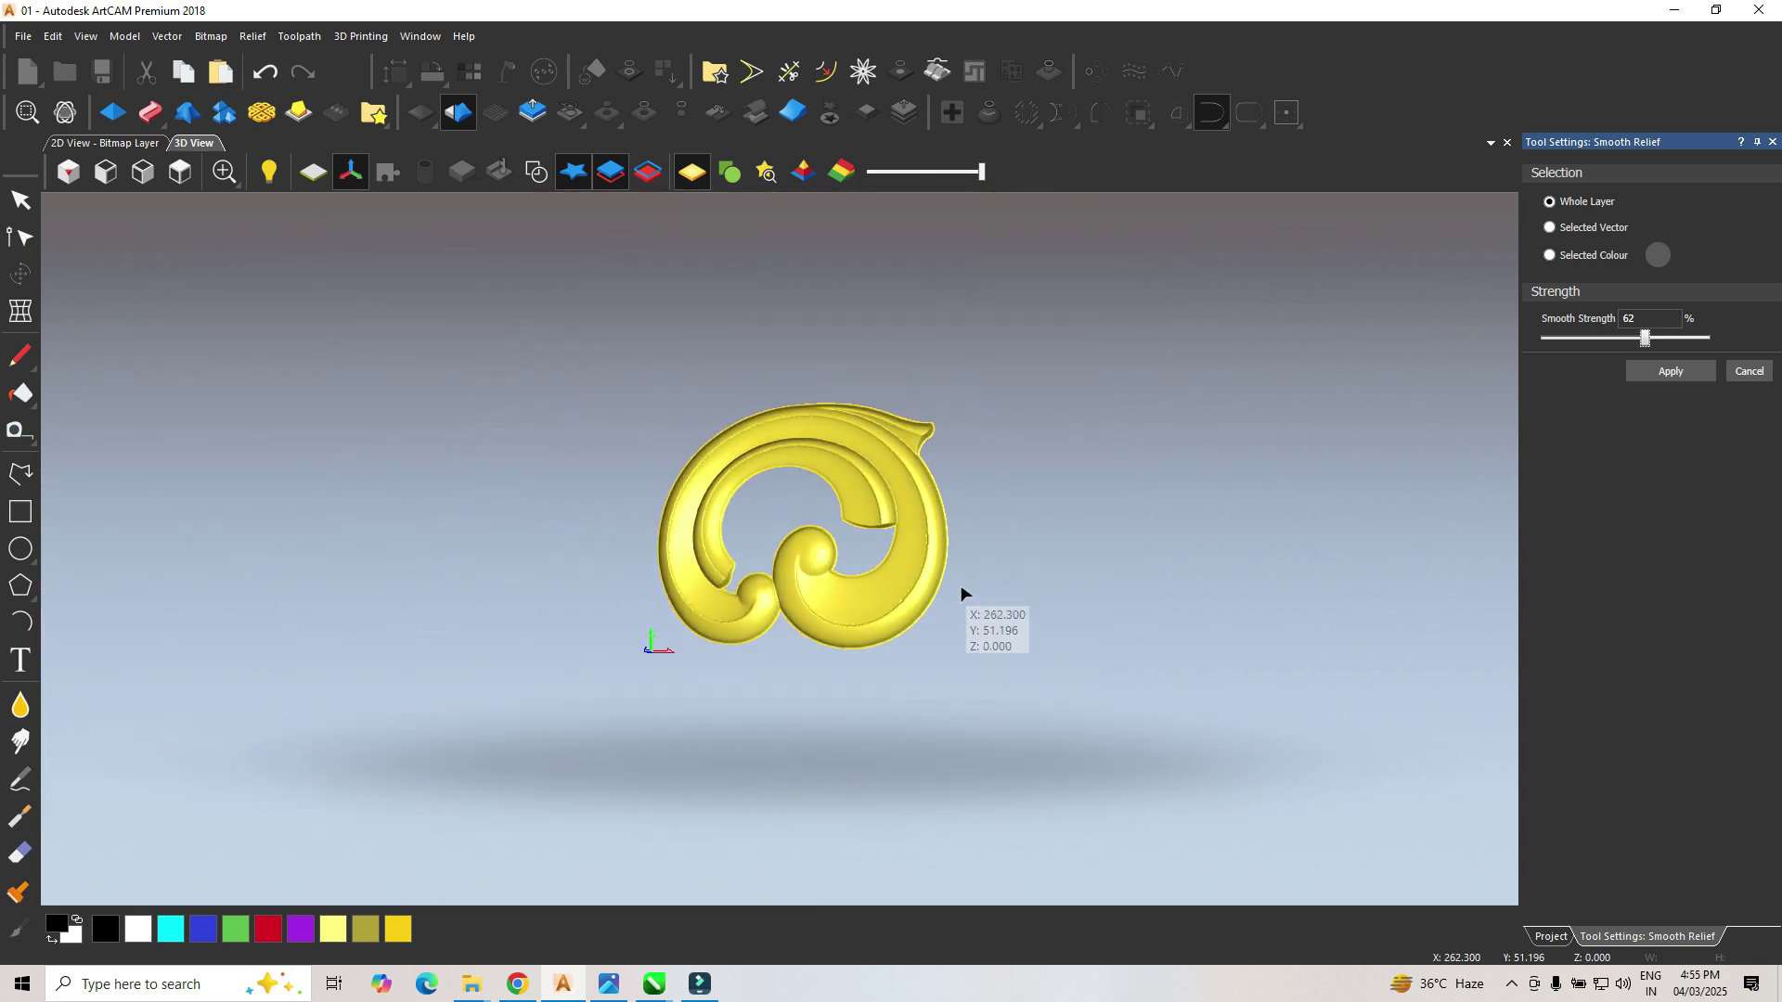
left_click(1750, 371)
Step: Draw a three-point arc of about 26 mm radius along the larger scroll ball's upper edge, below the stray relief sliver, with vectors shown
scroll(802, 538, "up", 3)
scroll(804, 542, "up", 4)
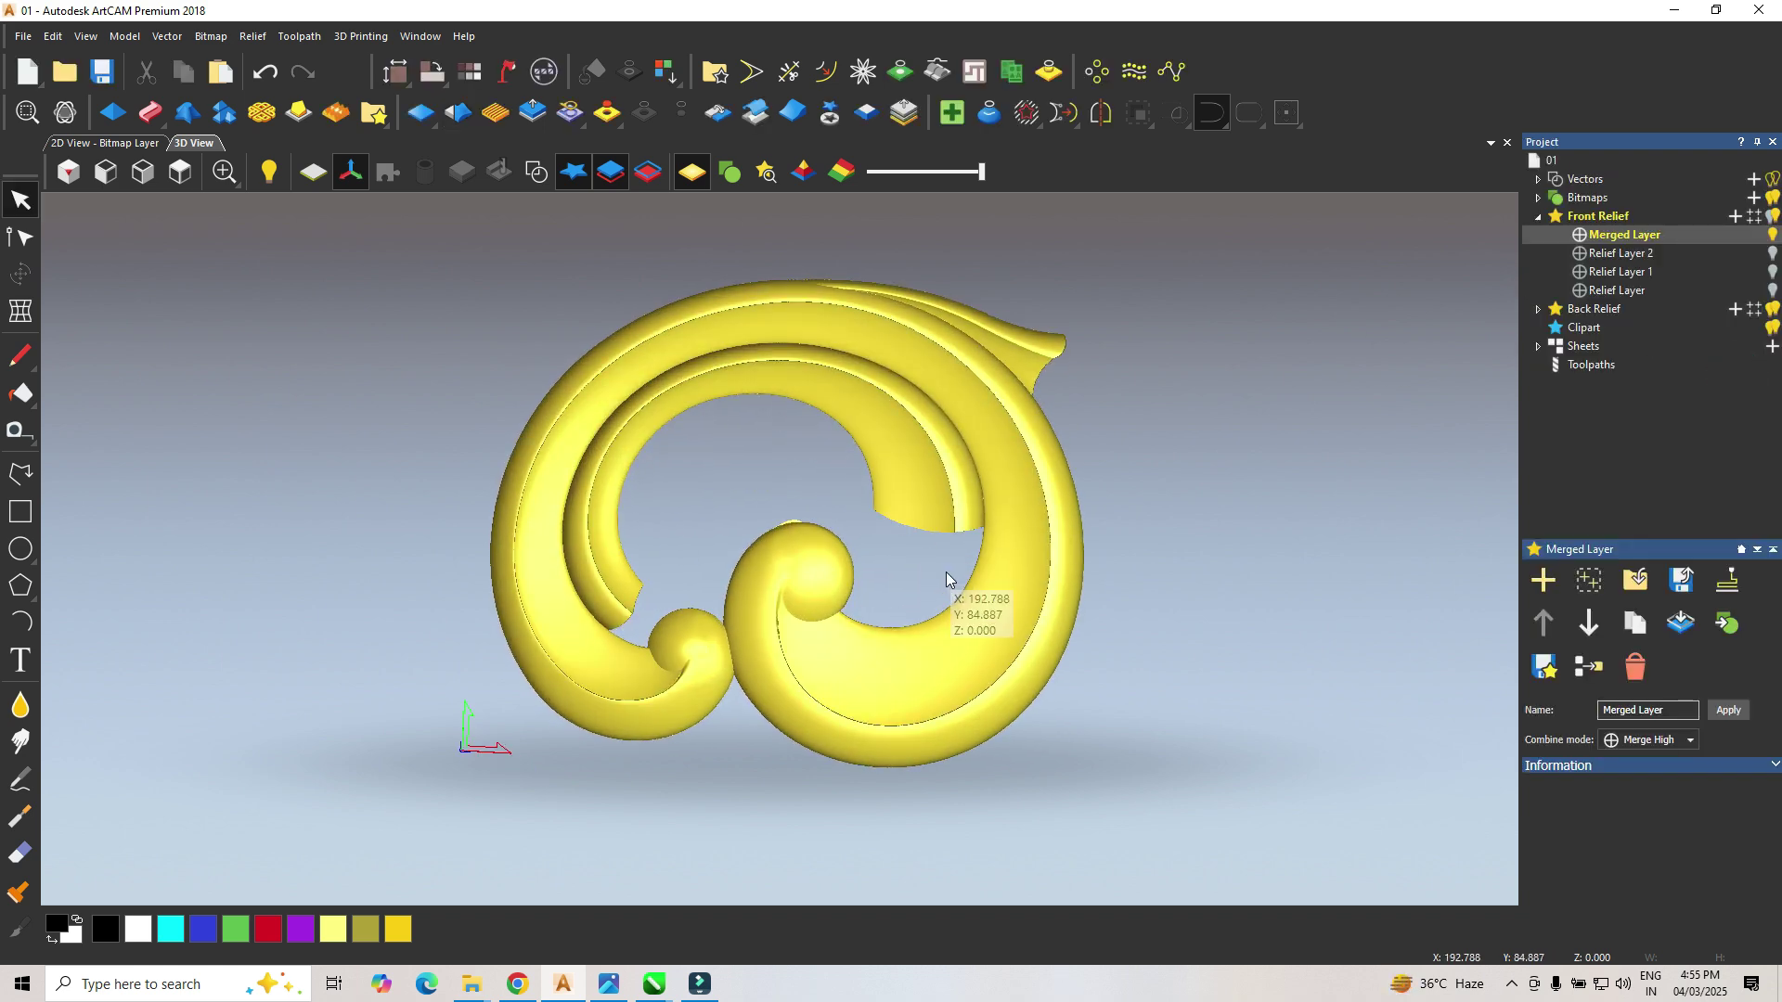
scroll(832, 531, "up", 3)
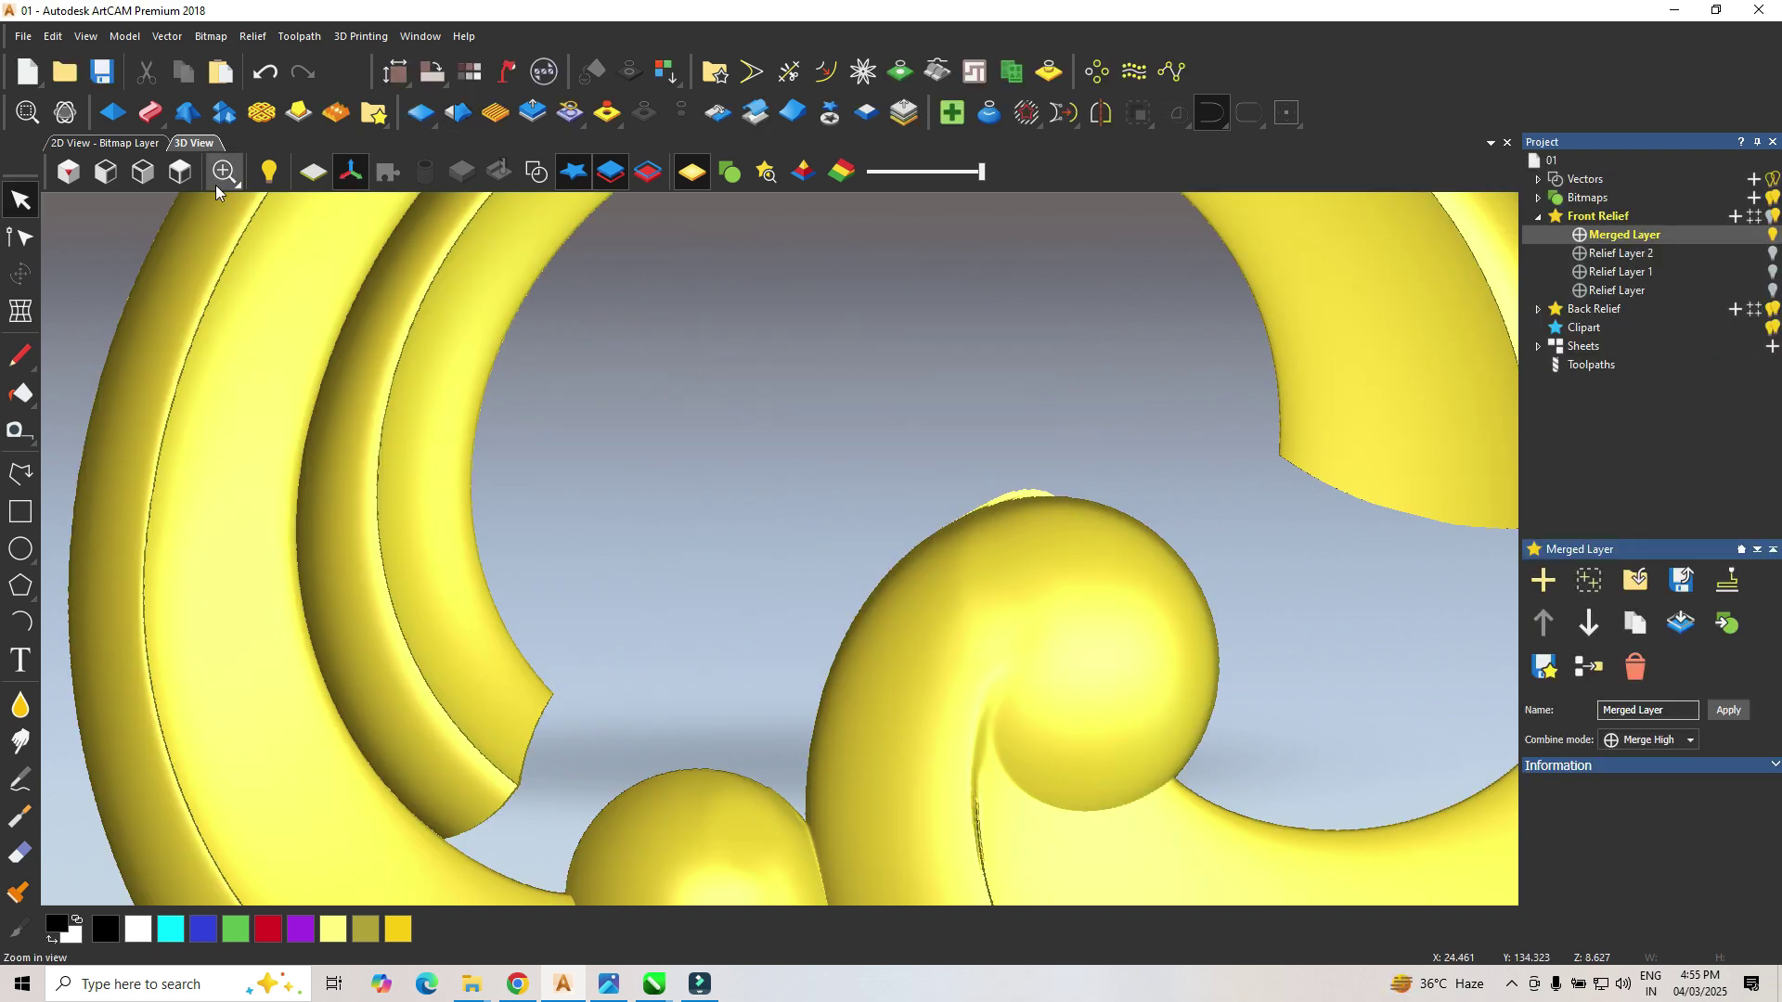
left_click(189, 176)
scroll(722, 620, "up", 8)
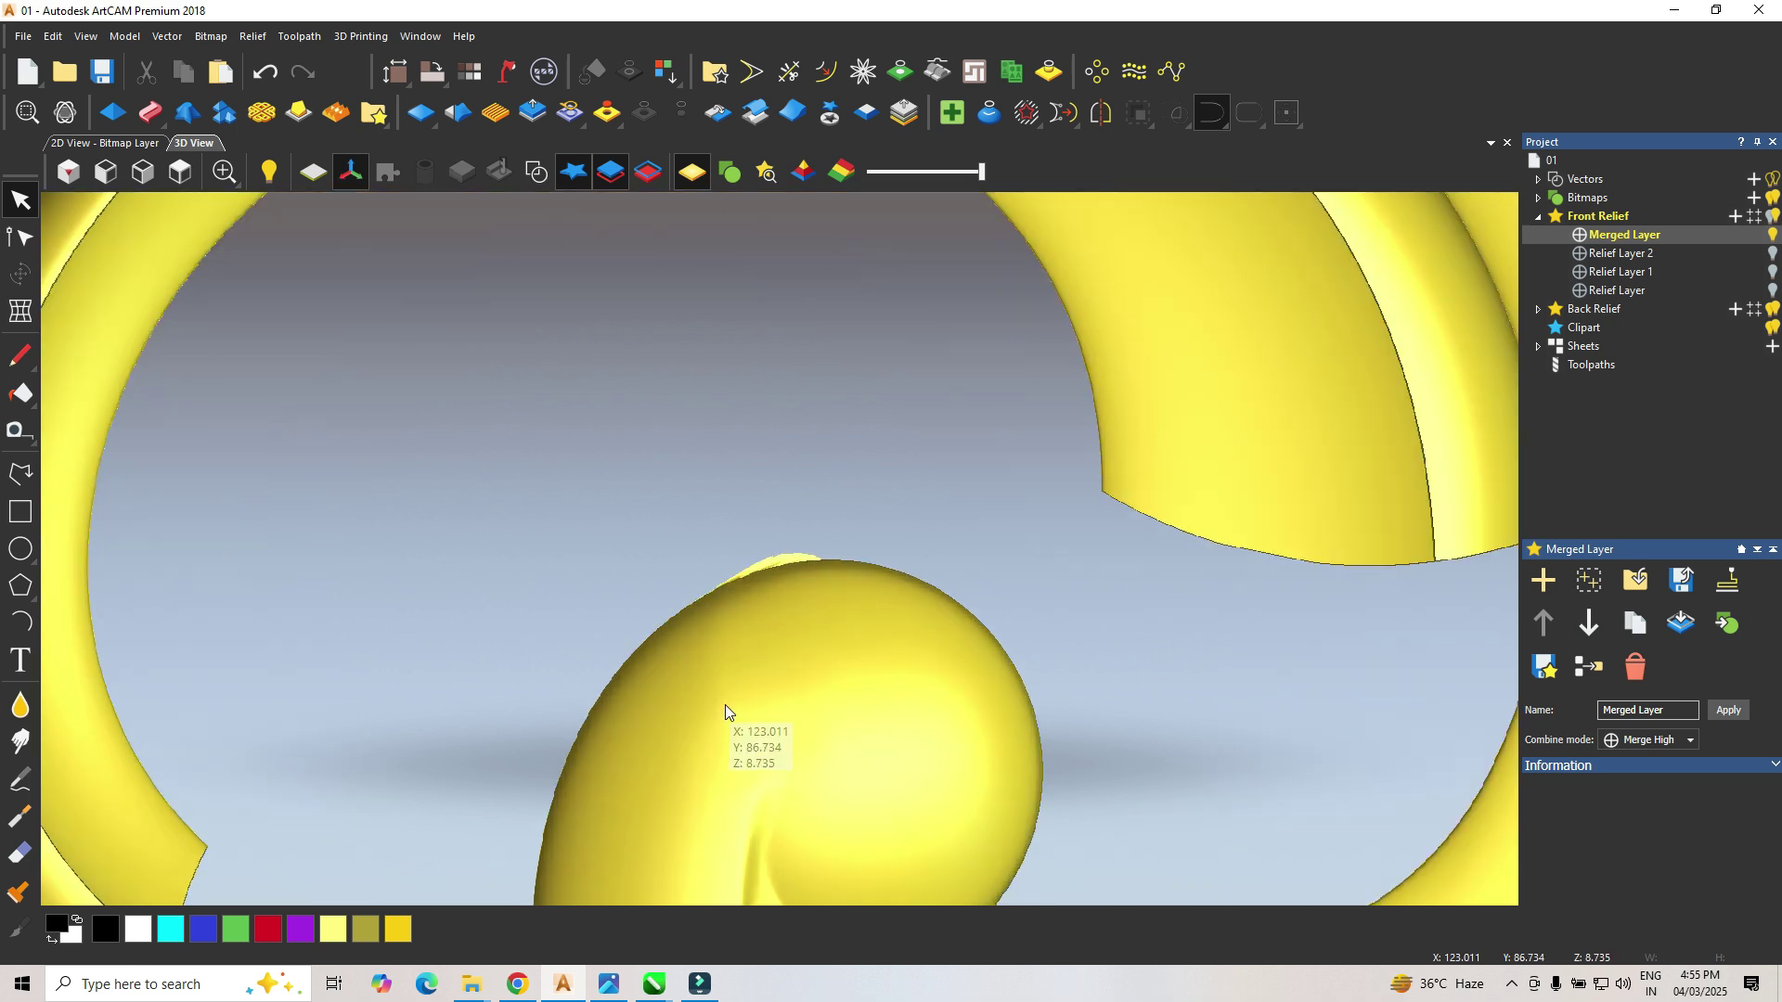
left_click(20, 622)
left_click(536, 172)
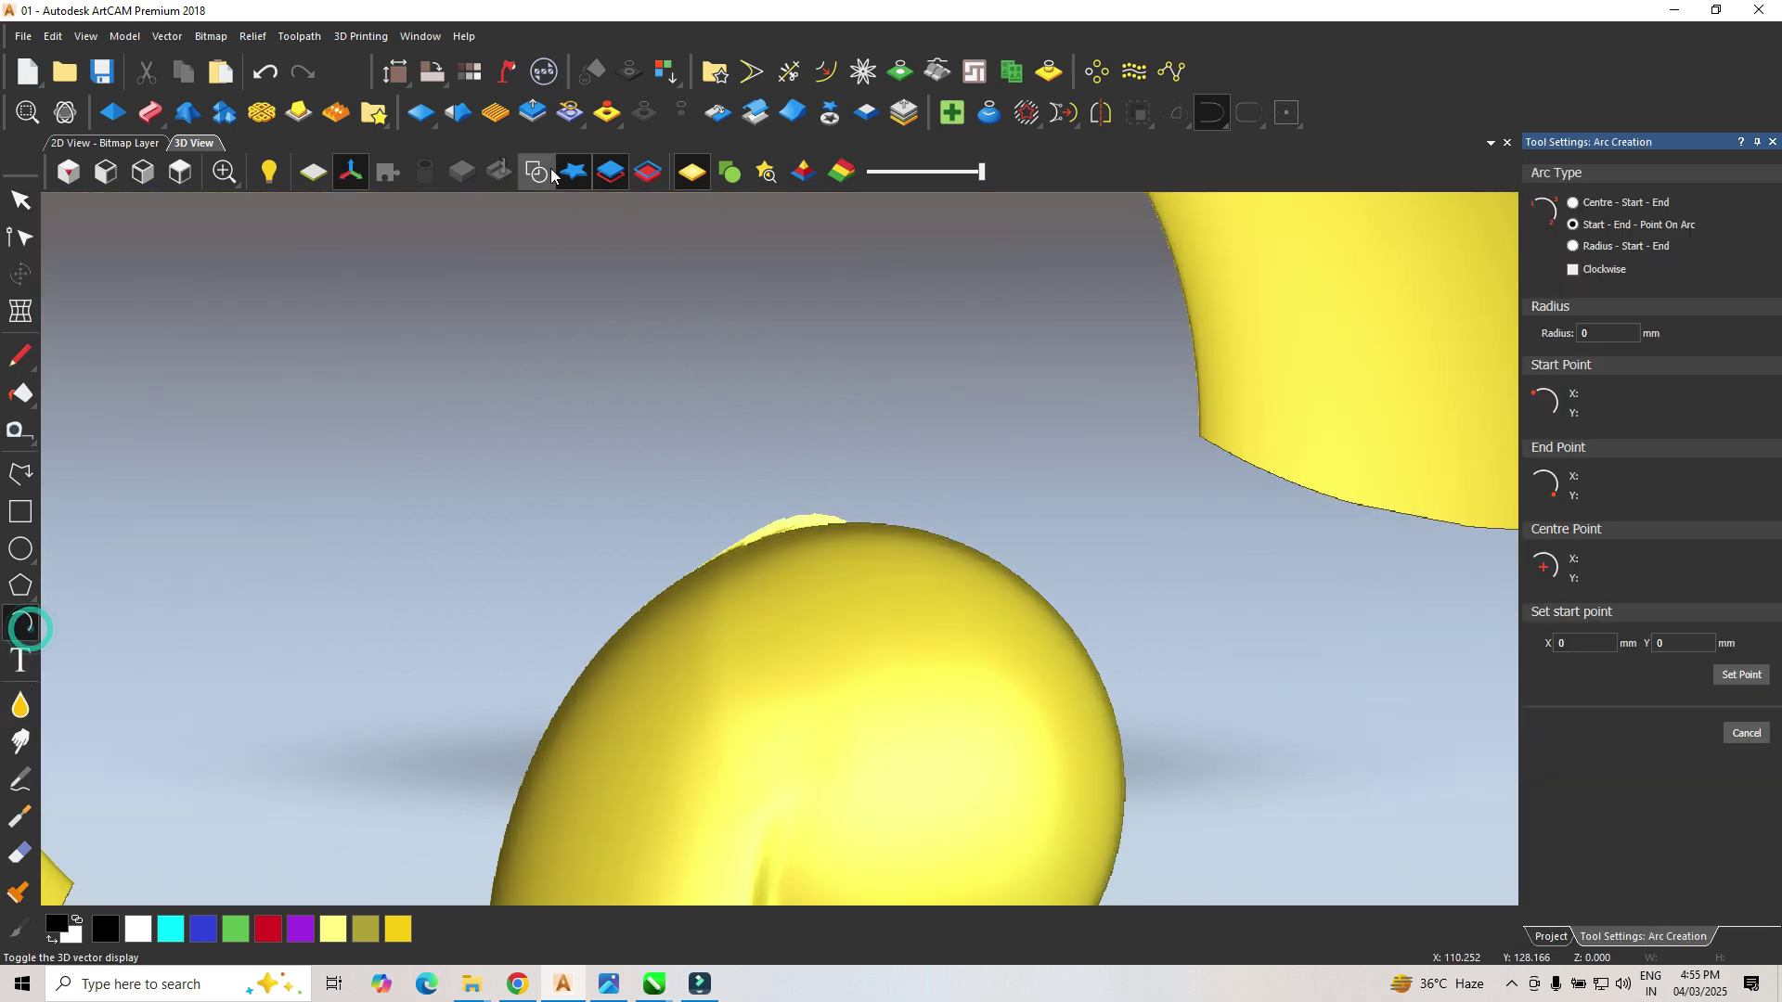
left_click(654, 601)
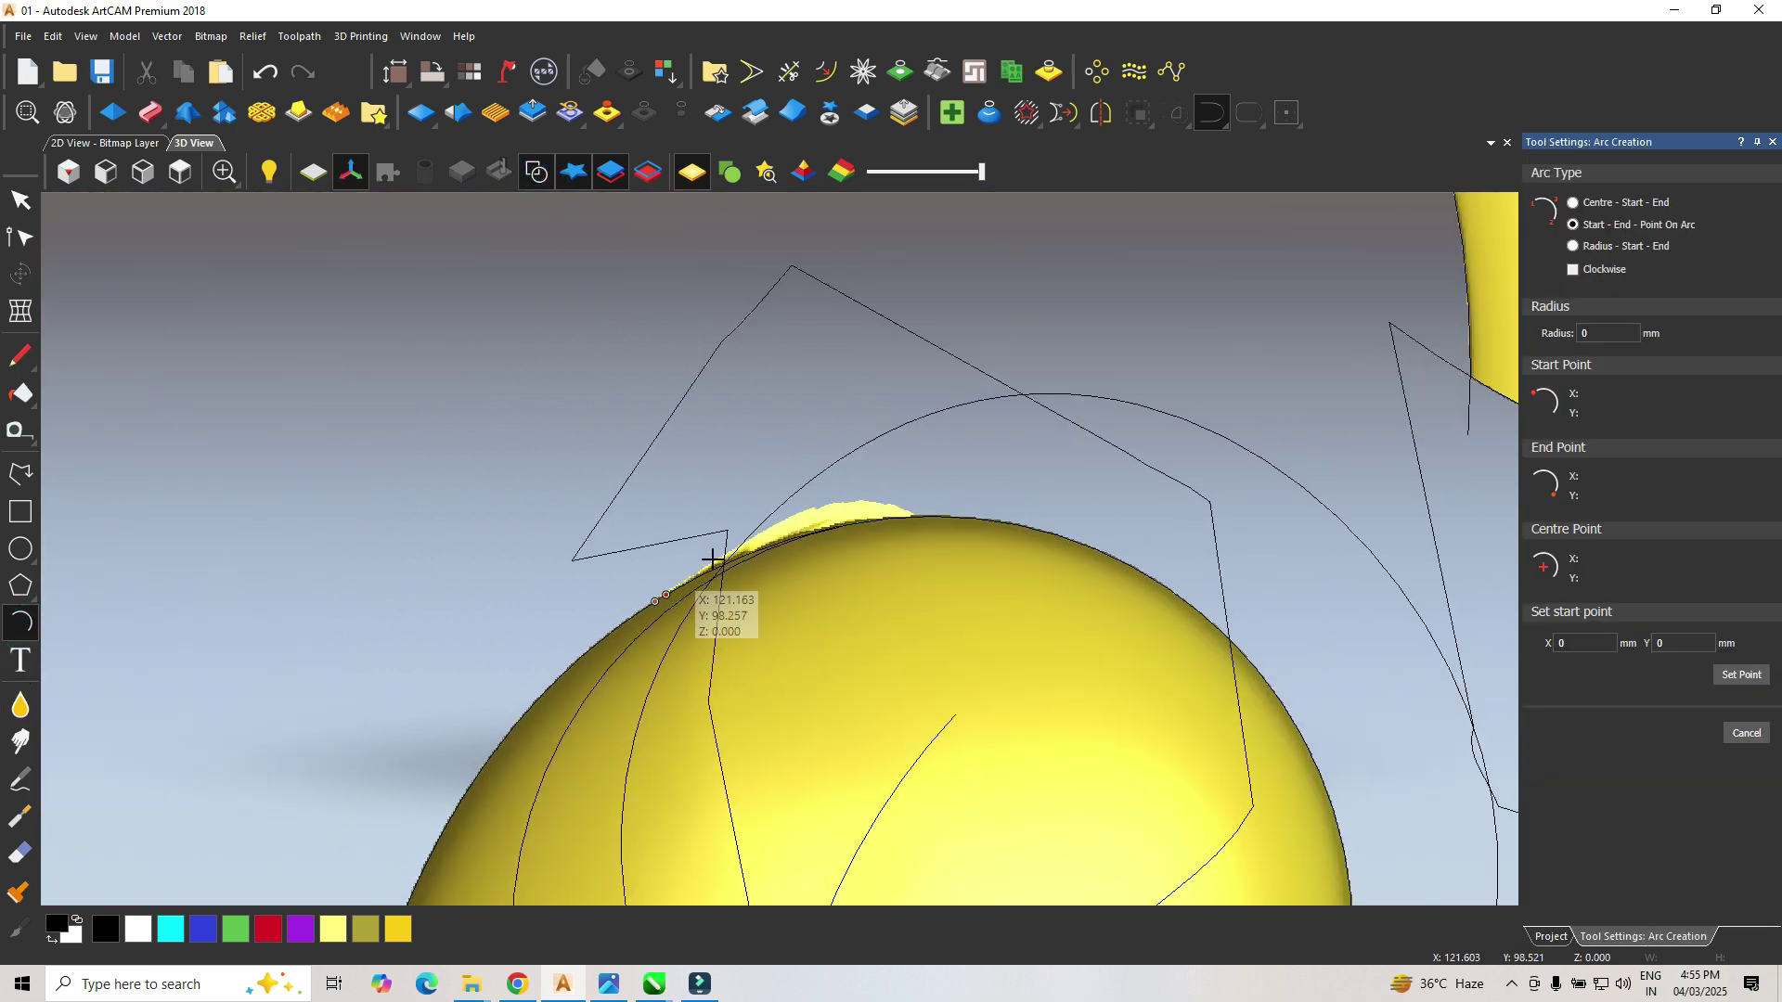
left_click(1000, 525)
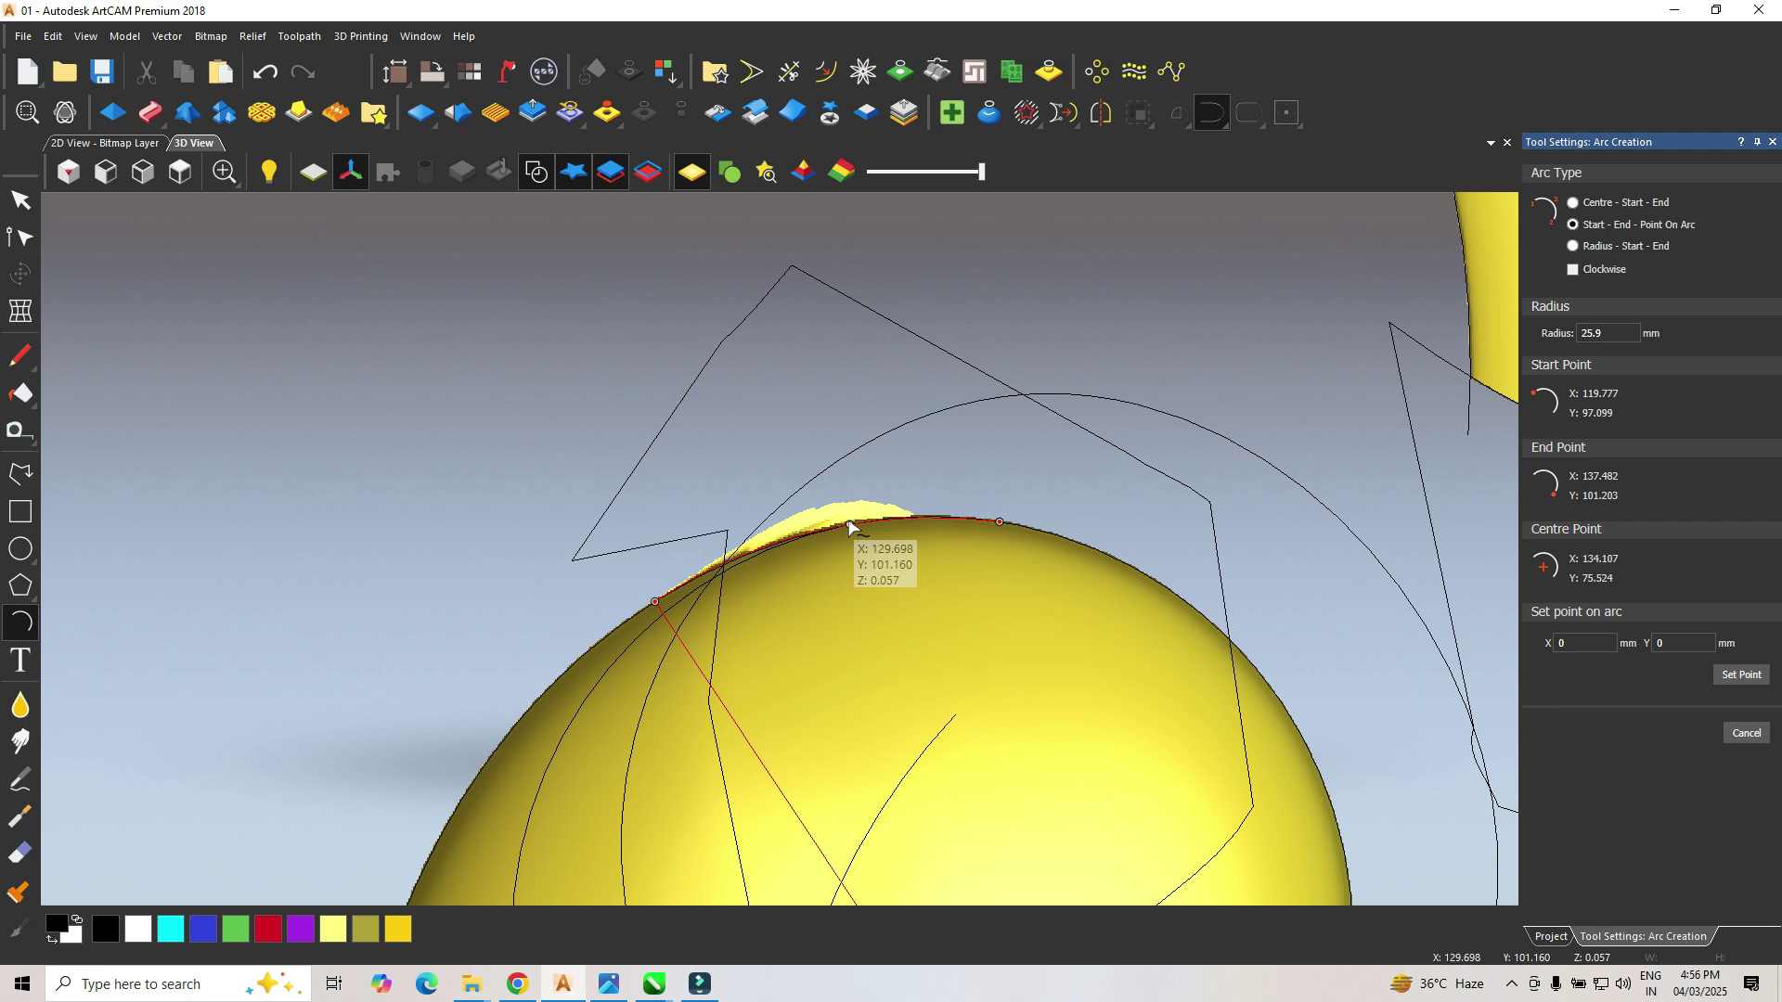
left_click(841, 527)
Step: Draw a polyline around the stray sliver and join it to the arc, forming a closed outline about 21 mm wide and 9 mm high
left_click(20, 474)
left_click(654, 602)
left_click(635, 502)
left_click(831, 430)
left_click(891, 429)
left_click(1021, 464)
left_click(1032, 491)
key("Escape")
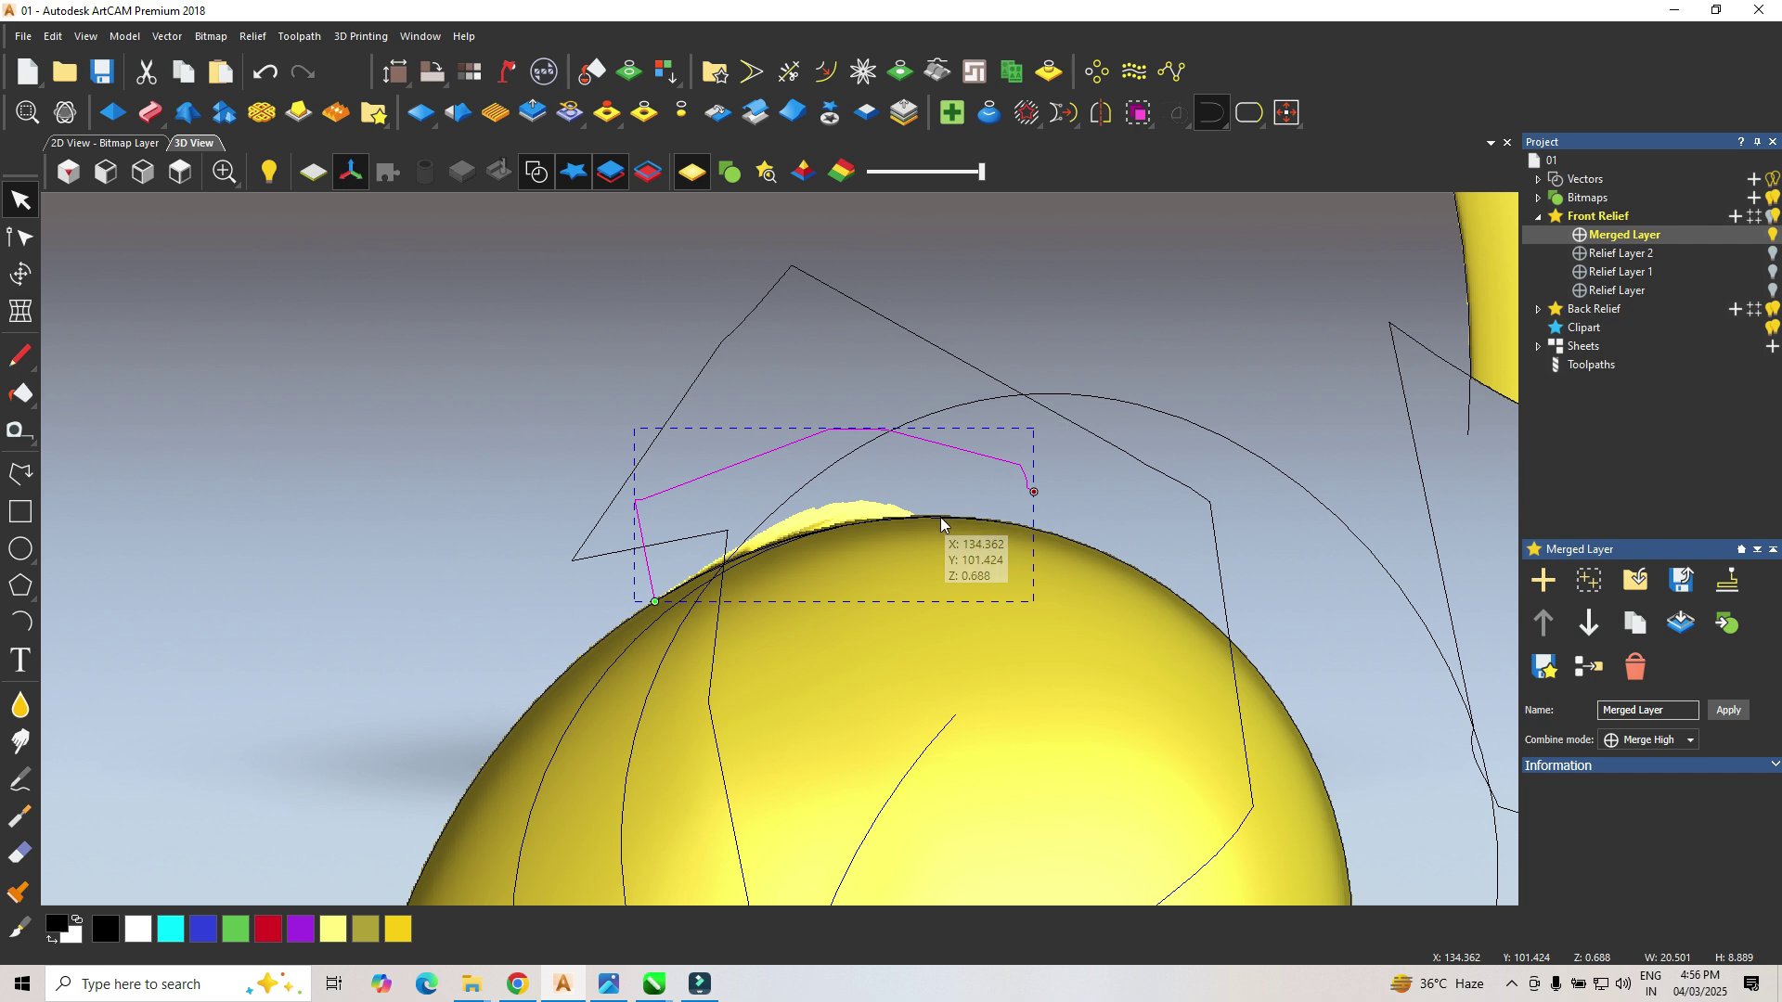
left_click(1247, 112)
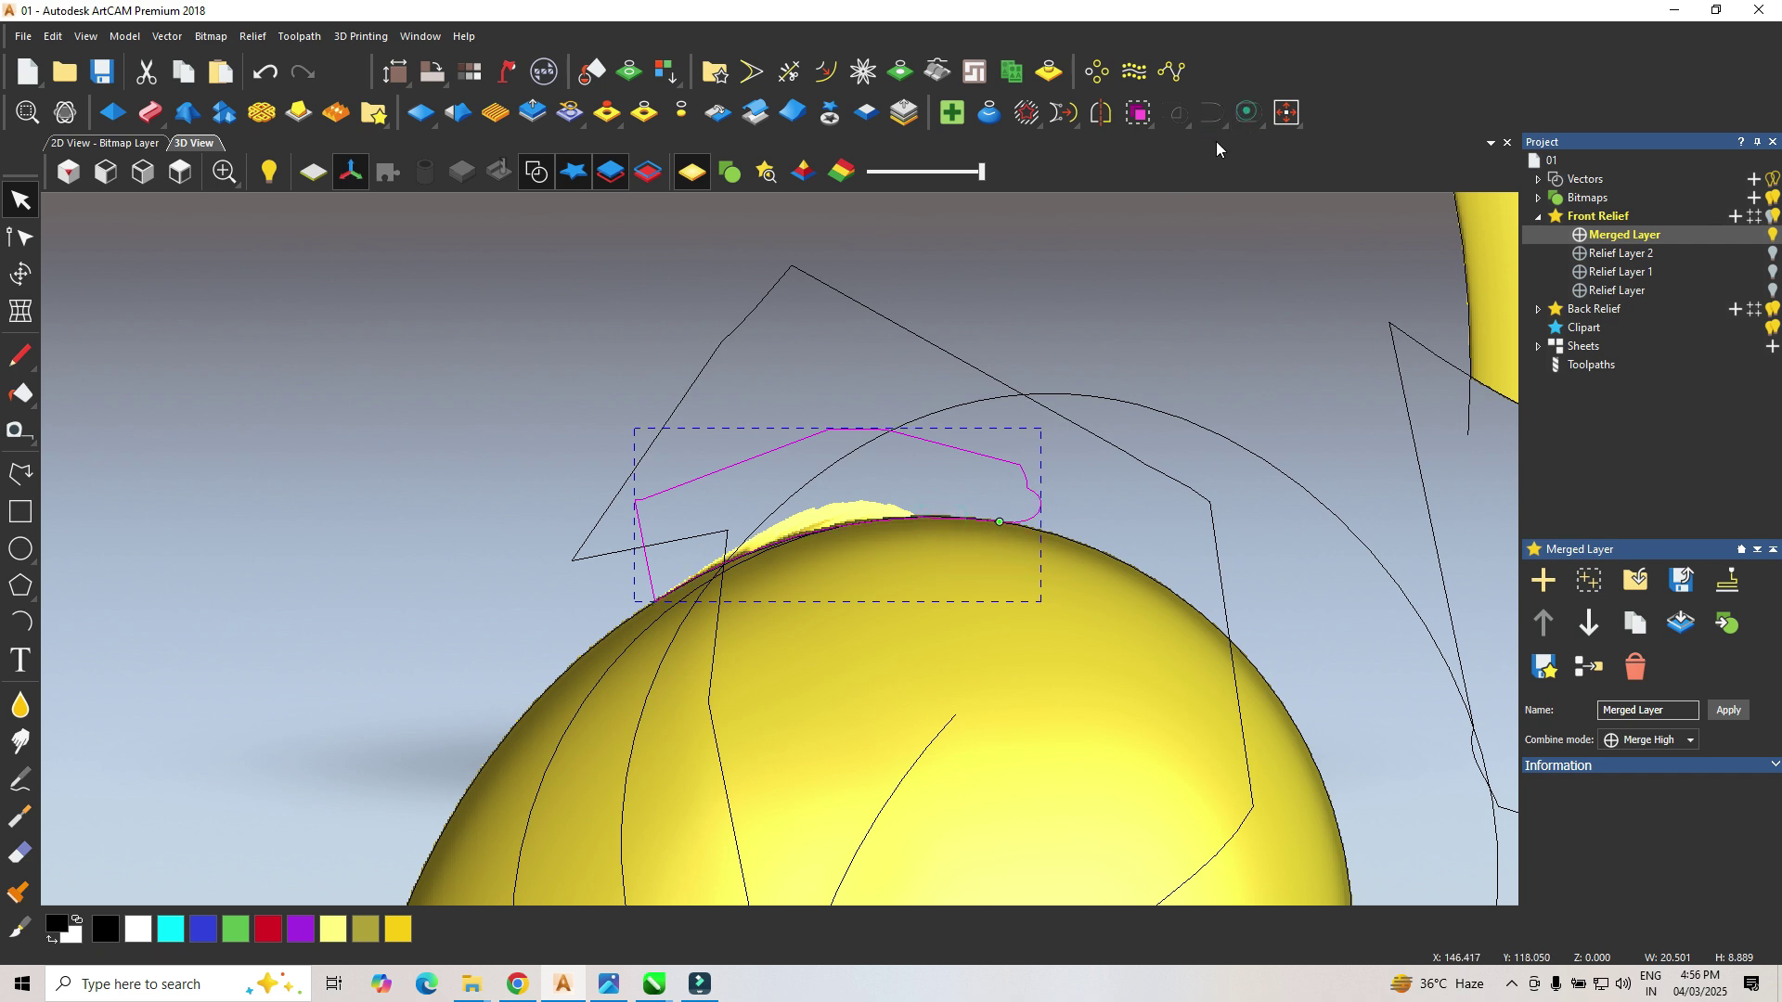
Step: Remove the stray relief inside the closed outline above the scroll ball, and delete the outline
left_click(636, 111)
left_click(861, 368)
left_click(798, 440)
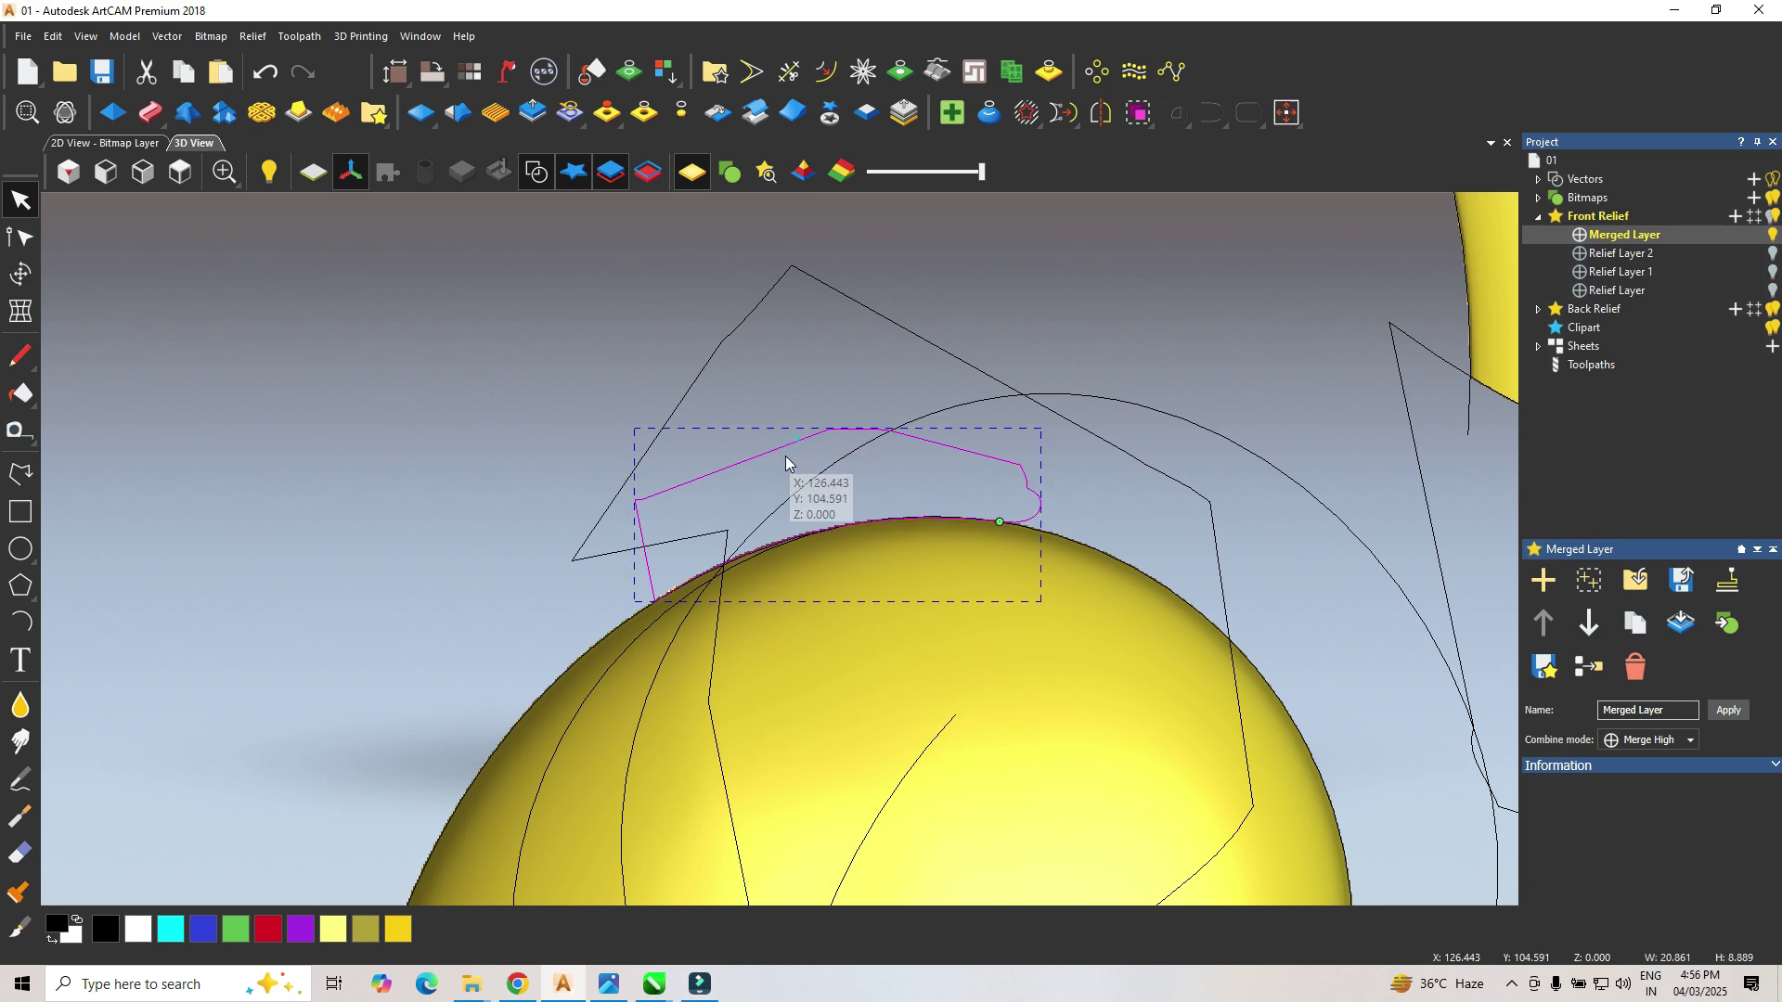
key("Delete")
Step: Hide the vectors and inspect the cleaned scroll ornament in the 3D view
scroll(775, 440, "down", 5)
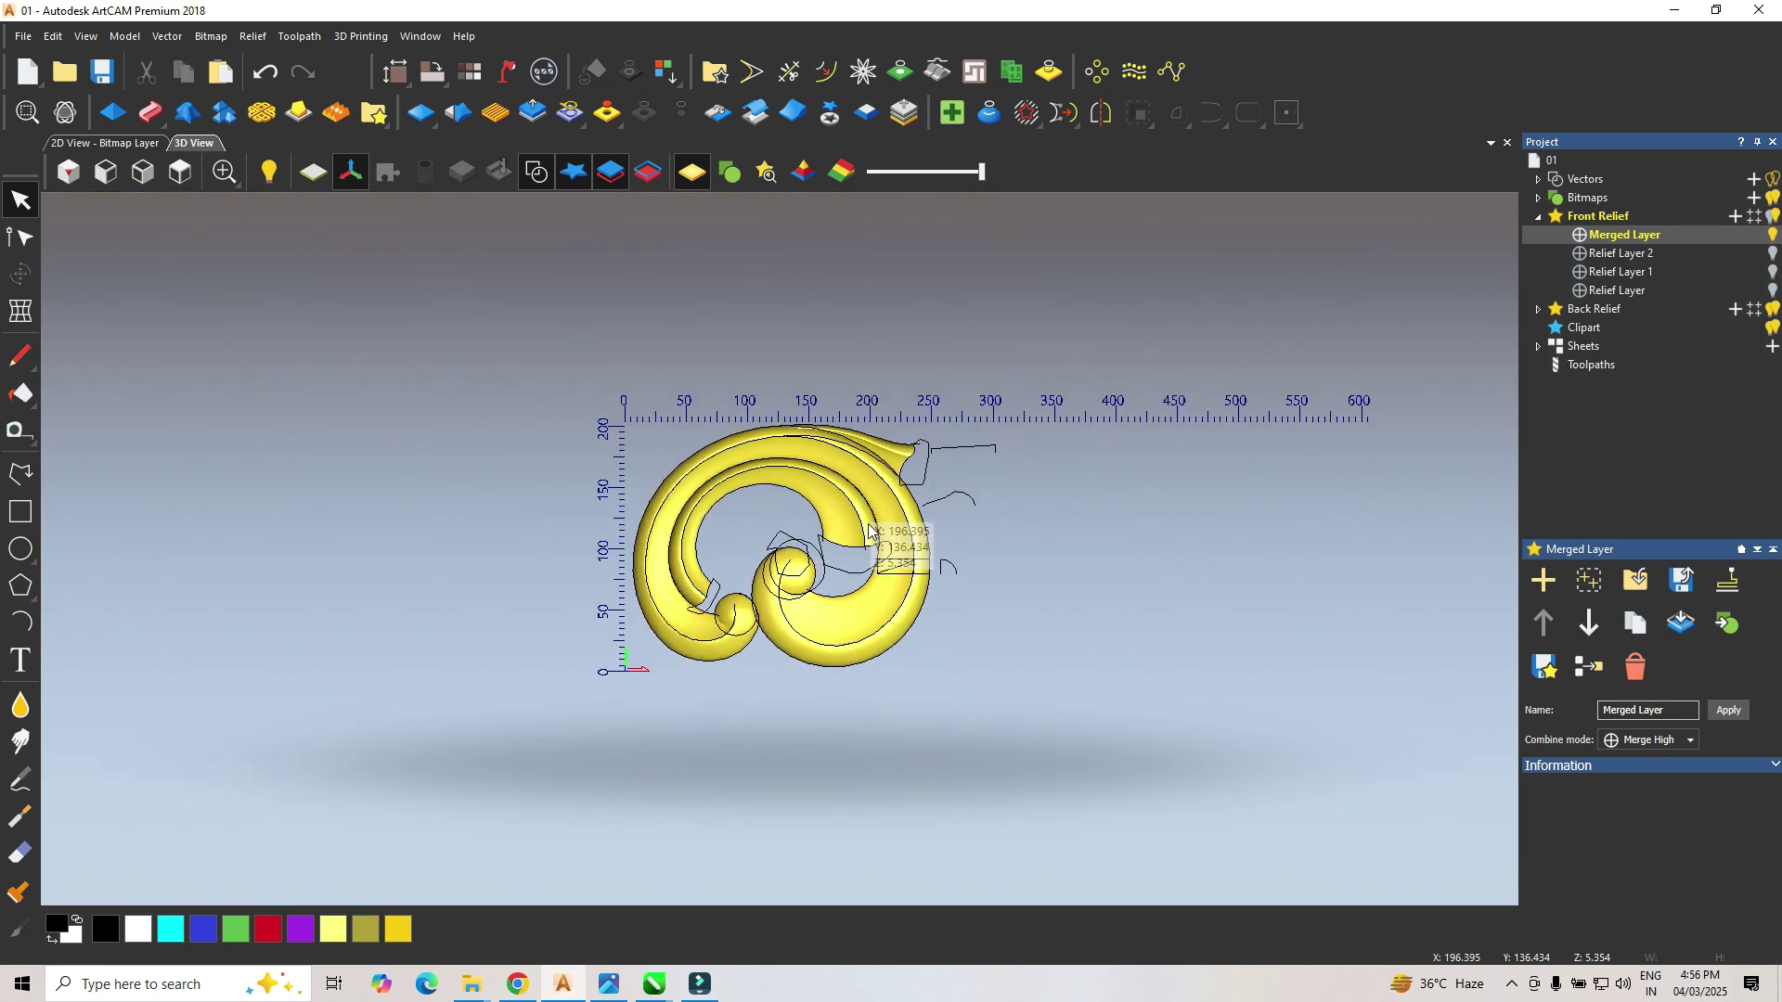
left_click(538, 172)
scroll(787, 523, "up", 2)
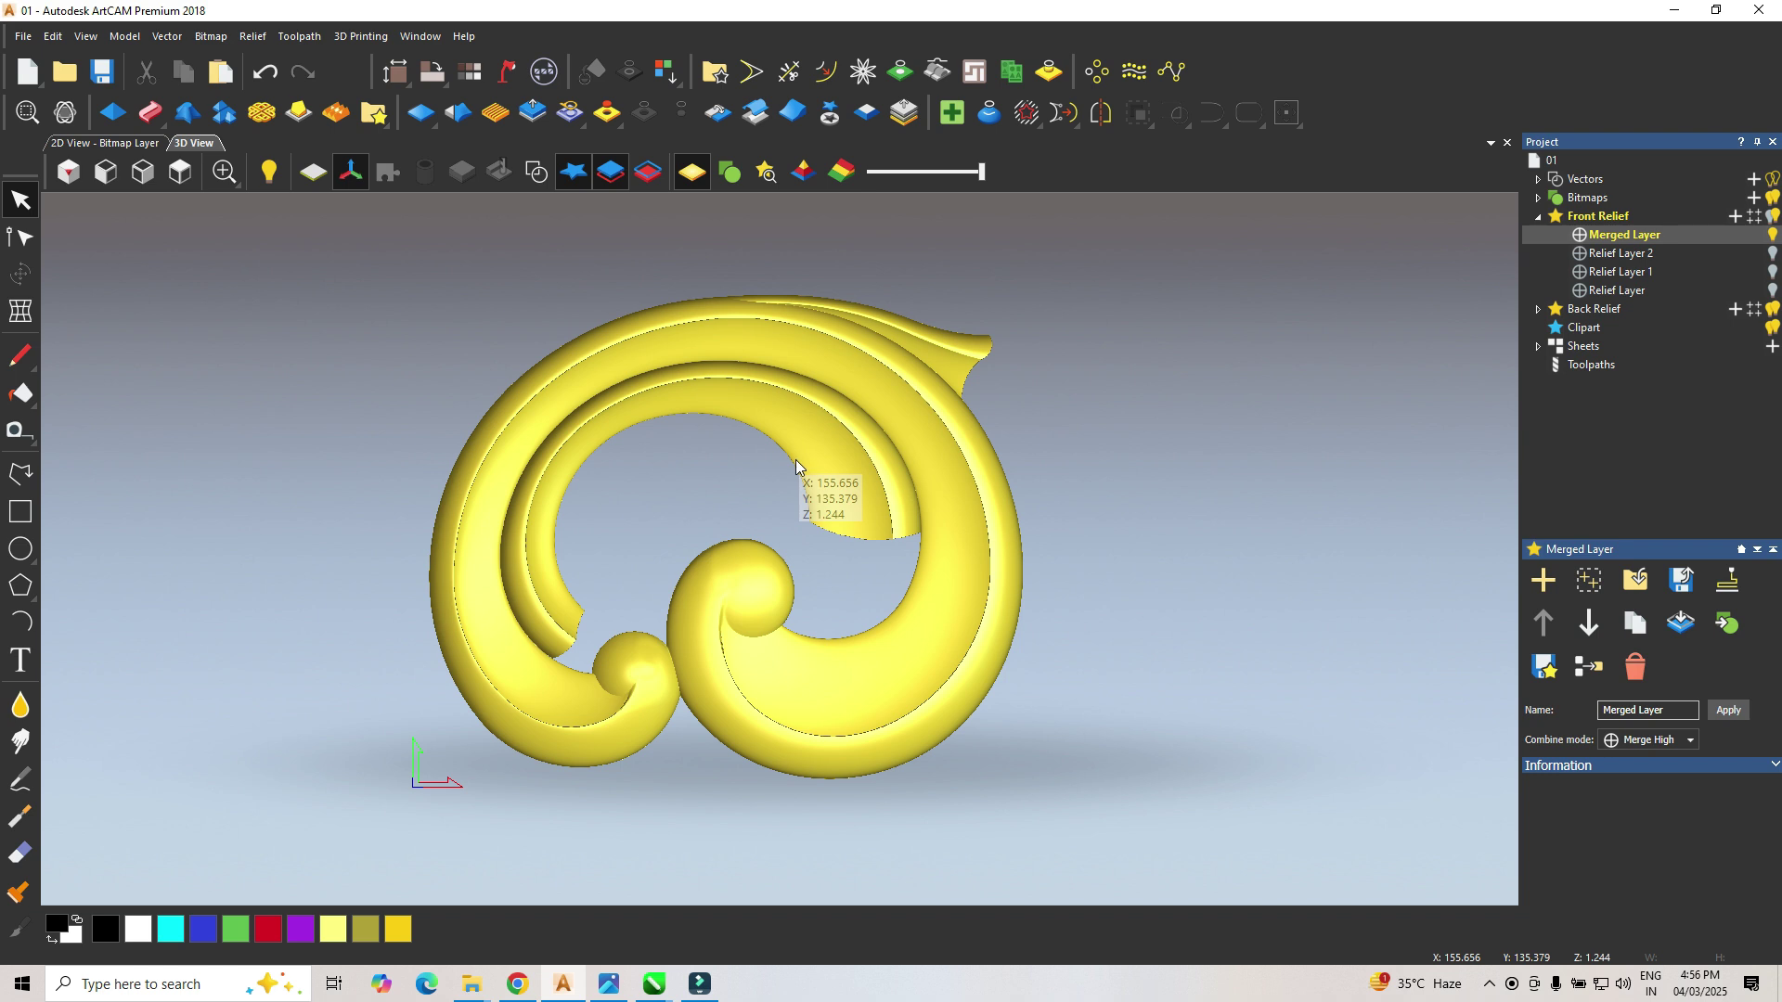
scroll(795, 464, "down", 3)
scroll(716, 555, "up", 5)
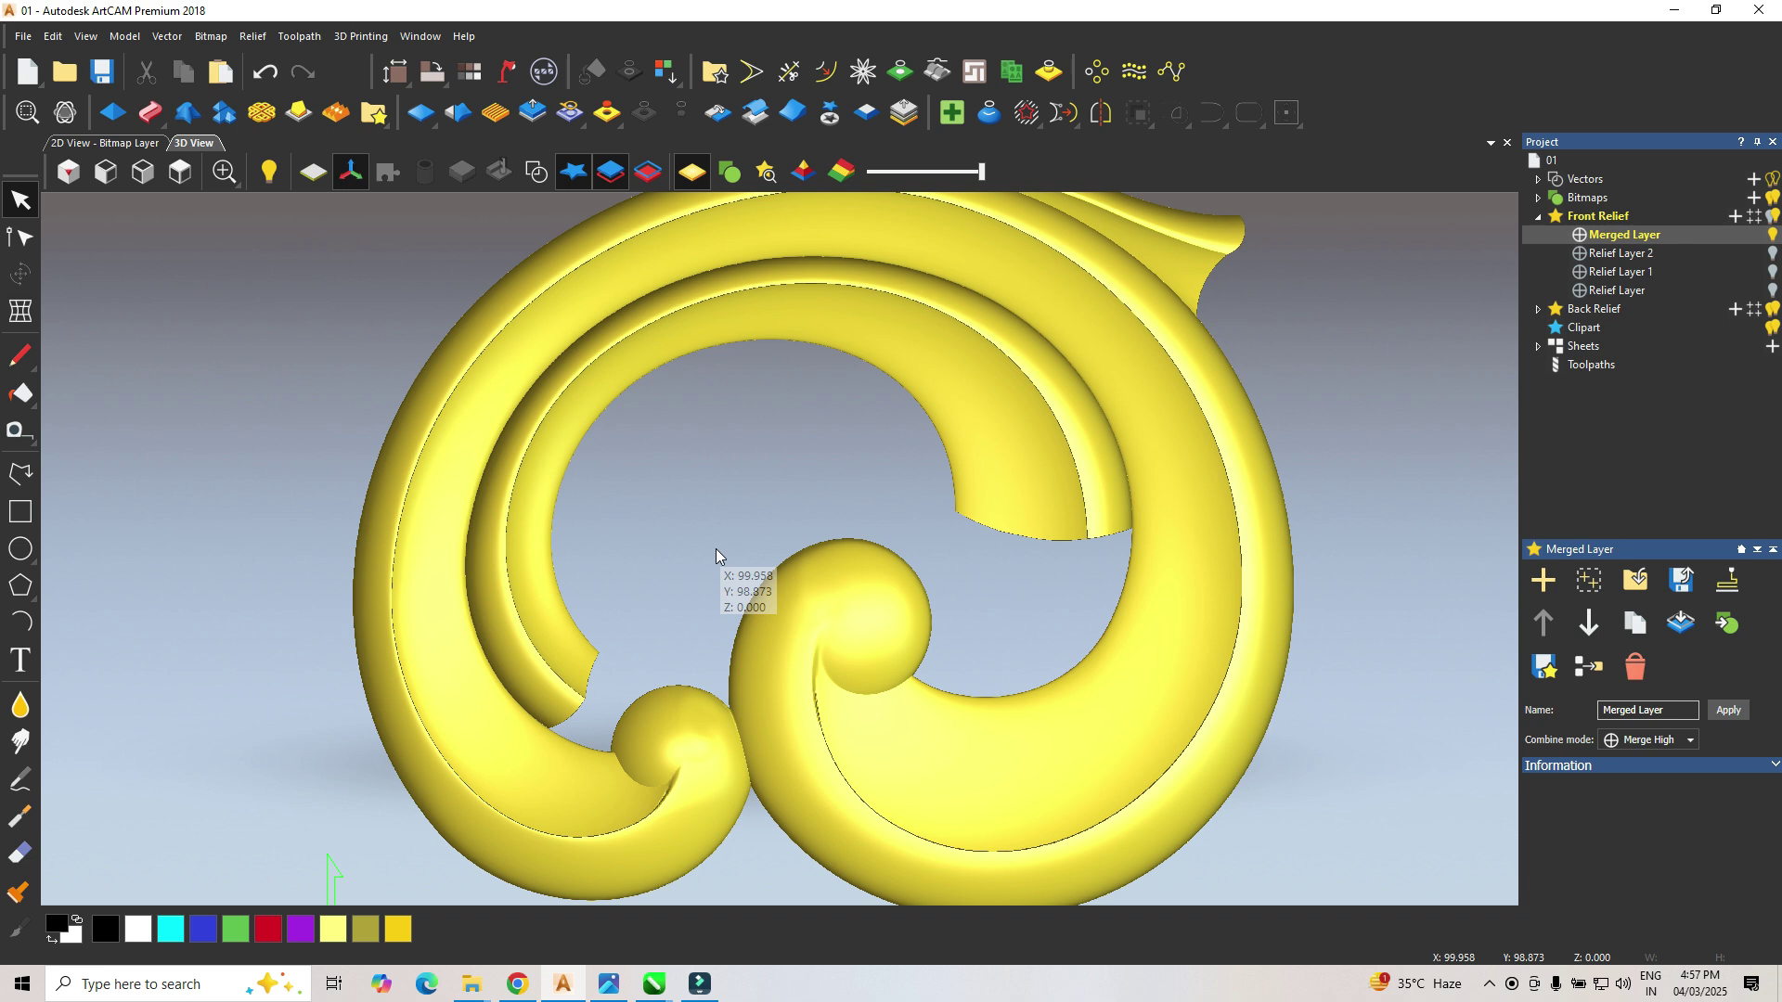
scroll(810, 618, "down", 1)
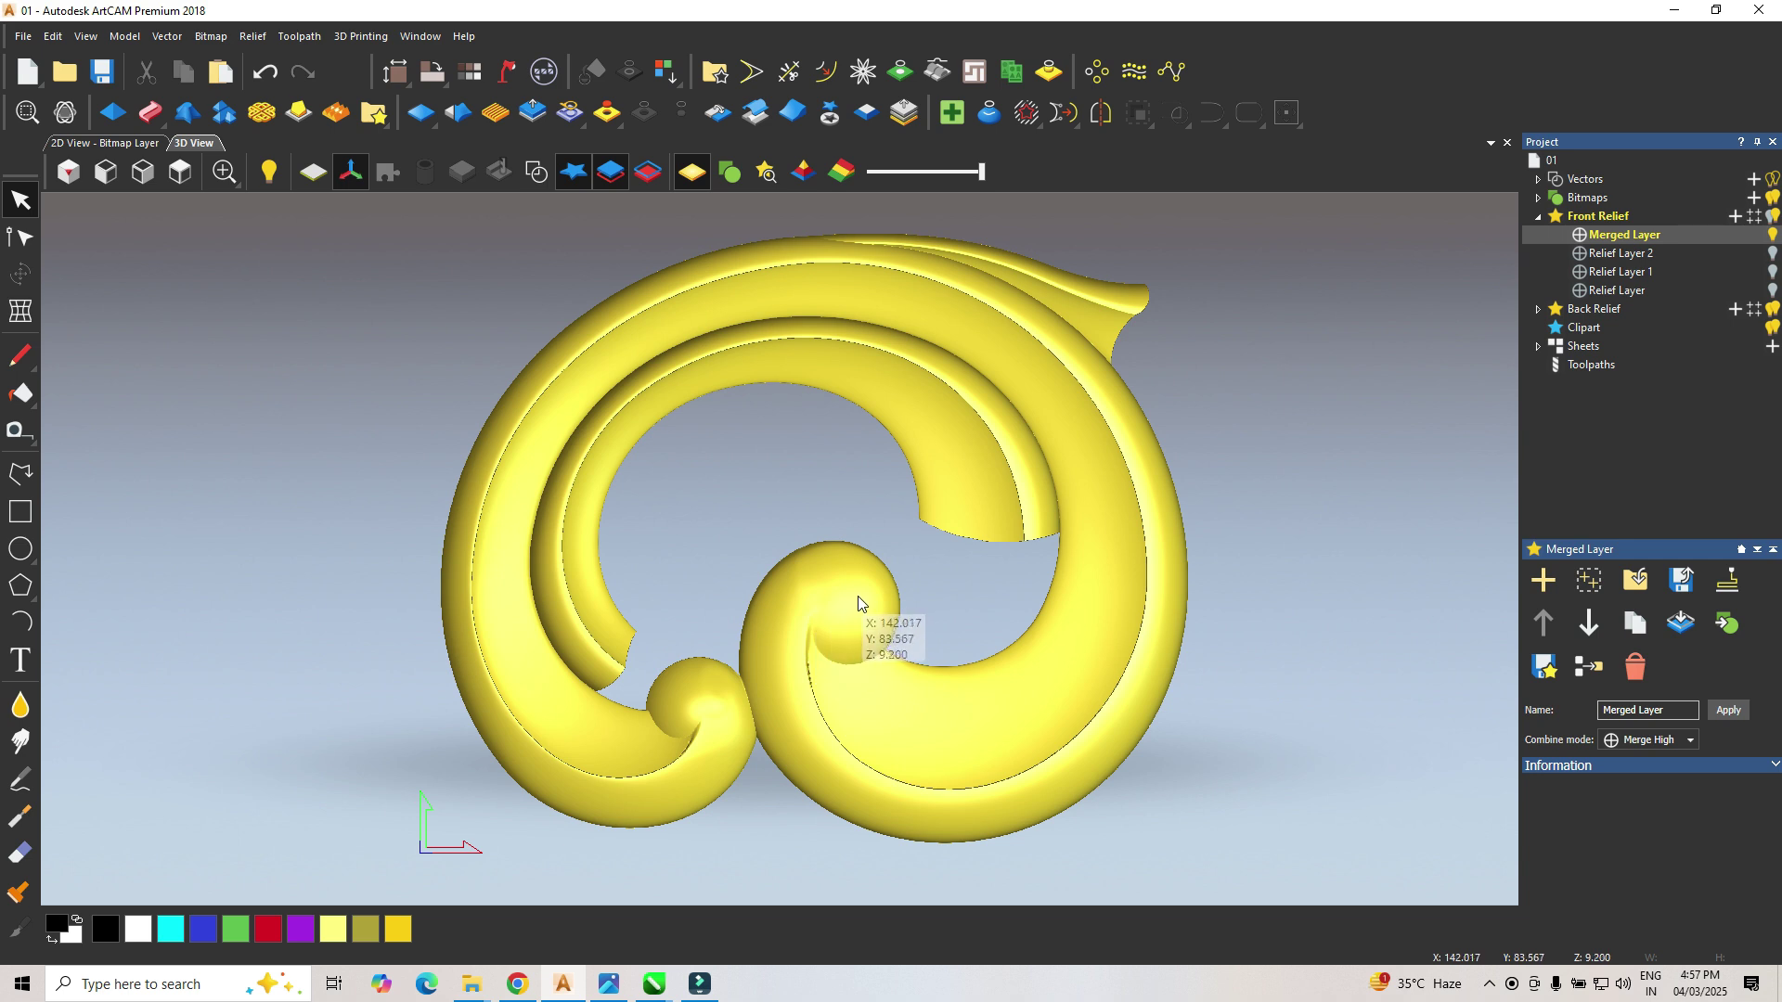